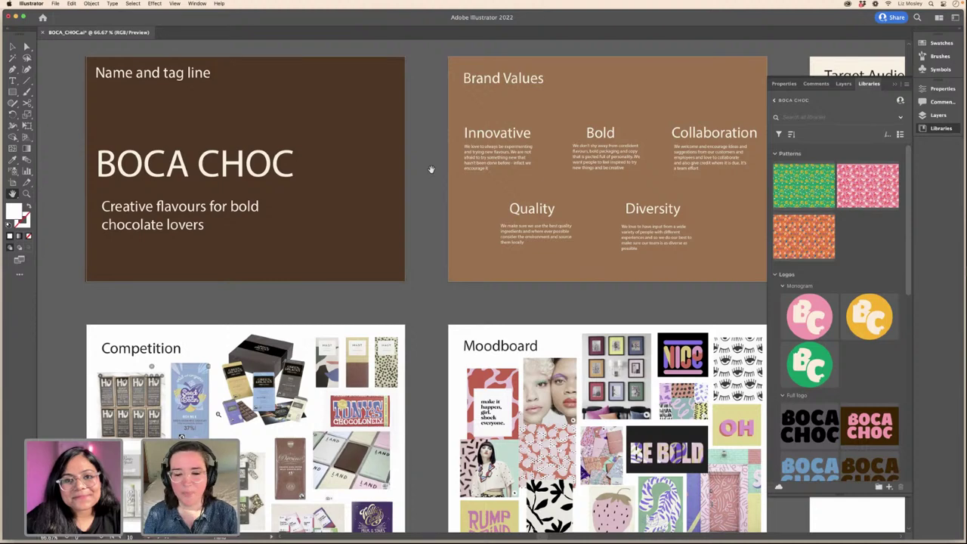
- Review the tag line, brand values, target audience, competition, moodboard and colour palette artboards
scroll(610, 177, "right", 3)
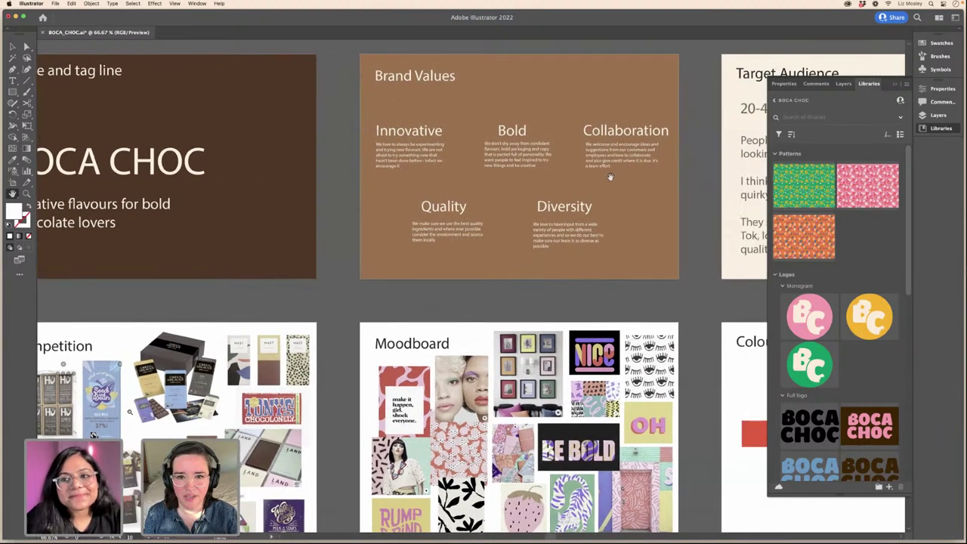
left_click_drag(655, 178, 620, 123)
scroll(347, 290, "left", 2)
scroll(305, 263, "down", 1)
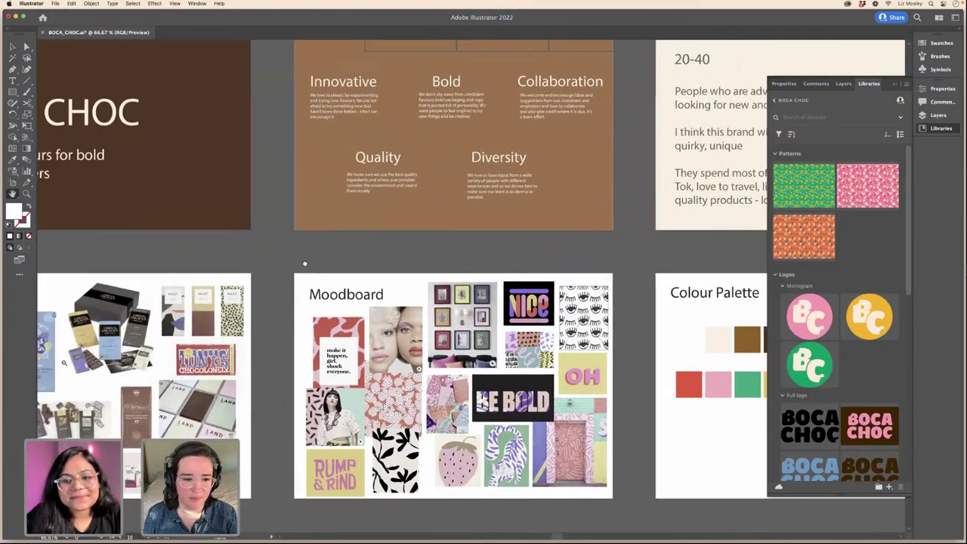
scroll(264, 332, "left", 3)
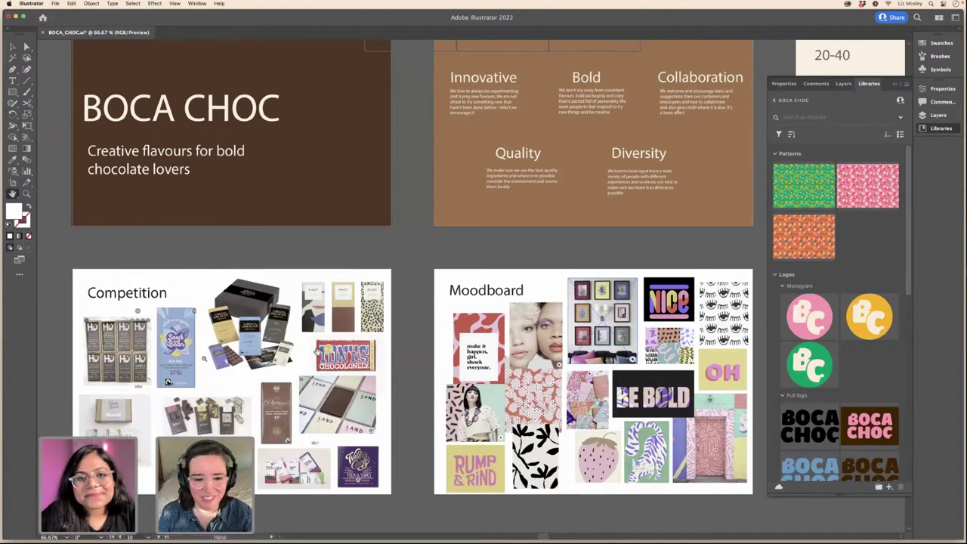
left_click_drag(327, 346, 173, 326)
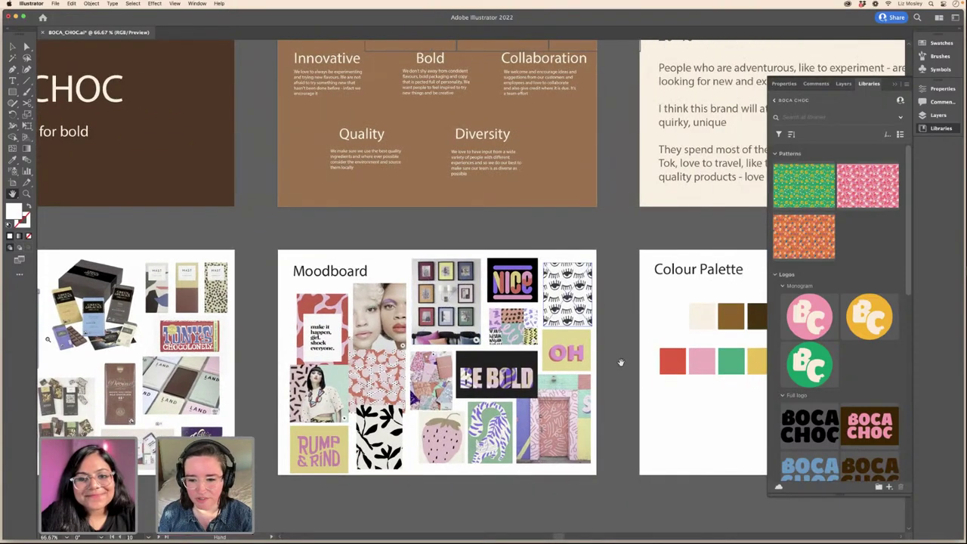
left_click_drag(621, 361, 408, 364)
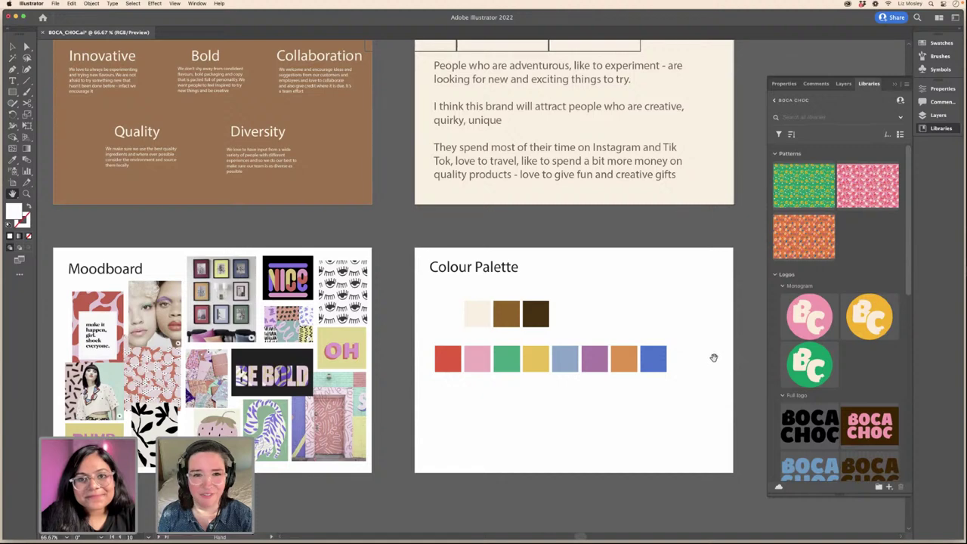
left_click_drag(720, 355, 470, 343)
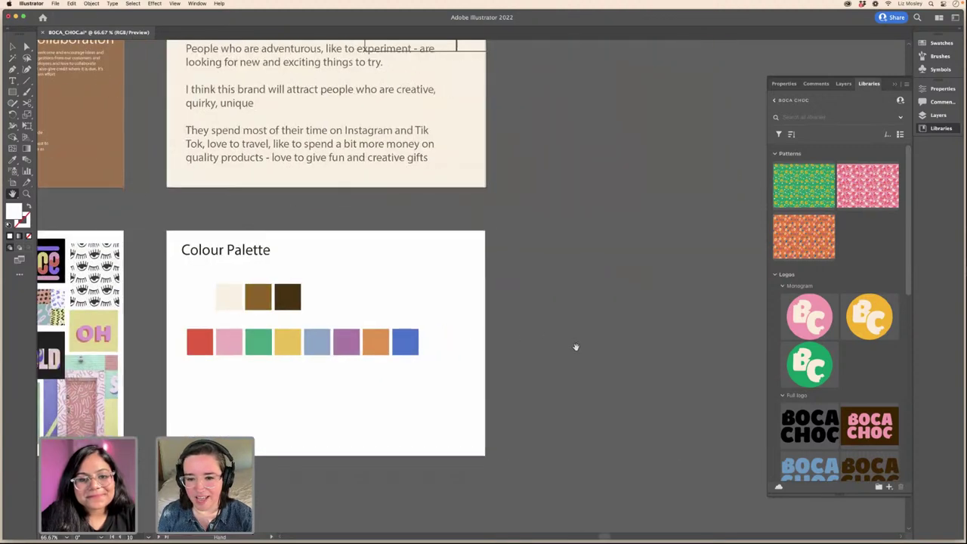
- Review the BOCA CHOC logo sketches, font trials, block-letter concepts and coloured logo variations
mouse_move(675, 355)
left_mouse_down()
mouse_move(328, 278)
mouse_move(290, 235)
mouse_move(181, 219)
left_mouse_up()
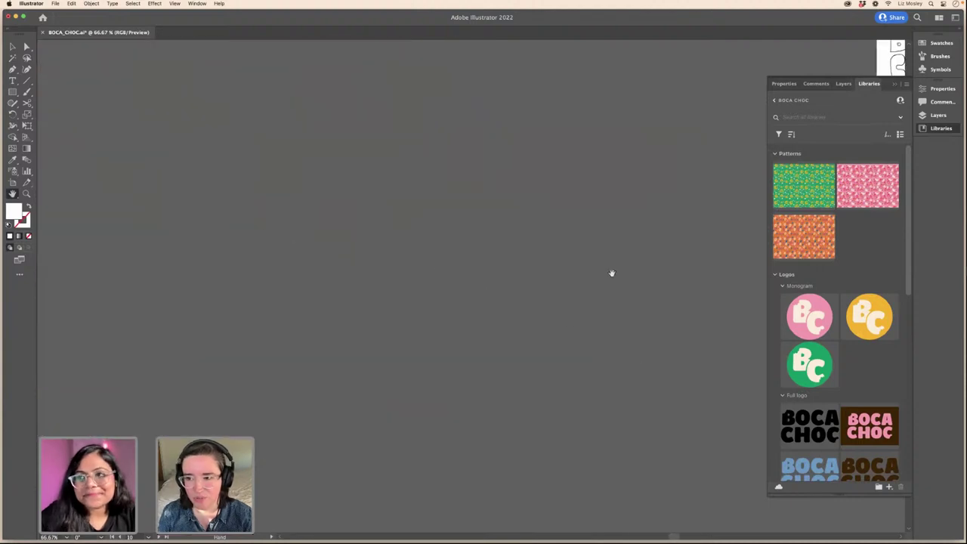
left_click_drag(610, 274, 266, 335)
scroll(524, 309, "right", 10)
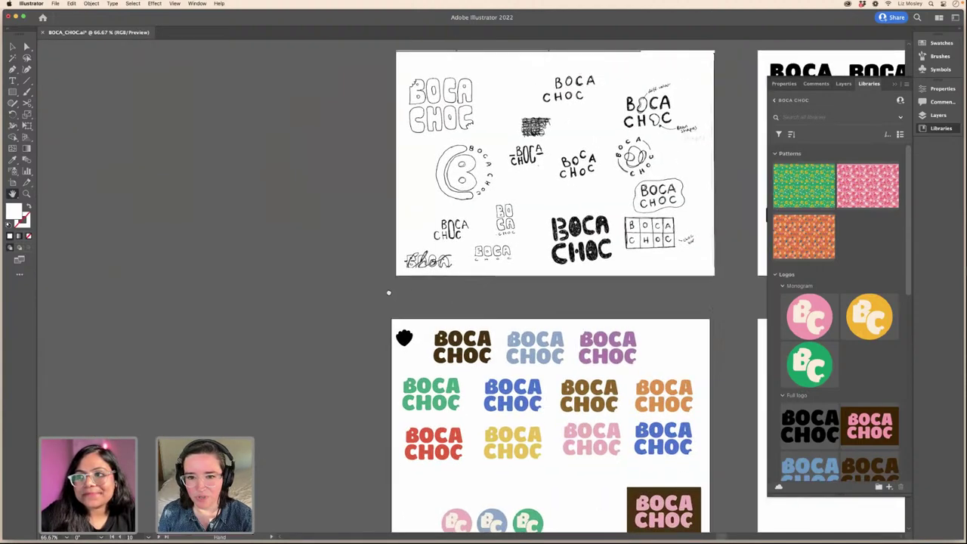
scroll(475, 291, "right", 3)
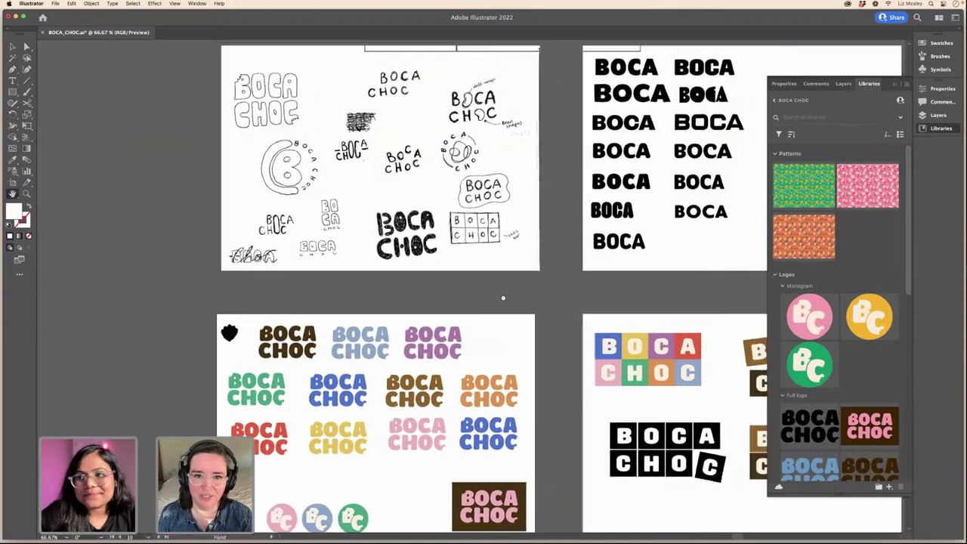
scroll(476, 296, "down", 5)
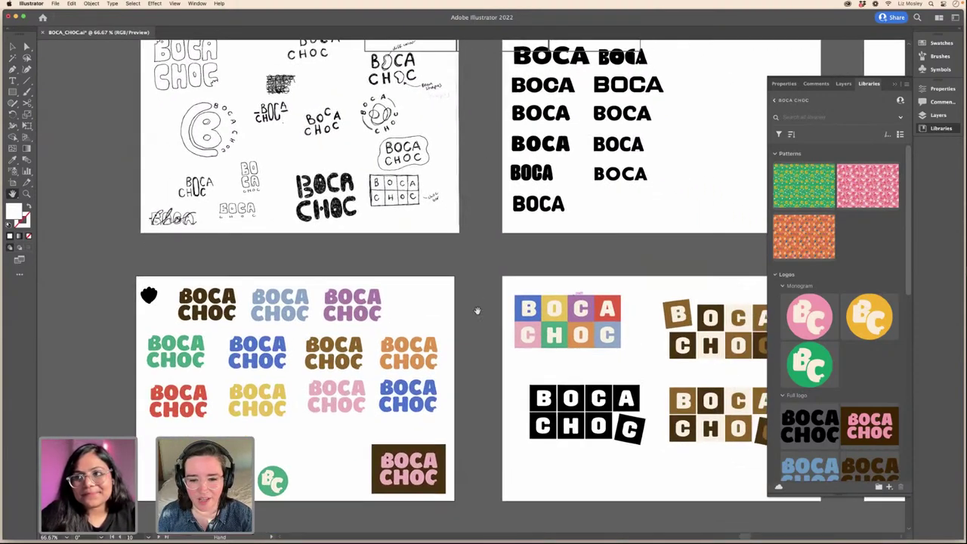
scroll(469, 349, "down", 2)
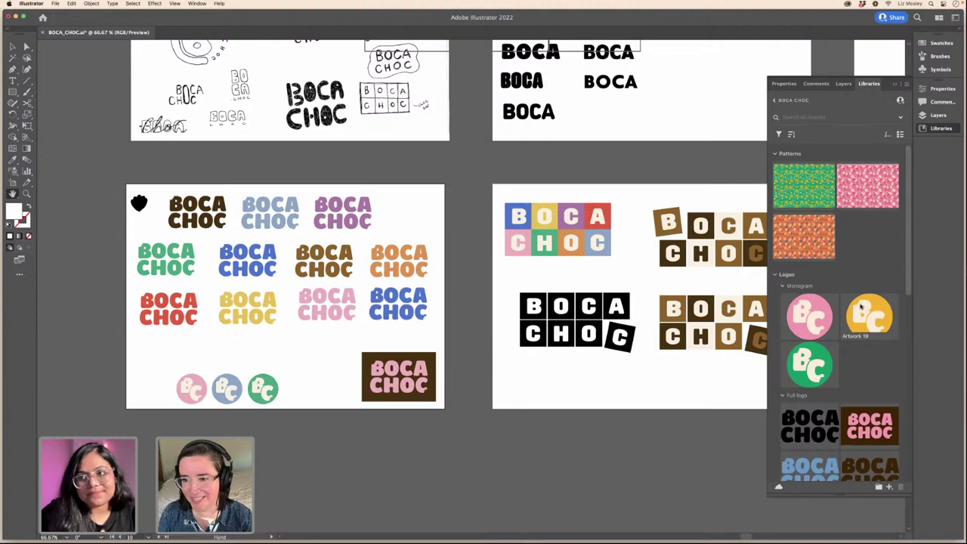
- Examine the BOCA CHOC library's patterns, monograms, full logos and brand colours
scroll(858, 317, "down", 2)
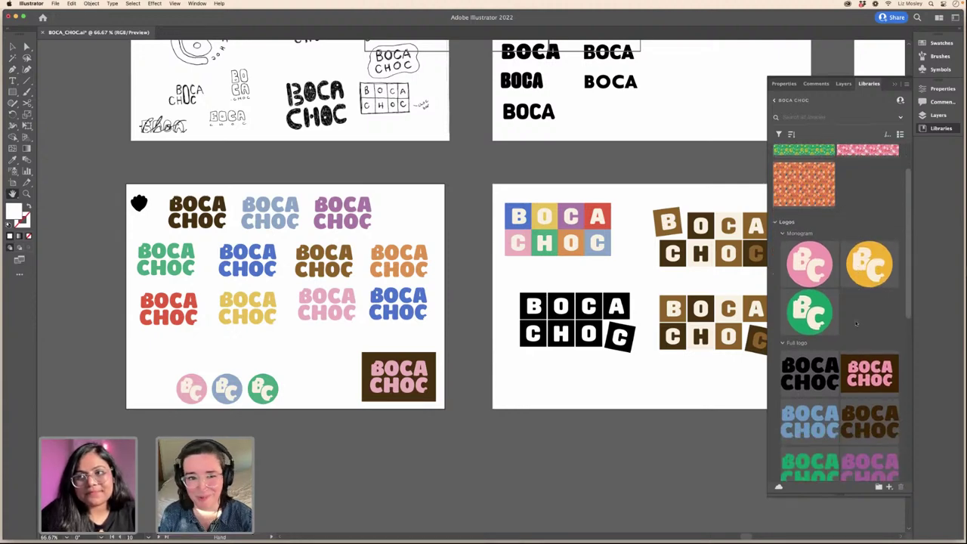
scroll(856, 323, "down", 1)
scroll(800, 333, "up", 2)
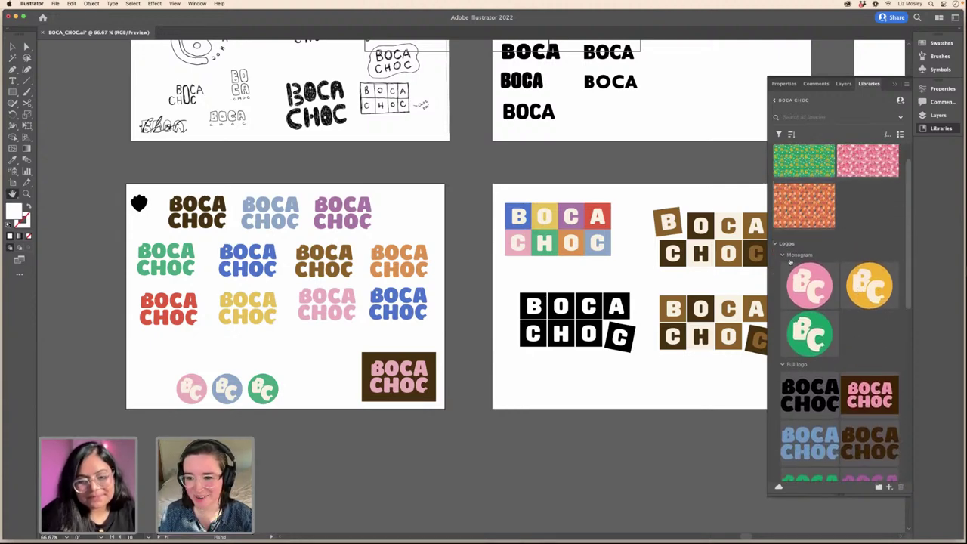
scroll(796, 346, "down", 2)
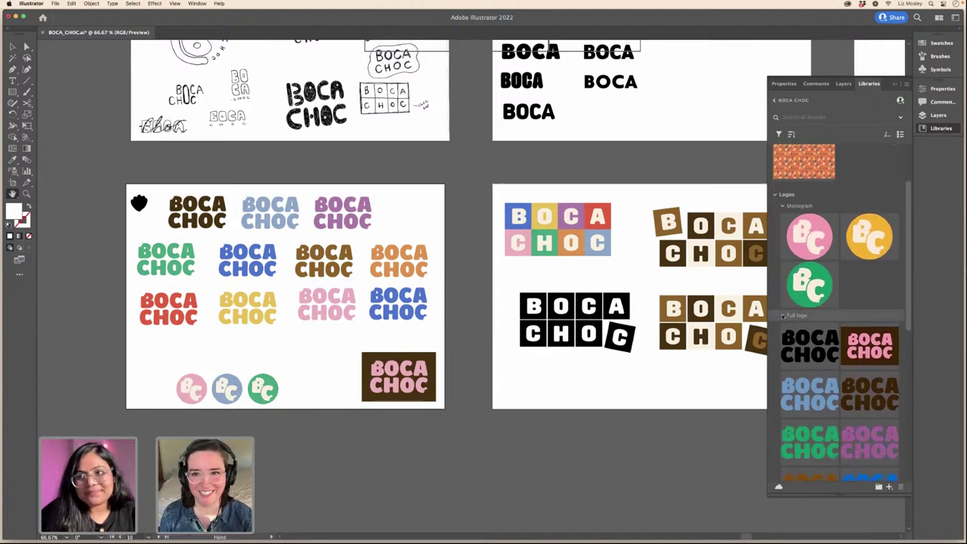
scroll(789, 315, "down", 8)
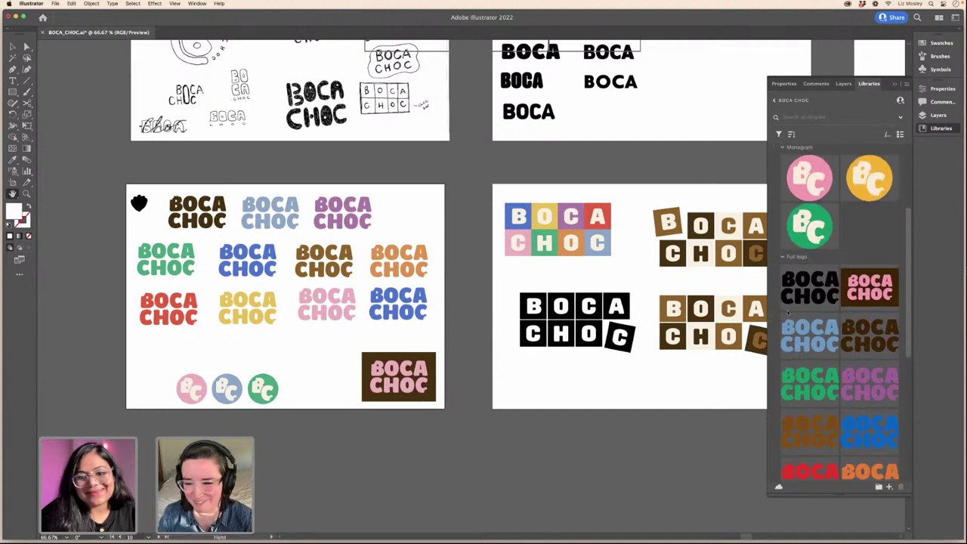
scroll(790, 314, "down", 1)
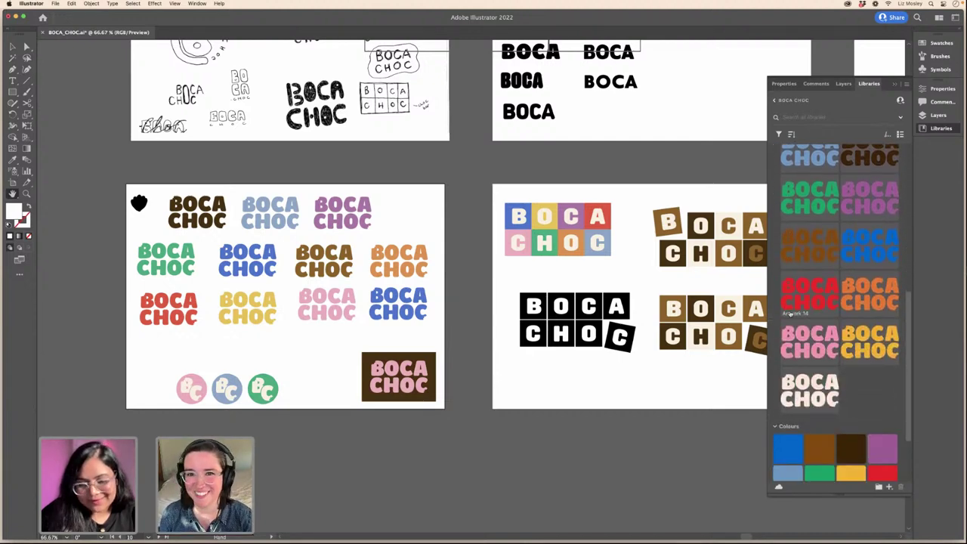
scroll(799, 313, "down", 3)
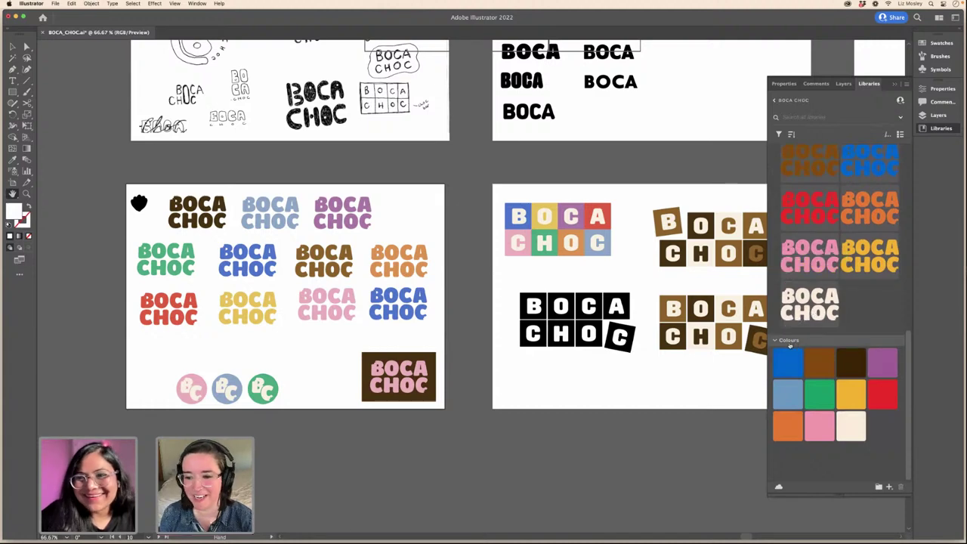
scroll(845, 288, "up", 10)
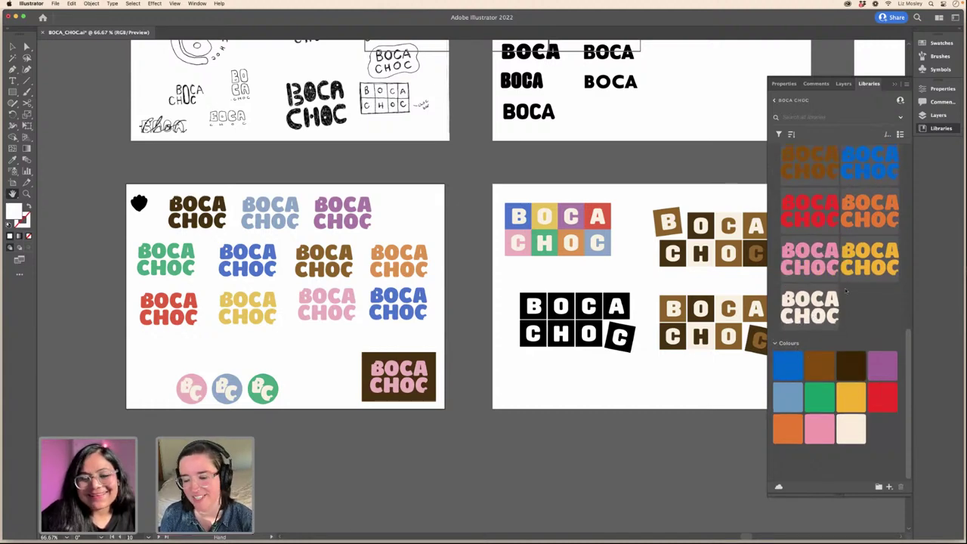
scroll(850, 292, "up", 4)
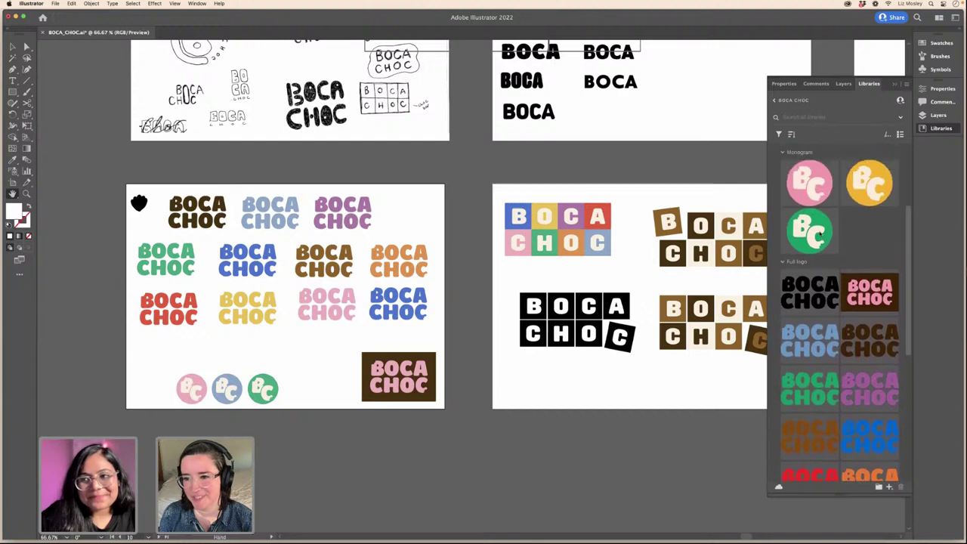
scroll(857, 262, "up", 3)
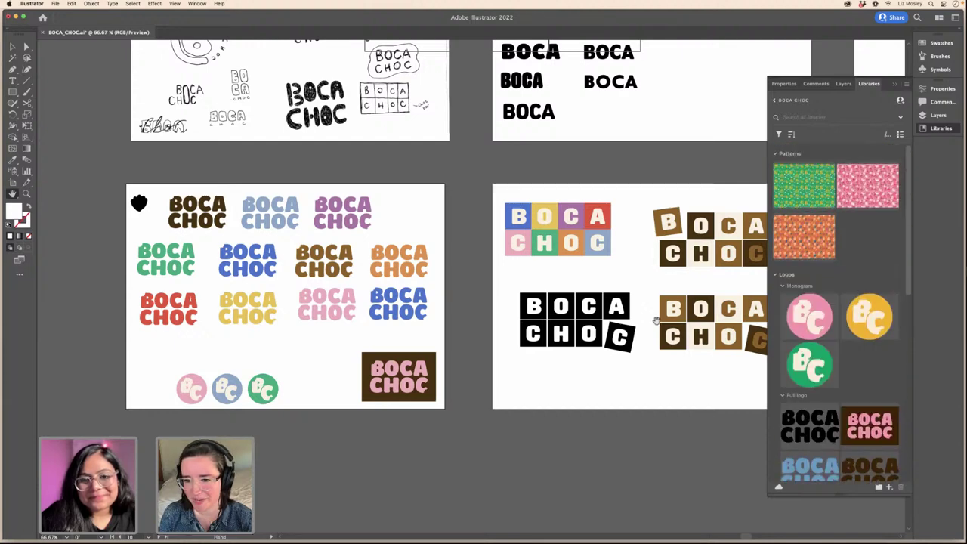
- Go from the logo concepts to the Patterns section and look over its artboards and flavours list
left_click_drag(594, 388, 391, 368)
left_click_drag(627, 358, 577, 370)
left_click_drag(400, 375, 753, 350)
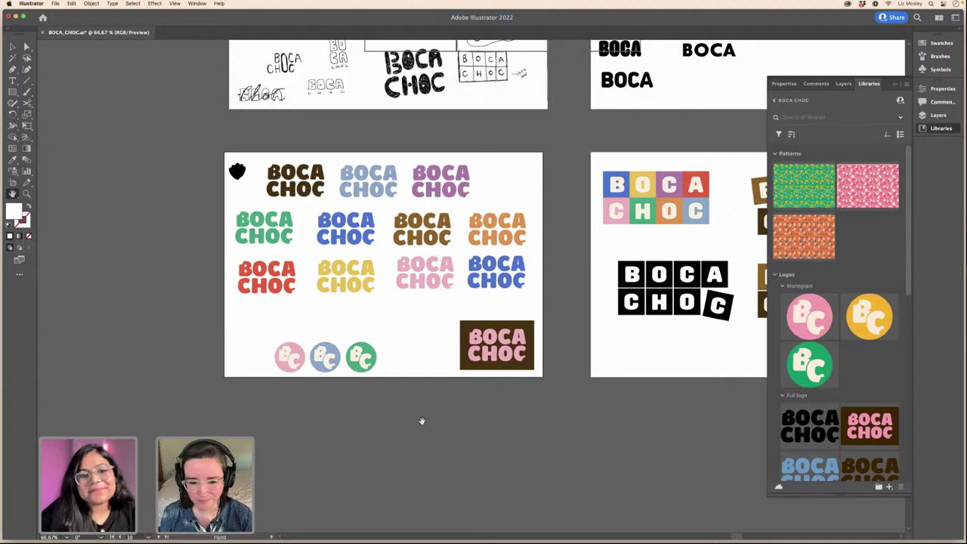
key("super+minus")
key("super+minus")
left_click_drag(456, 342, 745, 232)
left_click_drag(359, 390, 744, 234)
scroll(359, 390, "down", 5)
scroll(359, 389, "left", 5)
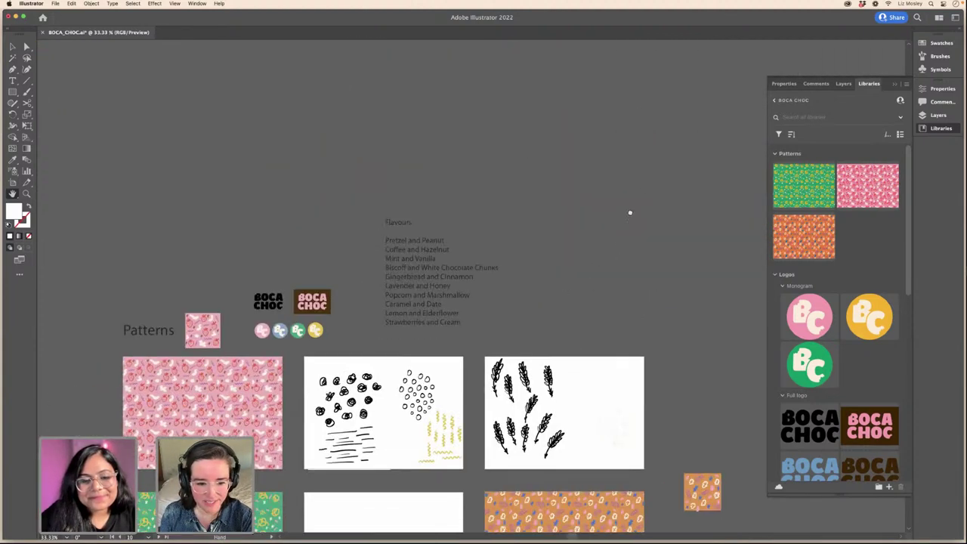
scroll(335, 305, "down", 2)
scroll(336, 305, "left", 1)
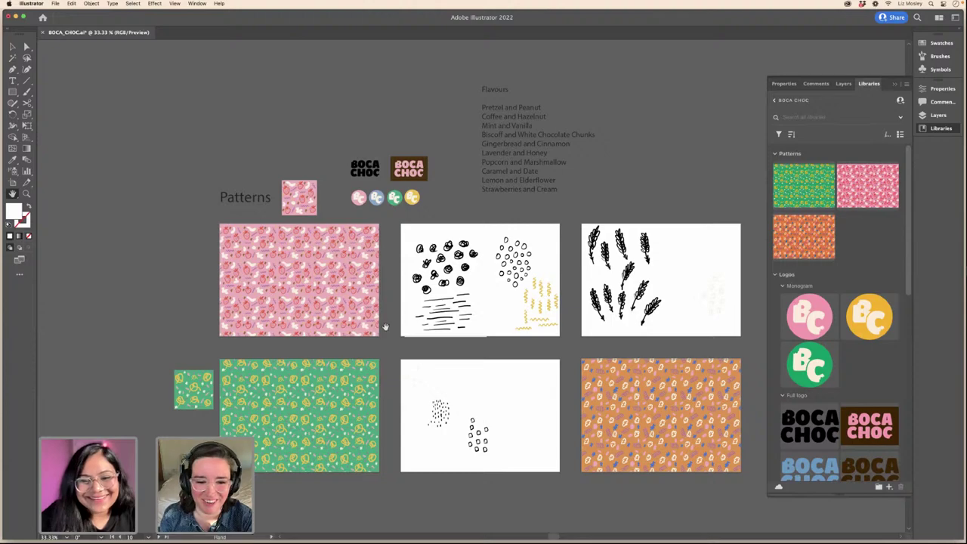
scroll(401, 316, "down", 1)
scroll(401, 316, "left", 1)
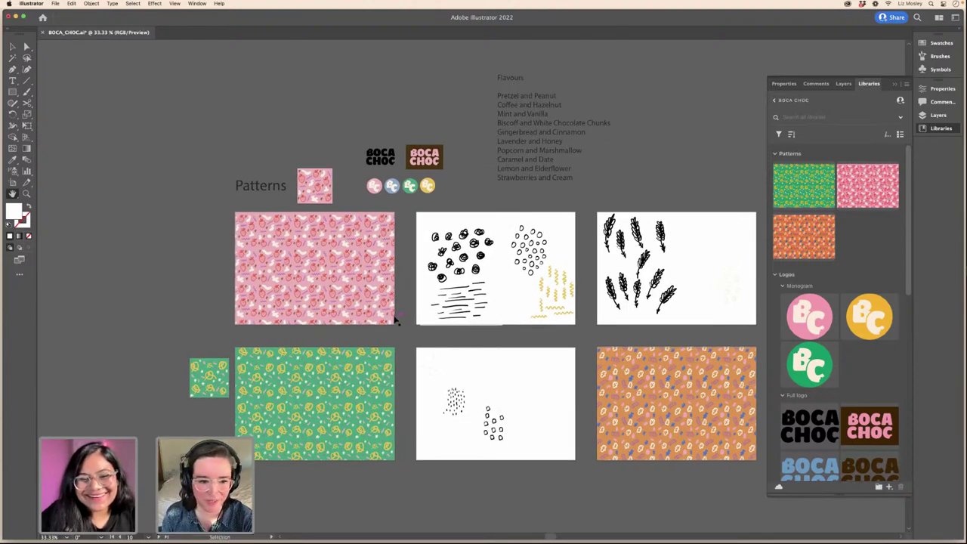
- Examine the strawberry, pretzel and popcorn patterns and their hand-drawn source elements up close
key("super+equal")
key("super+equal")
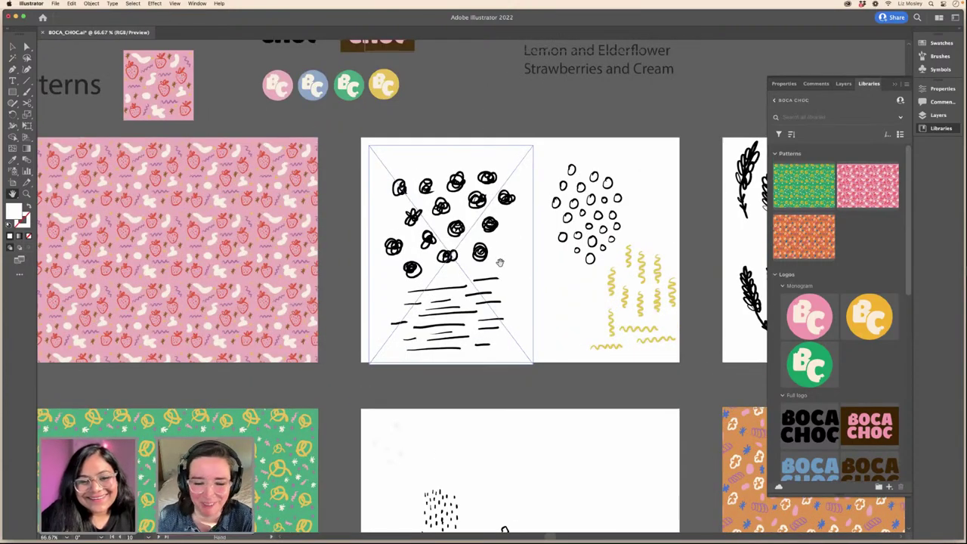
scroll(503, 278, "left", 5)
scroll(503, 278, "up", 1)
scroll(582, 295, "left", 3)
scroll(582, 295, "up", 1)
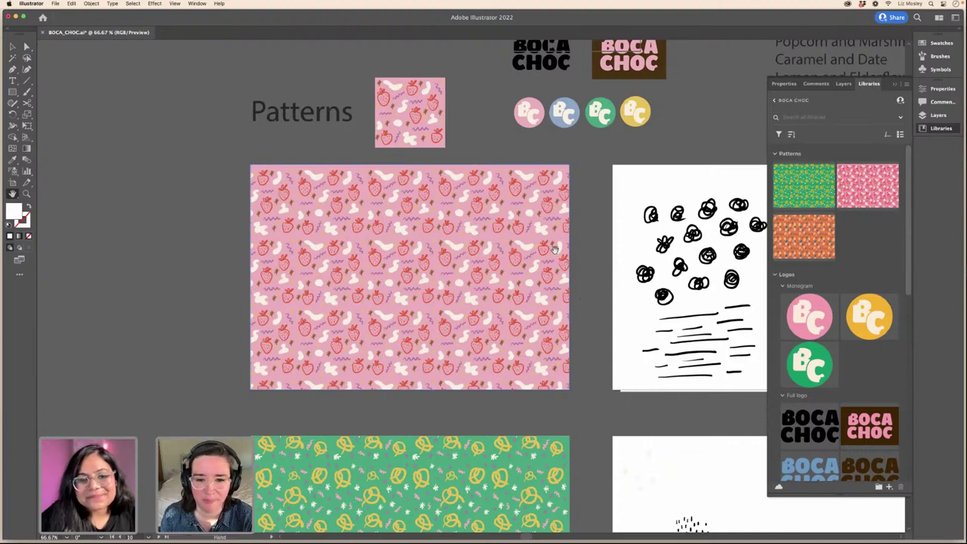
scroll(578, 325, "down", 1)
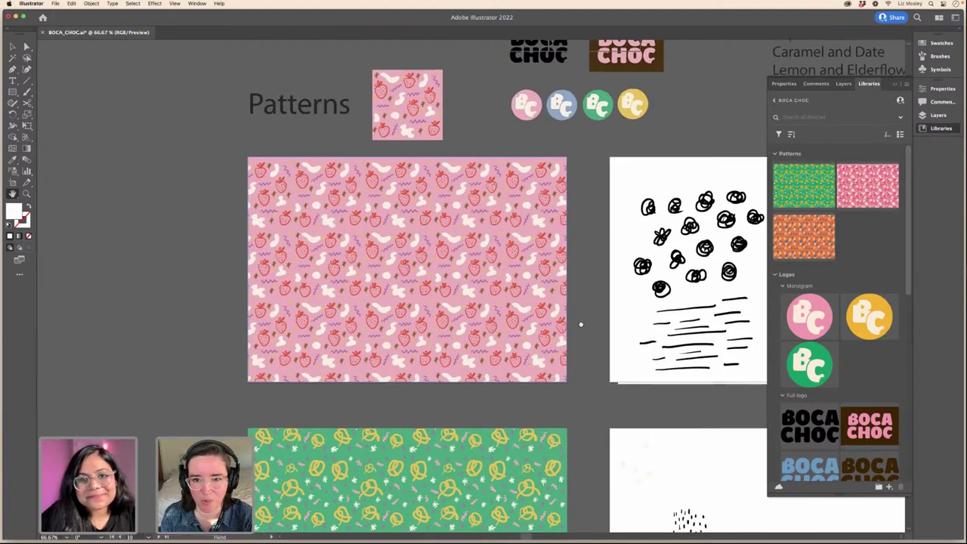
scroll(578, 323, "down", 2)
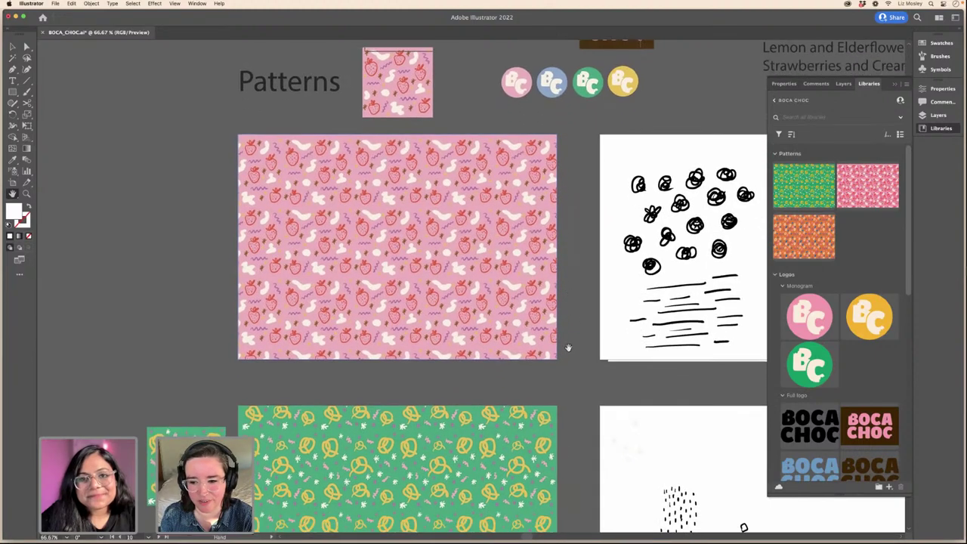
scroll(573, 248, "down", 10)
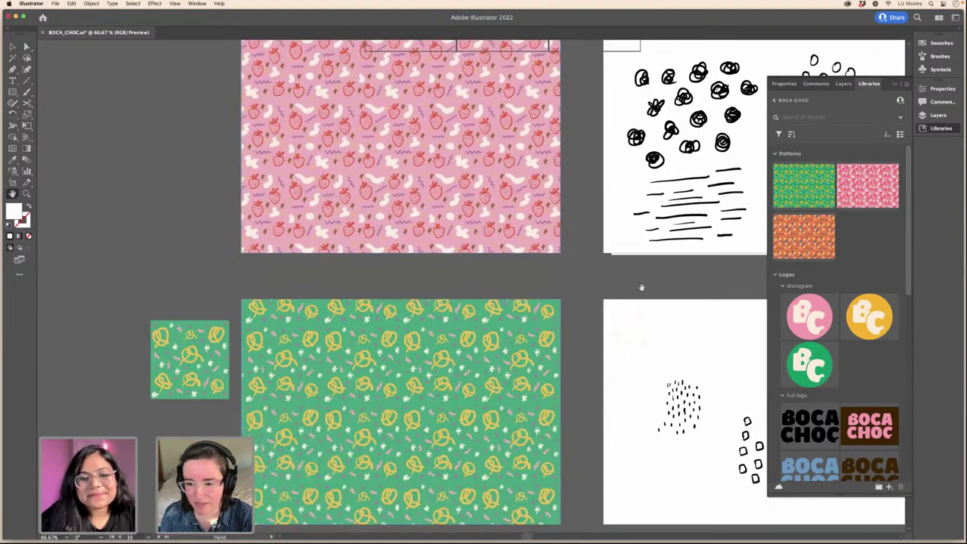
scroll(641, 283, "right", 8)
scroll(624, 266, "right", 20)
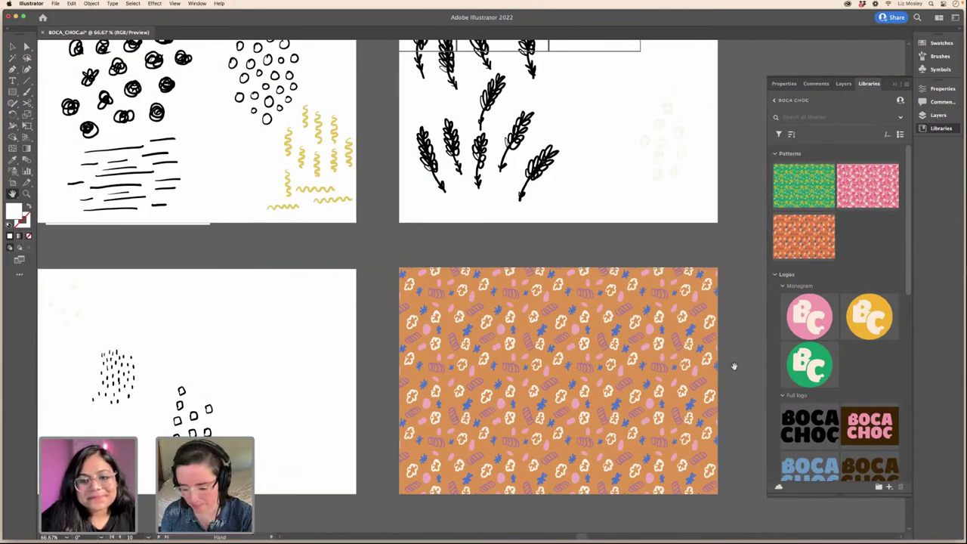
- Look over the Mockups section with the packaging layout sketches and the three flavour wrapper designs
key("super+minus")
key("super+minus")
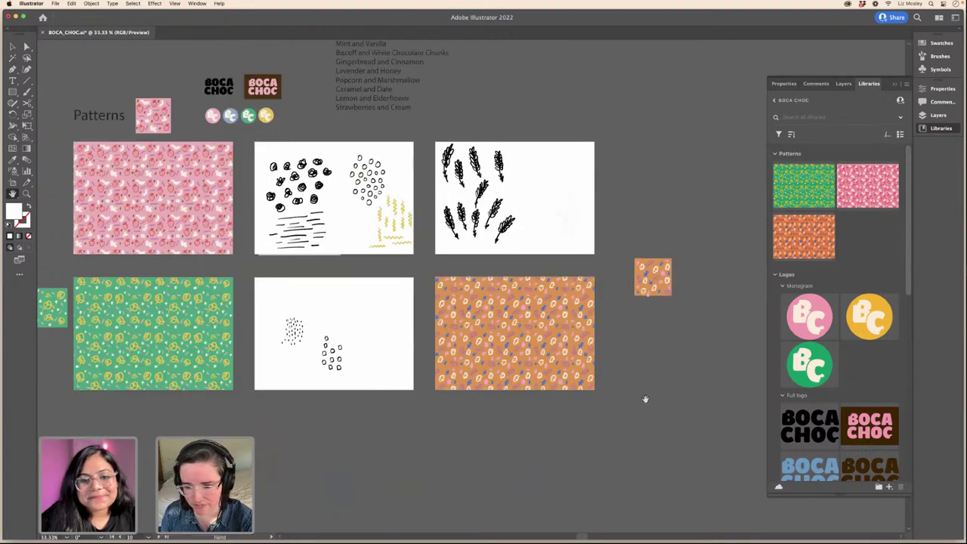
scroll(408, 272, "right", 15)
scroll(408, 272, "down", 7)
scroll(408, 272, "right", 20)
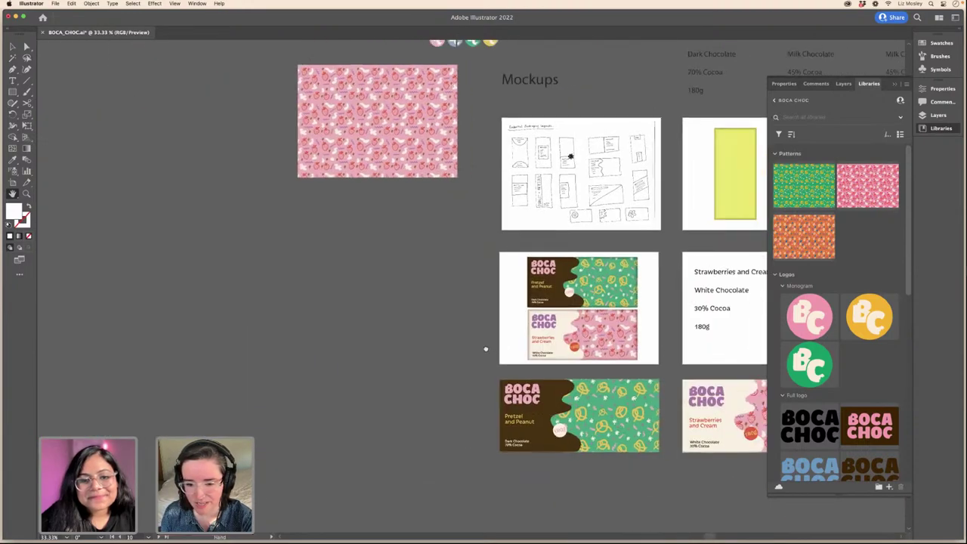
scroll(408, 272, "right", 10)
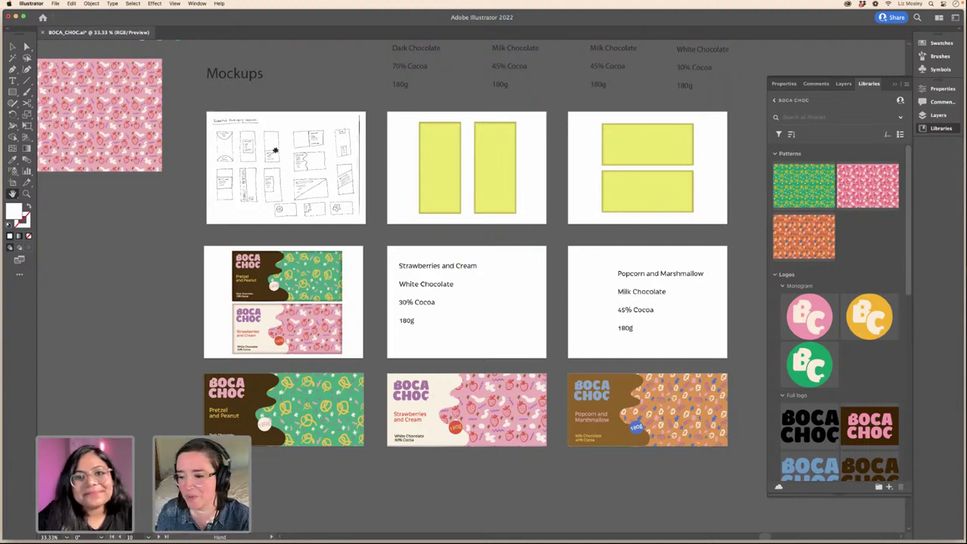
- Shrink the application window to expose the packaging images and folder on the desktop beside it
mouse_move(947, 534)
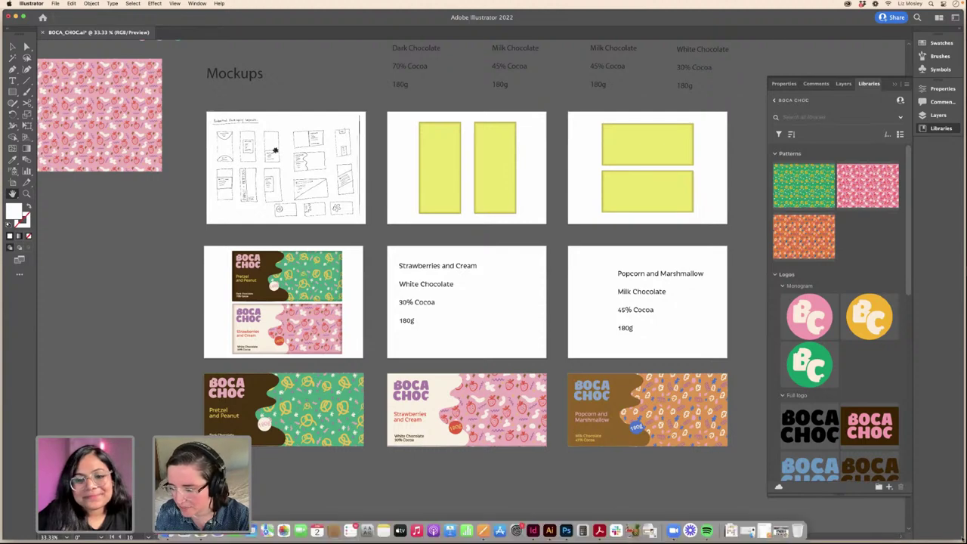
mouse_move(899, 532)
left_mouse_down()
mouse_move(861, 527)
mouse_move(899, 527)
left_mouse_up()
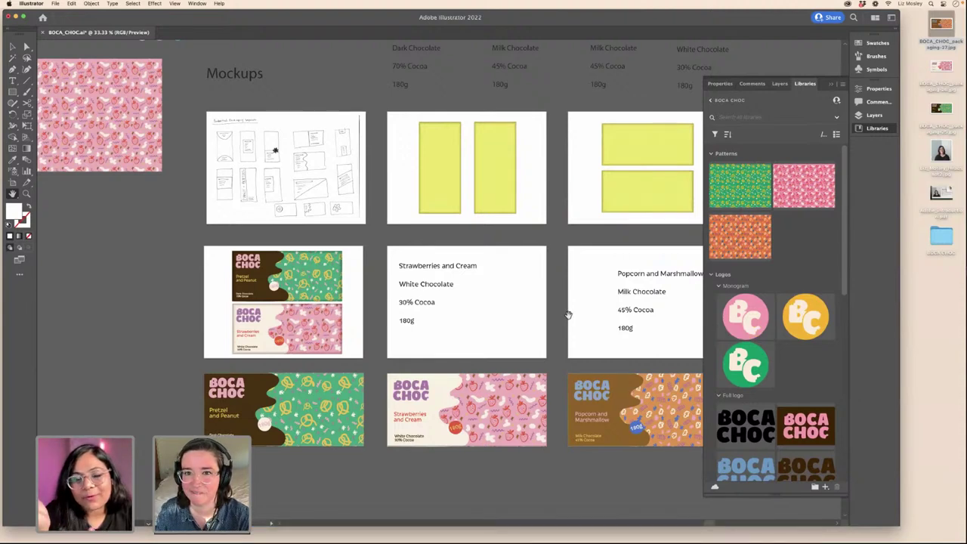
- Open the Mockups folder inside the desktop's BOCA CHOC folder and preview its yellow-tagged AdobeStock mockup templates
scroll(568, 315, "down", 1)
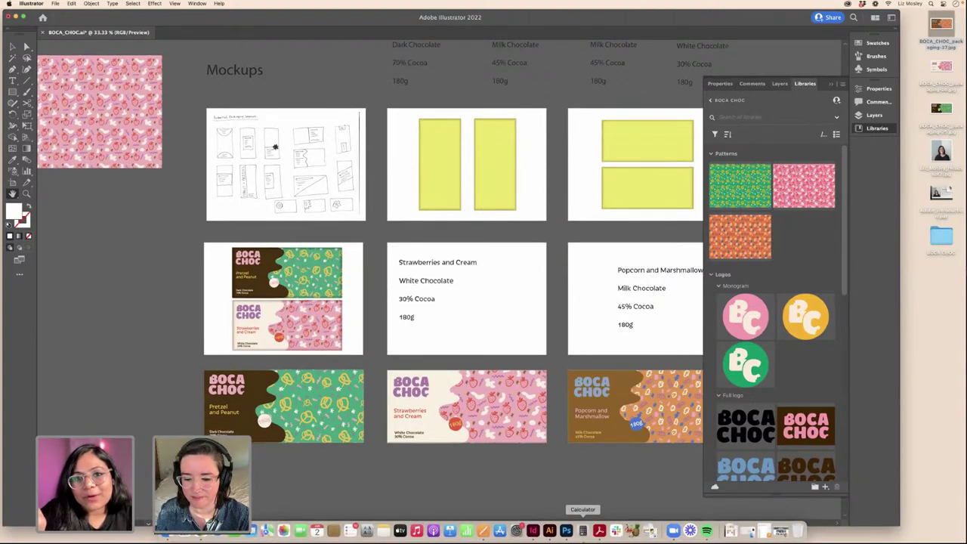
double_click(941, 236)
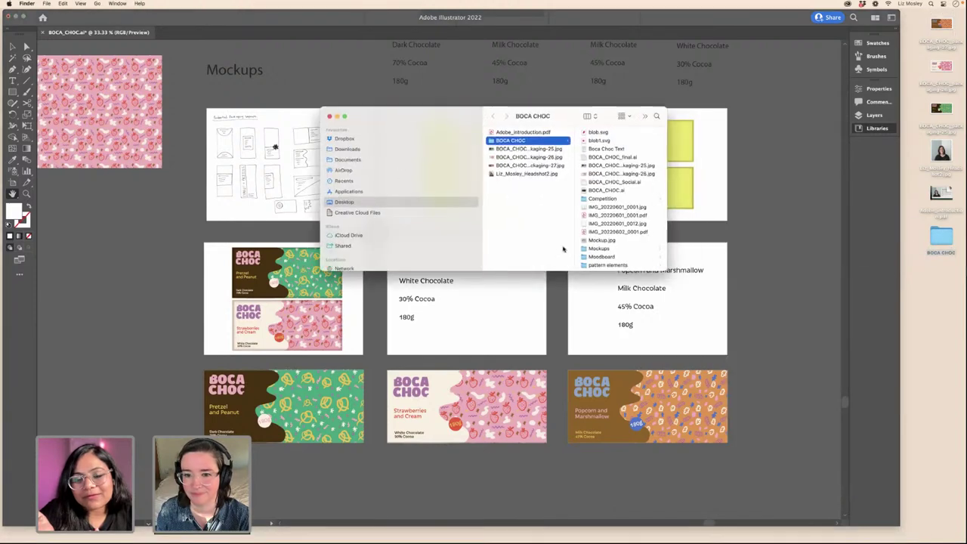
left_click(598, 249)
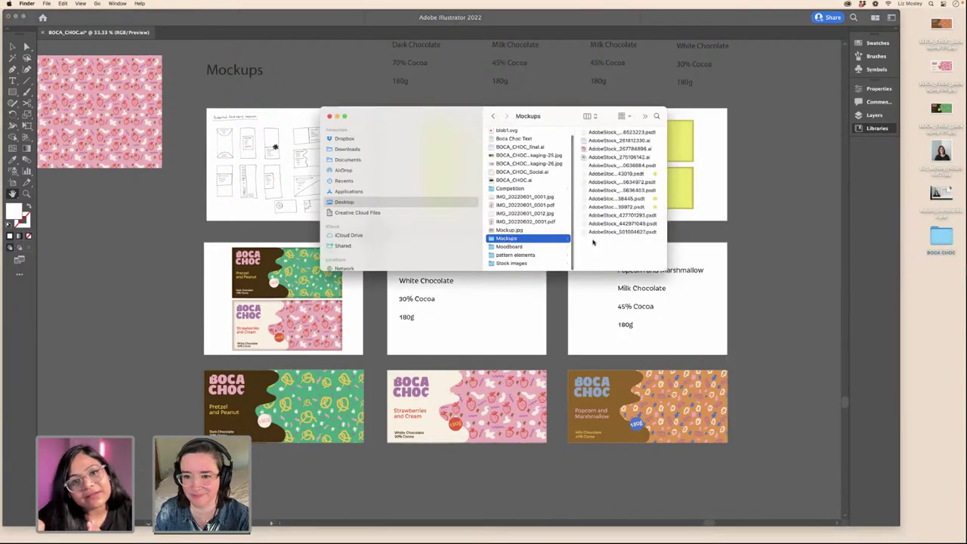
left_click(610, 173)
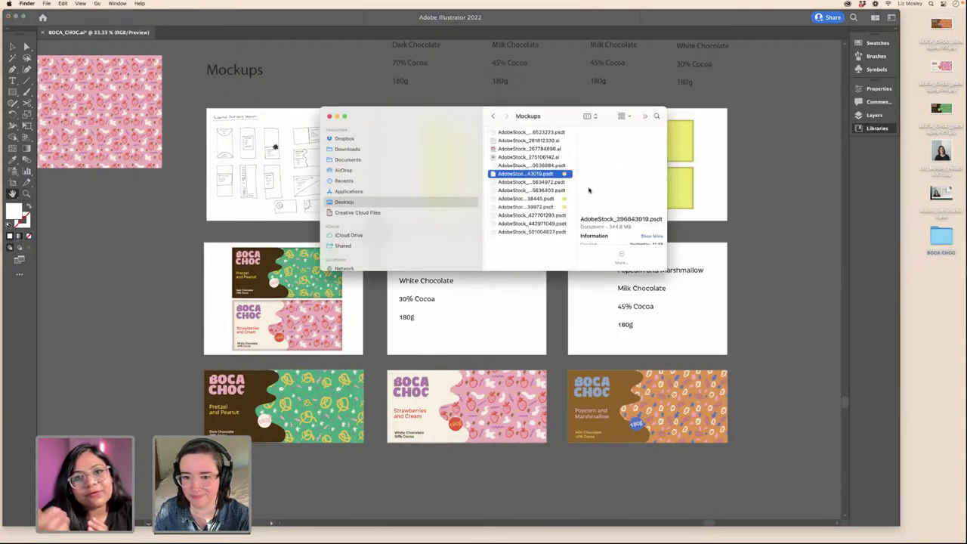
left_click(521, 199)
left_click(522, 207)
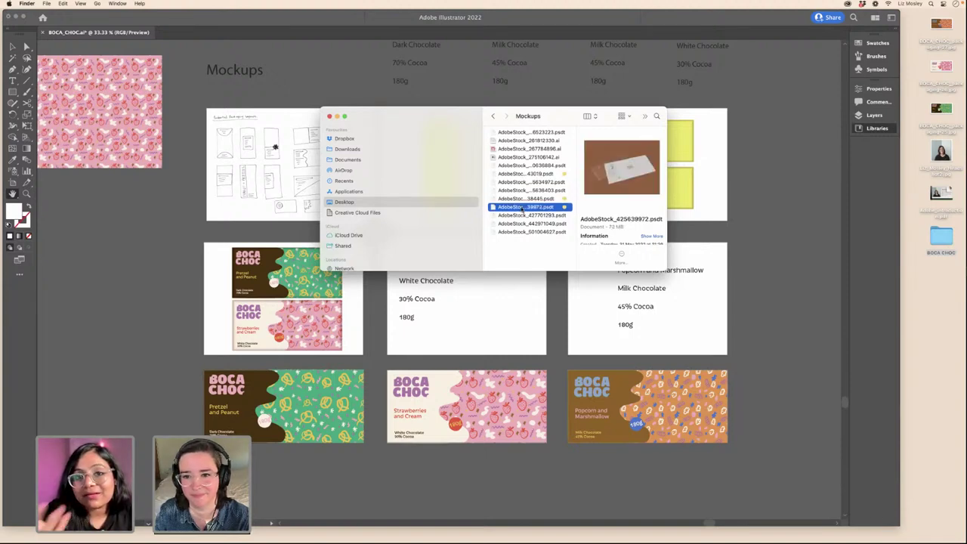
left_click(527, 199)
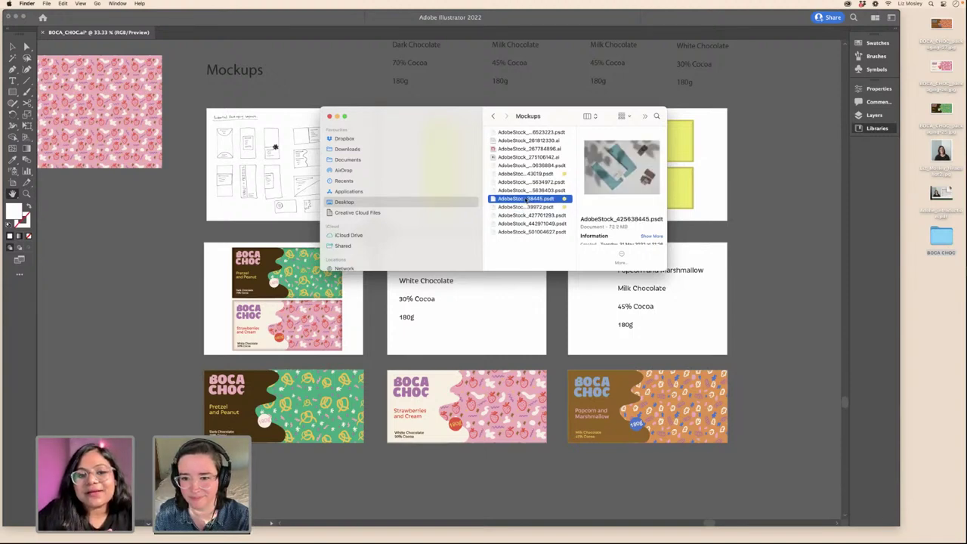
- Switch to Photoshop by opening AdobeStock_425639972.psdt there, hide the Illustrator window and enlarge the Photoshop window to nearly fill the screen
left_click(500, 207)
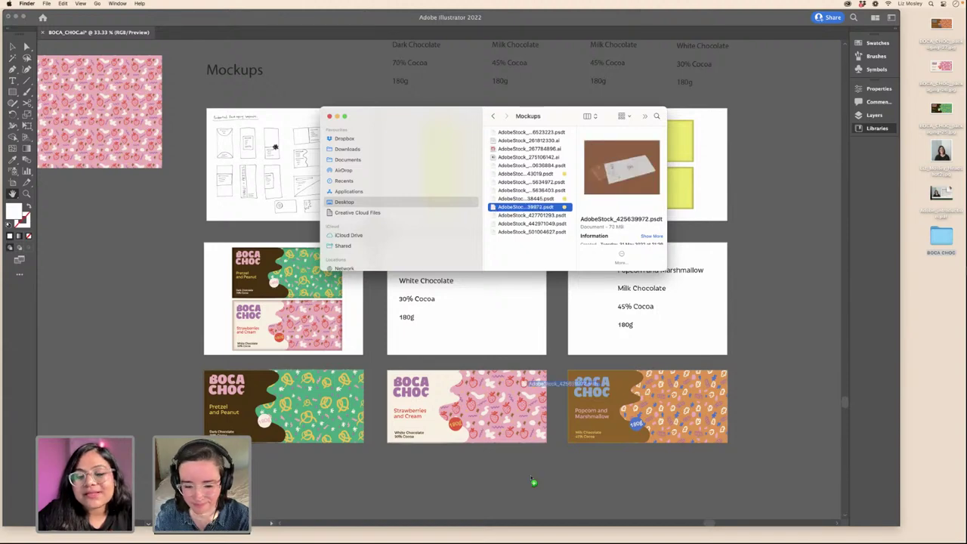
left_click(566, 532)
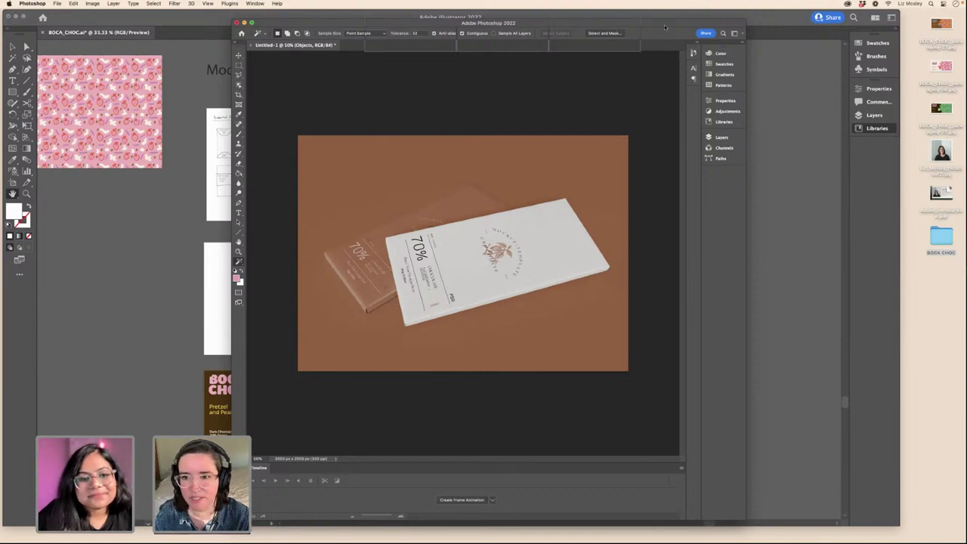
left_click_drag(665, 27, 463, 23)
left_click(16, 17)
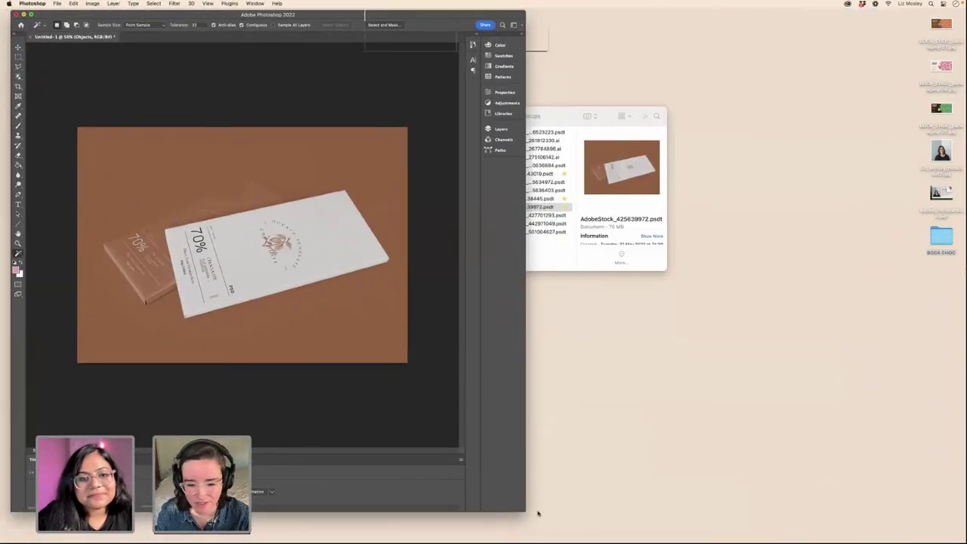
left_click_drag(523, 508, 901, 532)
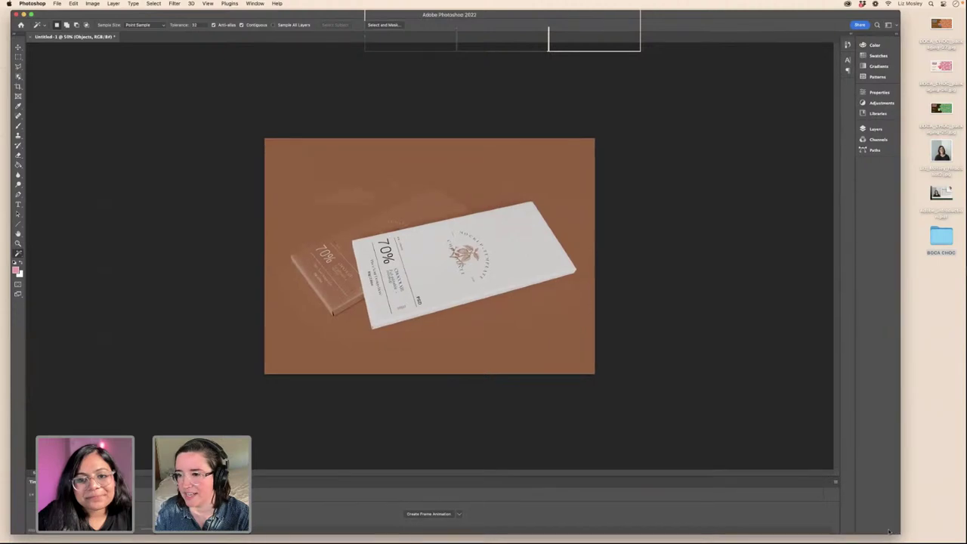
- Preview the pretzel packaging image BOCA_CHOC_packaging-25.jpg from the desktop at large size
left_click(942, 109)
key("space")
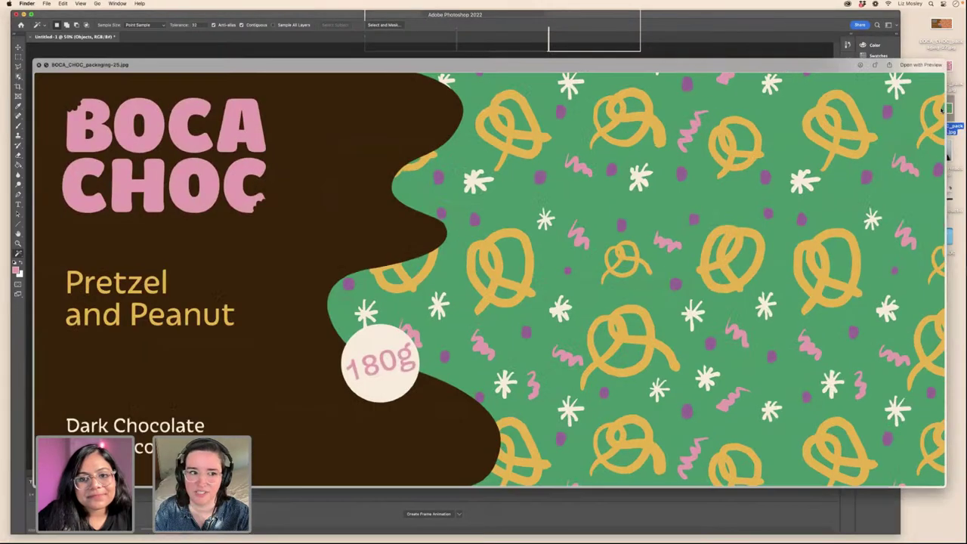
key("space")
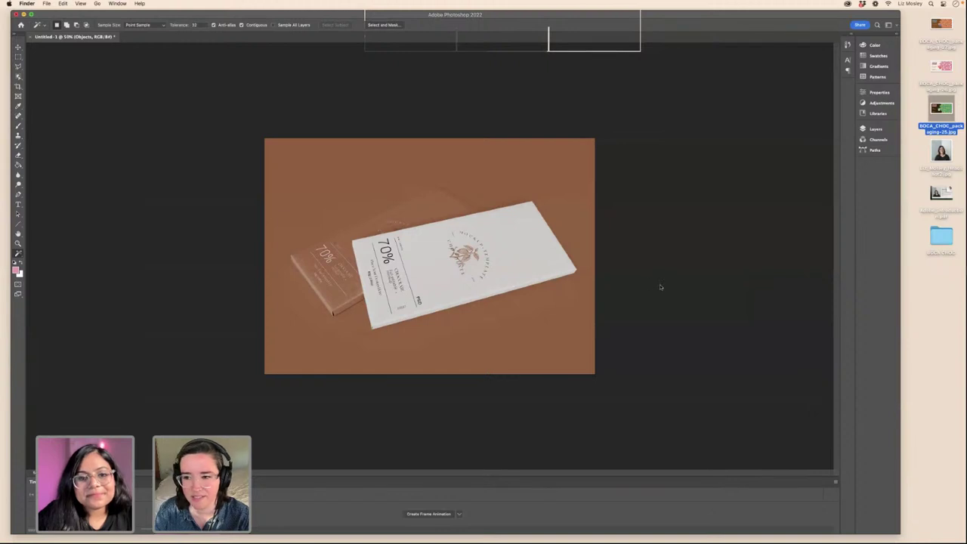
- Show the mockup's layers, expand the Objects group and open the rear chocolate bar's smart object for editing
left_click(876, 132)
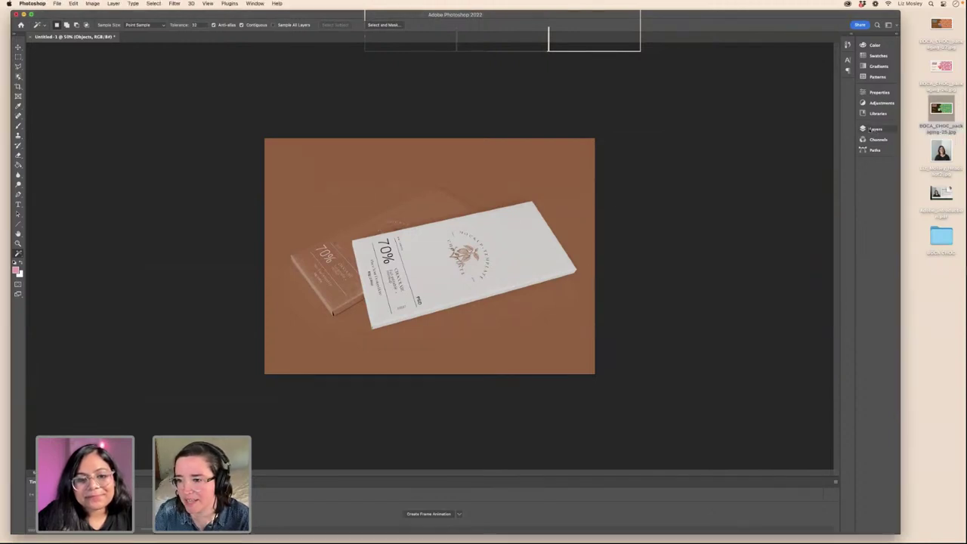
left_click(874, 130)
left_click(780, 170)
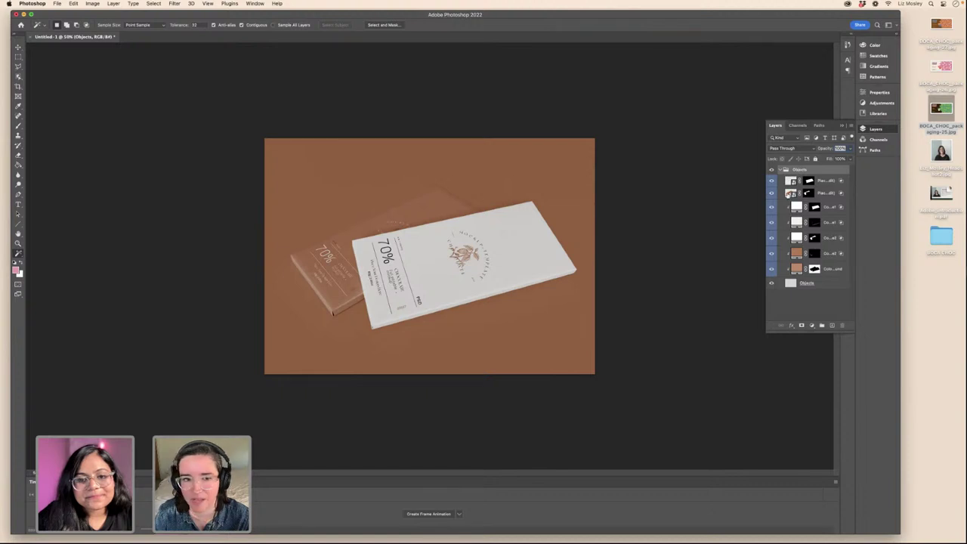
double_click(786, 193)
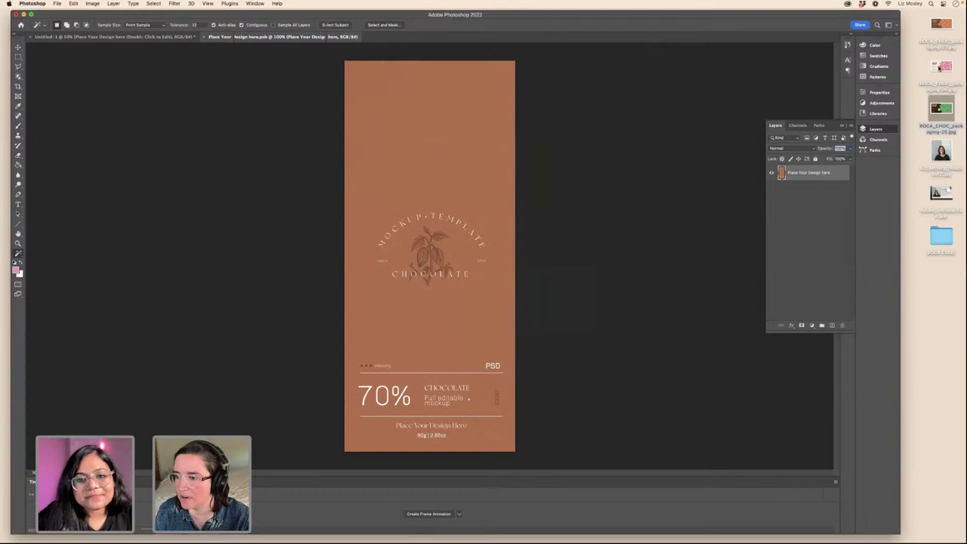
- Open BOCA_CHOC_packaging-26.jpg in a floating window and copy its whole strawberry artwork into the rear bar's design file
left_click_drag(940, 68, 558, 529)
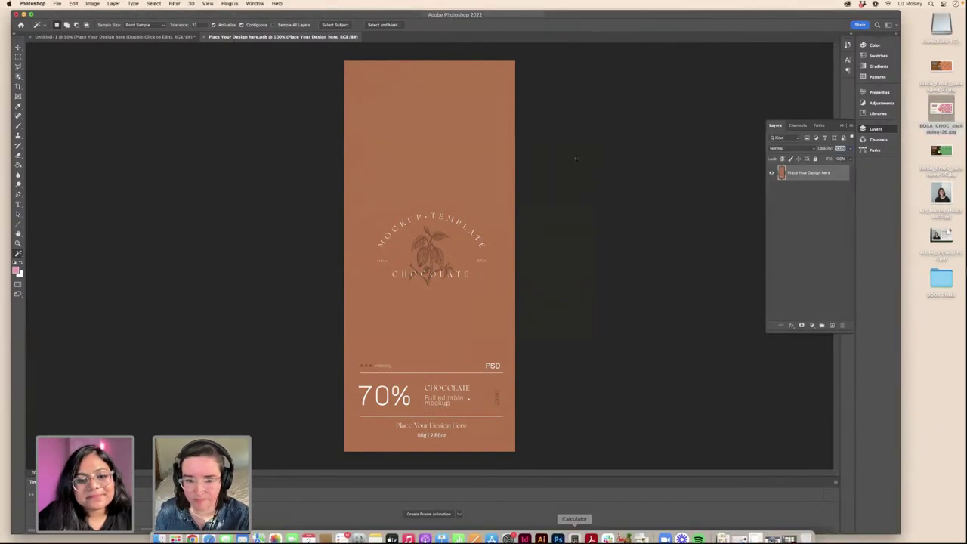
left_click_drag(433, 37, 756, 98)
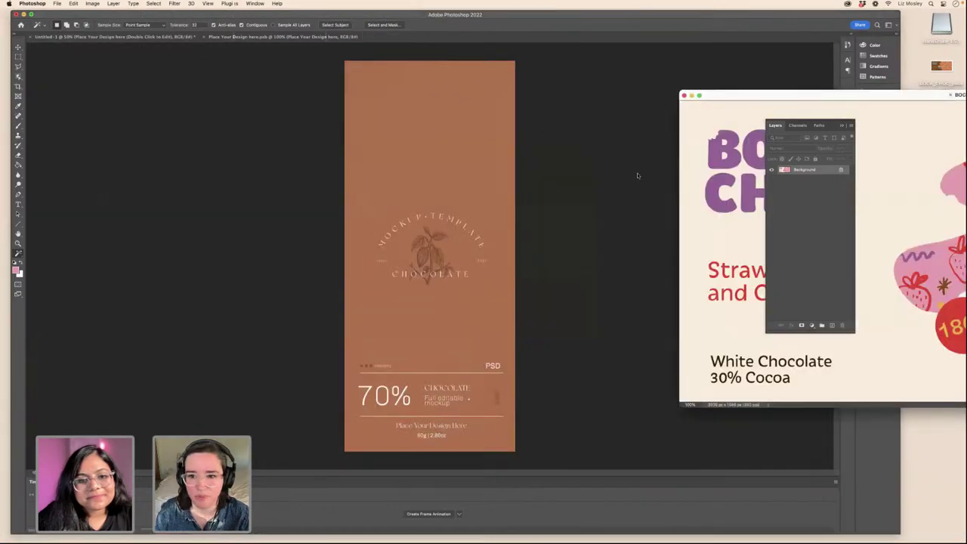
key("super+a")
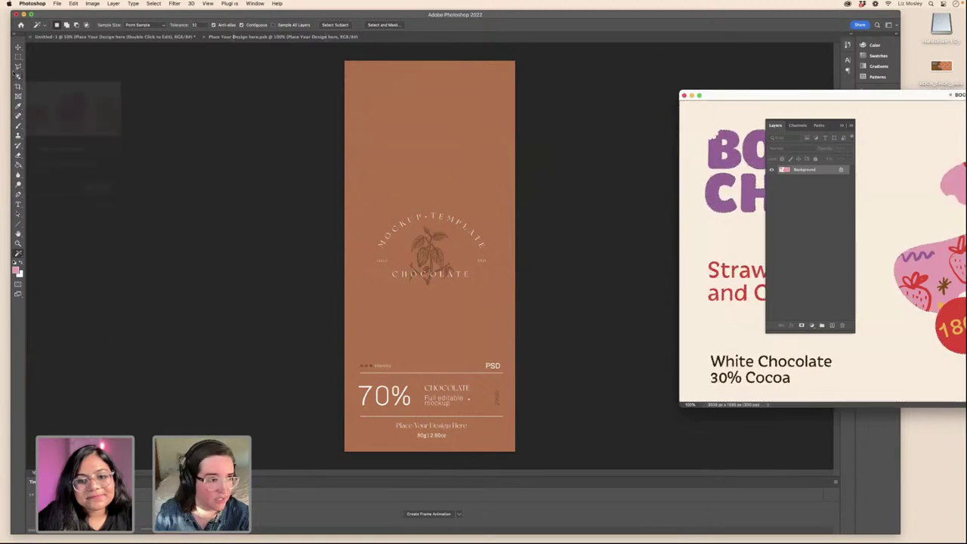
left_click(18, 46)
left_click_drag(702, 168, 287, 191)
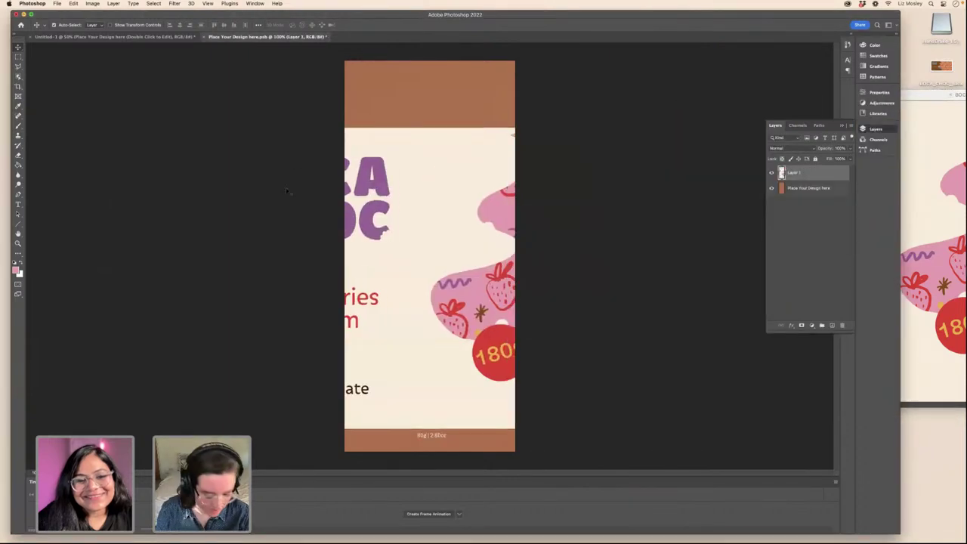
- Rotate the strawberry artwork 90° counterclockwise and scale it to about 58% so it covers the whole placeholder design
key("super+t")
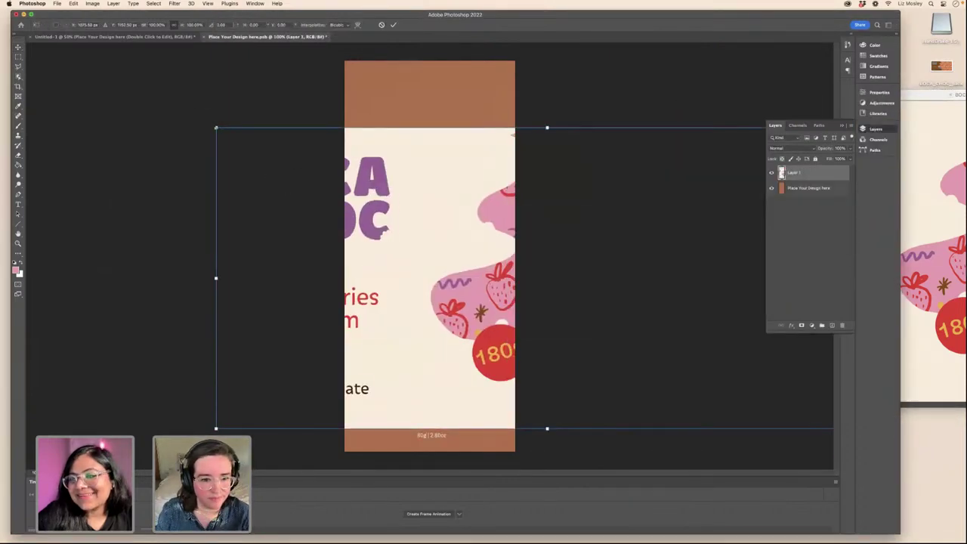
left_click_drag(216, 128, 274, 180)
left_click_drag(643, 350, 512, 151)
left_click_drag(484, 196, 456, 179)
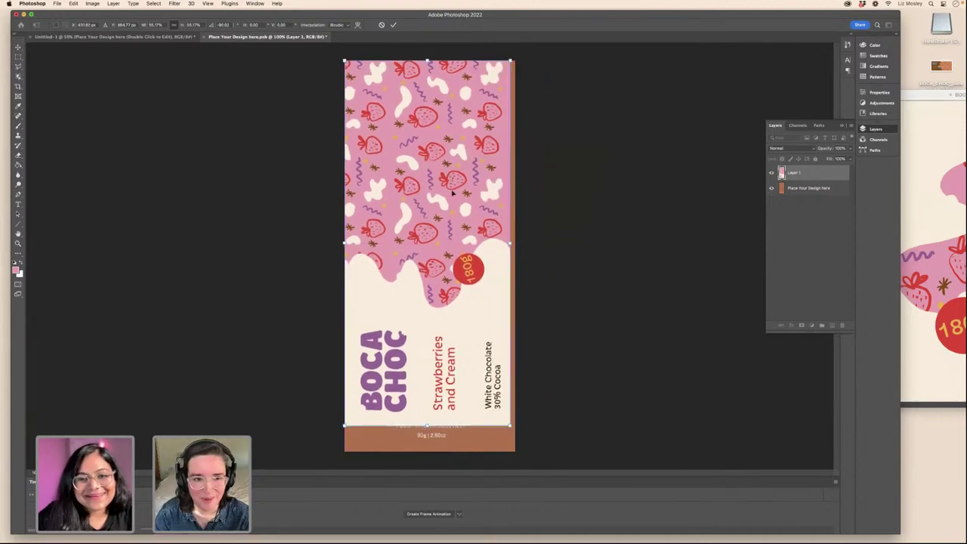
left_click_drag(510, 425, 526, 448)
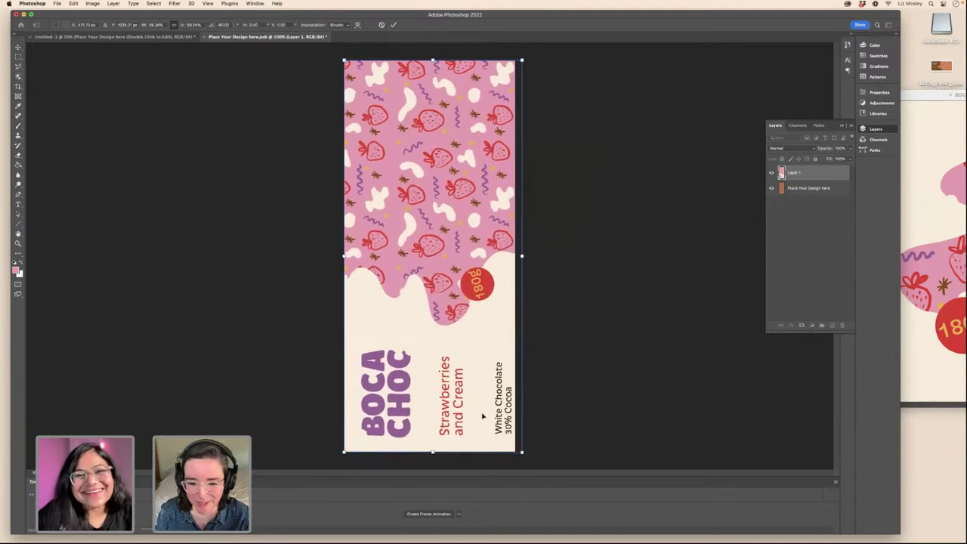
left_click_drag(480, 411, 476, 410)
key("Return")
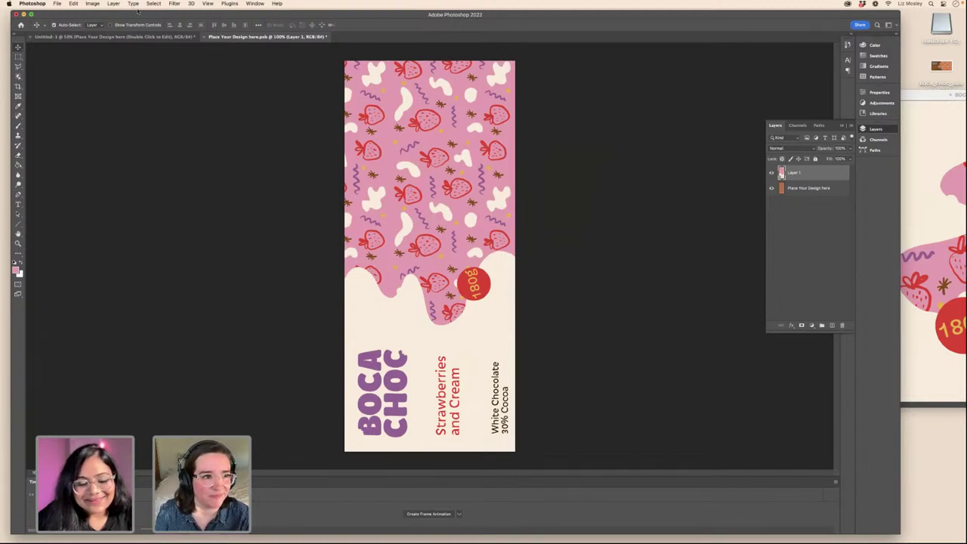
- Save and close the rear bar's design file, and open the front white bar's smart object for editing
left_click(205, 37)
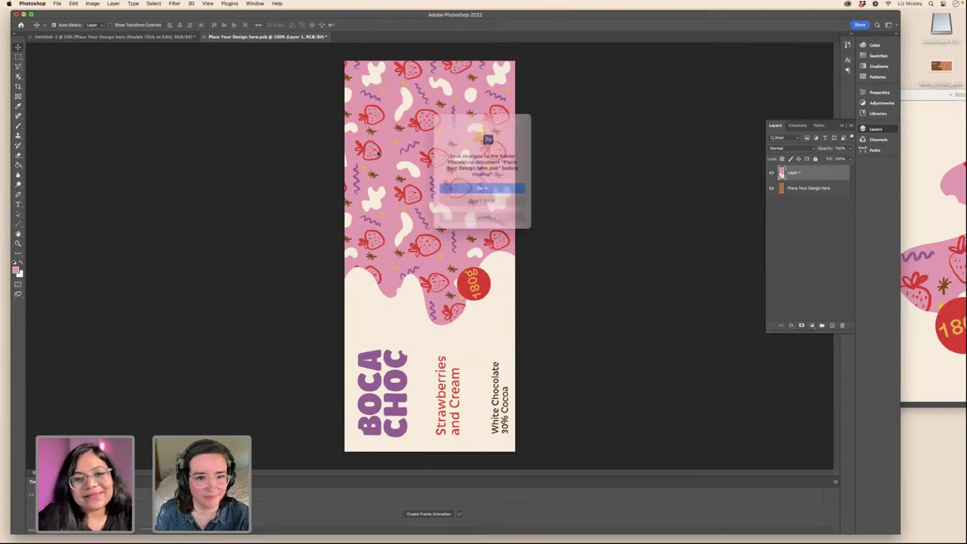
left_click(492, 189)
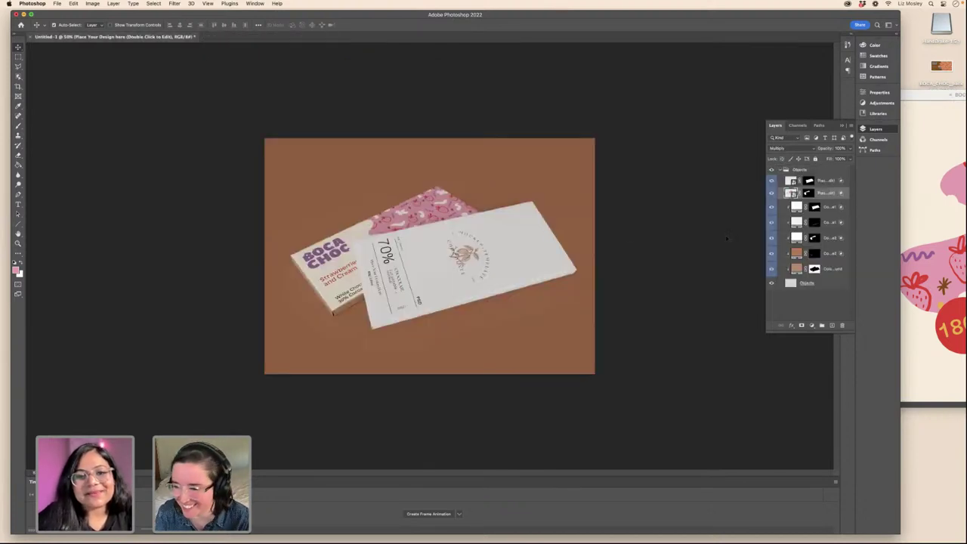
double_click(791, 193)
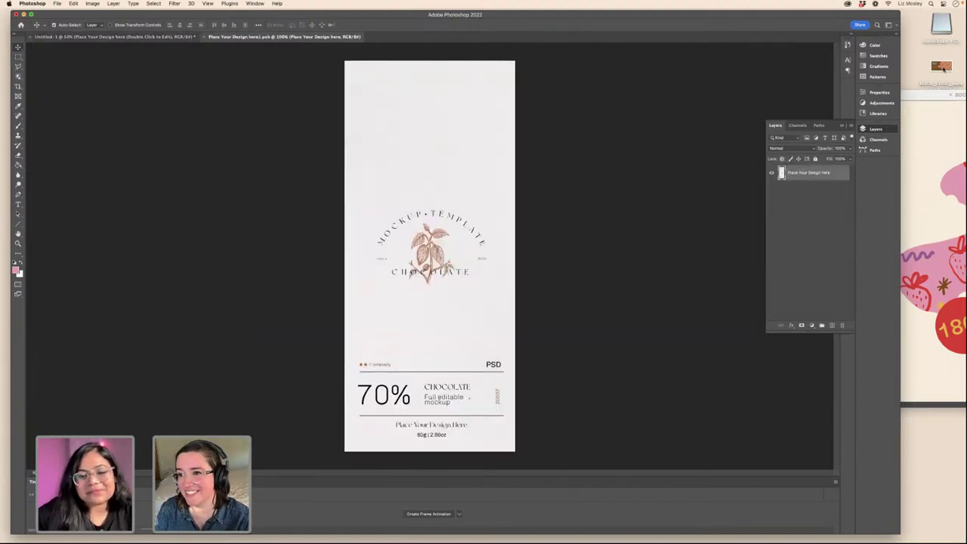
- Open BOCA_CHOC_packaging-25.jpg in a floating window and copy its pretzel artwork into the front bar's design file
left_click(941, 67)
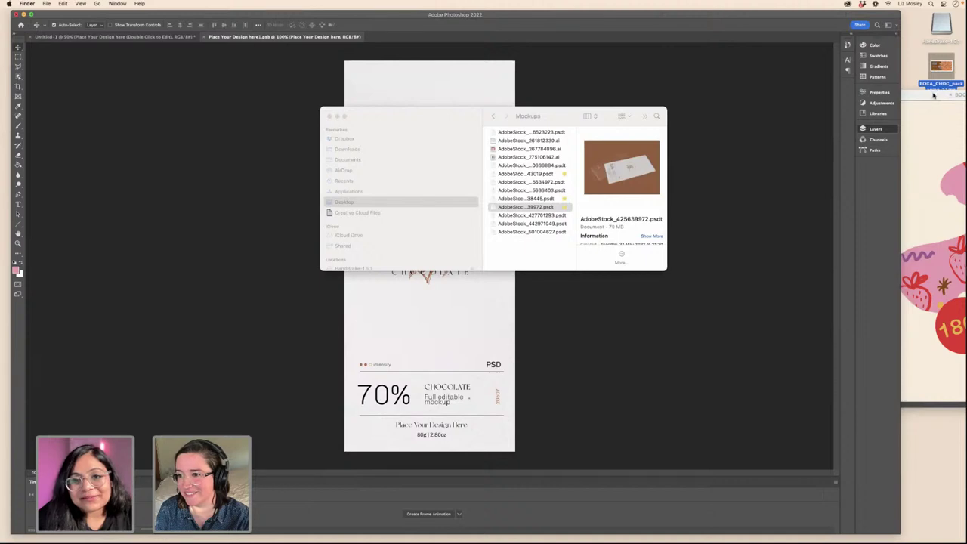
left_click_drag(934, 95, 888, 148)
left_click(643, 151)
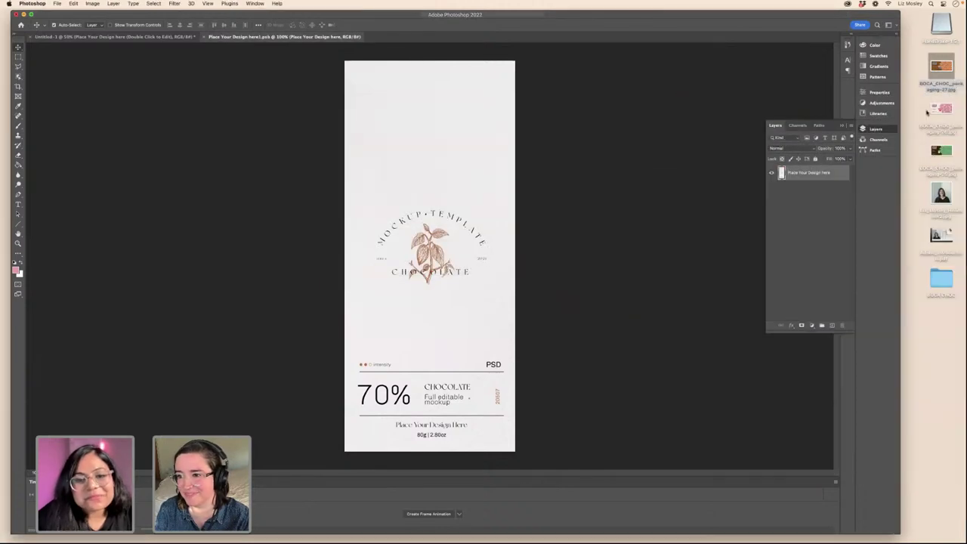
left_click(940, 150)
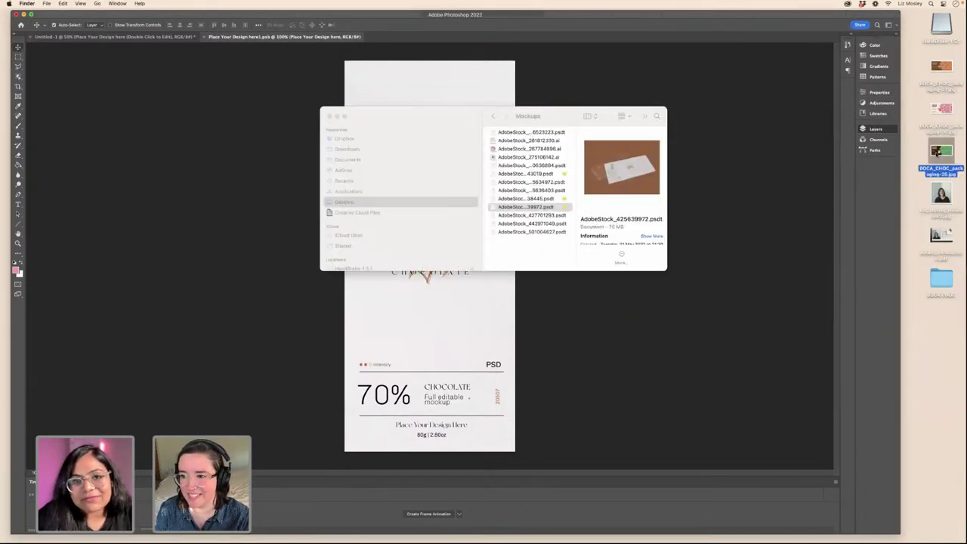
left_click_drag(940, 151, 557, 532)
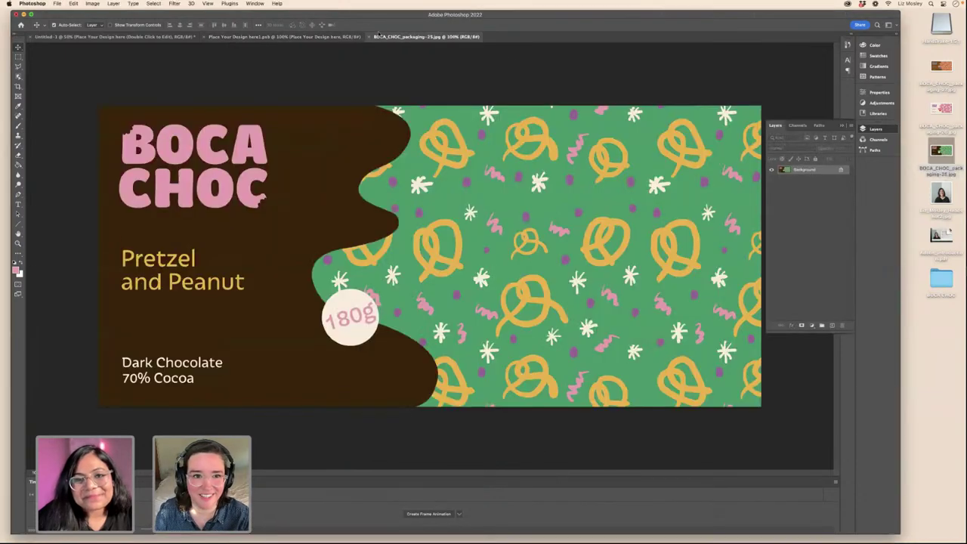
left_click_drag(378, 35, 620, 114)
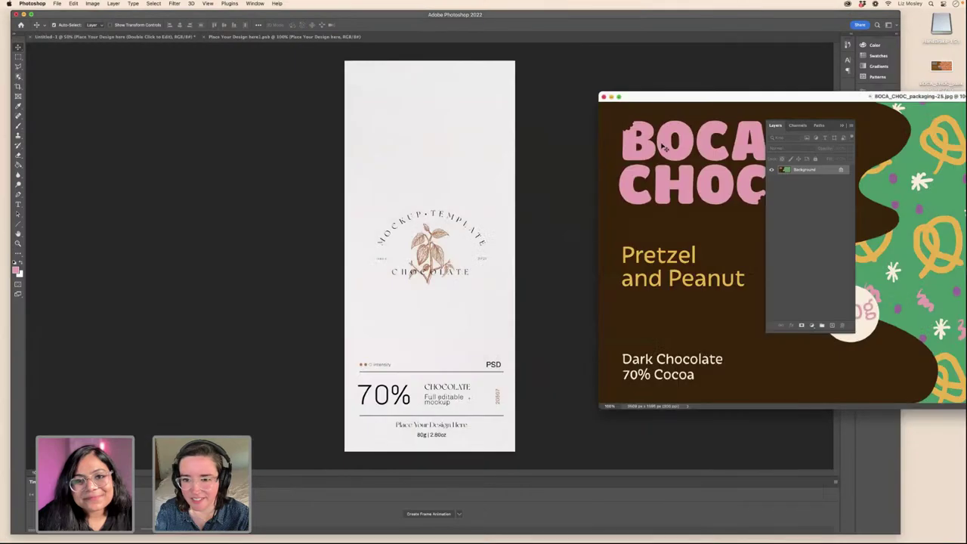
left_click_drag(663, 147, 379, 152)
- Scale the pretzel artwork to about 53%, rotate it 90° counterclockwise and align it with the placeholder design's upper-left corner
key("super+t")
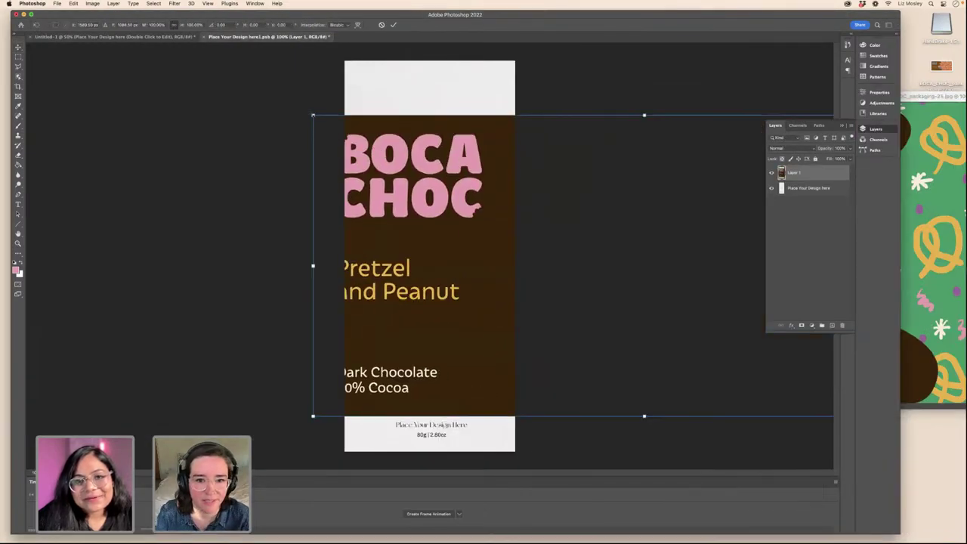
left_click_drag(313, 115, 408, 162)
left_click_drag(470, 184, 216, 145)
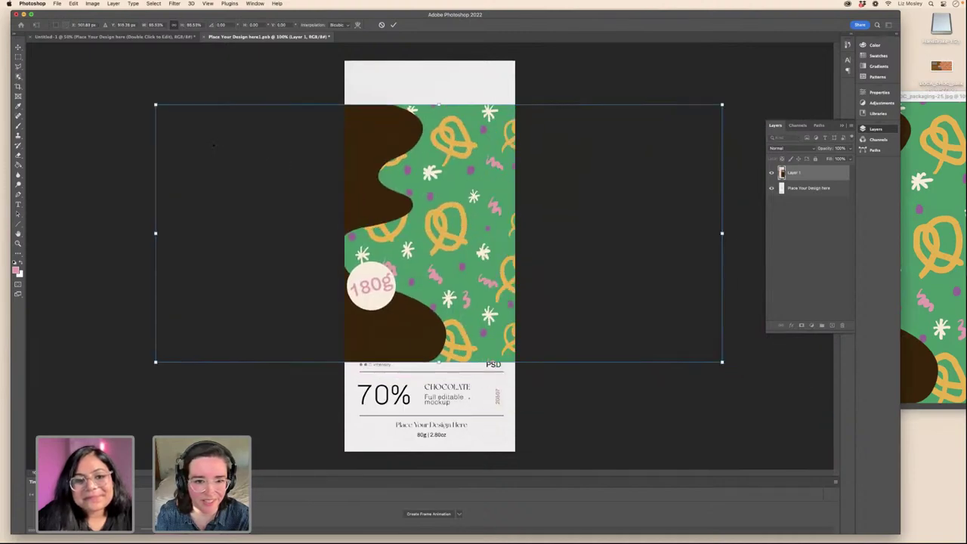
left_click_drag(156, 104, 354, 234)
left_click_drag(418, 242, 328, 216)
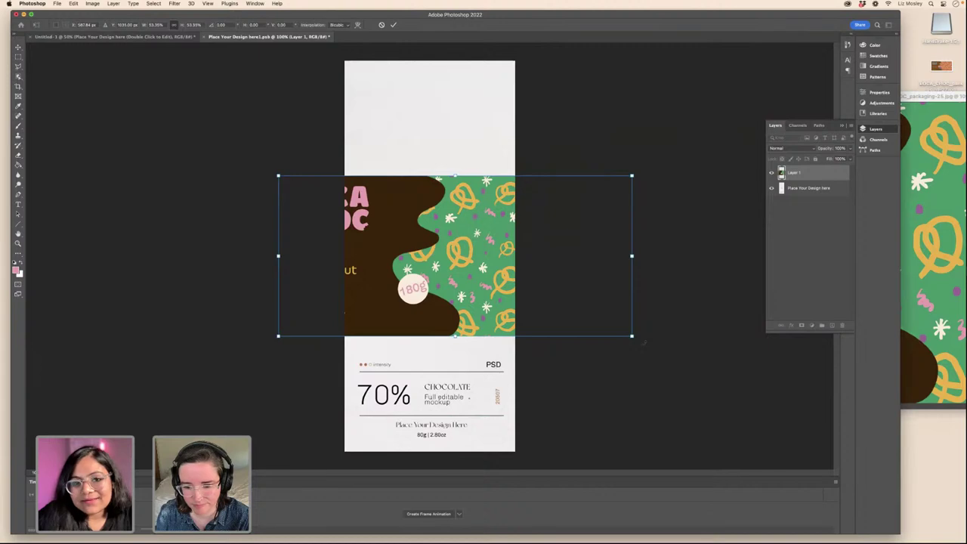
left_click_drag(633, 339, 501, 159)
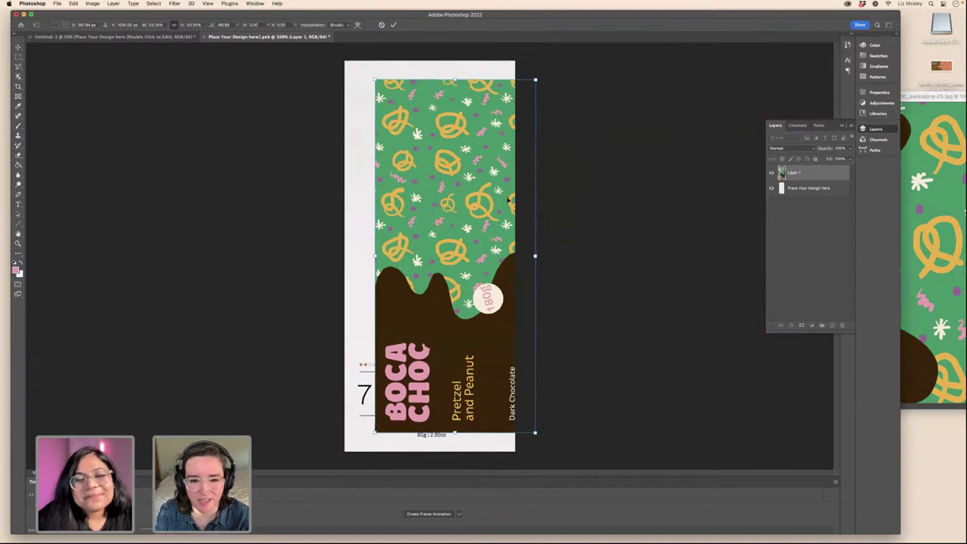
left_click_drag(506, 199, 475, 178)
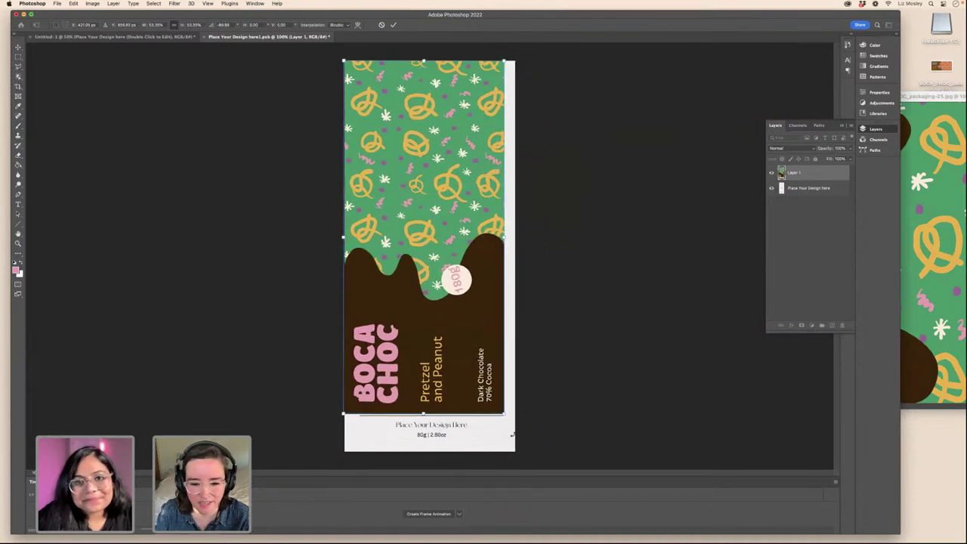
- Enlarge the pretzel artwork to about 59% so it covers the whole placeholder, and save and close the front bar's design file
mouse_move(504, 414)
left_mouse_down()
mouse_move(528, 450)
mouse_move(490, 414)
left_mouse_up()
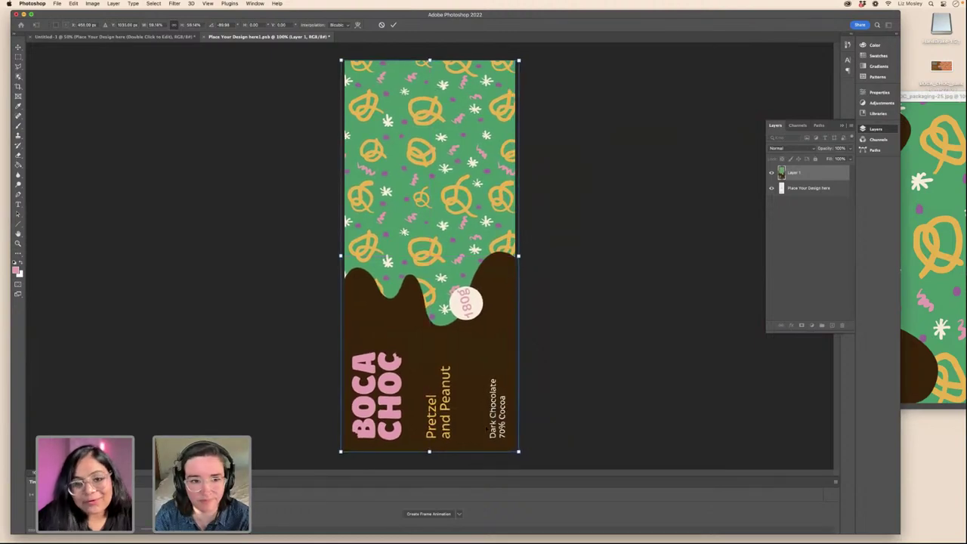
key("Right")
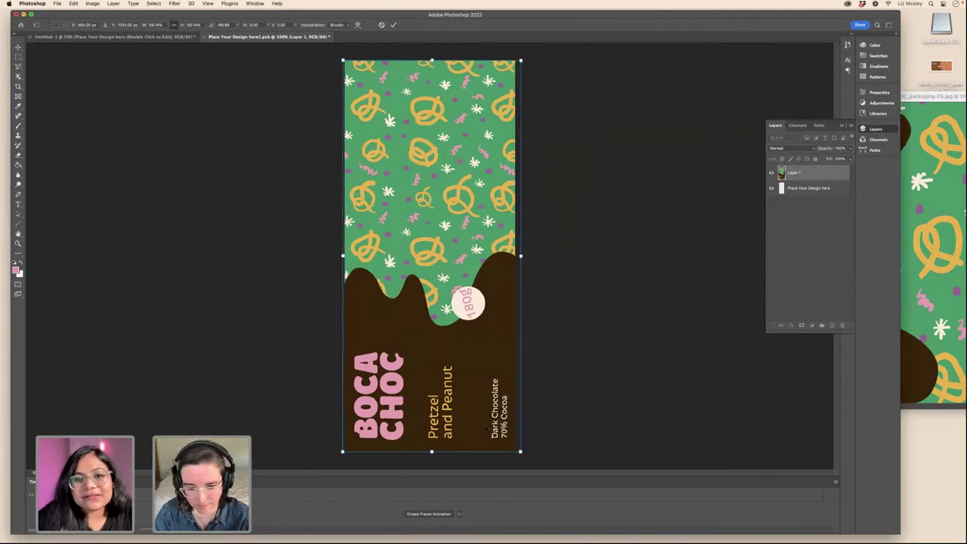
key("Left")
key("Left")
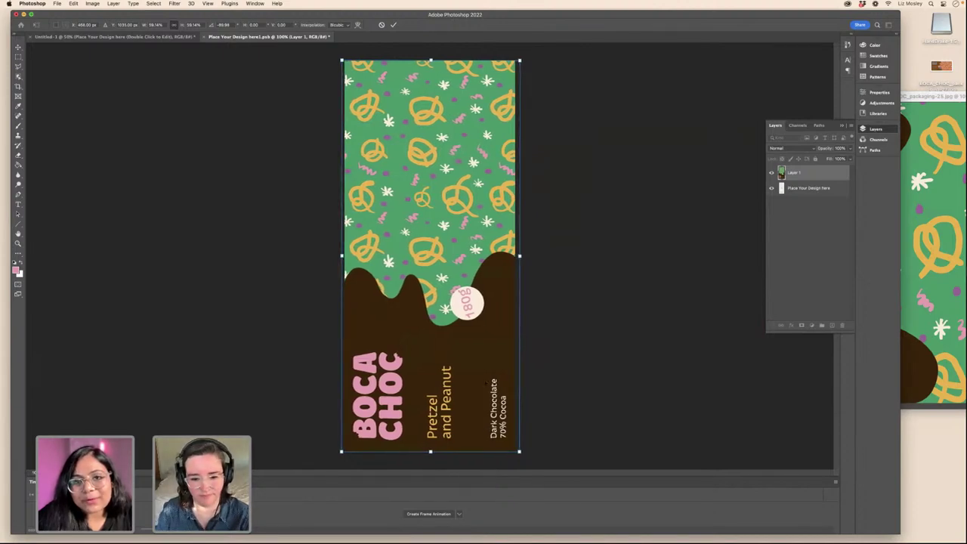
key("Return")
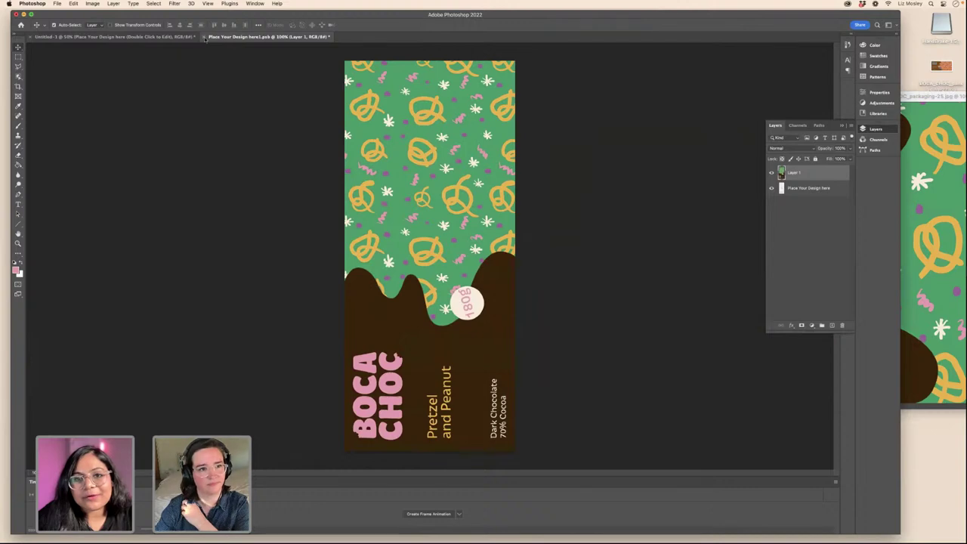
left_click(205, 37)
left_click(462, 187)
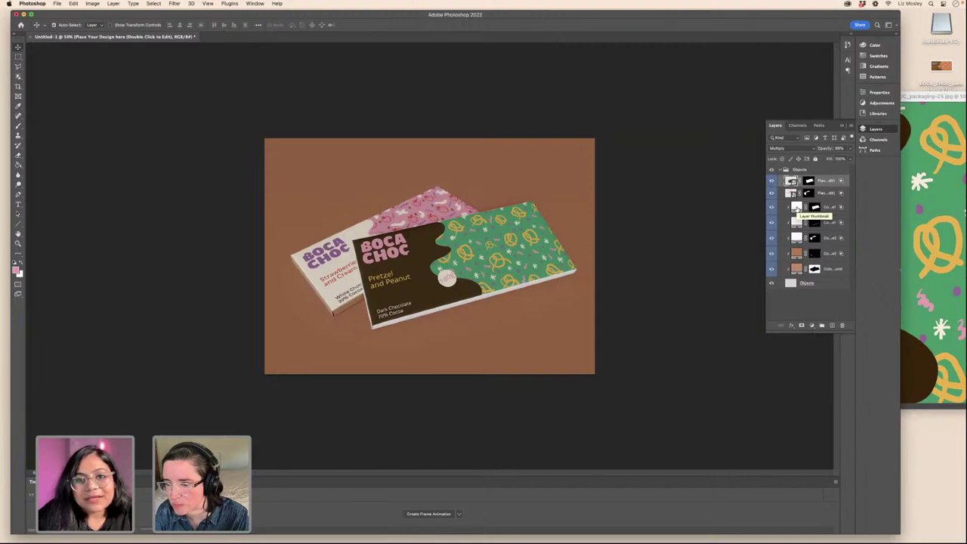
left_click(797, 207)
double_click(797, 207)
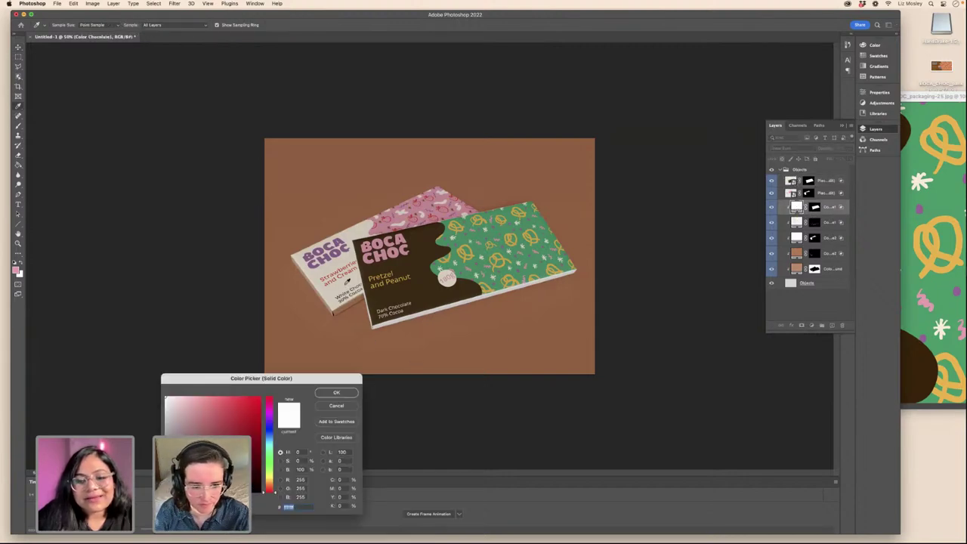
left_click(345, 287)
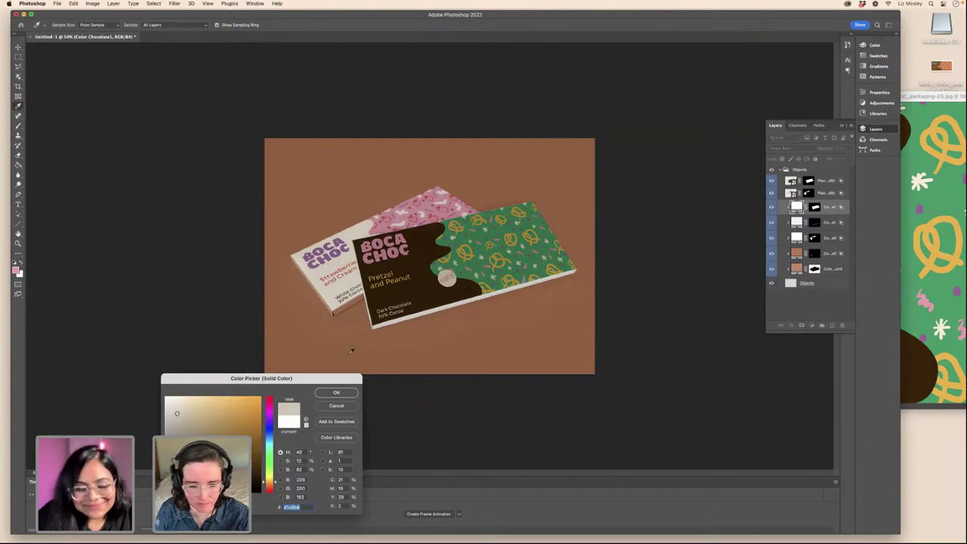
left_click(336, 406)
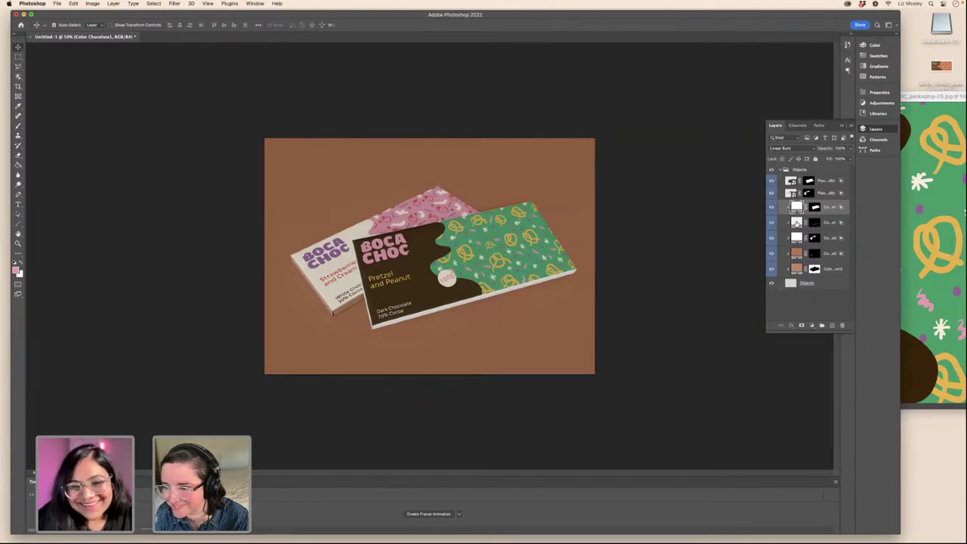
- Recolor the front bar's side edges with the green sampled from its pretzel wrapper
double_click(797, 223)
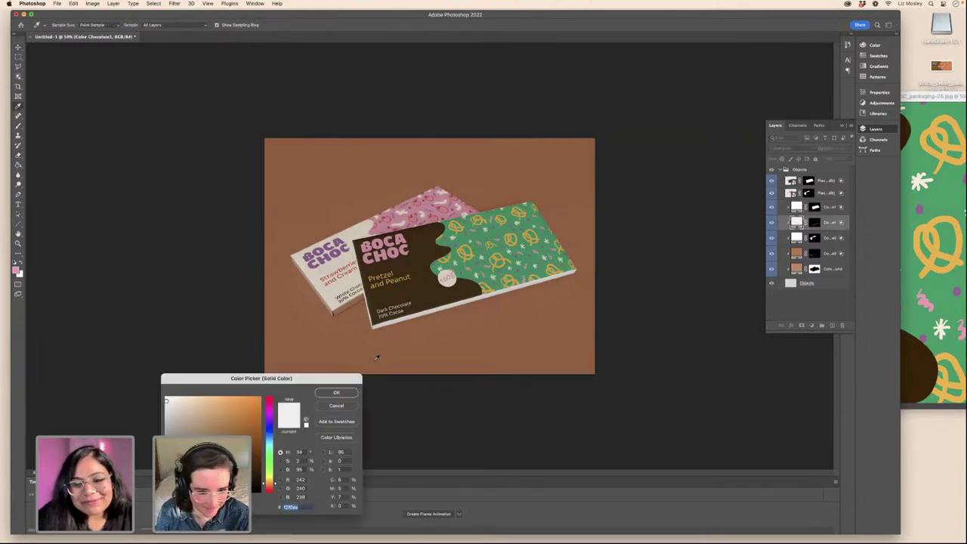
left_click(481, 279)
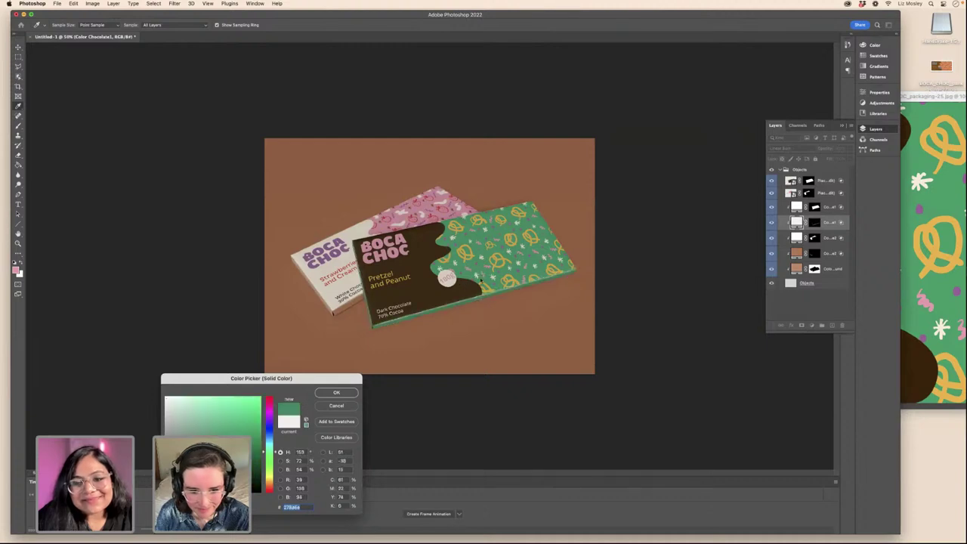
left_click(332, 393)
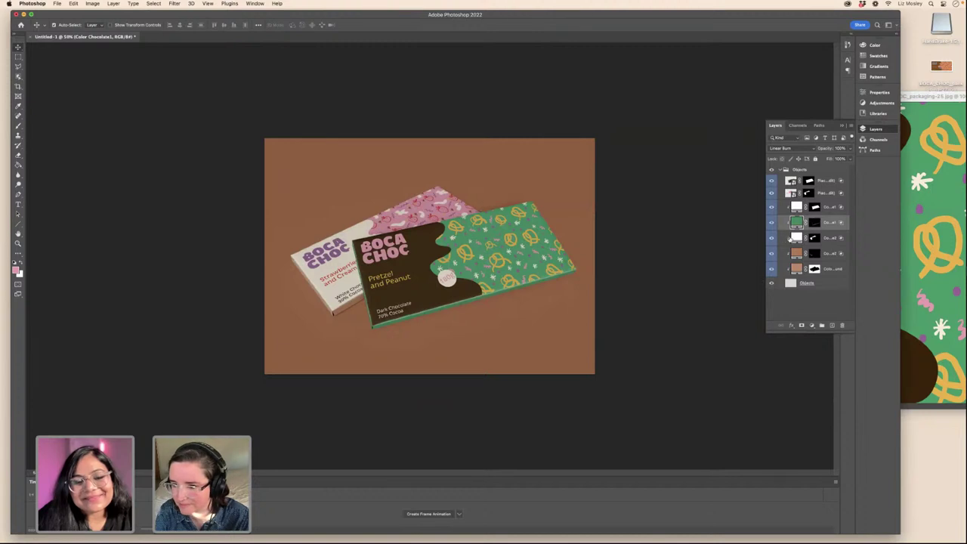
double_click(796, 238)
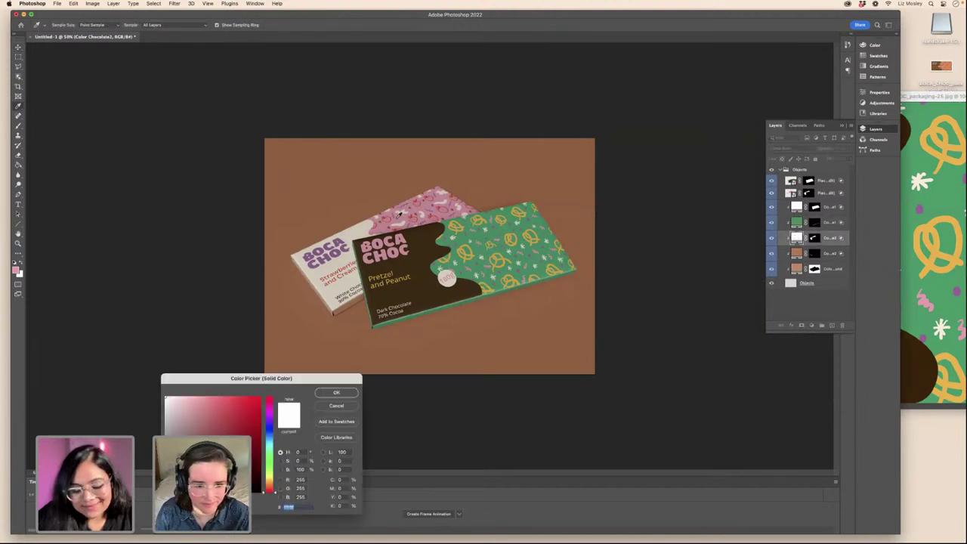
left_click(401, 217)
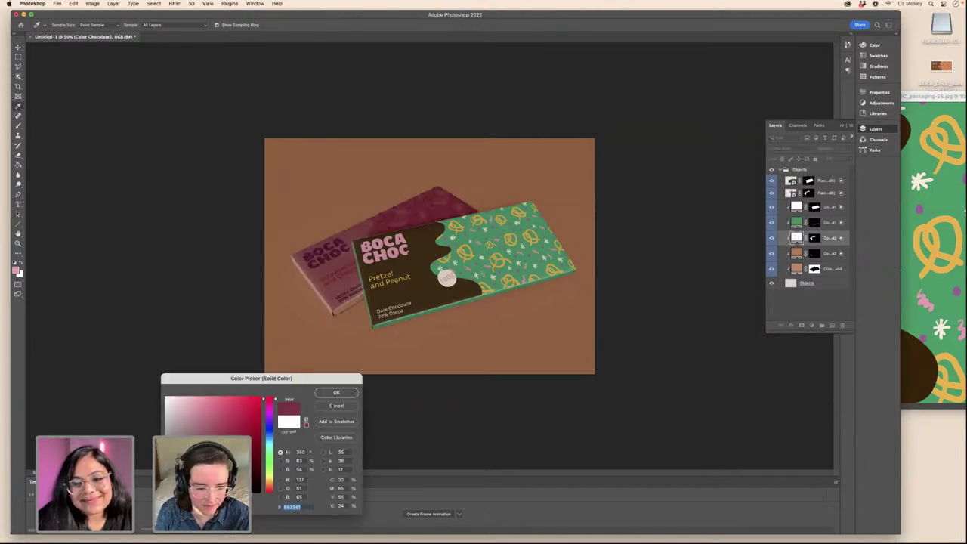
left_click(333, 406)
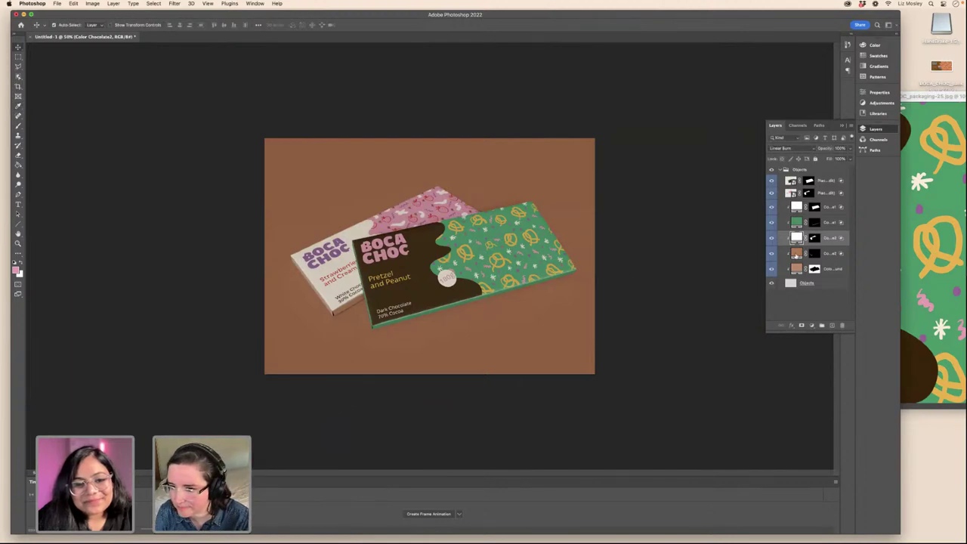
double_click(797, 269)
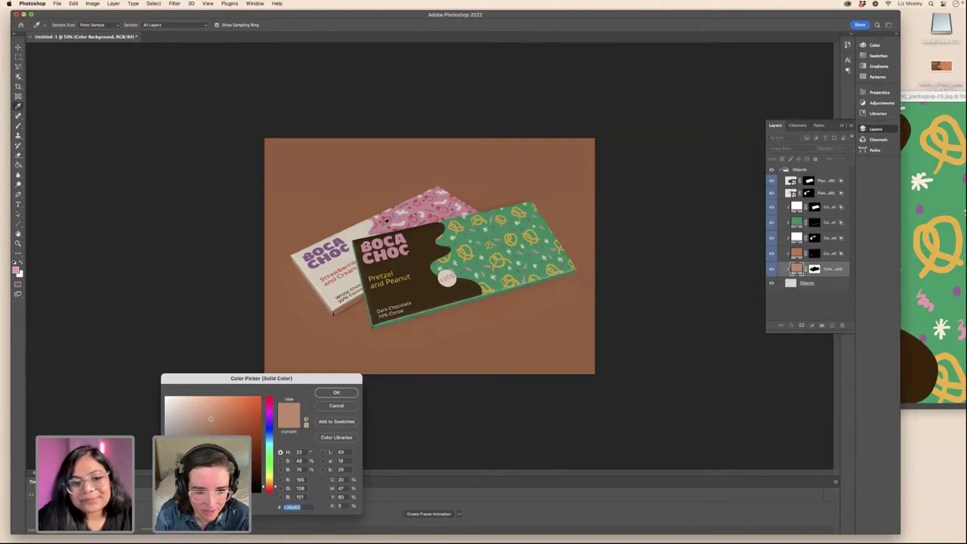
left_click(383, 226)
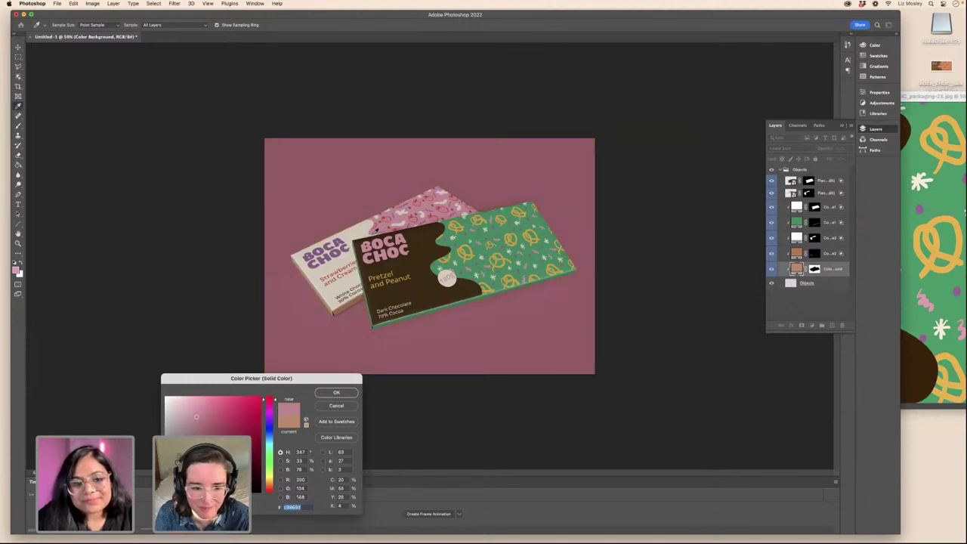
left_click(336, 406)
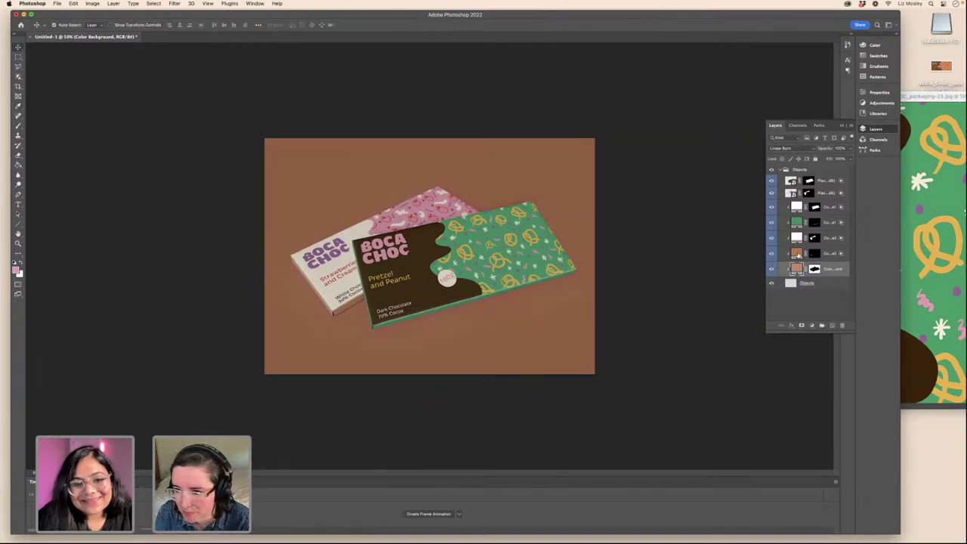
- Recolor the rear bar's side edges with the pink sampled from its strawberry wrapper
double_click(797, 254)
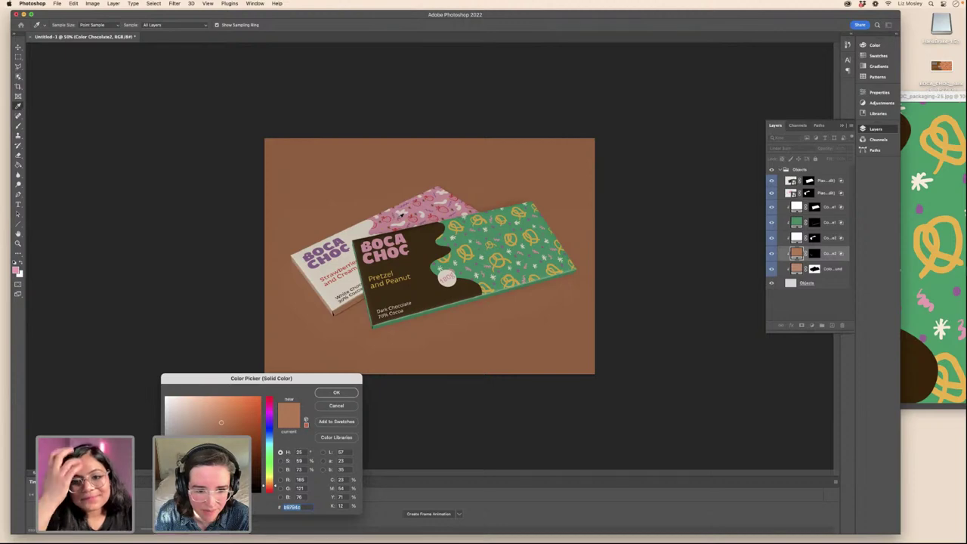
left_click(399, 221)
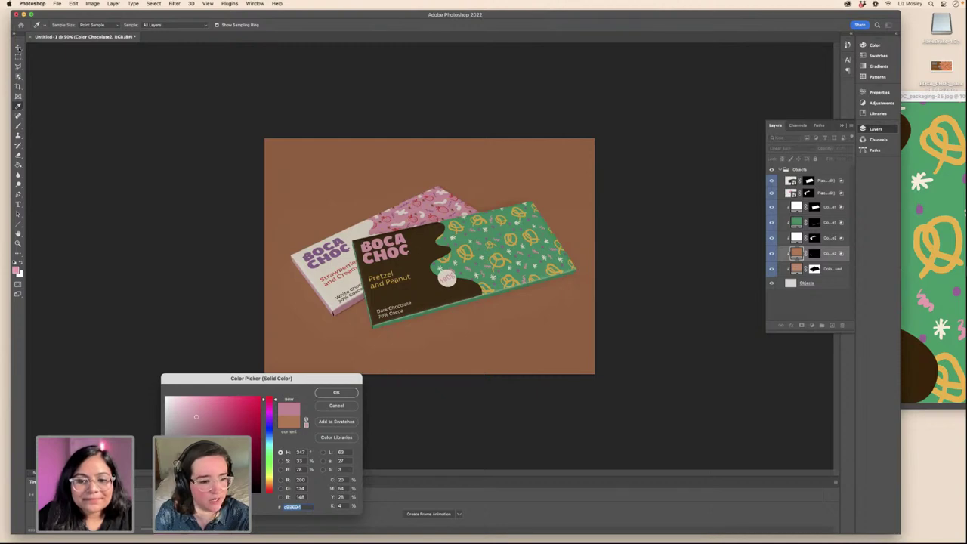
left_click(337, 393)
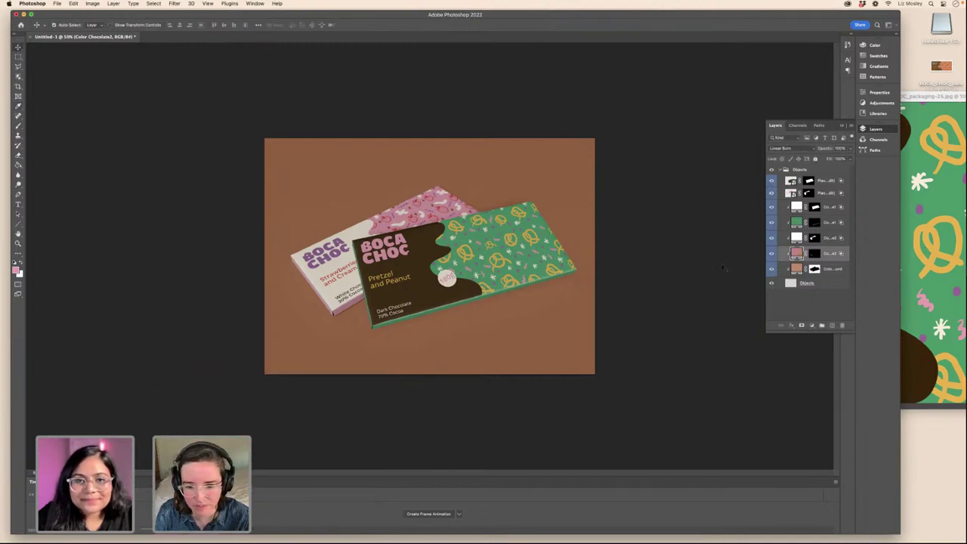
- Set the mockup's background color to a near-white gray, RGB 245, 245, 245
double_click(795, 270)
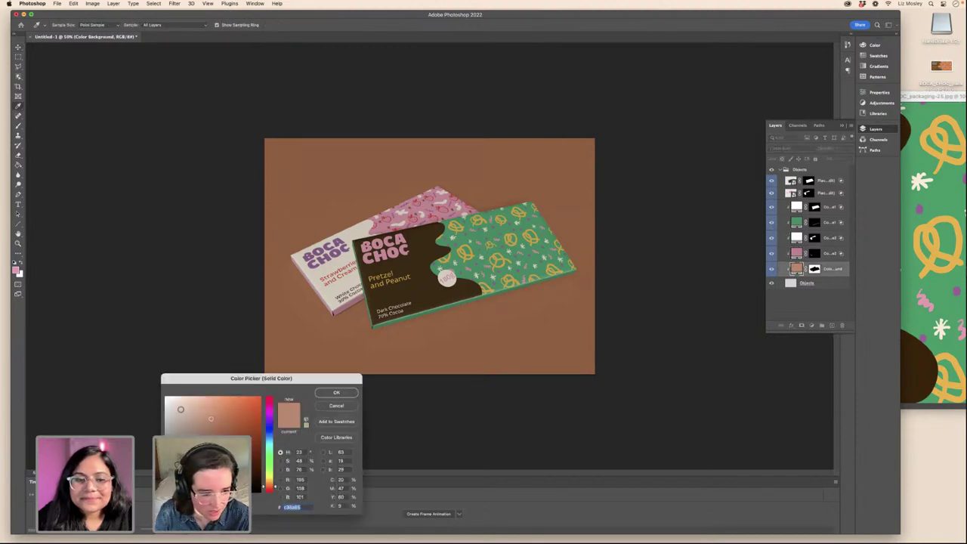
left_click(167, 409)
left_click_drag(167, 409, 165, 400)
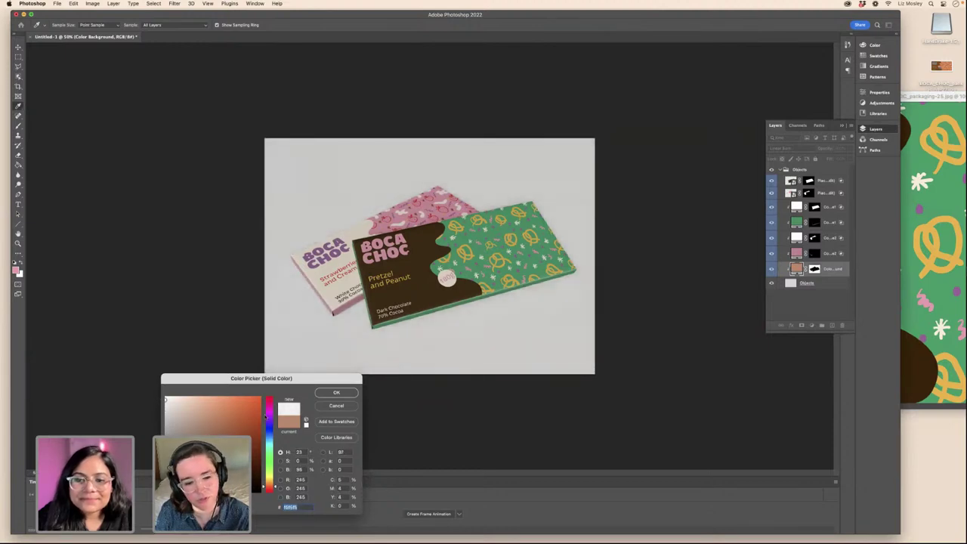
left_click(336, 393)
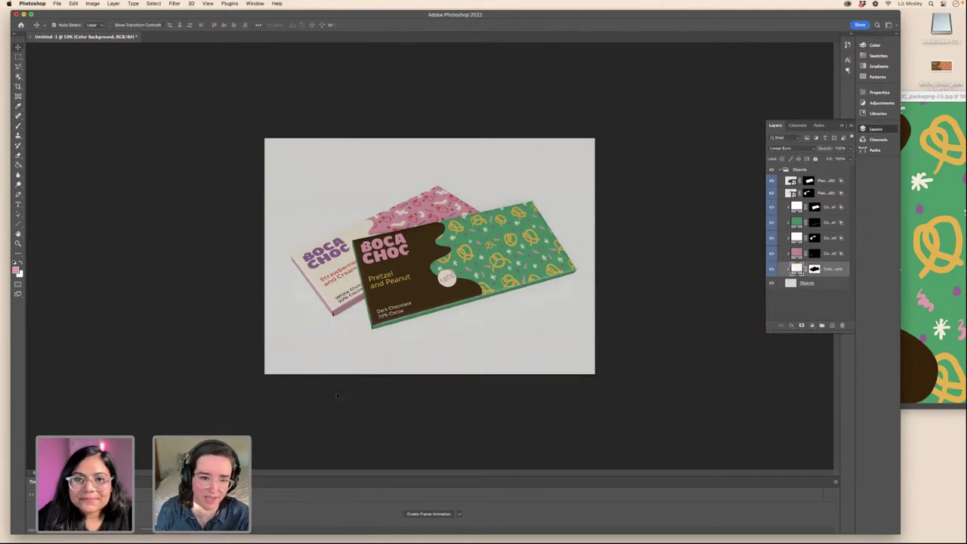
- Export the finished mockup at 100% scale as a JPG named Mockup.jpg on the Desktop
left_click(58, 4)
mouse_move(66, 111)
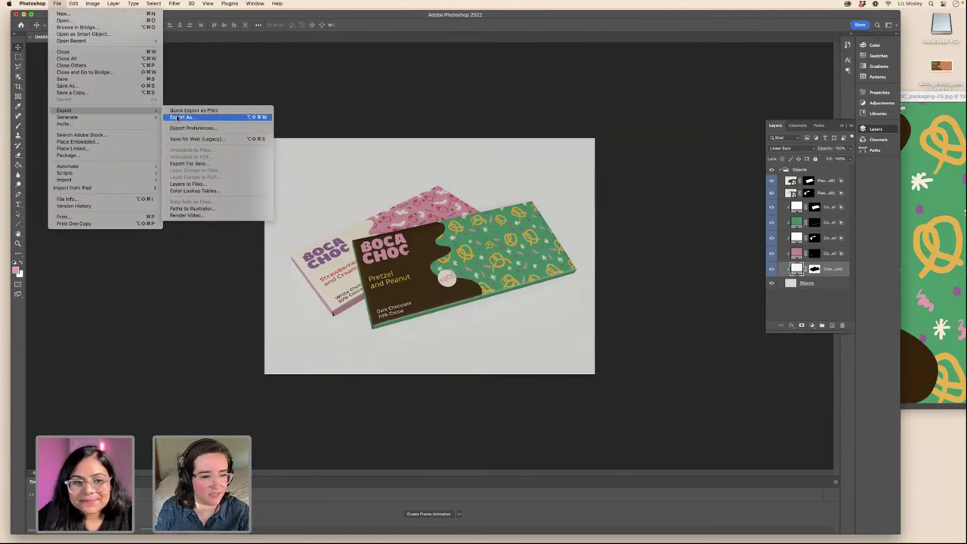
left_click(175, 118)
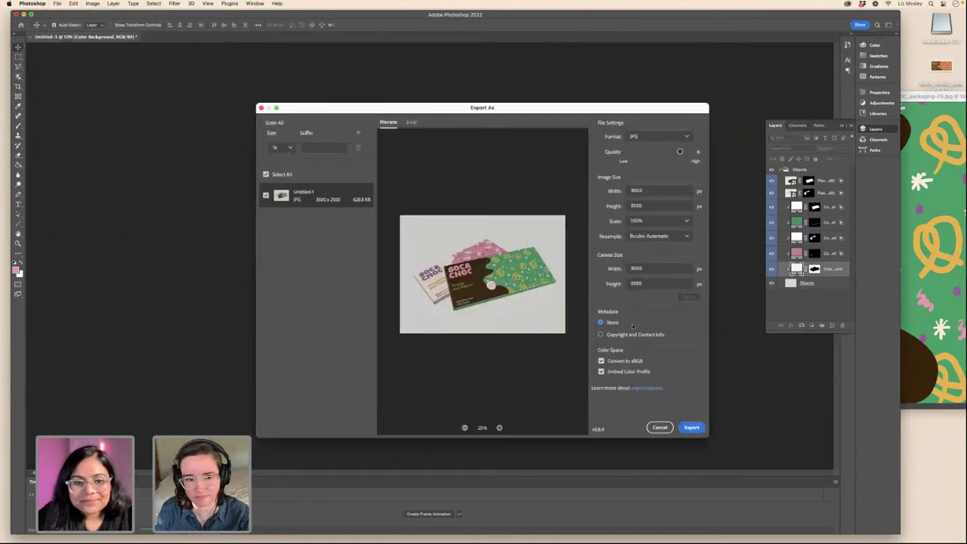
left_click(692, 427)
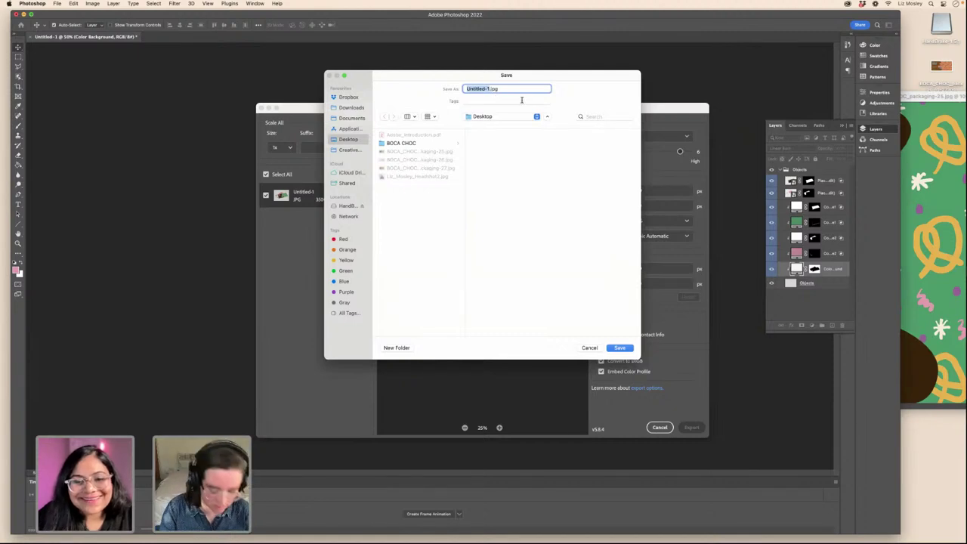
type("Mockup")
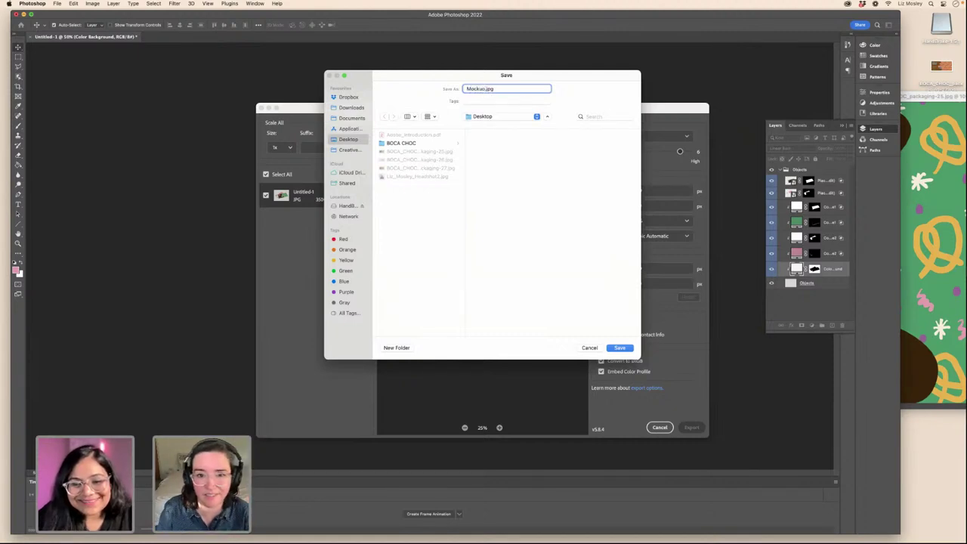
key("BackSpace")
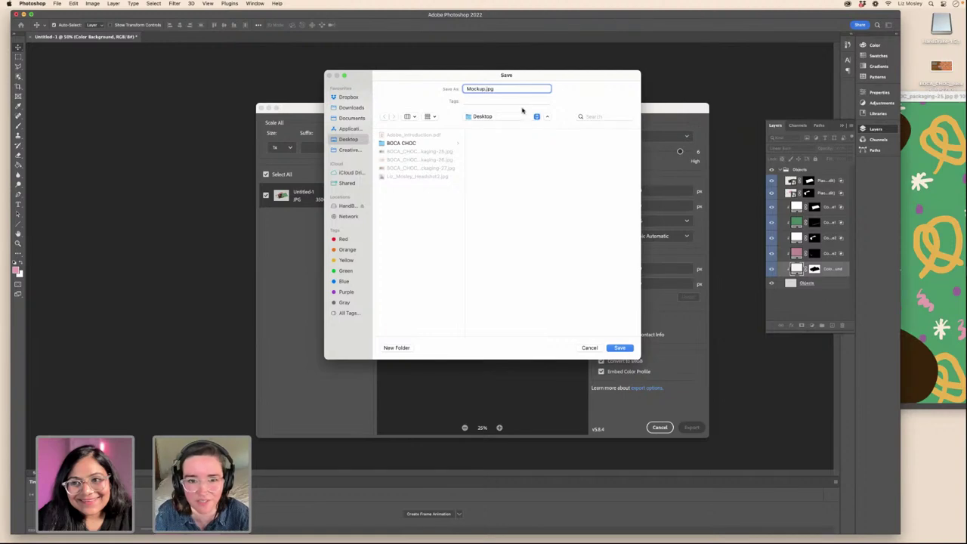
left_click(620, 347)
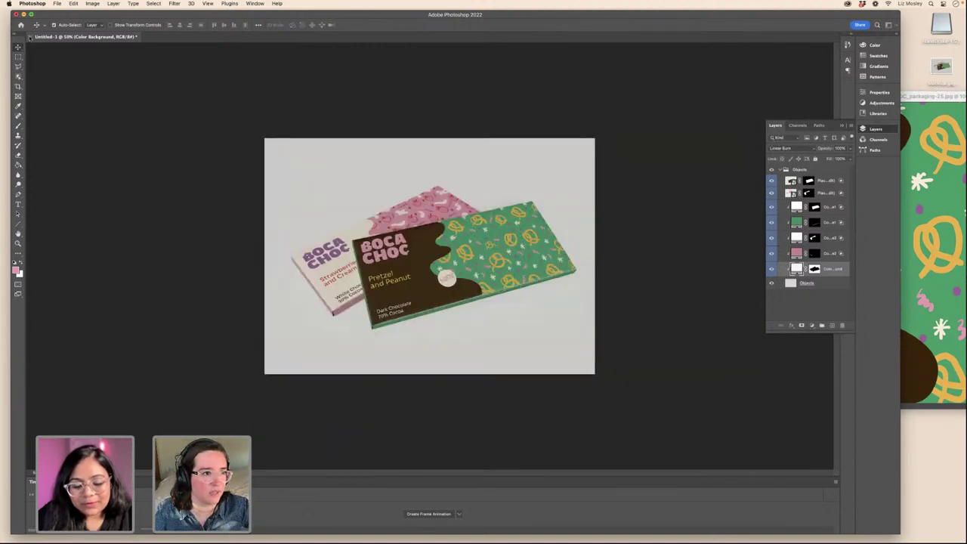
- Close the mockup document, saving it to Creative Cloud as mockup, and close the BOCA_CHOC_packaging-25.jpg document
left_click(31, 36)
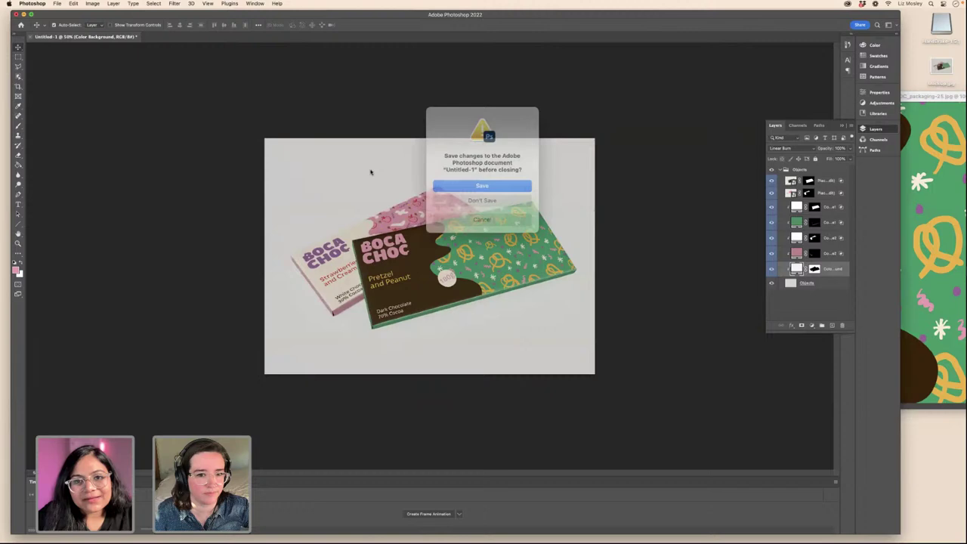
left_click(475, 188)
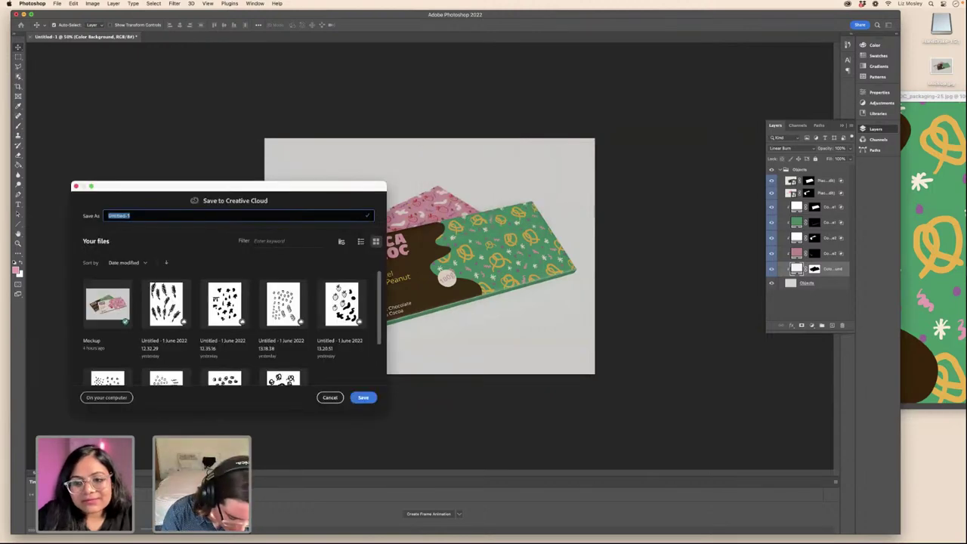
type("mockup")
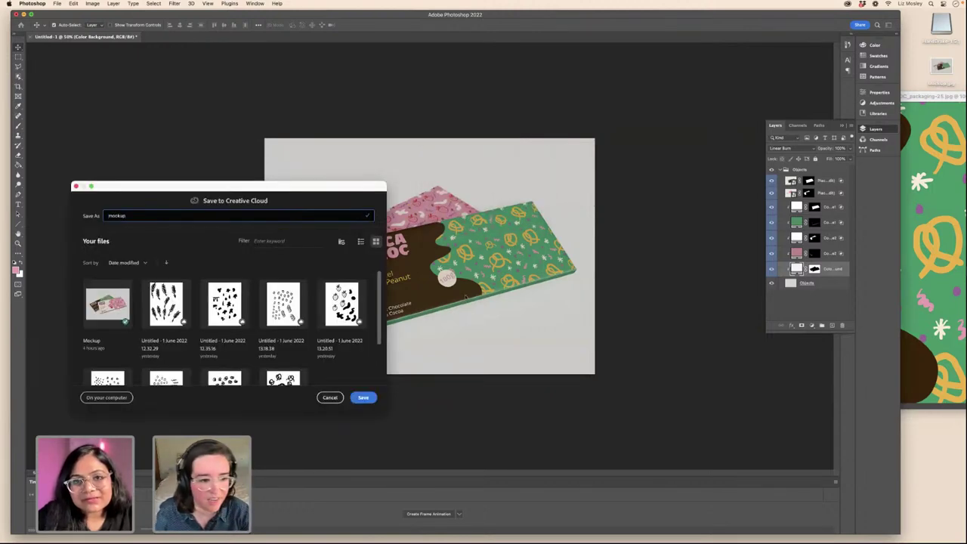
left_click(364, 399)
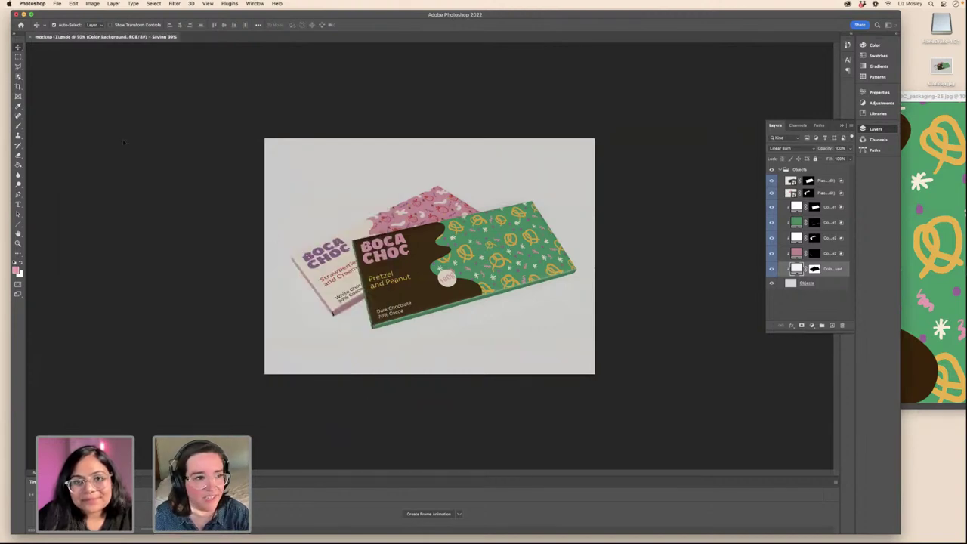
left_click(15, 14)
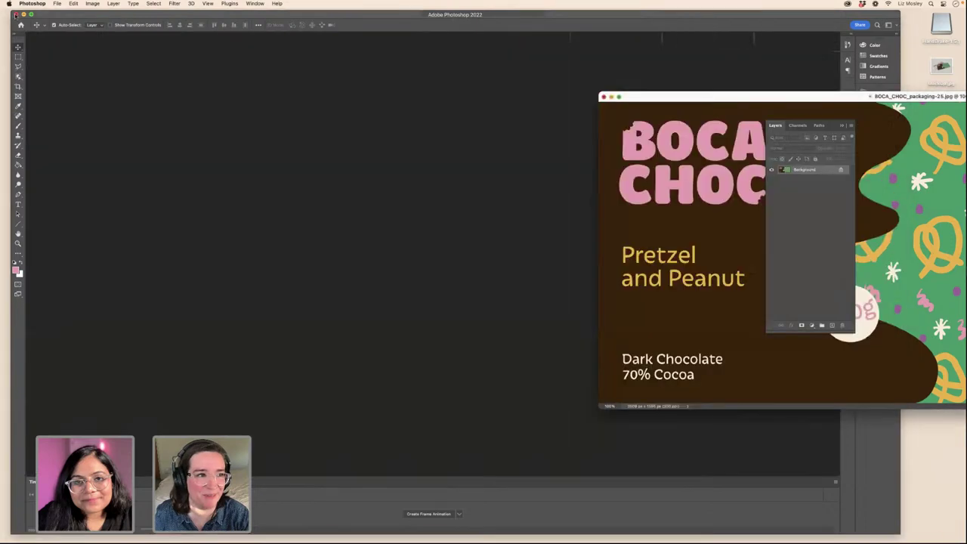
left_click(603, 97)
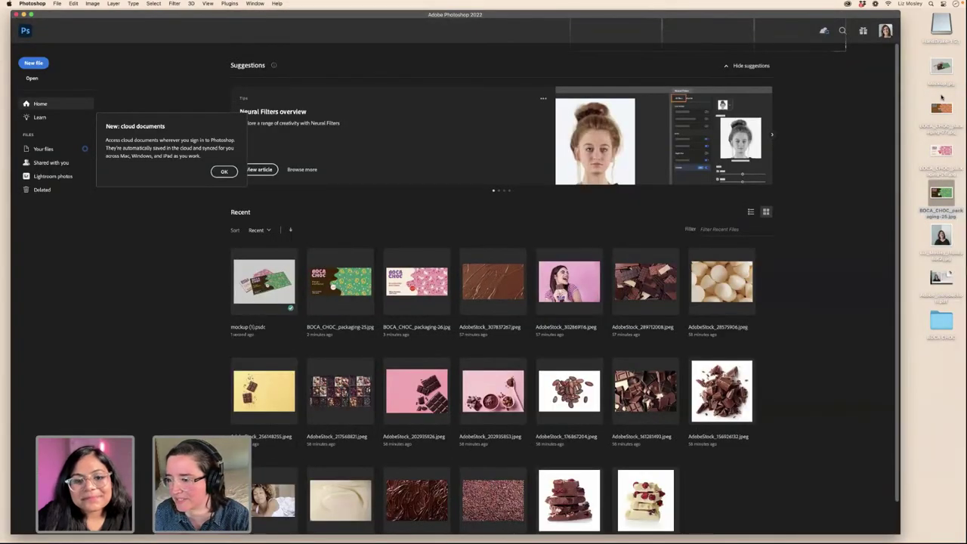
- Open the desktop's BOCA CHOC folder in Finder, enlarge the window and its file-name column, and show the Mockups folder
left_click(941, 193)
left_click(339, 121)
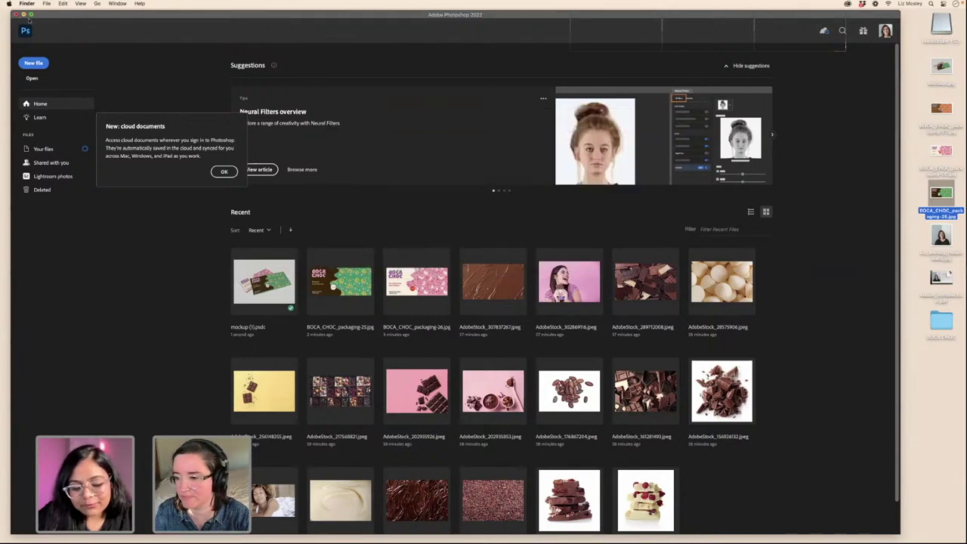
double_click(940, 320)
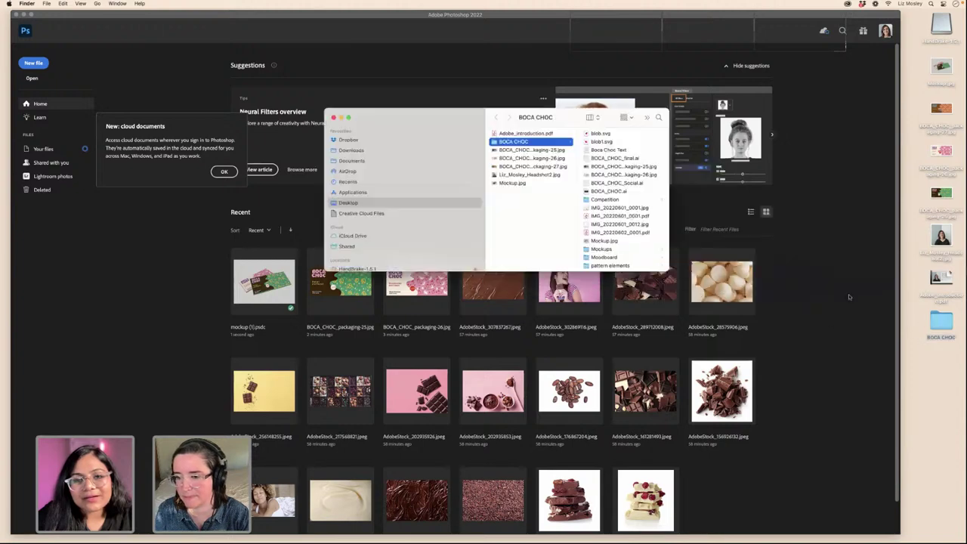
left_click_drag(492, 112, 346, 99)
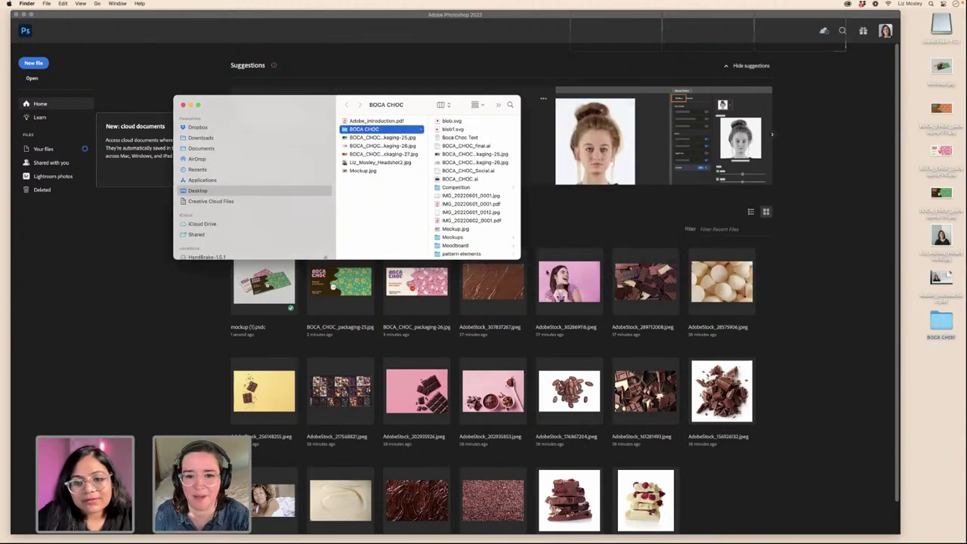
left_click_drag(518, 256, 665, 356)
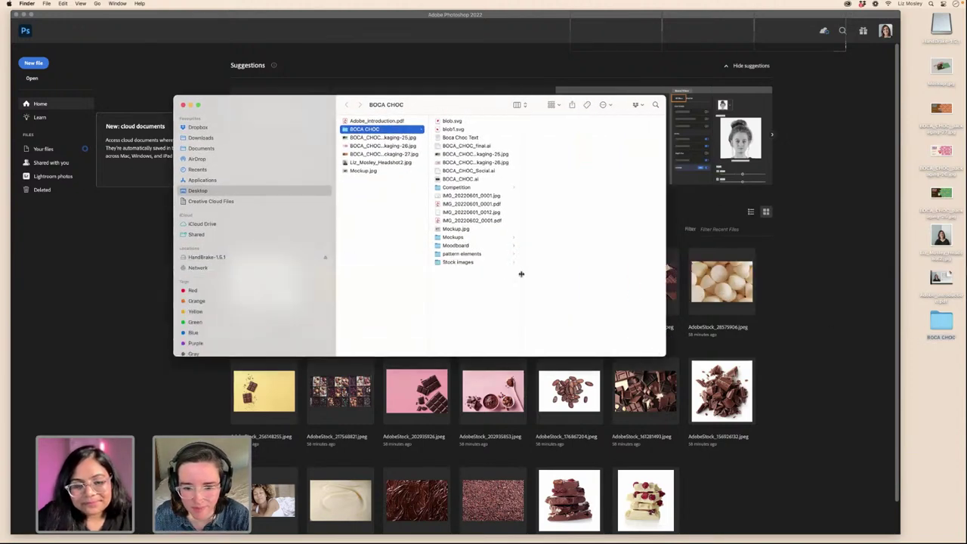
left_click_drag(519, 275, 564, 279)
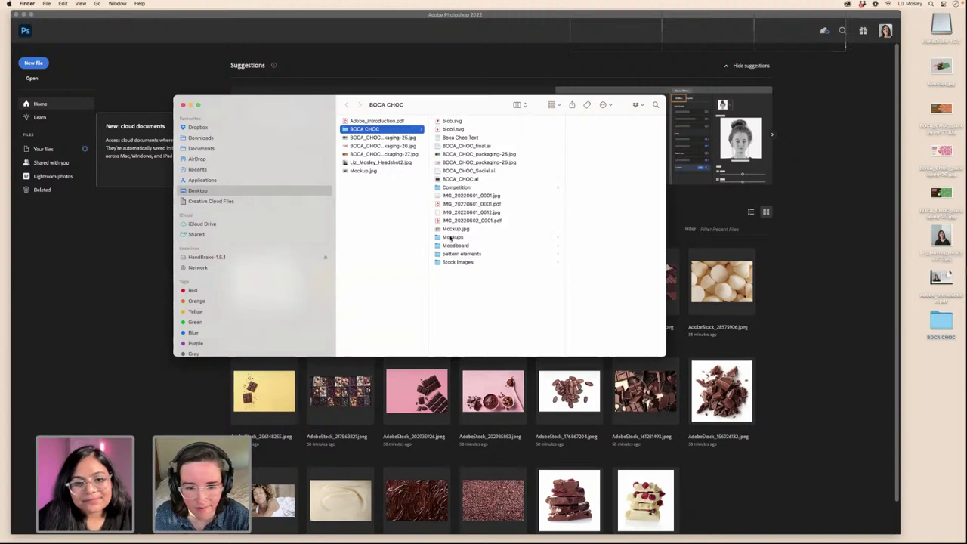
left_click(451, 237)
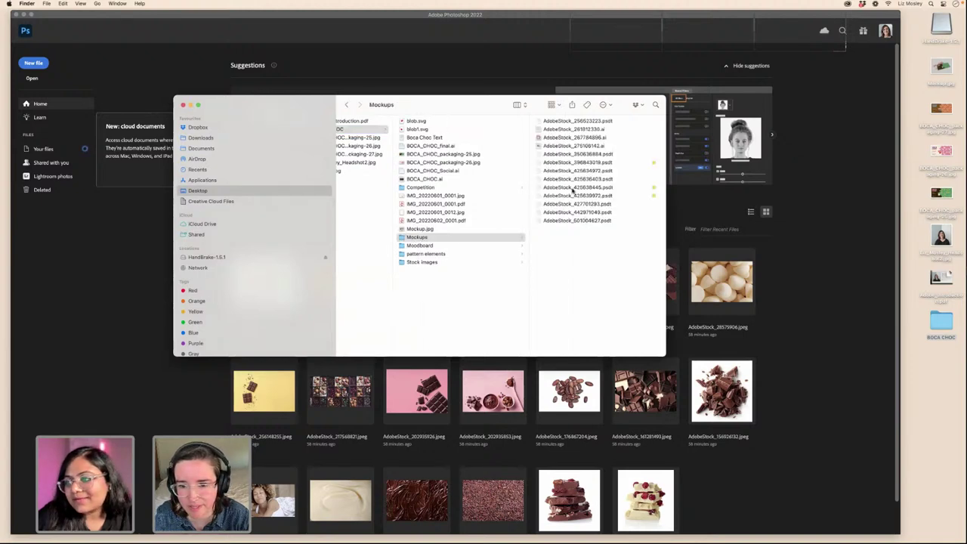
- Preview the downloaded mockup templates, open AdobeStock_425638445.psdt in Photoshop and expand its Objects layer group
left_click(573, 188)
left_click(502, 195)
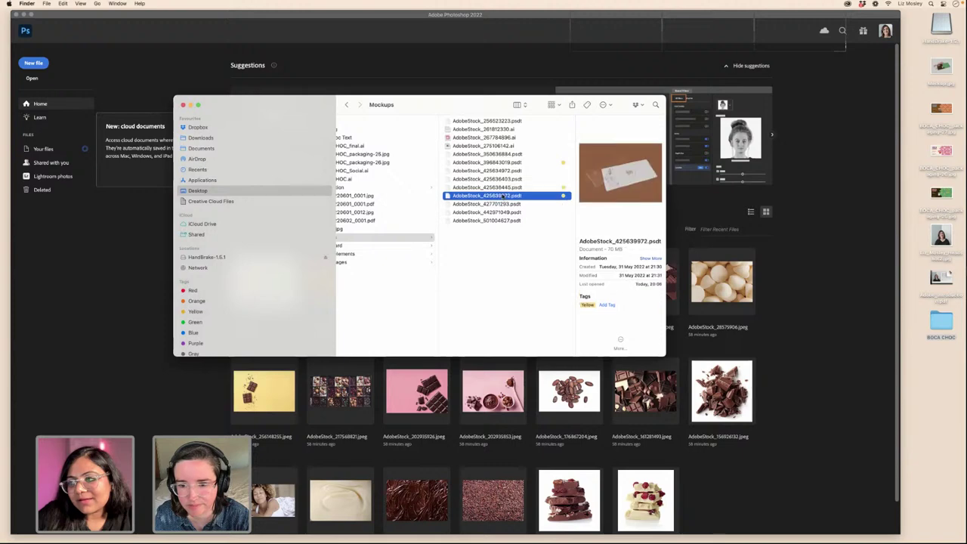
left_click(498, 162)
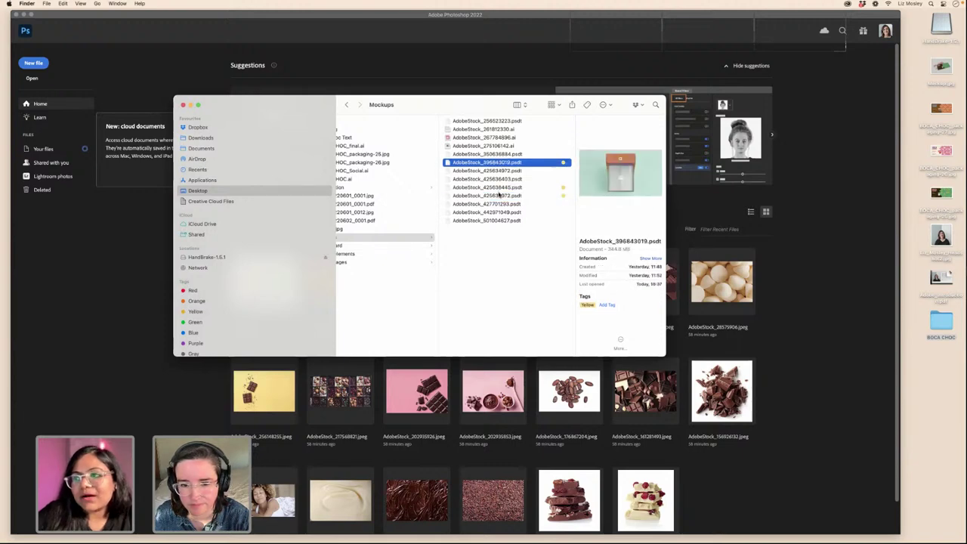
left_click(500, 194)
left_click(480, 187)
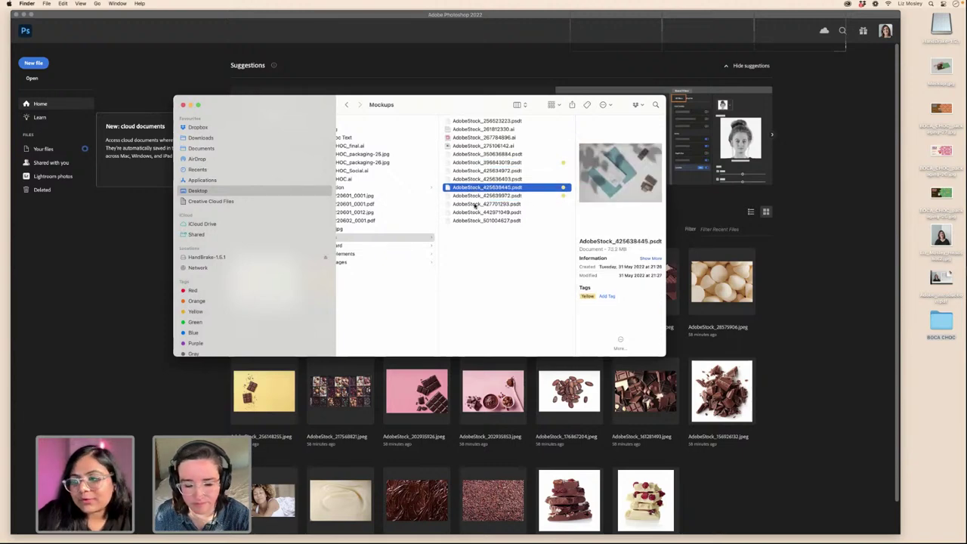
left_click_drag(483, 187, 558, 531)
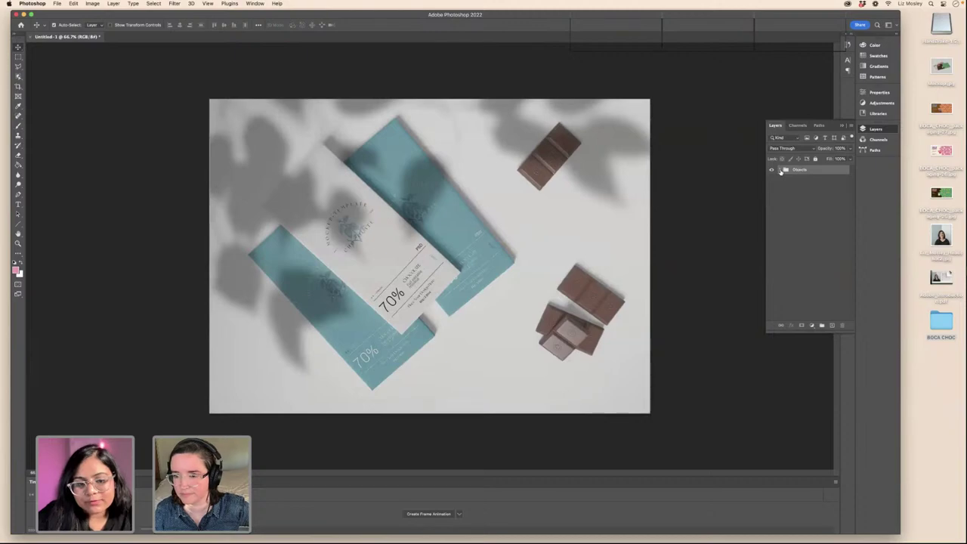
left_click(779, 170)
- Switch to Chrome and search Adobe Stock for "chocolate bar mockup psd"
mouse_move(375, 538)
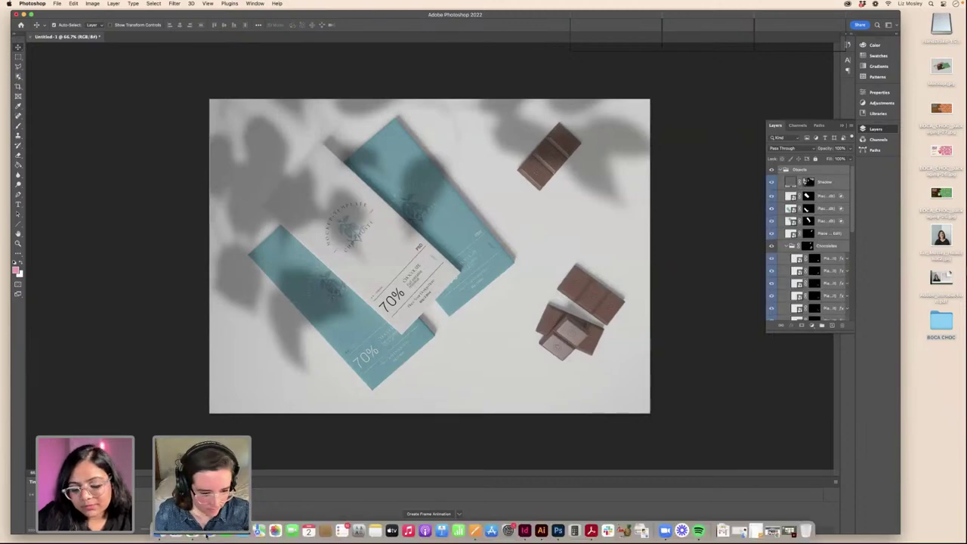
left_click(193, 530)
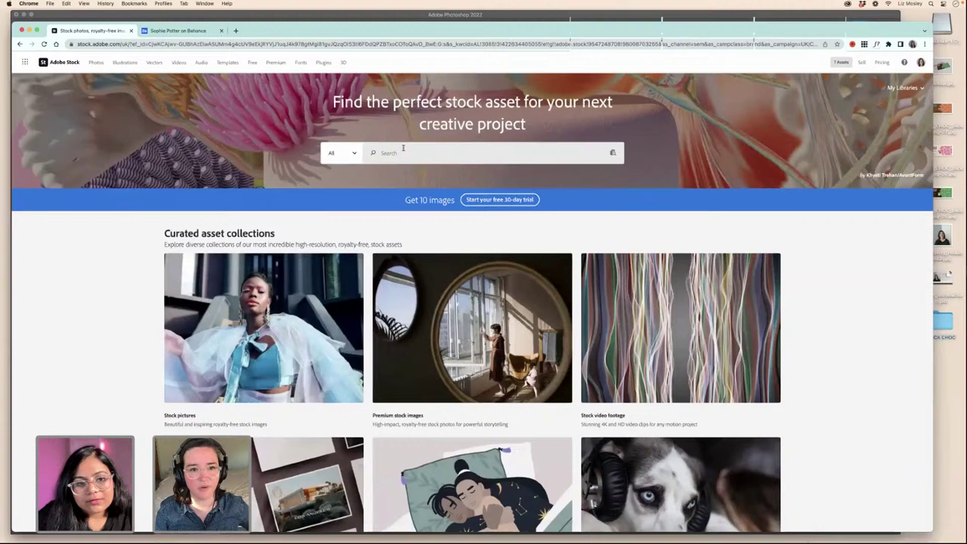
left_click(416, 153)
type("choclate")
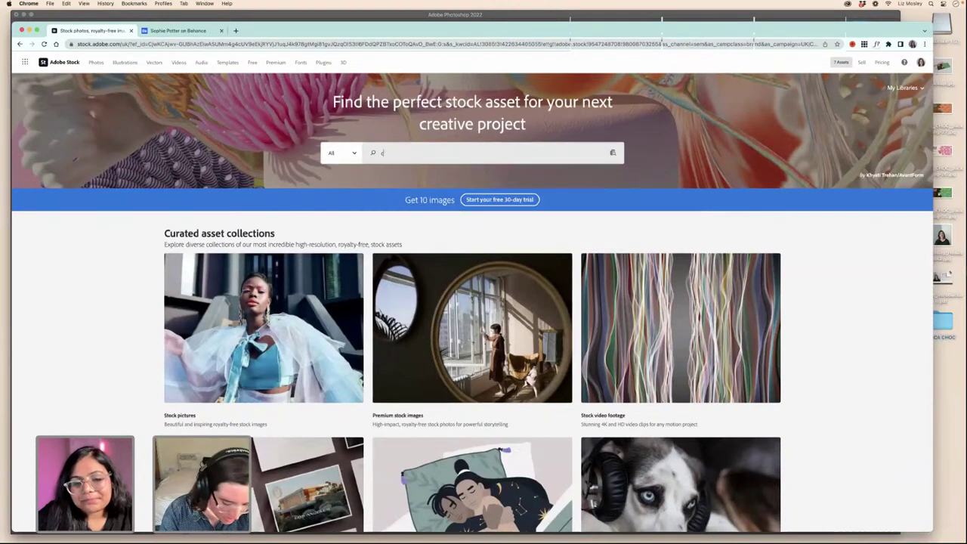
key("BackSpace")
key("BackSpace")
key("BackSpace")
key("BackSpace")
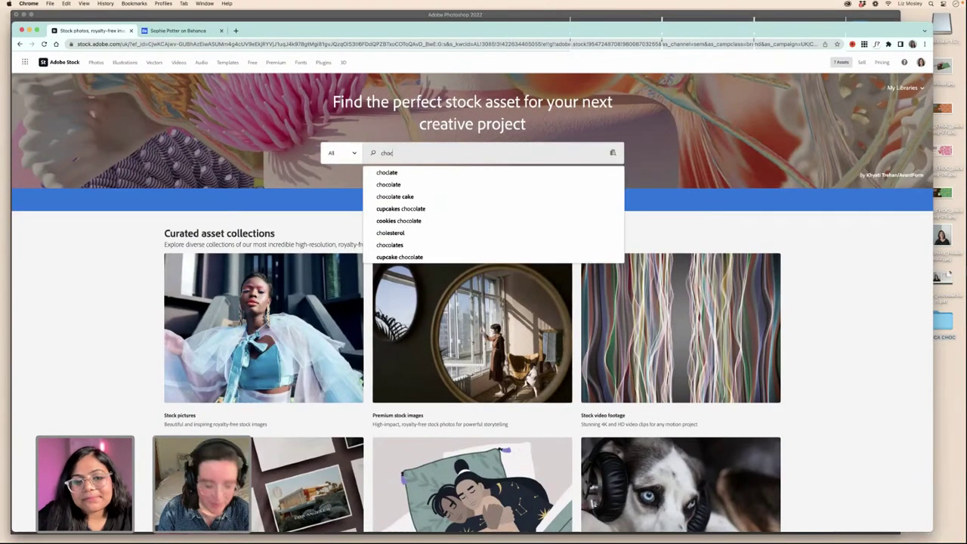
type("olate bar mpc")
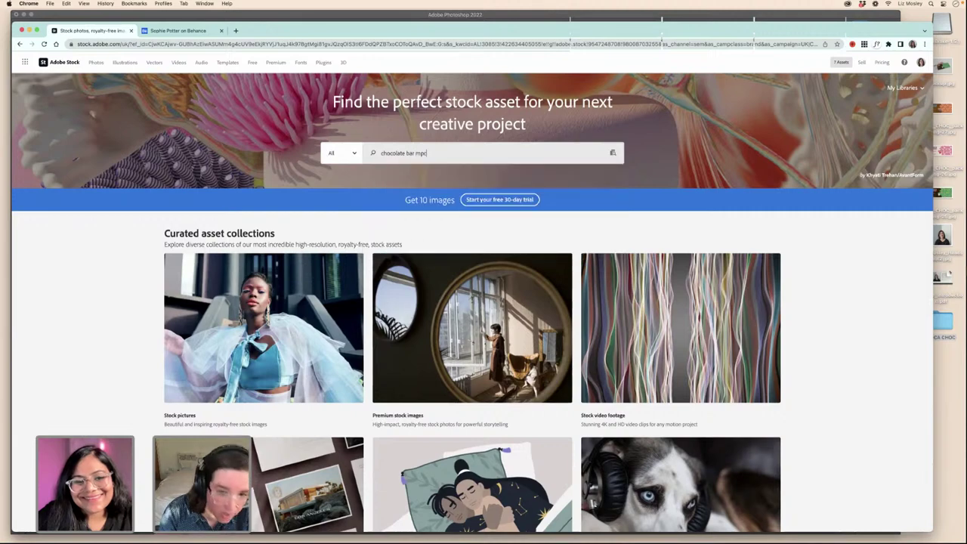
key("BackSpace")
type("ockup psd")
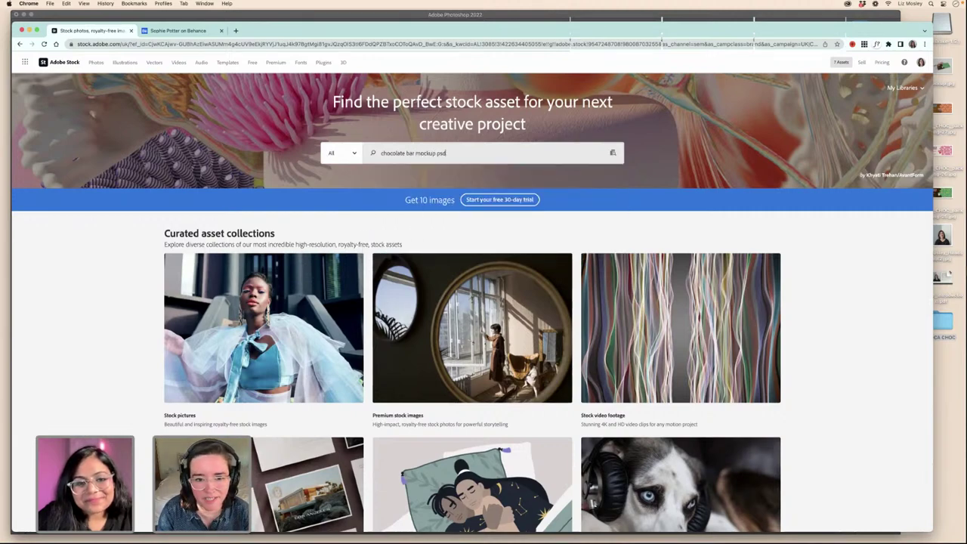
key("Return")
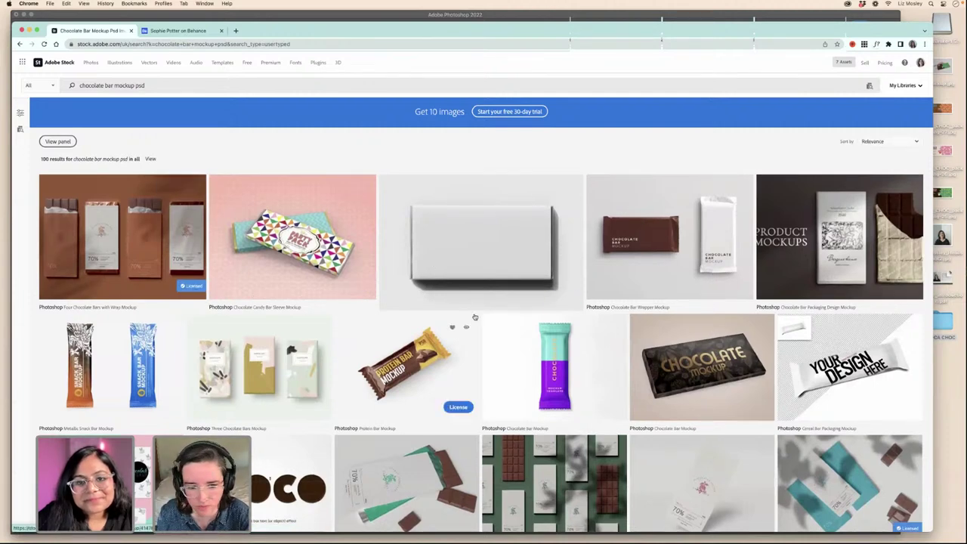
- Look through the chocolate bar mockup results for the available Photoshop template styles
scroll(475, 318, "down", 3)
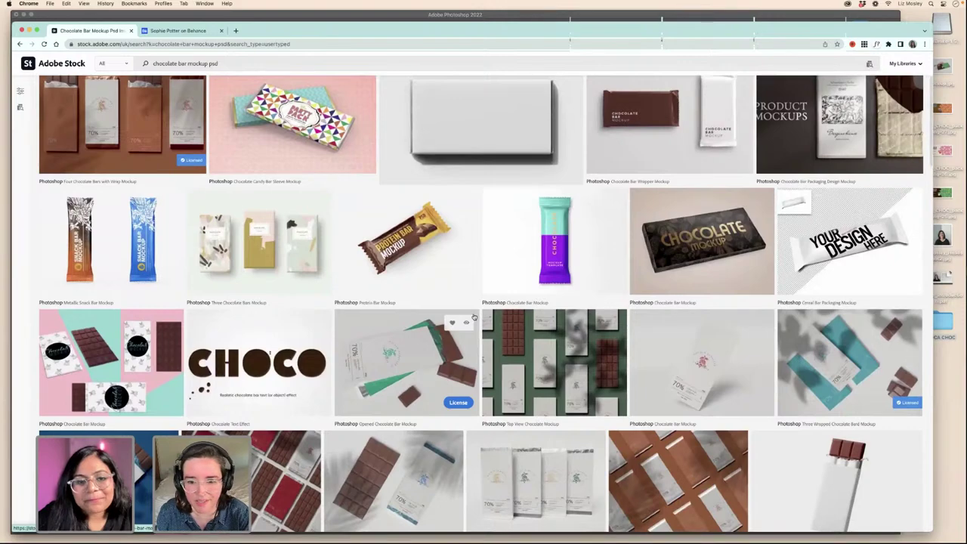
scroll(529, 310, "down", 1)
scroll(576, 300, "down", 5)
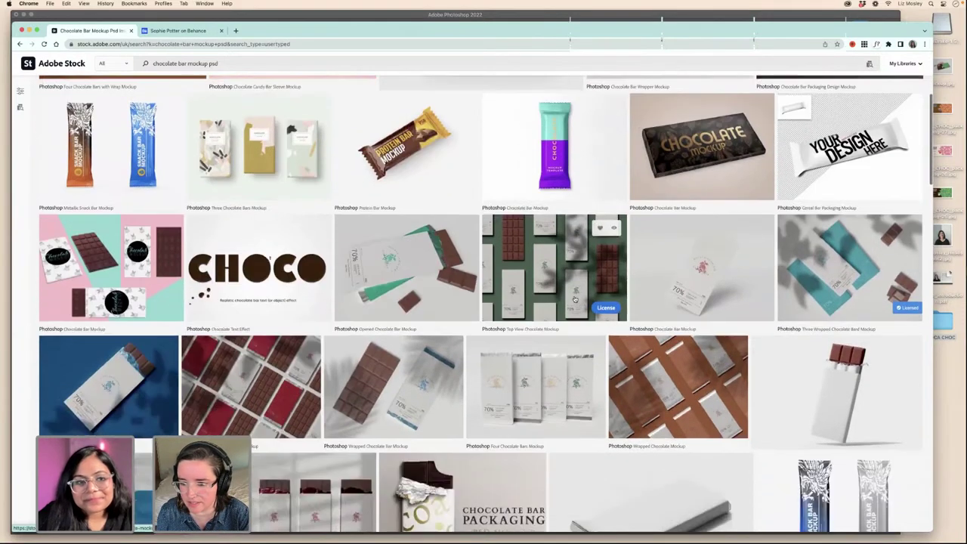
scroll(575, 300, "down", 4)
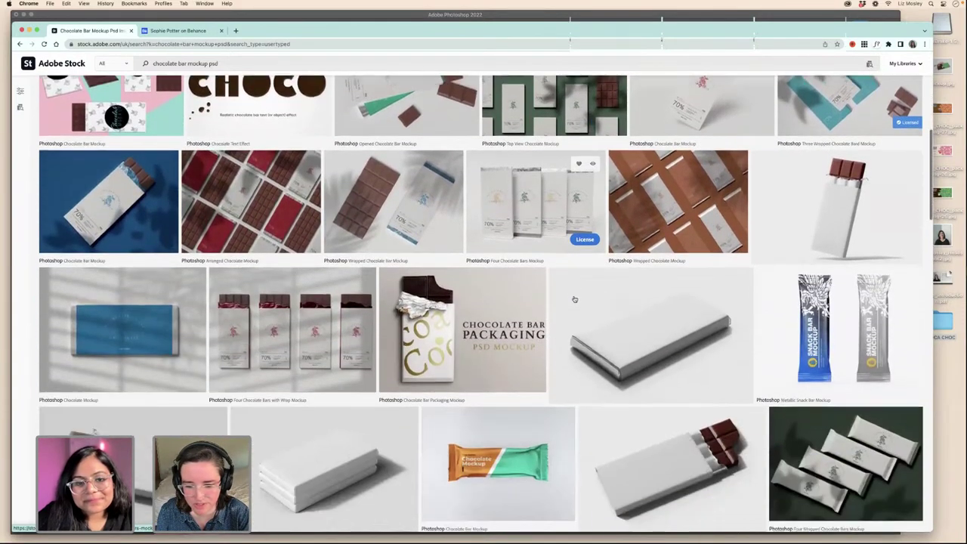
scroll(410, 184, "up", 9)
scroll(410, 184, "up", 4)
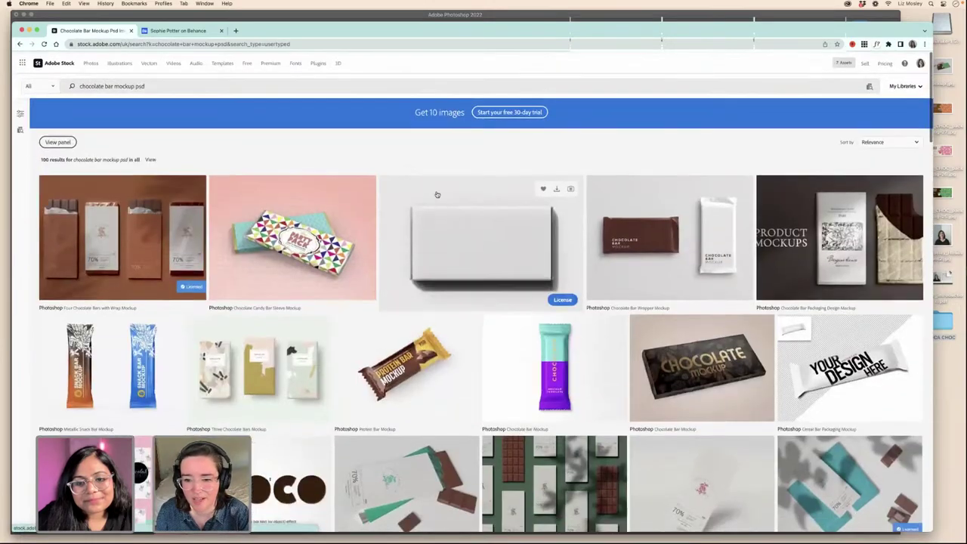
scroll(437, 194, "down", 3)
scroll(437, 194, "down", 10)
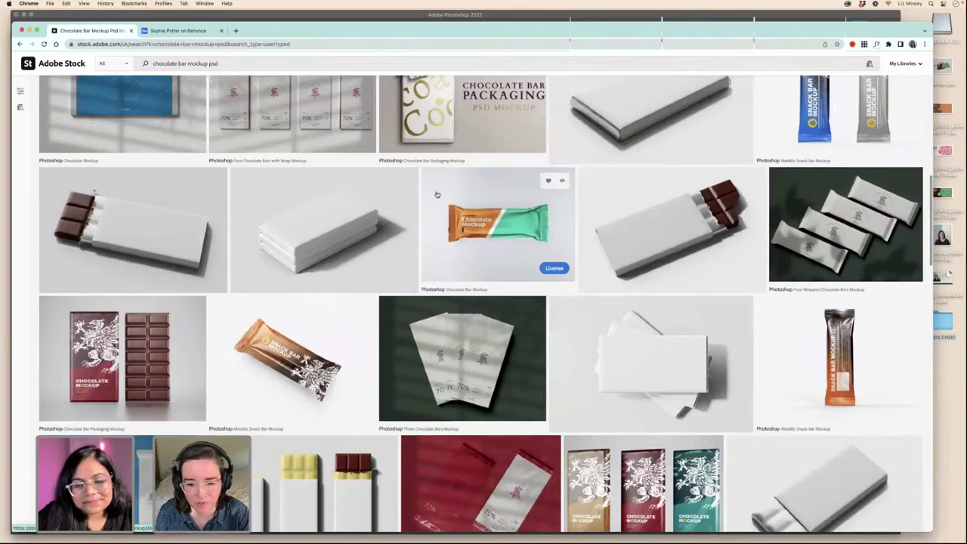
scroll(437, 194, "down", 3)
scroll(437, 194, "up", 15)
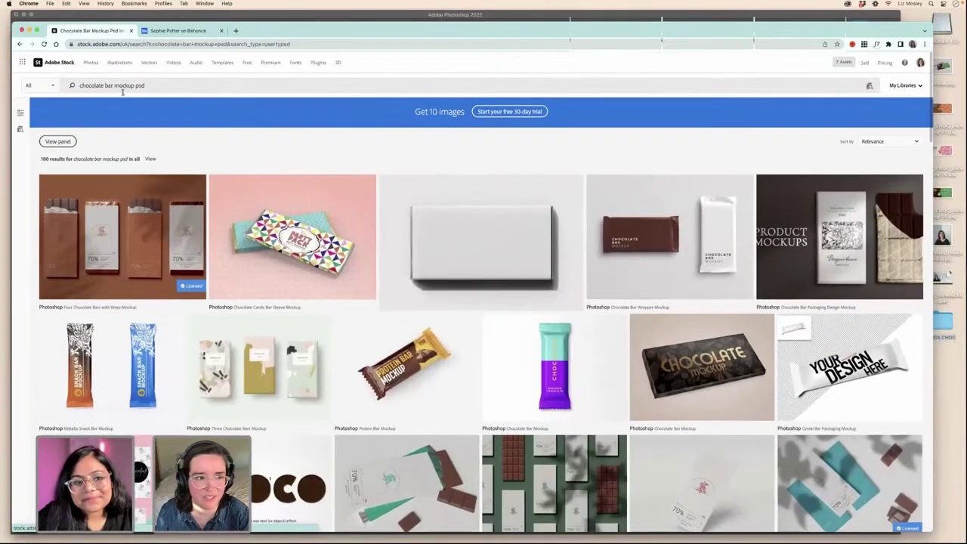
- Search Adobe Stock for "iphone mockup", look through the phone templates and return to the open mockup in Photoshop
triple_click(149, 84)
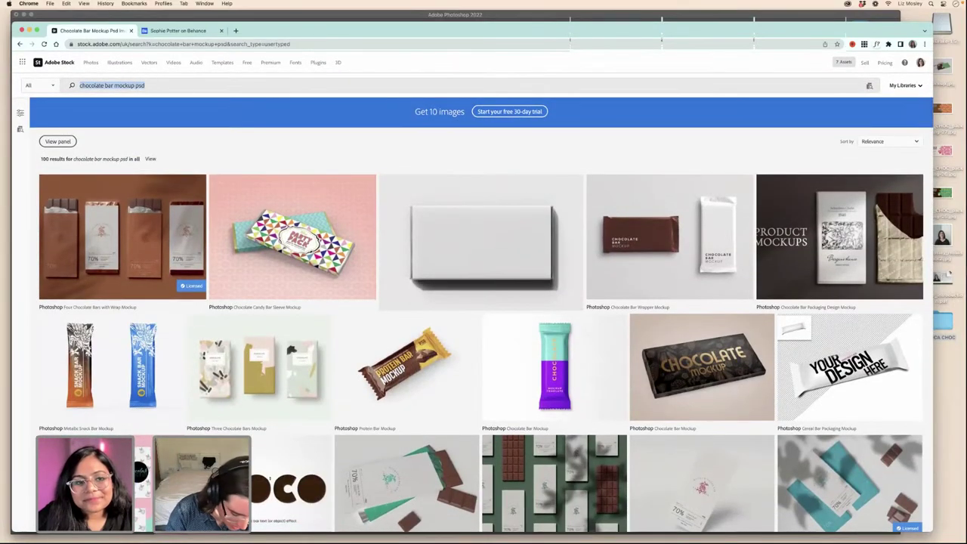
type("iphone mockup")
key("Return")
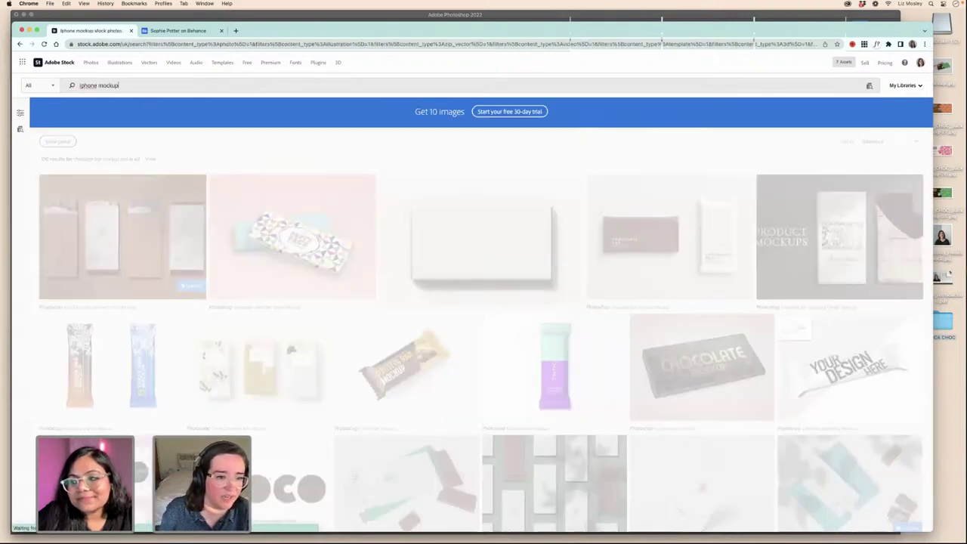
scroll(372, 248, "down", 2)
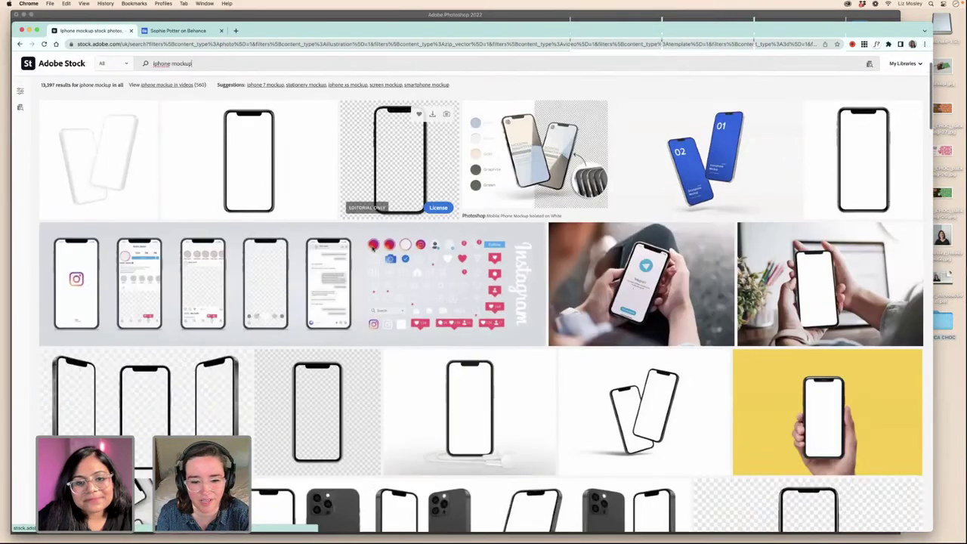
scroll(373, 247, "down", 5)
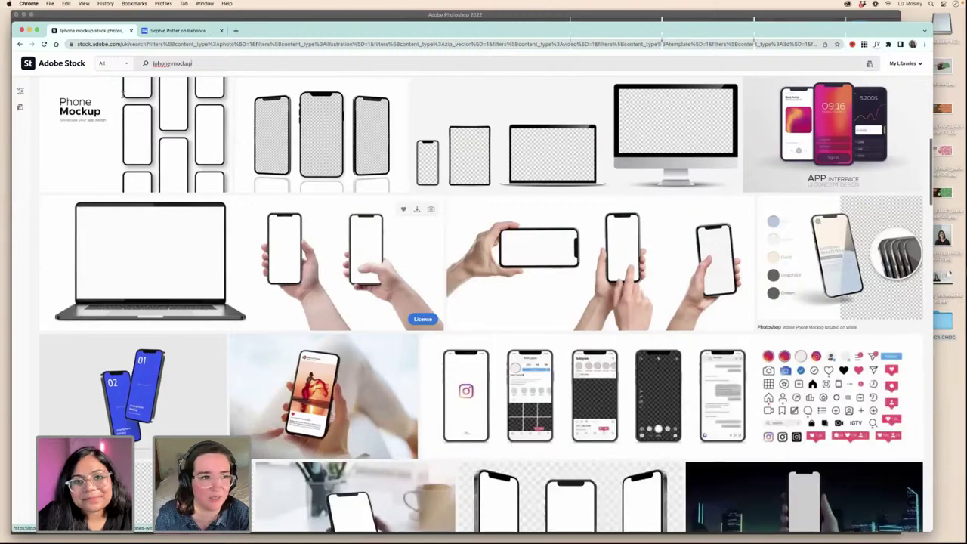
scroll(122, 93, "up", 8)
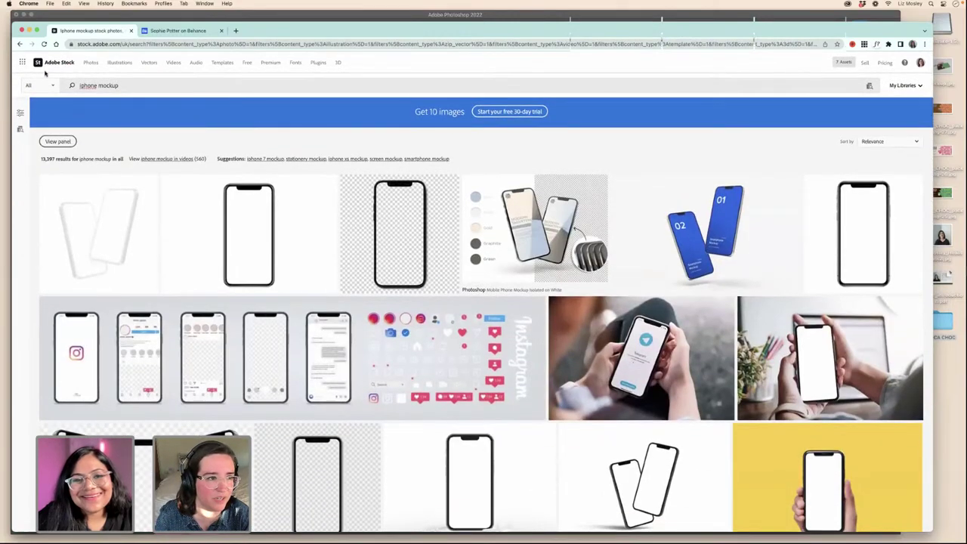
left_click(64, 65)
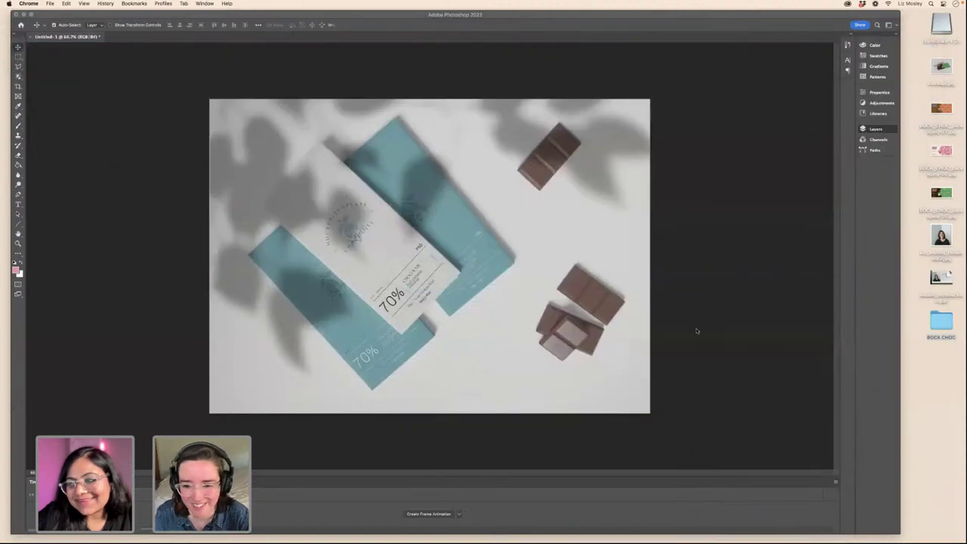
- Open the smart object of the lower-left teal chocolate wrapper in the mockup for editing
key("F7")
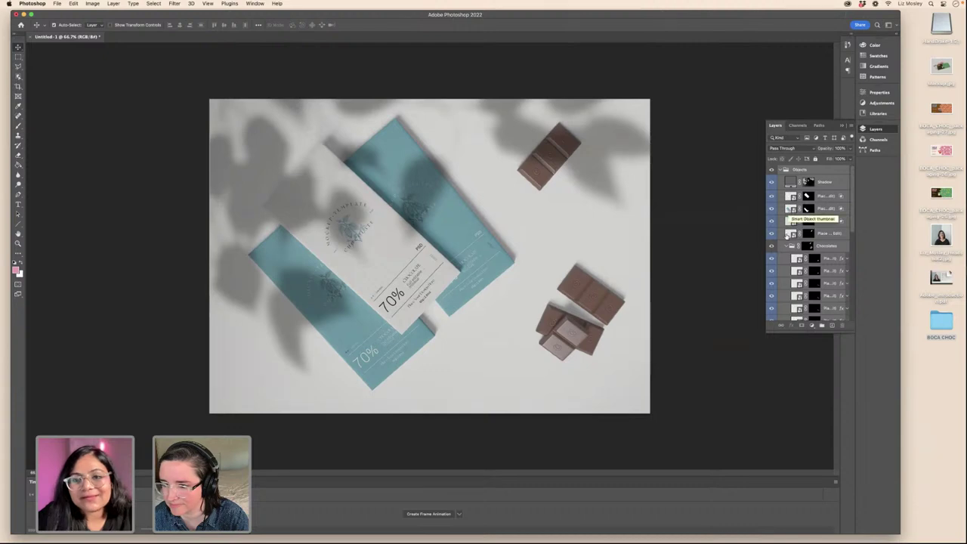
scroll(785, 226, "down", 5)
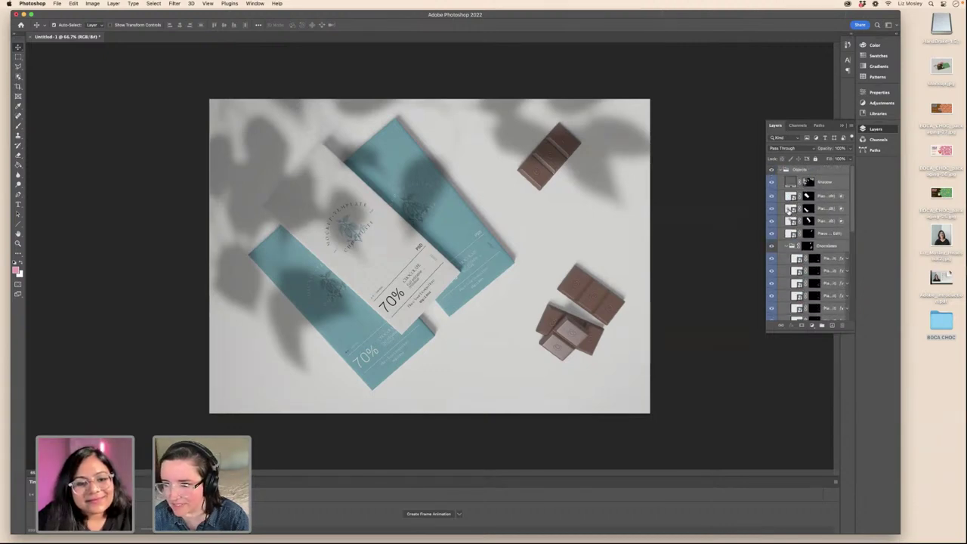
double_click(797, 238)
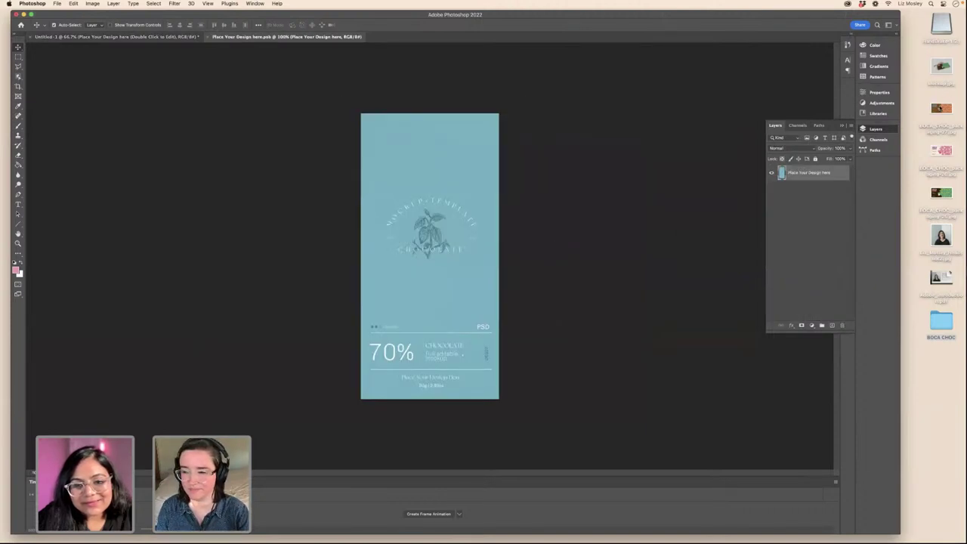
- Open BOCA_CHOC_packaging-27.jpg in its own floating window and copy the Popcorn and Marshmallow artwork into the wrapper's smart object
left_click(942, 110)
left_click_drag(942, 110, 558, 527)
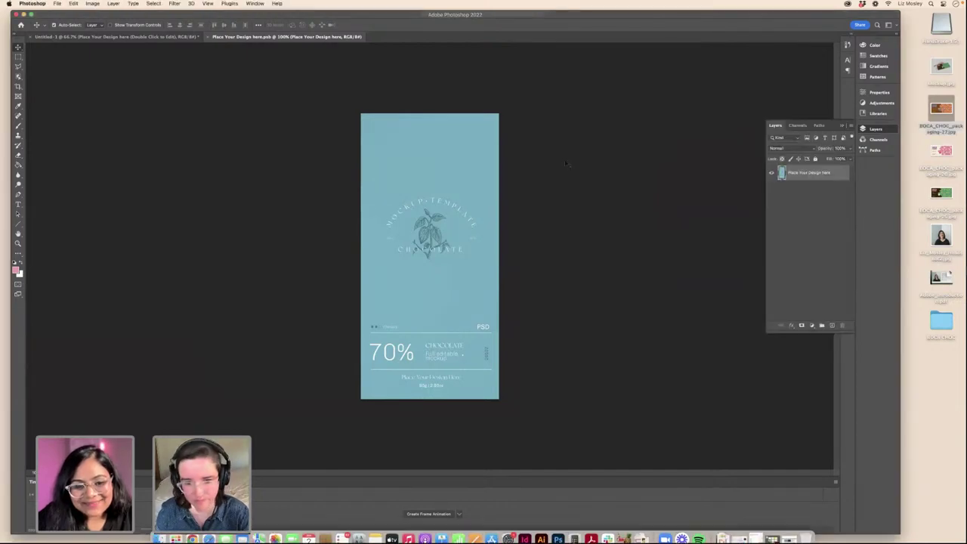
left_click_drag(388, 39, 669, 144)
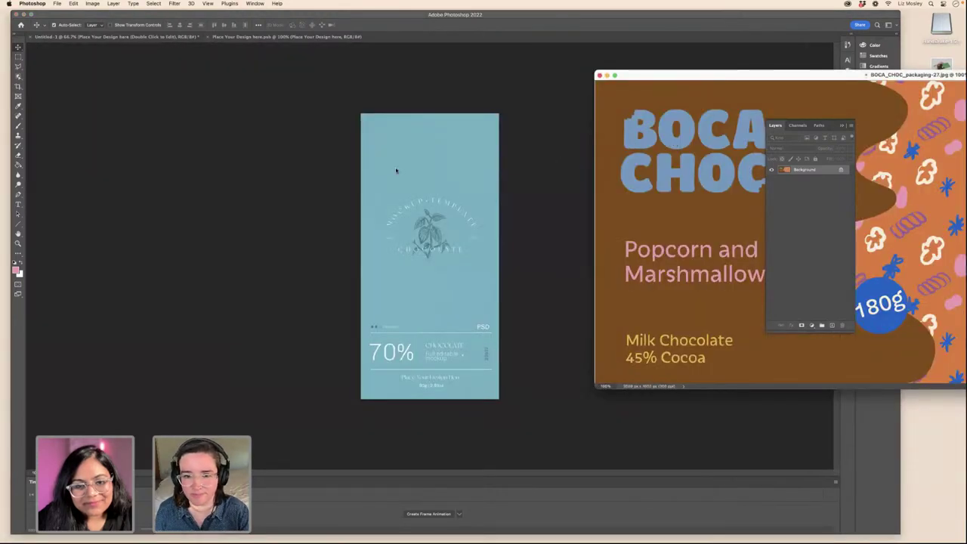
left_click_drag(396, 171, 400, 170)
- Scale down the Popcorn and Marshmallow artwork, rotate it 90° counter-clockwise, fit it over the wrapper canvas, and save and close the smart object
key("super+t")
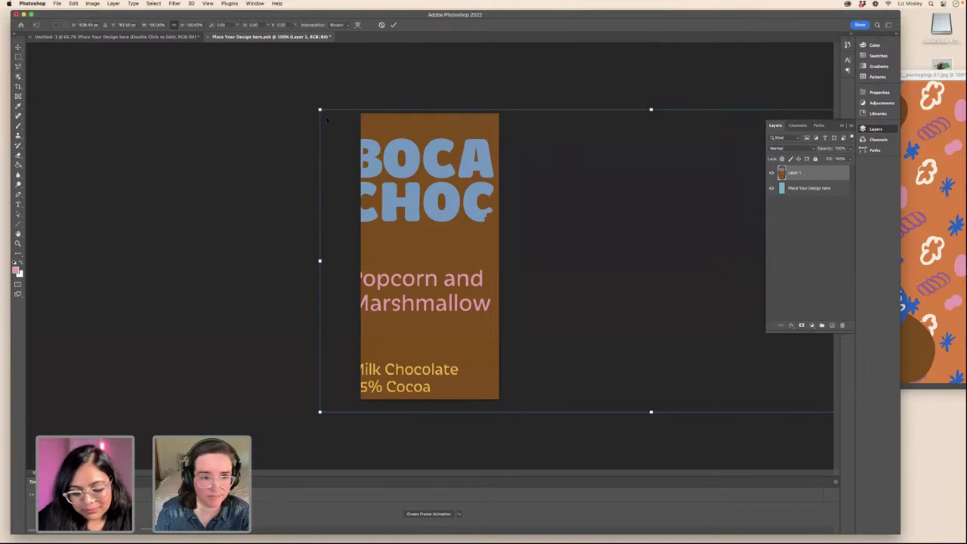
left_click_drag(374, 149, 379, 196)
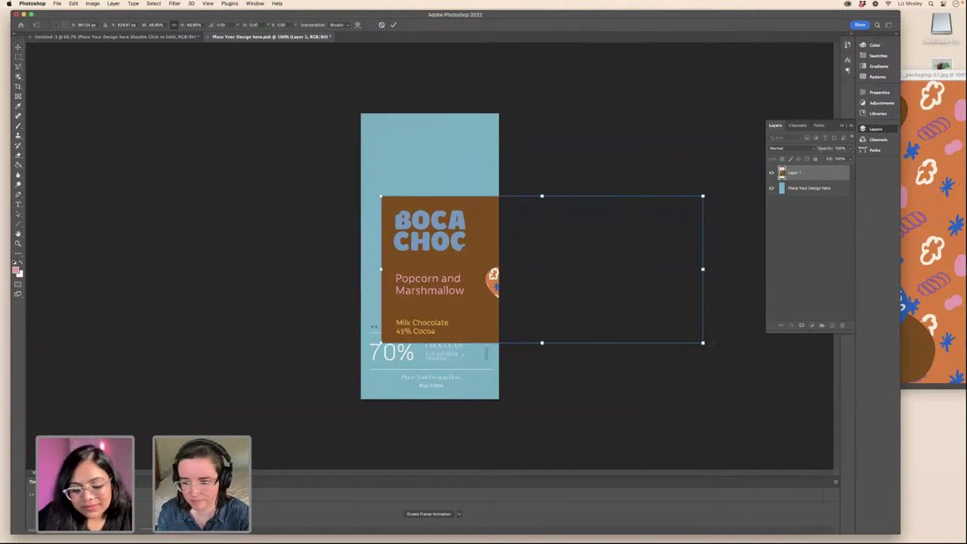
left_click_drag(714, 342, 577, 184)
left_click_drag(492, 193, 398, 165)
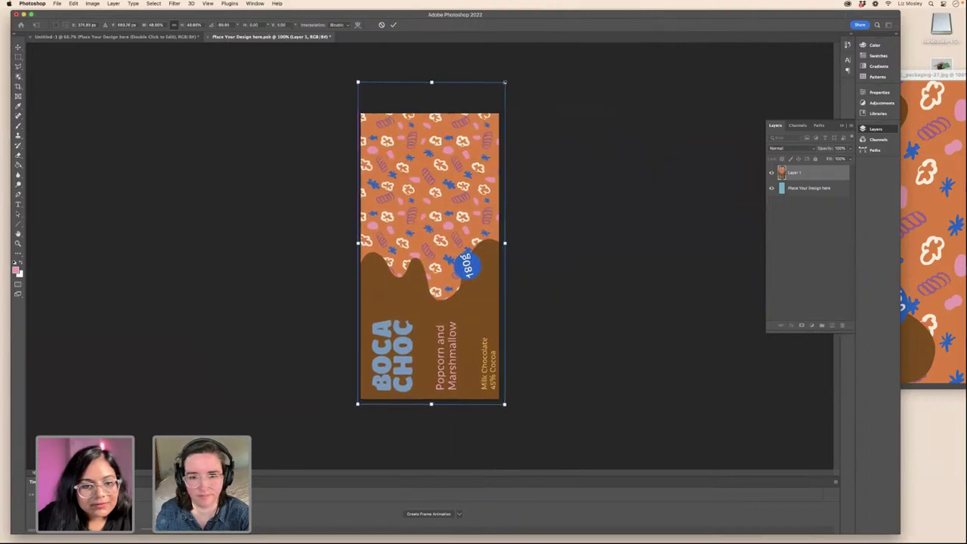
mouse_move(504, 81)
left_mouse_down()
mouse_move(503, 72)
mouse_move(499, 94)
left_mouse_up()
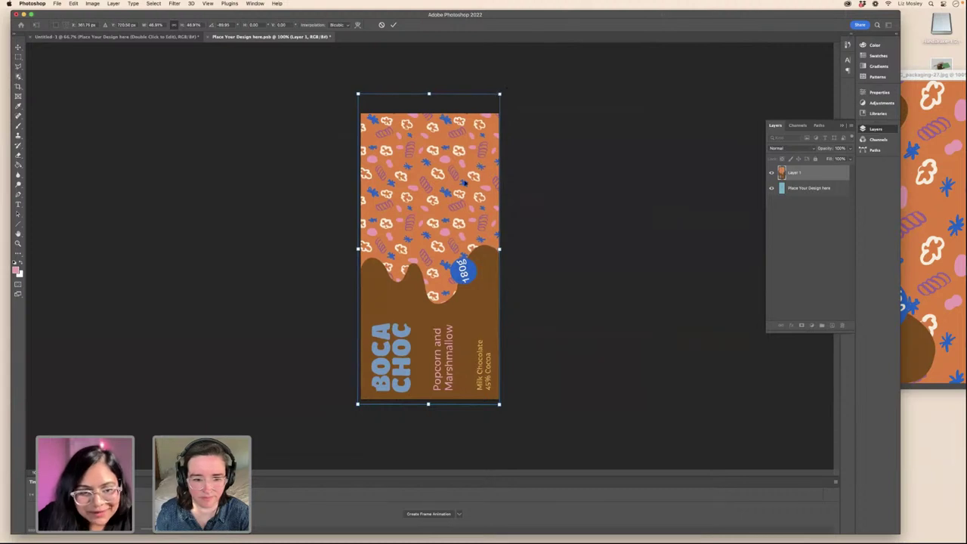
key("Return")
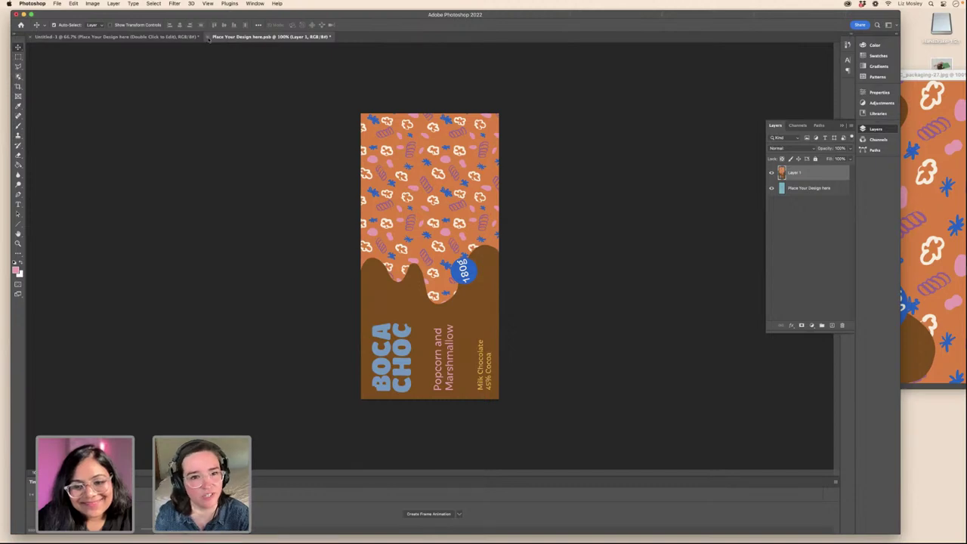
left_click(208, 37)
left_click(487, 189)
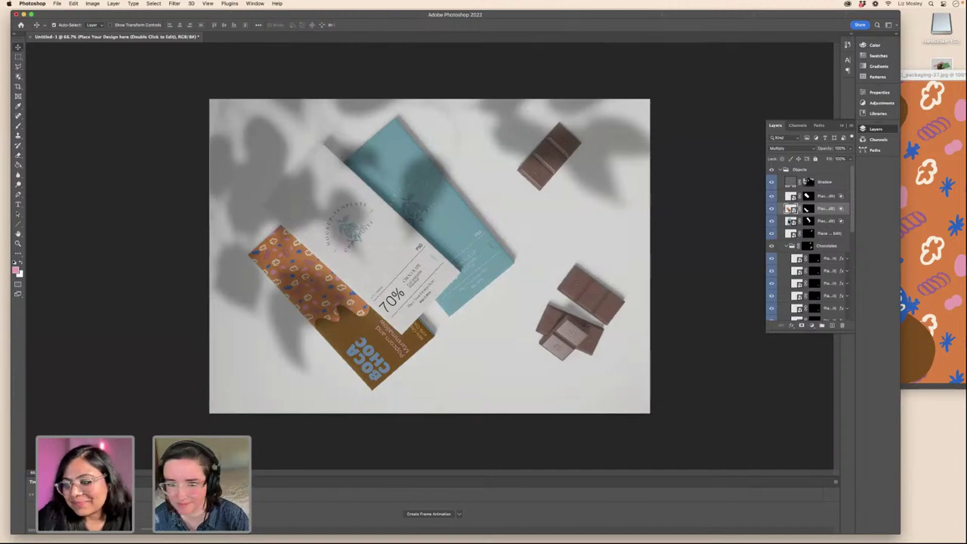
- Open the smart object of the rear teal wrapper and close the BOCA_CHOC_packaging-27.jpg window
double_click(789, 221)
left_click(964, 147)
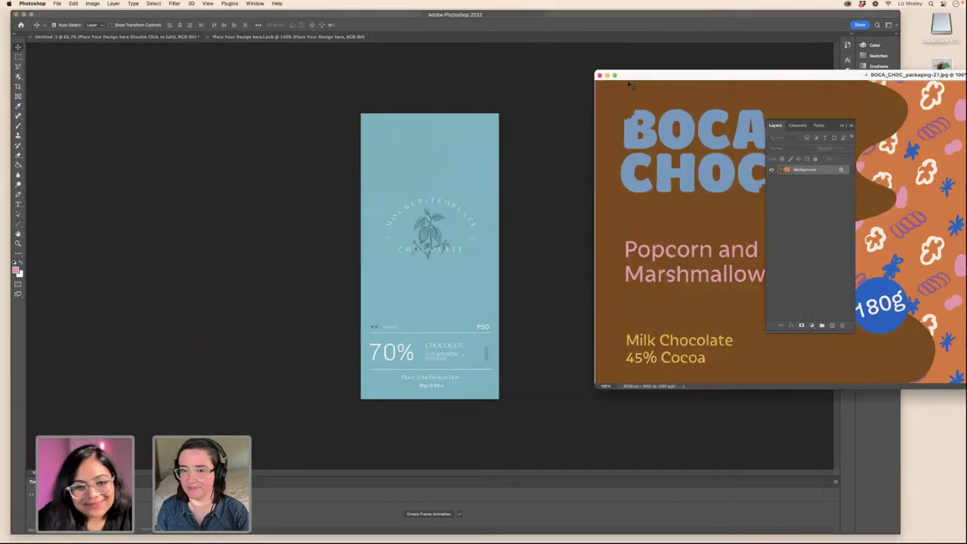
left_click(603, 75)
- Open BOCA_CHOC_packaging-26.jpg in its own floating window and copy the Strawberries and Cream artwork into the rear wrapper's smart object
left_click(942, 155)
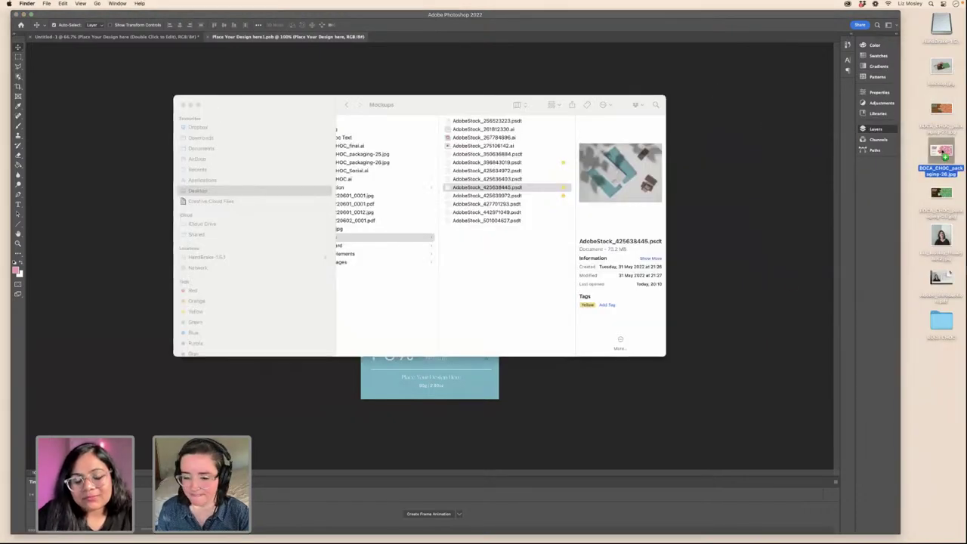
left_click(559, 533)
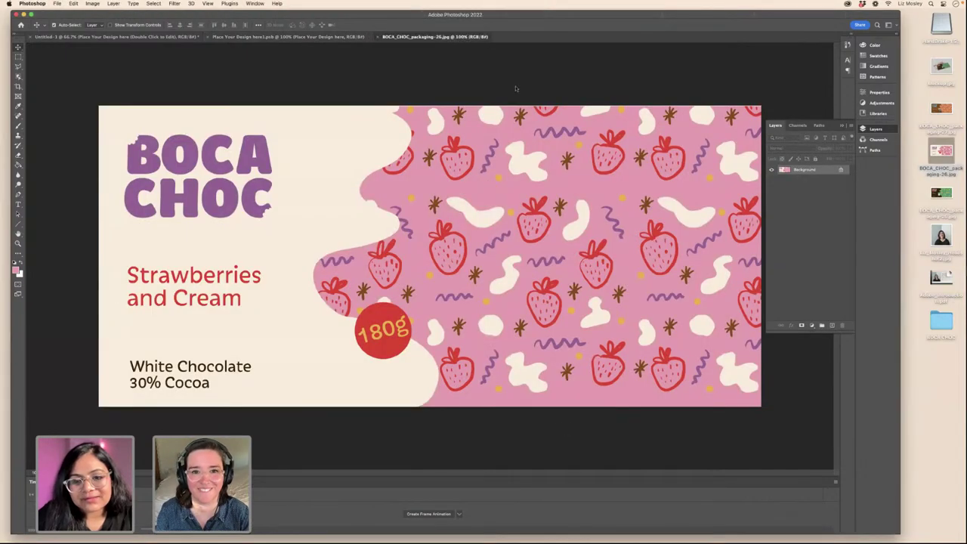
left_click_drag(434, 36, 619, 105)
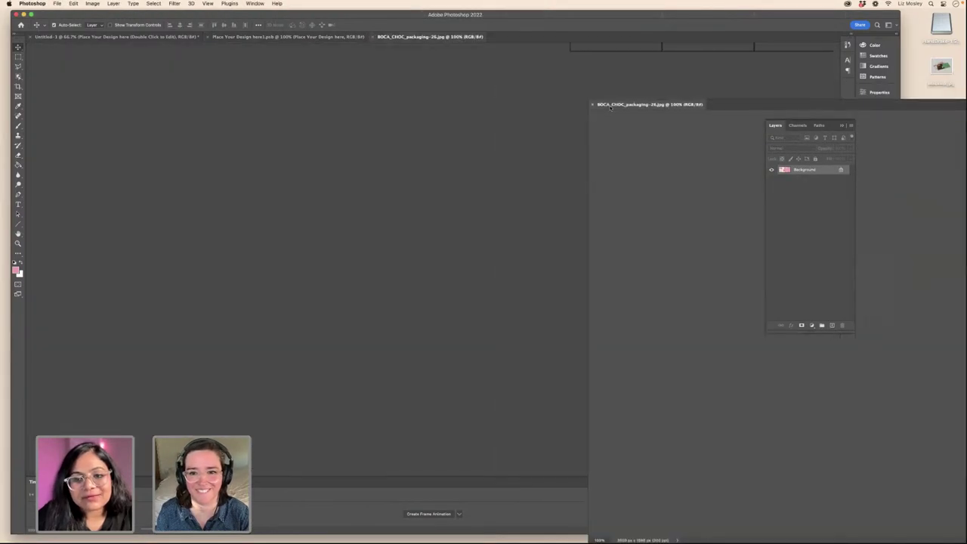
left_click_drag(377, 225, 393, 227)
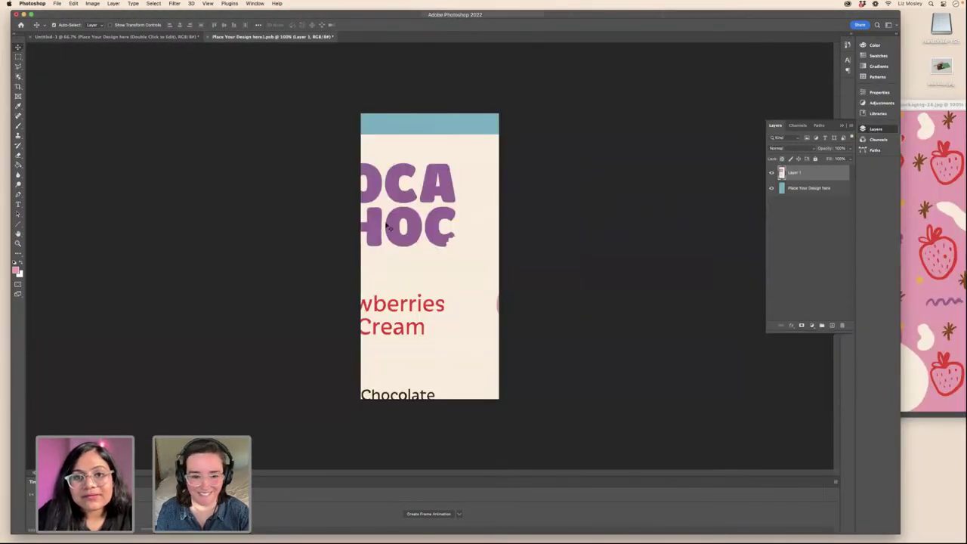
- Scale down the Strawberries and Cream artwork, rotate it 90° counter-clockwise, fit it over the wrapper canvas, and save and close the smart object
key("ctrl+t")
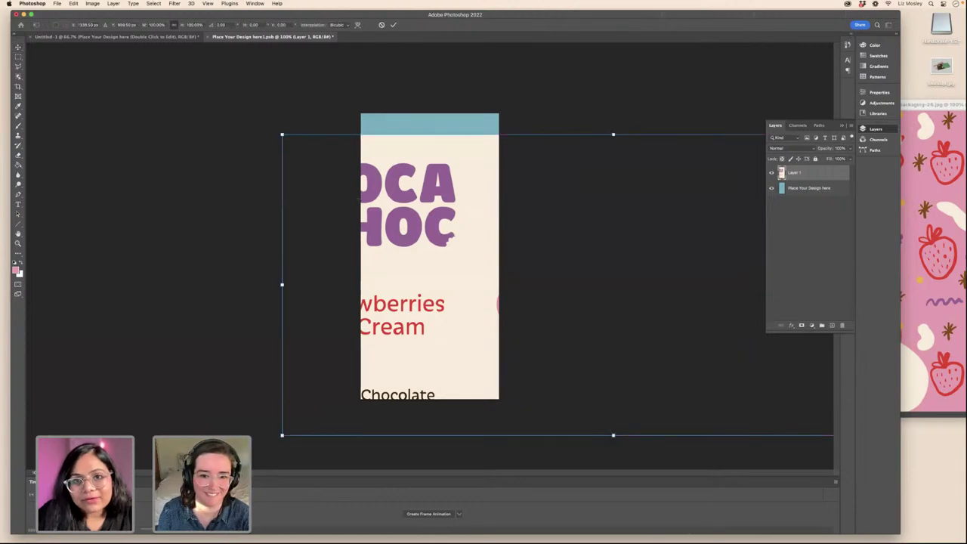
left_click_drag(283, 135, 273, 169)
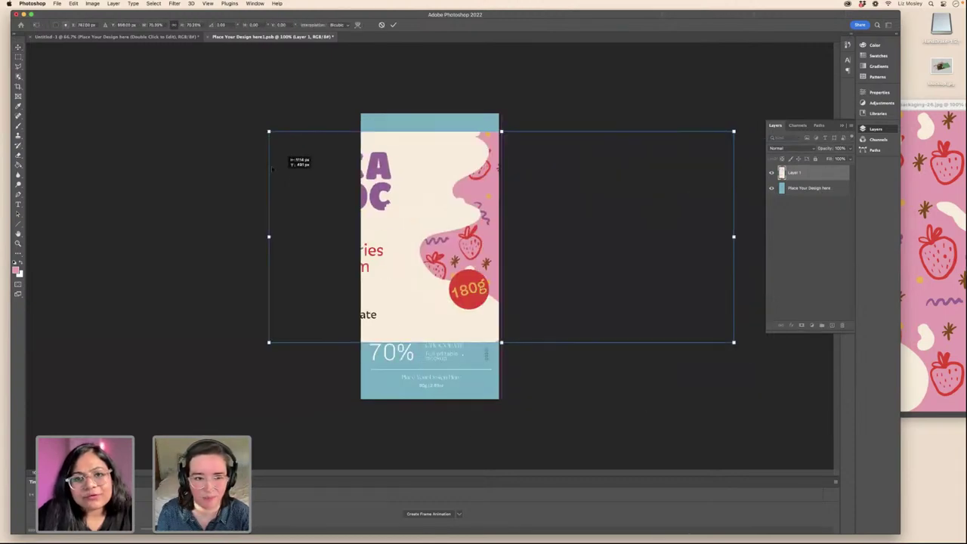
left_click_drag(269, 132, 380, 268)
left_click_drag(706, 352, 545, 234)
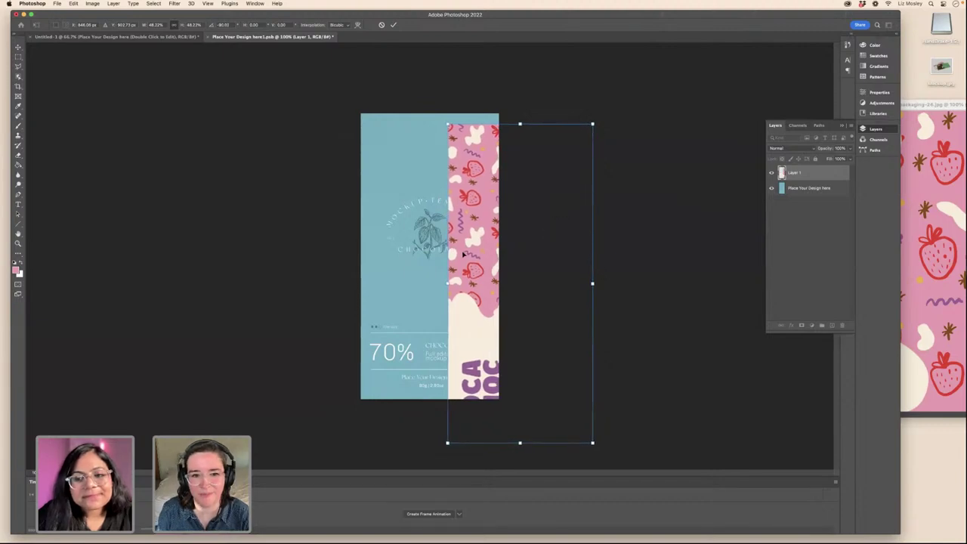
left_click_drag(463, 255, 374, 216)
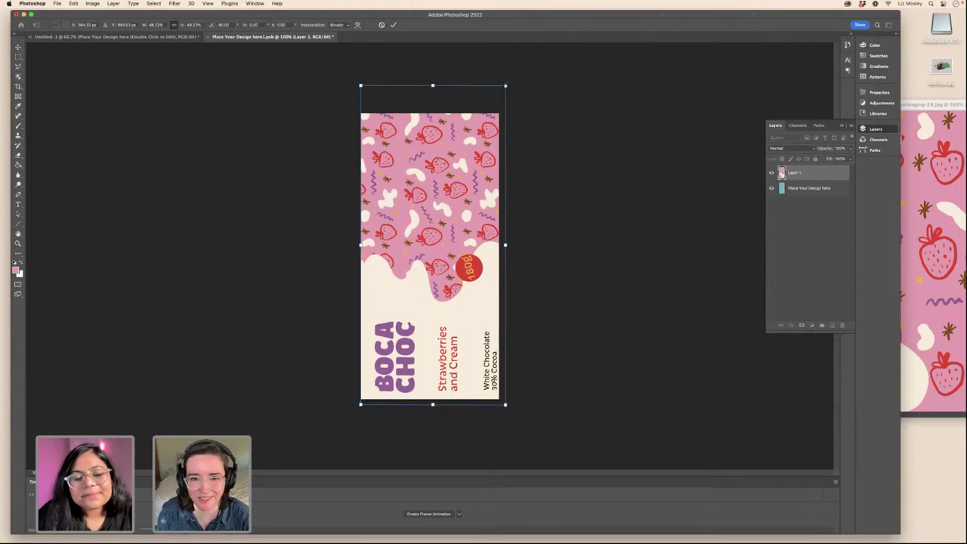
left_click_drag(506, 85, 499, 98)
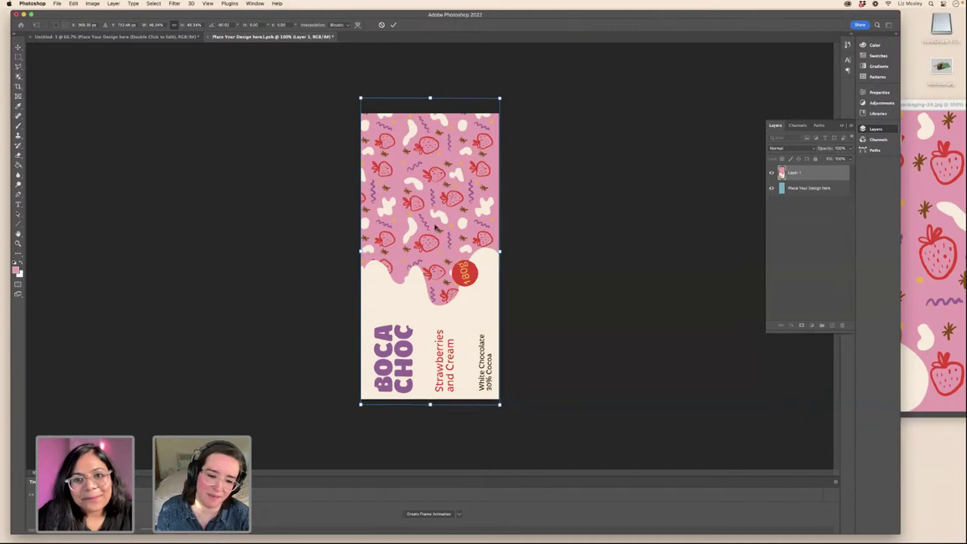
left_click_drag(436, 228, 435, 226)
key("Return")
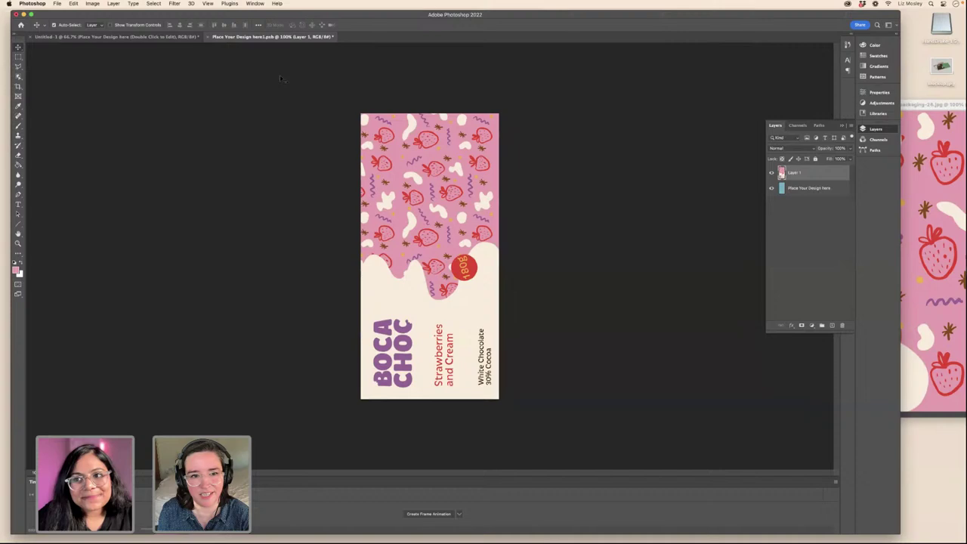
left_click(207, 37)
left_click(482, 188)
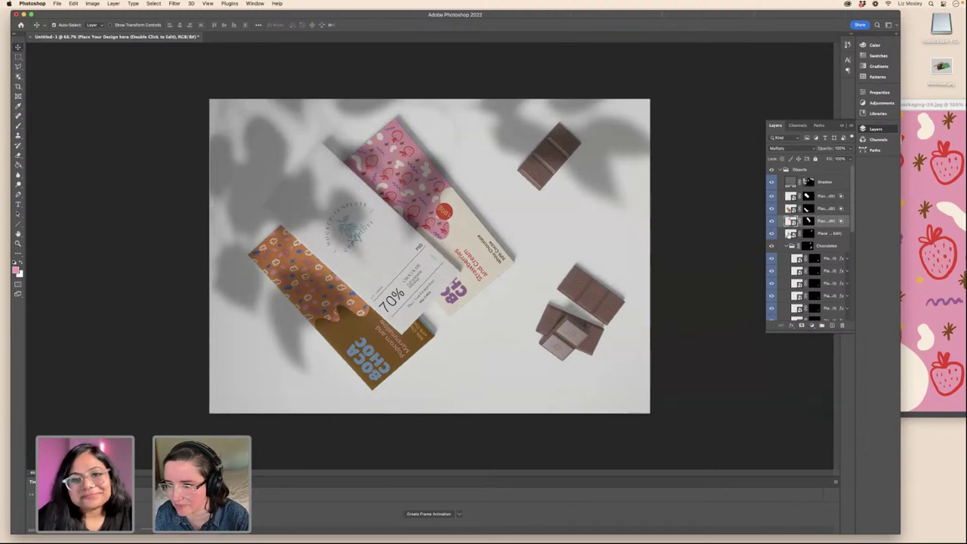
- Open the smart object containing the letter C, add a blank layer and browse the BOCA CHOC library's logos
double_click(790, 233)
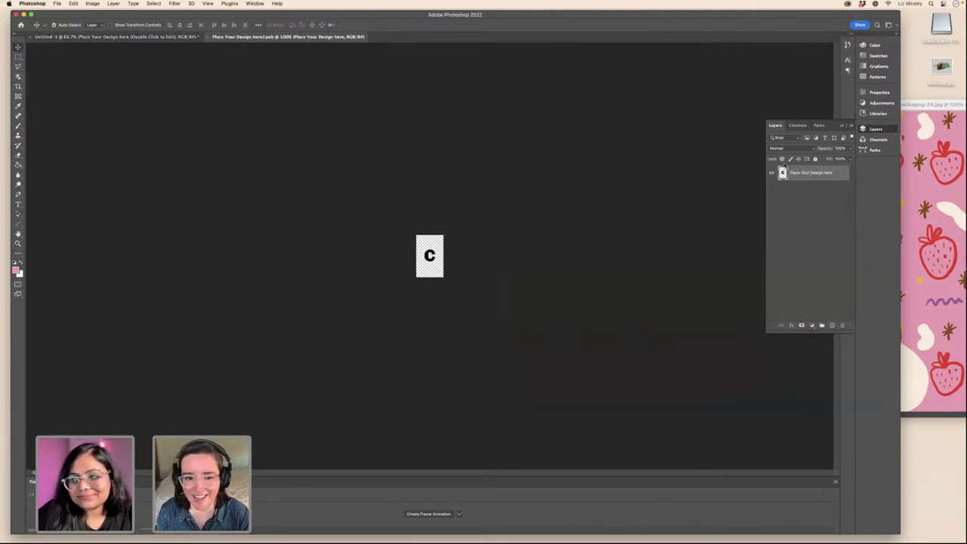
left_click(832, 325)
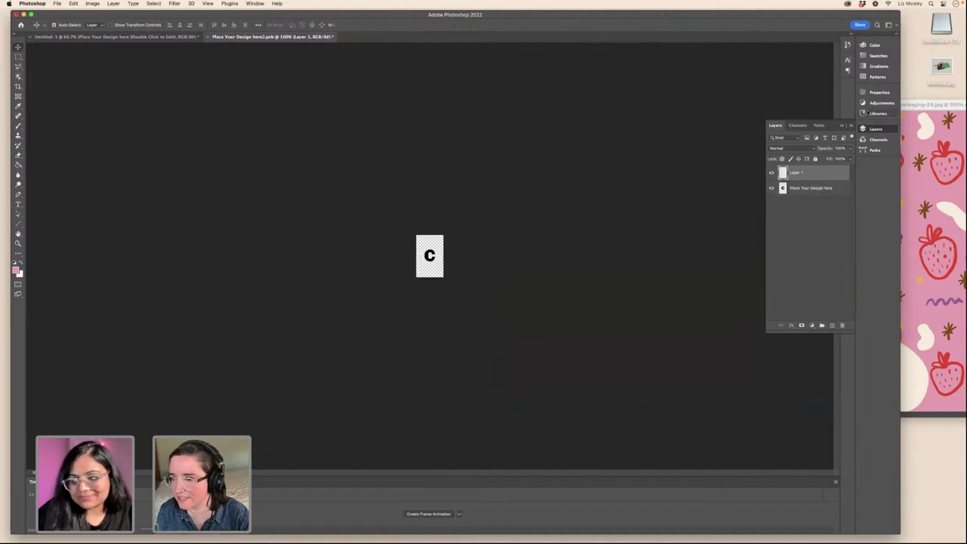
left_click(877, 114)
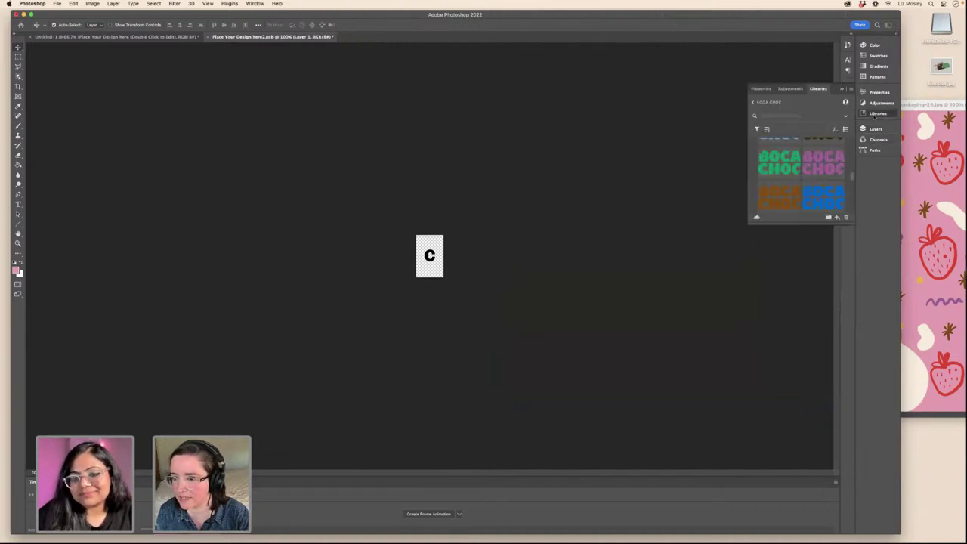
scroll(846, 176, "down", 6)
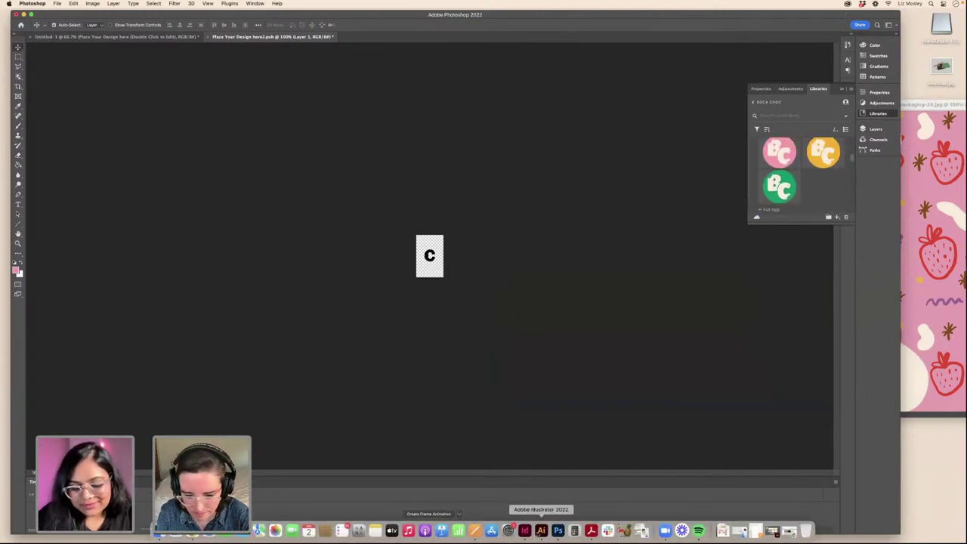
- Switch to Illustrator and select the dark brown BOCA CHOC logo on the artboard of coloured logo variations
left_click(541, 532)
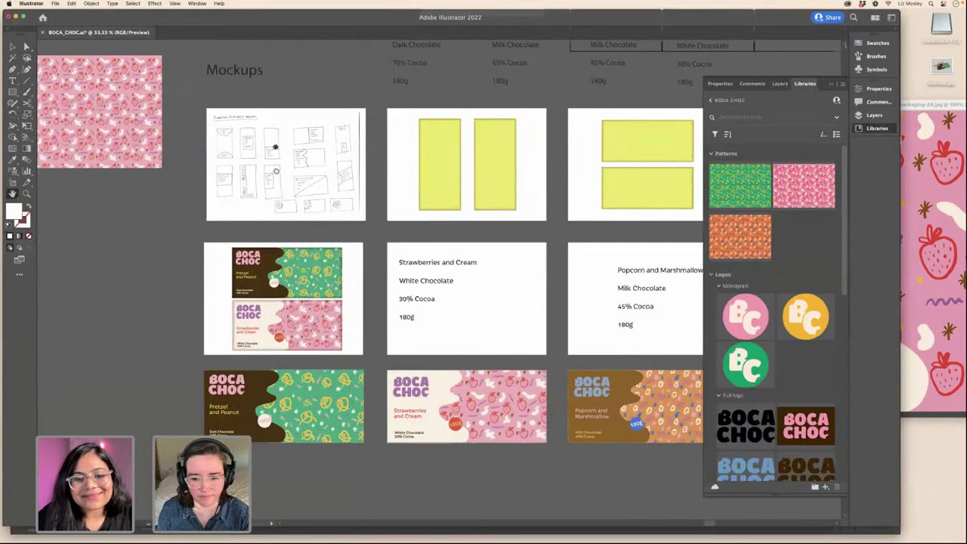
left_click_drag(276, 172, 579, 470)
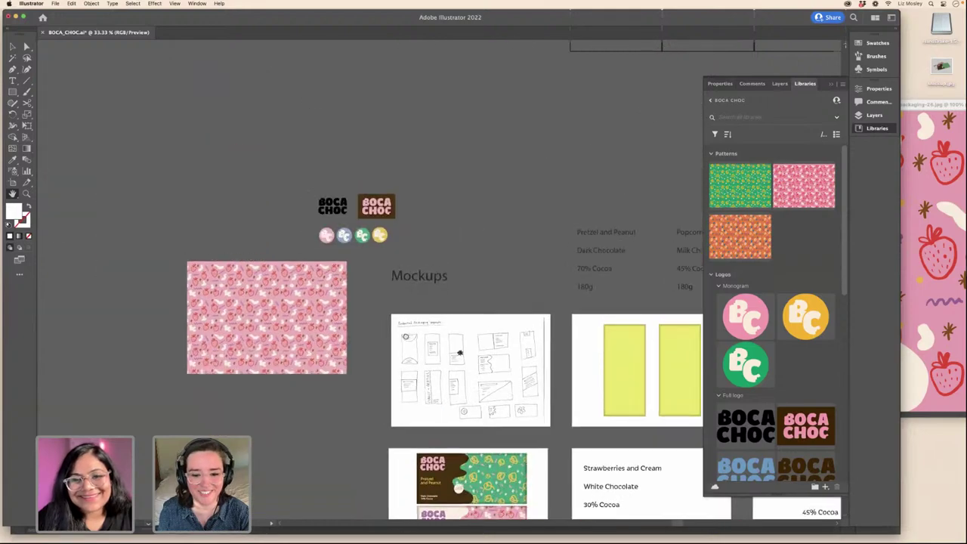
left_click_drag(282, 201, 380, 426)
mouse_move(514, 83)
left_mouse_down()
mouse_move(483, 223)
mouse_move(387, 346)
left_mouse_up()
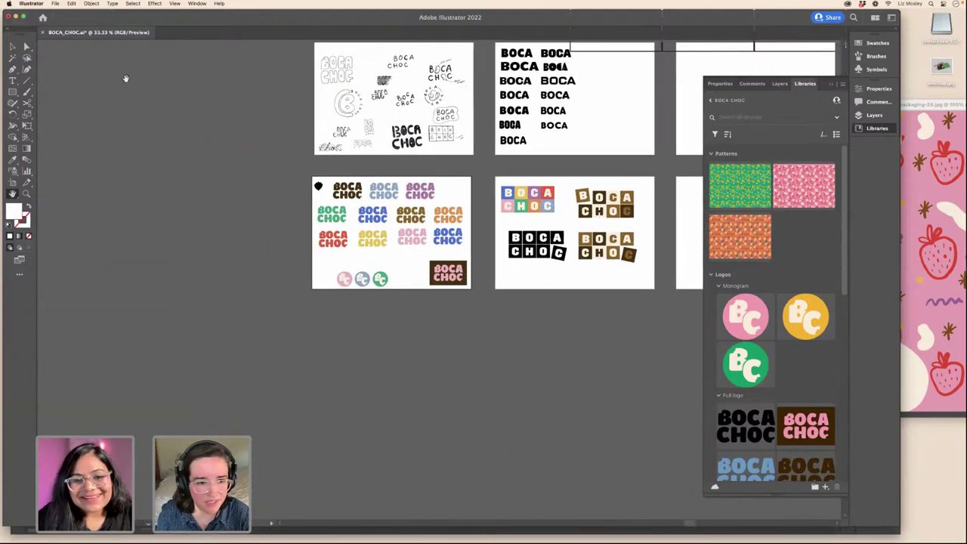
left_click(12, 47)
left_click(340, 188)
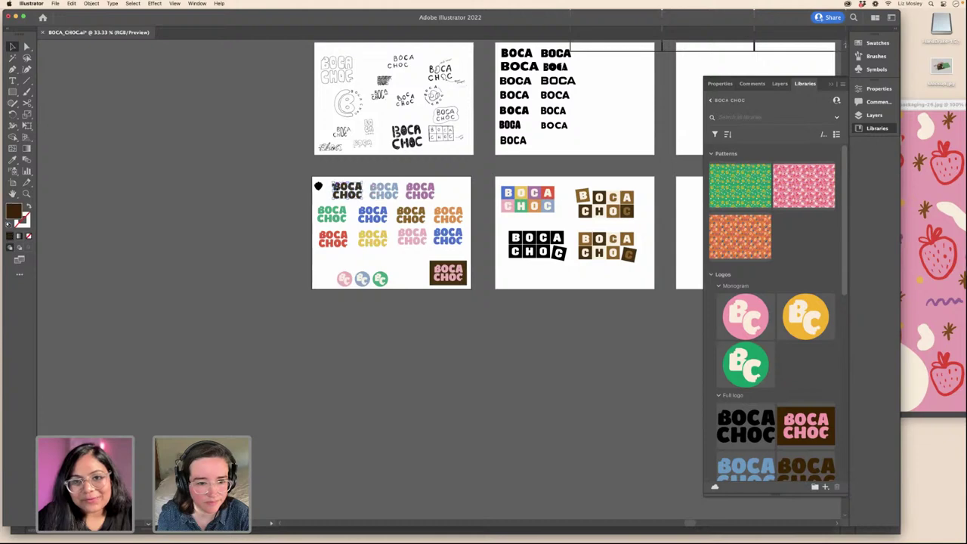
left_click_drag(342, 189, 343, 189)
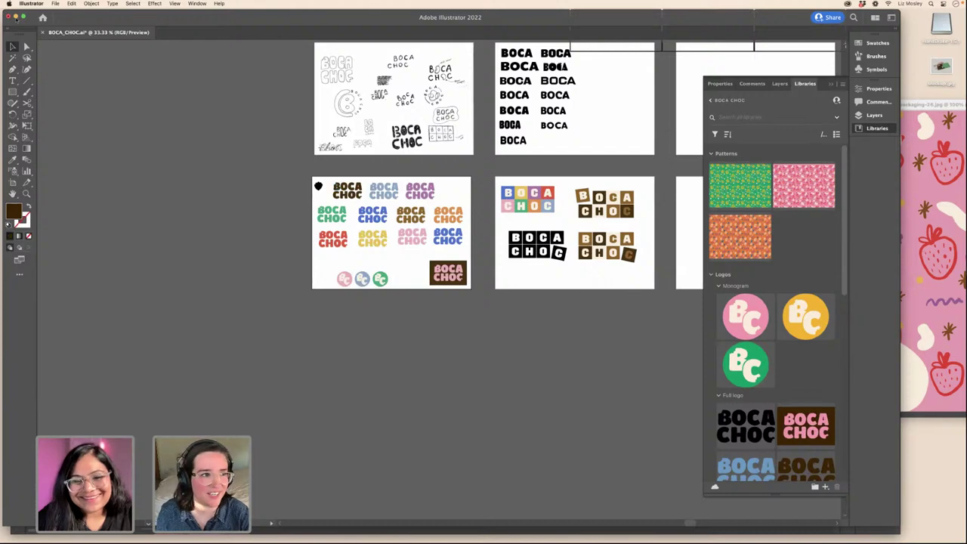
- Switch back to Photoshop, paste the copied B as a smart object into the C canvas, and hide the placeholder C layer
left_click(16, 16)
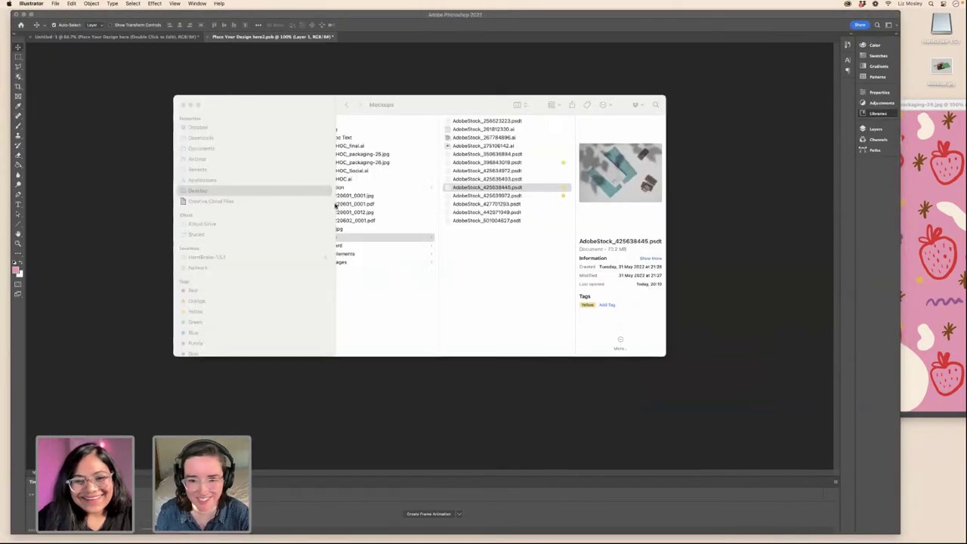
left_click(515, 305)
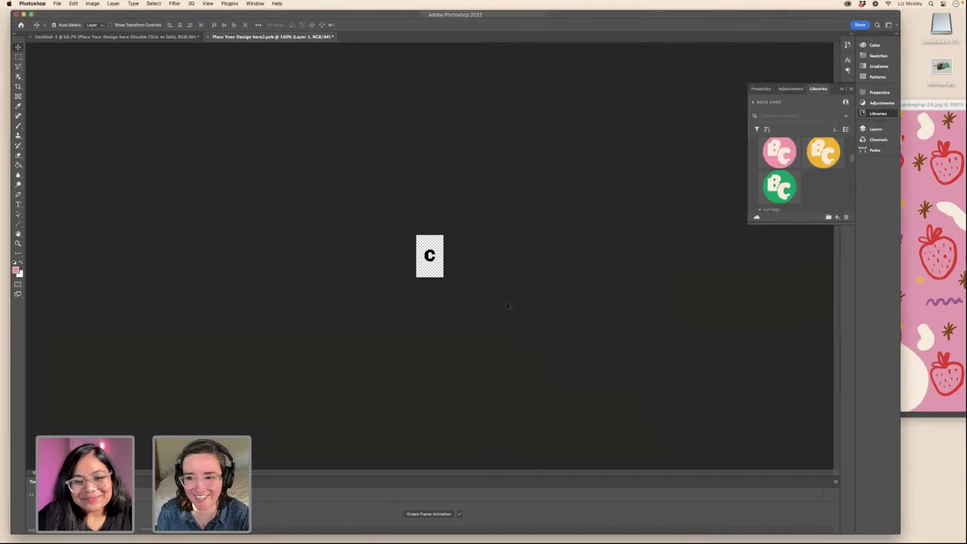
left_click(874, 129)
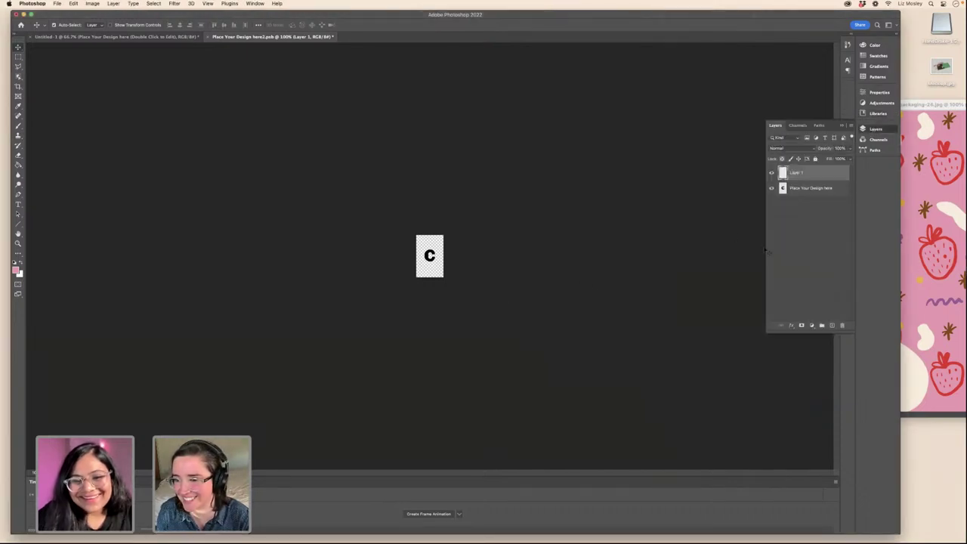
key("super+v")
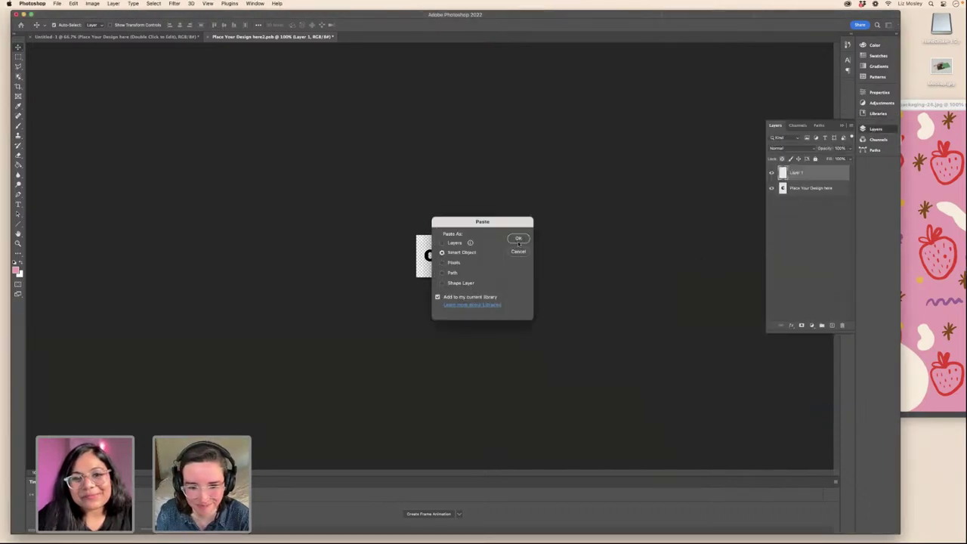
left_click(518, 239)
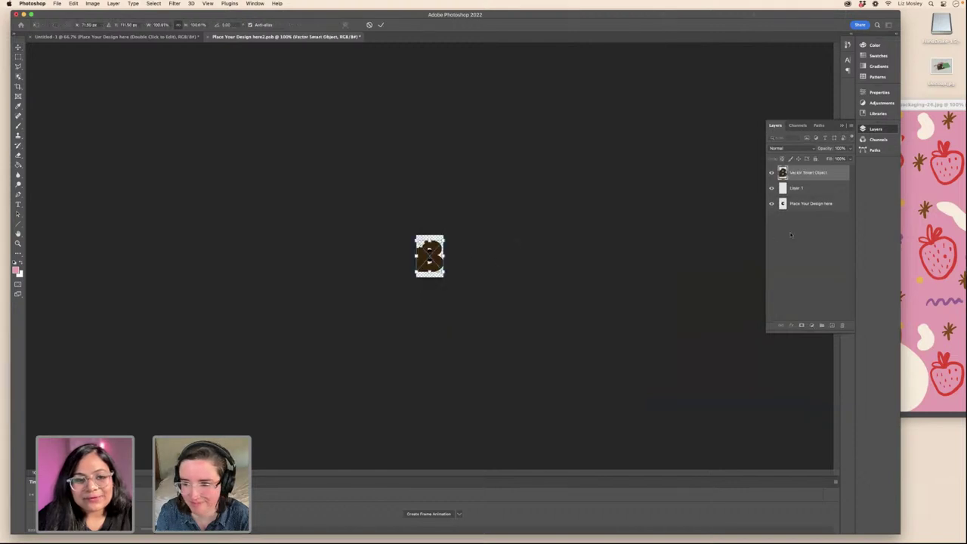
key("Return")
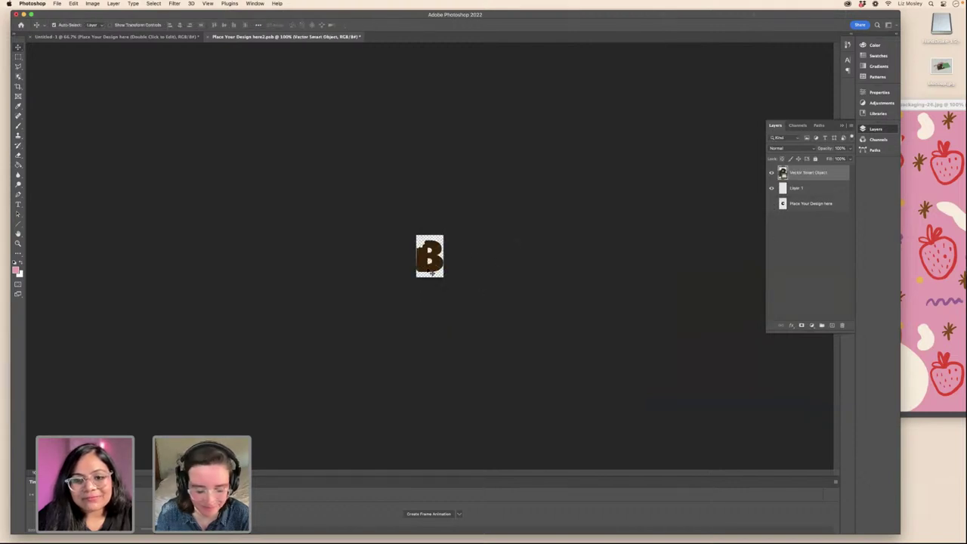
- Scale the letter B down to about 92%, move it clear of the canvas edges, and save and close the smart object
key("super+t")
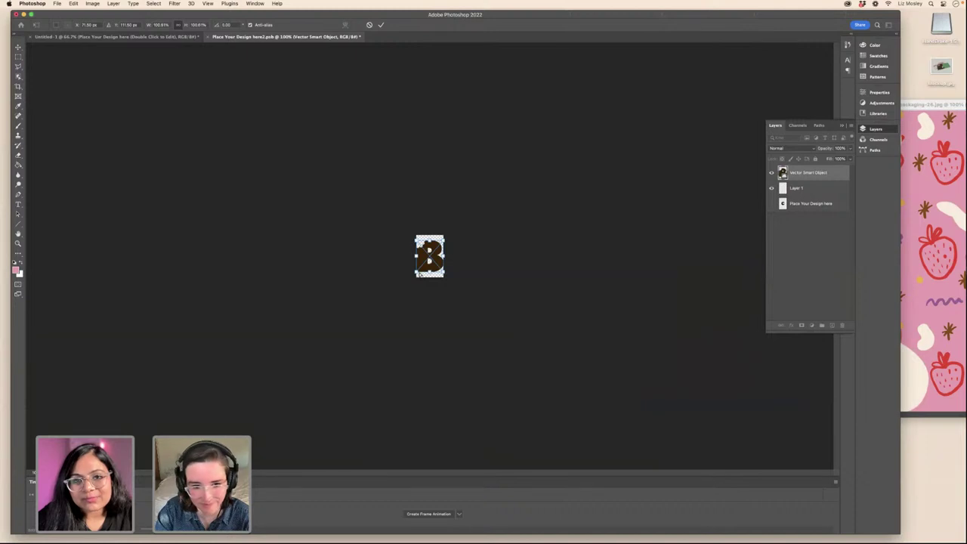
key("super+equal")
key("super+equal")
key("super+equal")
key("super+equal")
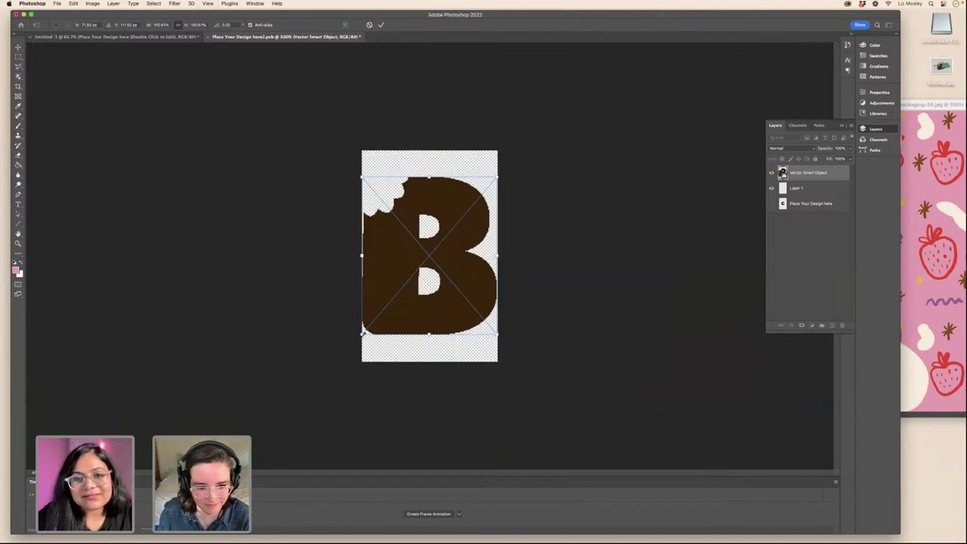
left_click_drag(363, 333, 376, 322)
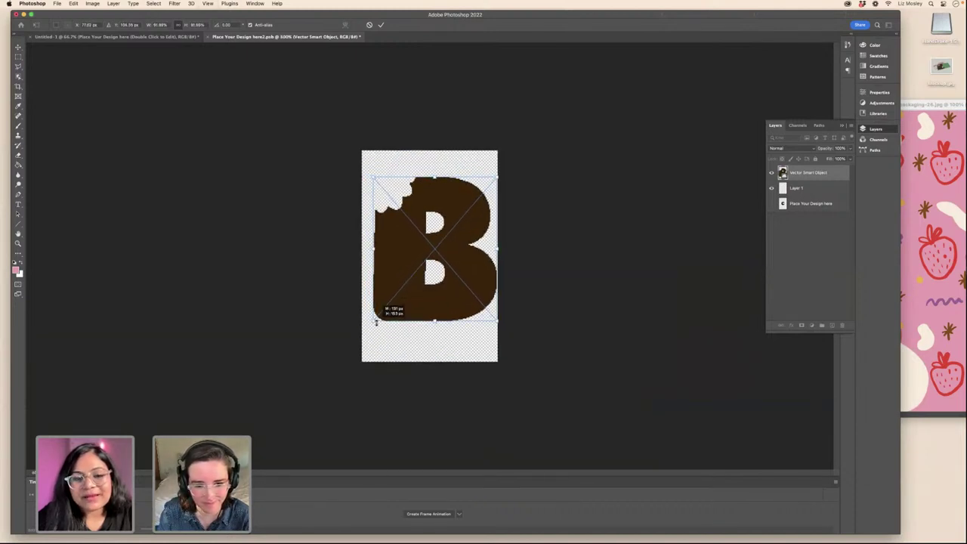
left_click_drag(471, 301, 464, 304)
key("Return")
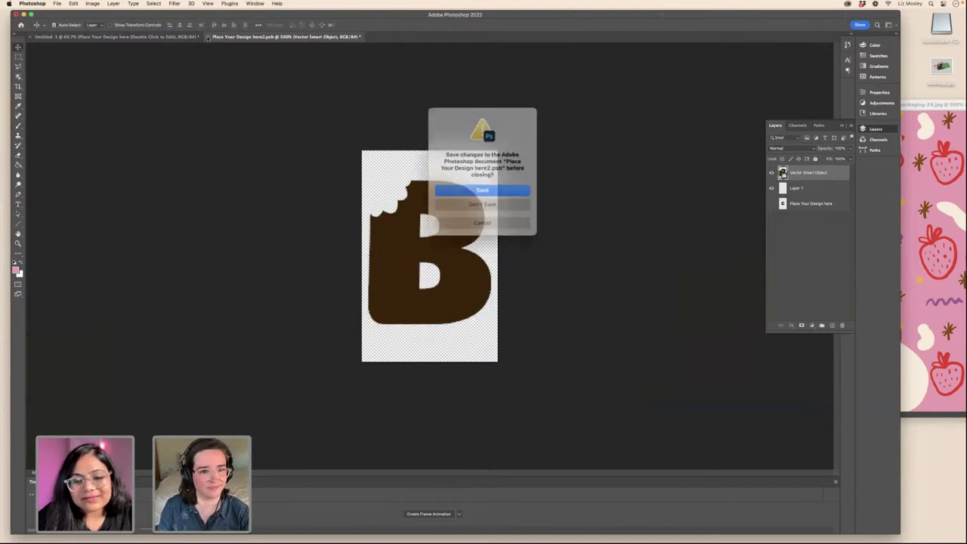
left_click(209, 37)
left_click(494, 188)
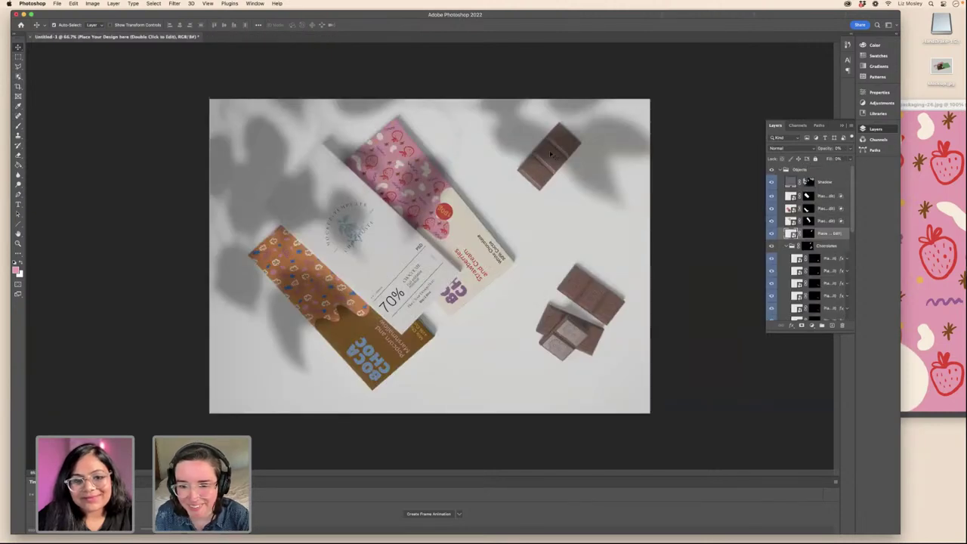
- Reopen the chocolate letter's smart object, shrink the B further, centre it on the canvas, and save and close it
scroll(807, 278, "down", 5)
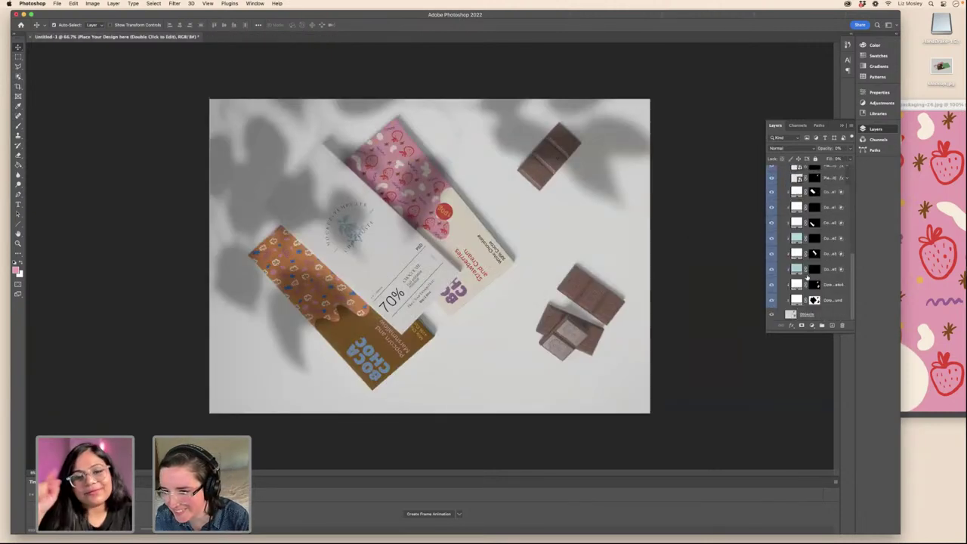
scroll(806, 278, "down", 4)
double_click(790, 233)
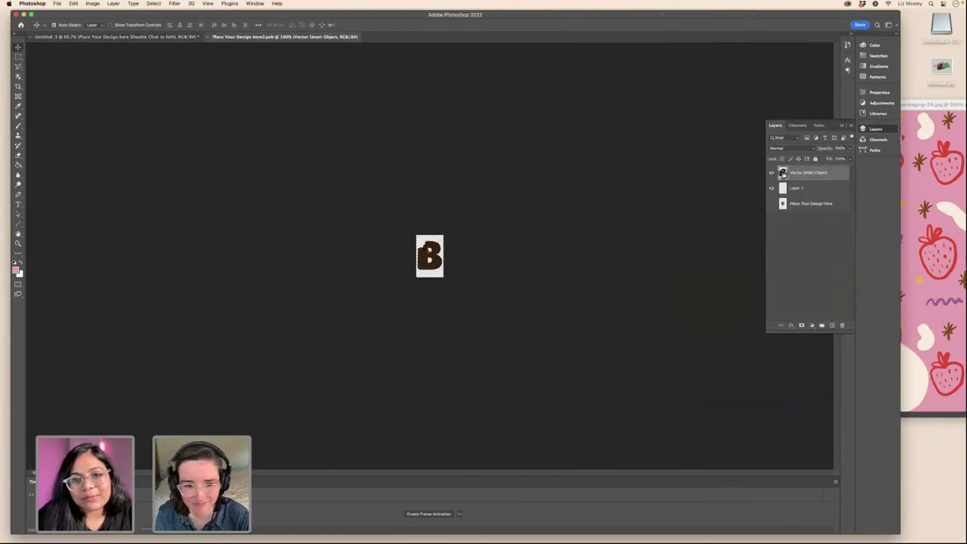
key("super+t")
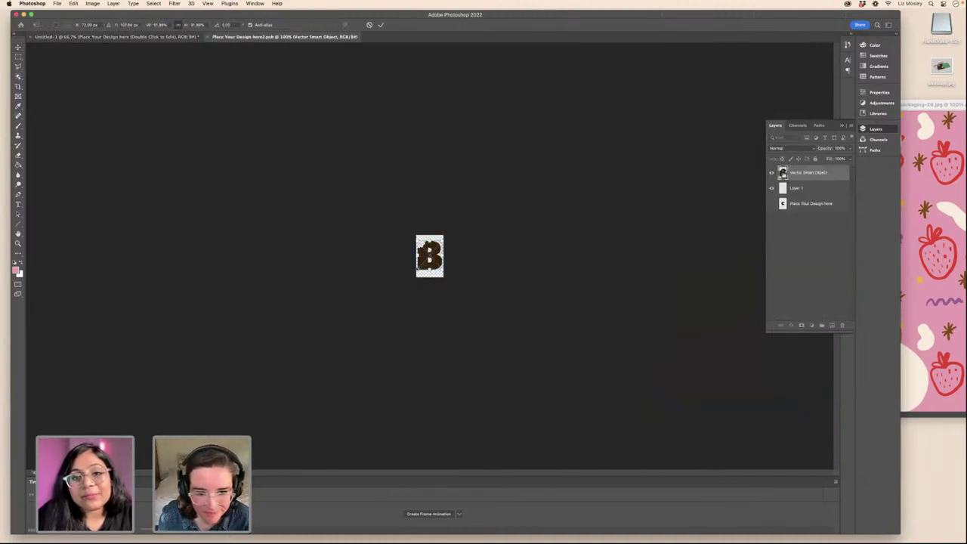
left_click_drag(418, 269, 421, 265)
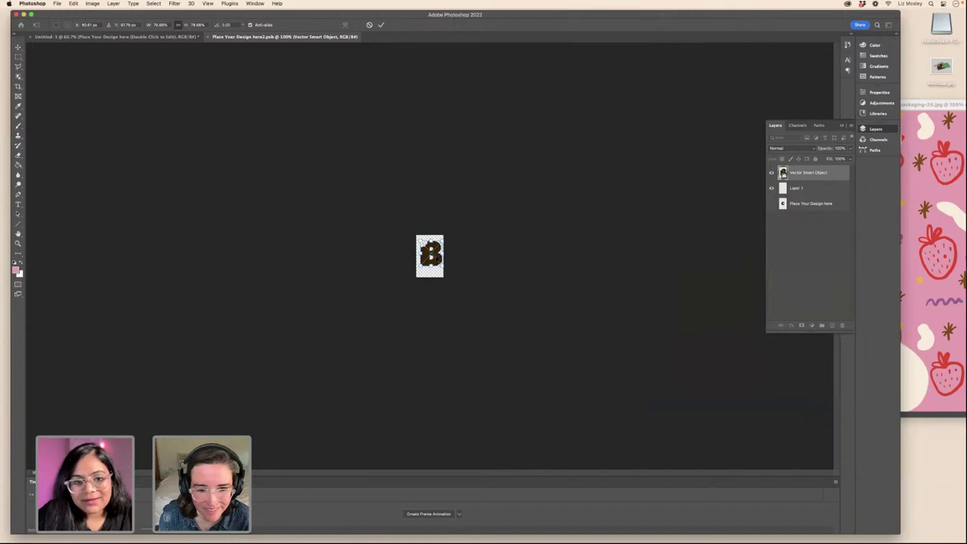
key("Return")
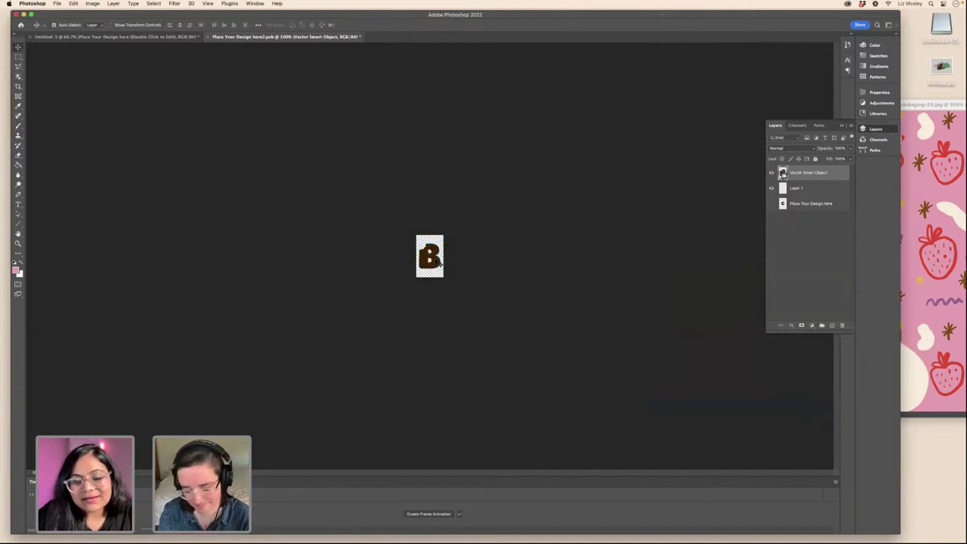
left_click(208, 36)
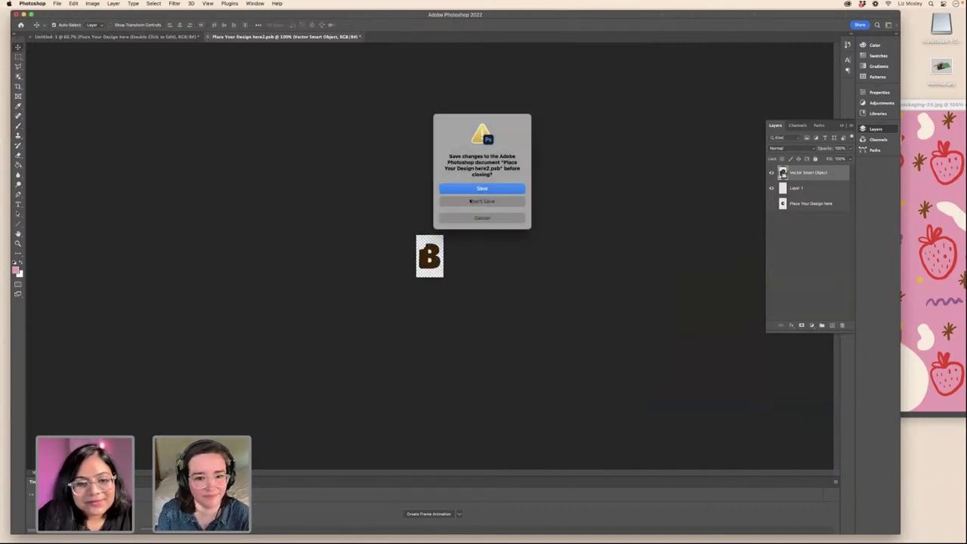
left_click(484, 189)
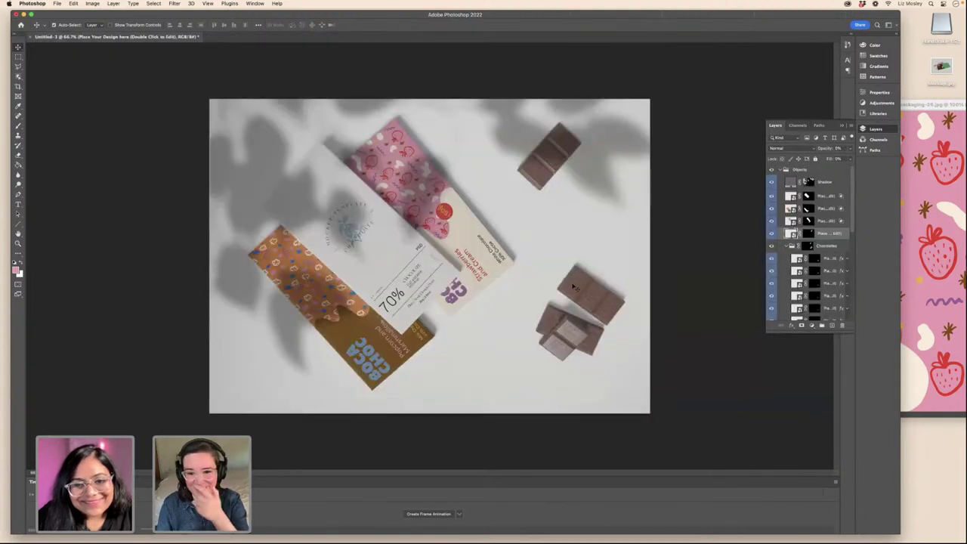
- Examine the letter B embossed on the chocolate pieces up close
key("super+plus")
key("super+plus")
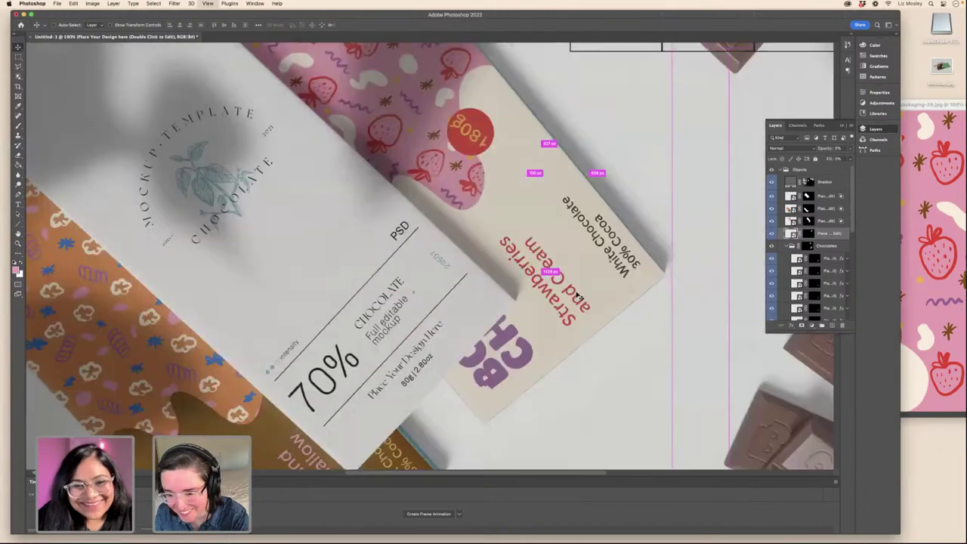
scroll(579, 294, "right", 8)
scroll(579, 295, "down", 5)
scroll(579, 294, "left", 5)
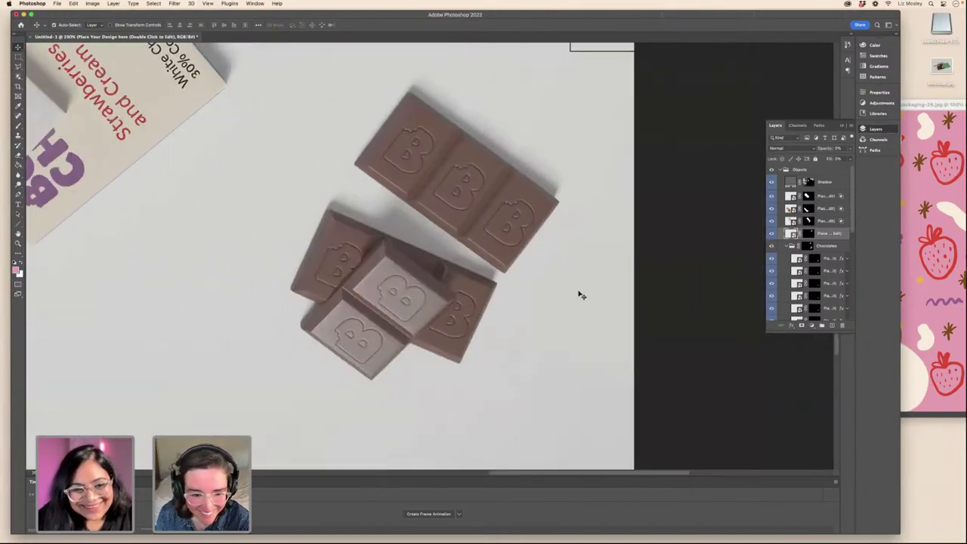
scroll(579, 295, "down", 5)
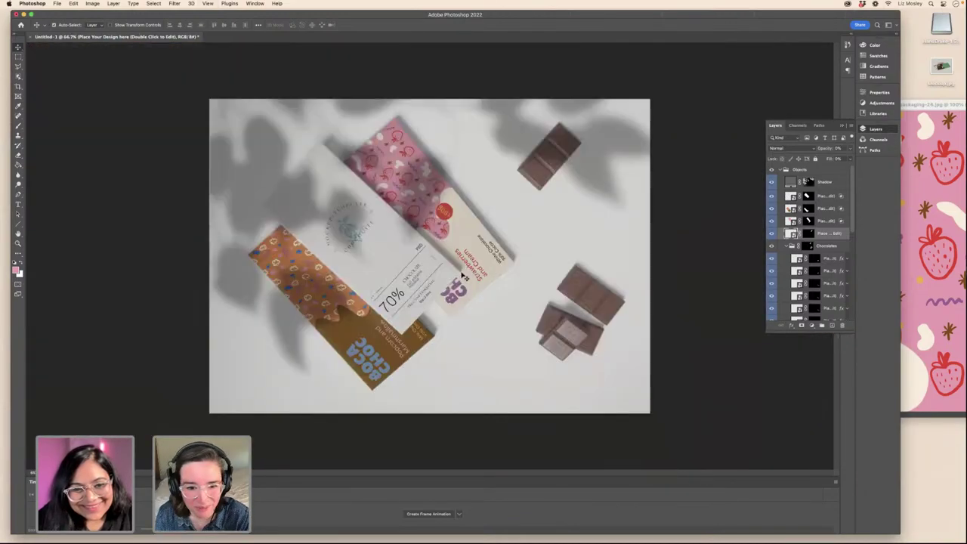
- Open the smart object of the white 70% wrapper and close the Strawberries and Cream image
double_click(789, 196)
left_click(943, 201)
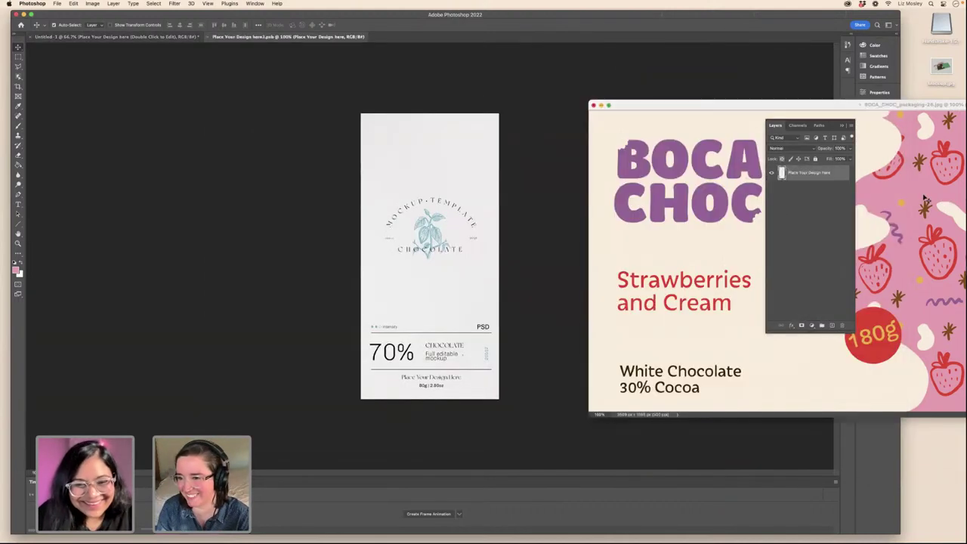
left_click(593, 105)
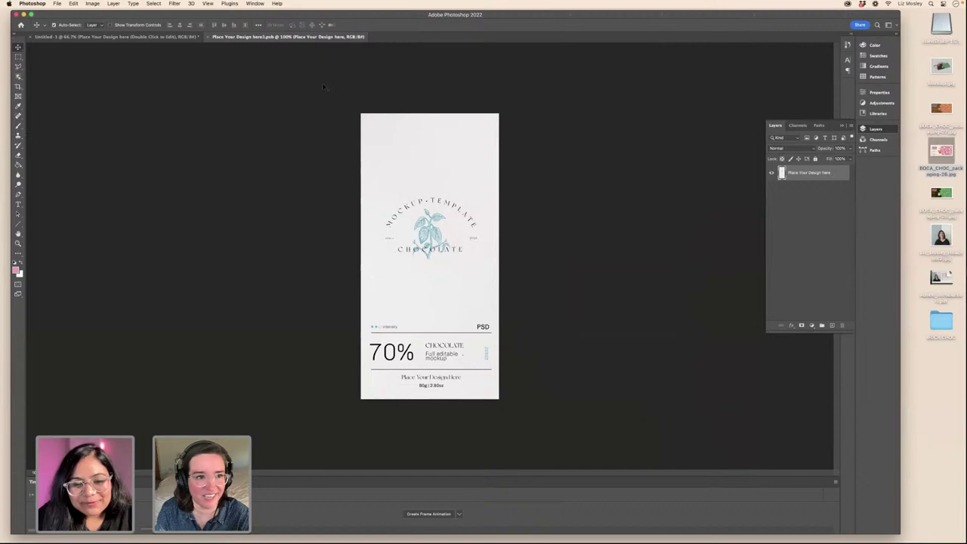
left_click(114, 36)
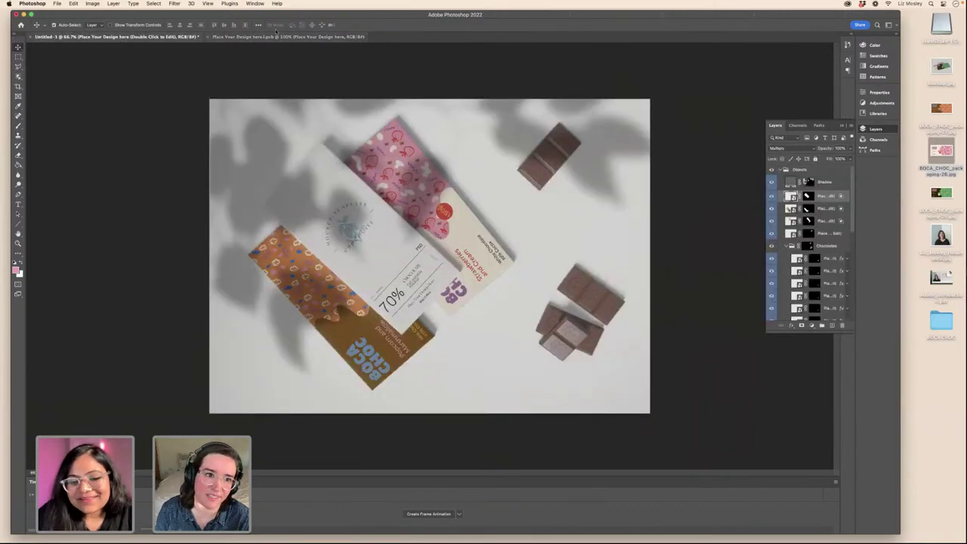
left_click(273, 37)
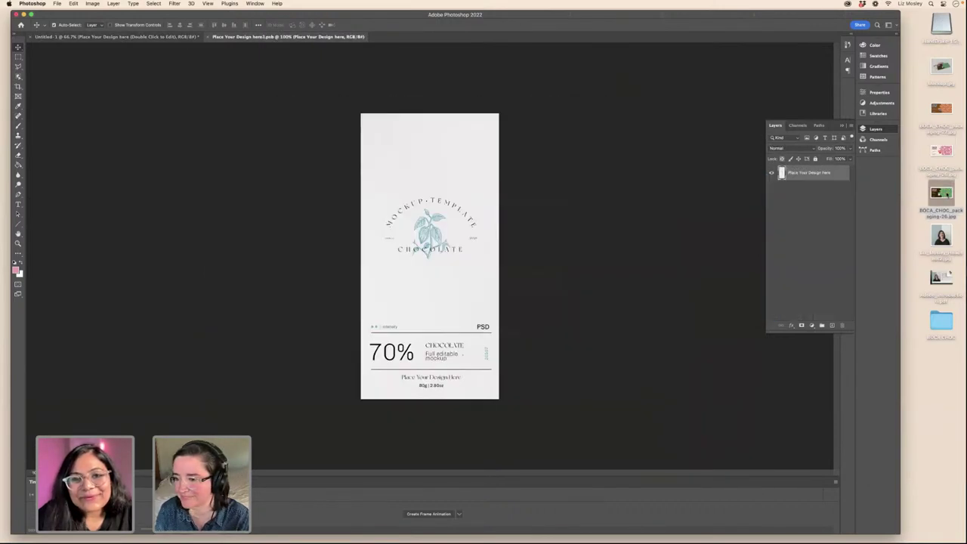
- Open BOCA_CHOC_packaging-25.jpg in its own floating window and copy the Pretzel and Peanut artwork into the wrapper's smart object
left_click(940, 194)
left_click_drag(936, 193, 560, 535)
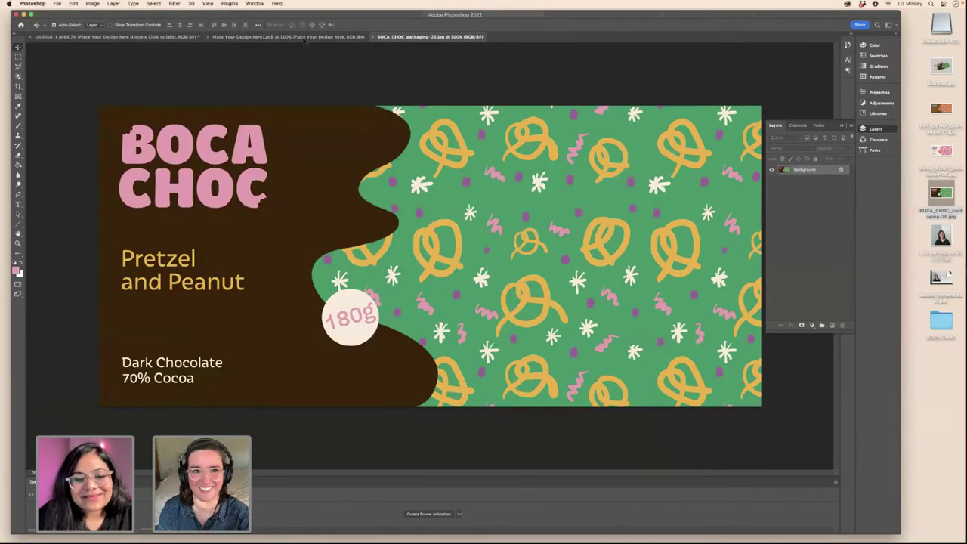
left_click_drag(389, 40, 388, 192)
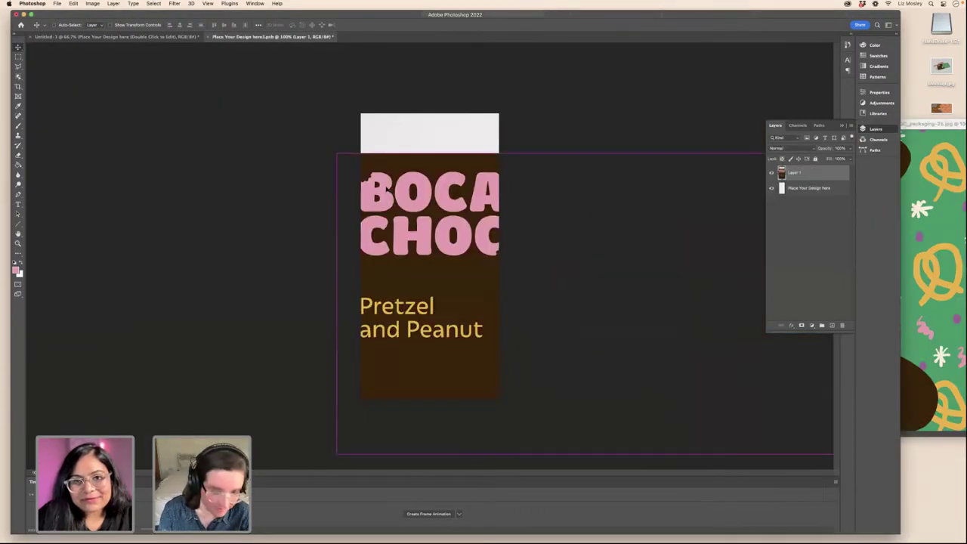
- Scale the Pretzel and Peanut artwork down to about 48% and rotate it 90° counter-clockwise
key("ctrl+t")
left_click_drag(337, 154, 231, 122)
left_click_drag(243, 172, 412, 216)
left_click_drag(408, 255, 360, 269)
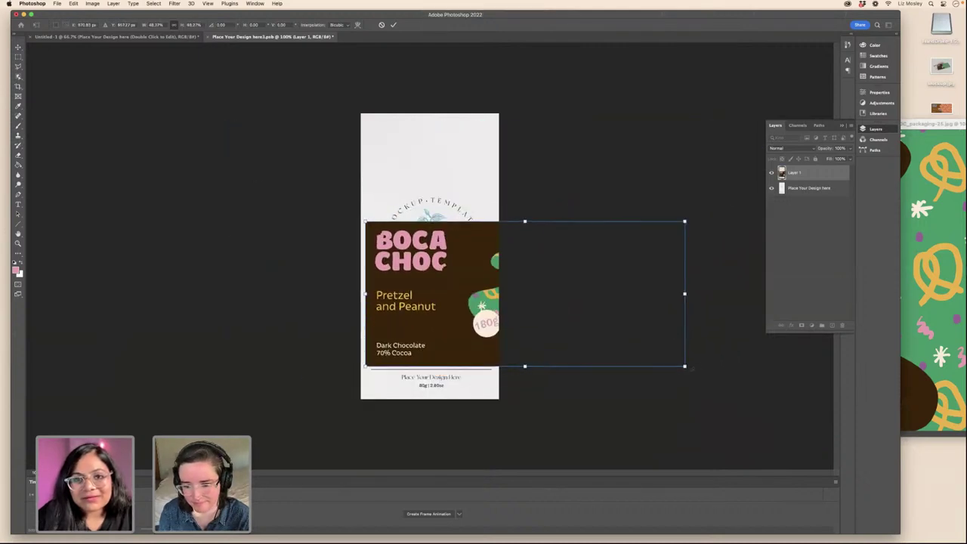
left_click_drag(612, 325, 555, 223)
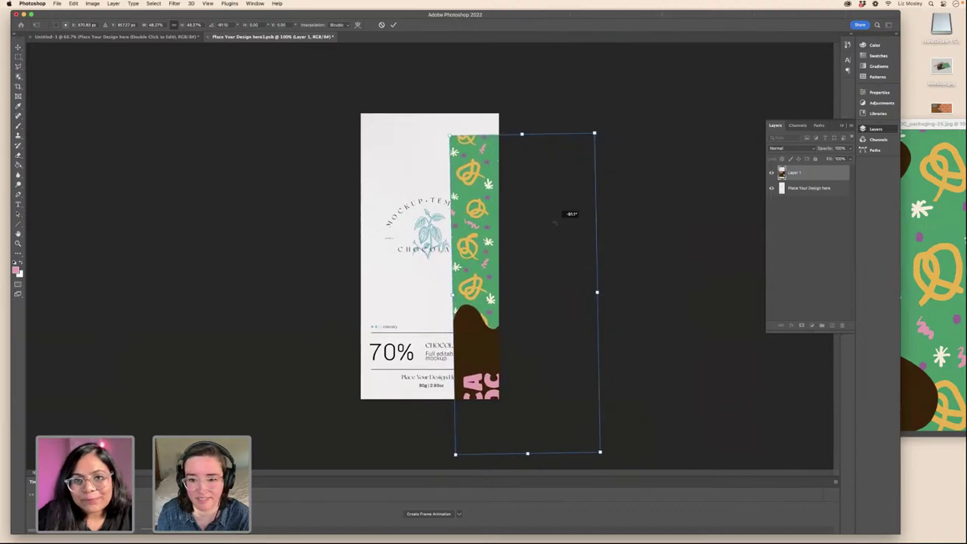
left_click_drag(556, 223, 555, 224)
- Fit the rotated Pretzel and Peanut artwork over the wrapper canvas at about 47% scale, and save and close the smart object
left_click_drag(443, 222, 351, 167)
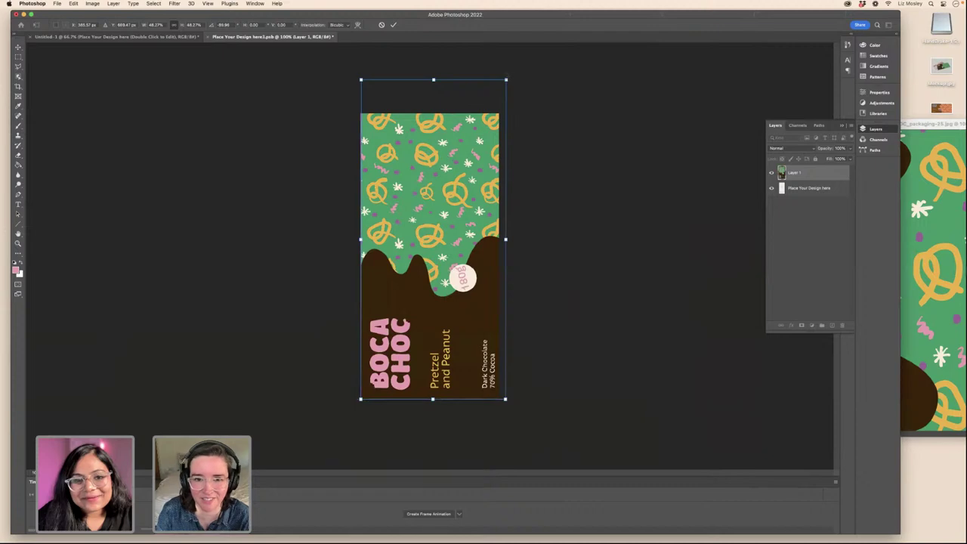
left_click_drag(505, 79, 501, 90)
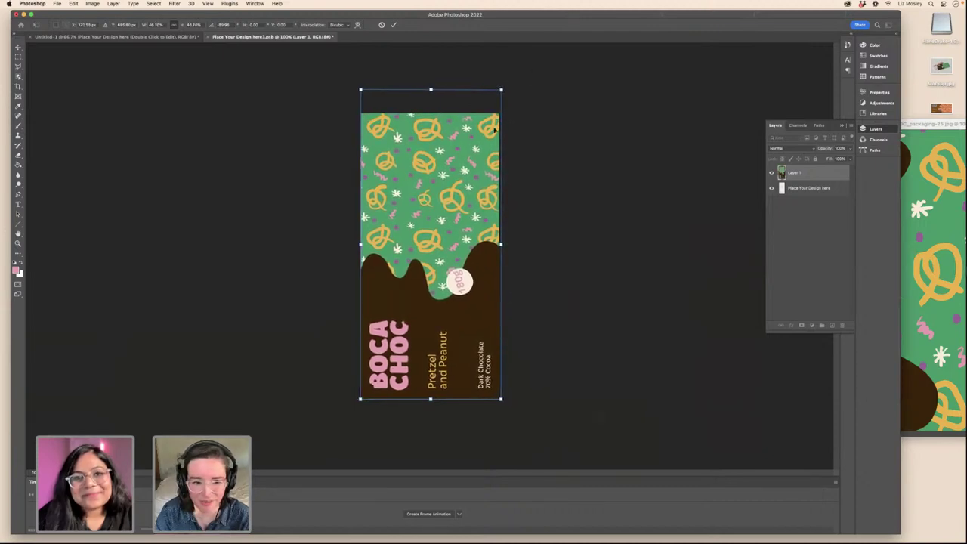
left_click_drag(495, 130, 494, 130)
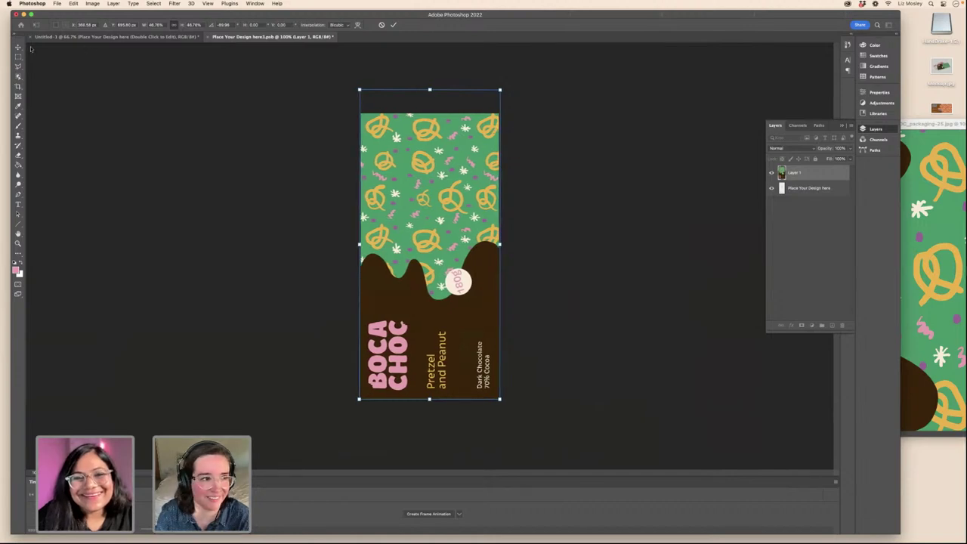
key("Return")
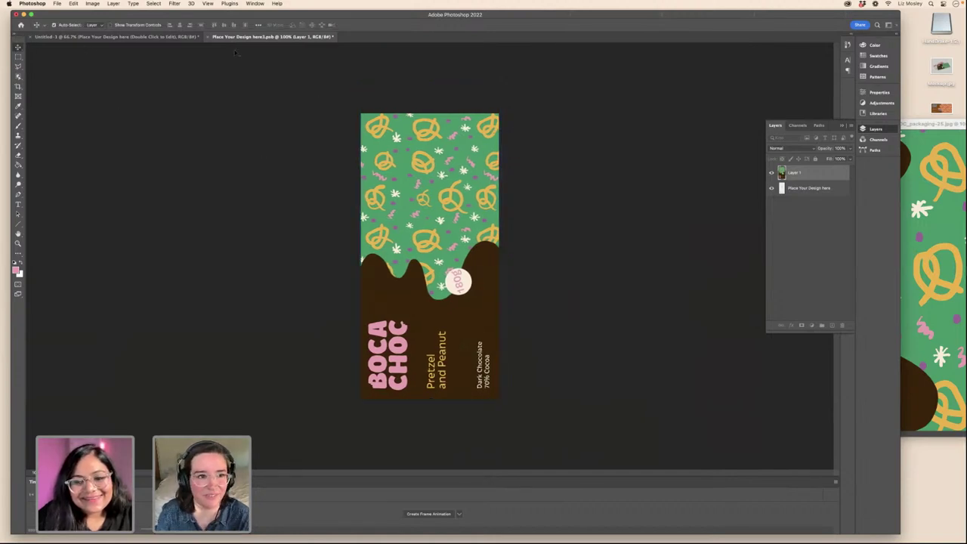
left_click(209, 38)
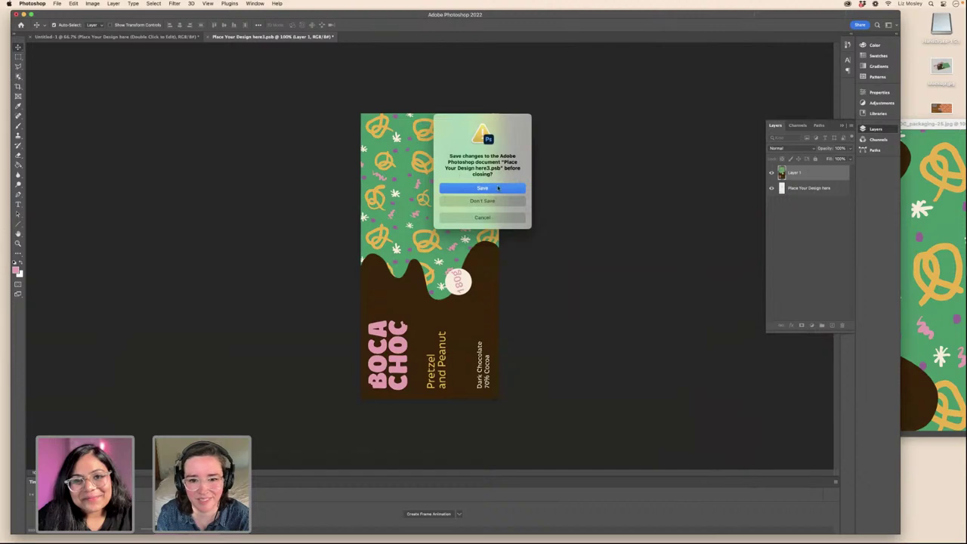
left_click(499, 190)
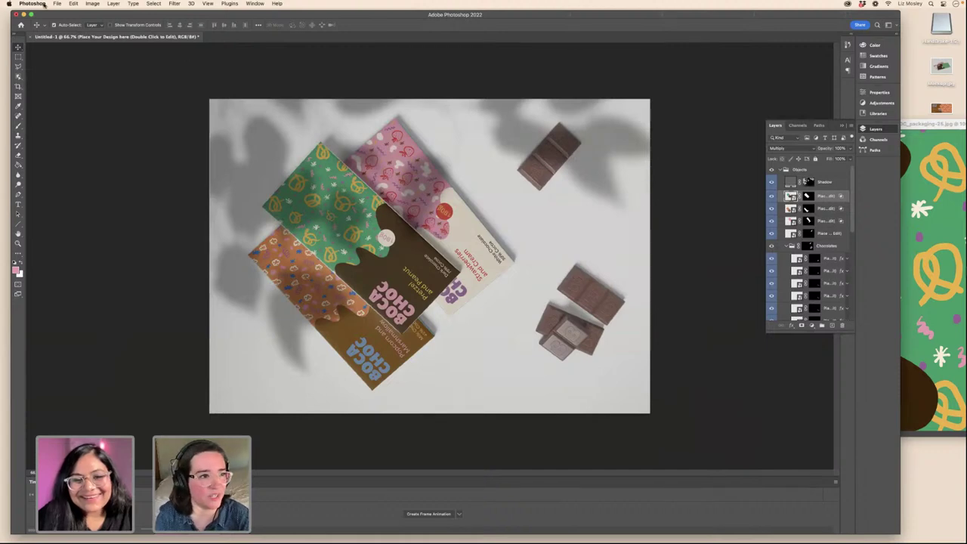
- Save the mockup document to Creative Cloud under the name Mockup02
left_click(58, 3)
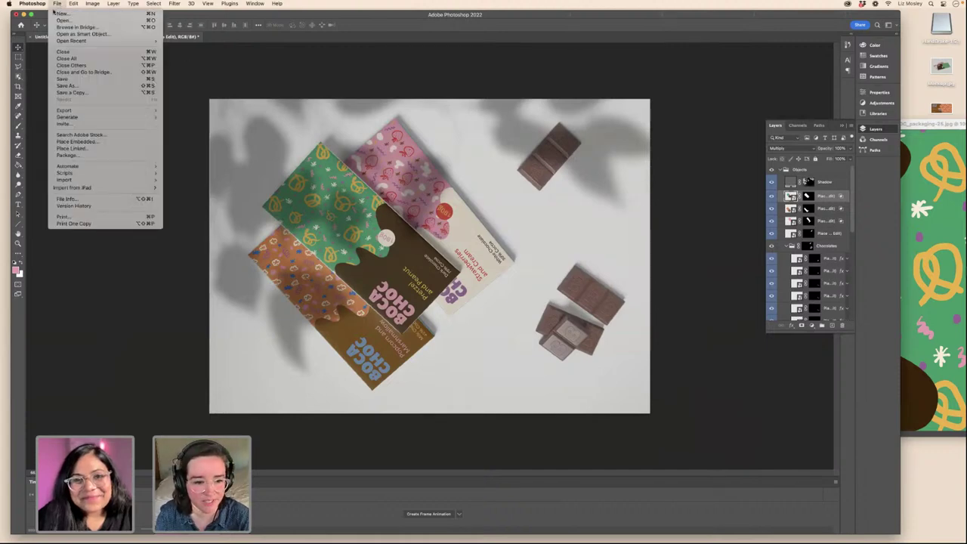
left_click(72, 87)
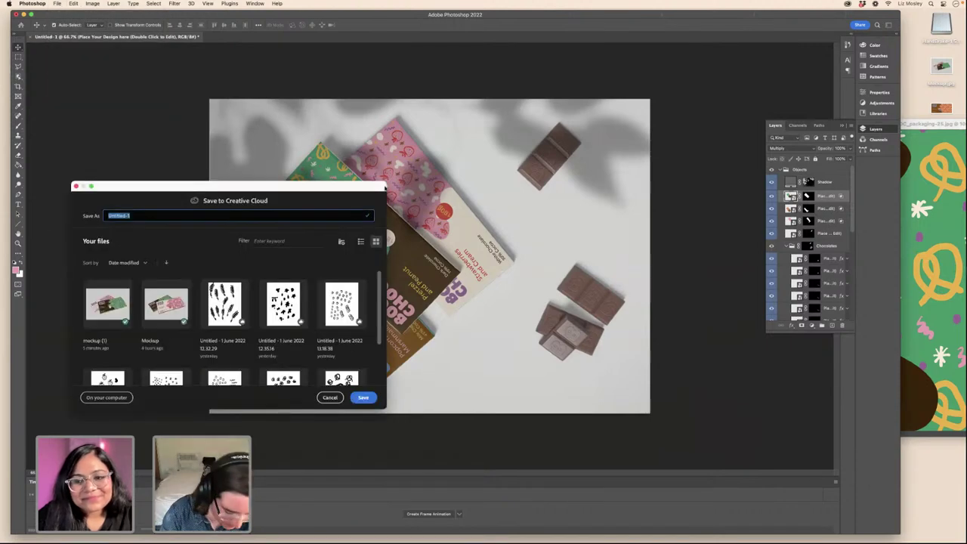
type("Moc")
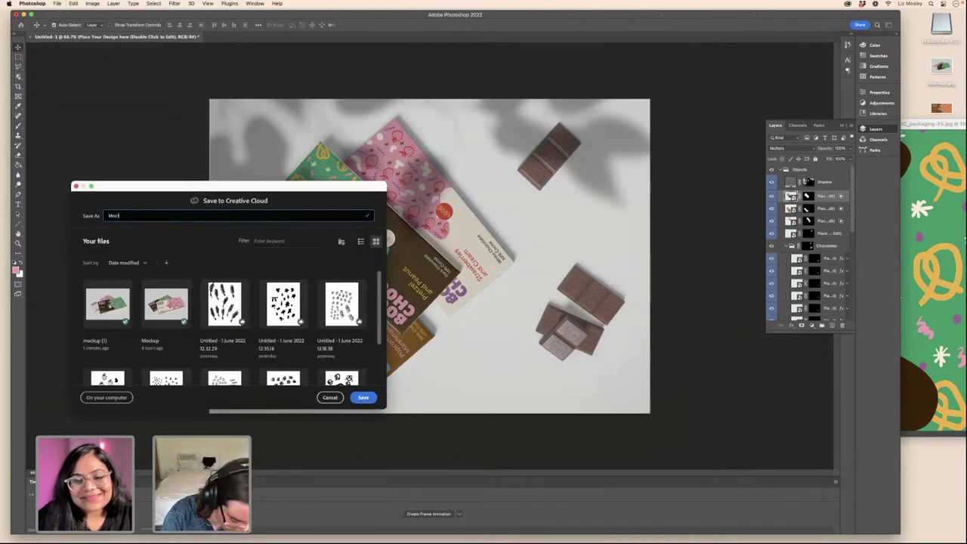
type("kup02")
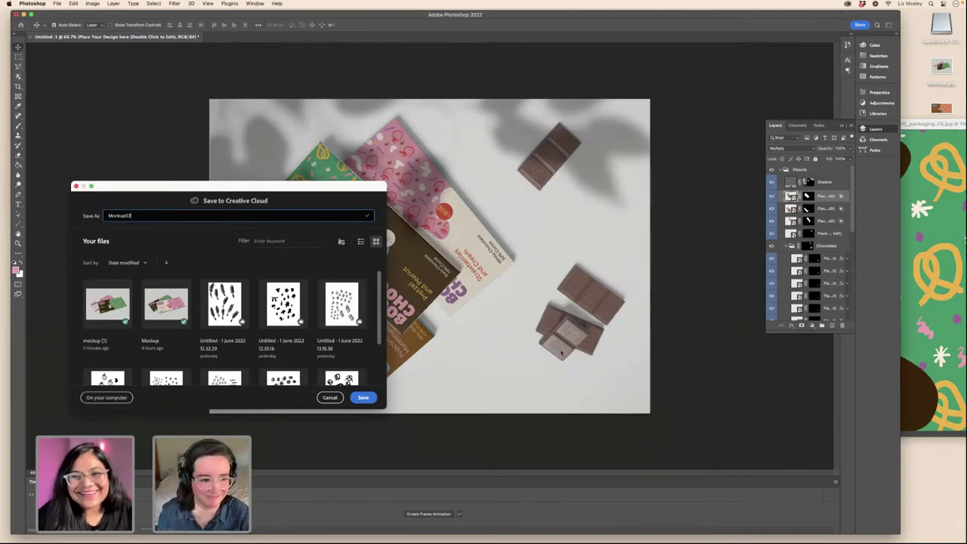
left_click(362, 397)
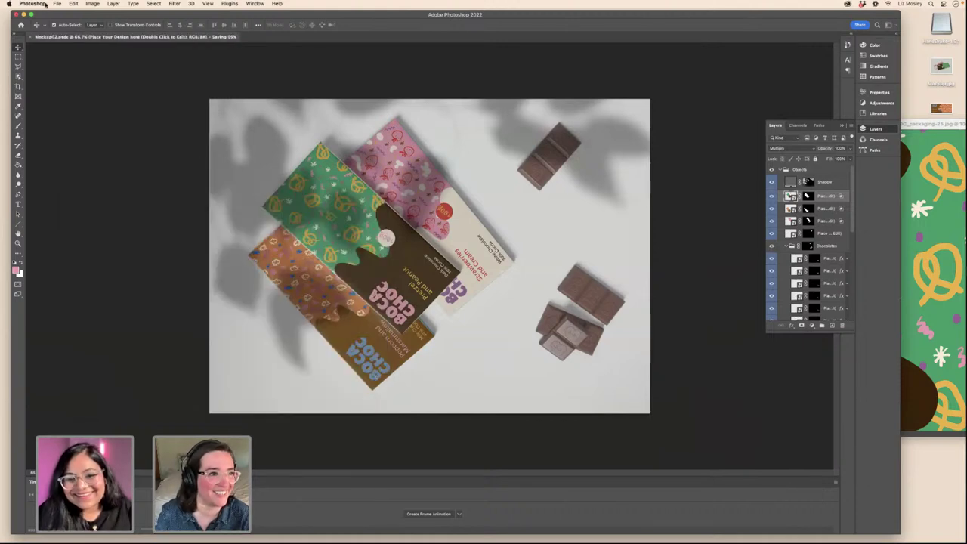
- Export the mockup as a JPG at 100% scale and save it to the Desktop as Mockup02.jpg
left_click(57, 4)
mouse_move(127, 112)
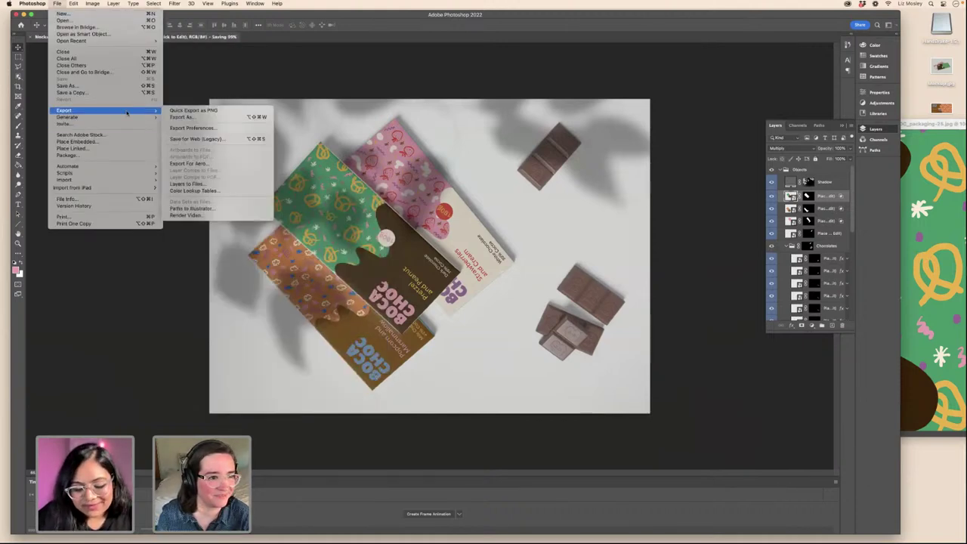
left_click(182, 117)
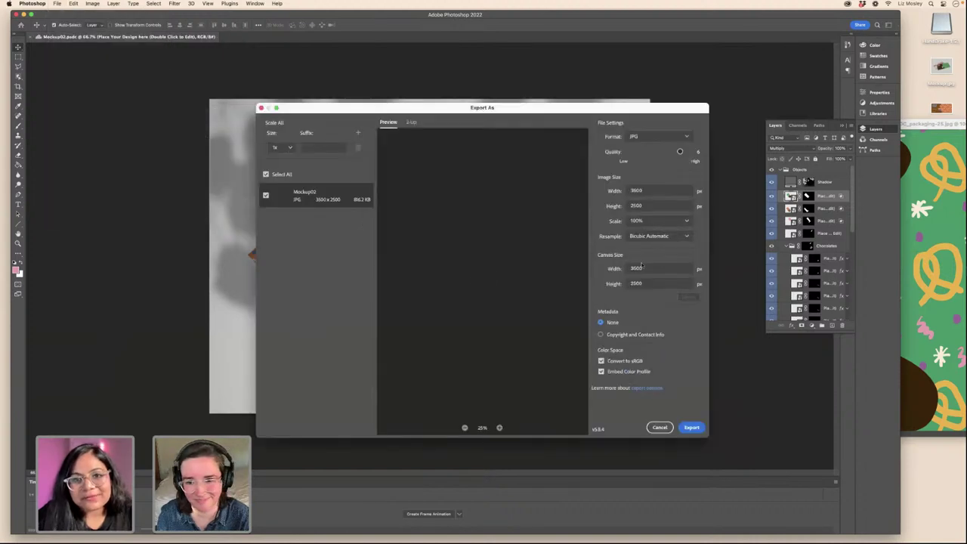
left_click(690, 428)
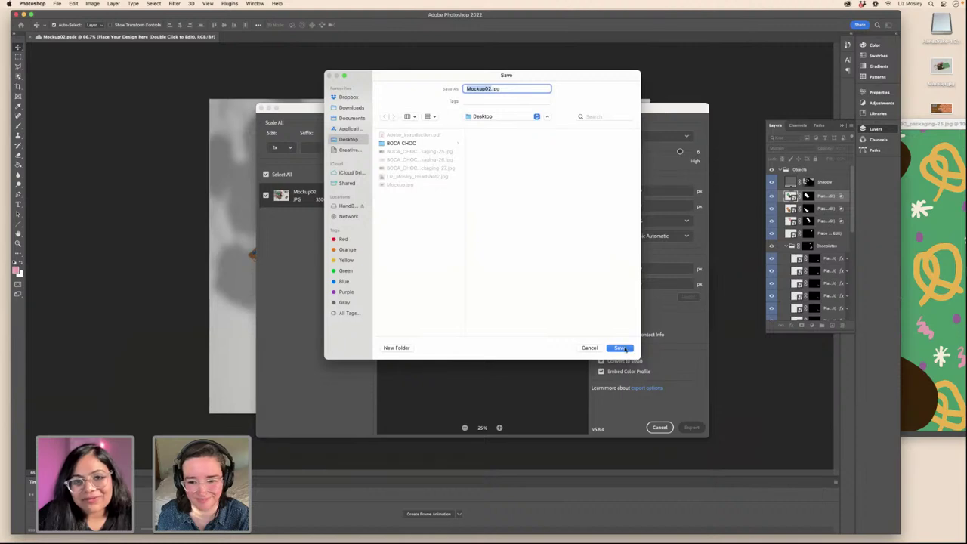
left_click(628, 350)
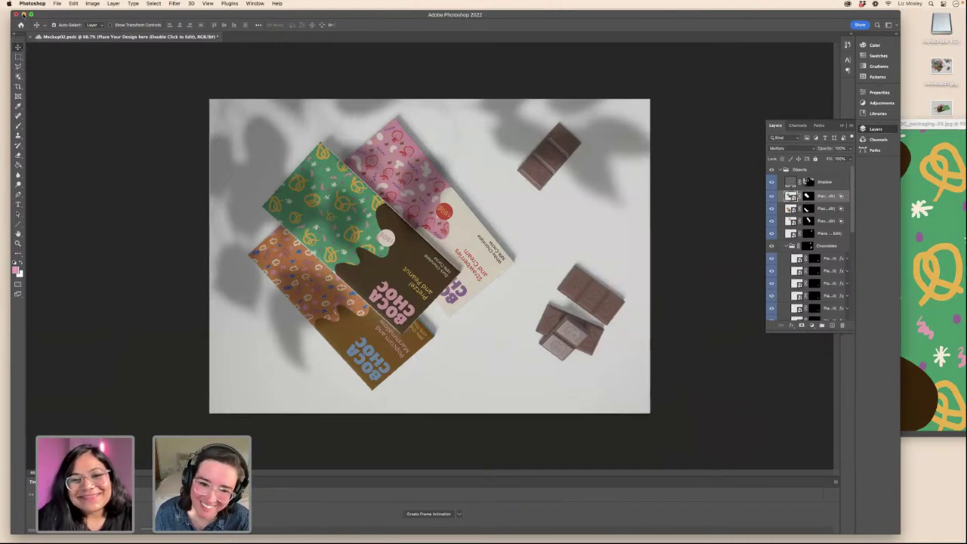
- Close the Pretzel and Peanut image window and open the exported Mockup02.jpg from the desktop in Photoshop
left_click(23, 15)
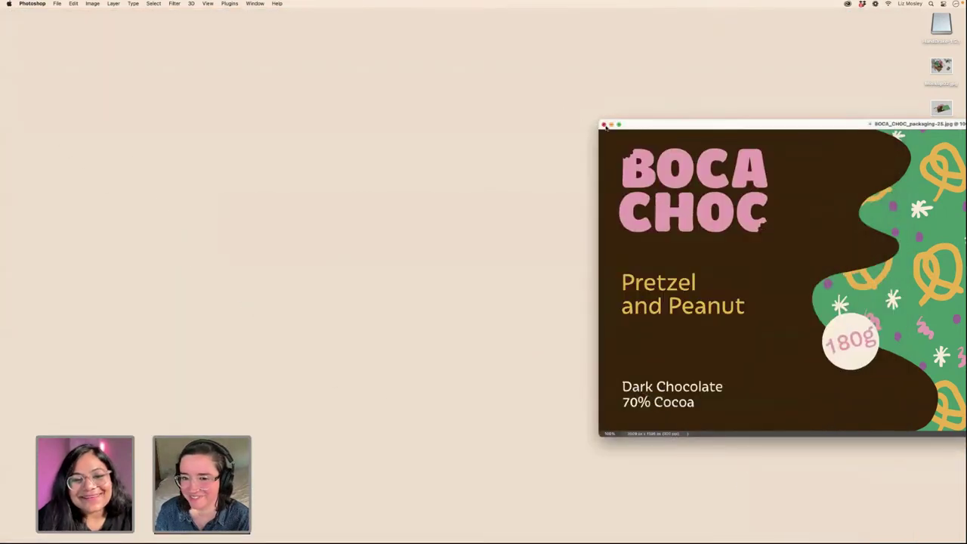
left_click(603, 124)
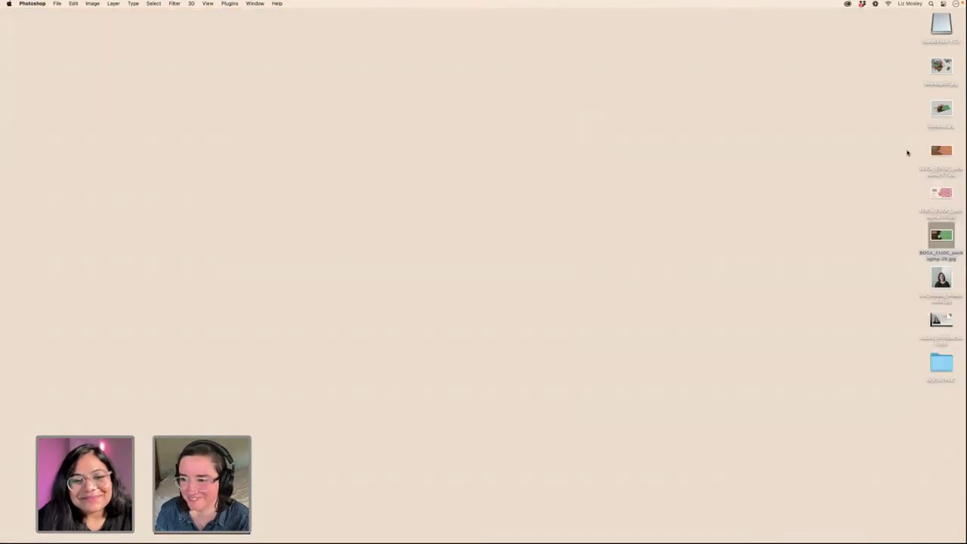
left_click(942, 68)
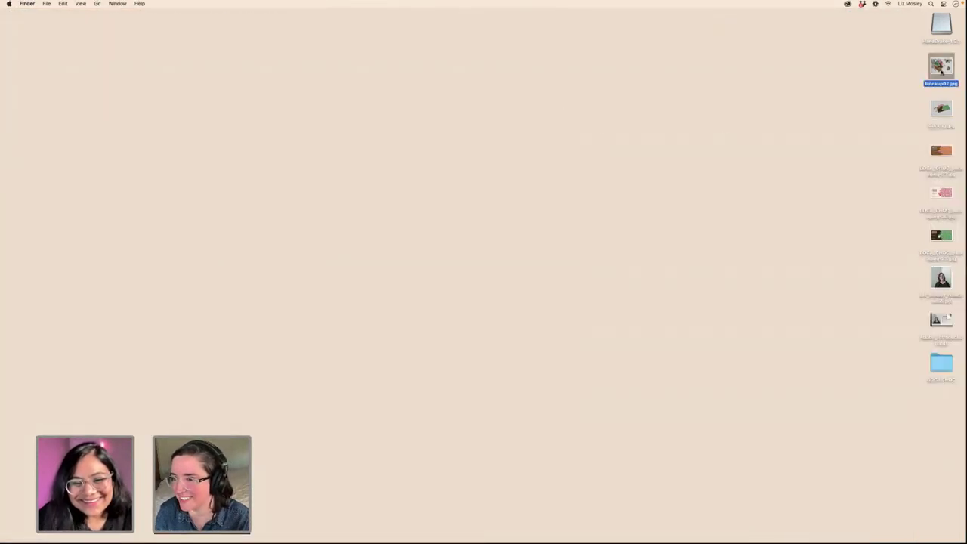
mouse_move(491, 540)
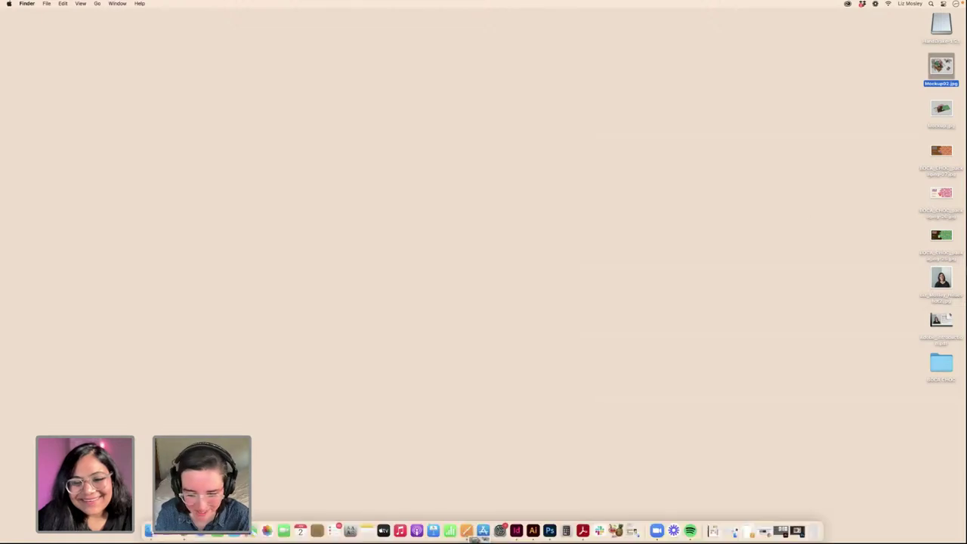
left_click(552, 531)
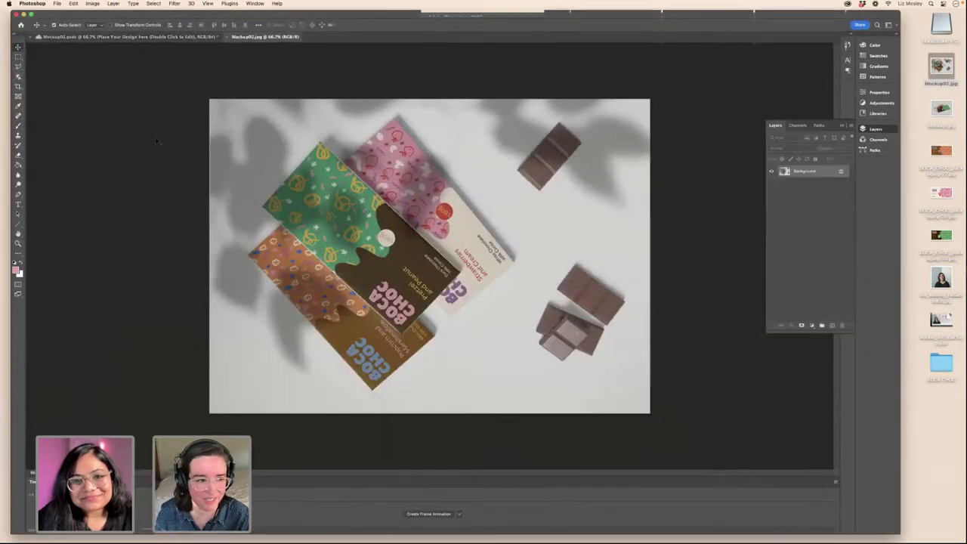
- Rotate the Mockup02.jpg image 180°, and close it with the changes saved at Maximum JPEG quality
left_click(98, 4)
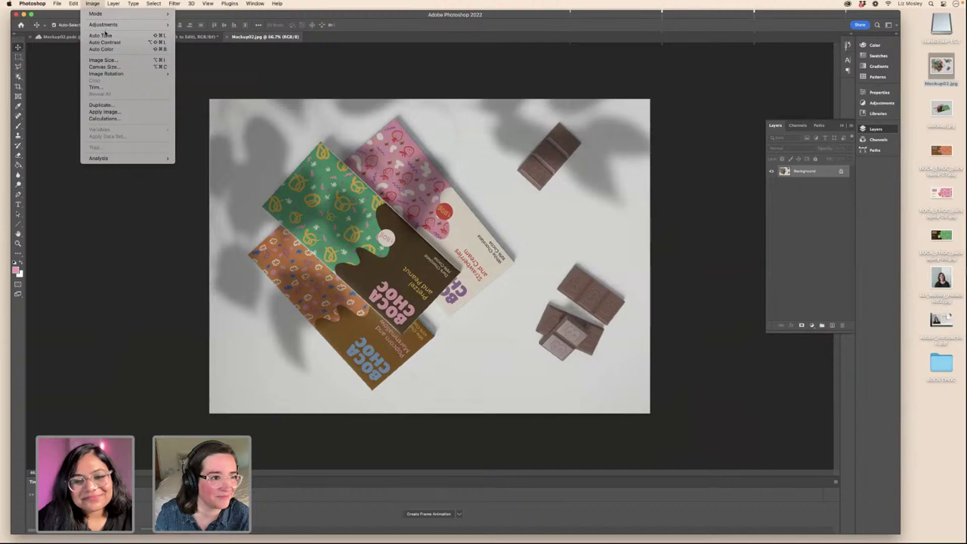
mouse_move(150, 75)
left_click(190, 74)
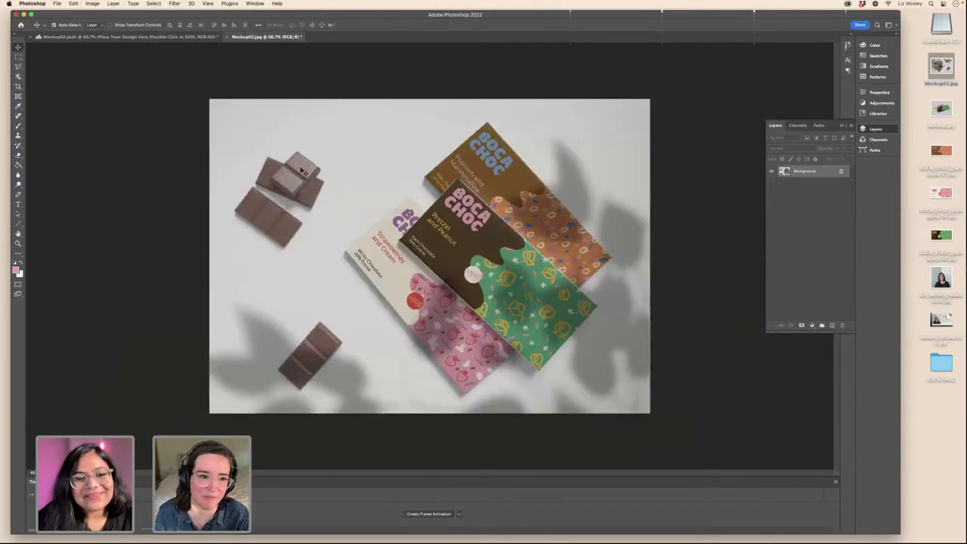
left_click(227, 37)
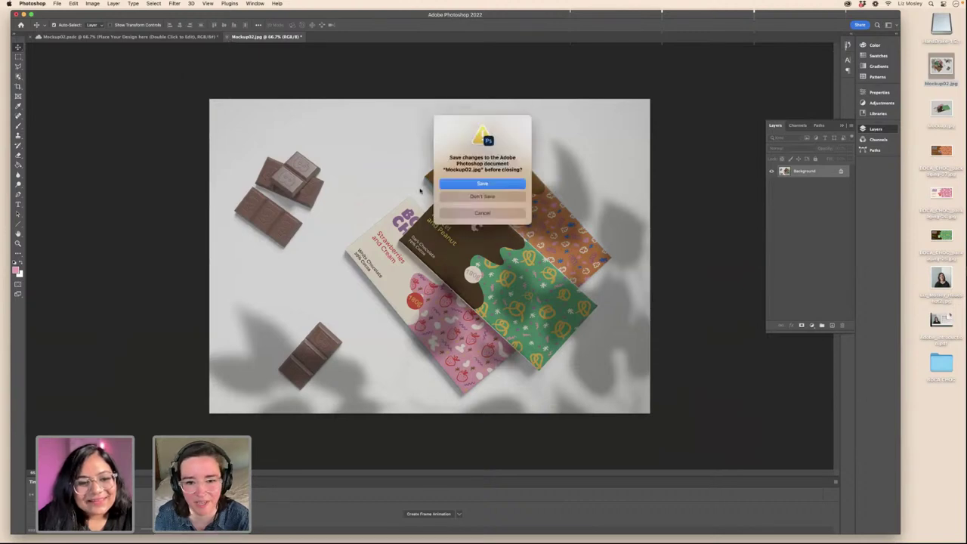
left_click(458, 184)
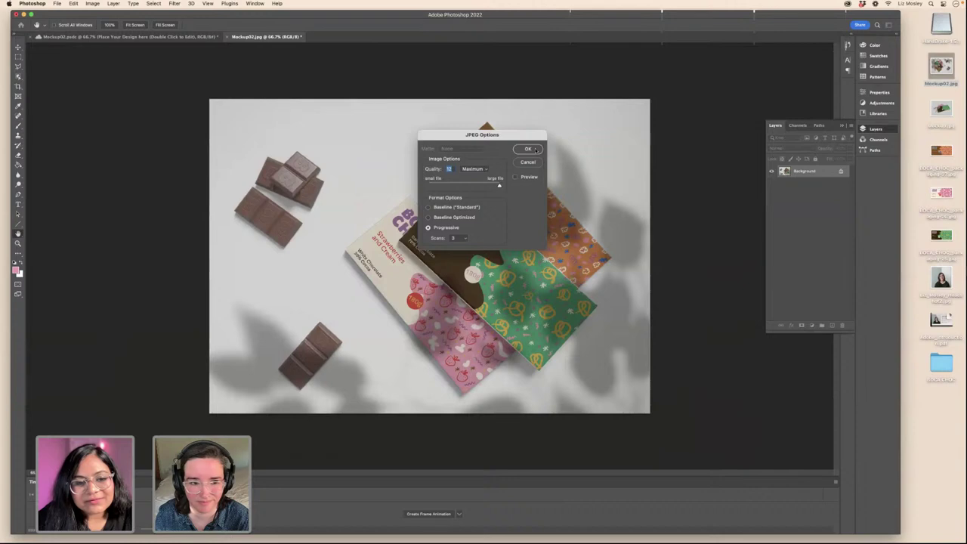
left_click(528, 150)
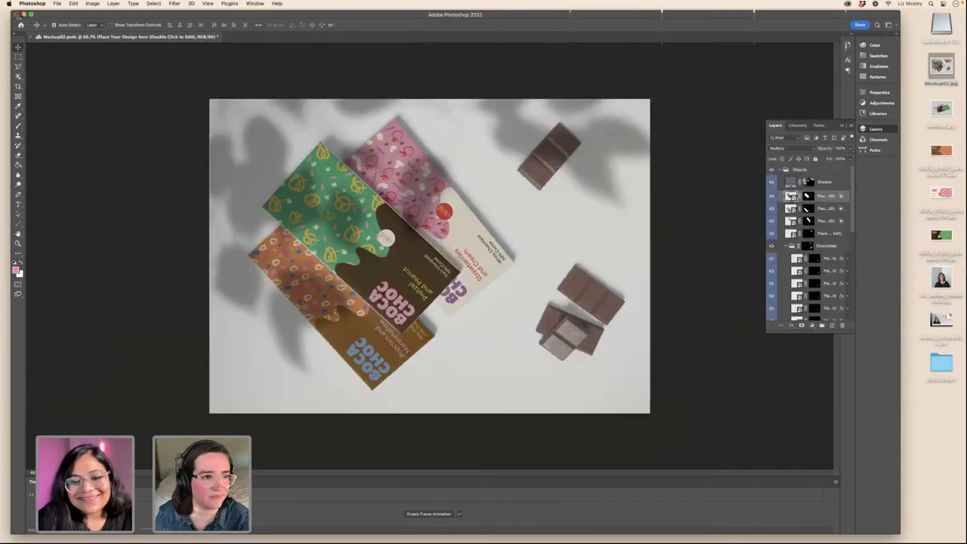
- Close the Photoshop mockup document, and switch to InDesign with its window enlarged across the screen
left_click(32, 38)
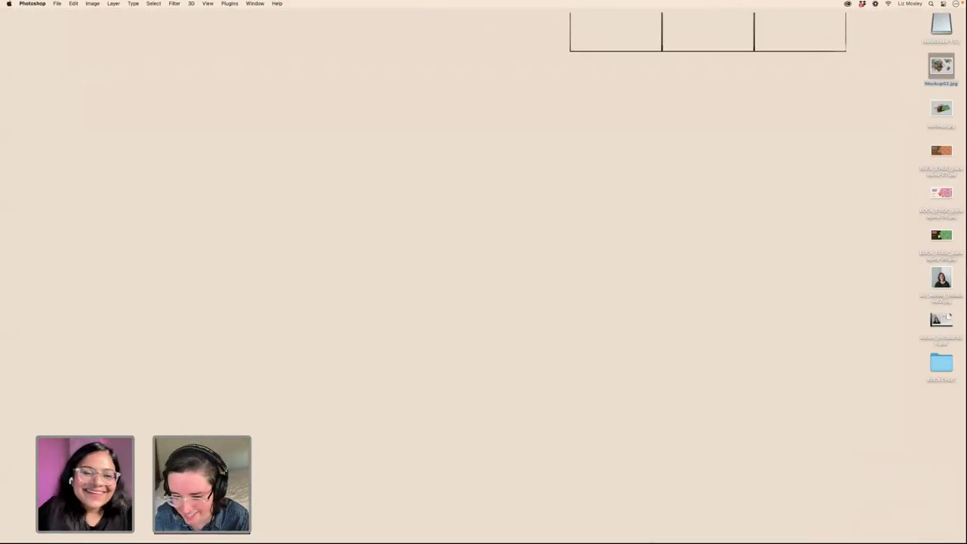
left_click(526, 532)
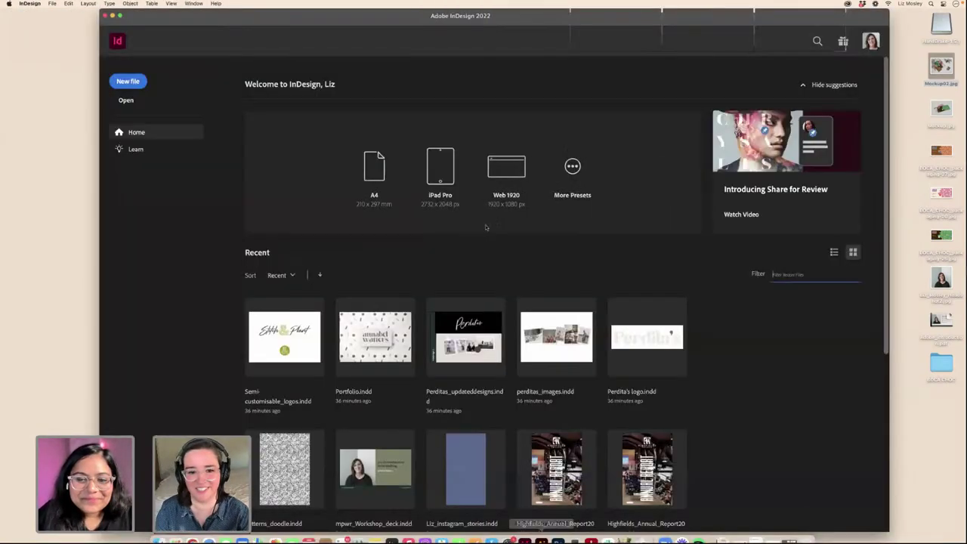
left_click_drag(235, 18, 143, 19)
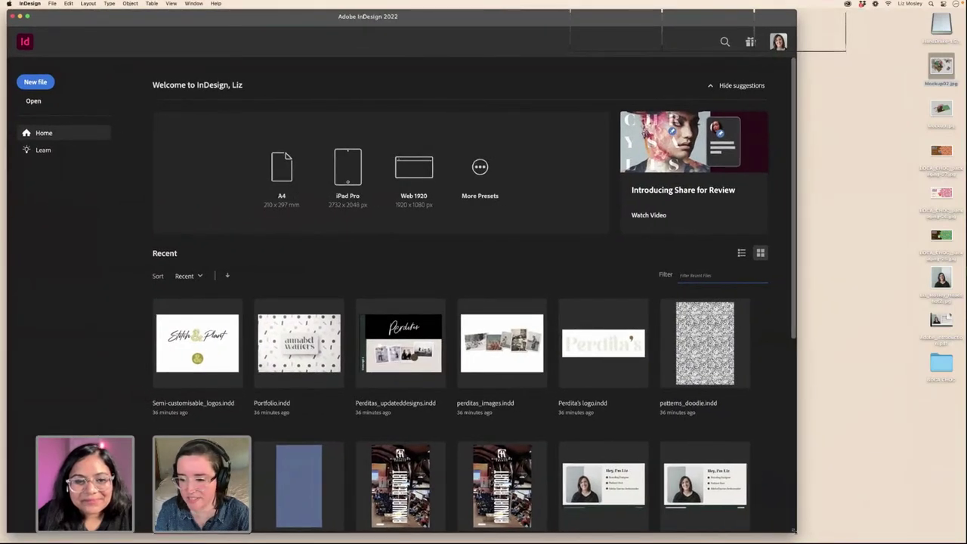
left_click_drag(794, 531, 917, 535)
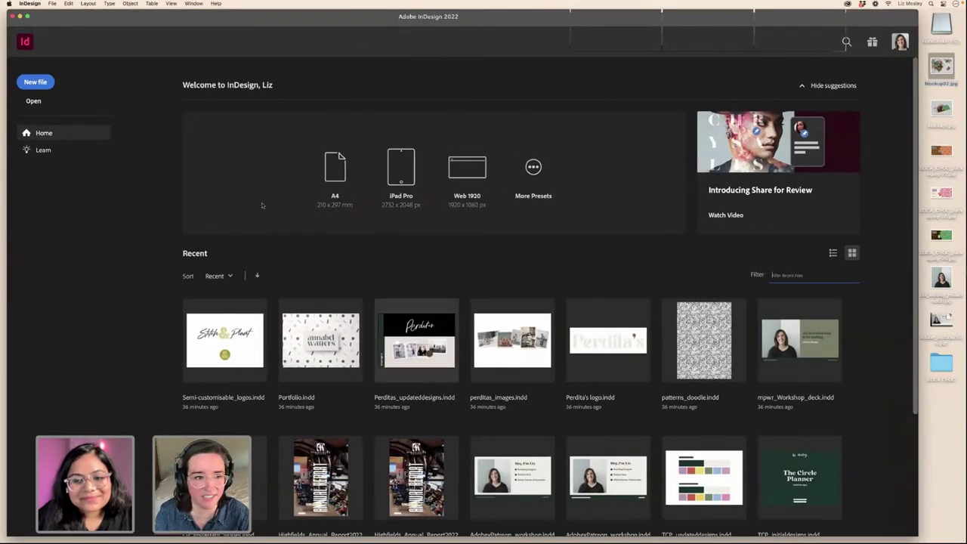
- Start a new document from the 297 x 148 mm preset, setting its width to 210 mm and its columns to 3
left_click(35, 82)
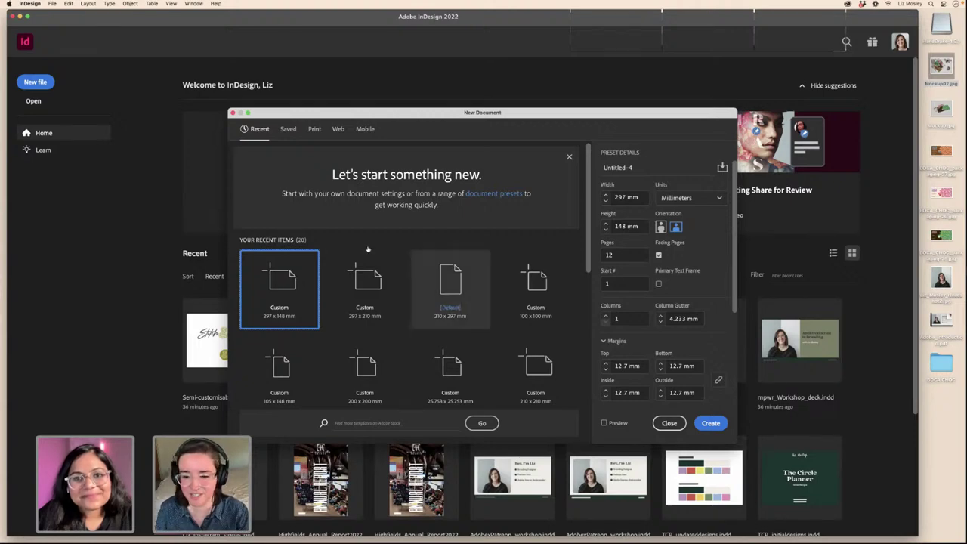
left_click(619, 198)
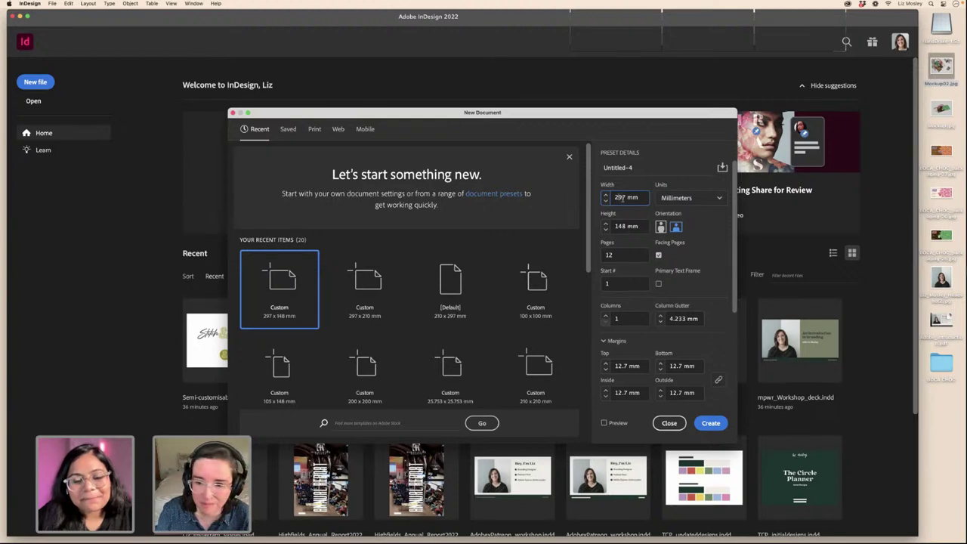
double_click(618, 198)
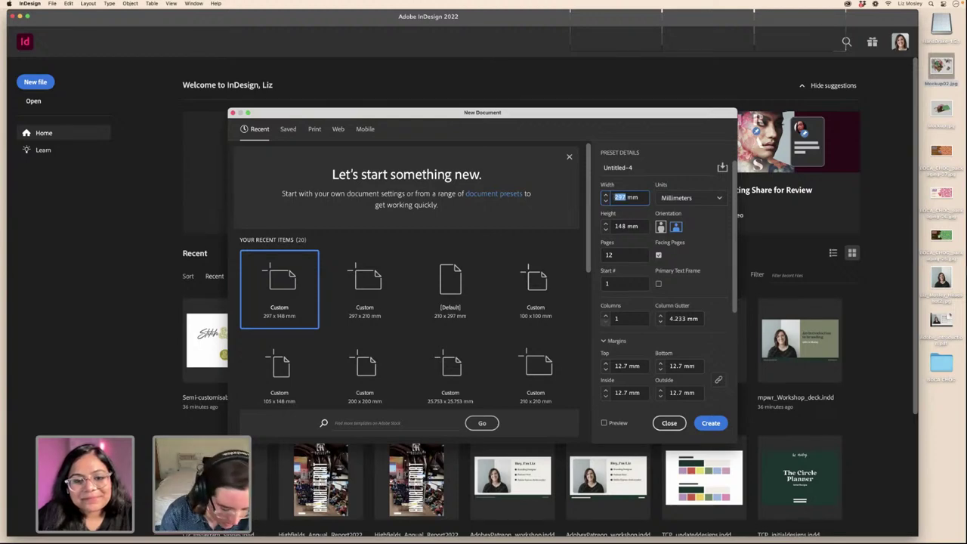
type("210")
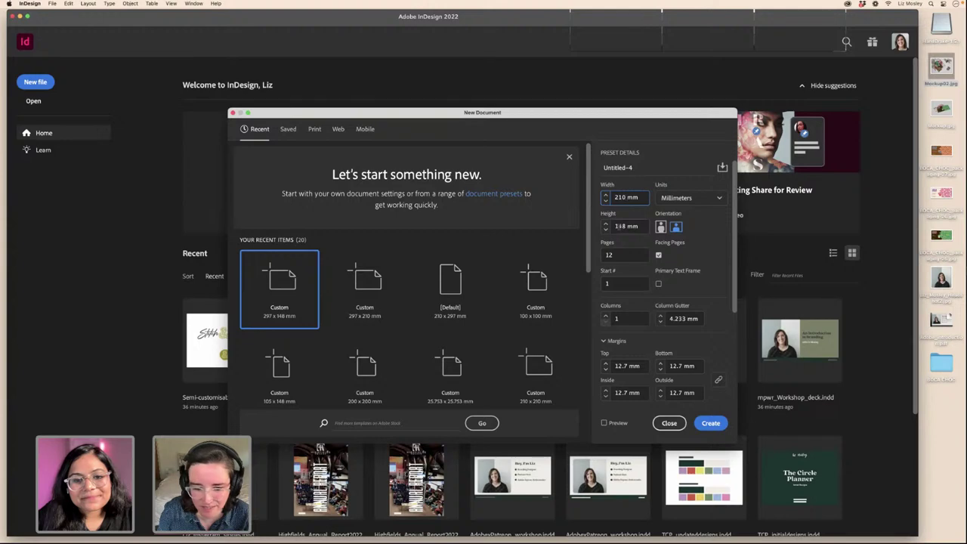
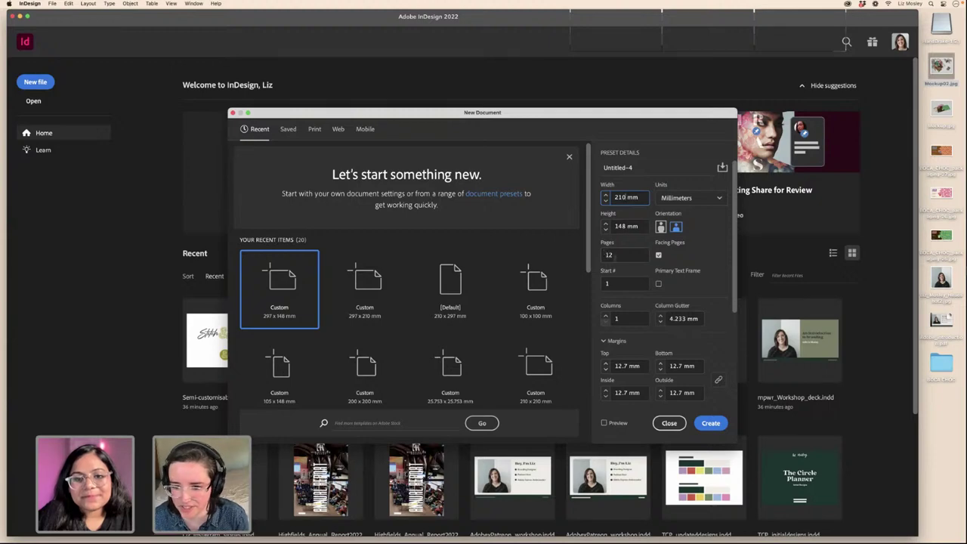
scroll(627, 332, "down", 5)
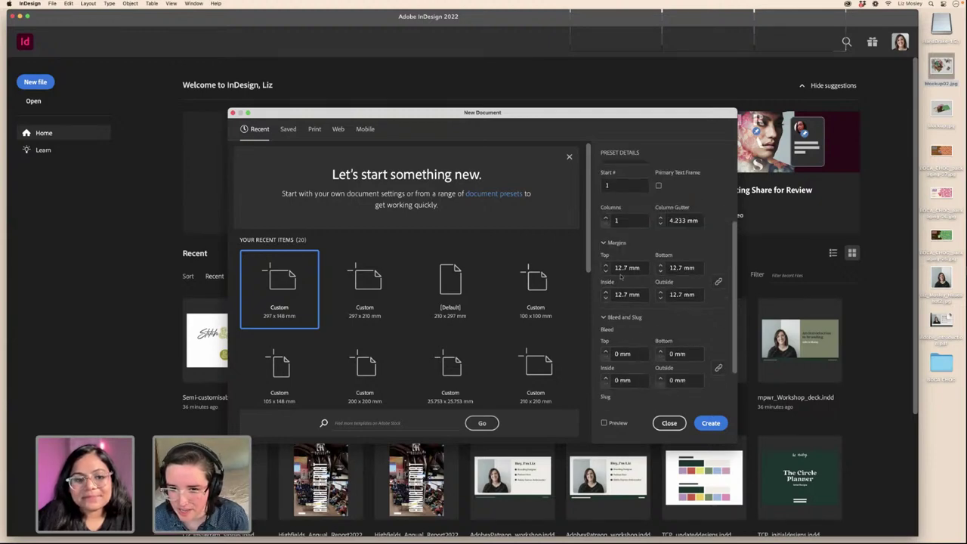
scroll(627, 225, "up", 3)
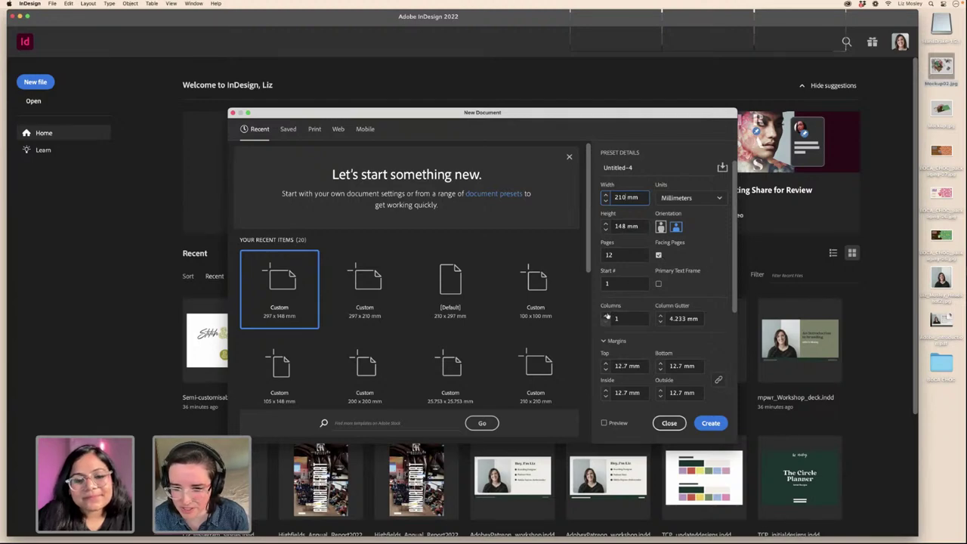
left_click(606, 317)
left_click(606, 316)
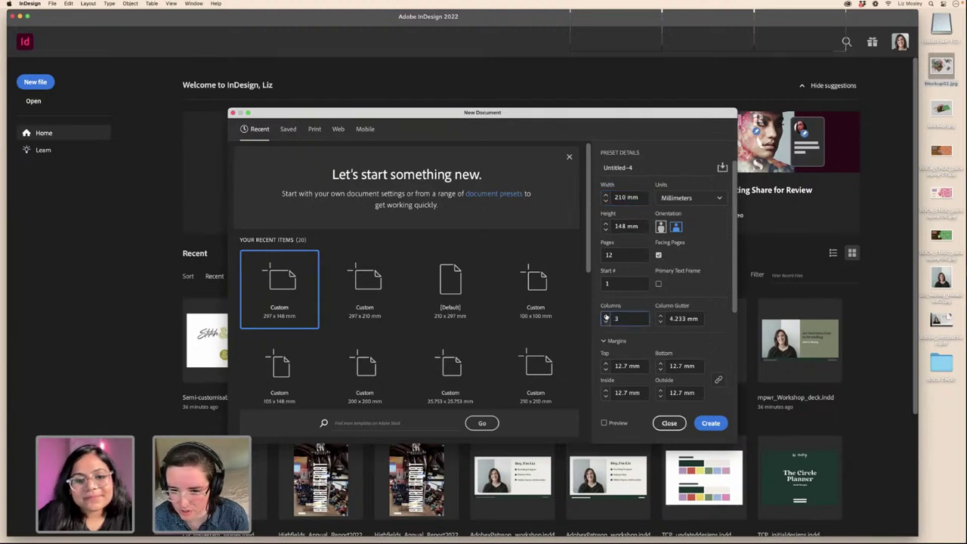
- Set a 3 mm bleed on all sides and create the document
scroll(665, 348, "down", 4)
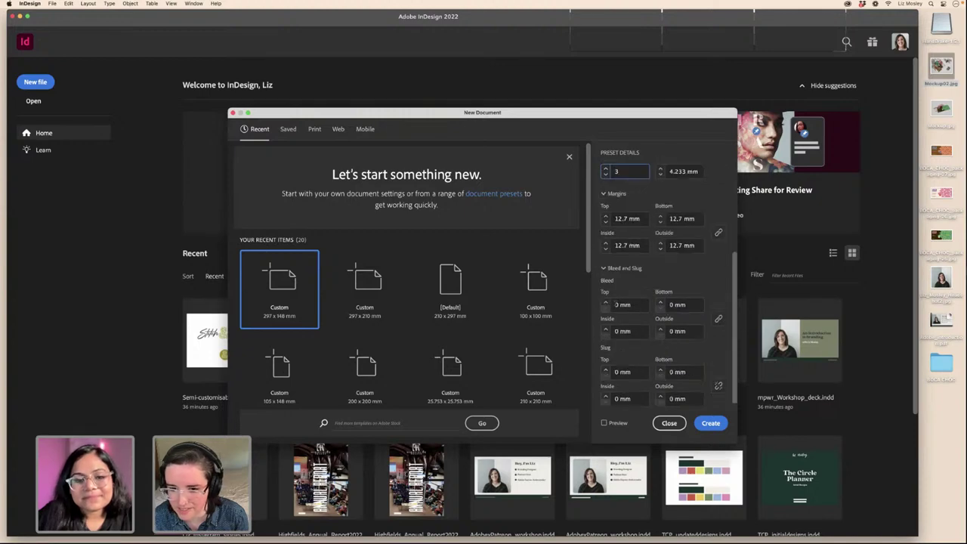
left_click(606, 303)
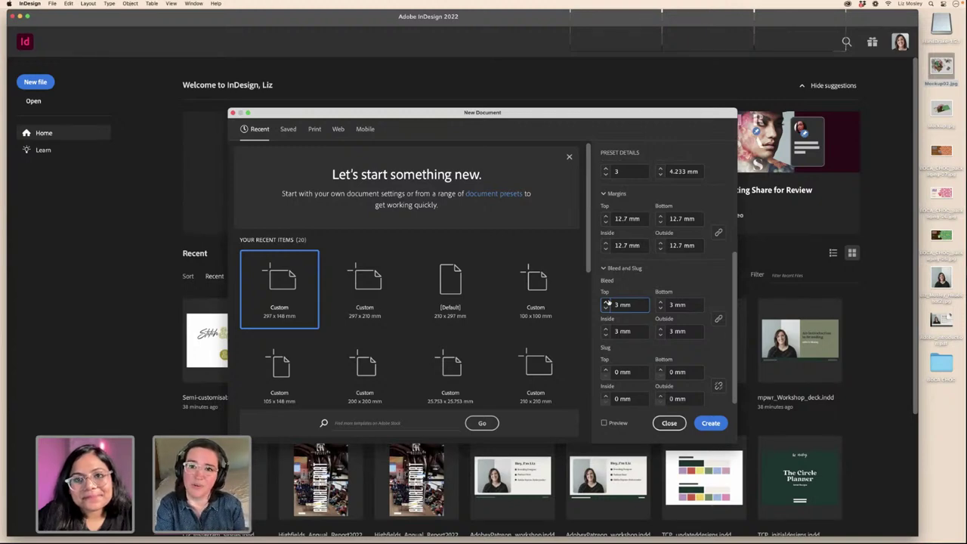
scroll(608, 303, "down", 1)
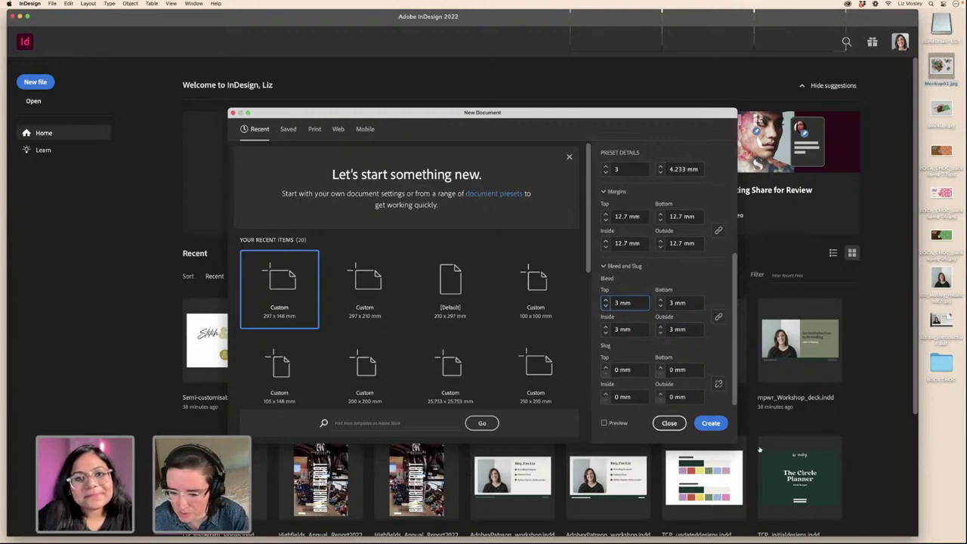
left_click(711, 424)
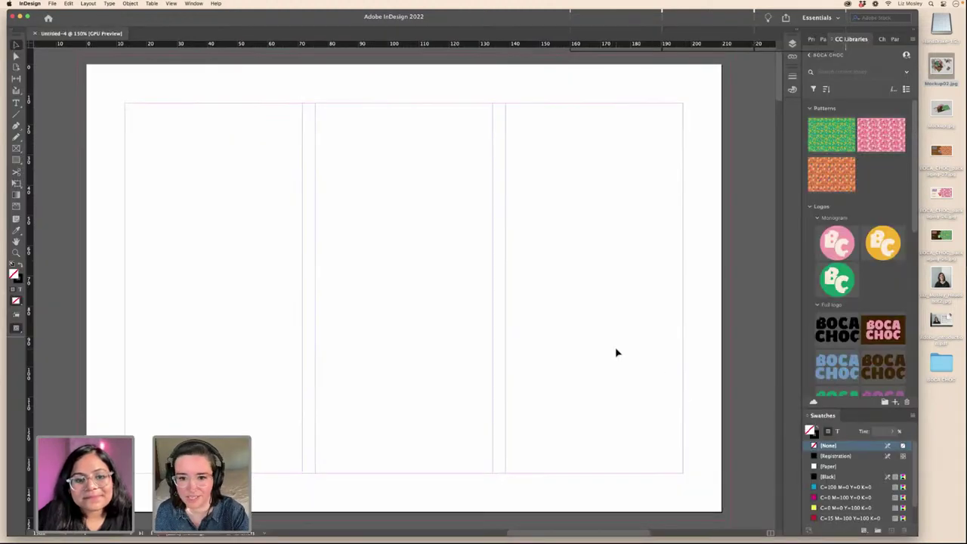
- Look over the new document's spreads and its page thumbnails
key("super+minus")
key("super+minus")
key("super+minus")
key("super+minus")
scroll(564, 336, "left", 2)
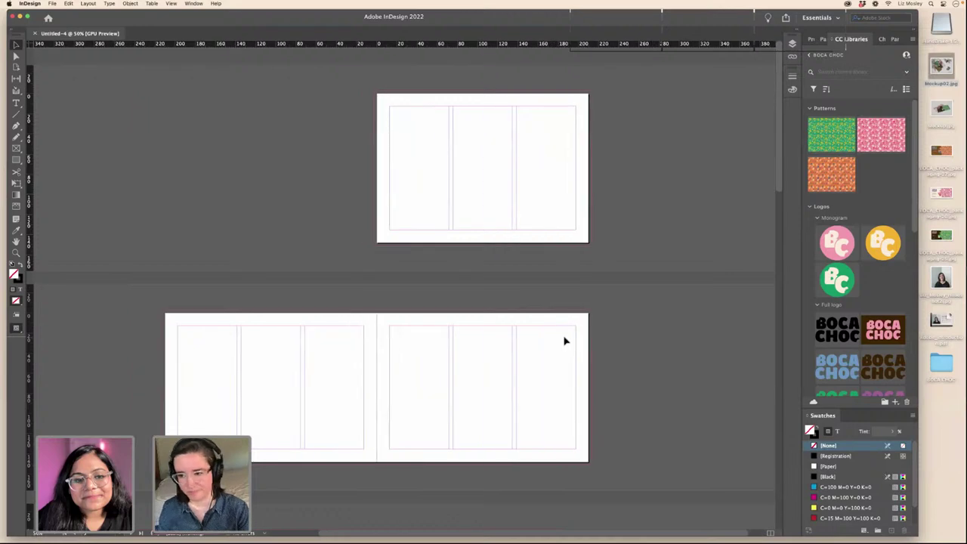
scroll(565, 341, "left", 1)
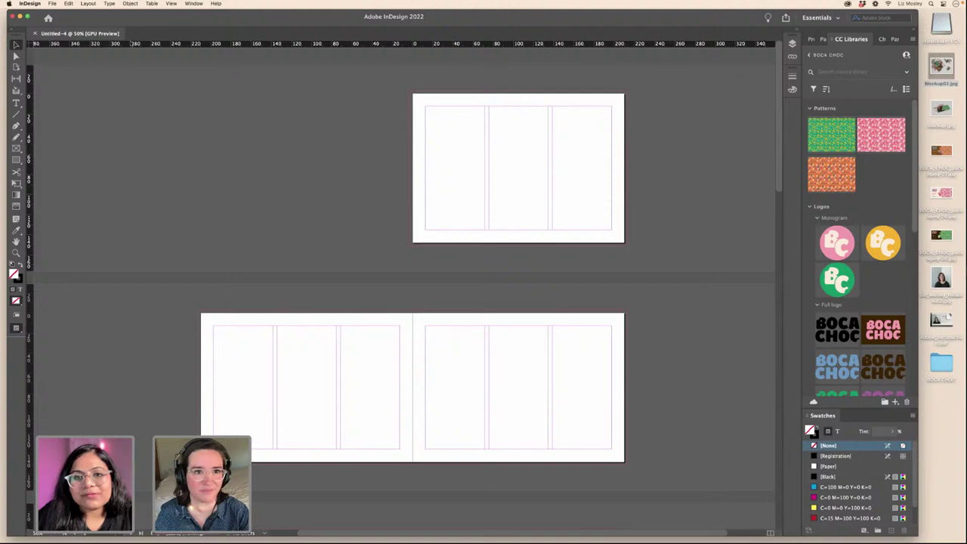
left_click(822, 38)
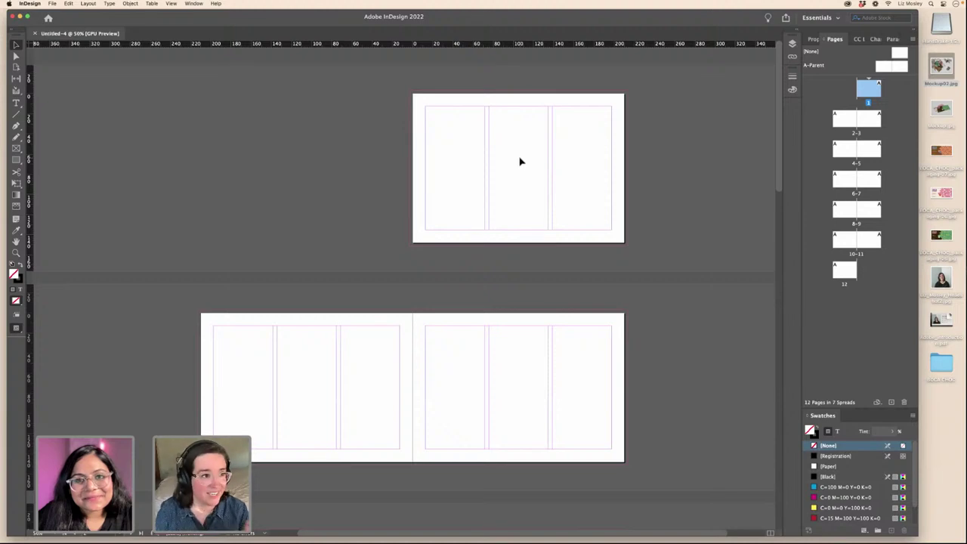
scroll(340, 80, "down", 1)
scroll(341, 80, "left", 1)
scroll(265, 85, "up", 1)
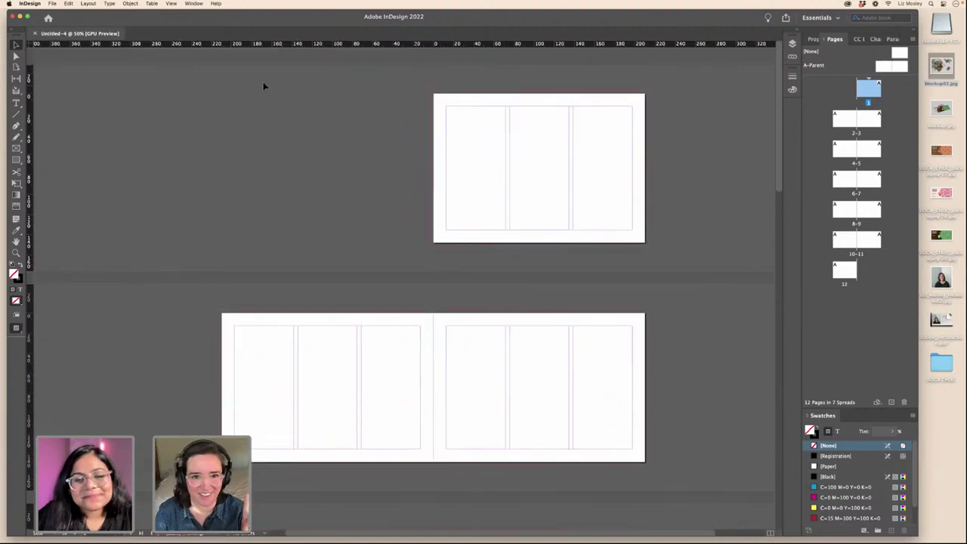
- Save the document to the Desktop as BC_product_catalogue
left_click(52, 4)
left_click(62, 69)
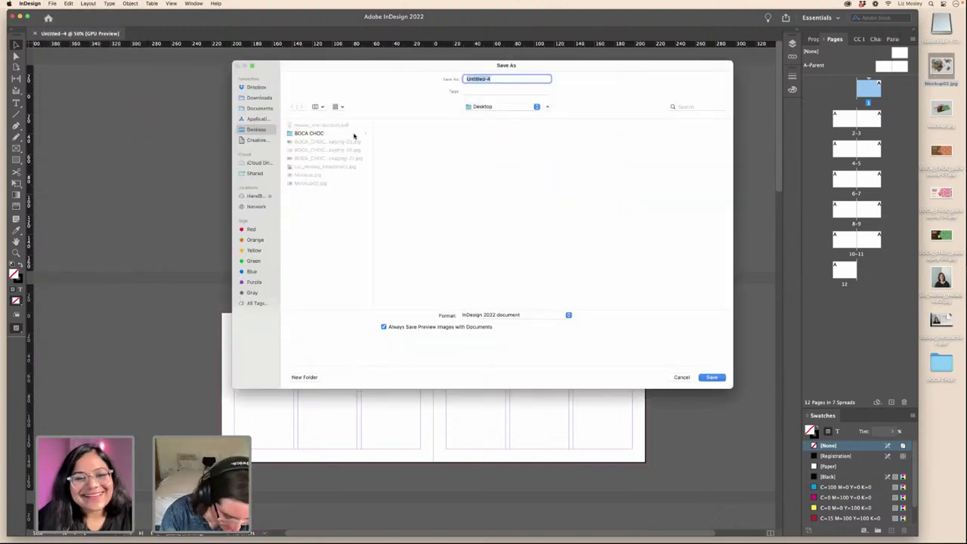
type("BC+produ")
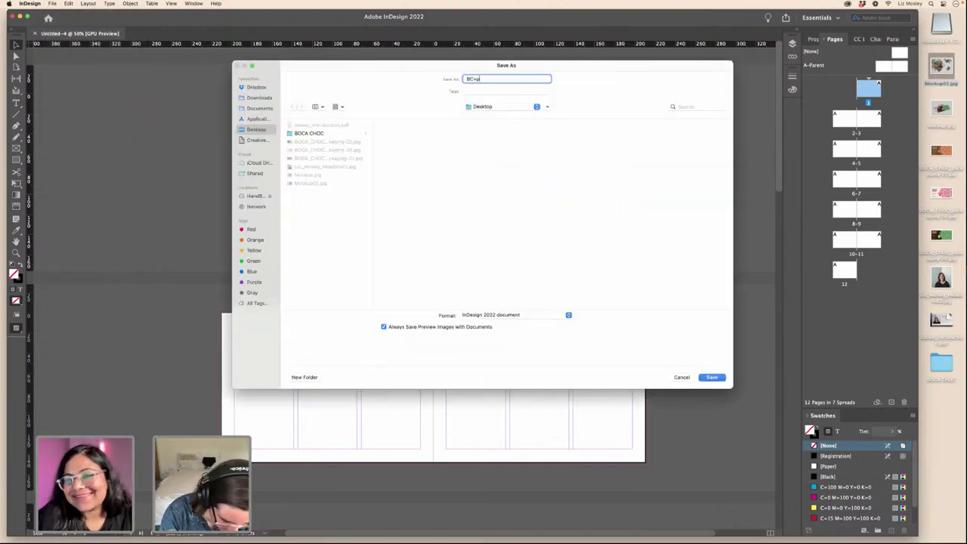
key("BackSpace")
key("BackSpace")
key("BackSpace")
key("BackSpace")
key("BackSpace")
key("BackSpace")
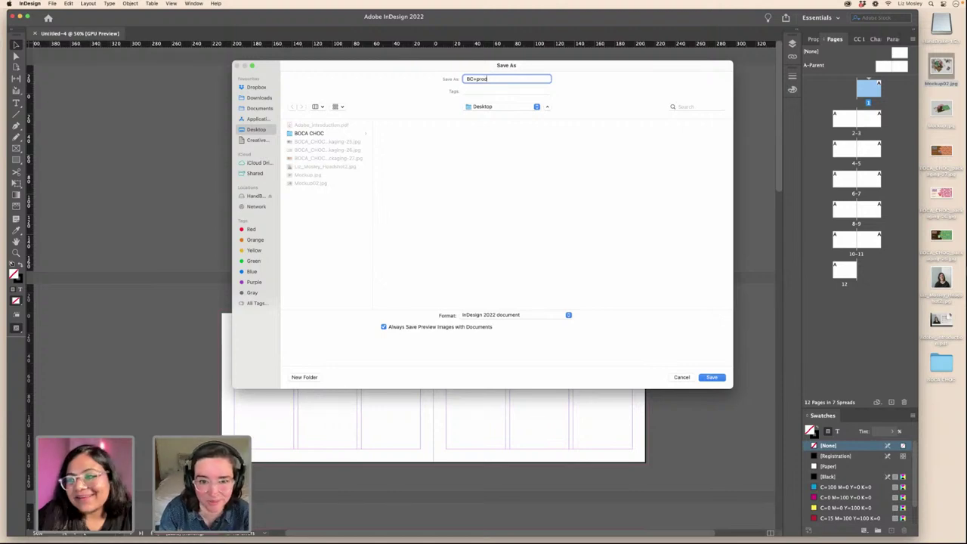
type("_product")
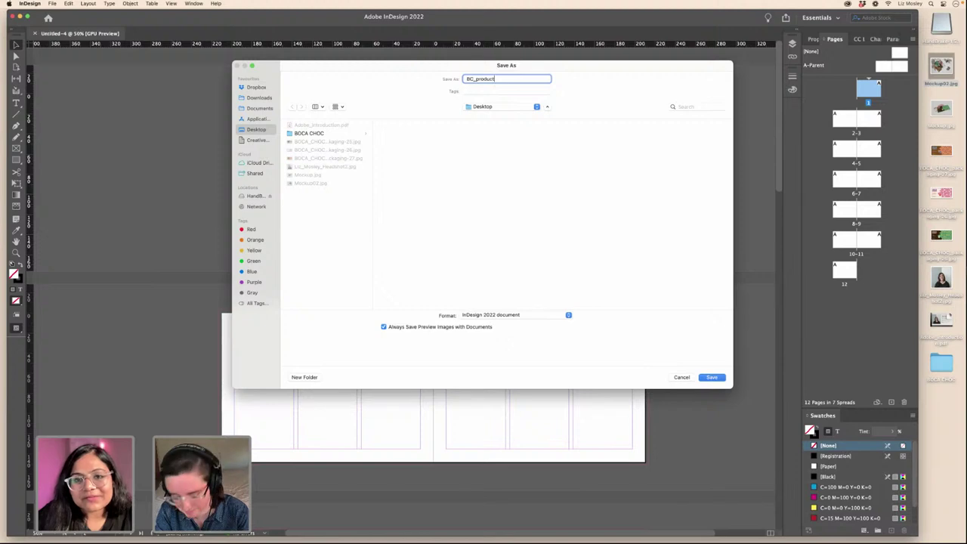
type("_catalogue")
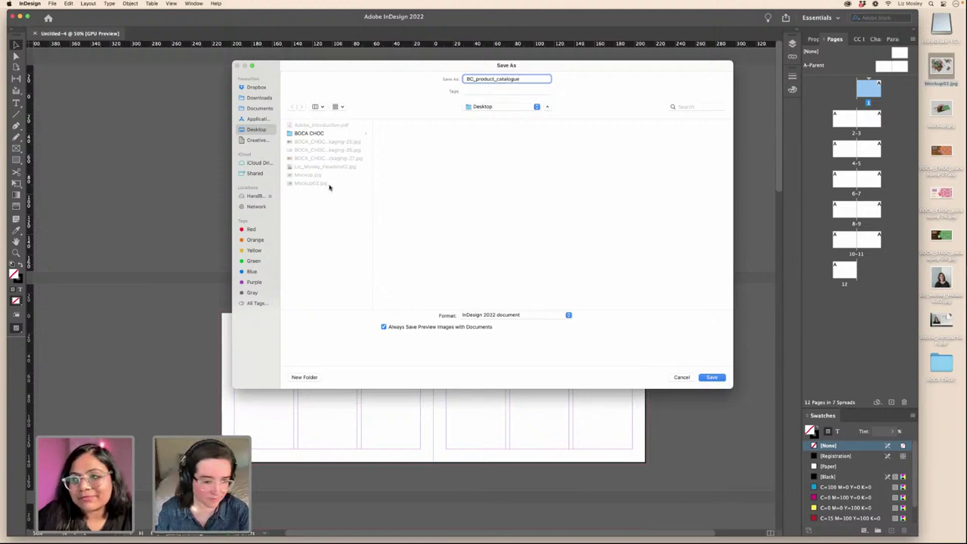
left_click(712, 378)
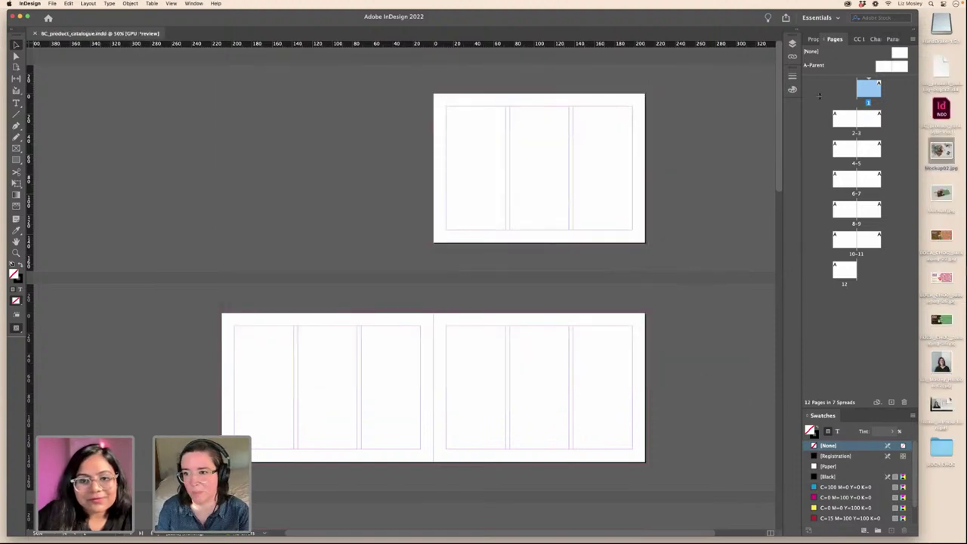
- On the A-Parent spread, draw a rectangle covering both pages out to the bleed, filled with the BOCA CHOC library's cream colour #FBEED9
mouse_move(854, 100)
left_mouse_down()
mouse_move(855, 114)
mouse_move(856, 98)
left_mouse_up()
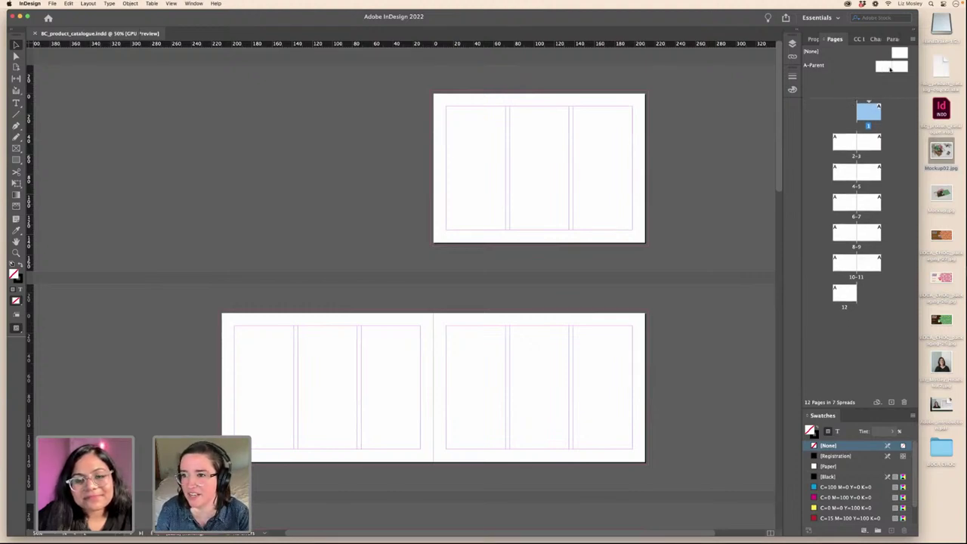
double_click(890, 67)
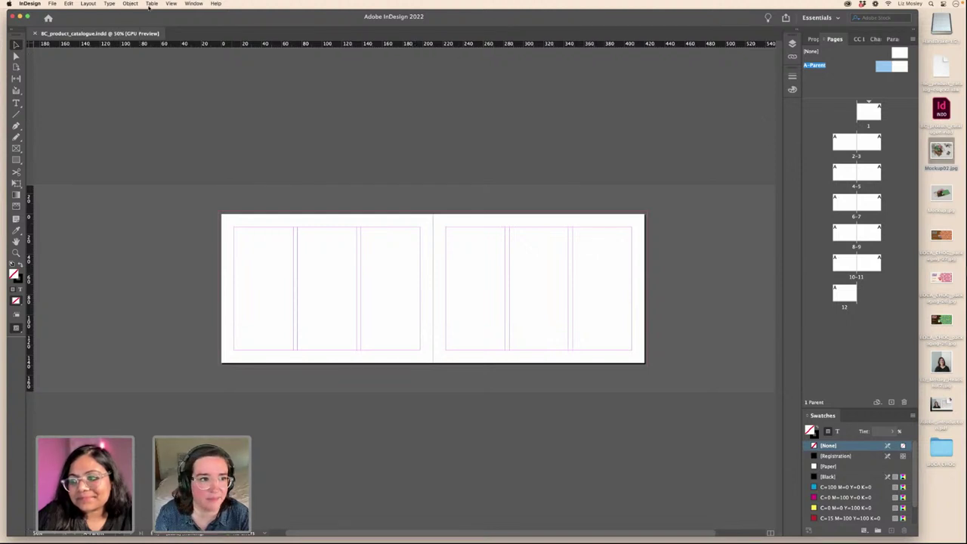
left_click(193, 3)
left_click(295, 52)
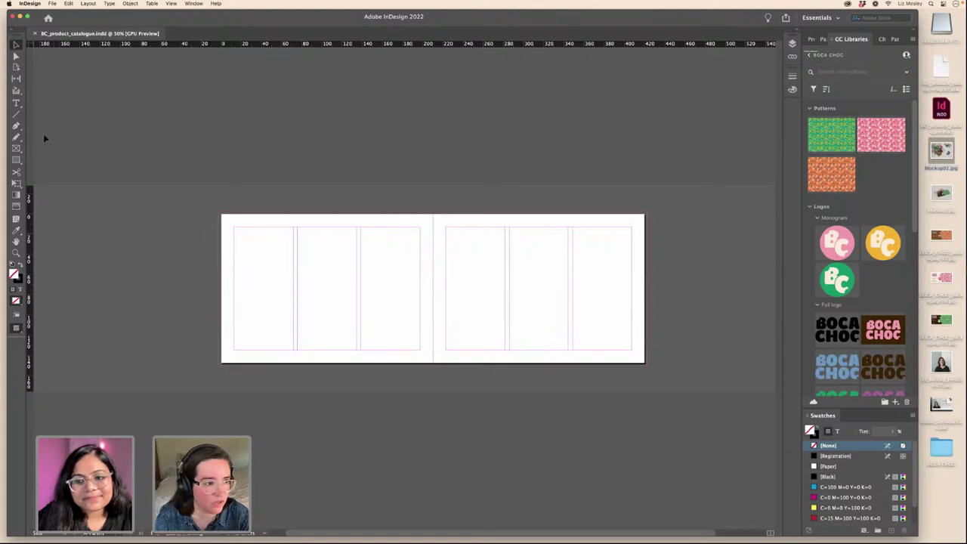
left_click(16, 159)
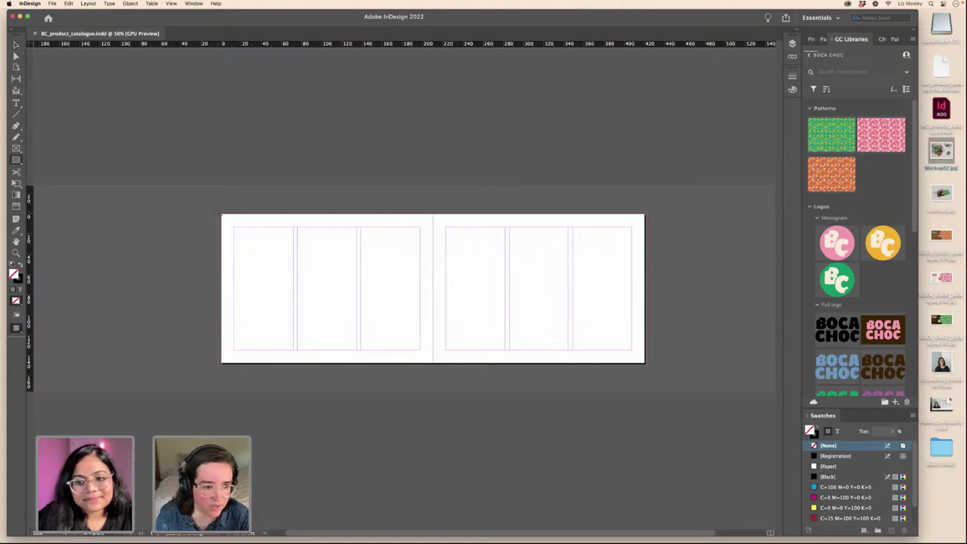
mouse_move(225, 220)
left_mouse_down()
mouse_move(434, 317)
mouse_move(648, 366)
left_mouse_up()
scroll(868, 207, "down", 10)
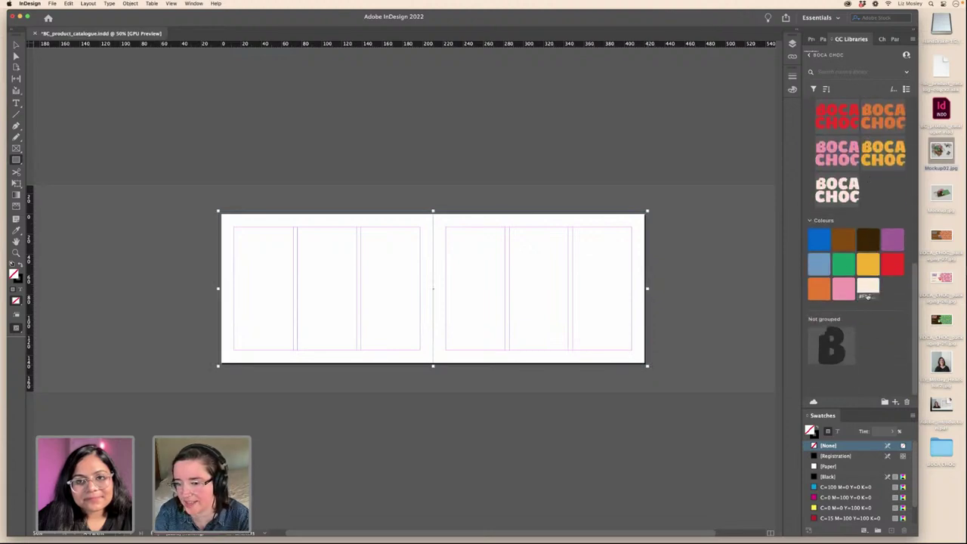
left_click(868, 289)
key("v")
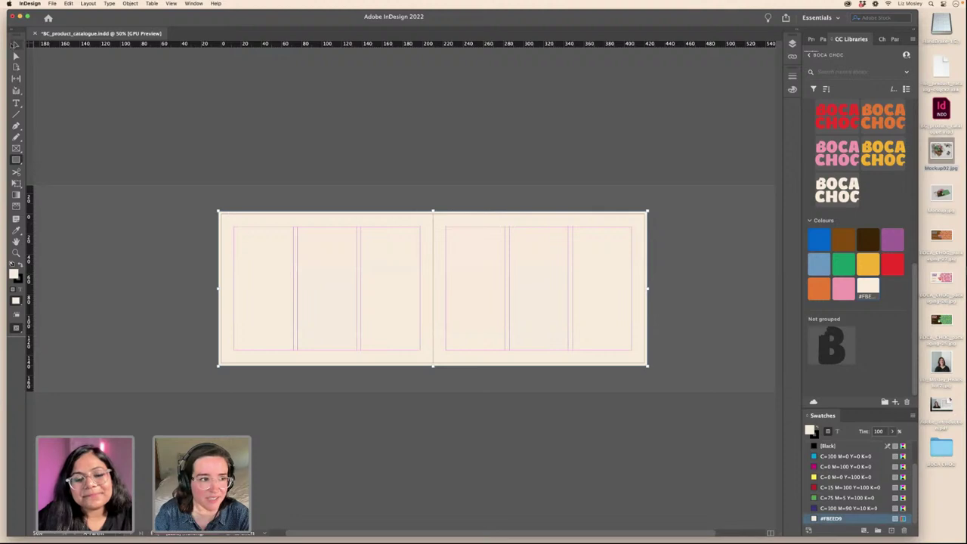
left_click(106, 239)
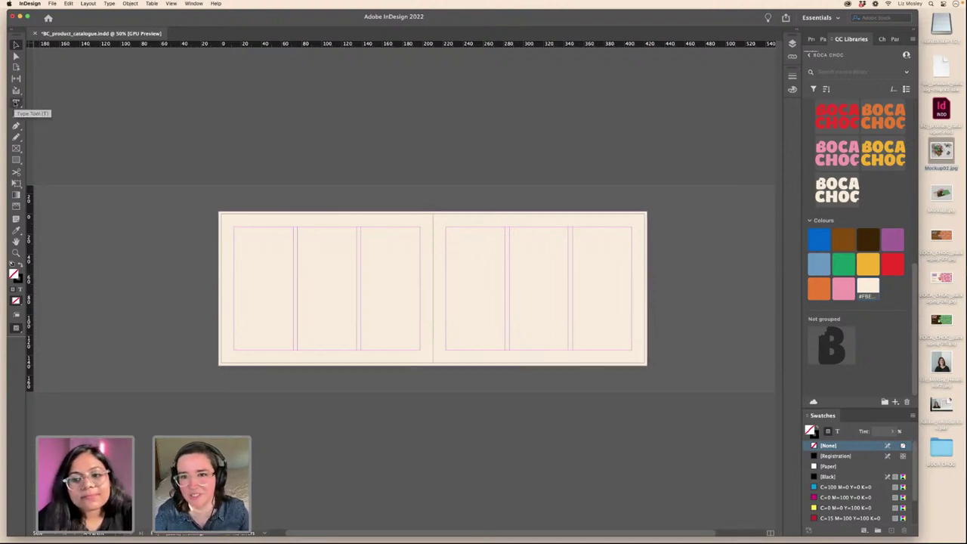
- Insert a page number marker in a small text frame low in the right page's last column, set in Iskra Bold
left_click(17, 103)
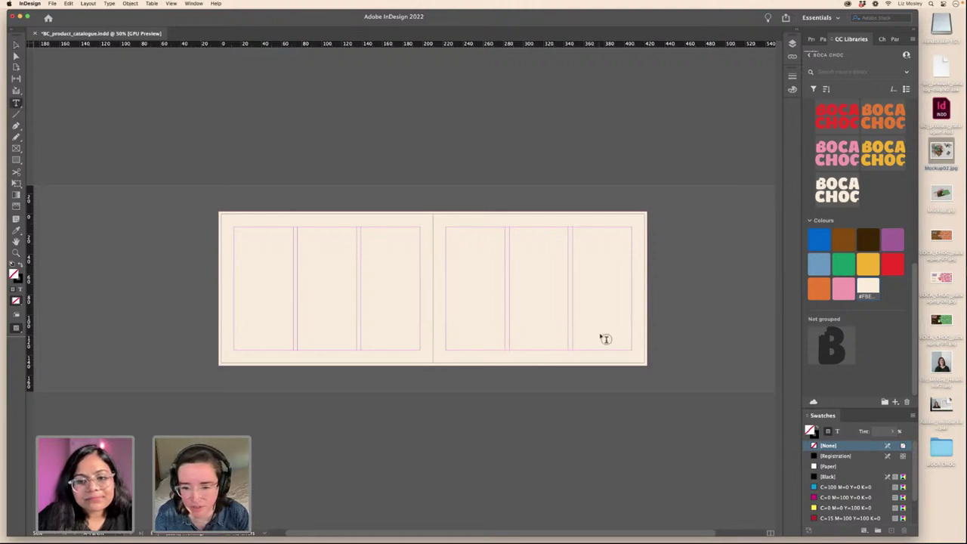
left_click_drag(602, 336, 636, 360)
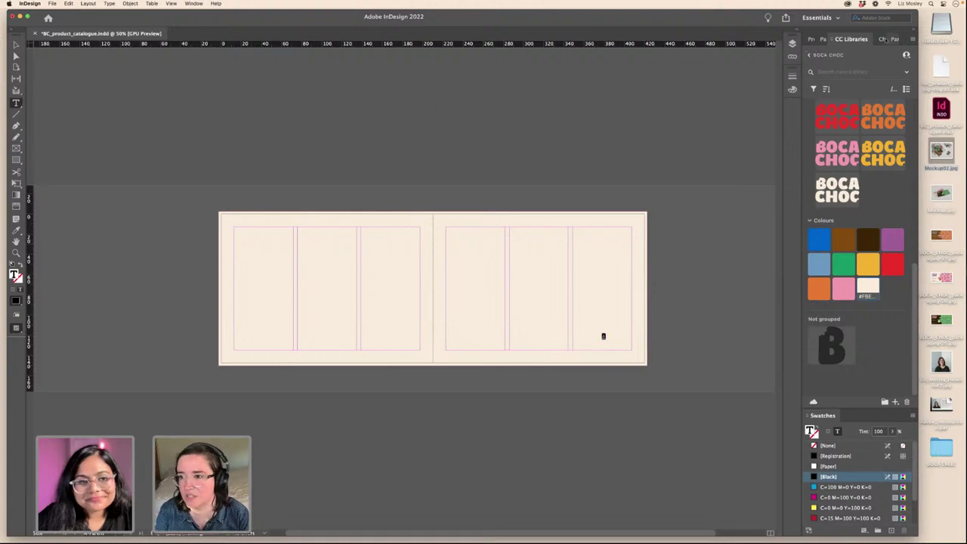
key("super+t")
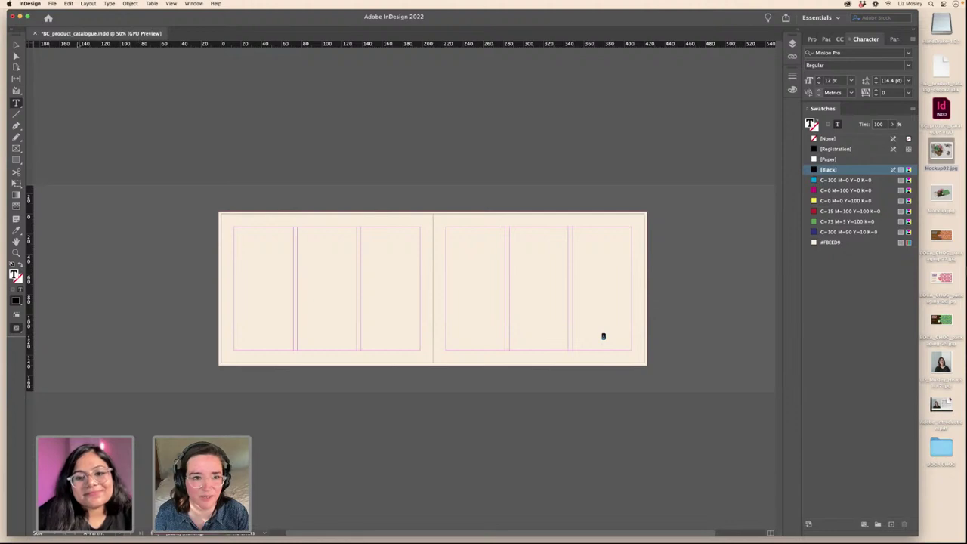
left_click(854, 53)
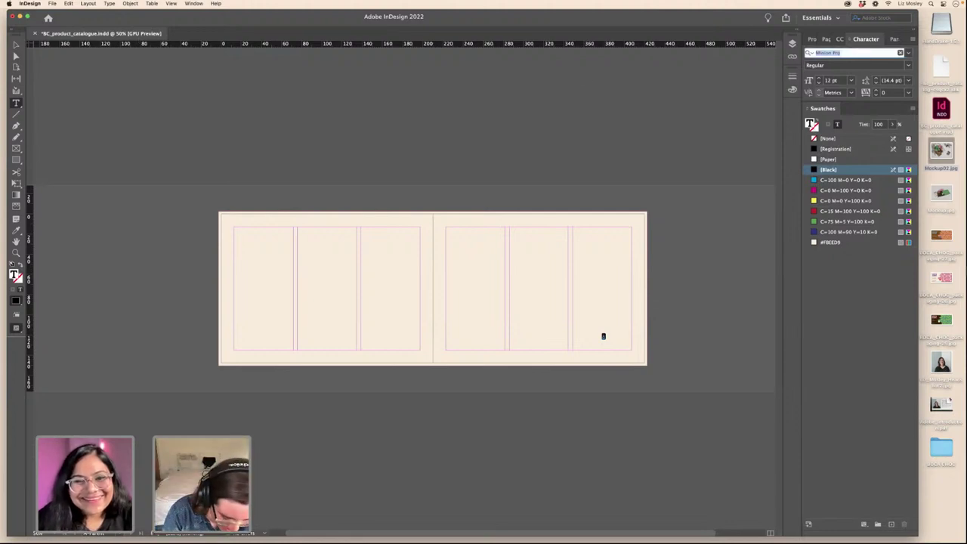
type("iskra")
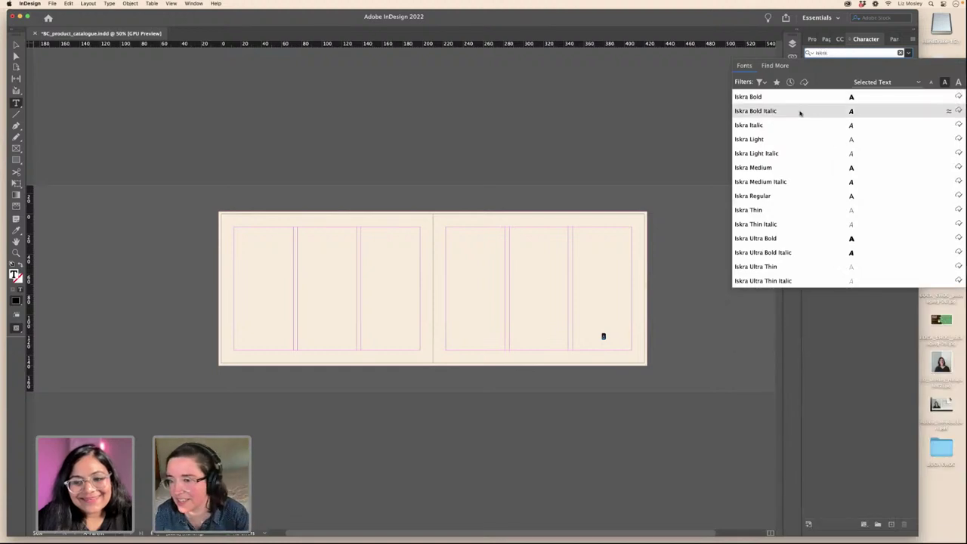
left_click(774, 99)
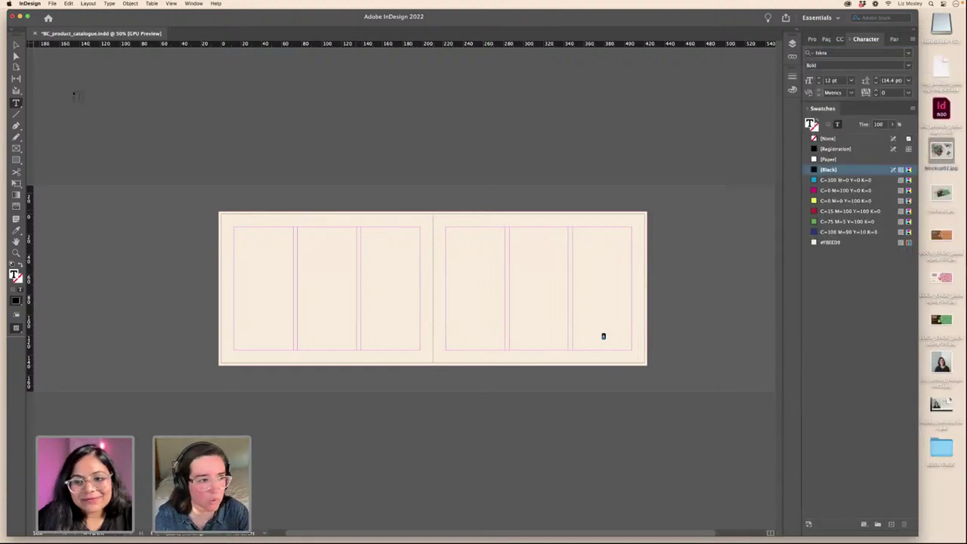
- Move the page number frame to the lower-right corner of the right page's margins
left_click_drag(603, 335, 634, 351)
key("Escape")
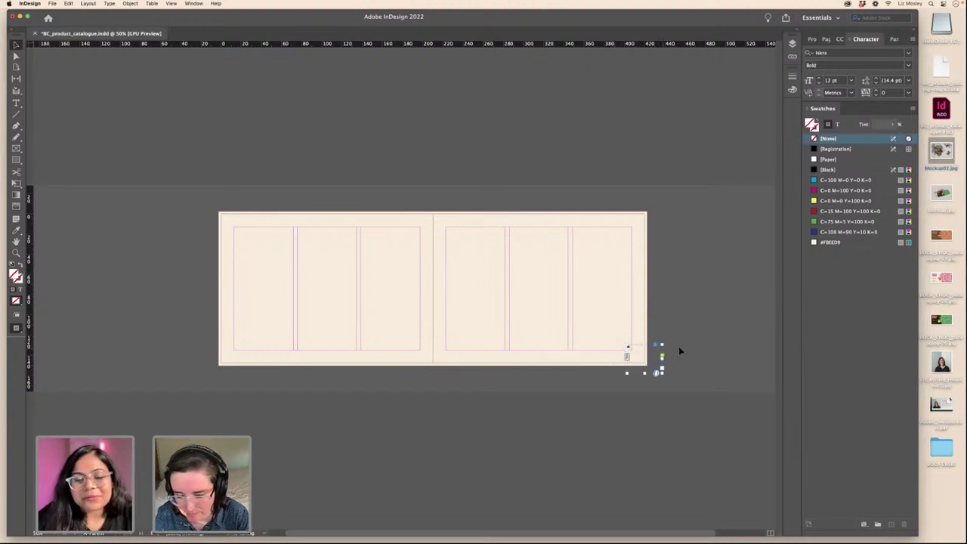
left_click(681, 350)
- Switch to Illustrator, copy the small black shape beside the coloured logos in BOCA_CHOC.ai, and return to InDesign
mouse_move(492, 540)
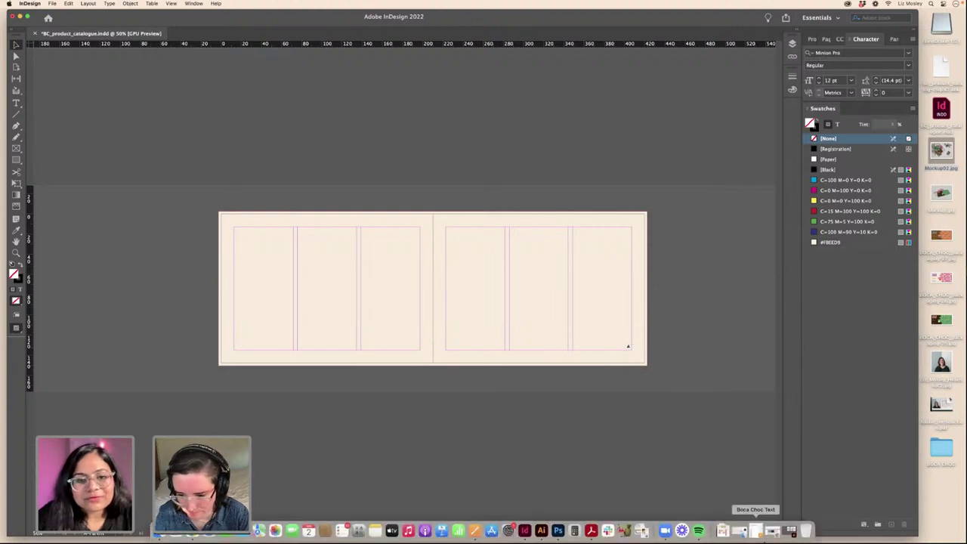
left_click(789, 534)
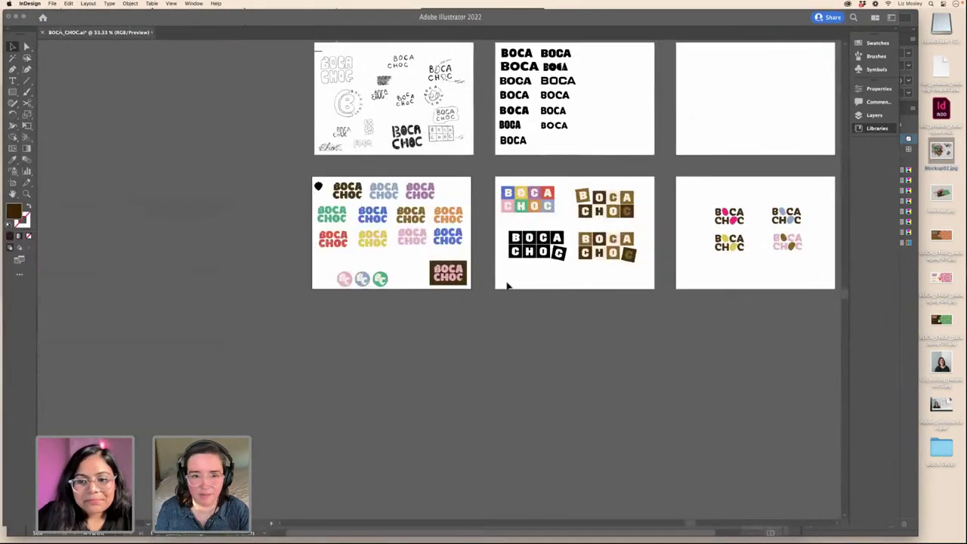
scroll(507, 286, "up", 2)
left_click_drag(320, 241, 352, 240)
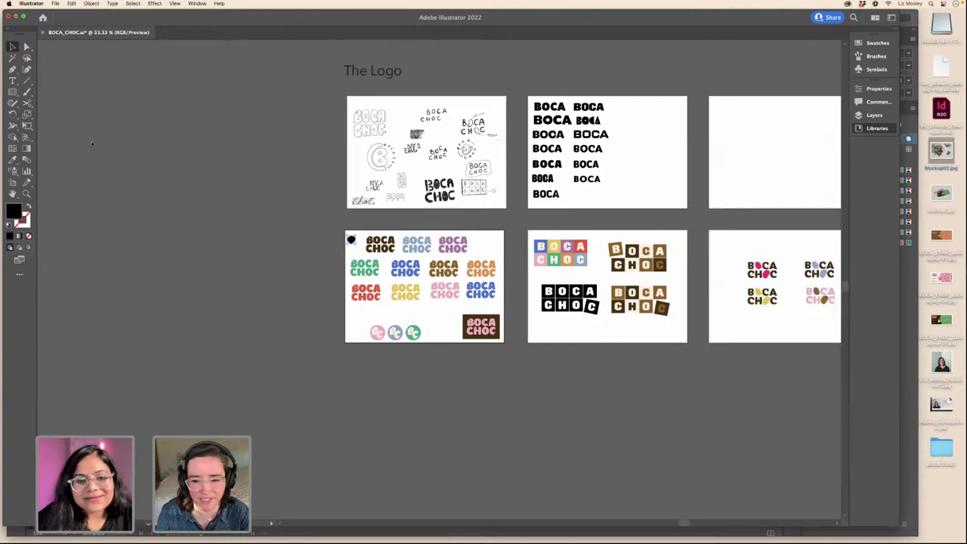
key("super+m")
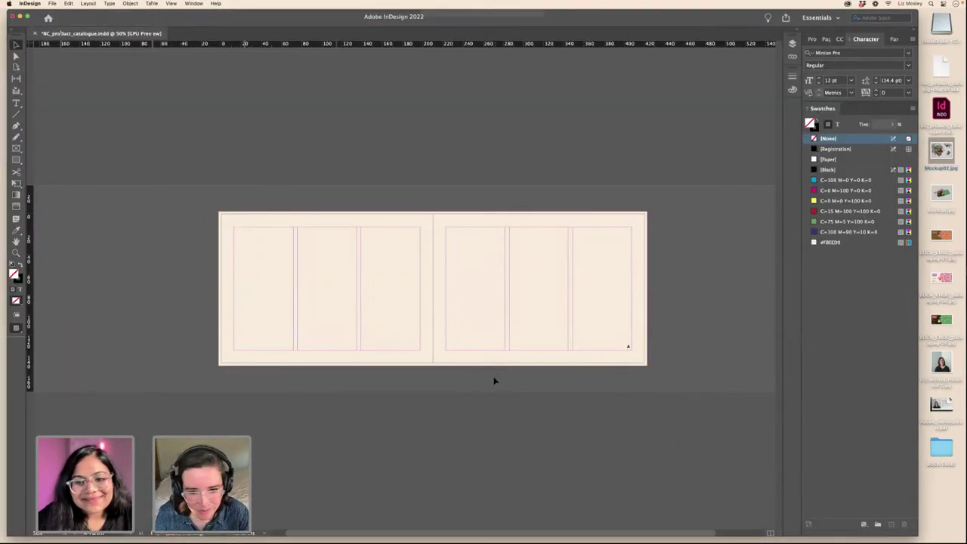
- Paste the black shape twice onto the parent spread, placing one copy over each lower outer corner
key("super+v")
left_click_drag(412, 296, 230, 360)
key("super+v")
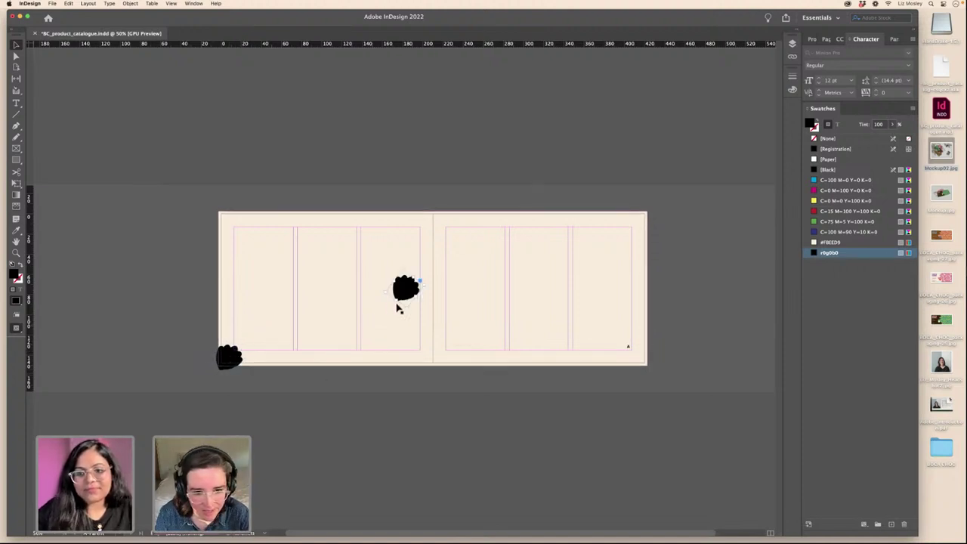
left_click_drag(398, 309, 650, 368)
- Nudge the right page's black shape left and slightly up to fine-tune its position over the corner
key("Left")
key("Left")
key("Left")
key("Left")
key("Left")
key("Left")
key("Left")
key("Left")
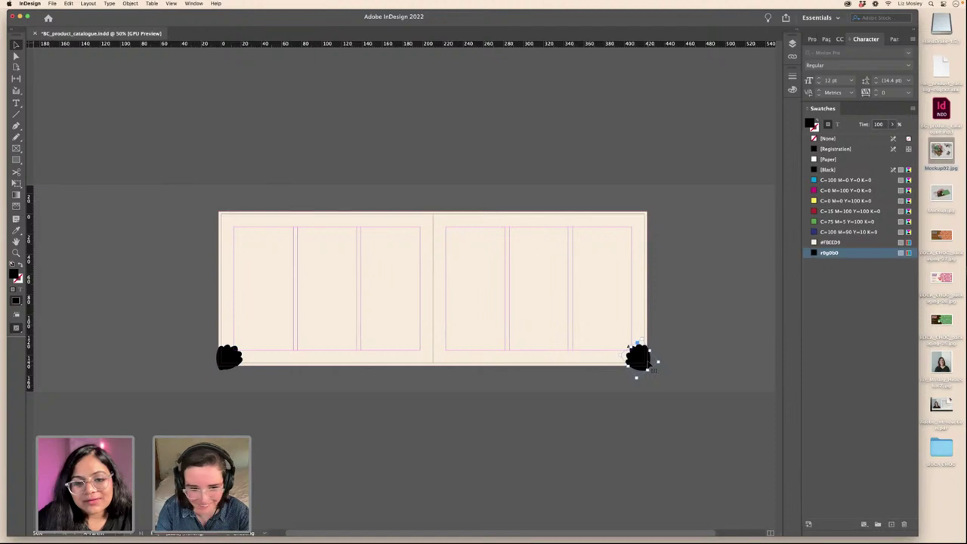
key("Left")
key("Left")
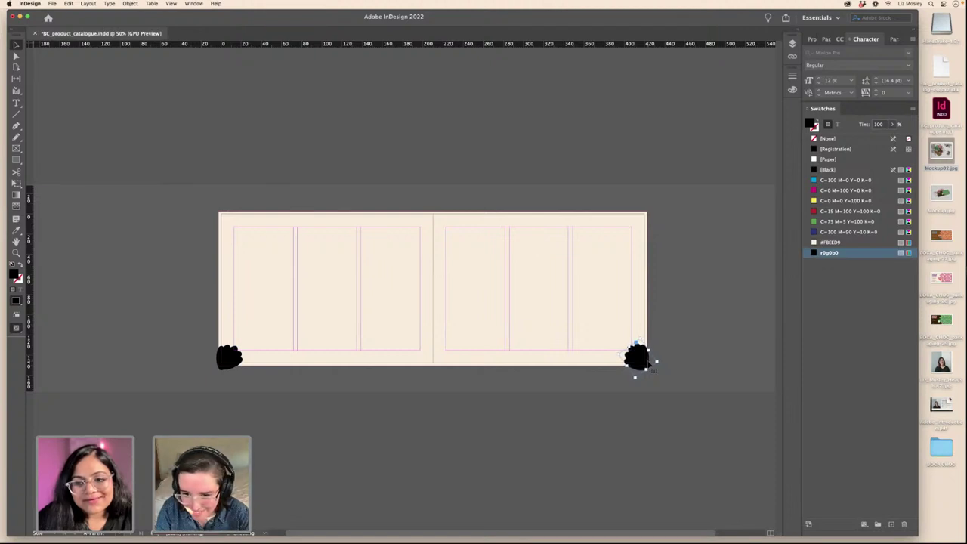
key("Right")
key("Right")
key("Up")
key("Up")
key("Left")
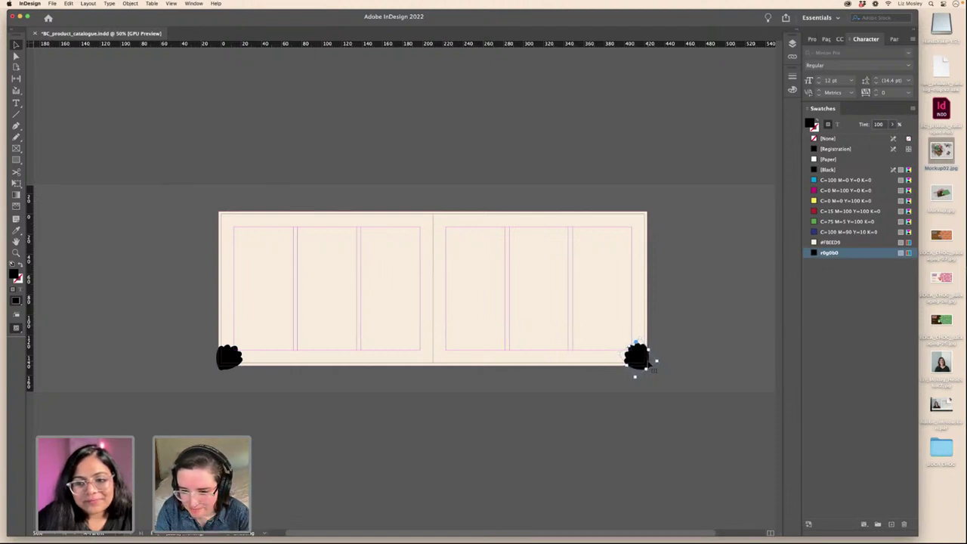
left_click(683, 327)
- Using the BOCA CHOC library colours, fill the right corner shape with pink #F19CAE and the left one with blue #6D97C4
left_click(639, 361)
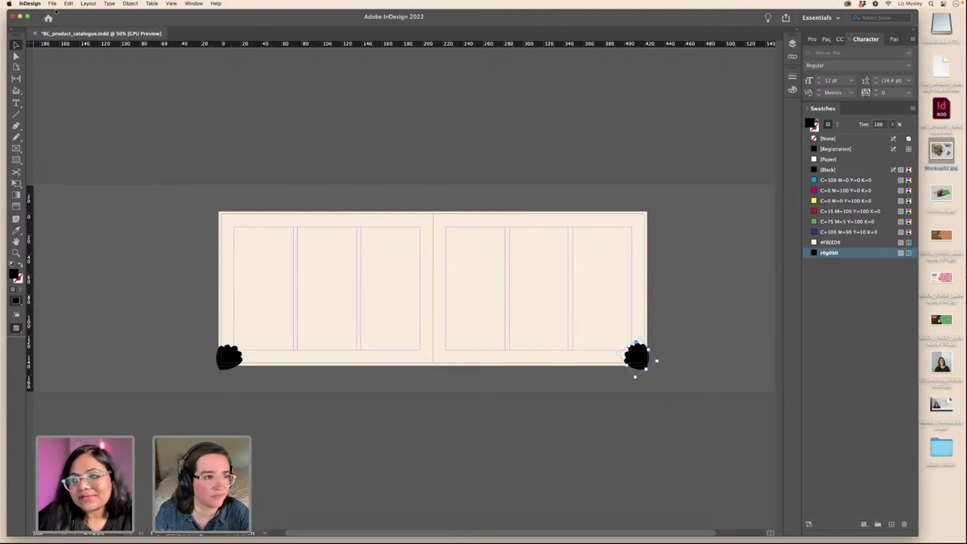
left_click(193, 3)
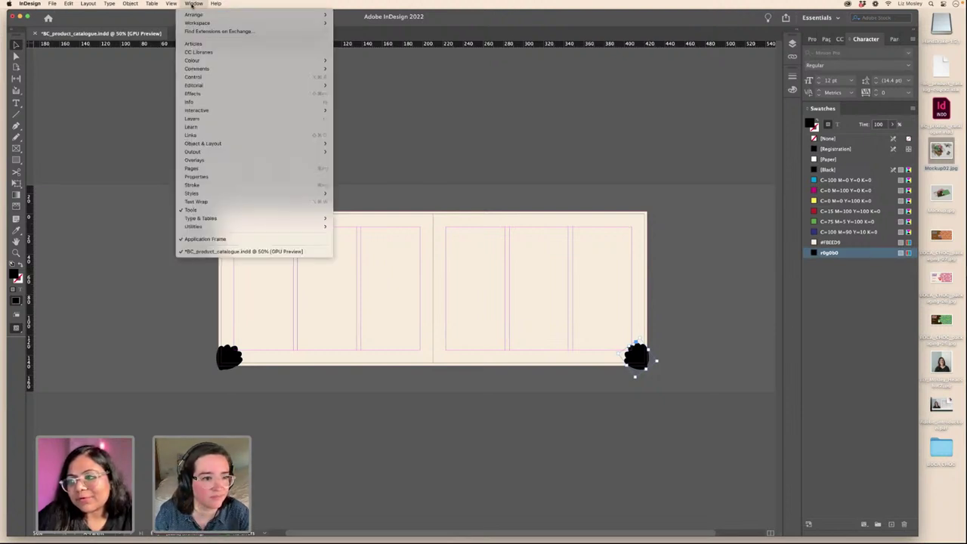
left_click(227, 53)
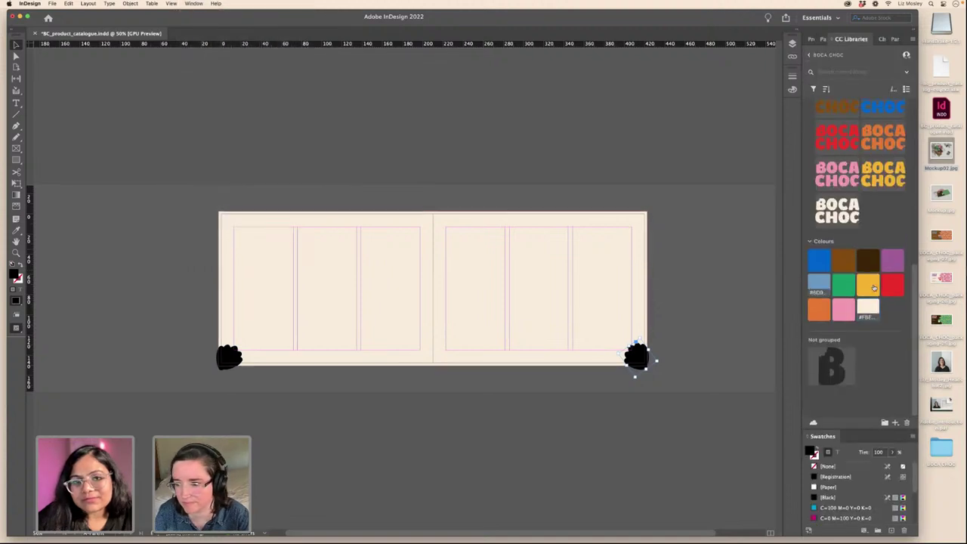
left_click(844, 306)
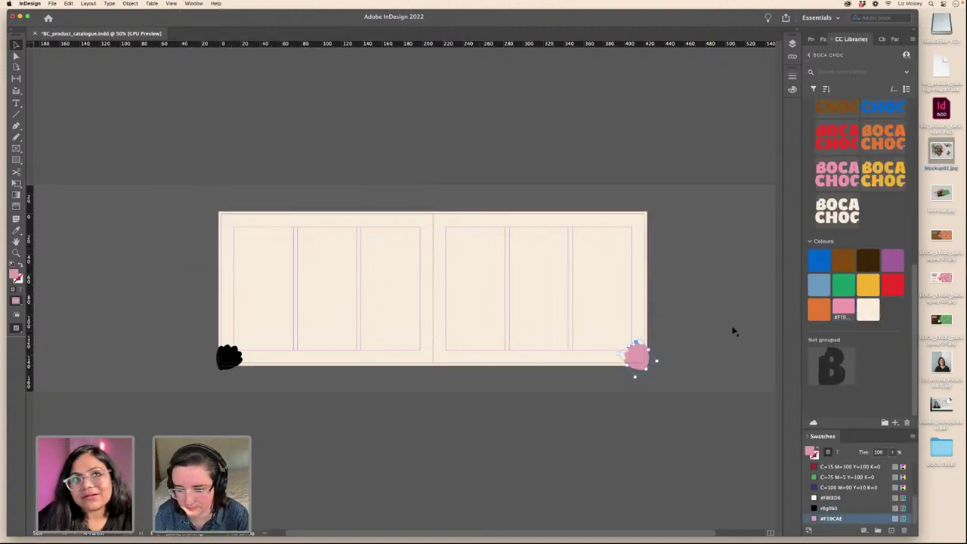
left_click(229, 357)
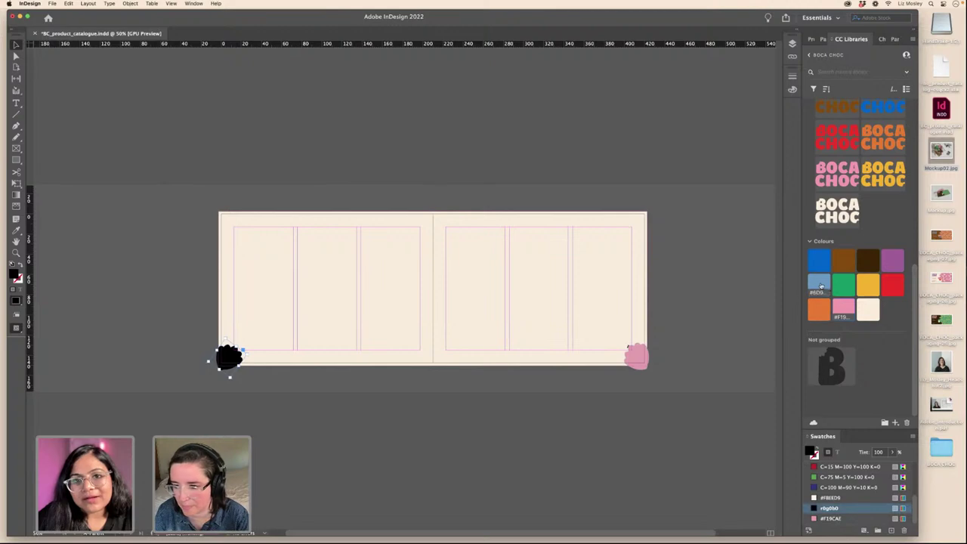
left_click(821, 285)
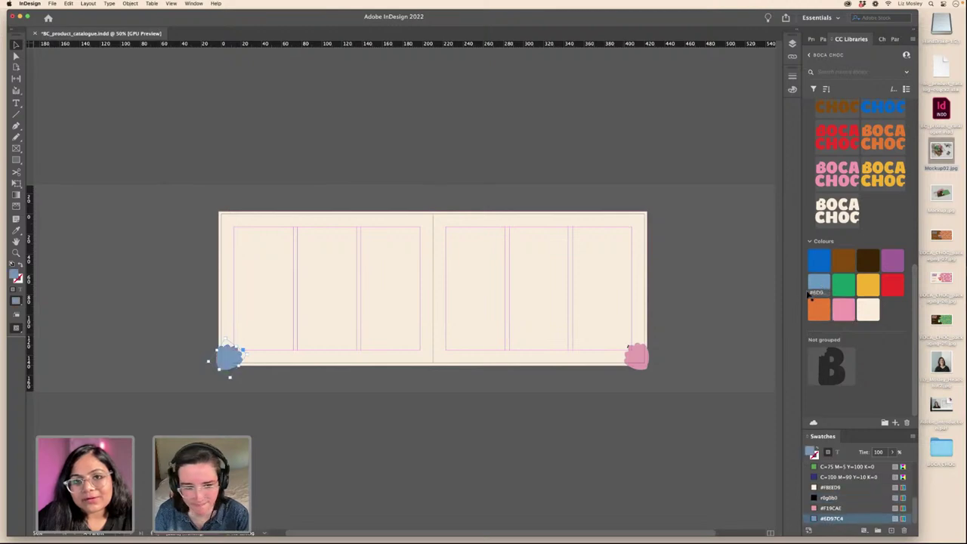
- Position the right page's number frame over the pink corner shape so the number sits near its middle
left_click(657, 358)
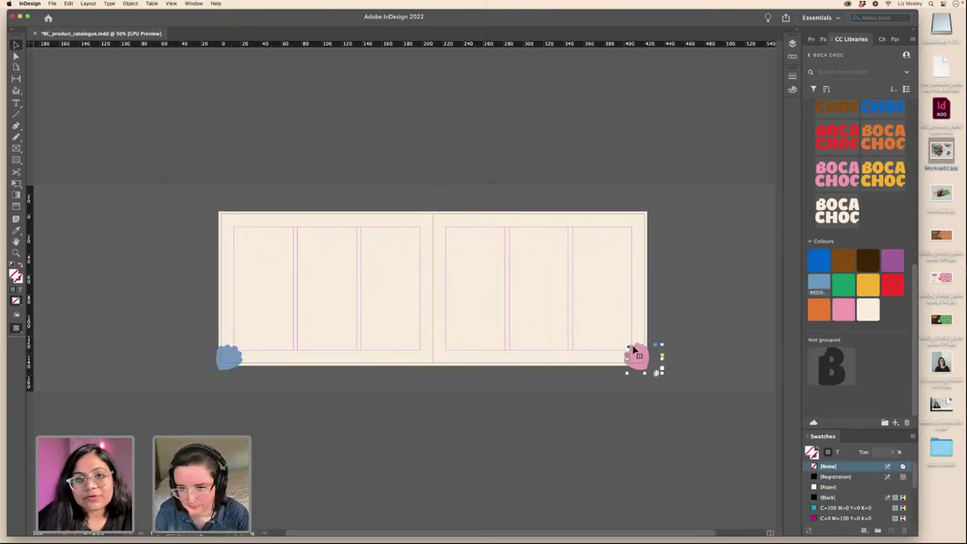
left_click_drag(635, 352, 640, 358)
key("t")
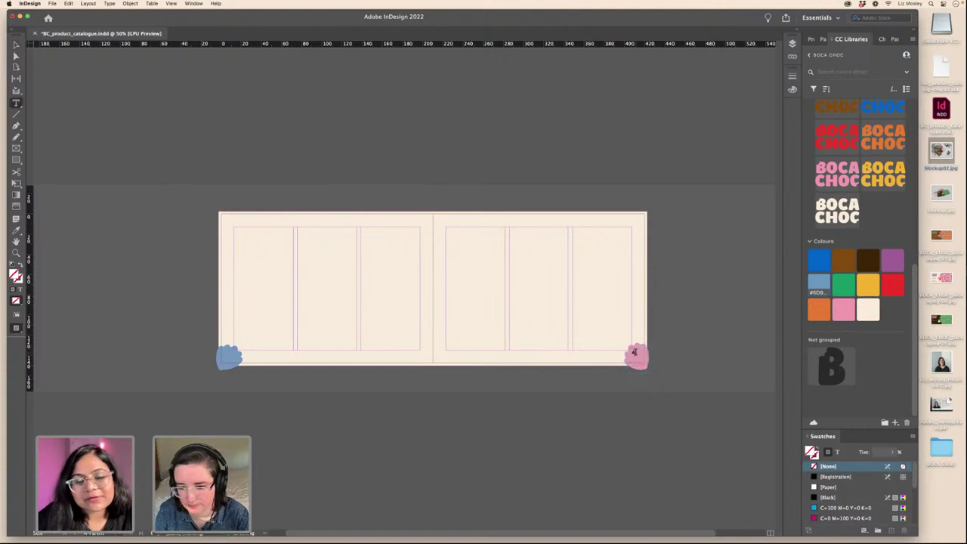
left_click(882, 38)
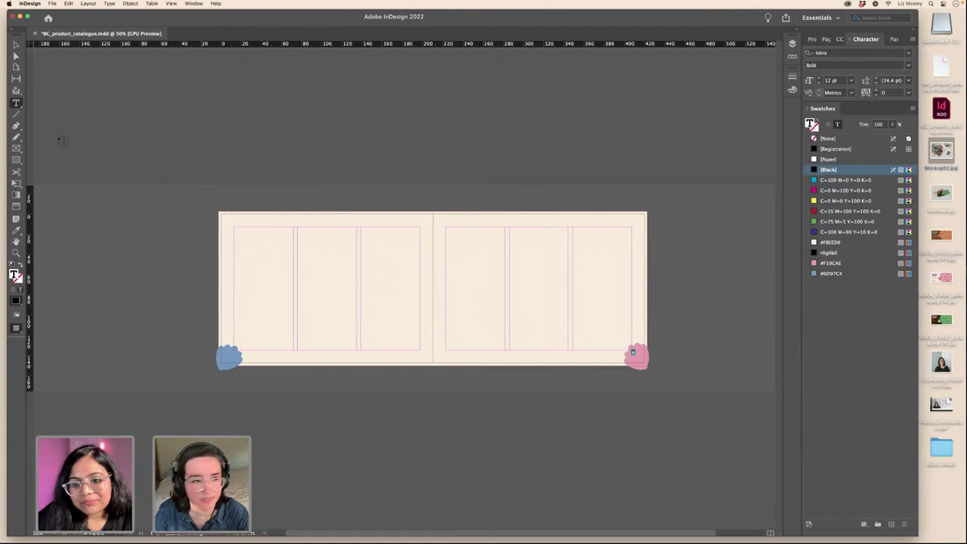
left_click(15, 44)
mouse_move(632, 352)
left_mouse_down()
mouse_move(665, 368)
mouse_move(646, 362)
left_mouse_up()
left_click(637, 359)
left_click(678, 366)
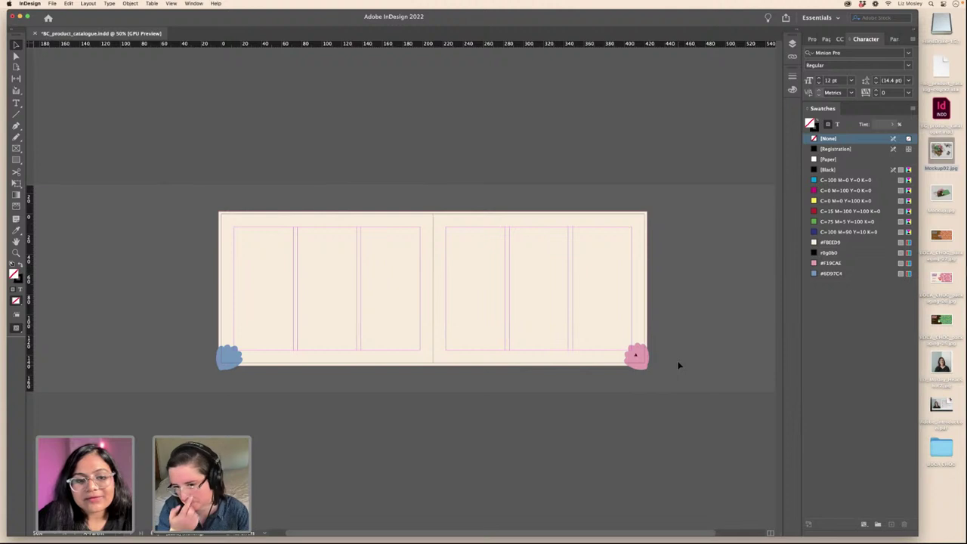
- Colour the right page's number text dark brown #3D2400 from the BOCA CHOC library
left_click(638, 357)
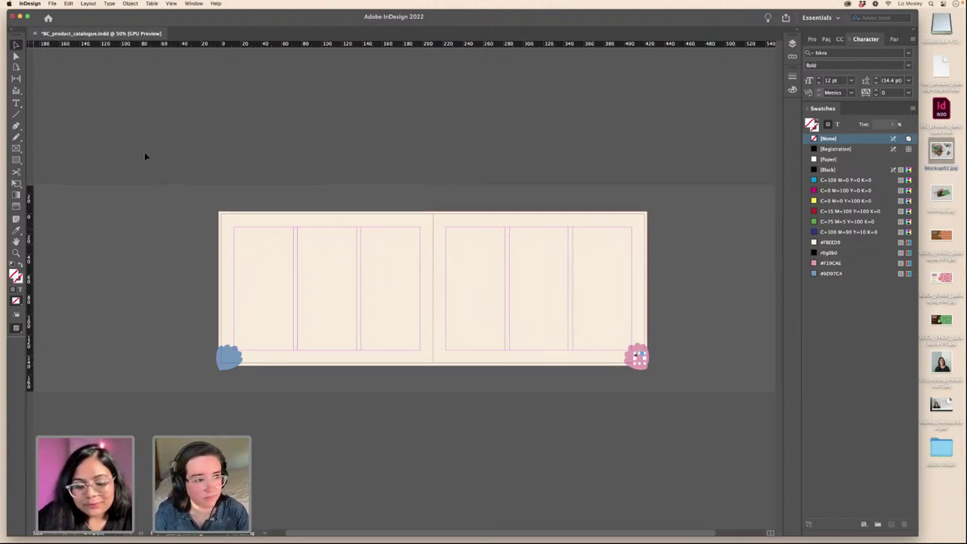
left_click(16, 103)
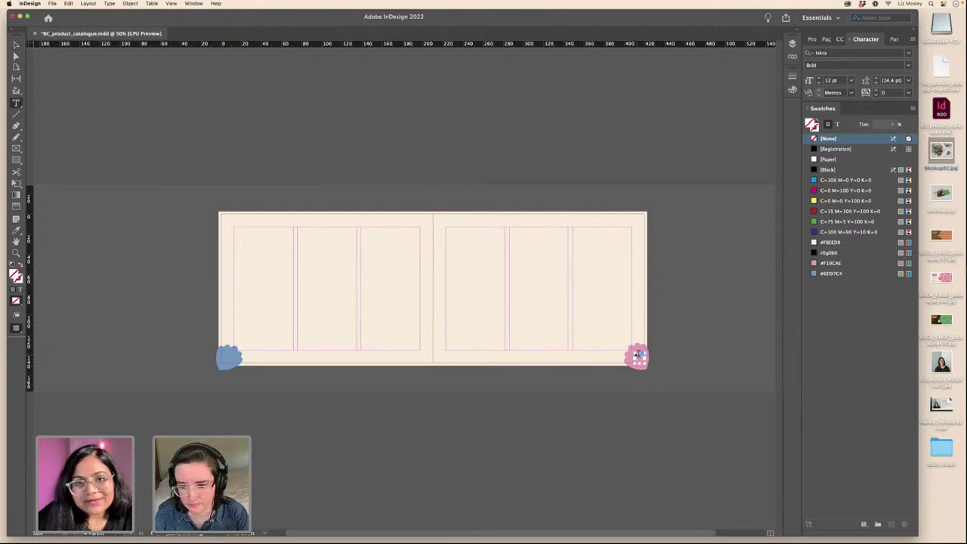
left_click(637, 355)
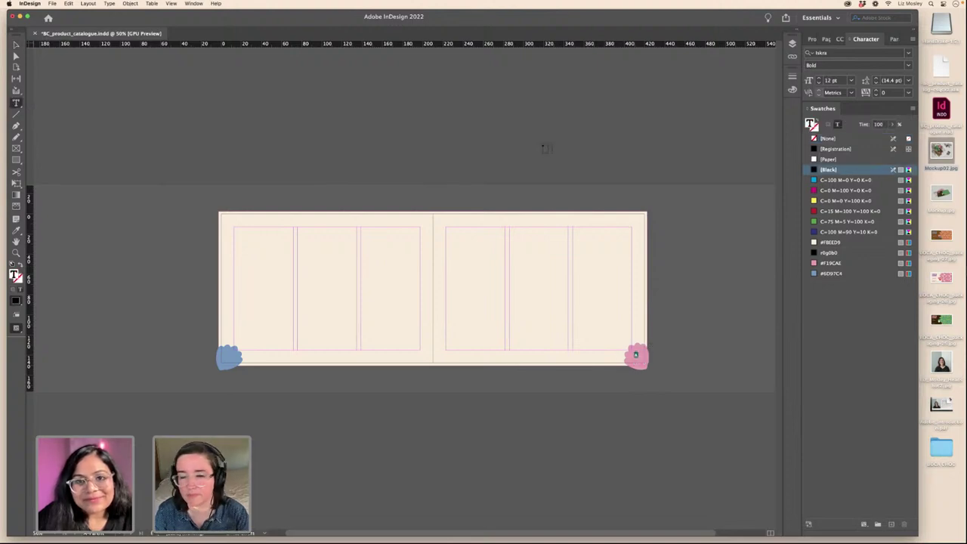
left_click(194, 4)
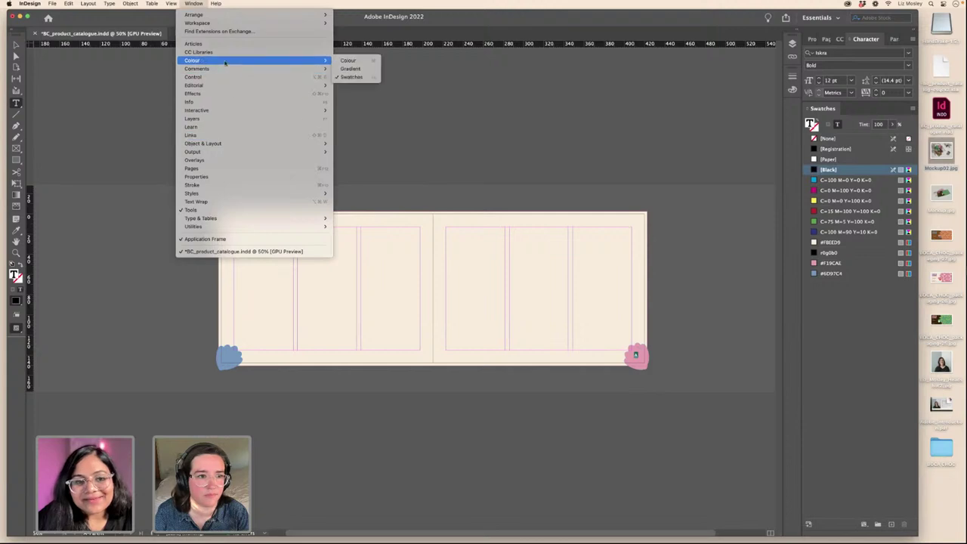
key("Return")
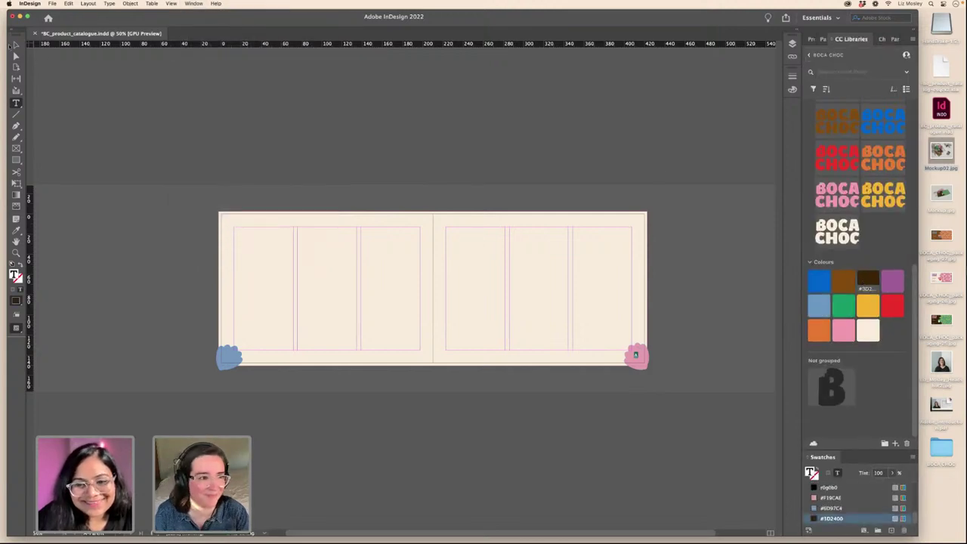
key("Escape")
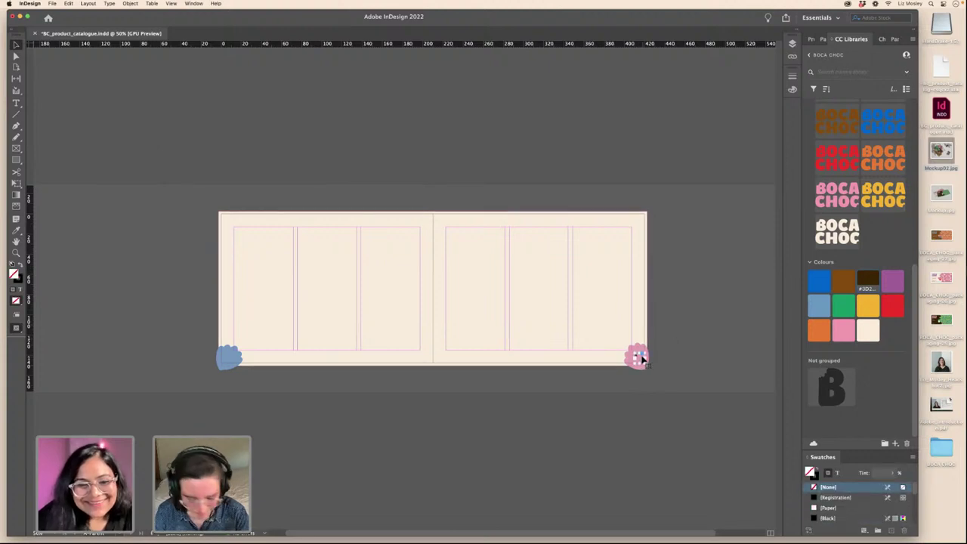
- Copy the page number frame onto the blue shape on the left page and right-align its text
key("super+c")
key("super+v")
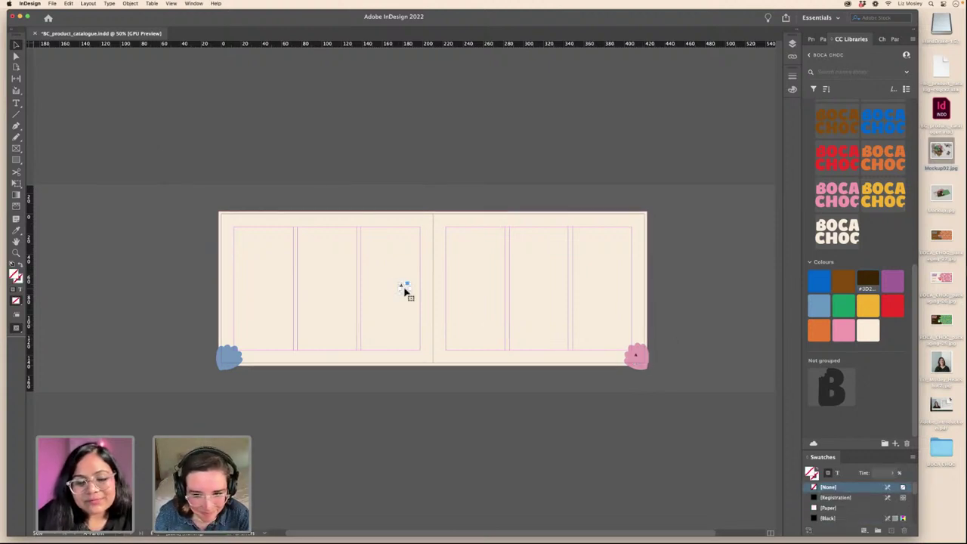
left_click_drag(403, 289, 228, 358)
double_click(228, 358)
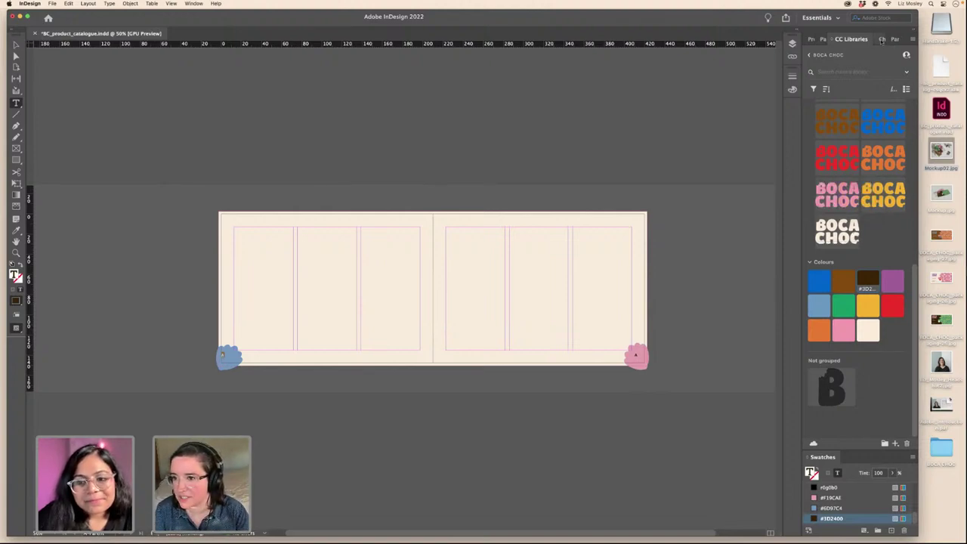
left_click(881, 39)
left_click(894, 39)
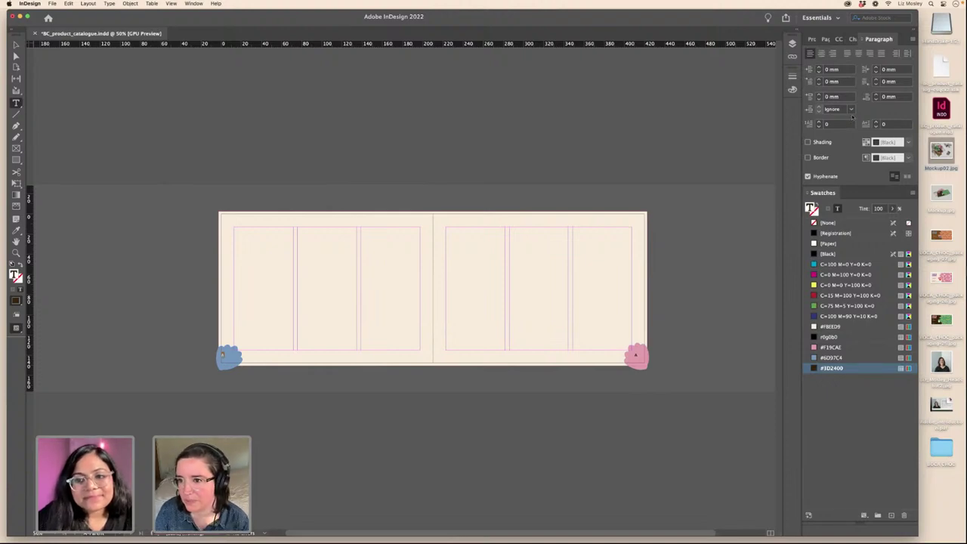
left_click(833, 54)
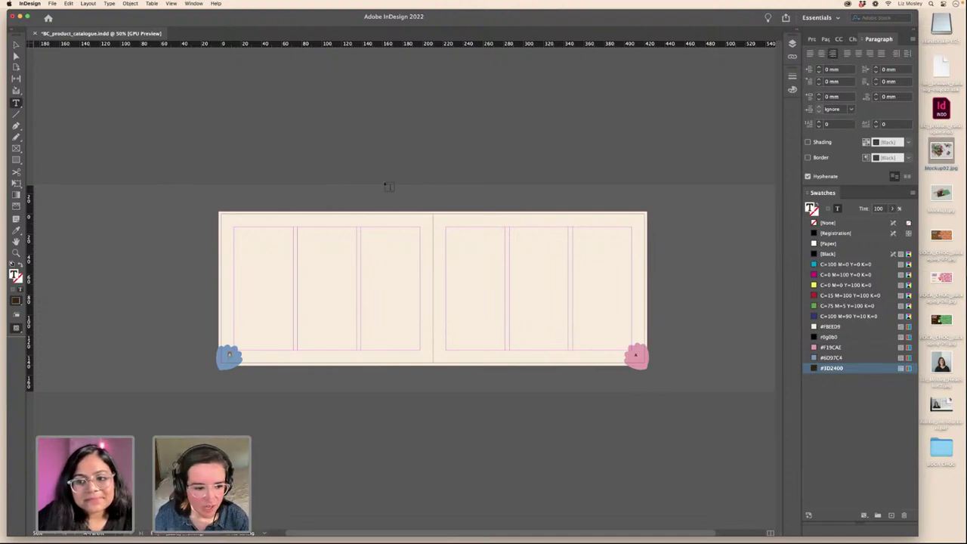
key("Escape")
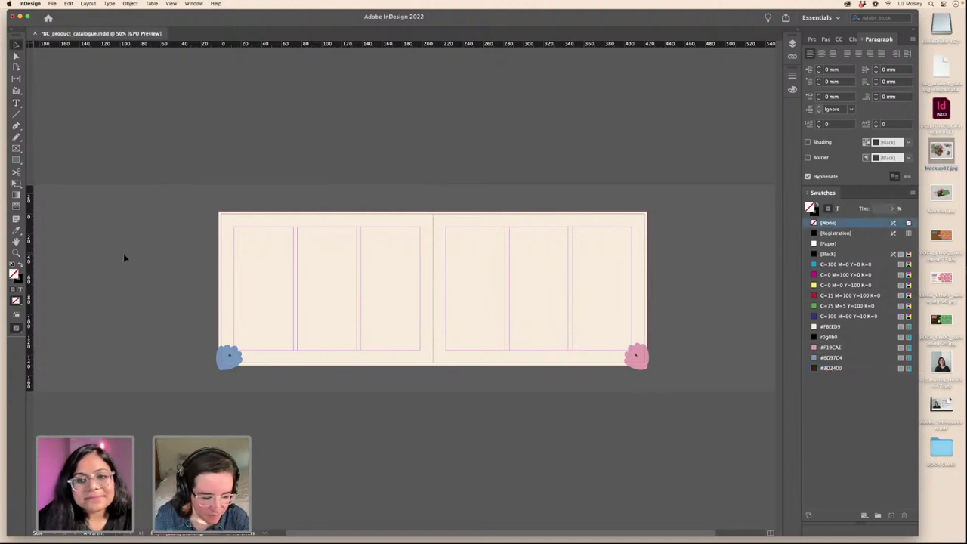
left_click(231, 357)
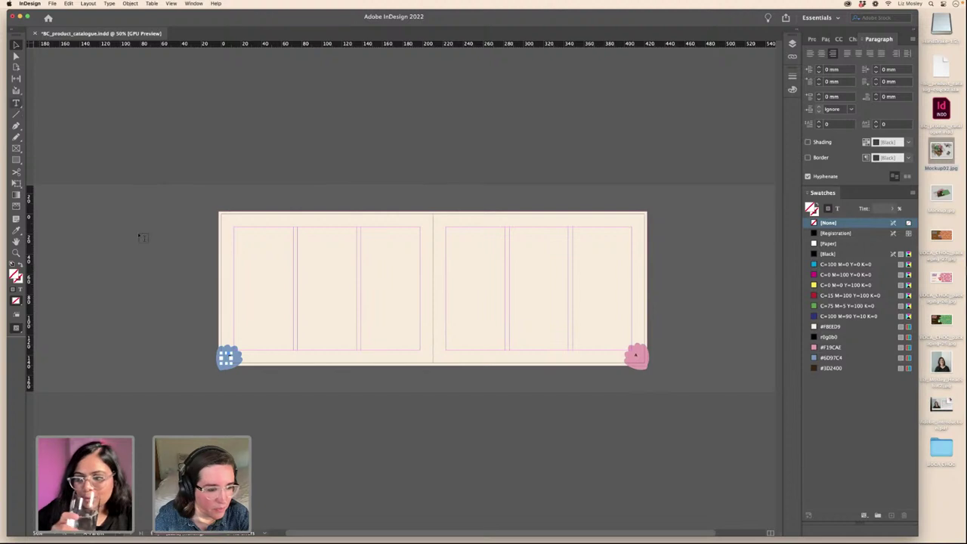
key("t")
left_click(237, 361)
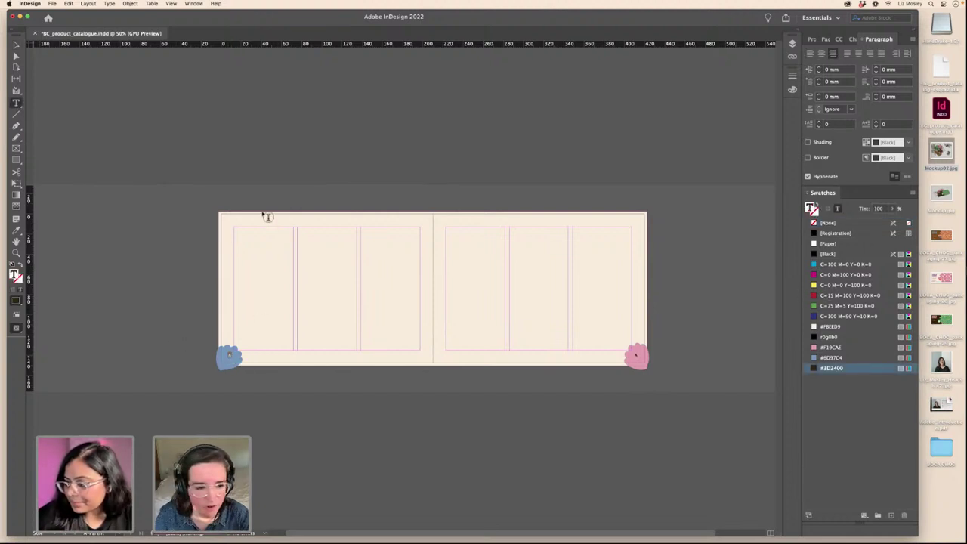
key("Escape")
left_click(99, 245)
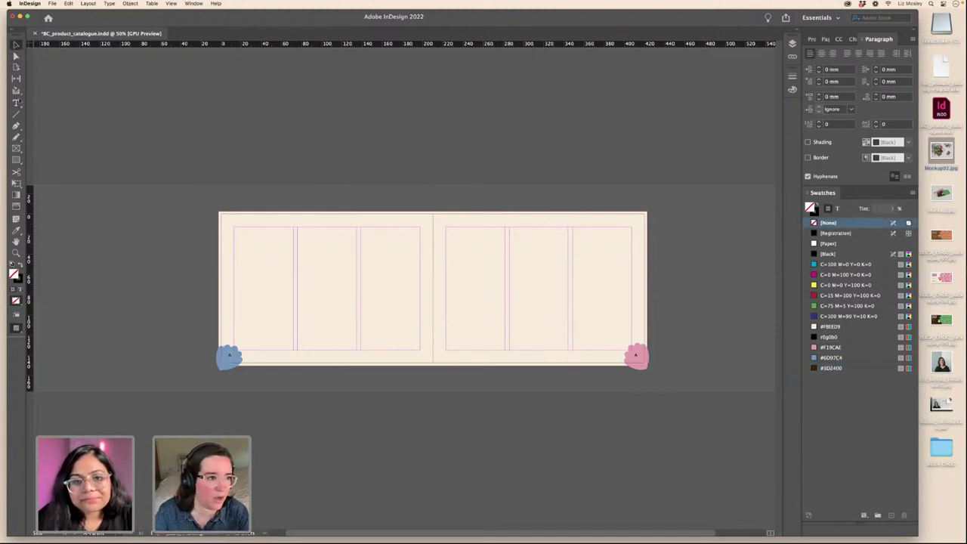
- Replace the text in the right page's number frame with a Current Page Number marker
key("t")
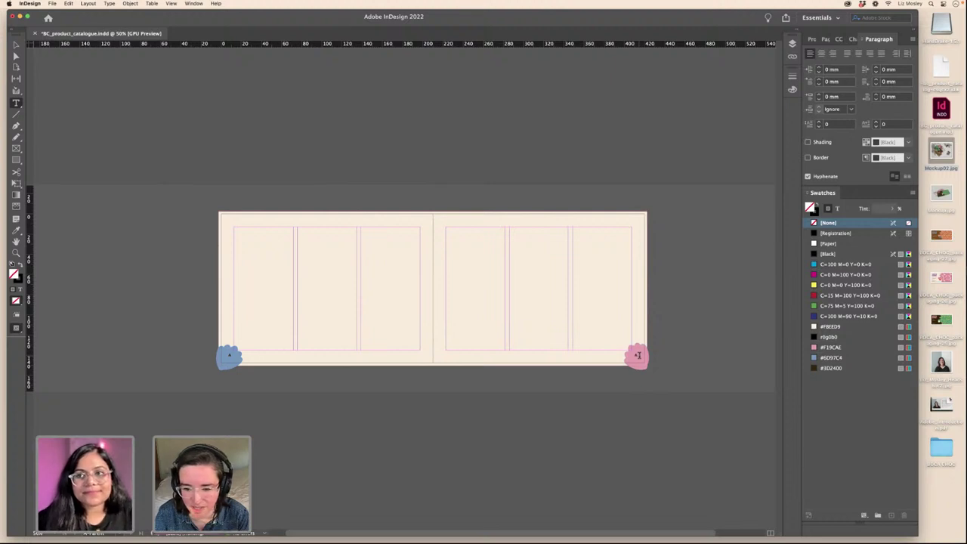
left_click(637, 355)
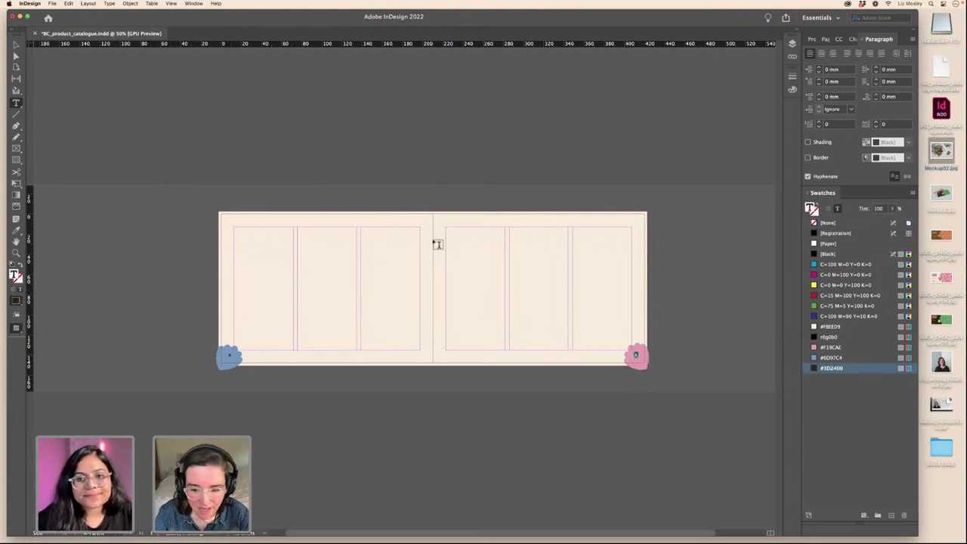
left_click(109, 3)
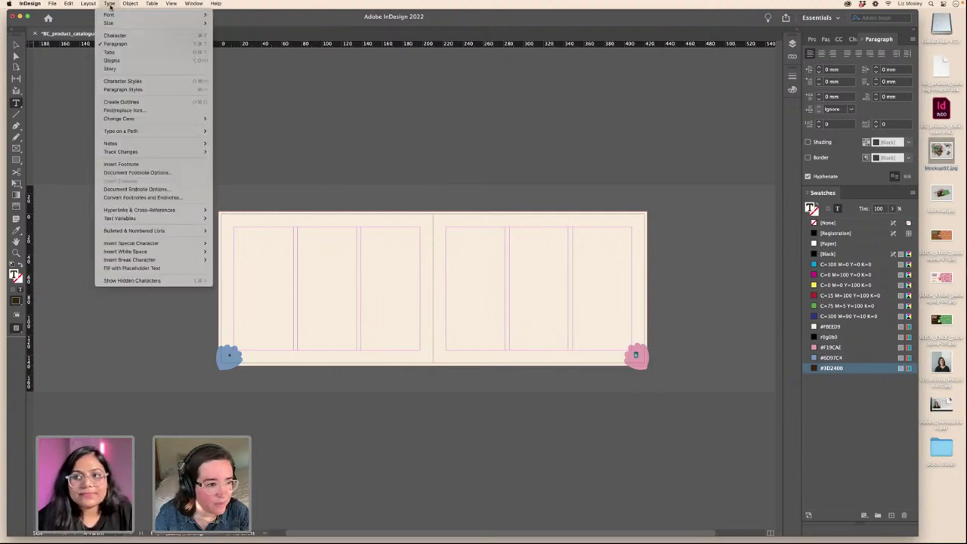
mouse_move(148, 245)
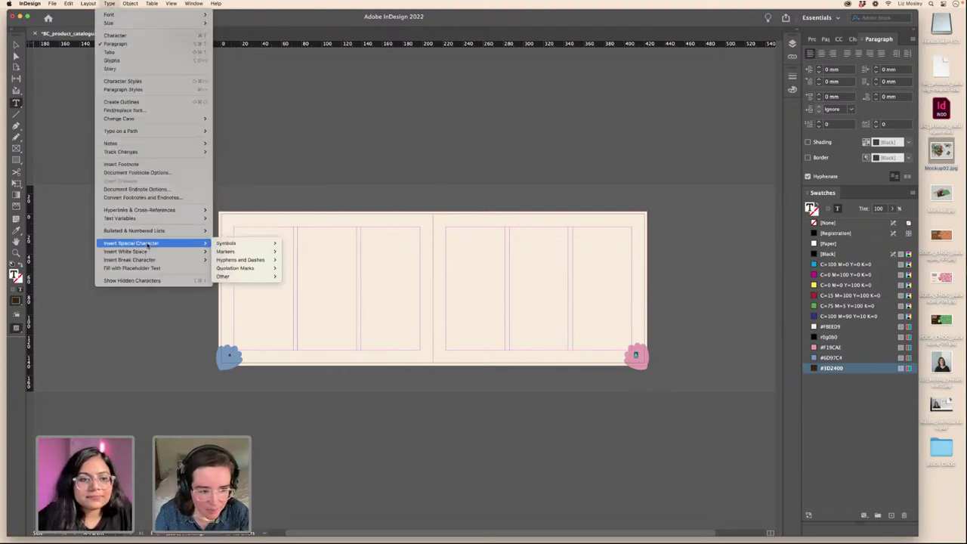
mouse_move(223, 245)
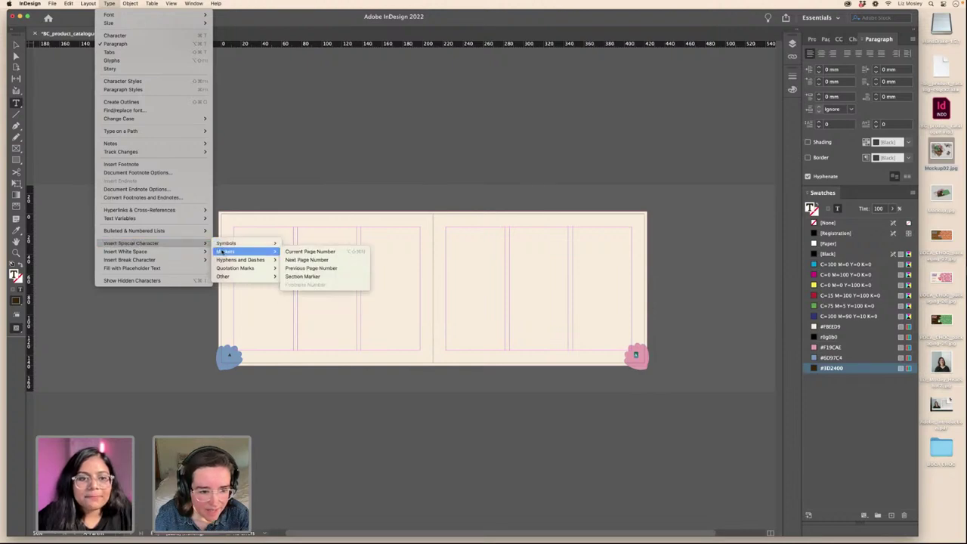
left_click(300, 252)
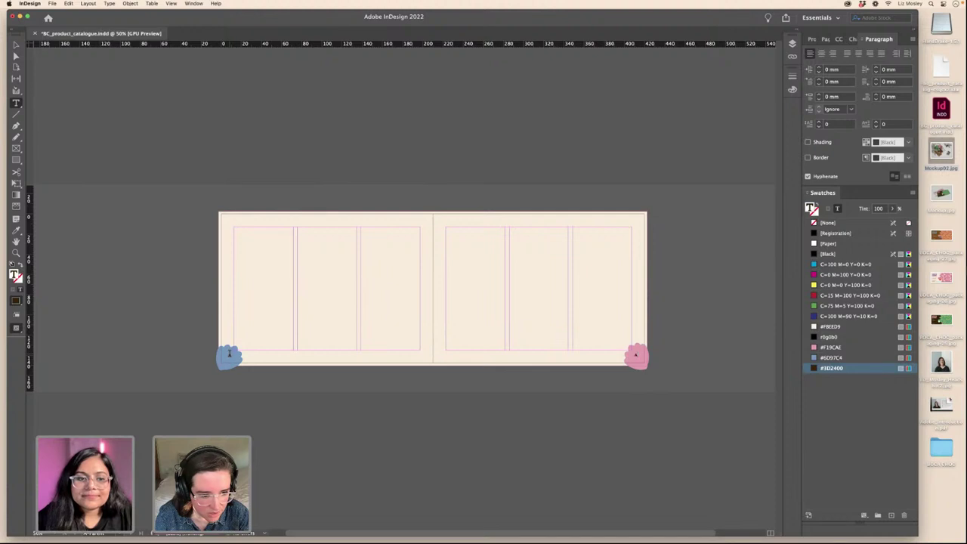
- Insert a Current Page Number marker in the left page's number frame and bring up the document's page overview
left_click(230, 353)
left_click(109, 3)
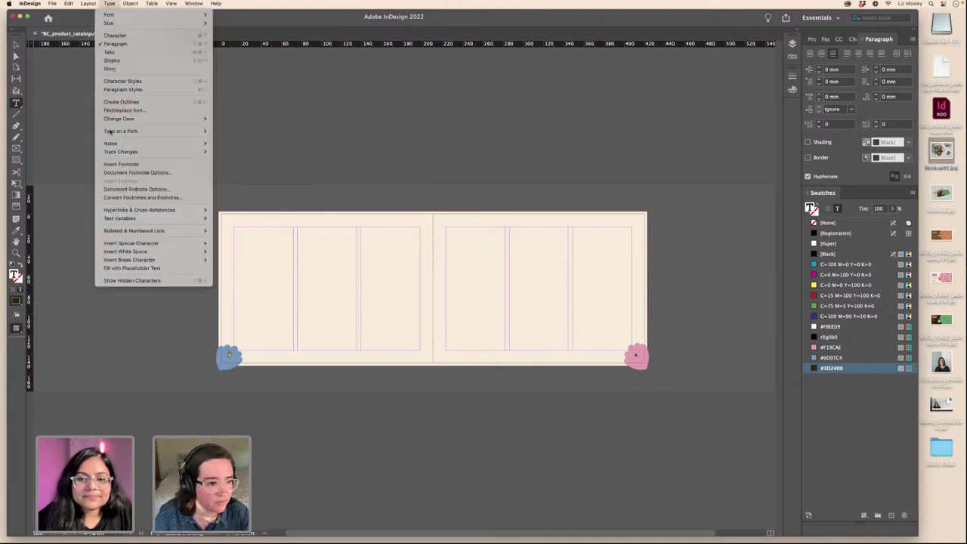
mouse_move(151, 242)
mouse_move(235, 251)
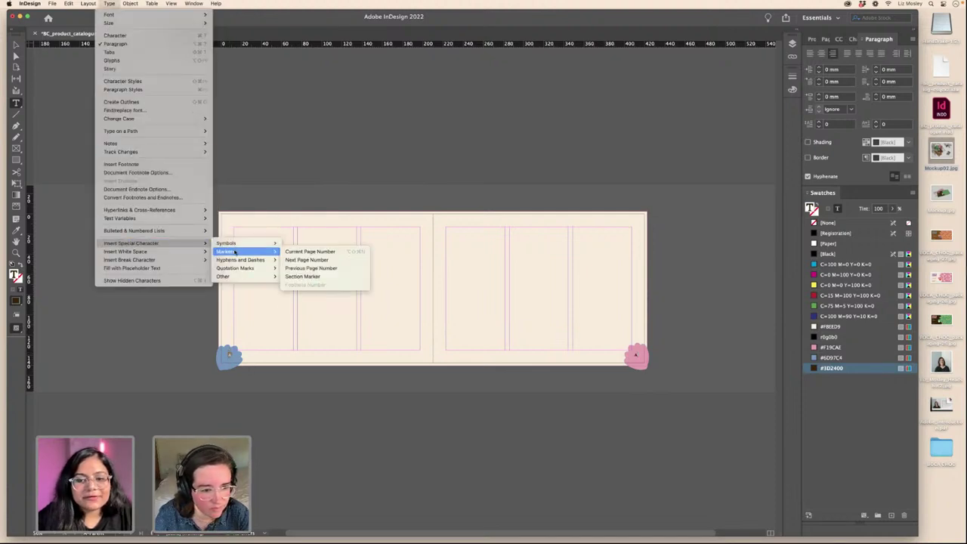
left_click(291, 252)
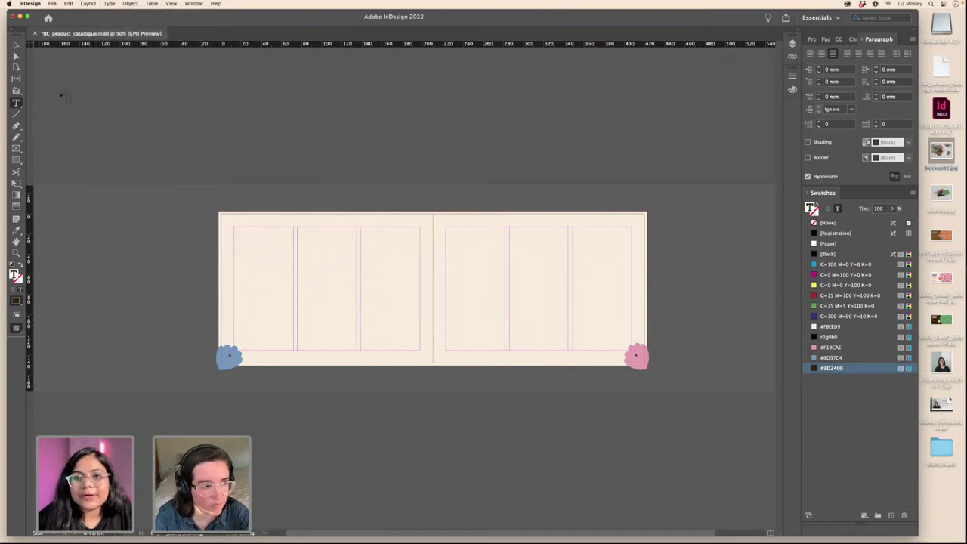
key("Escape")
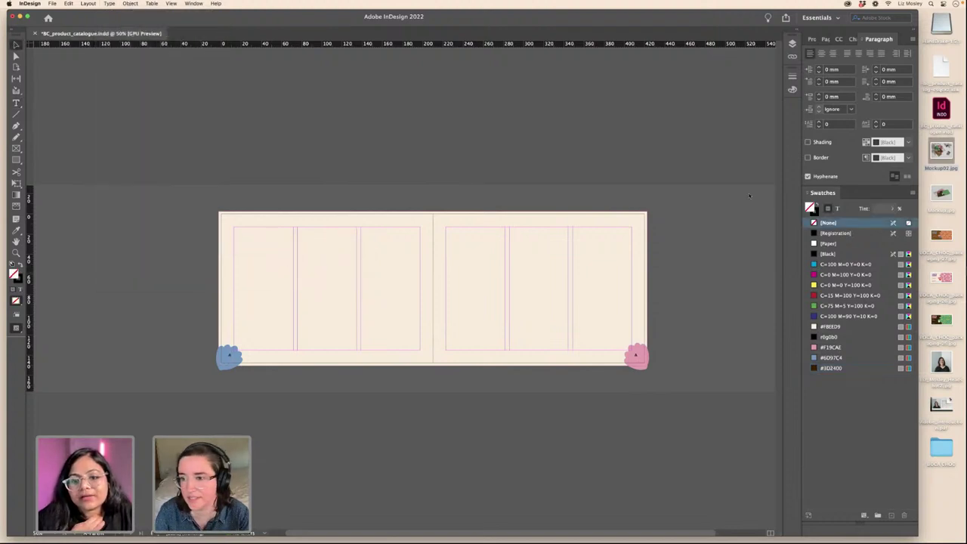
left_click(826, 39)
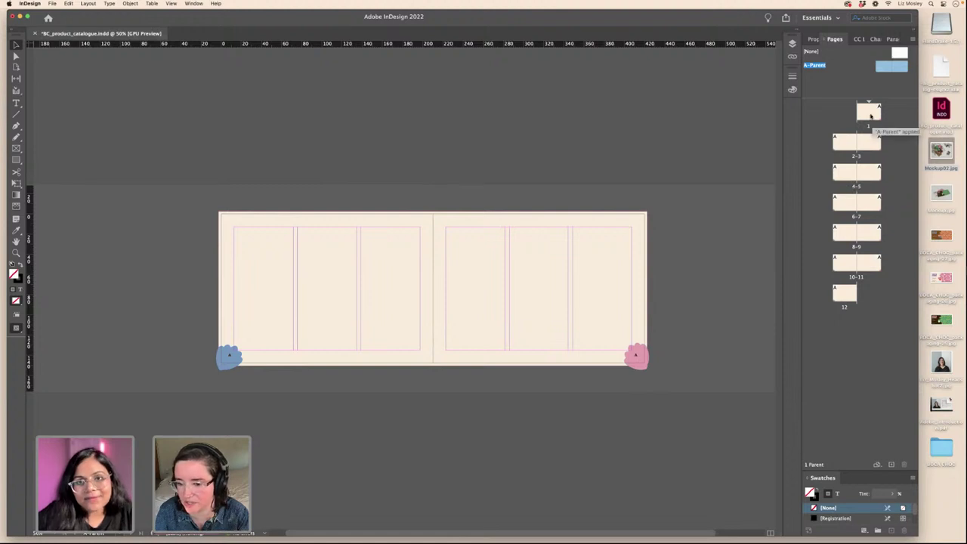
- Return from the parent spread to page 1 and check the automatic page numbers on the shapes throughout the document
double_click(869, 113)
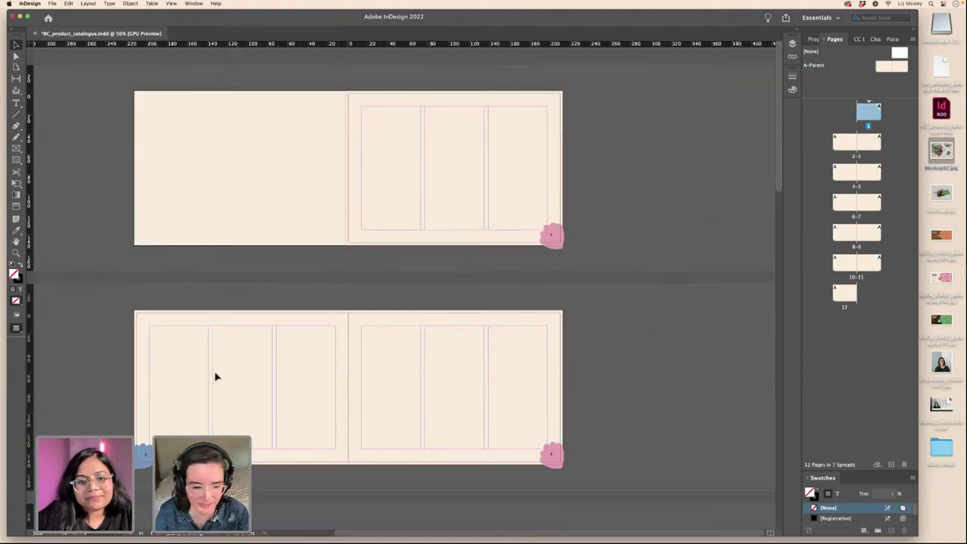
scroll(533, 408, "down", 10)
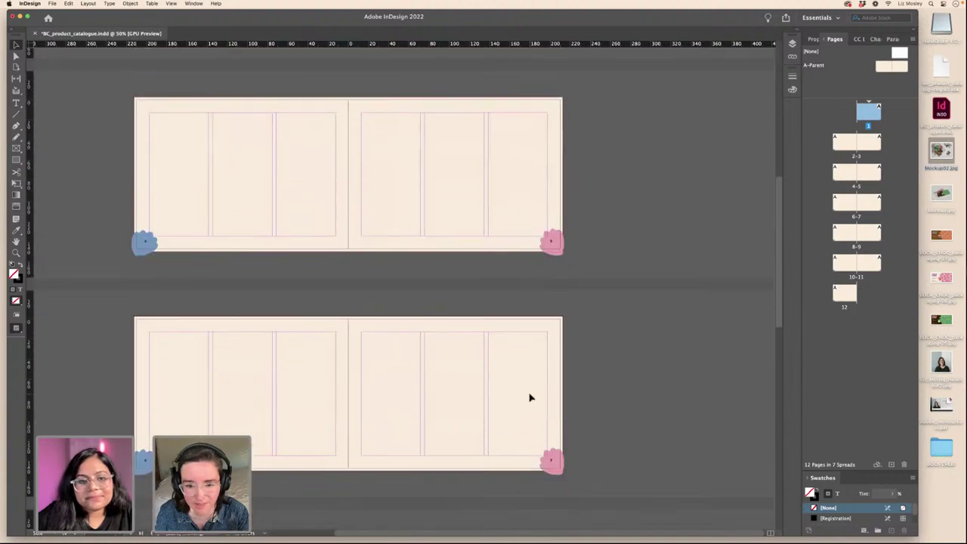
scroll(528, 397, "down", 10)
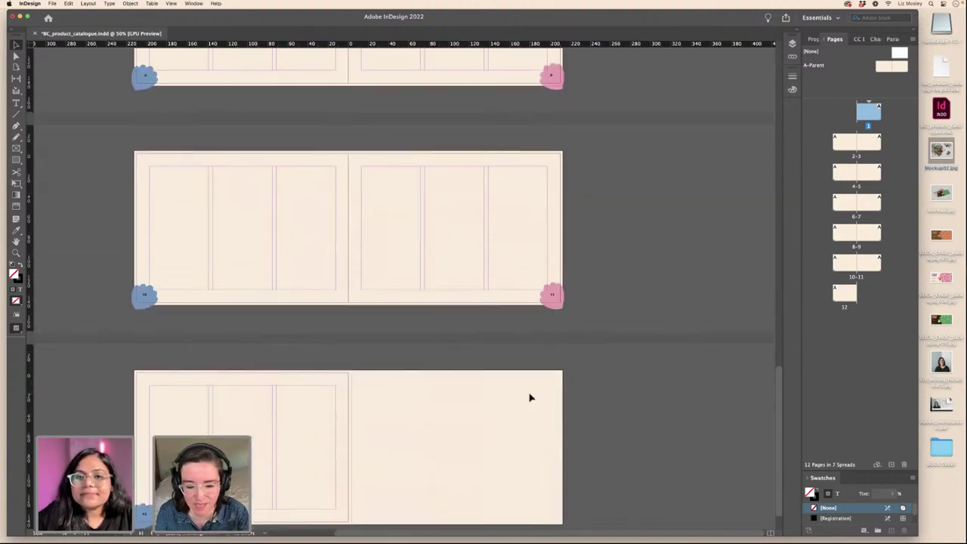
scroll(529, 397, "up", 8)
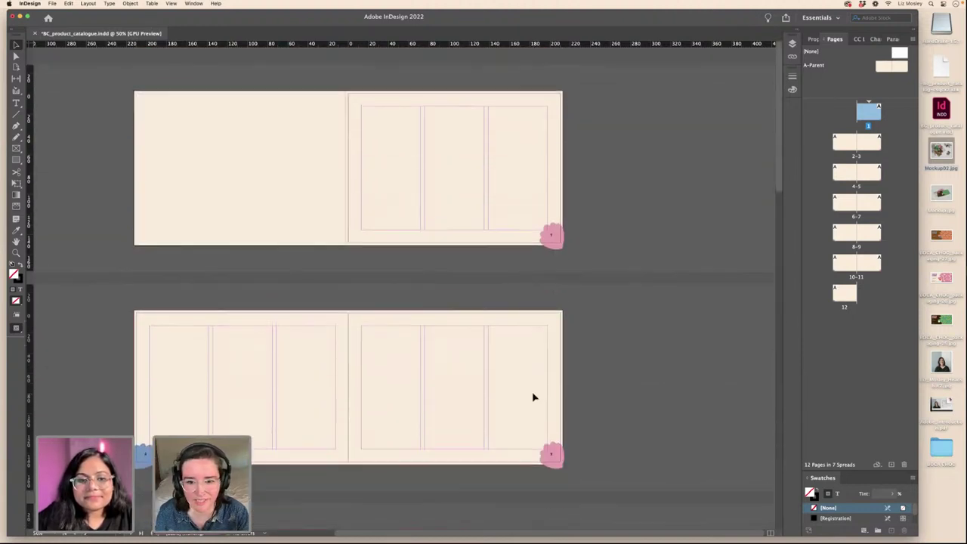
scroll(532, 396, "left", 2)
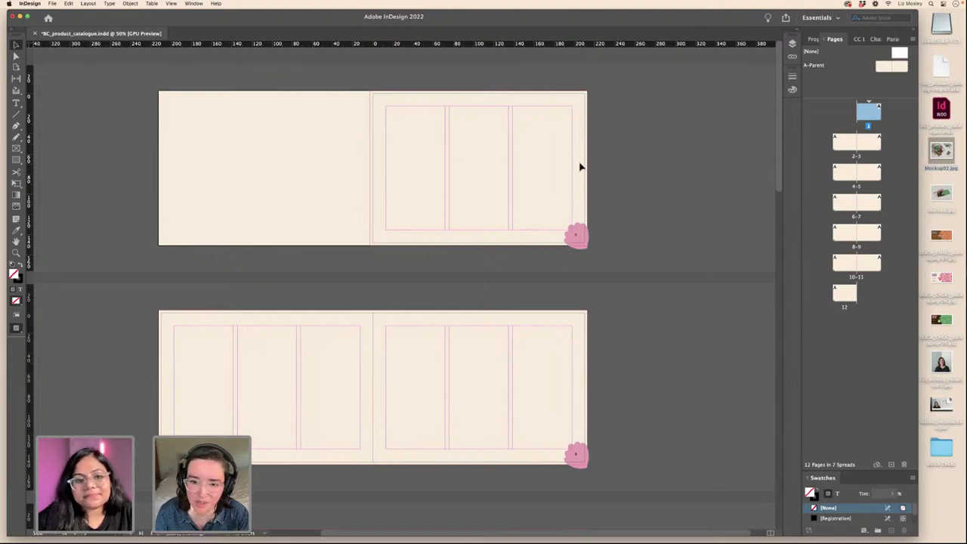
- Start a new section on page 3 with page numbering starting at 1, accepting duplicate numbers, and check the renumbered pages
left_click(868, 143)
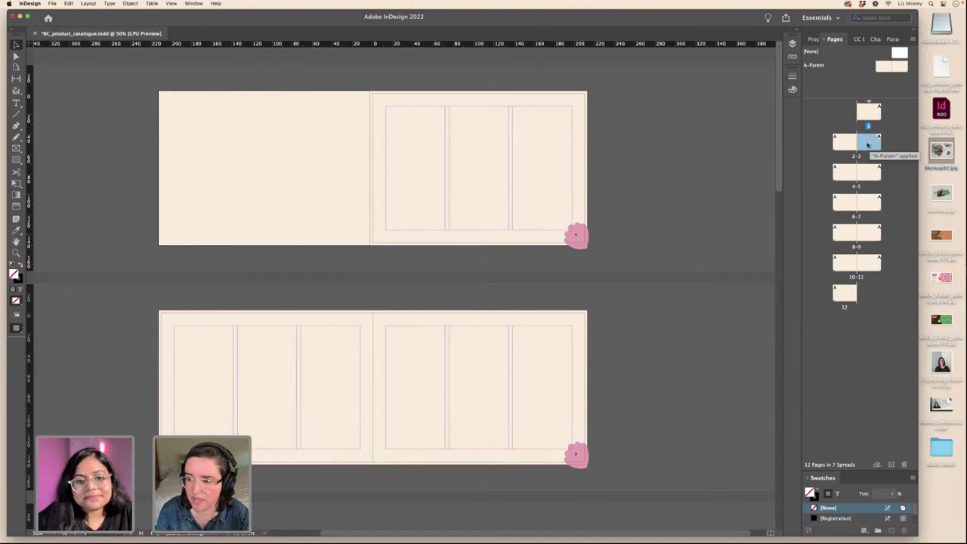
right_click(869, 144)
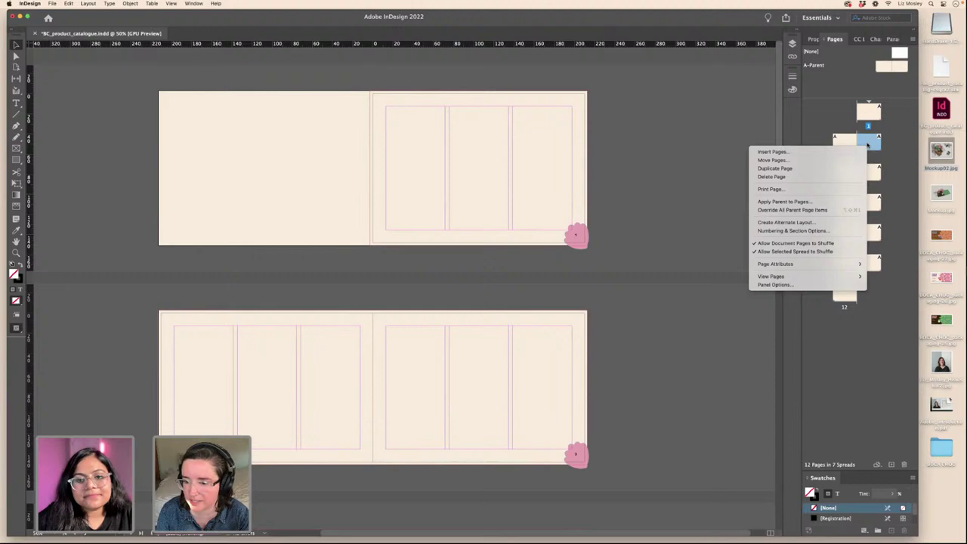
left_click(816, 231)
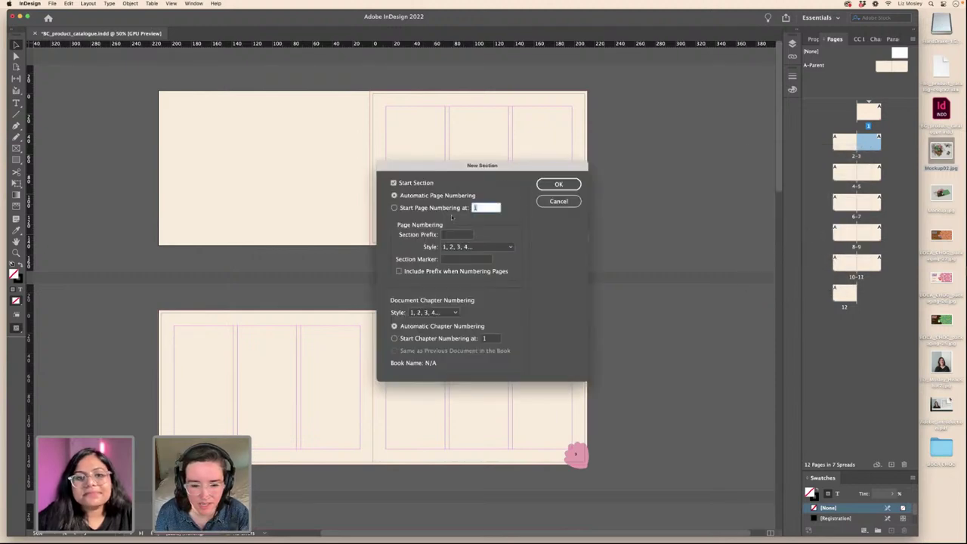
left_click(395, 208)
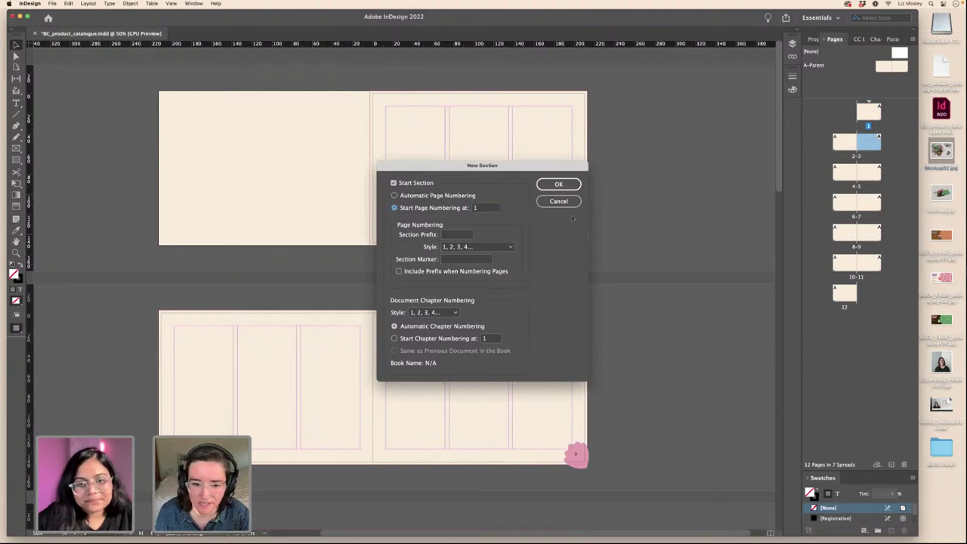
left_click(557, 185)
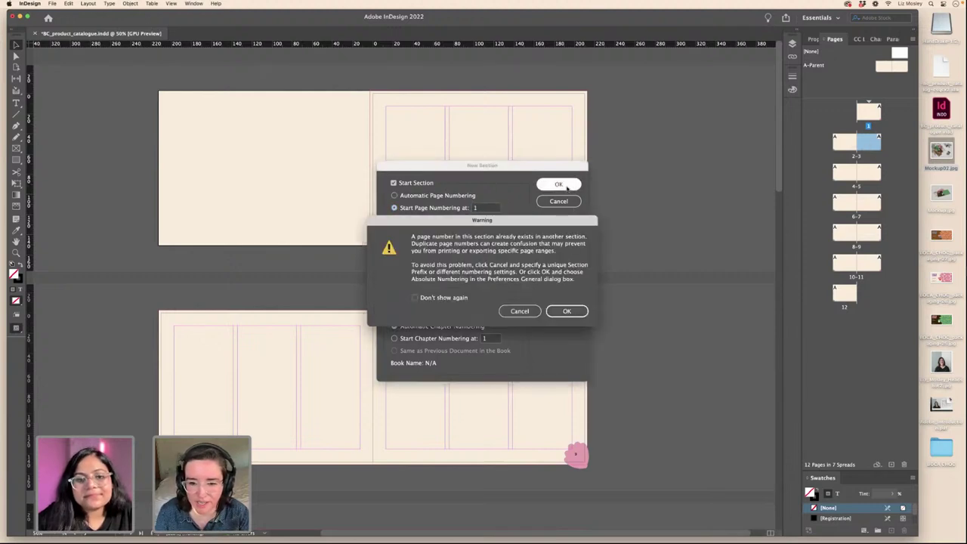
left_click(567, 312)
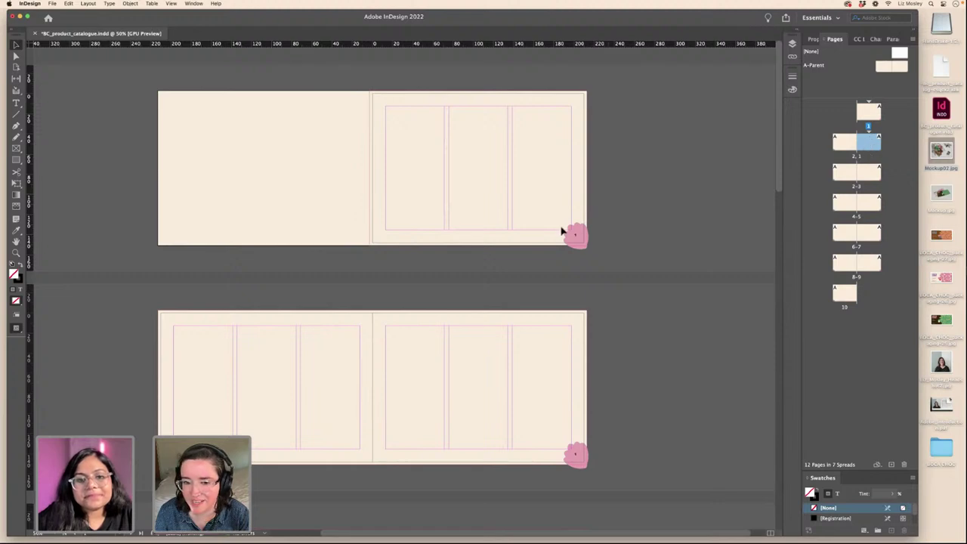
scroll(590, 387, "down", 1)
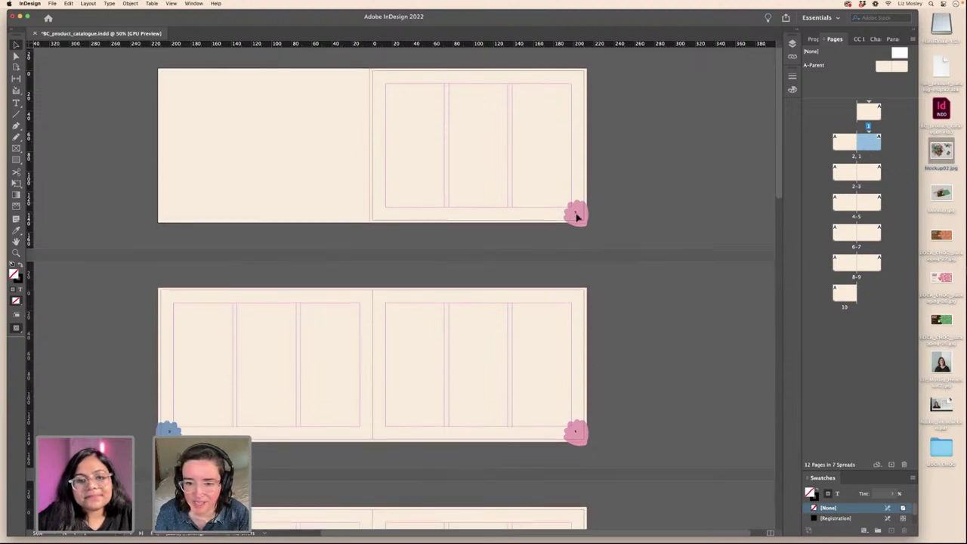
scroll(470, 272, "down", 3)
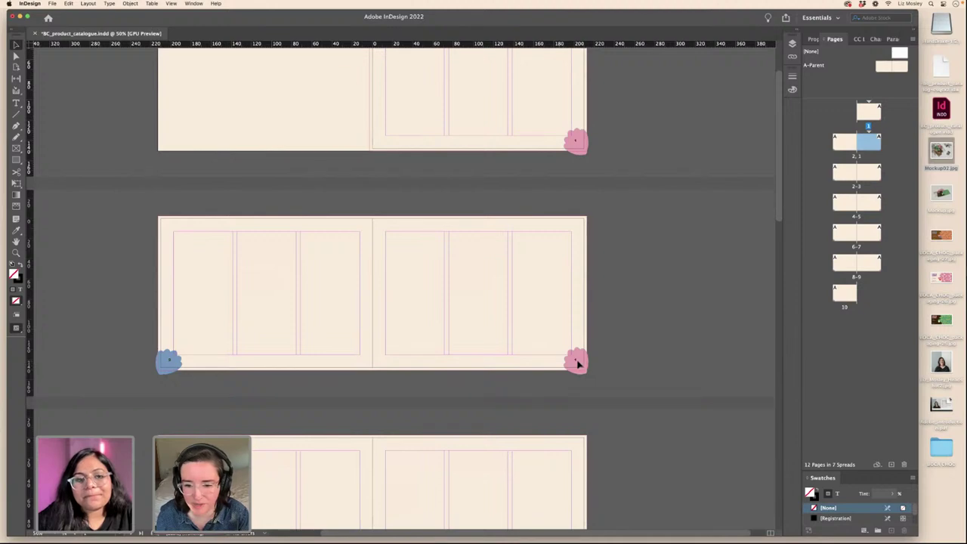
scroll(620, 203, "down", 1)
scroll(615, 204, "up", 5)
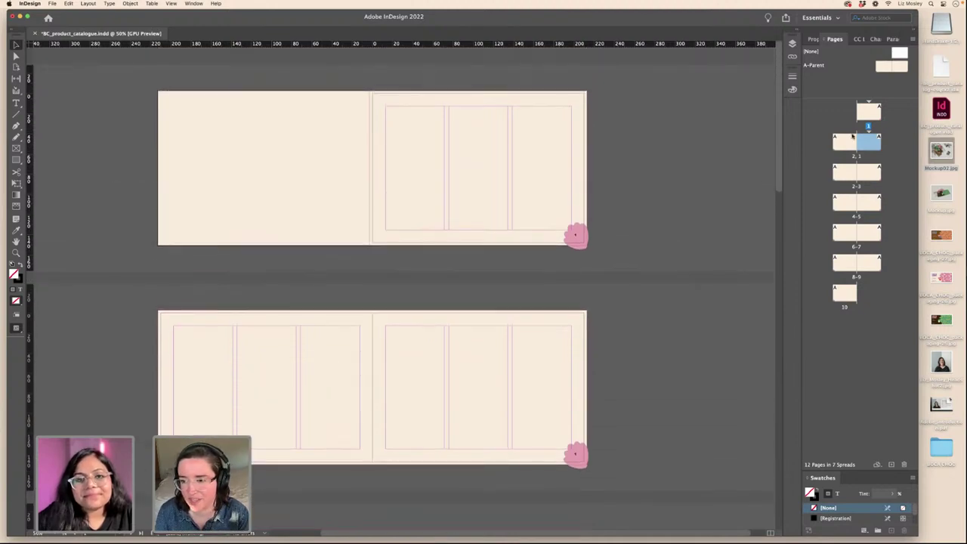
- Override all parent page items on the first page and delete its page number frame and pink corner shape
left_click(868, 113)
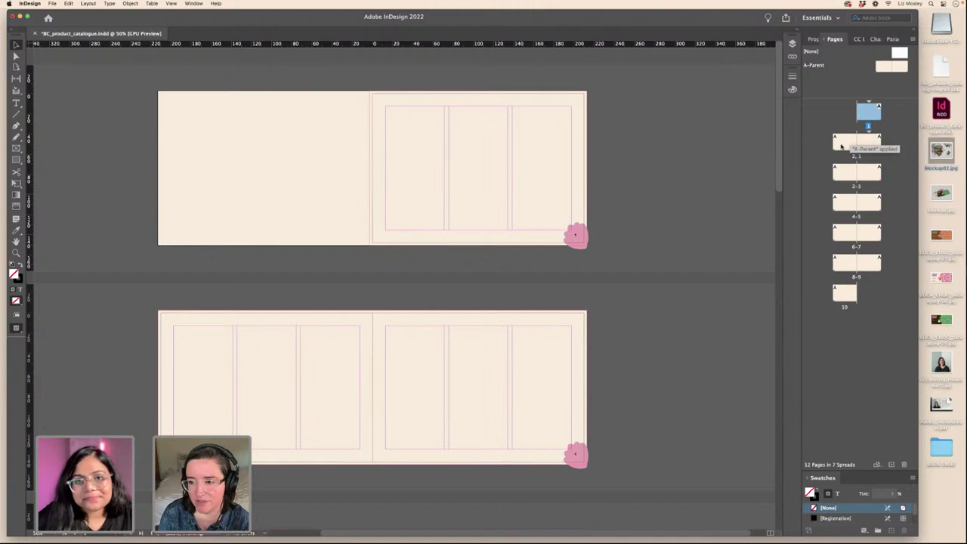
left_click_drag(864, 116, 866, 115)
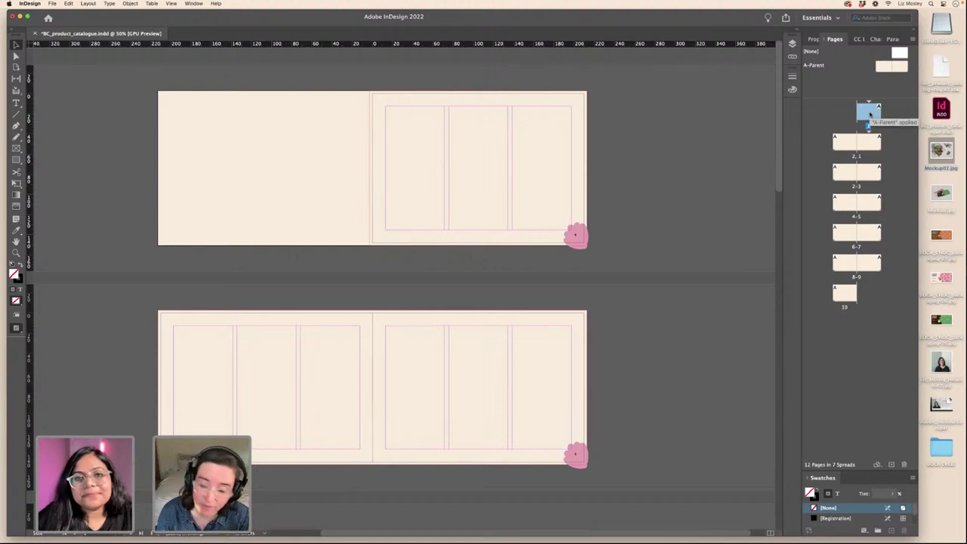
right_click(869, 114)
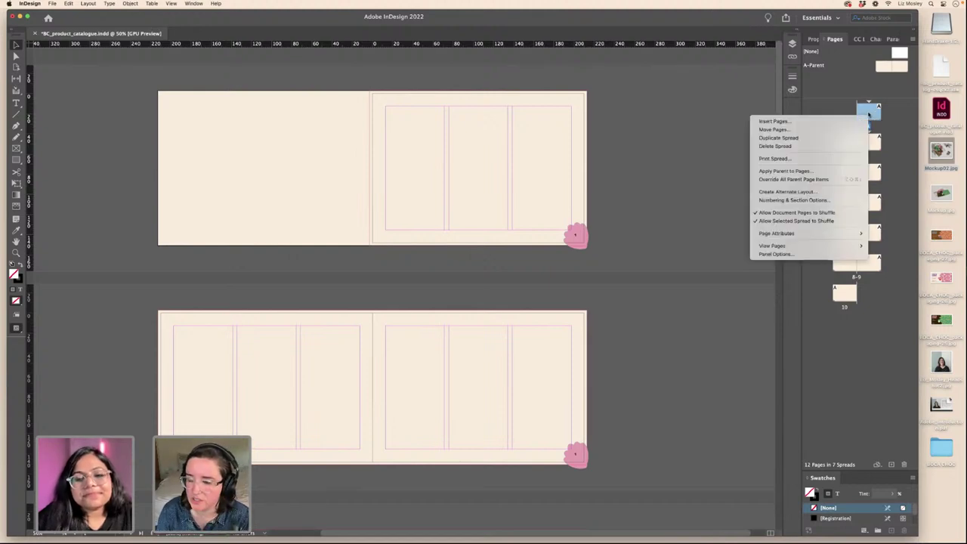
left_click(816, 181)
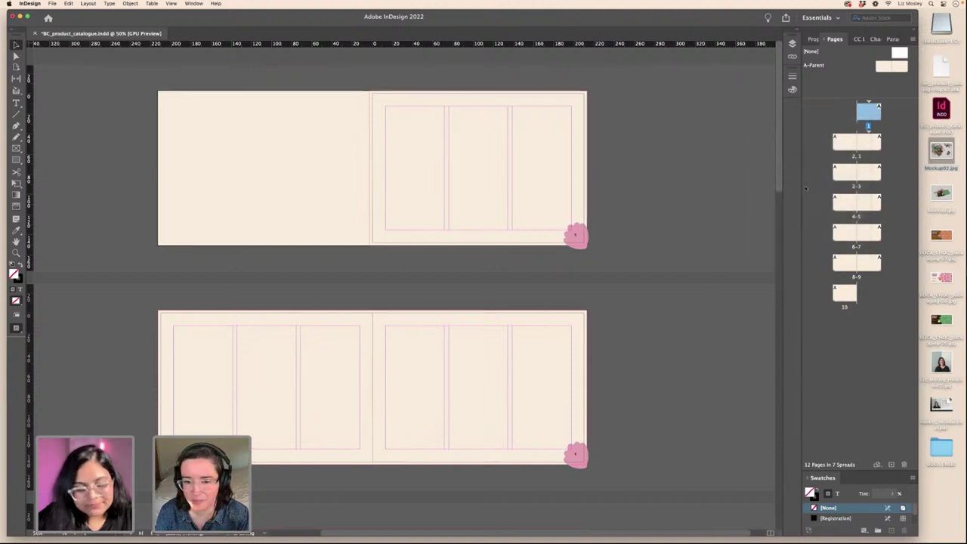
left_click(577, 235)
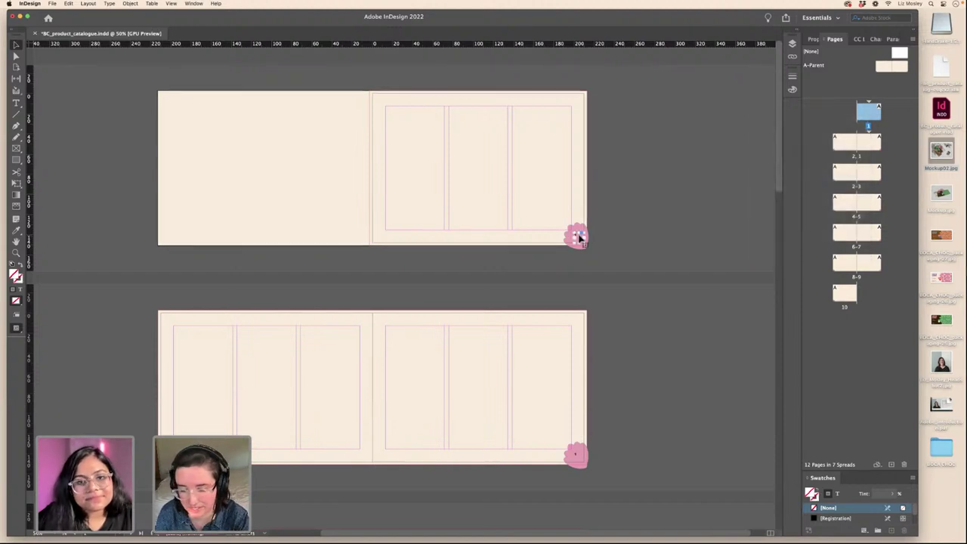
key("BackSpace")
left_click(575, 237)
key("BackSpace")
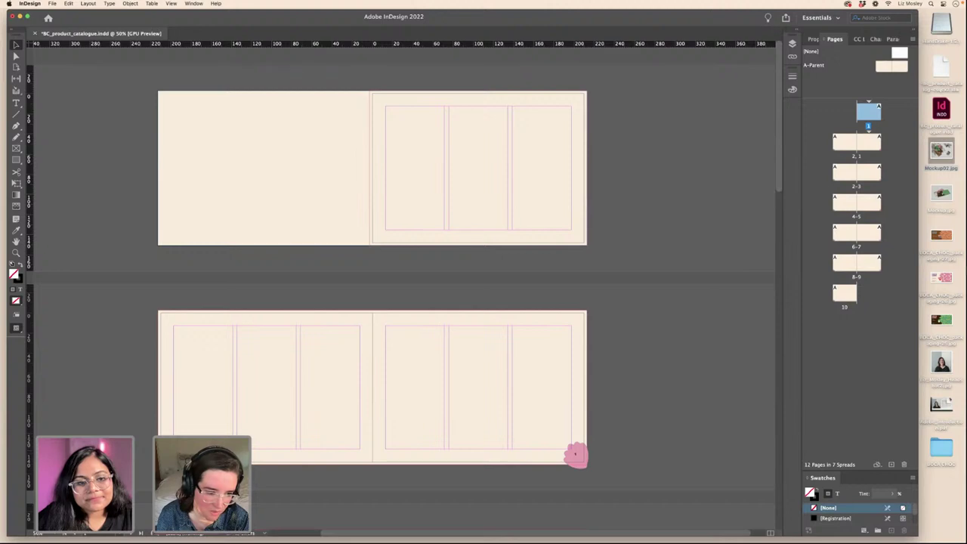
- Override all parent page items on the second spread's left page and delete its page number frame and blue corner shape
left_click(172, 453)
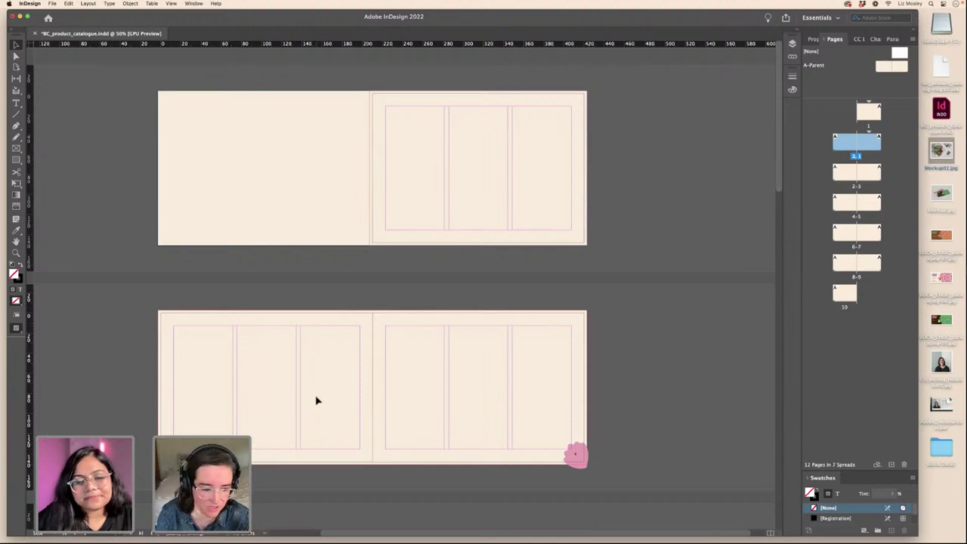
scroll(315, 399, "down", 2)
left_click(845, 144)
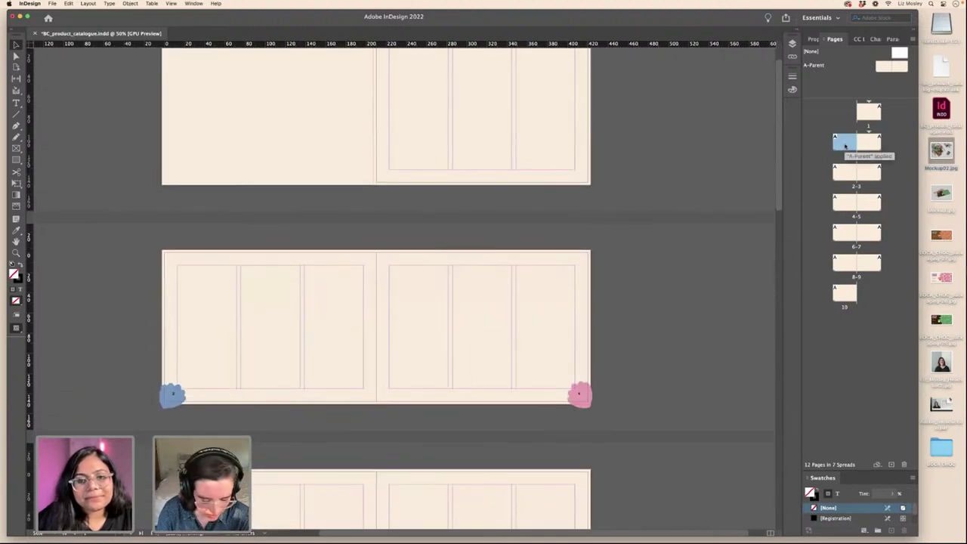
right_click(846, 144)
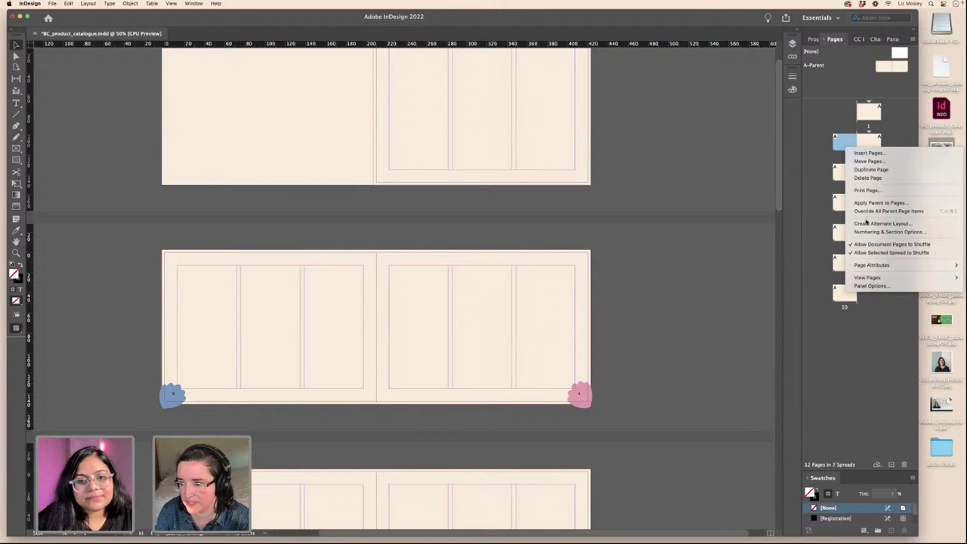
left_click(869, 211)
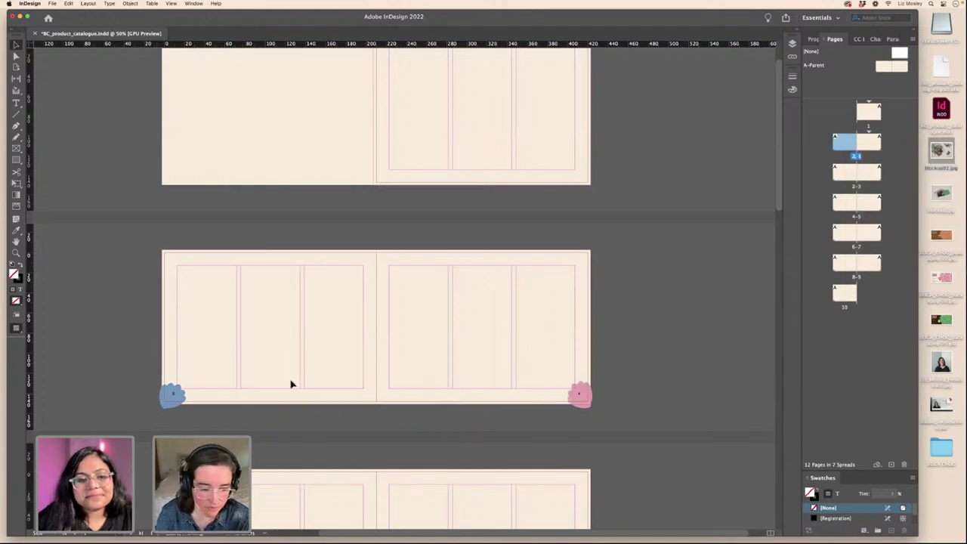
right_click(841, 148)
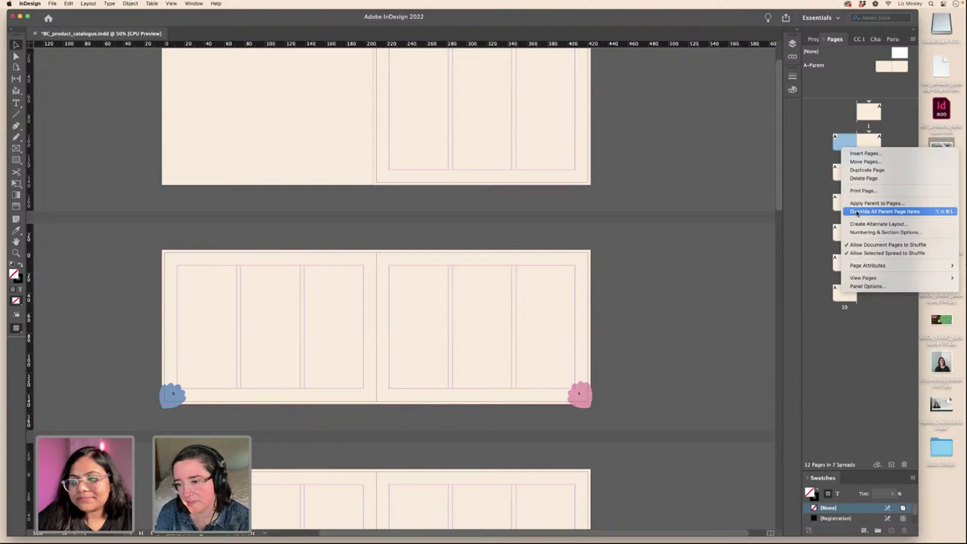
left_click(858, 214)
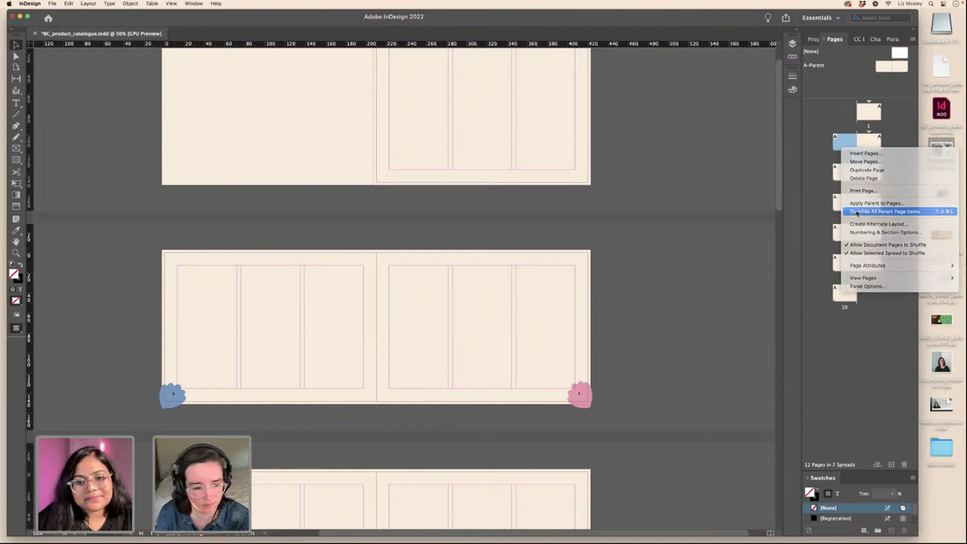
left_click(171, 395)
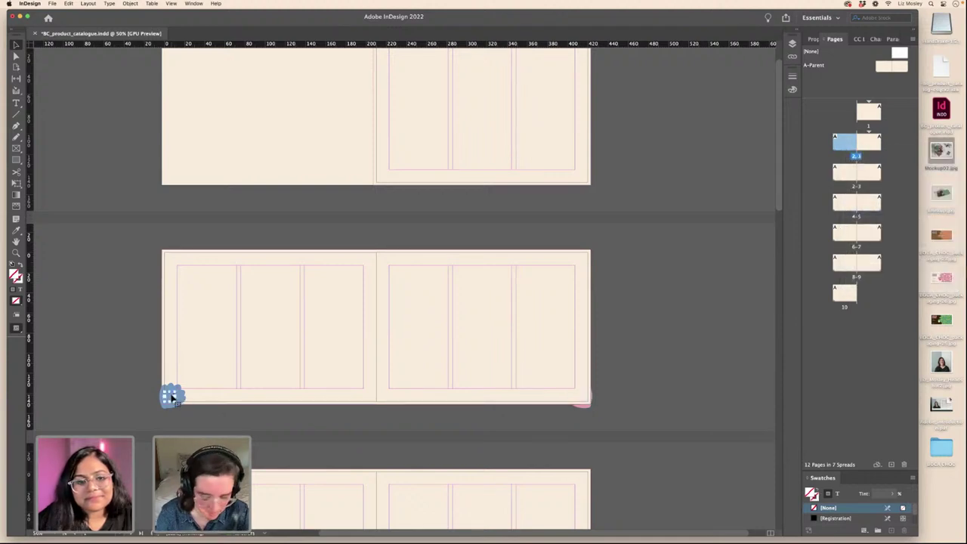
key("Delete")
left_click(172, 395)
key("Delete")
- Delete the second spread's cream background and try to reapply A-Parent to its right page
left_click(314, 391)
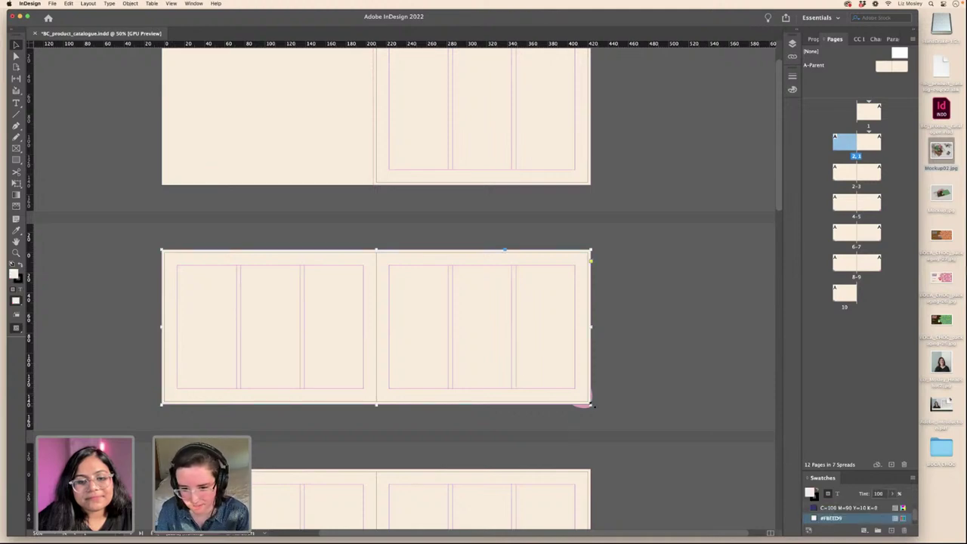
key("Delete")
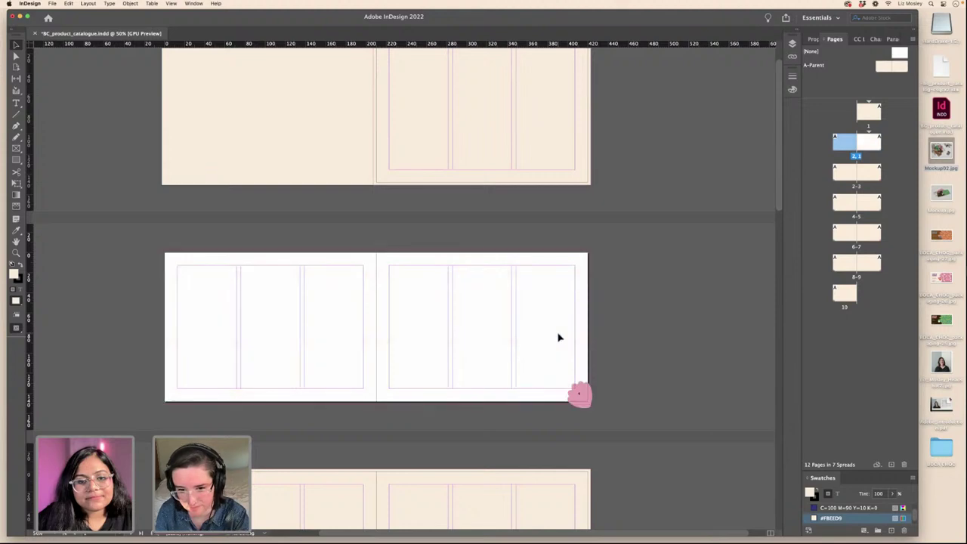
left_click_drag(898, 67, 872, 147)
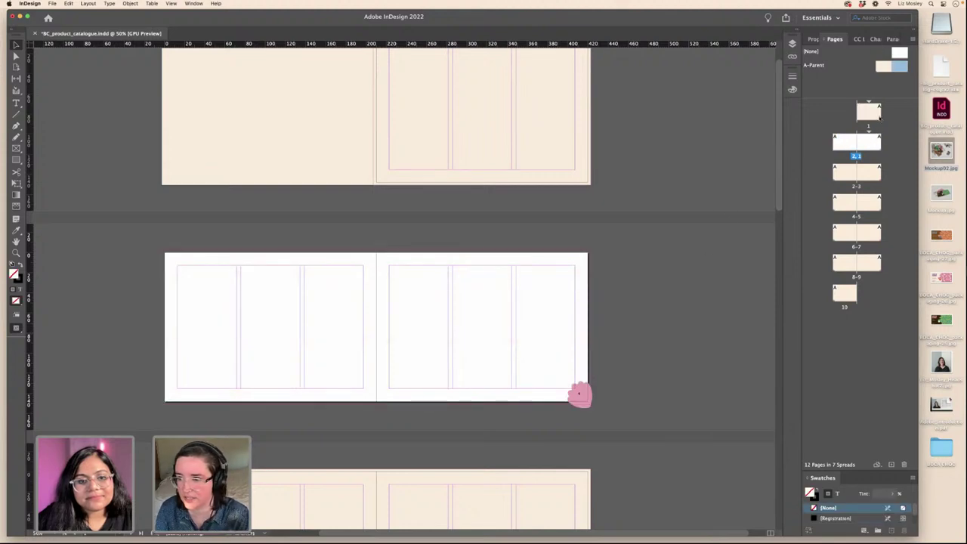
- Undo the background deletion and the removal of the blue shape and page number on the second spread
key("super+z")
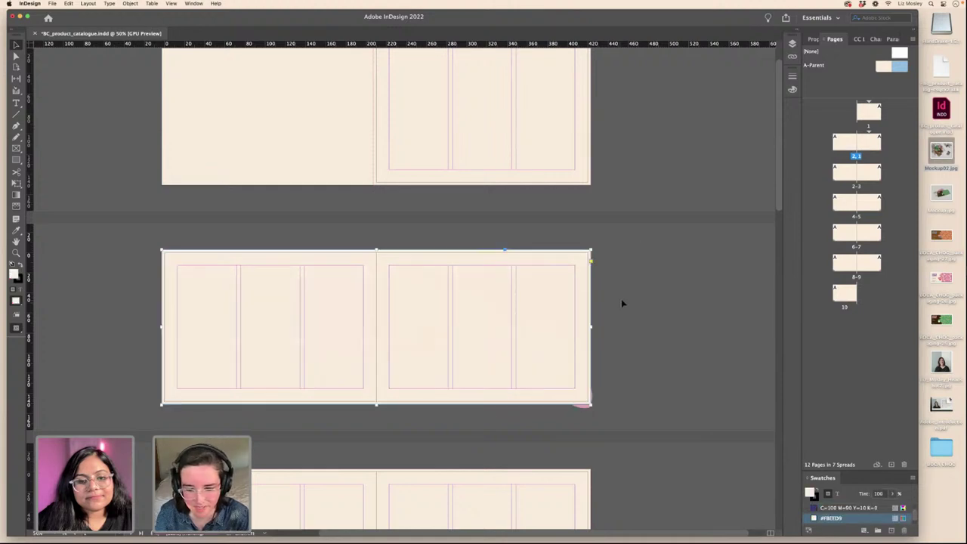
key("super+z")
key("super+z")
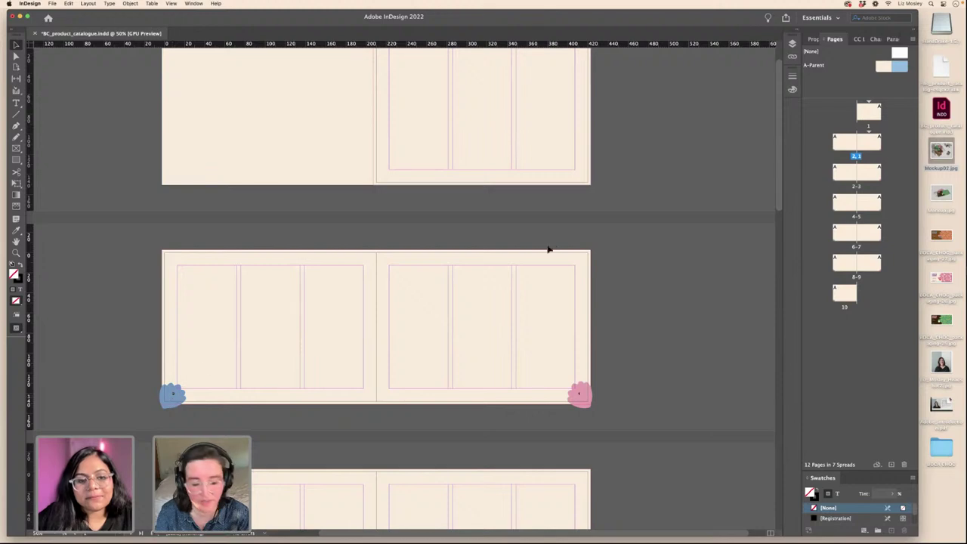
scroll(597, 248, "up", 2)
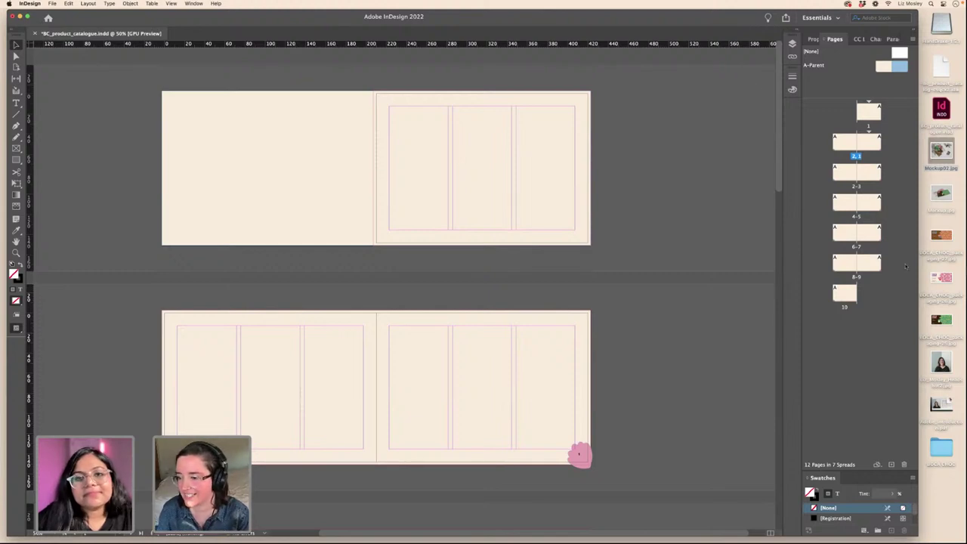
- Examine the hand-drawn page plan IMG_20220602_0001.pdf in the BOCA CHOC folder and close the folder again
double_click(942, 445)
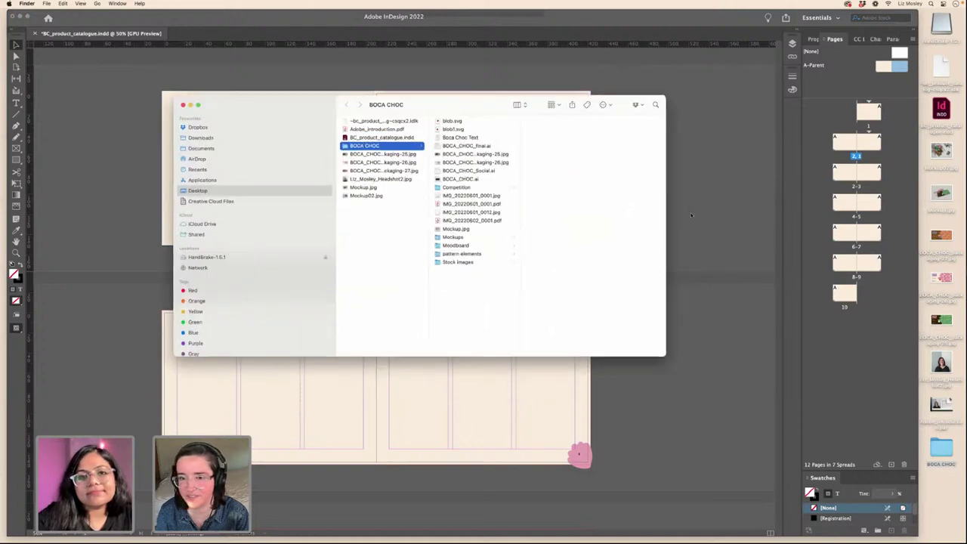
left_click(461, 195)
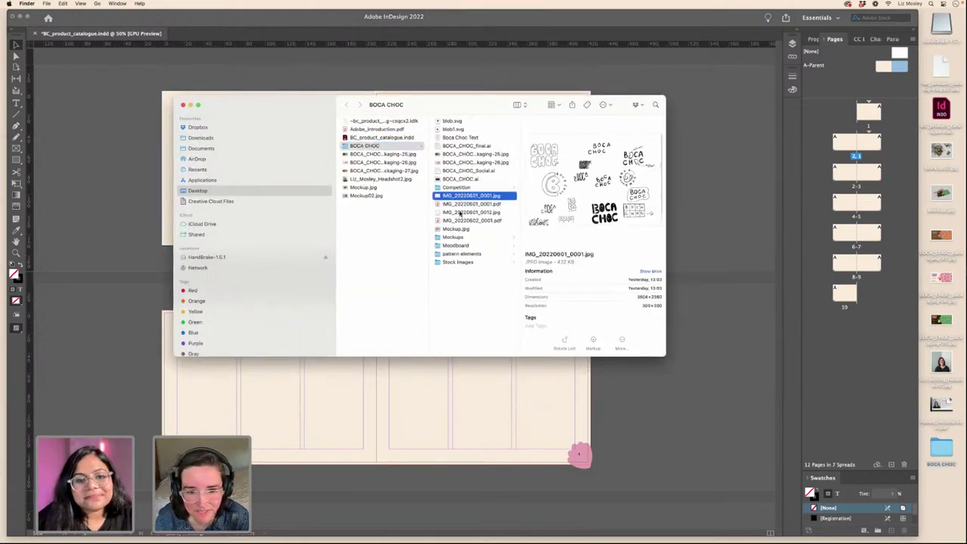
left_click(458, 220)
key("space")
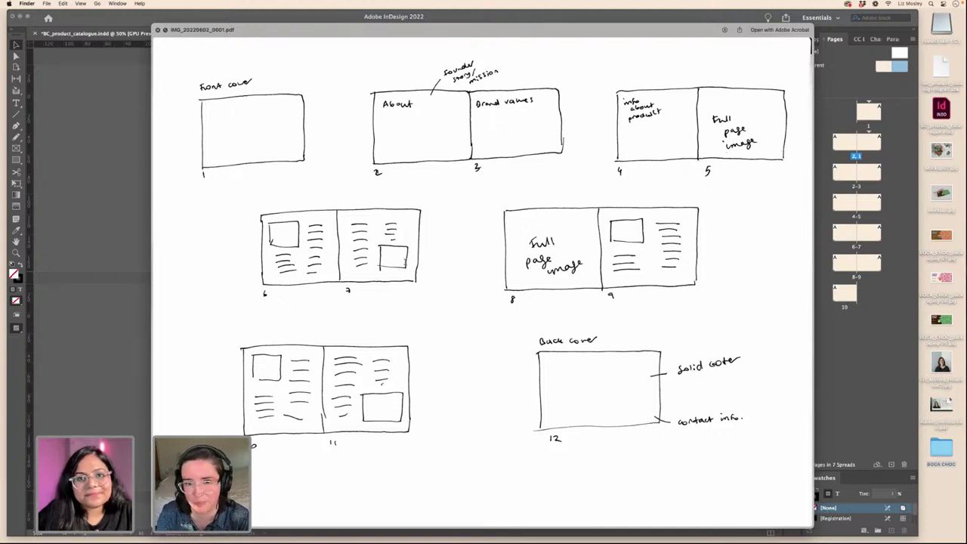
key("space")
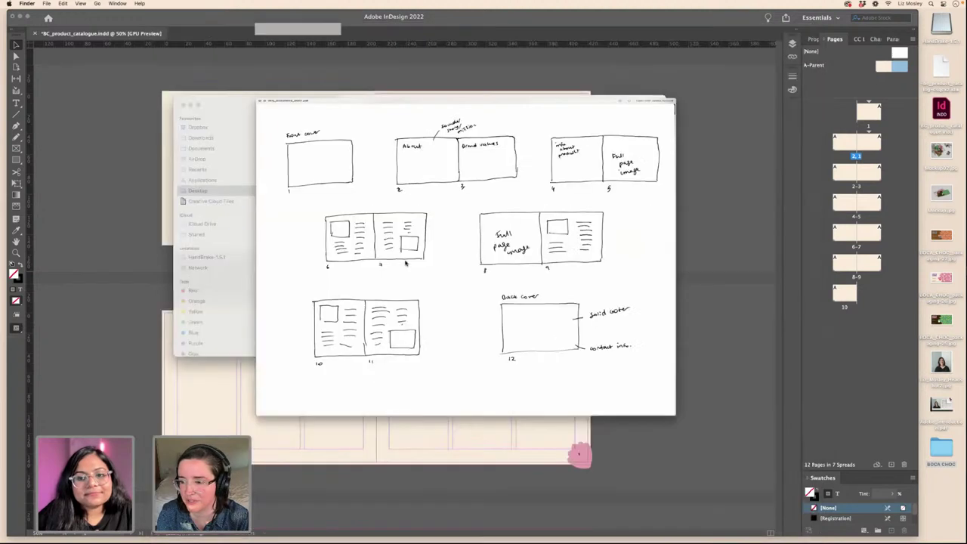
left_click(183, 105)
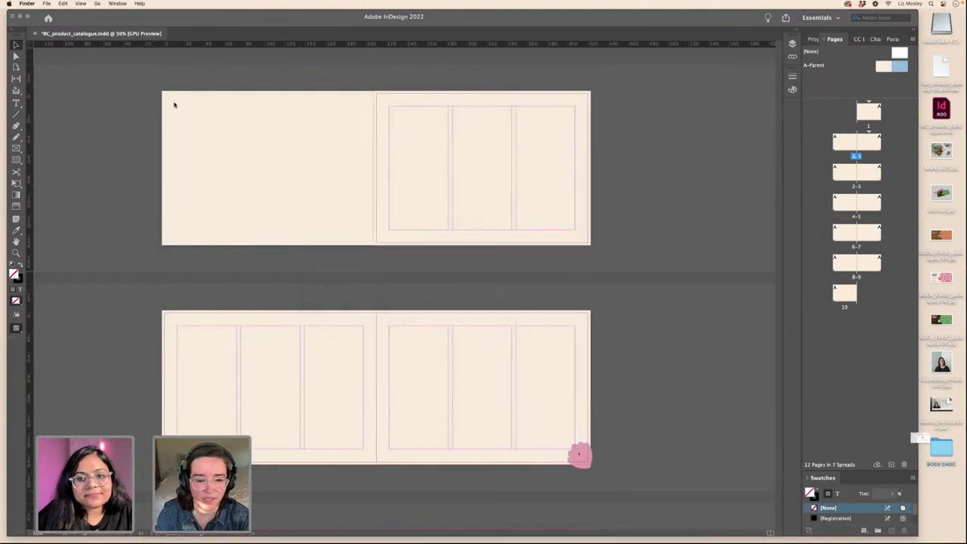
- Draw a rectangular image frame covering the whole first page out to its bleed edges
left_click(636, 197)
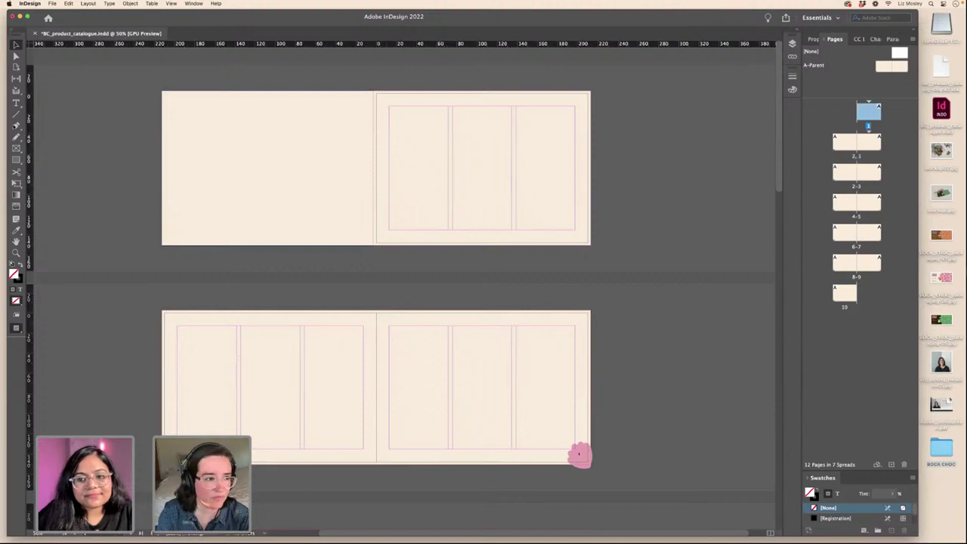
left_click(16, 148)
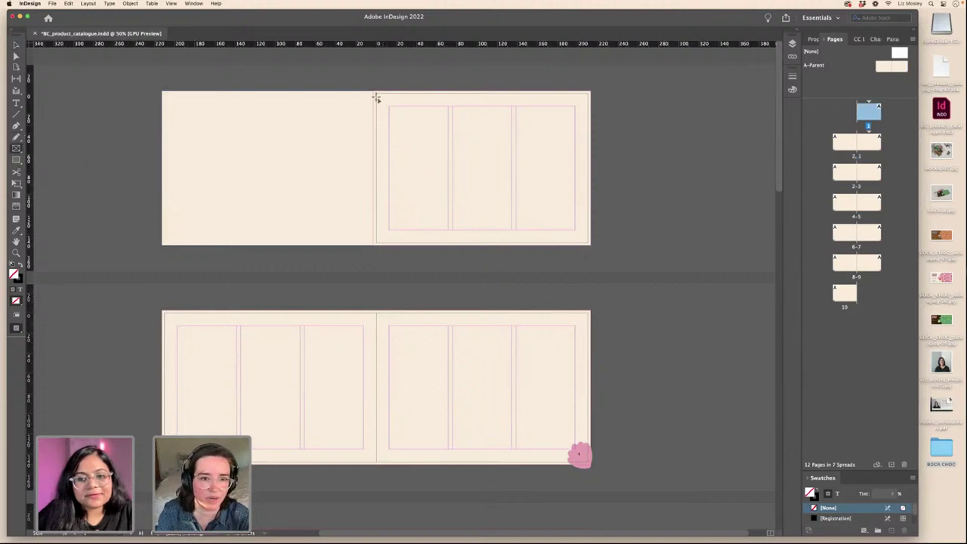
left_click_drag(373, 92, 590, 245)
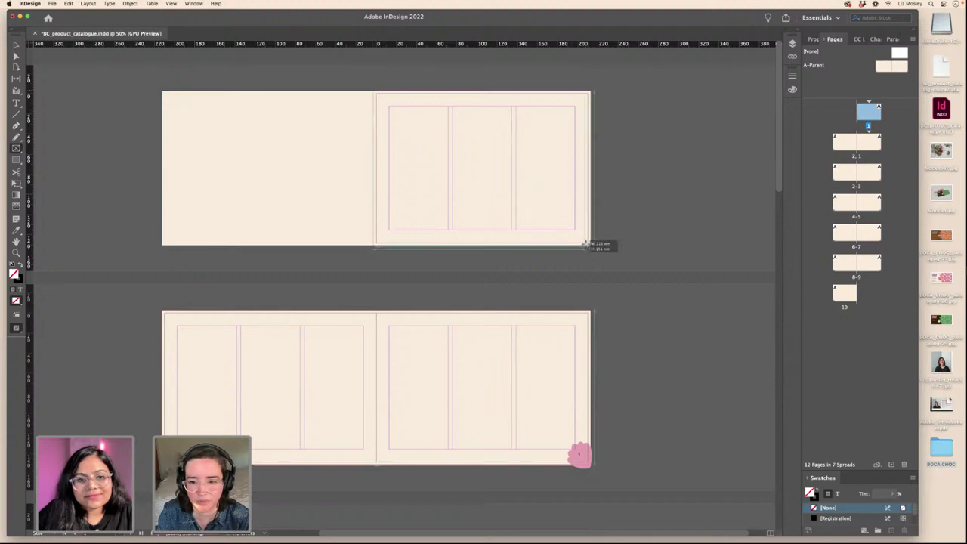
key("v")
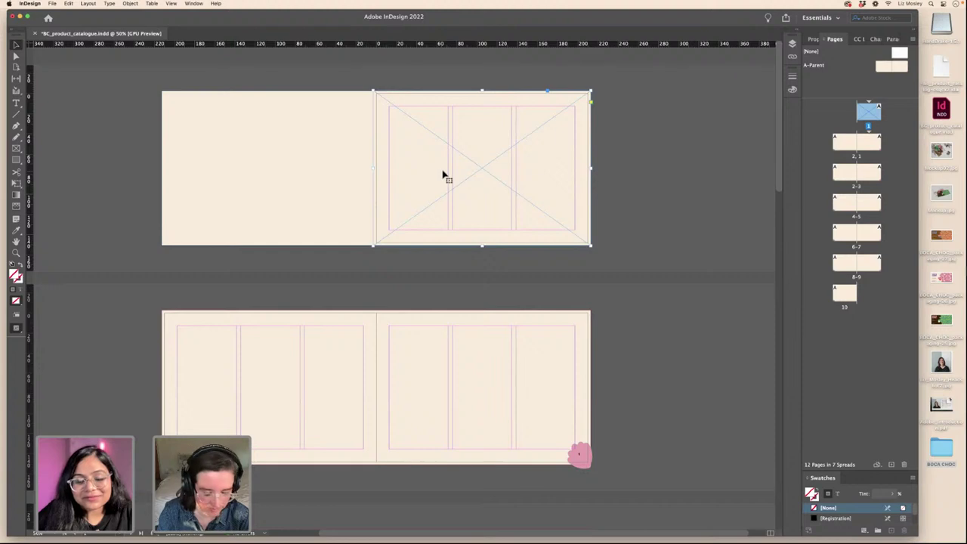
- Start placing an image into the cover frame and open the Stock images folder inside BOCA CHOC
key("super+d")
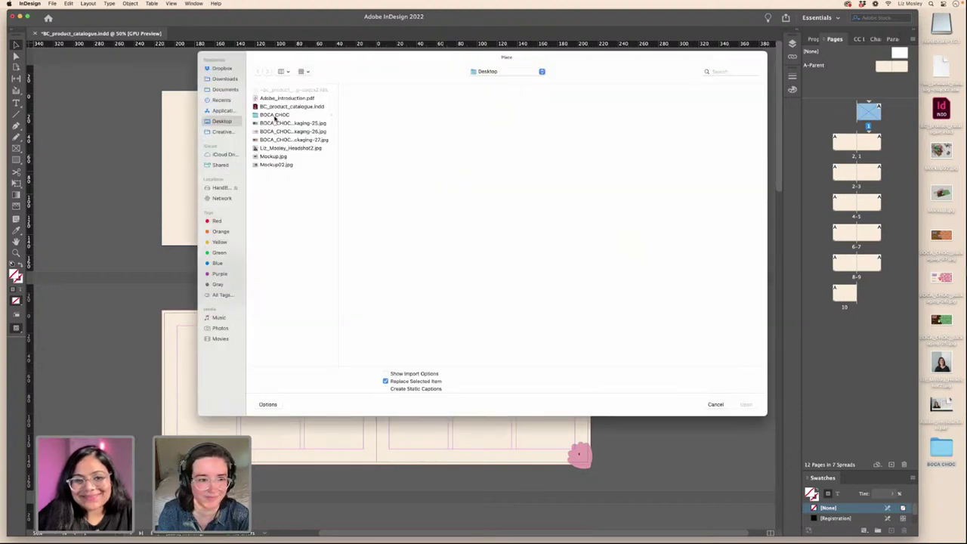
left_click(275, 114)
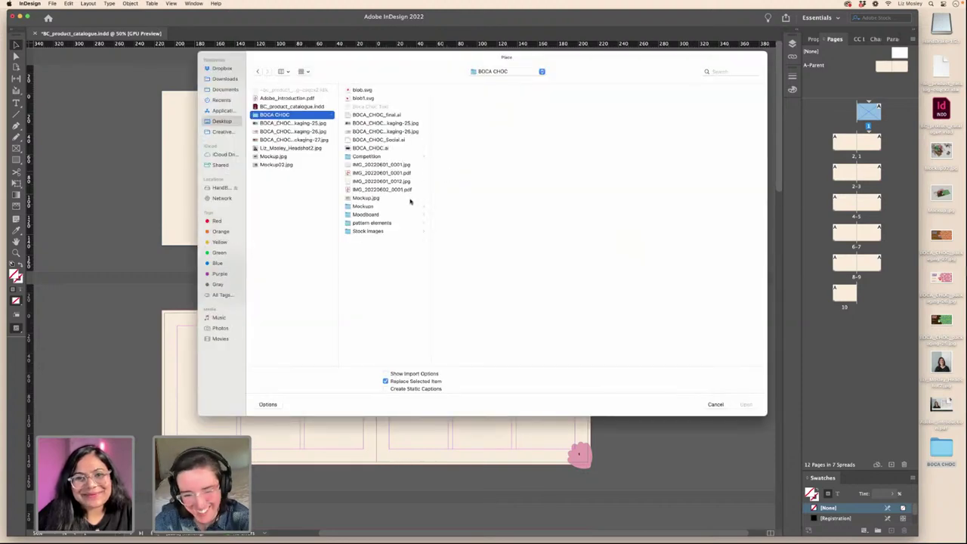
left_click(377, 206)
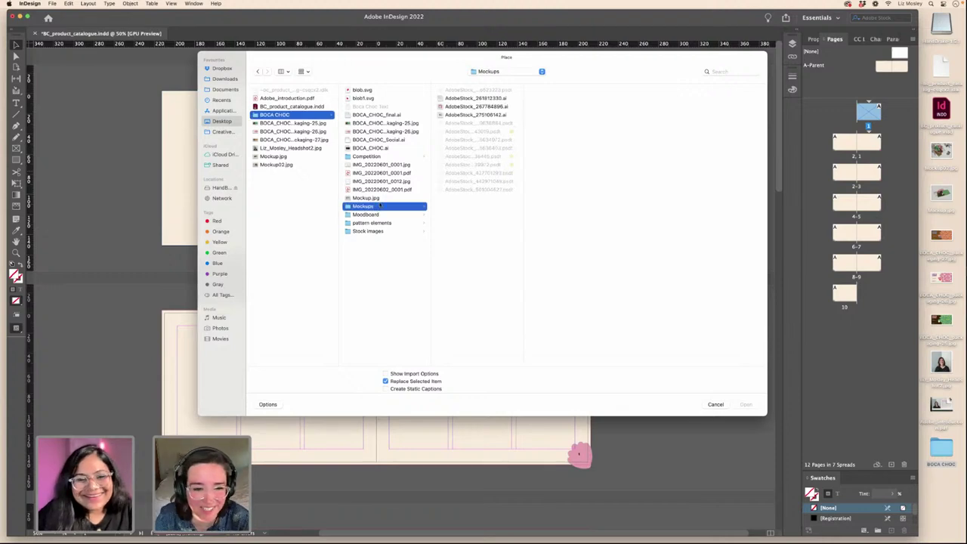
left_click(376, 232)
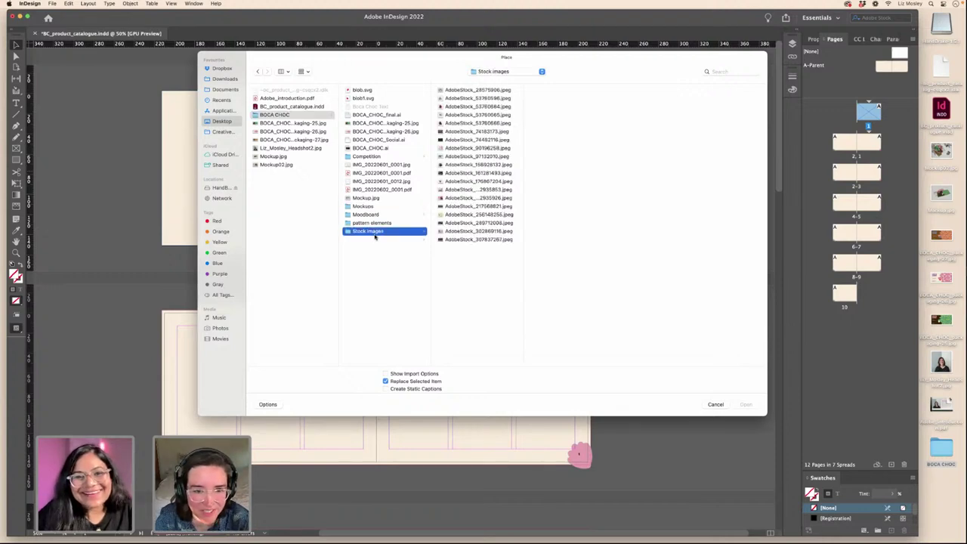
- Preview the stock chocolate photos, place AdobeStock_307837267.jpeg in the cover frame and deselect it
left_click(467, 132)
left_click(468, 141)
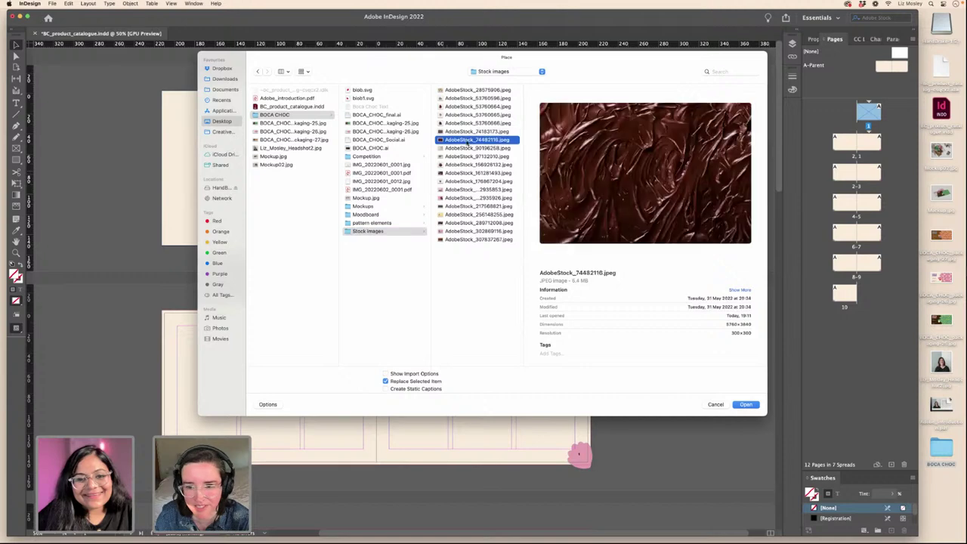
key("Down")
key("Down")
key("Down")
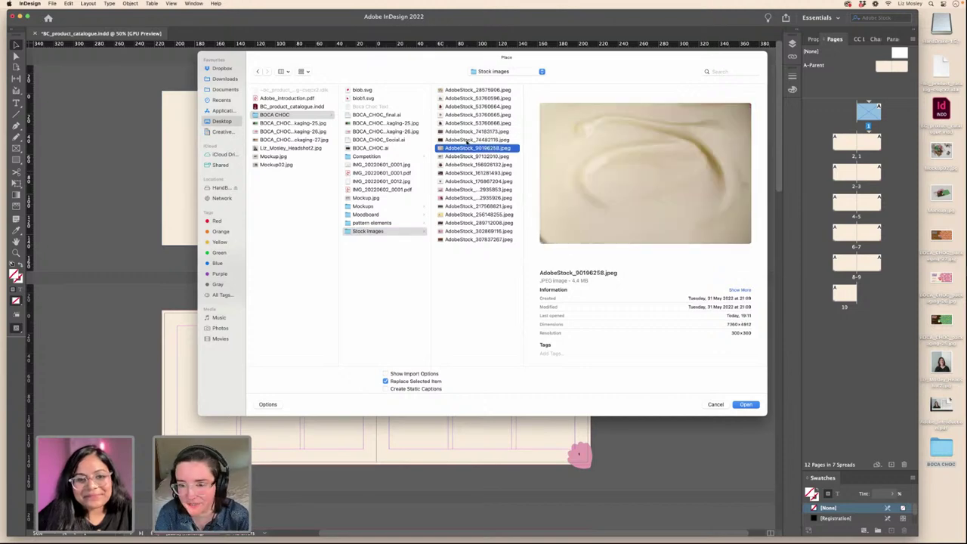
key("Down")
key("Down")
key("Down")
key("Down")
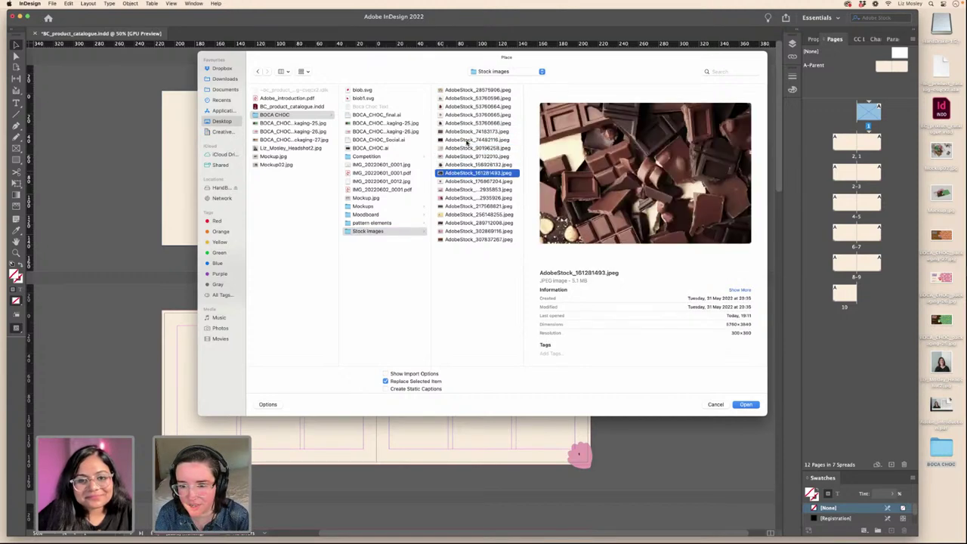
key("Down")
key("Down")
key("Down")
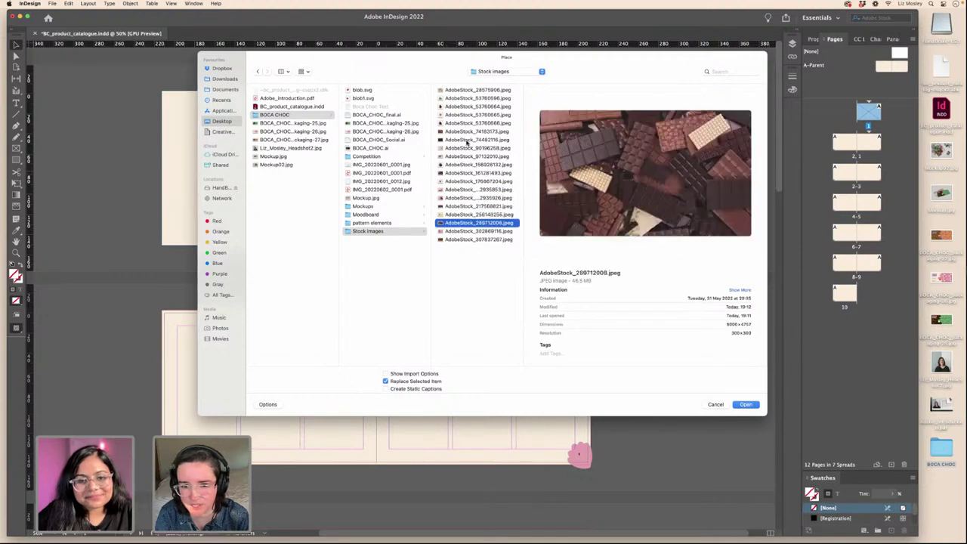
key("Down")
key("Down")
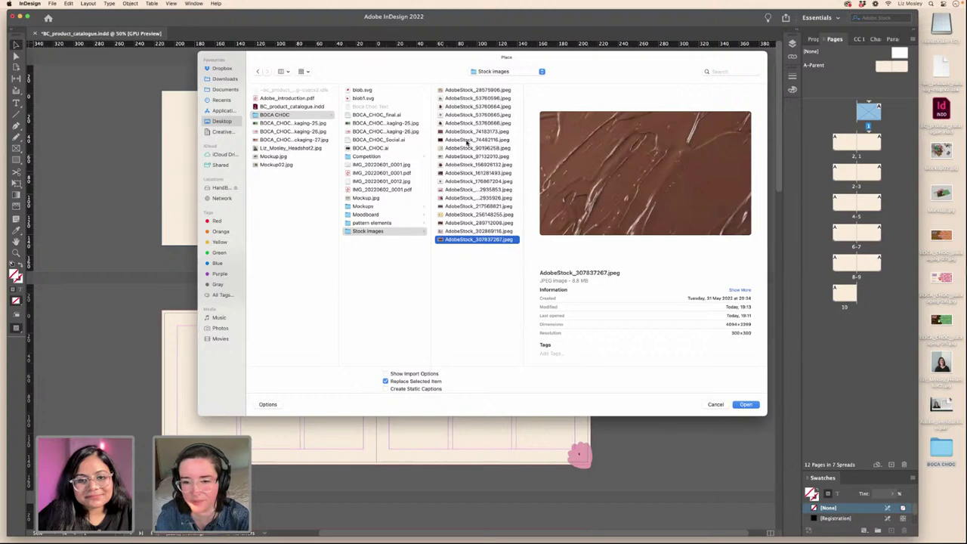
left_click(750, 406)
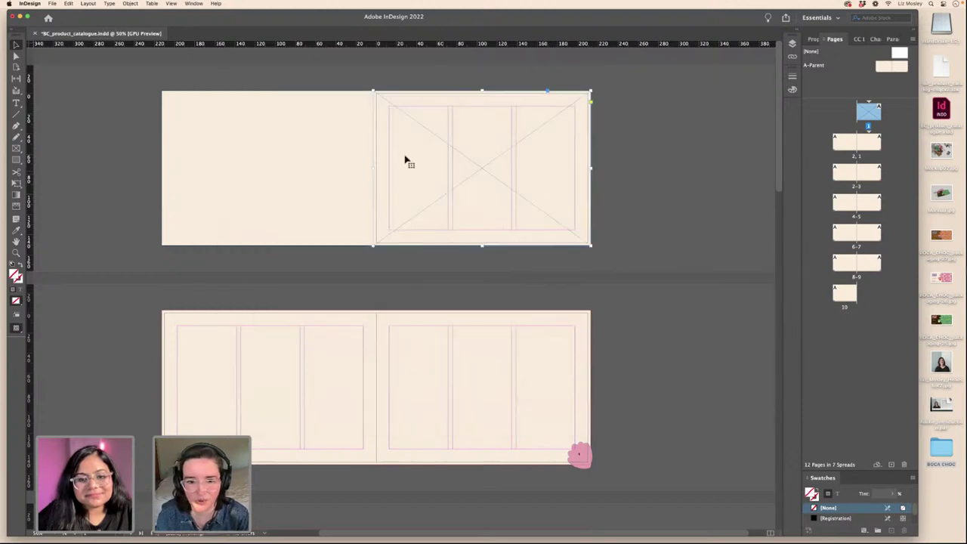
left_click(405, 156)
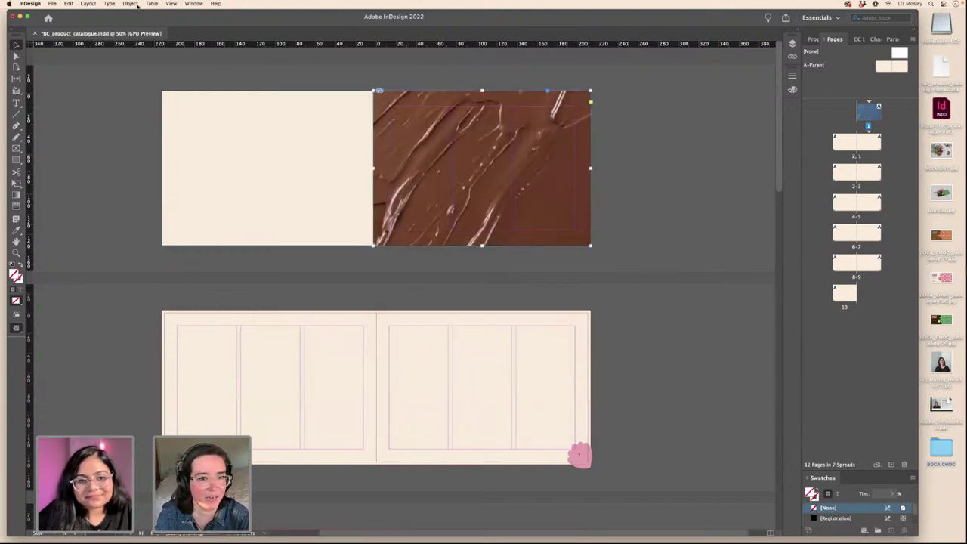
left_click(715, 163)
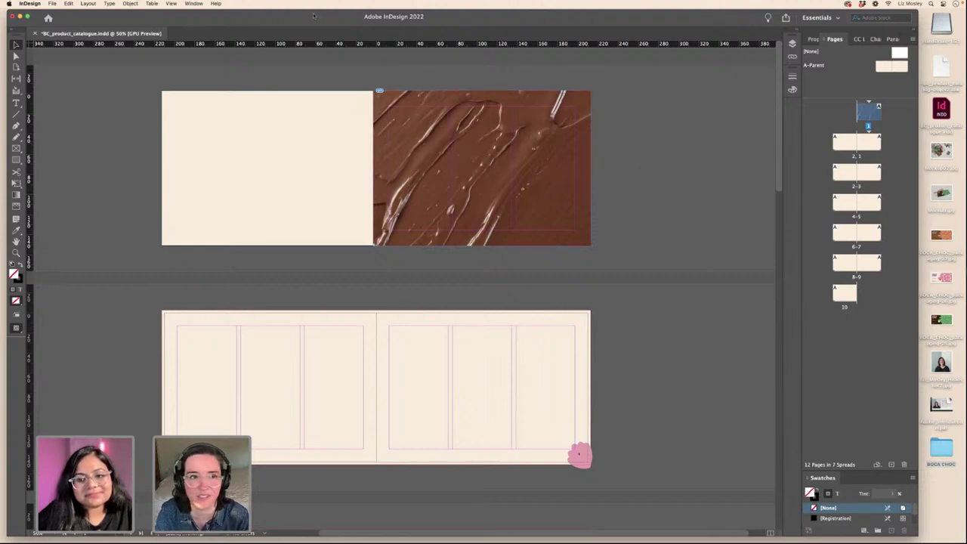
- Place the pink BOCA CHOC logo from the BOCA CHOC library at the cover's upper-left margin, about half the column area wide
left_click(195, 4)
left_click(208, 54)
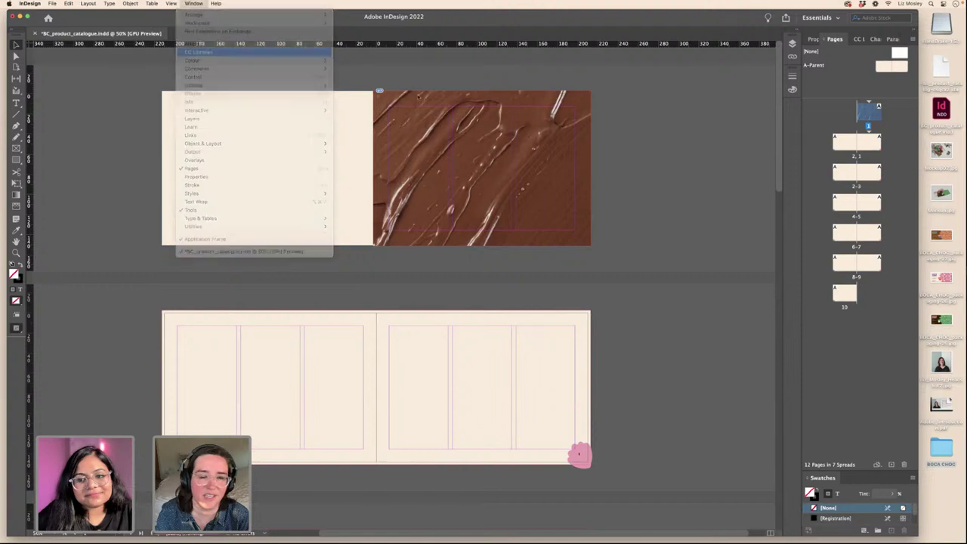
scroll(858, 200, "up", 3)
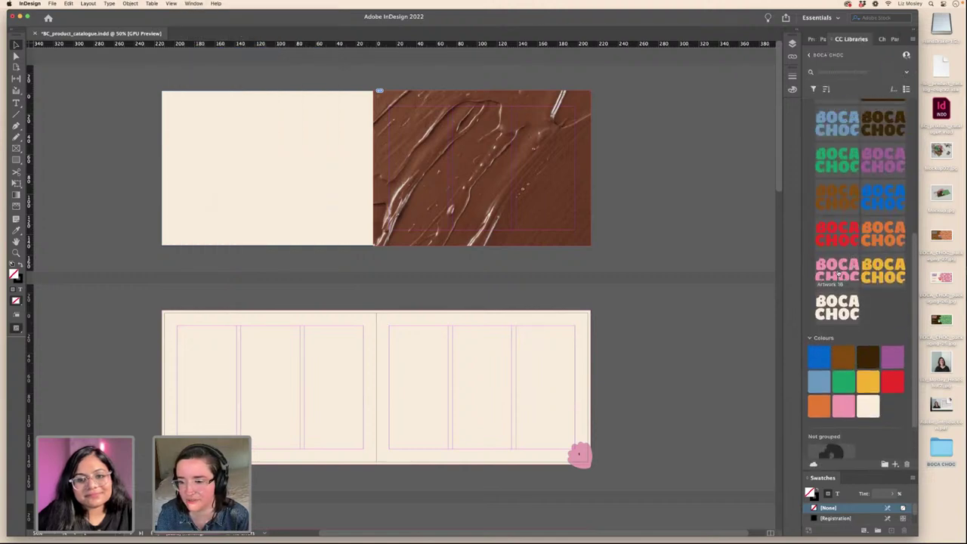
left_click_drag(838, 273, 480, 159)
left_click(505, 188)
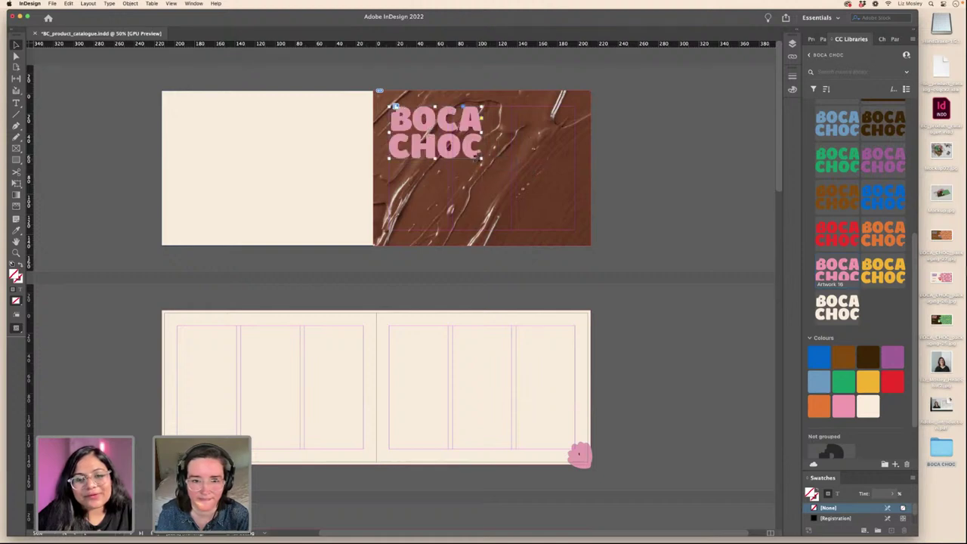
left_click(661, 205)
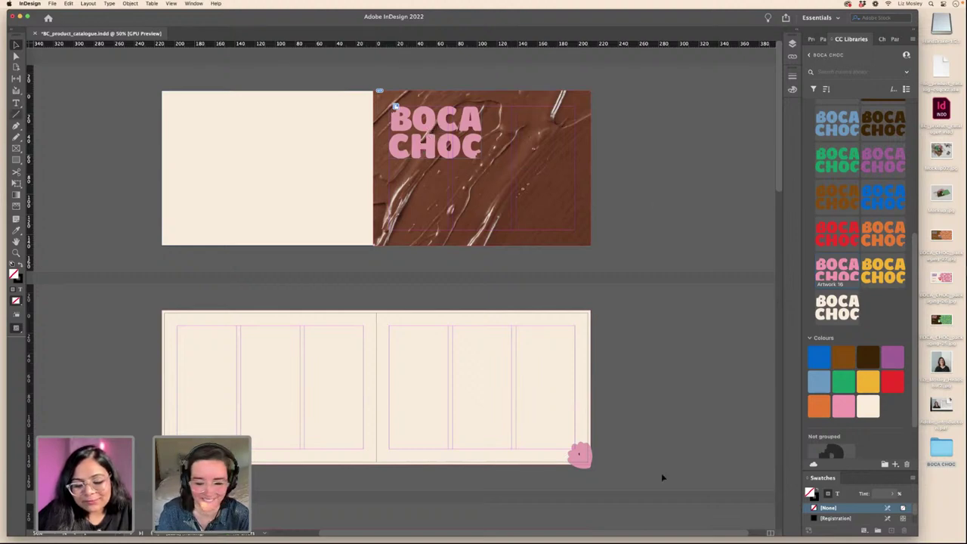
- Copy the tagline "Creative flavours for bold chocolate lovers" from the Boca Choc Text document and minimise that document
mouse_move(739, 530)
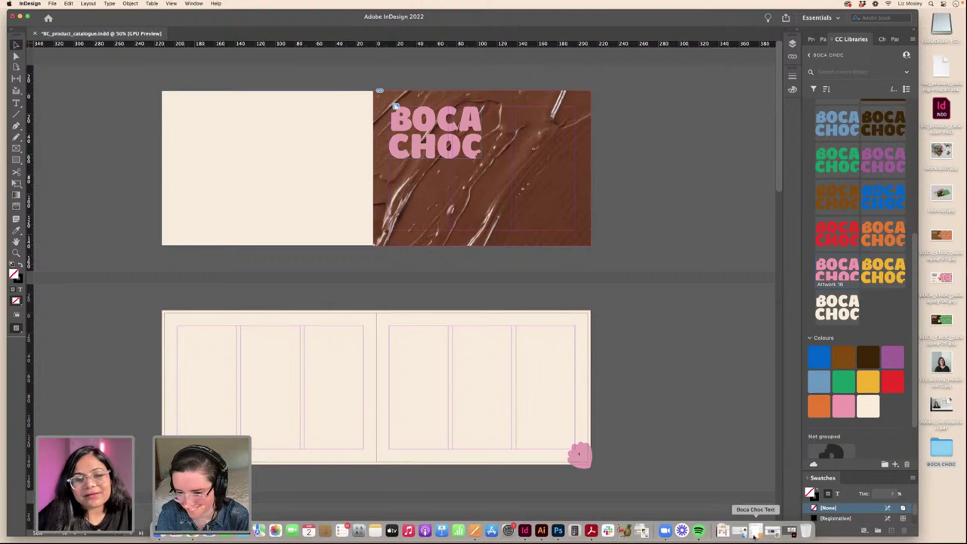
left_click(755, 534)
scroll(721, 271, "up", 10)
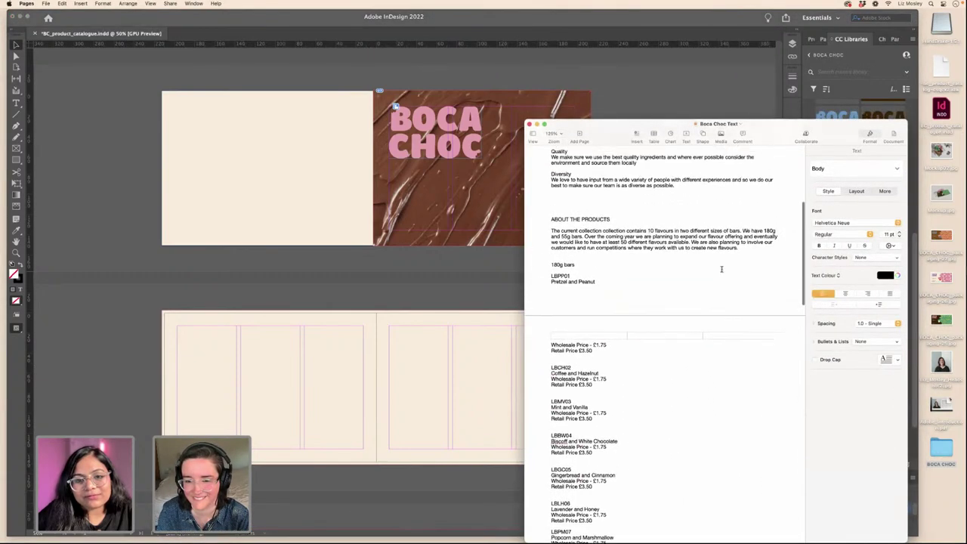
left_click_drag(657, 202, 550, 203)
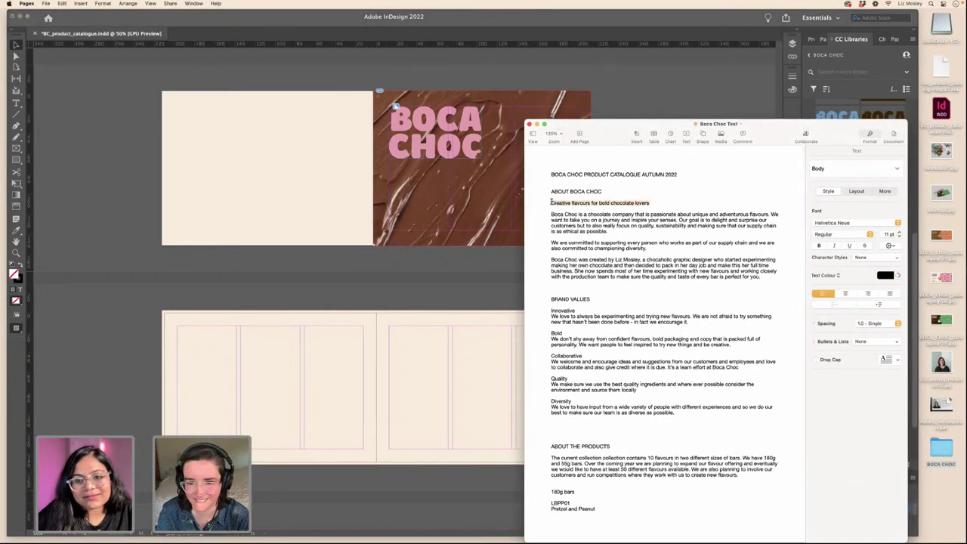
left_click(537, 124)
- Create a text frame below the cover logo, paste the tagline into it and select all its text
key("t")
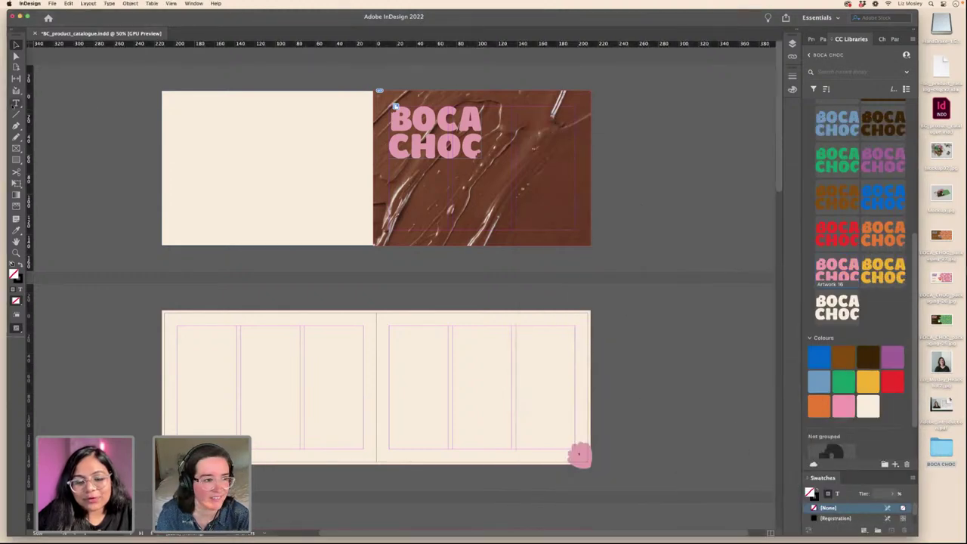
left_click_drag(390, 178, 525, 212)
key("super+a")
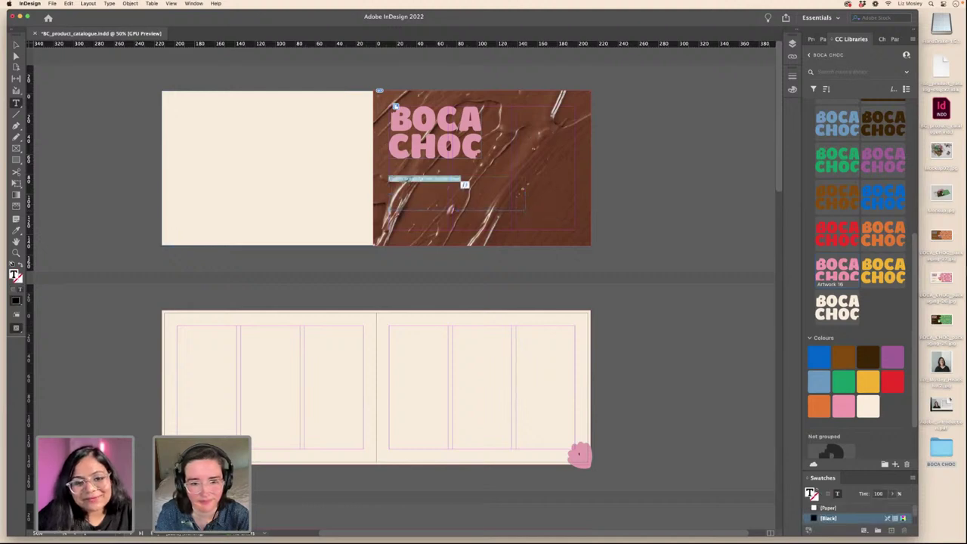
- Set the cover tagline's font to Iskra Medium and its size to 15 pt
left_click(881, 39)
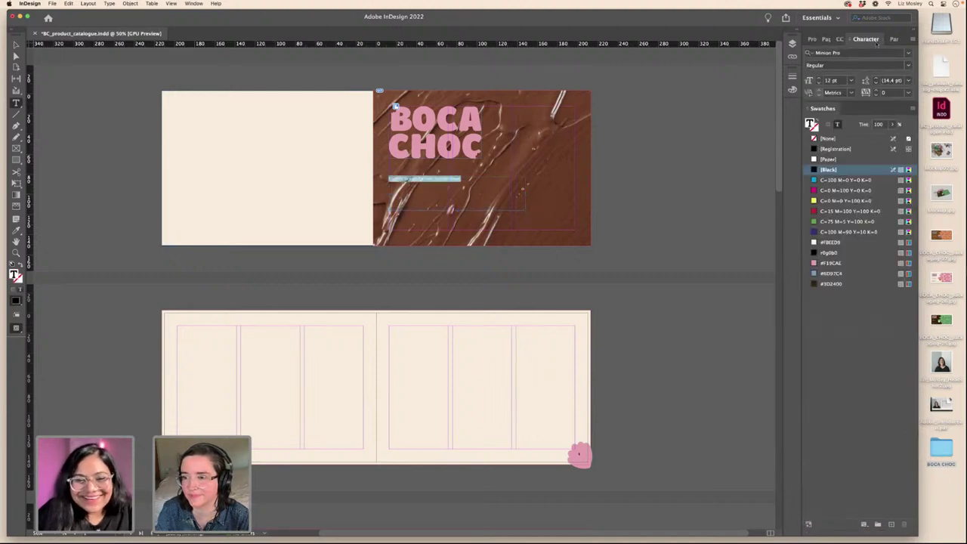
left_click(827, 53)
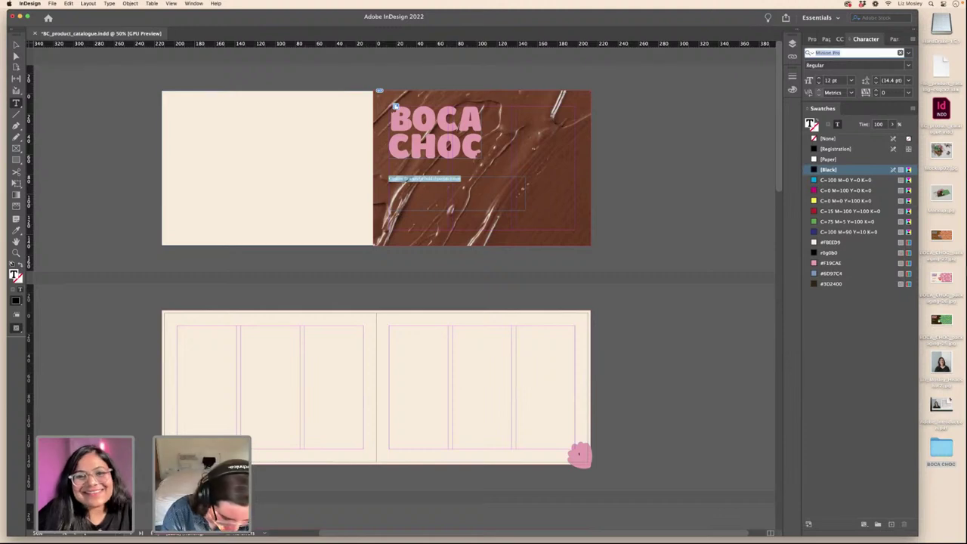
type("iskra")
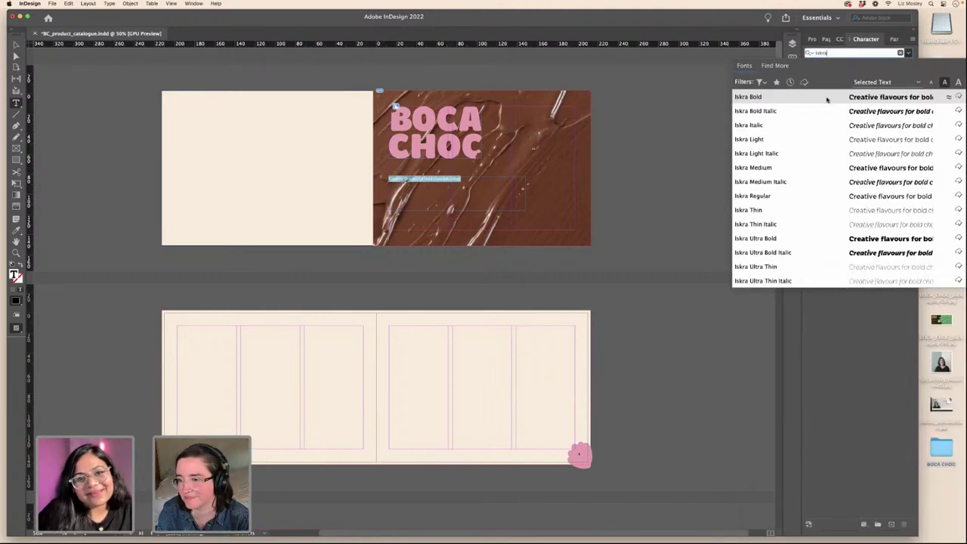
left_click(799, 168)
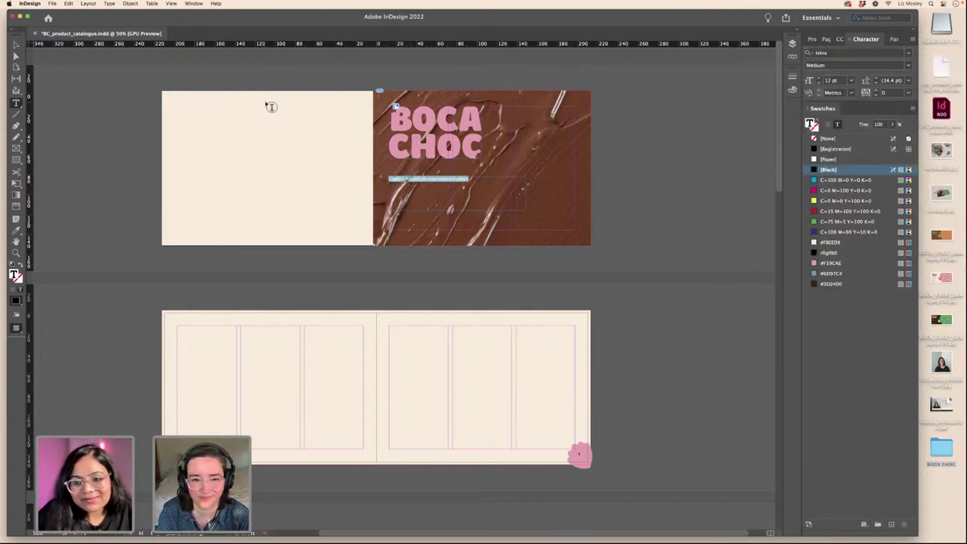
left_click(819, 78)
left_click(819, 78)
left_click(819, 78)
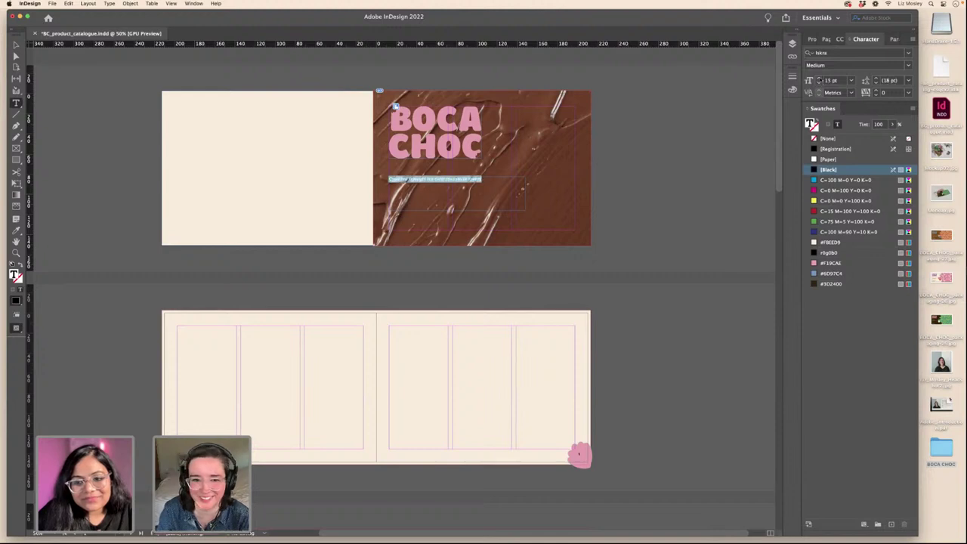
- Increase the selected cover tagline's font size to 24 pt and deselect the text
left_click(819, 78)
left_click(819, 78)
left_click(819, 78)
left_click(819, 78)
left_click(819, 78)
left_click(819, 78)
left_click(819, 77)
left_click(819, 78)
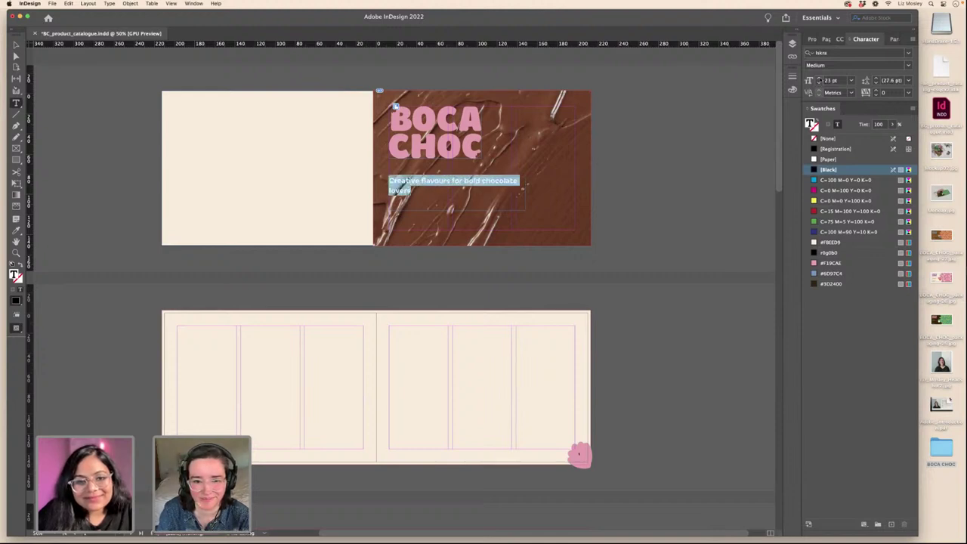
key("Up")
left_click(604, 195)
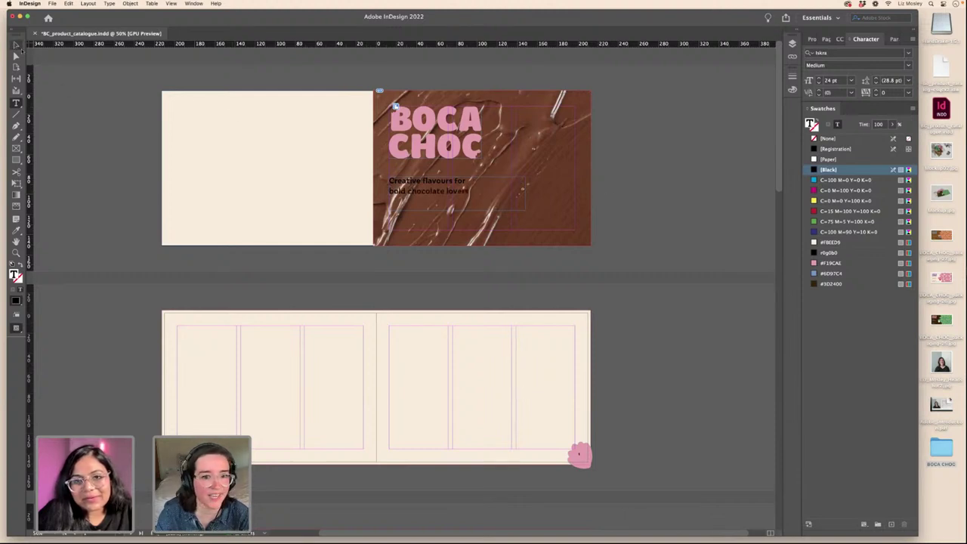
- Fit the tagline frame to its text, scale frame and text slightly to 24.798 pt, and nudge it down along the cover margin
left_click(16, 45)
key("super+alt+c")
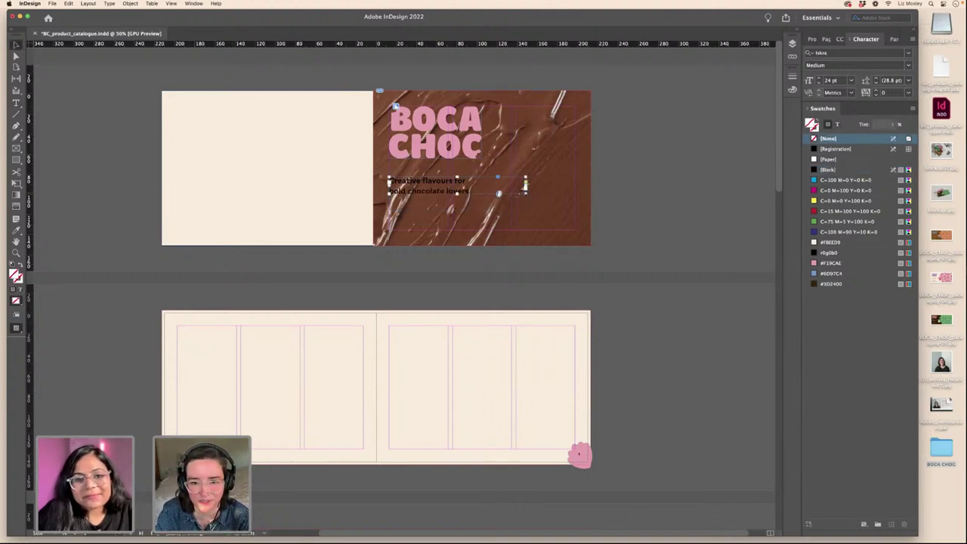
left_click_drag(525, 185, 529, 186)
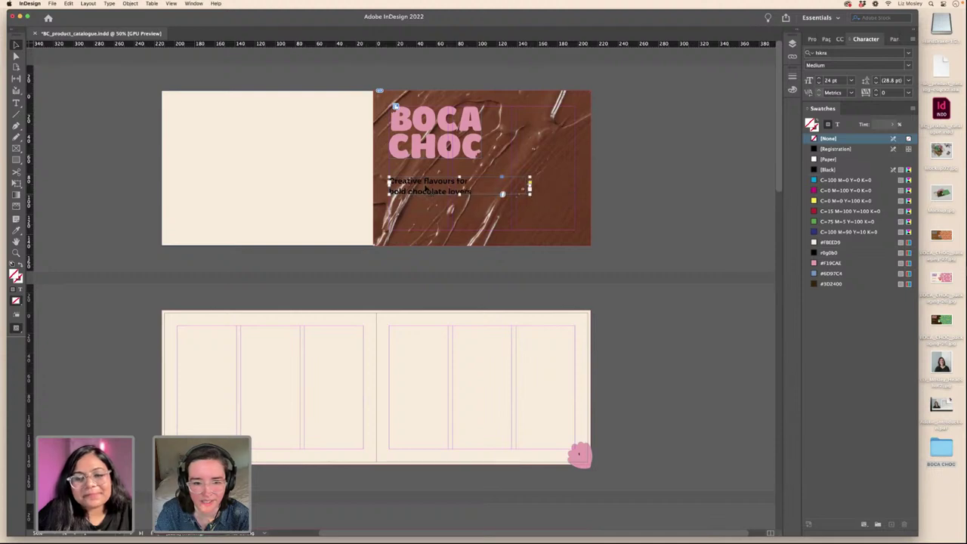
left_click_drag(426, 189, 420, 192)
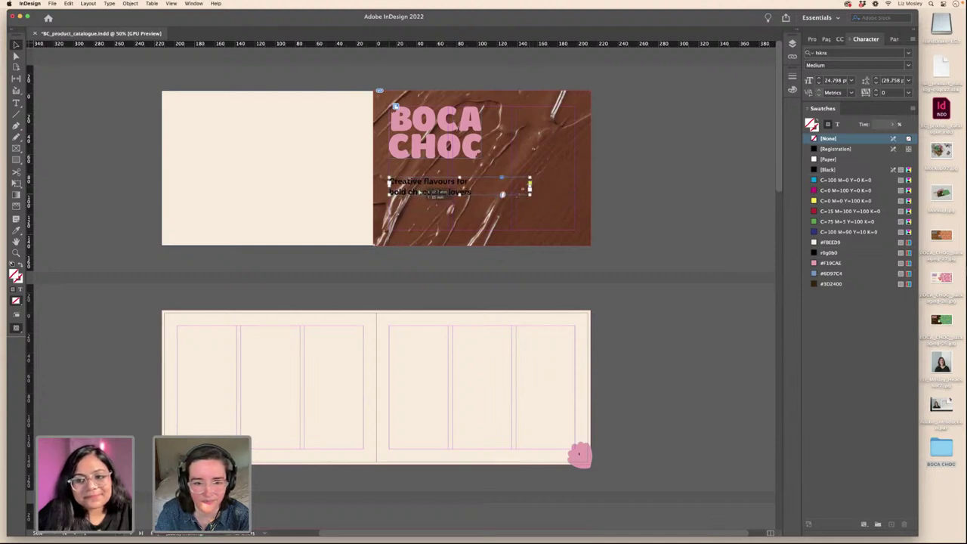
left_click_drag(532, 187, 532, 187)
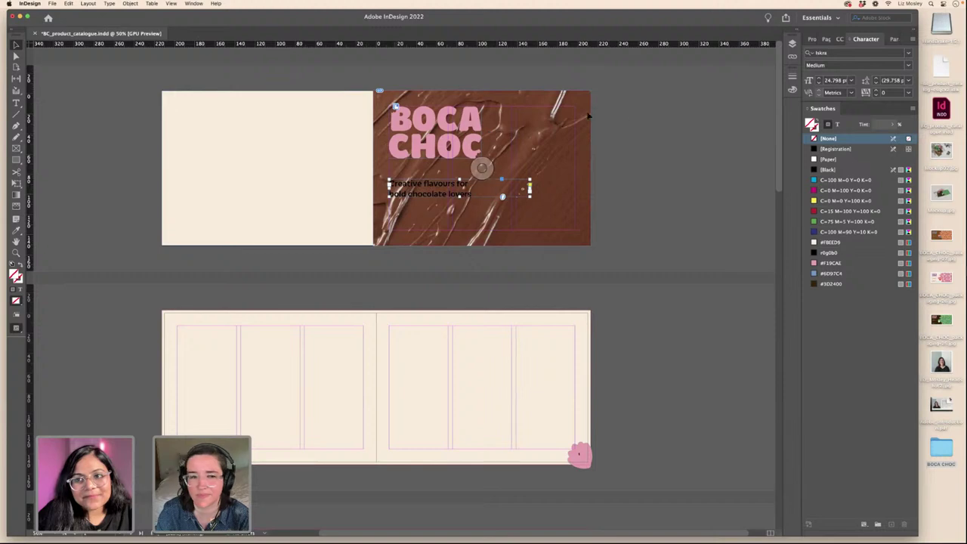
- Try applying the yellow colour from the BOCA CHOC library to the tagline frame and undo it
left_click(193, 3)
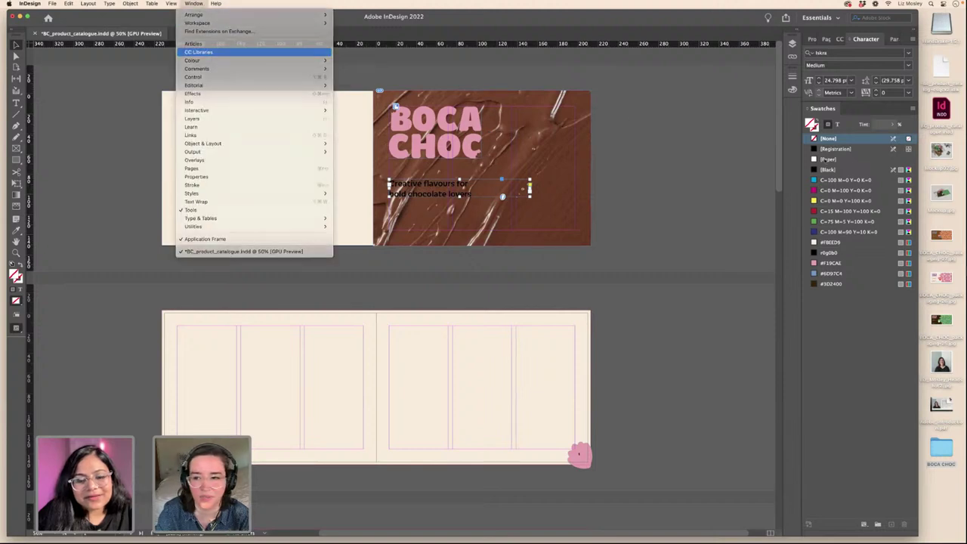
left_click(199, 51)
scroll(866, 348, "down", 2)
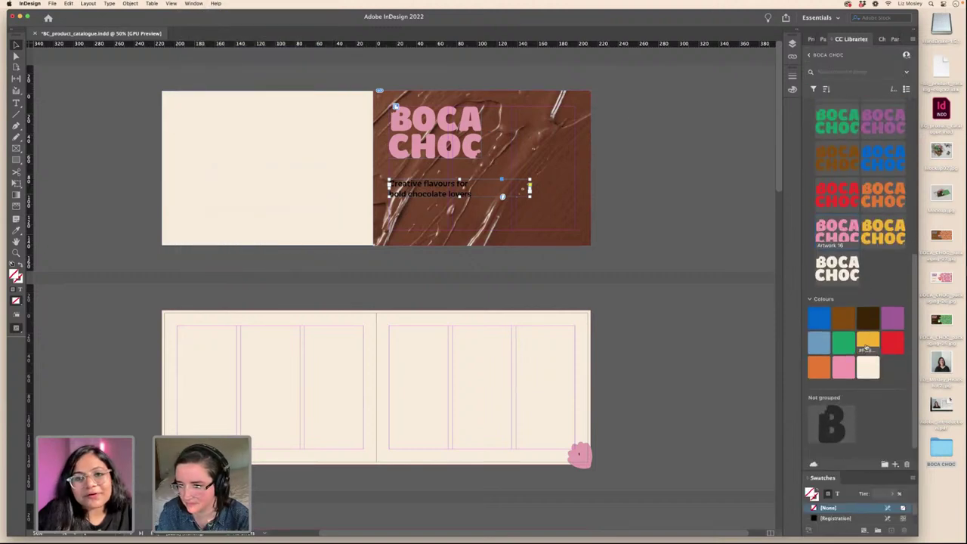
left_click(866, 346)
key("super+z")
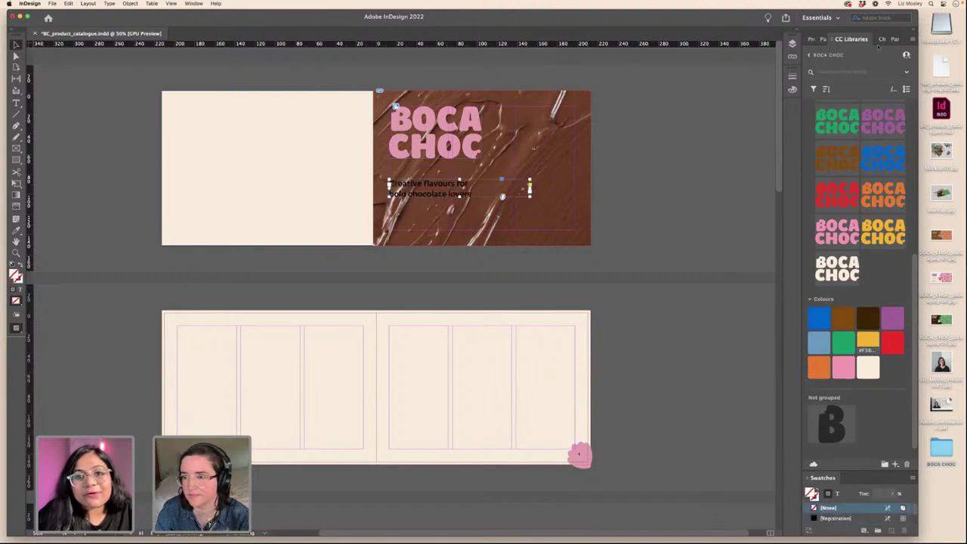
left_click(881, 38)
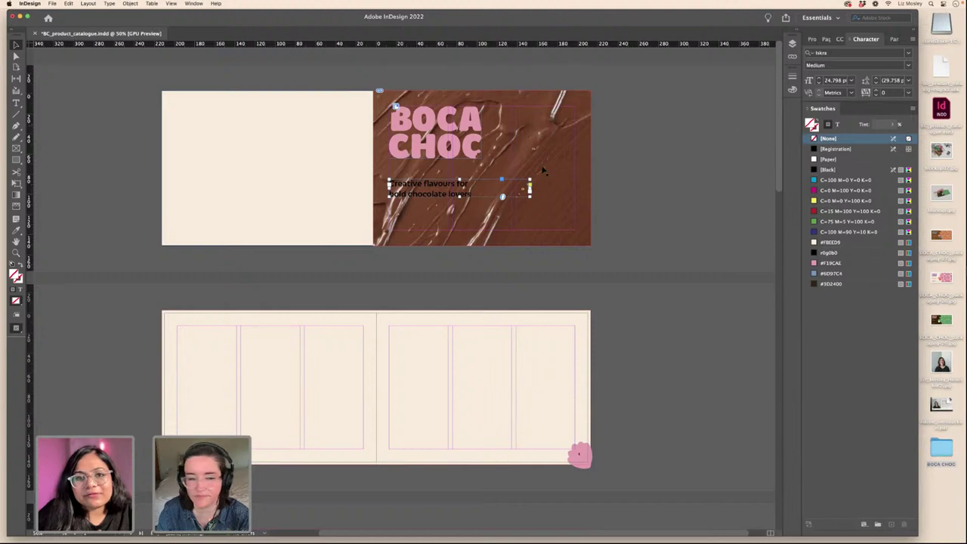
- Draw a small rectangle on the pasteboard beside the cover and fill it with yellow #F3B512 from the BOCA CHOC library
left_click(16, 159)
left_click_drag(610, 173, 668, 219)
left_click(192, 4)
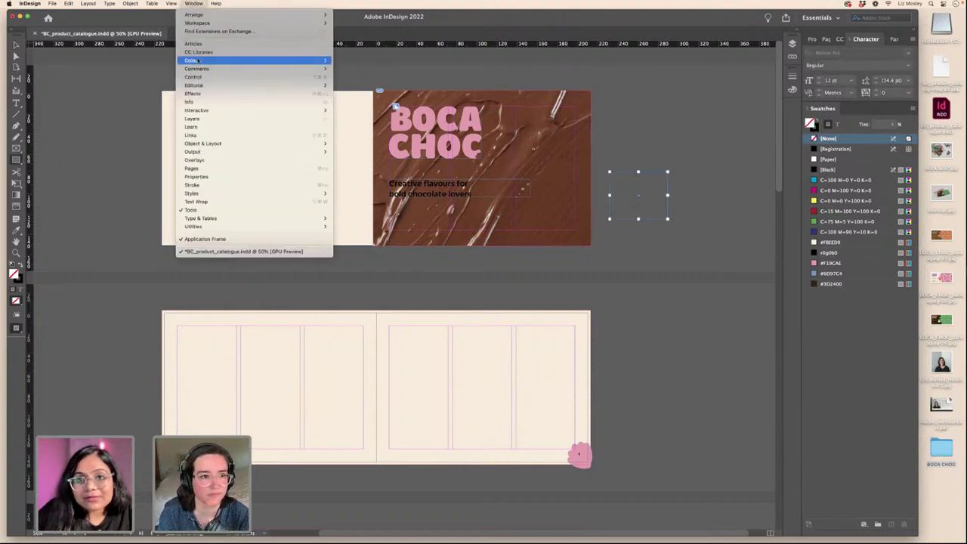
mouse_move(258, 59)
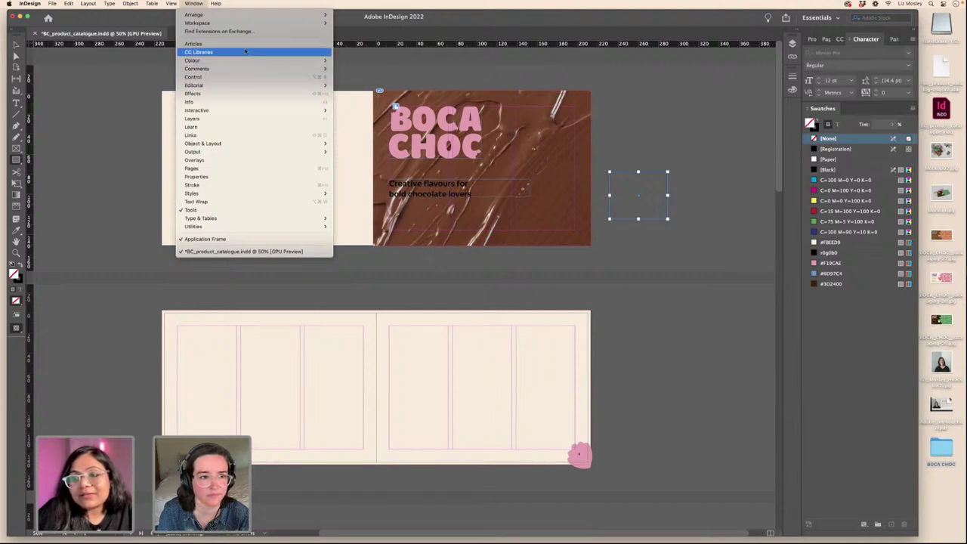
left_click(198, 51)
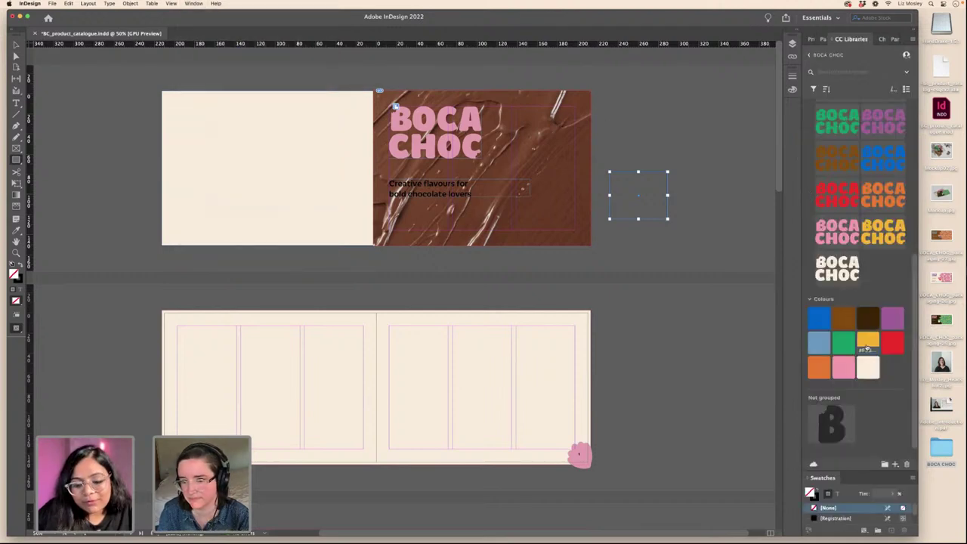
left_click(867, 344)
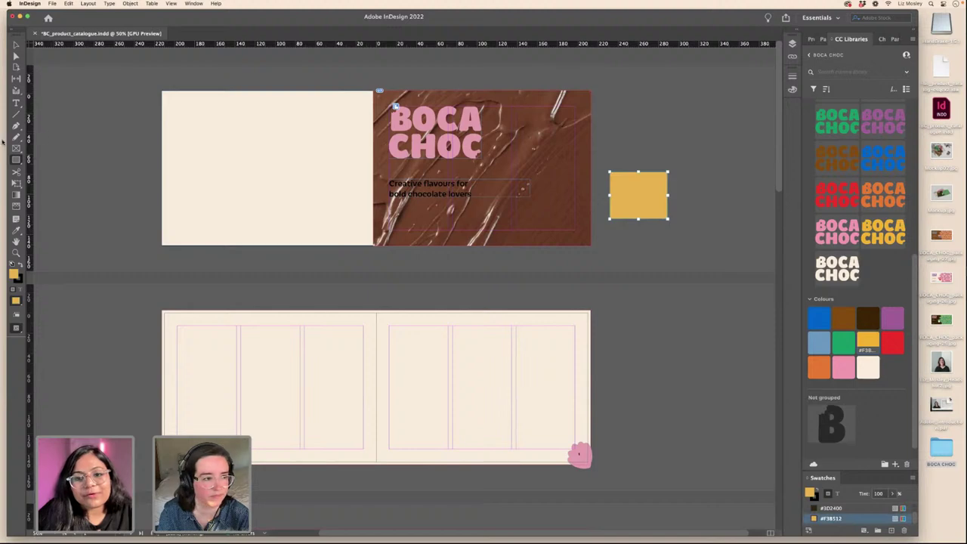
scroll(867, 414, "down", 2)
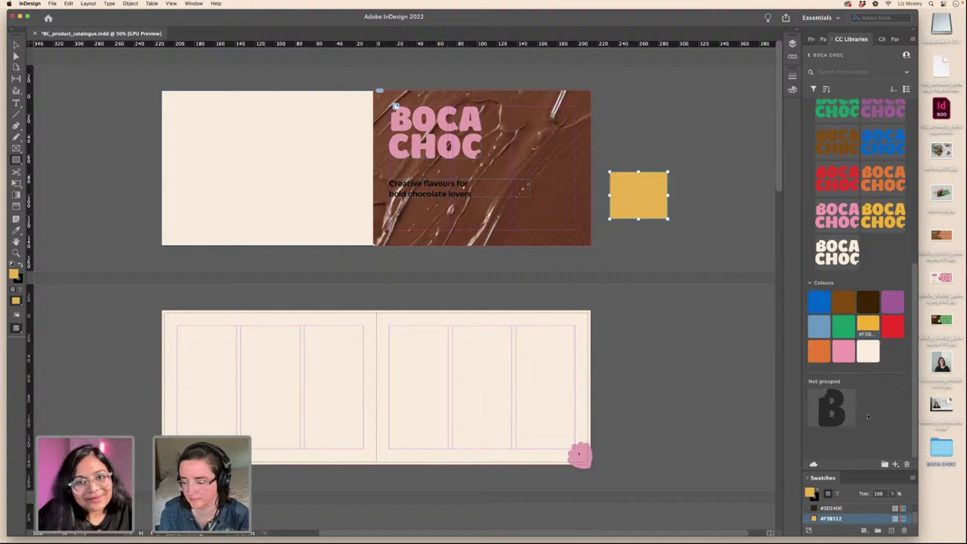
- Select the cover tagline's text, try and undo sampling the yellow rectangle with the Eyedropper, and apply the #F3B512 swatch to the text
key("t")
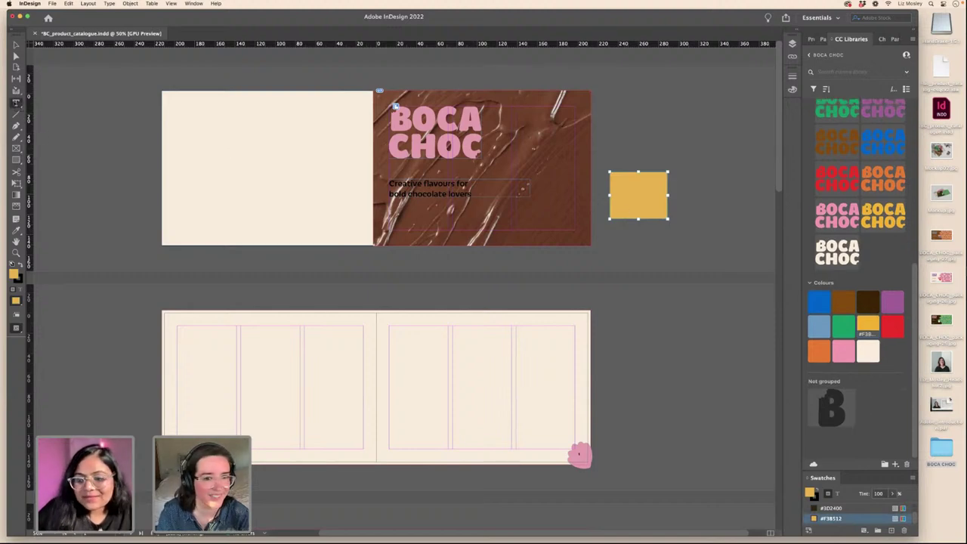
left_click_drag(389, 183, 472, 195)
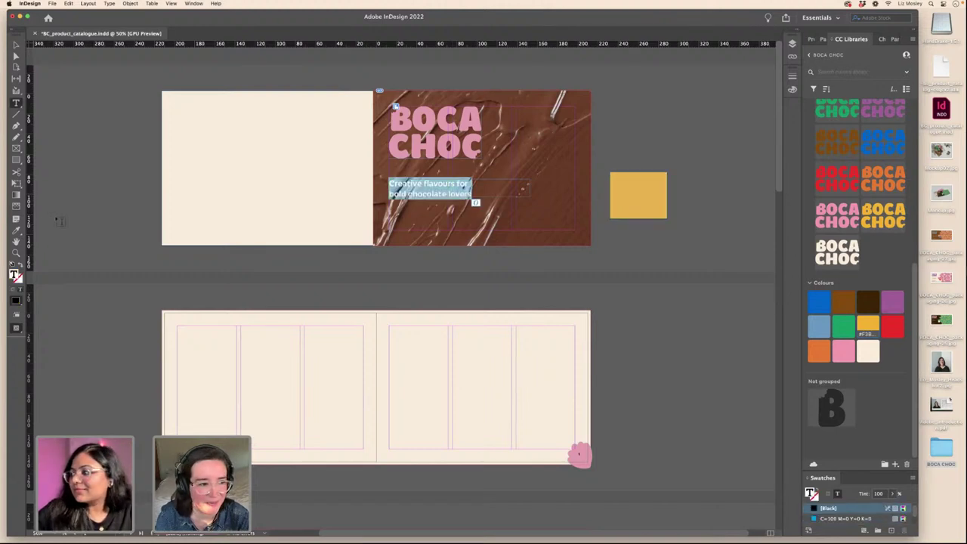
key("i")
left_click(639, 194)
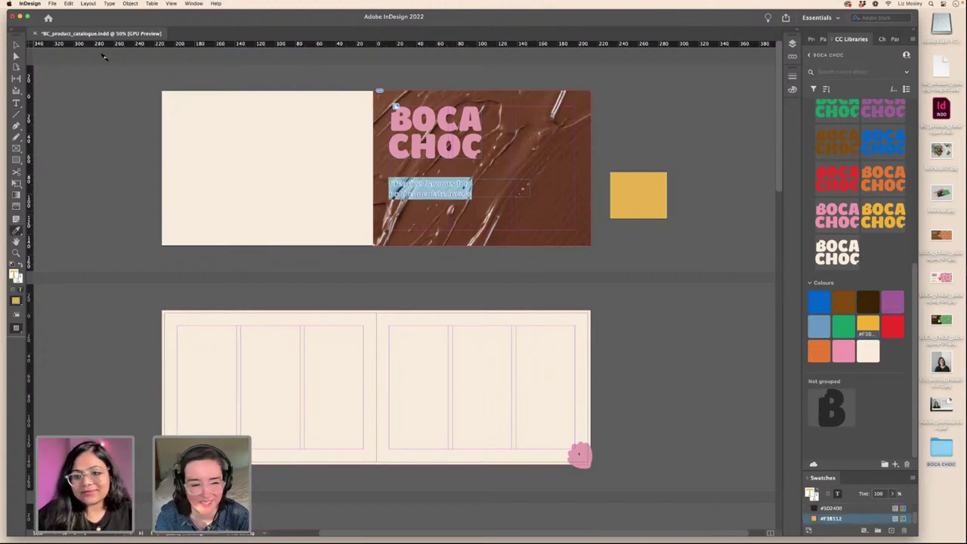
key("super+z")
left_click(16, 103)
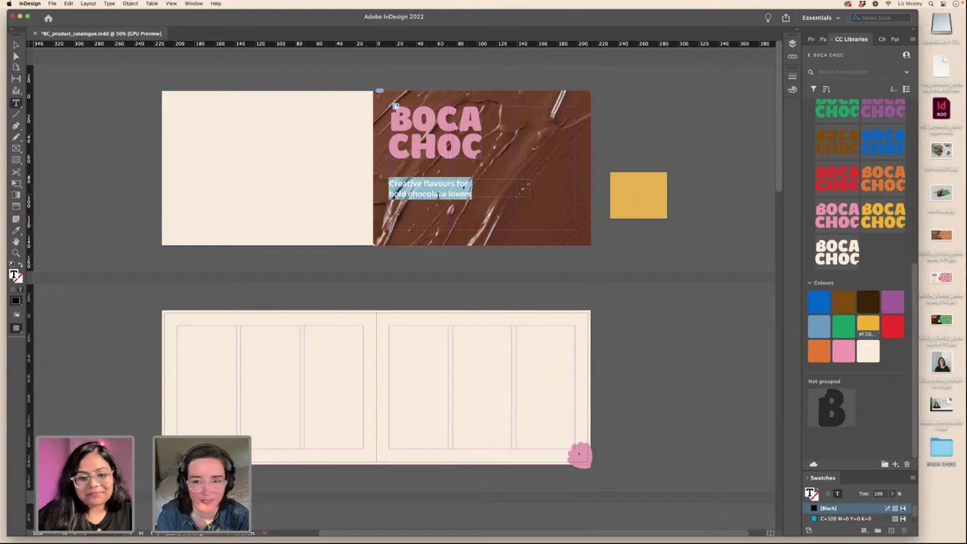
left_click(879, 39)
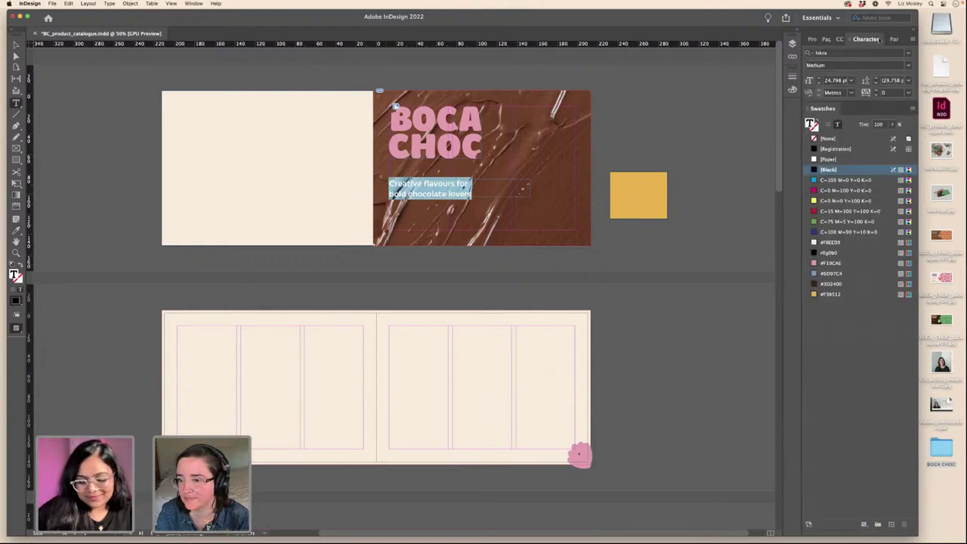
left_click(821, 294)
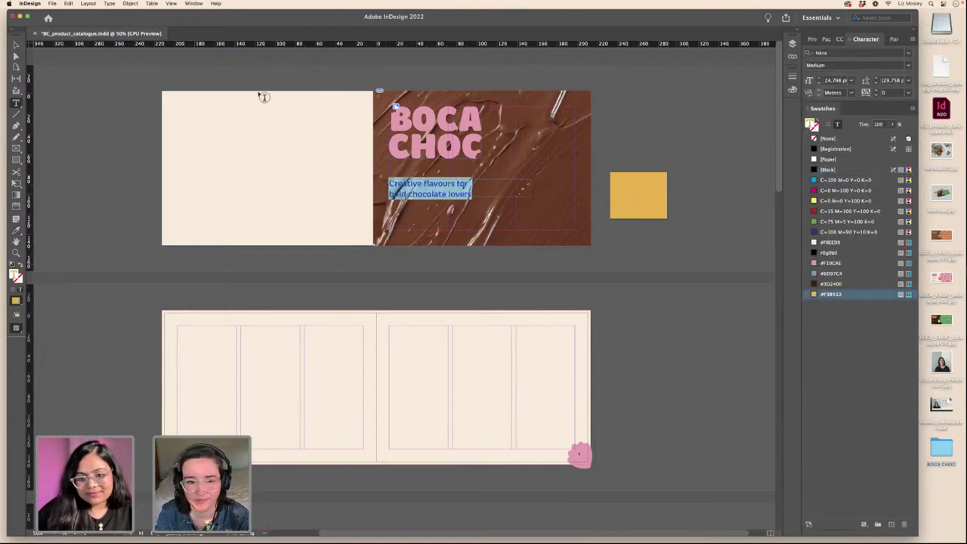
- Enlarge the chocolate photo inside the front cover's frame and reposition it behind the logo and tagline
left_click(15, 45)
left_click(108, 138)
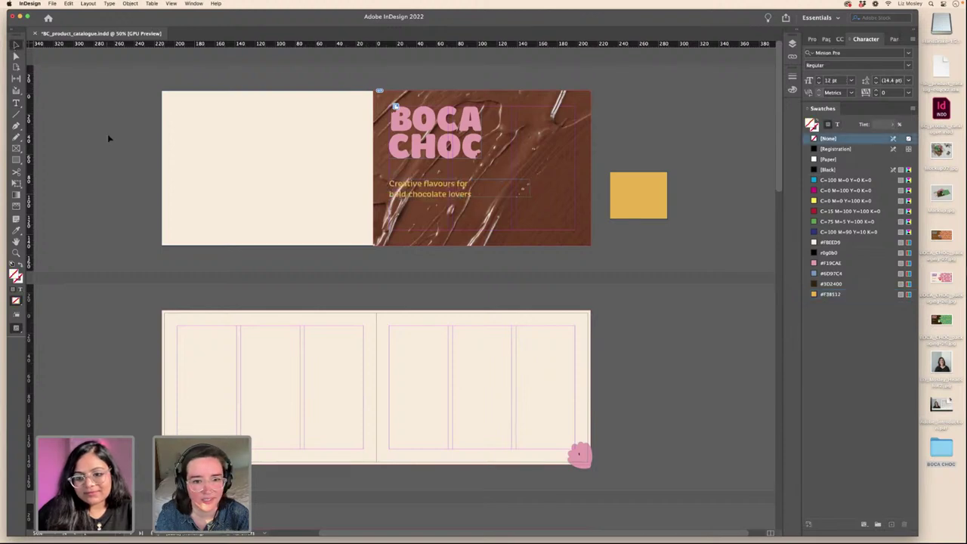
left_click(482, 168)
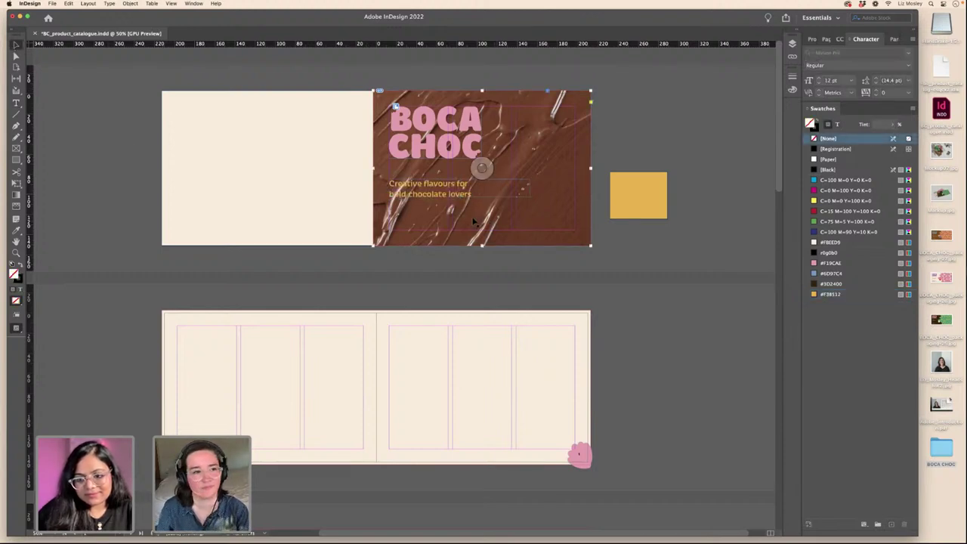
left_click(559, 189)
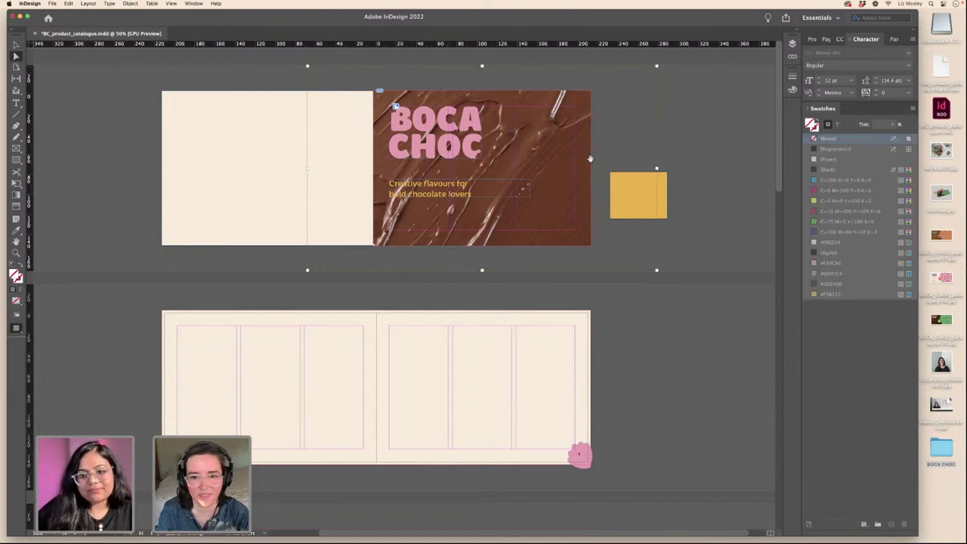
left_click_drag(577, 156, 550, 155)
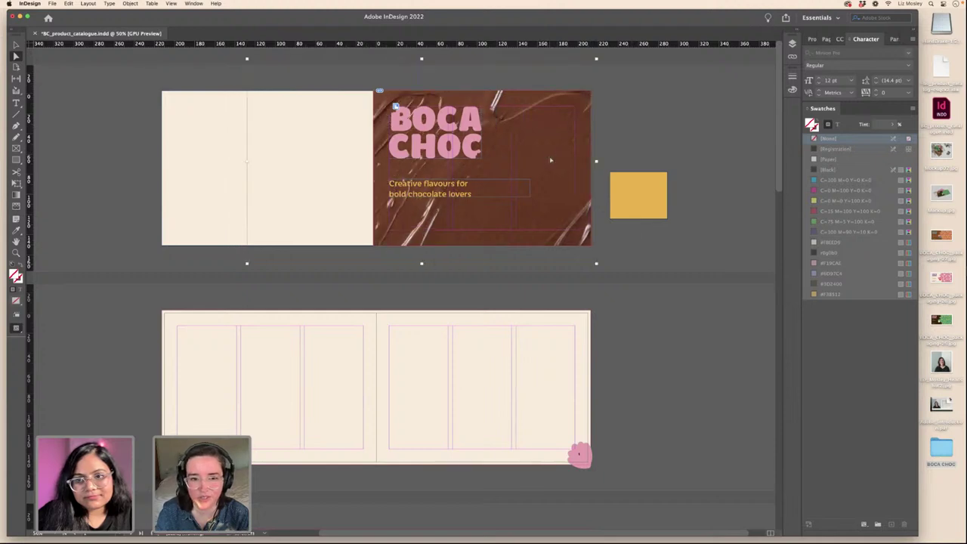
left_click_drag(597, 265, 696, 295)
left_click_drag(555, 220, 529, 199)
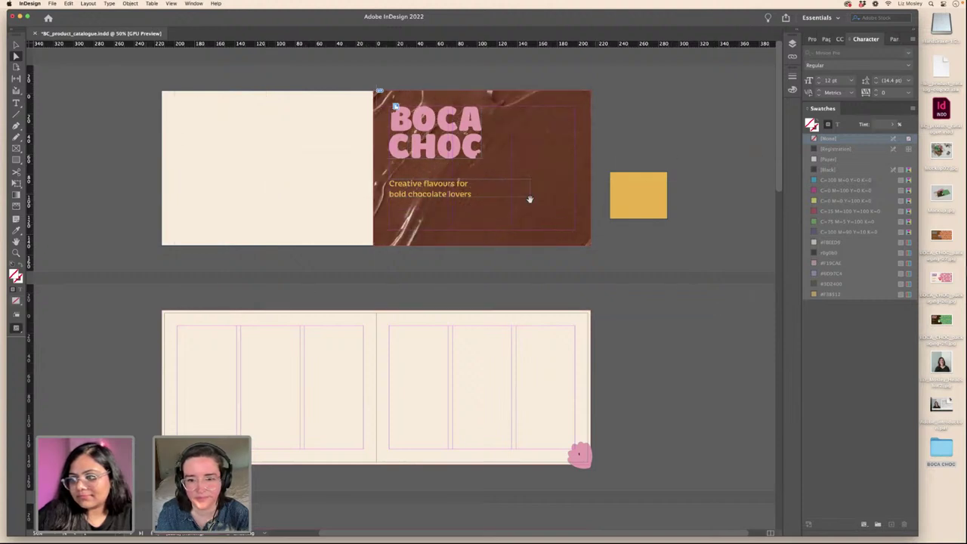
left_click(97, 152)
- Preview the BOCA_CHOC_packaging-27.jpg image from the desktop to examine its round weight badge
mouse_move(276, 538)
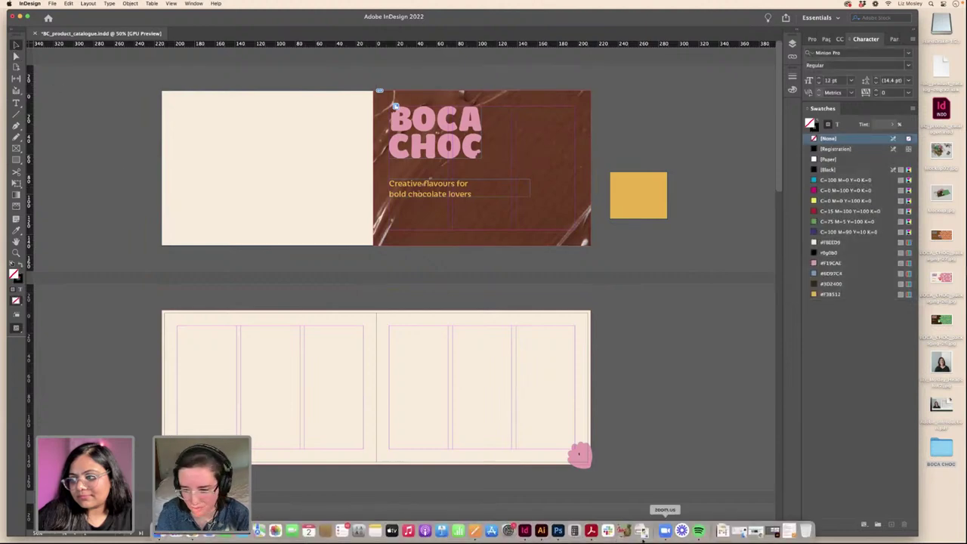
left_click(941, 234)
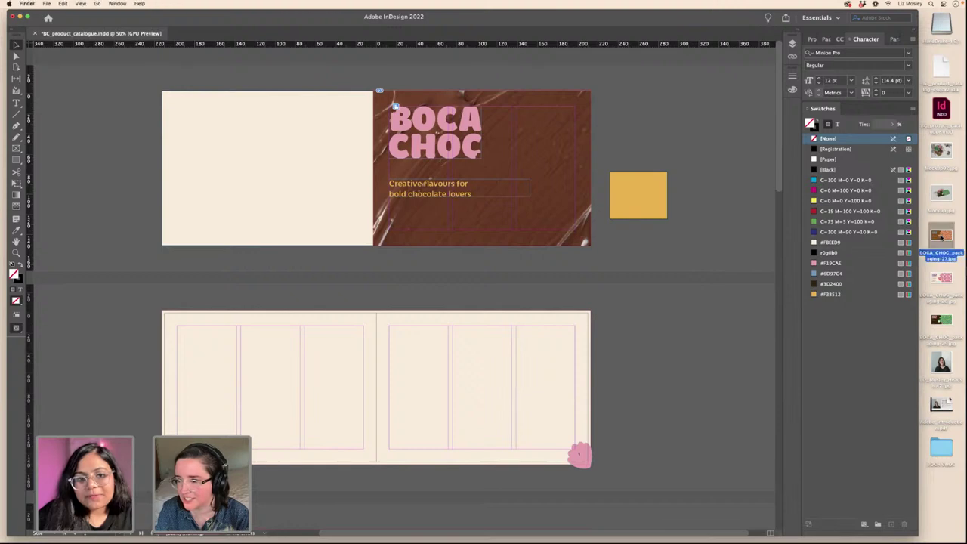
key("space")
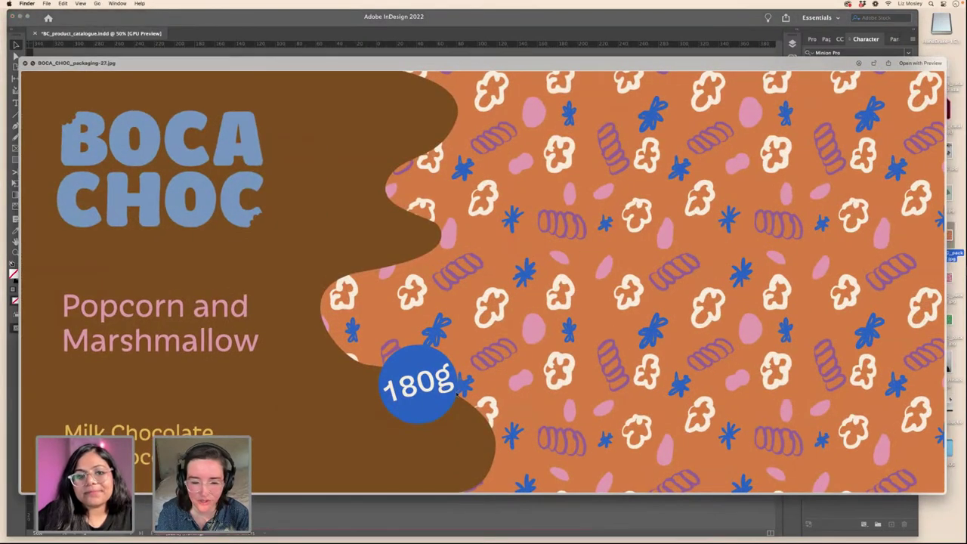
key("space")
left_click(117, 149)
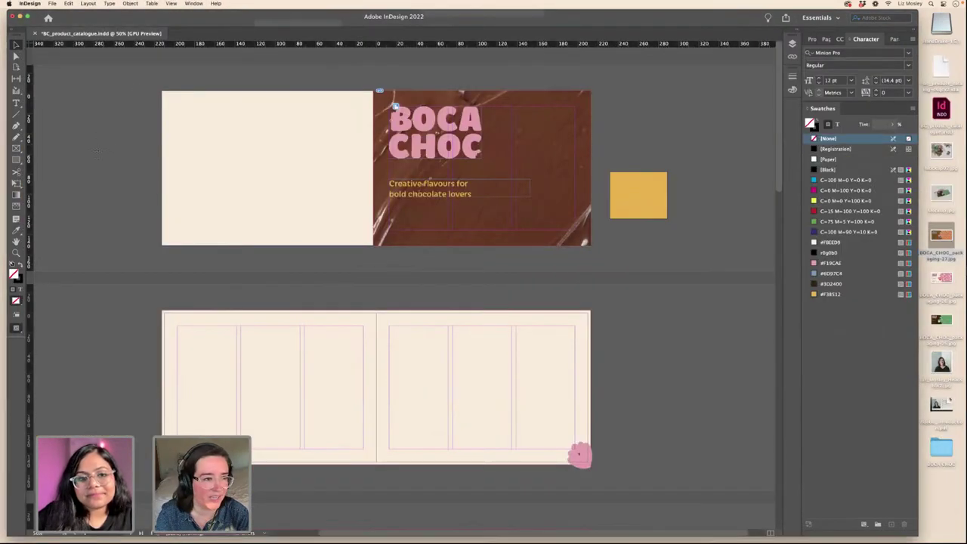
- Draw a circle about 75 mm wide over the front cover's lower-right corner with a black fill and no stroke
left_click_drag(16, 160, 45, 180)
left_click_drag(565, 179, 641, 254)
left_click(16, 45)
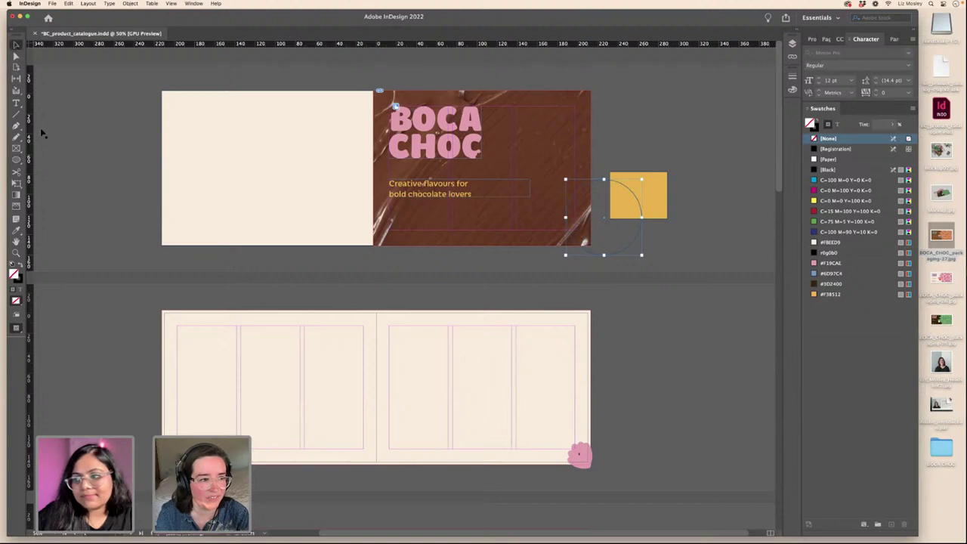
left_click(816, 123)
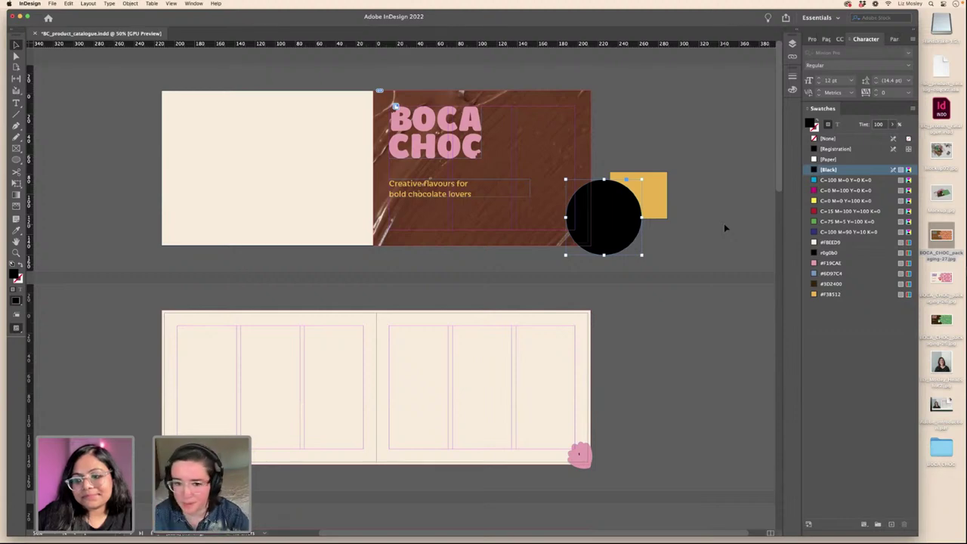
left_click(626, 255)
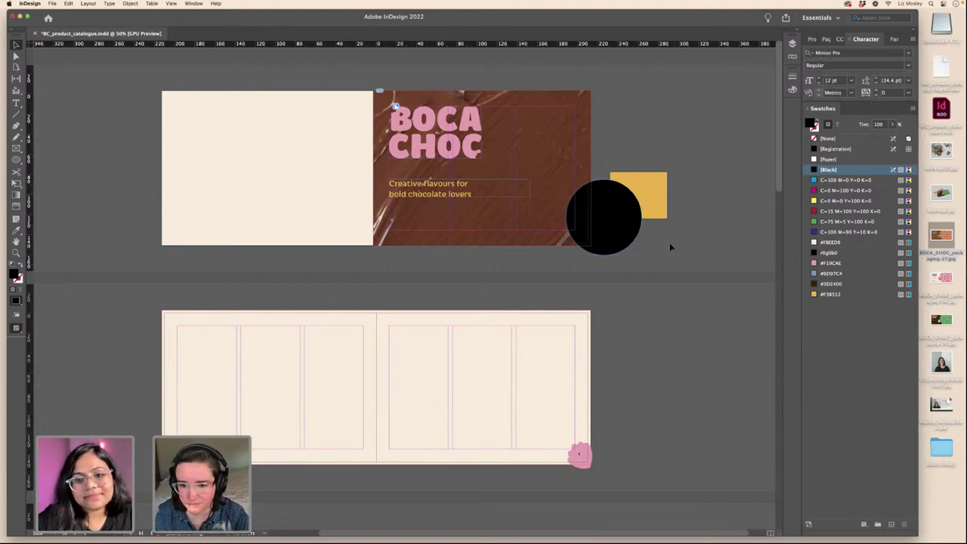
- Shrink the circle to about 46 mm, place it inside the cover's lower-right corner and fill it with #6D97C4
left_click(620, 235)
left_click_drag(620, 235, 589, 231)
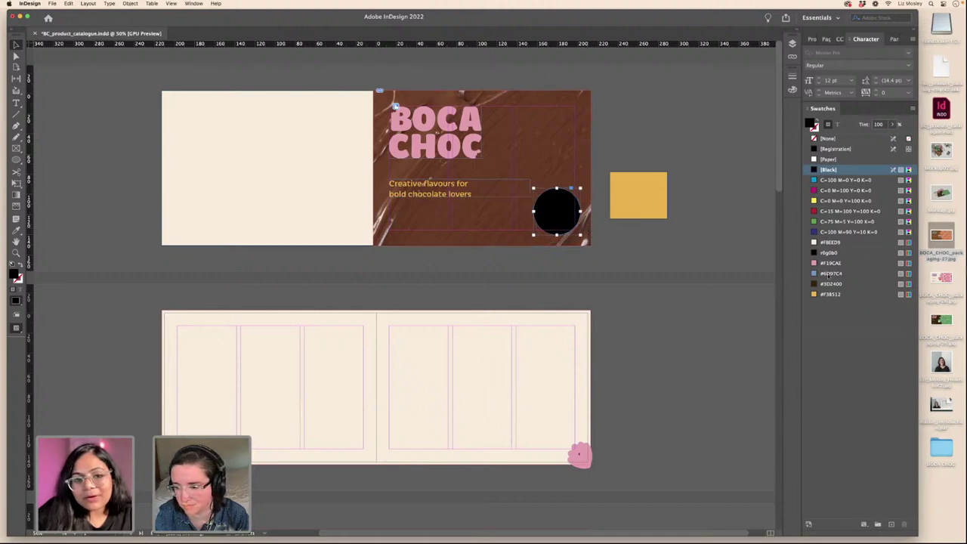
left_click(831, 273)
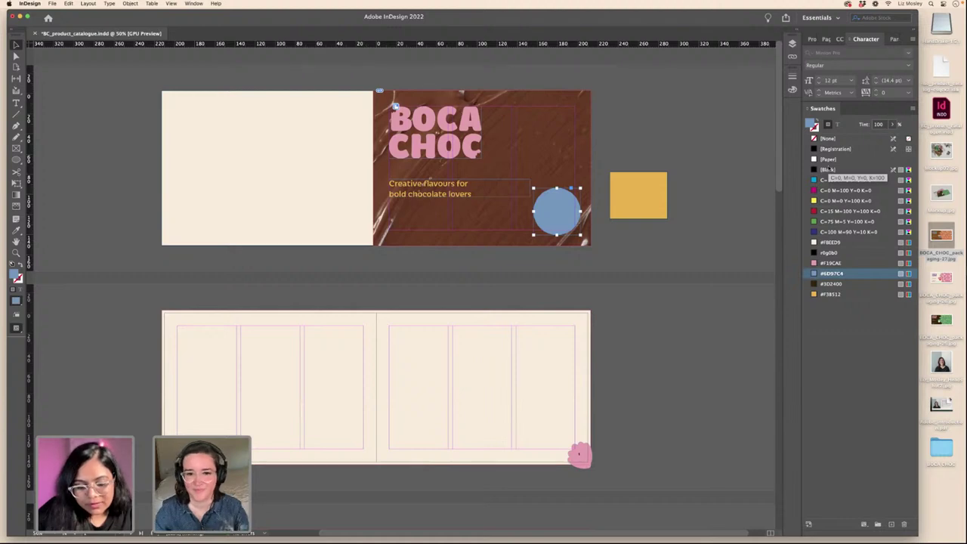
left_click(666, 151)
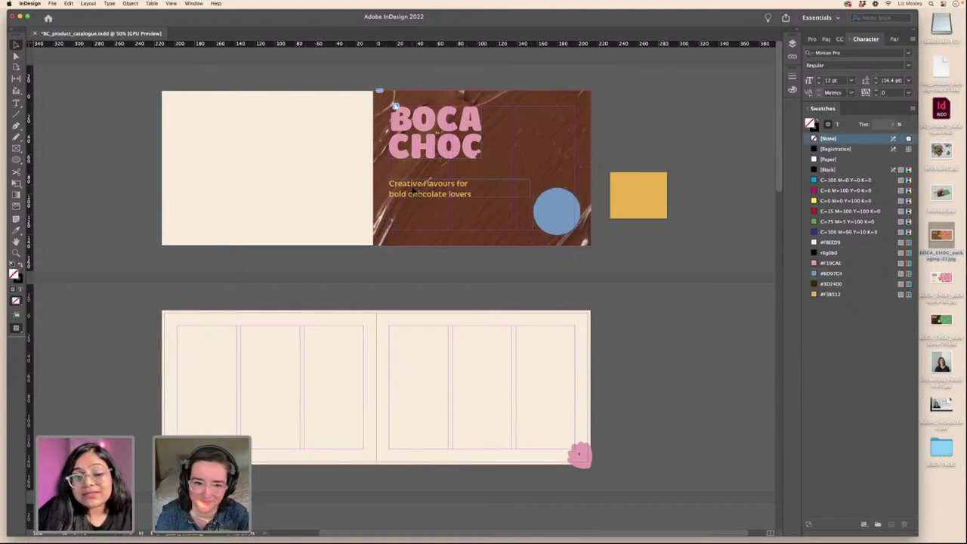
- Duplicate the yellow tagline onto the blue circle and replace the copy's text with PRODUCT CATALOGUE on two lines
left_click_drag(416, 192, 545, 219)
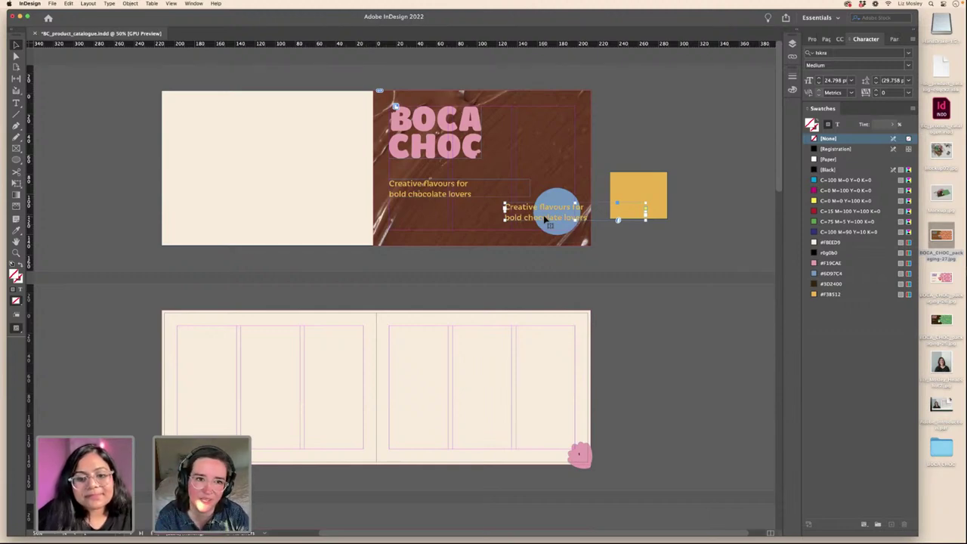
scroll(545, 219, "right", 2)
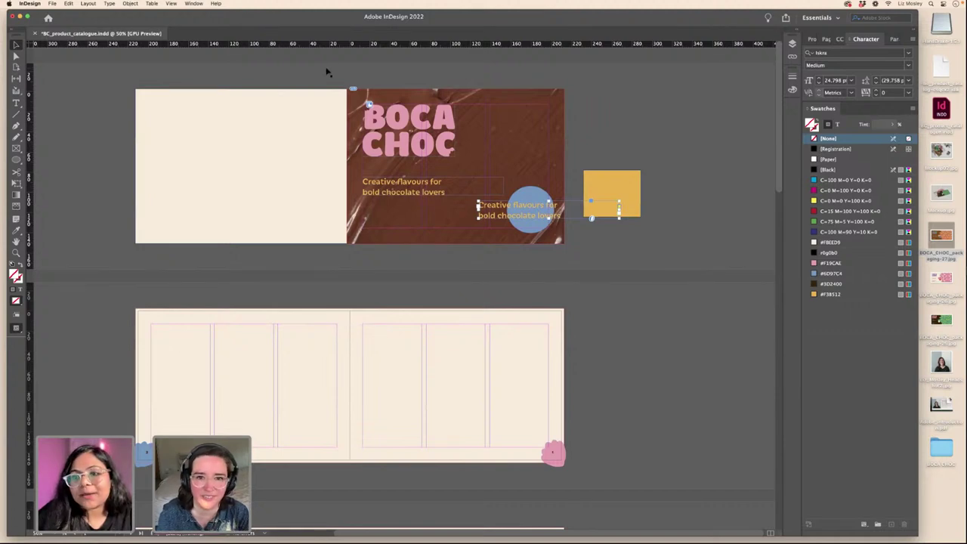
scroll(529, 210, "left", 3)
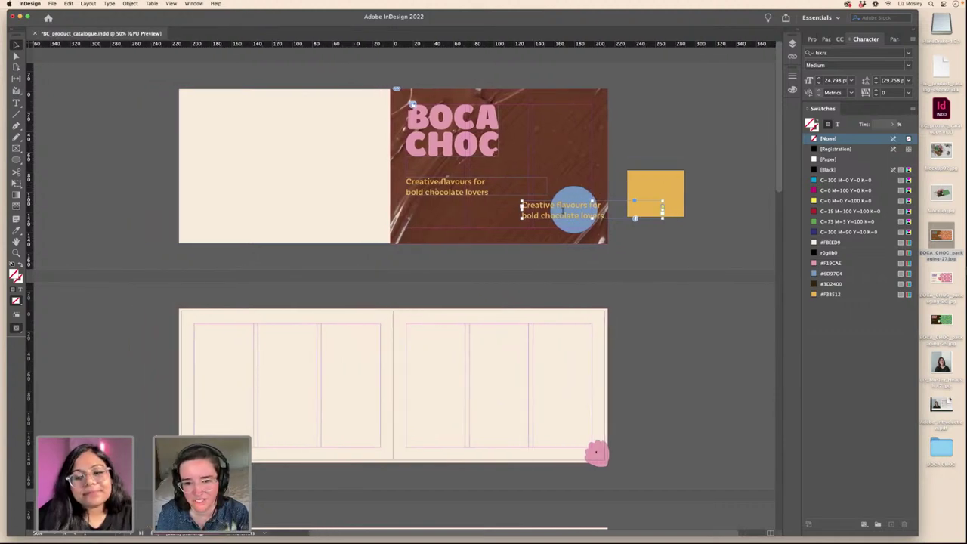
triple_click(566, 211)
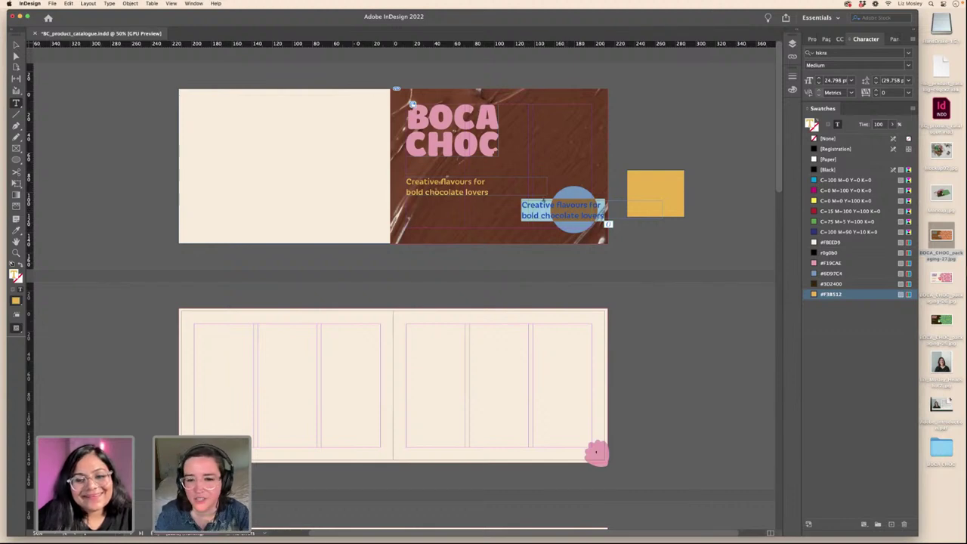
scroll(541, 201, "right", 1)
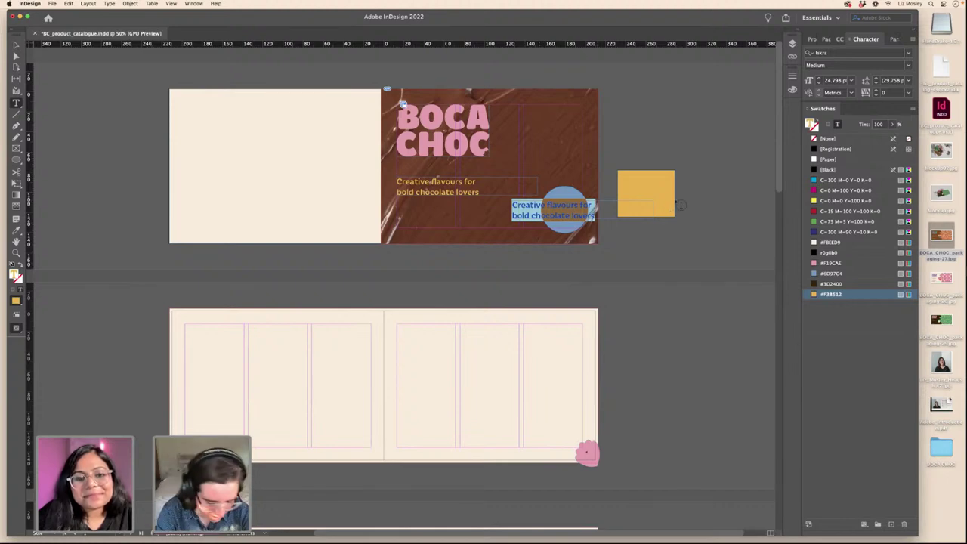
type("PRODUCT")
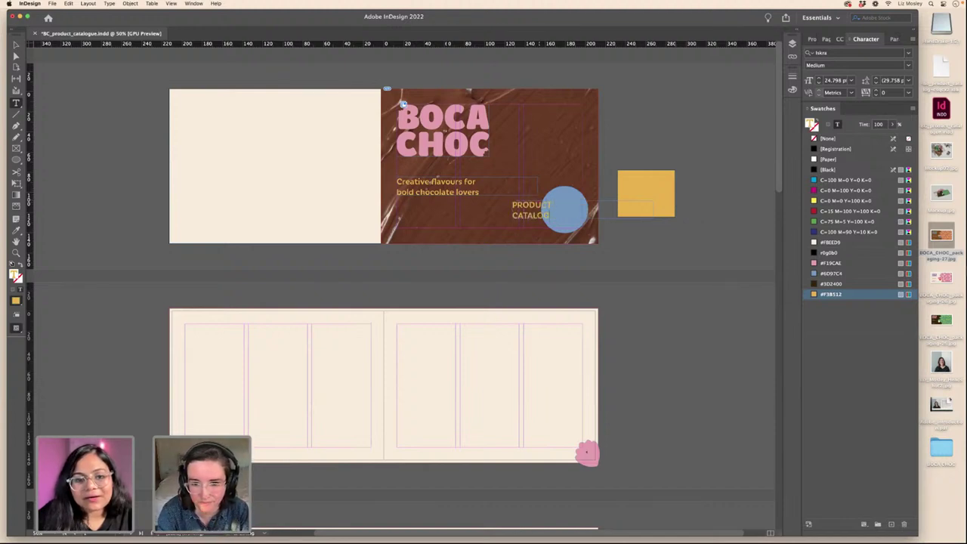
- Centre-align the PRODUCT CATALOGUE text and narrow its text frame
key("super+a")
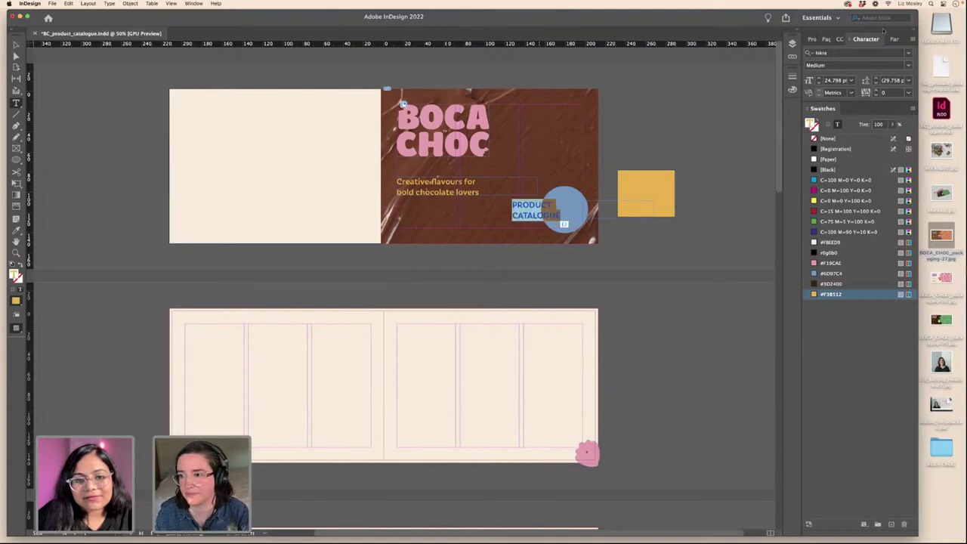
left_click(894, 38)
left_click(821, 53)
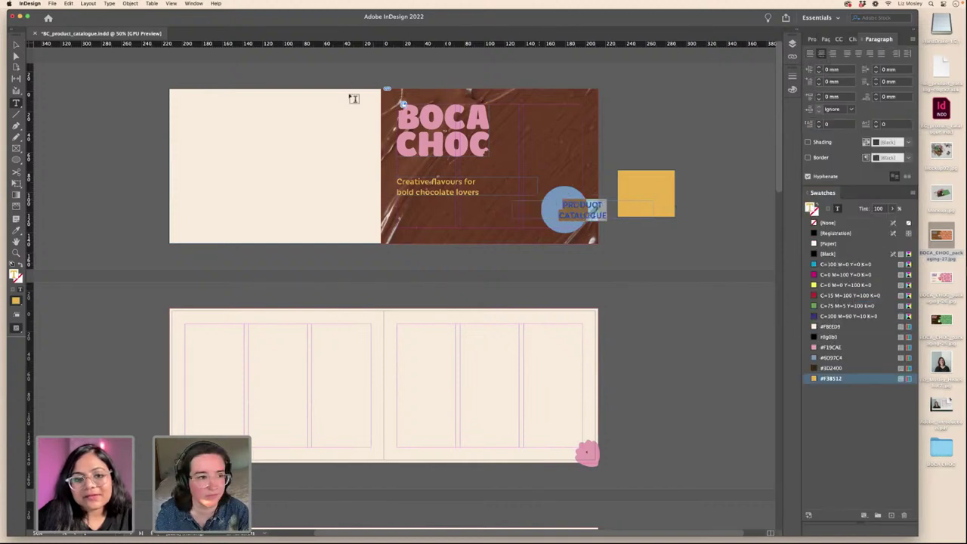
key("Escape")
key("slash")
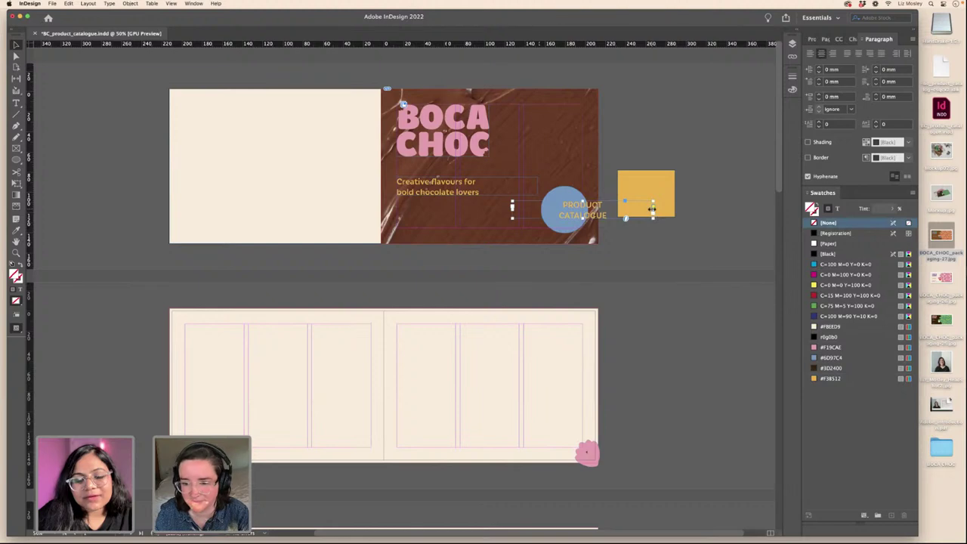
left_click_drag(652, 209, 593, 210)
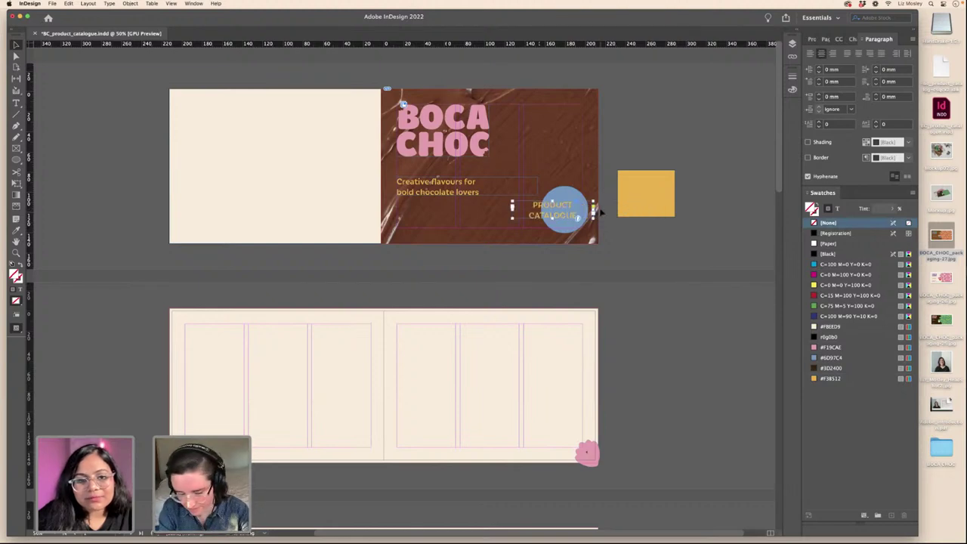
- Scale down the PRODUCT CATALOGUE text and place it within the blue circle
key("super+1")
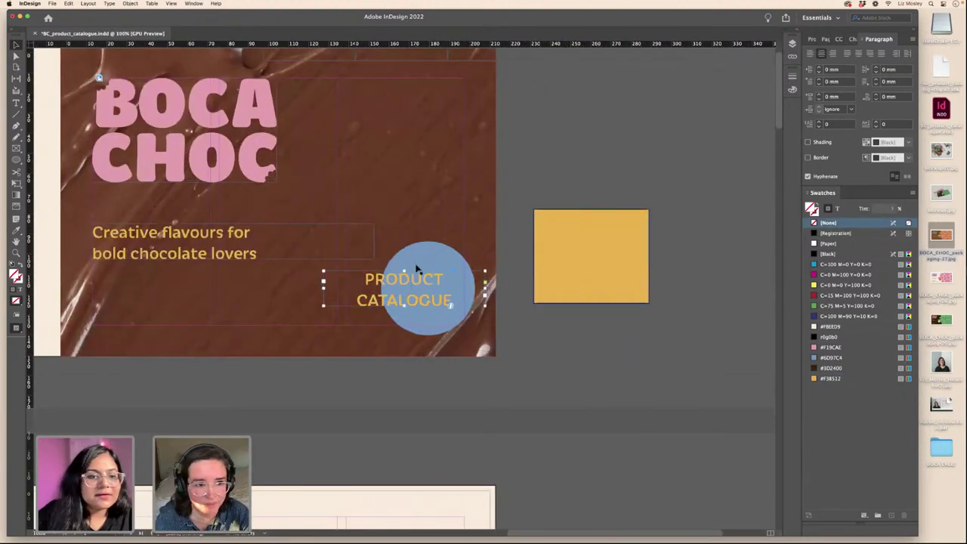
scroll(418, 269, "up", 3)
scroll(418, 269, "left", 4)
left_click_drag(407, 340, 552, 352)
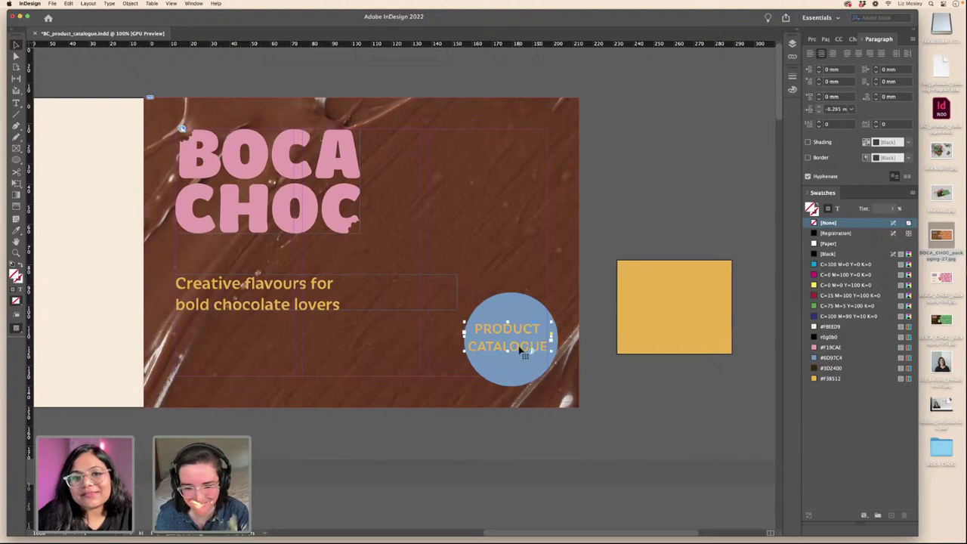
- Set the PRODUCT CATALOGUE text's font style to Ultra Bold after trying Bold
double_click(520, 349)
key("super+a")
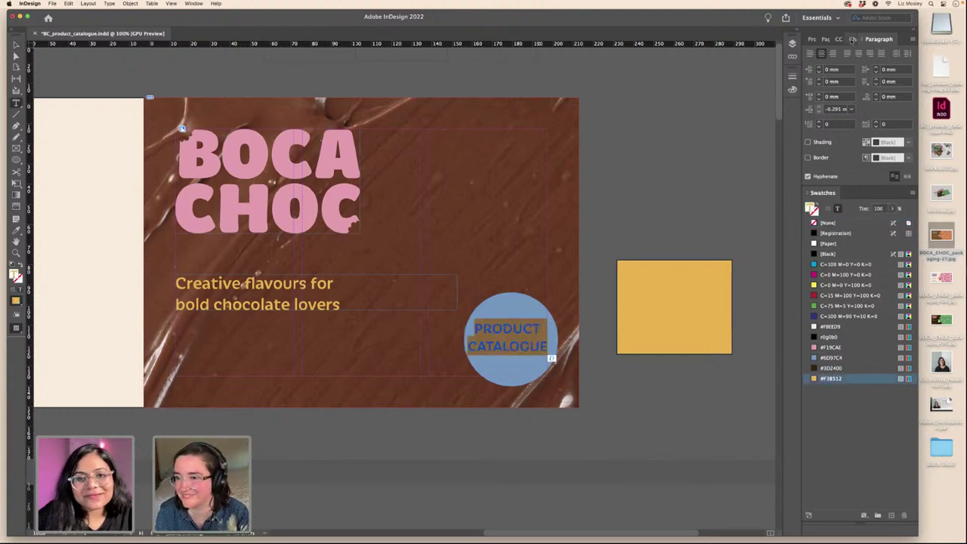
left_click(855, 39)
left_click(910, 66)
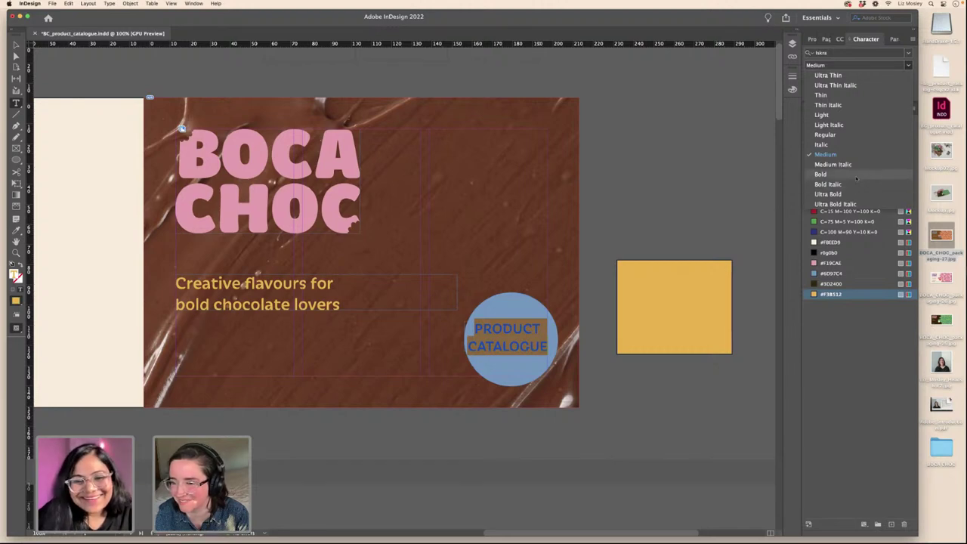
left_click(857, 176)
left_click(905, 67)
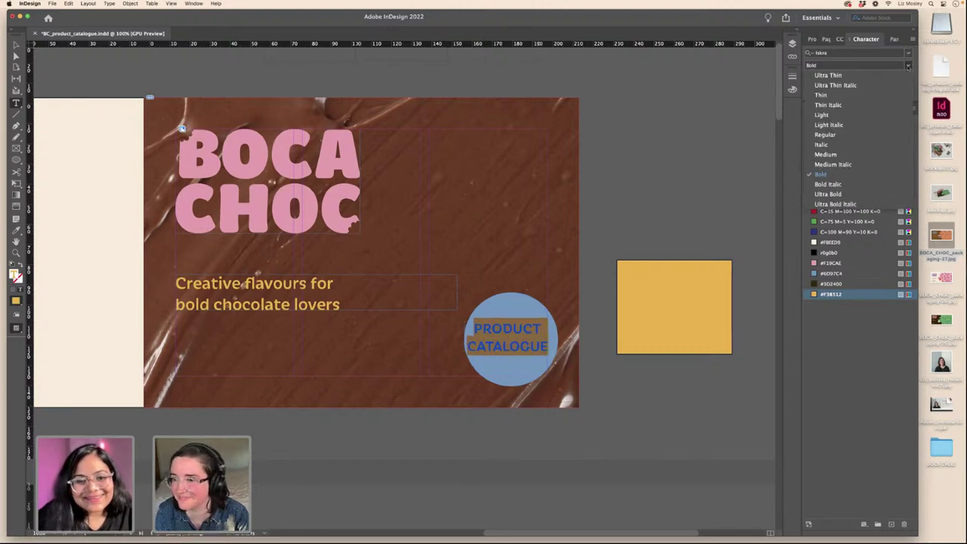
left_click(856, 193)
key("Escape")
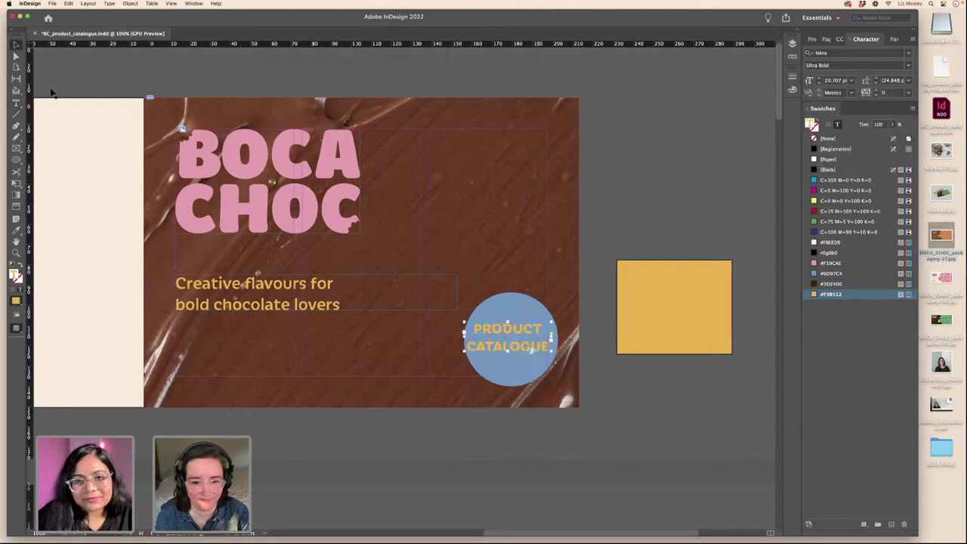
- Centre the PRODUCT CATALOGUE text on the blue circle, reduce it slightly to about 20 pt and tilt it counter-clockwise
left_click_drag(500, 349, 499, 349)
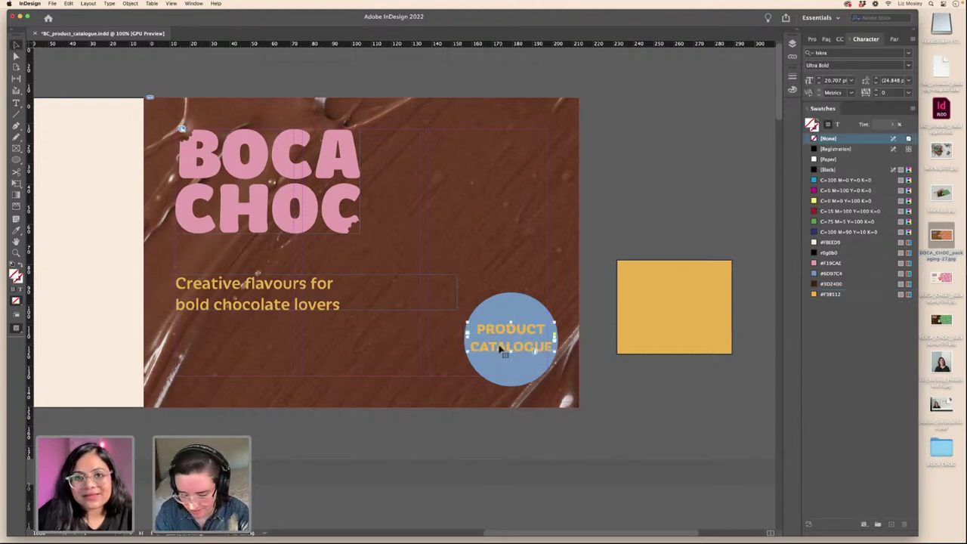
key("Right")
key("Right")
key("Down")
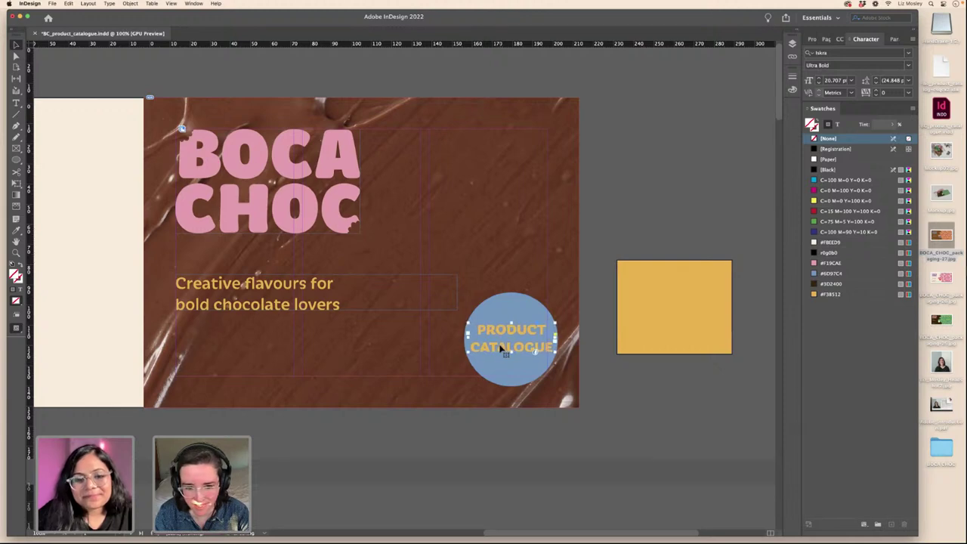
key("Left")
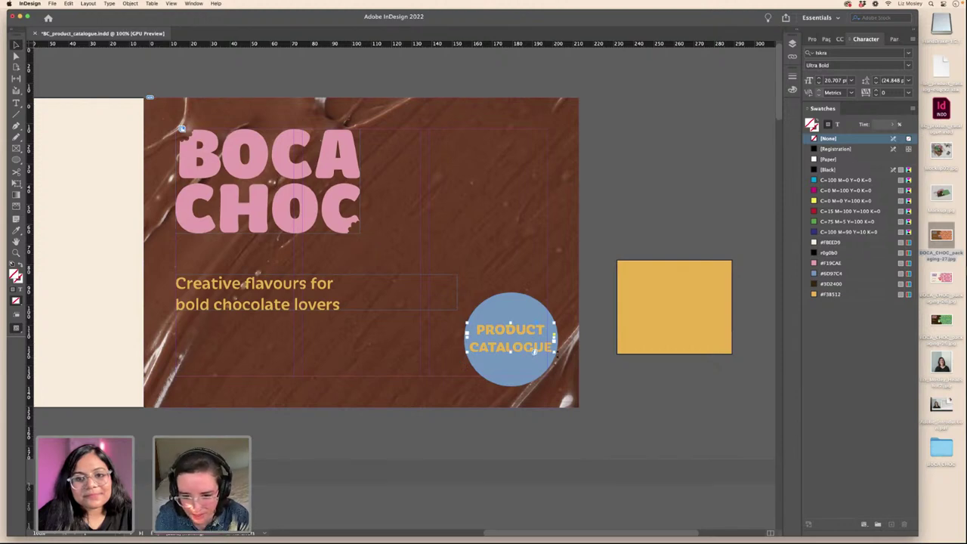
left_click_drag(564, 353, 520, 333)
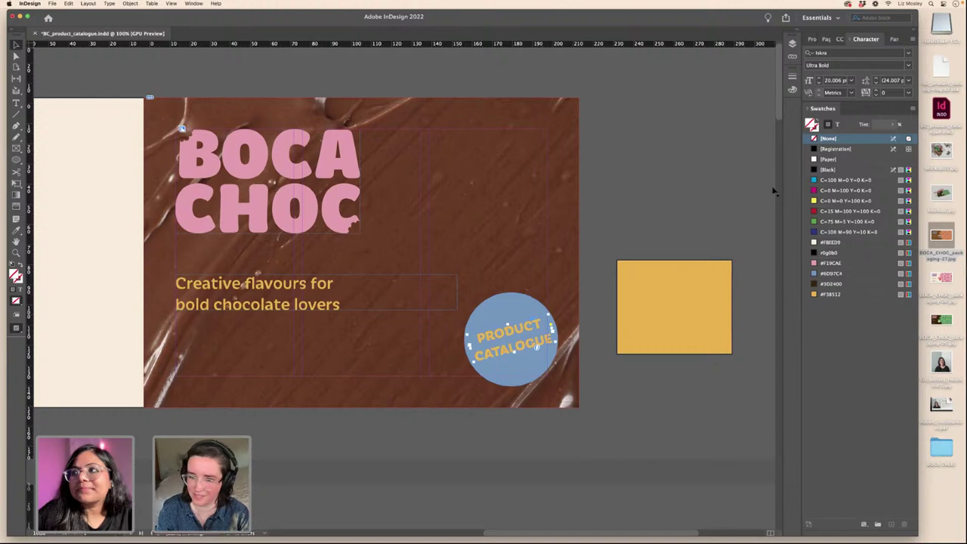
- Set the leading of the PRODUCT CATALOGUE text to 20 pt
double_click(557, 352)
key("ctrl+a")
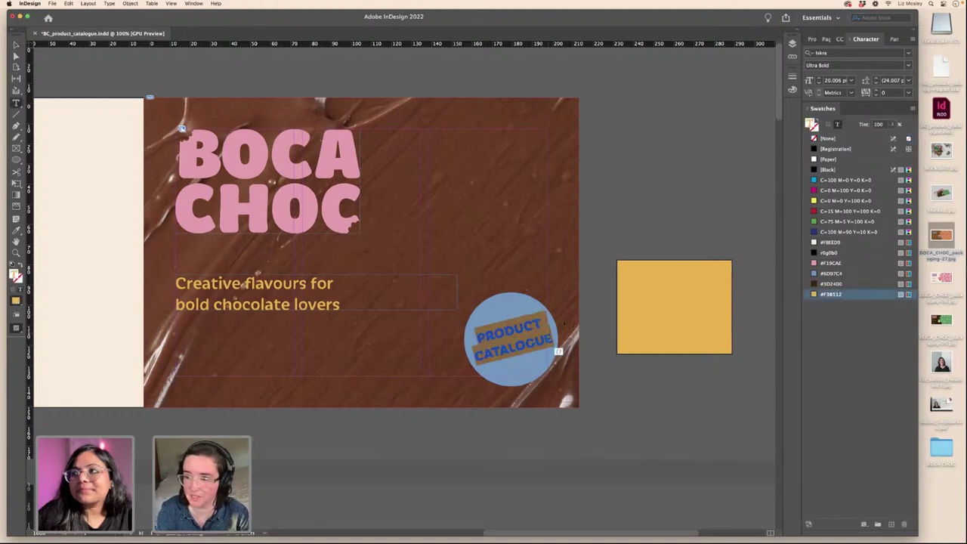
left_click(894, 39)
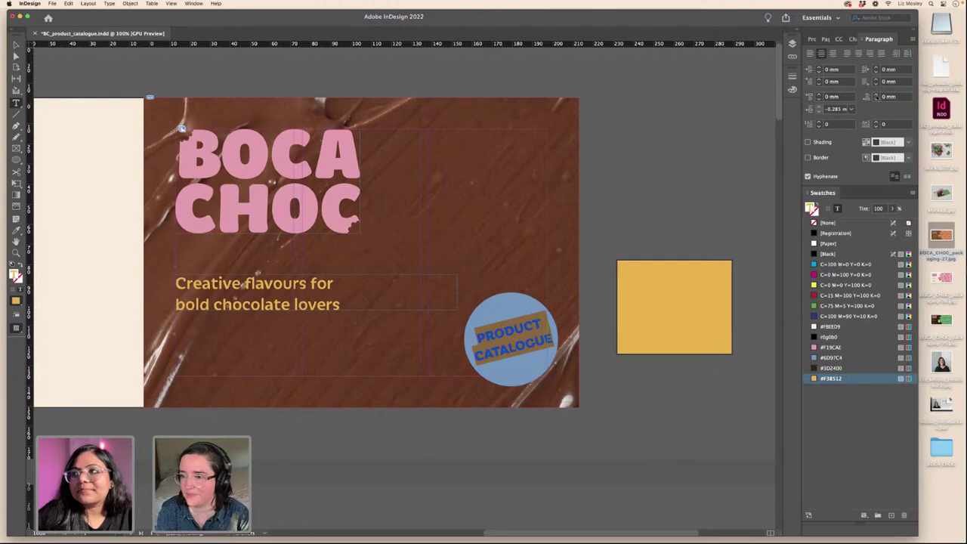
left_click(850, 40)
left_click(877, 83)
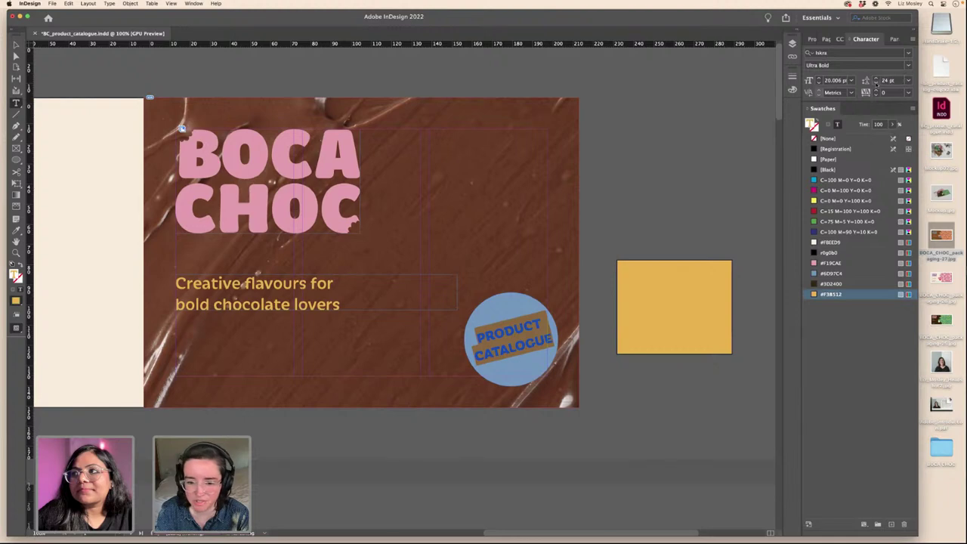
left_click(877, 83)
left_click(877, 84)
left_click(877, 83)
left_click(877, 83)
left_click(875, 83)
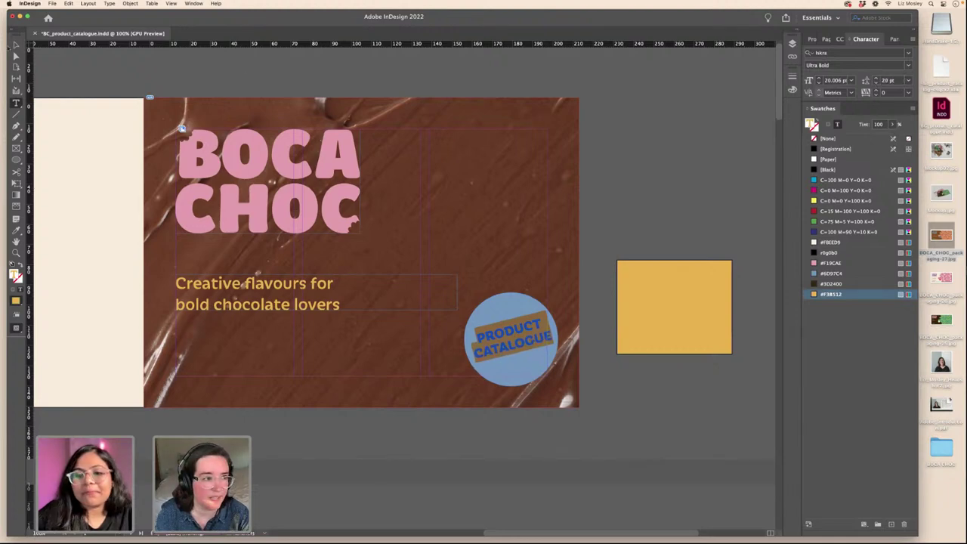
- Nudge the PRODUCT CATALOGUE text slightly down within the blue circle
key("Escape")
left_click(622, 226)
left_click_drag(533, 341, 531, 344)
left_click(534, 345)
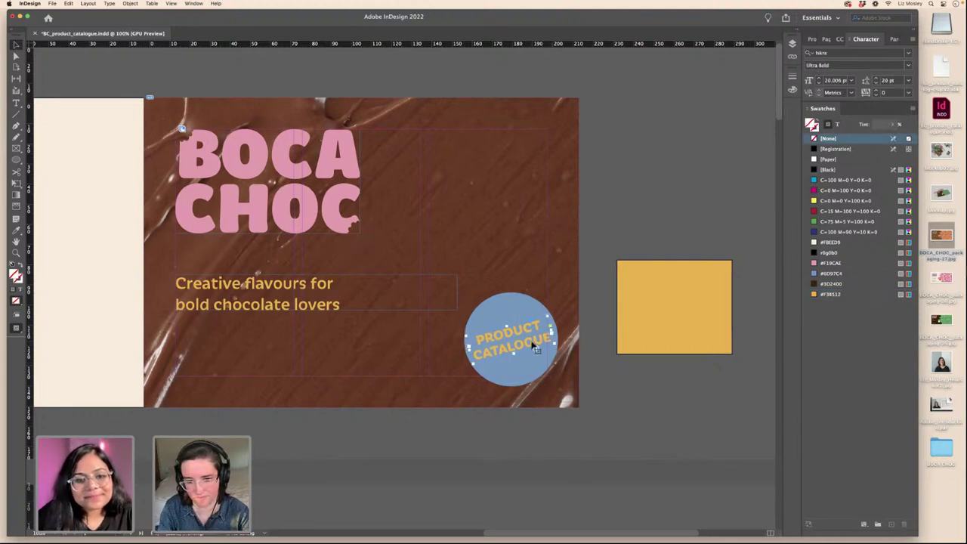
- Fill the spare rectangle beside the page with the cream colour #FBEED9 from the BOCA CHOC library
left_click(194, 4)
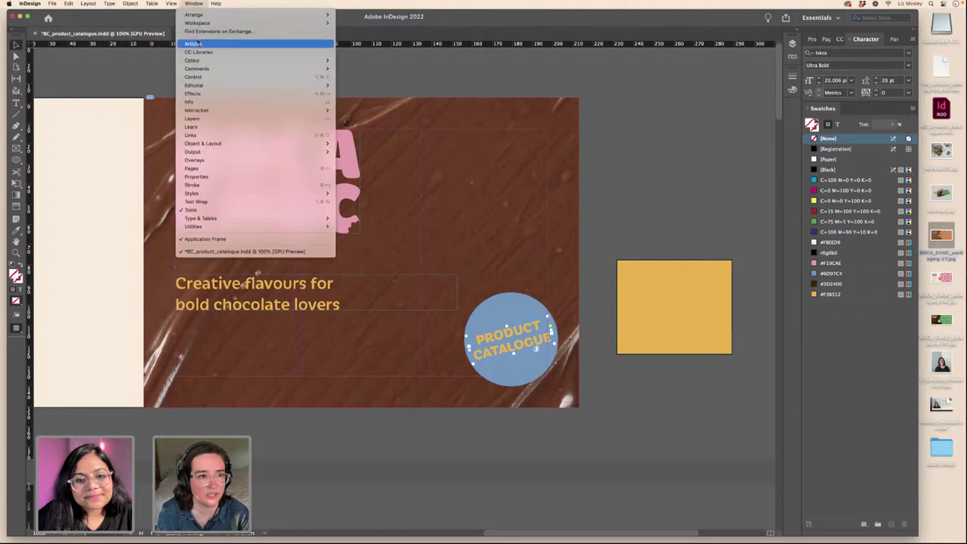
left_click(202, 52)
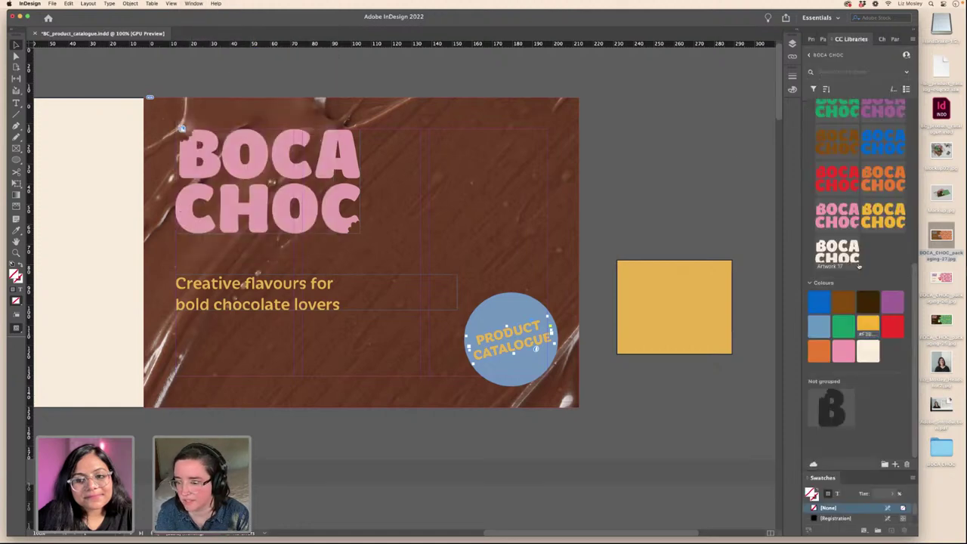
left_click(869, 350)
key("super+z")
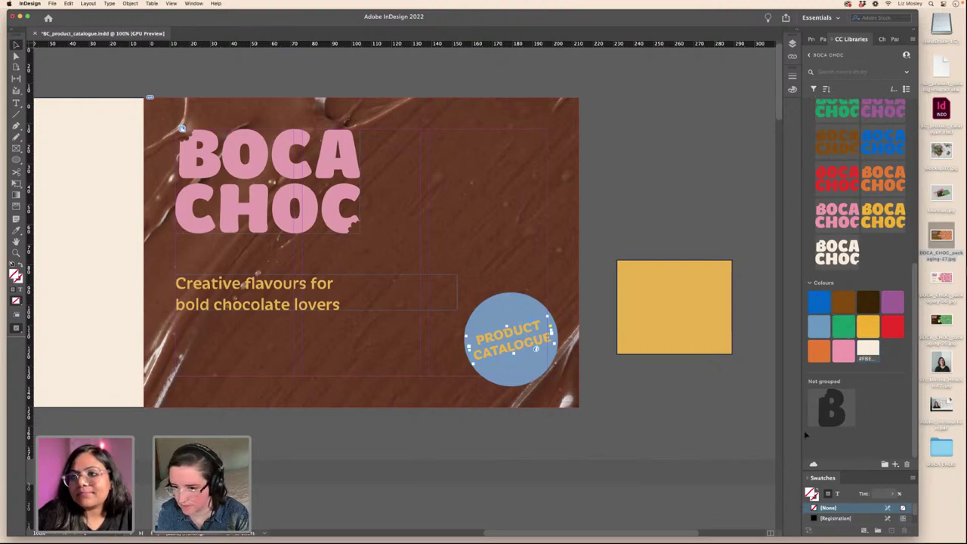
left_click(673, 309)
left_click(869, 349)
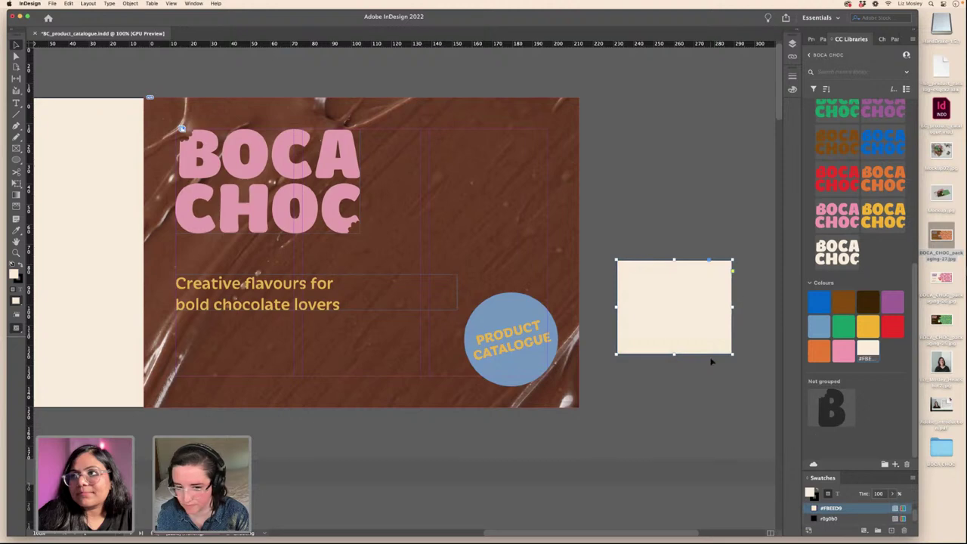
left_click(642, 408)
- Recolour the PRODUCT CATALOGUE text cream #FBEED9, comparing it with the pink swatch
left_click(506, 355)
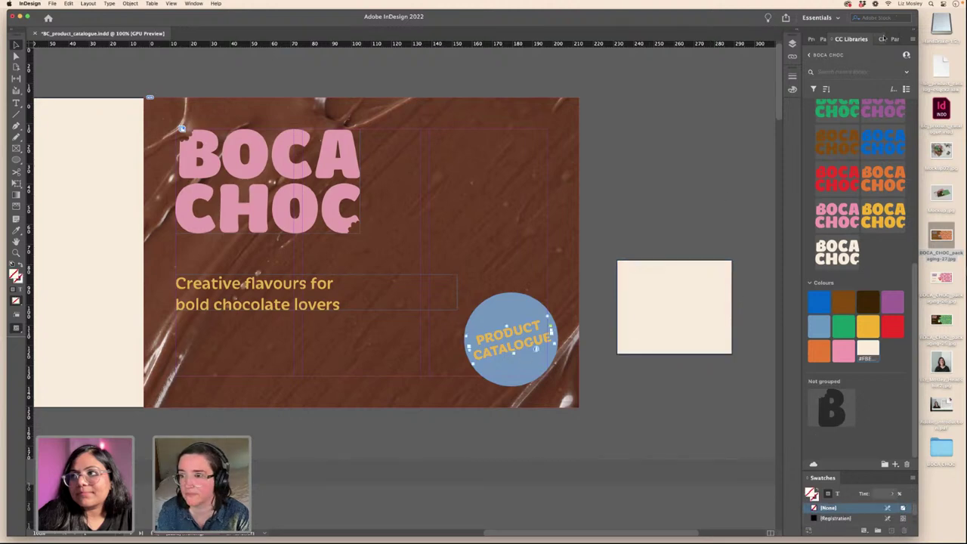
left_click(882, 40)
left_click(837, 125)
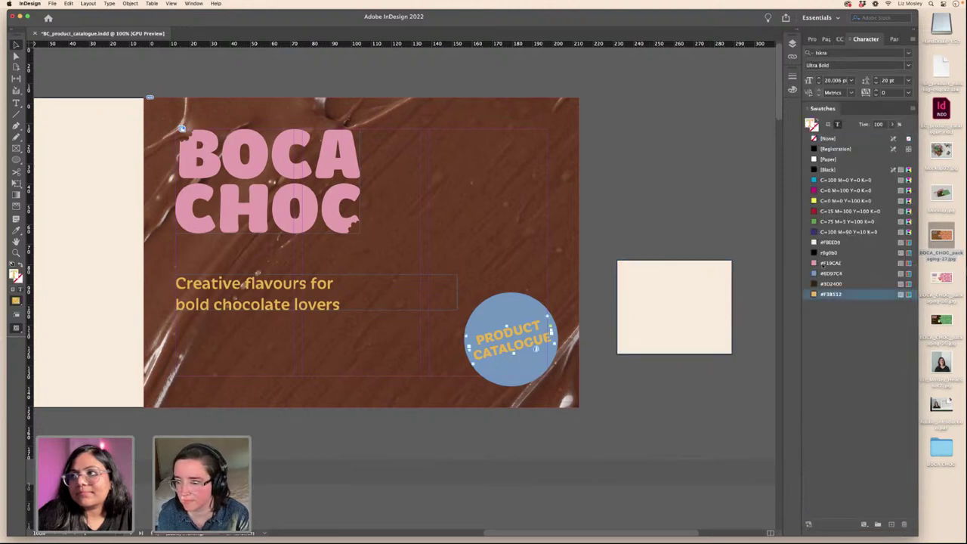
left_click(828, 243)
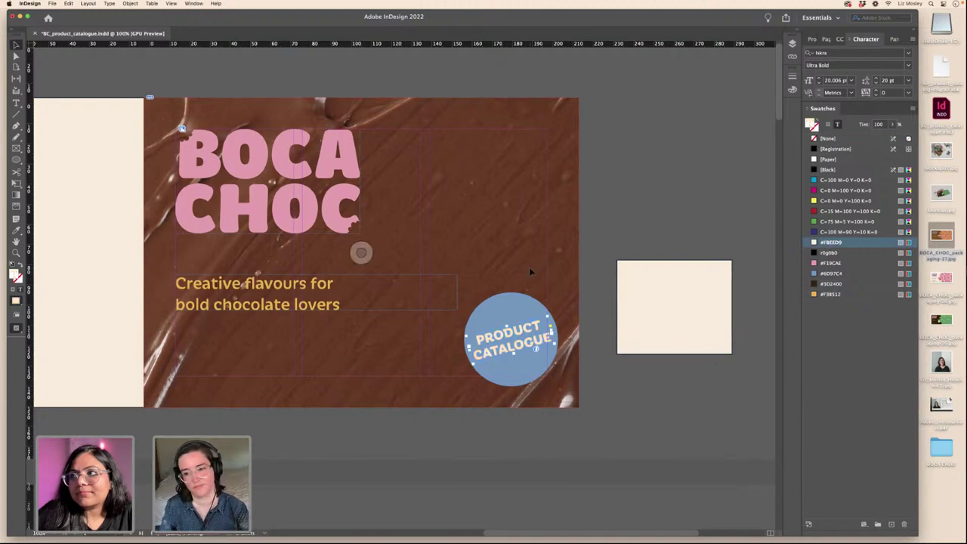
left_click(831, 263)
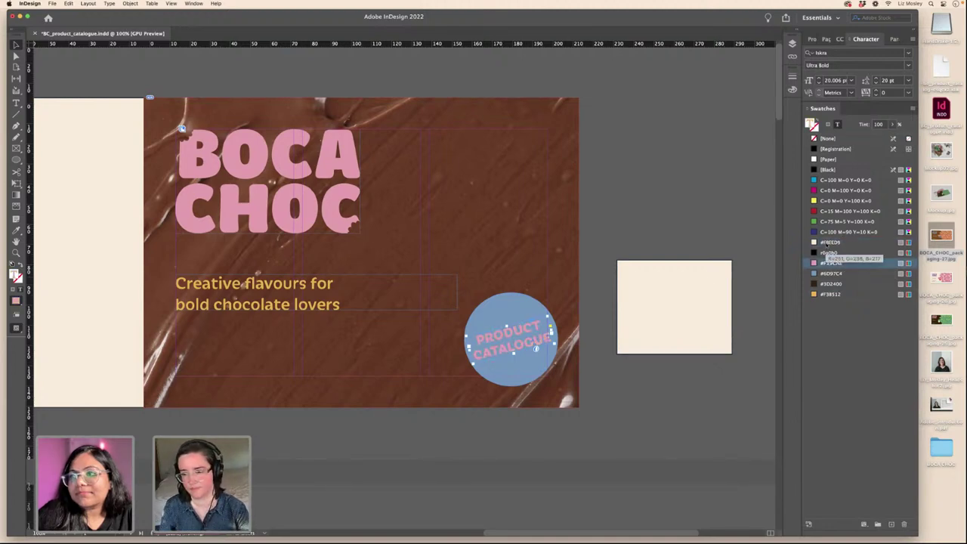
left_click(829, 243)
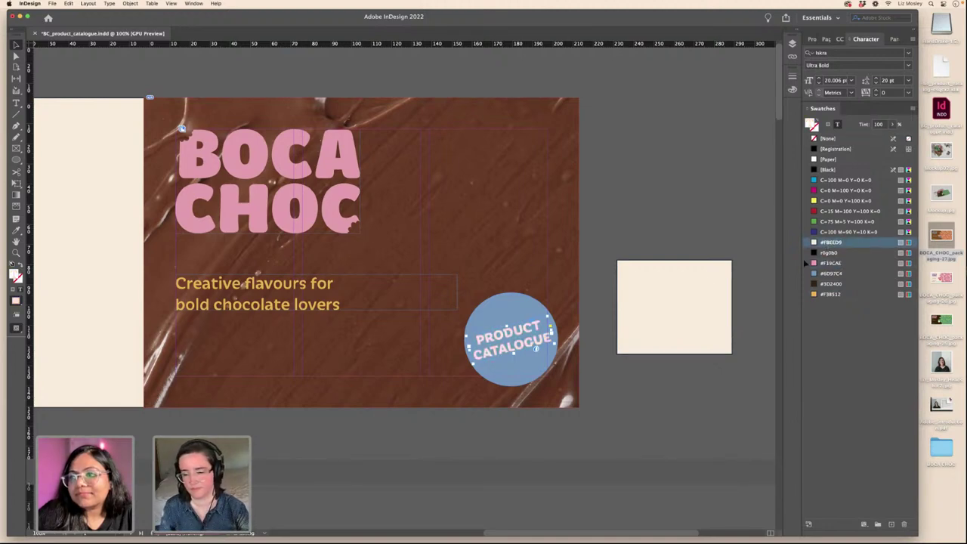
left_click(611, 195)
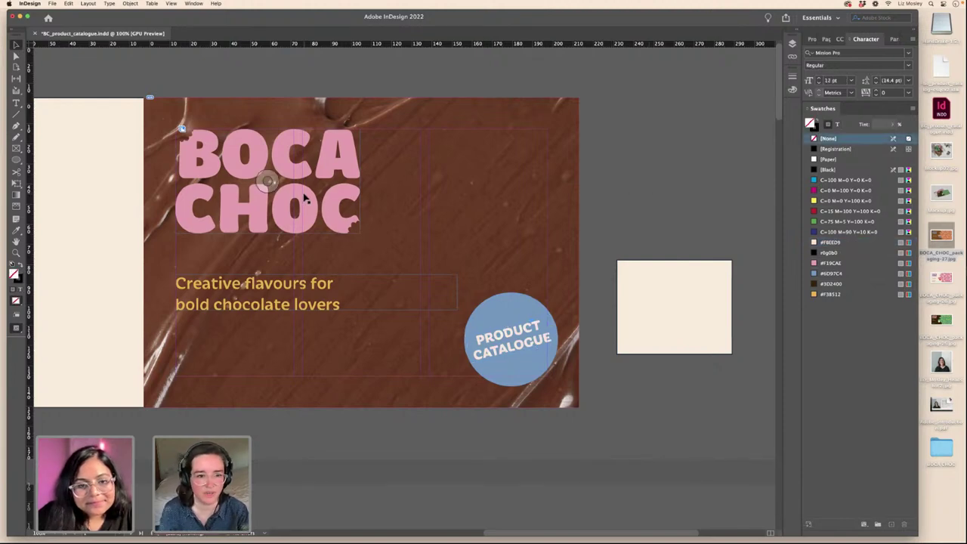
- Set the leading of the tagline "Creative flavours for bold chocolate lovers" to 26 pt and preview the cover
left_click(362, 252)
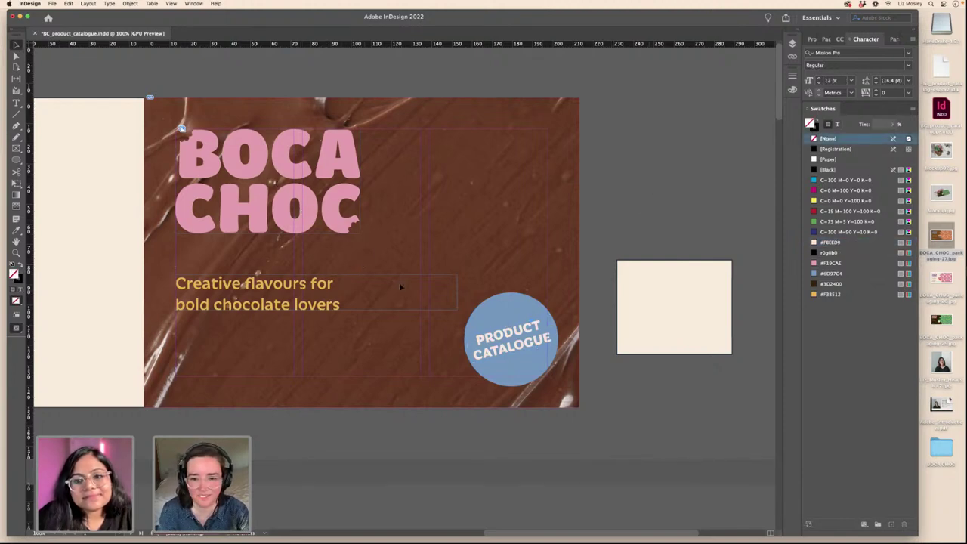
triple_click(286, 305)
left_click(285, 305)
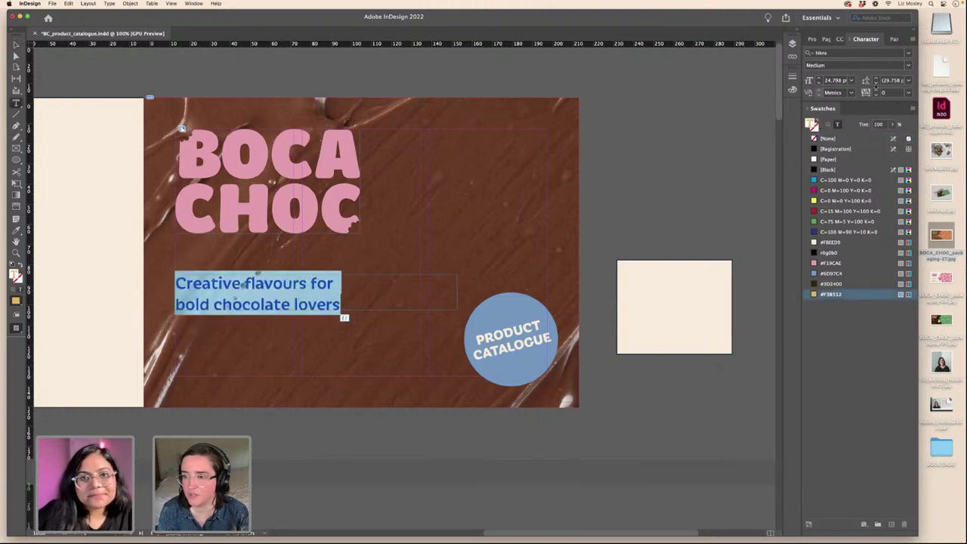
left_click(875, 83)
left_click(876, 82)
left_click(876, 82)
left_click(876, 82)
left_click(876, 82)
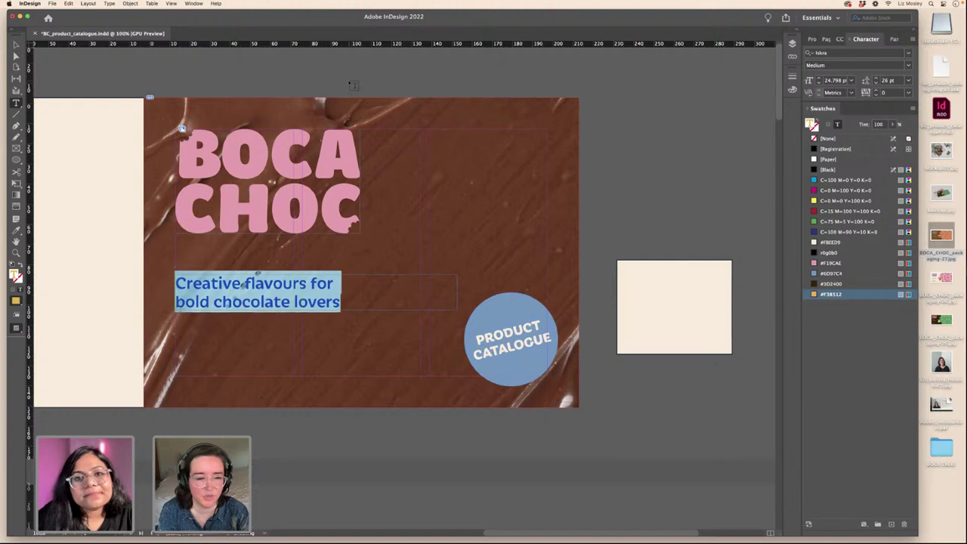
left_click(15, 44)
left_click(602, 154)
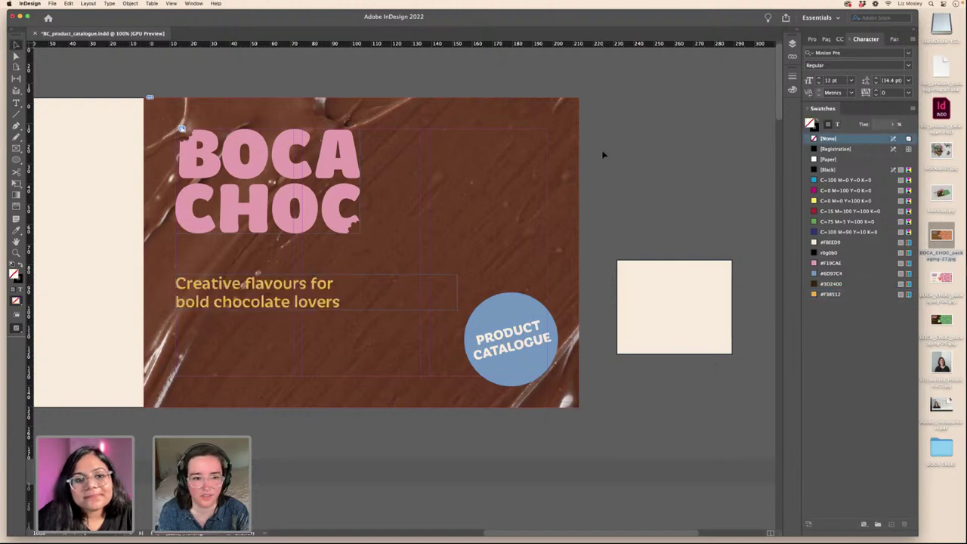
key("w")
key("w")
- Try the BOCA CHOC logo against the cover's right margin, preview it and undo the move
left_click(334, 212)
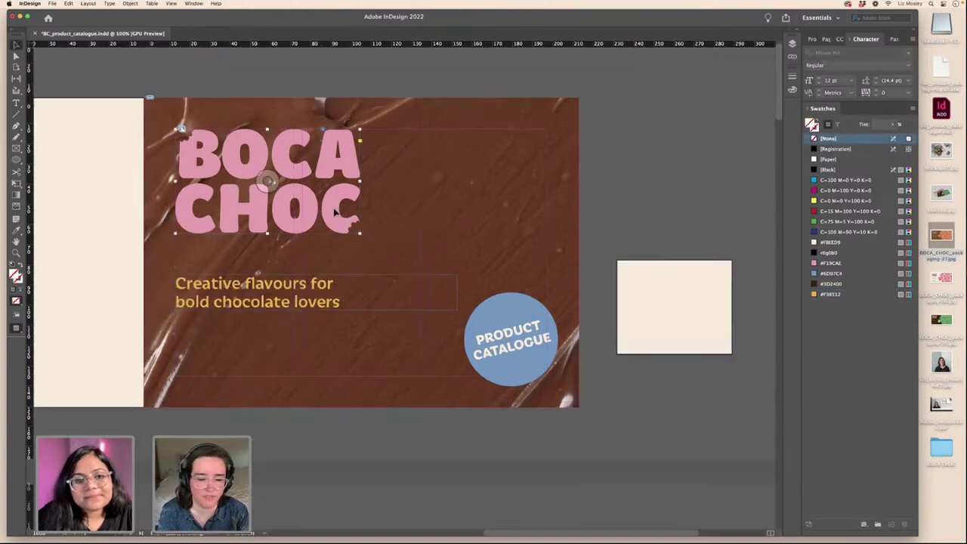
left_click_drag(334, 212, 574, 217)
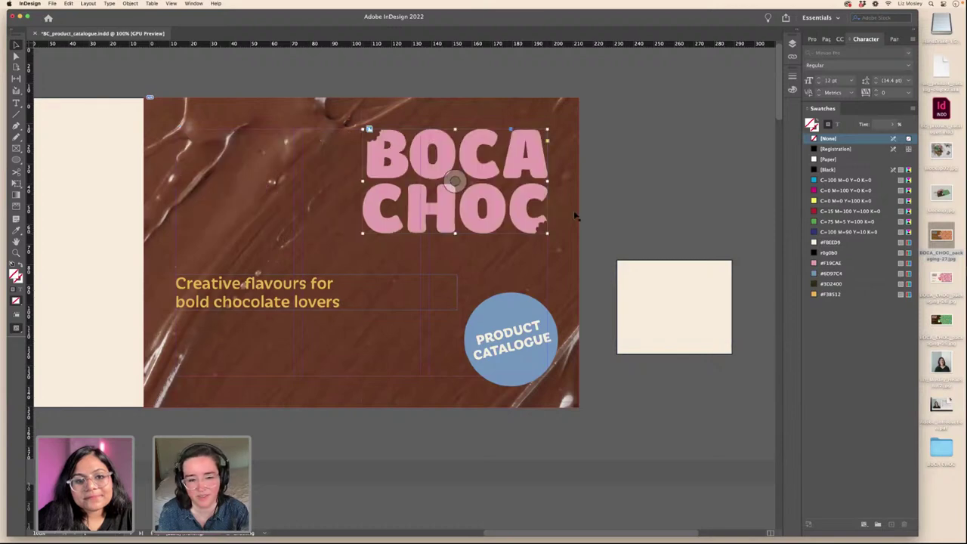
left_click(675, 202)
key("w")
key("w")
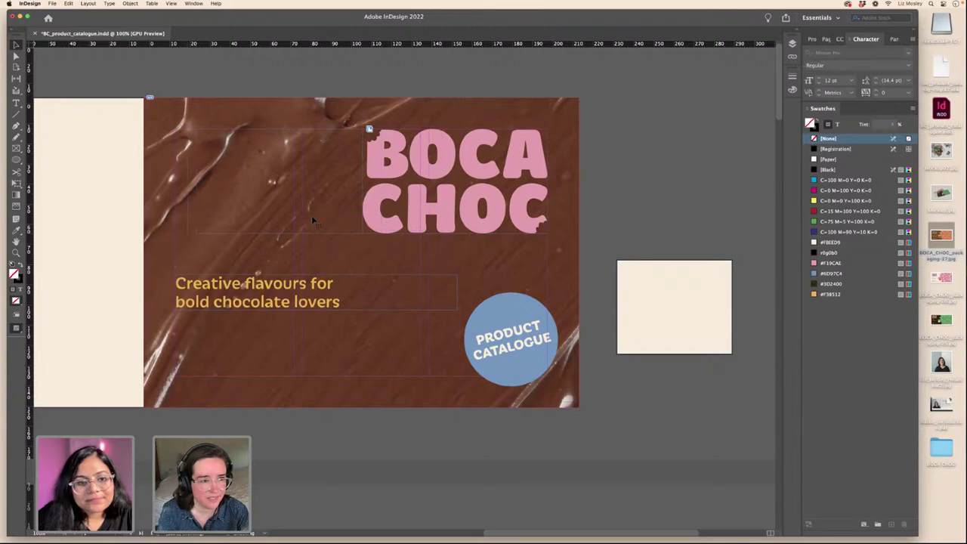
key("super+z")
key("super+z")
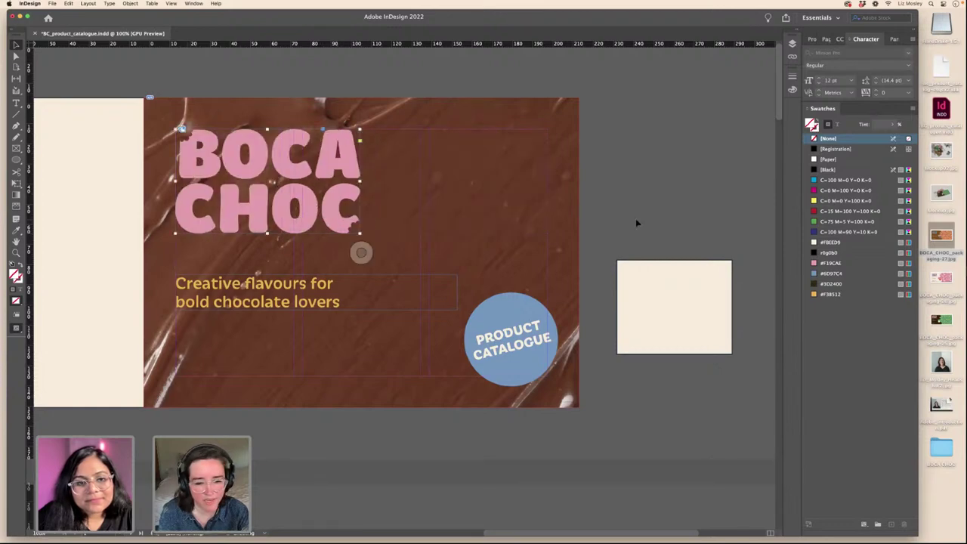
left_click(636, 224)
key("w")
key("w")
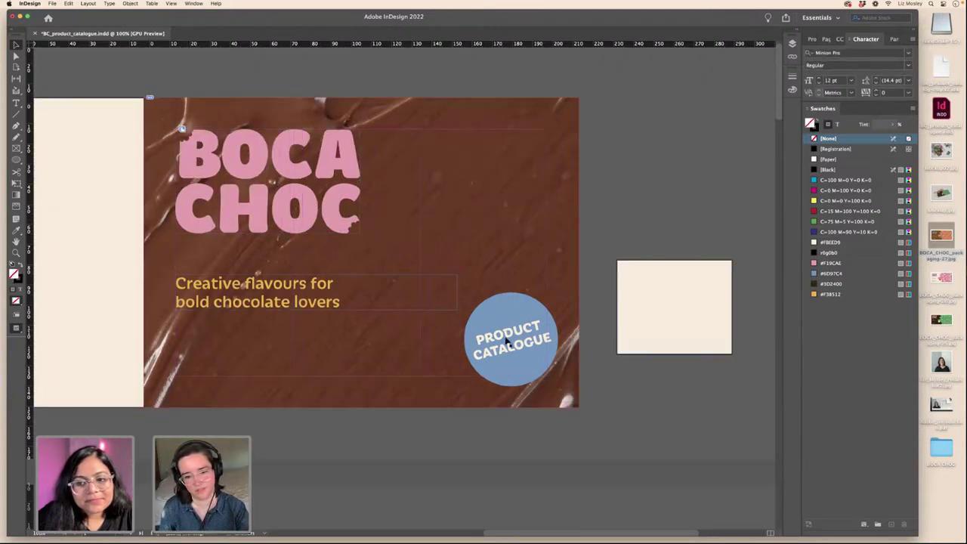
- Move the PRODUCT CATALOGUE badge slightly inwards from the cover's corner, tilt its circle and text further counter-clockwise and preview the cover
left_click(512, 339)
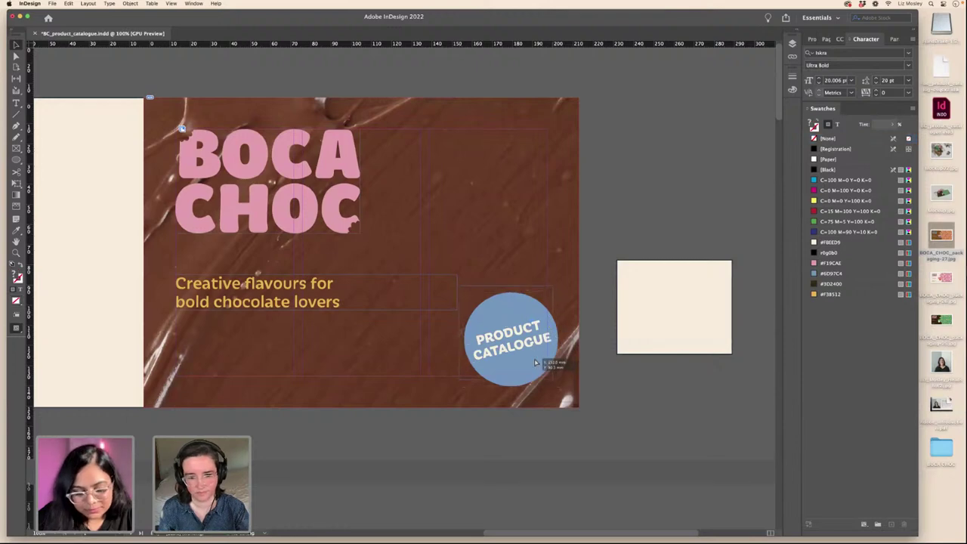
left_click_drag(535, 363, 527, 355)
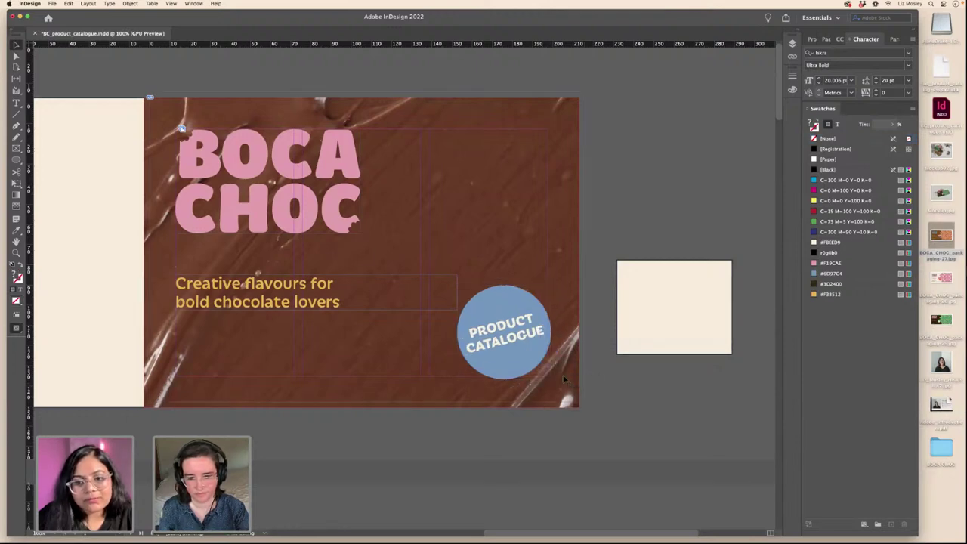
left_click(565, 382)
left_click(527, 358)
left_click(520, 330)
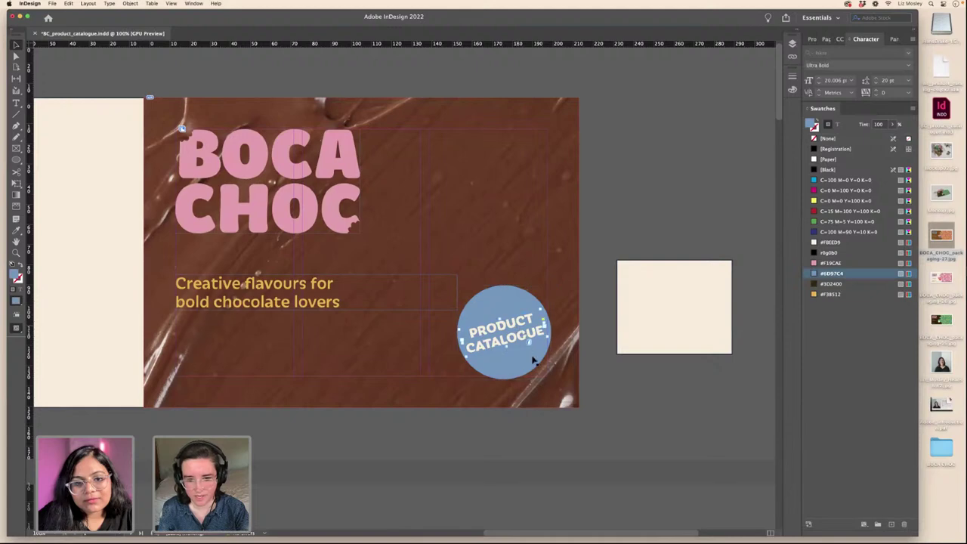
left_click(534, 359, "shift")
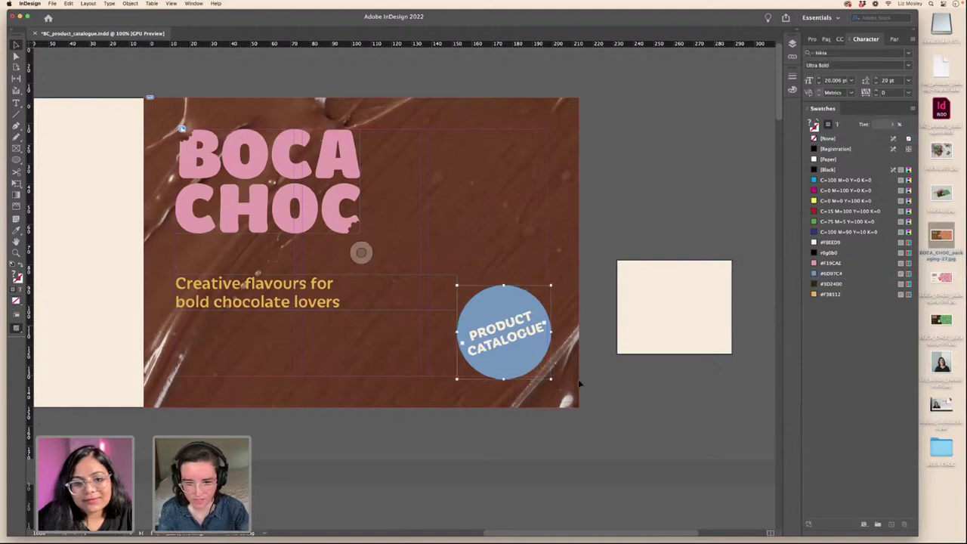
key("w")
left_click(618, 389)
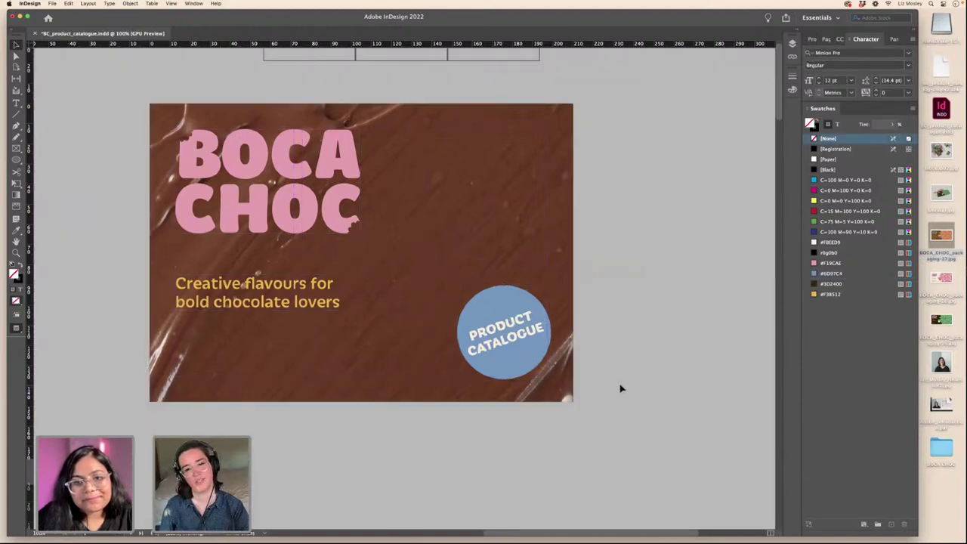
- Move the BOCA CHOC logo and tagline slightly inwards from the cover's edges and nudge the tagline a little further right
scroll(620, 389, "up", 1)
scroll(619, 389, "left", 5)
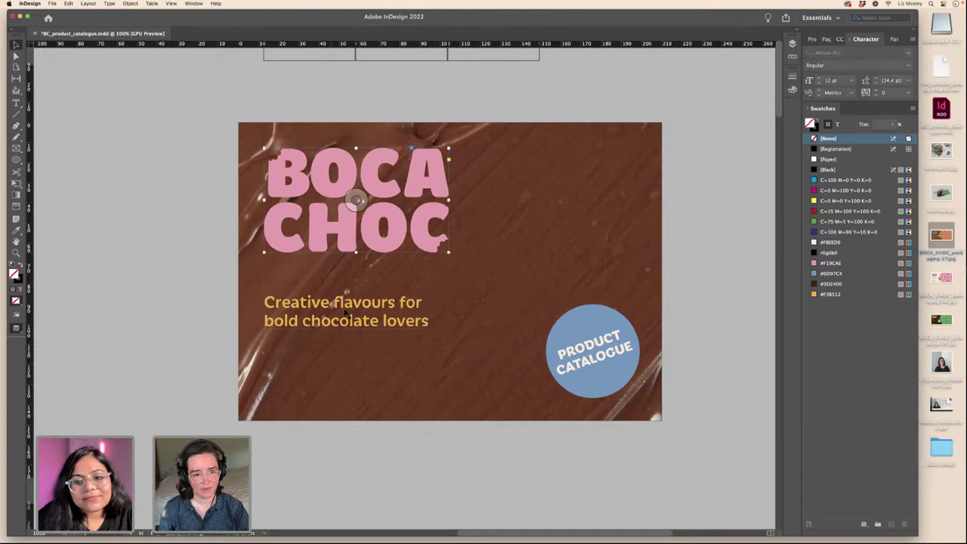
left_click(346, 313)
left_click_drag(329, 303, 340, 312)
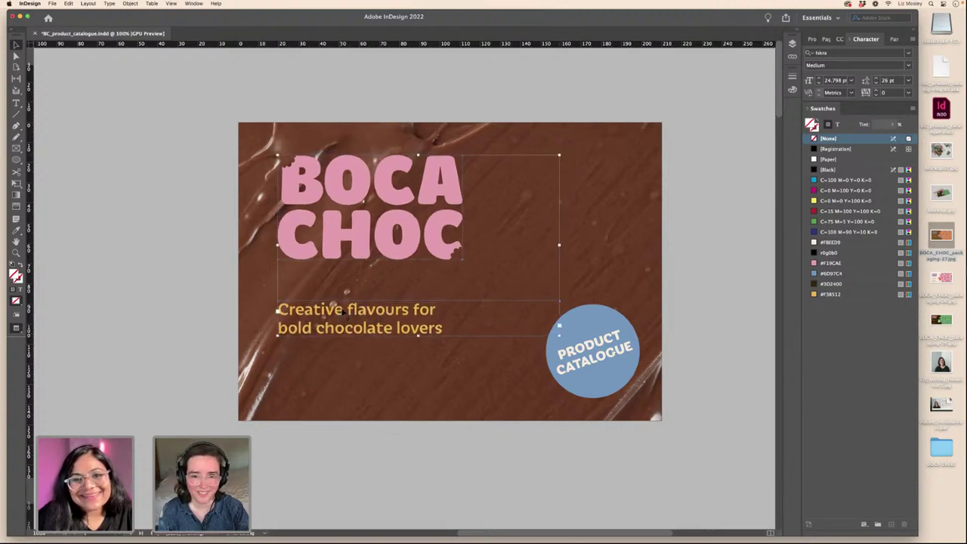
left_click(688, 292)
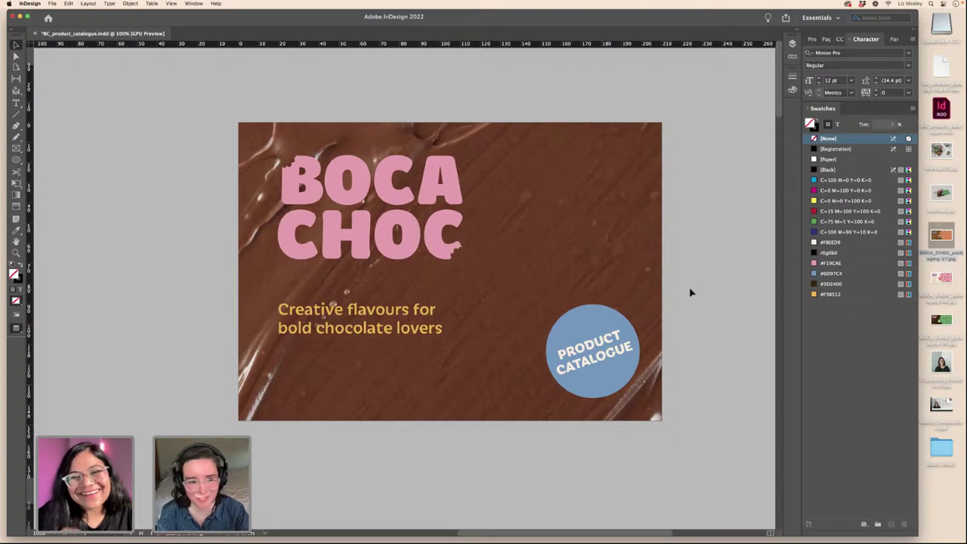
left_click_drag(306, 309, 311, 311)
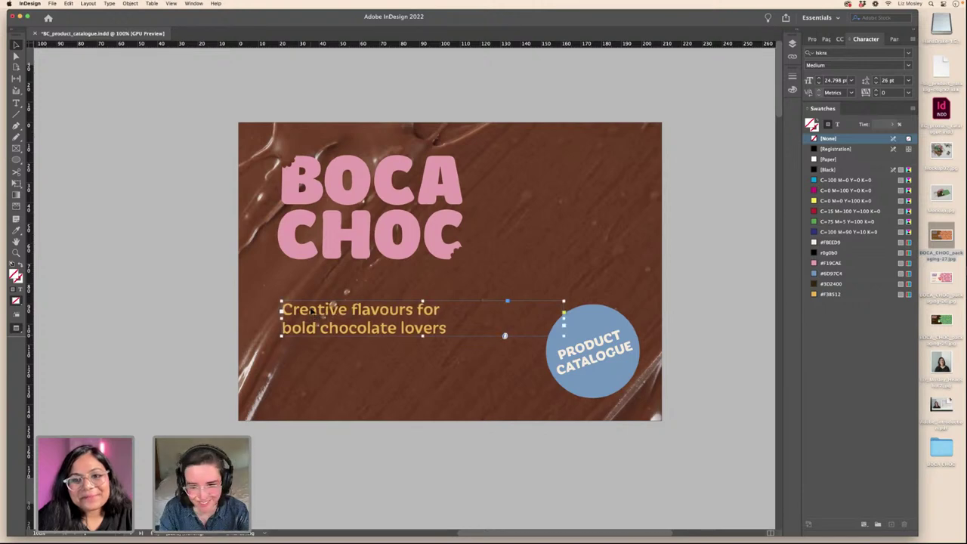
left_click(689, 295)
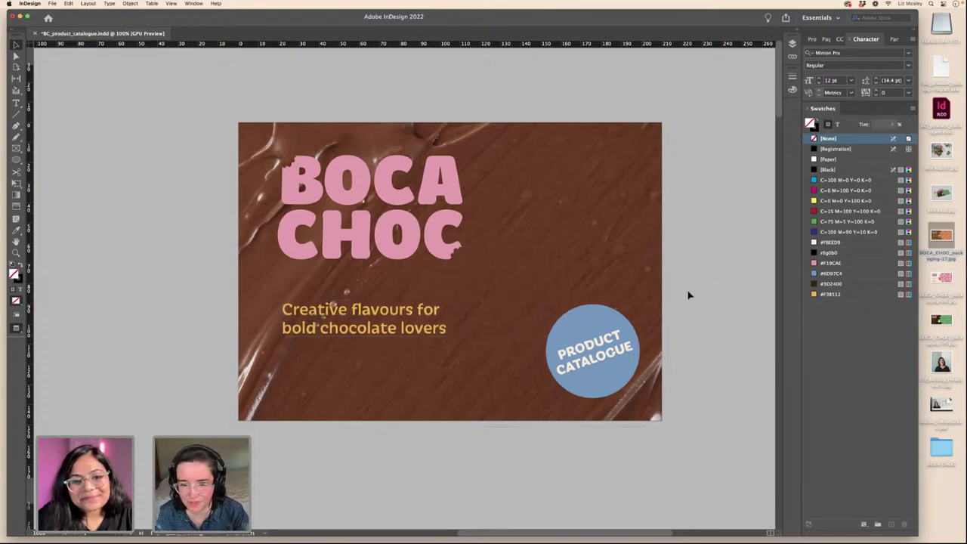
- Recolour the circle of the PRODUCT CATALOGUE badge with the strong blue #0460D0 from the BOCA CHOC library and preview the cover
key("w")
left_click(569, 335)
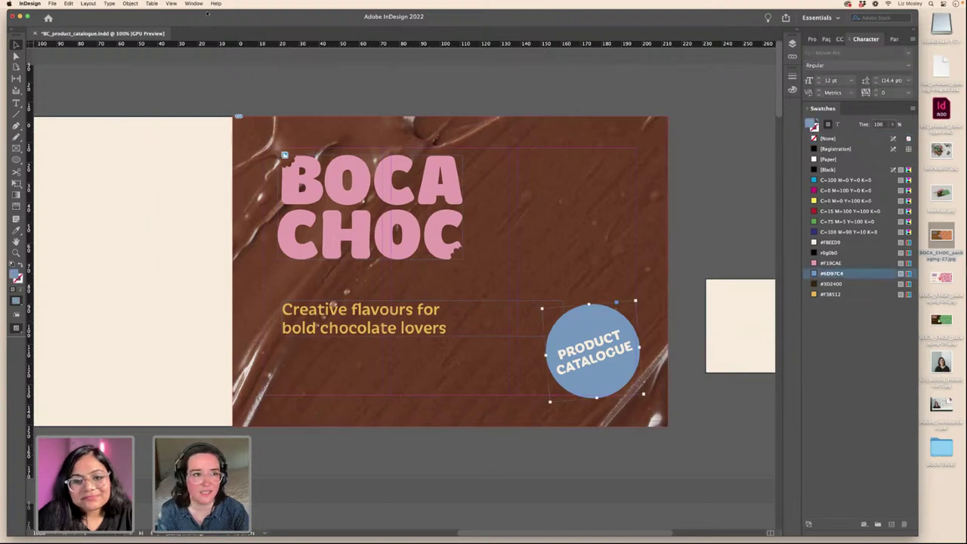
left_click(727, 301)
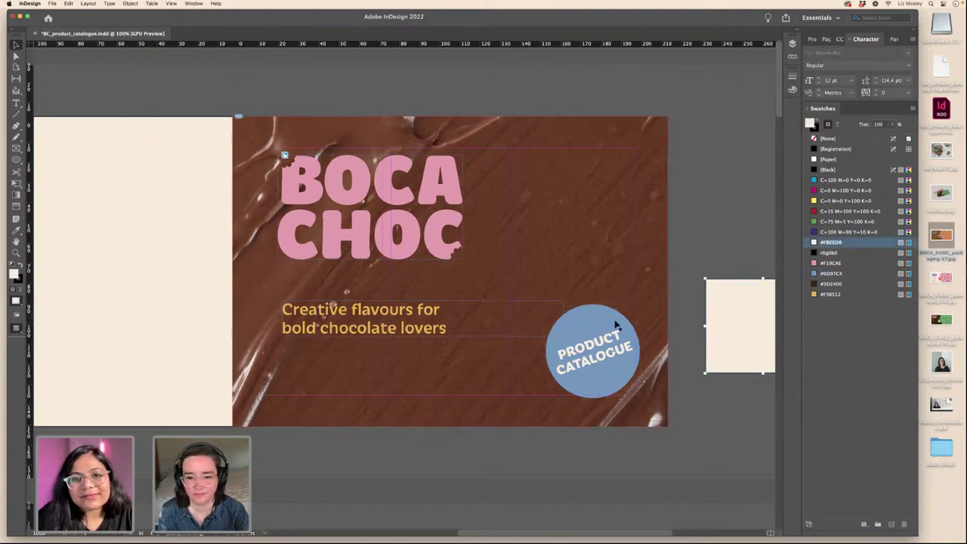
left_click(584, 308)
key("x")
left_click(194, 3)
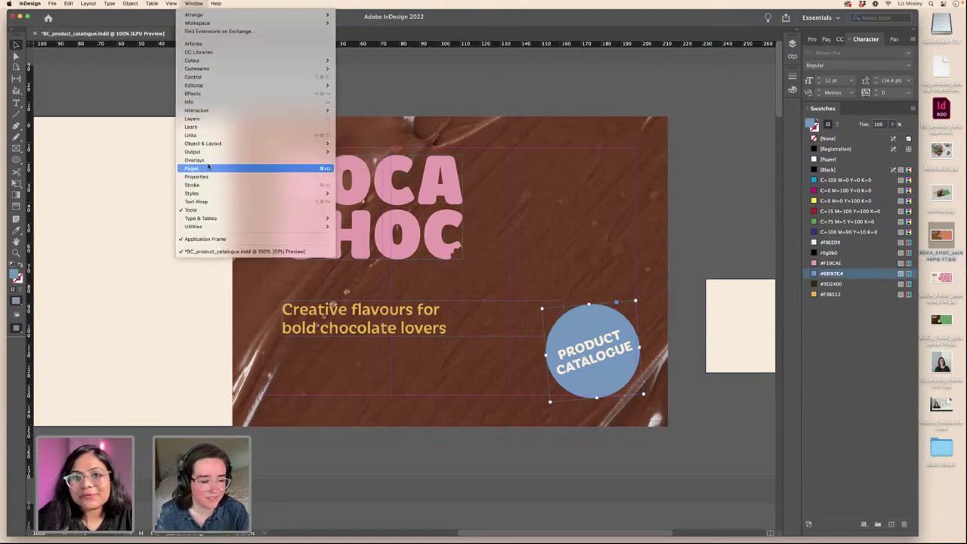
left_click(204, 52)
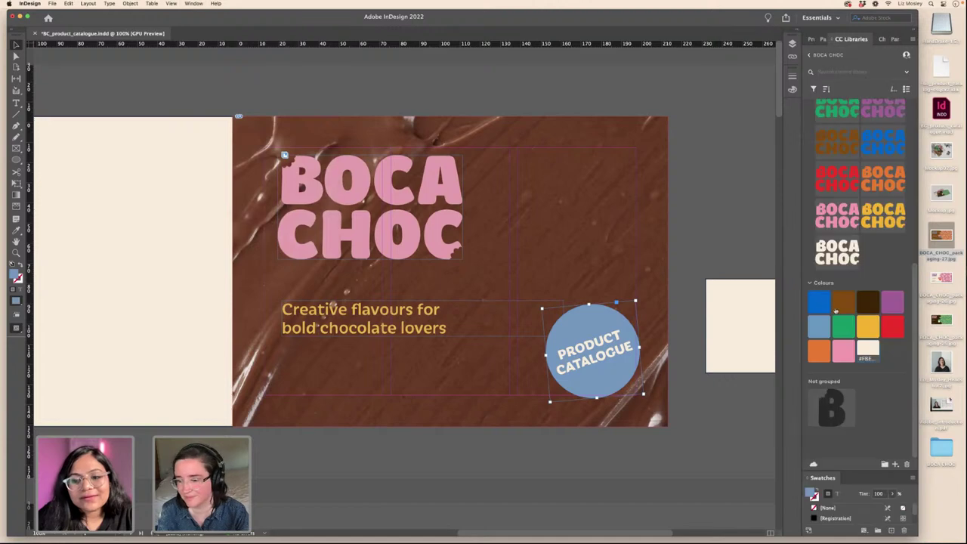
left_click(819, 302)
left_click(692, 259)
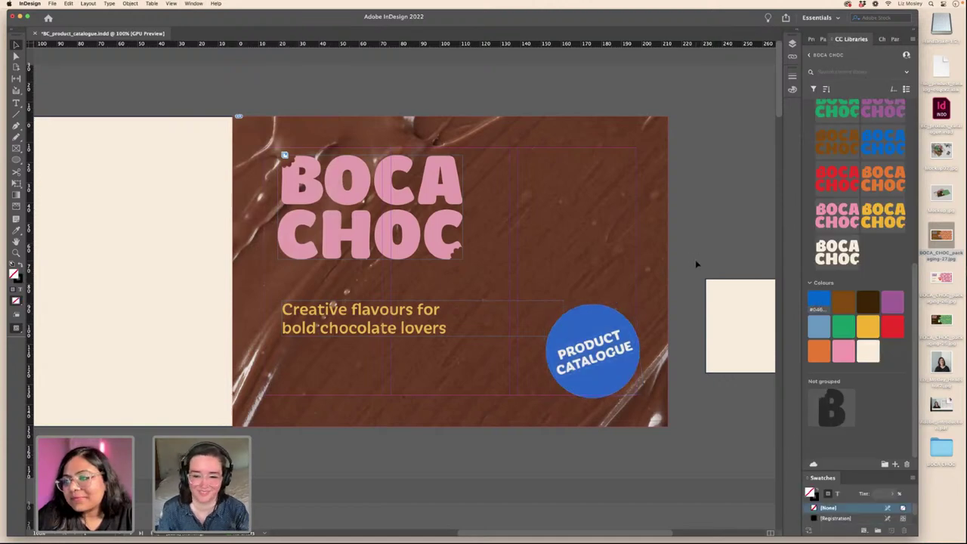
key("w")
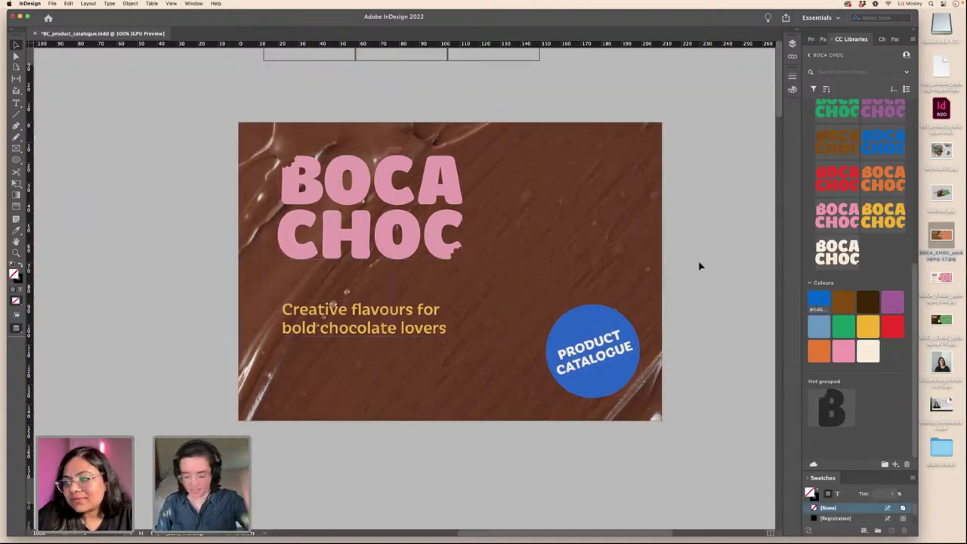
- Switch to the Boca Choc Text document in Pages and copy the ABOUT BOCA CHOC section from its heading through its final paragraph
key("super+minus")
key("super+minus")
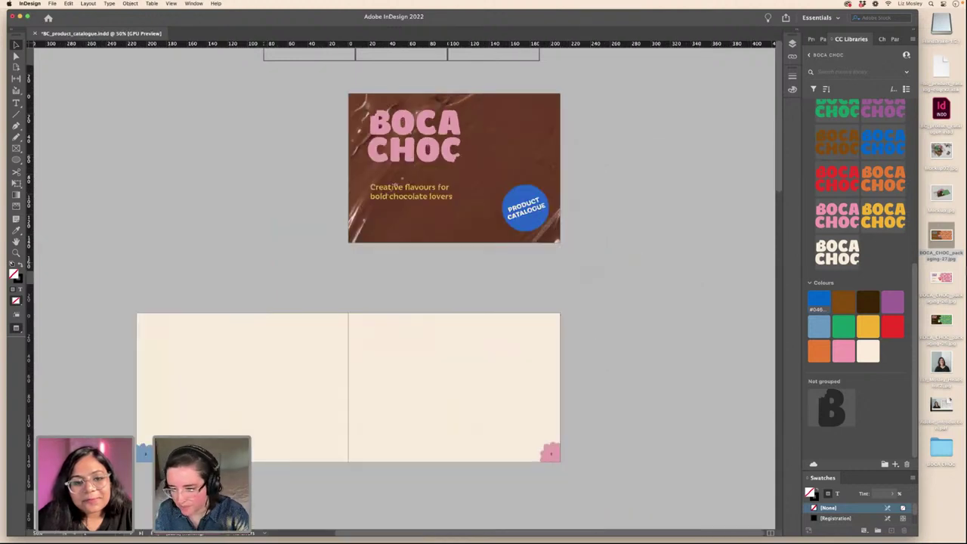
left_click(790, 532)
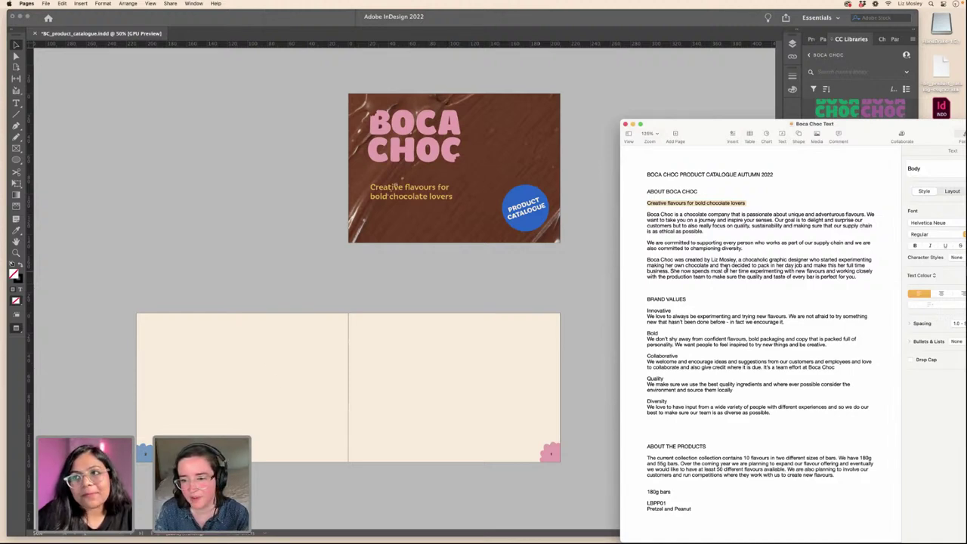
left_click_drag(859, 279, 637, 194)
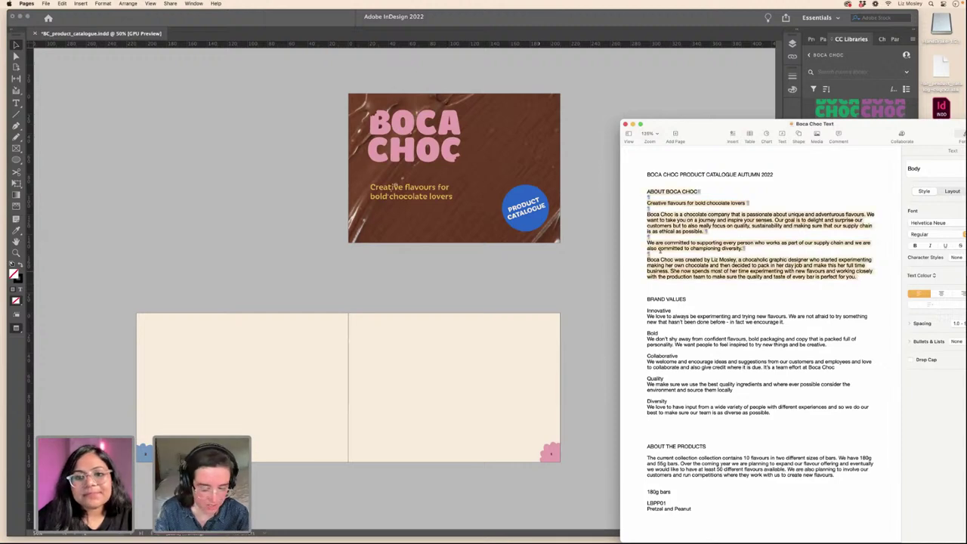
left_click(302, 269)
- Create a text frame over the left page of the first inside spread and paste the ABOUT BOCA CHOC text into it
scroll(308, 272, "left", 1)
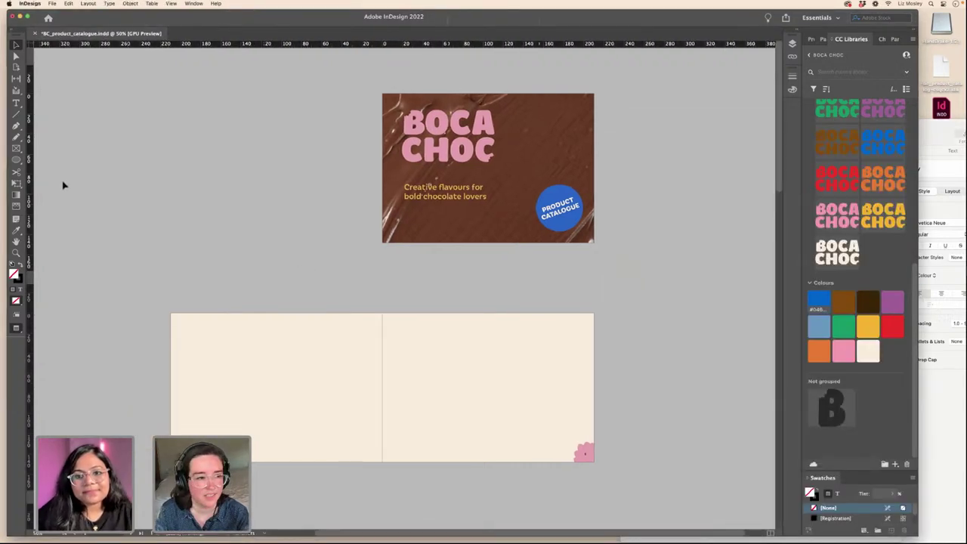
left_click(203, 238)
key("w")
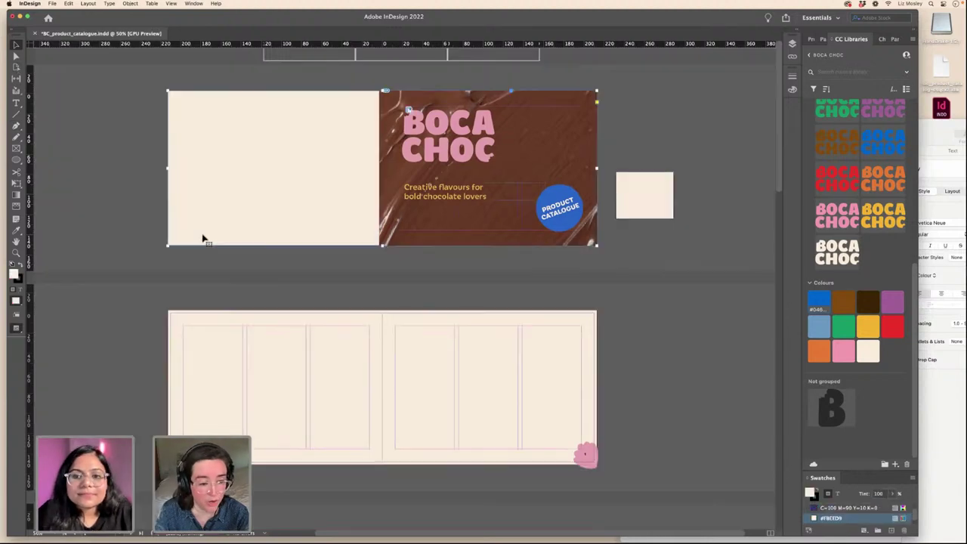
scroll(132, 249, "down", 3)
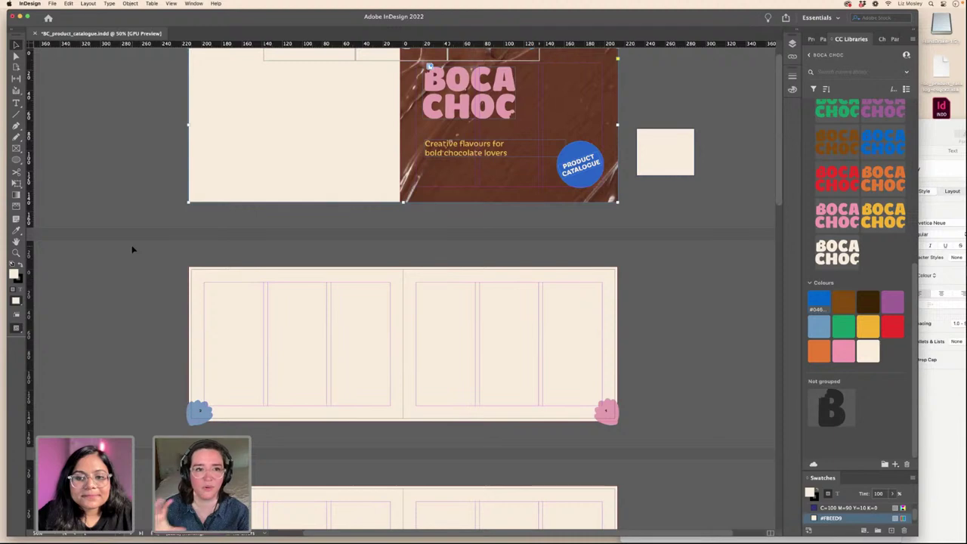
left_click(16, 103)
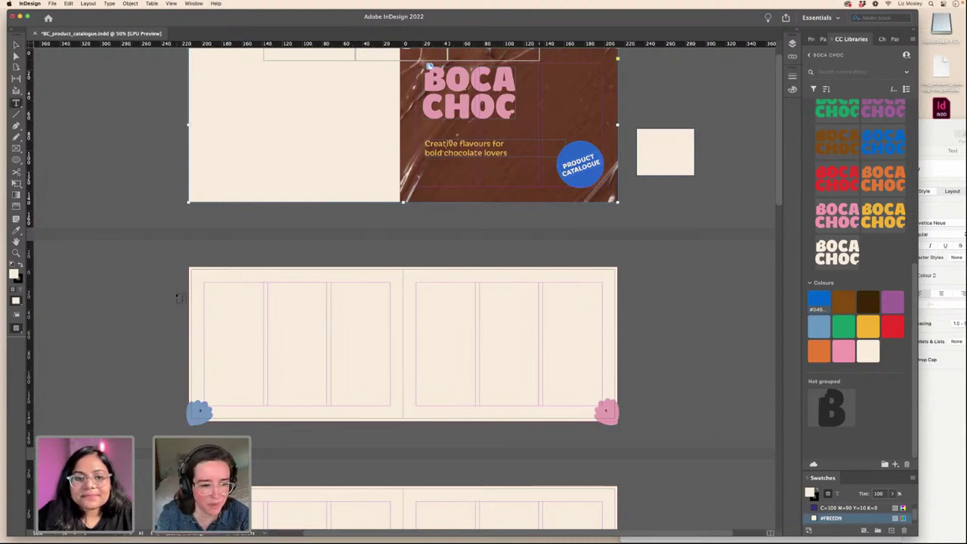
left_click_drag(177, 294, 300, 370)
key("super+v")
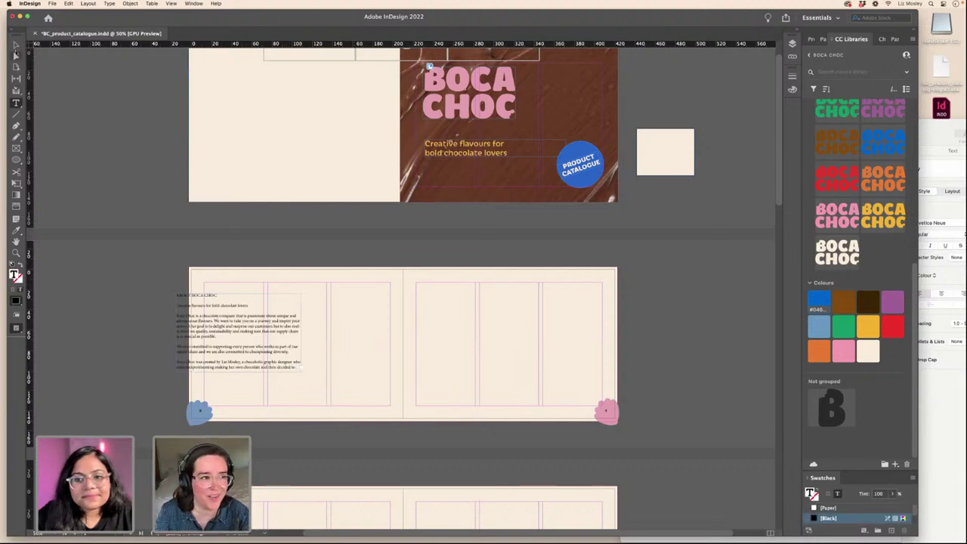
- Move the ABOUT BOCA CHOC text frame inside the page so its left edge aligns with the margin guide
left_click(16, 43)
left_click(241, 325)
left_click_drag(223, 339, 243, 340)
double_click(249, 345)
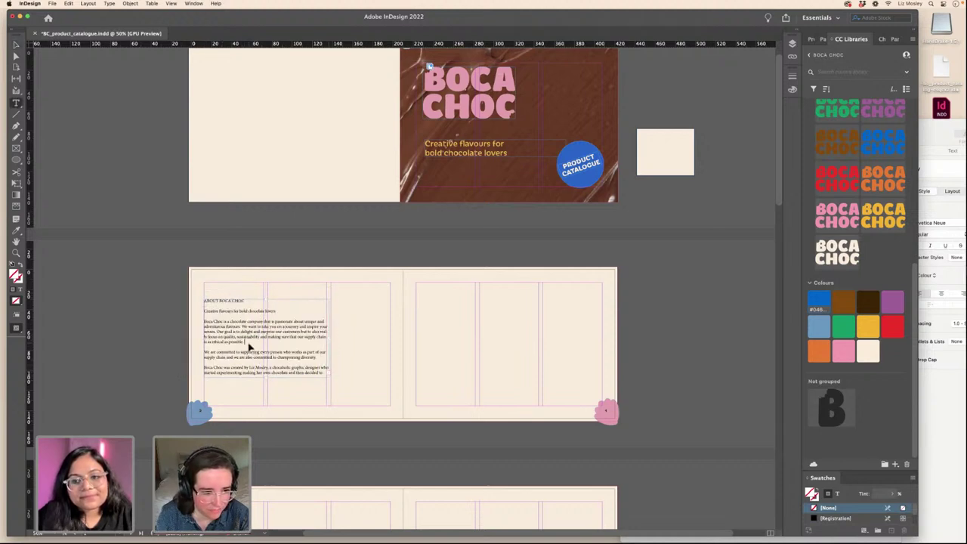
key("cmd+a")
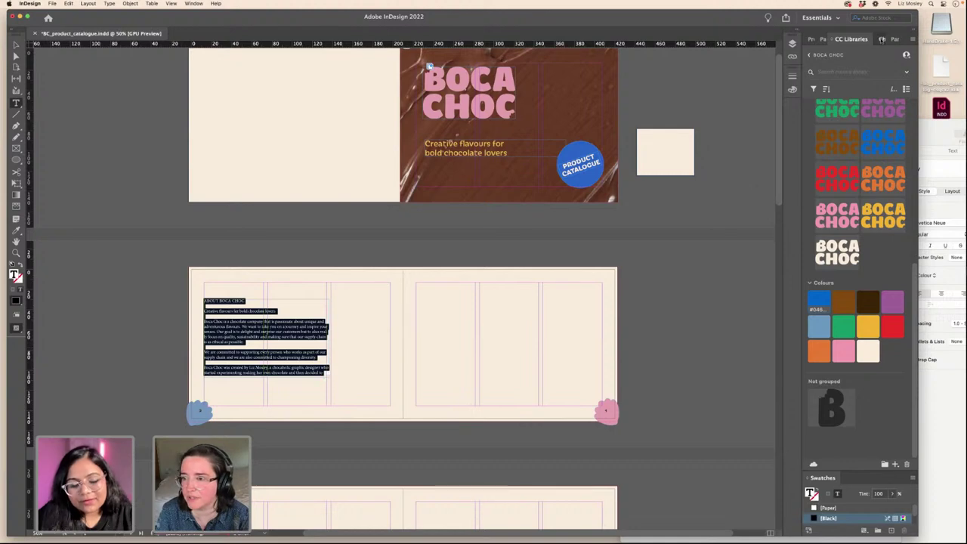
left_click(881, 39)
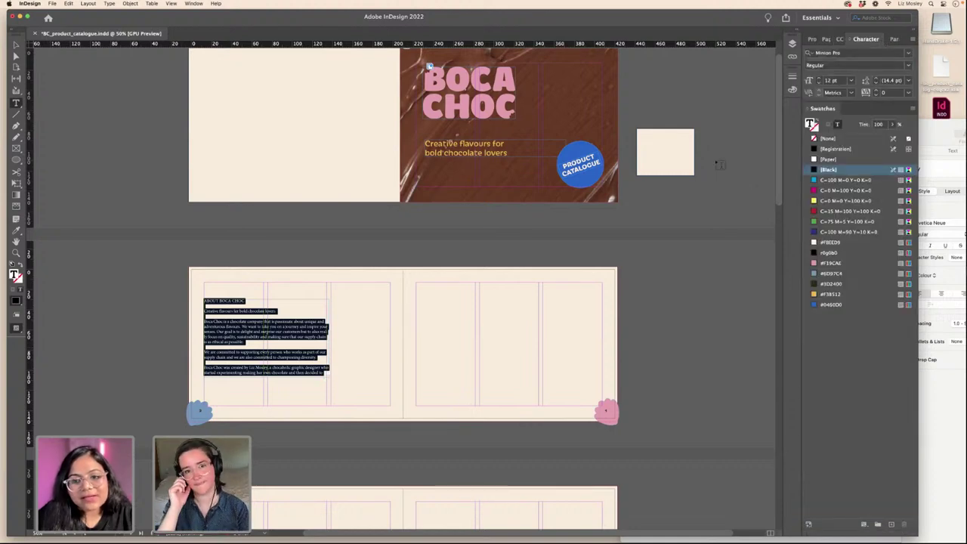
left_click(193, 4)
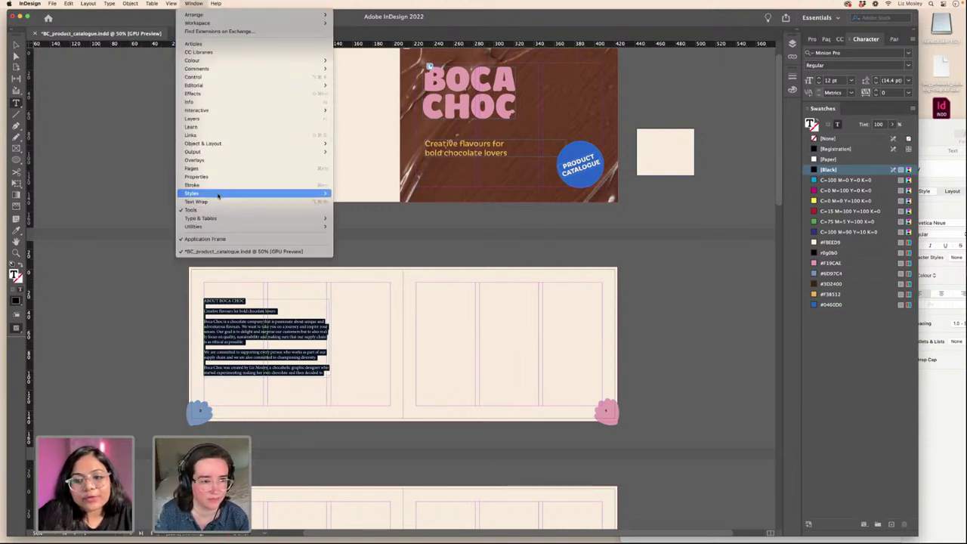
mouse_move(218, 196)
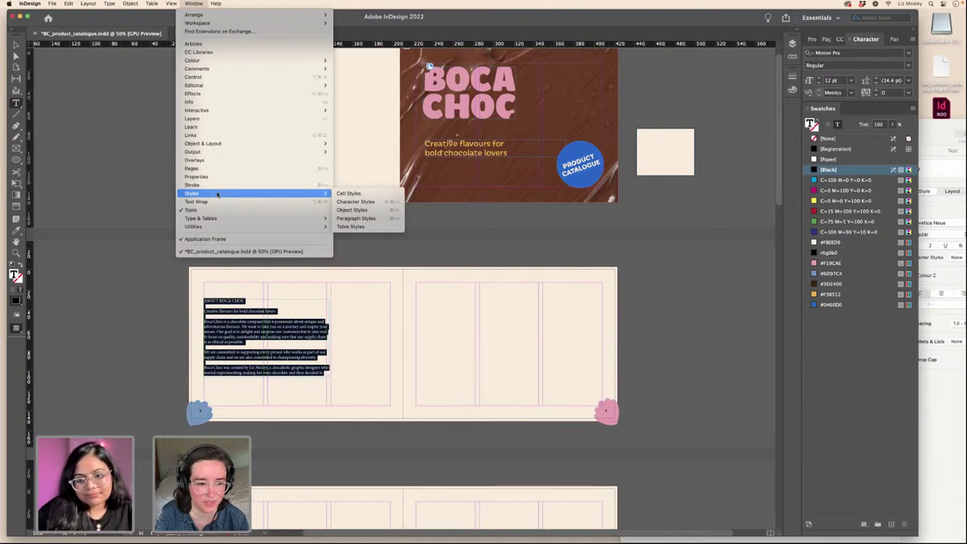
left_click(193, 4)
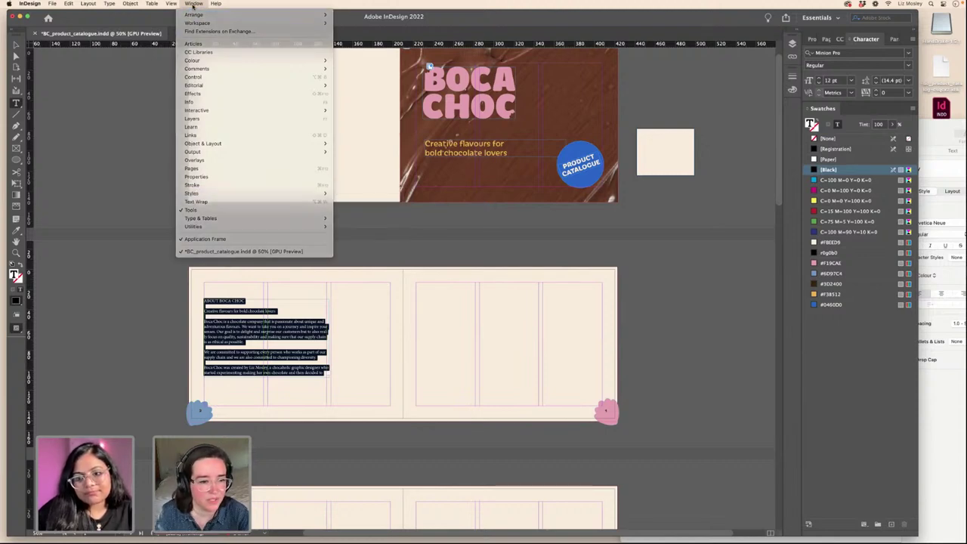
left_click(16, 45)
left_click(133, 296)
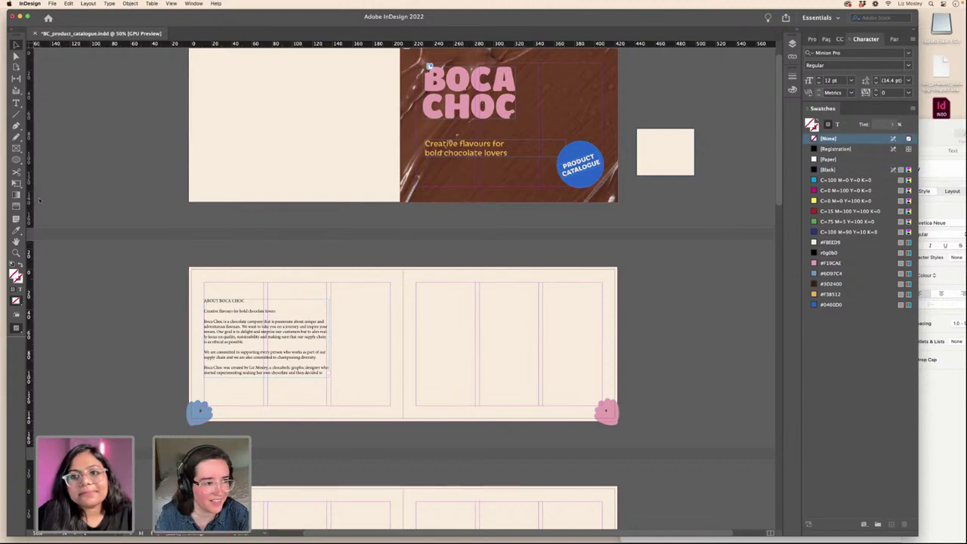
- Draw a rectangle about 154 mm tall from the left page's outer bleed to the end of its second column, covering the full page height
left_click(16, 160)
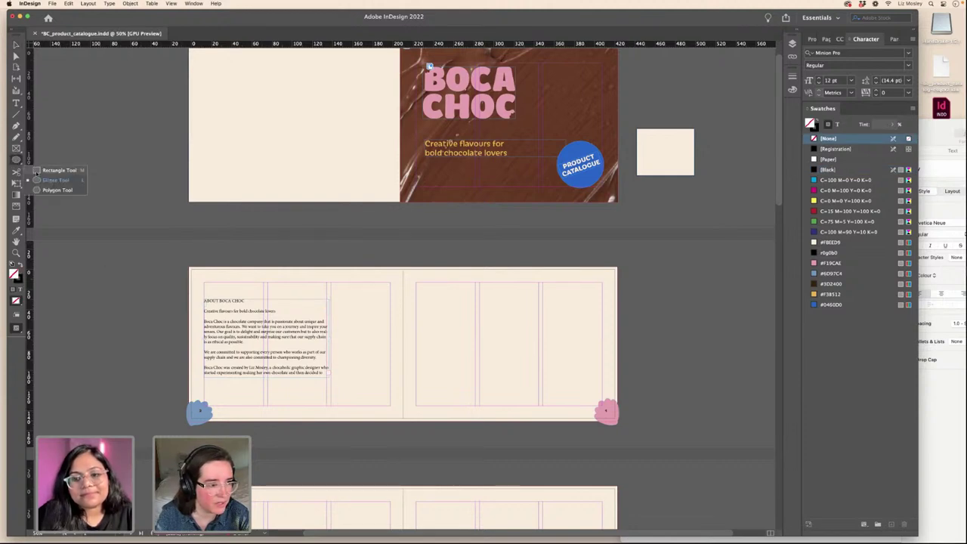
left_click(37, 171)
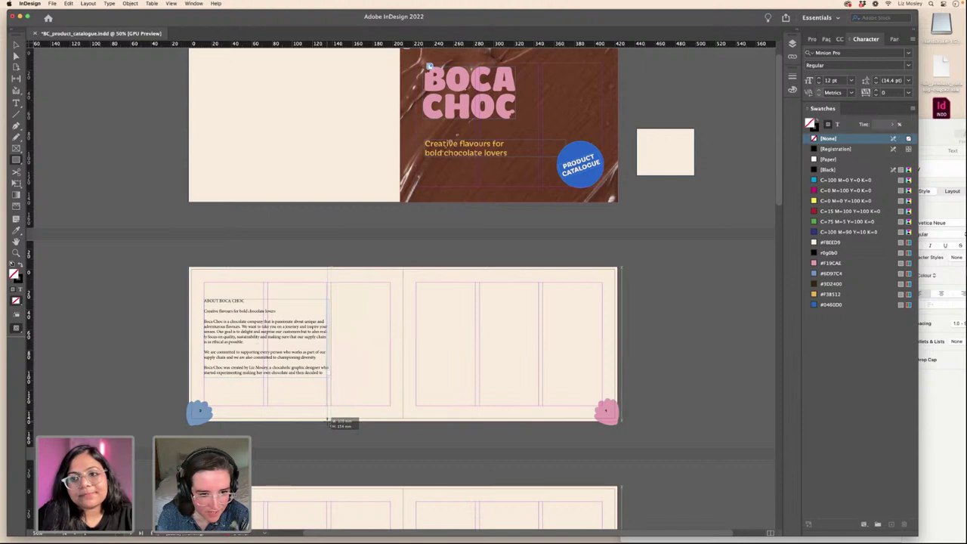
left_click_drag(327, 420, 189, 267)
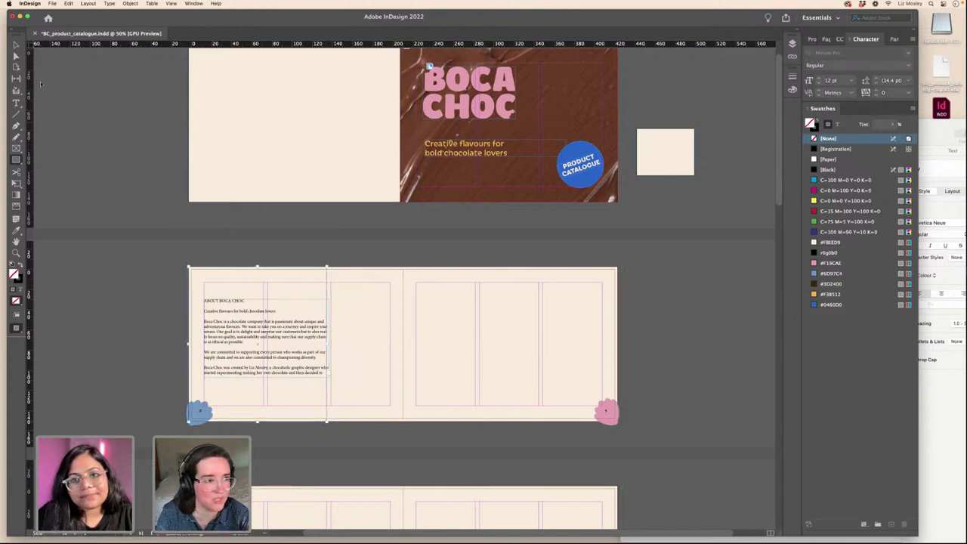
left_click(15, 45)
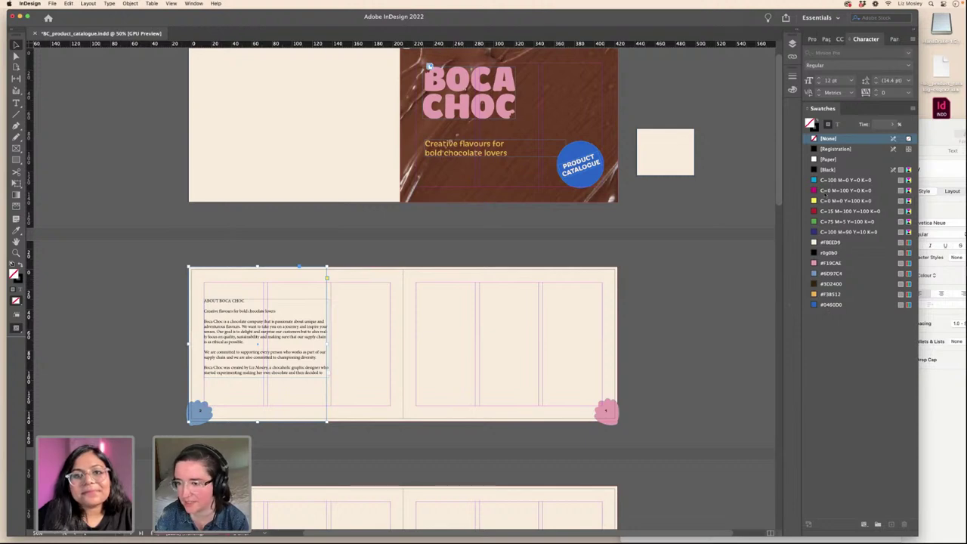
- Fill the rectangle behind the ABOUT BOCA CHOC text with the green from the BOCA CHOC library and preview the spread
left_click(194, 4)
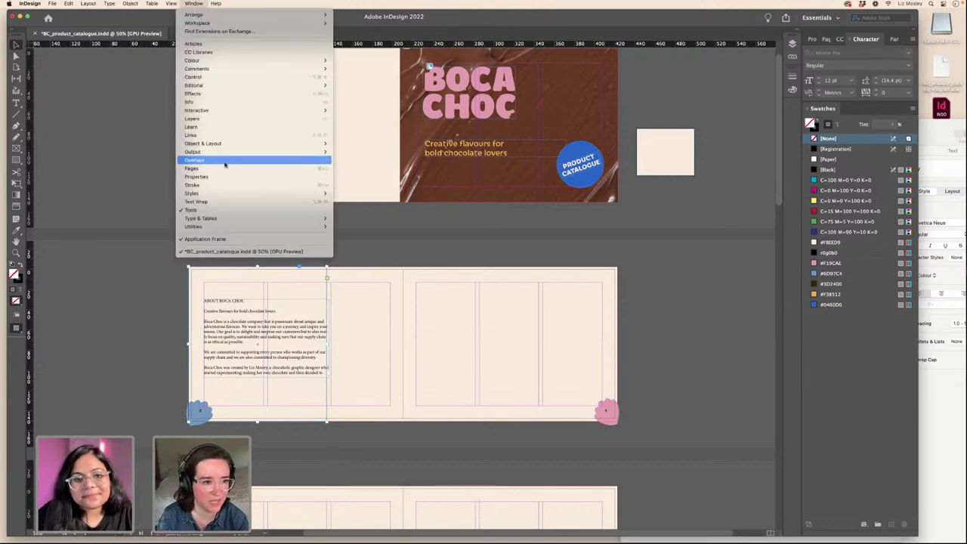
left_click(210, 52)
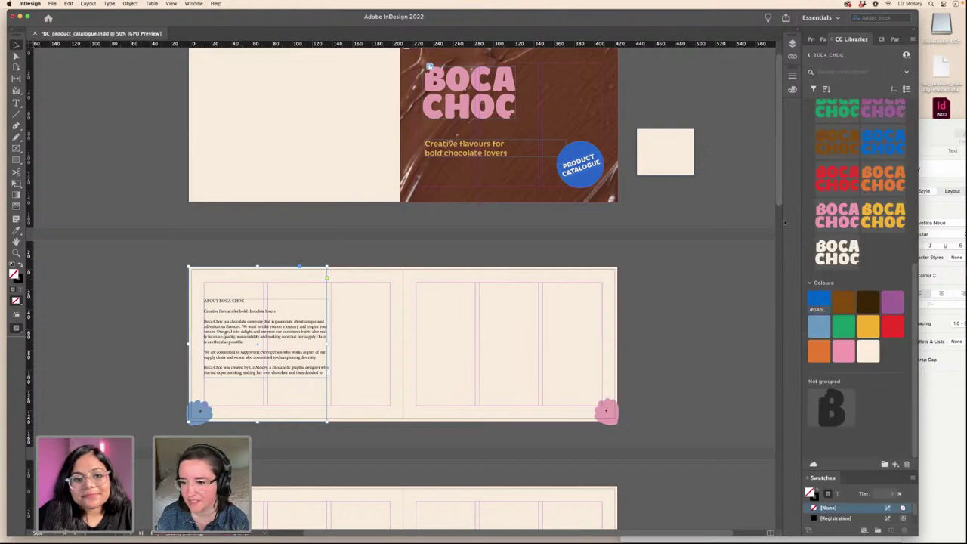
left_click(844, 326)
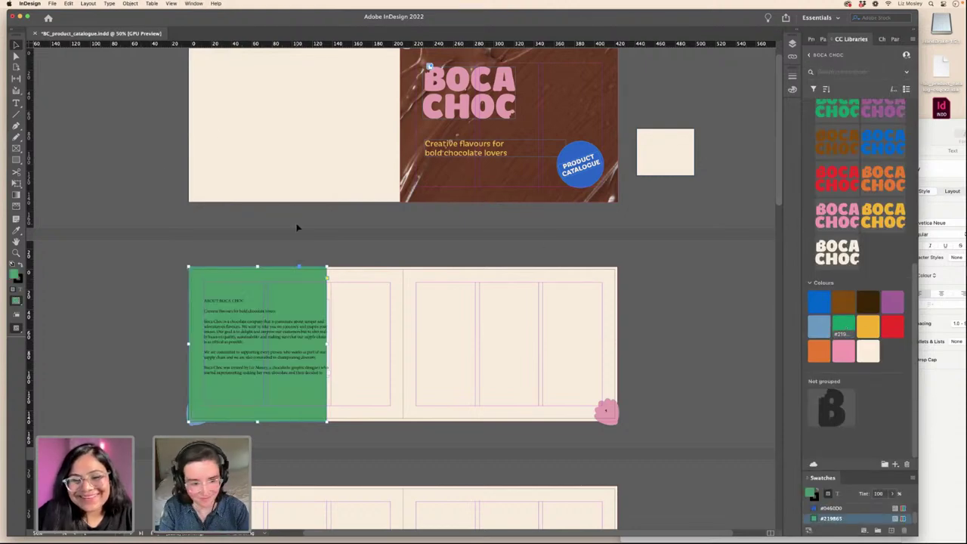
left_click(187, 304)
key("w")
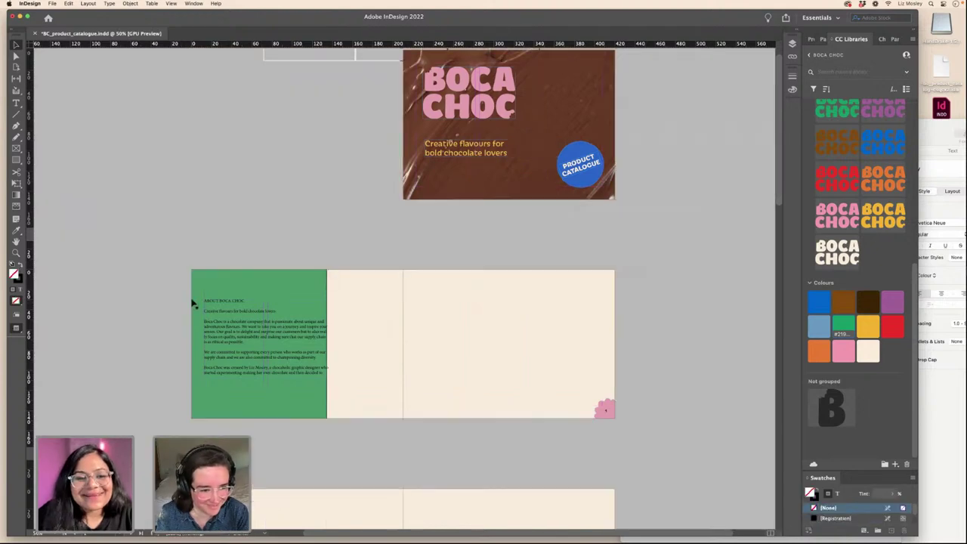
- Widen the green panel to the start of the third column, and narrow the ABOUT BOCA CHOC text frame and shift it lower inside the panel
key("w")
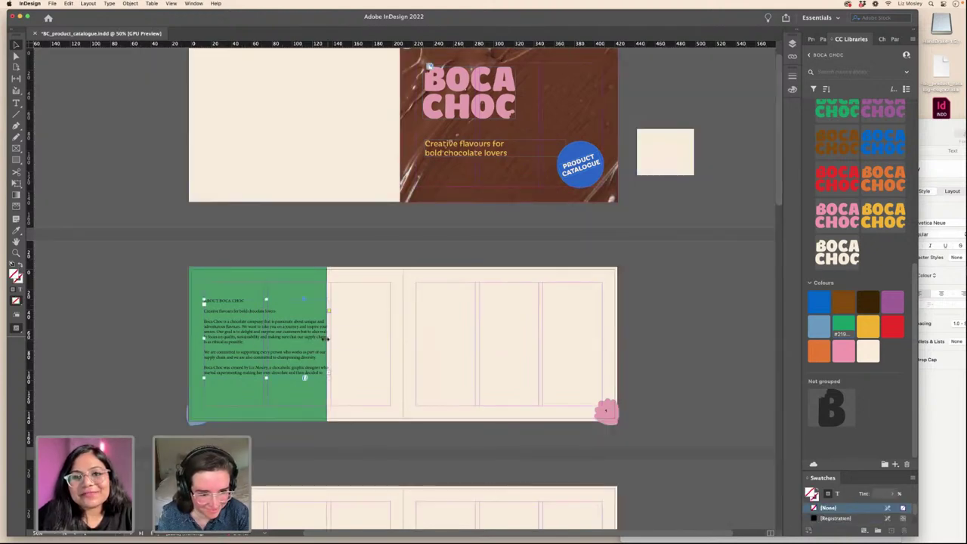
left_click(319, 343)
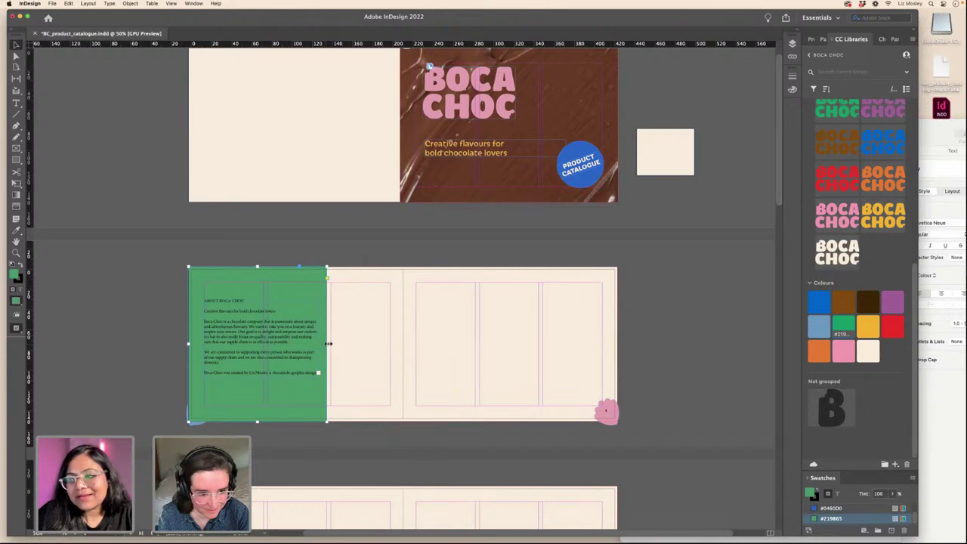
left_click_drag(327, 344, 334, 344)
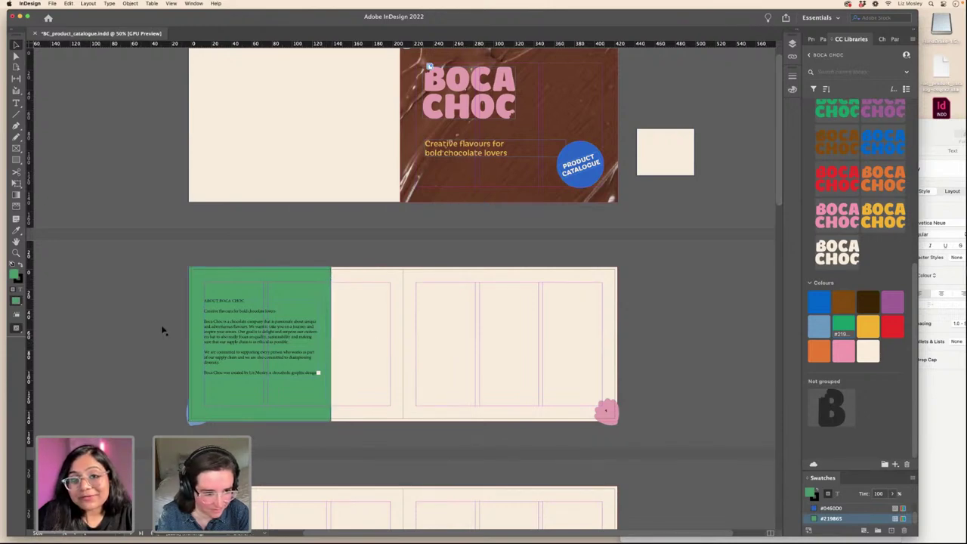
left_click(227, 340)
left_click_drag(241, 335, 242, 349)
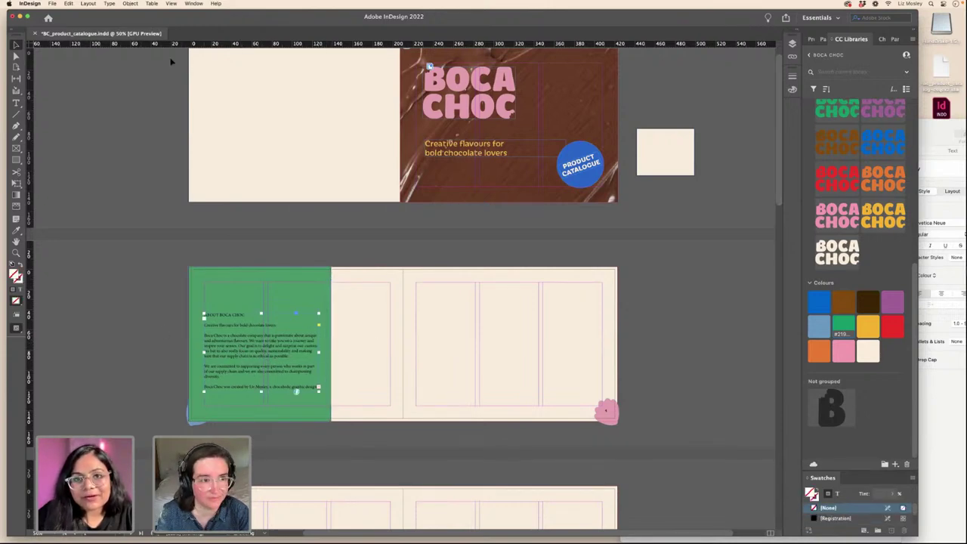
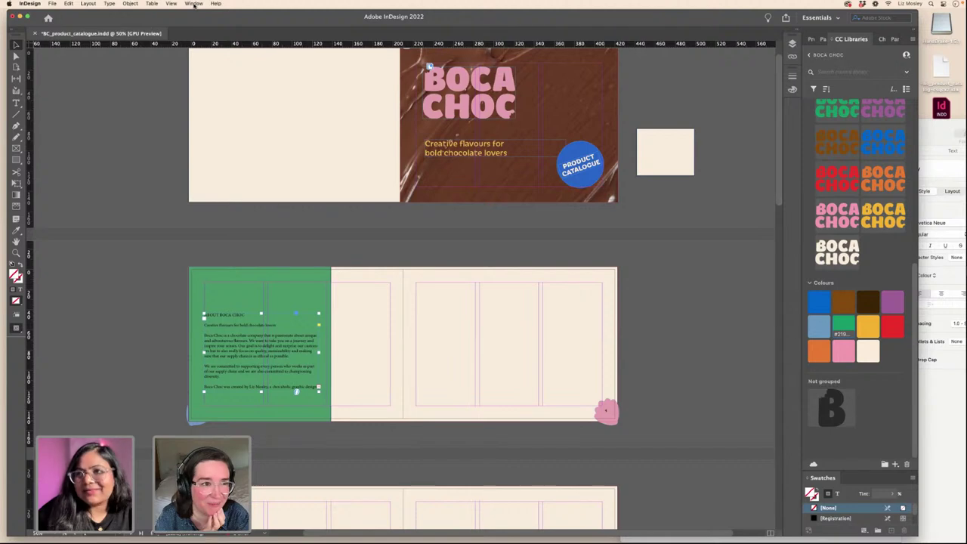
left_click(194, 4)
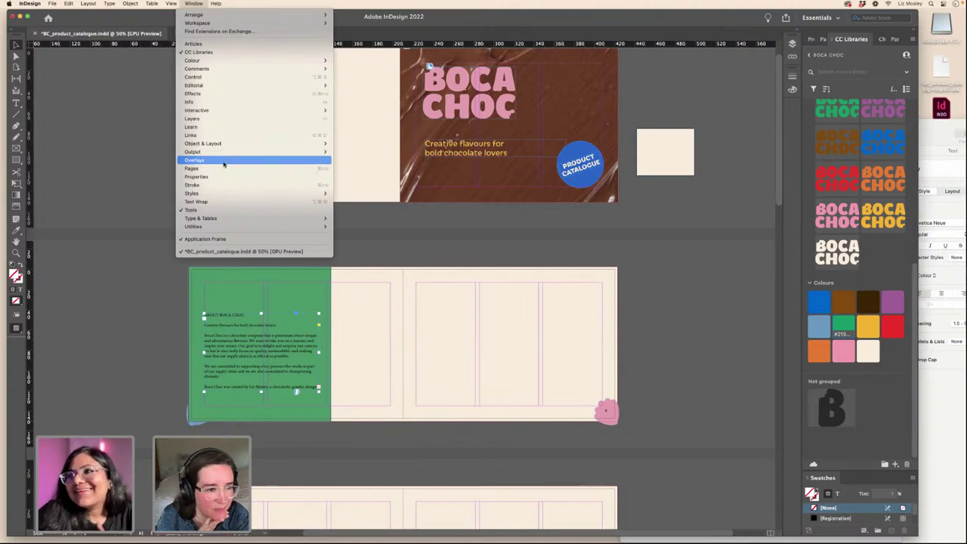
- Create a new paragraph style from the ABOUT BOCA CHOC text frame and open its options
mouse_move(226, 194)
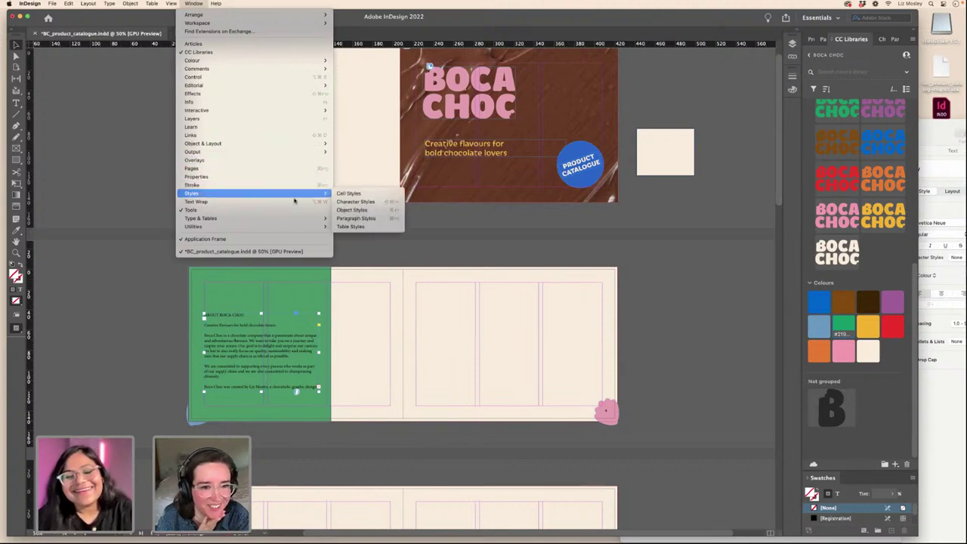
left_click(358, 202)
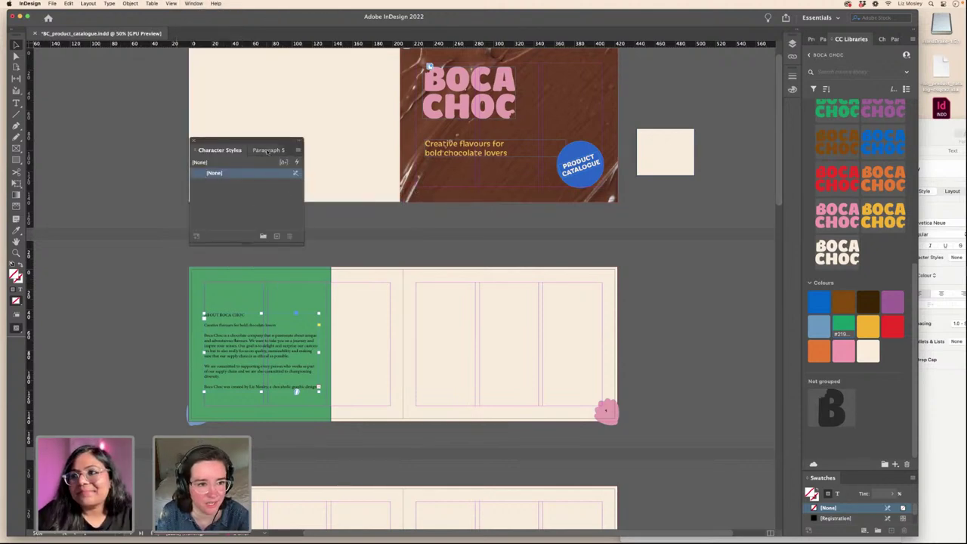
left_click(266, 150)
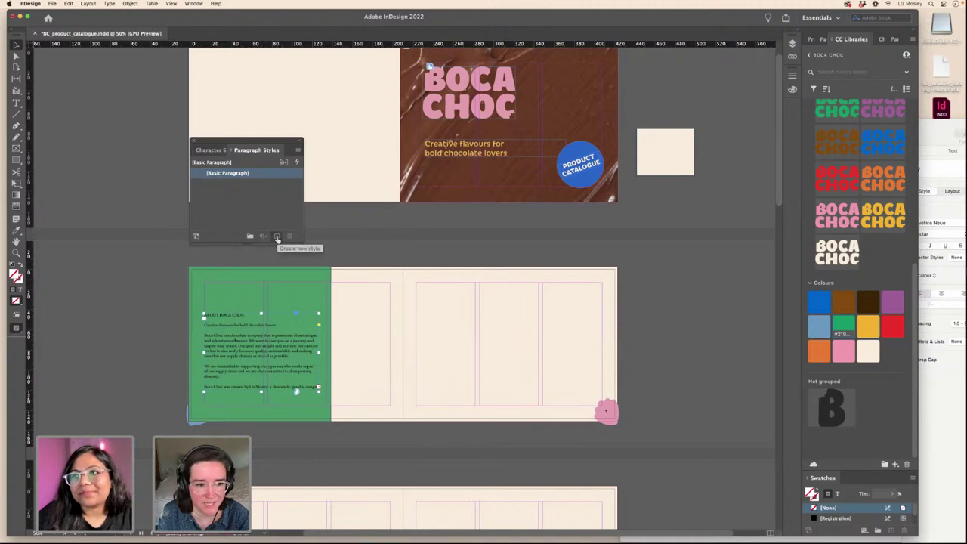
left_click(277, 237)
left_click(228, 183)
double_click(229, 184)
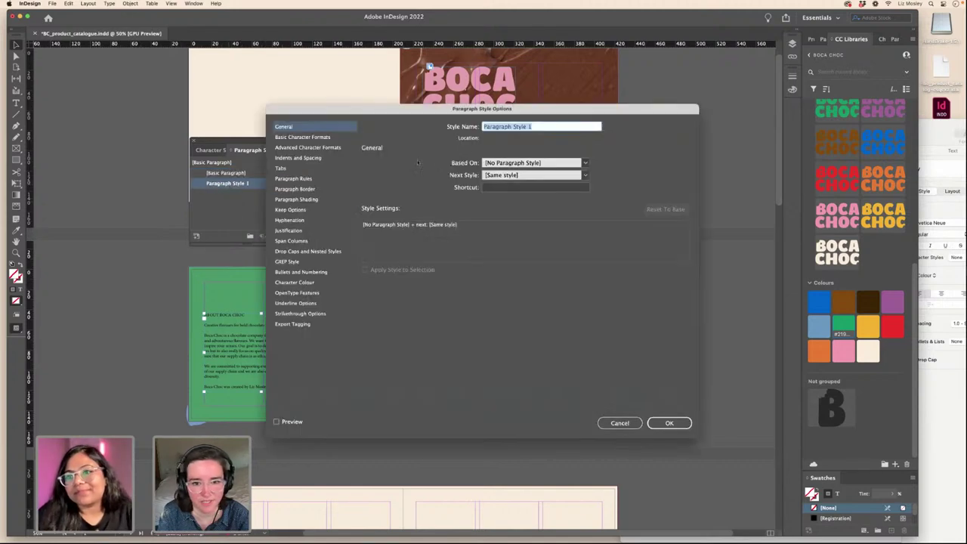
- Set the new paragraph style's basic character formats to Iskra Regular at 10 pt
left_click(292, 138)
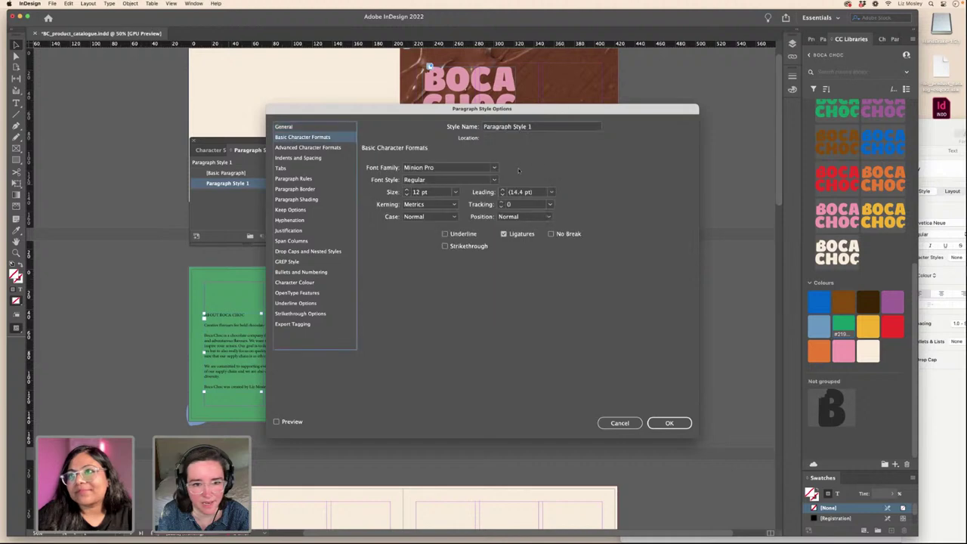
left_click(440, 168)
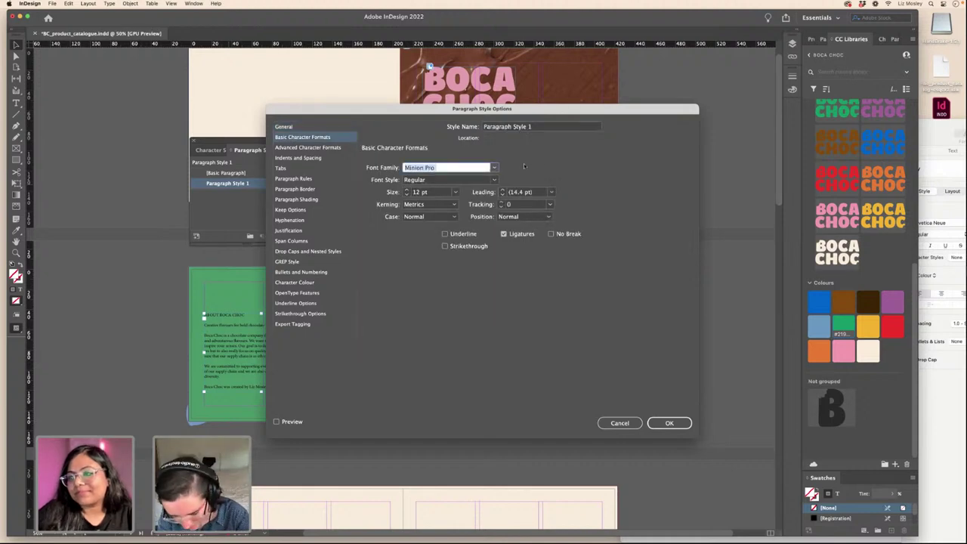
type("Iskra")
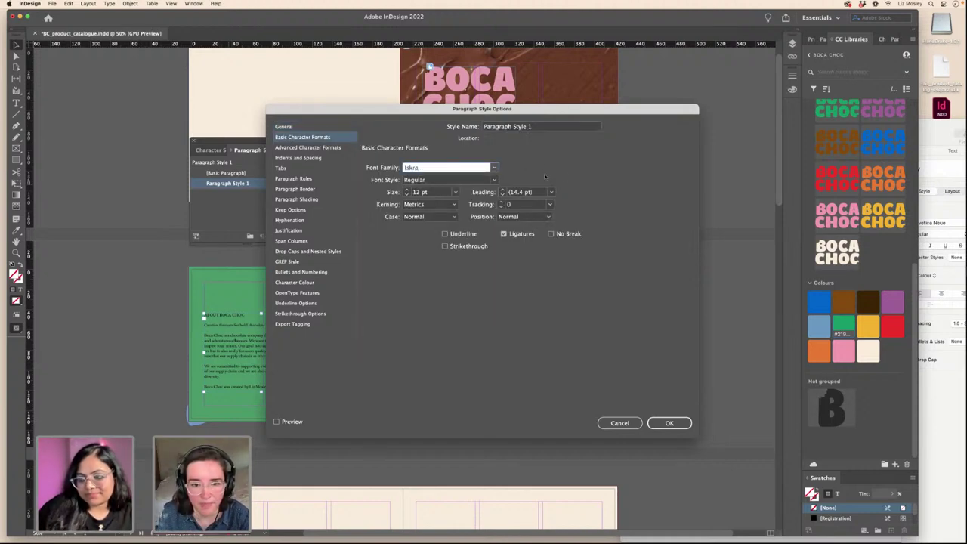
left_click(494, 179)
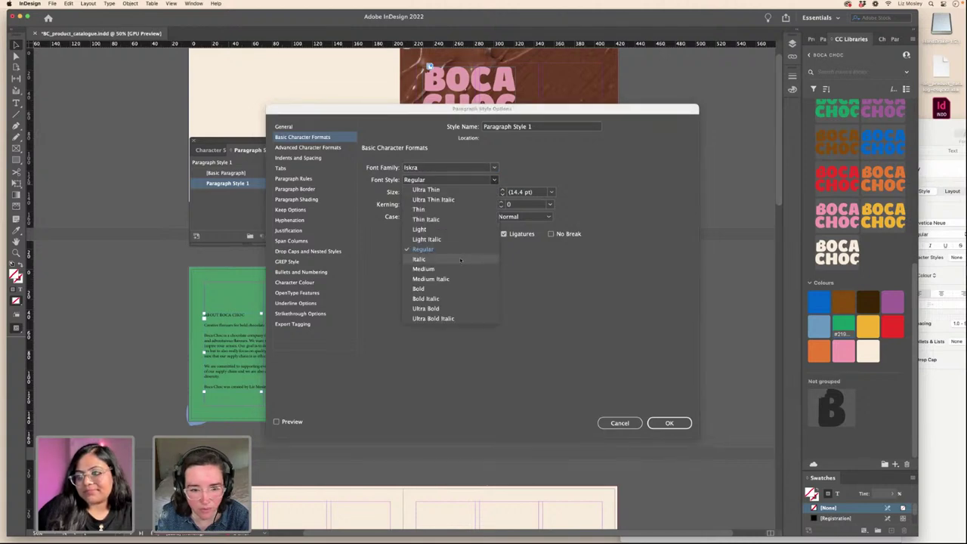
left_click(434, 249)
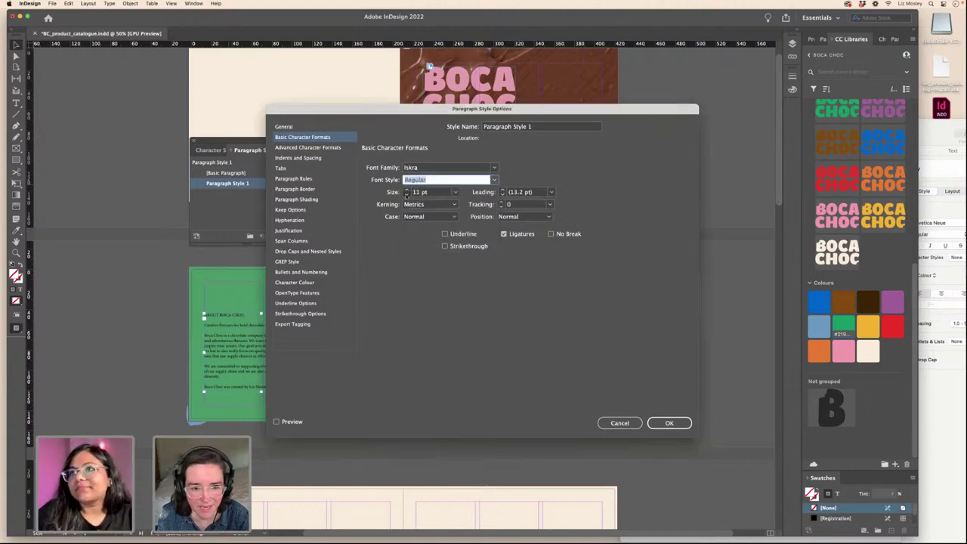
left_click(407, 194)
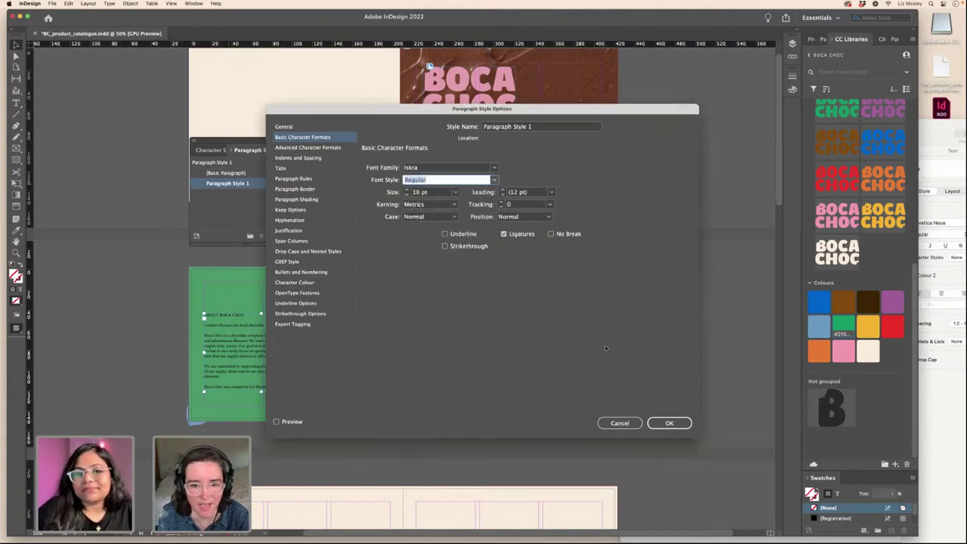
left_click(660, 425)
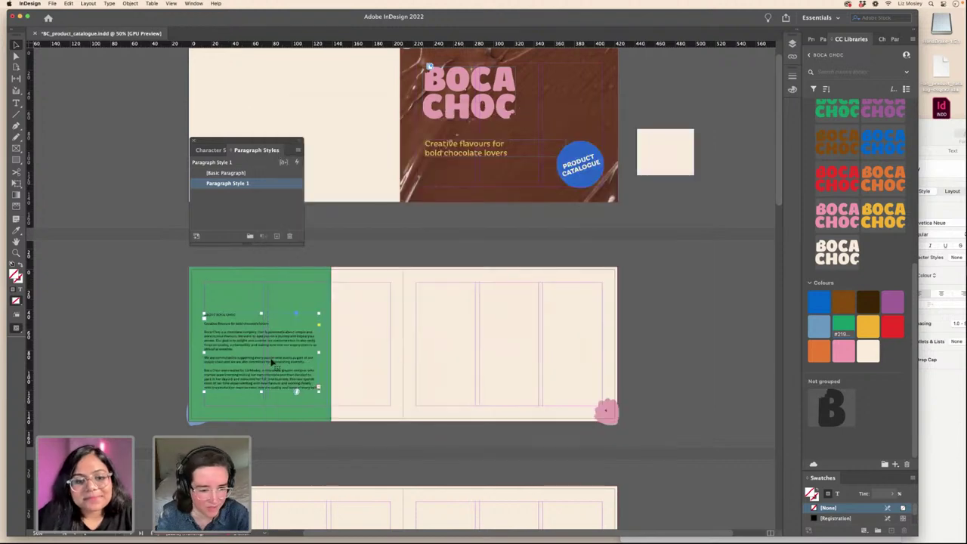
- Narrow the text frame to the first column, extend it to the bottom margin, and thread its overflow into a second-column frame
left_click_drag(317, 352, 263, 353)
left_click_drag(263, 391, 263, 404)
left_click(263, 401)
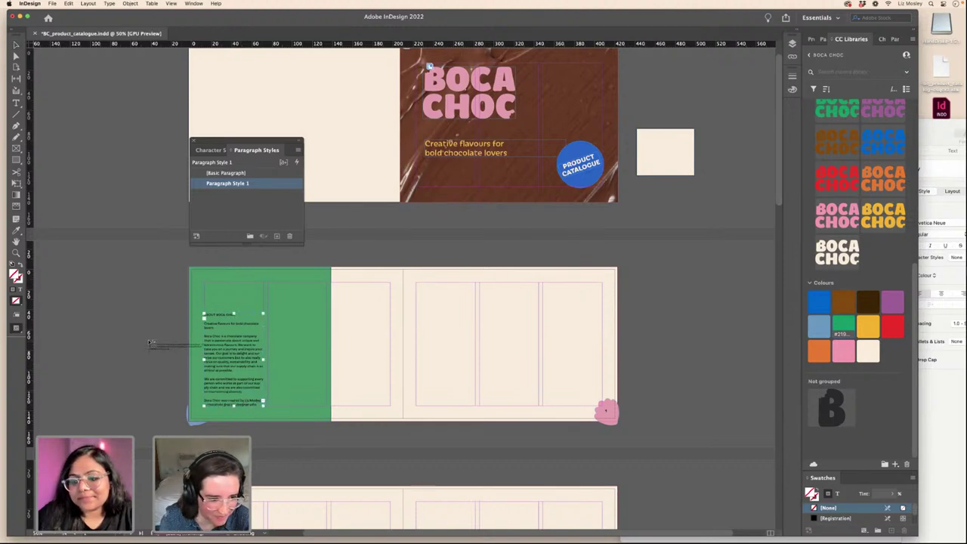
left_click(147, 340)
left_click_drag(155, 365, 283, 337)
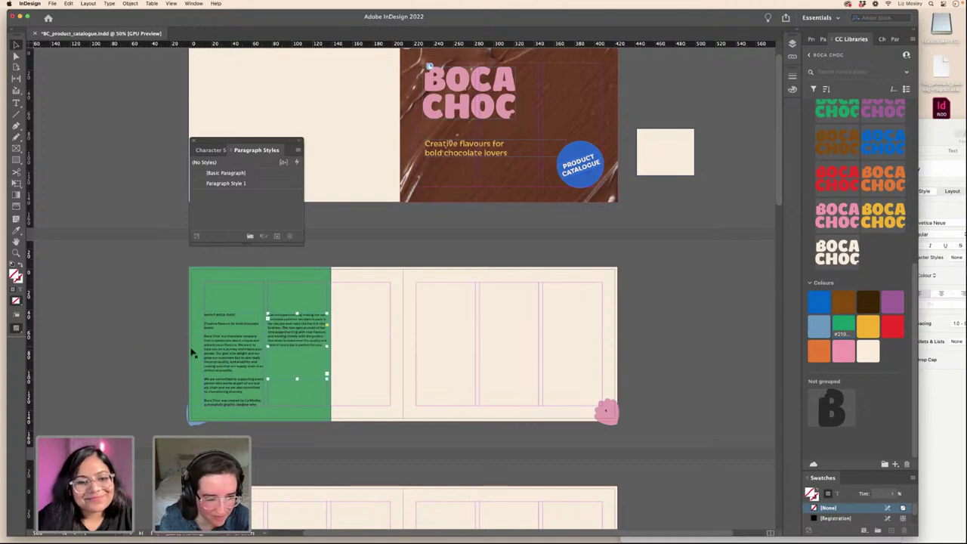
- Turn off hyphenation for all the text in the two threaded frames
left_click(16, 104)
key("super+a")
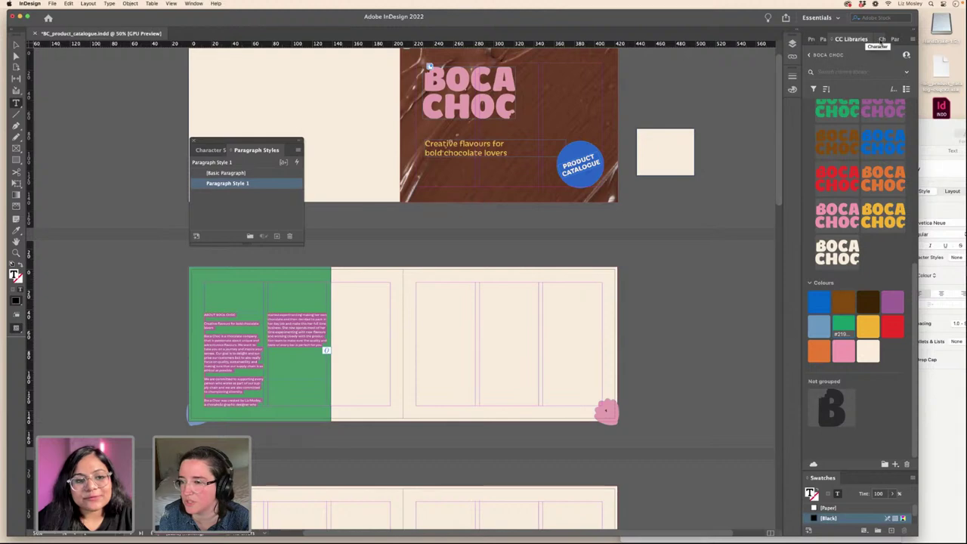
left_click(894, 39)
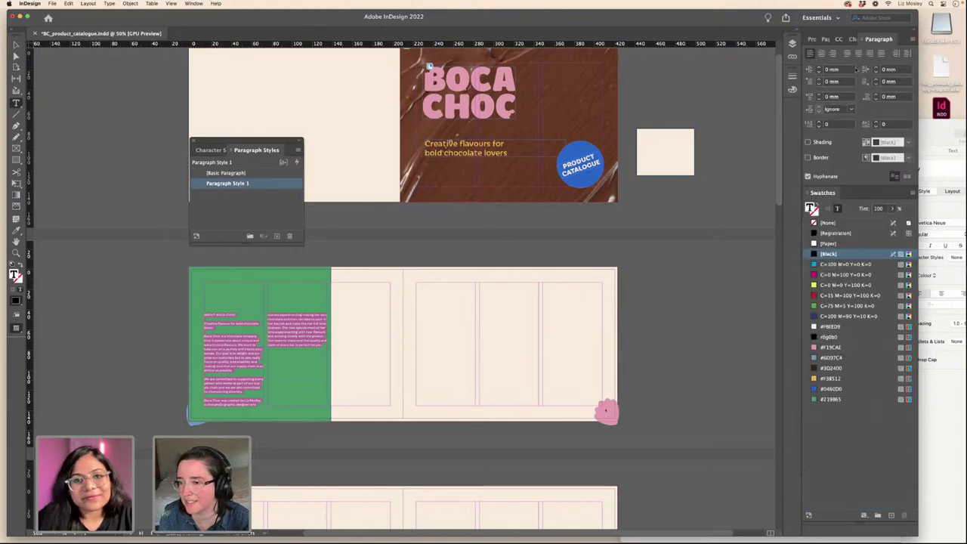
left_click(808, 176)
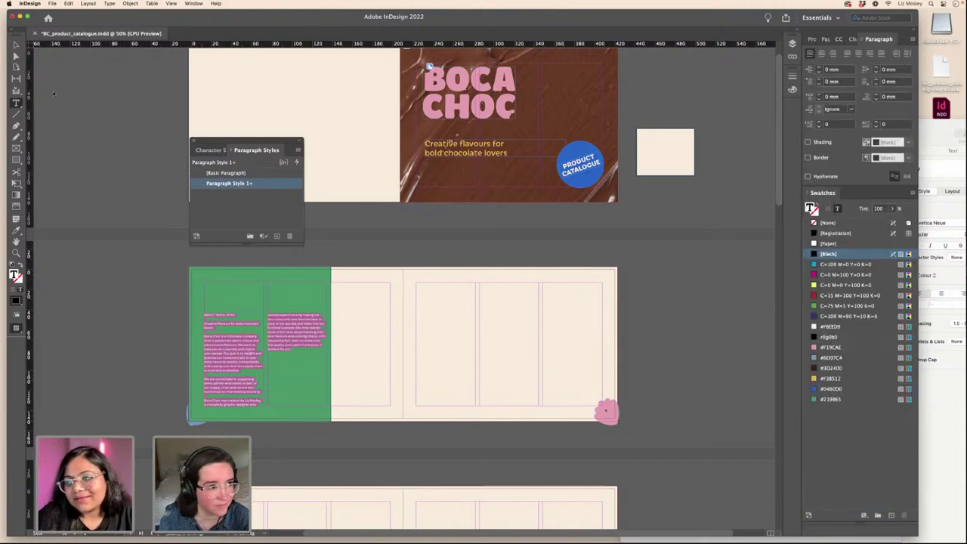
left_click(16, 44)
left_click(123, 259)
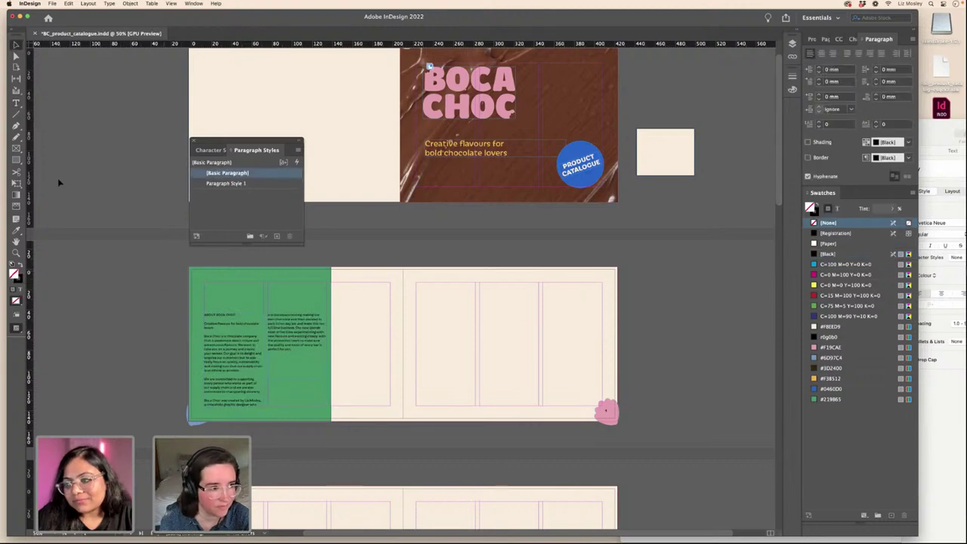
- Cut the ABOUT BOCA CHOC heading into its own text frame and place it at the green panel's top-left margin corner
left_click(16, 103)
left_click(207, 313)
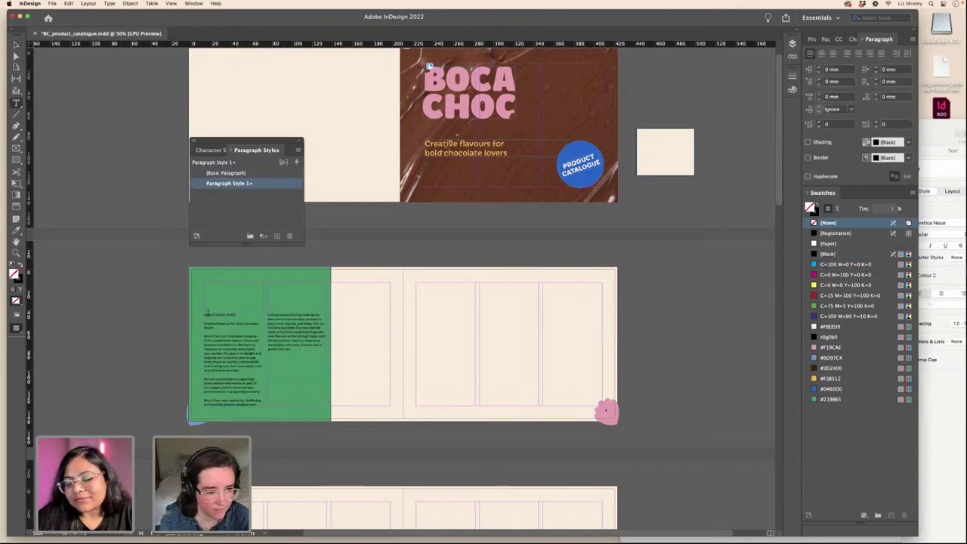
triple_click(207, 313)
key("super+x")
left_click_drag(100, 262, 244, 293)
key("super+v")
left_click(16, 45)
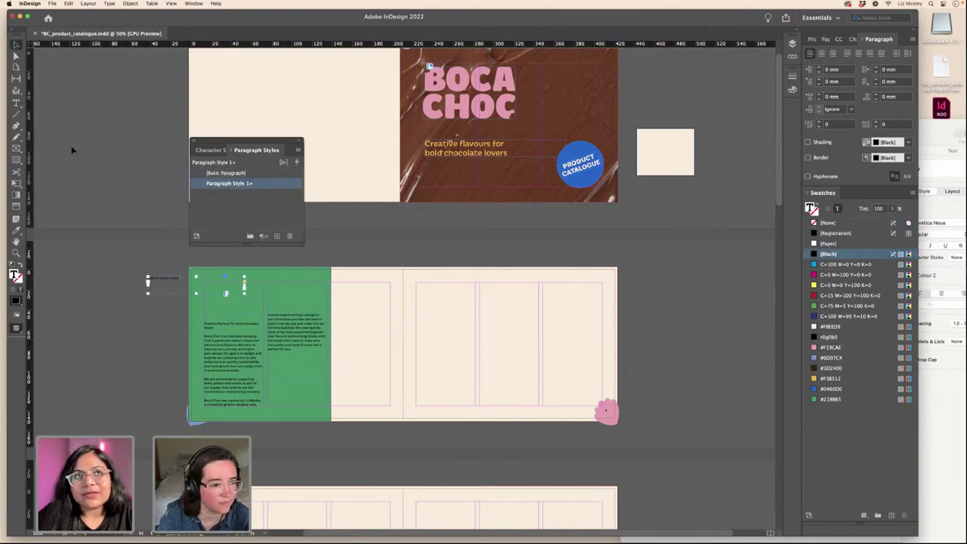
left_click(72, 150)
left_click_drag(168, 287, 222, 290)
- Cut the "Creative flavours for bold chocolate lovers" line into its own text frame and align it with the left margin under the heading
left_click(257, 337)
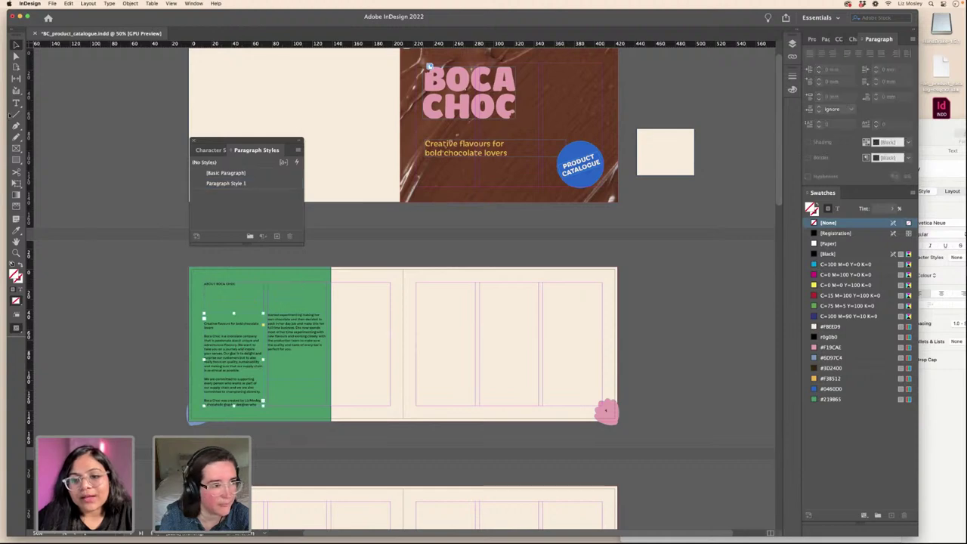
left_click(16, 103)
left_click_drag(217, 328, 202, 322)
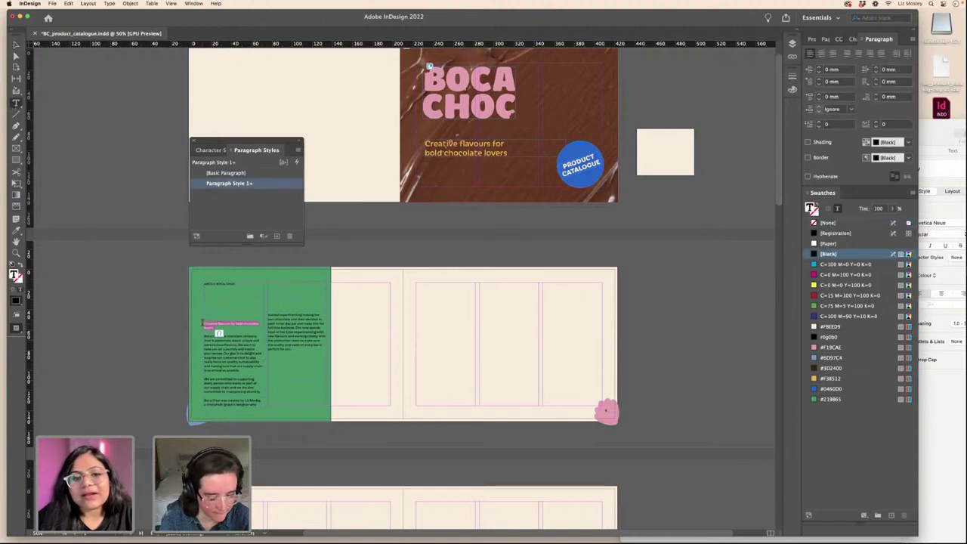
key("super+x")
mouse_move(130, 269)
left_mouse_down()
mouse_move(161, 292)
mouse_move(247, 309)
left_mouse_up()
key("super+v")
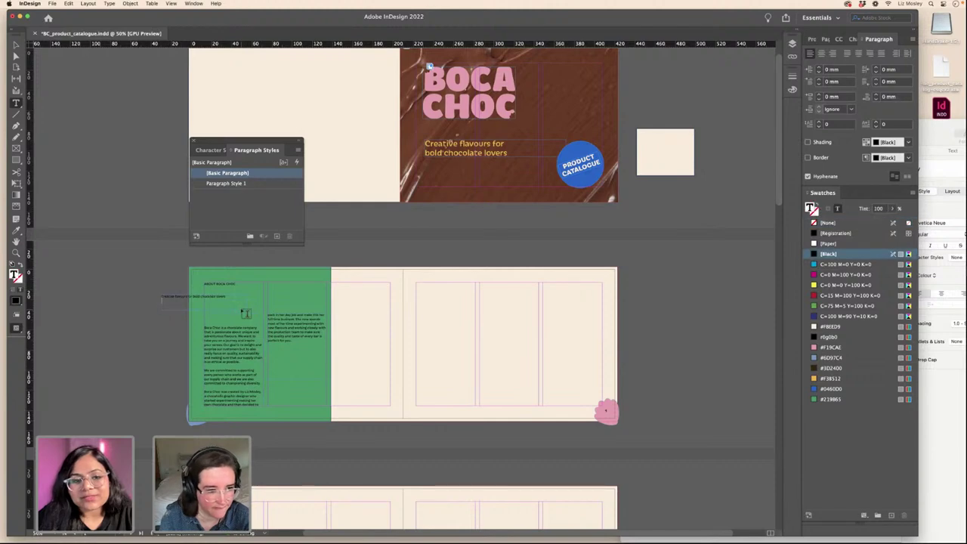
left_click(15, 46)
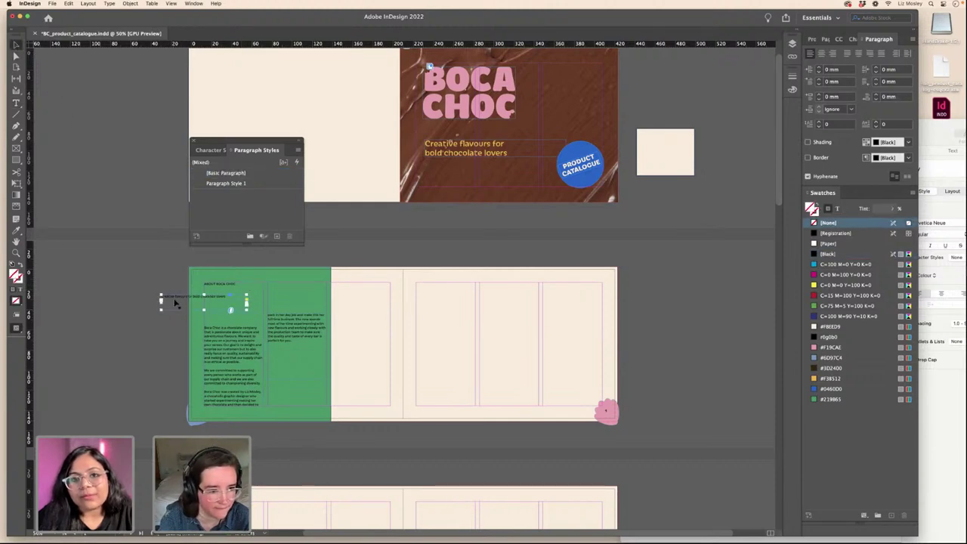
left_click(249, 291)
left_click_drag(253, 299, 251, 291)
left_click_drag(173, 299, 261, 303)
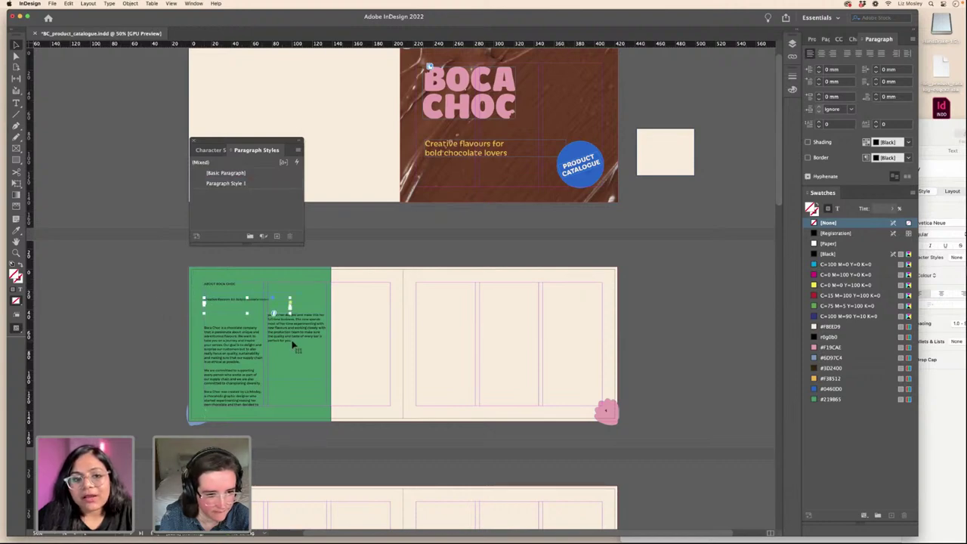
- Delete the empty lines above the first body paragraph so the text starts at the top of its frame
left_click(227, 341)
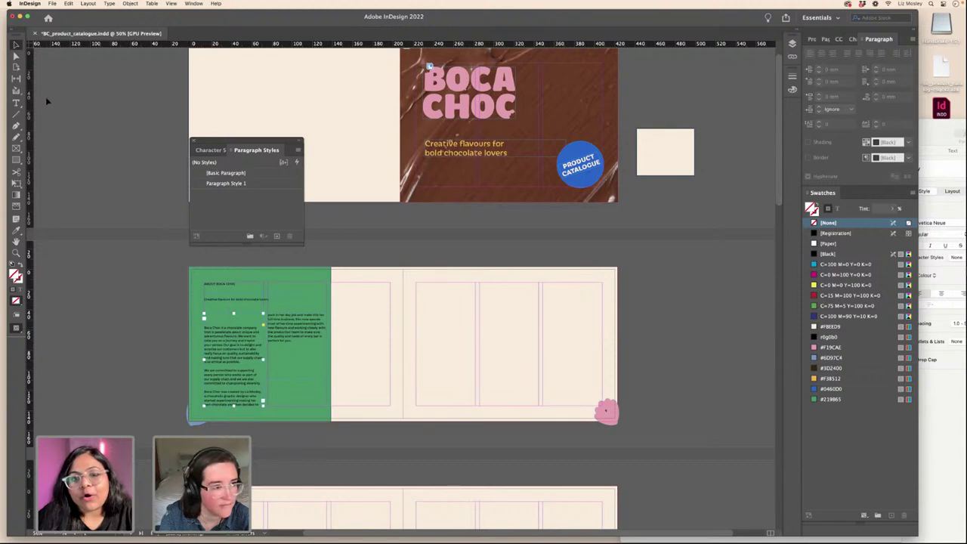
left_click(16, 103)
left_click(204, 327)
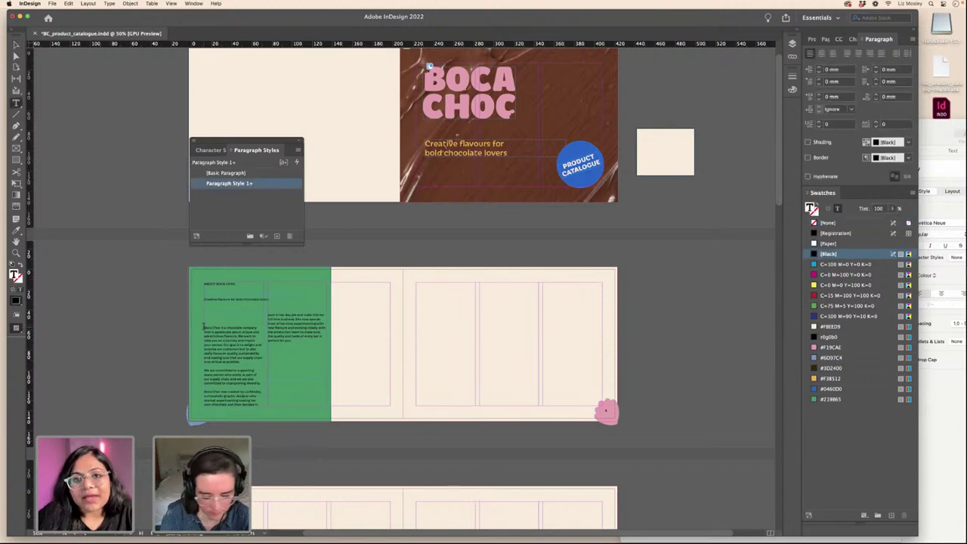
key("BackSpace")
key("BackSpace")
key("BackSpace")
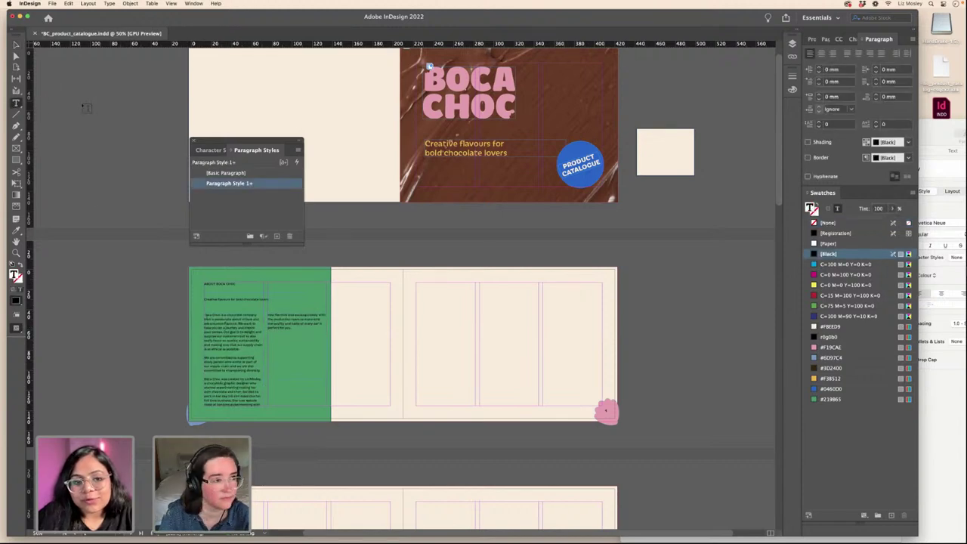
- Move both body text frames down to the bottom margin, shortening the first so the "Boca Choc was created" paragraph starts the second column
left_click(15, 45)
left_click_drag(233, 314, 292, 351)
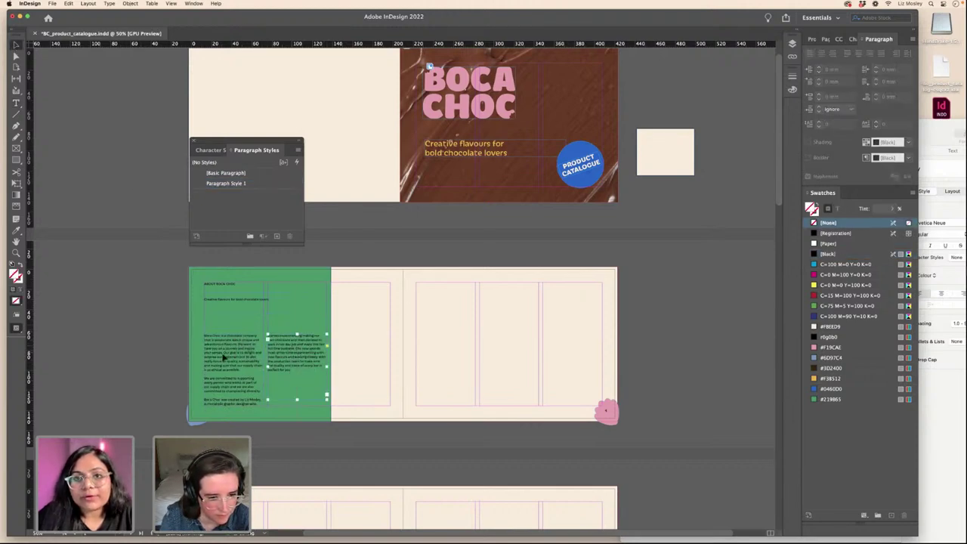
left_click(146, 340)
left_click(247, 399)
left_click_drag(234, 407, 251, 399)
left_click(290, 366)
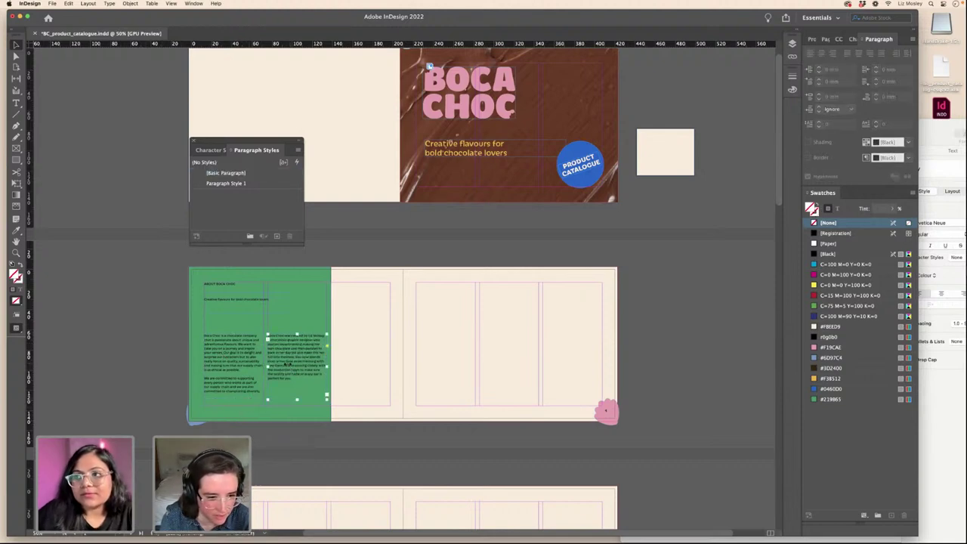
left_click(244, 356, "shift")
left_click_drag(294, 350, 291, 357)
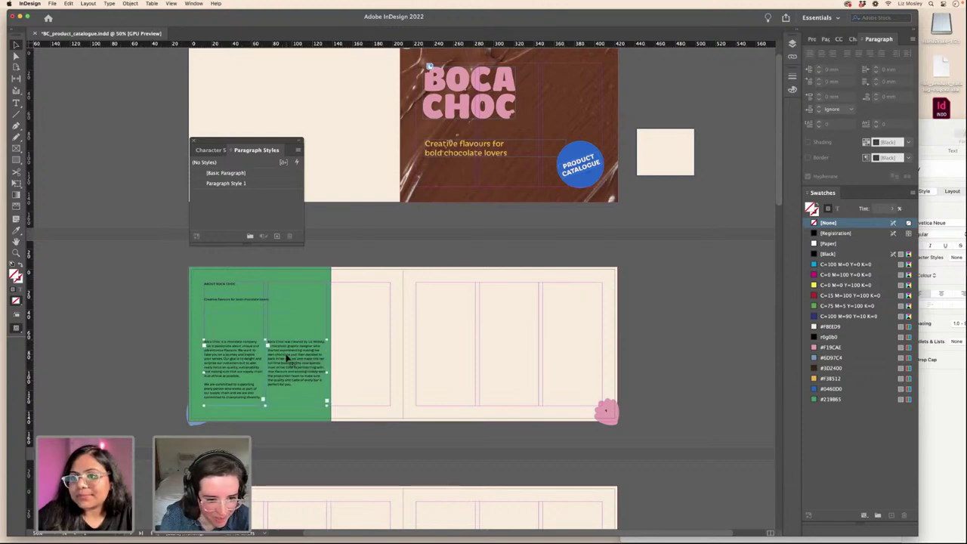
- Enlarge the ABOUT BOCA CHOC heading frame and move the tagline frame lower, between the heading and the body text
left_click(178, 328)
left_click_drag(230, 308, 227, 313)
left_click(225, 289)
left_click(299, 295)
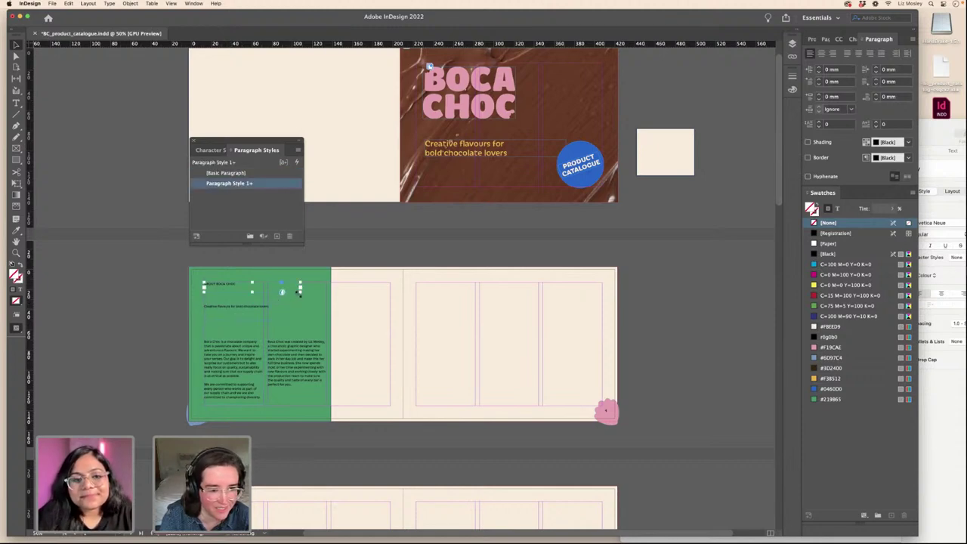
left_click_drag(301, 295, 315, 300)
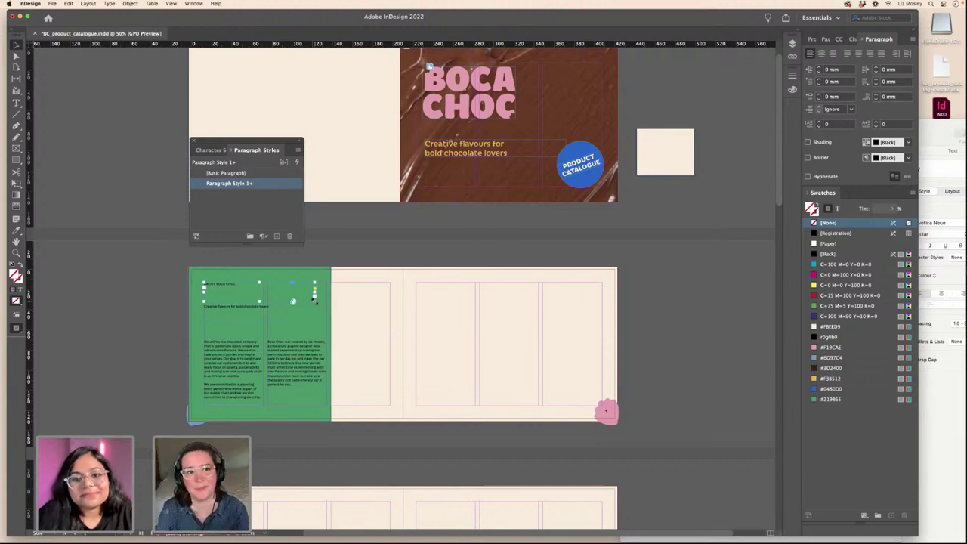
left_click_drag(233, 311, 233, 315)
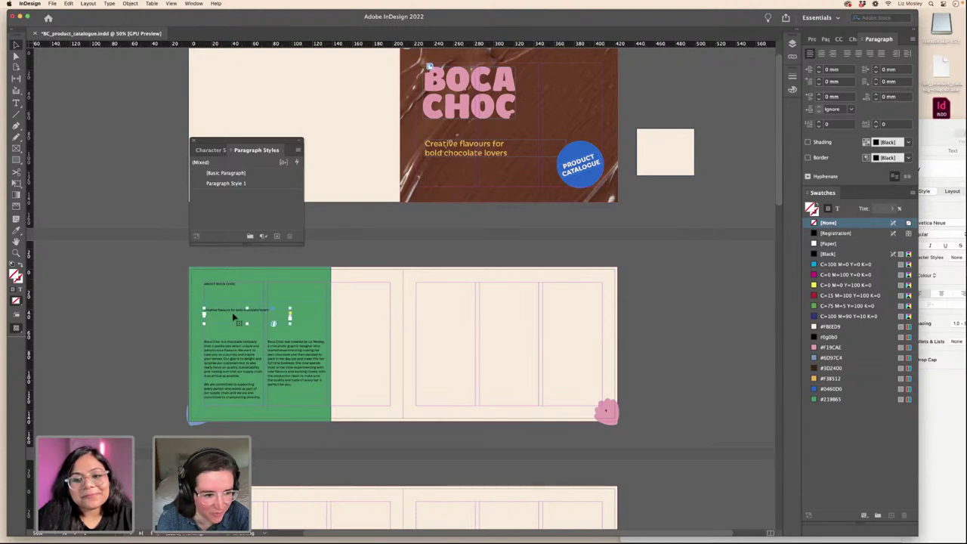
- Set the ABOUT BOCA CHOC heading in the Brevia ExtraBlack font and fit its frame to the text
double_click(227, 295)
key("super+a")
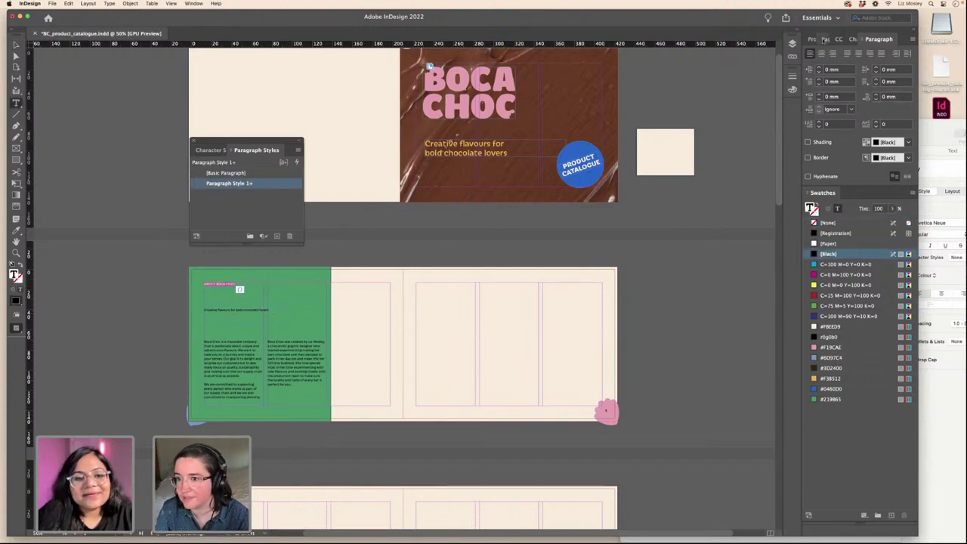
left_click(851, 38)
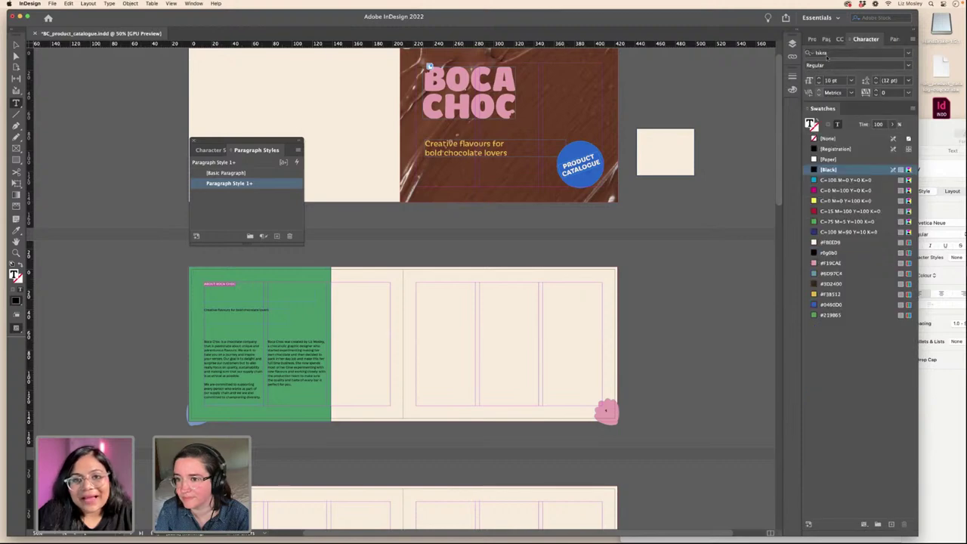
left_click(825, 53)
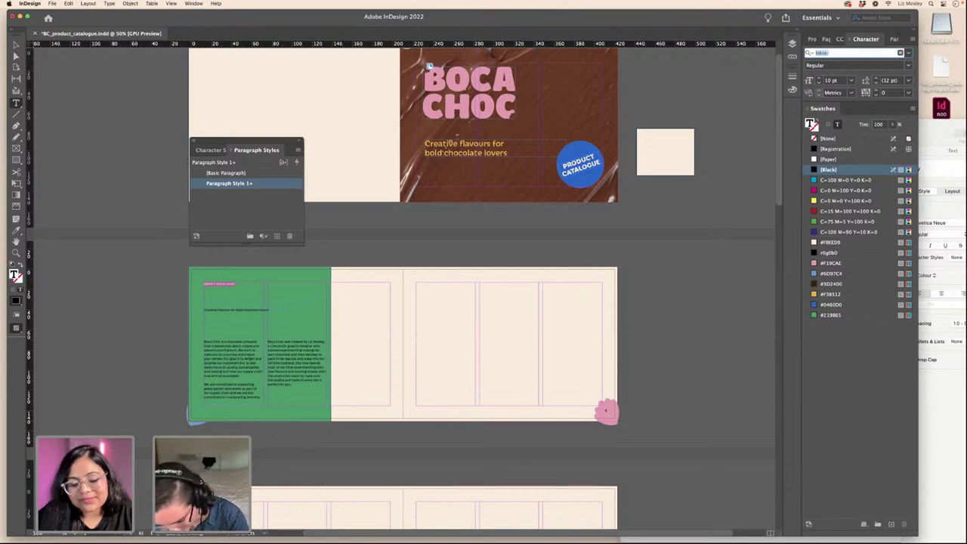
type("brevia")
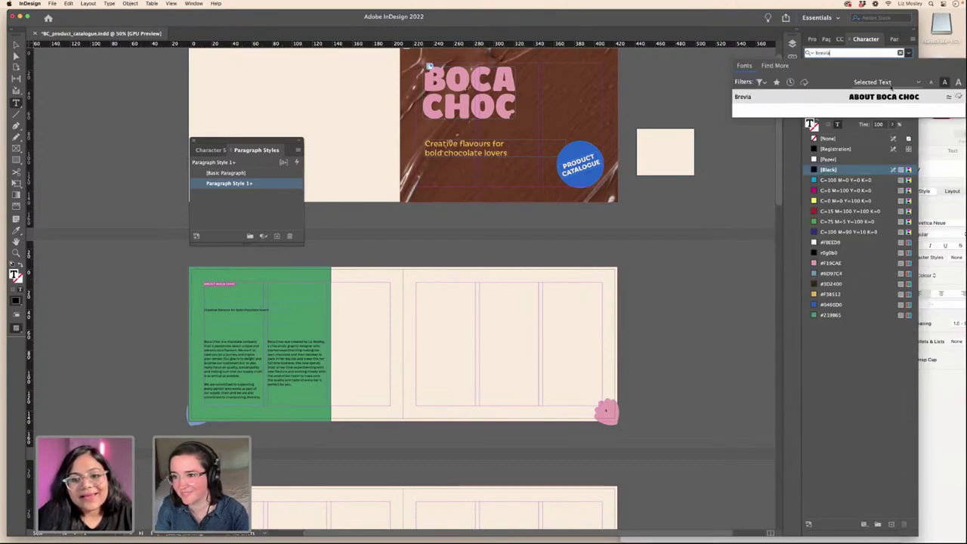
key("Return")
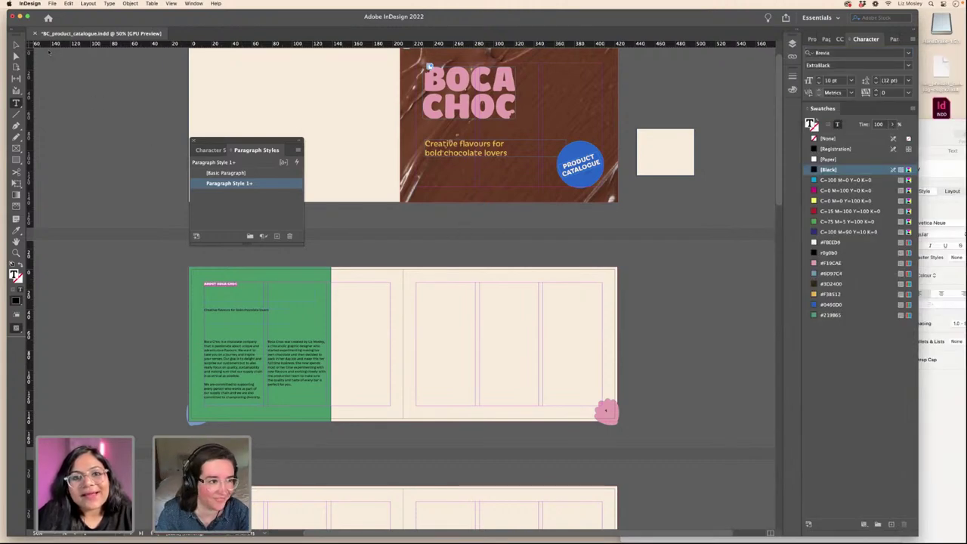
key("Escape")
key("super+alt+c")
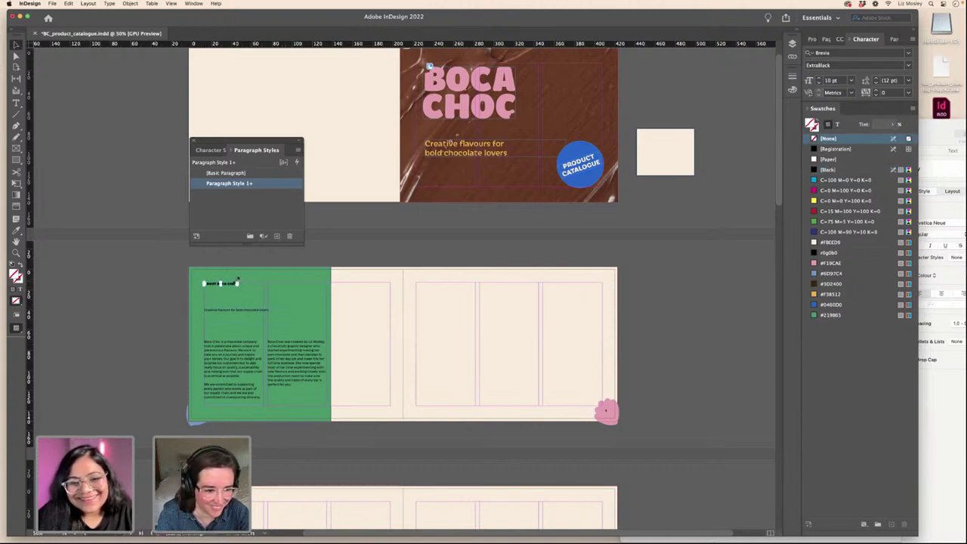
- Scale the ABOUT BOCA CHOC heading up to about 31 pt so it spans most of the green panel's width
mouse_move(239, 281)
left_mouse_down()
mouse_move(286, 286)
mouse_move(222, 288)
left_mouse_up()
left_click(149, 302)
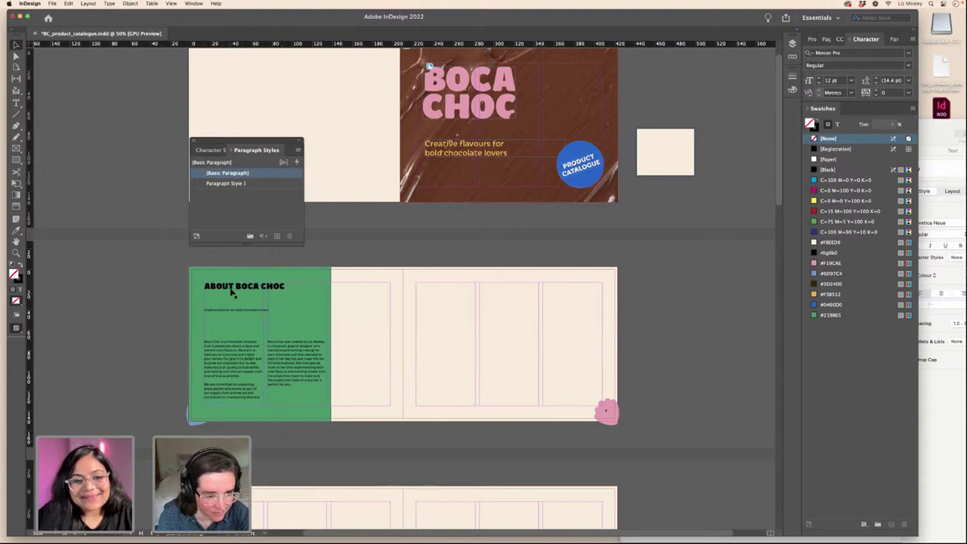
left_click(231, 289)
left_click_drag(287, 291, 298, 293)
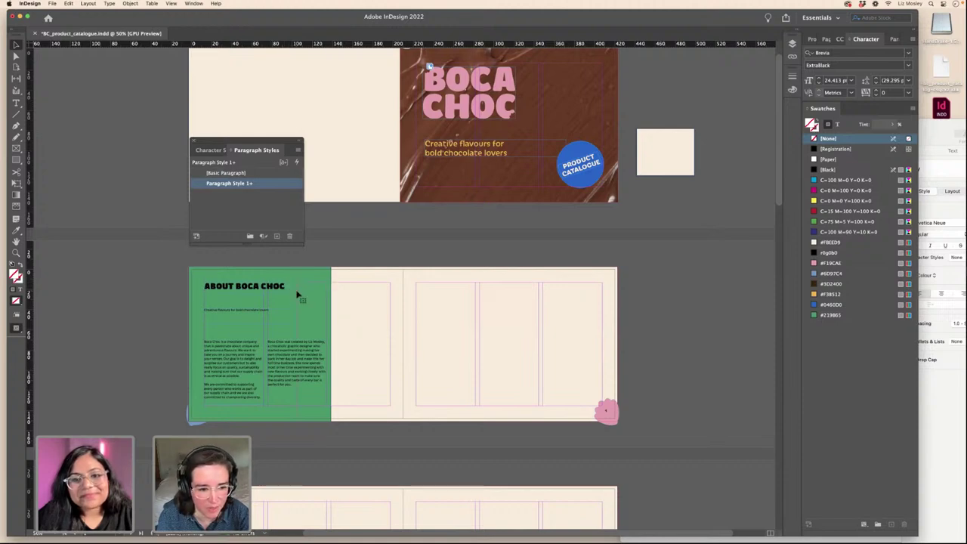
left_click(161, 293)
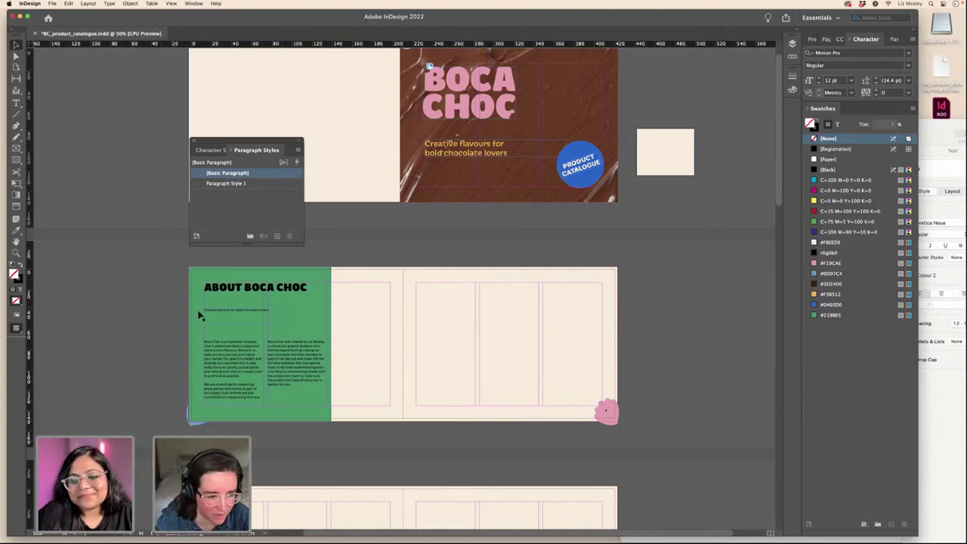
- Trim the tagline frame's height and reduce its contents to the single tagline in Paragraph Style 1
left_click(226, 317)
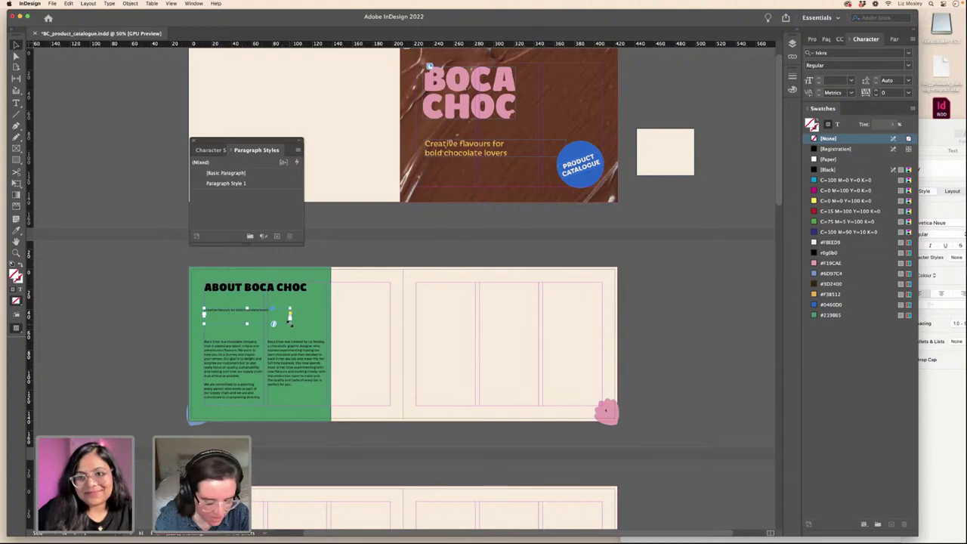
double_click(290, 324)
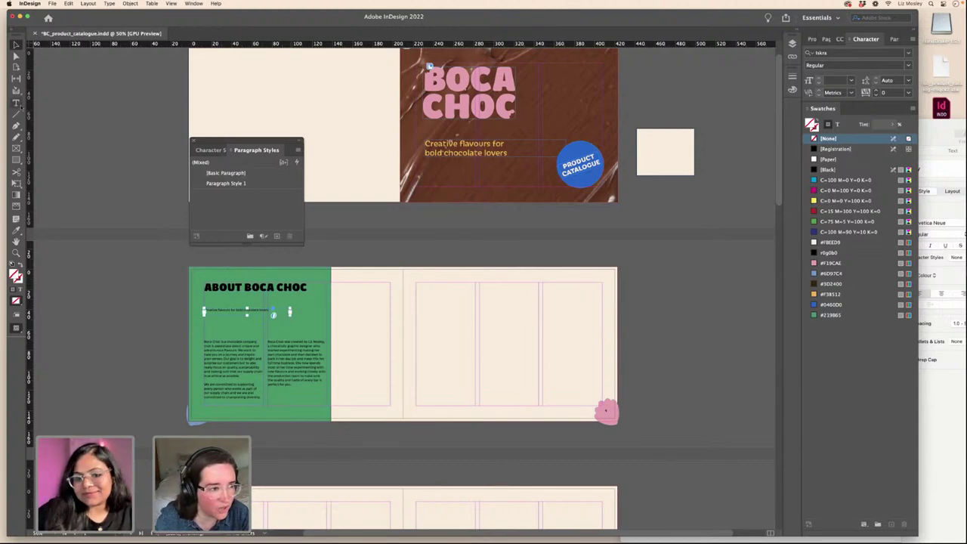
left_click(15, 104)
left_click(202, 312)
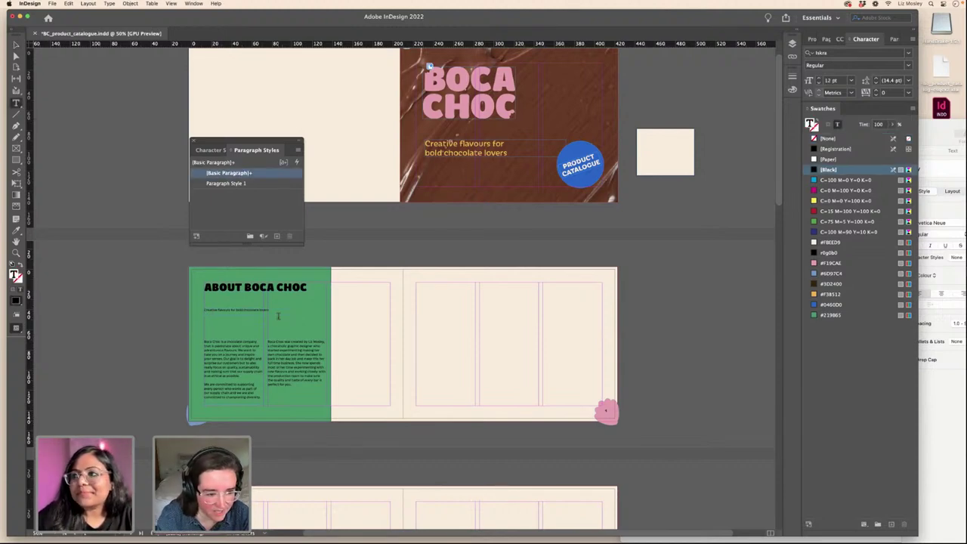
left_click(226, 183)
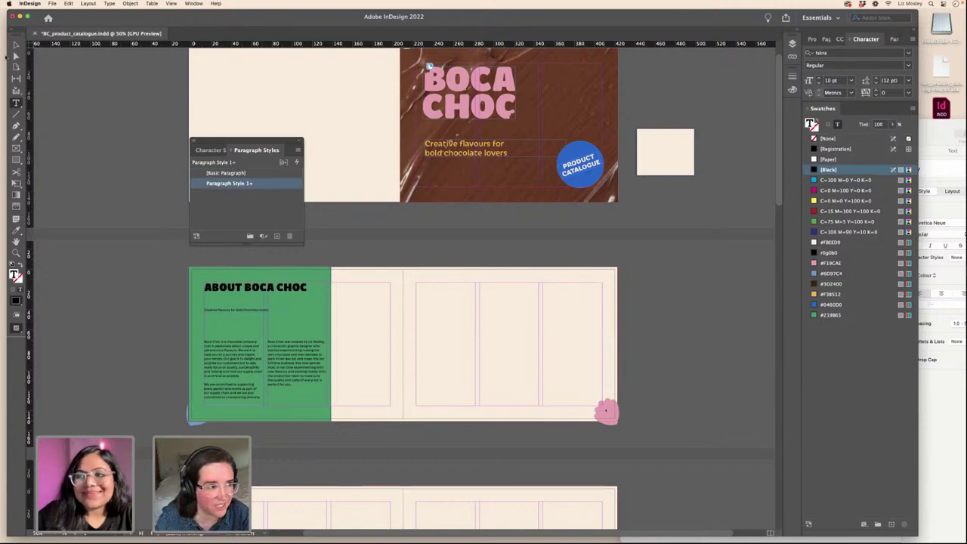
- Fit the tagline frame to its text, enlarge the text to 17 pt and wrap it over two lines above the body columns
key("Escape")
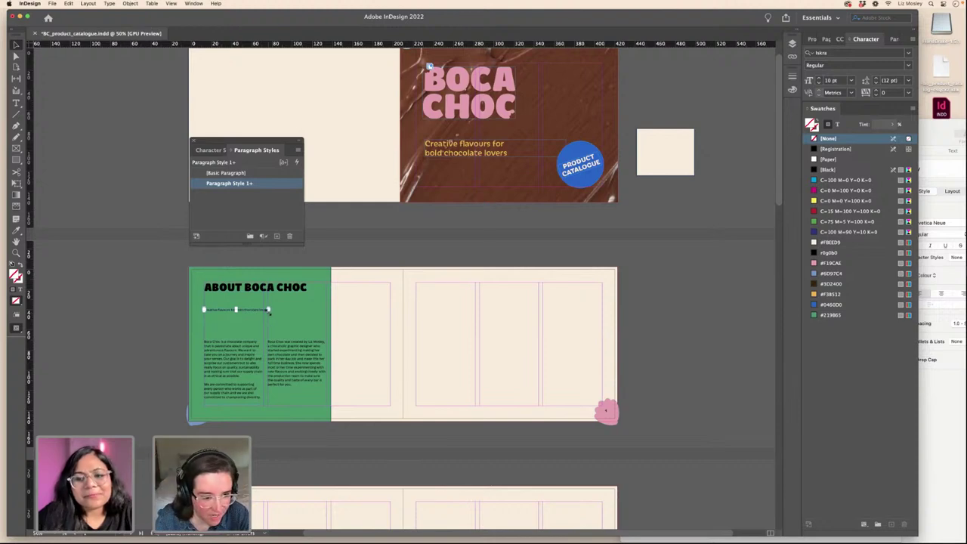
left_click_drag(269, 310, 314, 328)
left_click_drag(259, 310, 220, 328)
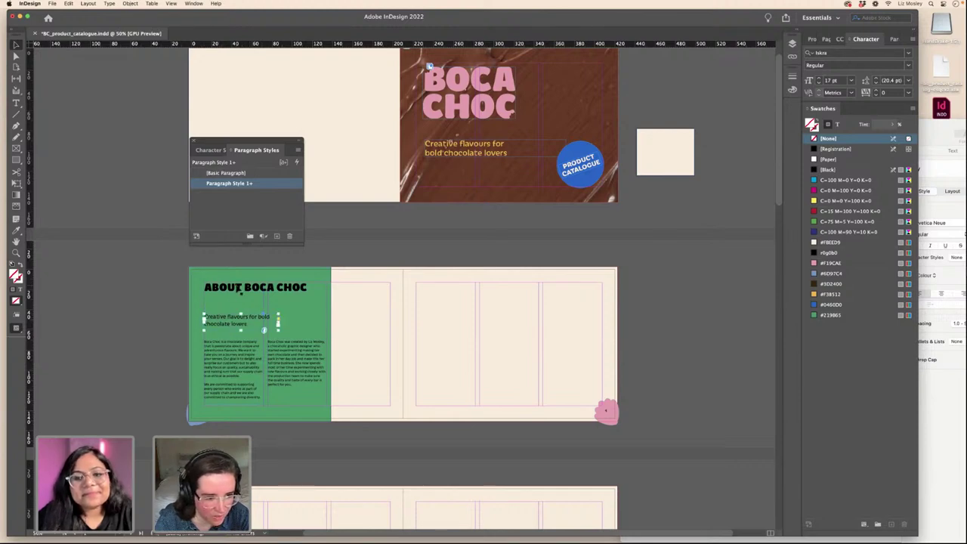
- Colour the ABOUT BOCA CHOC heading text with the pink #F19CAE swatch
left_click(242, 289)
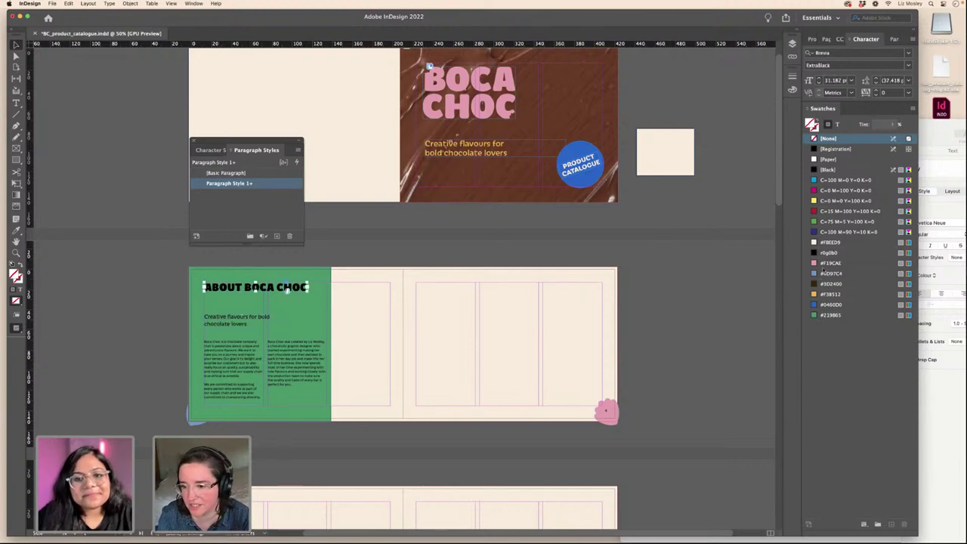
left_click(824, 264)
left_click(838, 138)
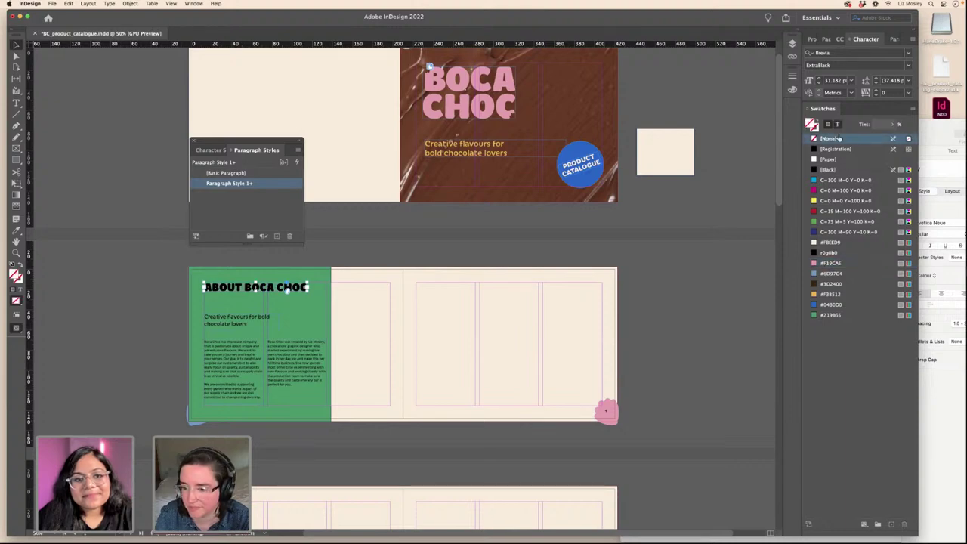
left_click(831, 263)
left_click(155, 311)
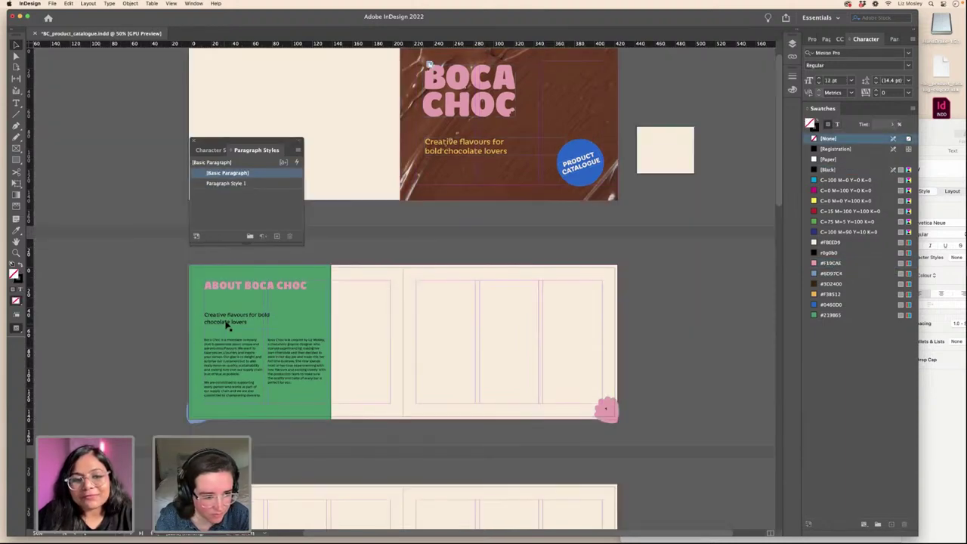
- Move the tagline up directly beneath the heading and colour its text with the yellow #F3B512 swatch
left_click(220, 320)
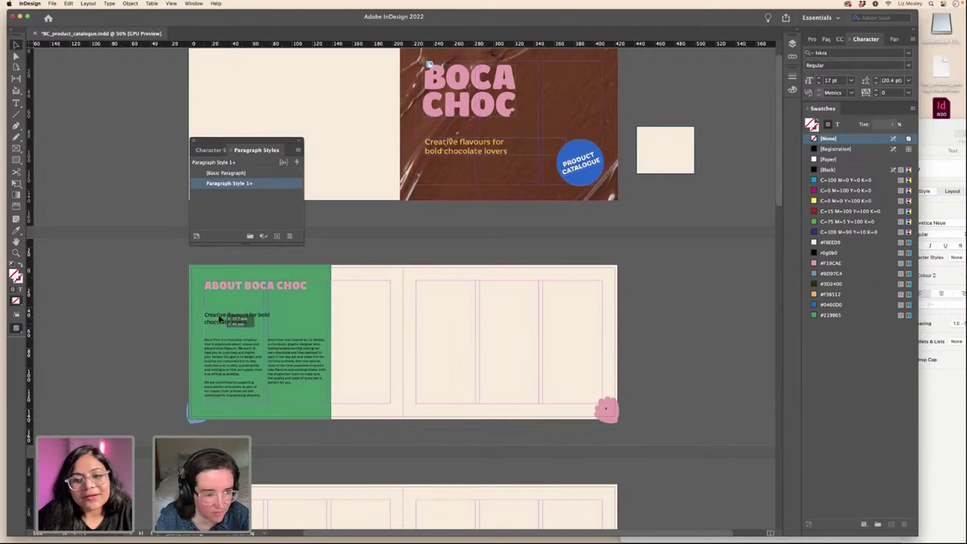
left_click_drag(219, 320, 225, 303)
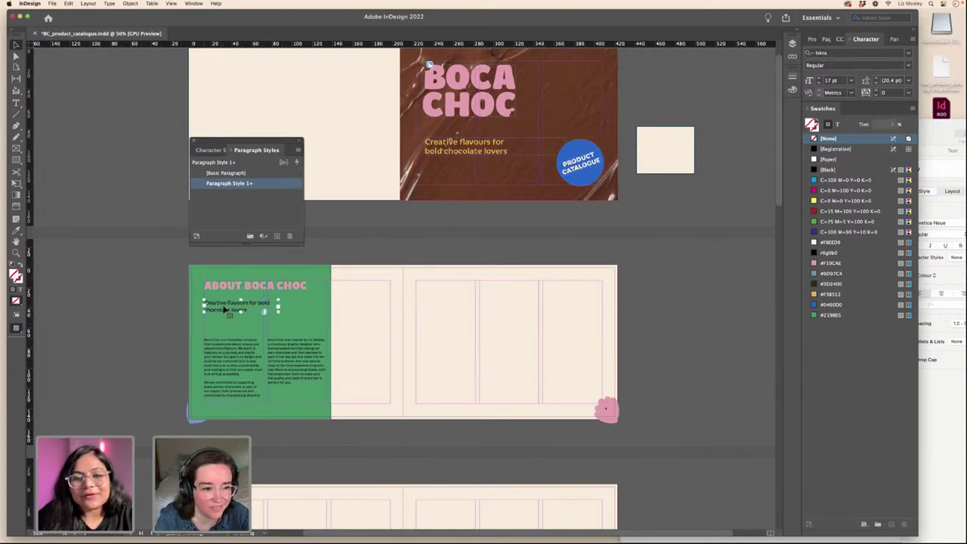
left_click(837, 125)
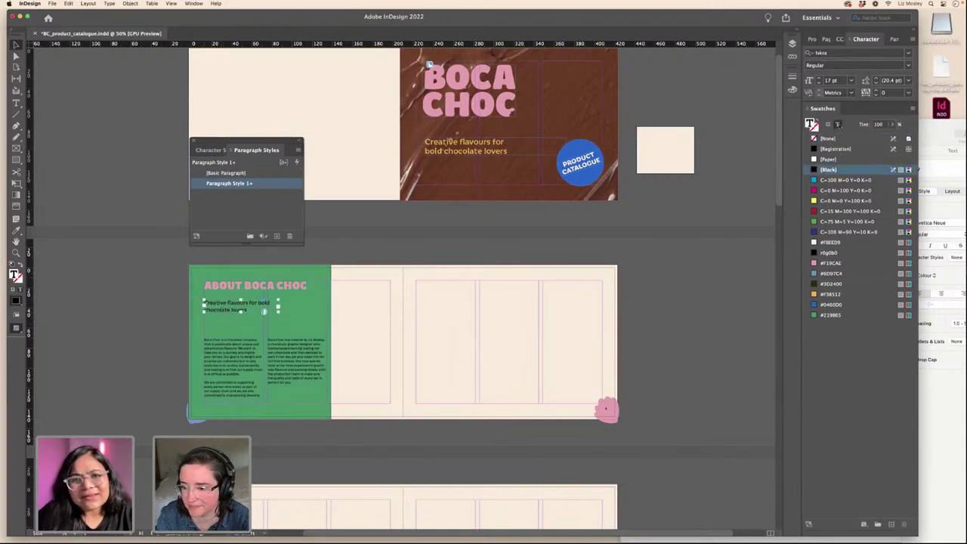
left_click(831, 294)
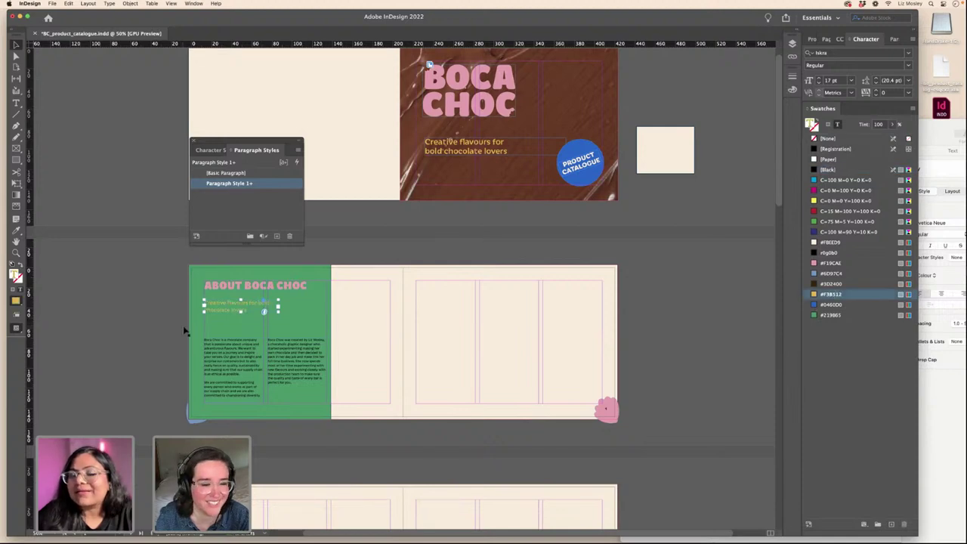
- Colour all the body text in both columns with the cream #FBEED9 swatch
left_click(253, 371)
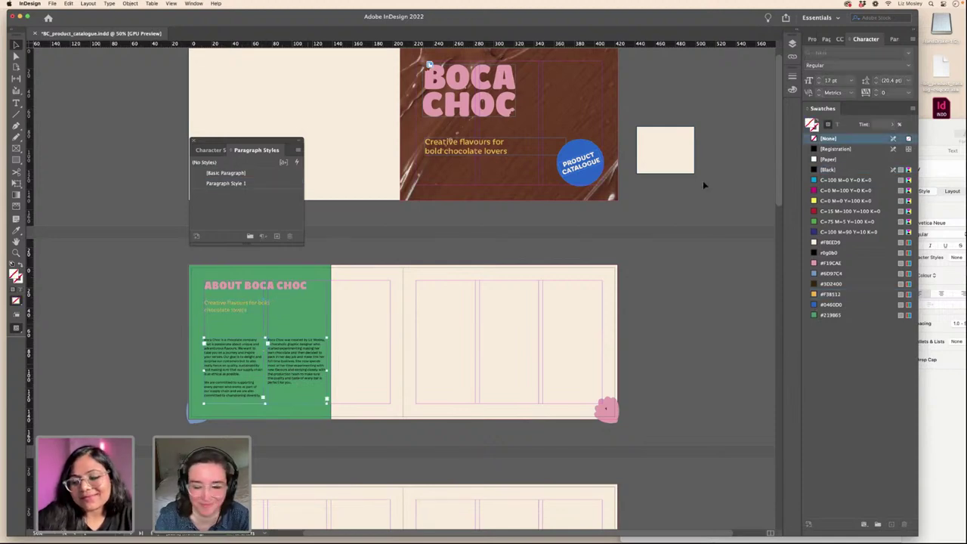
left_click(109, 341)
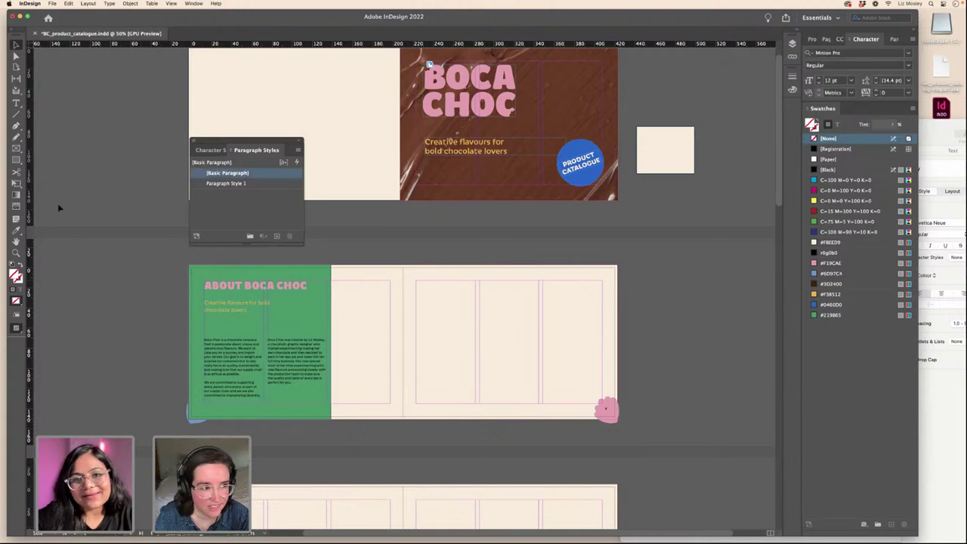
left_click(16, 103)
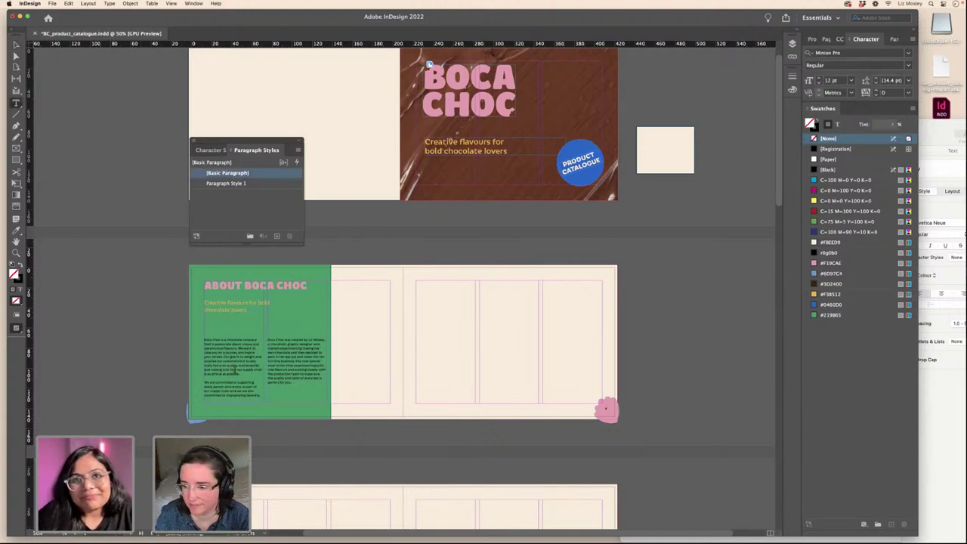
left_click(235, 369)
key("super+a")
left_click(825, 243)
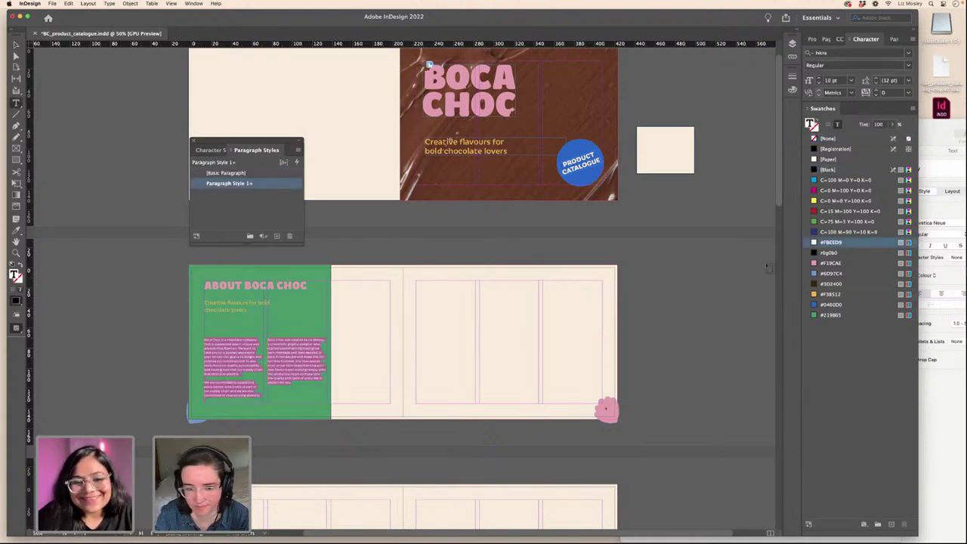
left_click(16, 44)
left_click(116, 268)
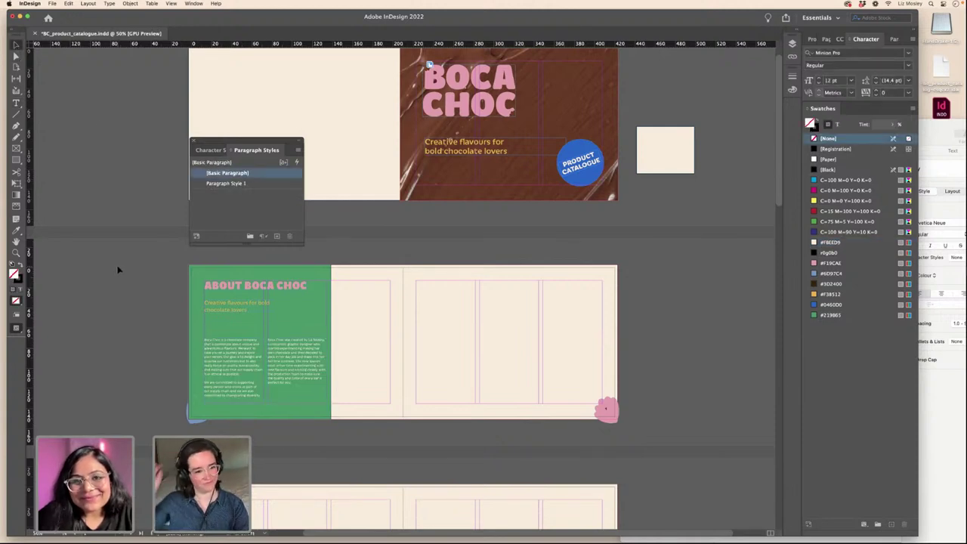
- Place the pink strawberry pattern Artwork 4 from the BOCA CHOC library over the rest of the spread, its edge against the green panel
left_click(202, 4)
left_click(227, 52)
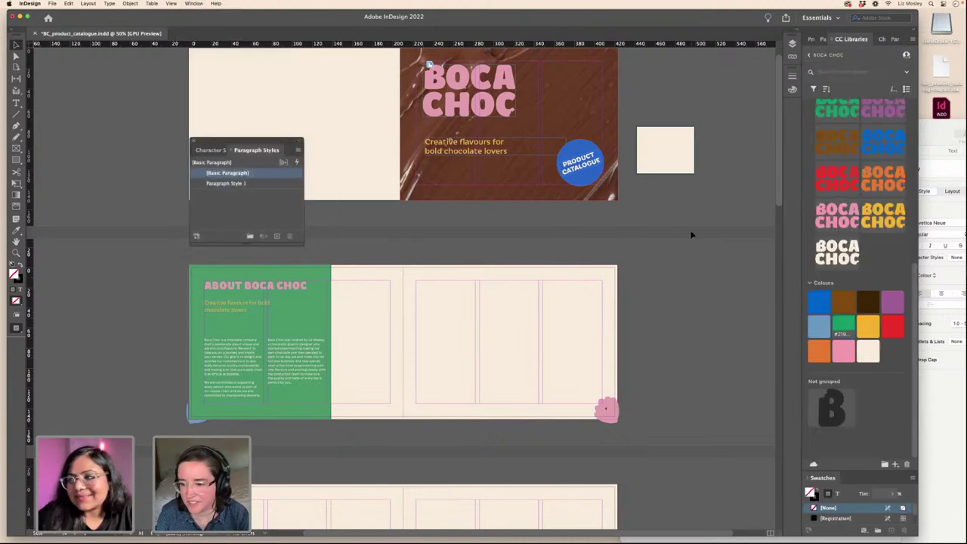
scroll(871, 334, "up", 10)
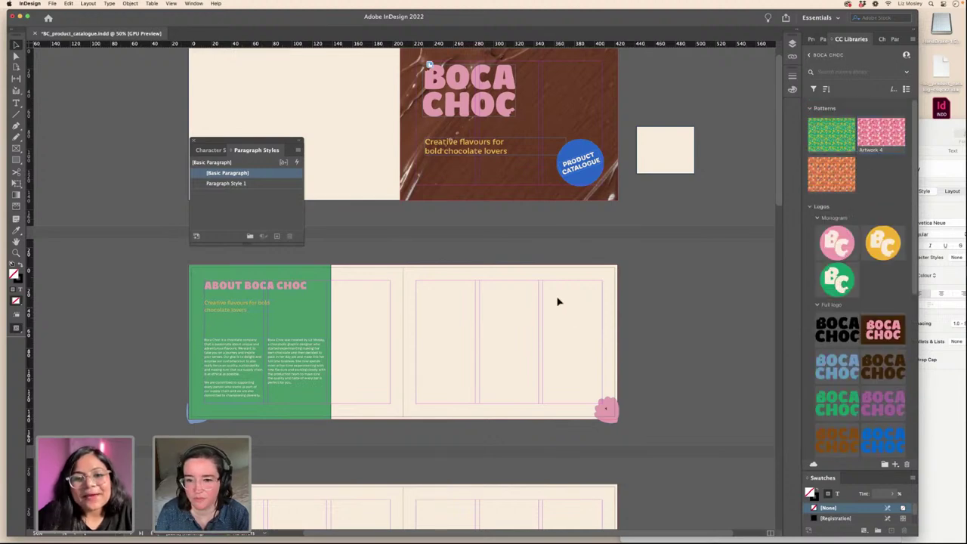
left_click_drag(870, 151, 535, 330)
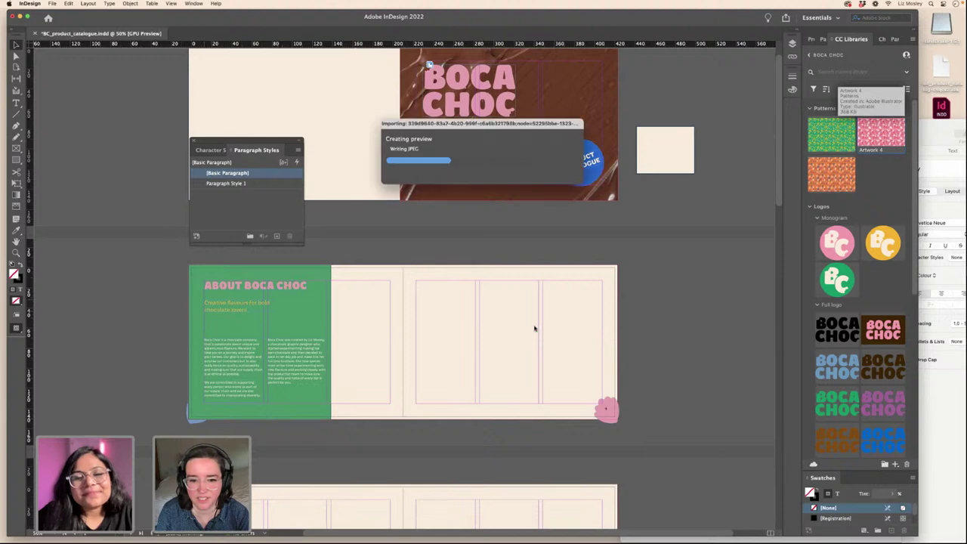
left_click(485, 309)
key("super+z")
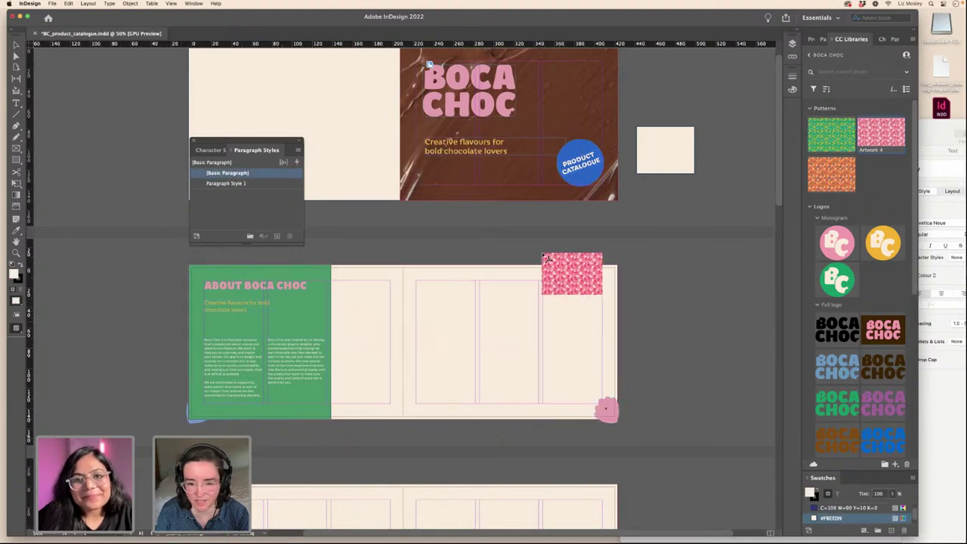
key("Escape")
left_click(542, 252)
left_click_drag(652, 359, 522, 353)
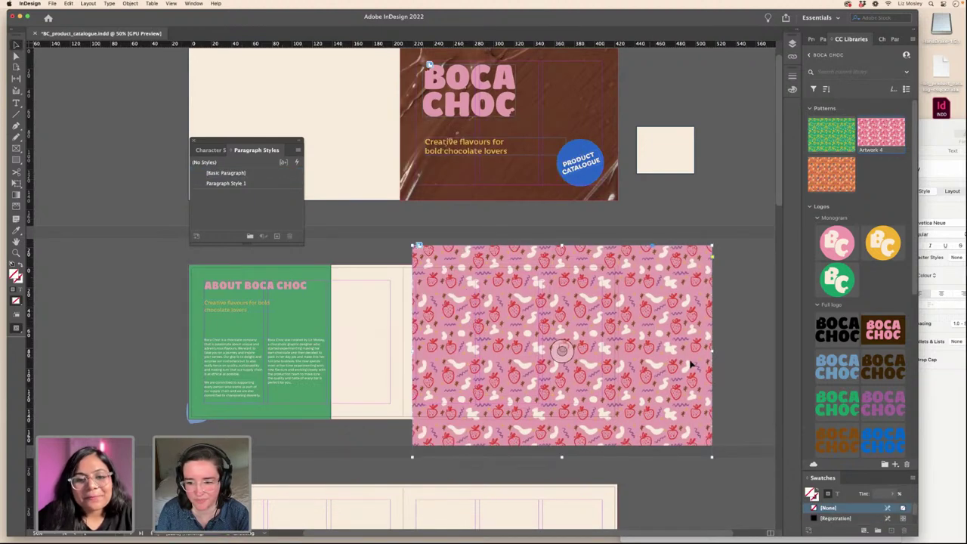
left_click_drag(675, 352, 515, 364)
- Set the stroke of the green background panel to None
left_click(325, 297)
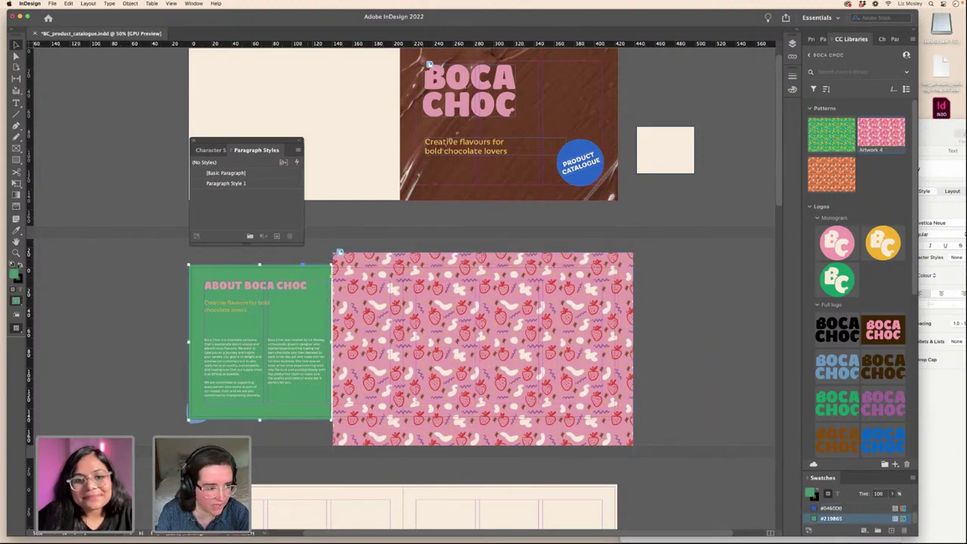
left_click(20, 281)
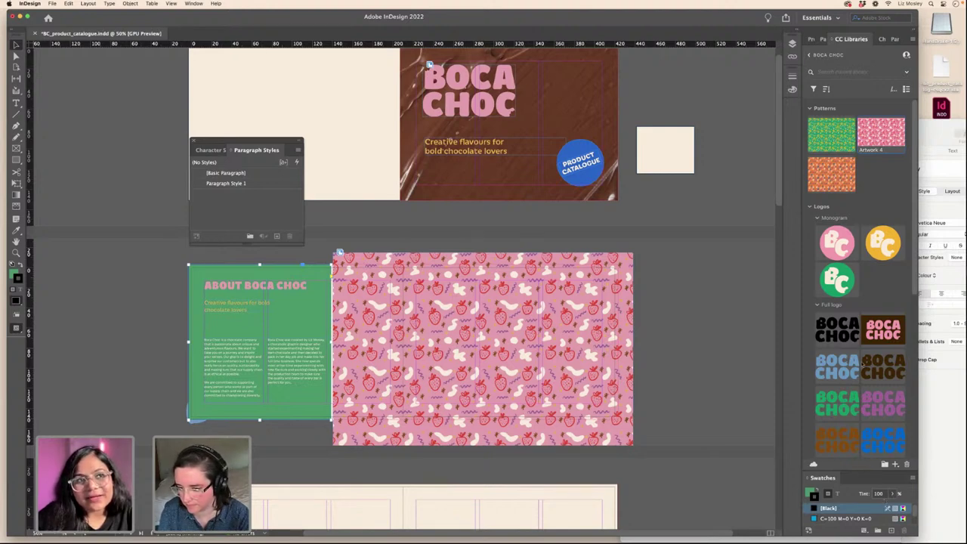
left_click_drag(866, 470, 866, 242)
key("slash")
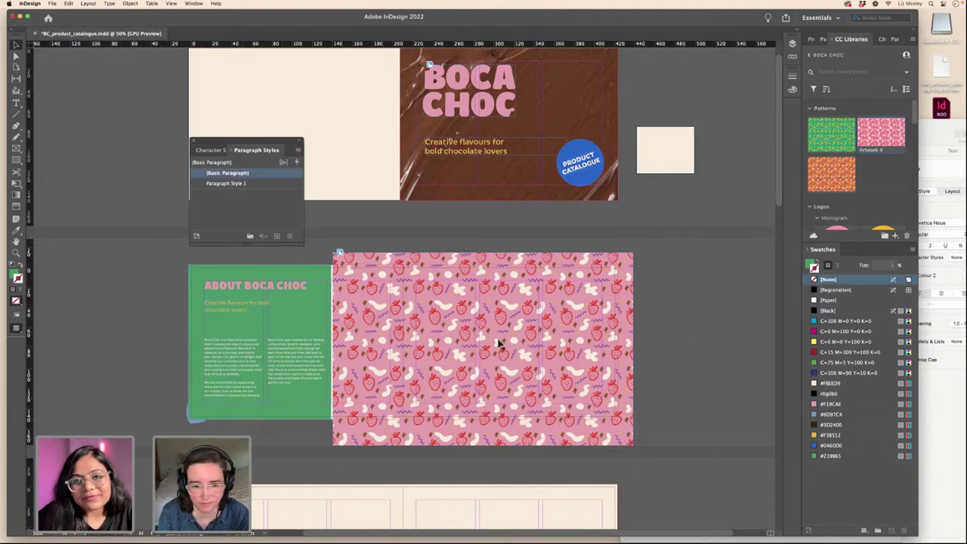
- Set the strawberry pattern flush against the green panel and crop its frame to the strip left on that page, including bleed
left_click(439, 328)
left_click_drag(435, 328, 432, 326)
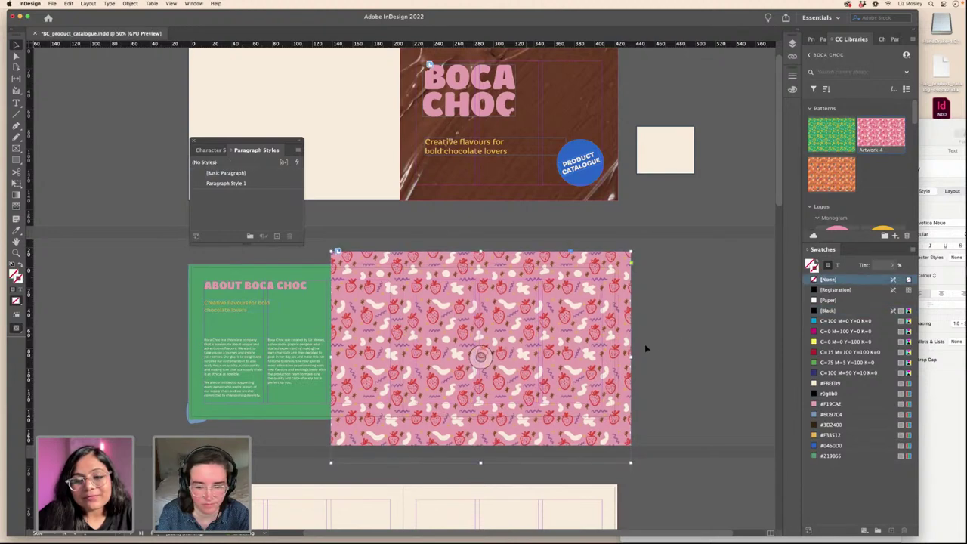
left_click_drag(631, 356, 406, 346)
left_click_drag(368, 251, 368, 264)
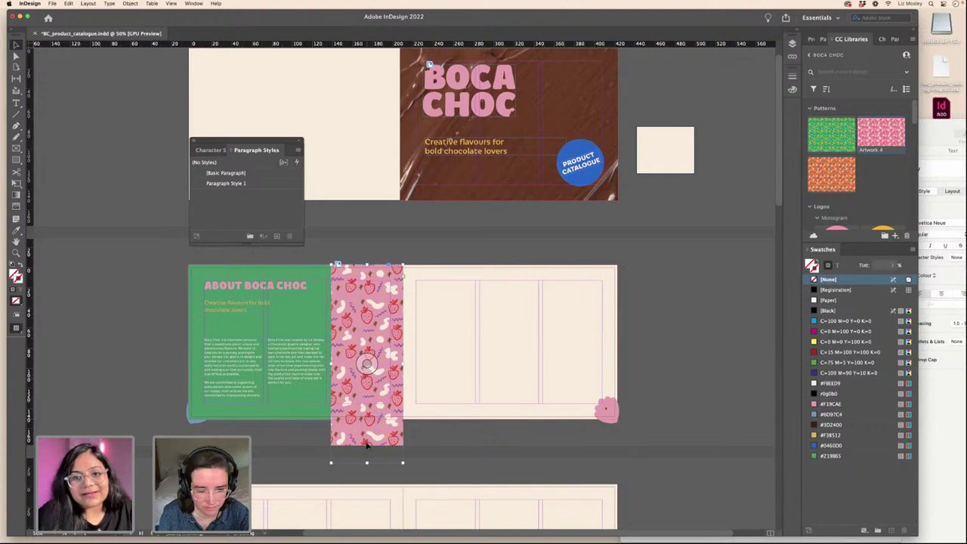
left_click_drag(367, 462, 370, 419)
left_click(136, 357)
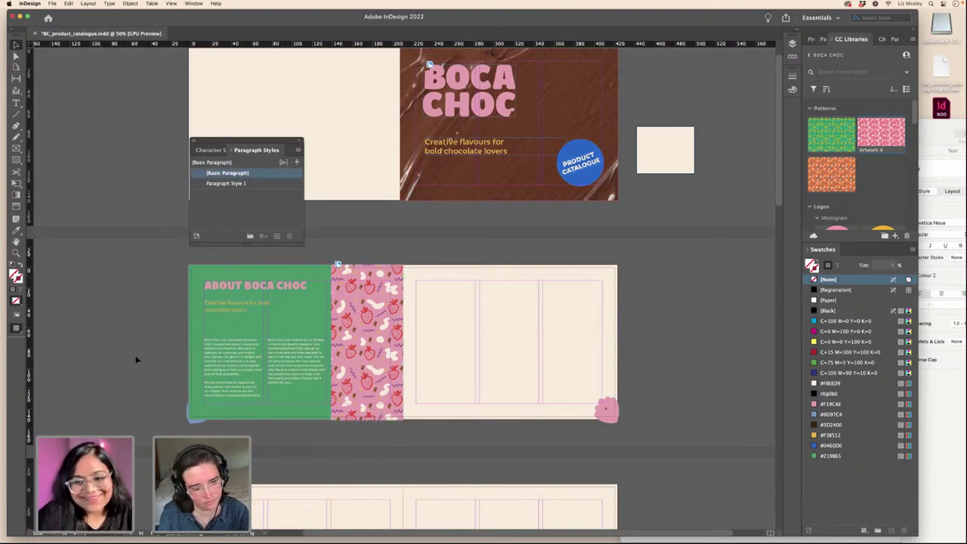
- Check the cover and the inside spread in preview mode, without guides and frame edges
key("w")
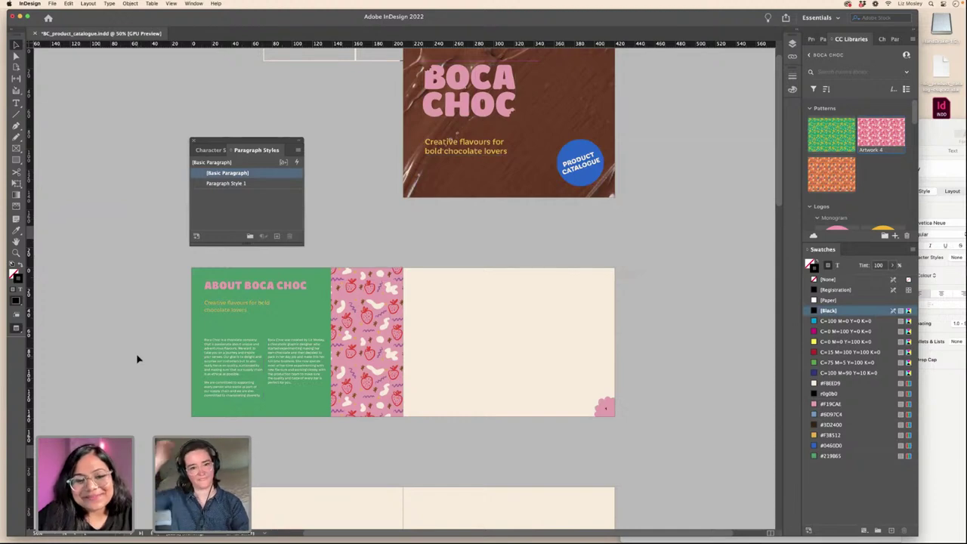
scroll(384, 263, "up", 3)
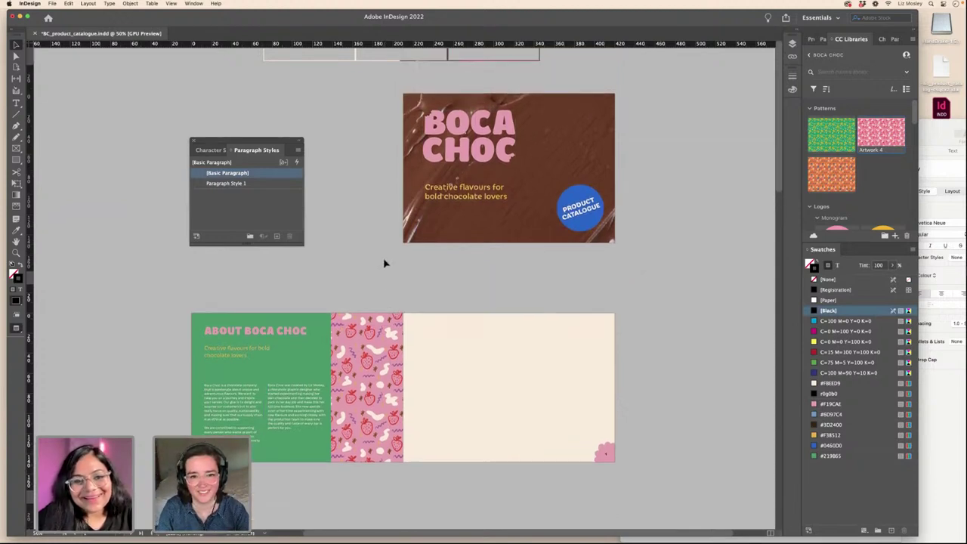
scroll(387, 263, "down", 4)
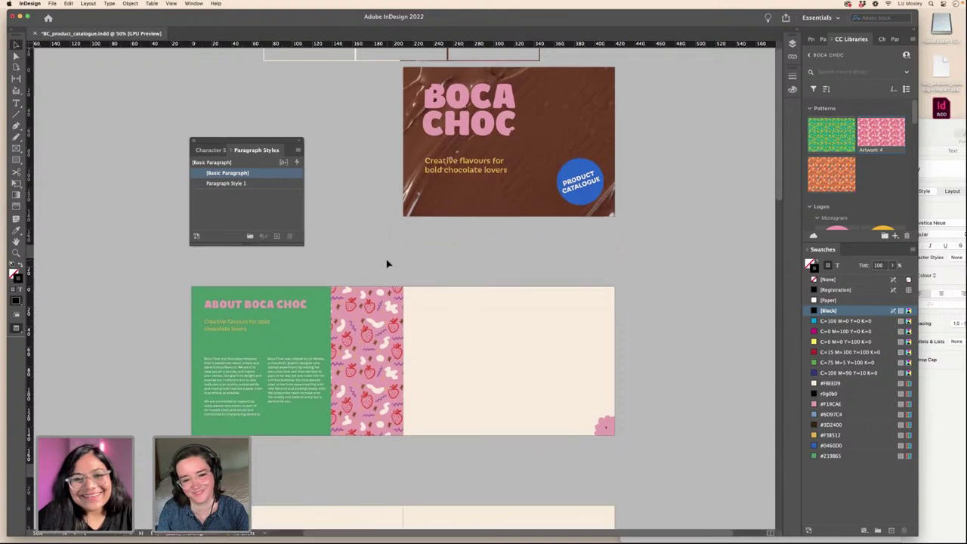
scroll(387, 263, "up", 1)
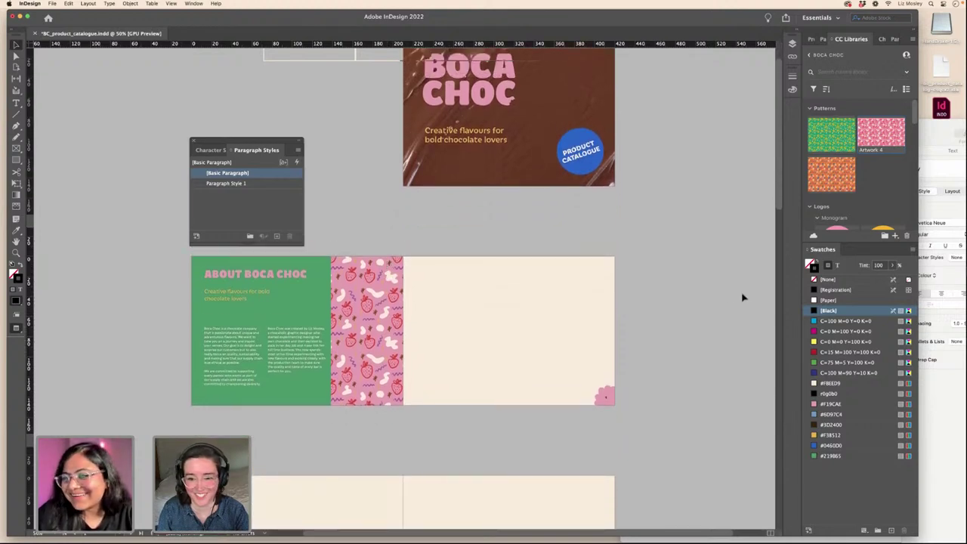
key("w")
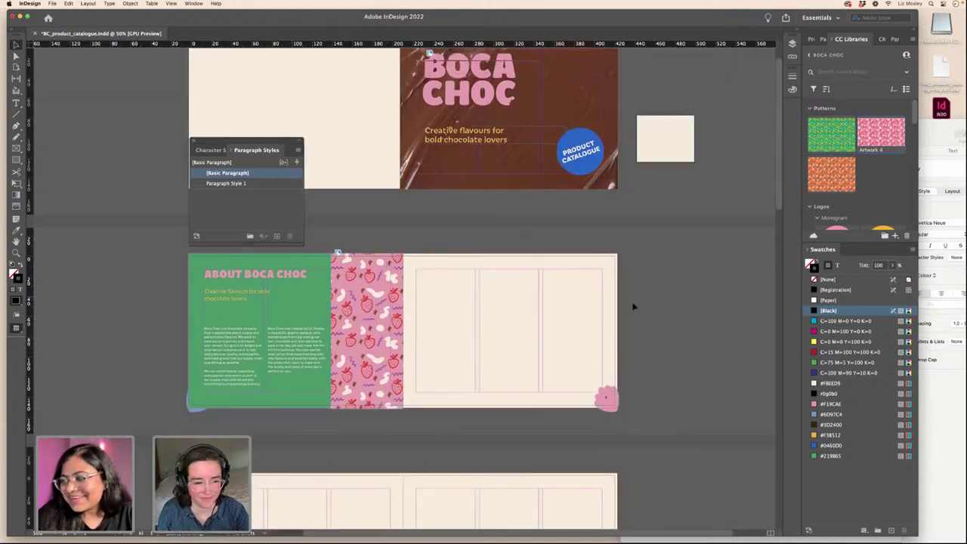
left_click(254, 280)
key("w")
left_click(689, 307)
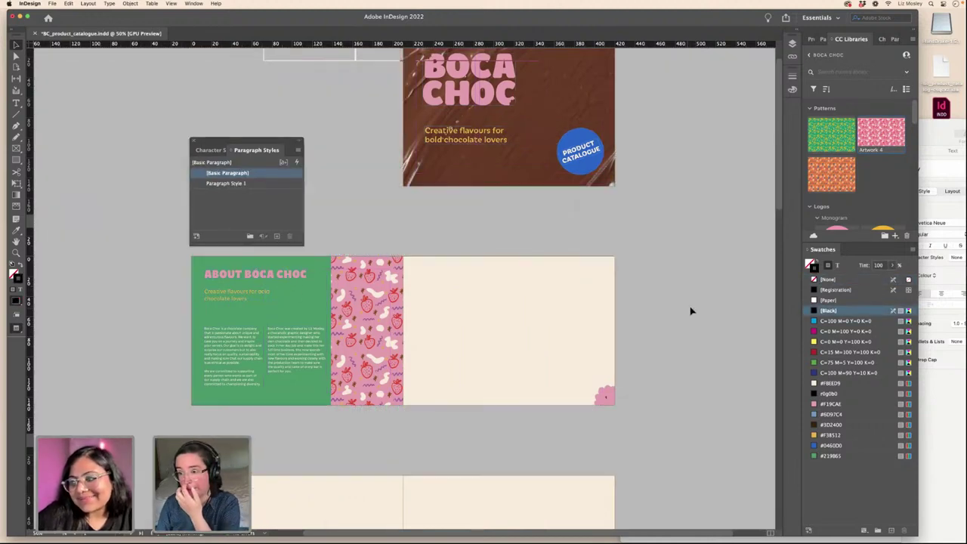
- Check the next section in the Boca Choc Text document, then duplicate the ABOUT BOCA CHOC heading onto the cream page's upper margin corner
left_click(931, 136)
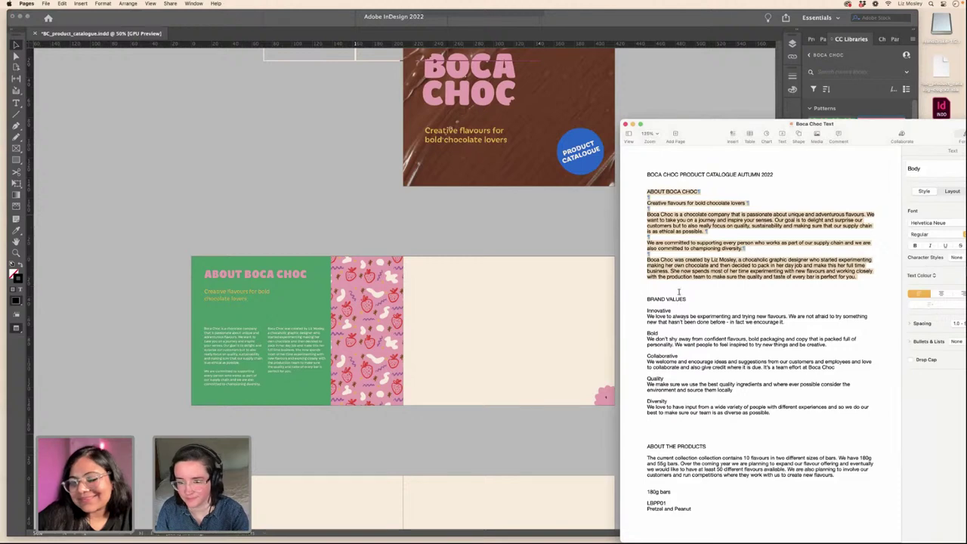
left_click(254, 240)
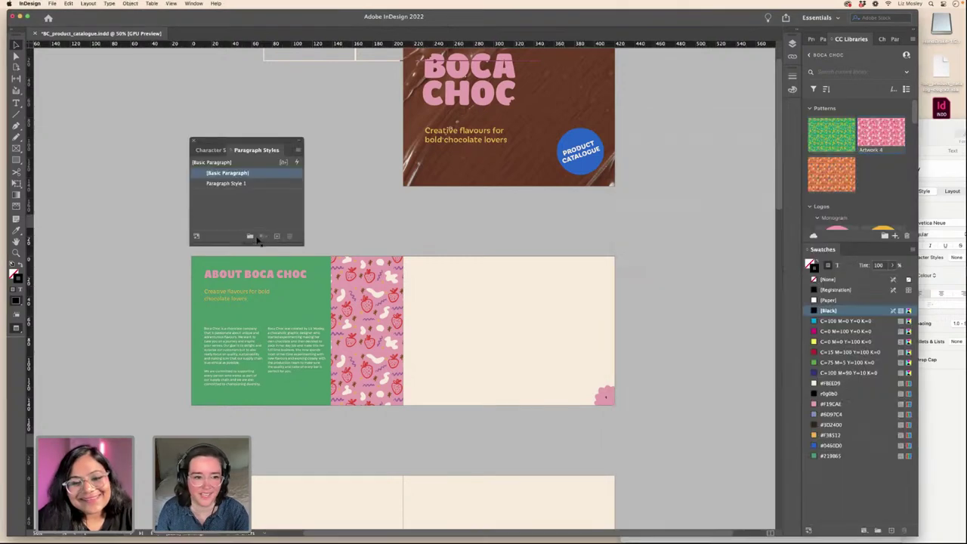
left_click(255, 278)
key("super+v")
key("w")
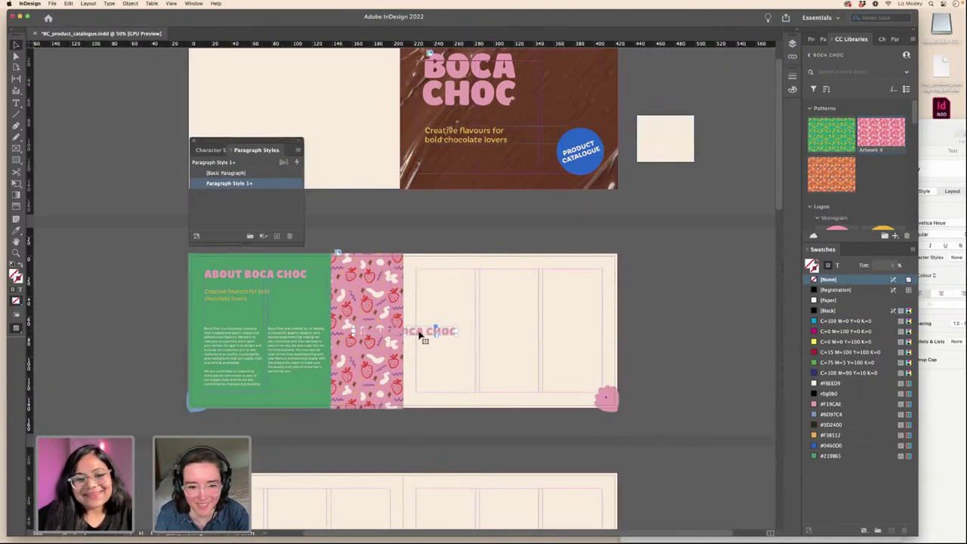
left_click_drag(420, 333, 481, 276)
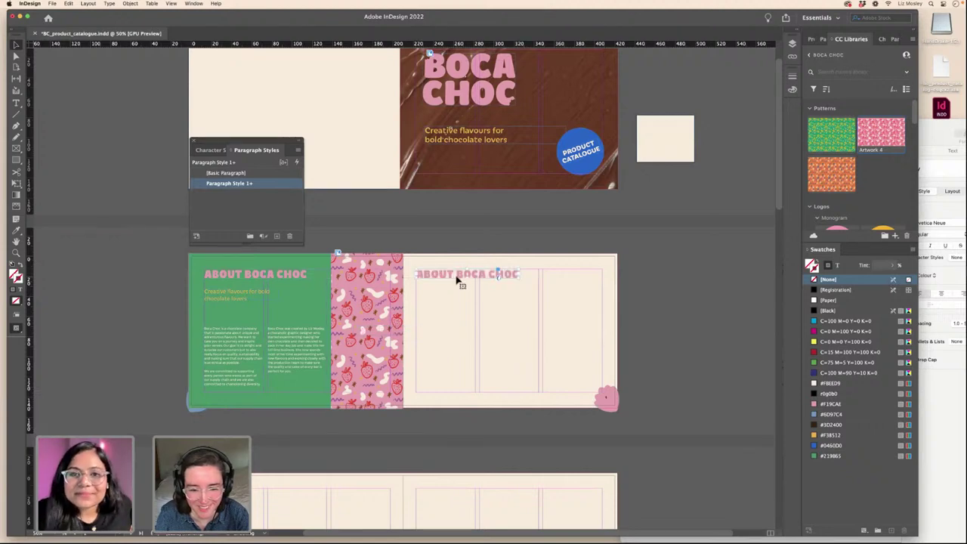
- Replace the duplicated heading's text with BRAND VALUES
double_click(458, 279)
key("super+a")
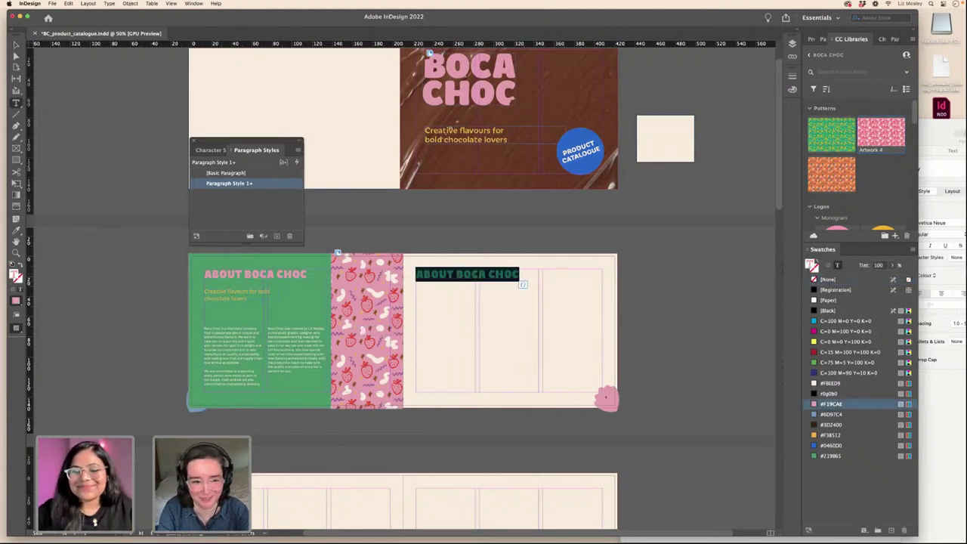
type("BRAND V")
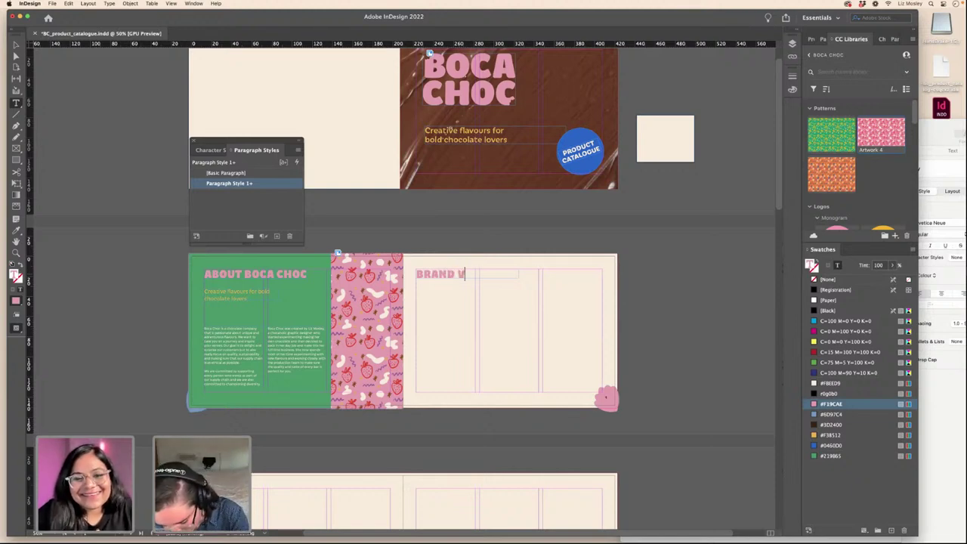
type("ALUES")
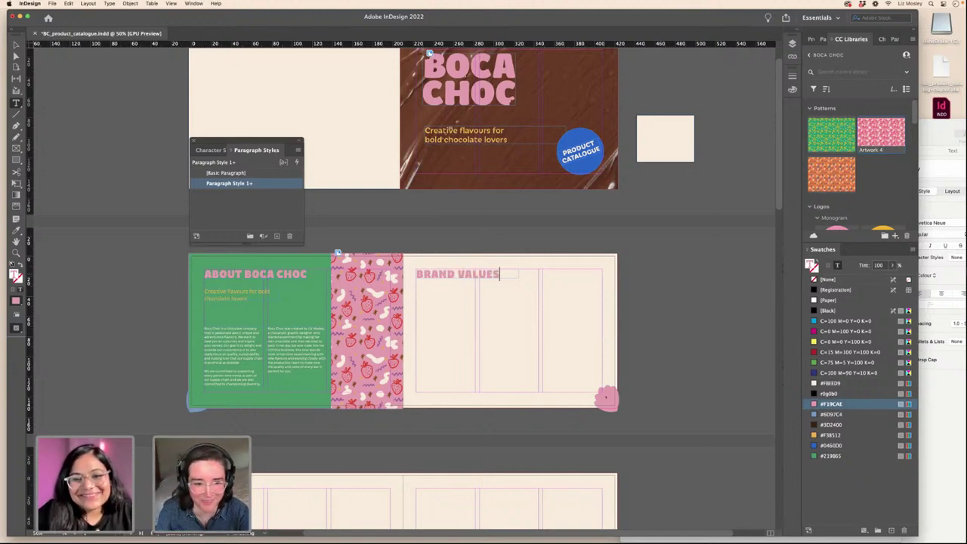
left_click(16, 45)
left_click(115, 324)
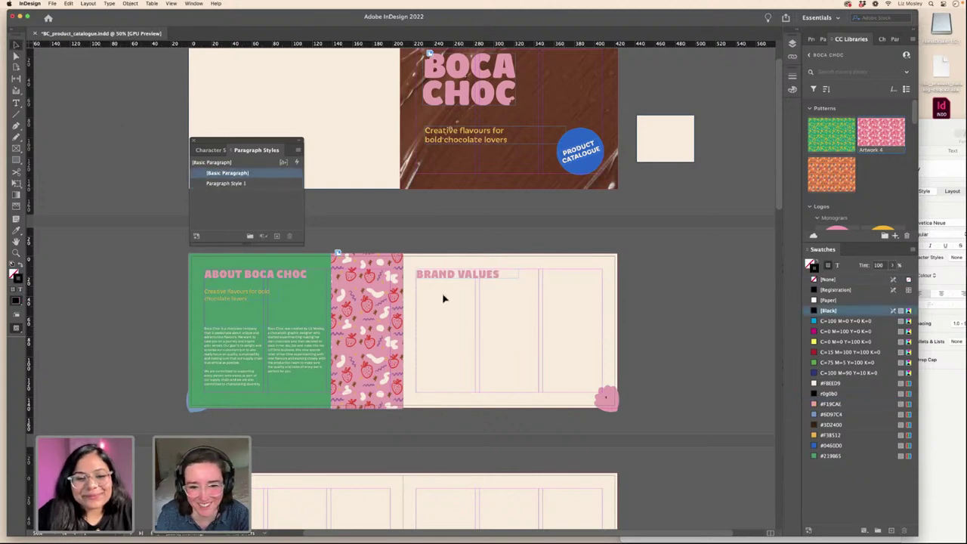
- Colour the BRAND VALUES heading text with the blue #0460D0 swatch
left_click(451, 277)
left_click(831, 405)
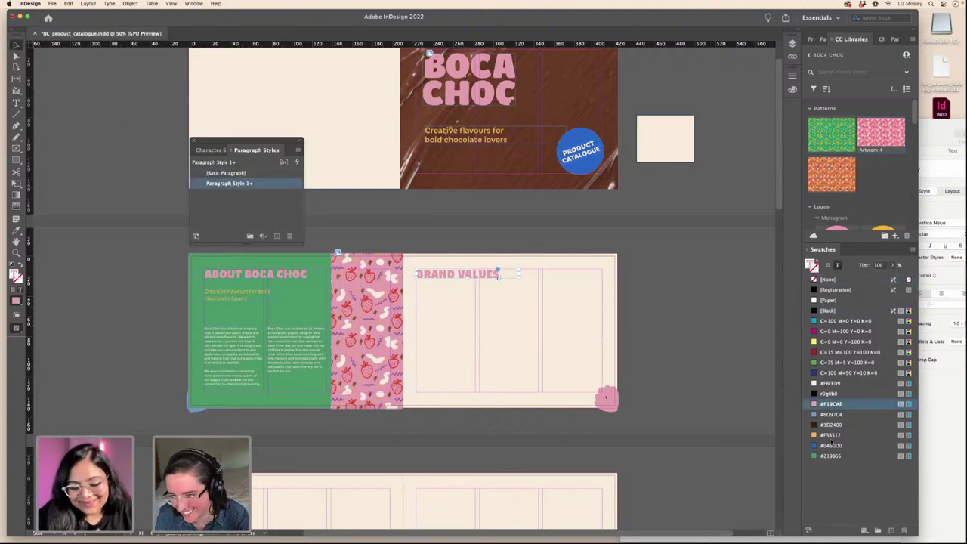
left_click(831, 445)
left_click(665, 336)
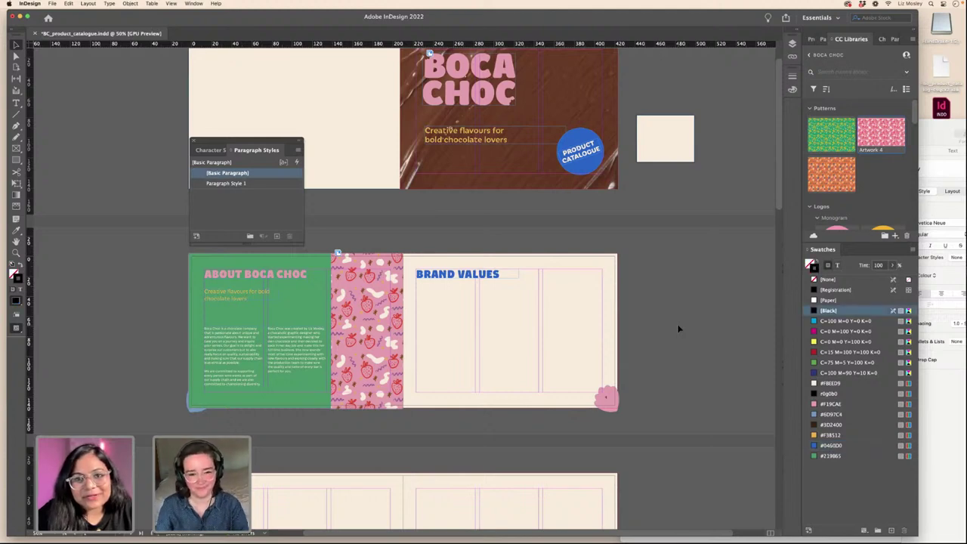
- Draw a rectangle across the first column beneath the BRAND VALUES heading and fill it with yellow #F3B512, with no stroke
left_click(15, 160)
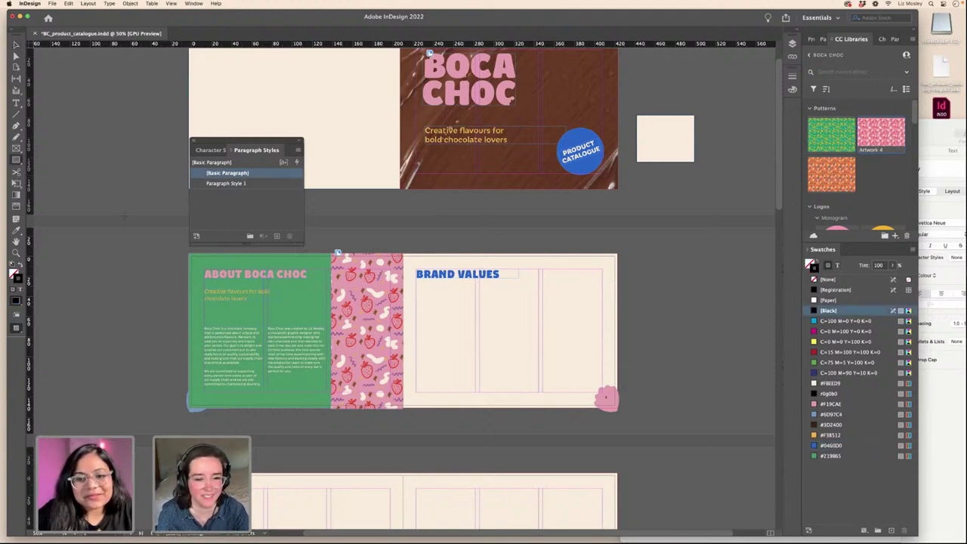
left_click_drag(415, 294, 475, 332)
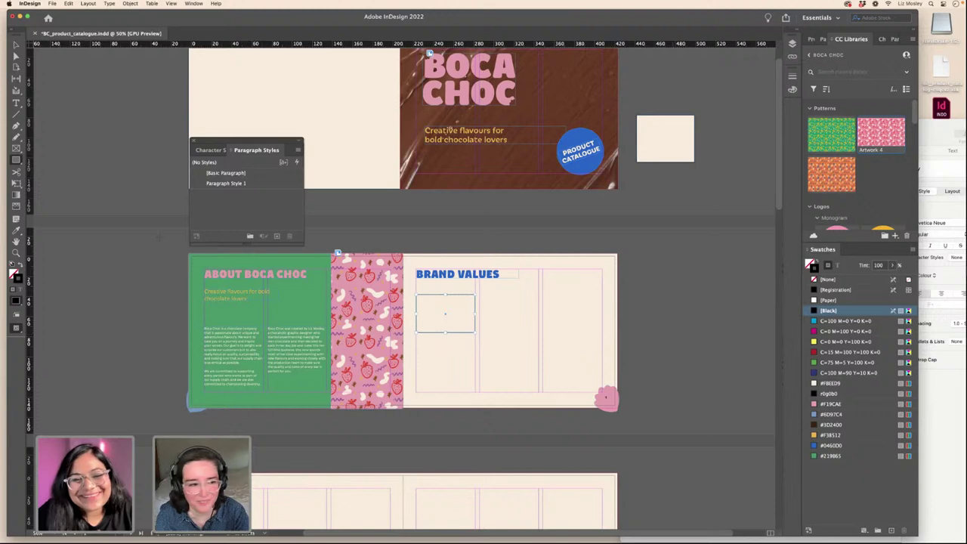
key("shift+x")
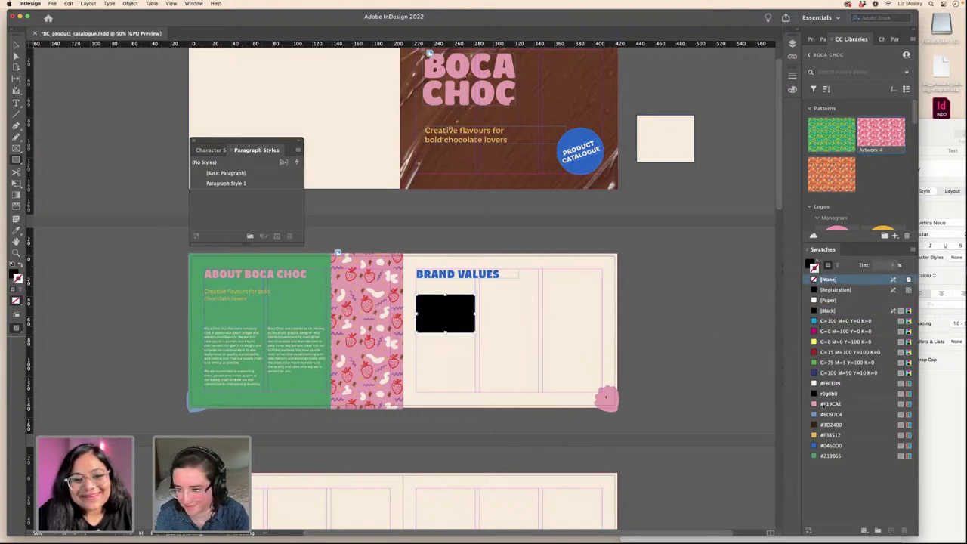
left_click(832, 435)
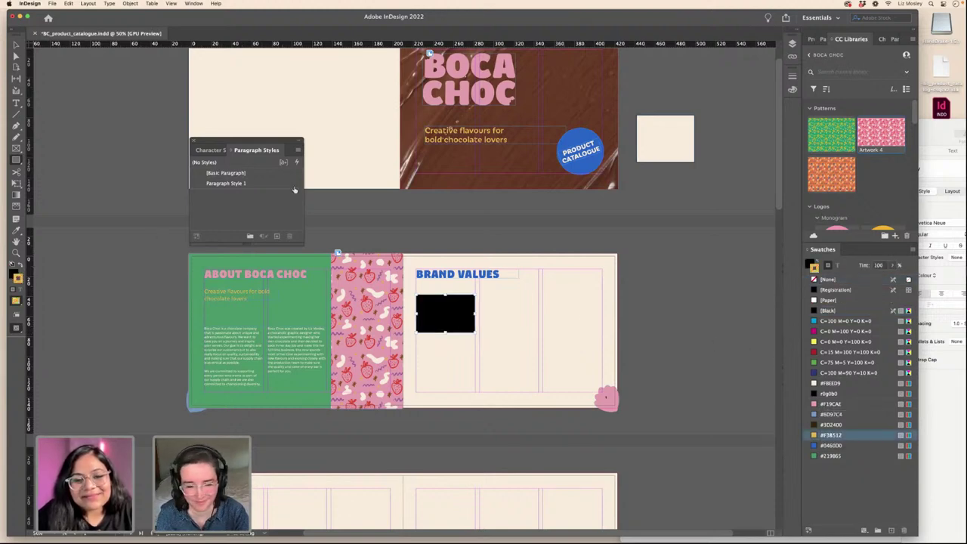
key("slash")
left_click(12, 272)
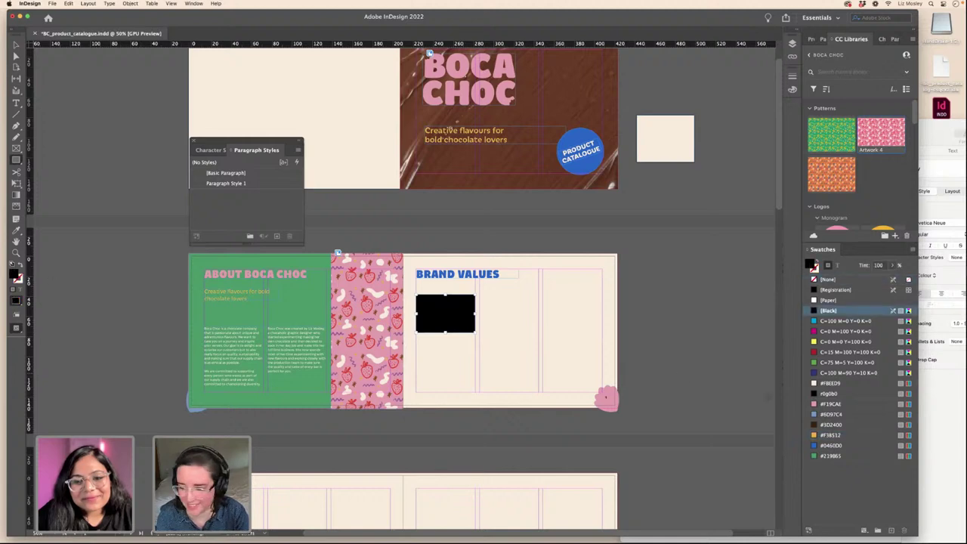
left_click(831, 436)
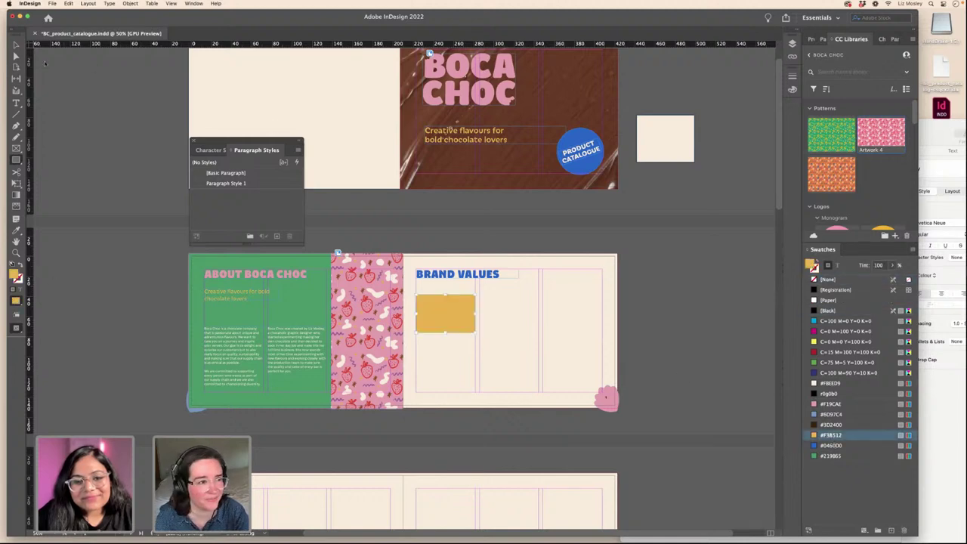
left_click(16, 46)
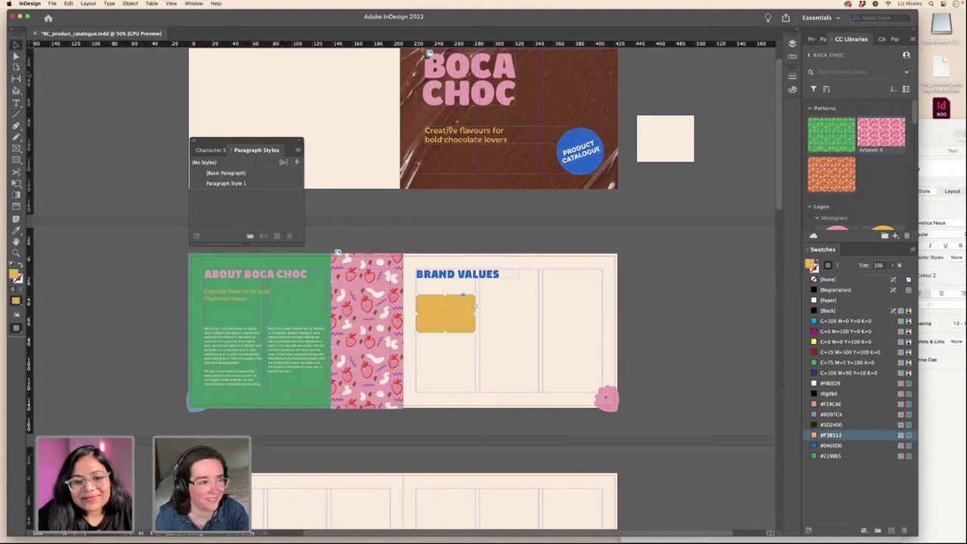
- Duplicate the yellow rectangle into the second and third columns, aligned in one row
left_click(450, 321)
left_click_drag(468, 328, 507, 321)
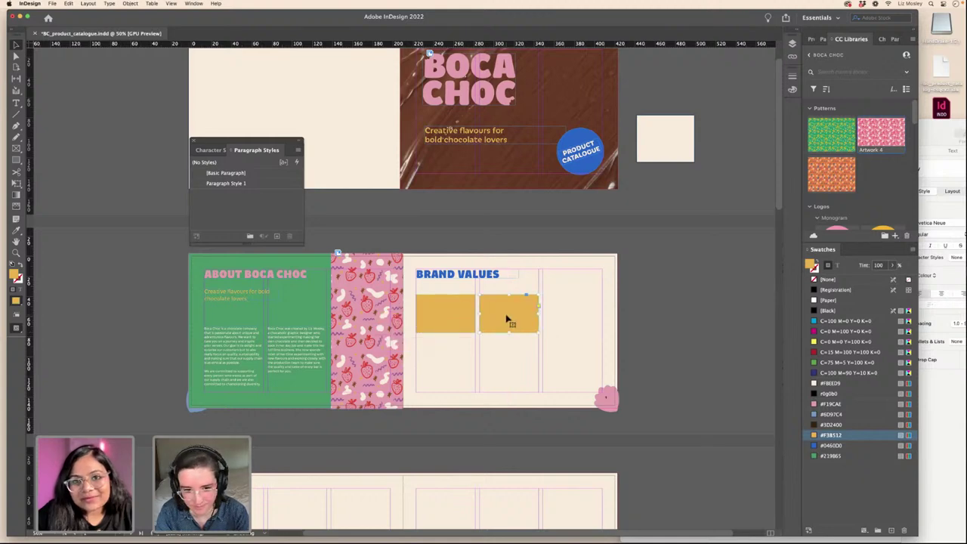
left_click(647, 323)
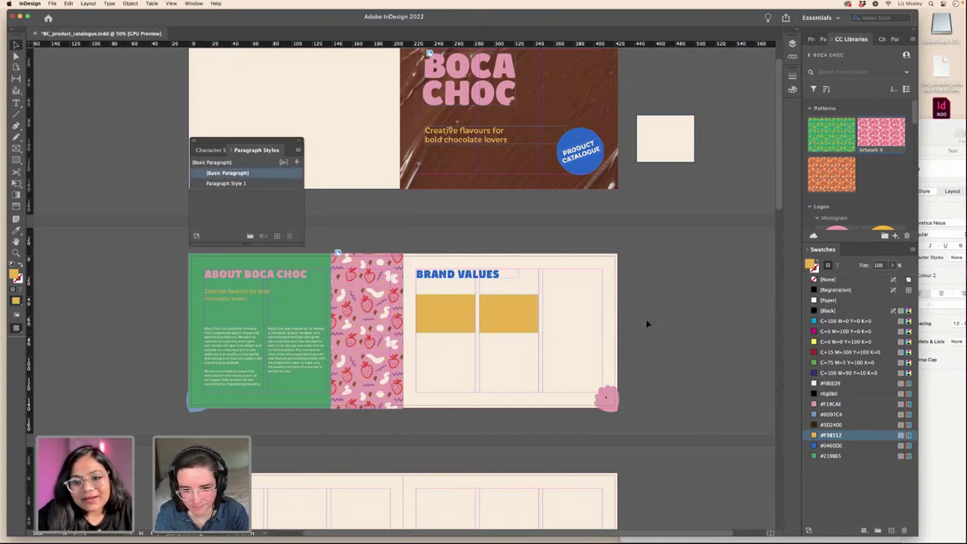
left_click(513, 319)
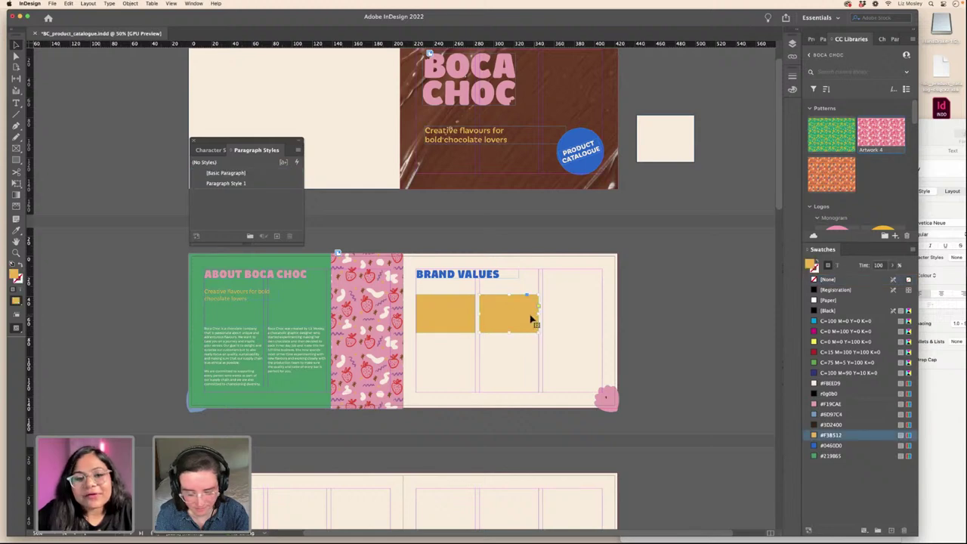
key("super+v")
left_click_drag(395, 339, 568, 325)
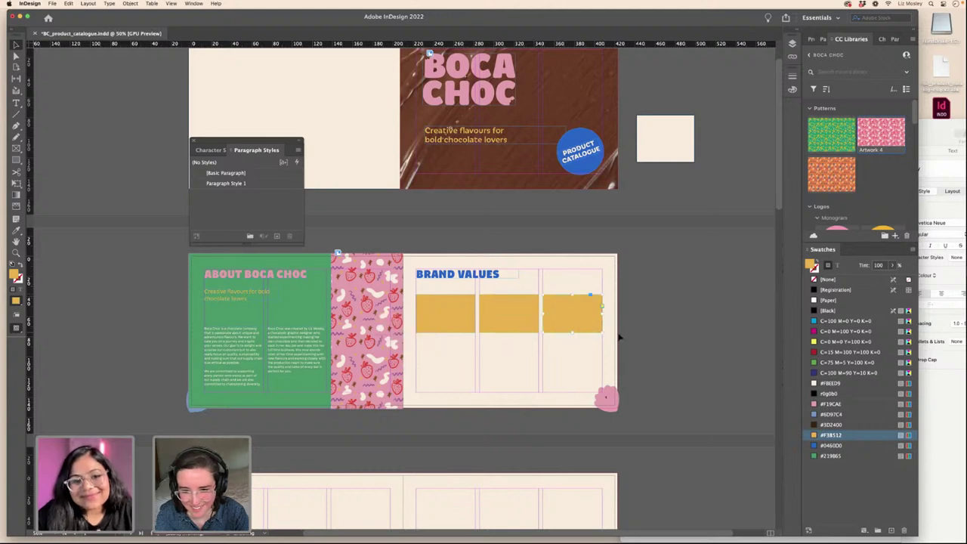
- Copy two of the yellow rectangles into a second row, centred beneath the row of three
left_click(544, 331)
left_click(512, 324, "shift")
left_click(440, 324, "shift")
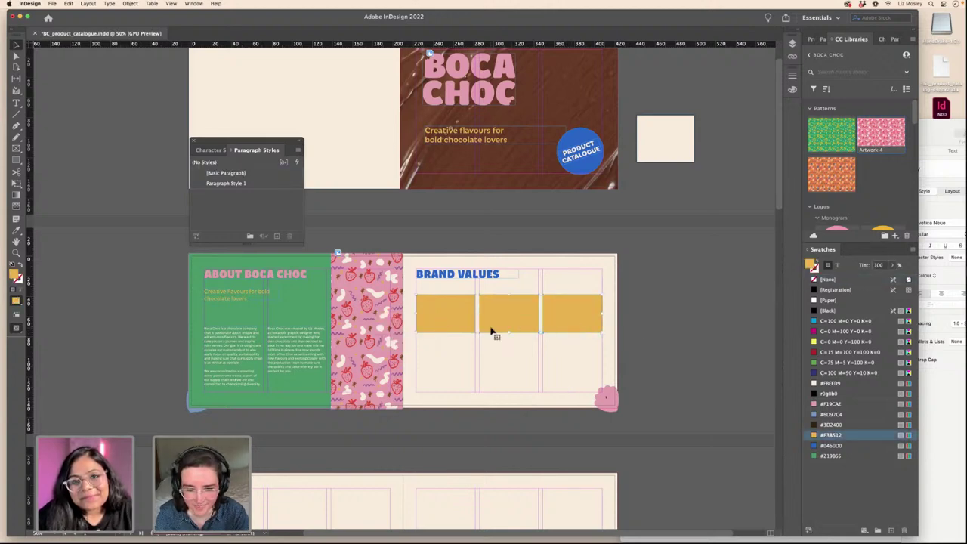
left_click(695, 333)
left_click(521, 322)
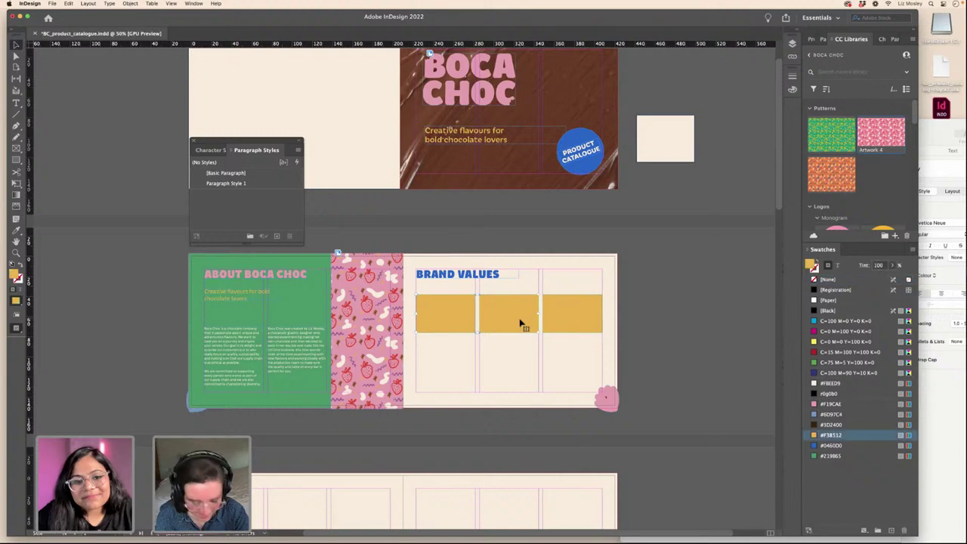
left_click_drag(517, 323, 538, 370)
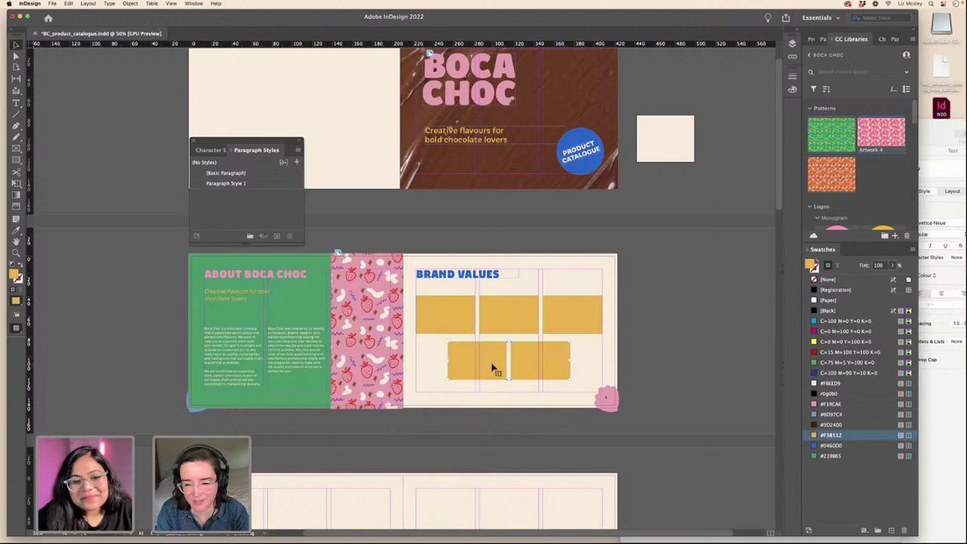
left_click(676, 341)
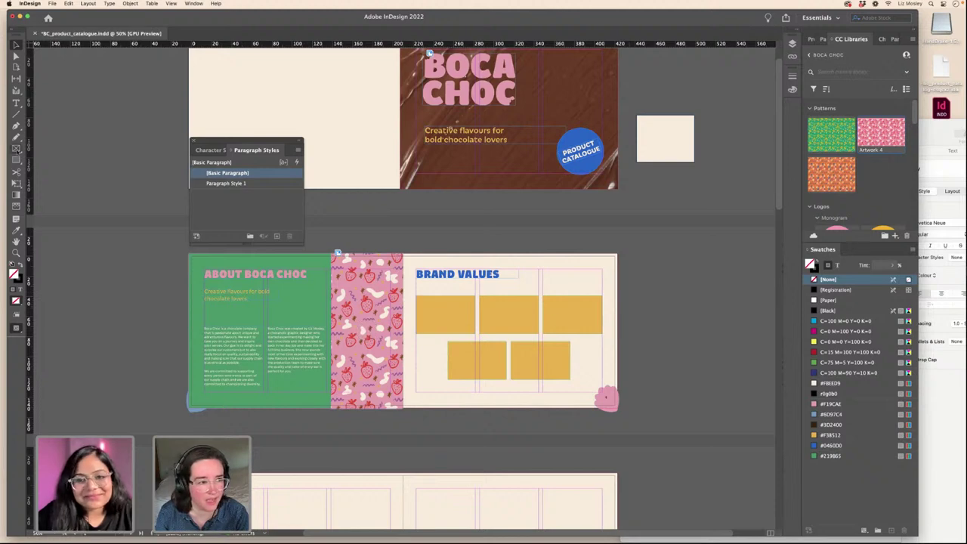
left_click(15, 46)
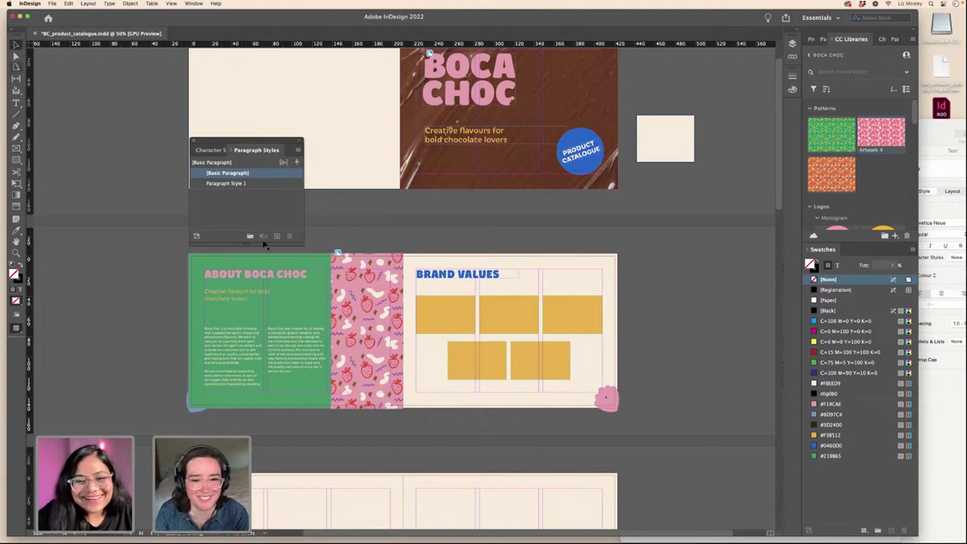
- Fill the second box of the top row with library green #219865 and the third with purple #9E6199
left_click(427, 308)
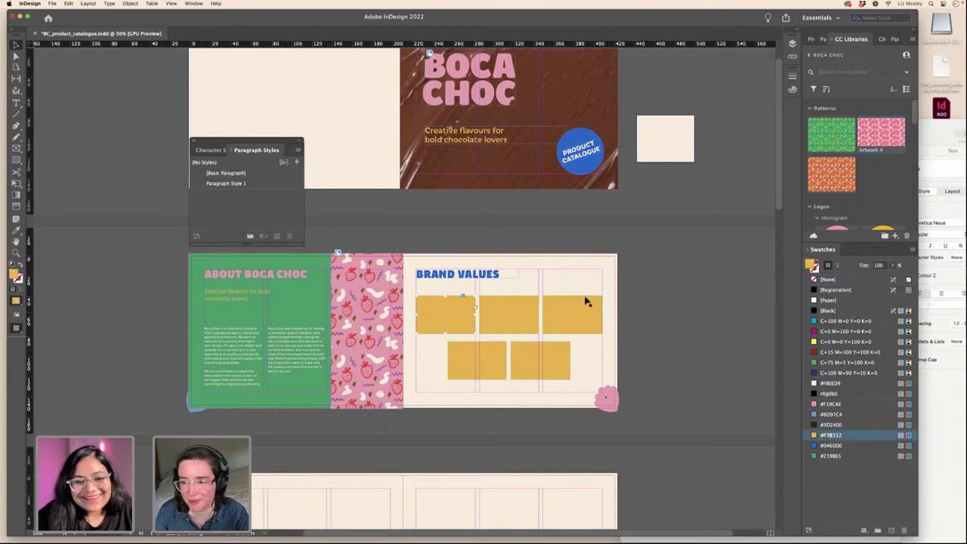
scroll(851, 214, "down", 5)
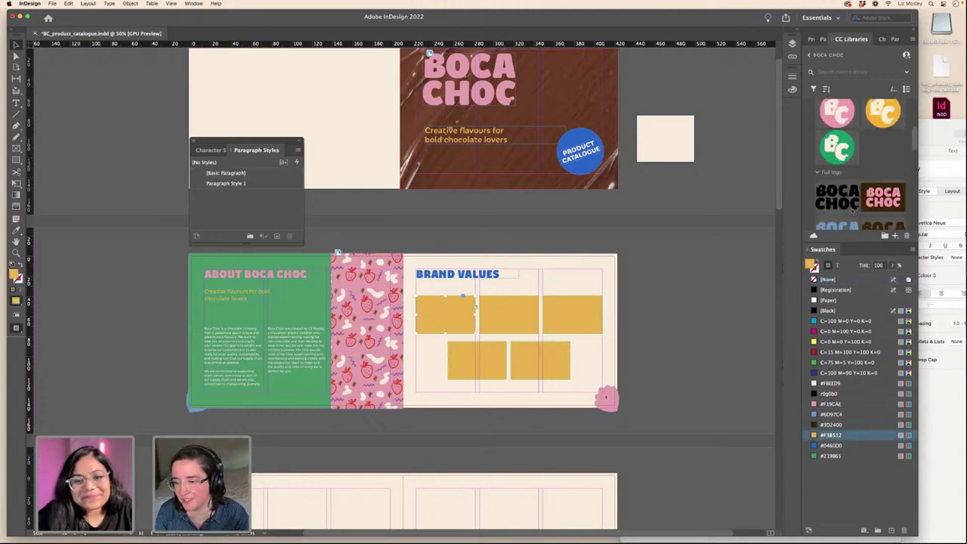
scroll(852, 213, "up", 3)
scroll(852, 213, "down", 8)
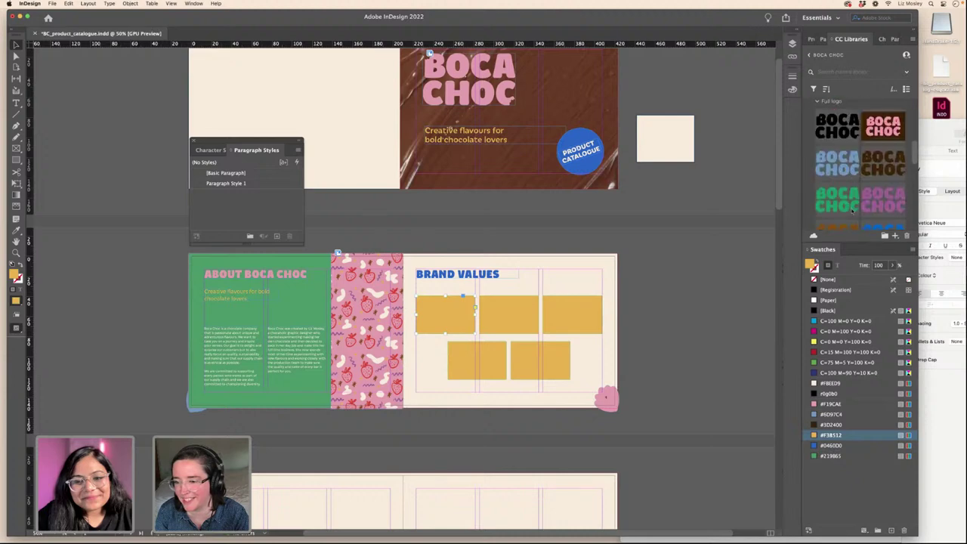
scroll(851, 212, "down", 4)
left_click(526, 311)
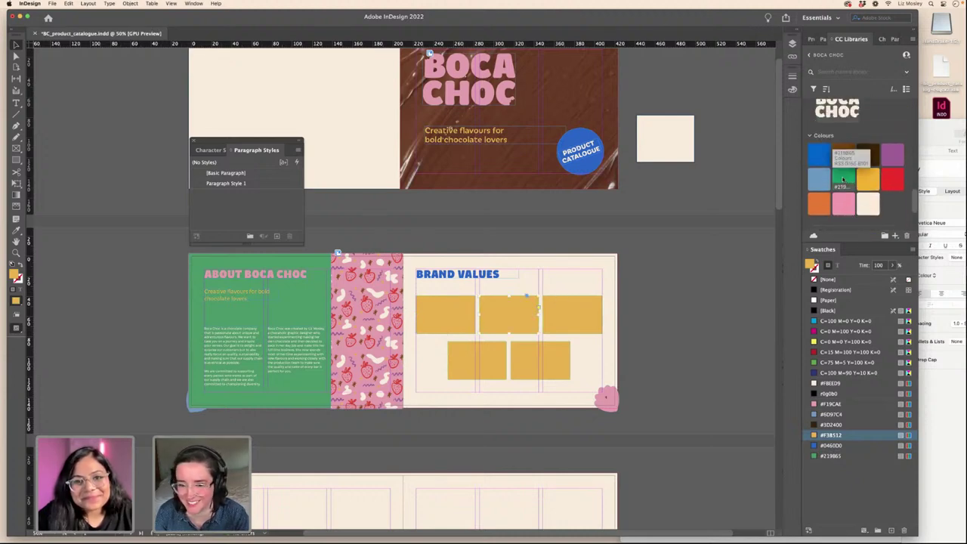
left_click(844, 179)
left_click(602, 310)
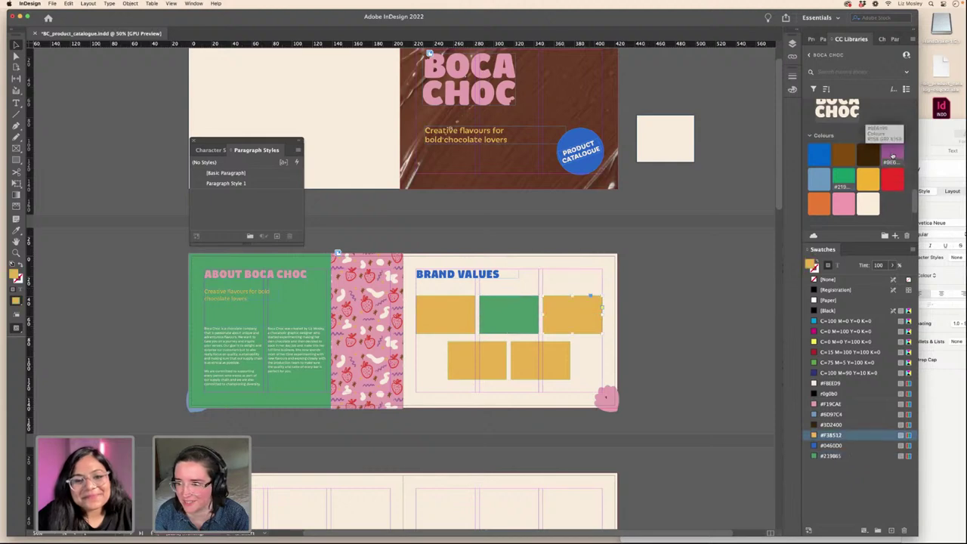
left_click(892, 154)
- Fill the lower row's first box with light blue #6D97C4 and its second box with orange #E77E24
left_click(485, 362)
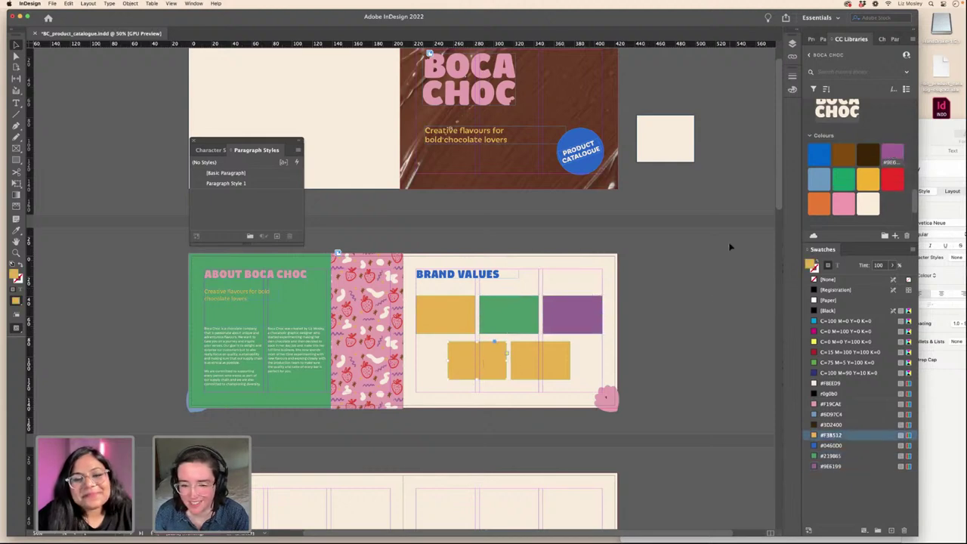
left_click(824, 178)
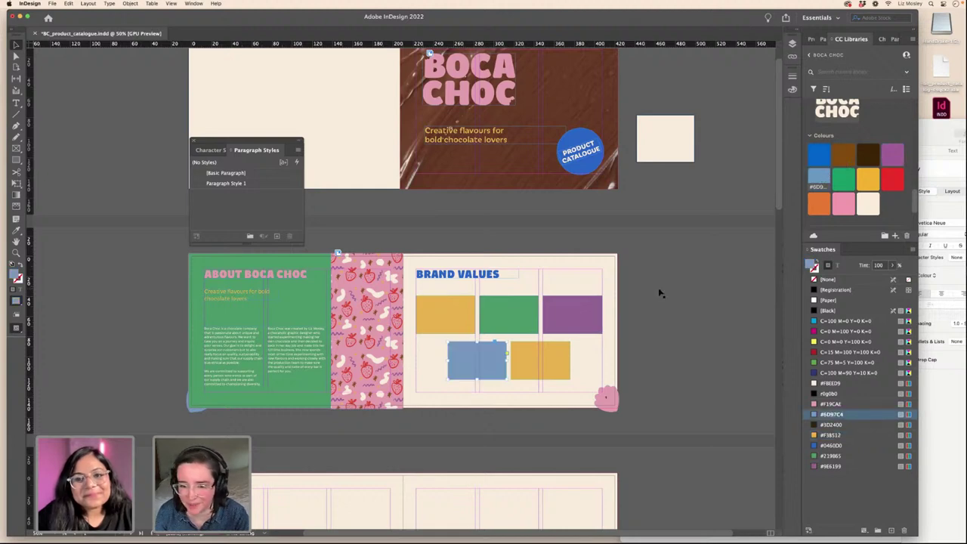
left_click(819, 203)
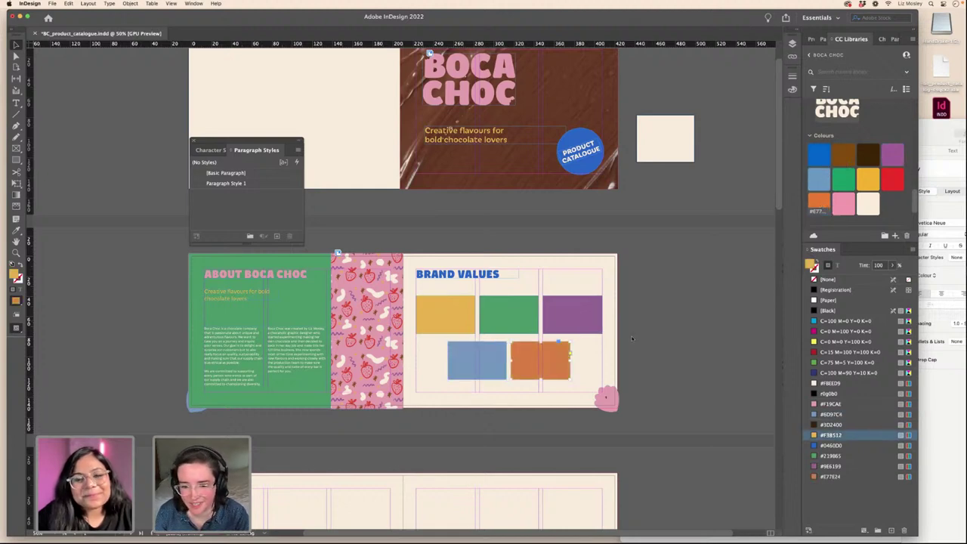
left_click(687, 343)
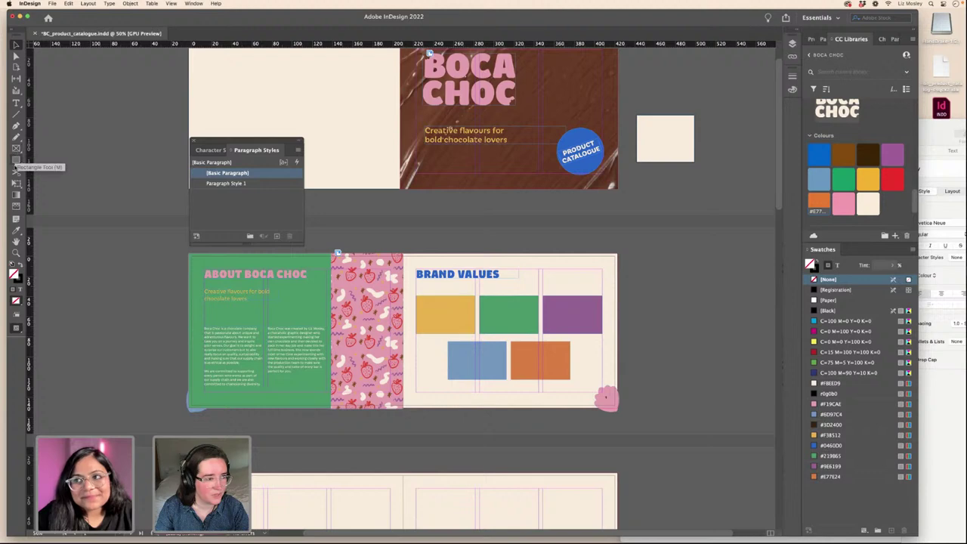
- Draw a text frame inside the yellow box and copy the Innovative to Diversity entries from the Boca Choc Text document in Pages
left_click(16, 103)
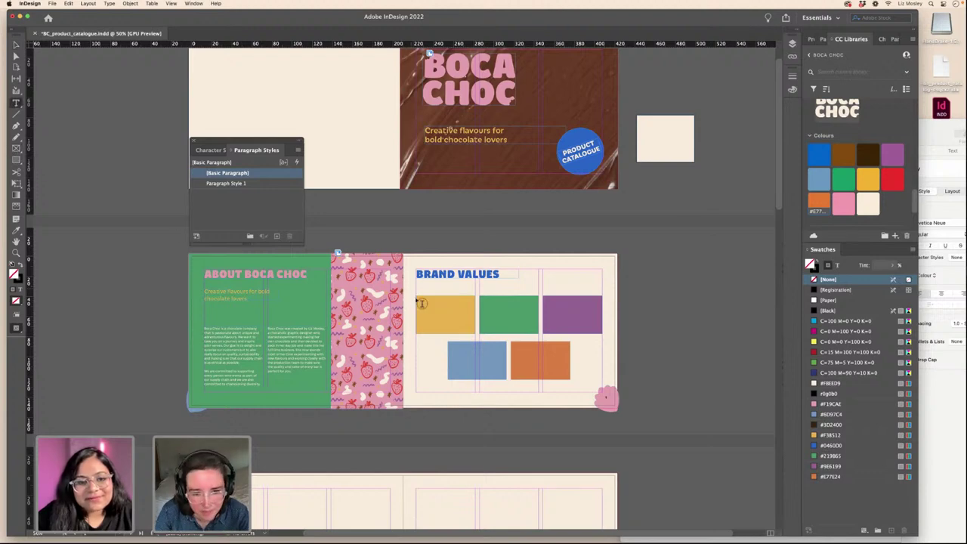
left_click_drag(418, 300, 472, 331)
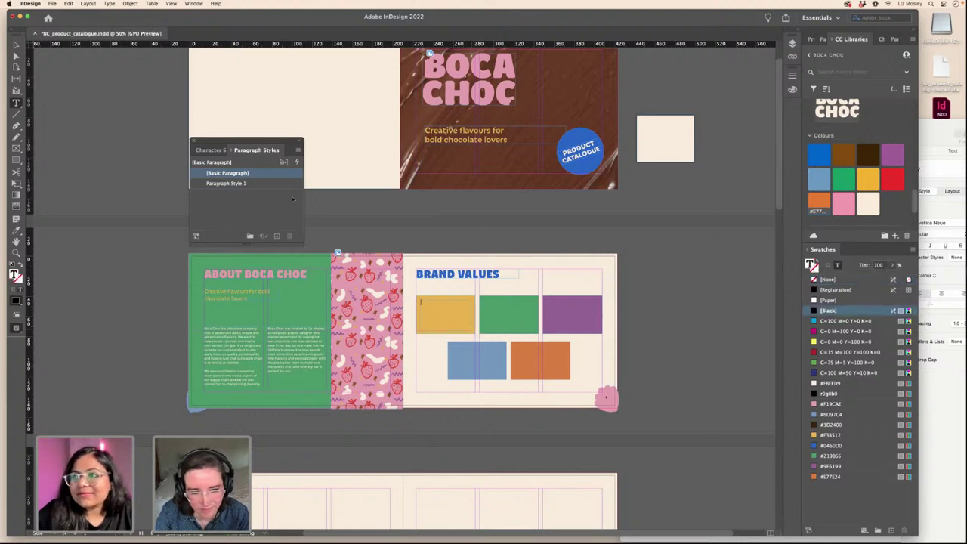
left_click(938, 416)
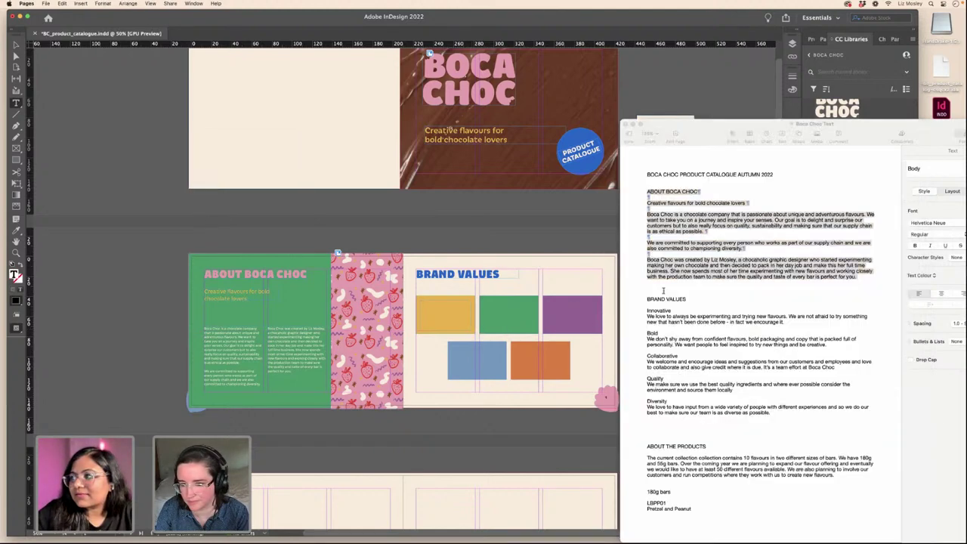
left_click_drag(786, 322, 647, 310)
key("super+c")
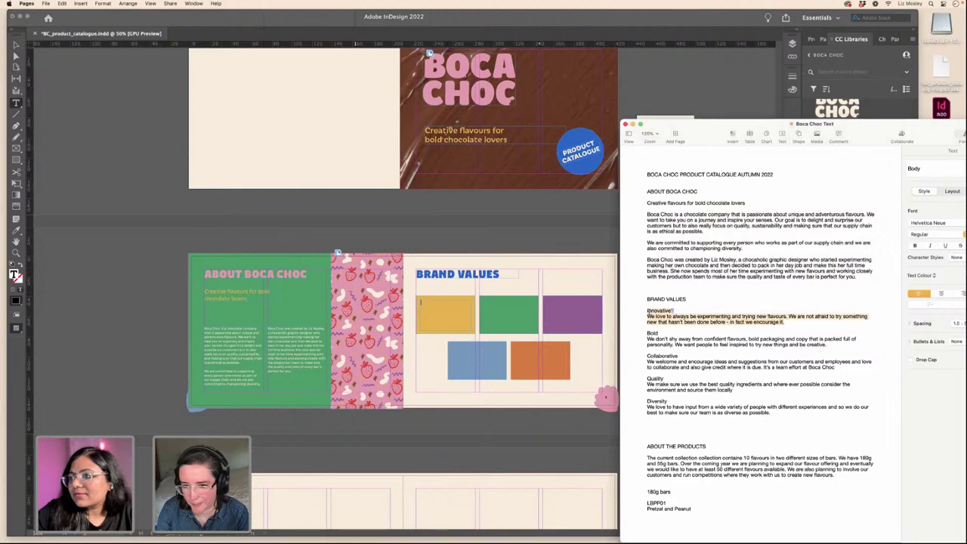
left_click_drag(773, 413, 640, 312)
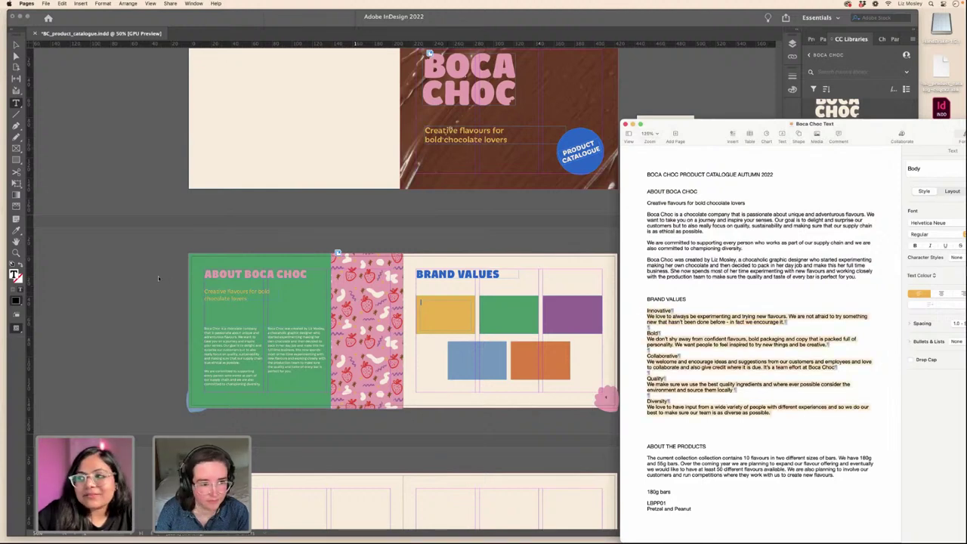
- Back in InDesign, paste the brand values text into the yellow box's frame and apply Paragraph Style 1 to it
left_click(466, 312)
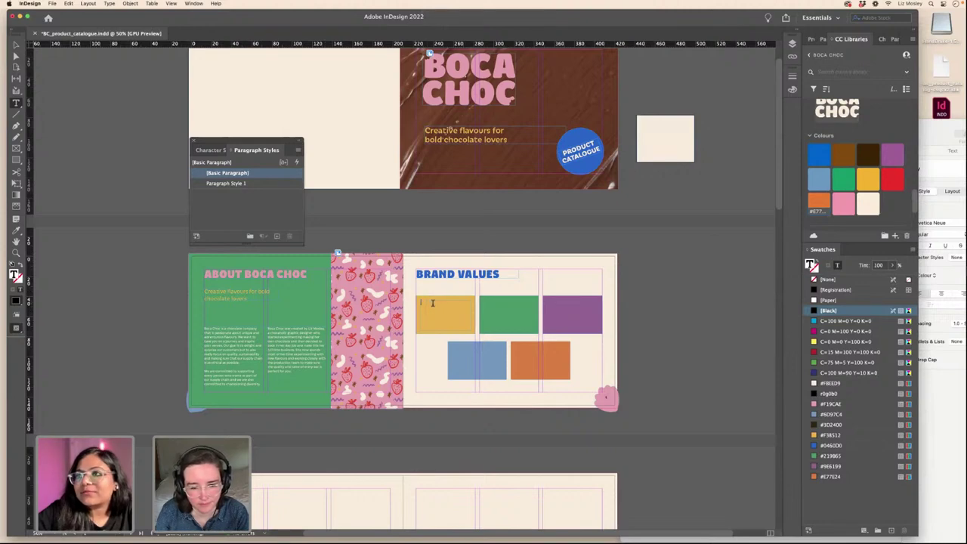
key("super+v")
key("super+a")
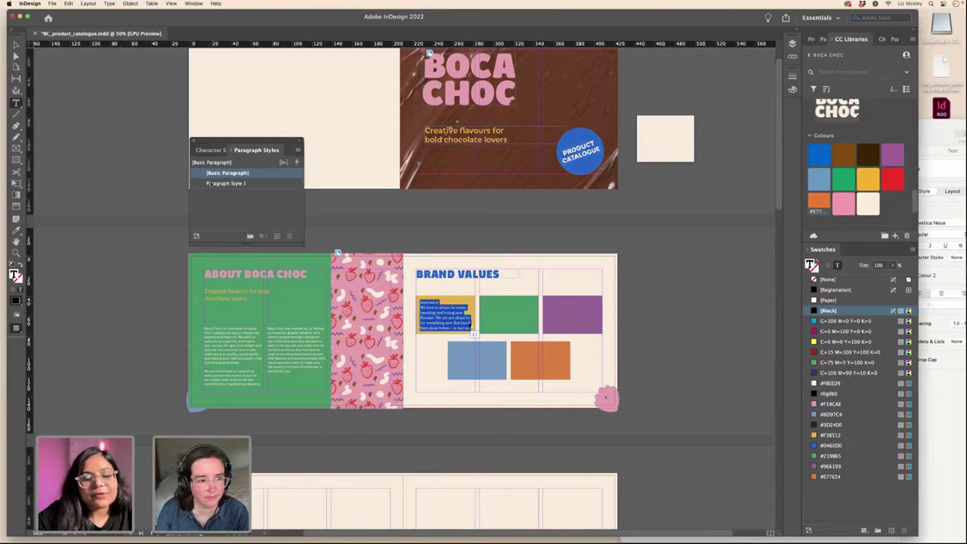
left_click(227, 183)
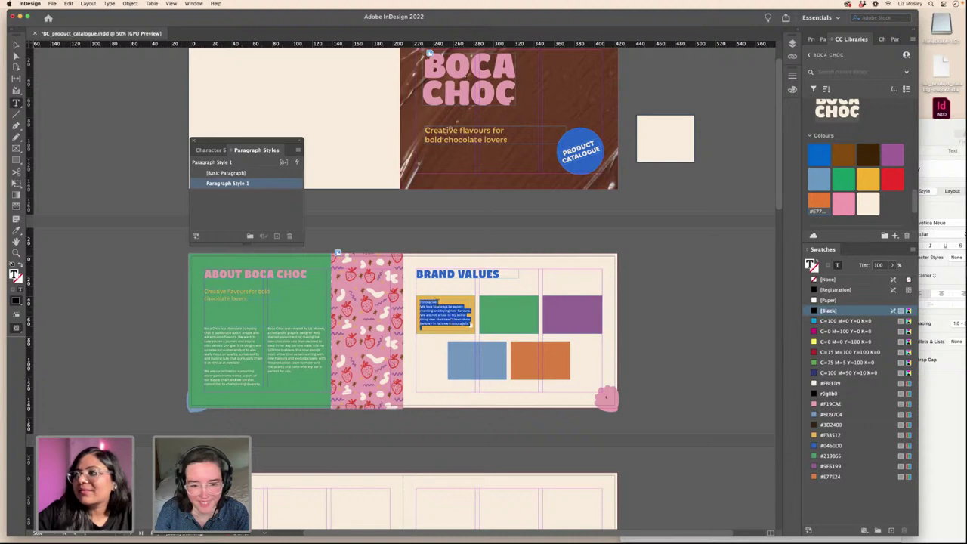
left_click(437, 305)
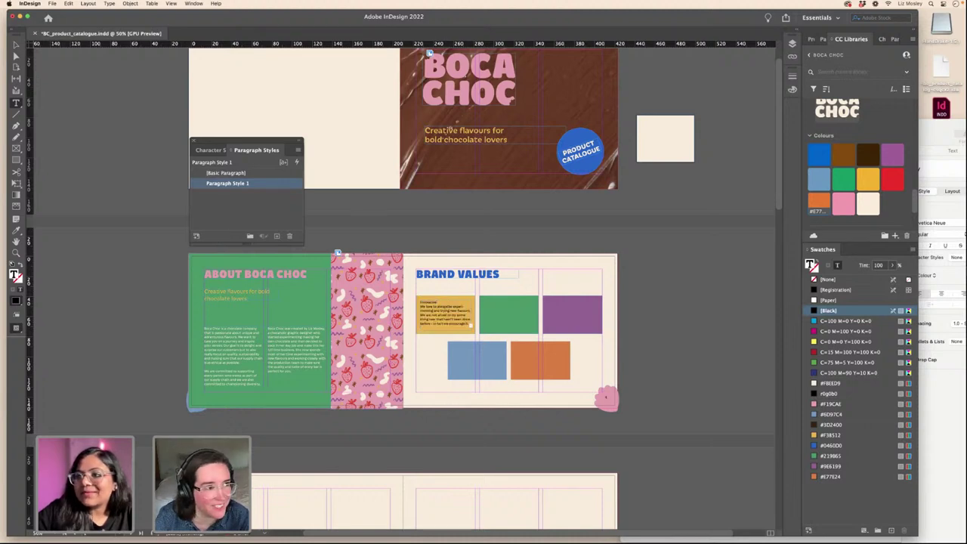
key("Escape")
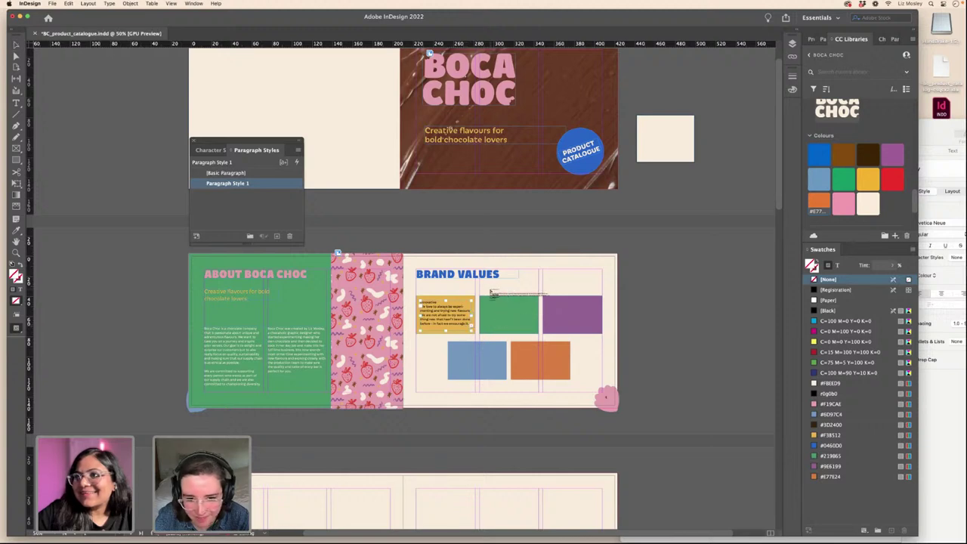
- Flow the overset text into a linked frame and fit it inside the green box with an even inner margin
left_click(491, 293)
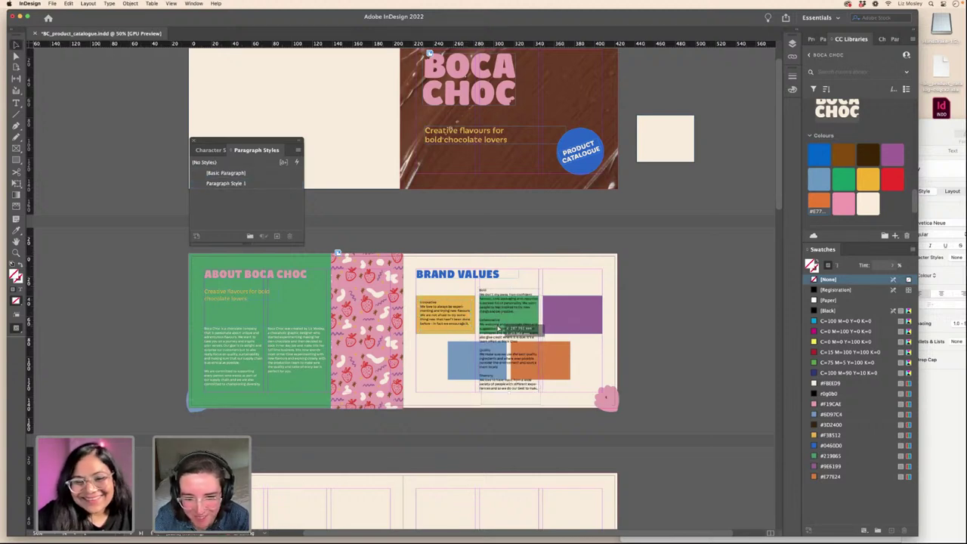
left_click_drag(498, 328, 534, 351)
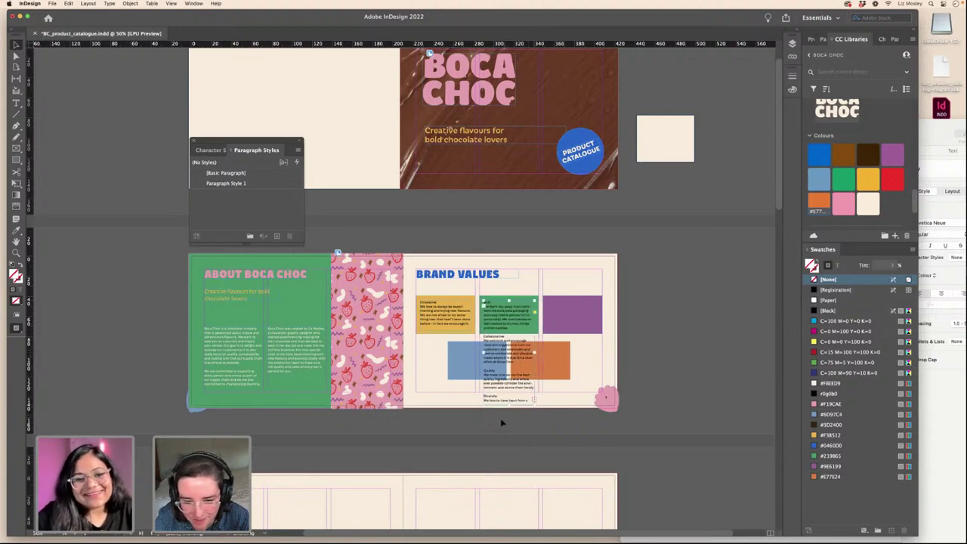
left_click_drag(510, 403, 534, 334)
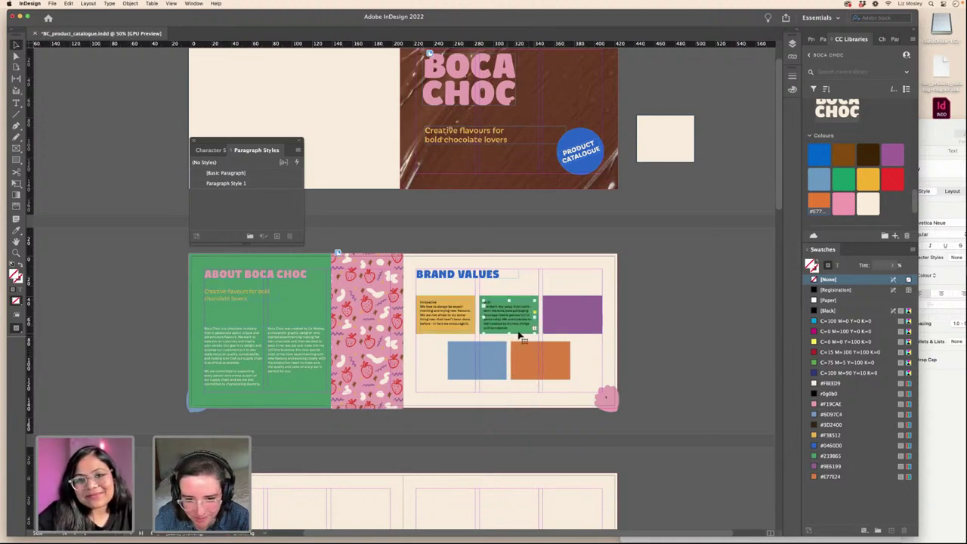
- Thread the remaining text into another frame, then position and resize it to fit inside the purple box
left_click(534, 329)
left_click(560, 284)
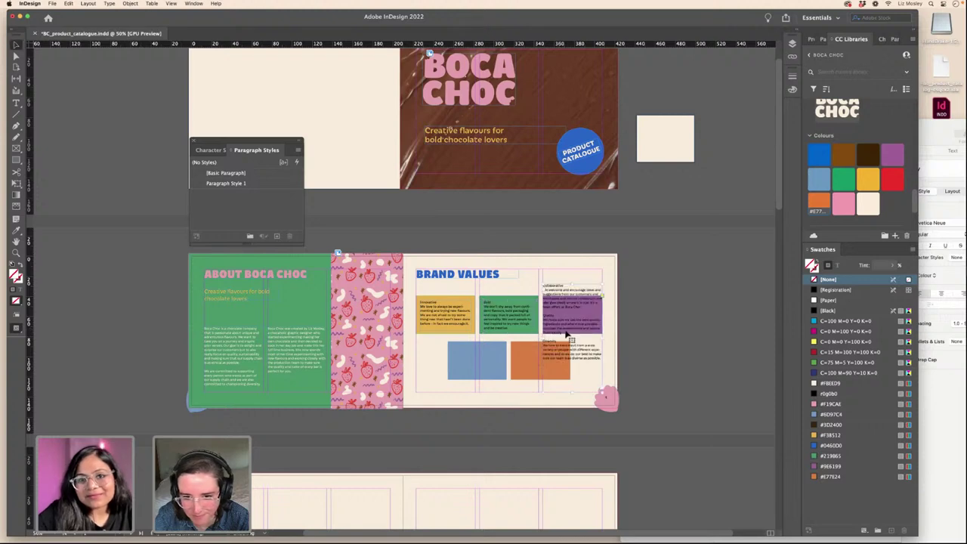
left_click_drag(560, 310, 563, 330)
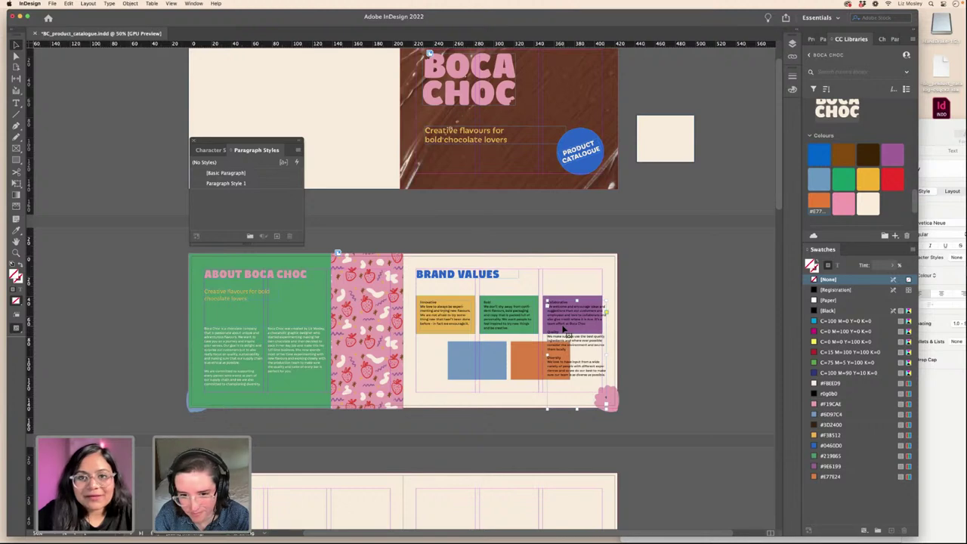
left_click_drag(606, 355, 598, 355)
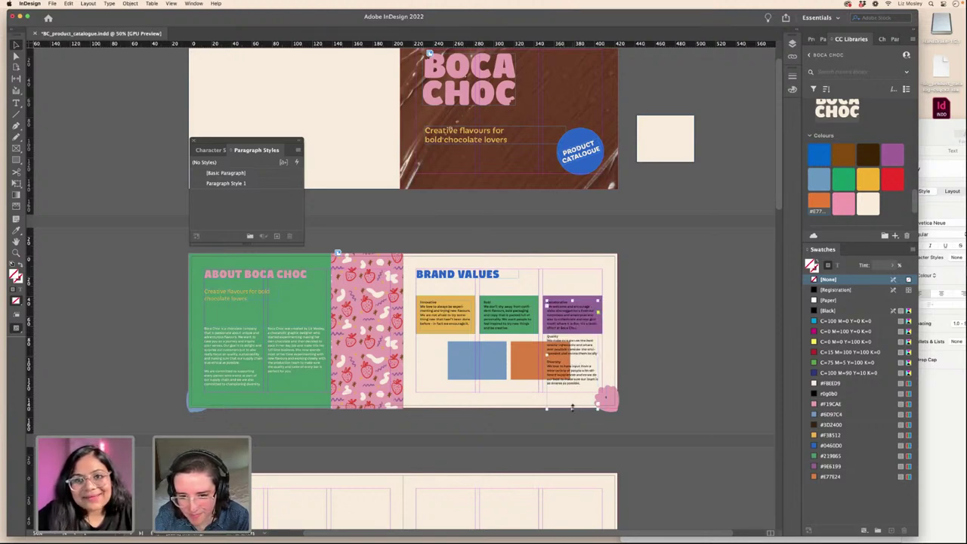
left_click_drag(572, 407, 576, 331)
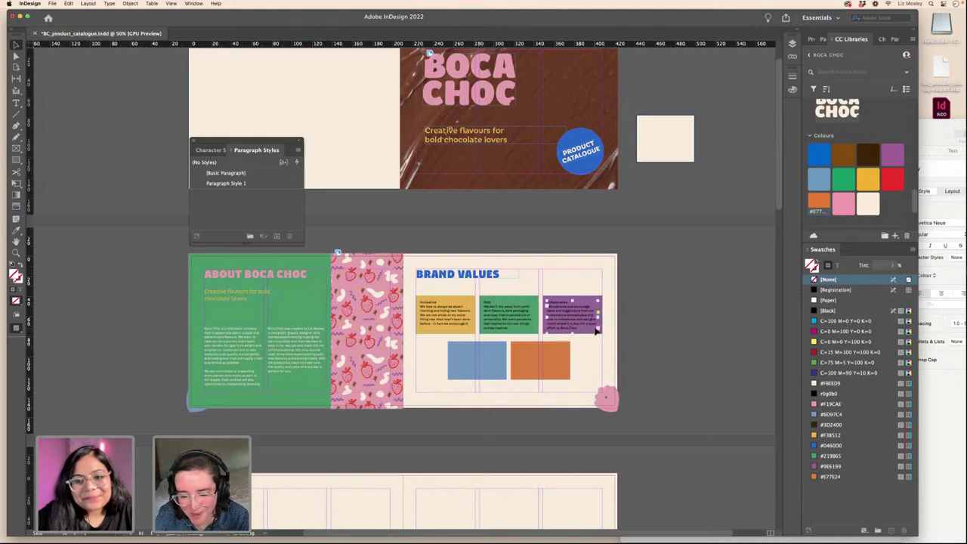
- Continue the threaded text in a new frame and fit it inside the light blue box
left_click(598, 328)
left_click(442, 421)
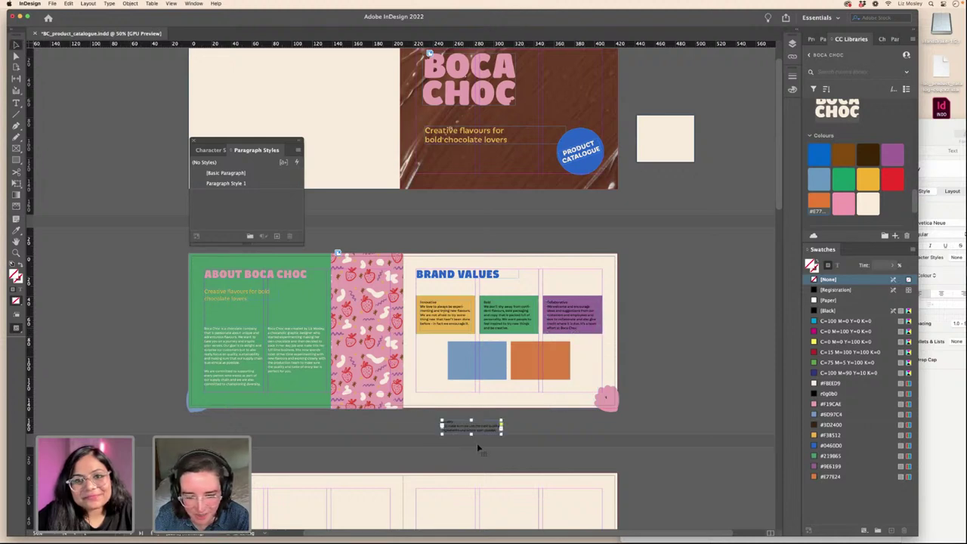
left_click_drag(457, 426, 469, 358)
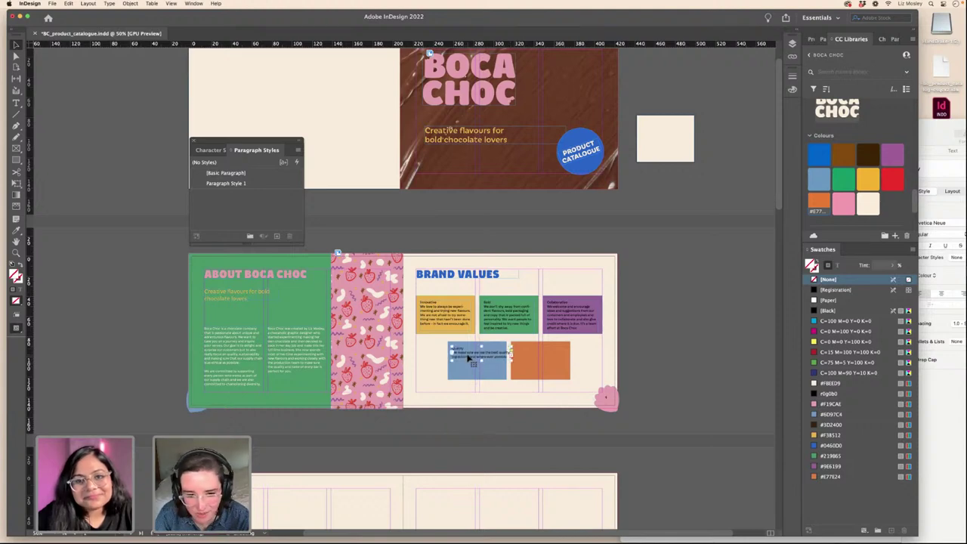
key("Up")
key("Up")
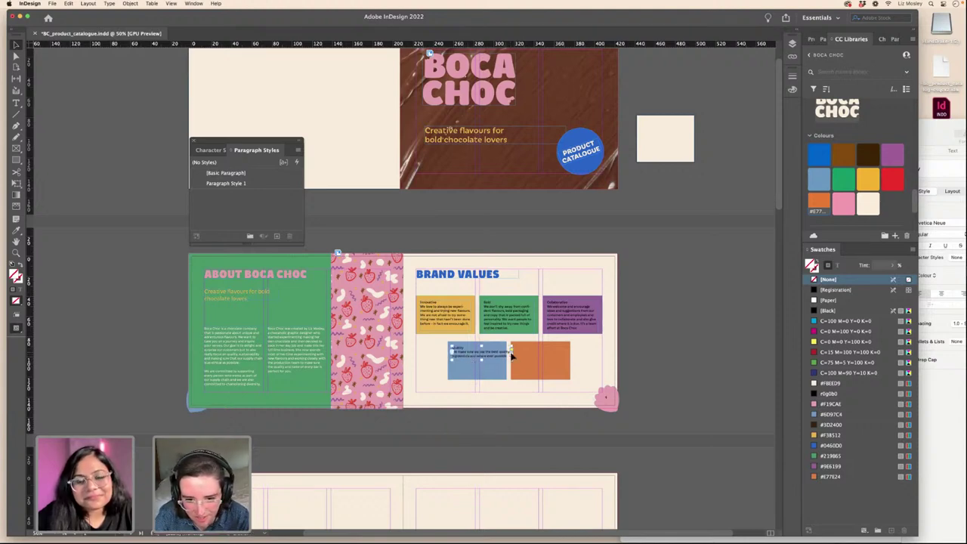
left_click_drag(510, 359, 481, 382)
- Turn off hyphenation for all the threaded brand values text and delete the blank line above the Bold heading
key("t")
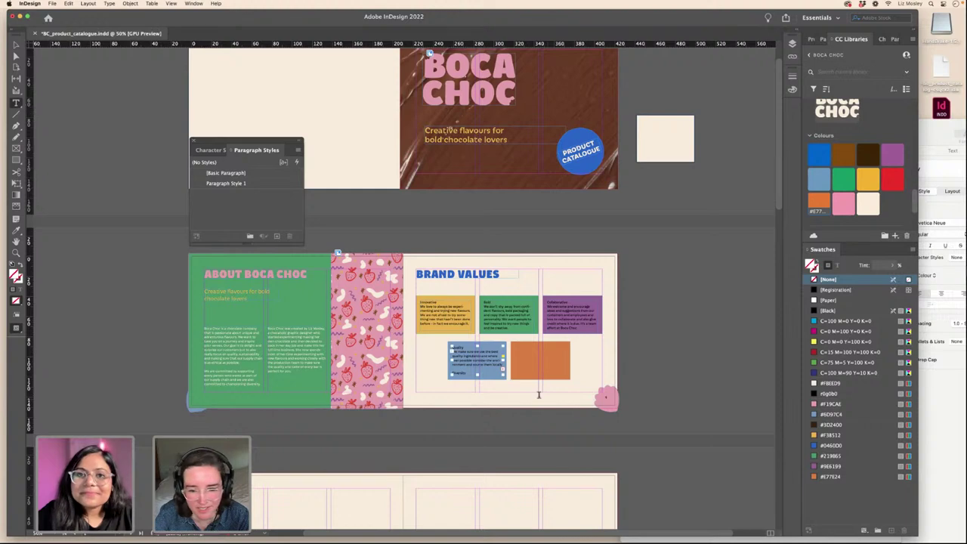
left_click(470, 378)
key("super+a")
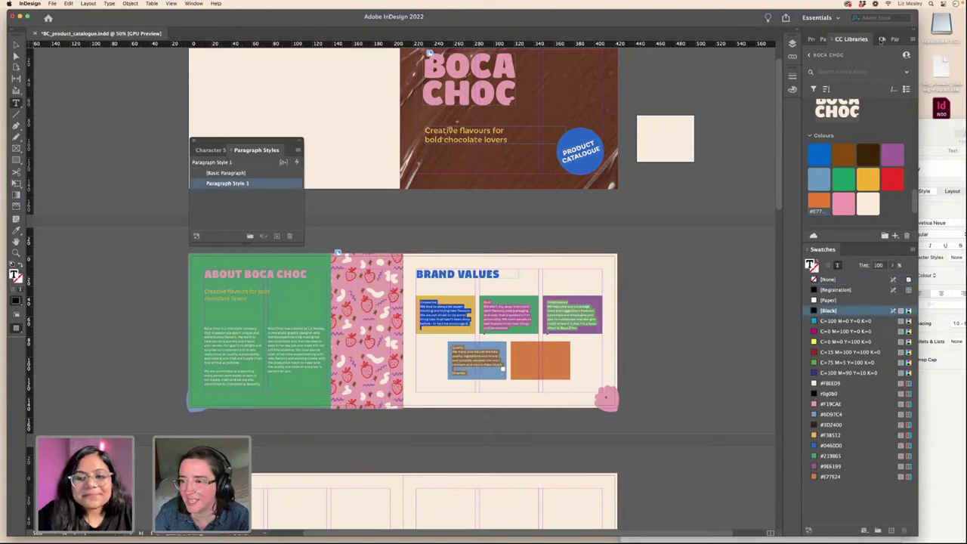
left_click(881, 38)
left_click(893, 38)
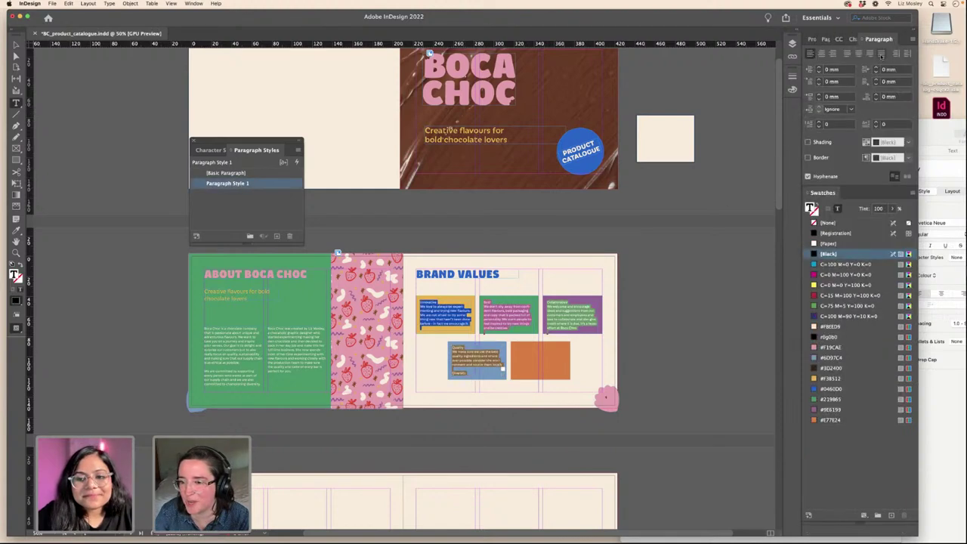
left_click(808, 176)
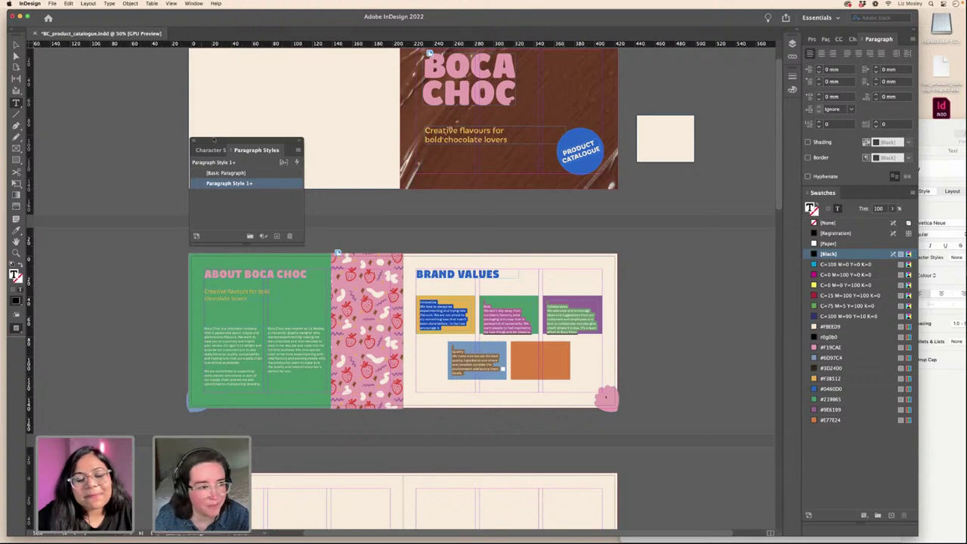
left_click(484, 306)
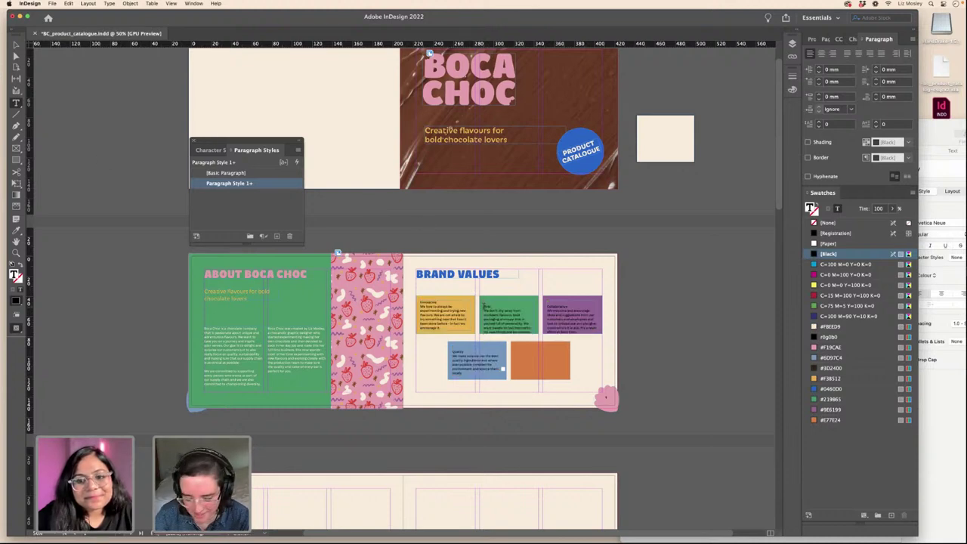
key("BackSpace")
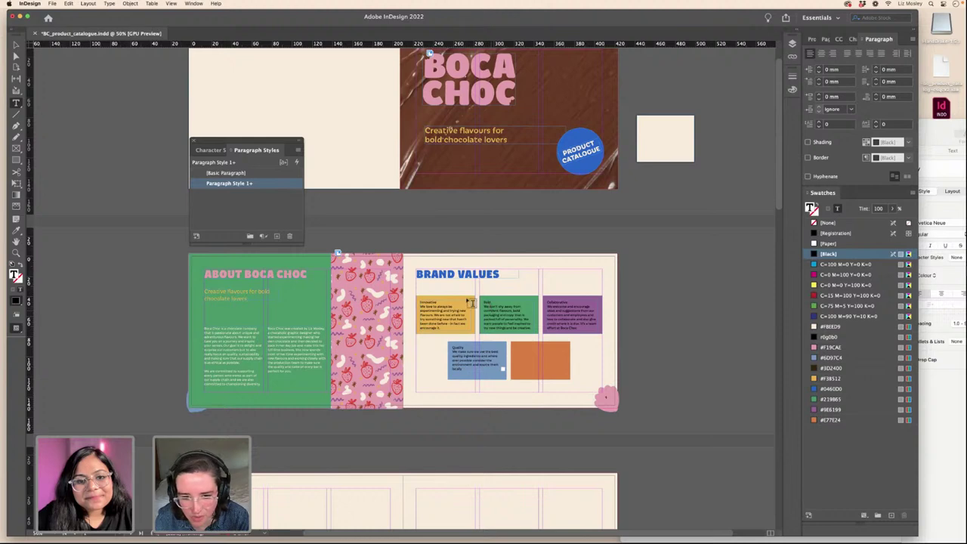
- Thread the remaining text from the light blue box into a new frame and fit it inside the orange box
left_click(16, 45)
left_click(487, 414)
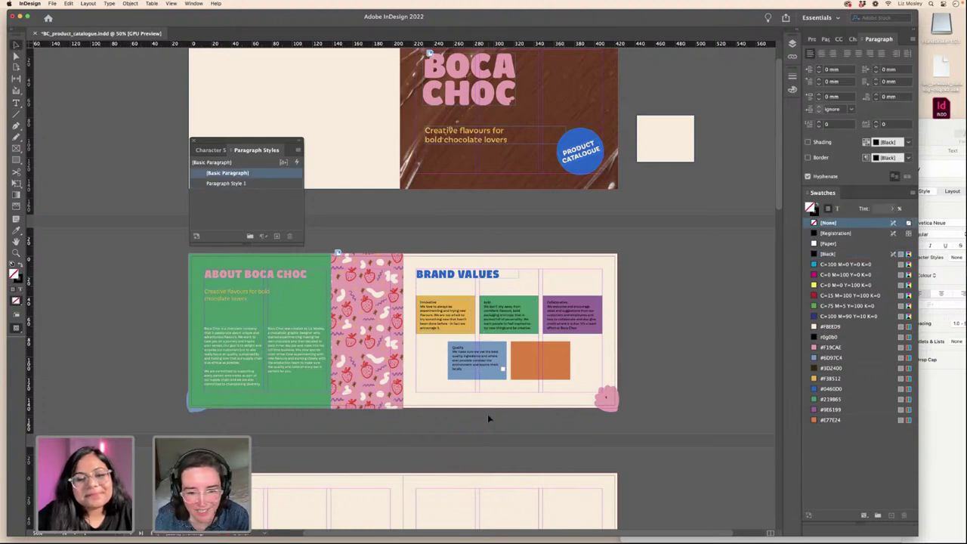
left_click(472, 369)
left_click(503, 369)
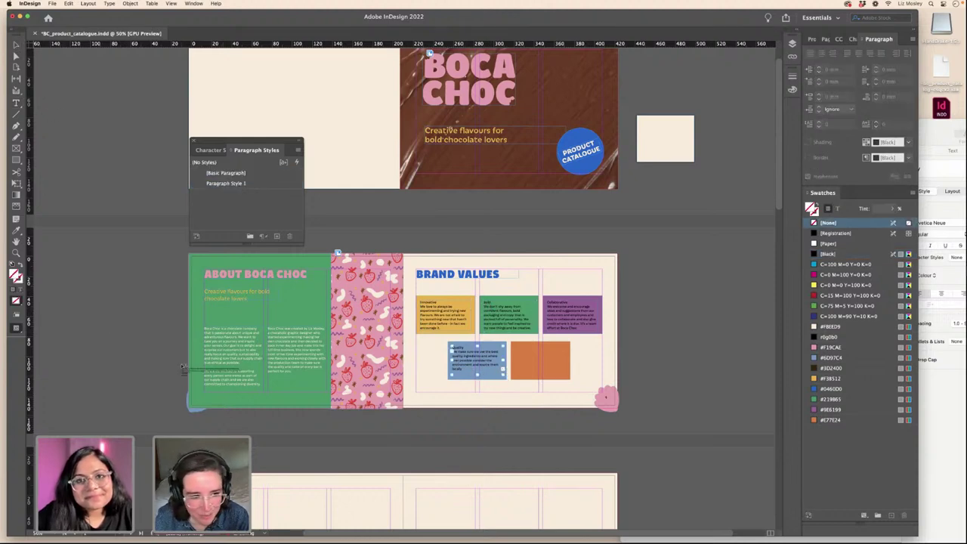
left_click(109, 333)
left_click_drag(143, 361, 538, 364)
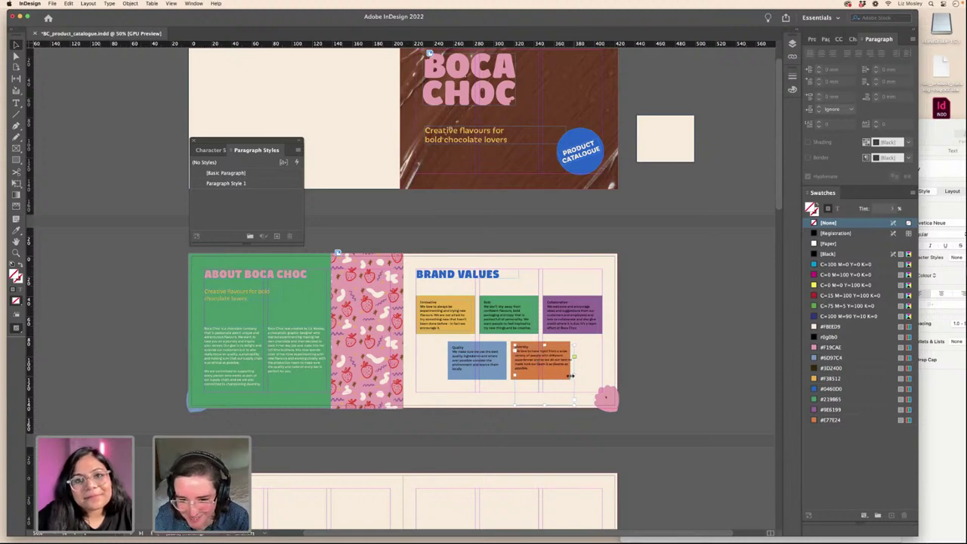
left_click_drag(570, 375, 544, 376)
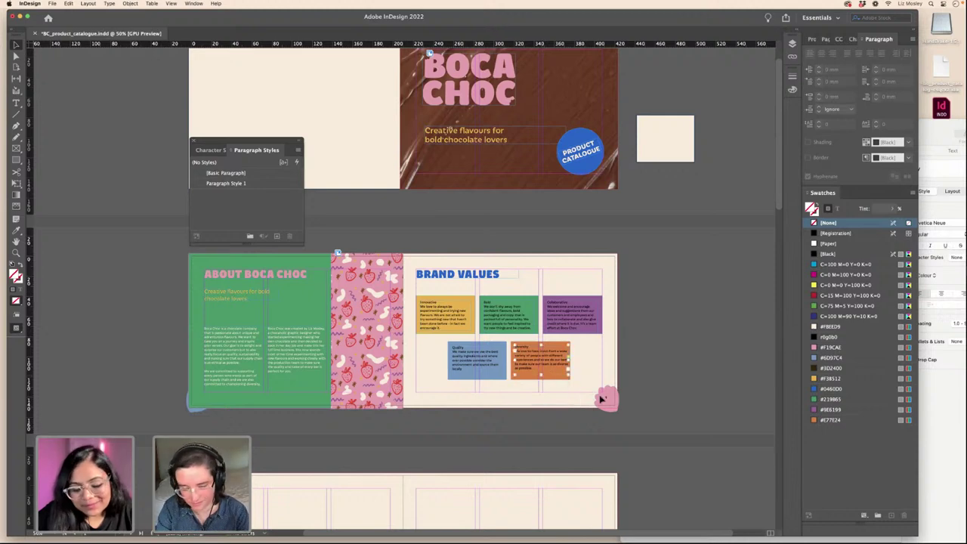
- Set the Innovative heading in the yellow box to the Bold font style
key("super+1")
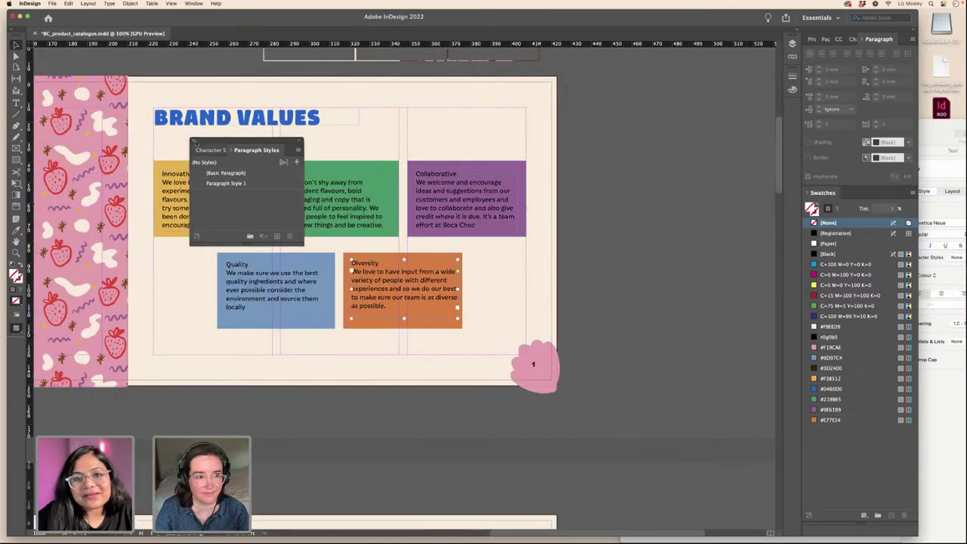
scroll(373, 300, "left", 10)
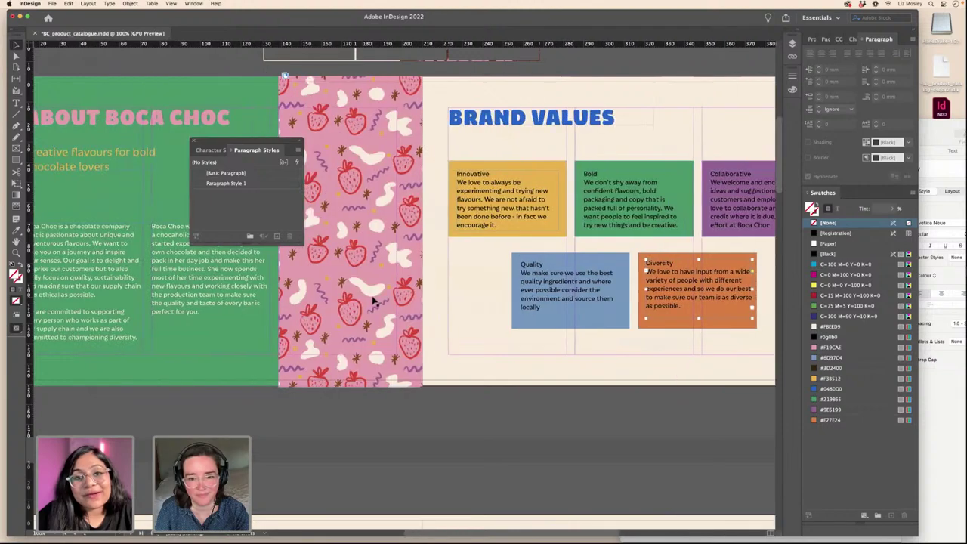
scroll(373, 300, "up", 4)
scroll(374, 300, "right", 5)
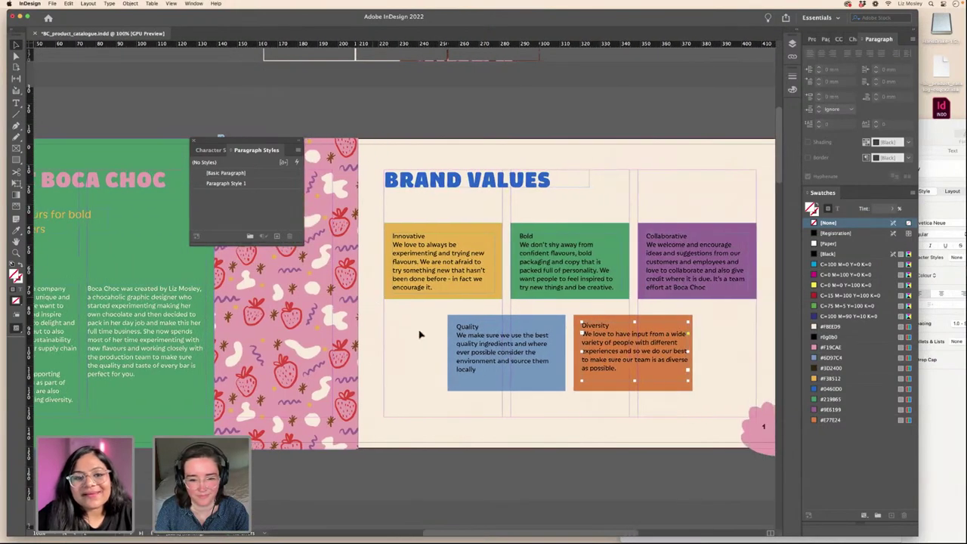
key("t")
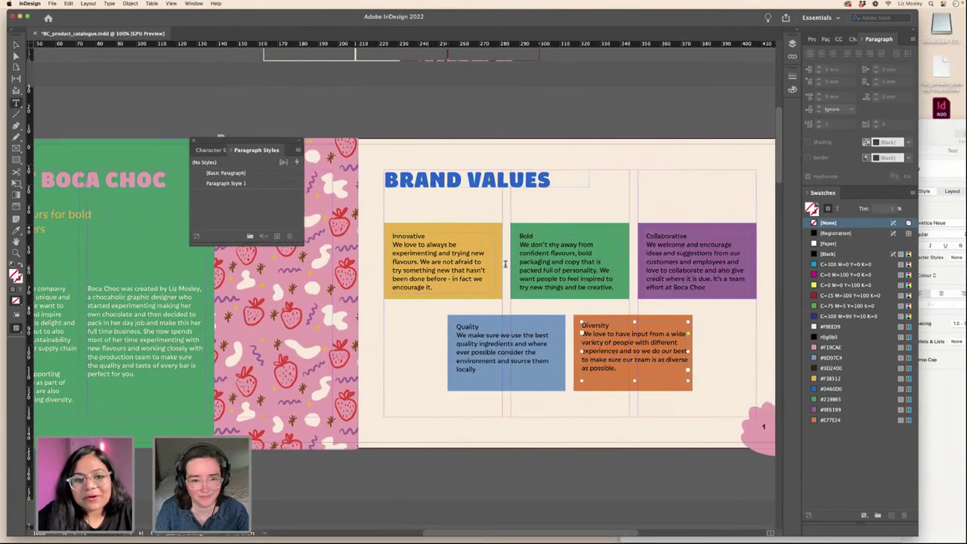
double_click(410, 237)
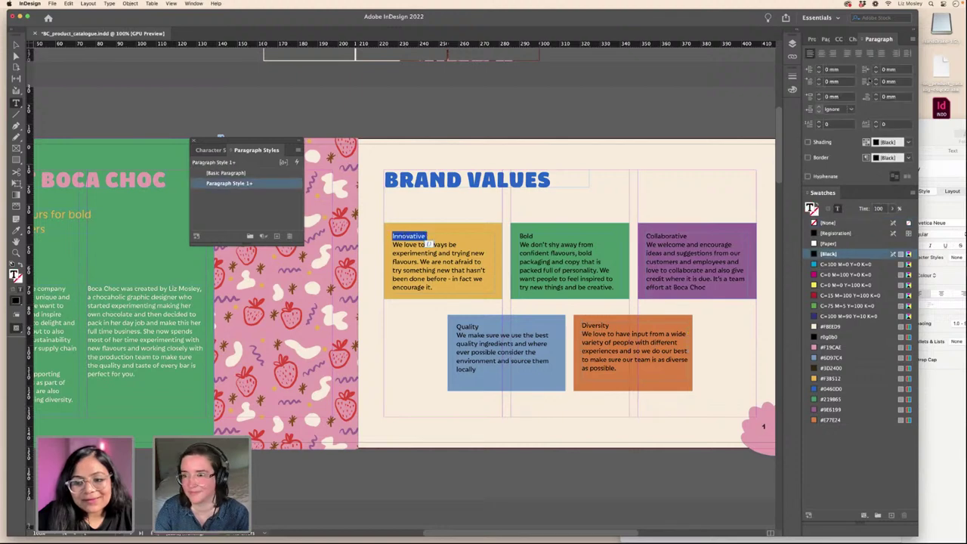
left_click(853, 38)
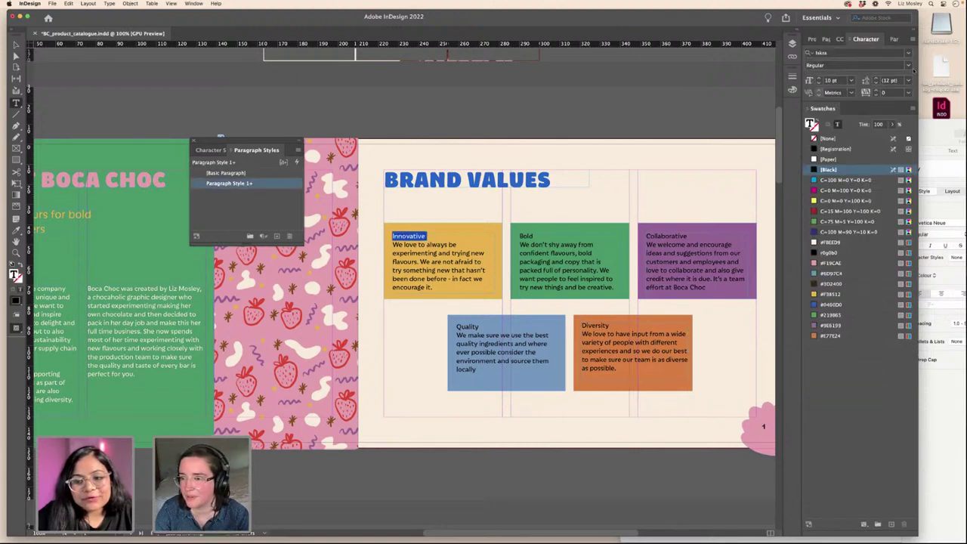
left_click(913, 67)
left_click(866, 173)
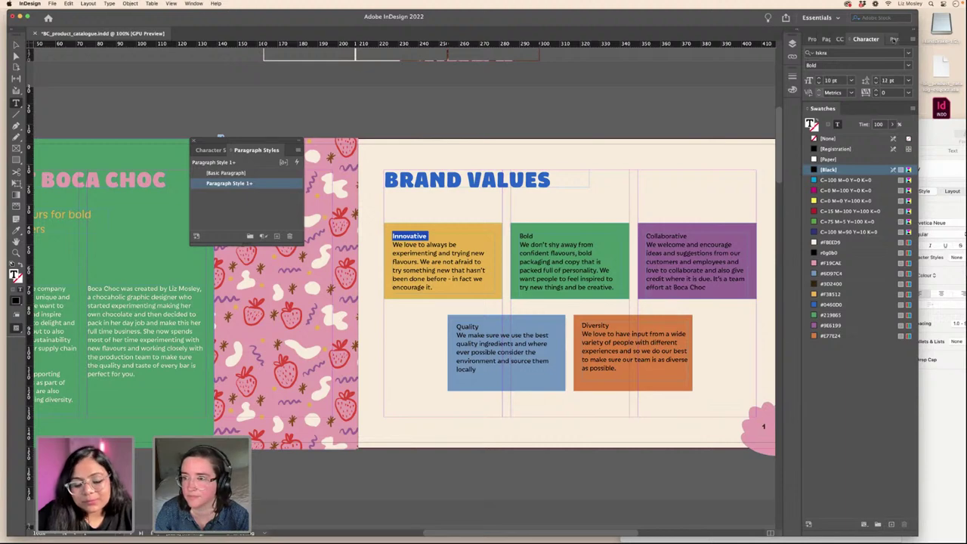
- Re-enter the paragraph break after the Innovative heading and give the heading 2 mm of space after
left_click(893, 40)
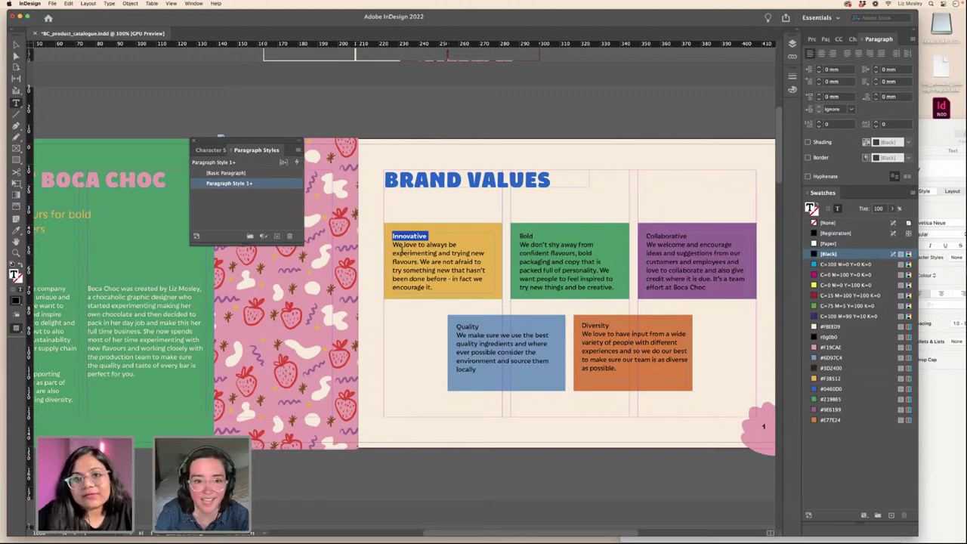
left_click(394, 244)
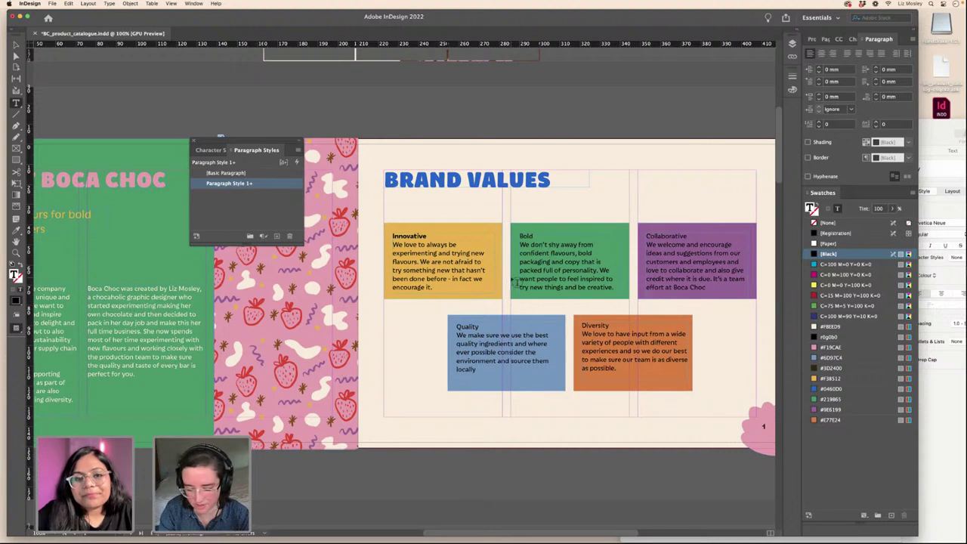
key("BackSpace")
key("Return")
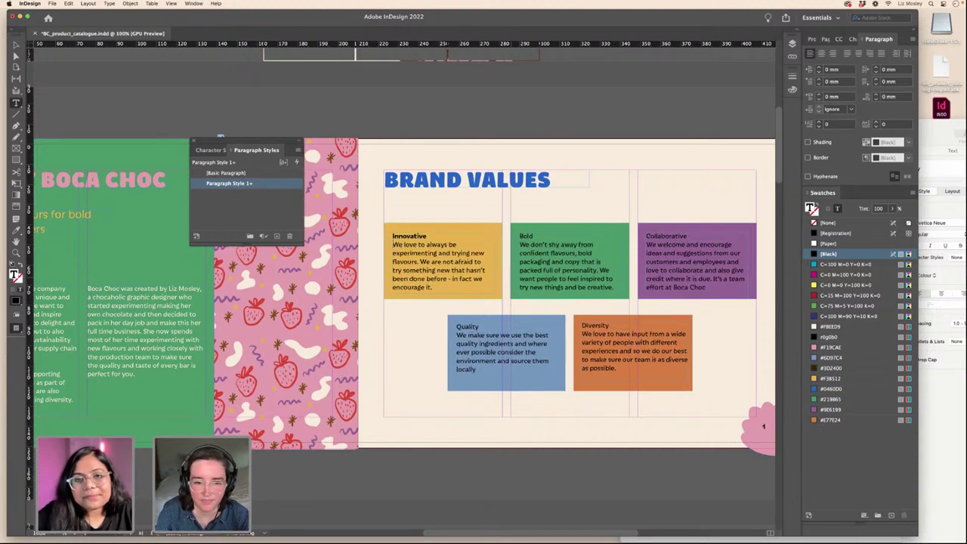
double_click(420, 236)
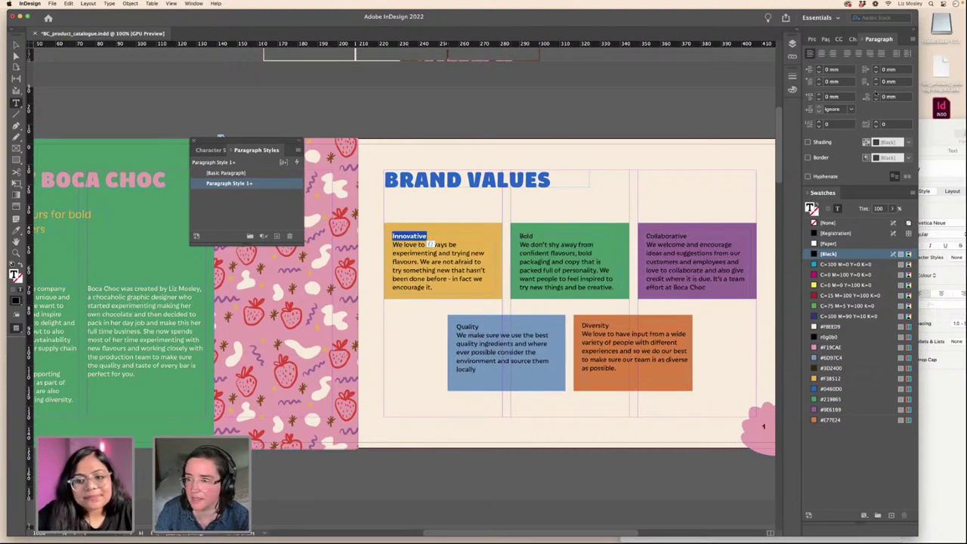
left_click(876, 94)
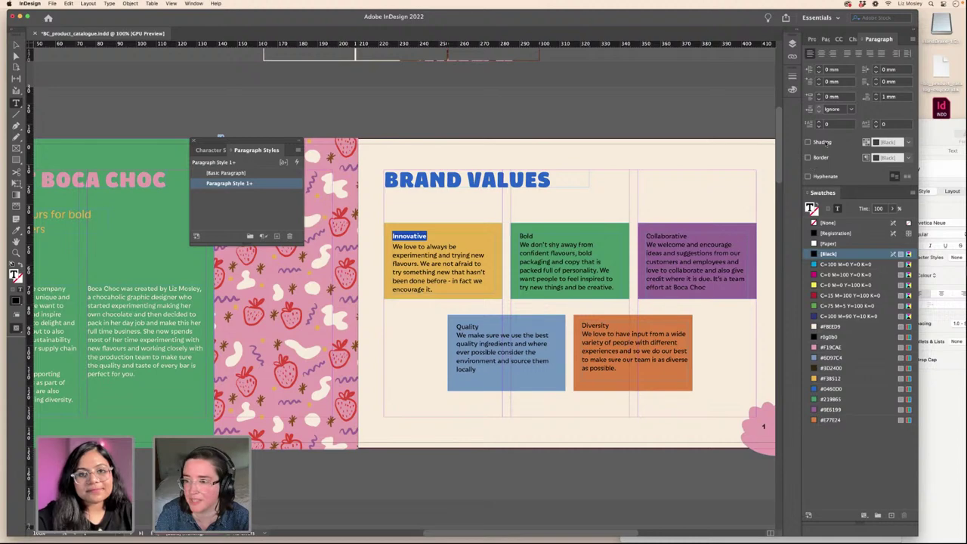
left_click(876, 94)
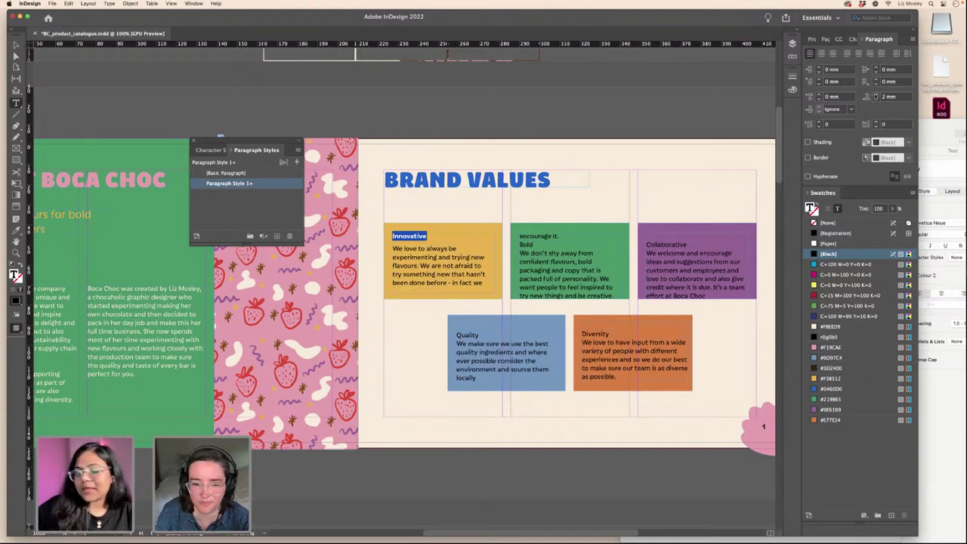
- Extend the yellow box's text frame downward so the whole Innovative paragraph fits inside it
left_click(15, 44)
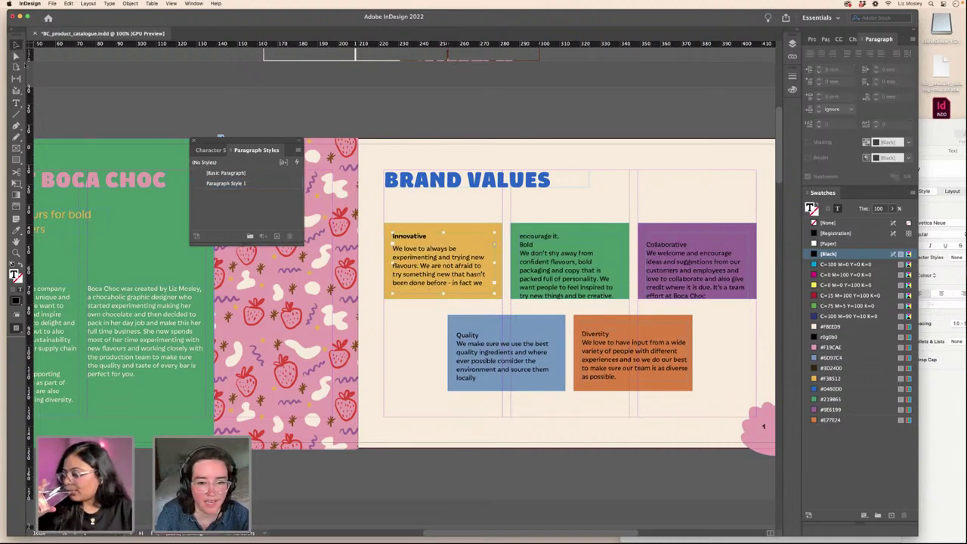
left_click(469, 291)
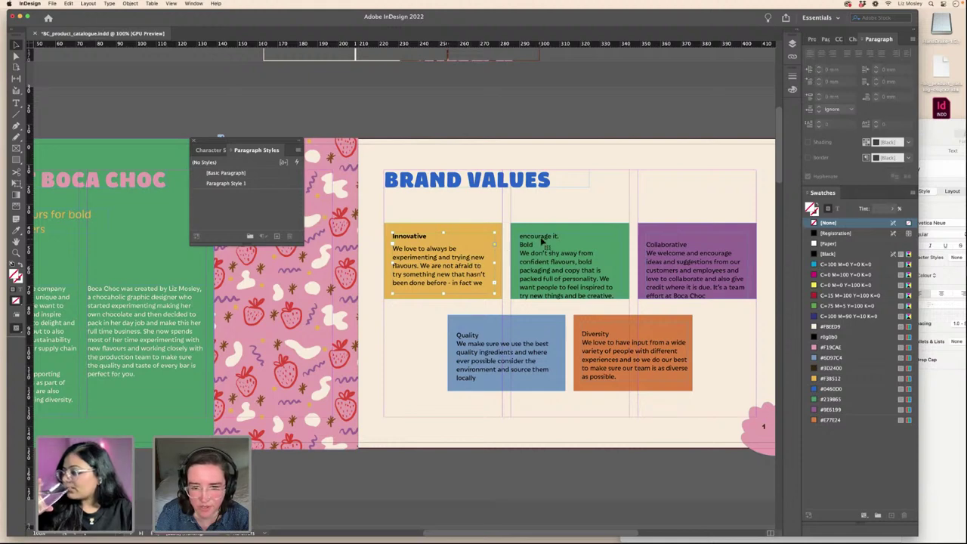
left_click_drag(443, 292, 443, 298)
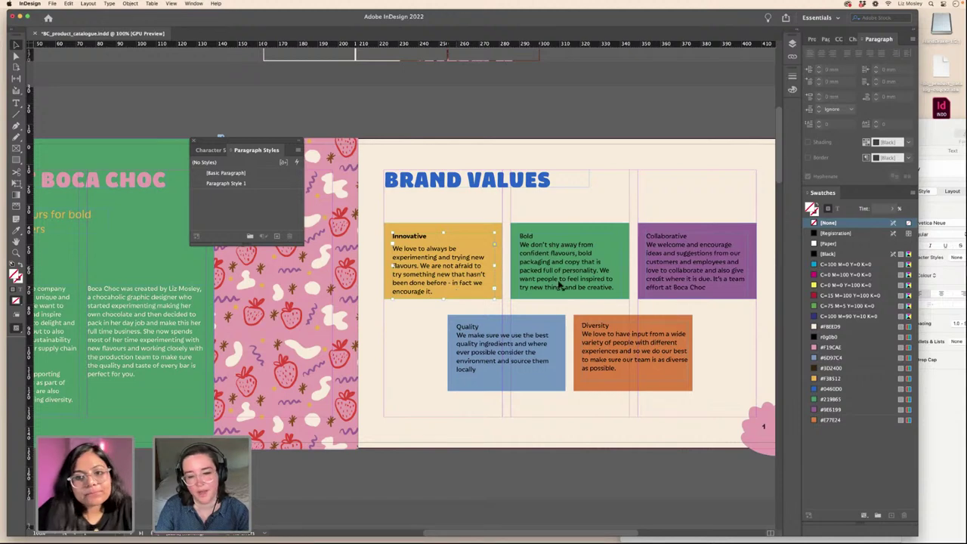
- Nudge the text frames in the yellow, green and purple boxes up slightly together
left_click(554, 277, "shift")
left_click(680, 272, "shift")
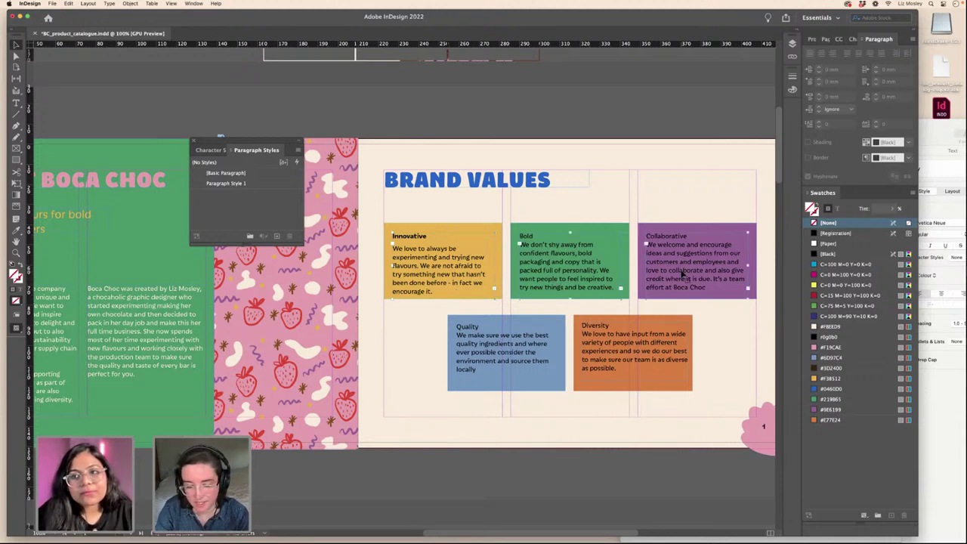
key("Up")
key("Up")
key("Up")
key("Up")
key("Up")
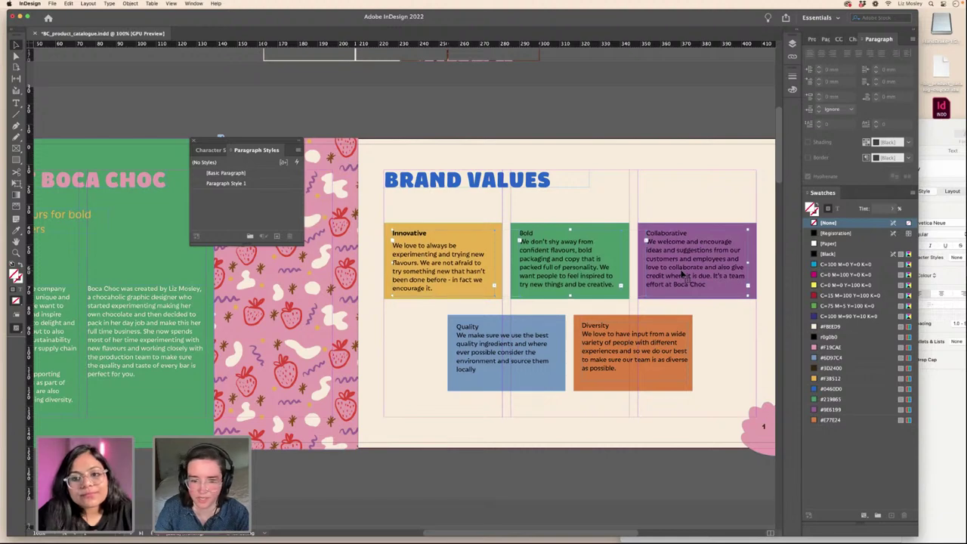
- Nudge the Quality and Diversity text frames up slightly and narrow the Diversity frame to leave an inner margin in the orange box
left_click(509, 350)
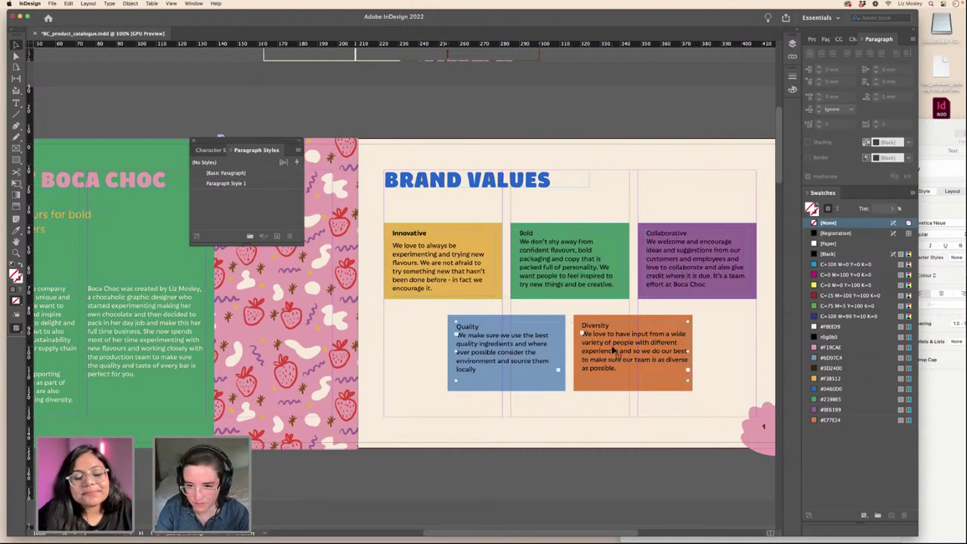
key("alt+shift+Up")
key("alt+shift+Up")
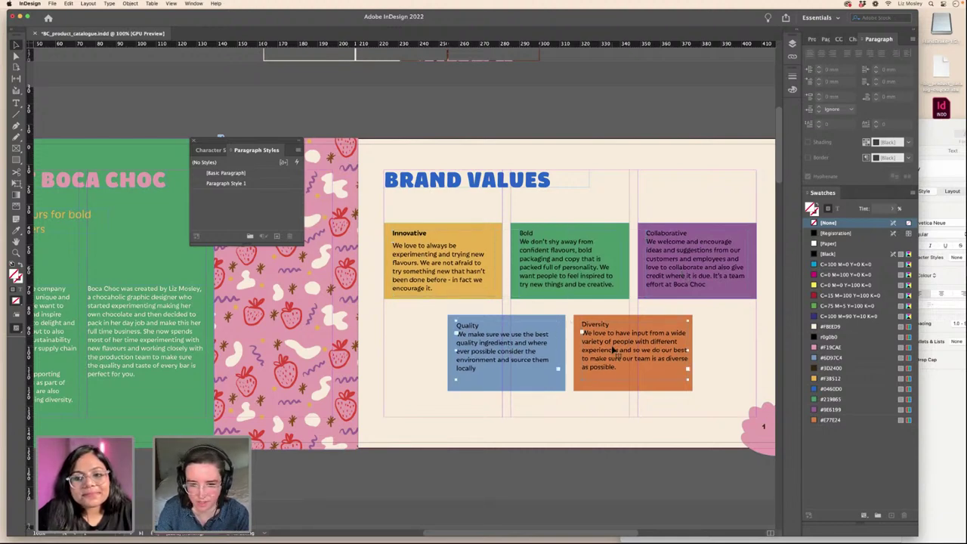
left_click(703, 346)
left_click(687, 351)
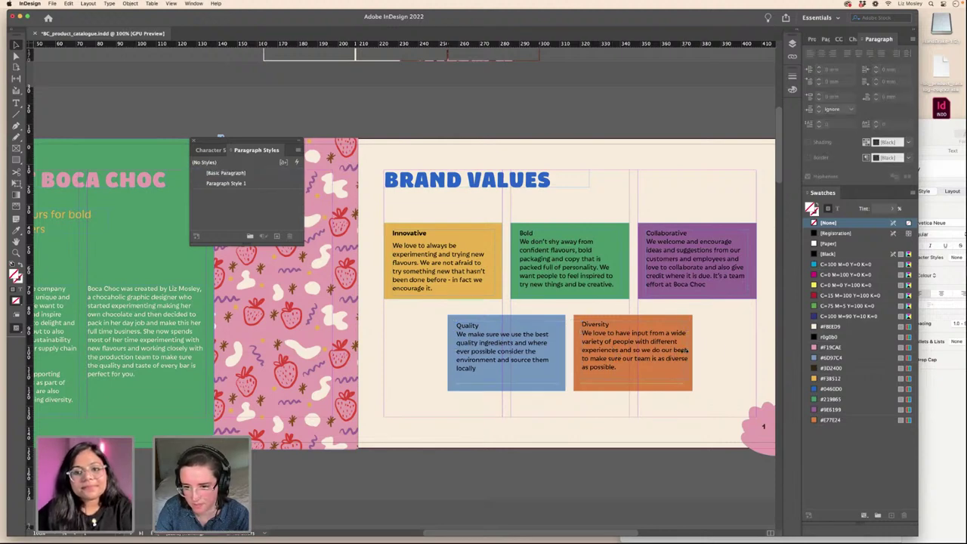
left_click_drag(688, 351, 684, 352)
left_click(714, 362)
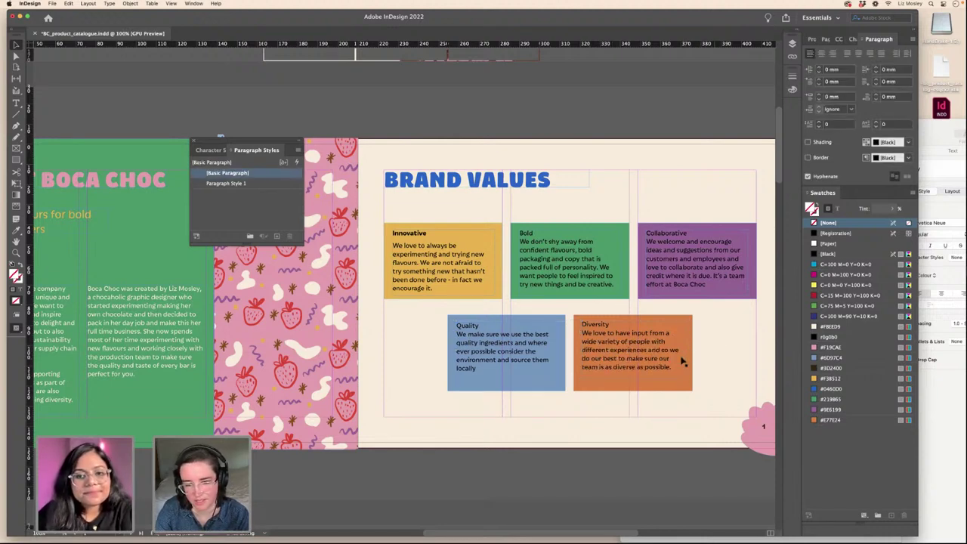
- Copy the Innovative heading's formatting onto the Bold heading in the green box with the Eyedropper tool
left_click(16, 103)
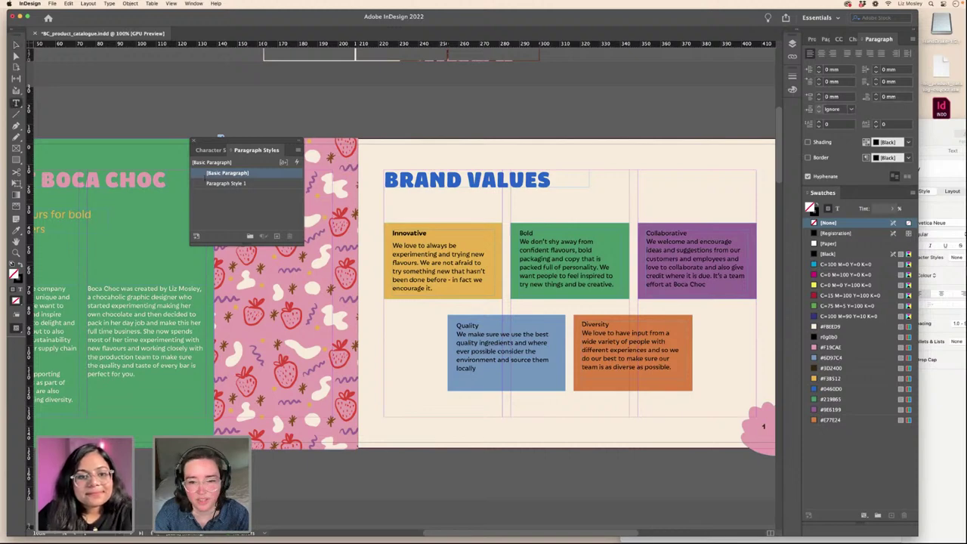
double_click(525, 233)
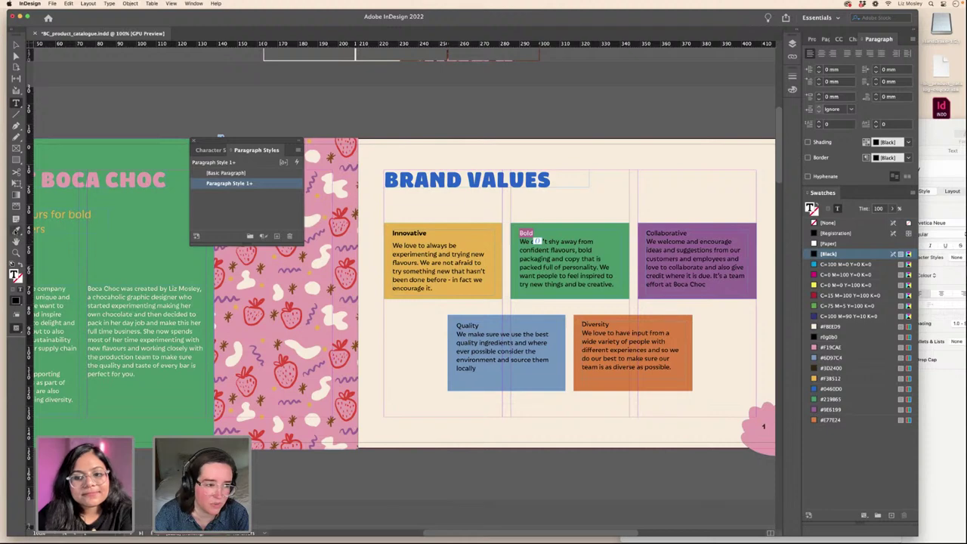
left_click(16, 230)
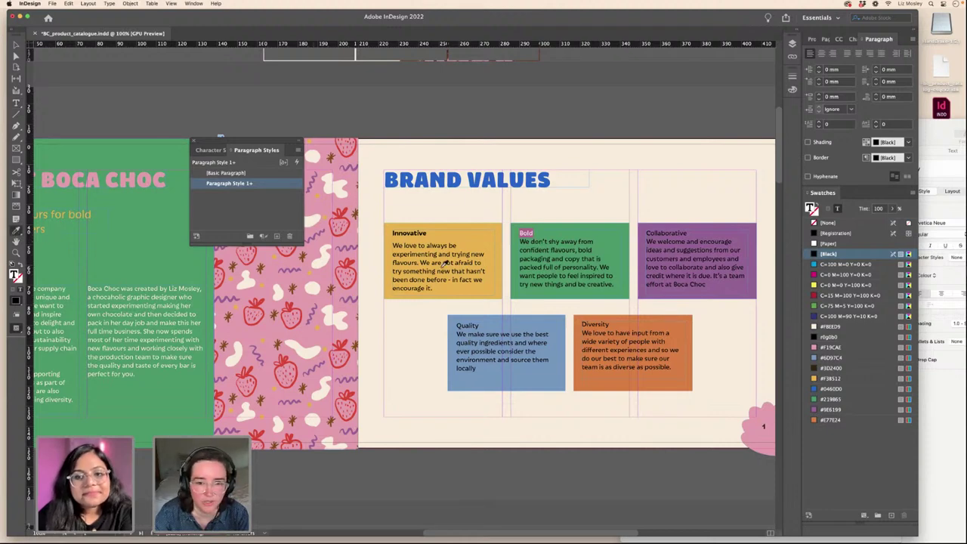
left_click(418, 231)
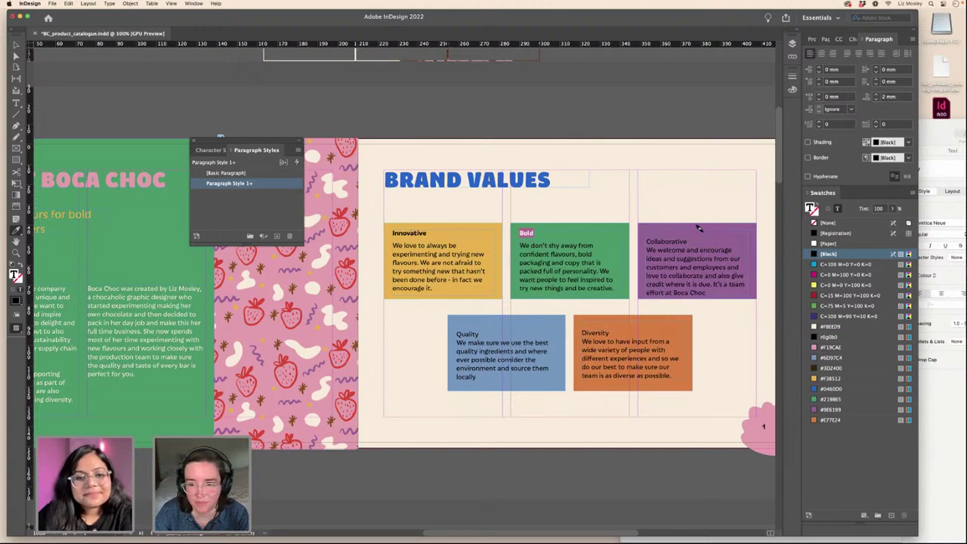
- Apply the sampled heading formatting to the Collaborative, Quality and Diversity headings with the Eyedropper tool
left_click_drag(687, 241, 642, 236)
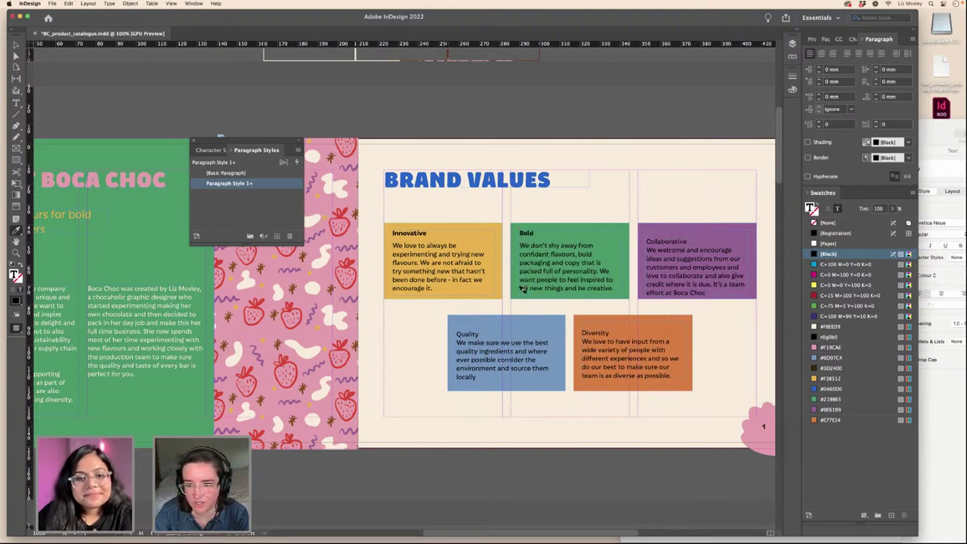
left_click_drag(478, 339, 451, 340)
left_click_drag(609, 349, 572, 345)
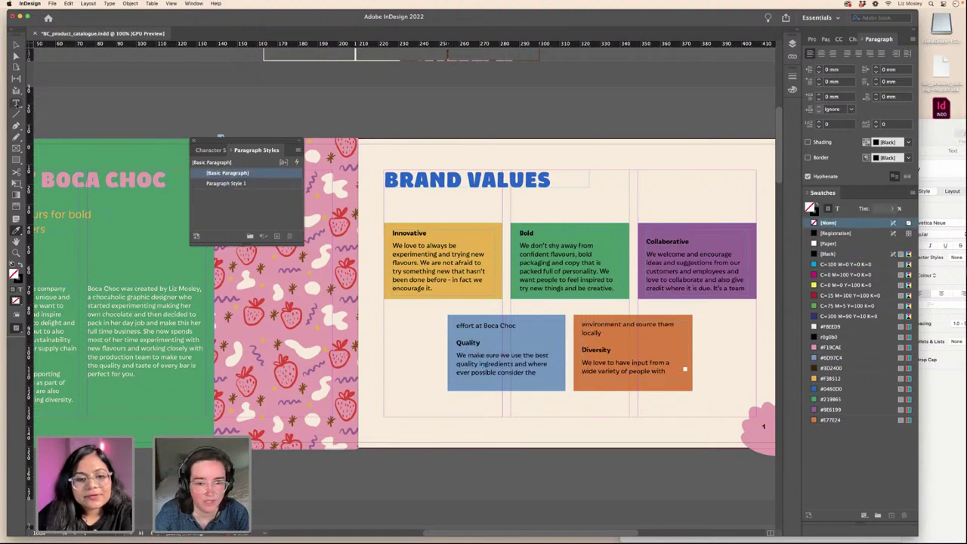
left_click(16, 103)
left_click(15, 45)
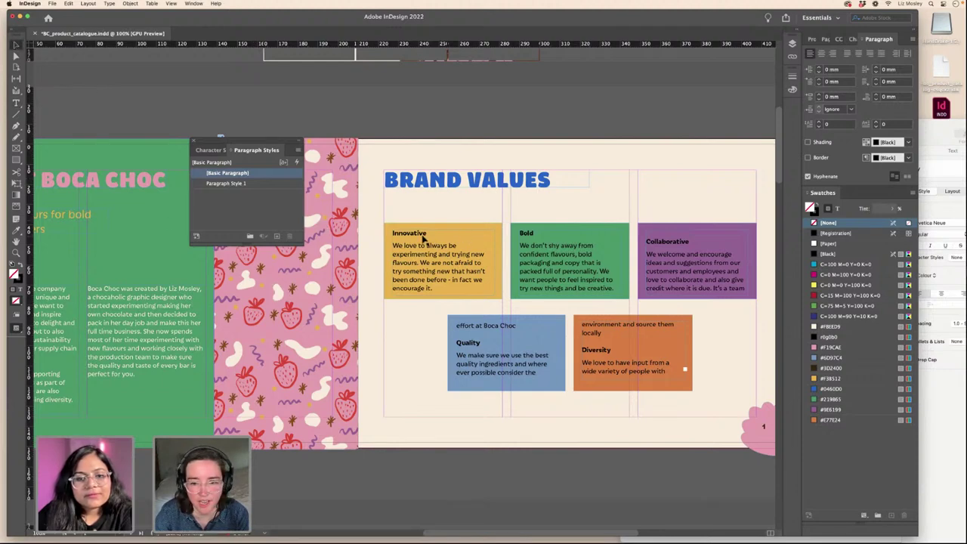
left_click(15, 104)
double_click(611, 349)
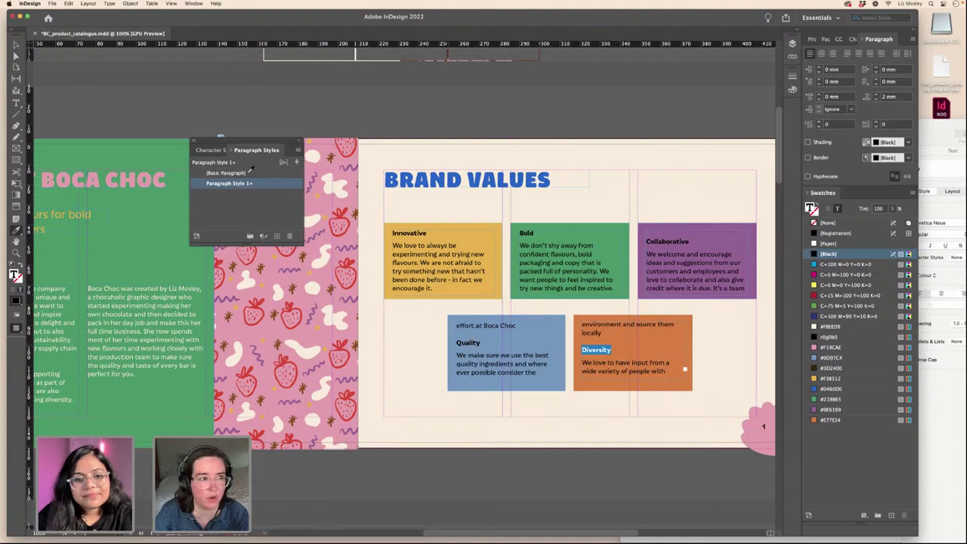
left_click(16, 45)
left_click(423, 332)
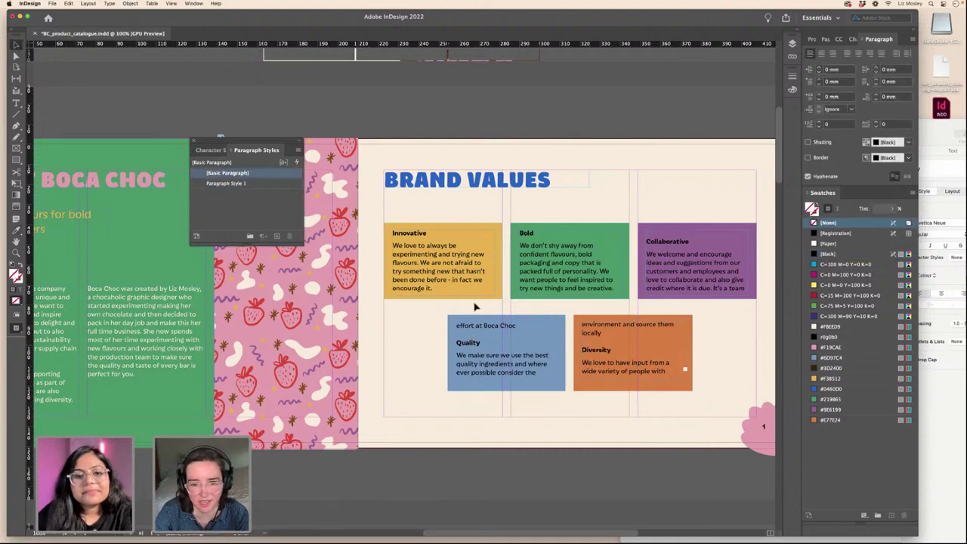
- Delete the empty lines above the Collaborative, Quality and Diversity headings so each heading starts its own coloured box
left_click(558, 274)
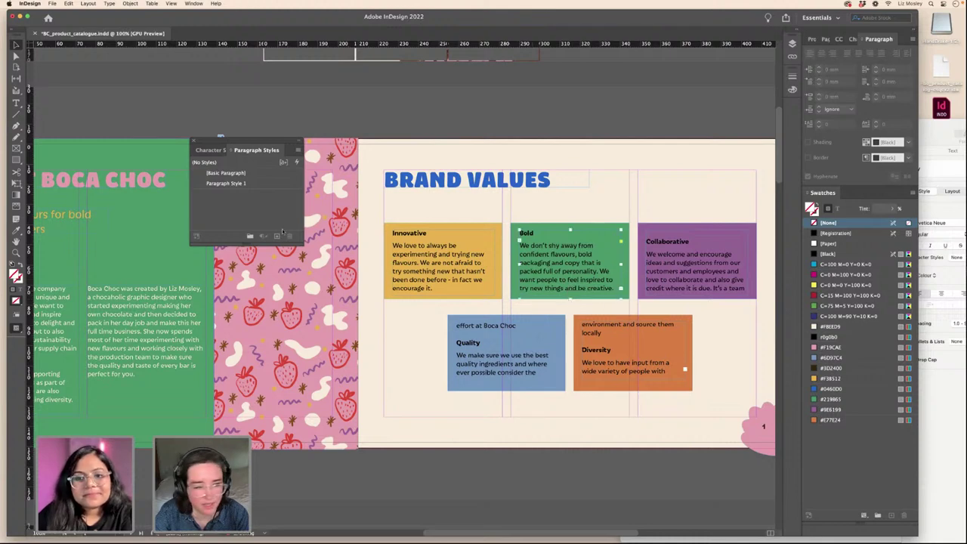
key("t")
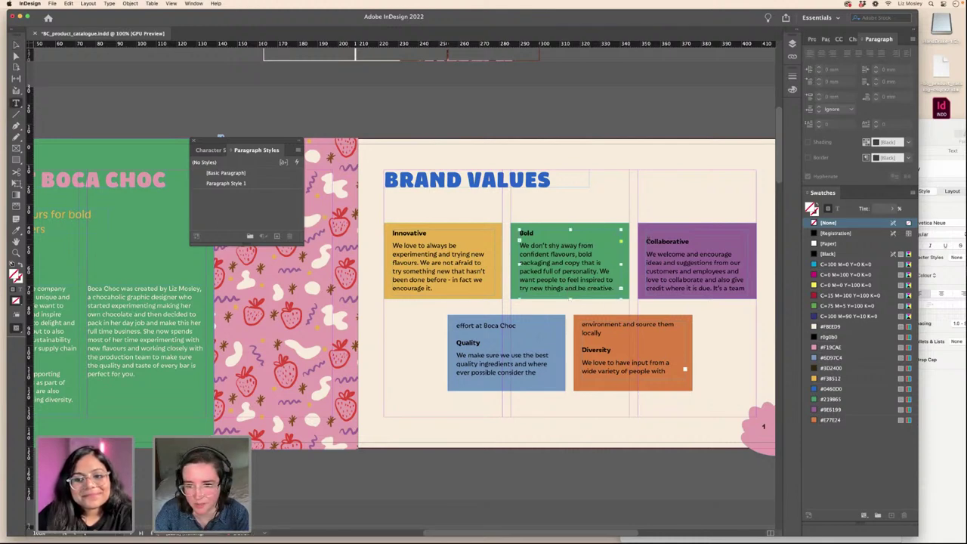
left_click(647, 240)
key("BackSpace")
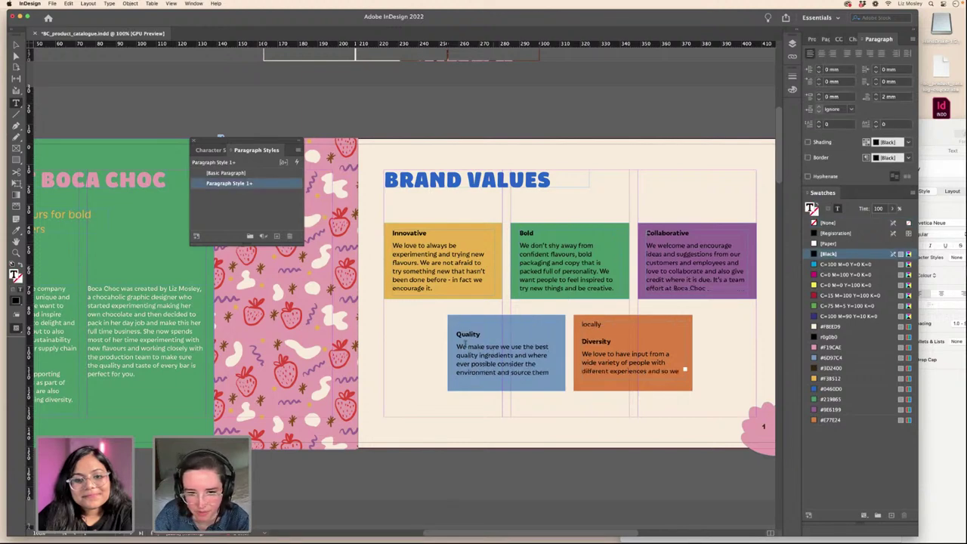
left_click(456, 333)
key("BackSpace")
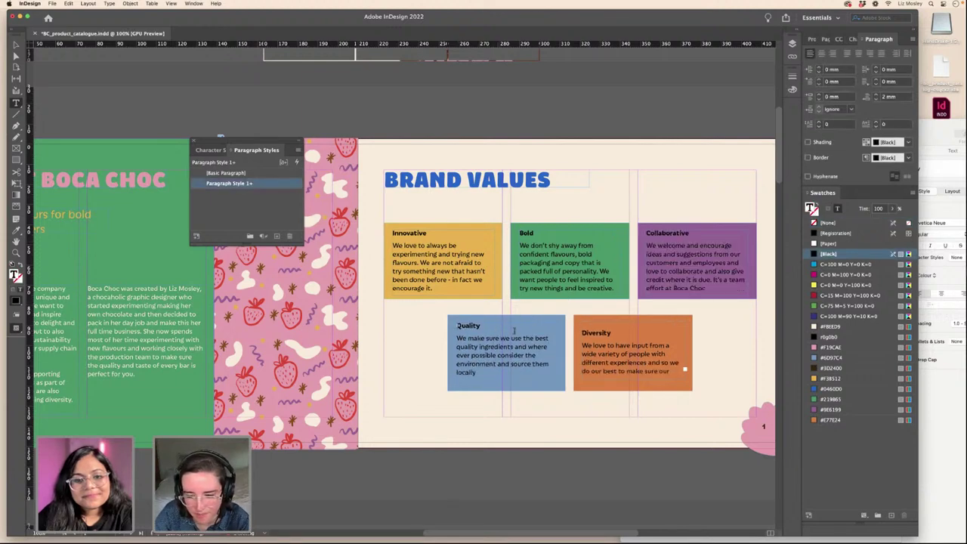
left_click(582, 332)
key("BackSpace")
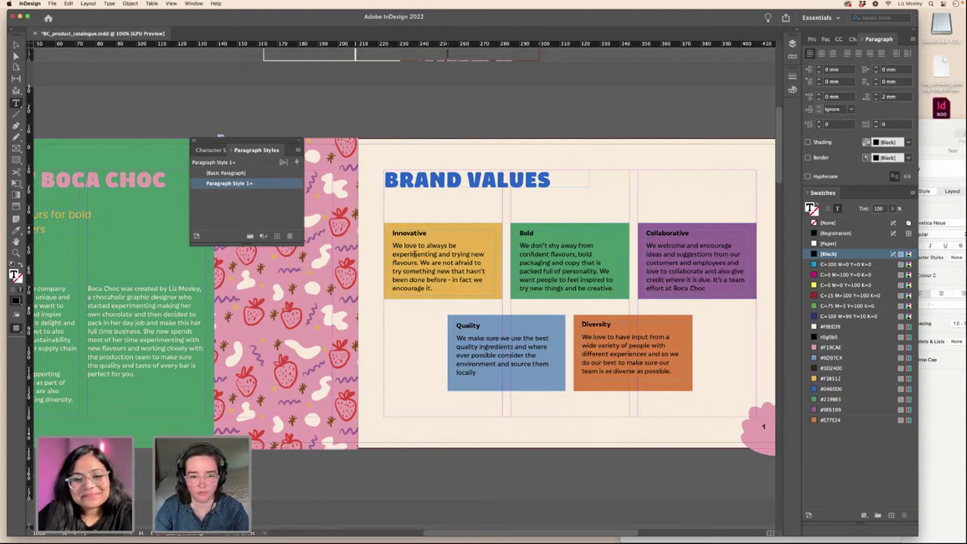
- Recolour the heading and body text in the Innovative, Bold and Collaborative boxes with the dark brown #3D2400 swatch
left_click_drag(433, 288, 392, 245)
left_click(825, 368)
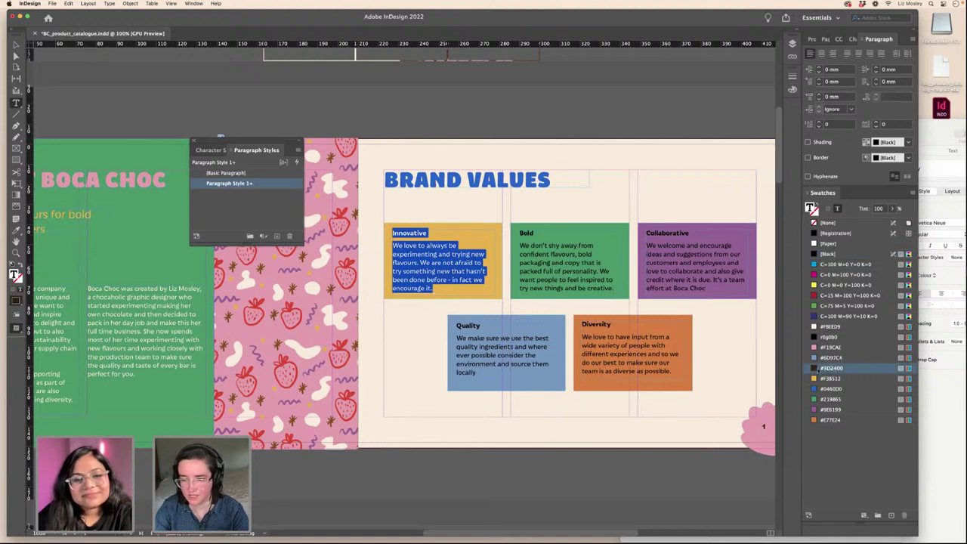
left_click(617, 291)
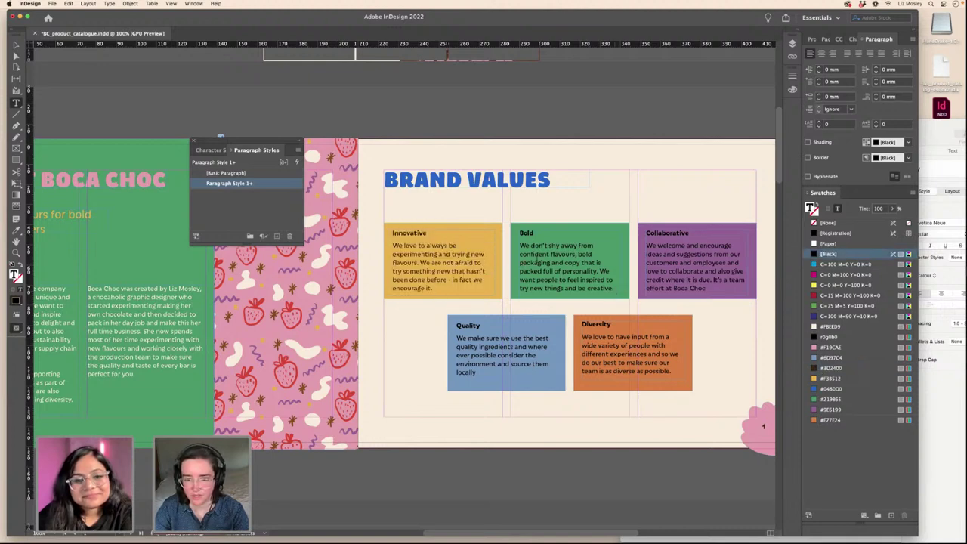
left_click_drag(615, 291, 518, 231)
left_click(817, 368)
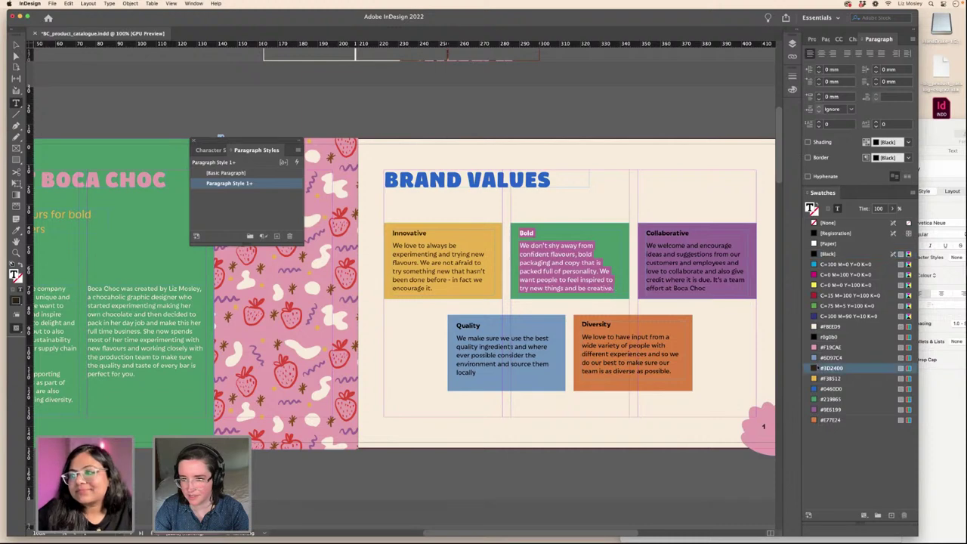
left_click(712, 287)
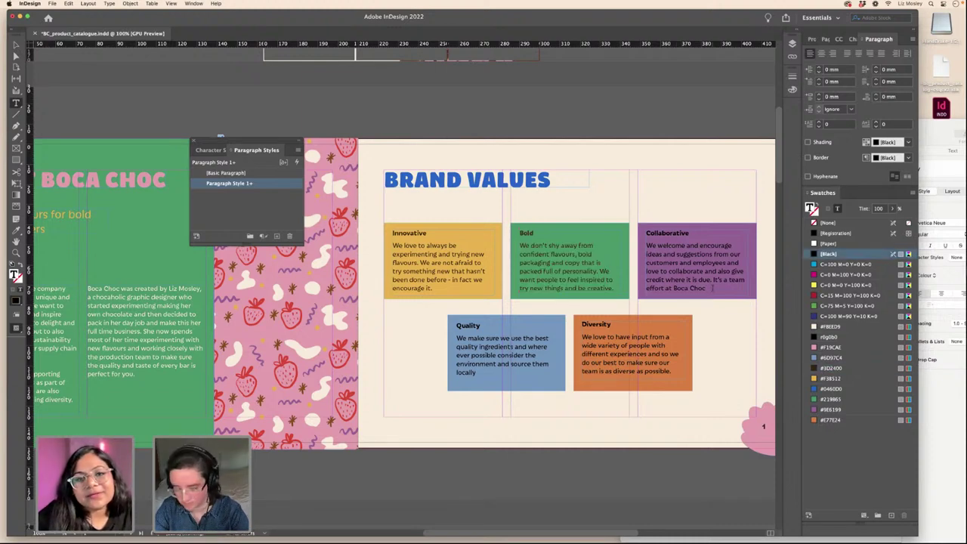
key("super+a")
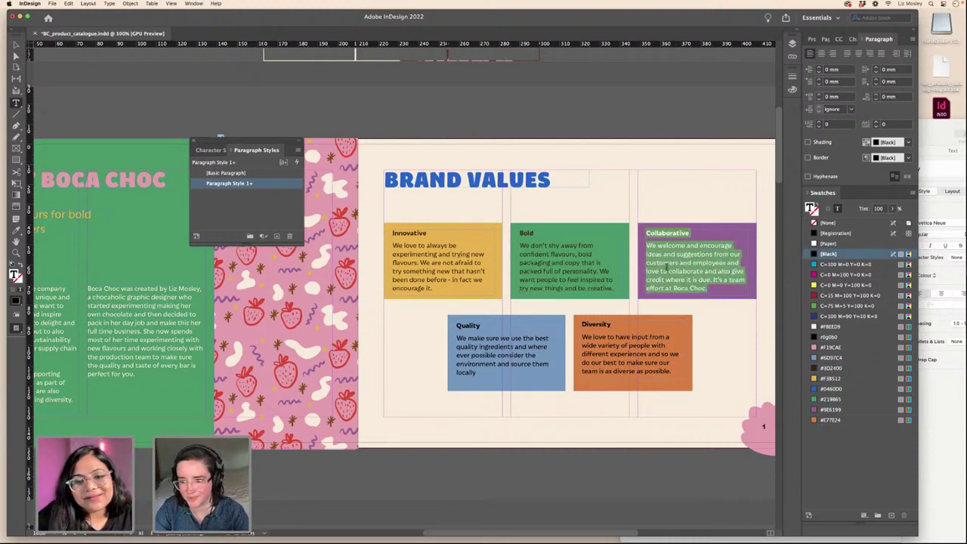
left_click(823, 368)
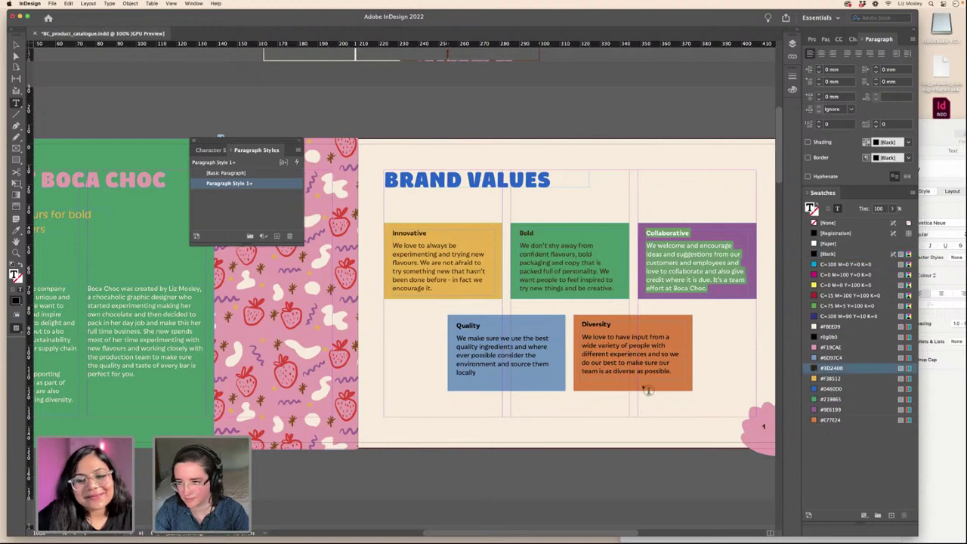
- Recolour all text in the Quality and Diversity boxes with the #3D2400 swatch and deselect it
left_click(478, 373)
key("super+a")
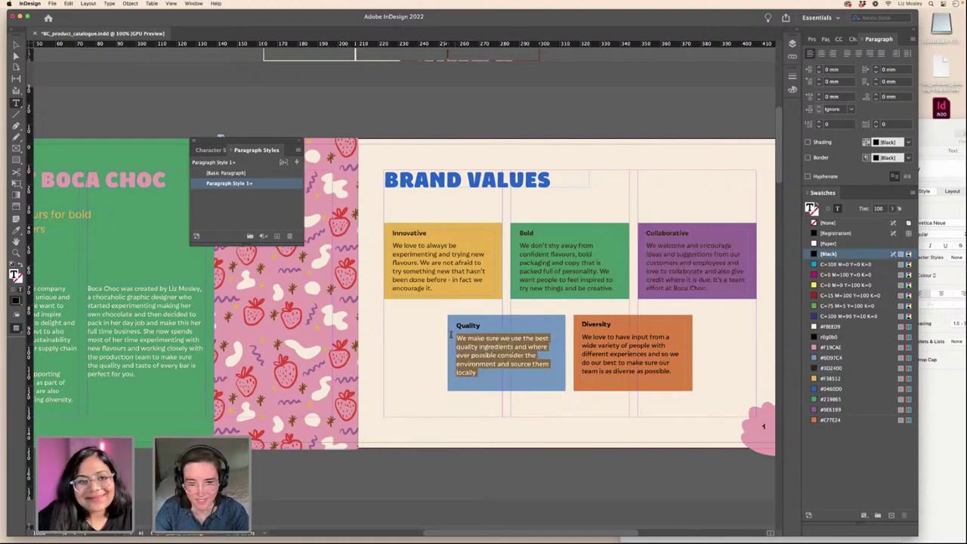
left_click(815, 369)
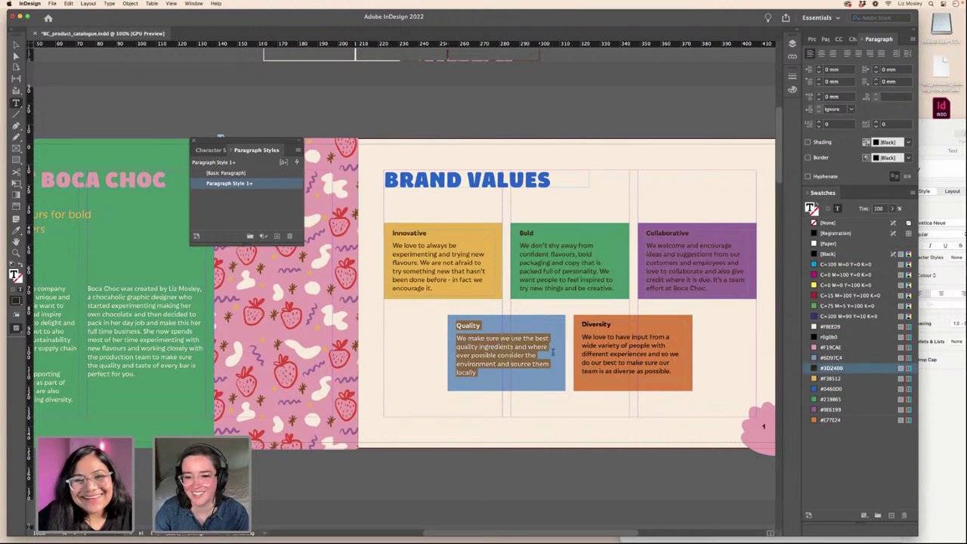
left_click_drag(670, 371, 583, 328)
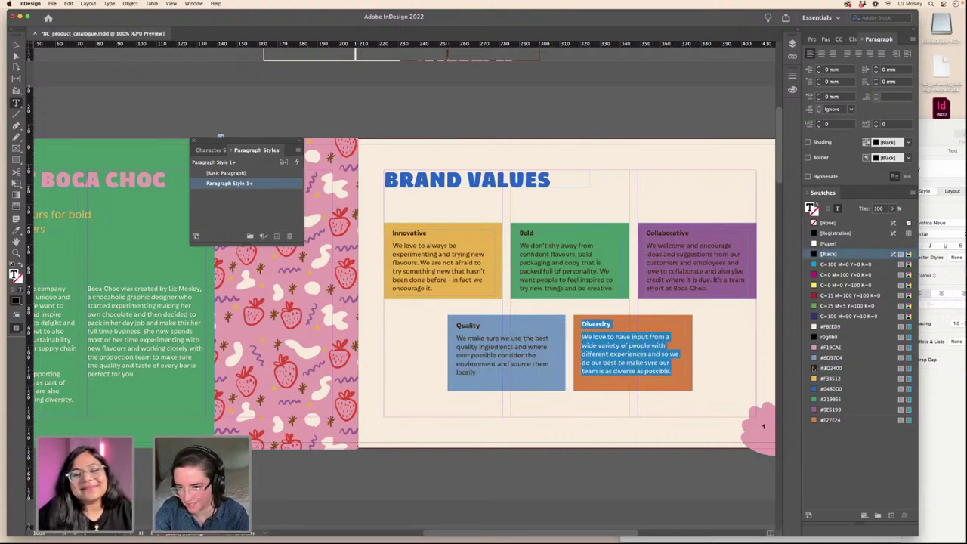
left_click(816, 368)
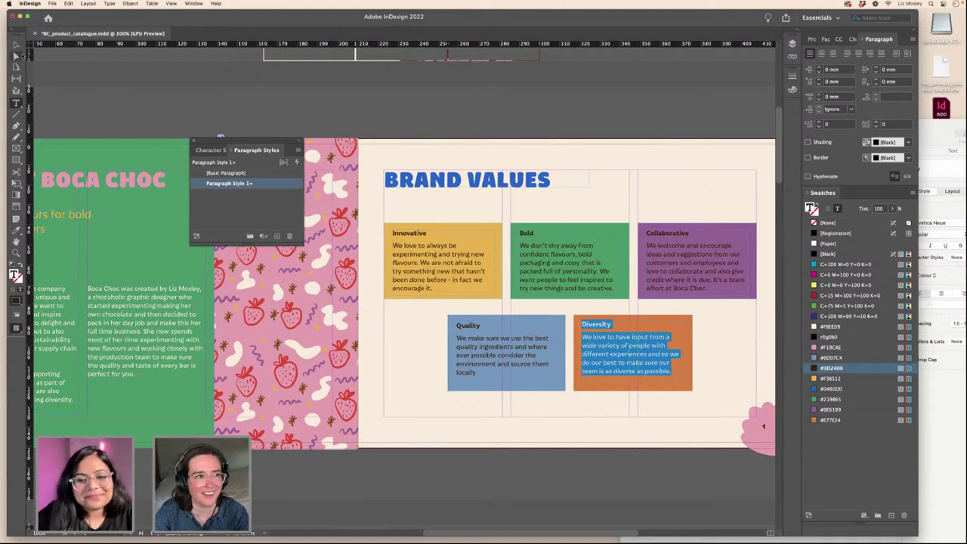
left_click(16, 44)
left_click(405, 112)
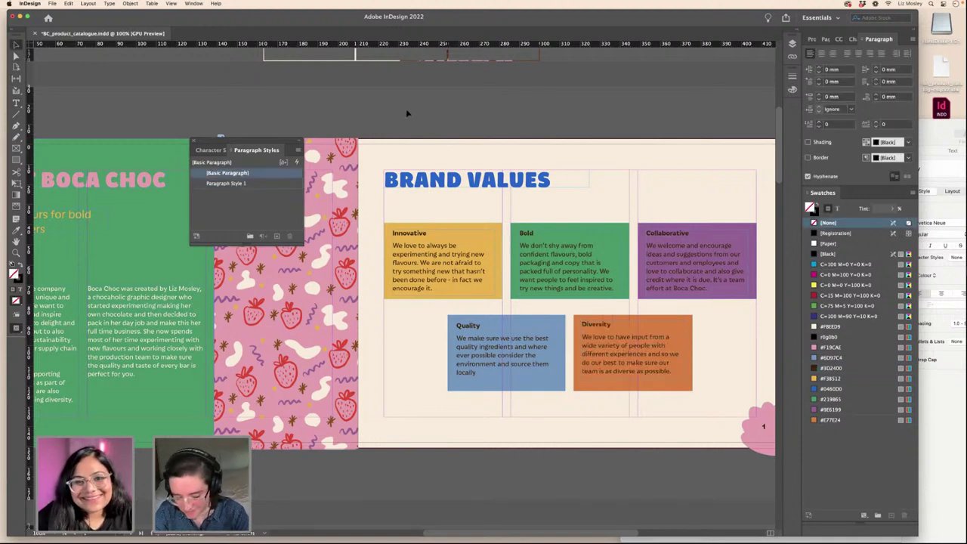
- Review the cover and the ABOUT BOCA CHOC and BRAND VALUES spread in Preview mode without guides and frame edges
key("super+minus")
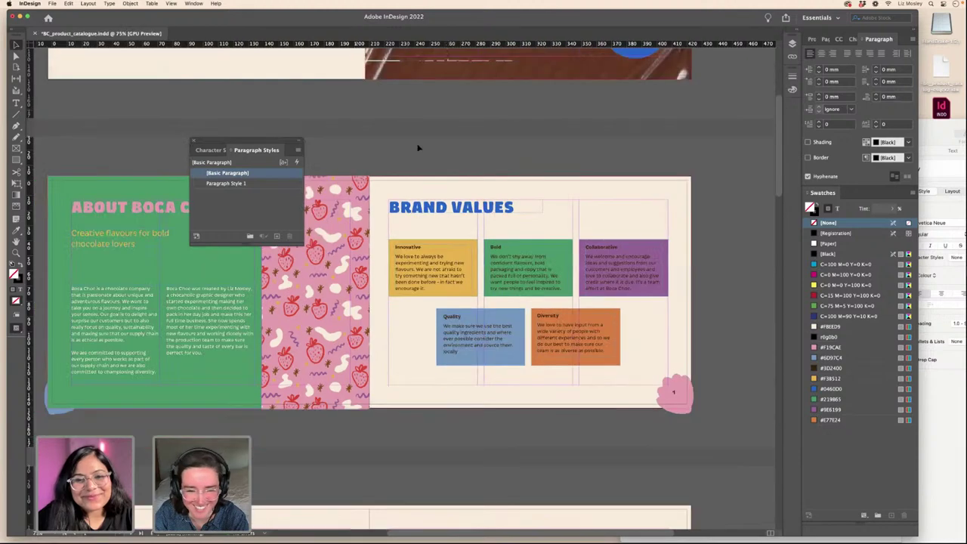
scroll(425, 167, "left", 3)
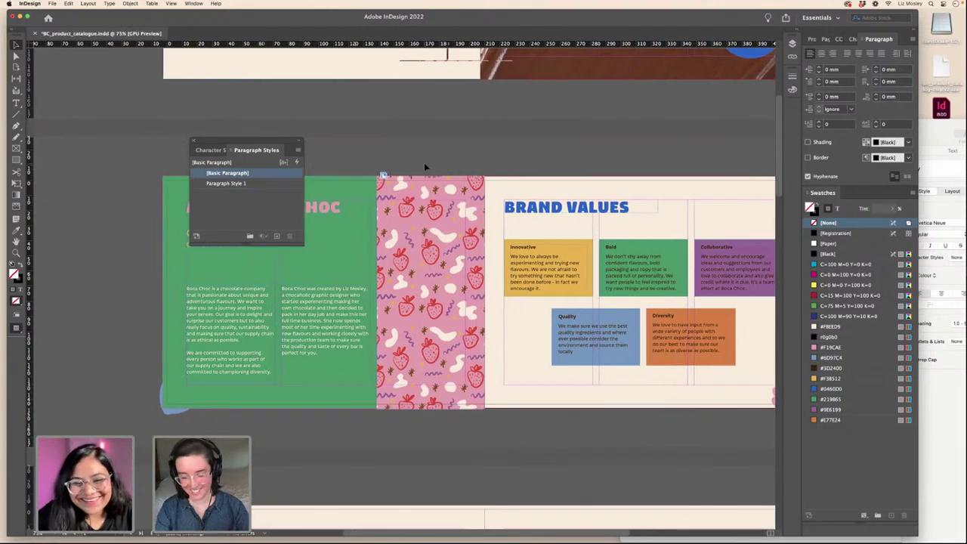
key("super+minus")
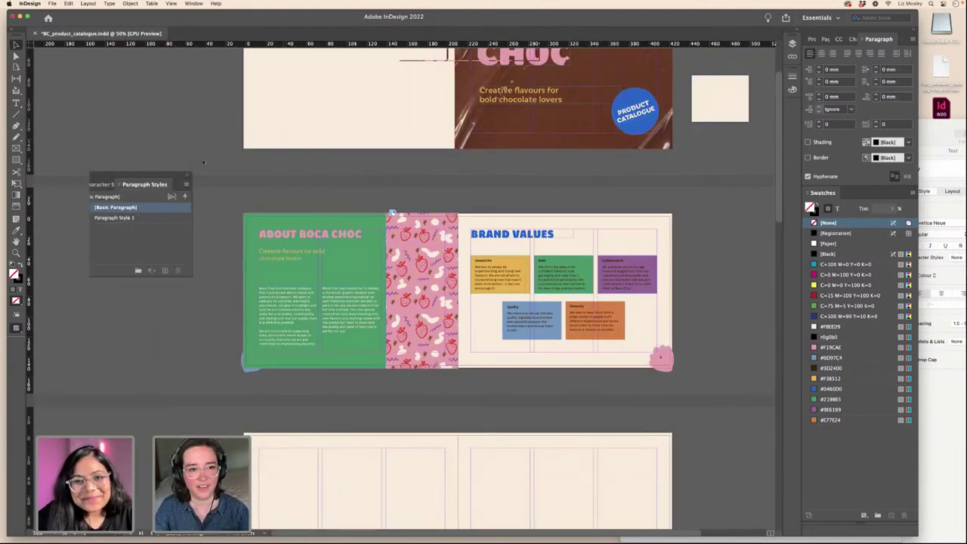
left_click_drag(256, 150, 151, 177)
scroll(456, 236, "up", 4)
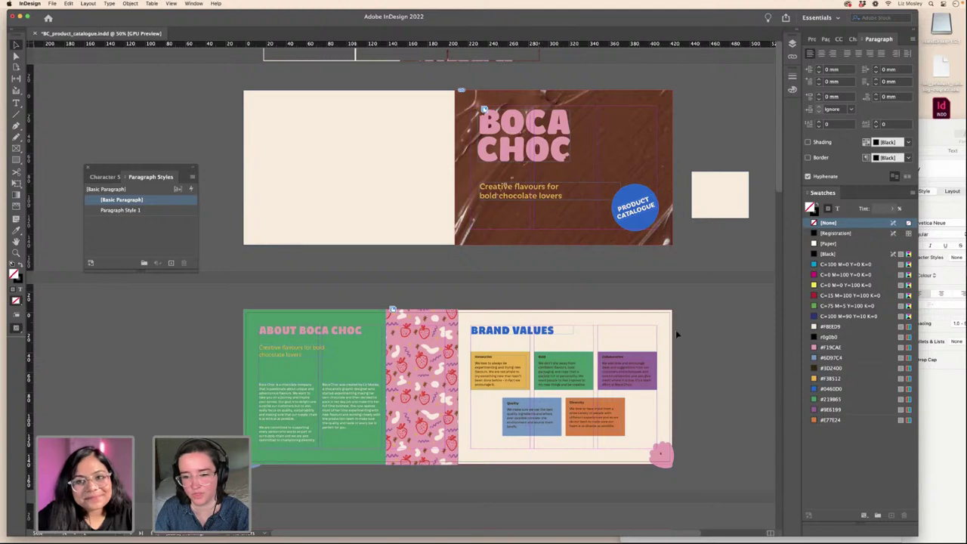
scroll(640, 372, "down", 5)
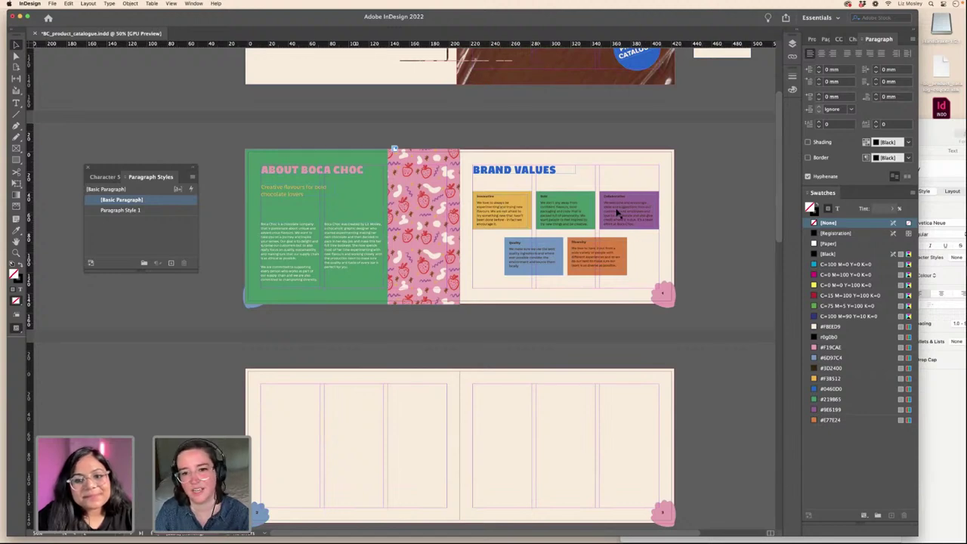
key("w")
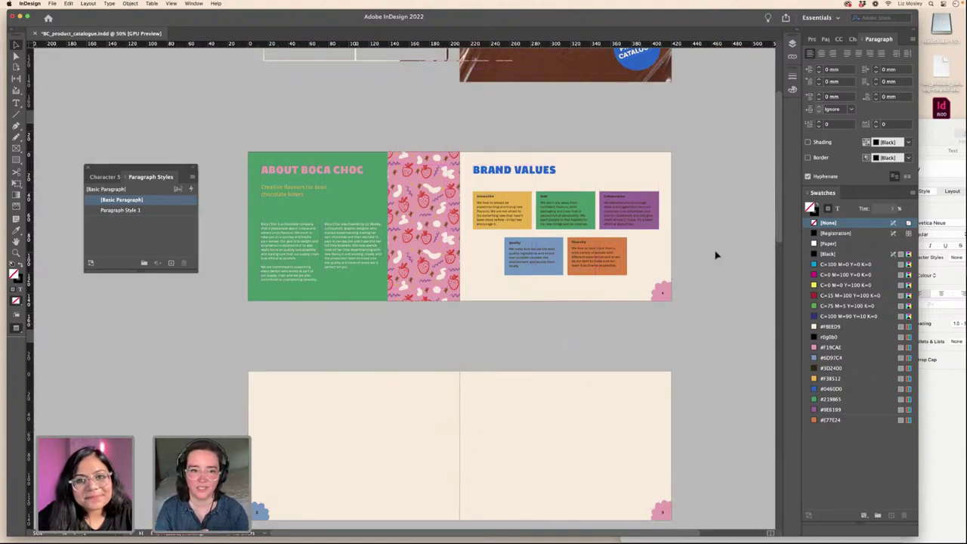
scroll(717, 198, "up", 3)
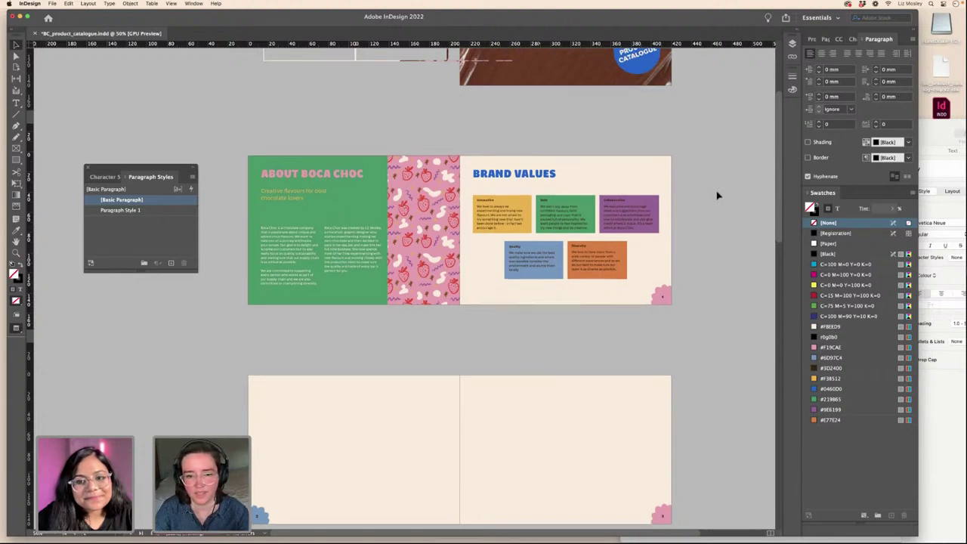
scroll(718, 195, "up", 1)
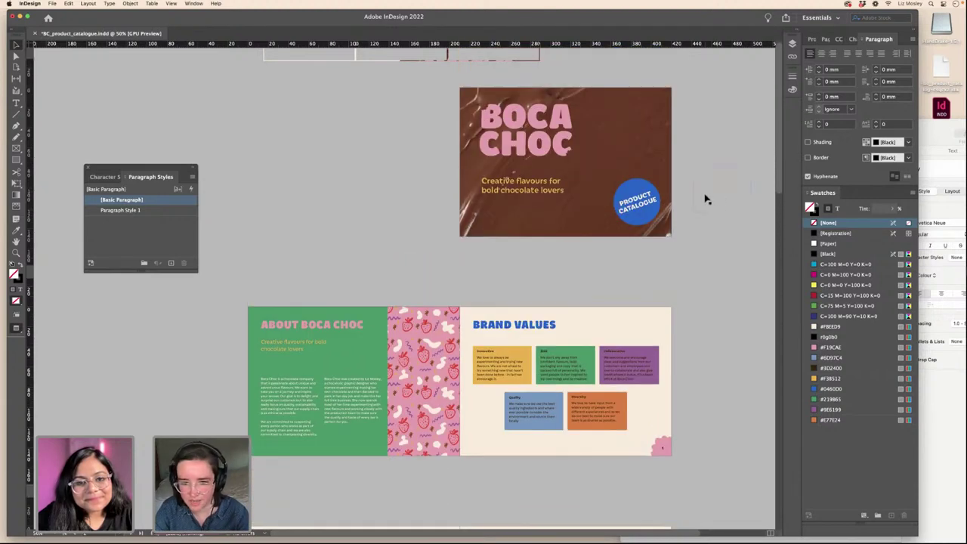
scroll(707, 200, "down", 2)
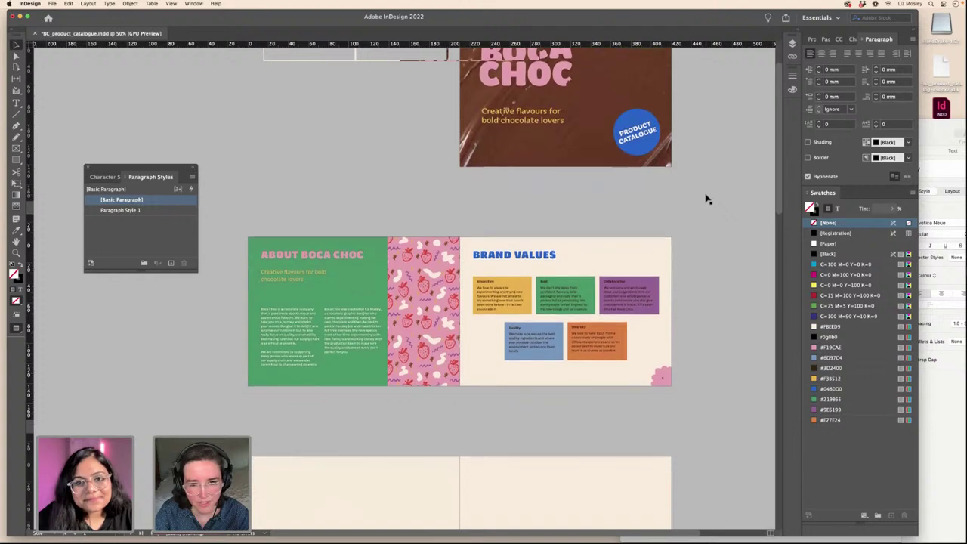
key("w")
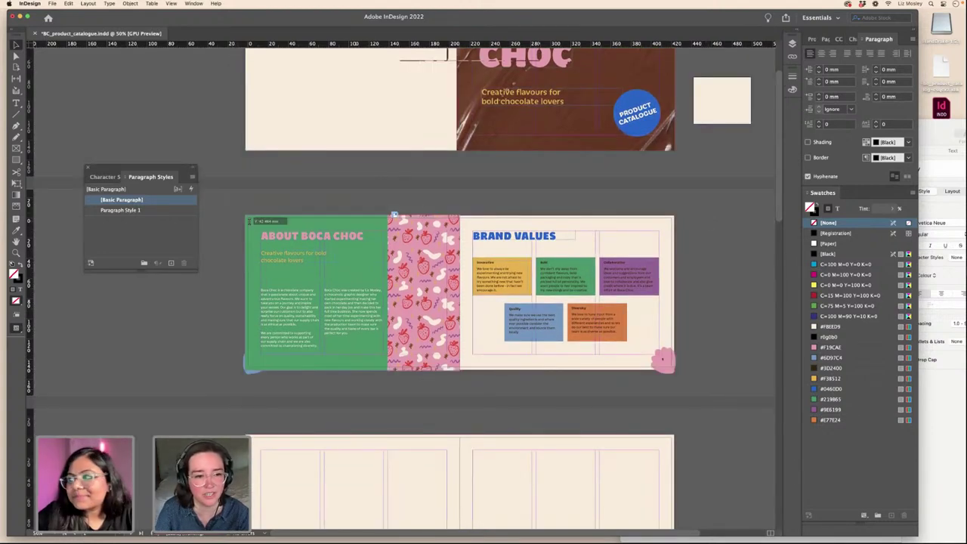
- Place a horizontal ruler guide along the baseline of the ABOUT BOCA CHOC and BRAND VALUES headings to check their alignment
left_click(280, 251)
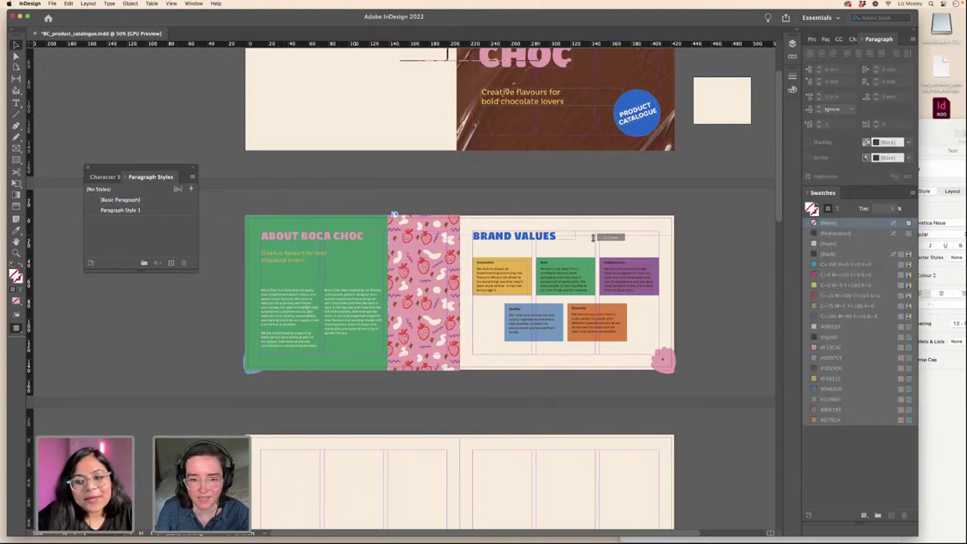
left_click(720, 262)
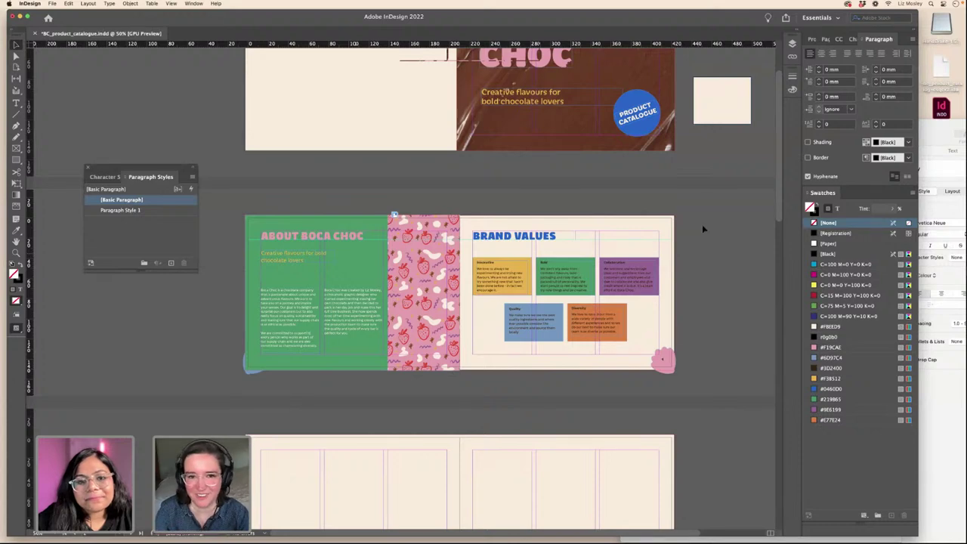
scroll(715, 251, "down", 2)
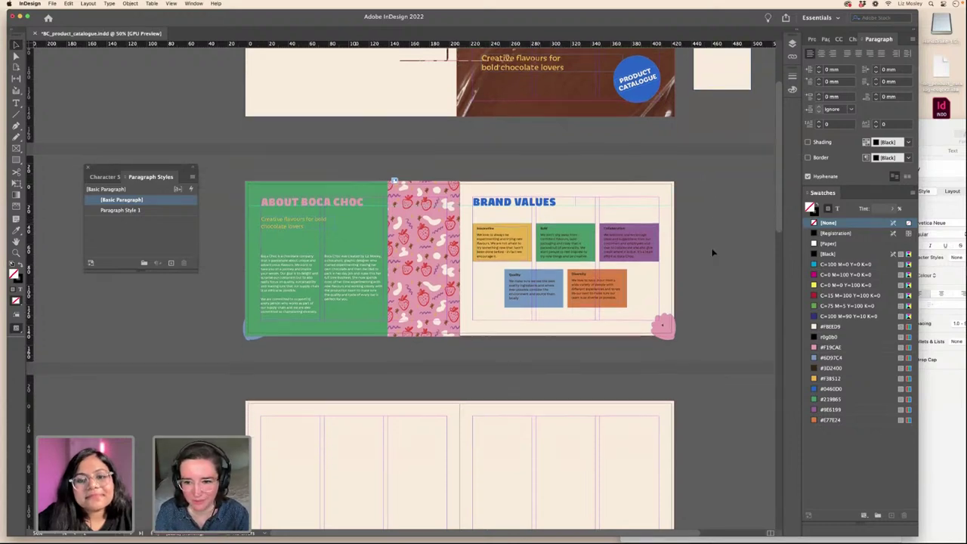
key("w")
key("w")
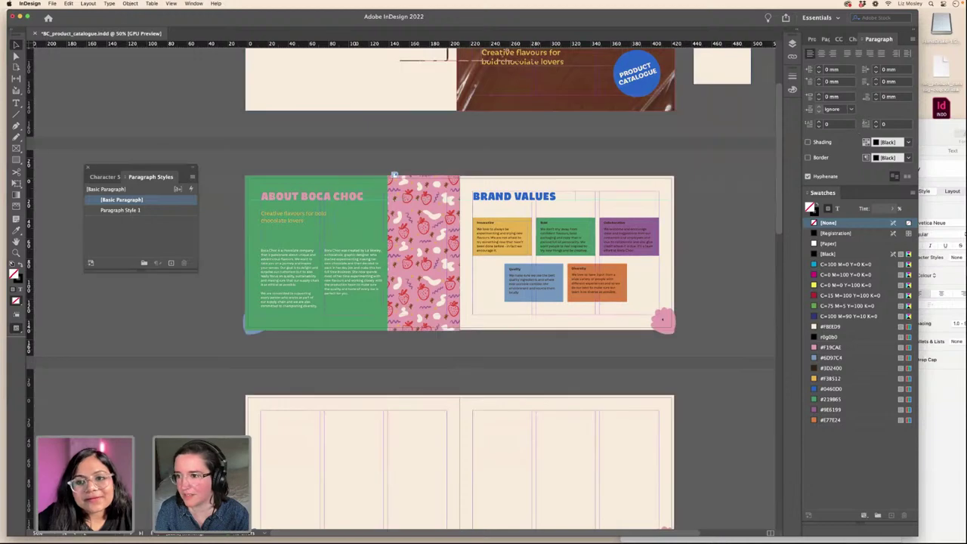
- Check the ABOUT THE PRODUCTS copy in the Boca Choc Text document in Pages and return to the catalogue's next blank spread
left_click(926, 125)
scroll(716, 288, "down", 3)
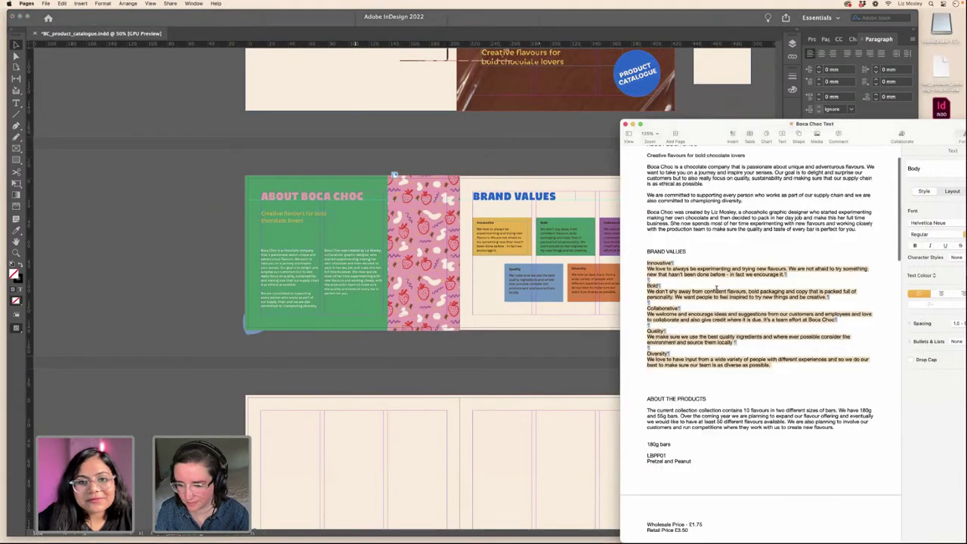
left_click(551, 356)
scroll(551, 357, "down", 6)
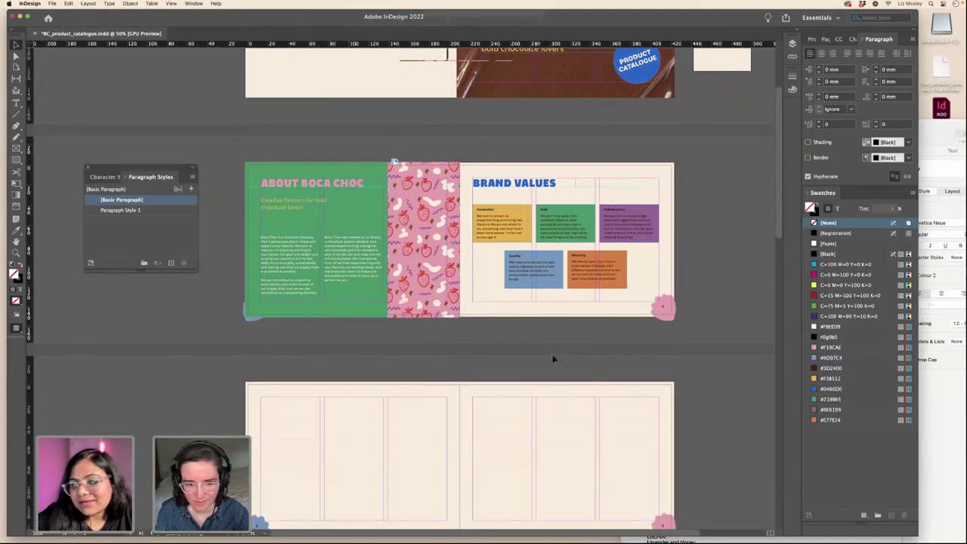
scroll(552, 359, "up", 2)
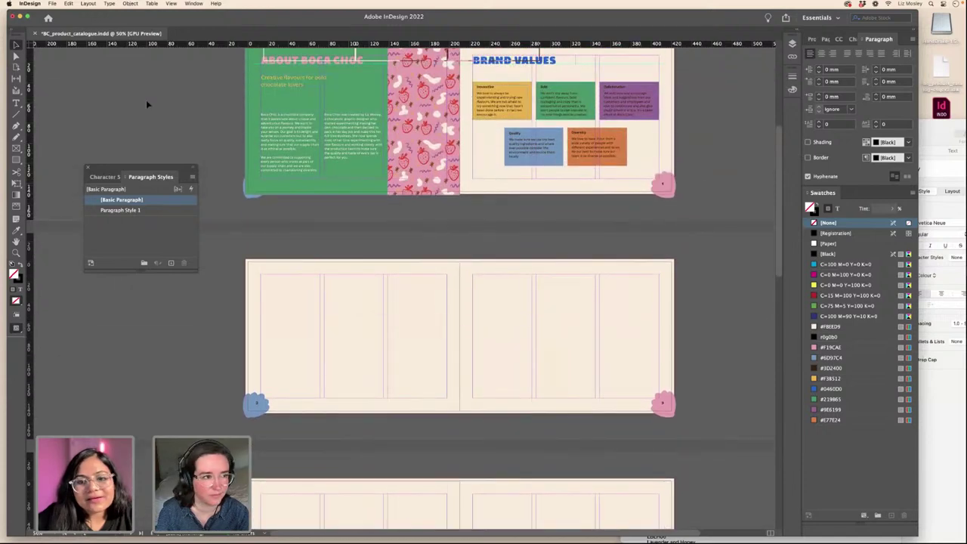
- Copy the green background block from the ABOUT BOCA CHOC page and align the copy with the outer edge of the next spread's left page
left_click(249, 169)
key("super+c")
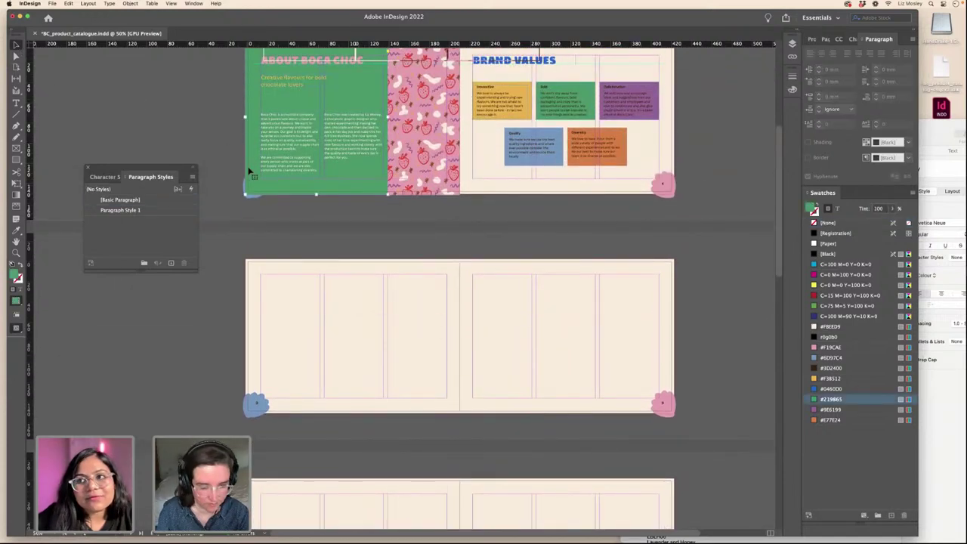
key("super+v")
left_click_drag(442, 168, 355, 370)
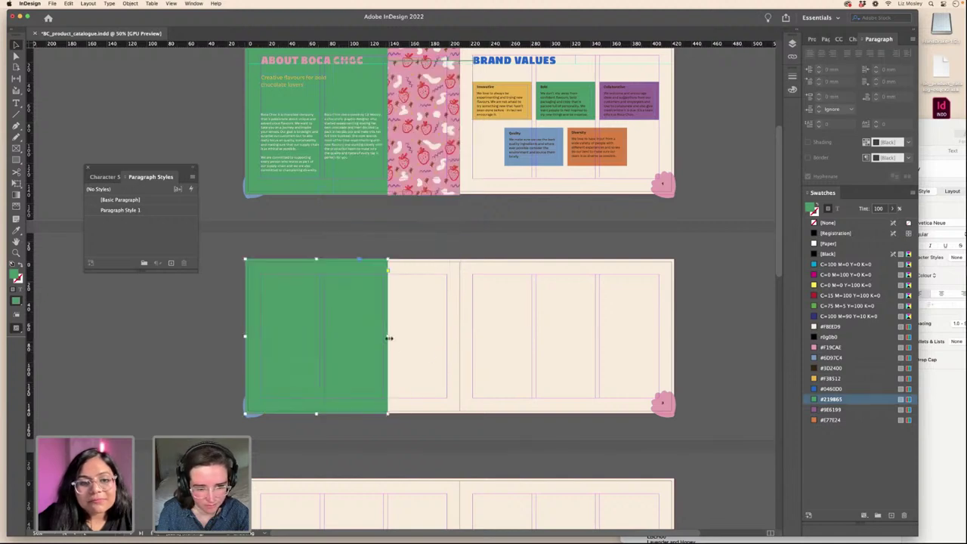
- Widen the green block to cover the whole left page and check the remaining copy in the Boca Choc Text document
left_click_drag(388, 336, 459, 338)
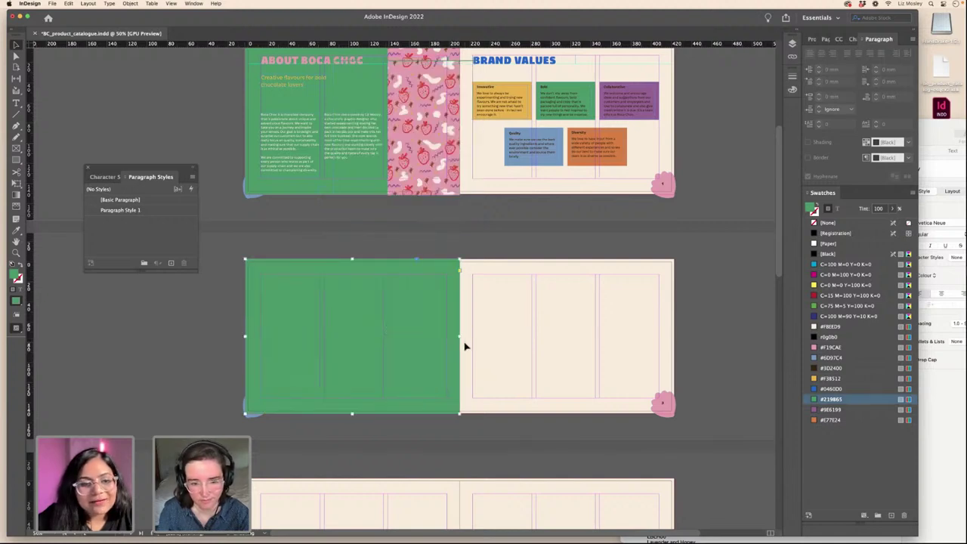
left_click(930, 351)
scroll(773, 363, "down", 15)
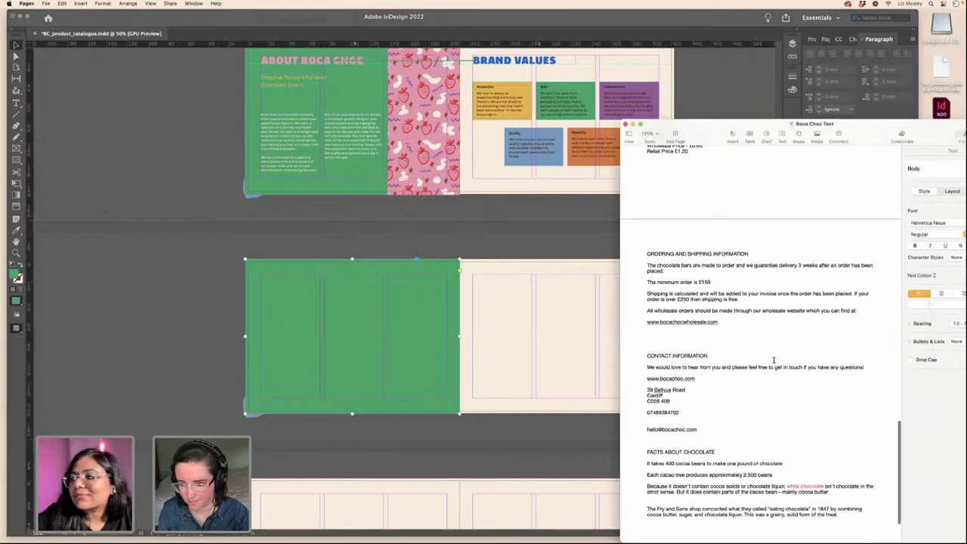
scroll(139, 117, "up", 2)
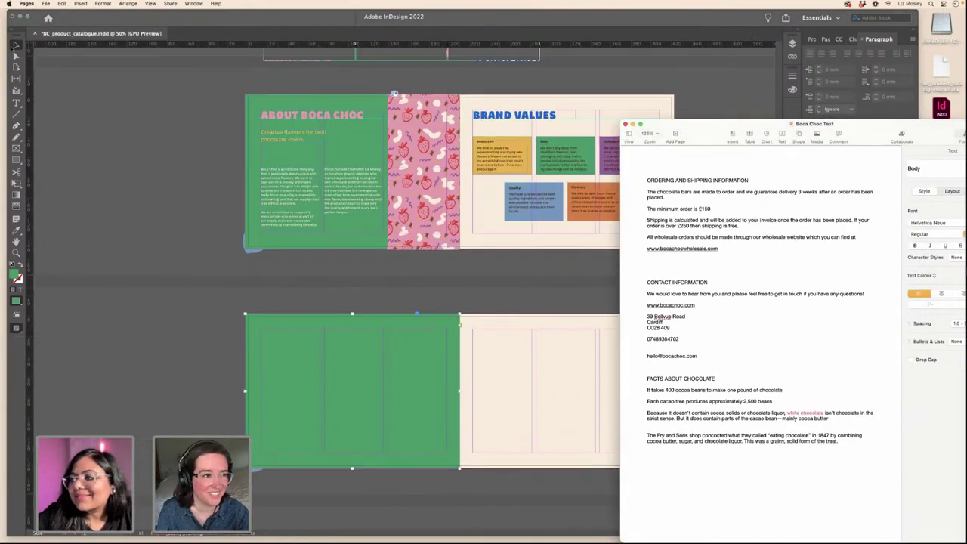
- Copy the ABOUT BOCA CHOC heading to the same position on the green page of the next spread
left_click(313, 119)
left_click(331, 187)
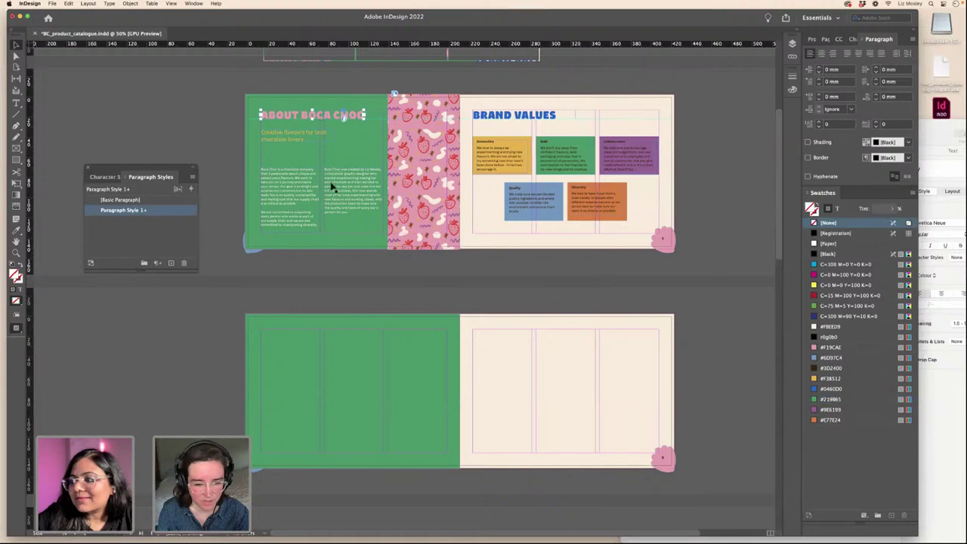
key("super+v")
left_click_drag(382, 174, 327, 314)
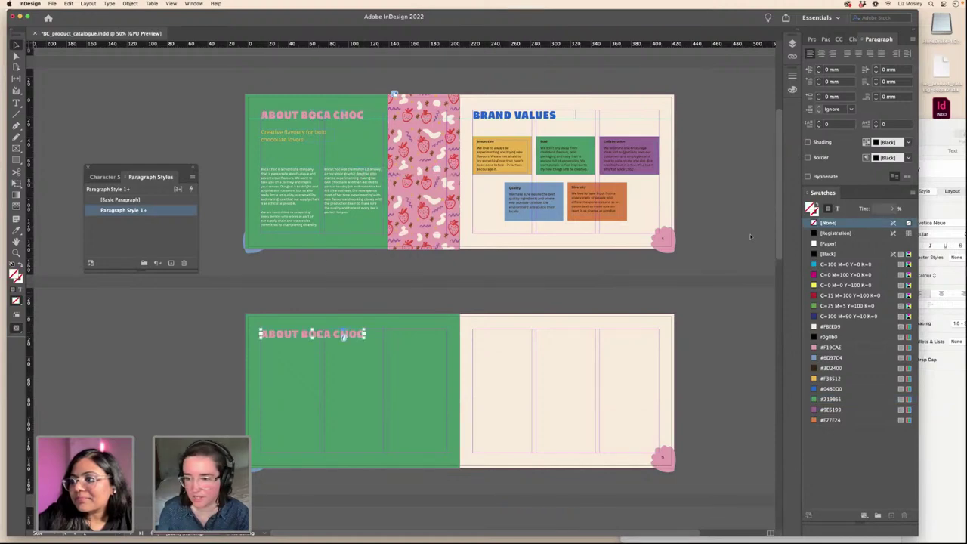
- Recolour the copied heading's text from pink to the cream swatch, leaving its text frame unfilled
left_click(825, 326)
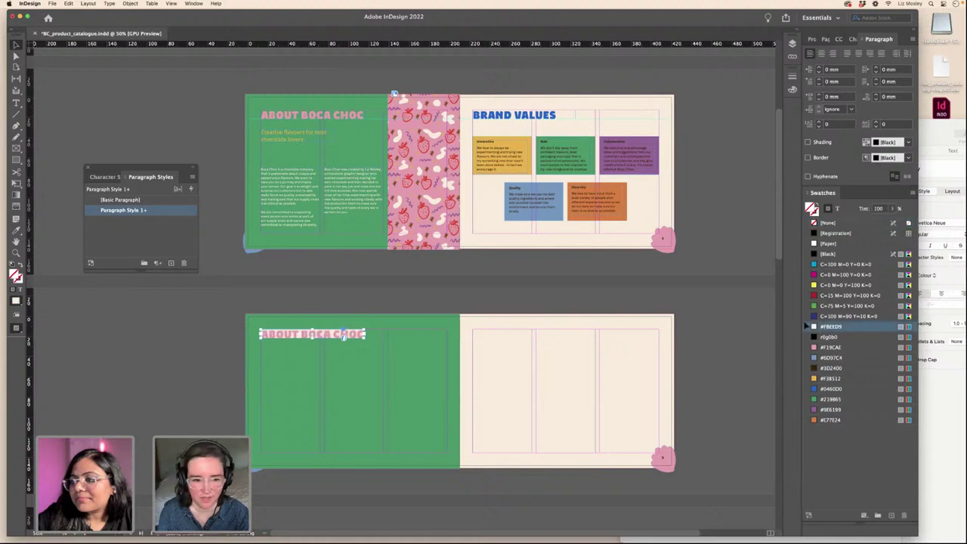
key("super+z")
left_click(837, 209)
left_click(807, 346)
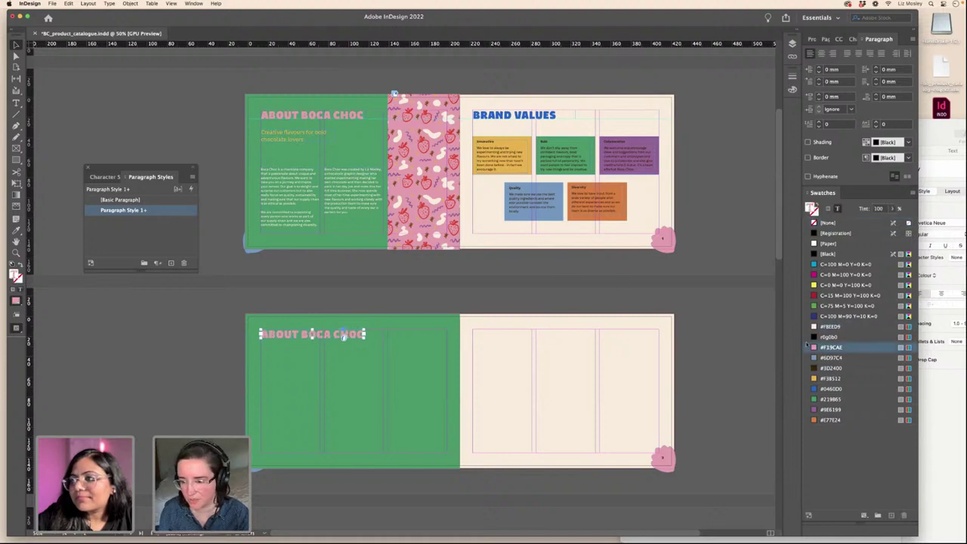
left_click(830, 326)
left_click(441, 296)
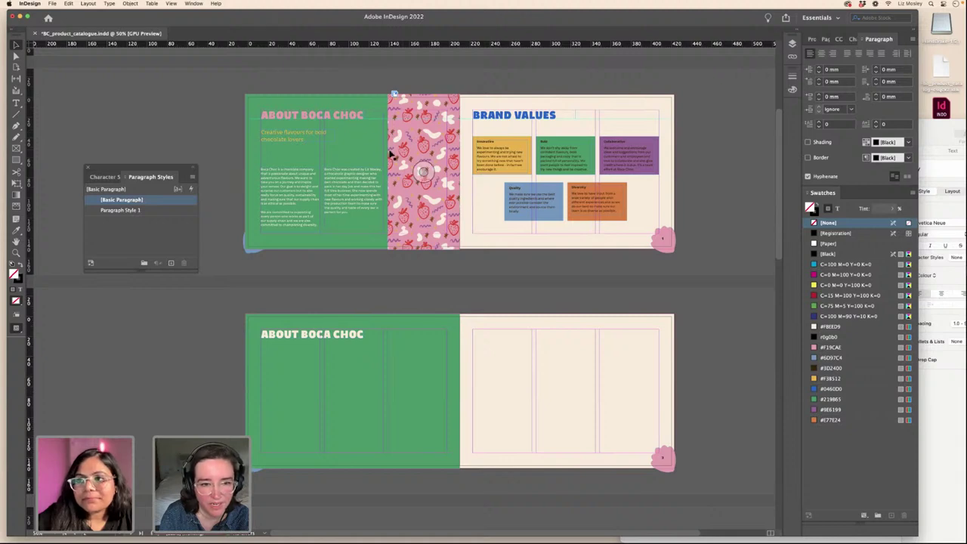
- Draw a circular picture frame on the ABOUT BOCA CHOC page and centre it over the edge between the green block and strawberry pattern
scroll(389, 155, "up", 1)
left_click(16, 149)
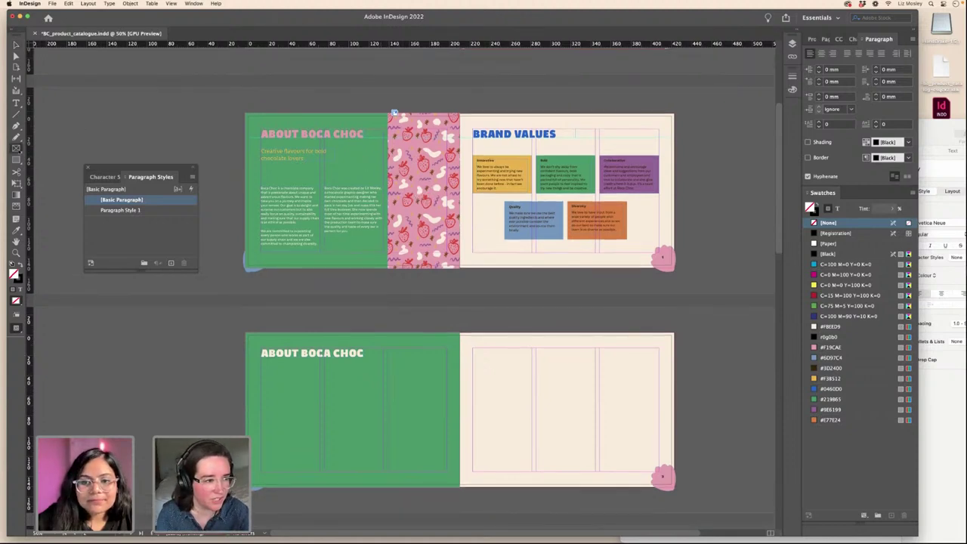
left_click_drag(16, 148, 45, 169)
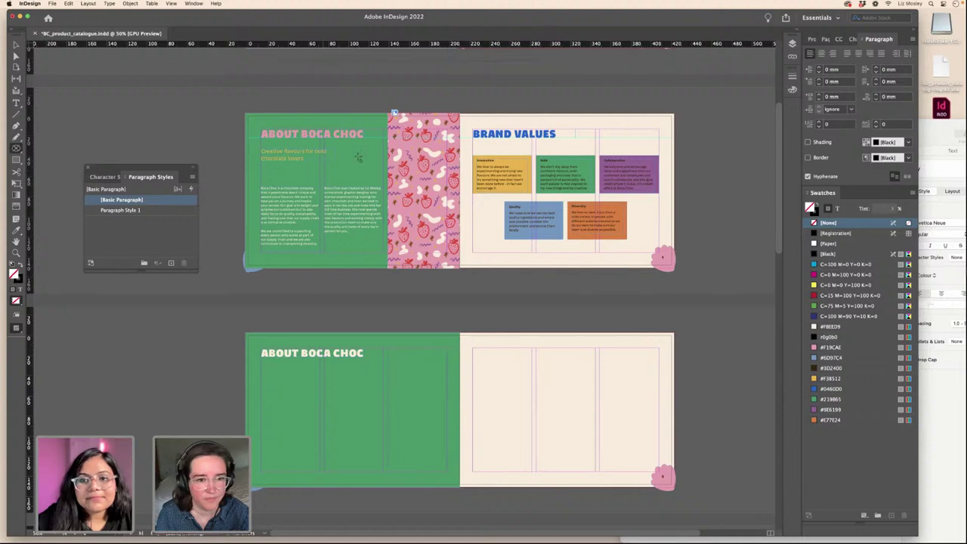
mouse_move(359, 153)
left_mouse_down()
mouse_move(411, 188)
mouse_move(383, 185)
left_mouse_up()
key("v")
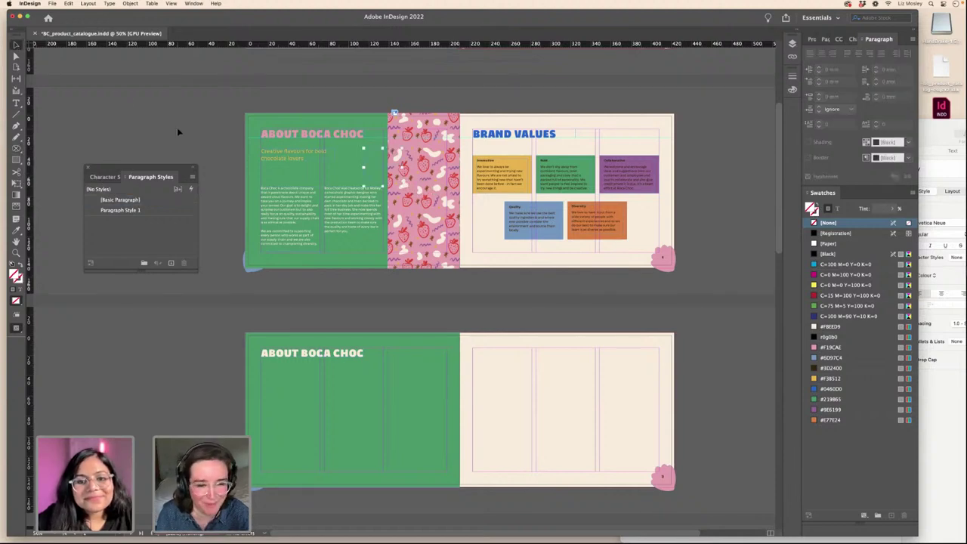
left_click(178, 132)
left_click_drag(384, 169, 390, 162)
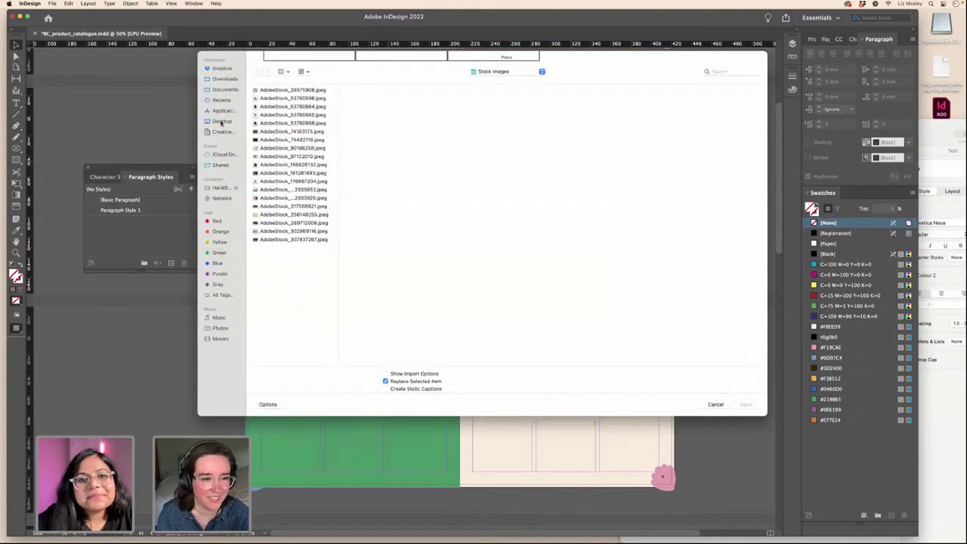
- Place the founder's headshot JPG from the Desktop in the circular frame and fill the frame proportionally
left_click(221, 121)
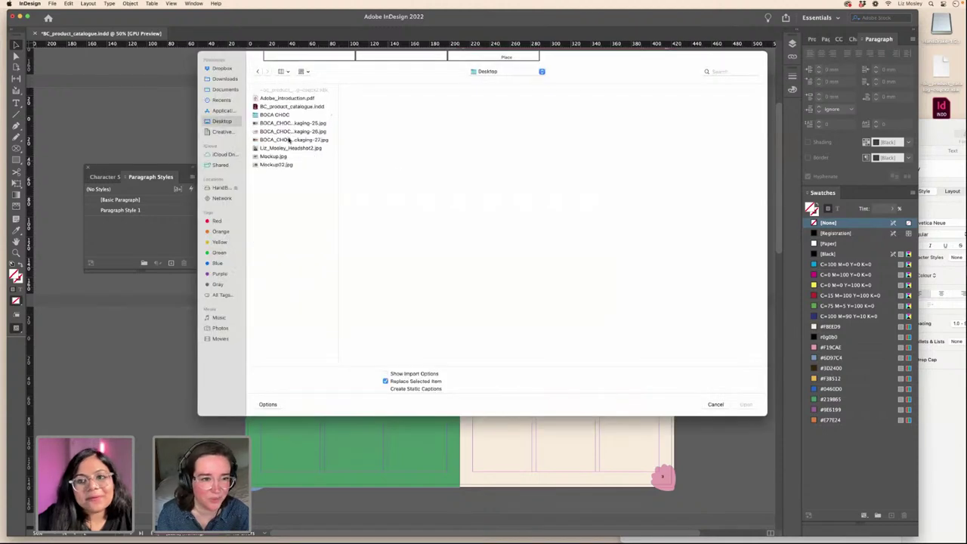
left_click(268, 149)
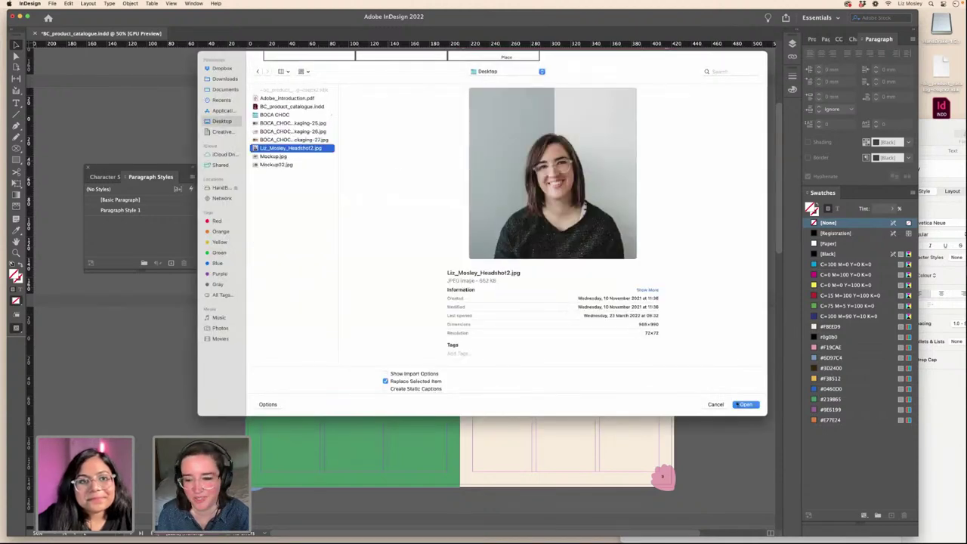
left_click(744, 404)
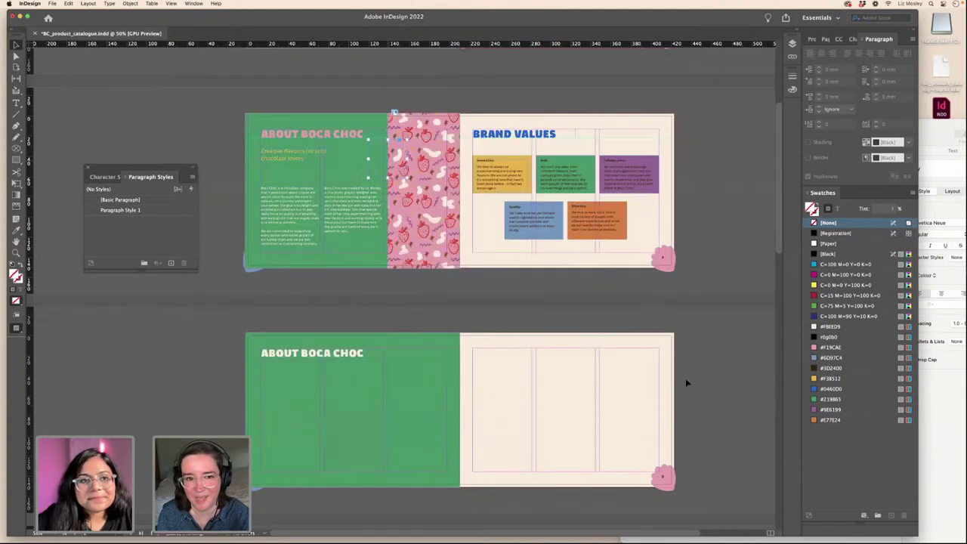
left_click(131, 4)
mouse_move(139, 161)
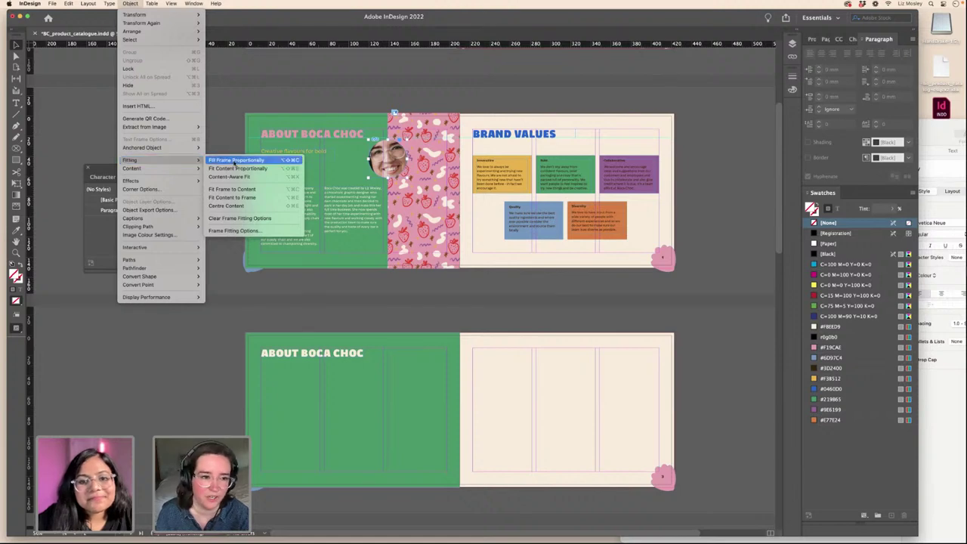
left_click(234, 161)
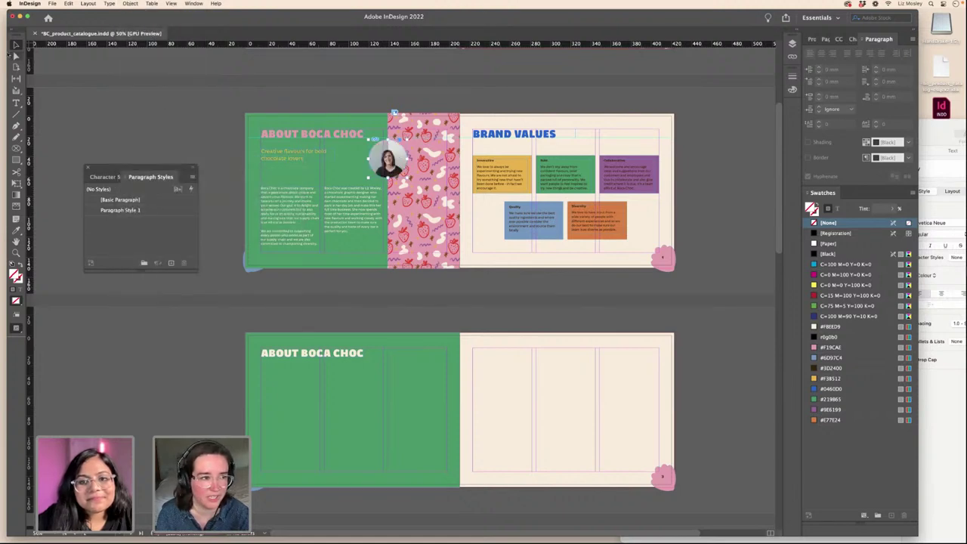
- Enlarge the headshot inside its circular frame so that the face sits larger and centred
left_click(16, 56)
left_click(404, 177)
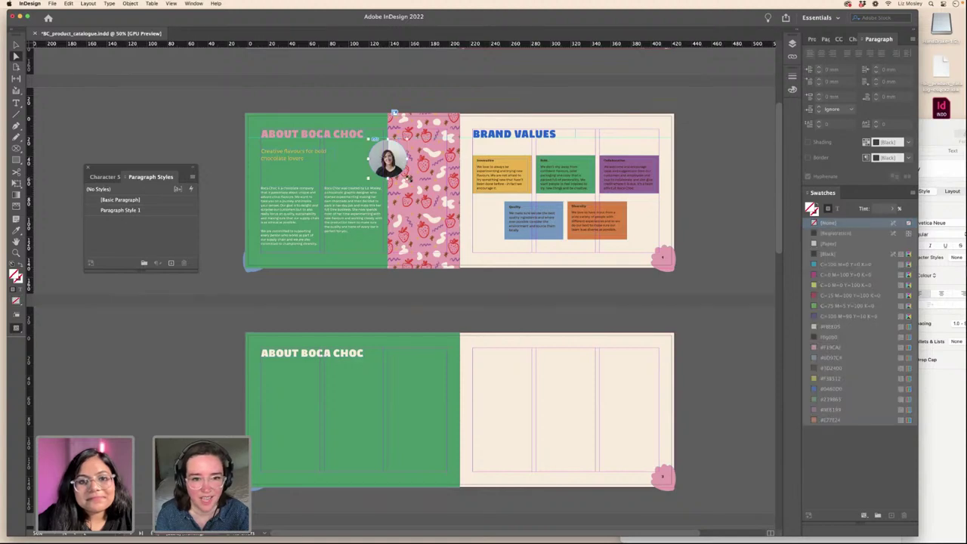
left_click_drag(396, 171, 379, 155)
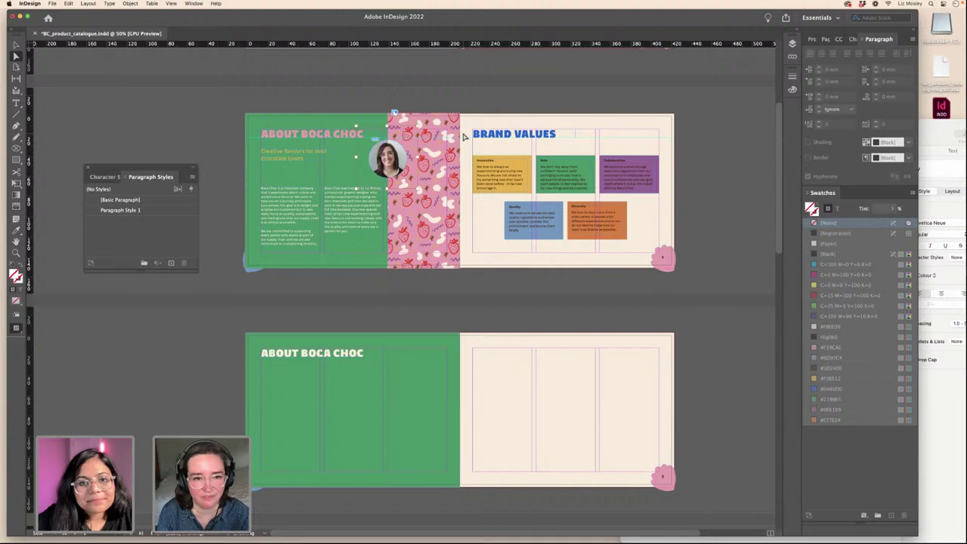
left_click(16, 45)
left_click(228, 119)
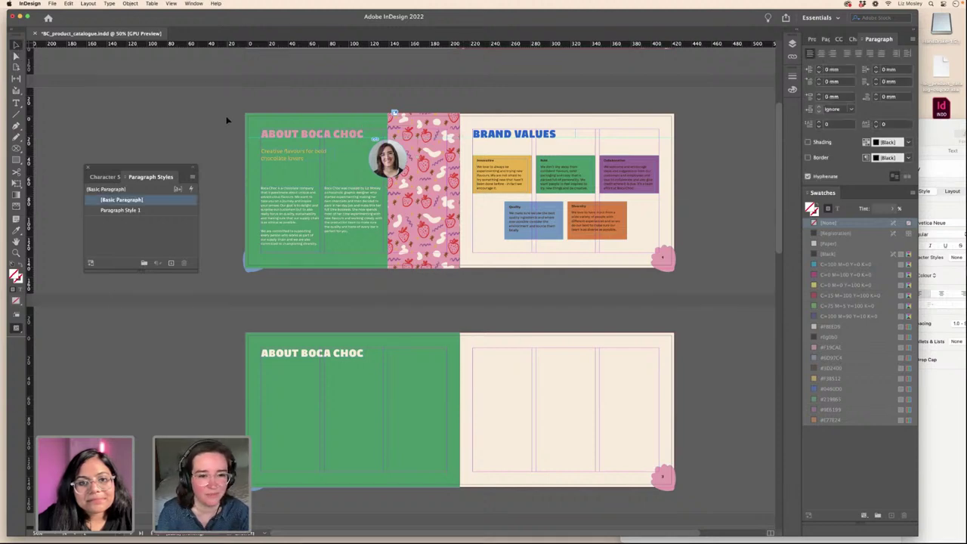
- Copy the blue PRODUCT CATALOGUE circle from the cover and place the copy behind the headshot
scroll(377, 176, "up", 3)
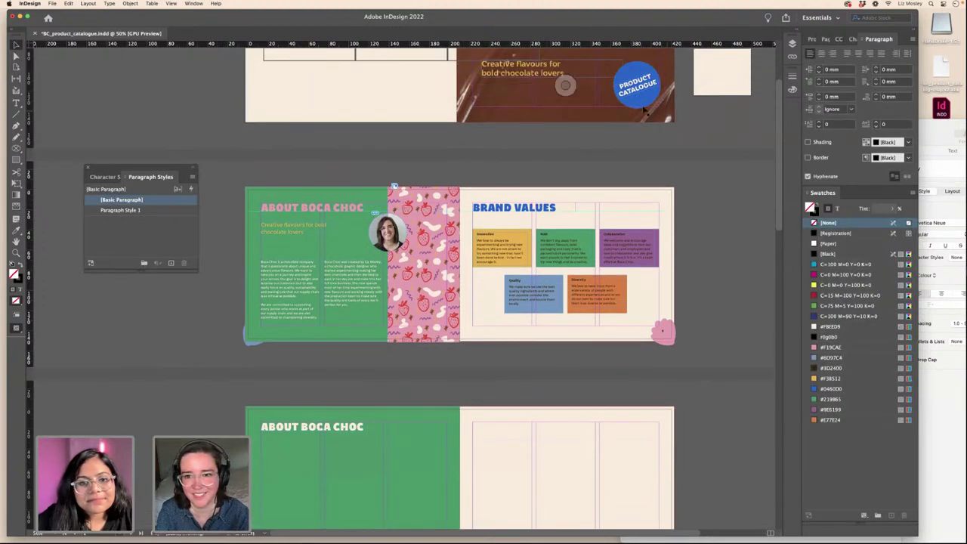
left_click(642, 107)
key("ctrl+v")
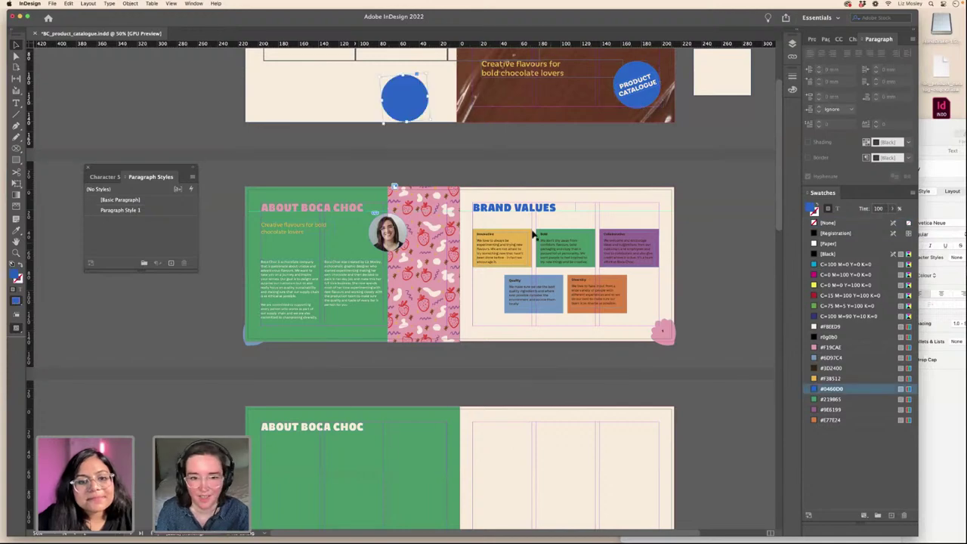
left_click_drag(414, 101, 399, 231)
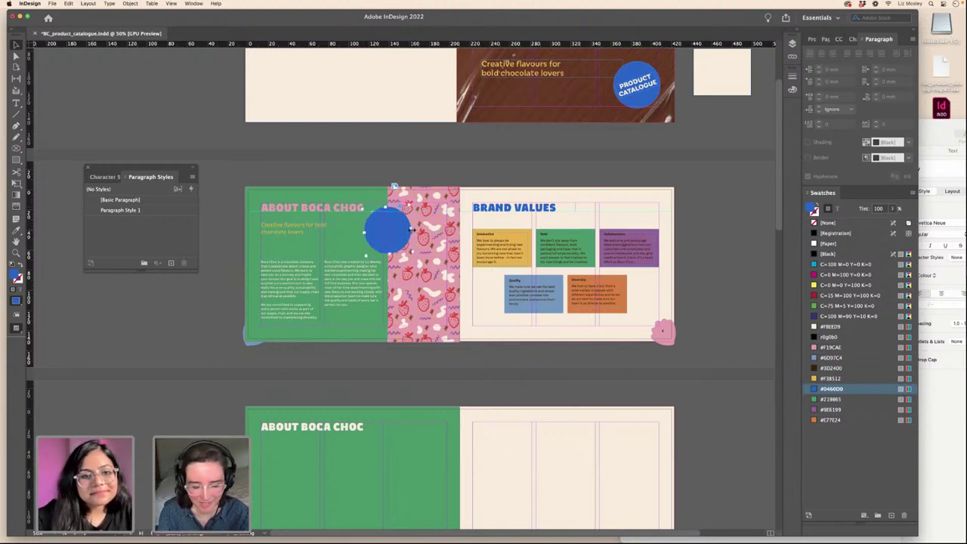
key("super+[")
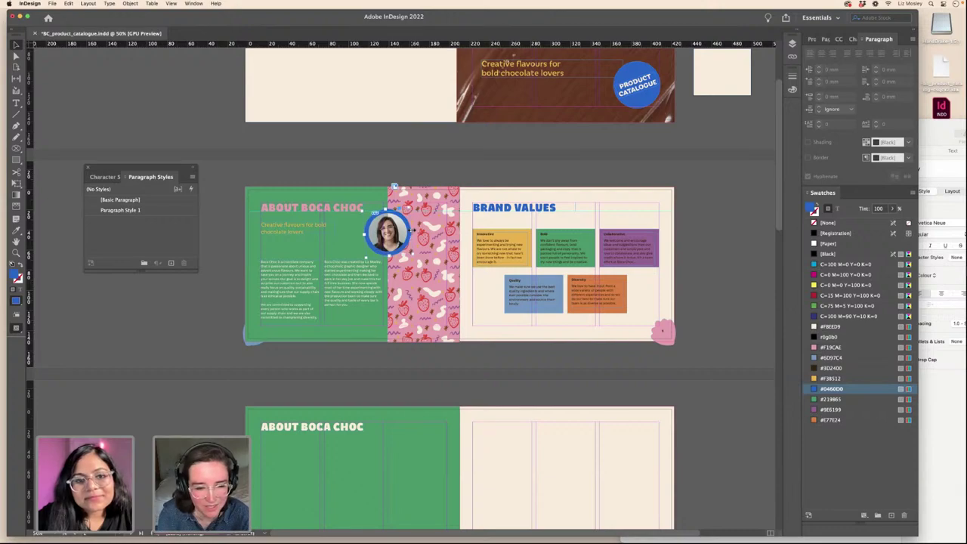
- Shrink the blue circle to a thin ring around the headshot and nudge it until both circles are concentric
key("super+=")
key("super+=")
key("super+=")
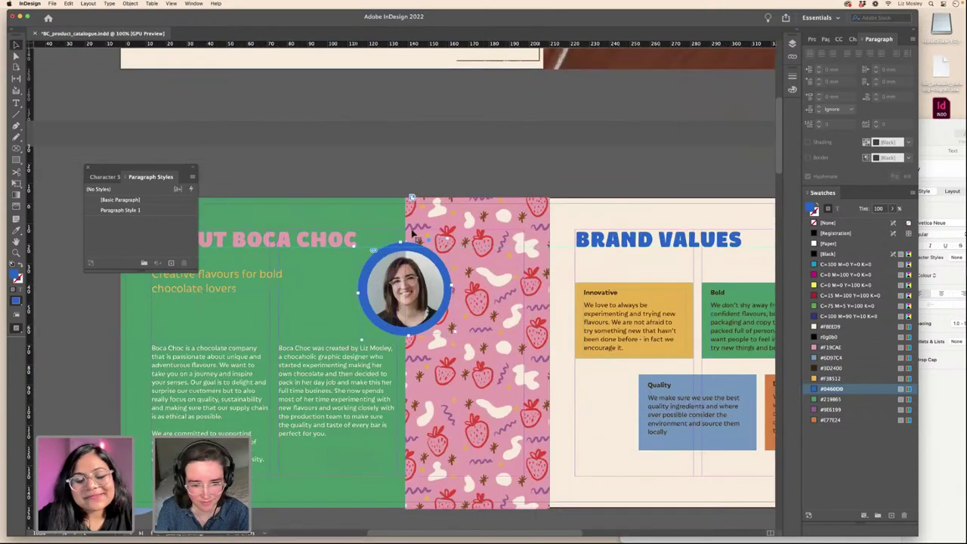
left_click_drag(462, 348, 454, 338)
key("Right")
key("Right")
key("Right")
key("Right")
key("Right")
key("Right")
key("Right")
key("Right")
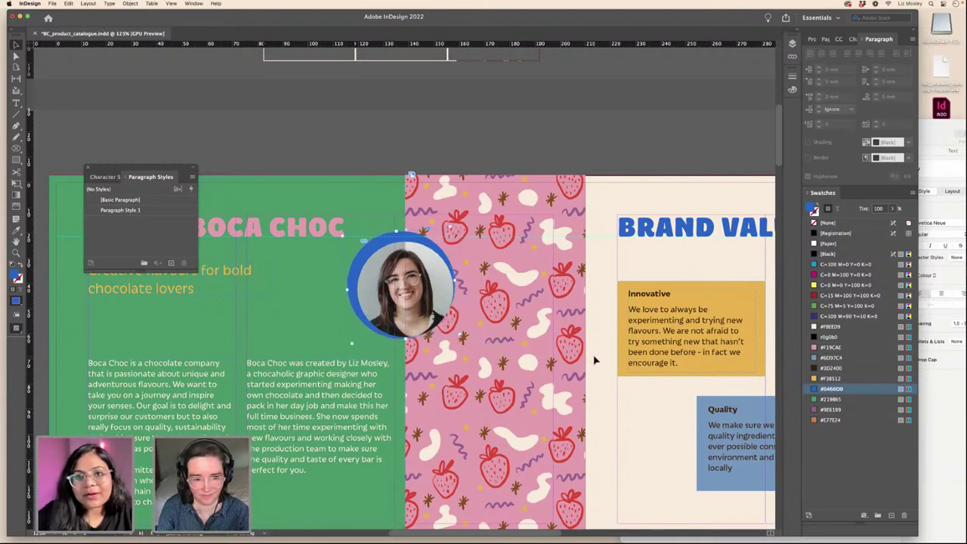
key("Down")
key("Down")
key("Down")
key("Down")
key("Down")
key("Down")
key("Down")
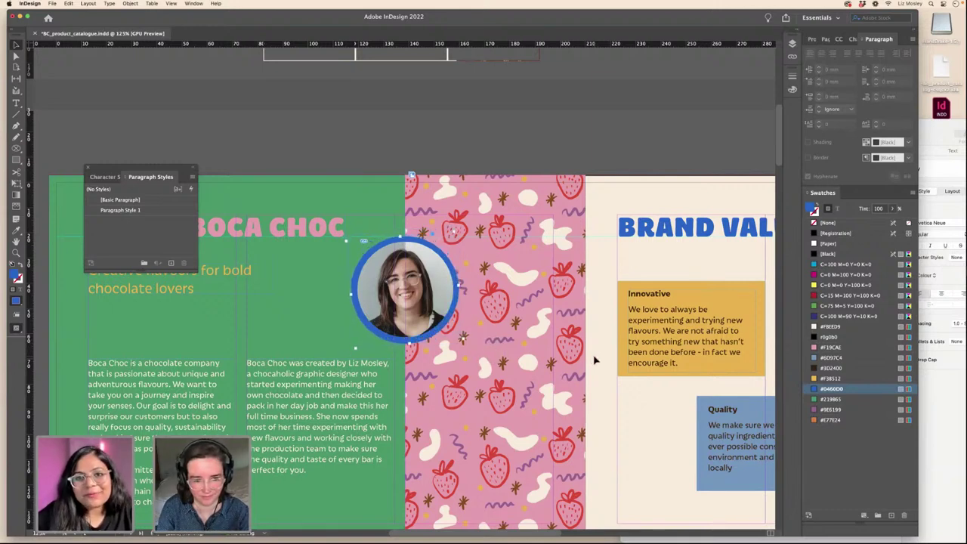
key("Right")
key("Left")
key("Up")
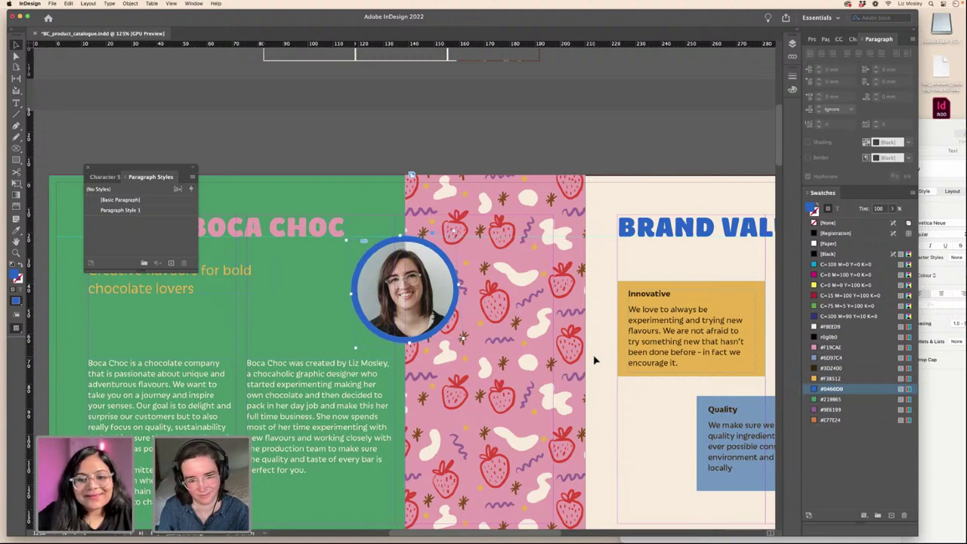
- Recolour the ring around the headshot with the purple #9E6199 swatch
left_click(831, 408)
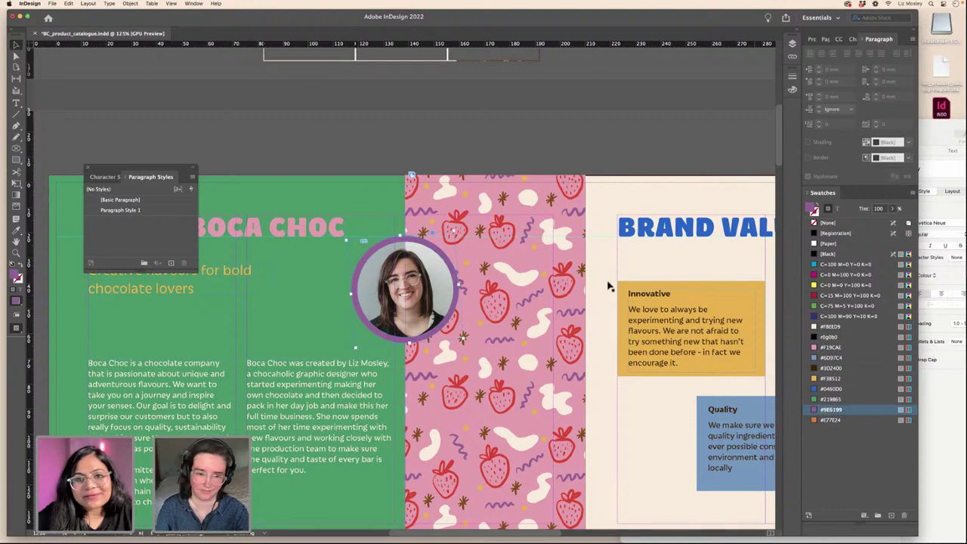
left_click(251, 149)
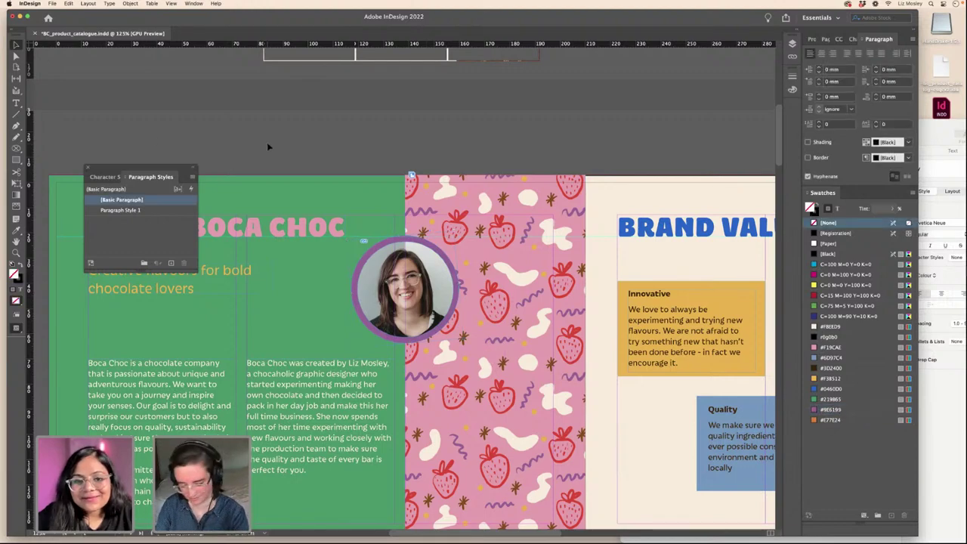
- Review the cover, the spread with the framed headshot and the next spread in Preview mode
key("super+1")
key("super+minus")
key("super+minus")
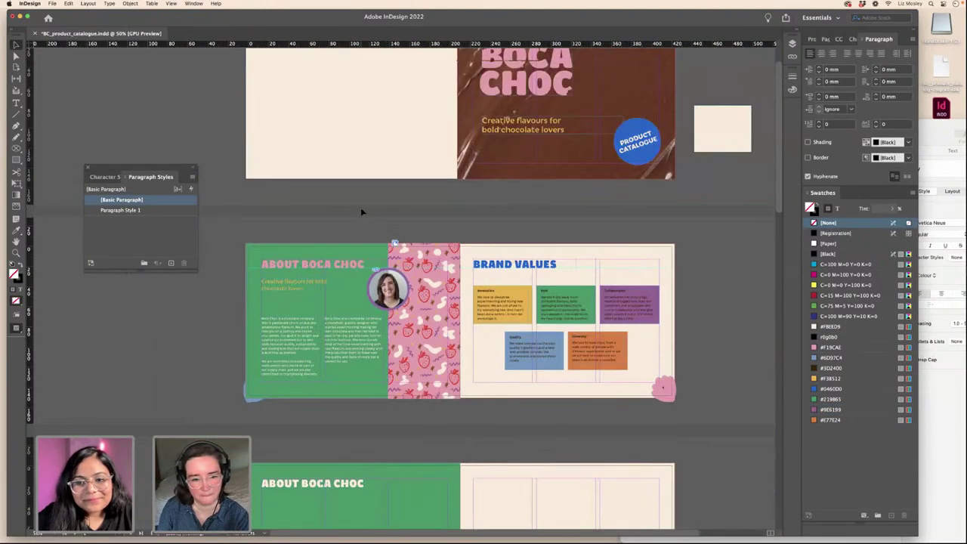
key("w")
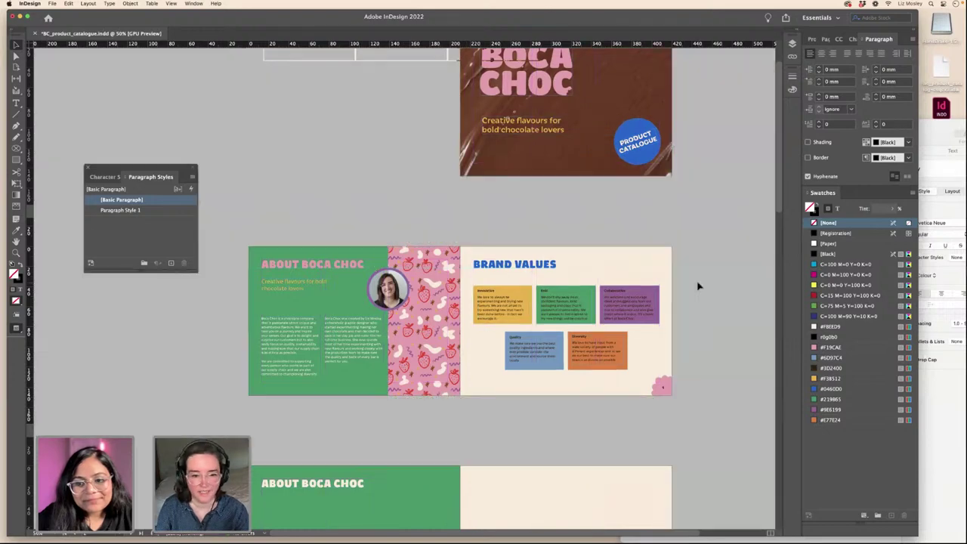
scroll(697, 285, "up", 4)
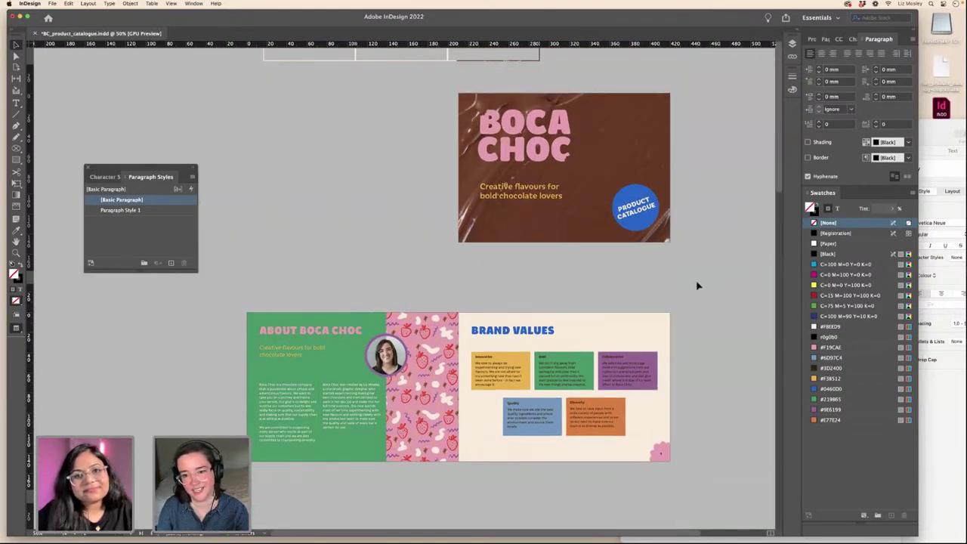
scroll(697, 286, "down", 12)
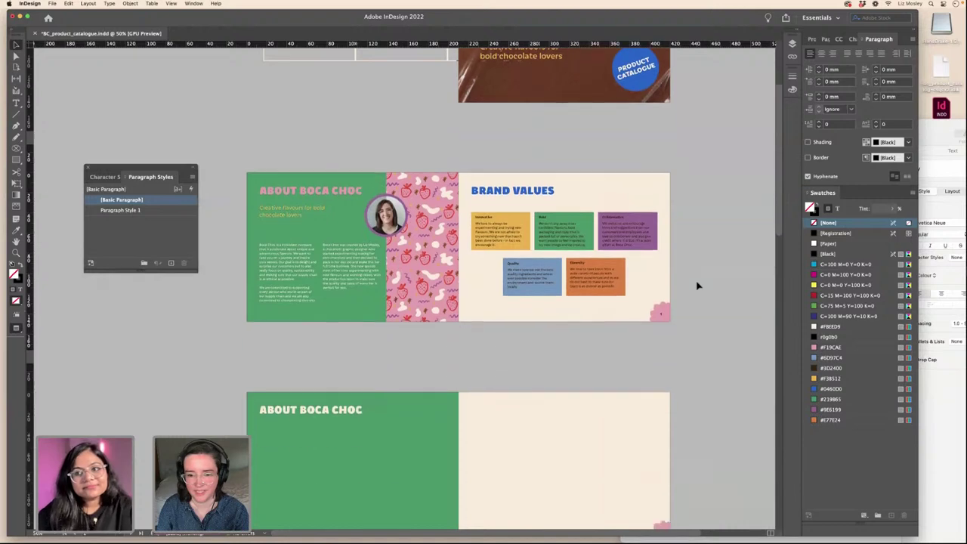
scroll(697, 286, "down", 1)
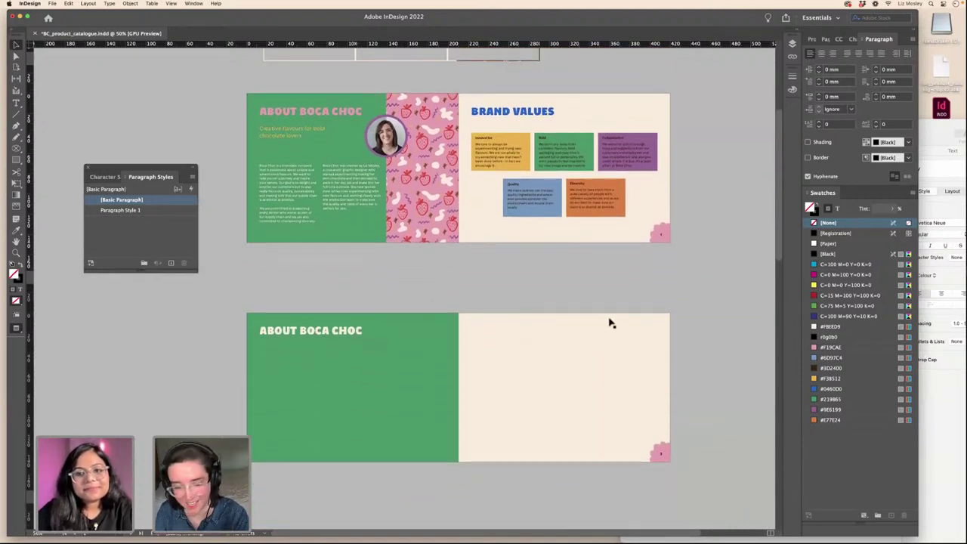
- Recolour the green background block on the left page of the third spread with the purple #9E6199 swatch
left_click(428, 333)
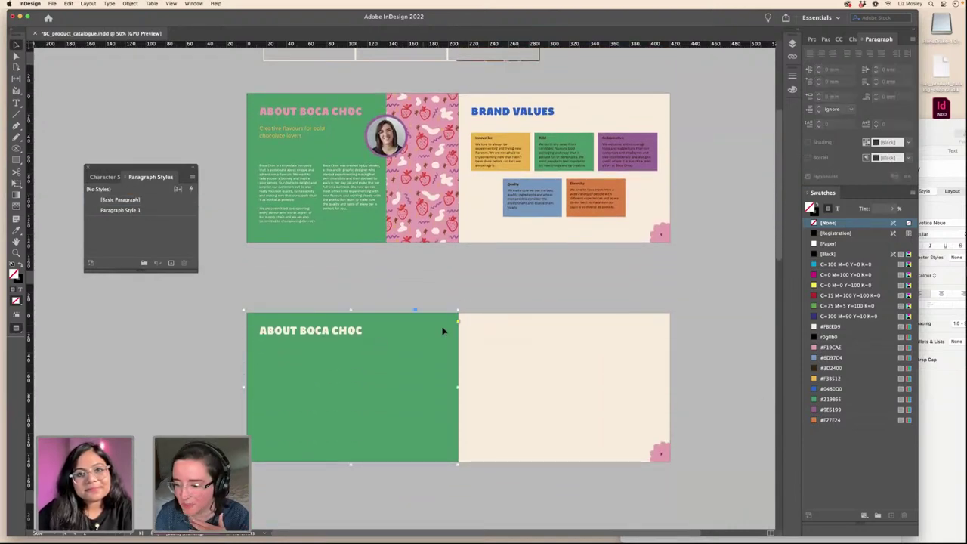
scroll(673, 345, "up", 5)
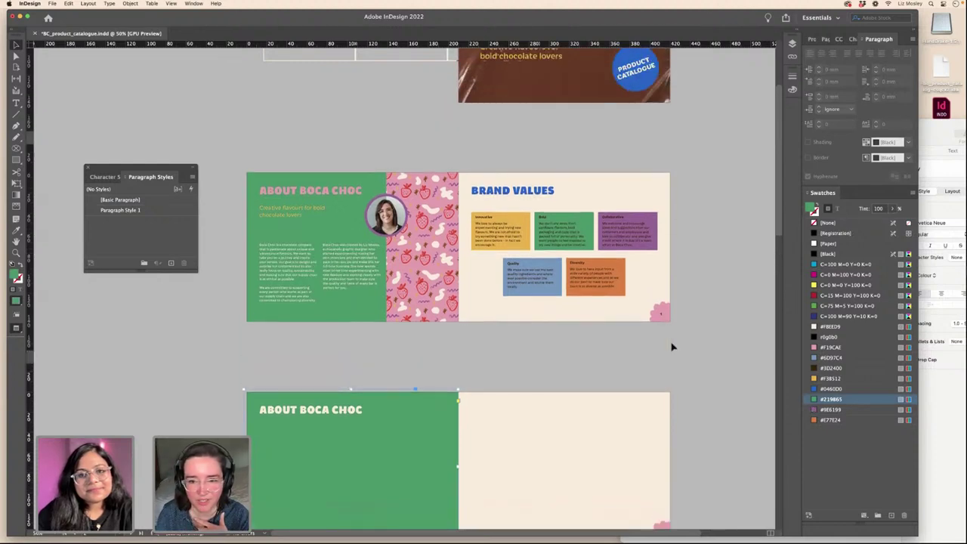
scroll(672, 346, "down", 3)
left_click(831, 409)
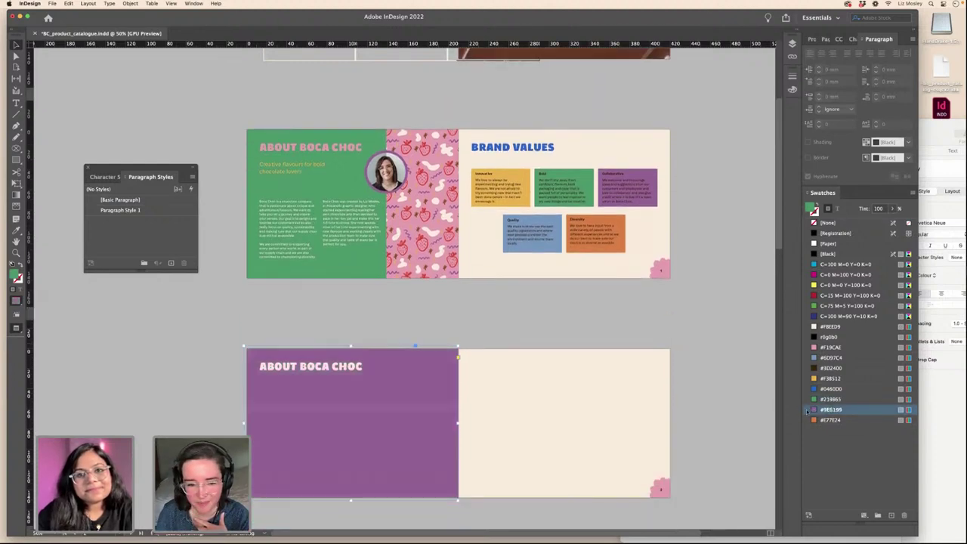
left_click(399, 320)
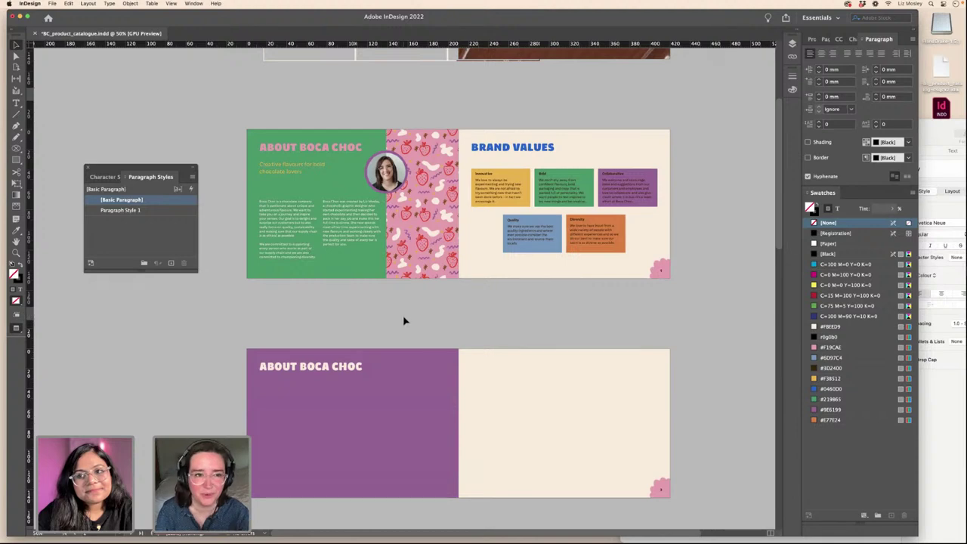
- Narrow the InDesign window, switch to the Boca Choc Text document in Pages and select the paragraphs under ORDERING AND SHIPPING INFORMATION
scroll(405, 322, "up", 10)
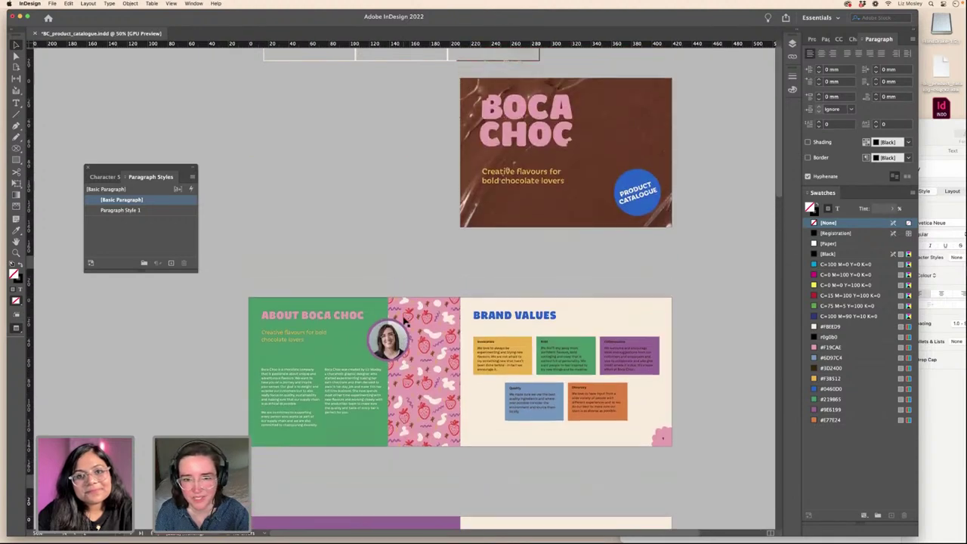
scroll(404, 321, "down", 14)
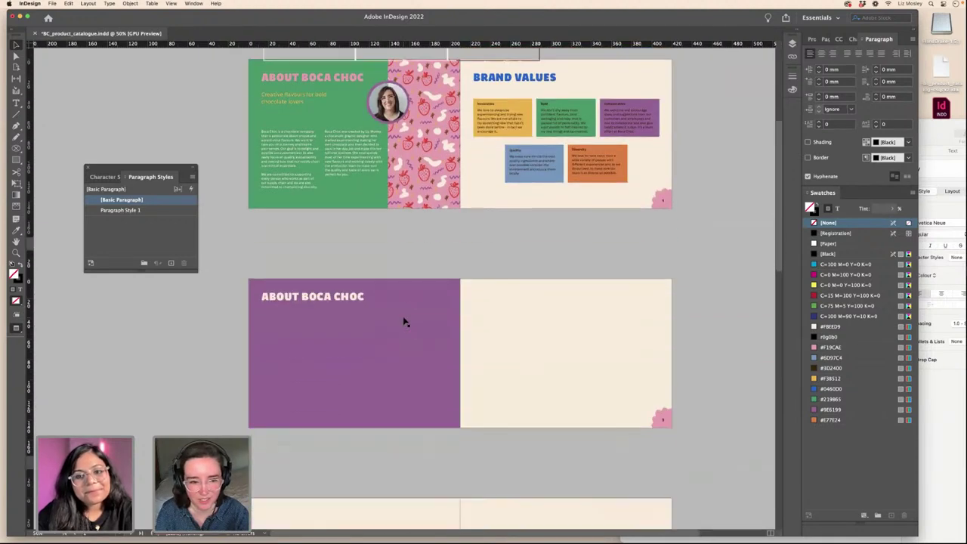
scroll(405, 322, "down", 2)
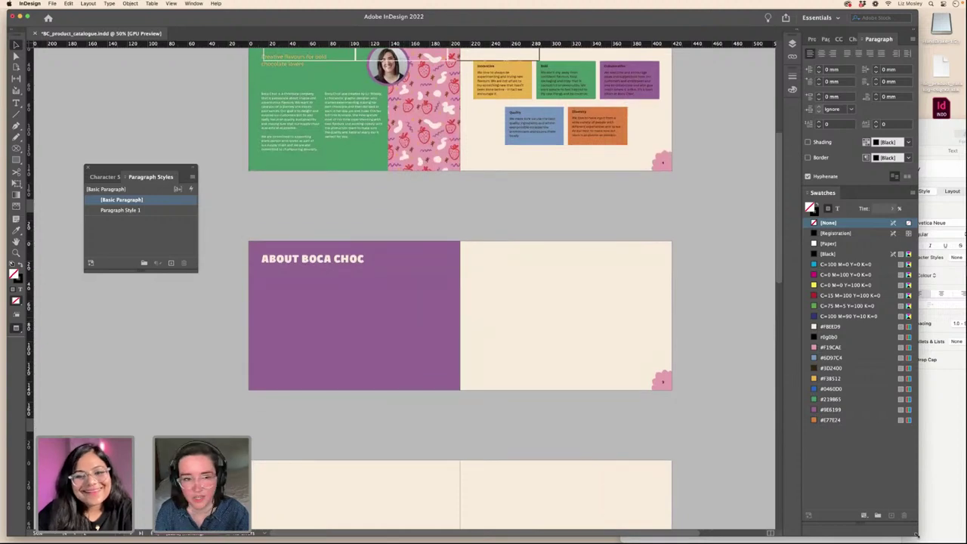
left_click_drag(917, 536, 816, 531)
left_click(863, 393)
scroll(764, 326, "up", 2)
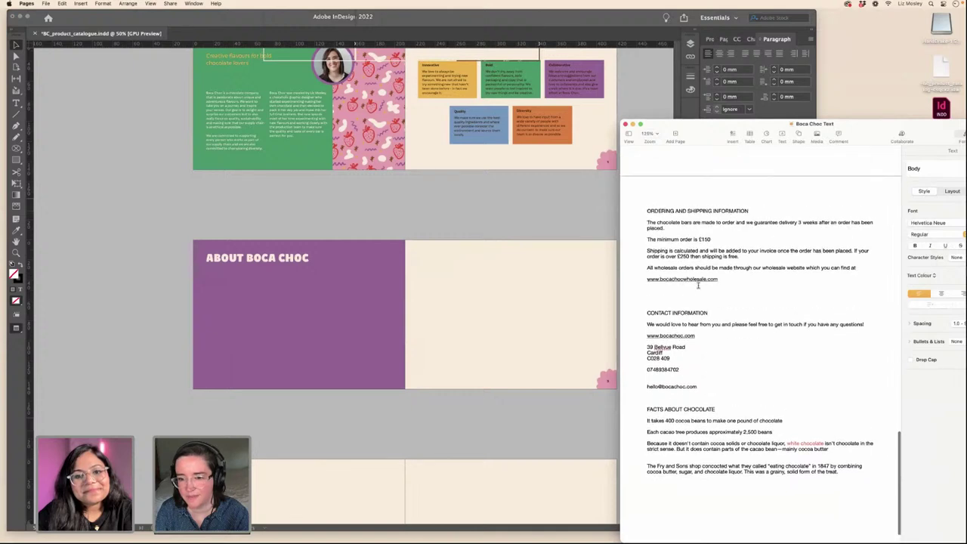
left_click_drag(737, 281, 647, 220)
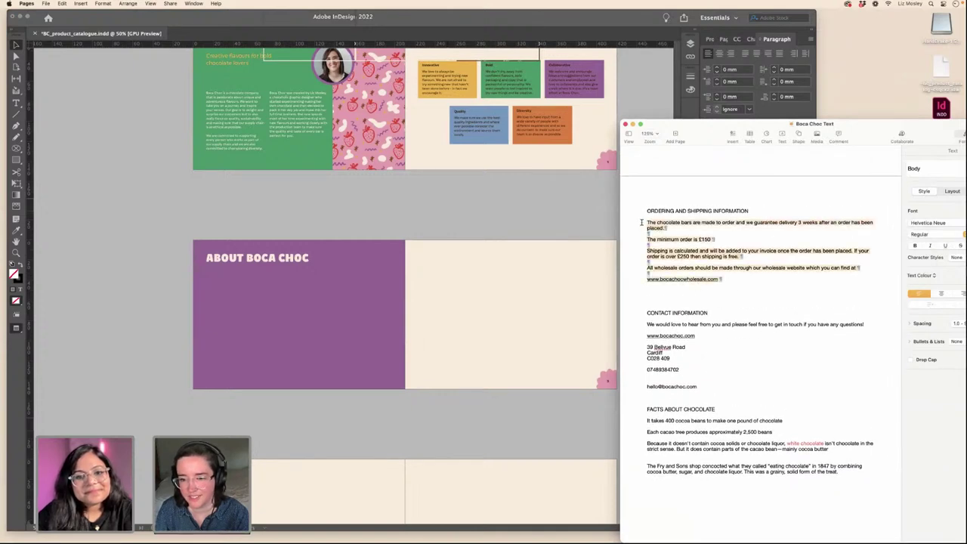
- Enlarge the text frame of the ABOUT BOCA CHOC heading on the purple page so it has room for two lines
left_click(249, 258)
double_click(257, 259)
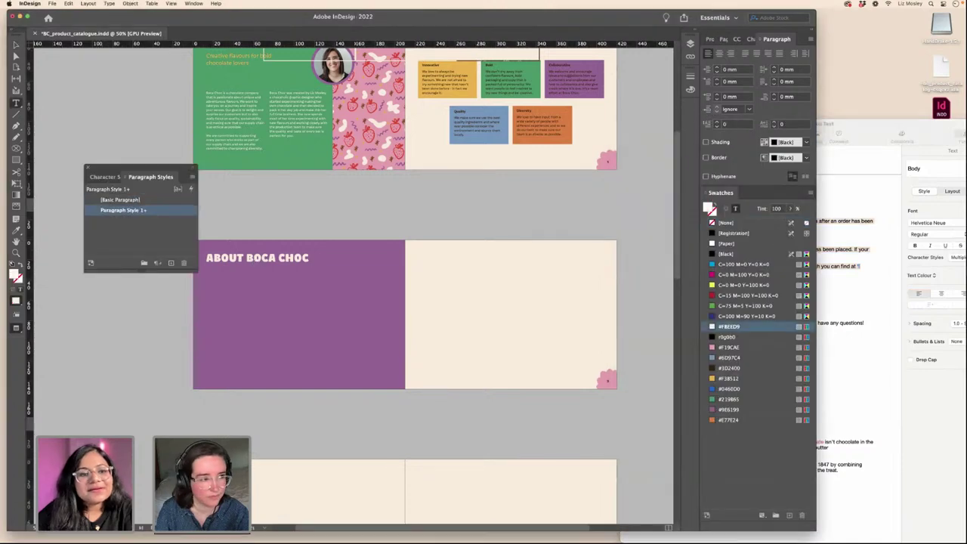
key("Escape")
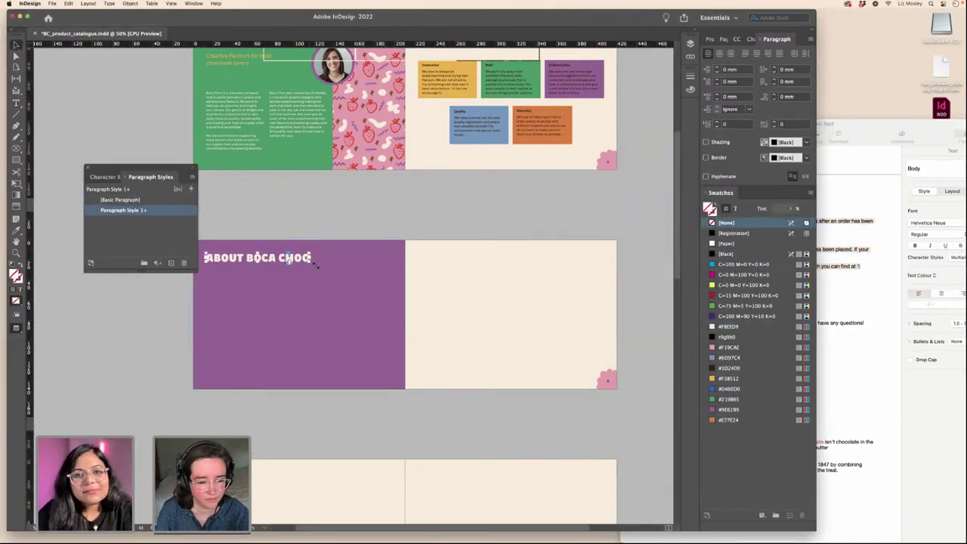
left_click_drag(309, 261, 371, 274)
- Replace the purple page's heading with ORDERING AND SHIPPING INFORMATION from the Pages document, breaking the line before SHIPPING
left_click(872, 360)
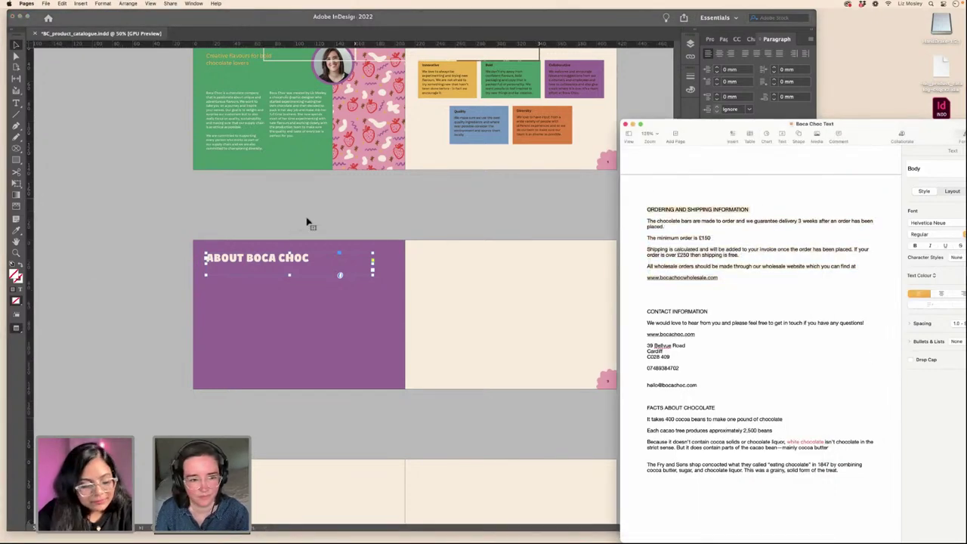
left_click(280, 266)
double_click(280, 266)
key("super+a")
type("ORDERING AND SHIPPING INFORMATION")
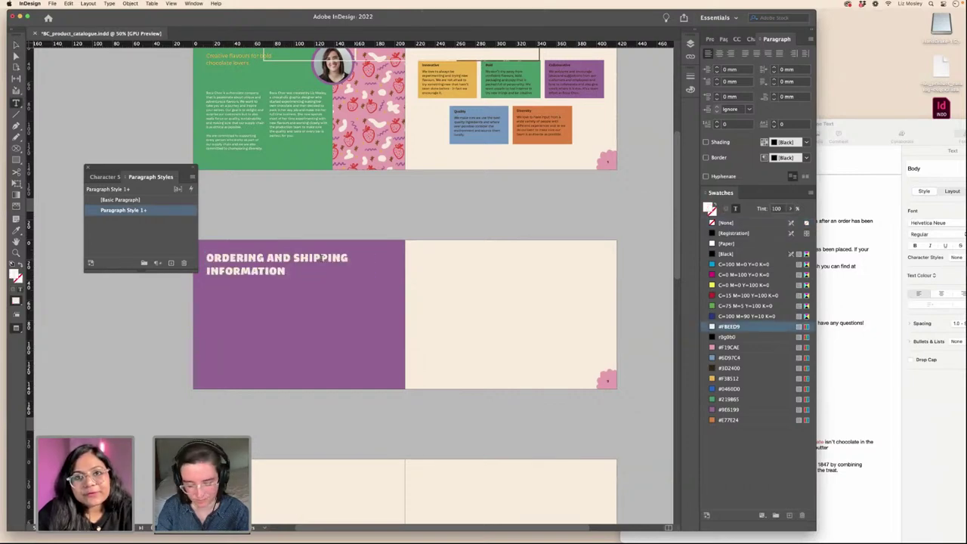
key("Return")
key("Escape")
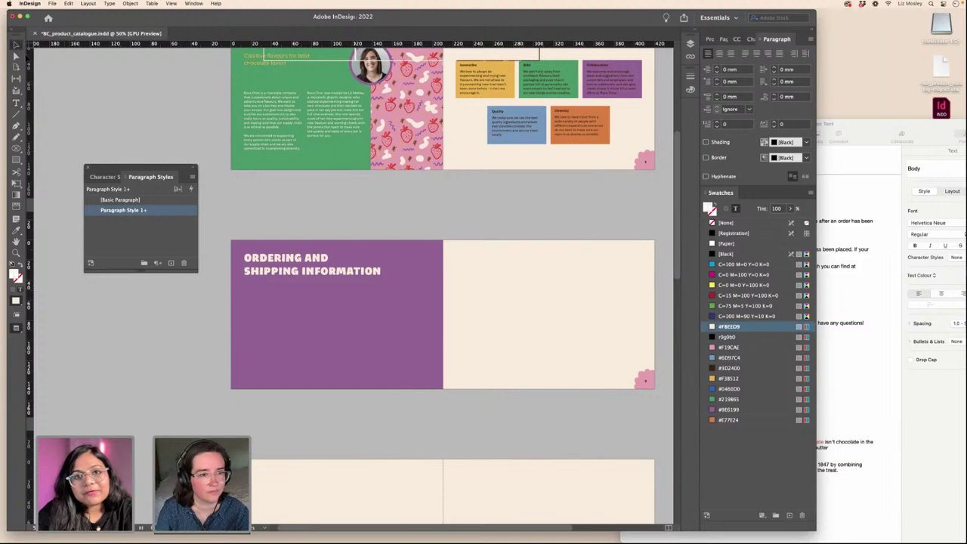
- Place a copy of the ORDERING AND SHIPPING INFORMATION heading near the bottom of the purple page
scroll(296, 201, "up", 3)
left_click(306, 272)
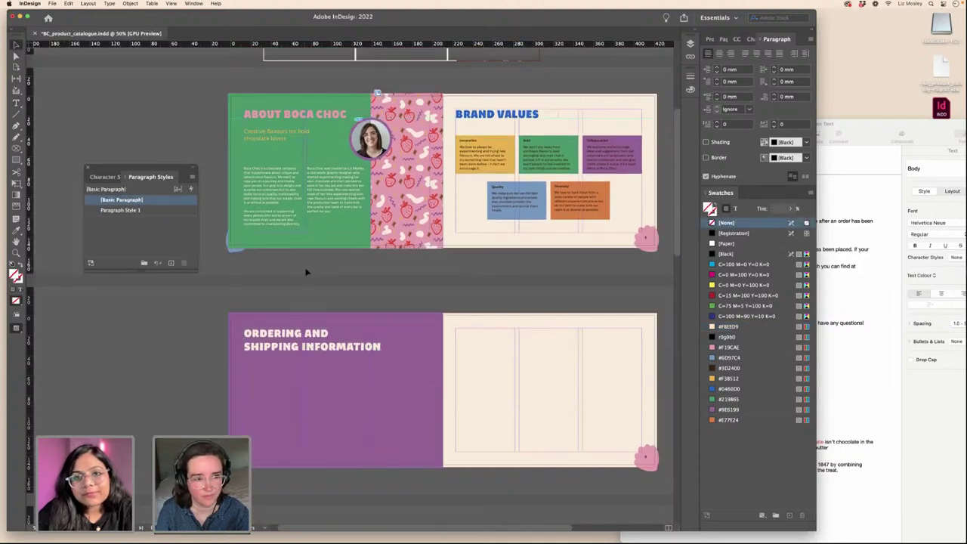
scroll(306, 272, "down", 3)
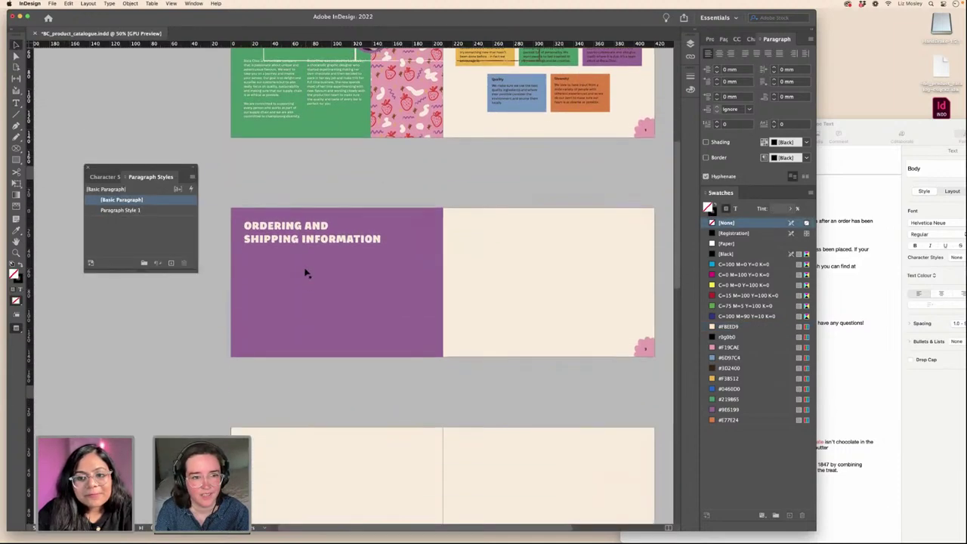
key("w")
scroll(307, 272, "up", 3)
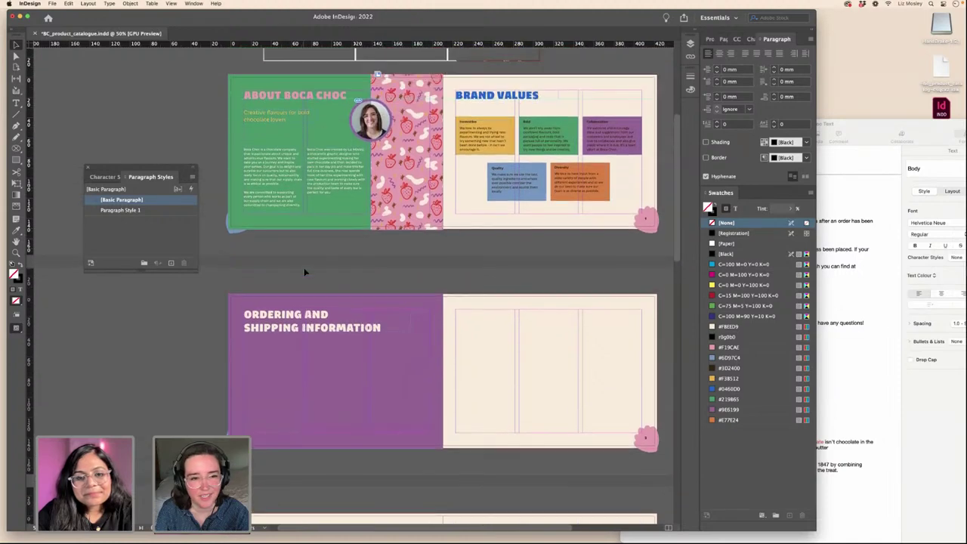
left_click(859, 358)
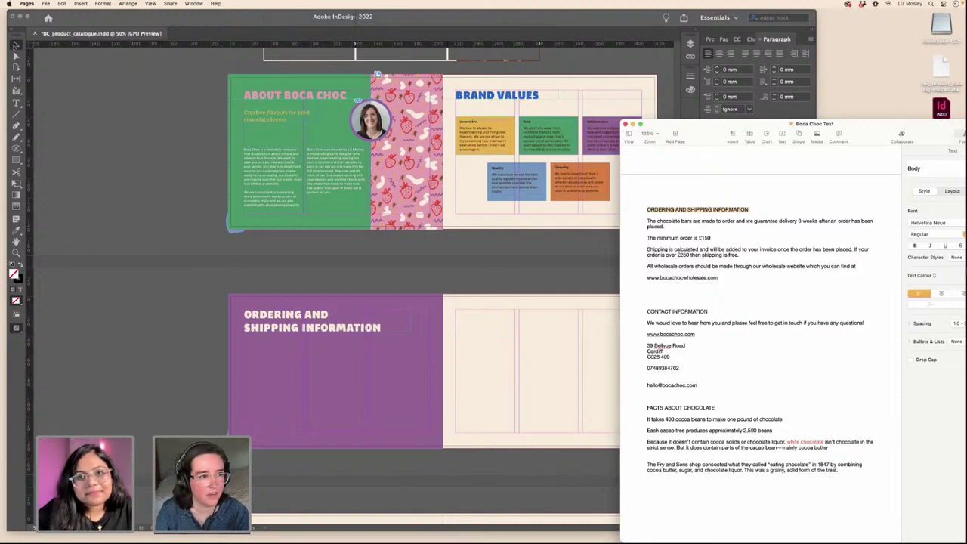
left_click(117, 209)
left_click(278, 329)
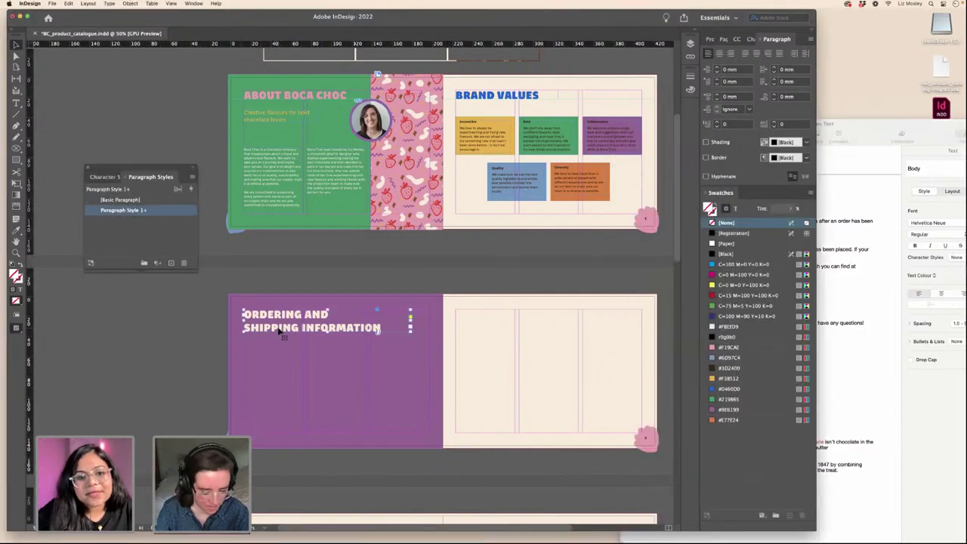
left_click_drag(281, 334, 295, 423)
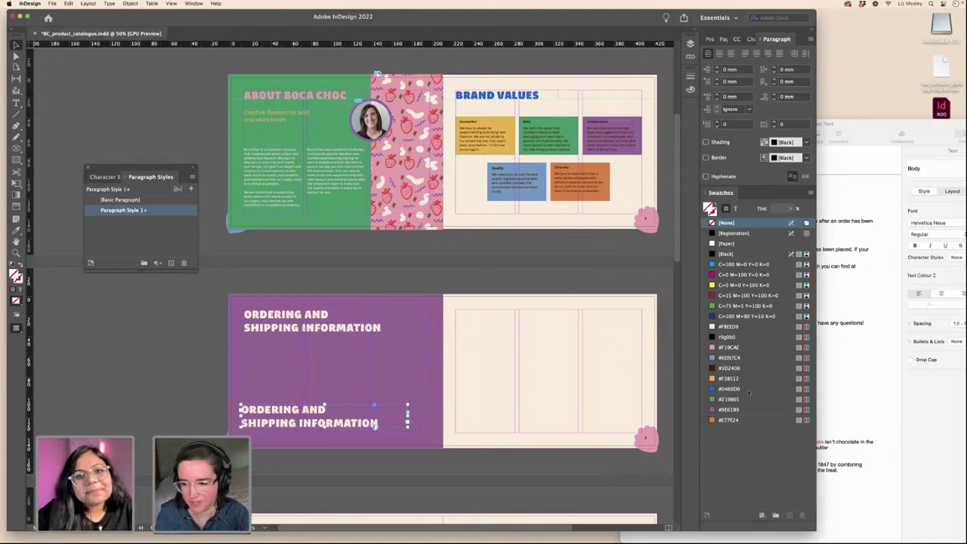
left_click(833, 381)
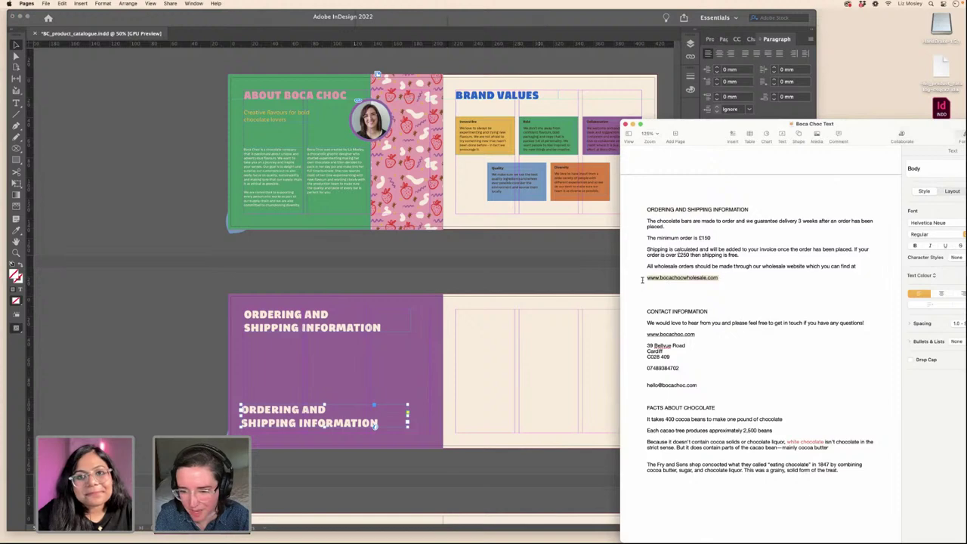
left_click(198, 353)
scroll(198, 353, "down", 3)
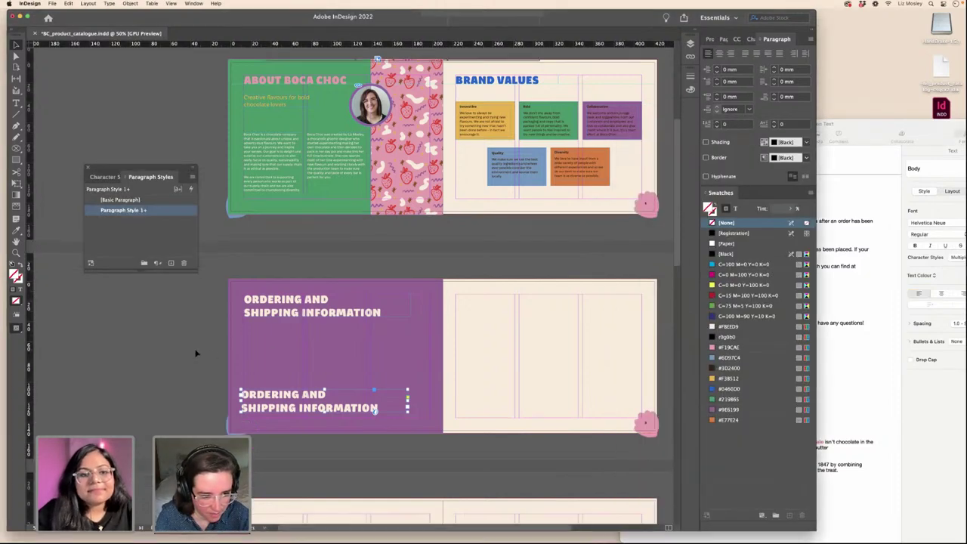
double_click(265, 373)
key("super+a")
type("www.bocachocwholesale.com")
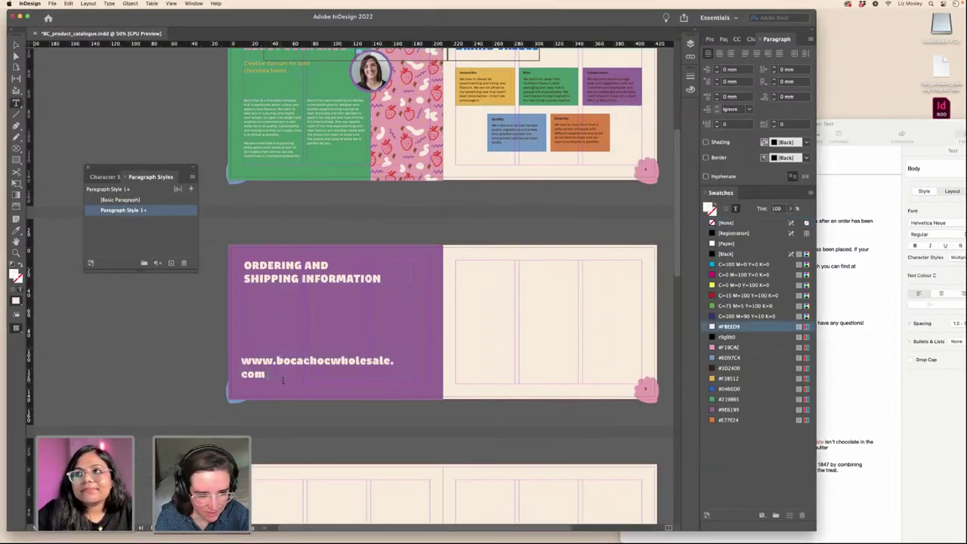
key("super+a")
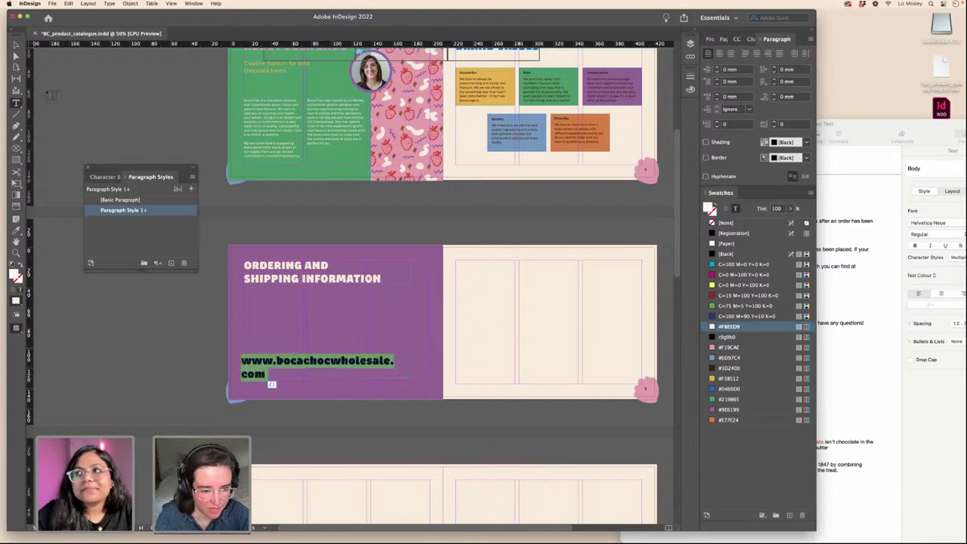
key("Escape")
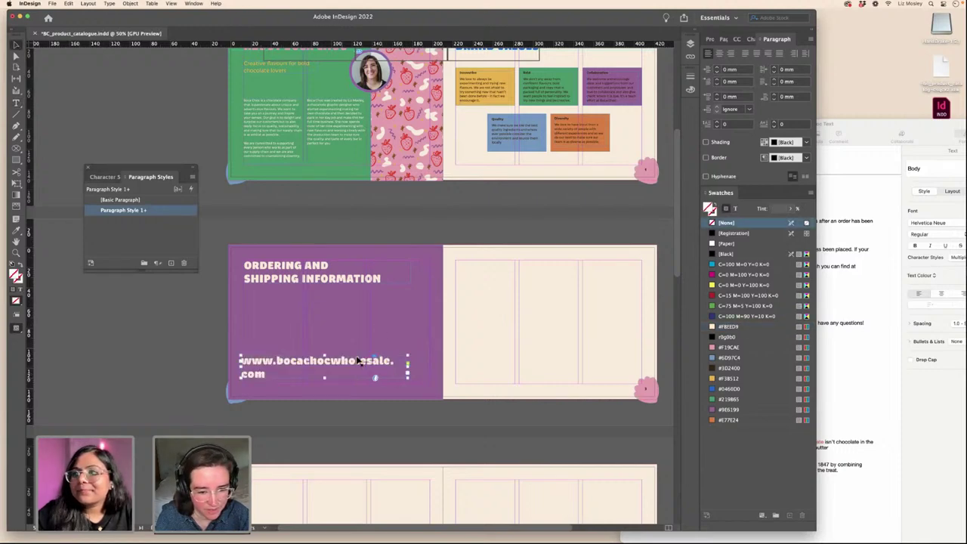
- Resize the web address to fit on one line between the margins at the foot of the purple page and check it in Preview mode
left_click_drag(408, 368, 328, 384)
mouse_move(420, 378)
left_mouse_down()
mouse_move(460, 380)
mouse_move(433, 380)
left_mouse_up()
left_click(411, 410)
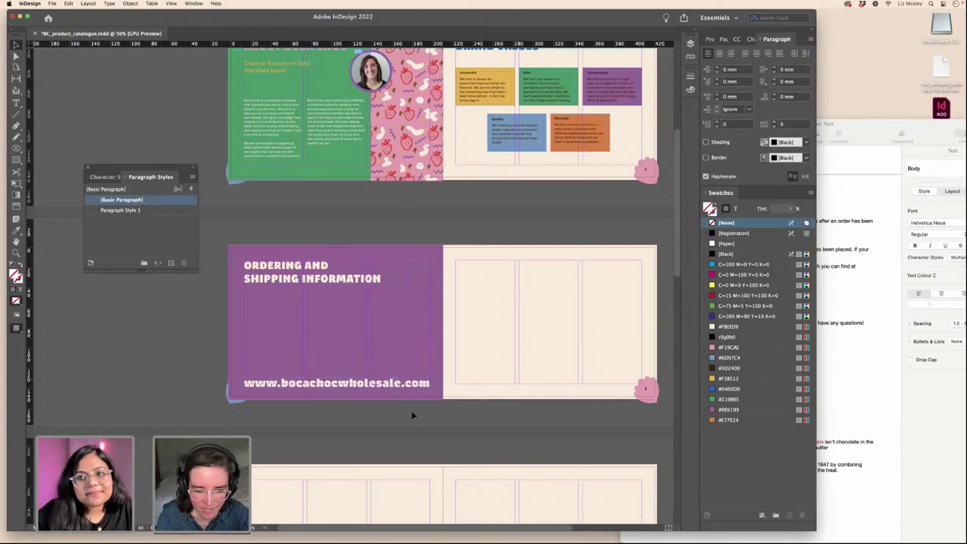
key("w")
key("w")
left_click(390, 385)
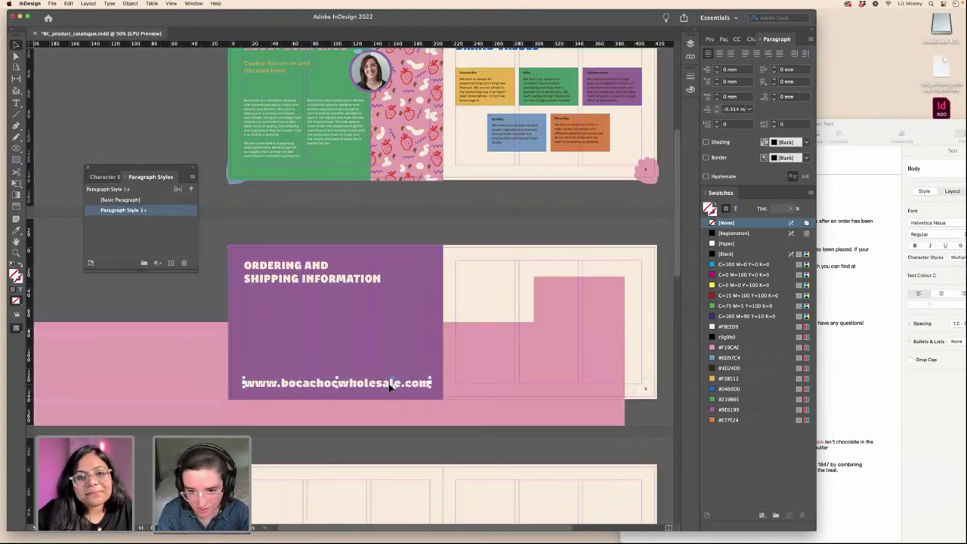
left_click_drag(390, 383, 390, 382)
left_click(178, 322)
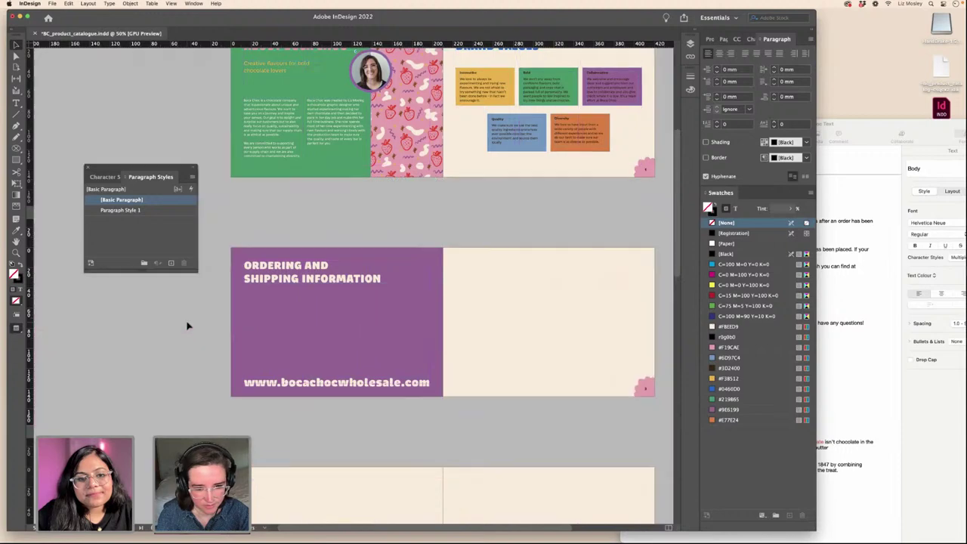
left_click(304, 387)
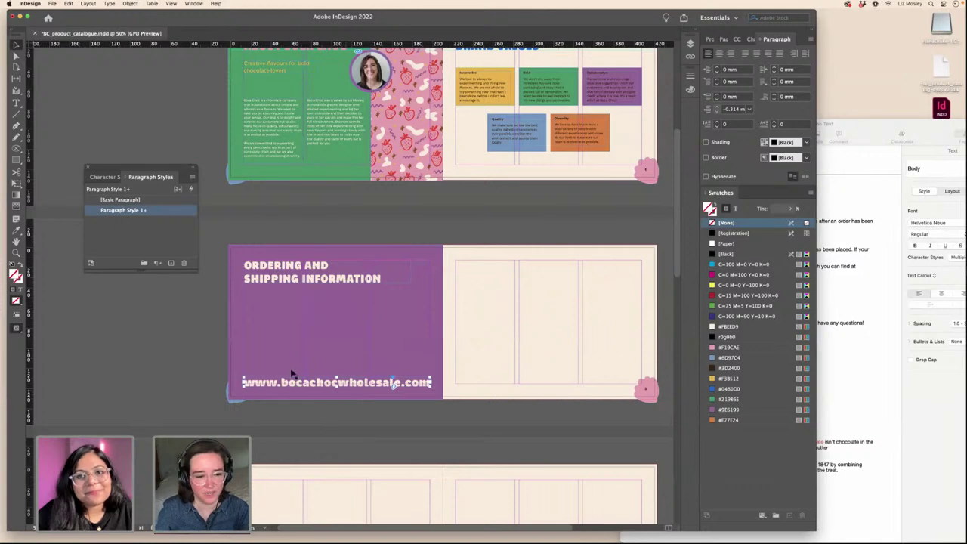
left_click(155, 346)
key("w")
key("w")
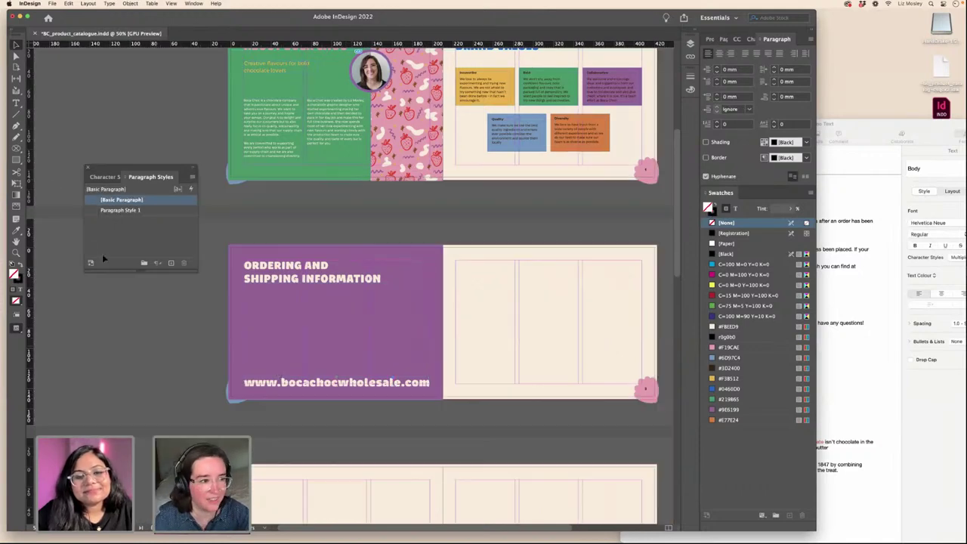
- Draw a full-width rectangle across the foot of the purple page, out to the bleed, and fill it with green #219865
left_click(16, 159)
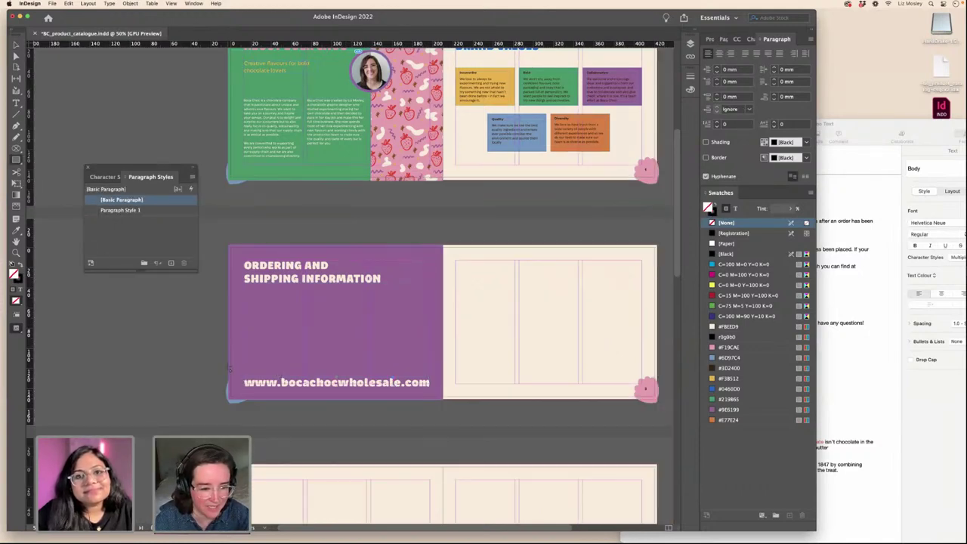
left_click_drag(230, 369, 445, 403)
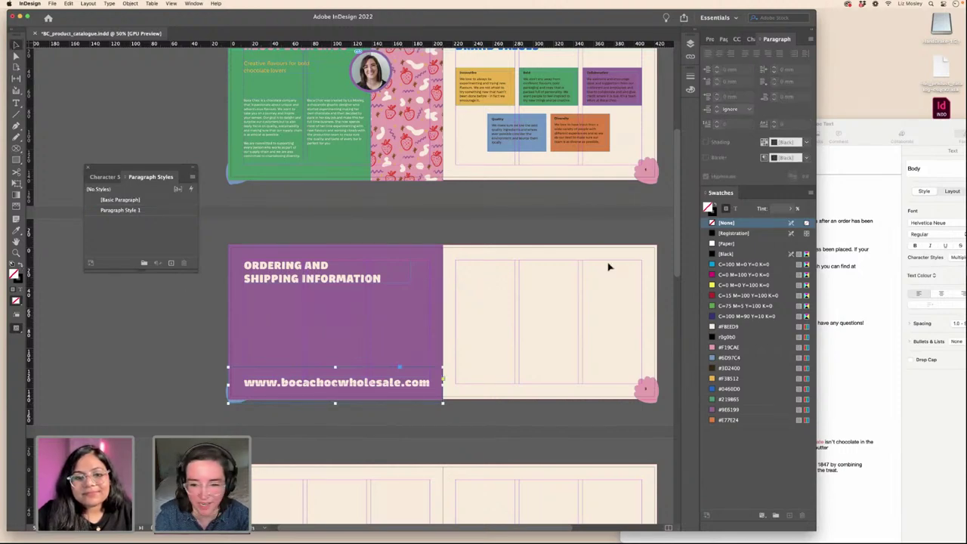
left_click(729, 399)
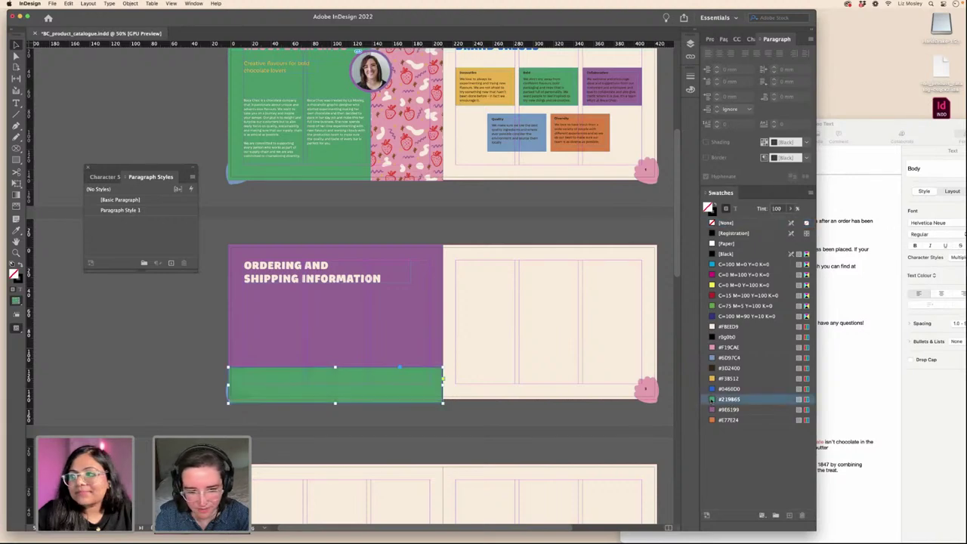
- Remove the stroke from the green footer band, keeping its fill, and send the band behind the web address
left_click(712, 223)
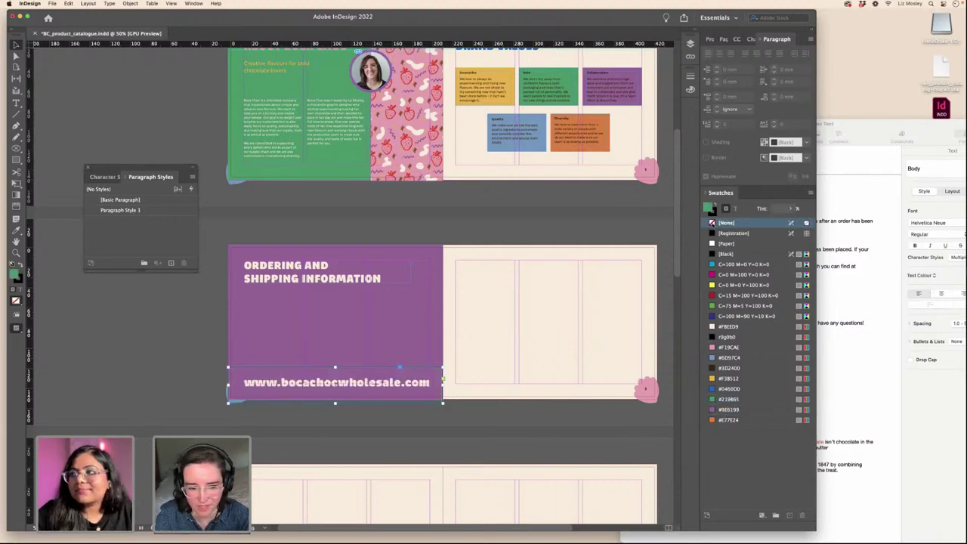
key("super+z")
left_click(713, 213)
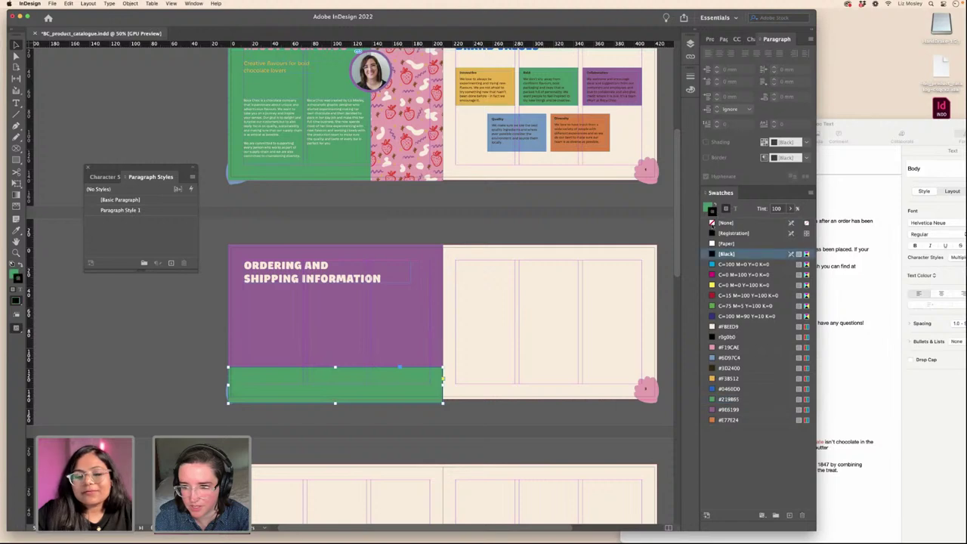
left_click(713, 223)
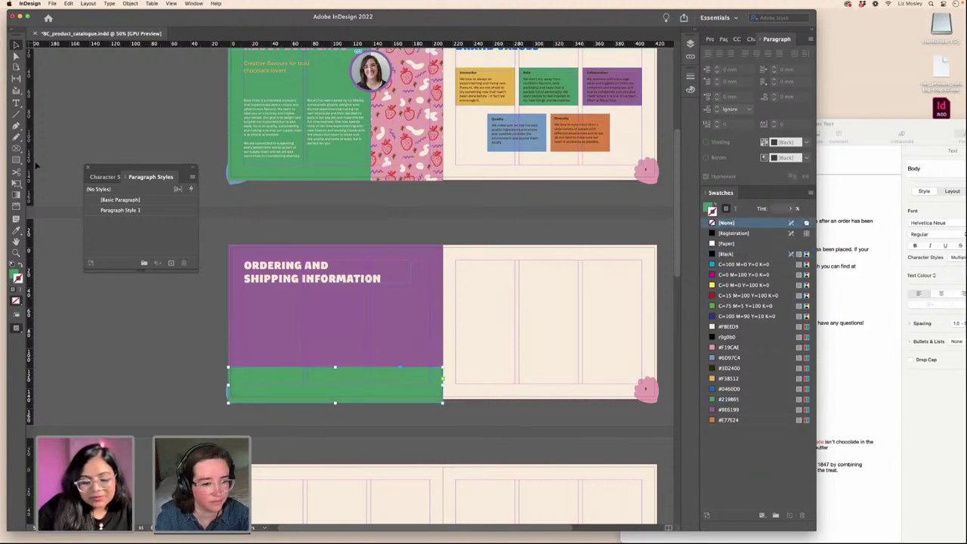
left_click(257, 393)
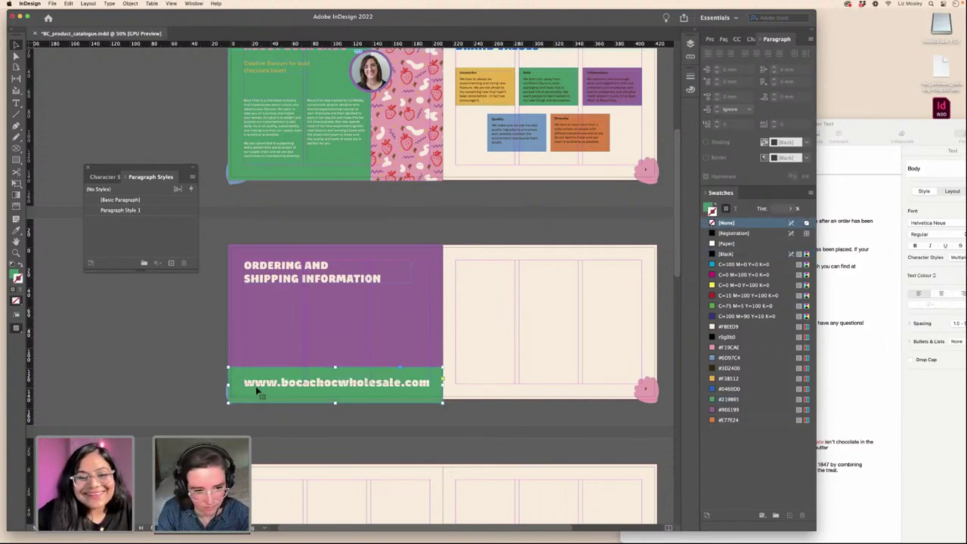
- Colour the web address text with the yellow swatch #F3B512 and check the page in Preview mode
left_click(283, 384)
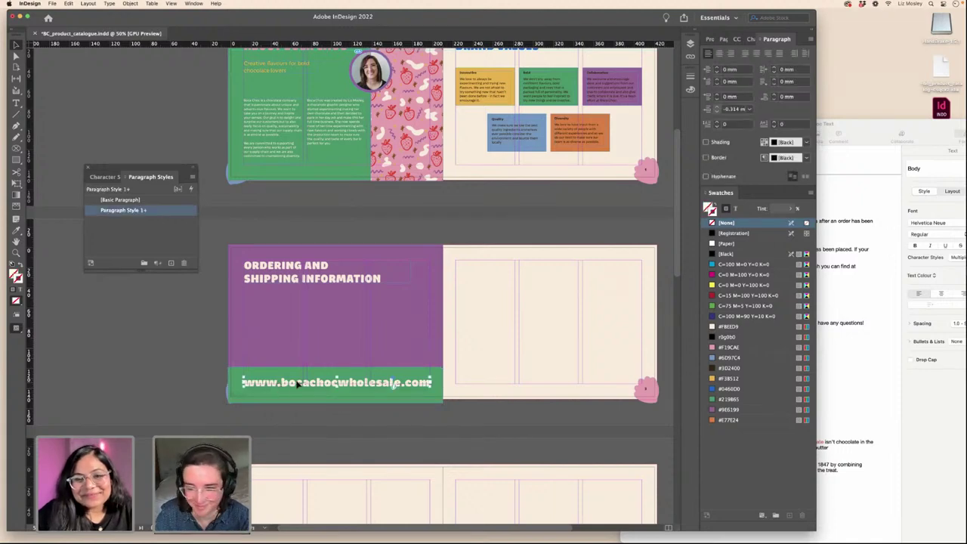
left_click(737, 210)
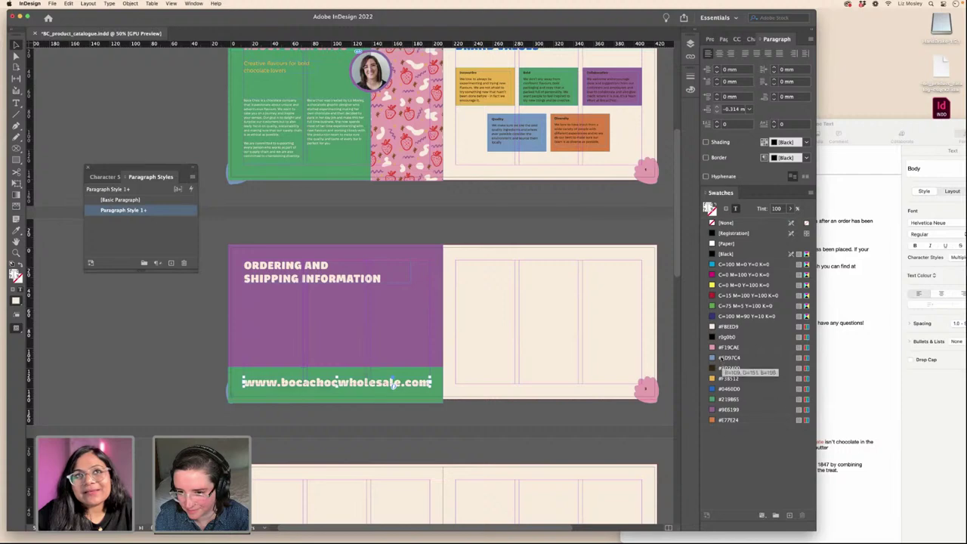
left_click(727, 358)
key("super+z")
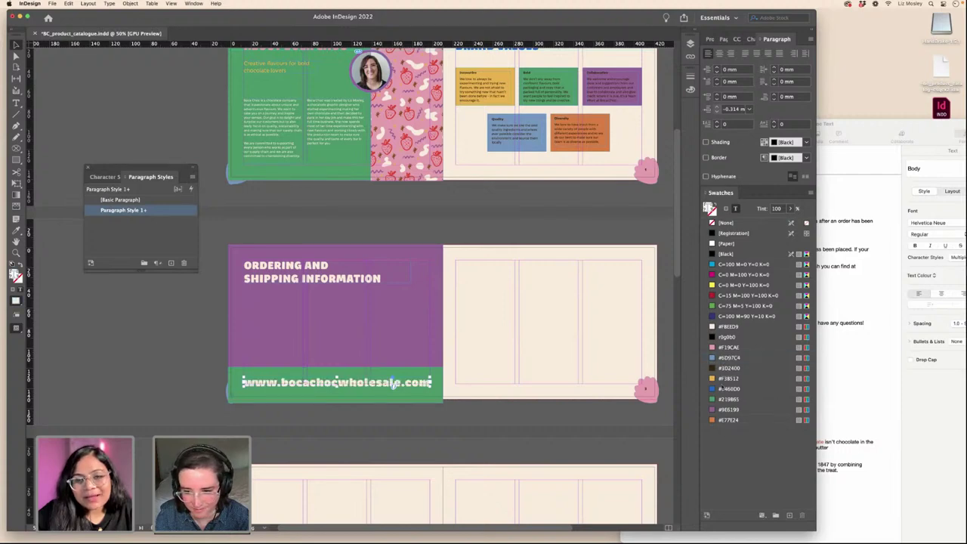
left_click(727, 378)
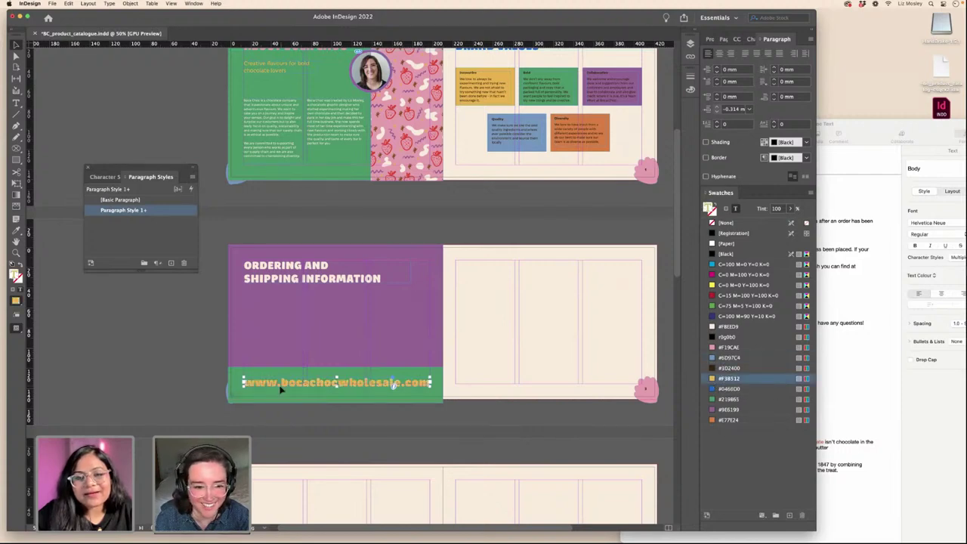
left_click(168, 370)
key("w")
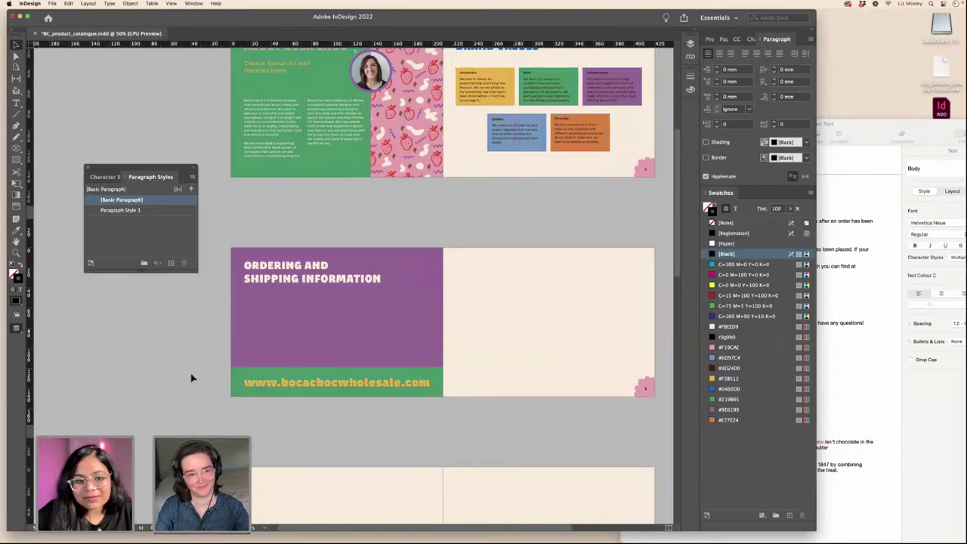
scroll(191, 377, "up", 3)
scroll(192, 378, "down", 3)
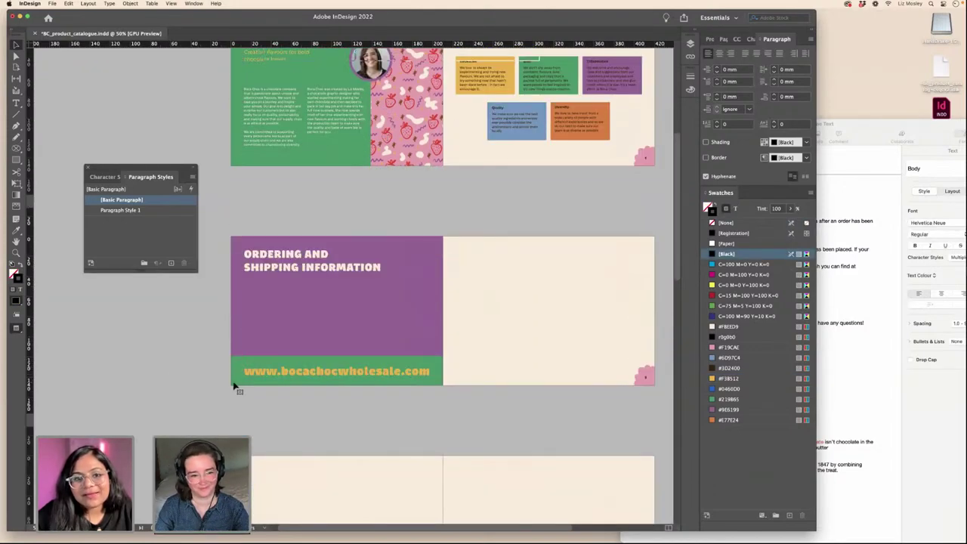
- Reduce the web address slightly from its upper-left corner within the green footer band
left_click(234, 384)
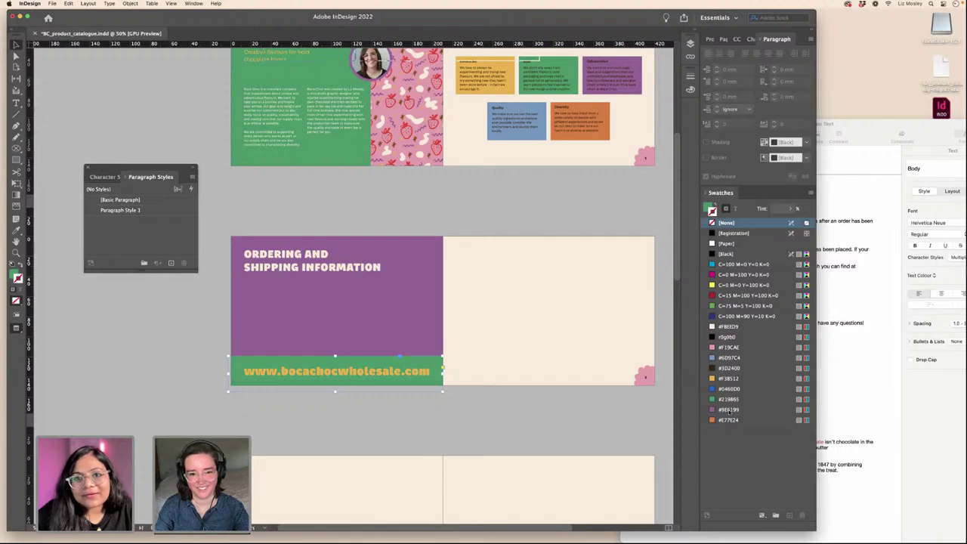
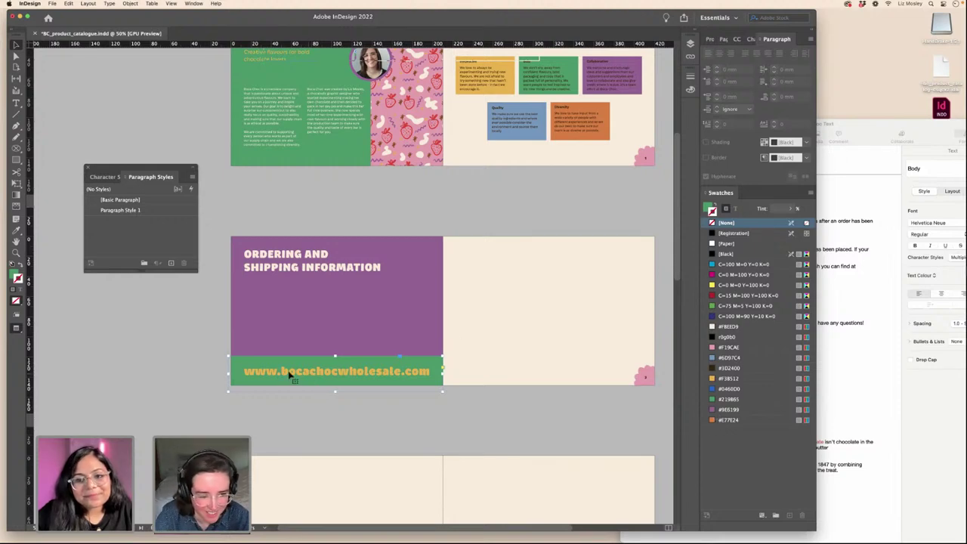
left_click(260, 369)
left_click_drag(243, 364, 252, 365)
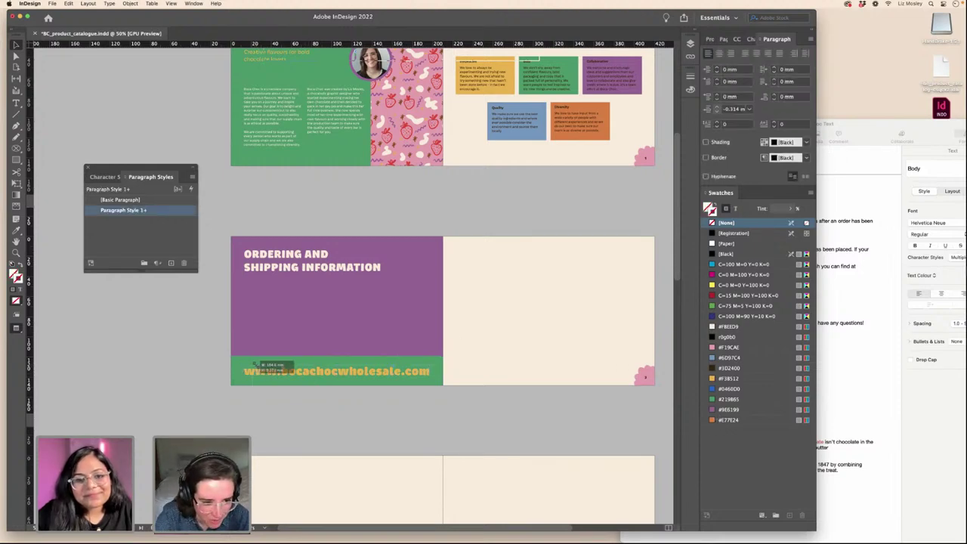
- Scale down the website address on the green band from its left end, keeping its right end in place
left_click(263, 370)
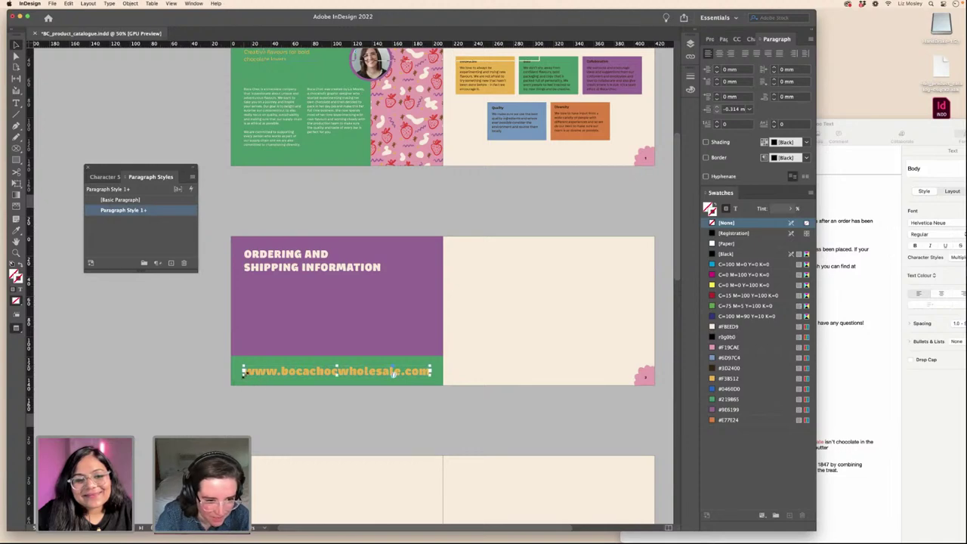
left_click_drag(244, 374, 266, 373)
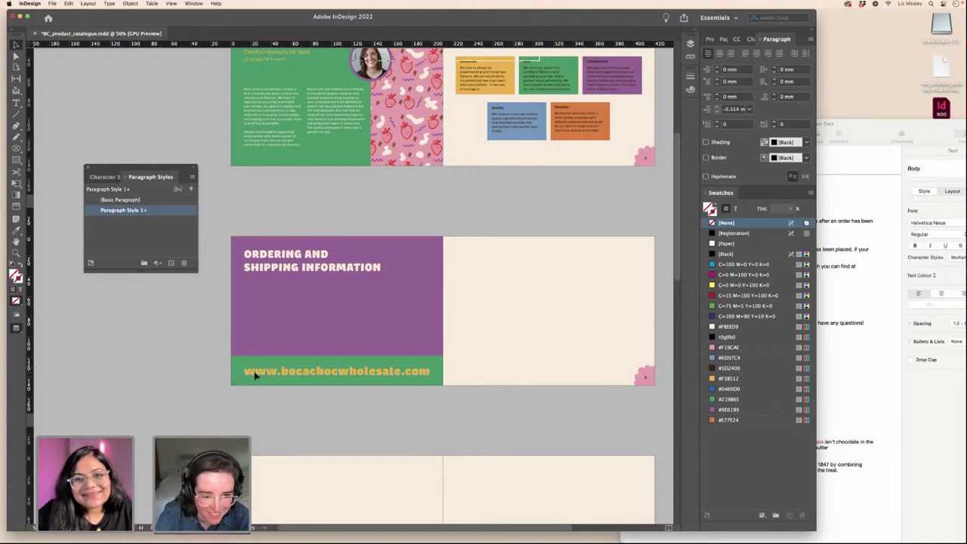
left_click(316, 402)
key("w")
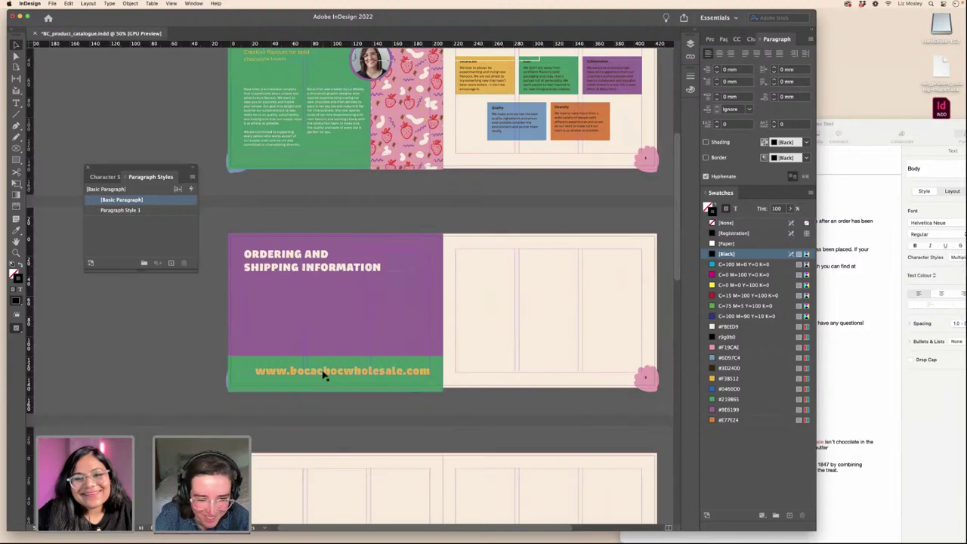
left_click(328, 381)
left_click_drag(255, 369, 265, 370)
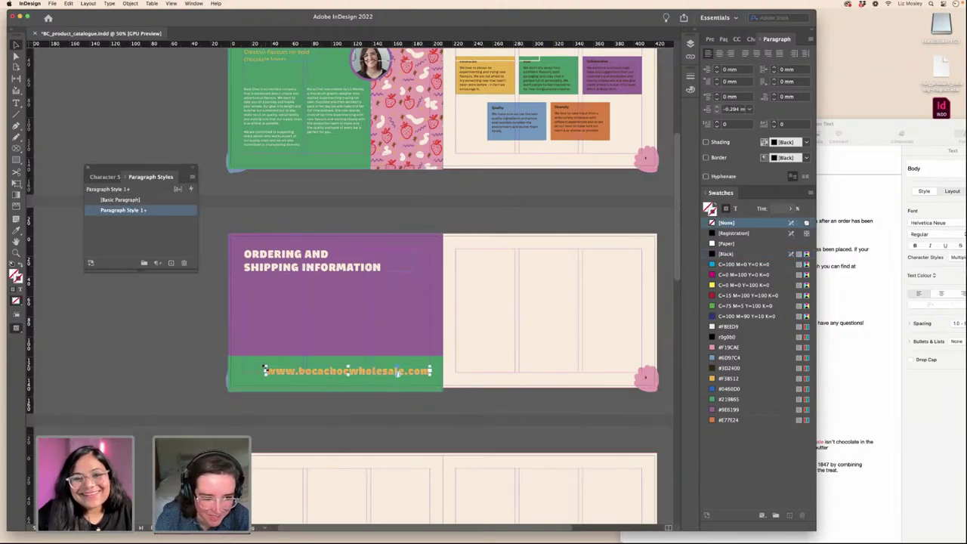
left_click(341, 412)
key("w")
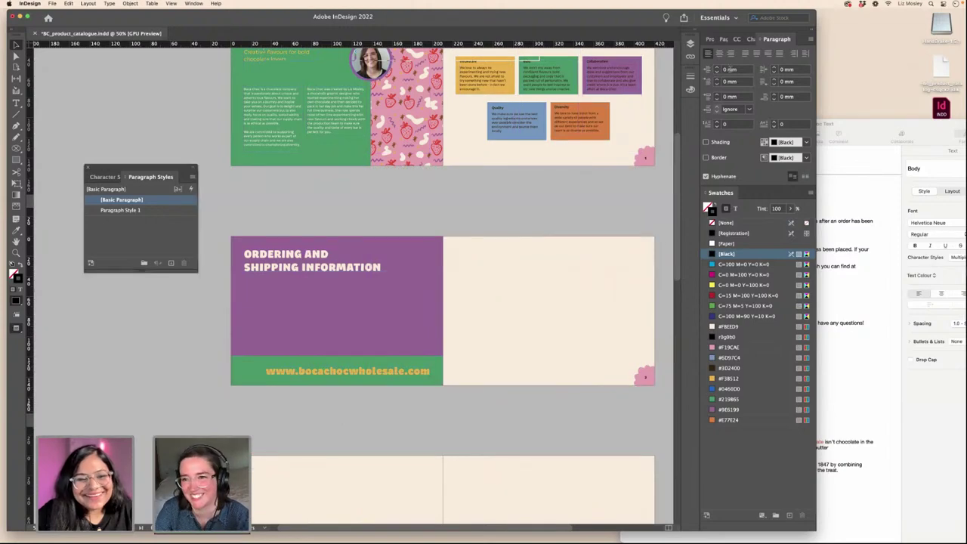
- Override all parent items on the ordering page and send its full-page background behind the page number flower
left_click(721, 39)
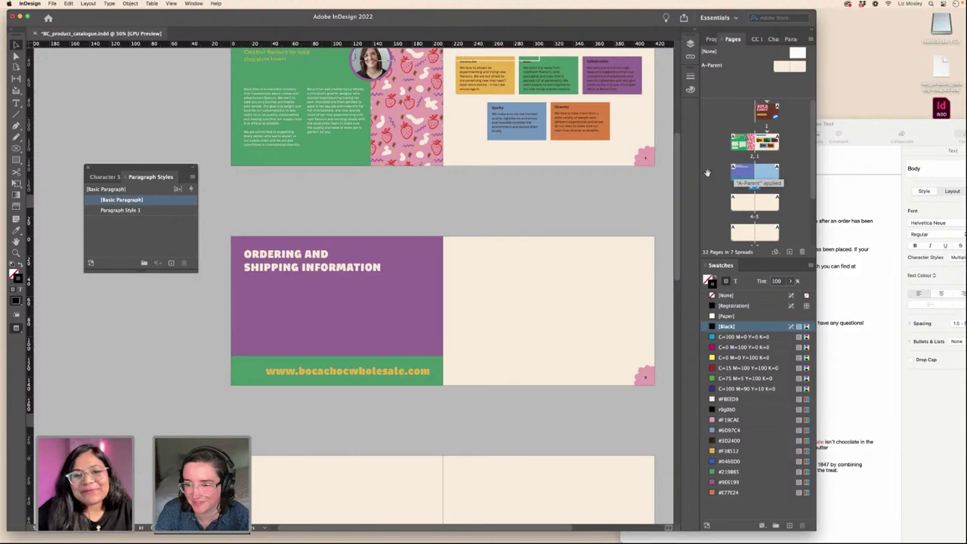
right_click(742, 176)
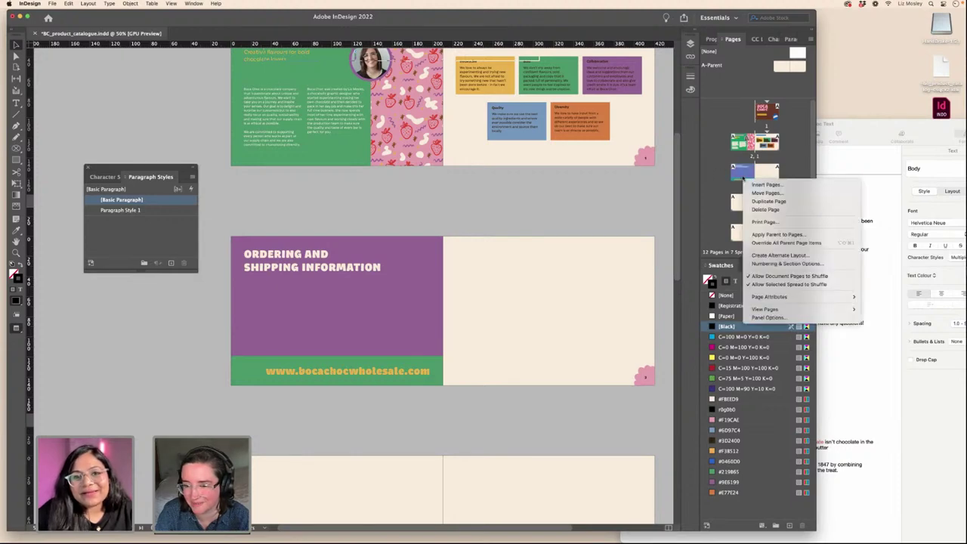
left_click(785, 242)
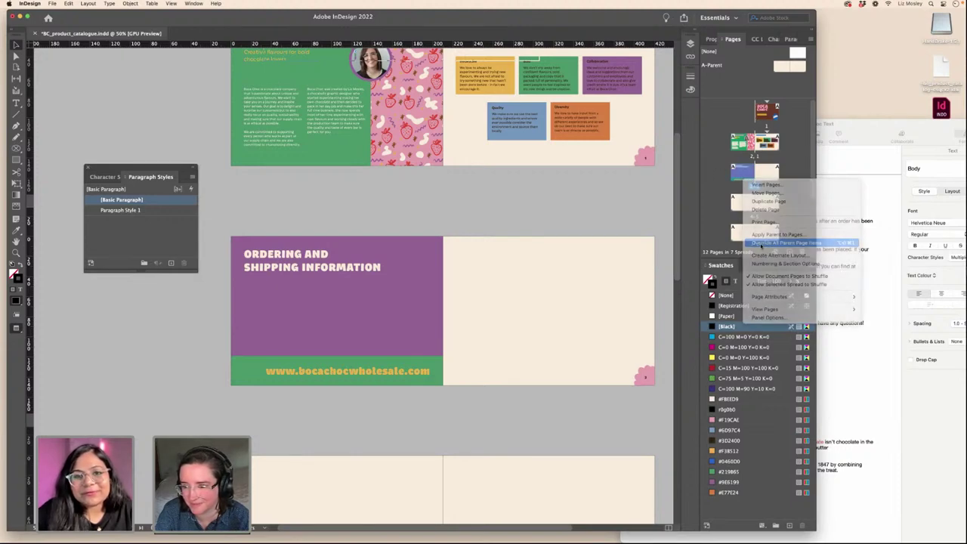
left_click(296, 331)
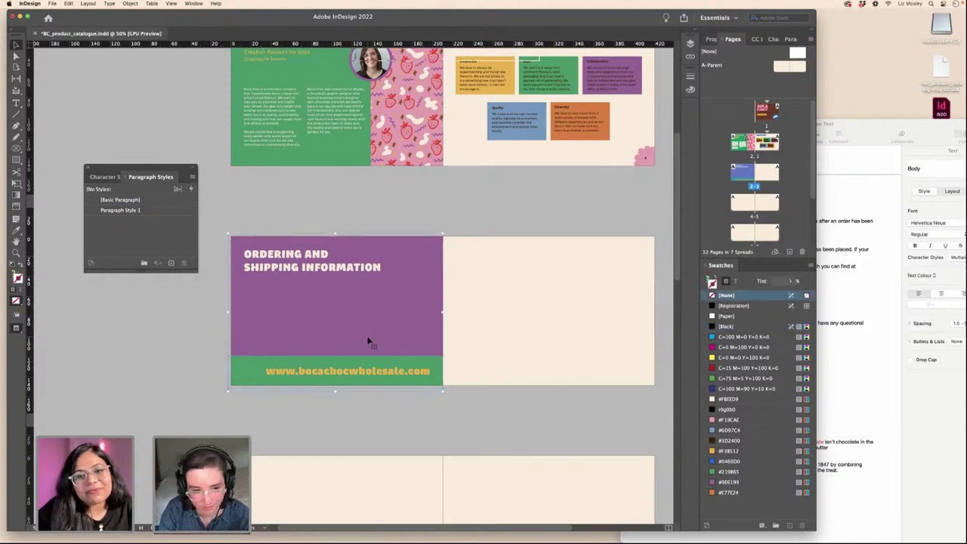
key("super+shift+[")
key("super+]")
left_click(199, 364)
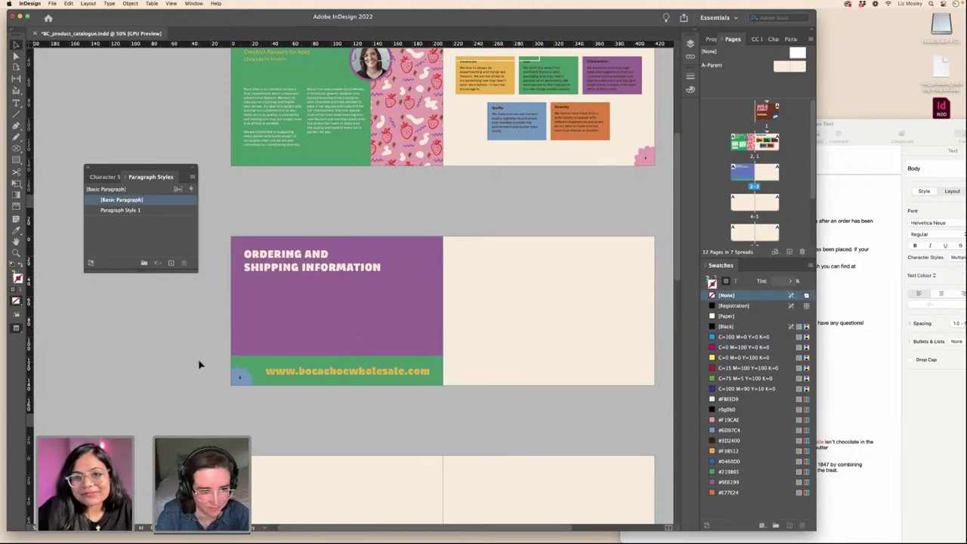
- Fill the page number flower on the ordering page with the pink swatch #F19CAE and leave it without a stroke
left_click(244, 387)
key("x")
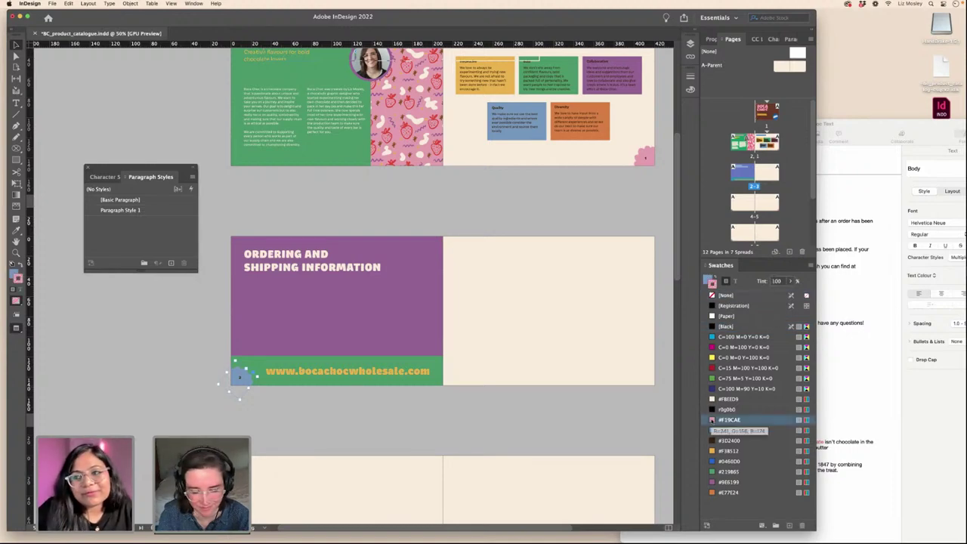
left_click(711, 282)
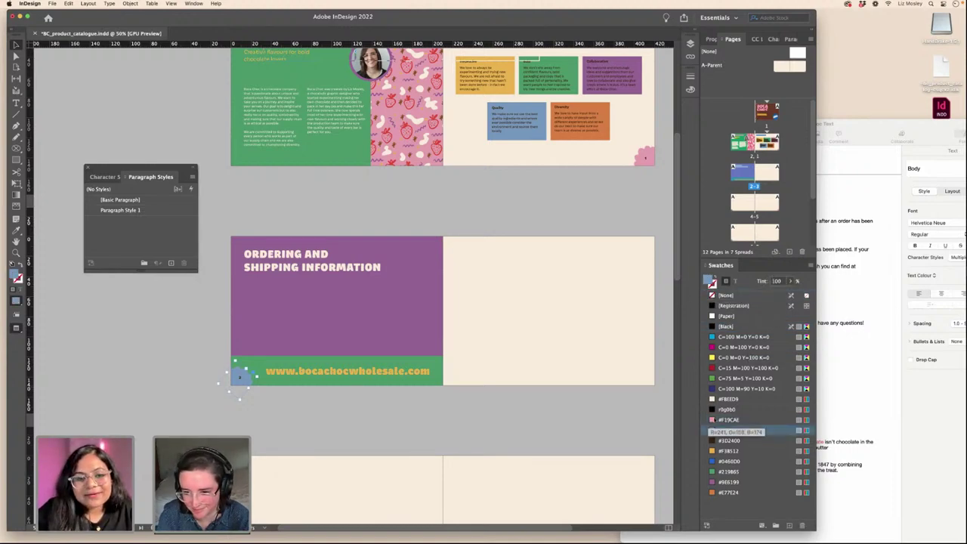
left_click(729, 419)
left_click(180, 362)
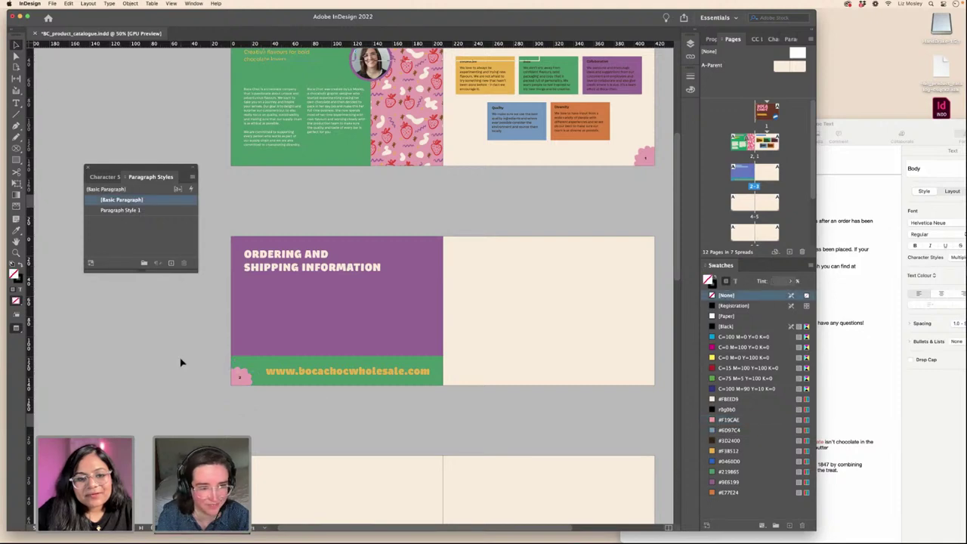
- Override all parent page items on the About Boca Choc and Brand Values spread
scroll(181, 363, "up", 5)
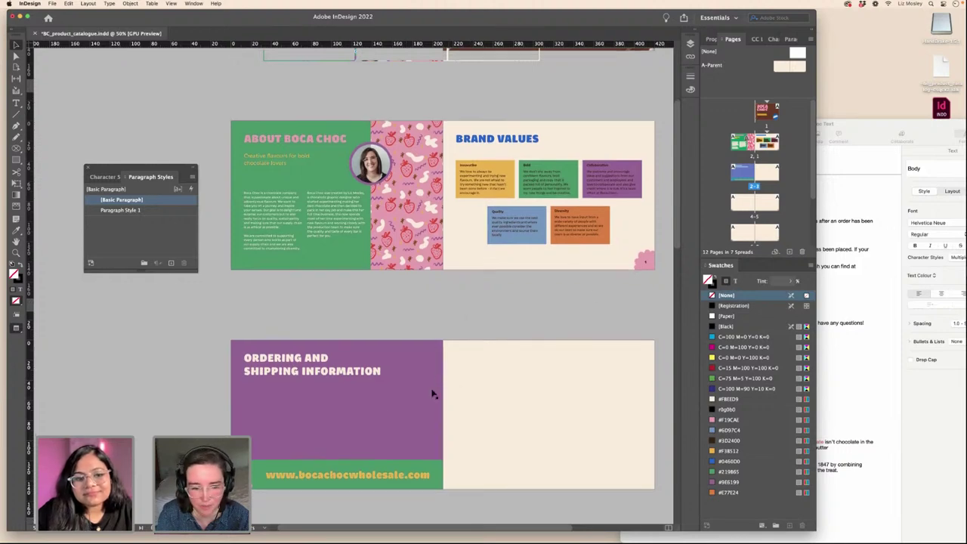
scroll(431, 391, "down", 1)
left_click(306, 450)
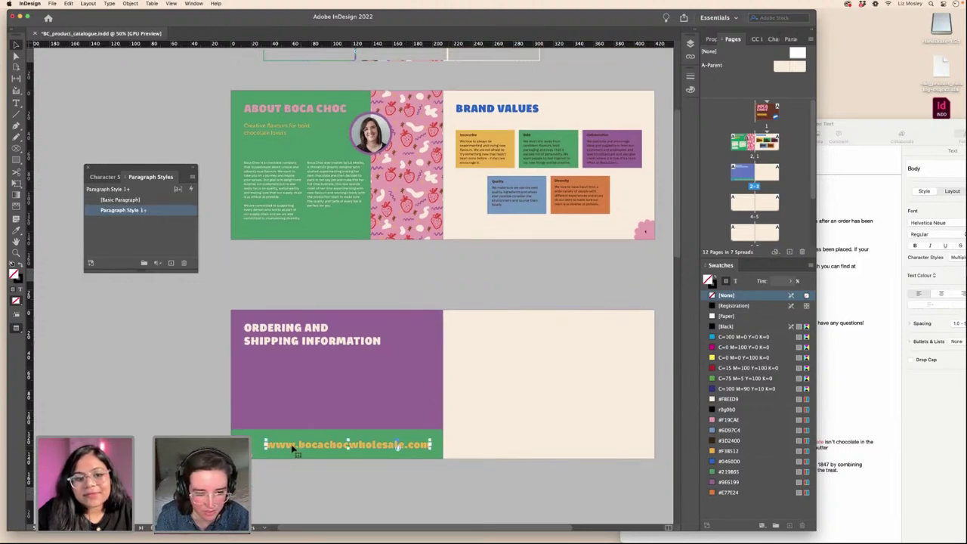
left_click(537, 262)
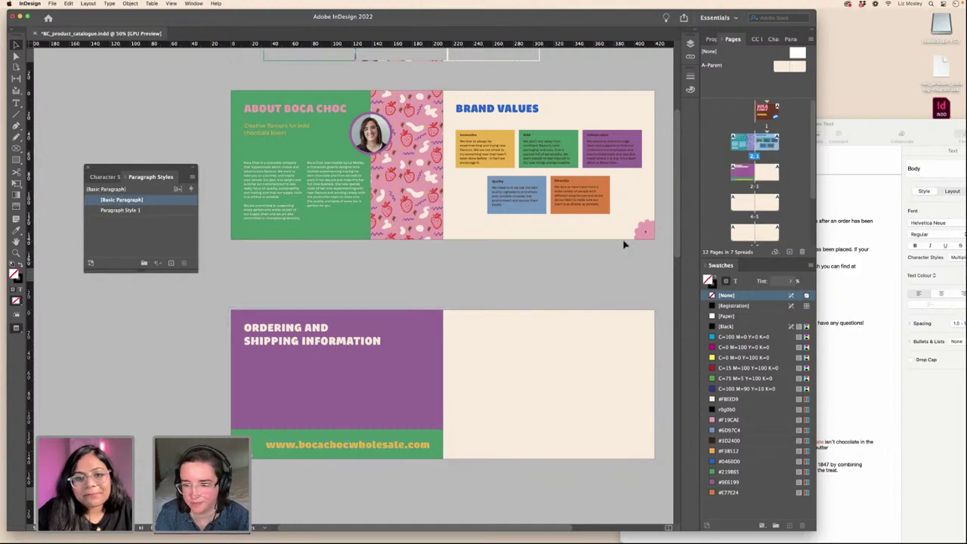
right_click(773, 150)
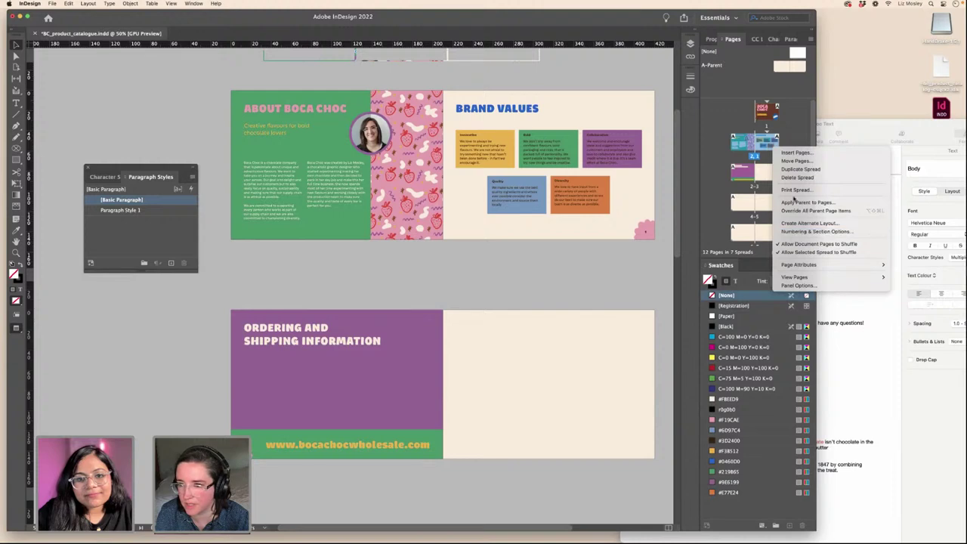
left_click(812, 210)
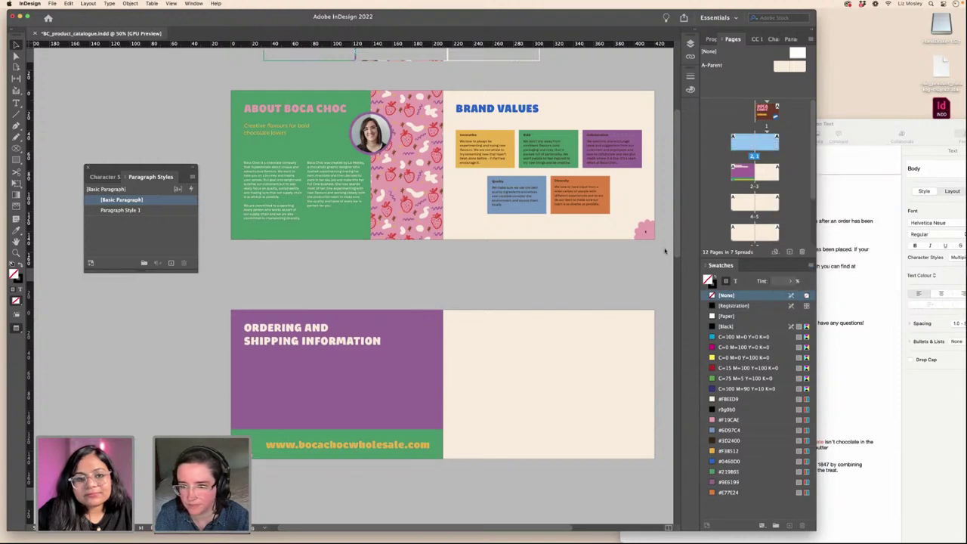
- Recolour the page number flower on the Brand Values page with the green swatch #219865
left_click(645, 230)
left_click(730, 461)
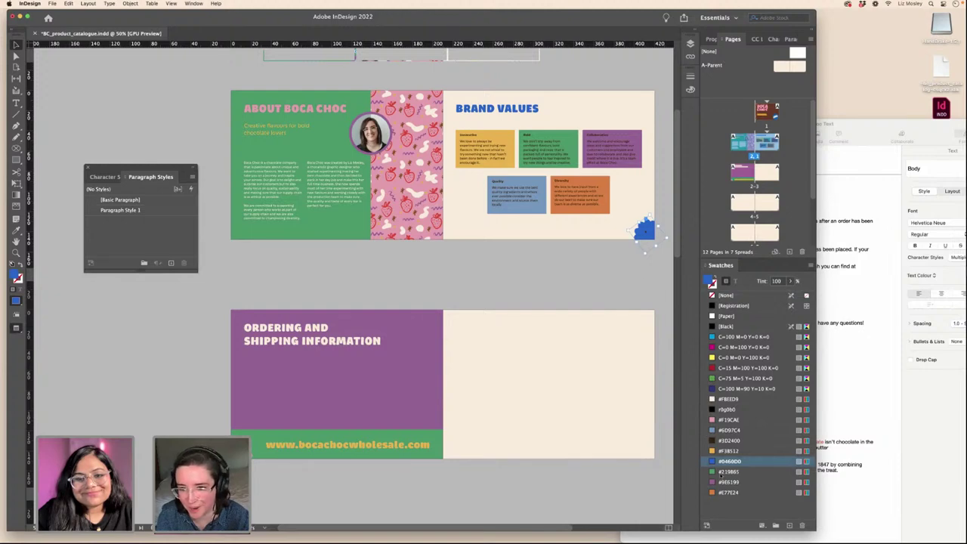
left_click(723, 472)
left_click(475, 280)
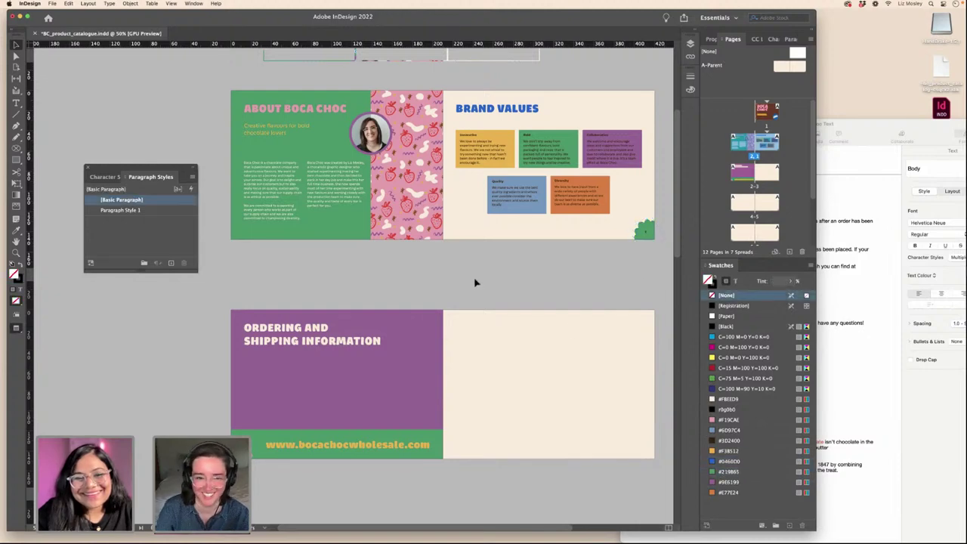
- Copy the two body text frames from the About Boca Choc page and place them below the ordering and shipping heading
scroll(475, 280, "up", 5)
scroll(475, 280, "up", 2)
scroll(475, 280, "down", 6)
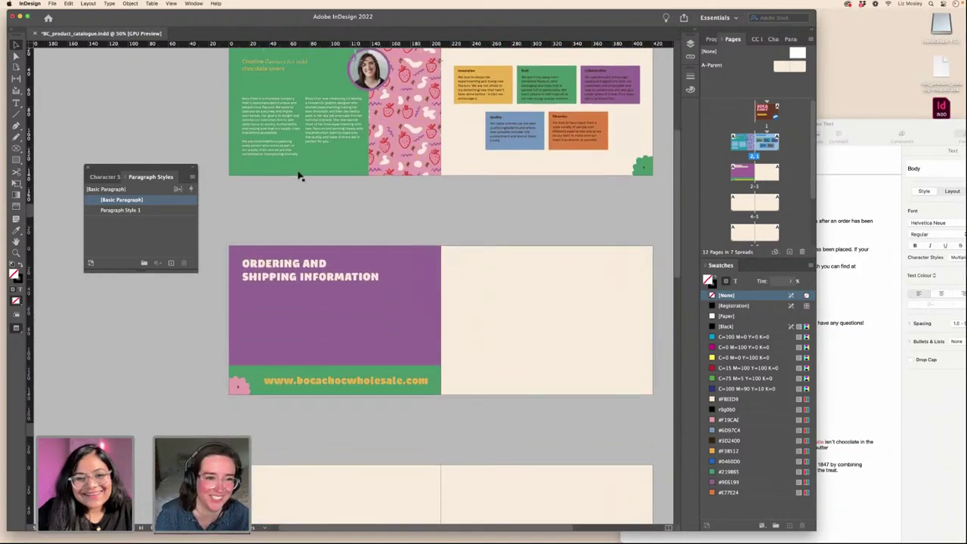
left_click(273, 144)
key("super+c")
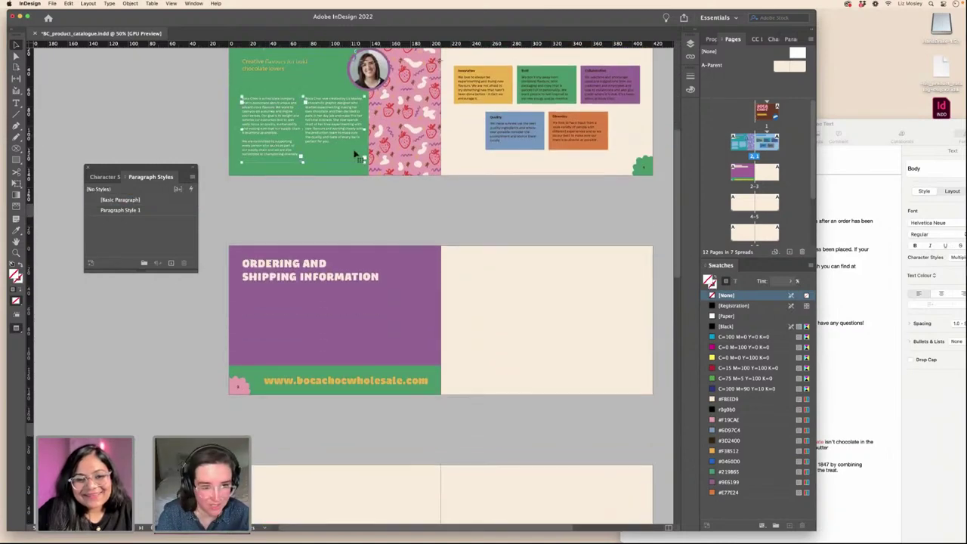
key("super+v")
left_click_drag(363, 115, 318, 311)
key("w")
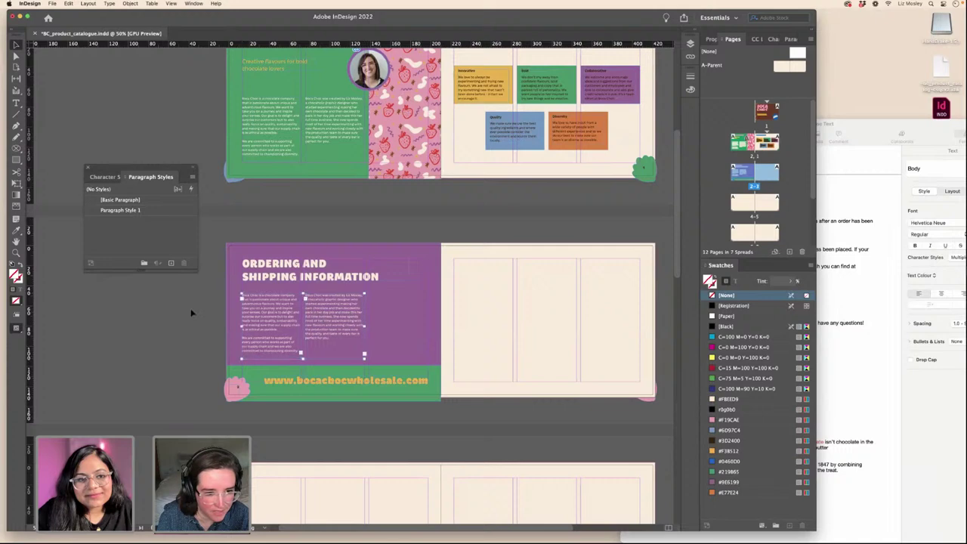
left_click(200, 313)
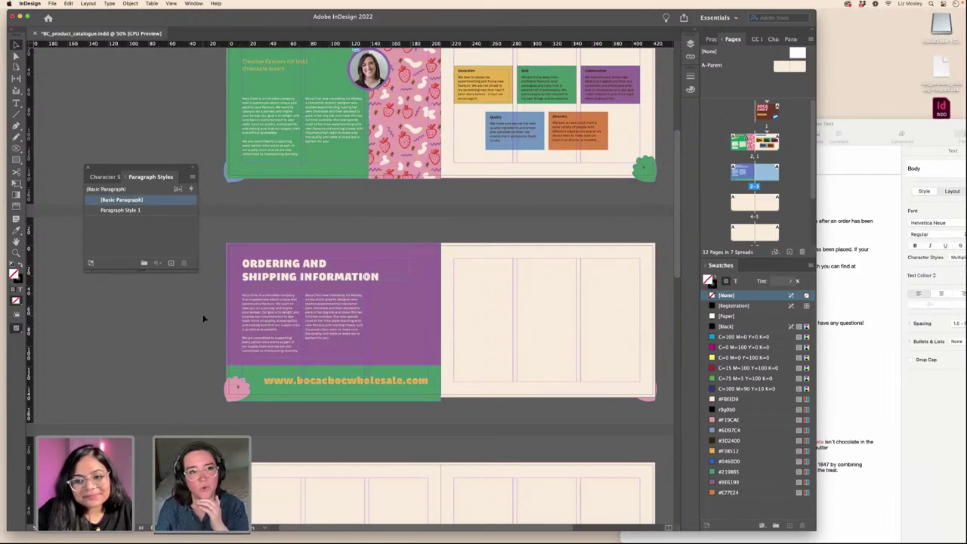
scroll(206, 312, "up", 1)
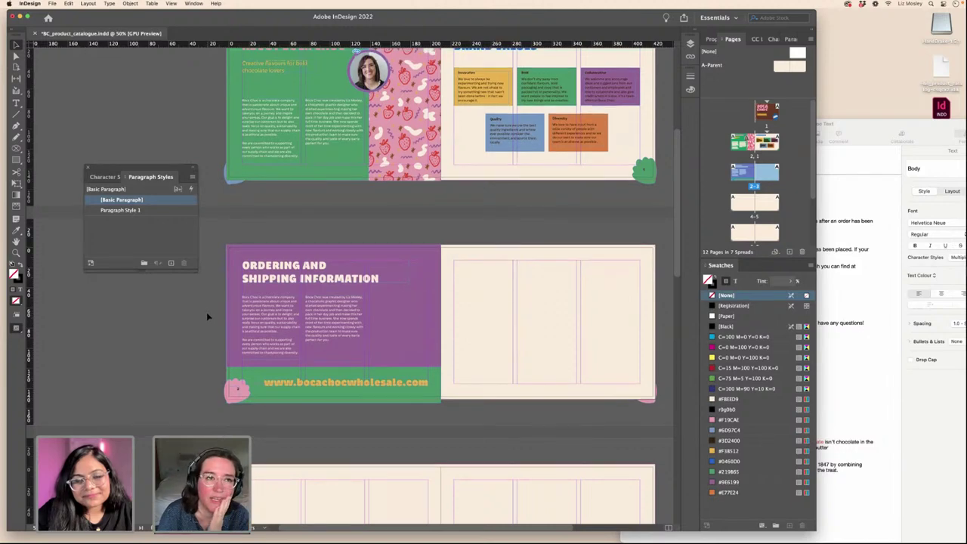
scroll(206, 312, "up", 3)
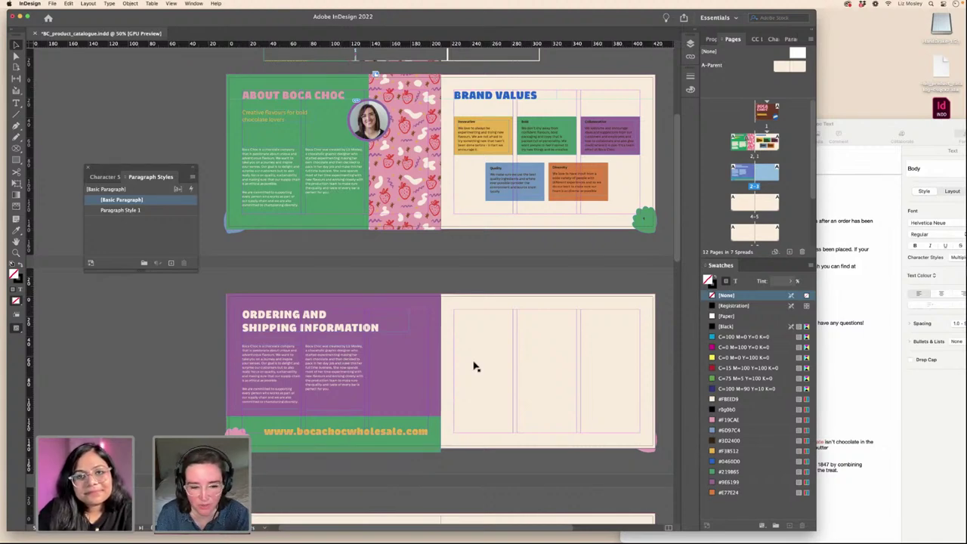
left_click(302, 328)
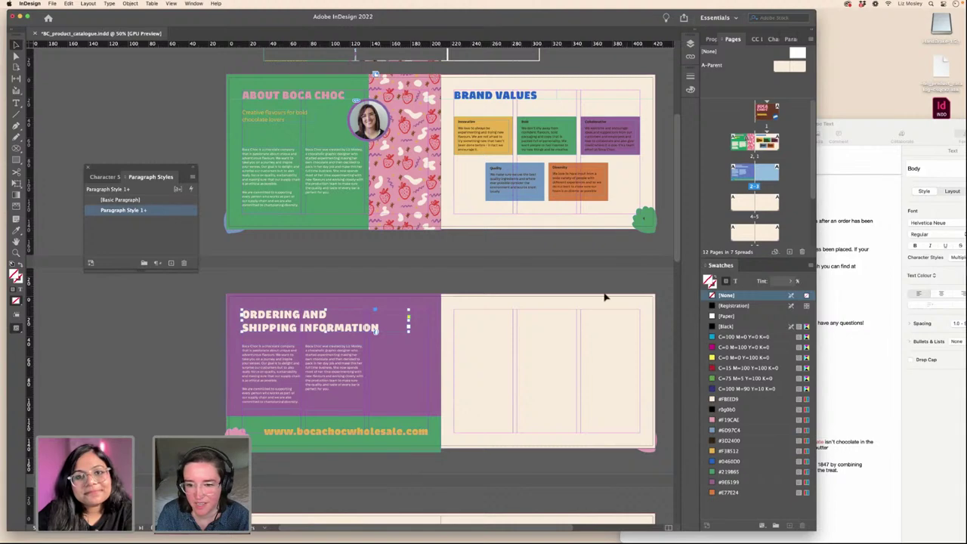
left_click(604, 297)
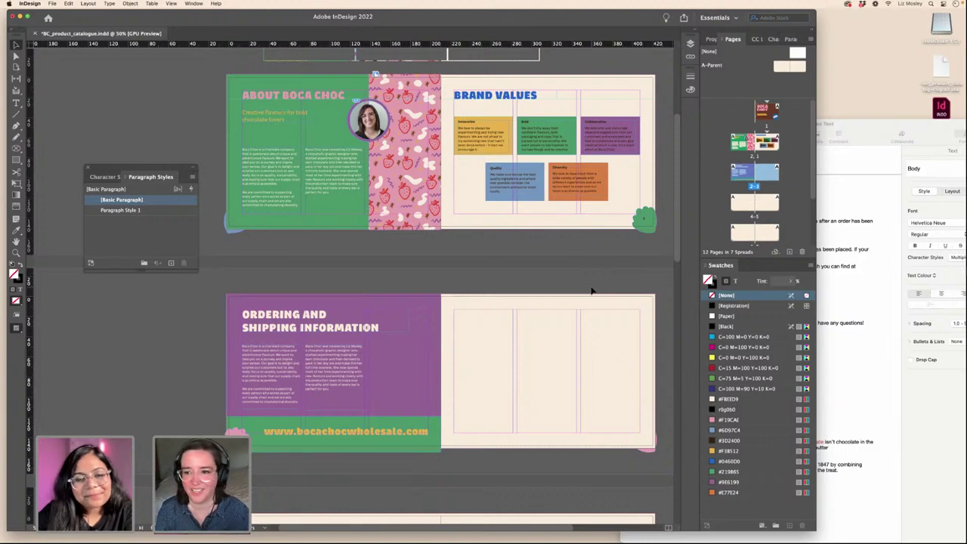
- Switch to the Boca Choc Text document in Pages and copy the ordering and shipping paragraphs above the wholesale website address
left_click(850, 291)
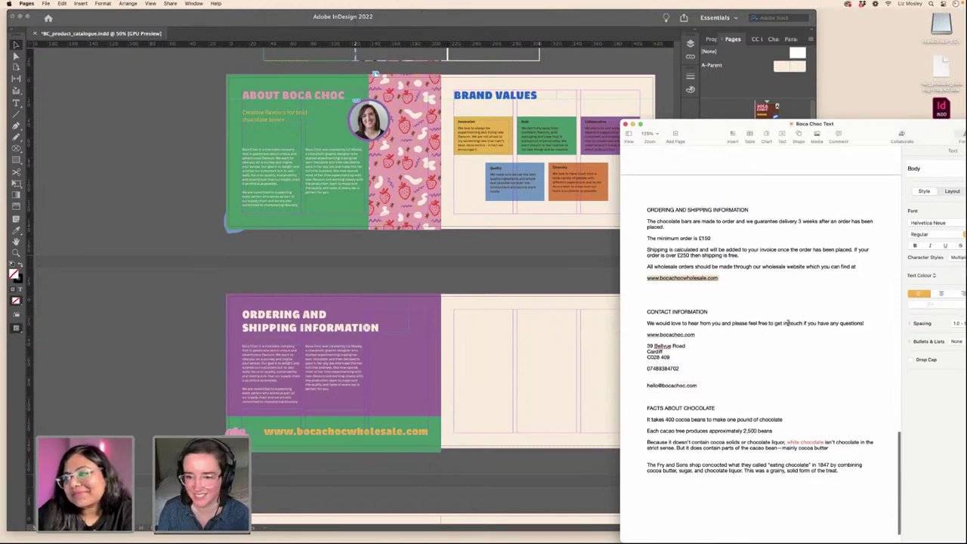
scroll(788, 323, "up", 2)
left_click_drag(867, 306, 648, 259)
scroll(647, 260, "up", 1)
- Return to InDesign and replace all body text in the ordering page's frames with the copied ordering and shipping paragraphs
left_click(304, 348)
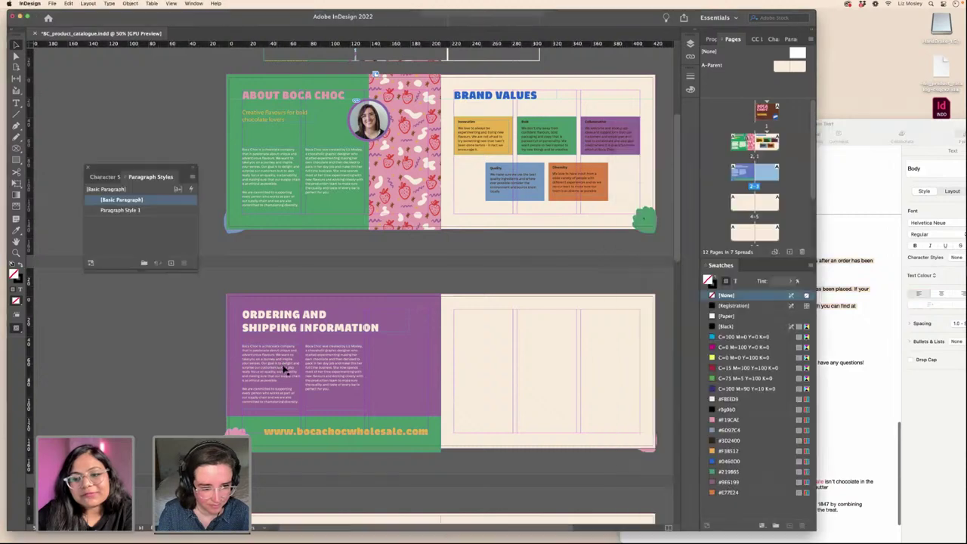
left_click(16, 103)
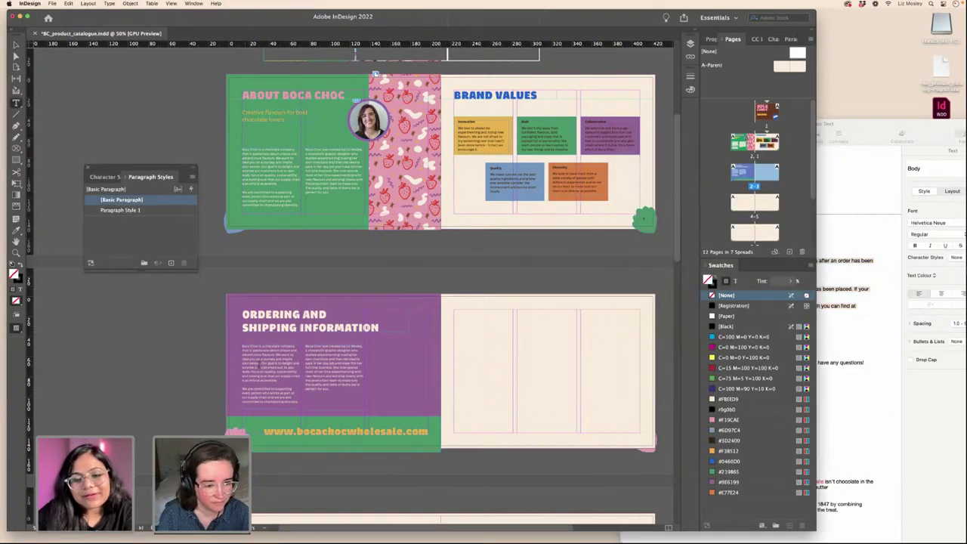
left_click(259, 364)
key("super+a")
key("super+v")
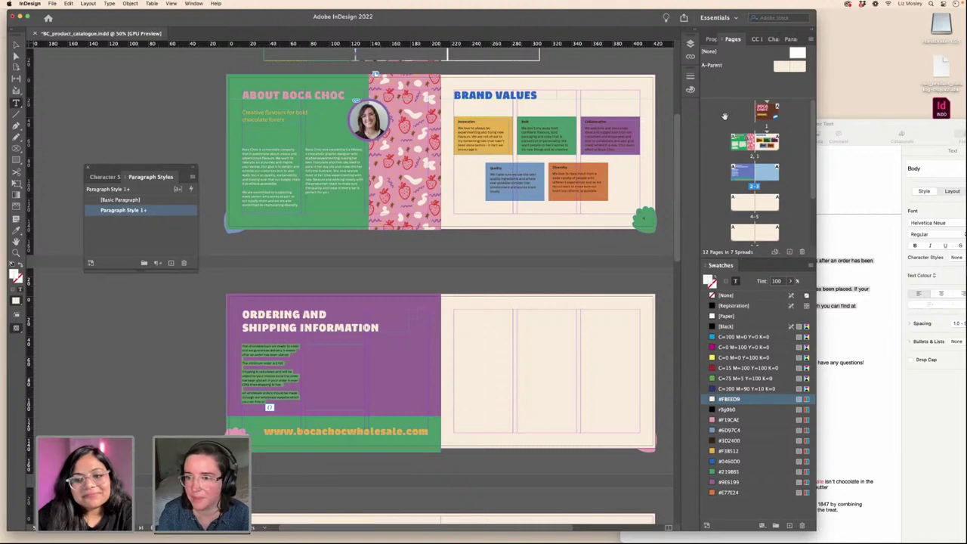
- Increase the font size of the selected ordering and shipping paragraphs to 13 pt
left_click(772, 38)
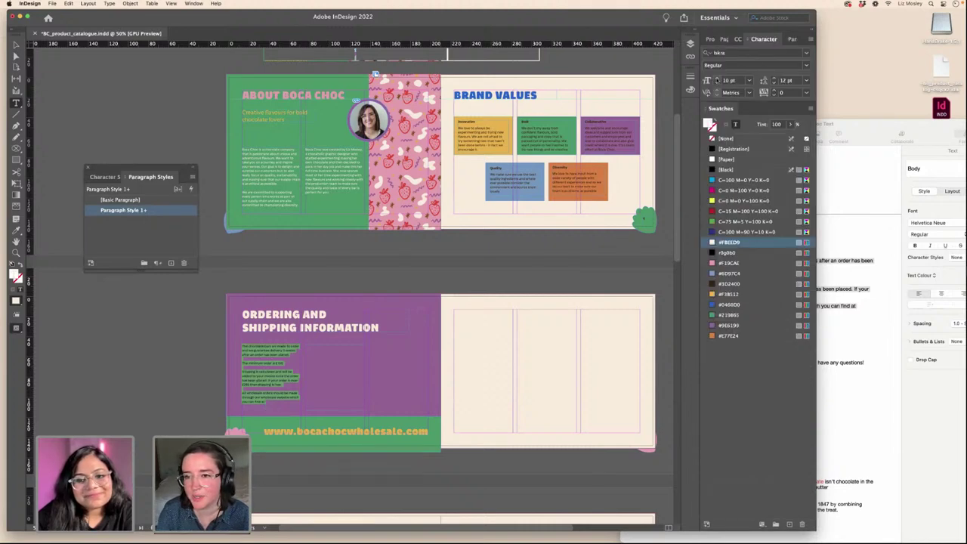
left_click(717, 78)
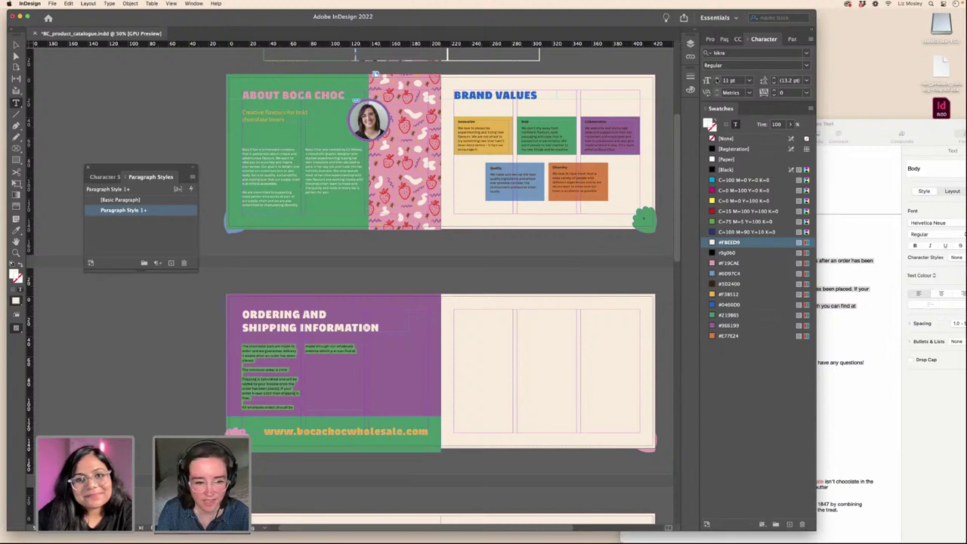
left_click(717, 78)
left_click(717, 78)
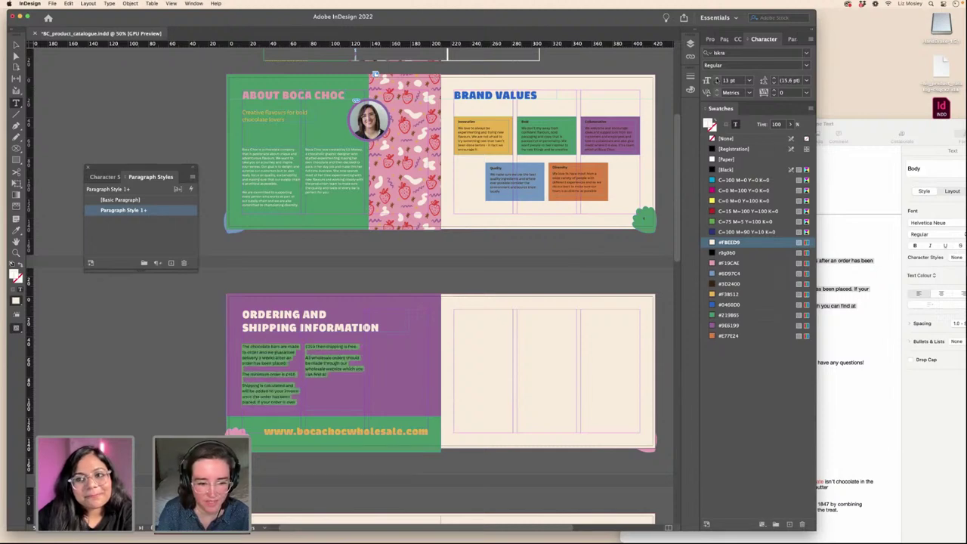
- Set the font size of the ordering and shipping paragraphs to 13 pt and deselect their text frames
left_click(717, 78)
left_click(717, 82)
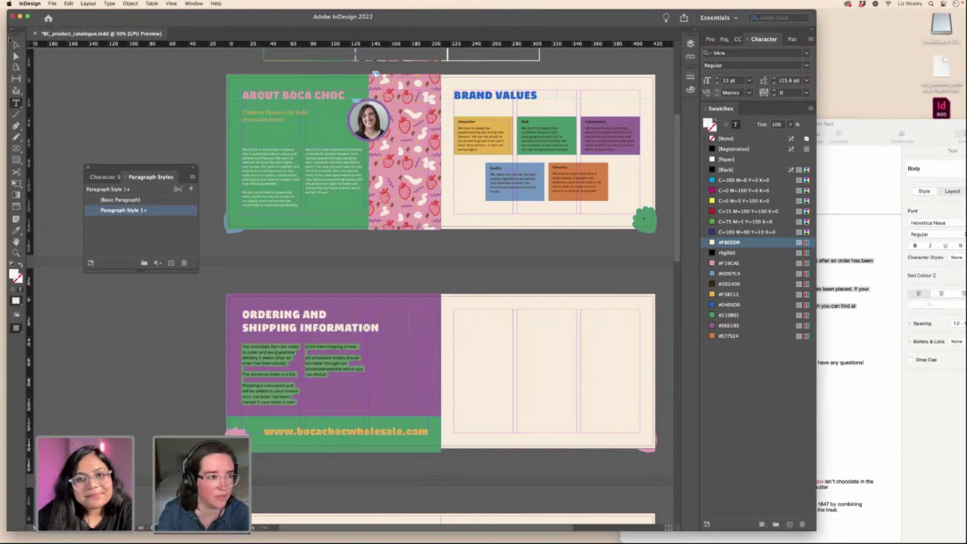
left_click(15, 45)
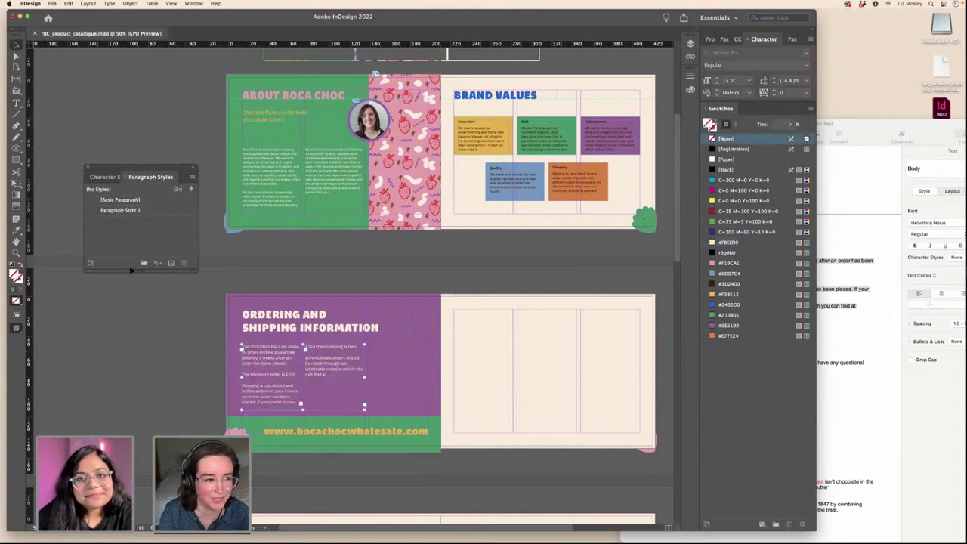
left_click(178, 334)
- Try the orange #E77E24 swatch on the ordering and shipping heading text and undo the colour change
left_click(291, 326)
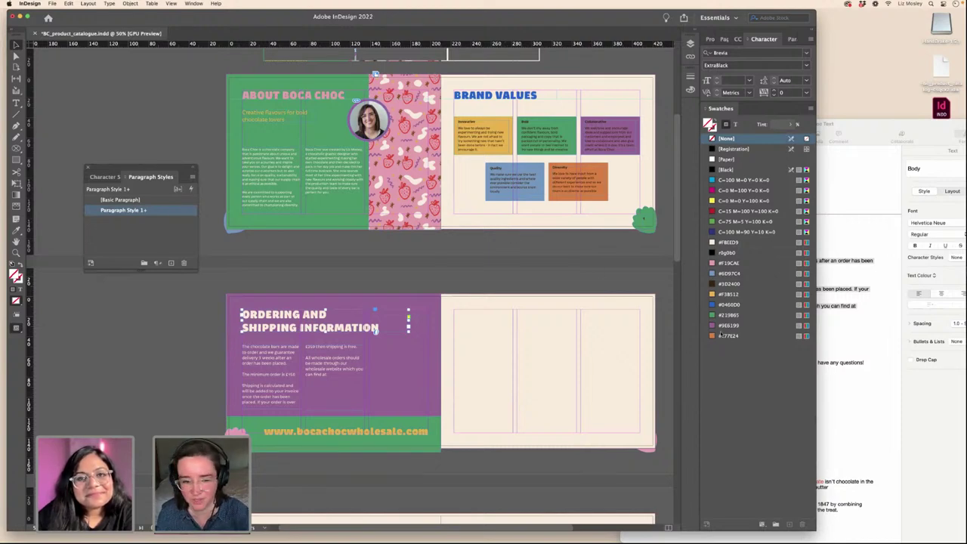
left_click(712, 336)
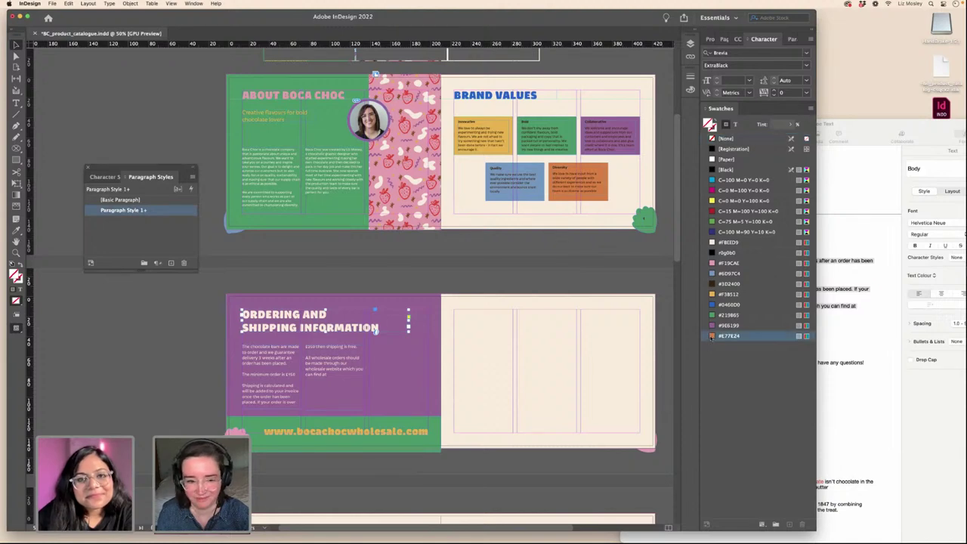
key("super+z")
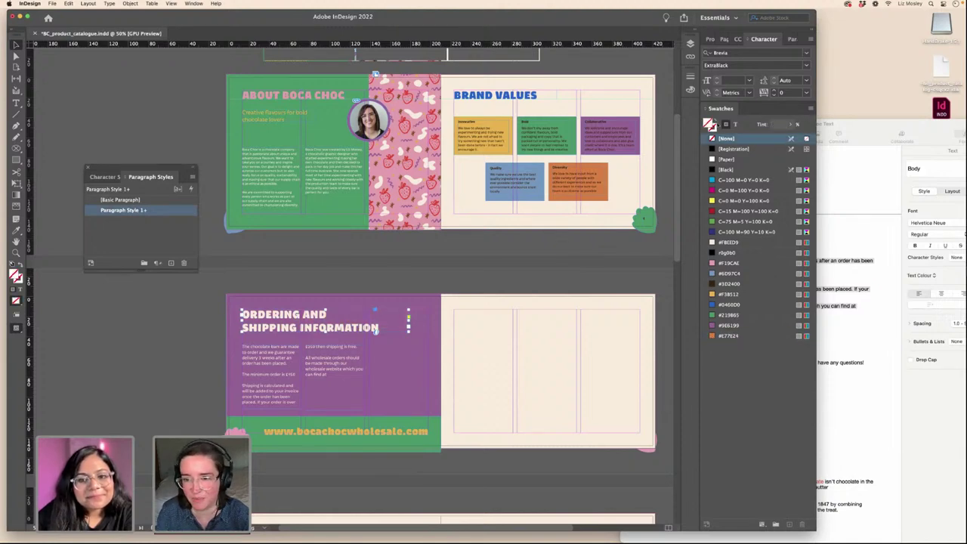
left_click(736, 124)
left_click(712, 336)
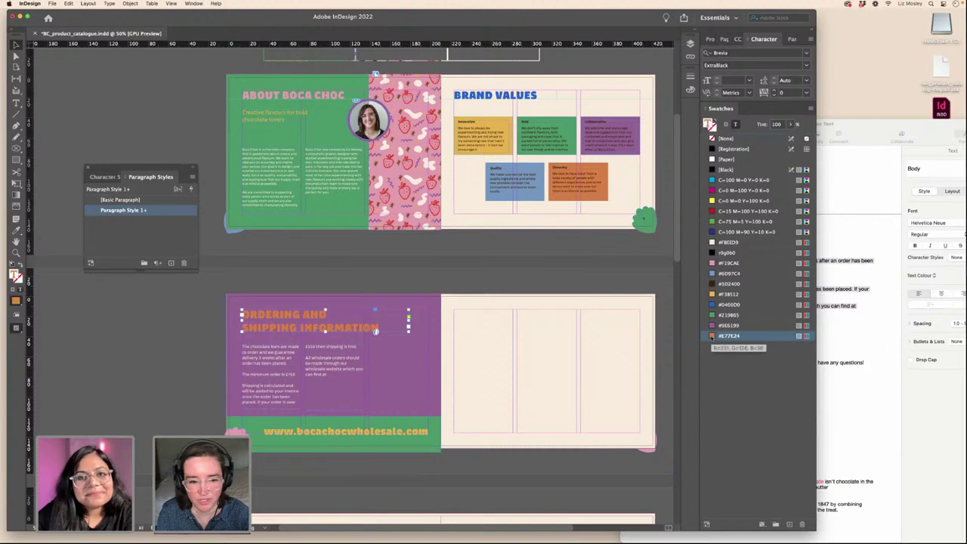
key("super+z")
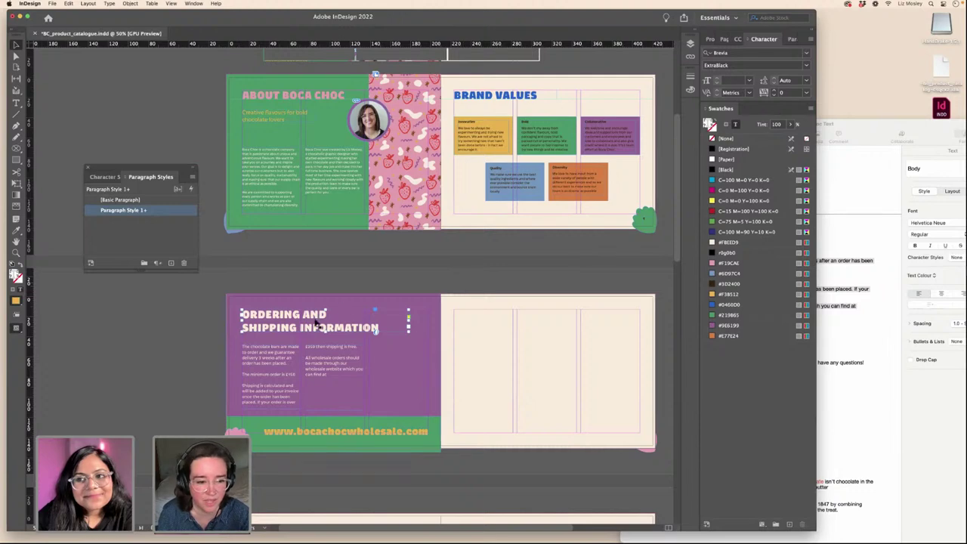
- Switch to Illustrator and copy the small cream starburst from the green pattern tile beside the green pattern artboard
left_click(204, 350)
left_click(270, 360)
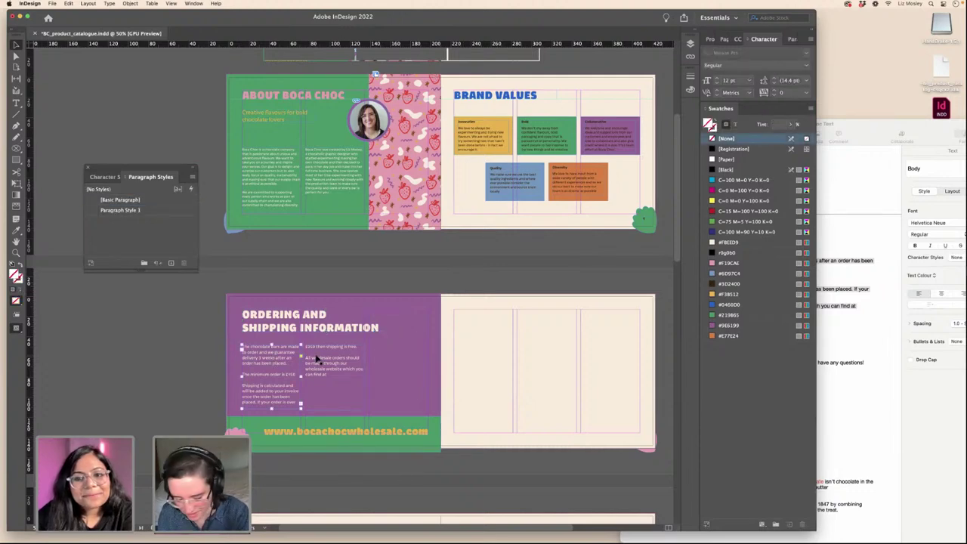
key("super+equal")
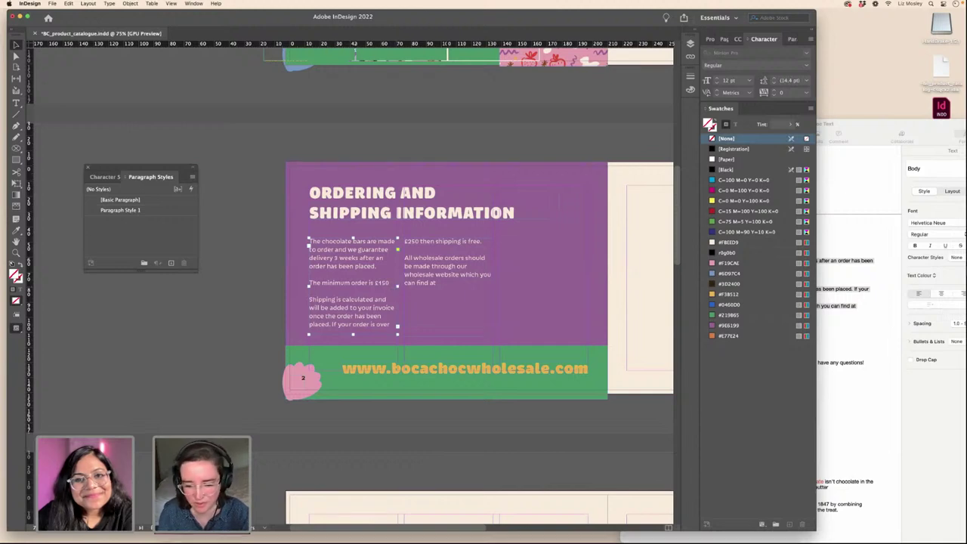
left_click(552, 531)
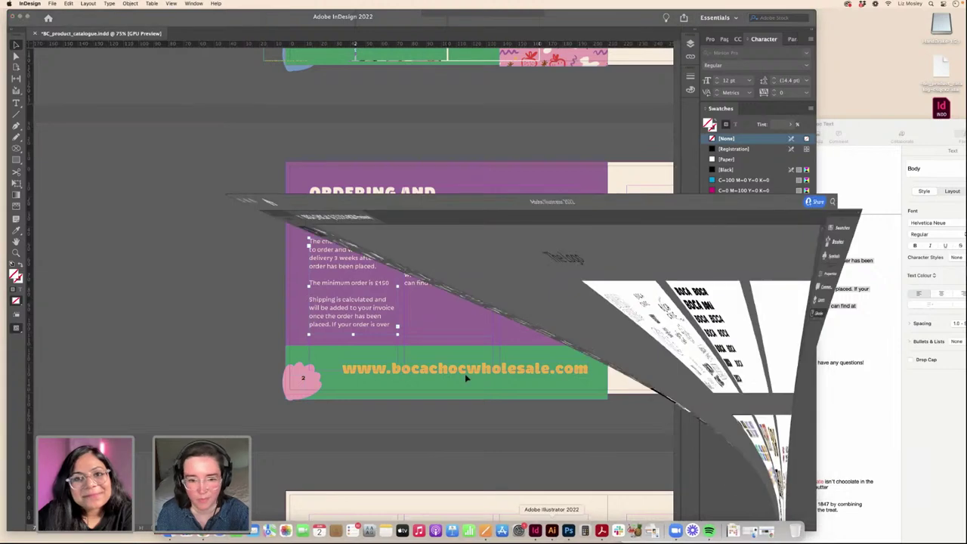
scroll(396, 294, "down", 5)
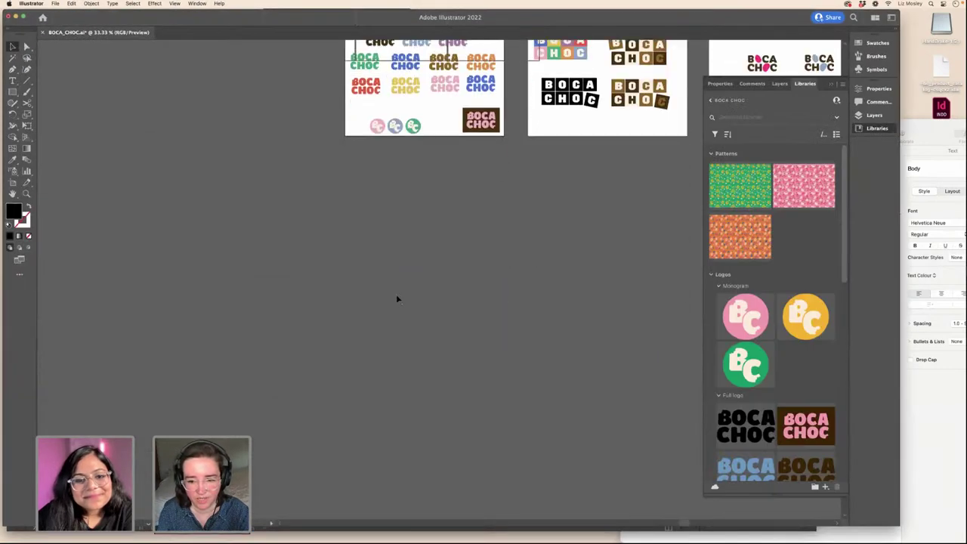
scroll(396, 298, "up", 10)
left_click(13, 196)
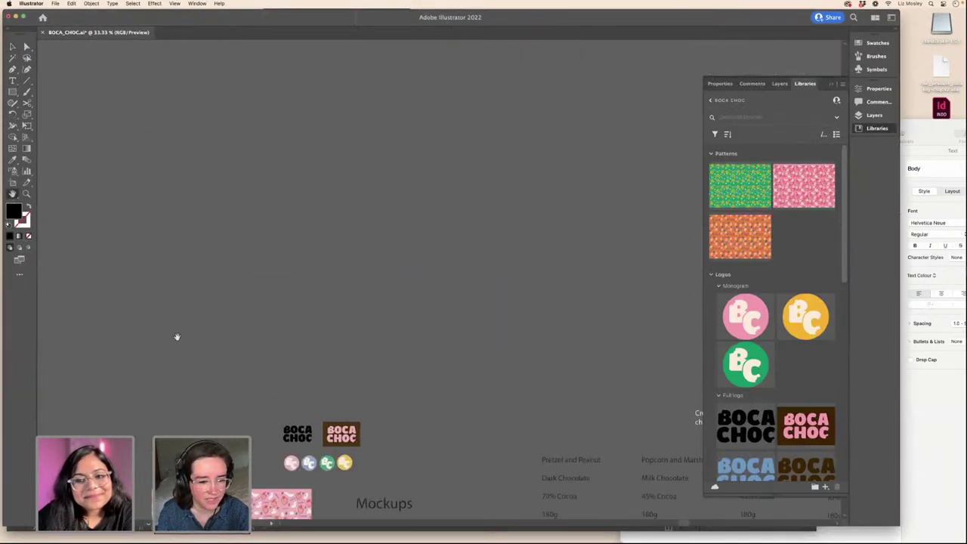
scroll(177, 336, "down", 10)
scroll(177, 336, "left", 5)
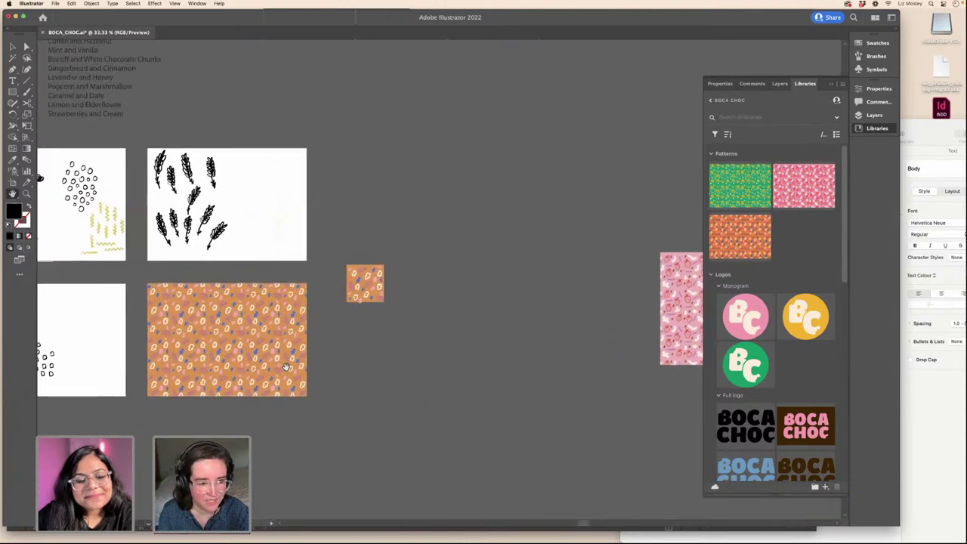
scroll(286, 366, "left", 10)
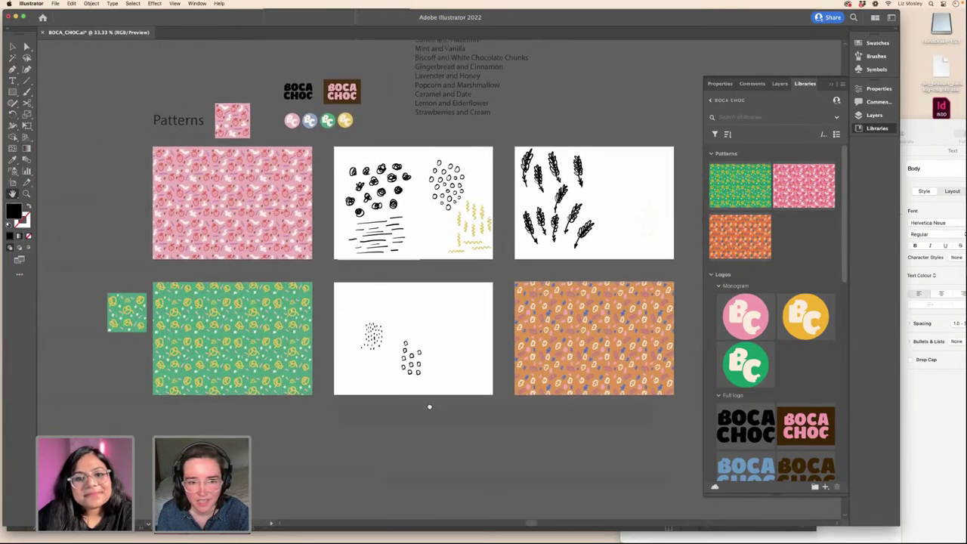
scroll(427, 408, "right", 3)
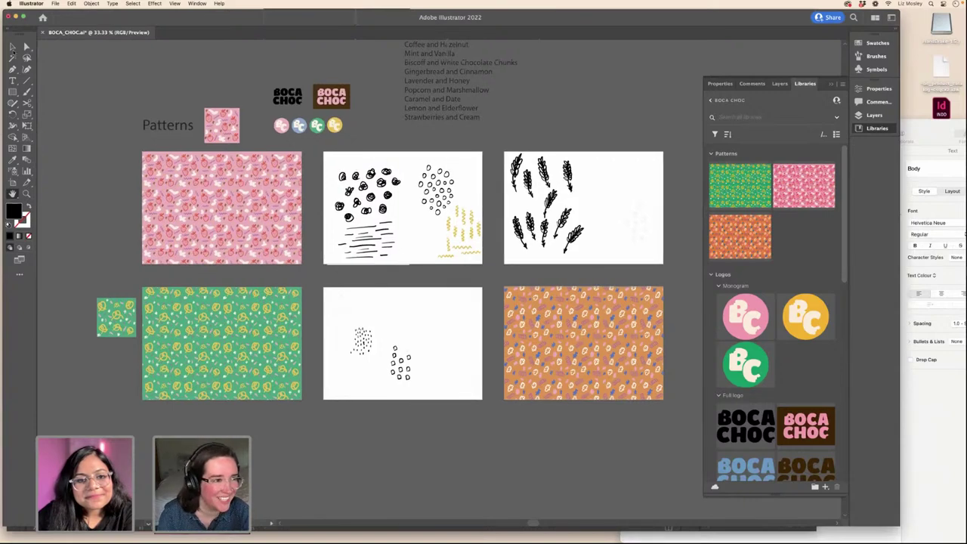
key("v")
left_click(126, 316)
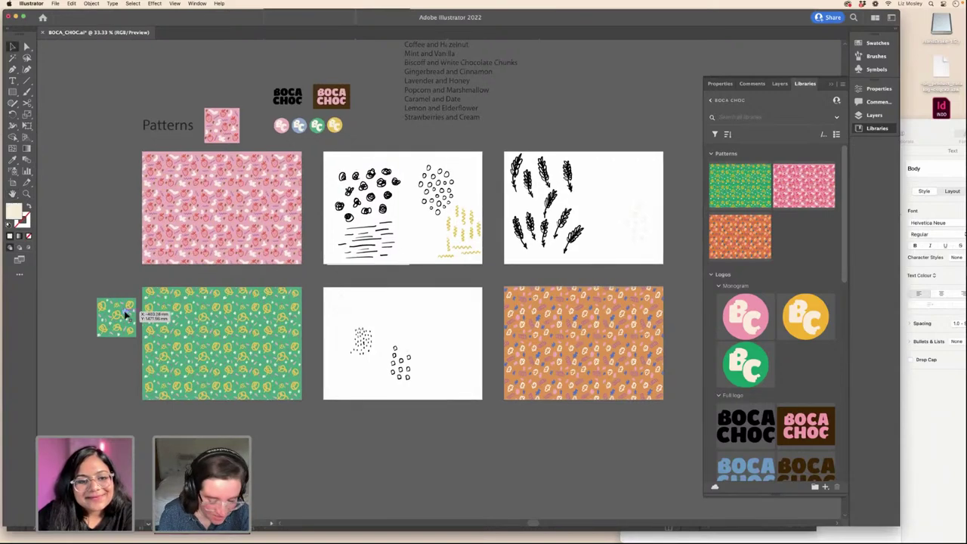
- Return to InDesign, paste the starburst at a reduced size and place it beside the chocolate bars paragraph as a bullet
left_click(541, 530)
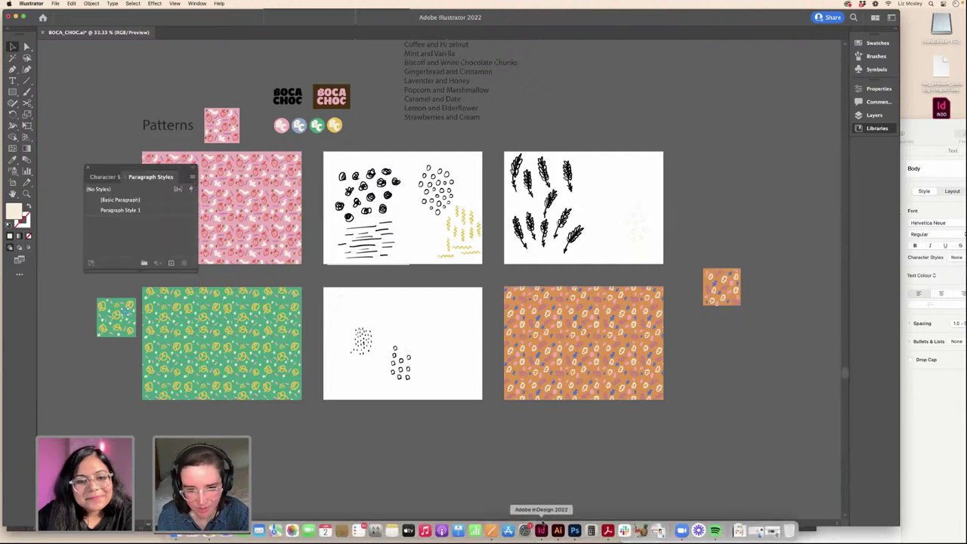
key("super+v")
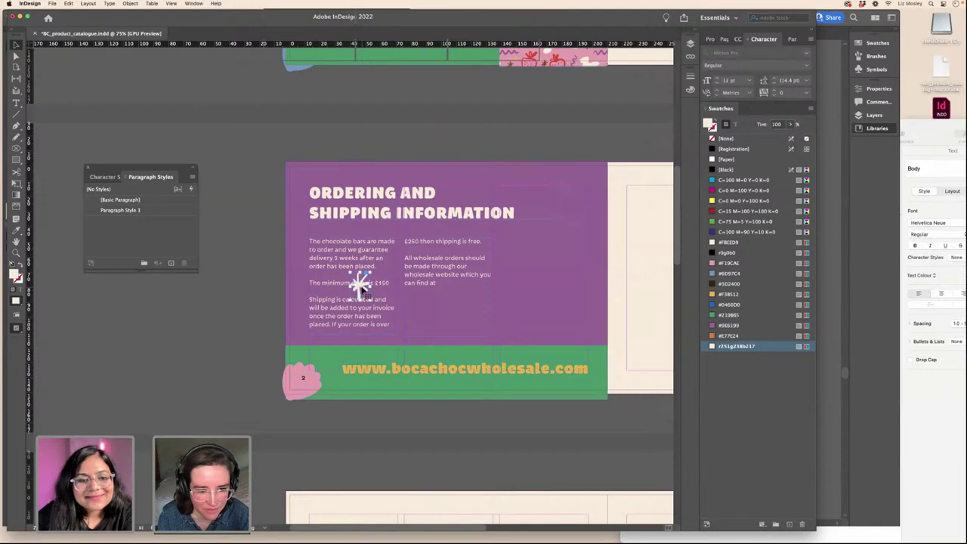
left_click_drag(362, 290, 313, 250)
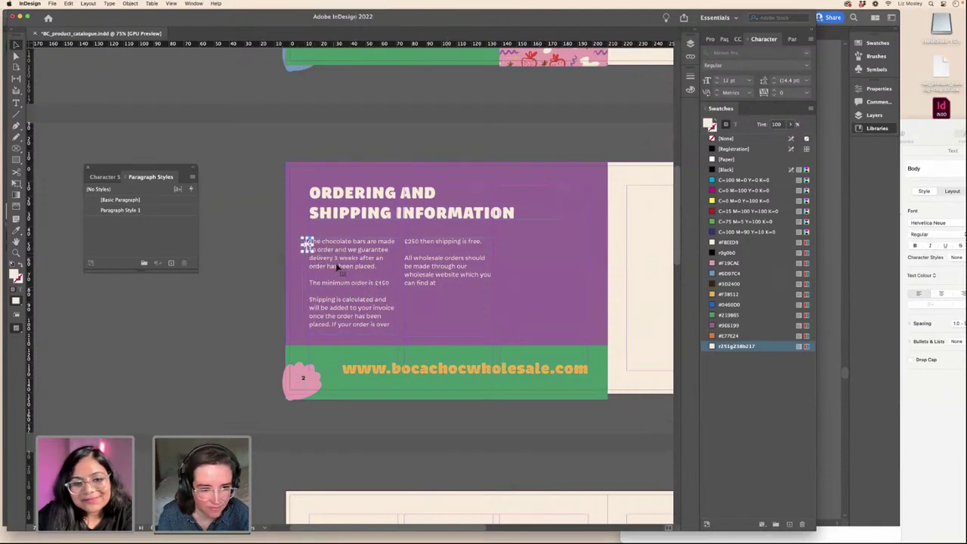
- Move the left edges of both body text frames inward to make room for starburst bullets
left_click(336, 267)
left_click(417, 264, "shift")
key("super+shift+a")
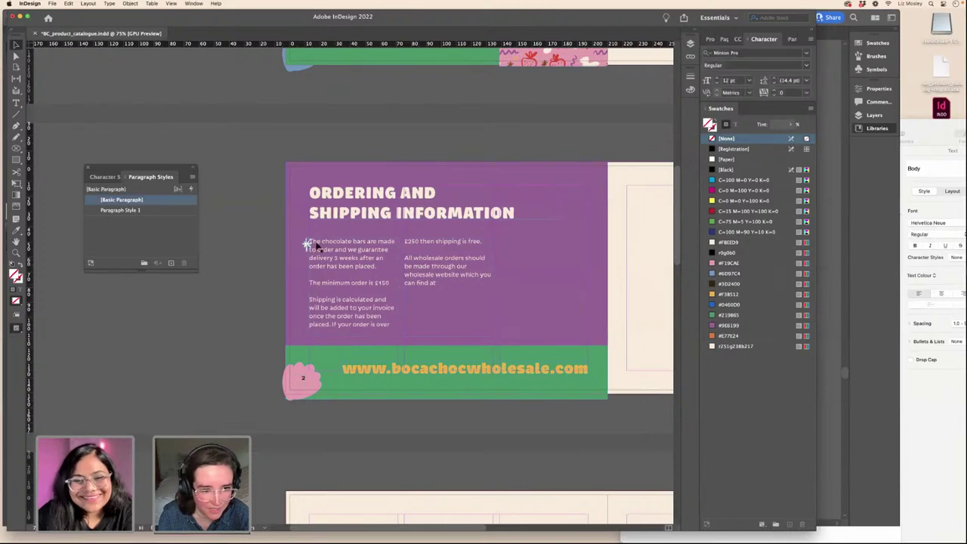
left_click(318, 272)
left_click_drag(310, 285, 312, 287)
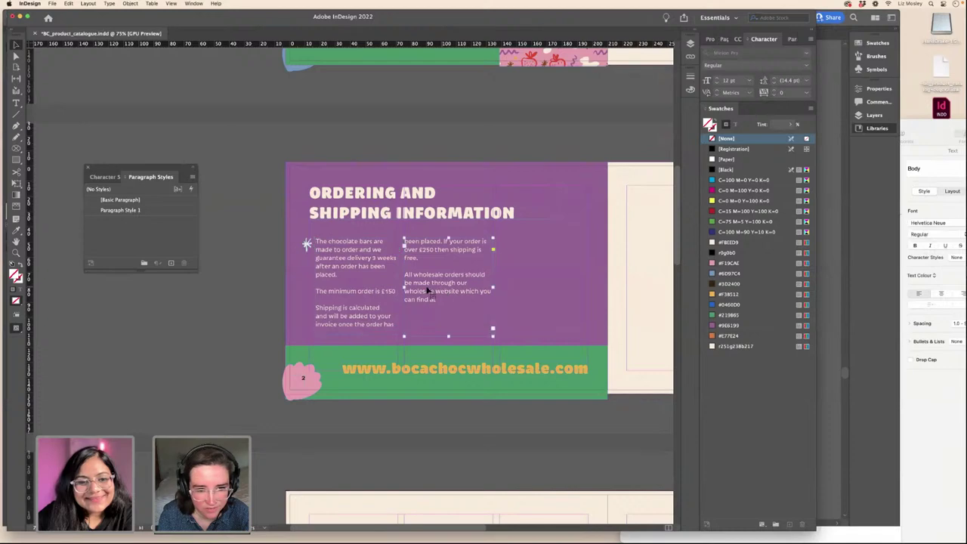
left_click_drag(404, 287, 418, 288)
left_click(290, 270)
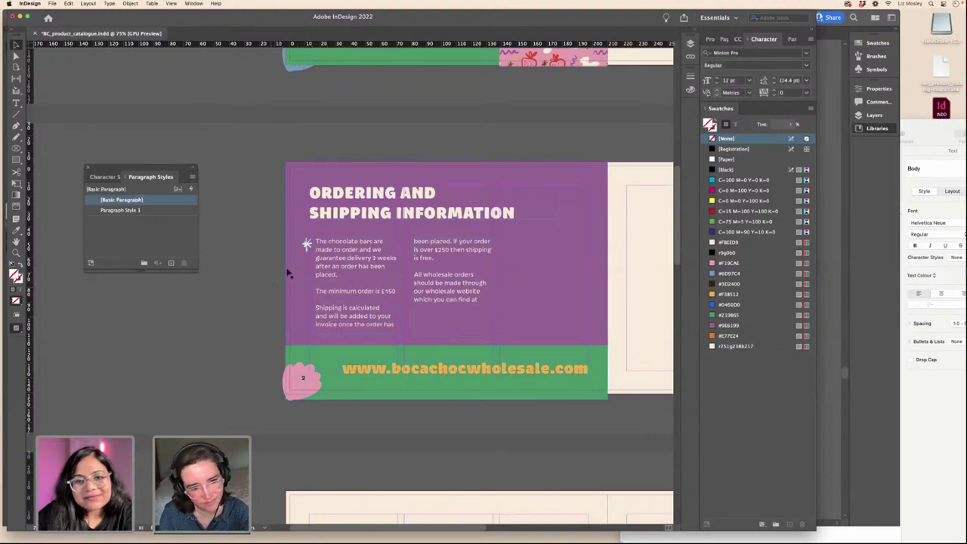
- Copy the starburst bullet and place duplicates beside the minimum order and shipping paragraphs in the first column
left_click(306, 244)
key("super+v")
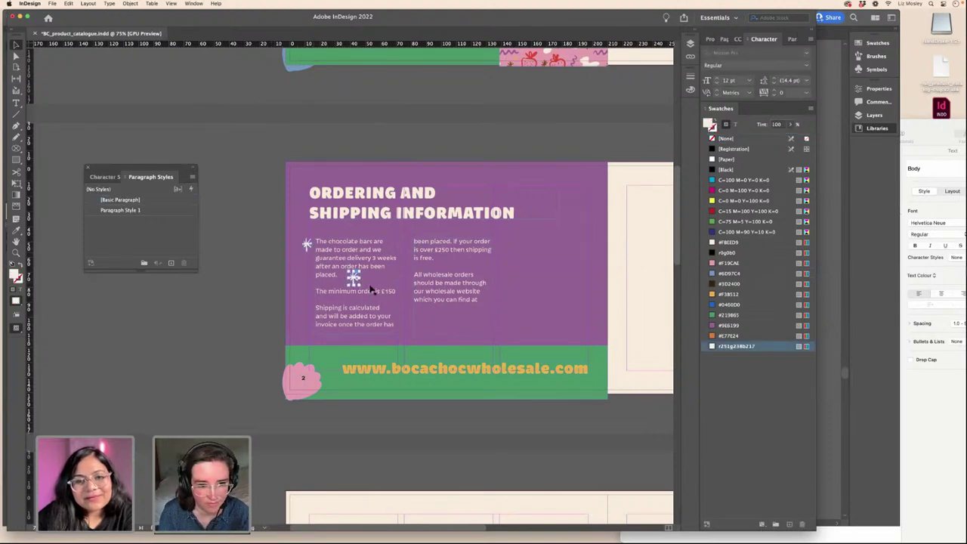
left_click_drag(355, 282, 307, 291)
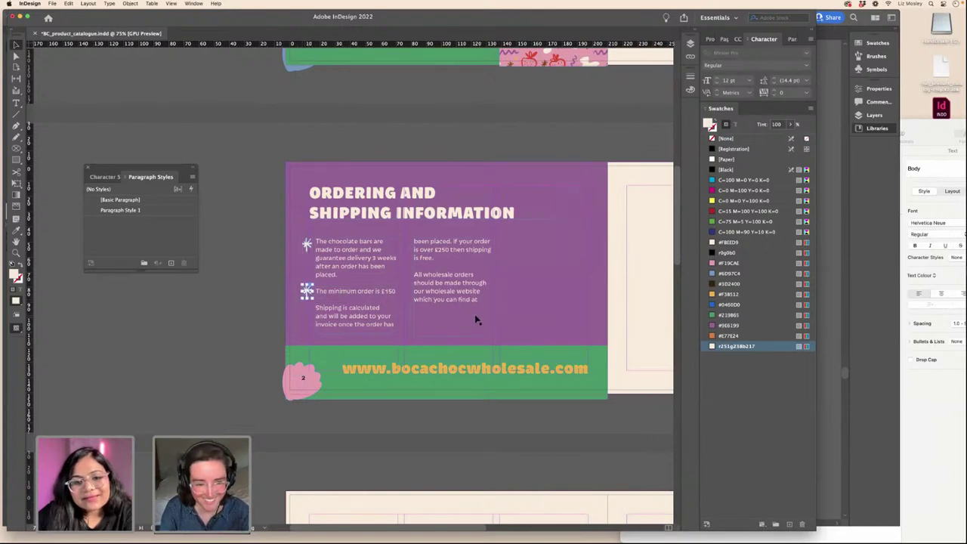
key("super+v")
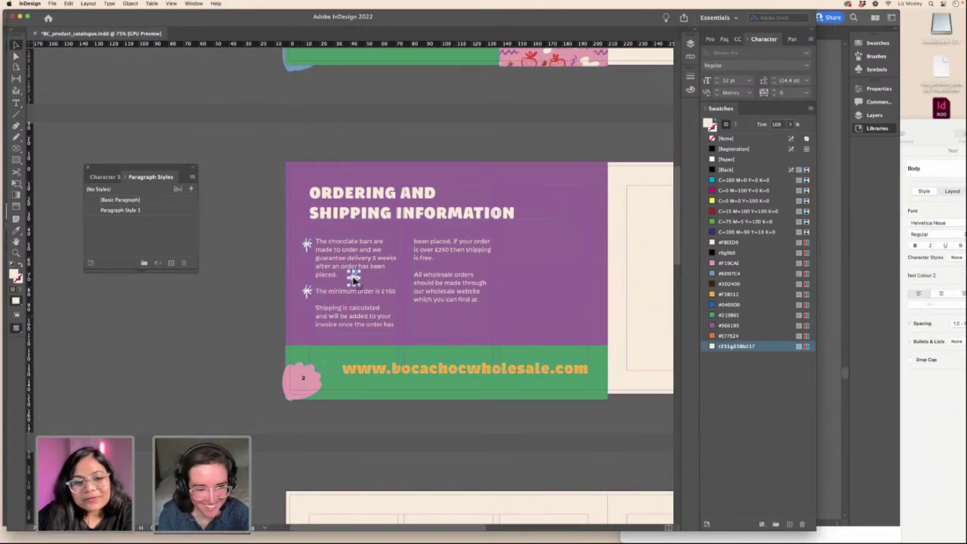
left_click_drag(355, 281, 307, 309)
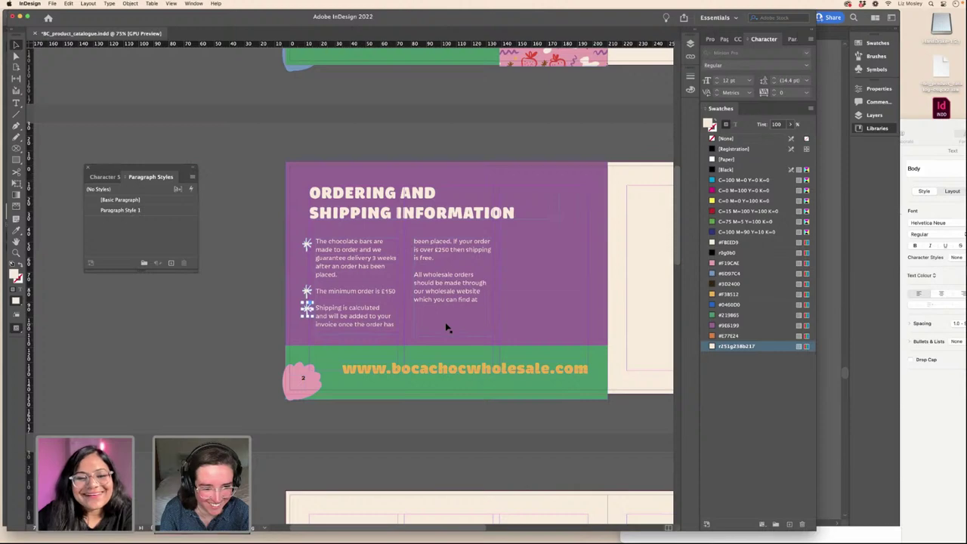
- Paste two more starburst bullets beside the second column's opening line and its wholesale orders paragraph
key("super+v")
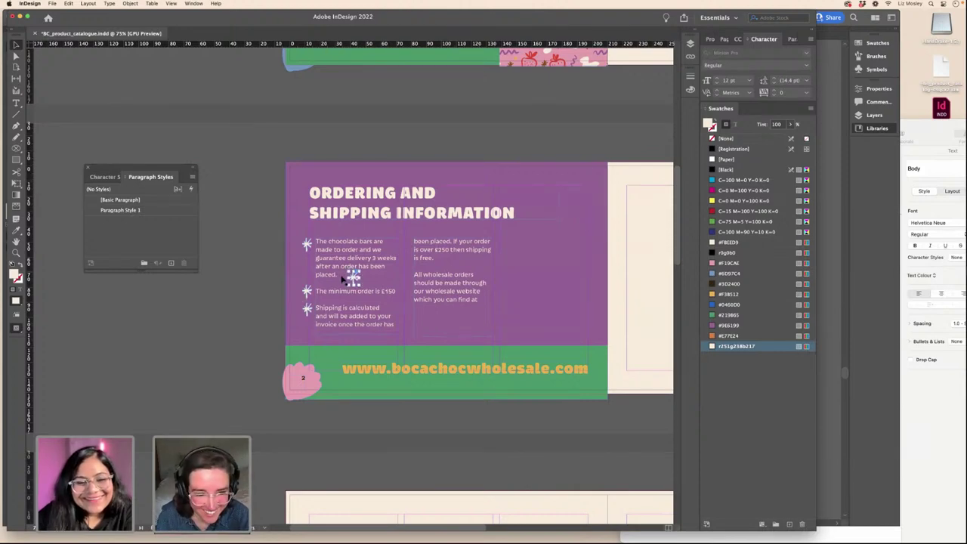
left_click_drag(353, 278, 406, 246)
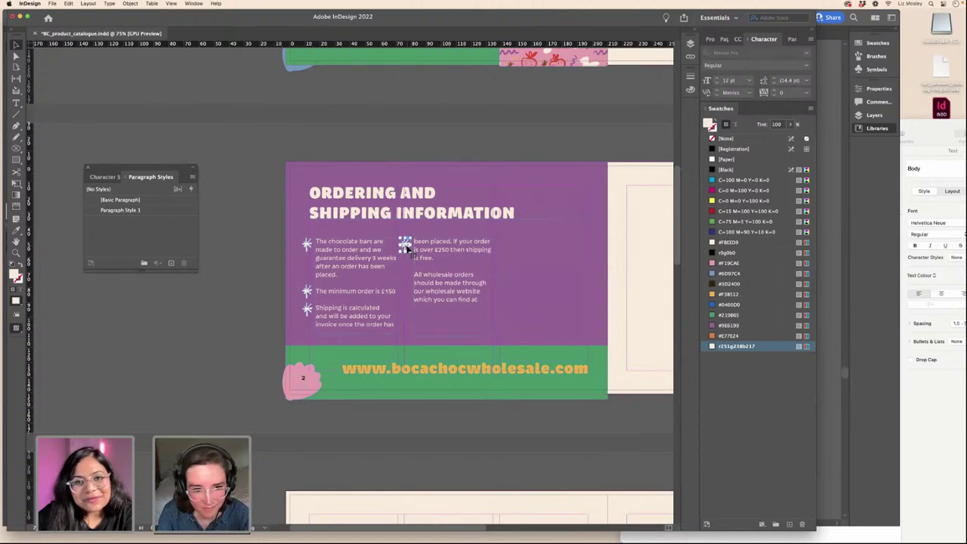
key("Up")
key("Up")
key("Up")
key("Up")
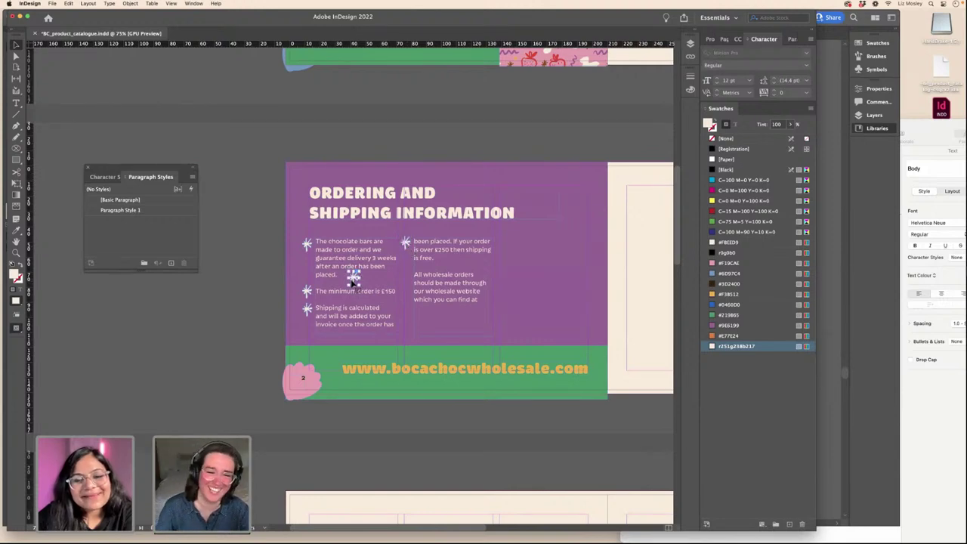
left_click_drag(354, 280, 407, 276)
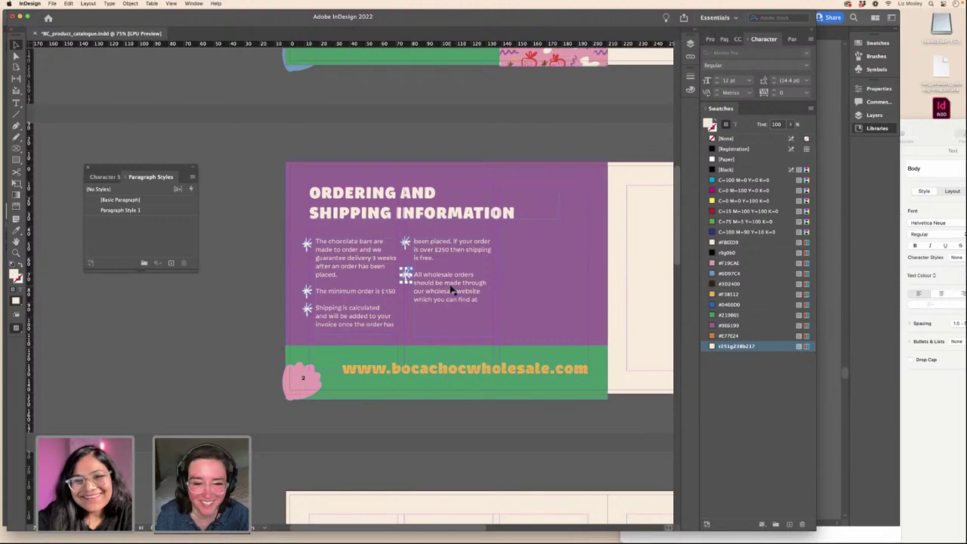
- Nudge the starburst bullet beside the chocolate bars paragraph up into line with the paragraph's first line
left_click(255, 266)
left_click(306, 243)
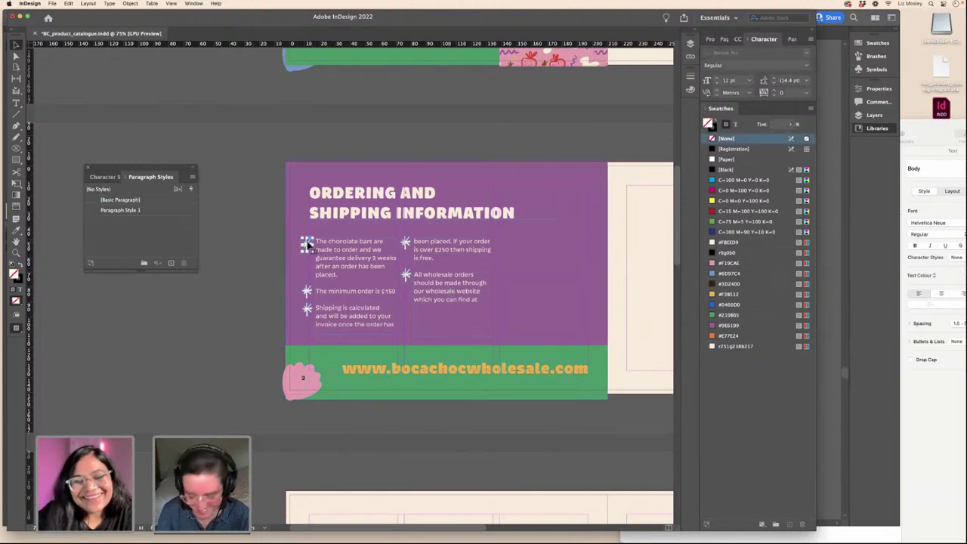
key("Up")
key("Up")
key("Up")
key("Up")
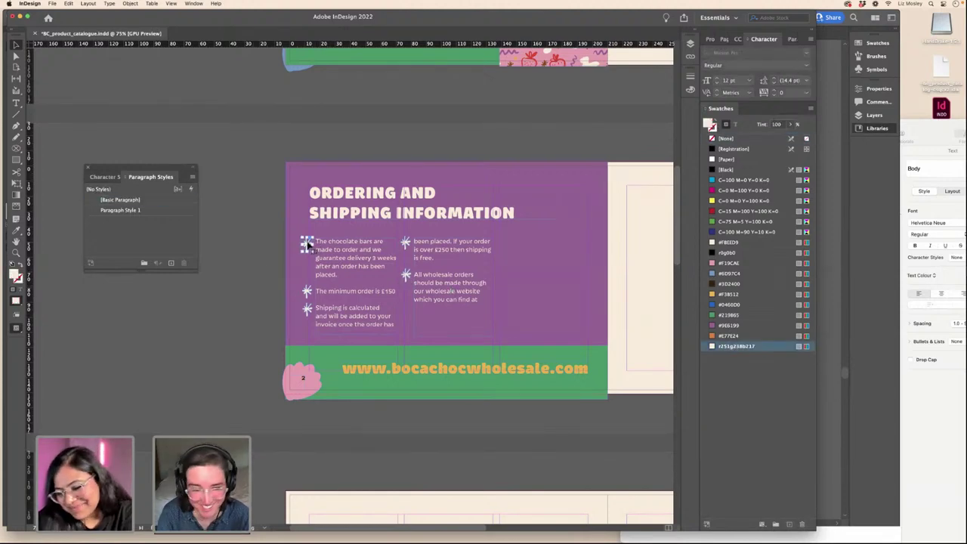
left_click(261, 268)
left_click(306, 309)
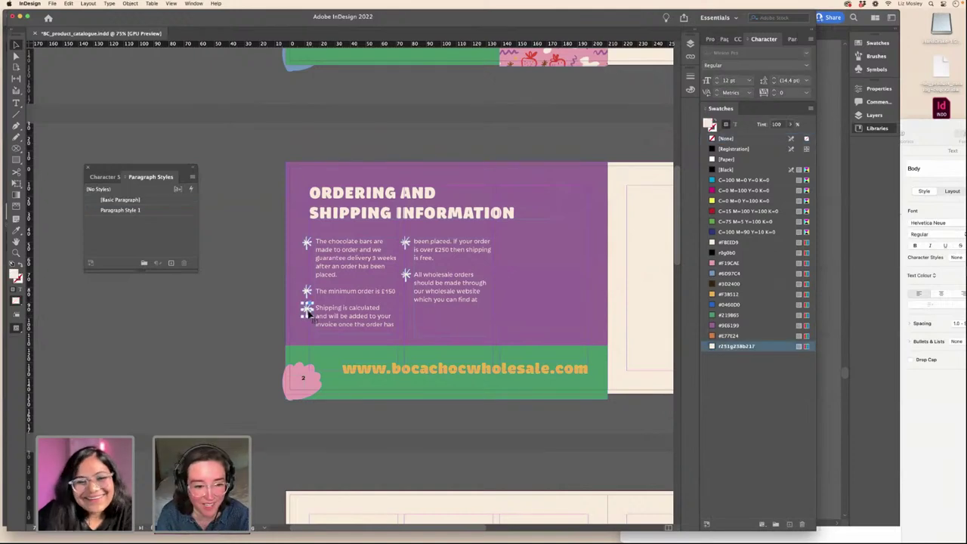
- Recolour the first column's starburst bullets: yellow beside the chocolate bars paragraph, pink for minimum order, and green for shipping
left_click(274, 276)
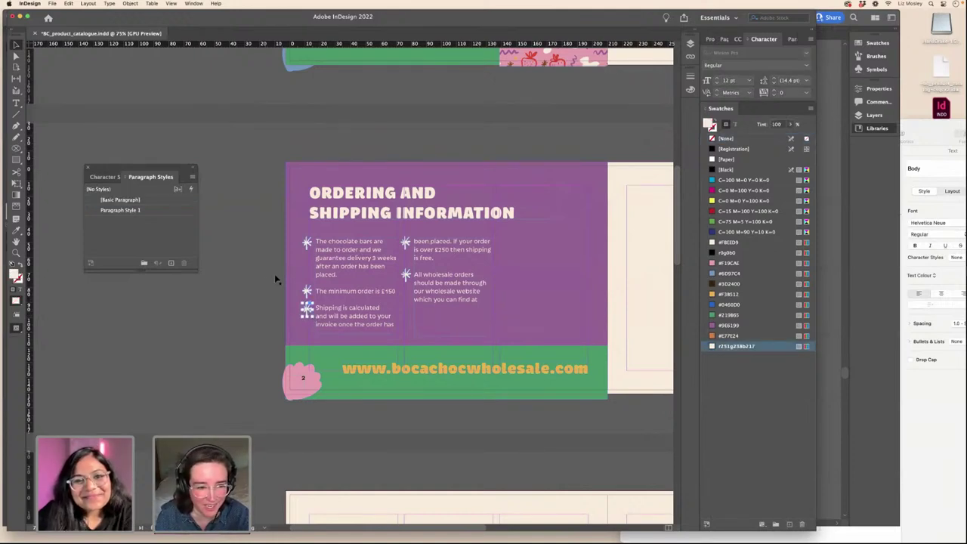
left_click(306, 243)
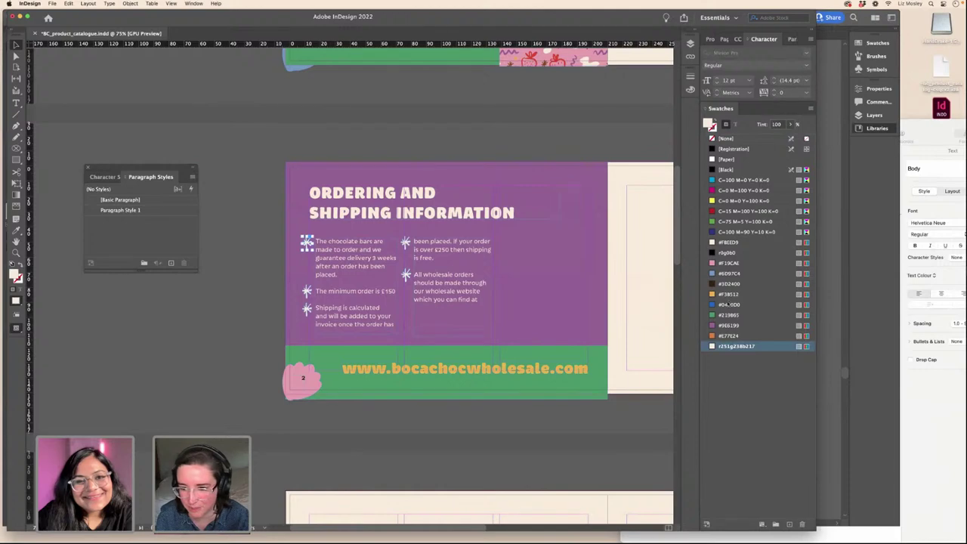
left_click(729, 294)
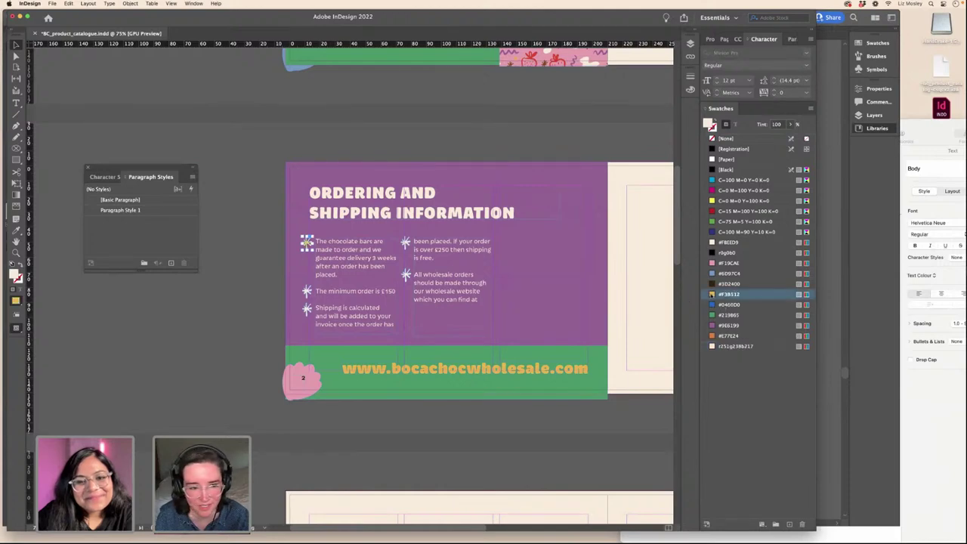
left_click(306, 291)
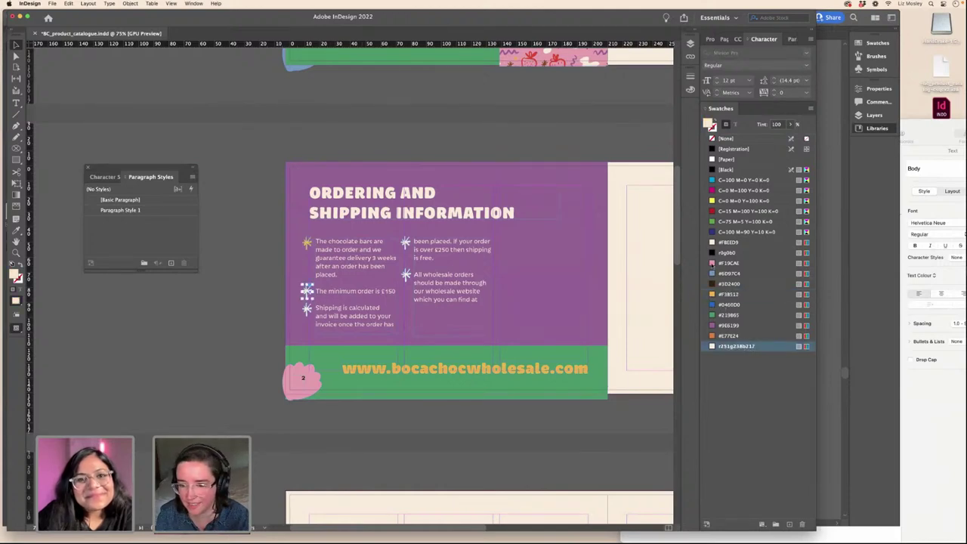
left_click(729, 263)
left_click(306, 308)
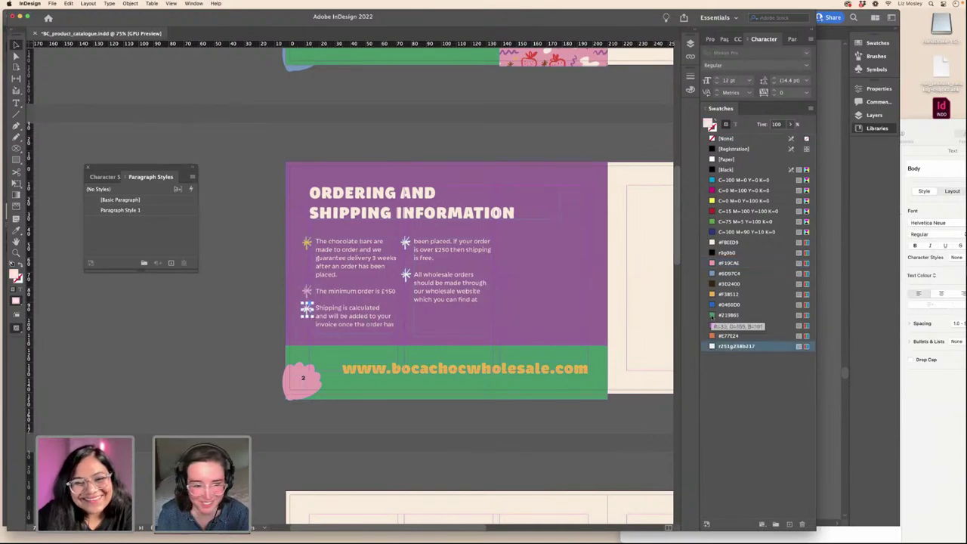
left_click(729, 315)
- Recolour the second column's bullets with orange #E77E24 beside the opening line and blue #6D97C4 beside the wholesale orders paragraph
left_click(406, 242)
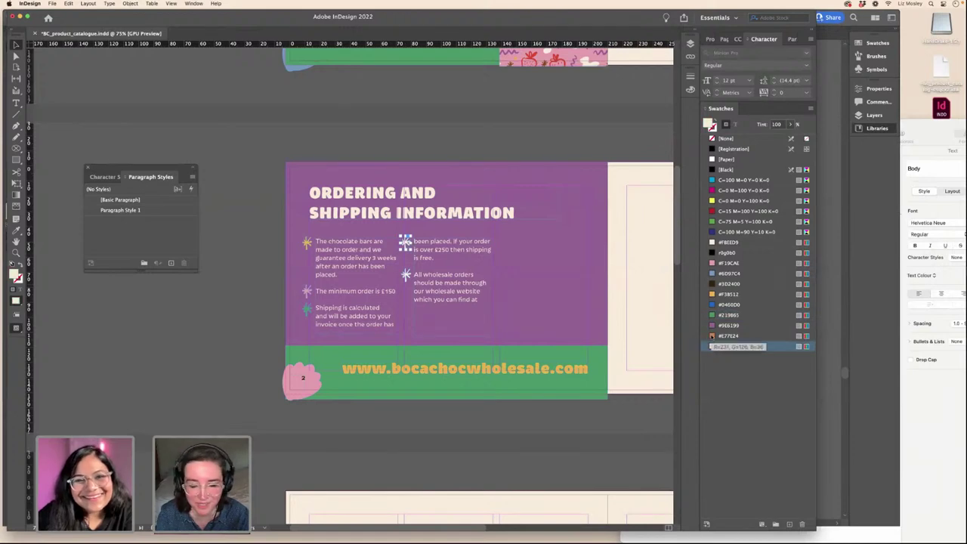
left_click(406, 275)
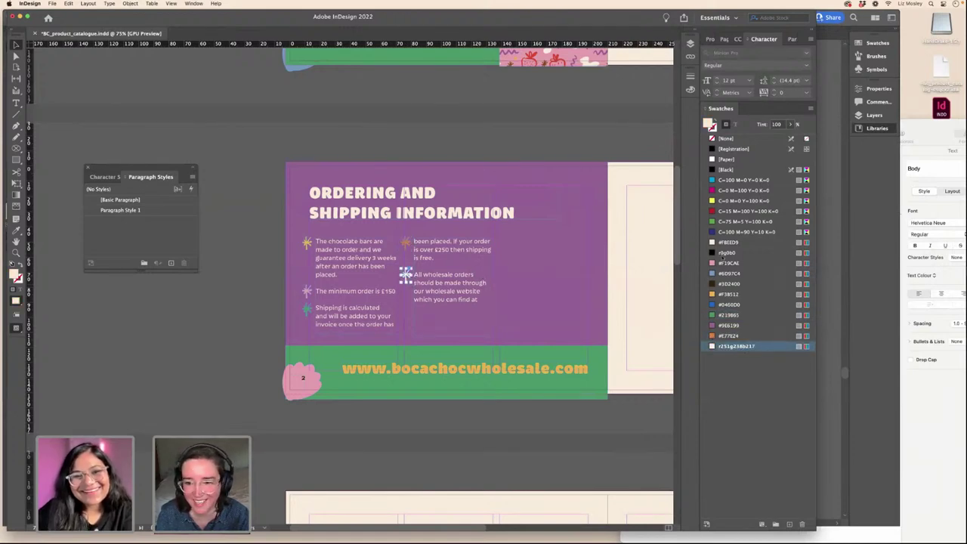
left_click(730, 272)
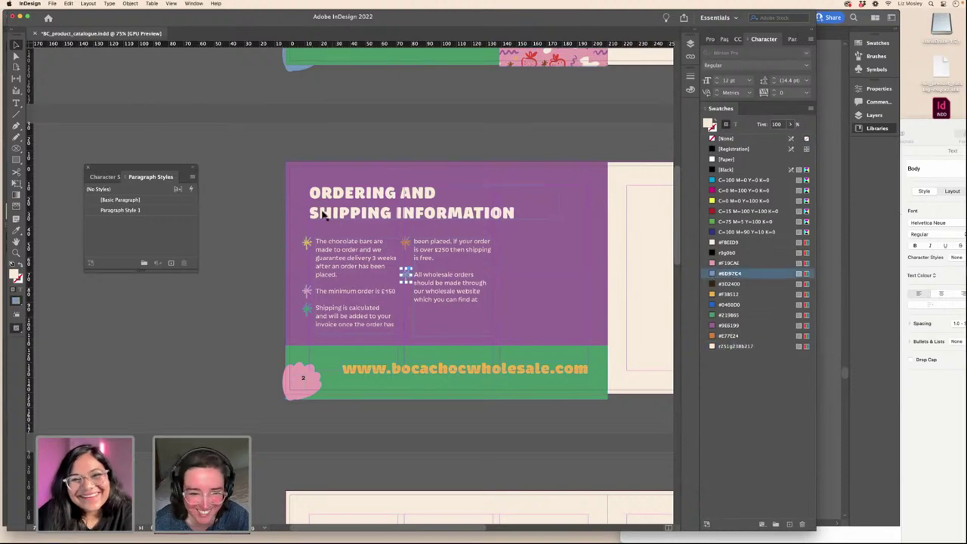
- Preview the ordering page without guides and inspect the recoloured starburst bullets
left_click(245, 219)
key("w")
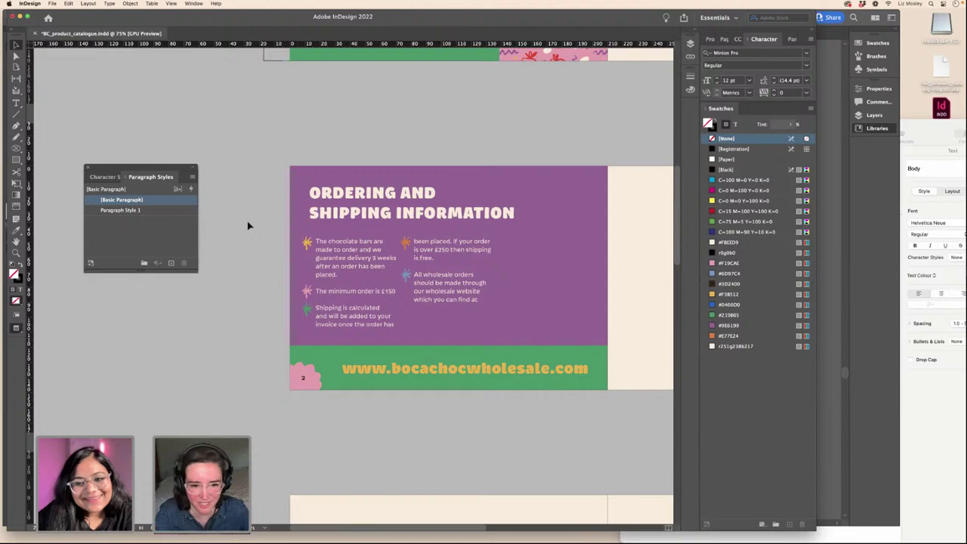
key("super+minus")
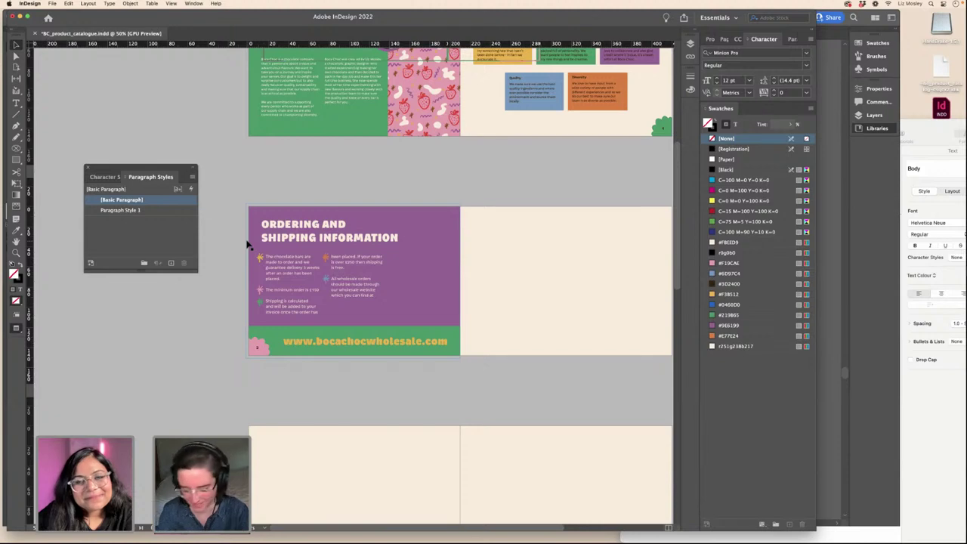
key("super+equal")
scroll(253, 244, "left", 3)
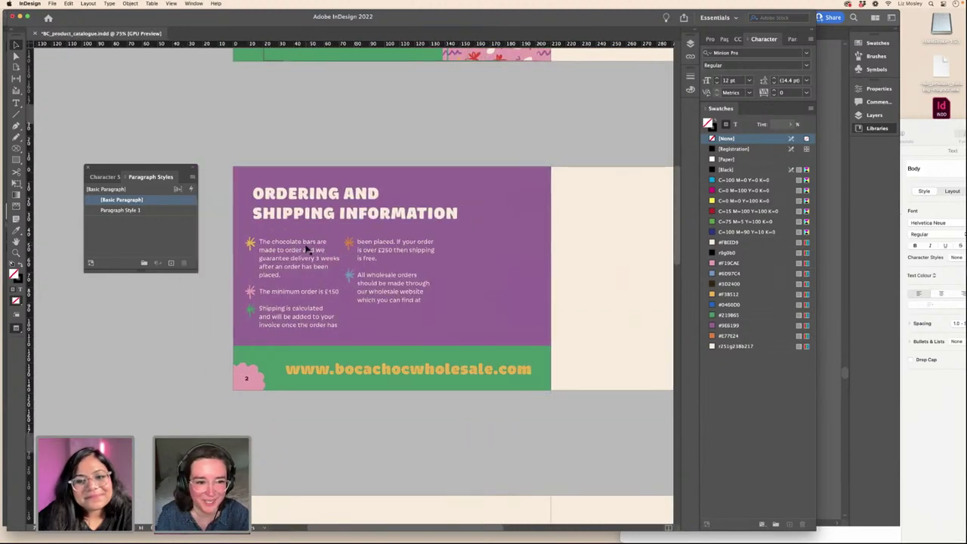
left_click(257, 245)
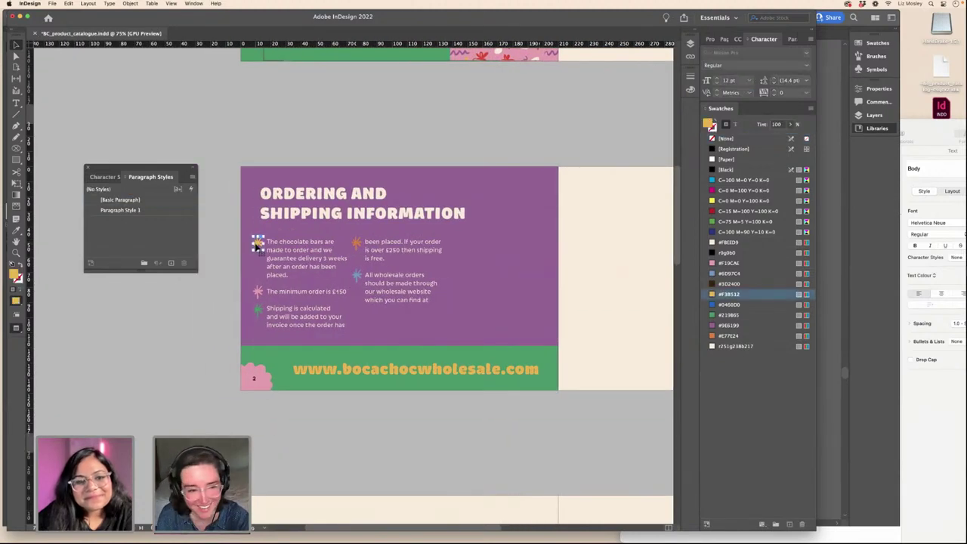
left_click(235, 274)
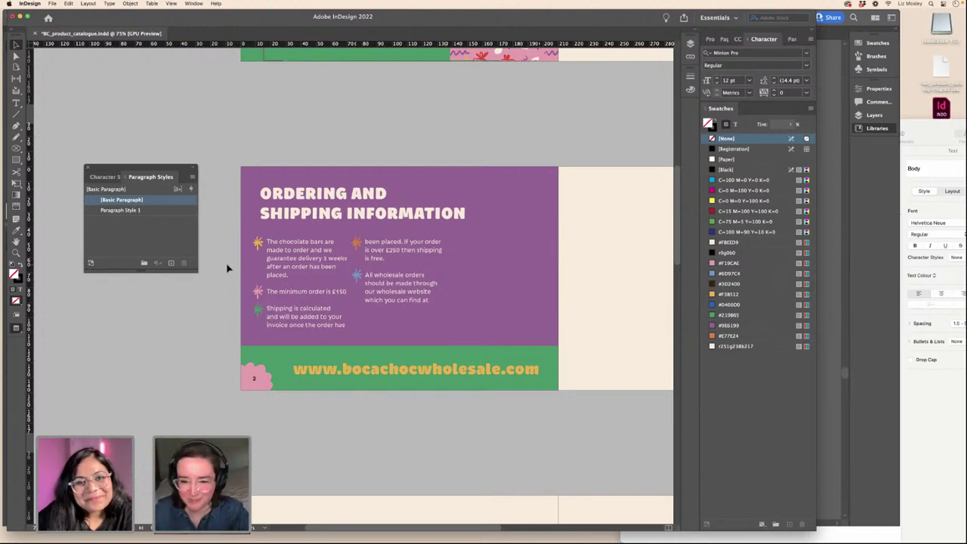
- Switch to the Boca Choc Text document in Pages and look through its About the Products section and product listings
left_click(841, 538)
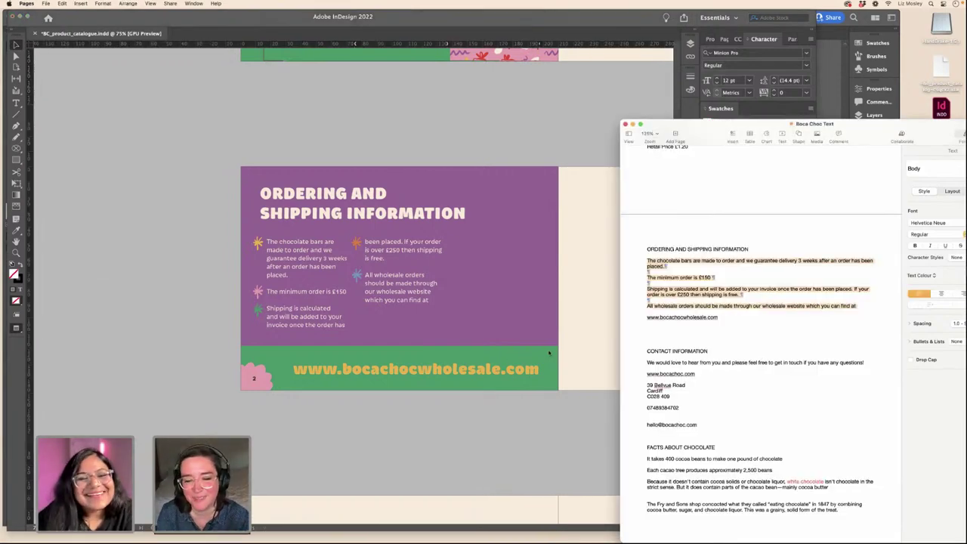
scroll(549, 353, "right", 5)
scroll(535, 406, "right", 4)
scroll(754, 348, "up", 1)
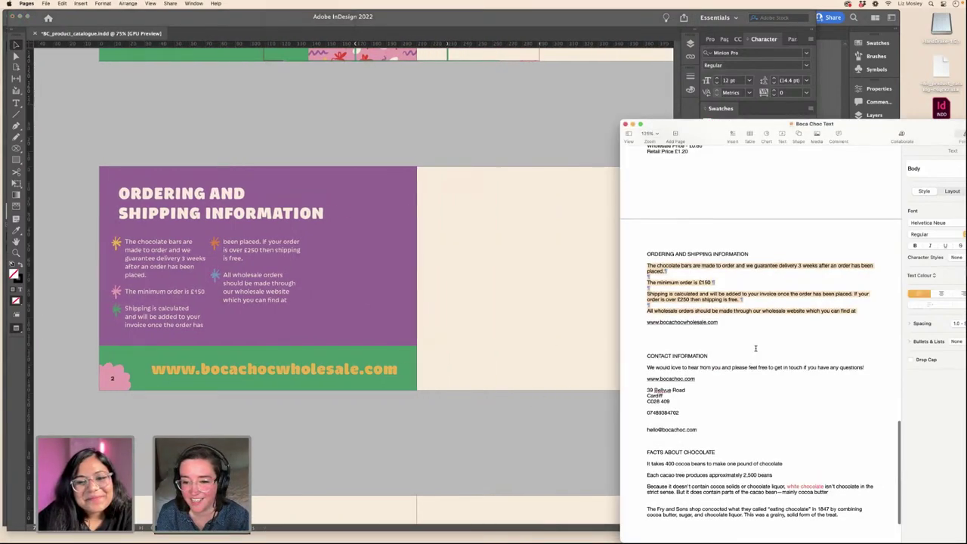
scroll(755, 349, "up", 20)
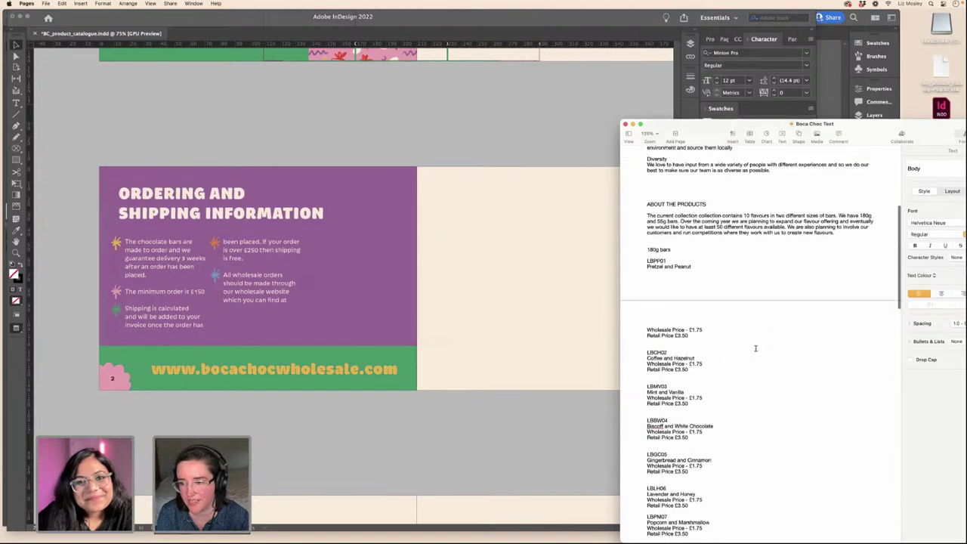
scroll(755, 348, "up", 5)
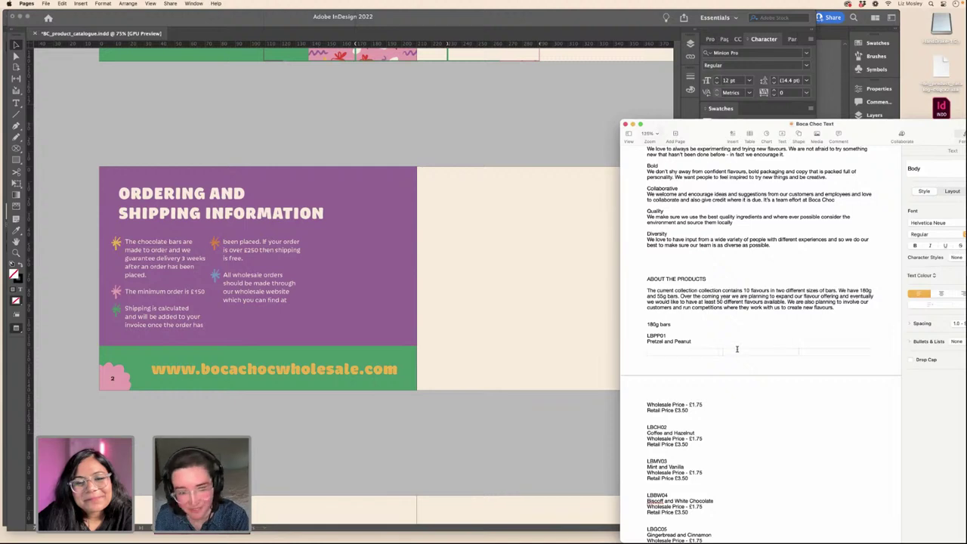
scroll(736, 349, "down", 10)
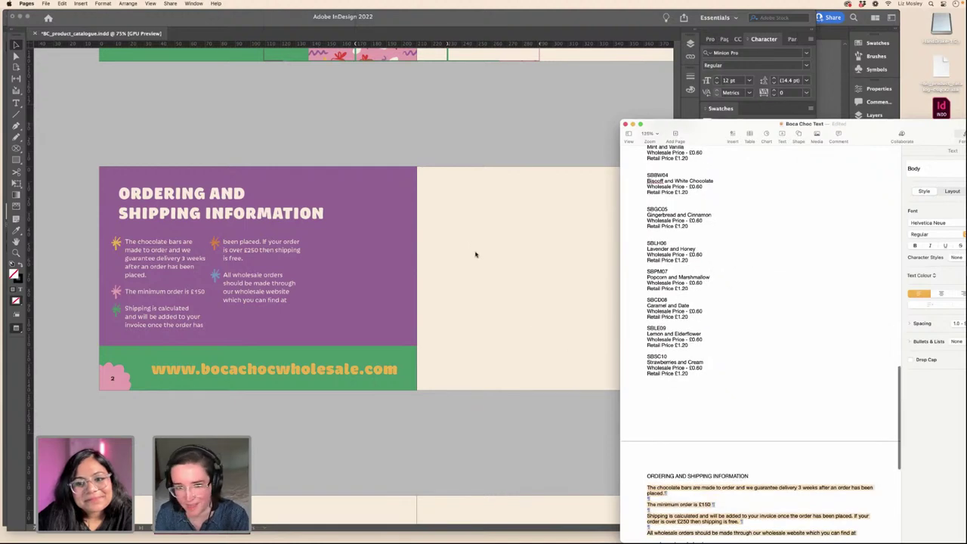
- Back in InDesign, duplicate the Ordering and Shipping Information heading and align the copy with the blank facing page's upper and inner margins
left_click(304, 162)
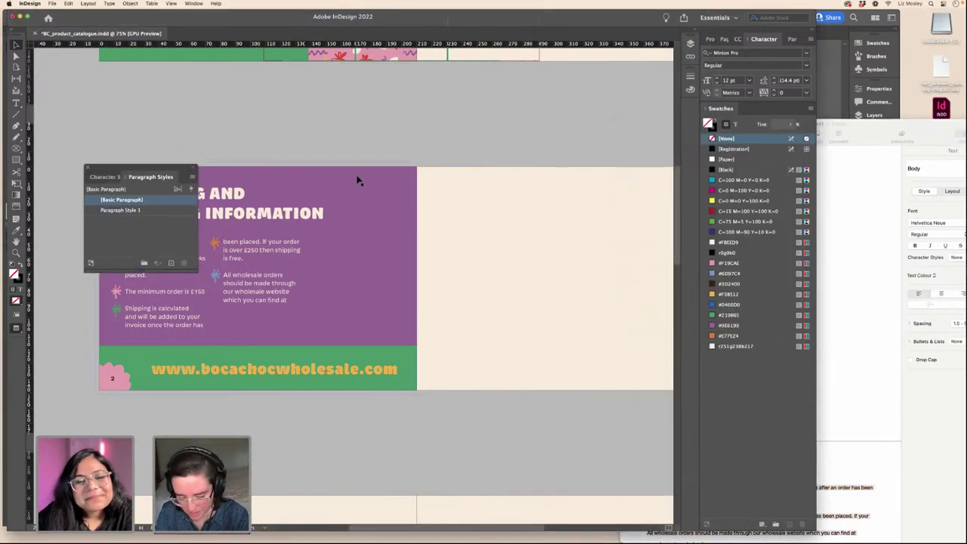
key("super+minus")
scroll(388, 245, "up", 5)
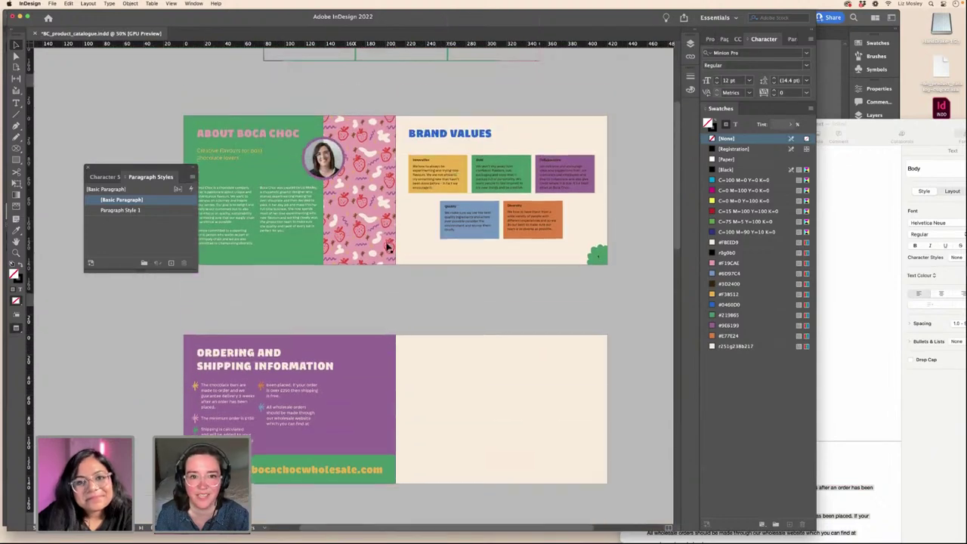
scroll(388, 244, "left", 1)
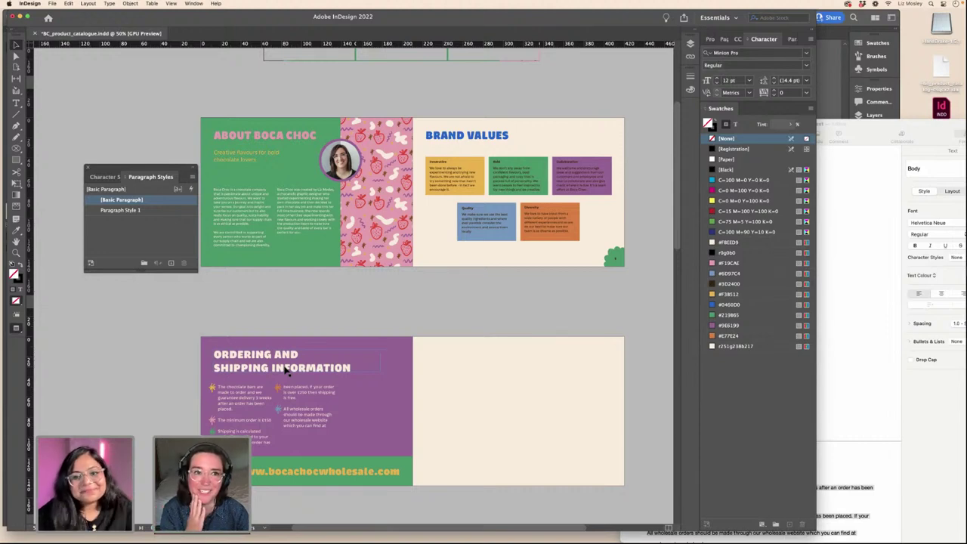
left_click(370, 378)
key("BackSpace")
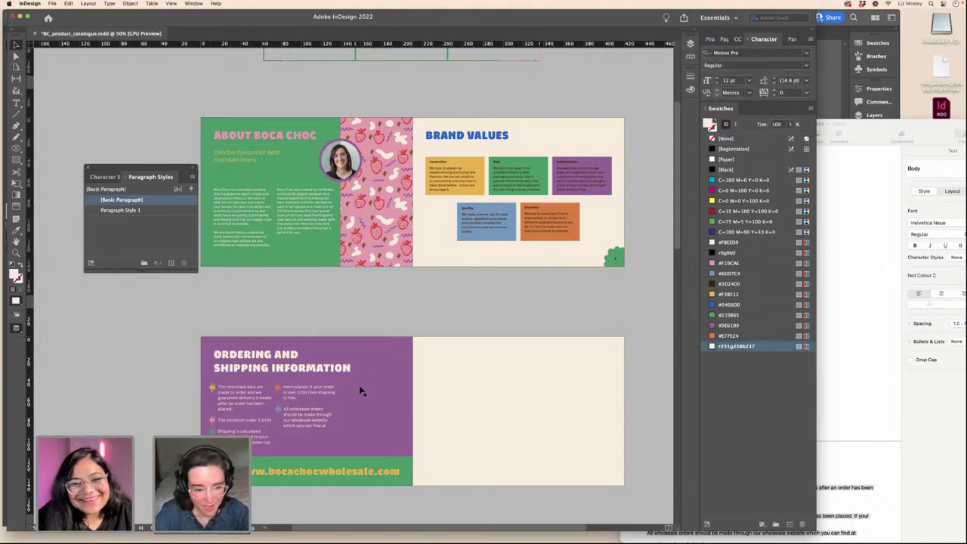
key("w")
left_click(288, 363)
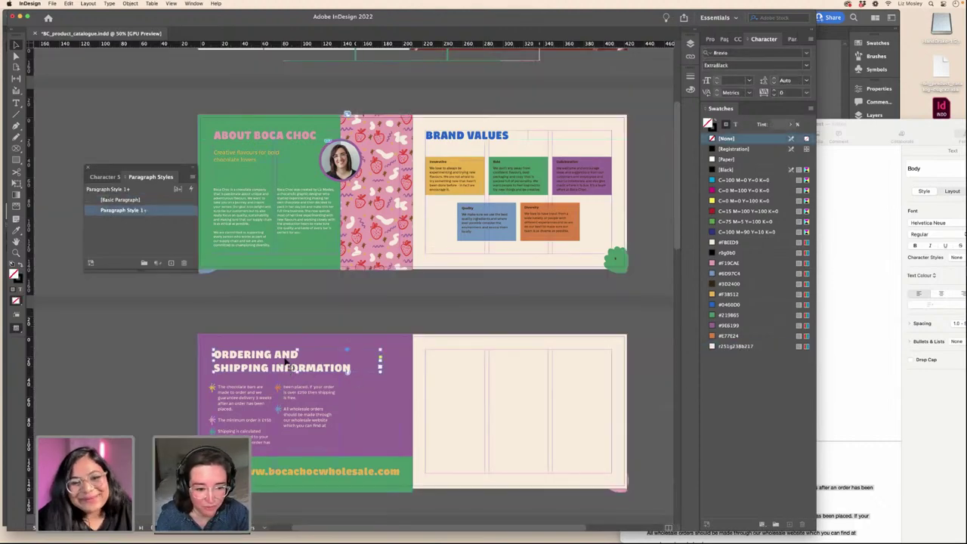
key("super+v")
left_click_drag(364, 420, 518, 373)
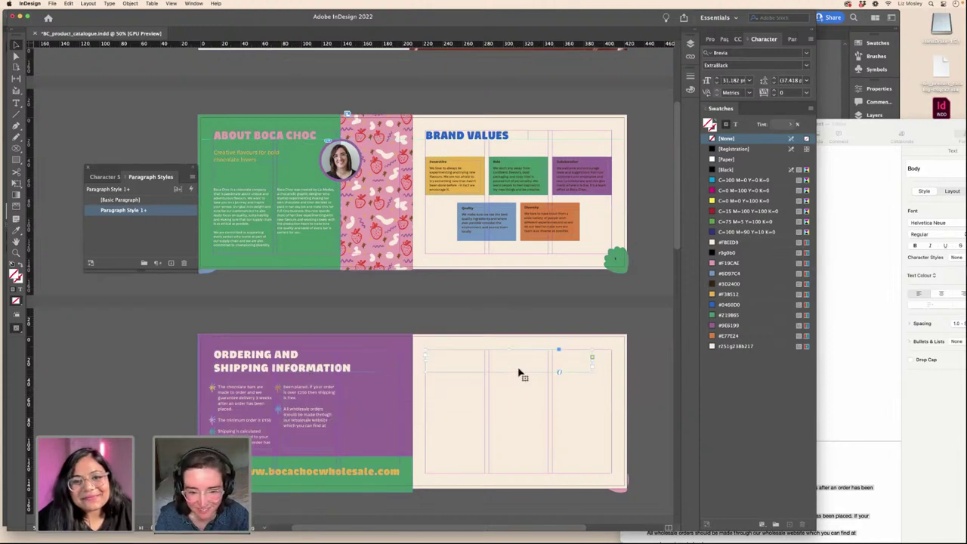
- Colour the duplicated heading's text with the orange #E77E24 swatch
left_click(712, 326)
key("super+z")
left_click(735, 124)
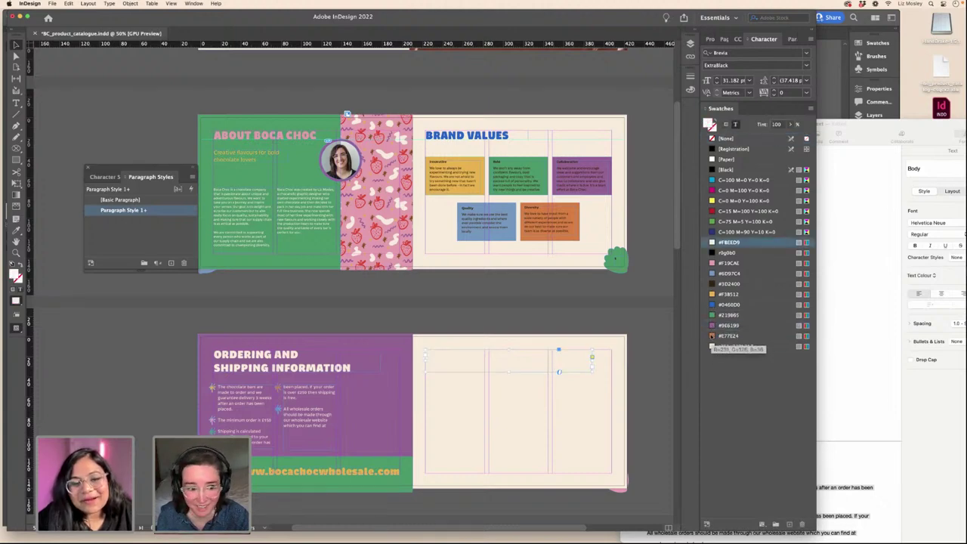
left_click(716, 337)
left_click(606, 327)
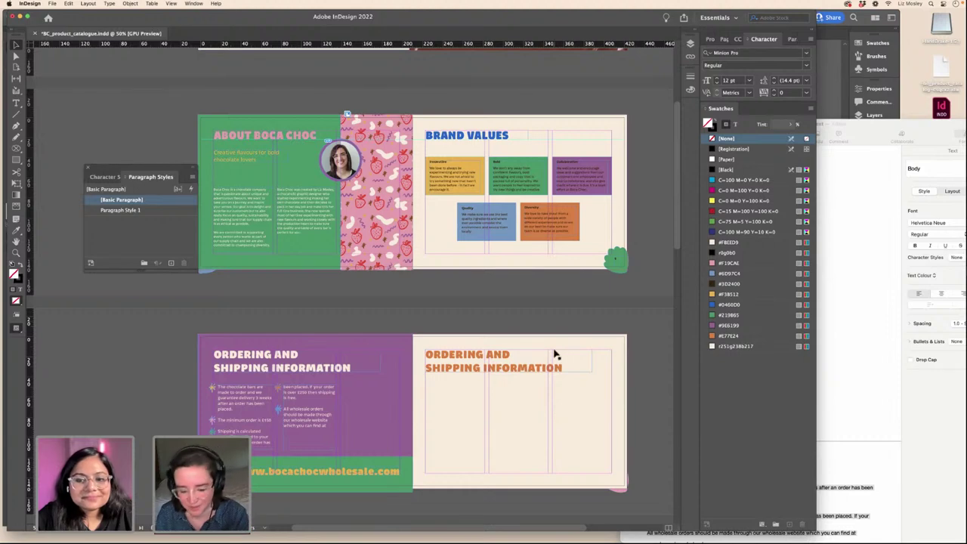
- Review the catalogue's layout without guides, from the cover through the ordering spread to the blank spread below it
key("super+equal")
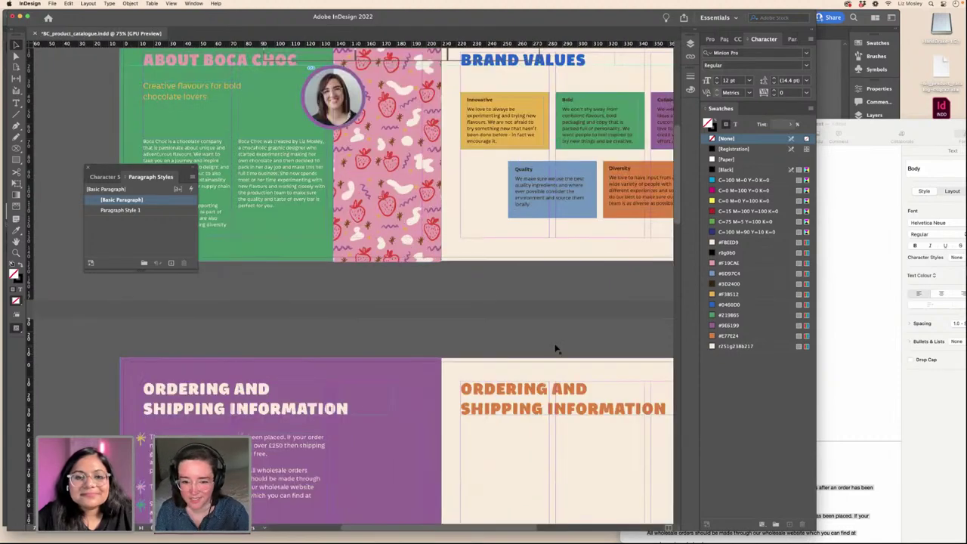
scroll(556, 348, "down", 5)
scroll(556, 348, "right", 1)
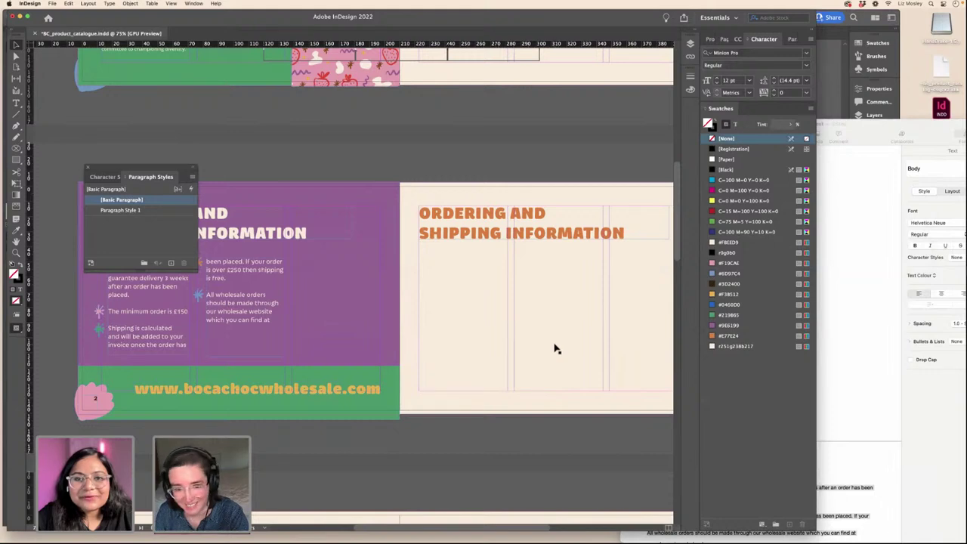
key("super+minus")
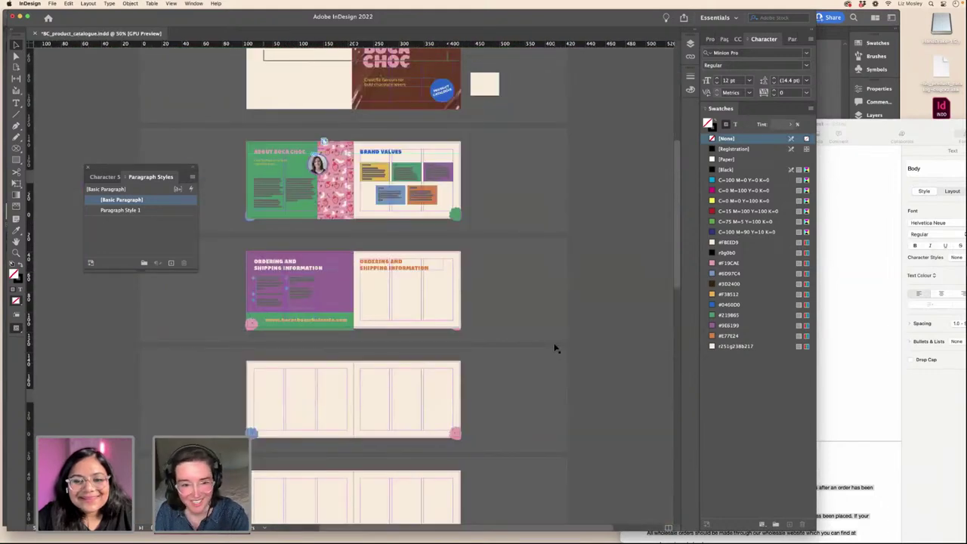
key("super+equal")
key("super+equal")
scroll(557, 346, "up", 5)
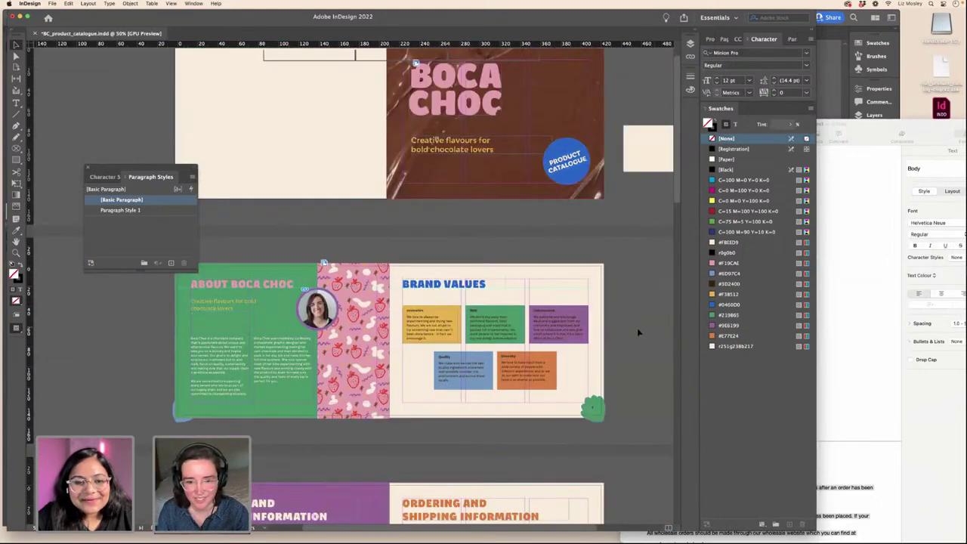
key("w")
scroll(637, 332, "up", 2)
scroll(637, 332, "down", 1)
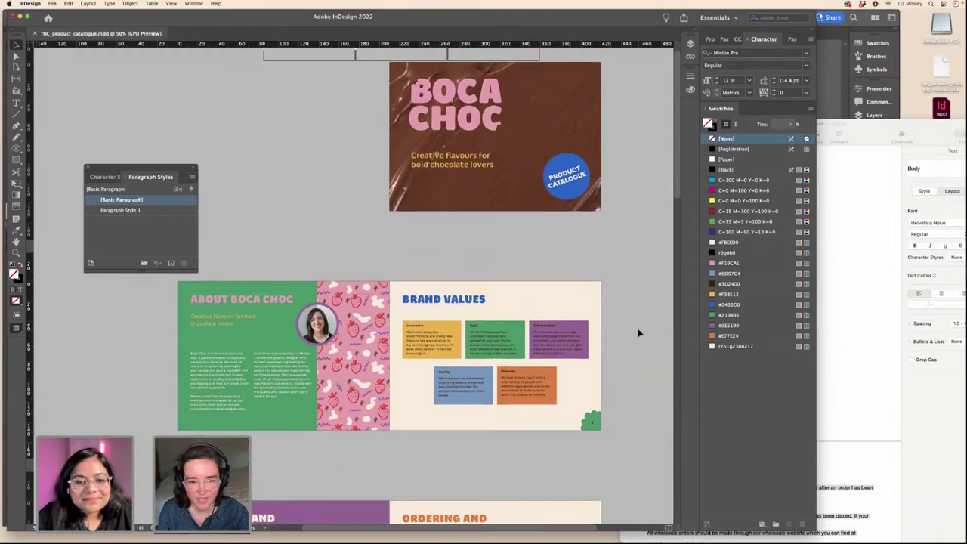
scroll(637, 333, "down", 6)
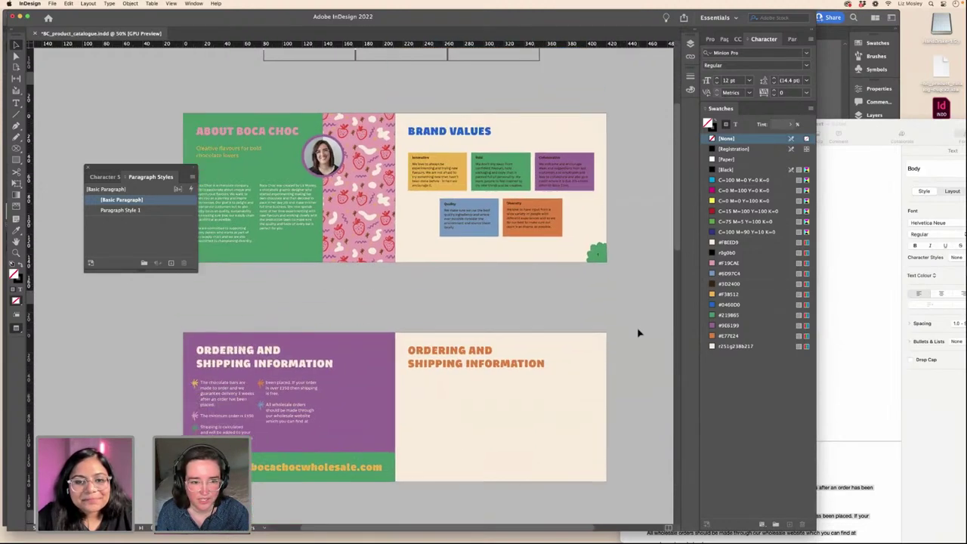
scroll(637, 333, "down", 4)
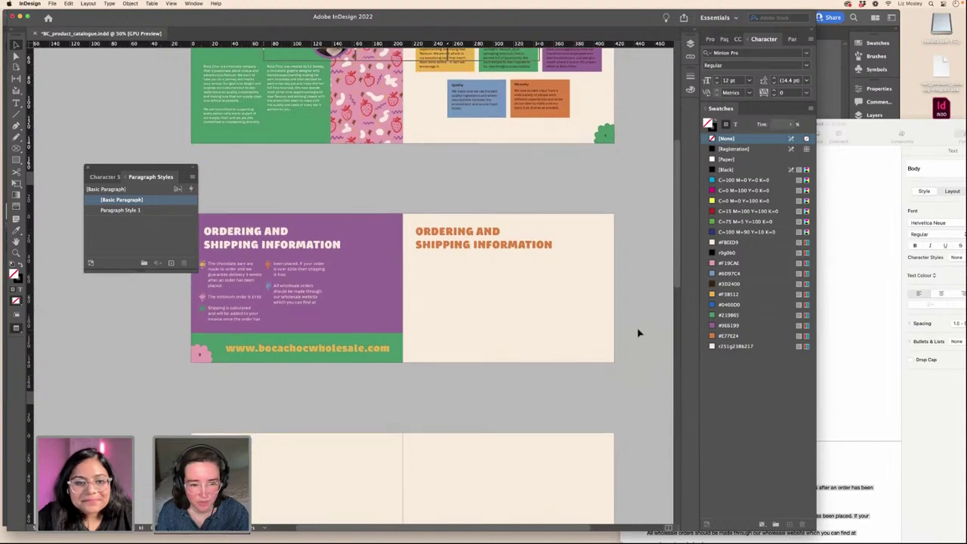
scroll(637, 333, "down", 2)
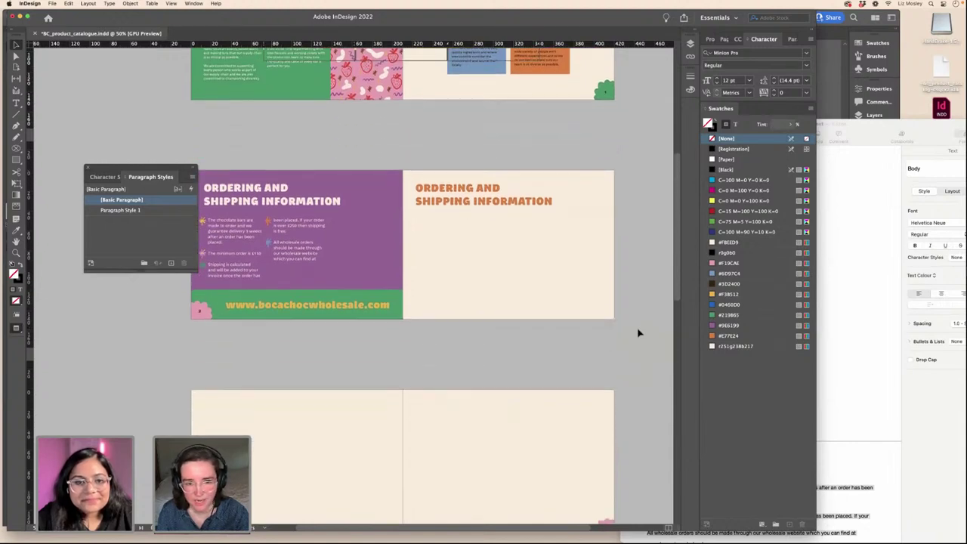
- Switch to the Boca Choc Text document in Pages and read through its About the Products section and 180g bar listings
left_click(868, 330)
scroll(861, 330, "up", 5)
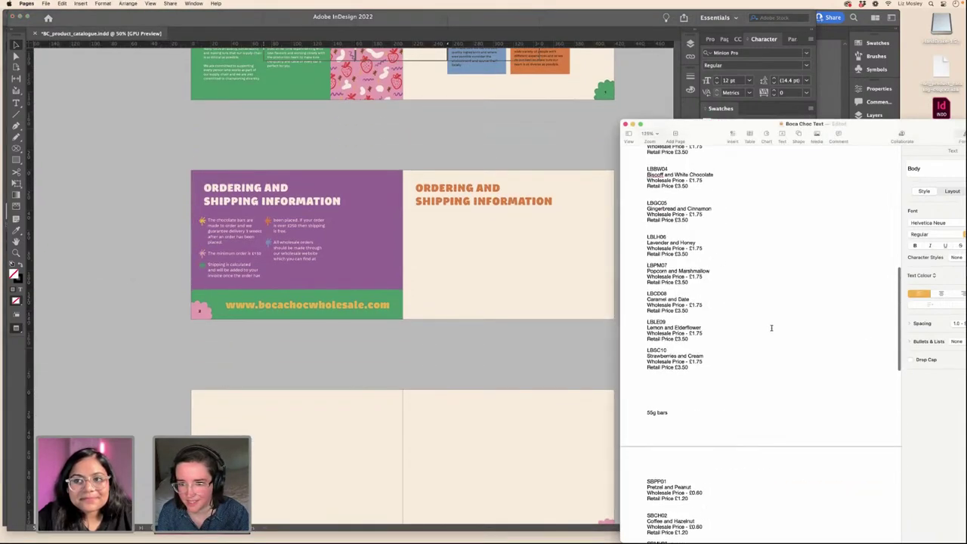
scroll(771, 328, "up", 10)
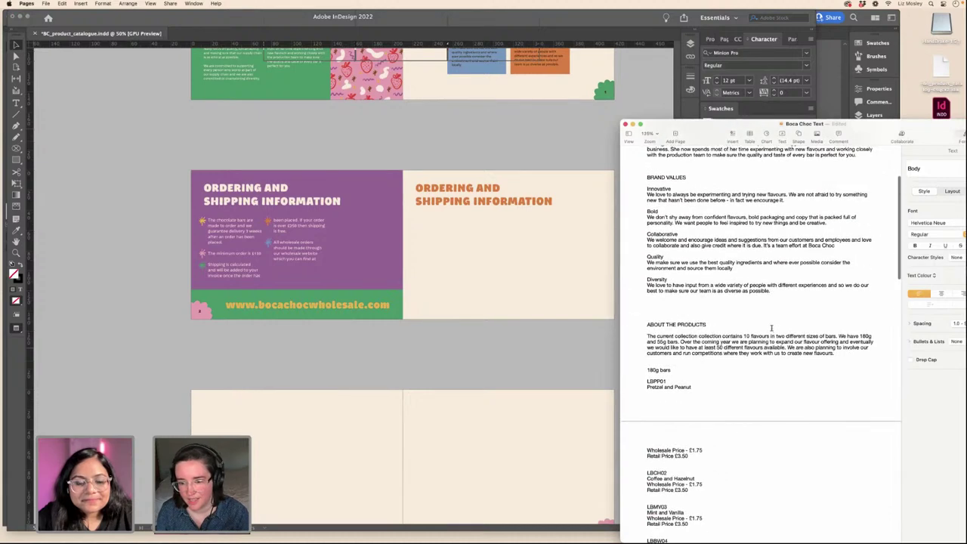
scroll(771, 328, "up", 2)
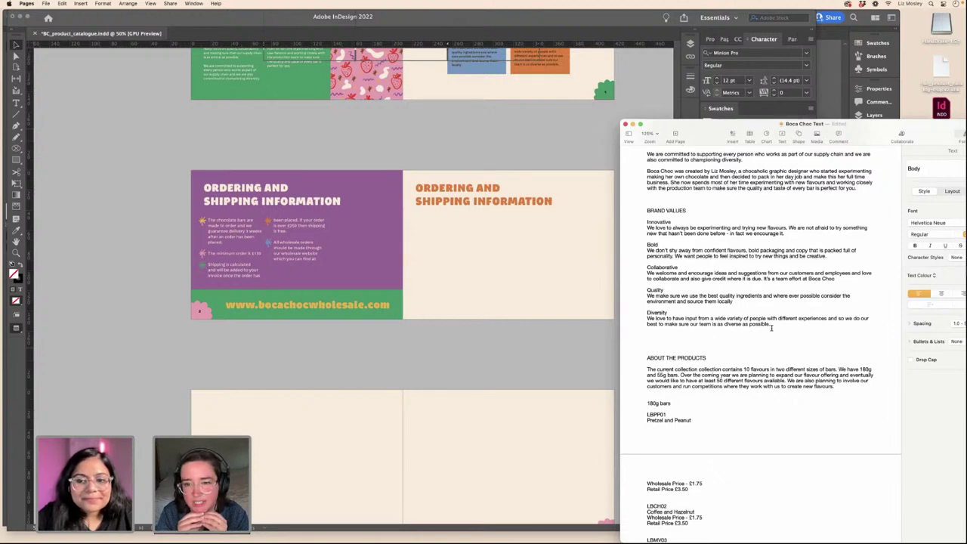
scroll(732, 391, "down", 8)
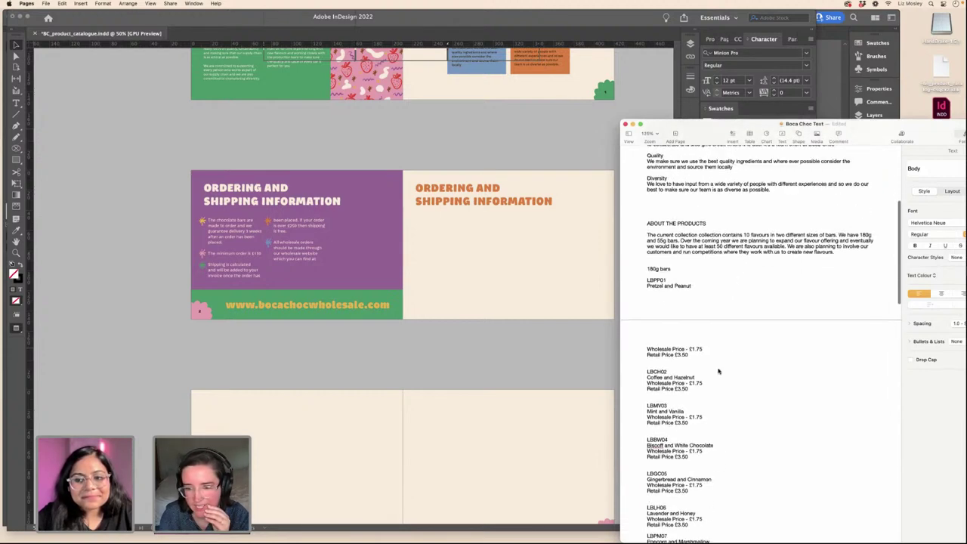
scroll(655, 291, "down", 1)
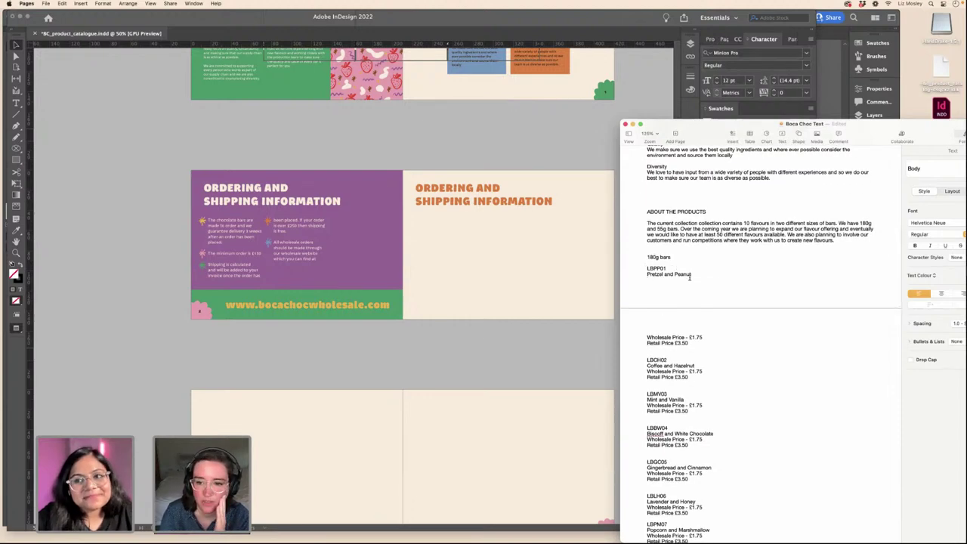
scroll(680, 321, "down", 2)
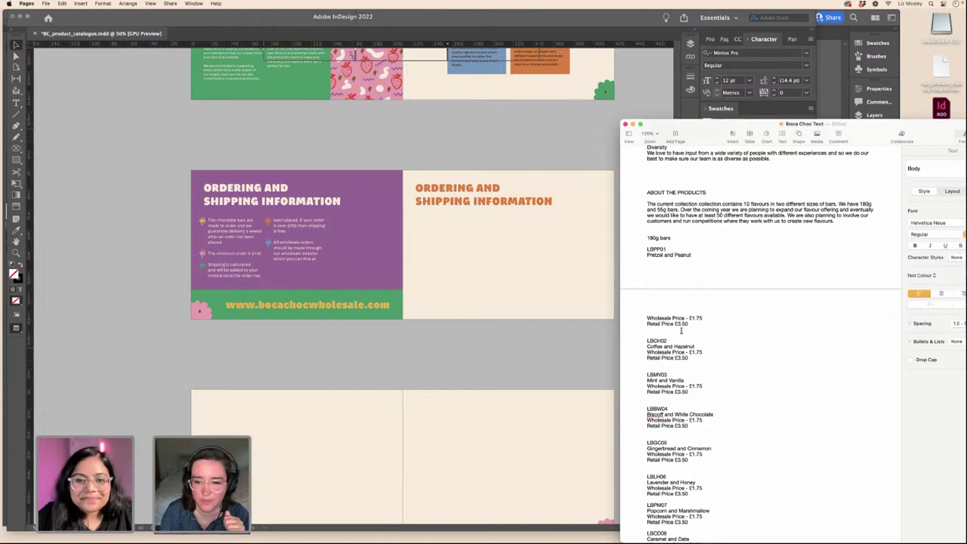
scroll(681, 331, "down", 1)
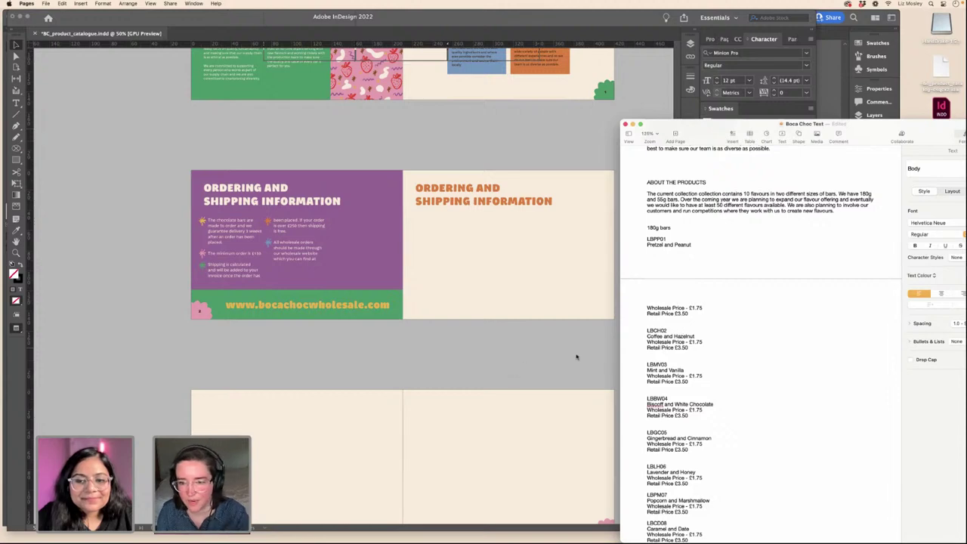
- Back in InDesign, replace the orange duplicated heading's text with "ABOUT THE PRODUCTS"
left_click(472, 202)
key("super+a")
type("A")
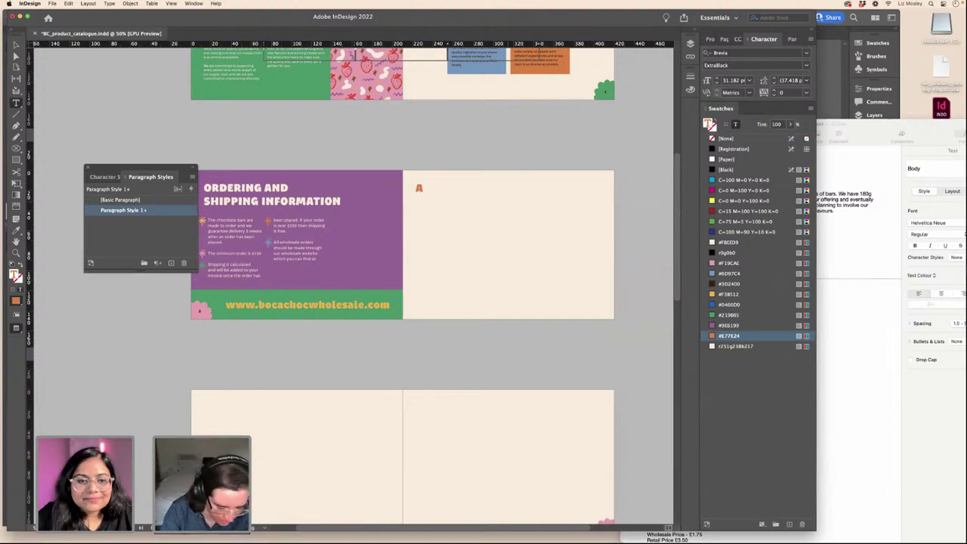
type("BOUT THE PROD")
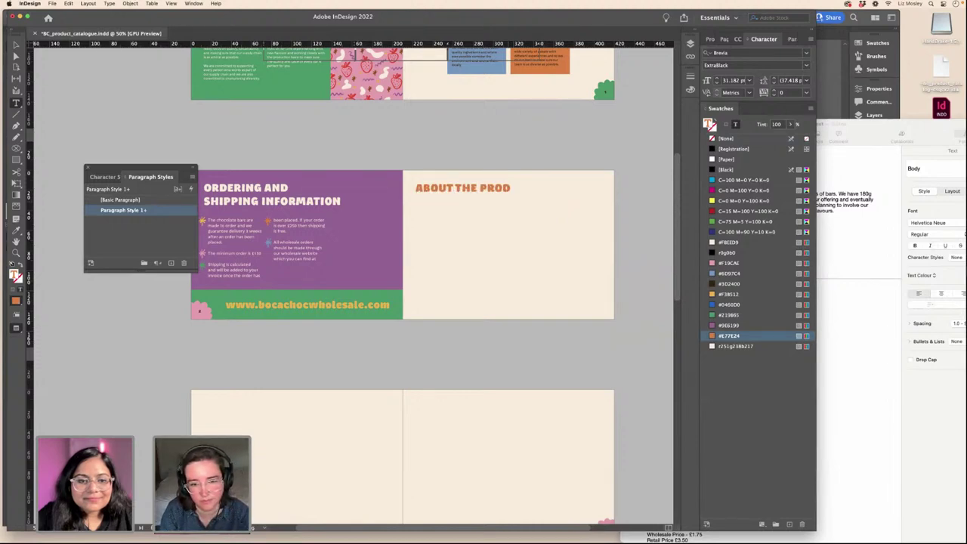
type("UCTS")
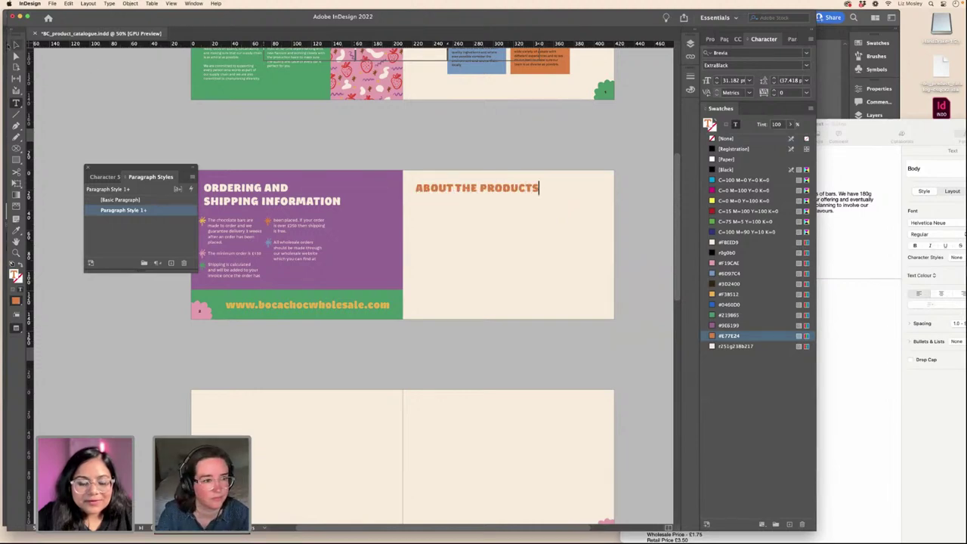
left_click(13, 45)
left_click(410, 154)
left_click(468, 191)
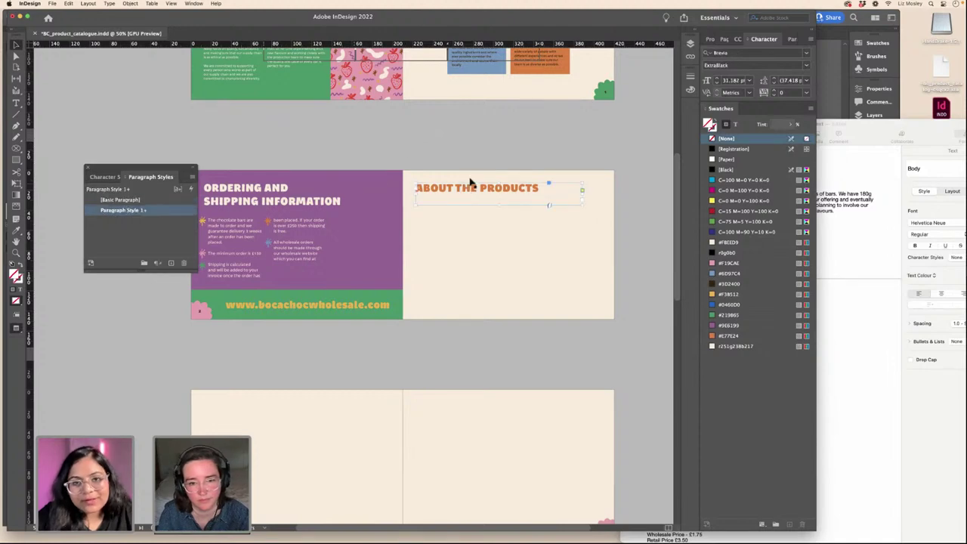
left_click(491, 158)
- Review the spreads around the new heading, and check the 180g bar listings in the Pages text document
scroll(491, 160, "up", 5)
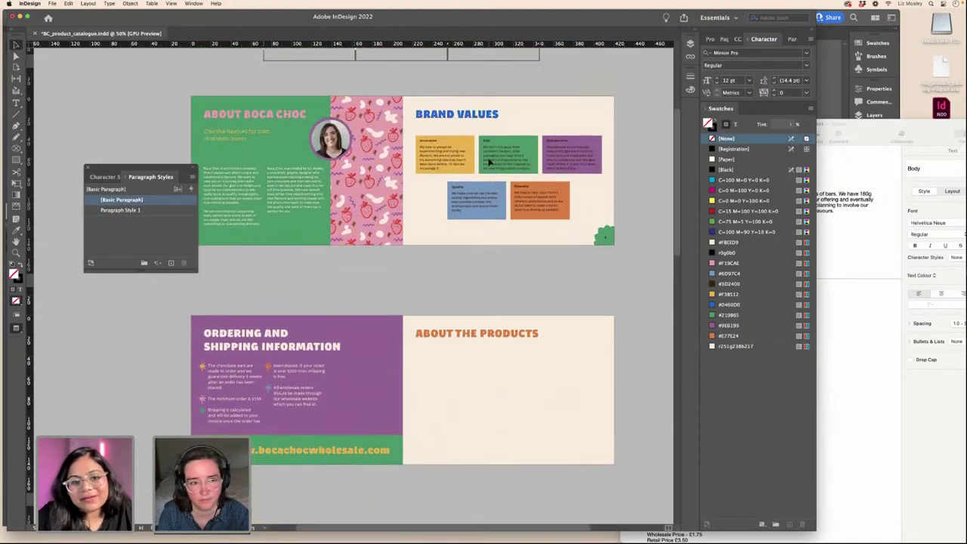
scroll(490, 161, "down", 3)
scroll(490, 161, "left", 1)
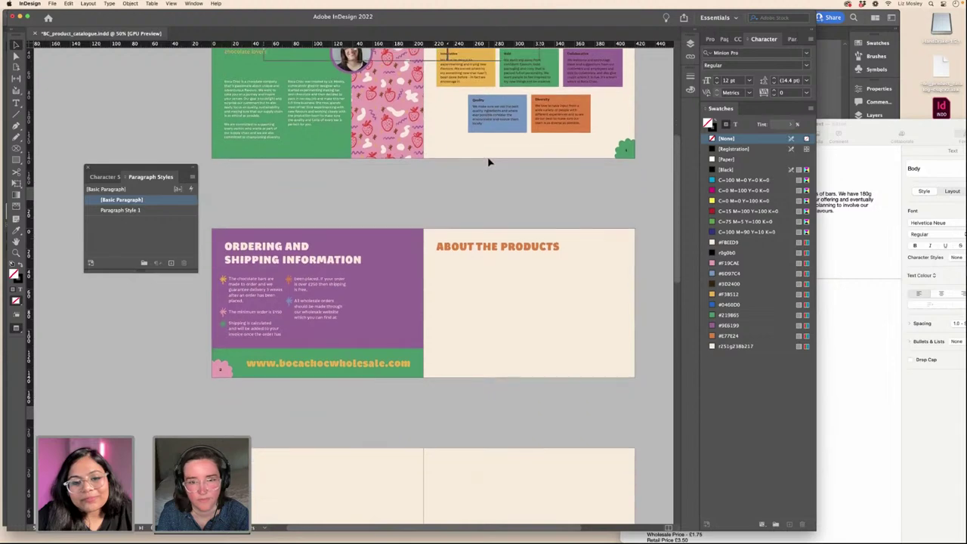
scroll(488, 162, "down", 1)
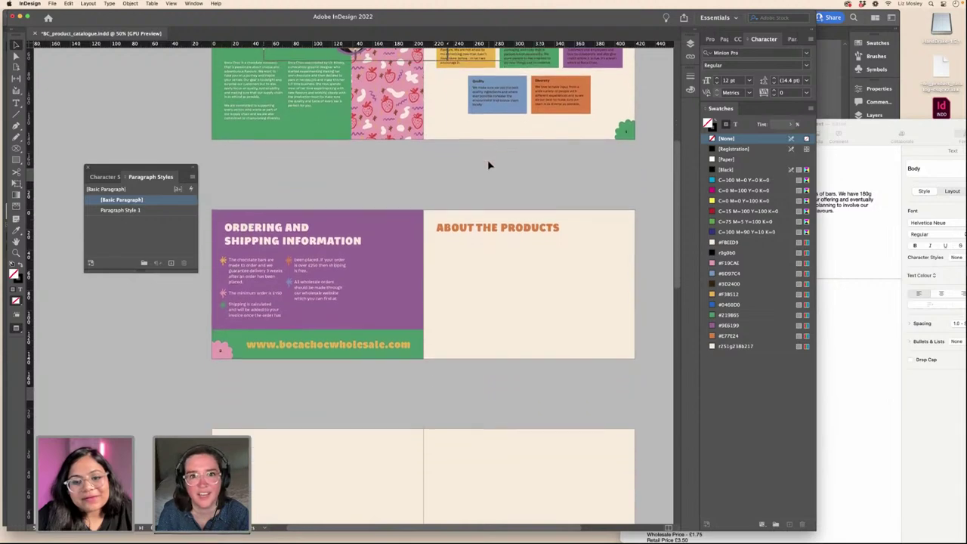
left_click(839, 278)
scroll(818, 277, "down", 10)
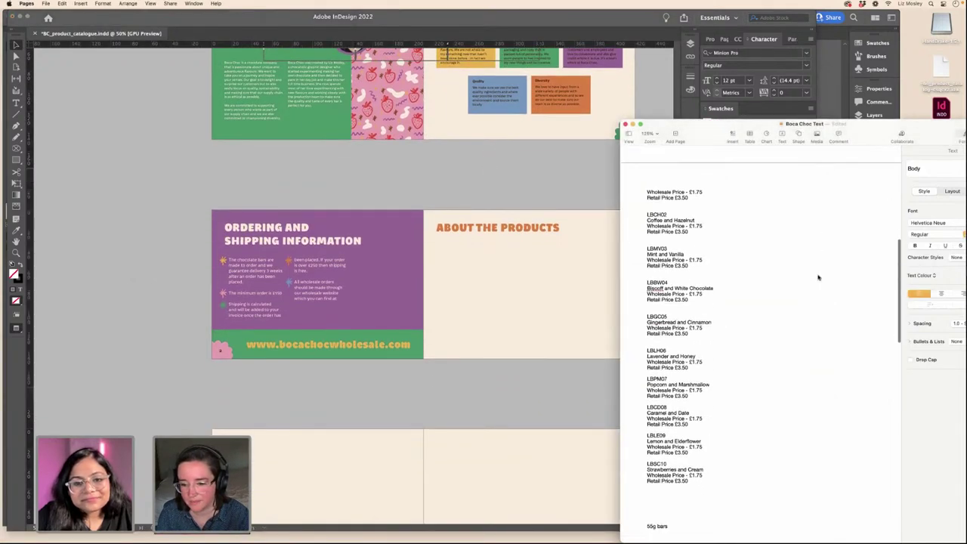
scroll(818, 278, "up", 3)
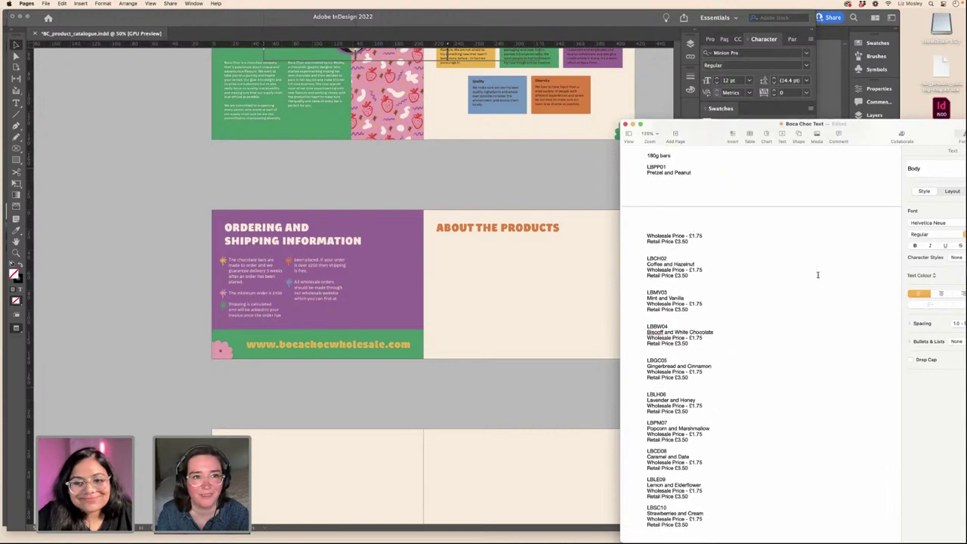
scroll(803, 274, "up", 3)
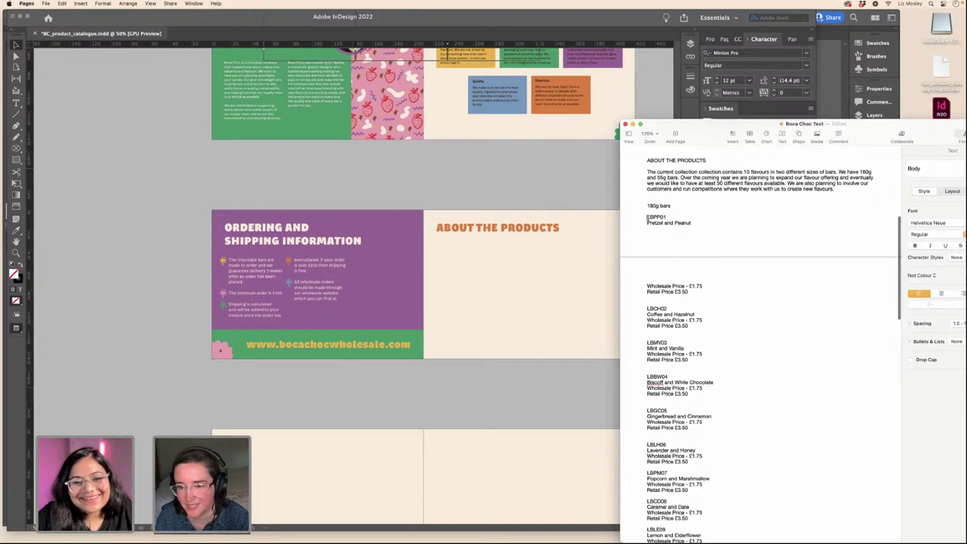
left_click_drag(648, 217, 648, 223)
- Back in InDesign, copy the blue Product Catalogue badge from the cover and paste it into the ordering spread with guides shown
left_click(578, 198)
scroll(580, 198, "up", 10)
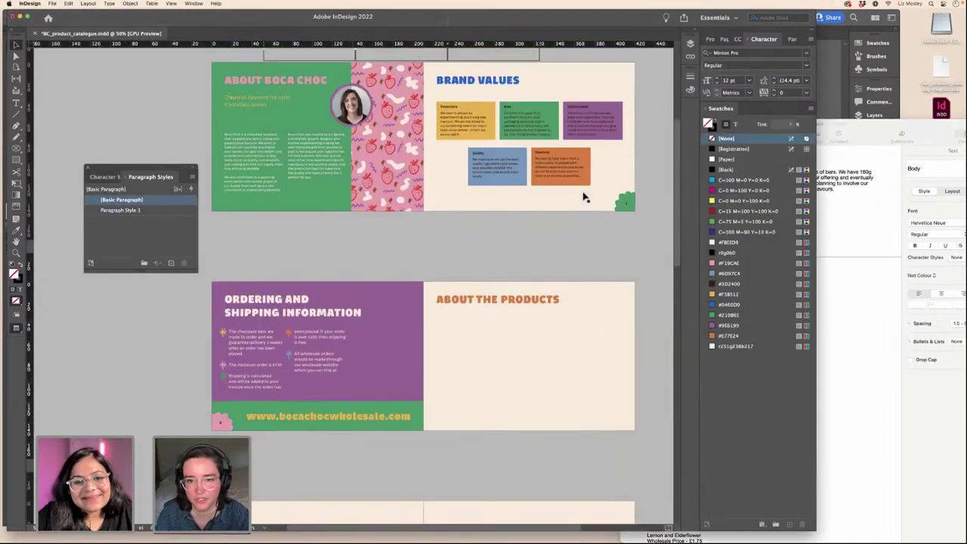
left_click(605, 223)
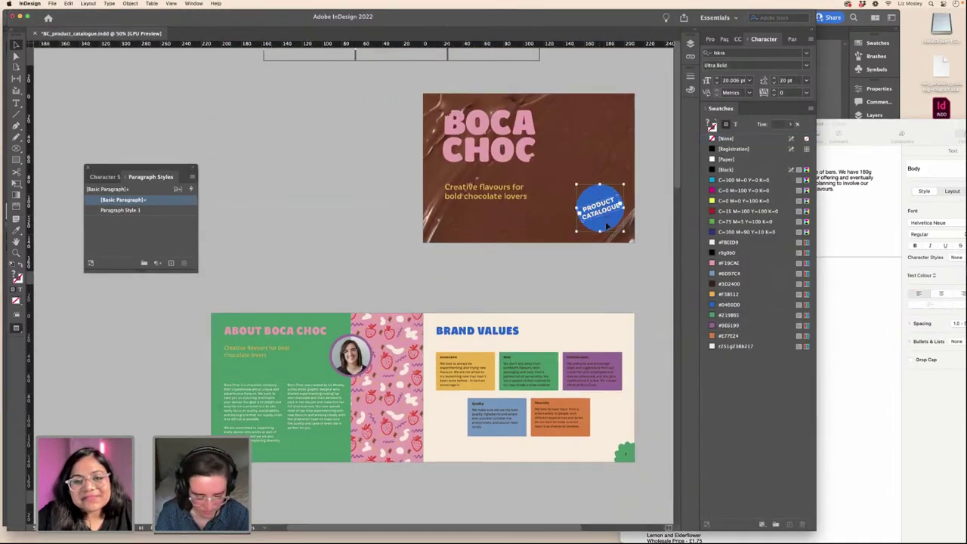
scroll(608, 225, "down", 10)
scroll(607, 227, "up", 1)
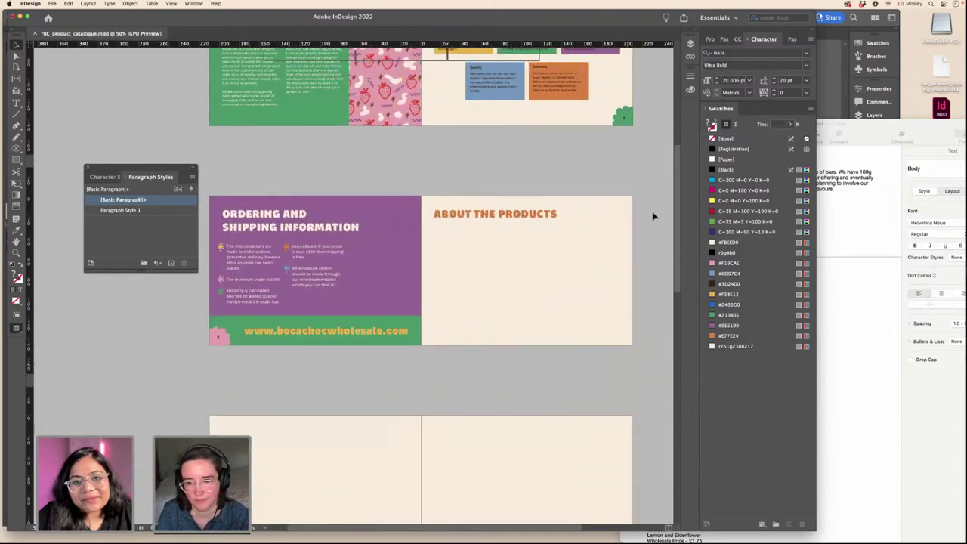
left_click(652, 214)
key("w")
scroll(628, 243, "right", 1)
key("super+v")
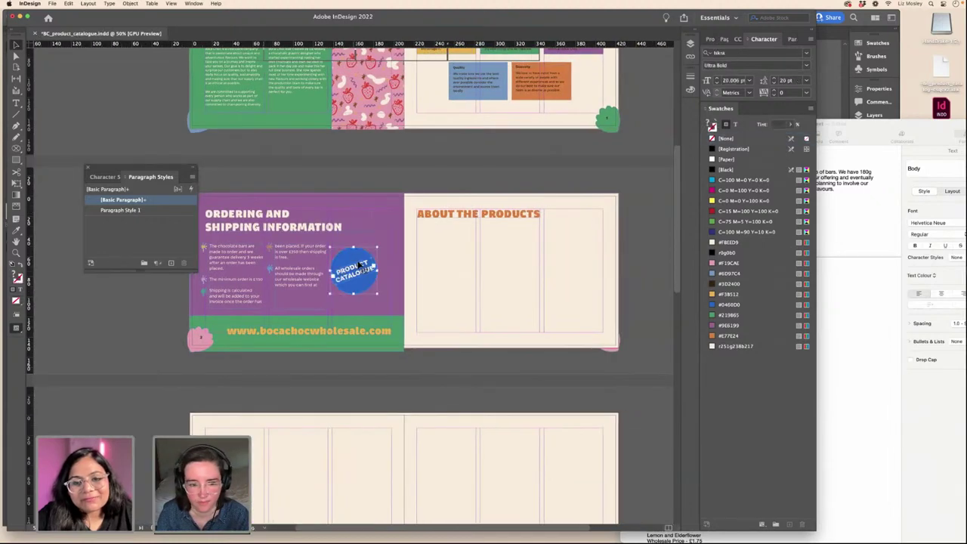
- Move the pasted badge to the outer side of the About the Products page, scale it down and change its tilt
left_click_drag(355, 258, 588, 250)
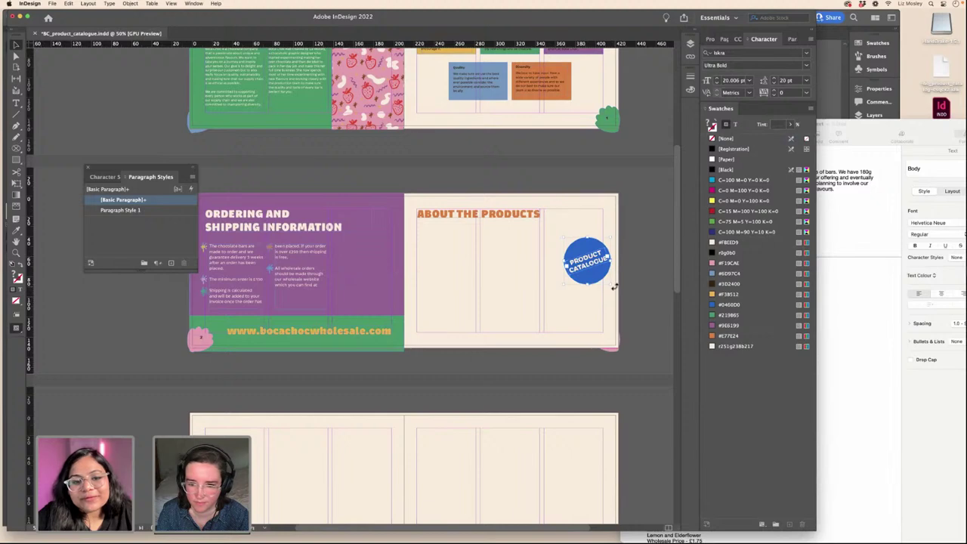
mouse_move(595, 295)
left_mouse_down()
mouse_move(590, 255)
mouse_move(611, 260)
mouse_move(609, 243)
mouse_move(597, 247)
mouse_move(604, 279)
left_mouse_up()
left_click(644, 288)
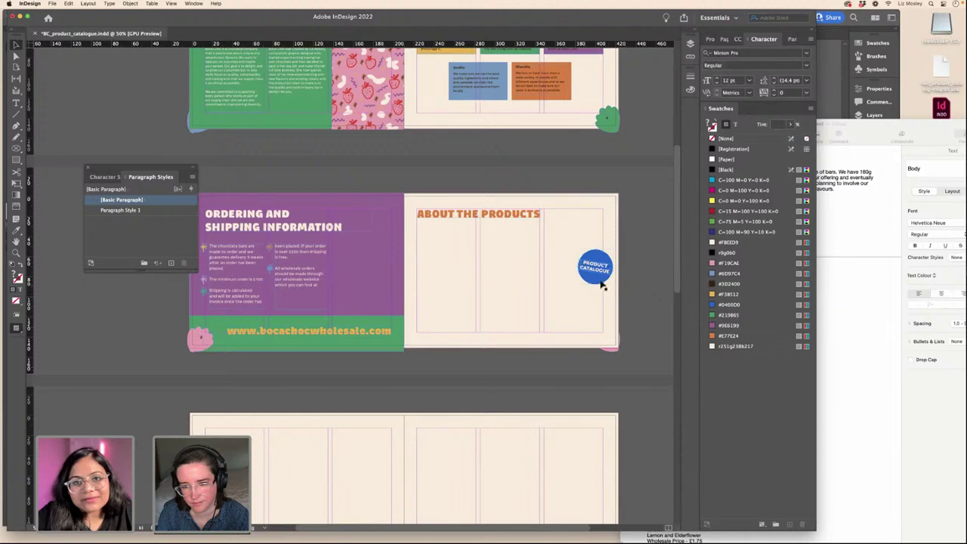
left_click(600, 283)
left_click(602, 274, "shift")
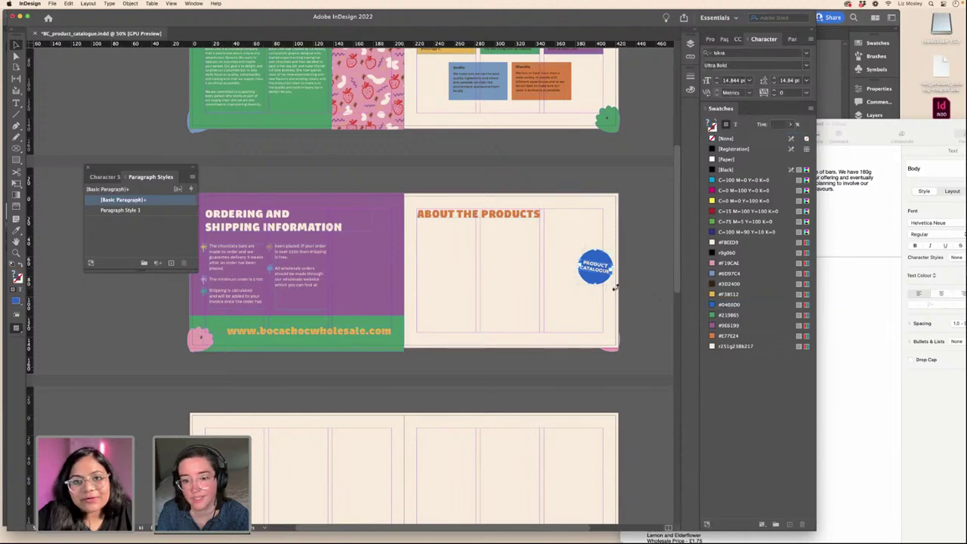
left_click(633, 290)
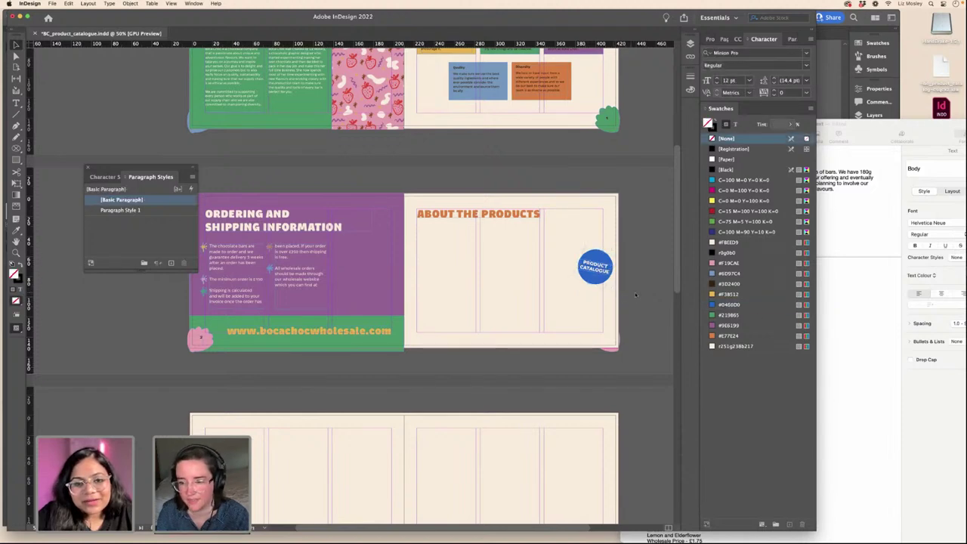
- Duplicate the About Boca Choc body text frame and align the copy under the About the Products heading in the first column
left_click(842, 322)
scroll(668, 236, "up", 1)
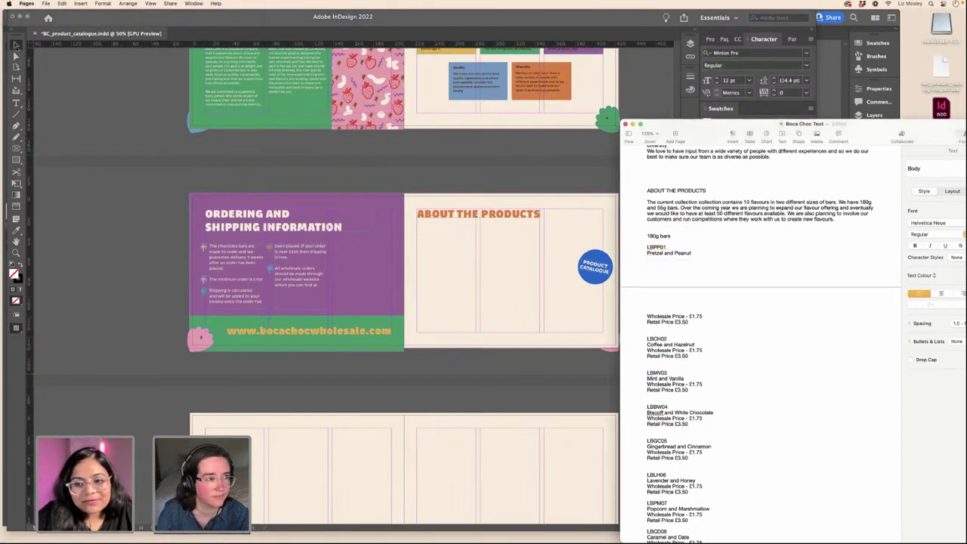
left_click(175, 102)
left_click(233, 102)
key("super+c")
key("super+v")
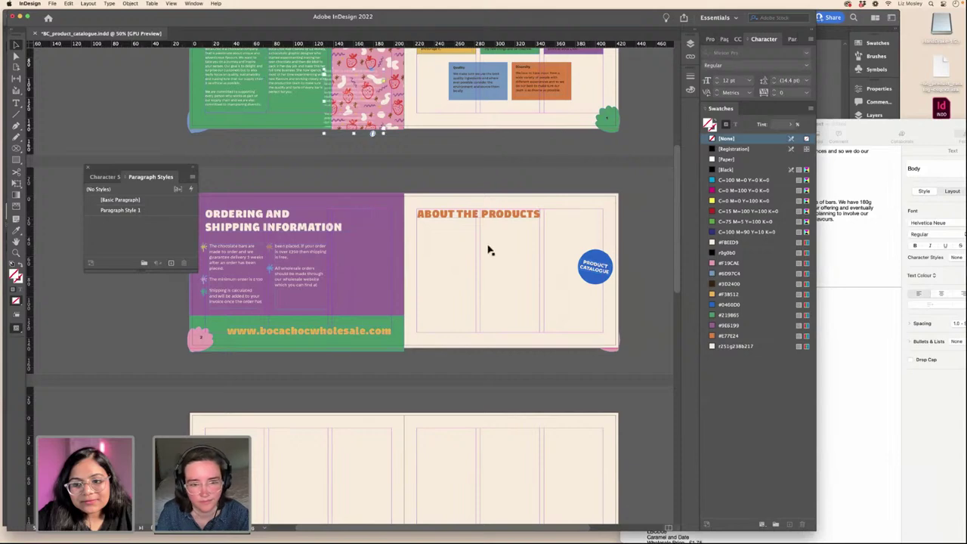
left_click_drag(344, 122, 434, 309)
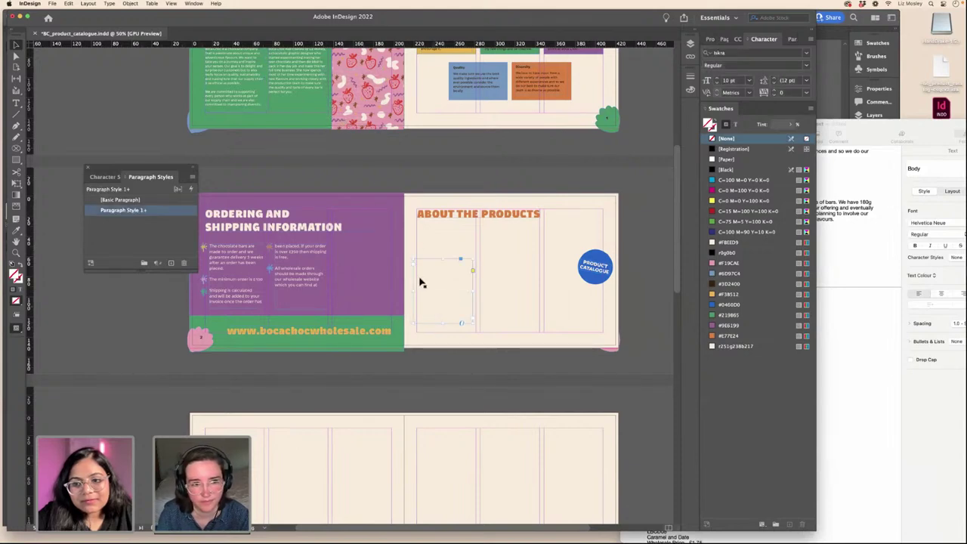
key("super+z")
scroll(392, 295, "down", 4)
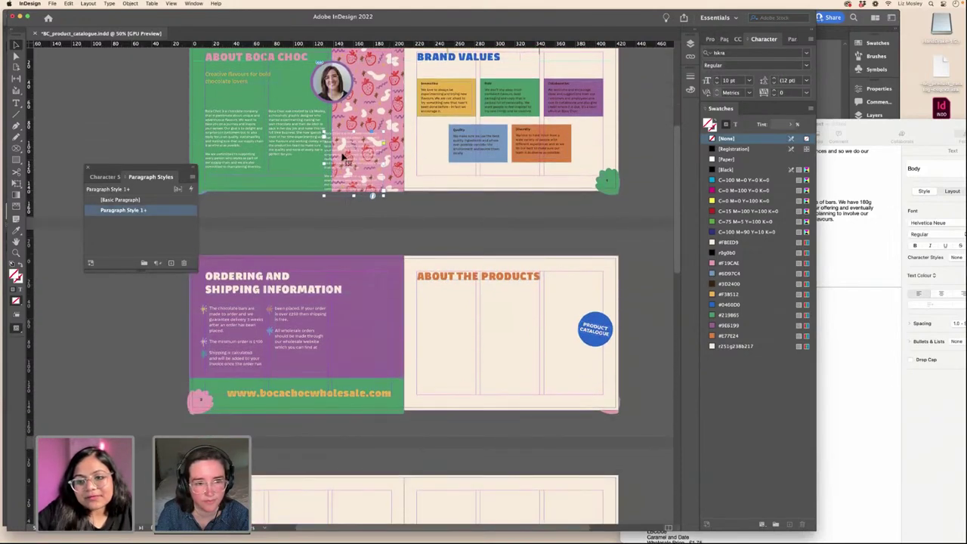
left_click_drag(344, 156, 443, 307)
- Replace the duplicated frame's text with the About the Products paragraph from the Pages document, coloured with the #3D2400 swatch
left_click(881, 365)
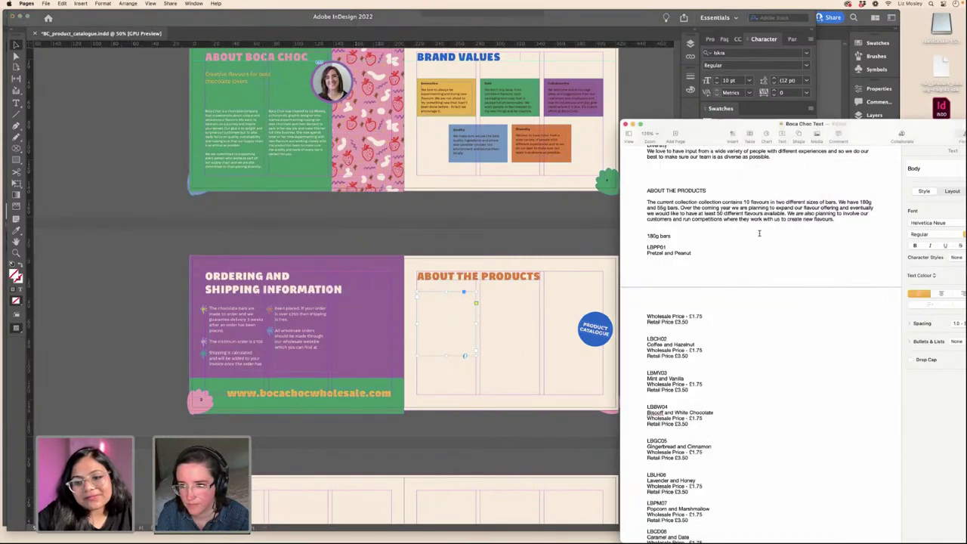
left_click_drag(839, 221, 646, 202)
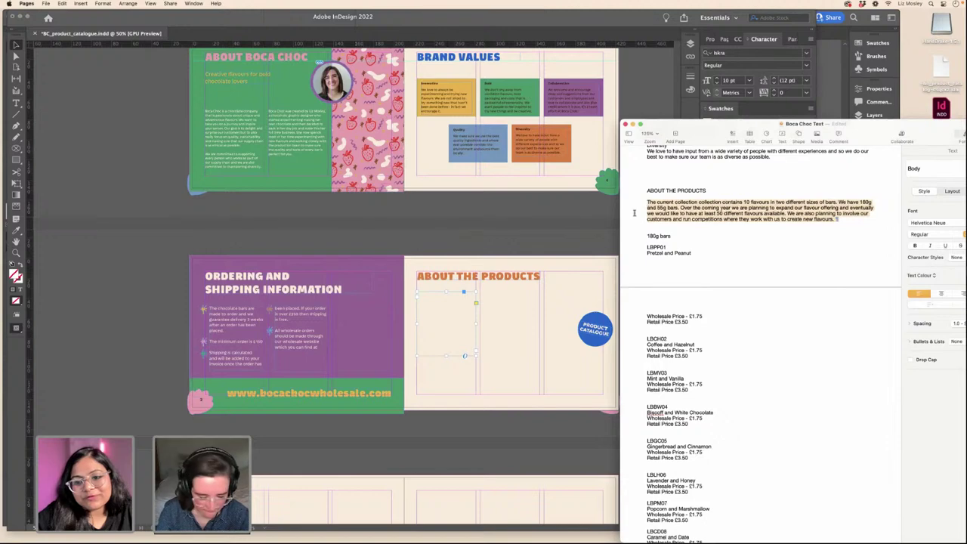
left_click(493, 331)
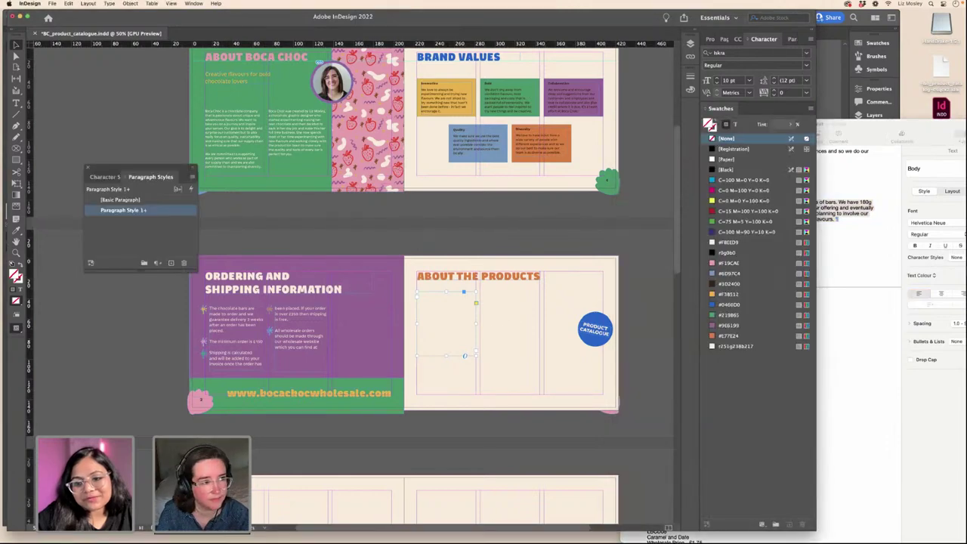
key("t")
left_click(452, 319)
key("super+v")
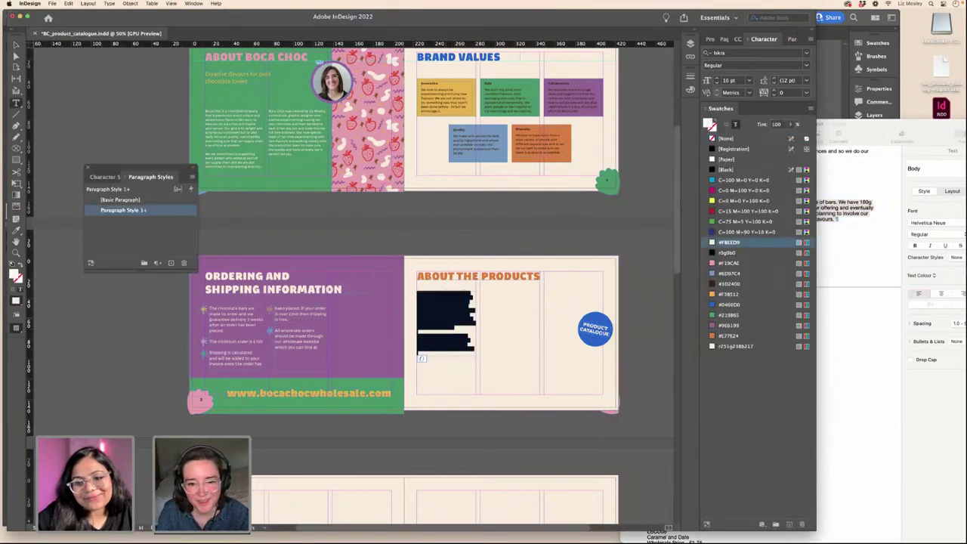
left_click(730, 284)
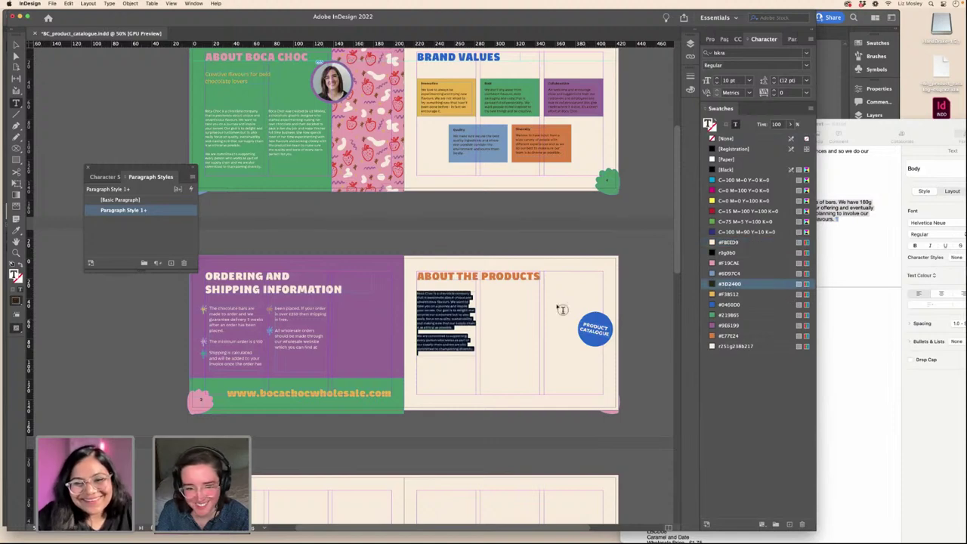
left_click(491, 303)
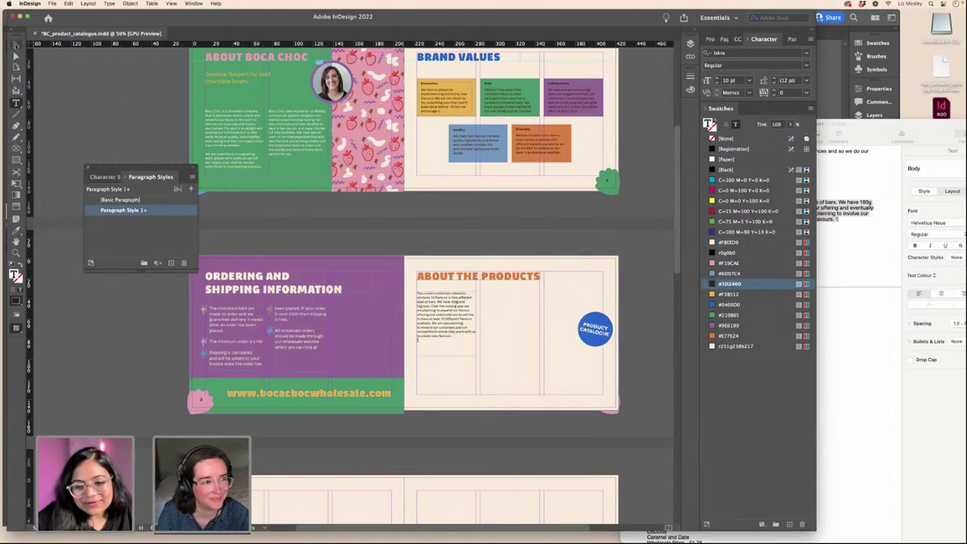
- Widen the About the Products body text frame to span two columns and fit the frame to its content
left_click(15, 46)
left_click(427, 330)
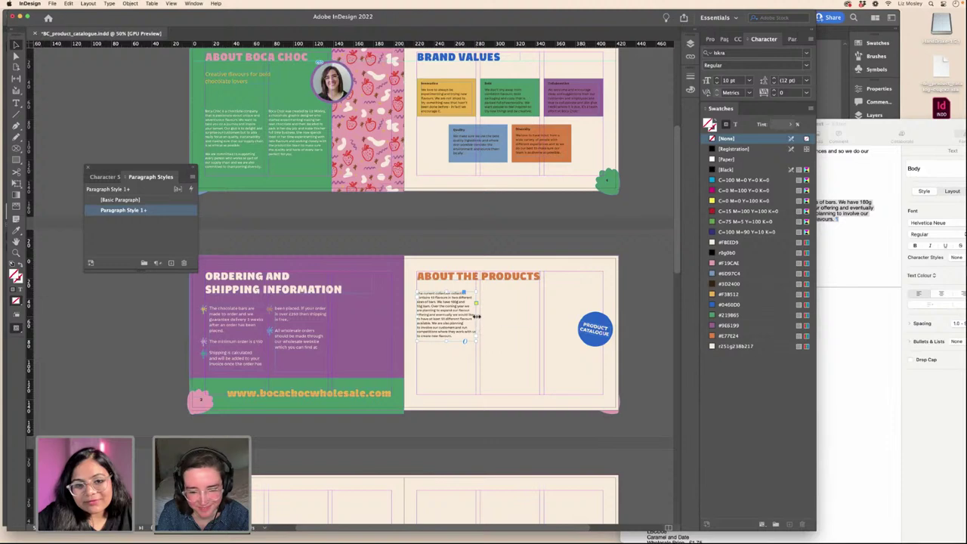
left_click_drag(476, 316, 537, 324)
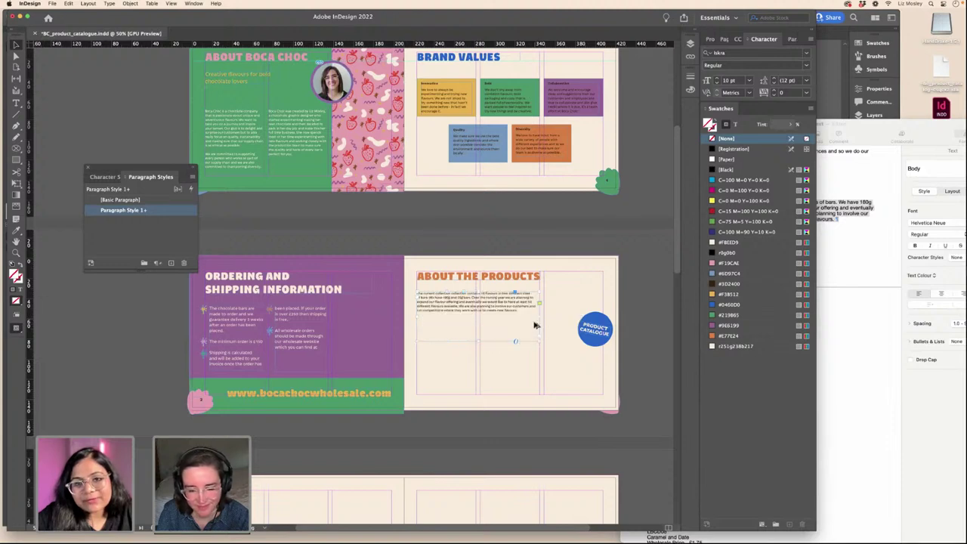
key("alt+super+c")
- Remove the empty line at the end of the About the Products paragraph, then check the spread in preview mode
key("t")
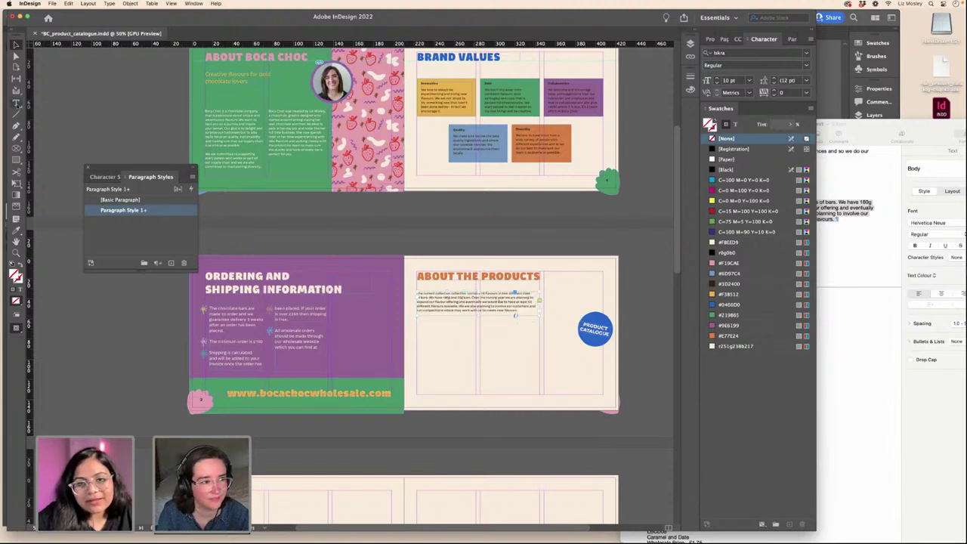
left_click(421, 312)
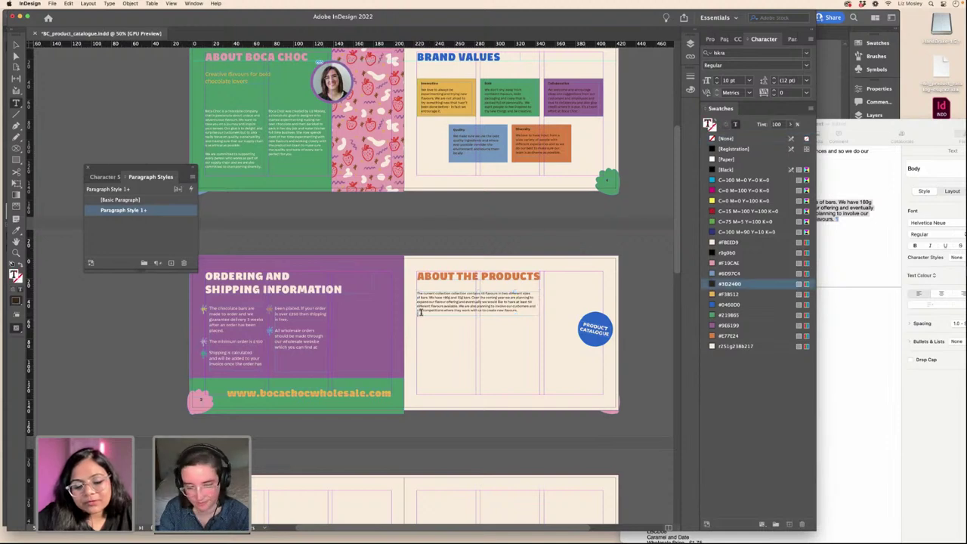
key("BackSpace")
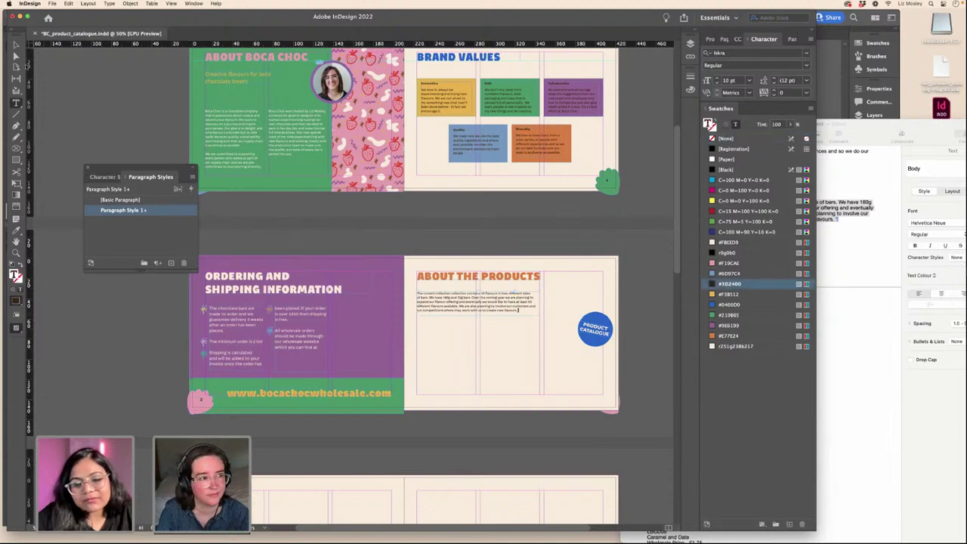
left_click(16, 45)
left_click(628, 327)
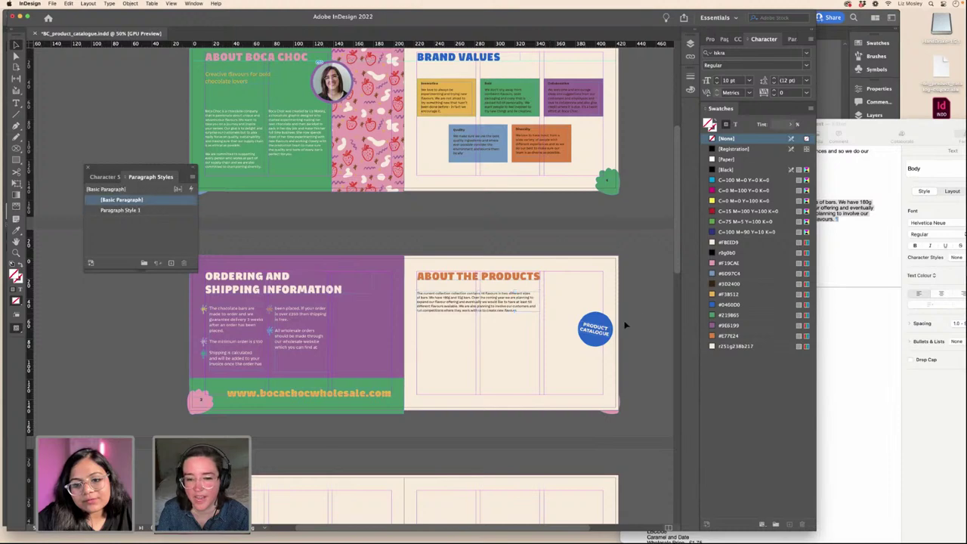
key("w")
key("w")
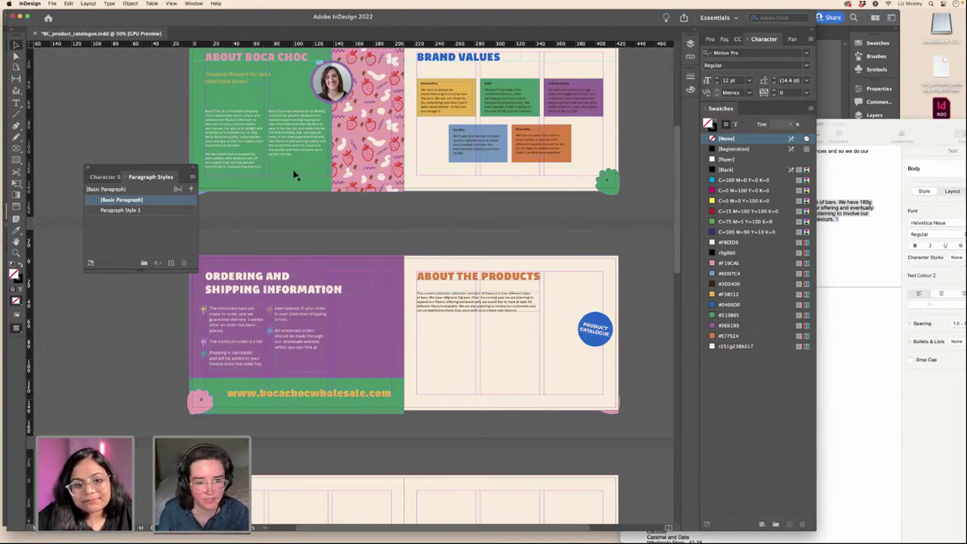
- Find the stacked chocolate image AdobeStock_53760666.jpeg in the BOCA CHOC Stock images folder and open it in Photoshop
key("super+d")
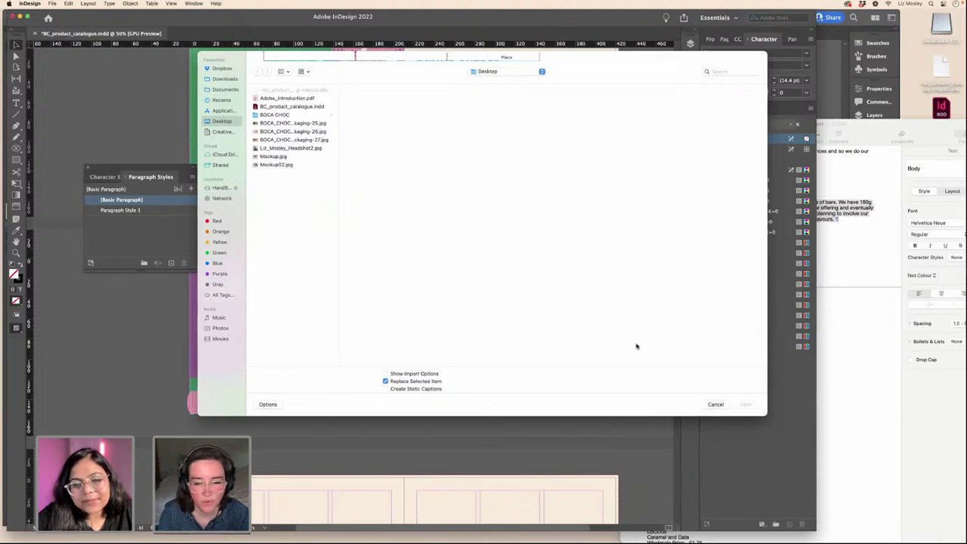
left_click(716, 404)
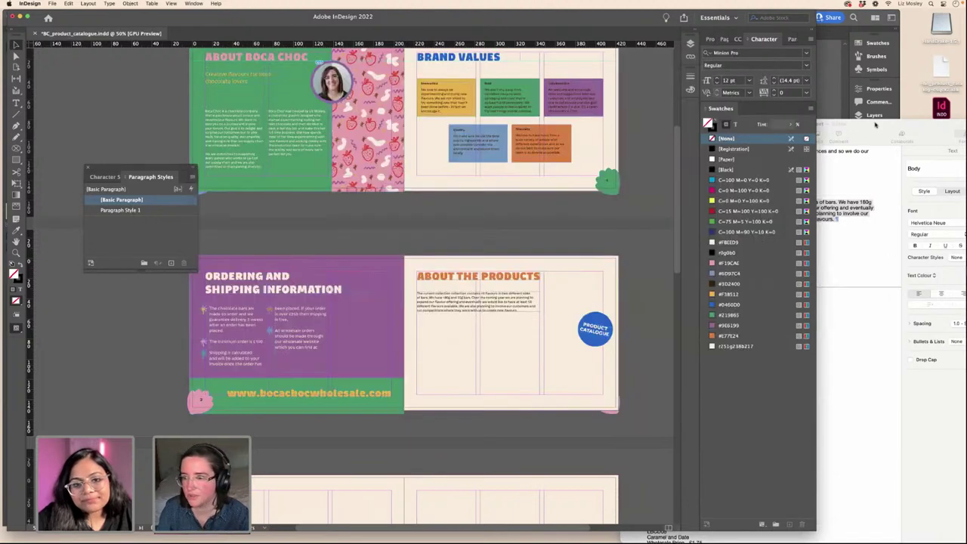
left_click(877, 126)
left_click(629, 124)
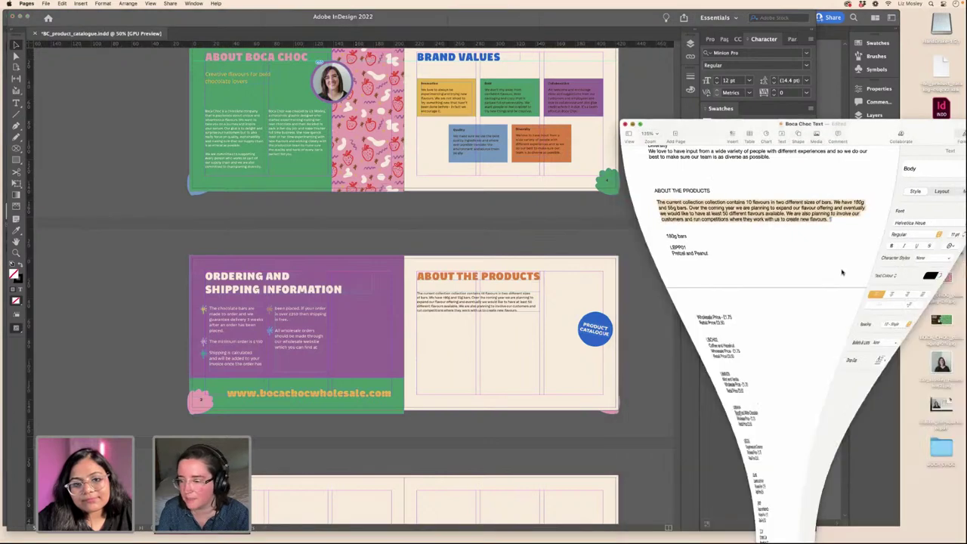
double_click(940, 451)
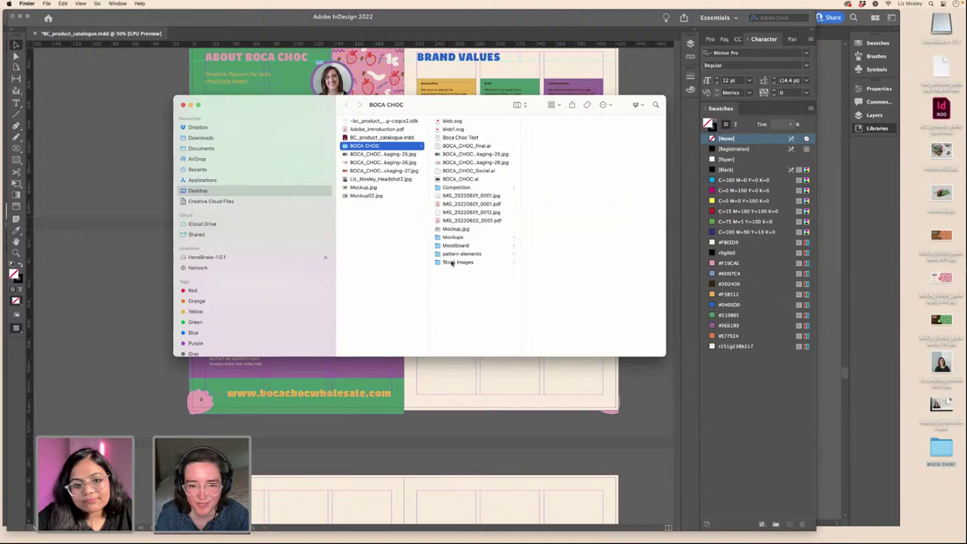
left_click(451, 262)
left_click(544, 196)
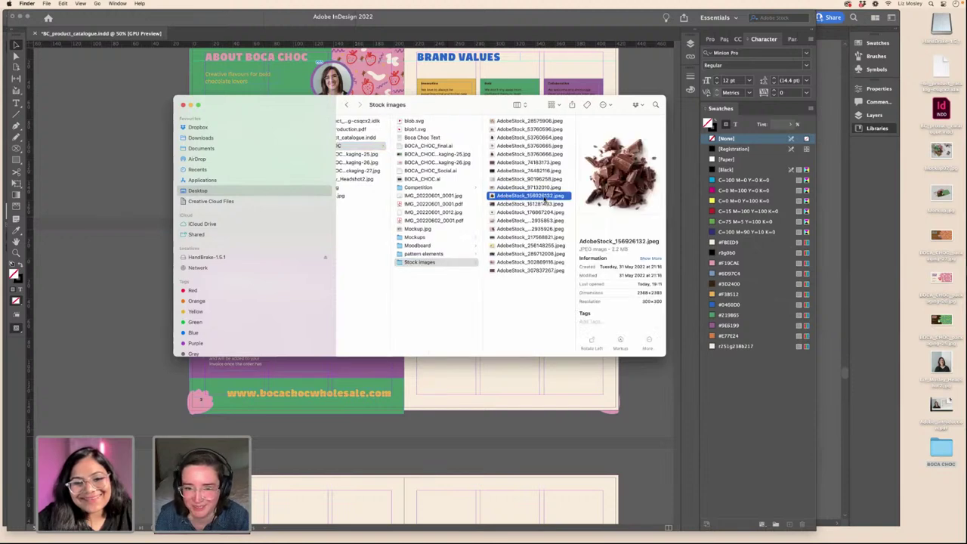
left_click(519, 187)
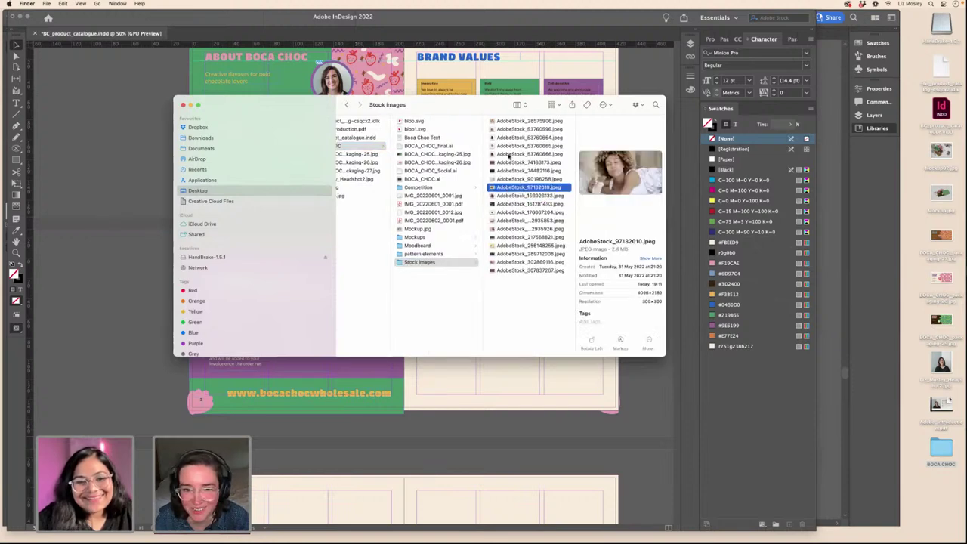
left_click(508, 155)
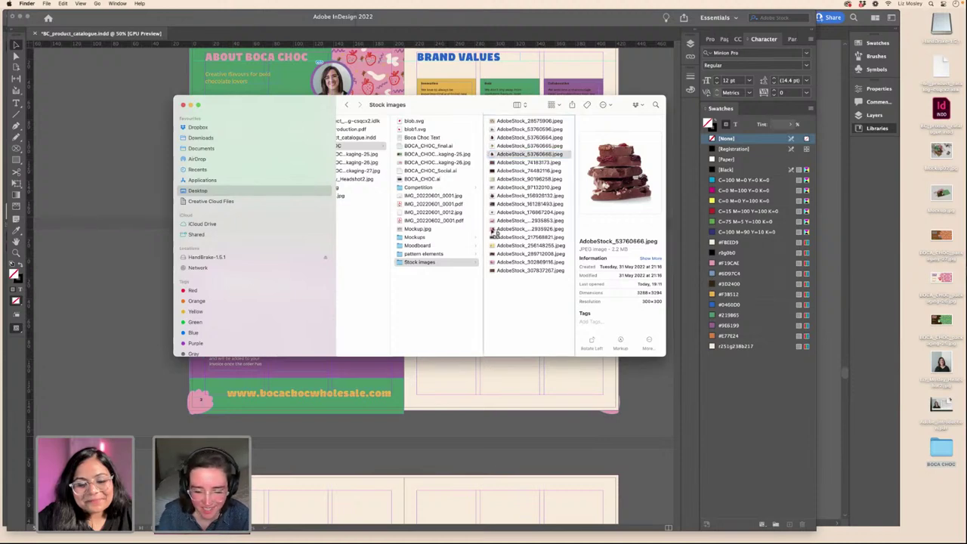
mouse_move(499, 538)
left_click_drag(579, 532, 566, 531)
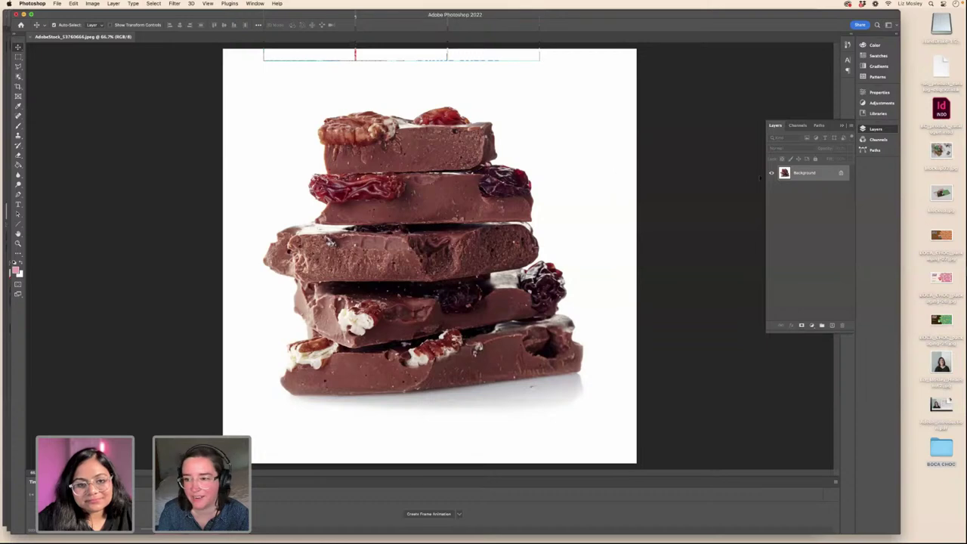
- Unlock the background layer, delete the white background and shadow around the chocolate stack with the Magic Wand, and deselect
left_click(841, 174)
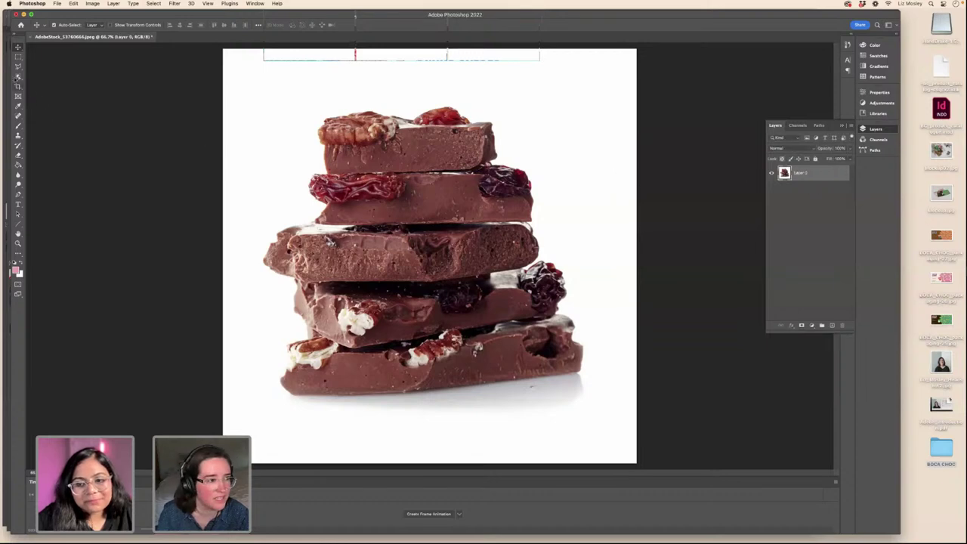
key("w")
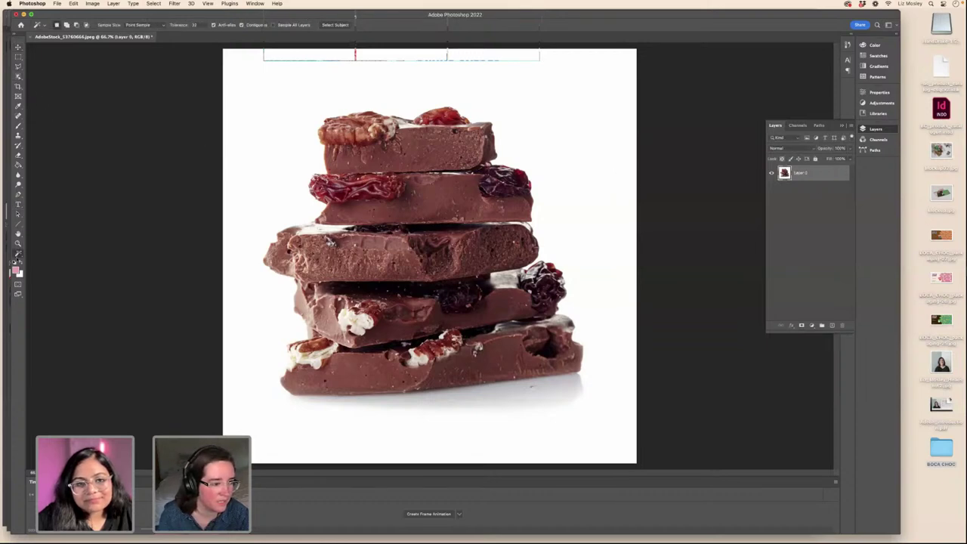
left_click(577, 204)
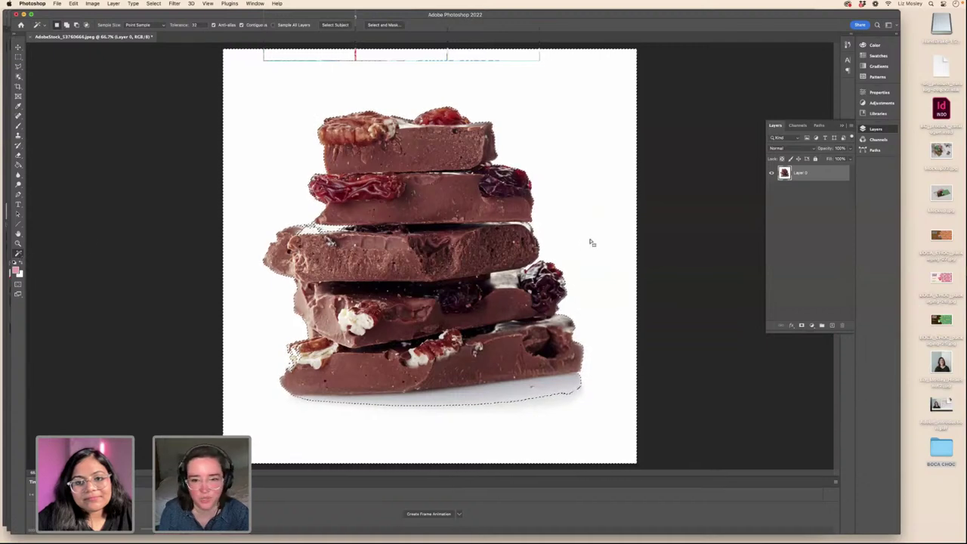
key("Delete")
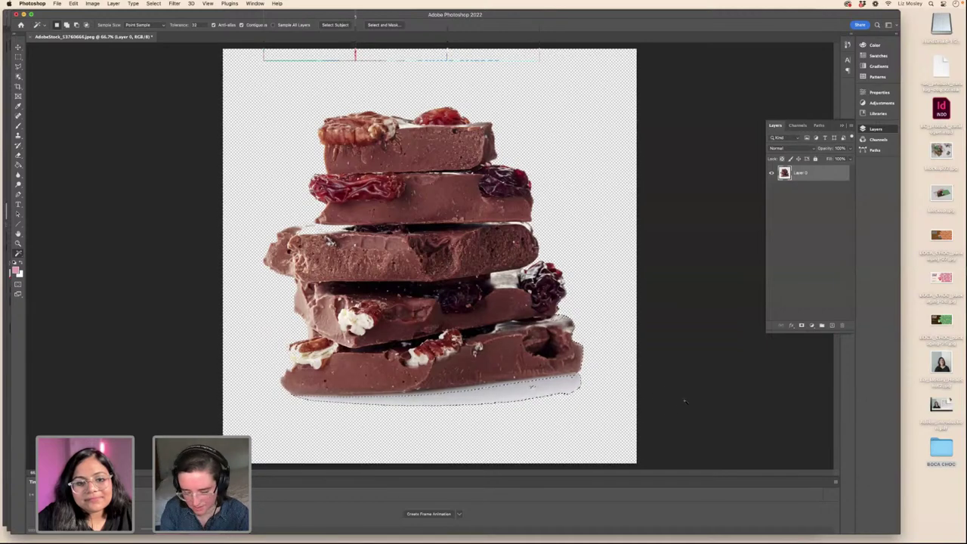
left_click(153, 3)
left_click(161, 20)
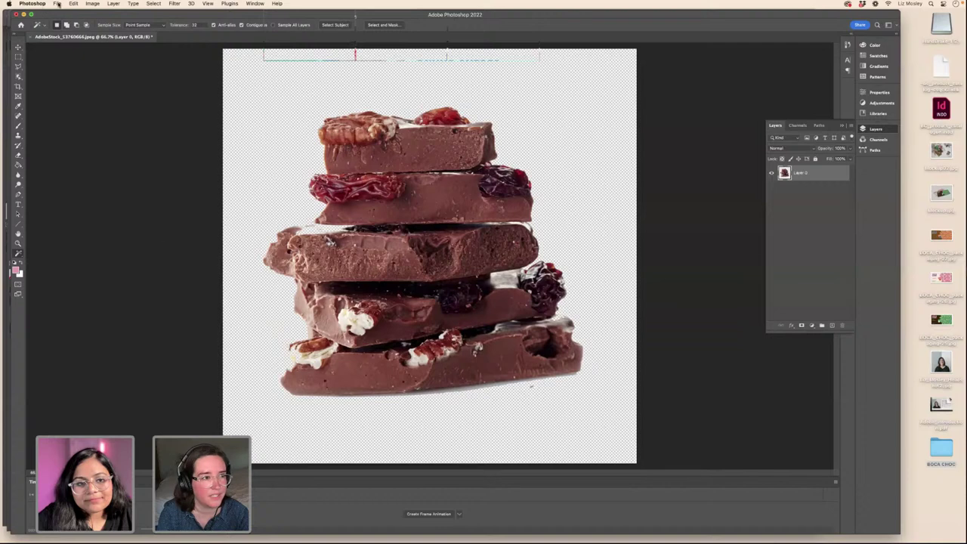
- Save the cut-out on the computer as TIFF AdobeStock_53760666.tif in the Stock images folder, keeping layers and the default TIFF options
left_click(57, 3)
left_click(76, 86)
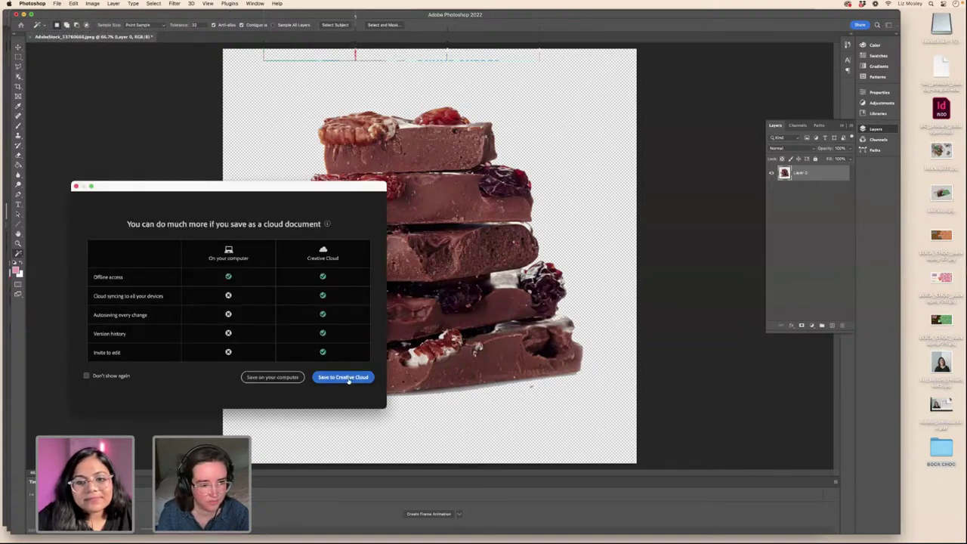
left_click(274, 377)
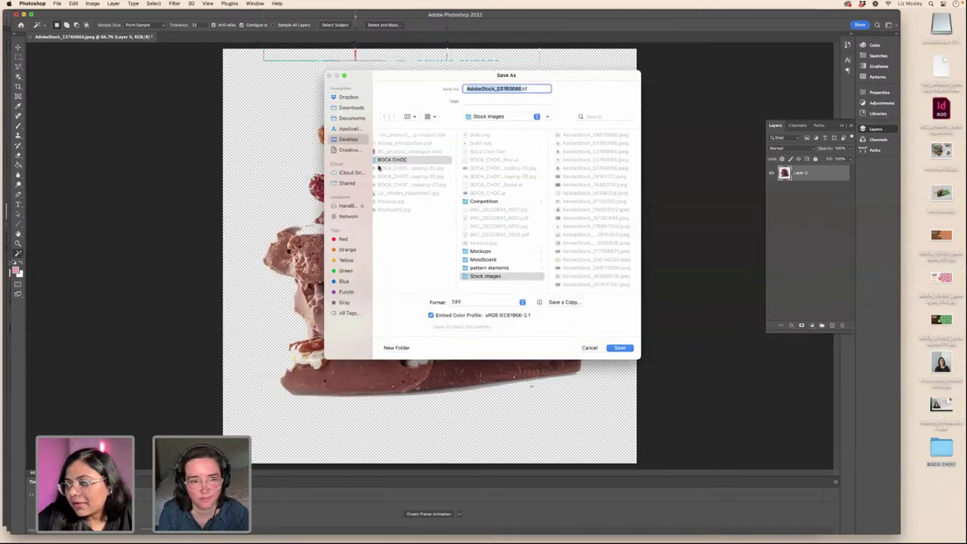
key("Return")
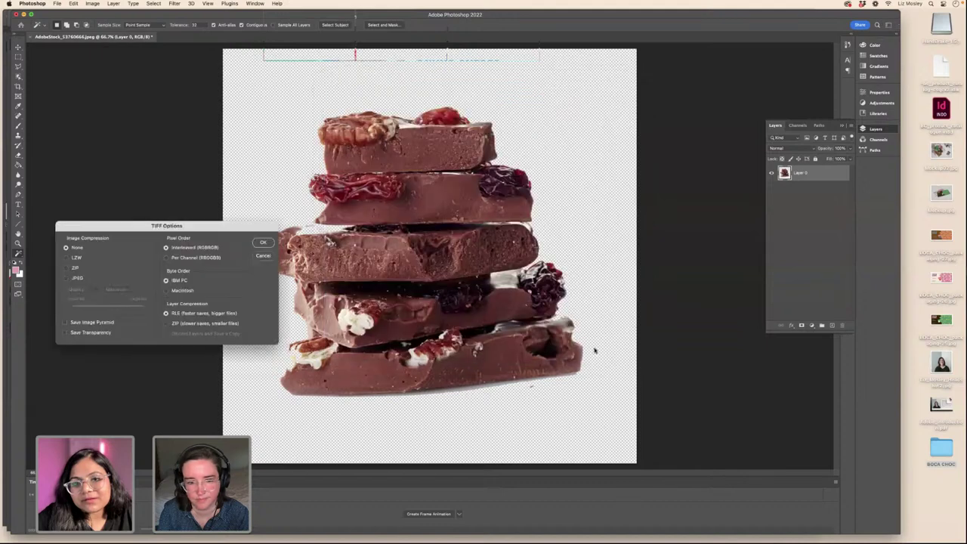
left_click(263, 243)
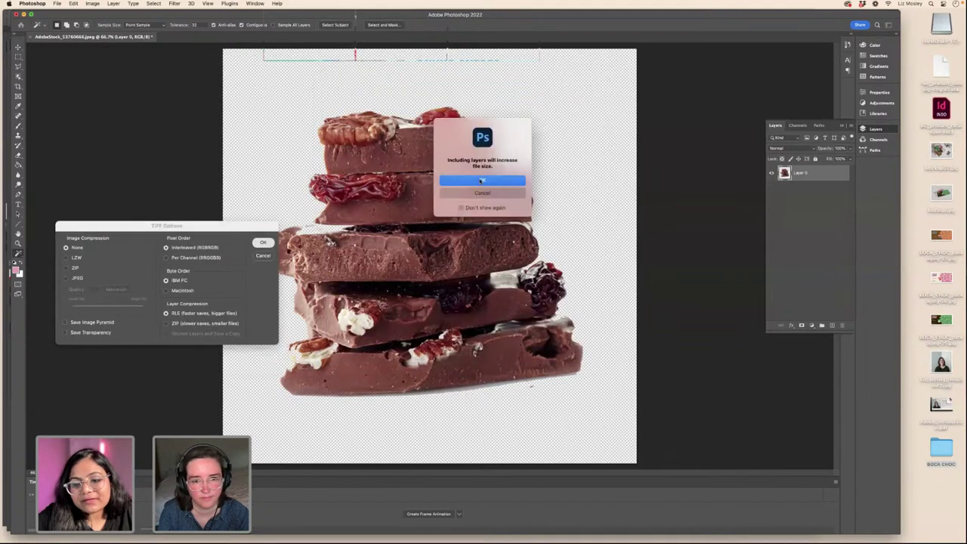
left_click(481, 181)
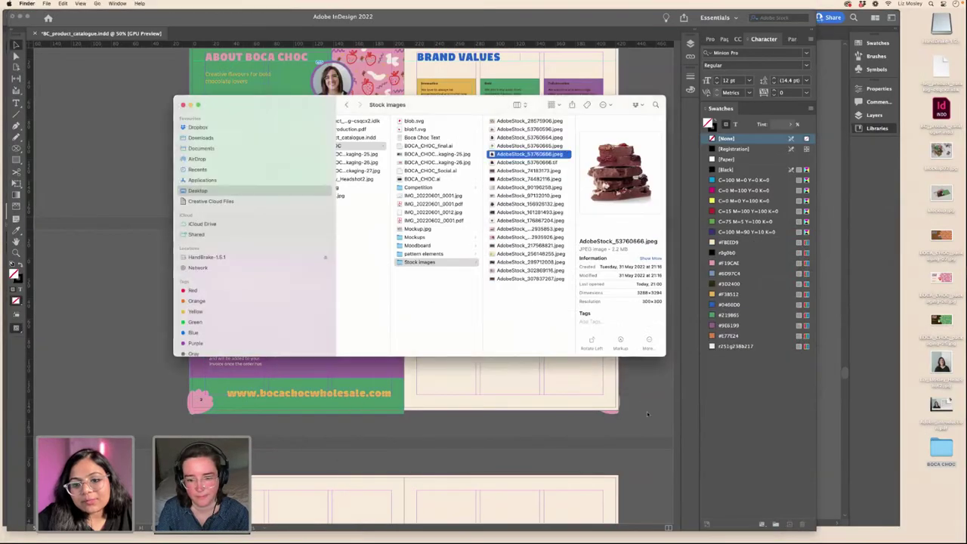
- Switch to InDesign and try placing AdobeStock_53760666.tif from the Stock images folder on the About the Products page, then remove it
left_click(647, 414)
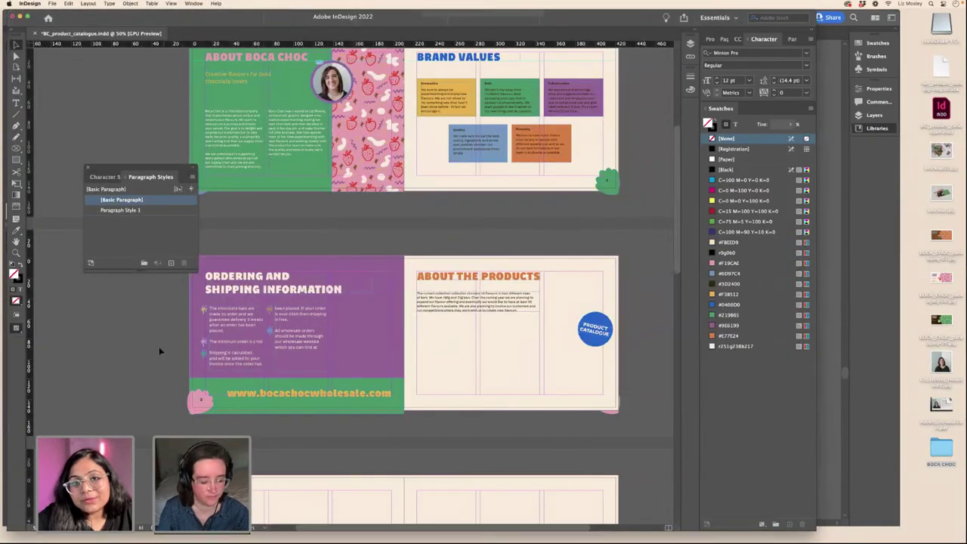
key("super+d")
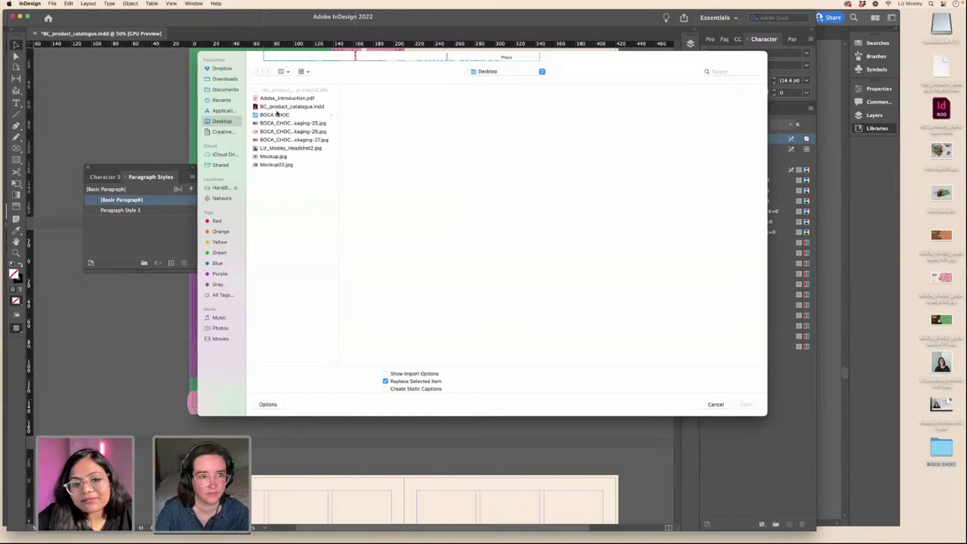
left_click(277, 114)
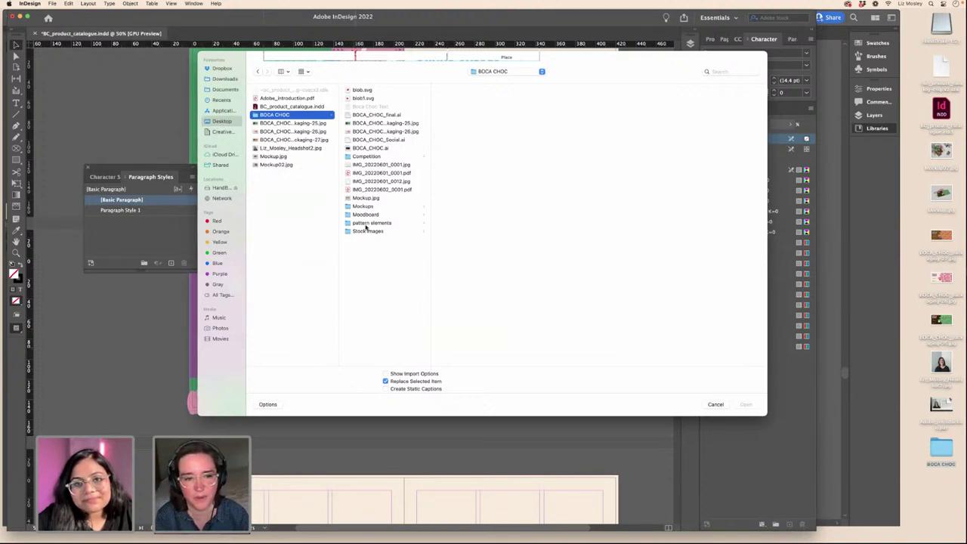
left_click(371, 208)
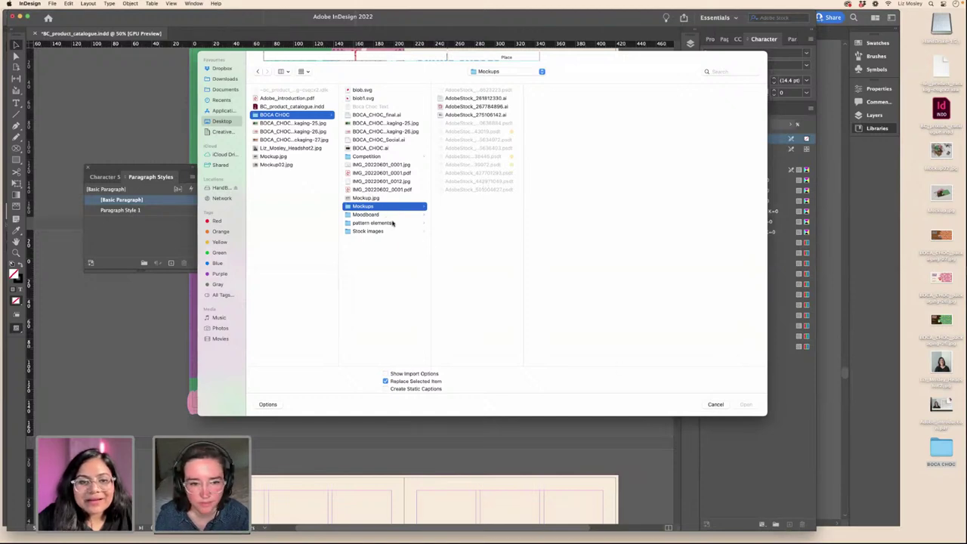
left_click(371, 231)
left_click(475, 133)
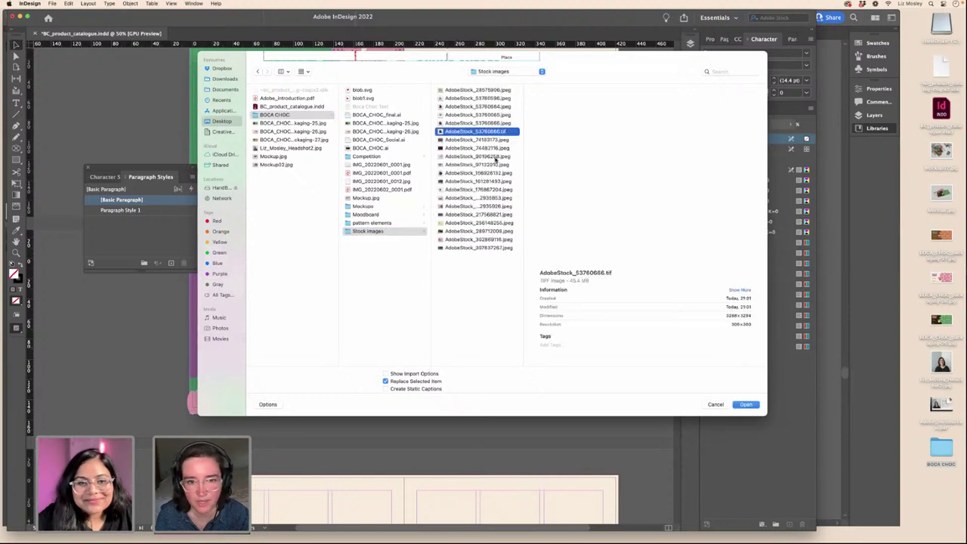
left_click(744, 404)
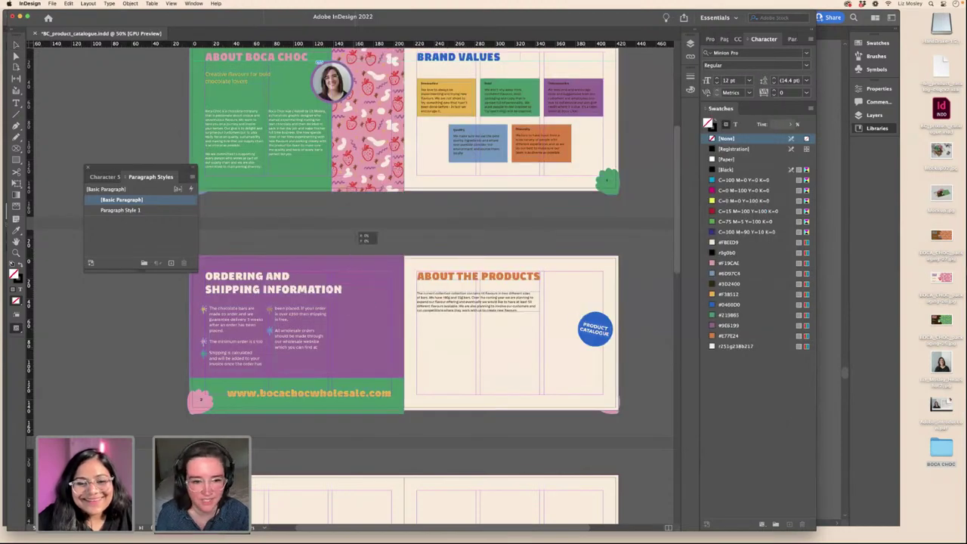
left_click(356, 237)
left_click_drag(393, 324, 451, 306)
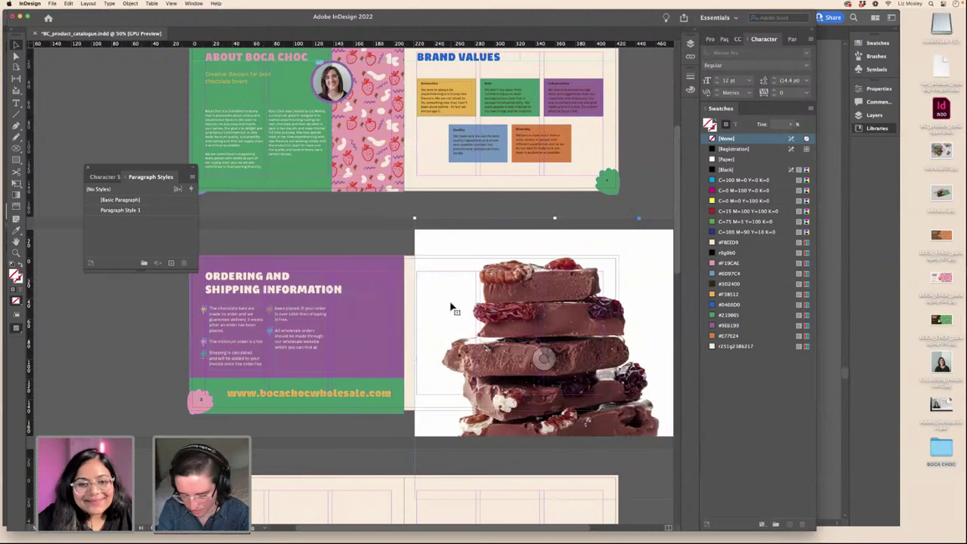
key("super+x")
- Open AdobeStock_53760666.tif from the BOCA CHOC Stock images folder in Photoshop
double_click(941, 450)
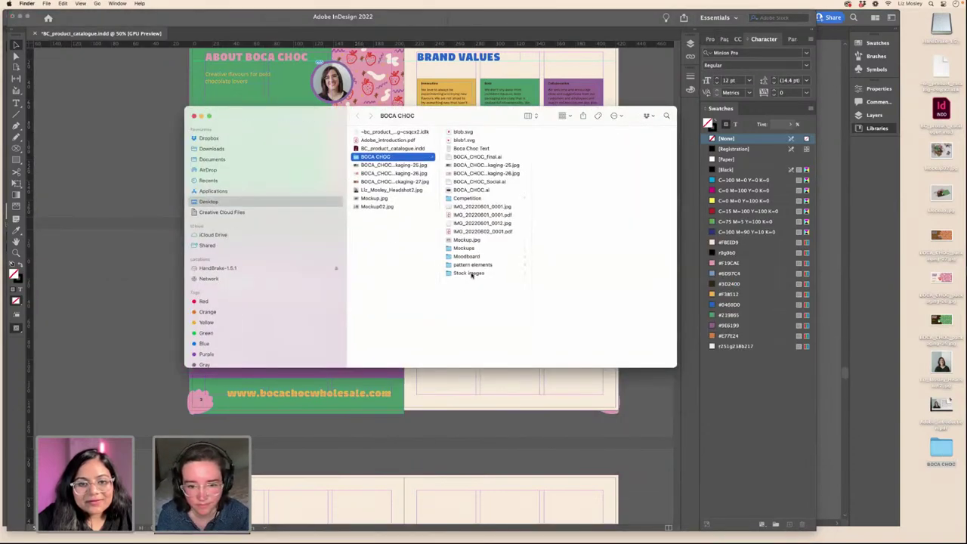
left_click(471, 273)
left_click(574, 173)
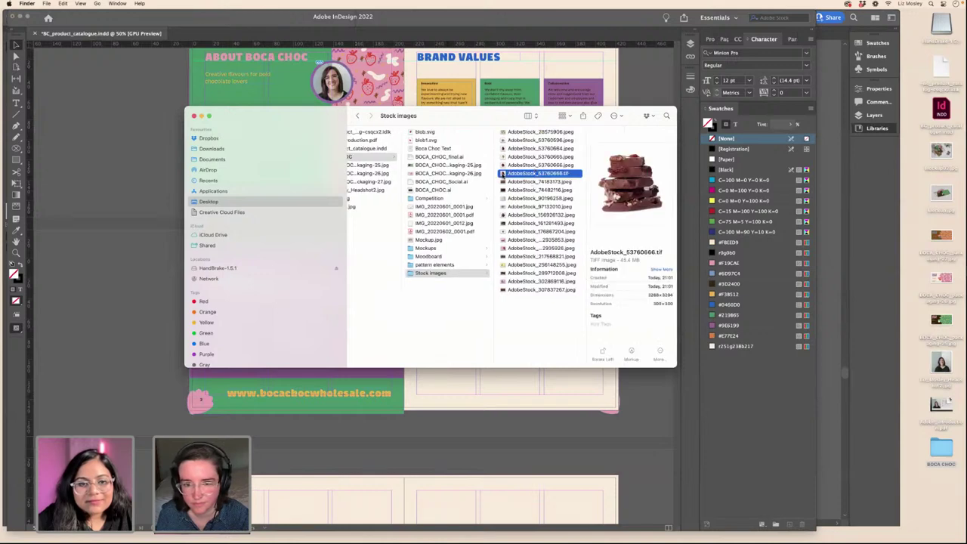
left_click_drag(503, 174, 559, 532)
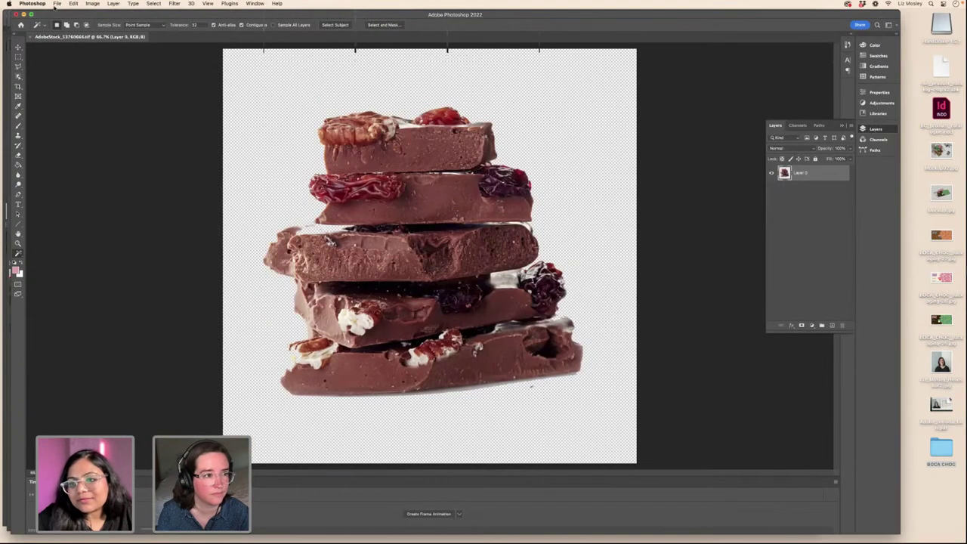
- Save the cut-out on the computer as PNG AdobeStock_53760666.png in the Stock images folder
left_click(57, 5)
left_click(91, 89)
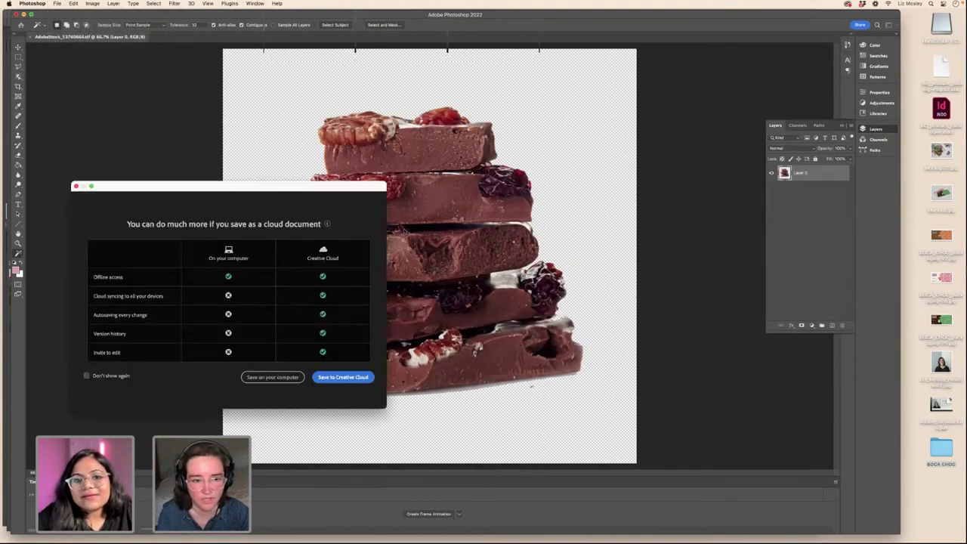
left_click(272, 377)
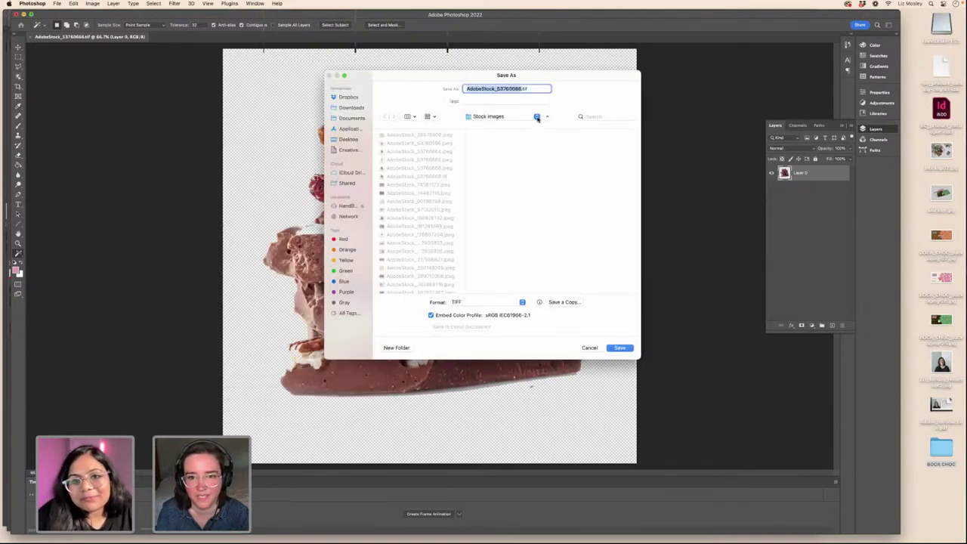
left_click(522, 303)
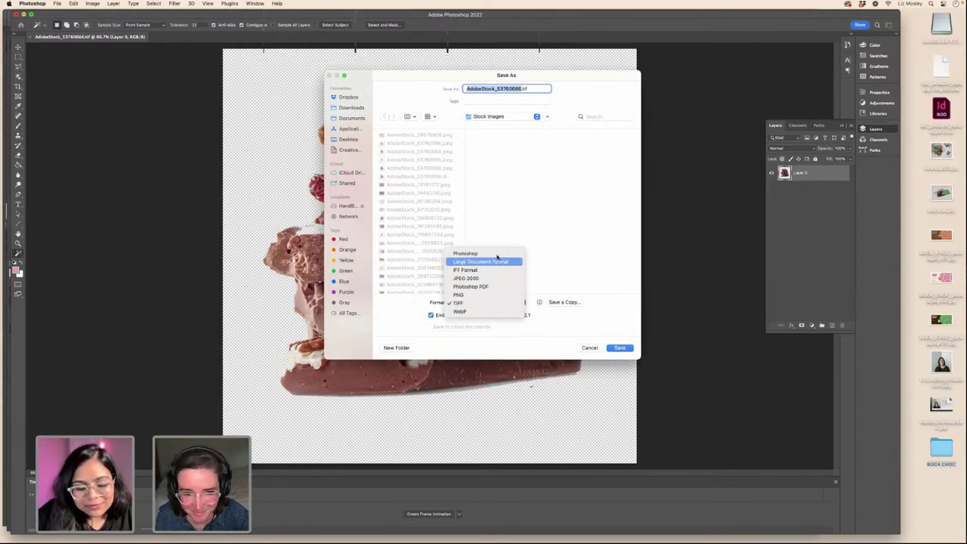
left_click(483, 253)
left_click(514, 304)
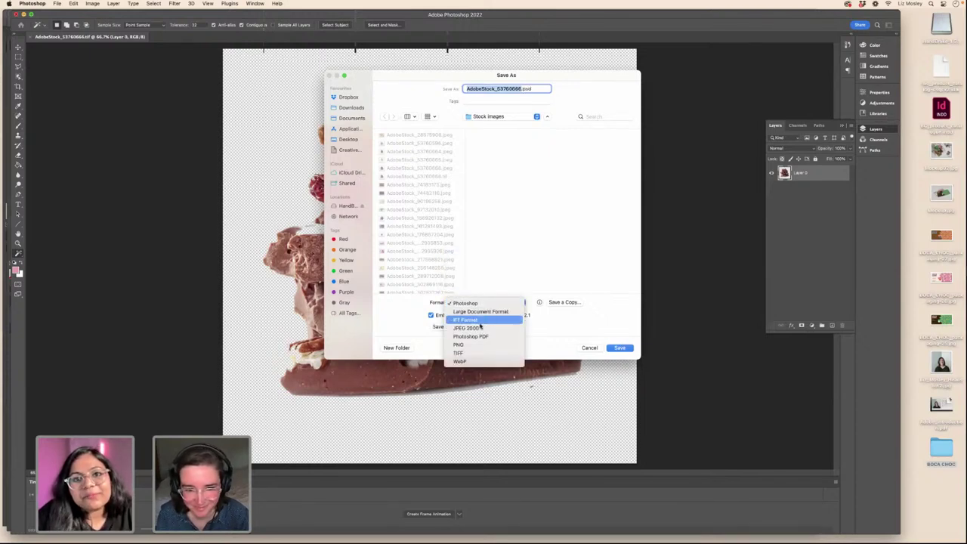
left_click(461, 344)
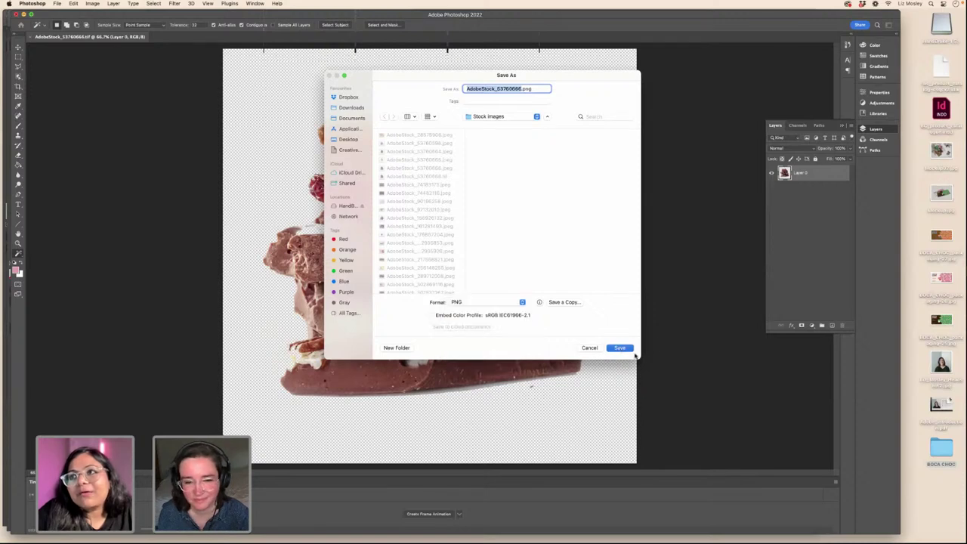
left_click(619, 348)
left_click(538, 242)
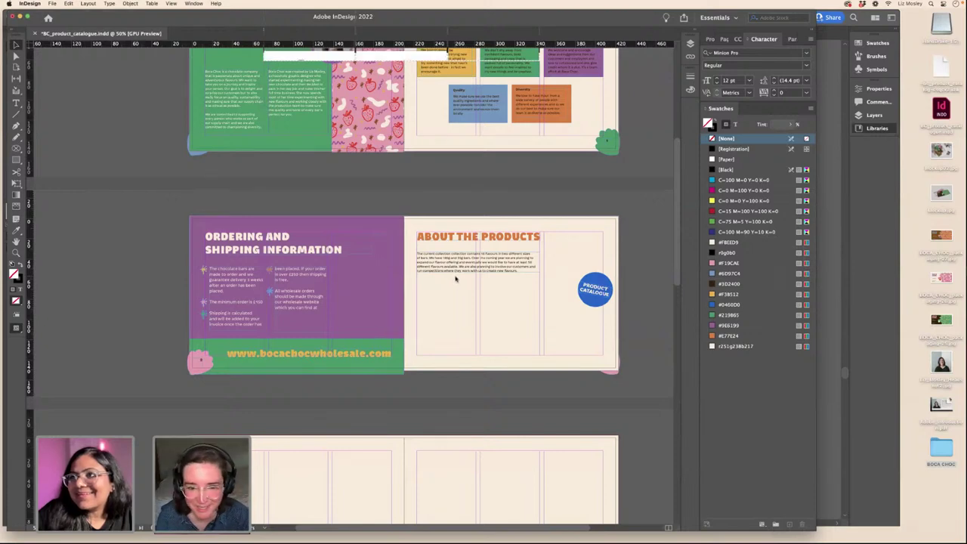
- Switch to InDesign and place AdobeStock_53760666.png from the Stock images folder beside the Ordering and Shipping Information spread
key("super+d")
left_click(302, 132)
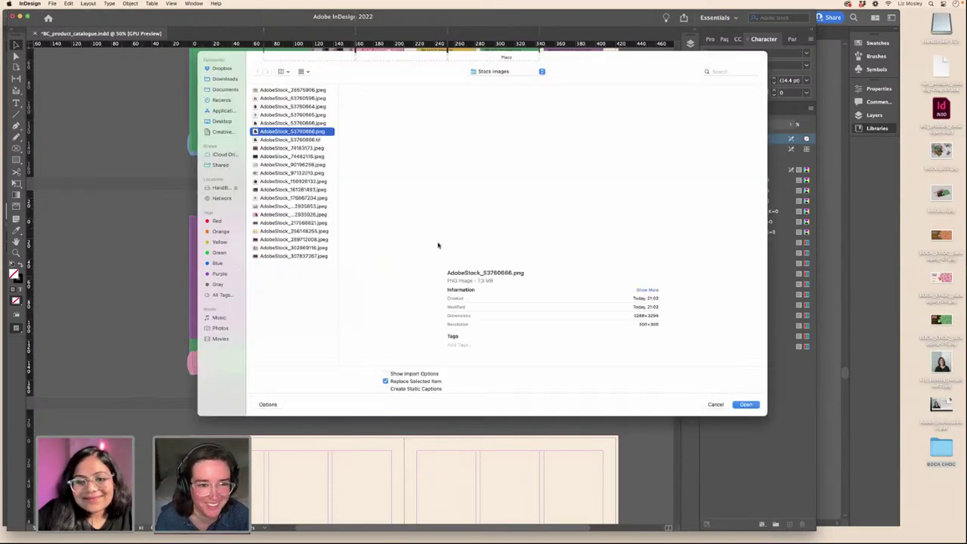
left_click(746, 405)
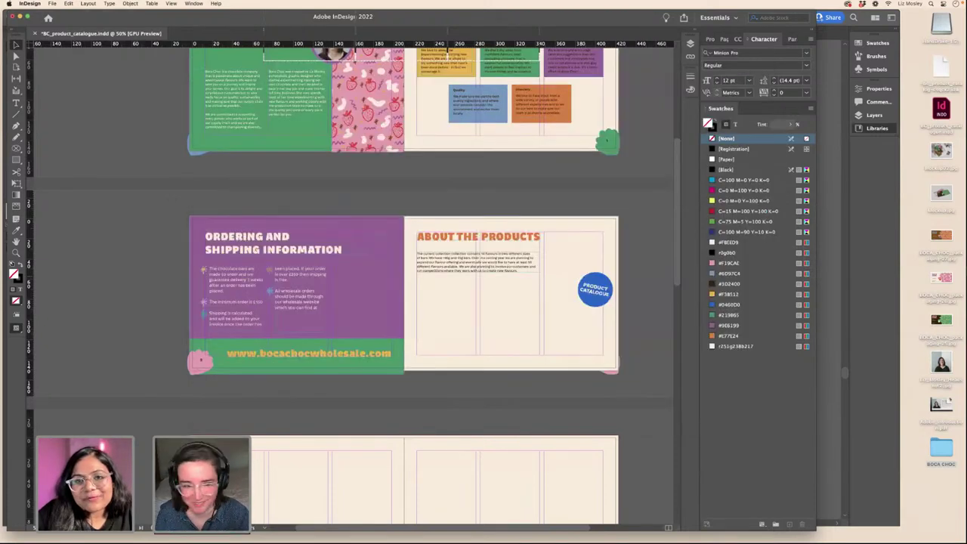
left_click(134, 233)
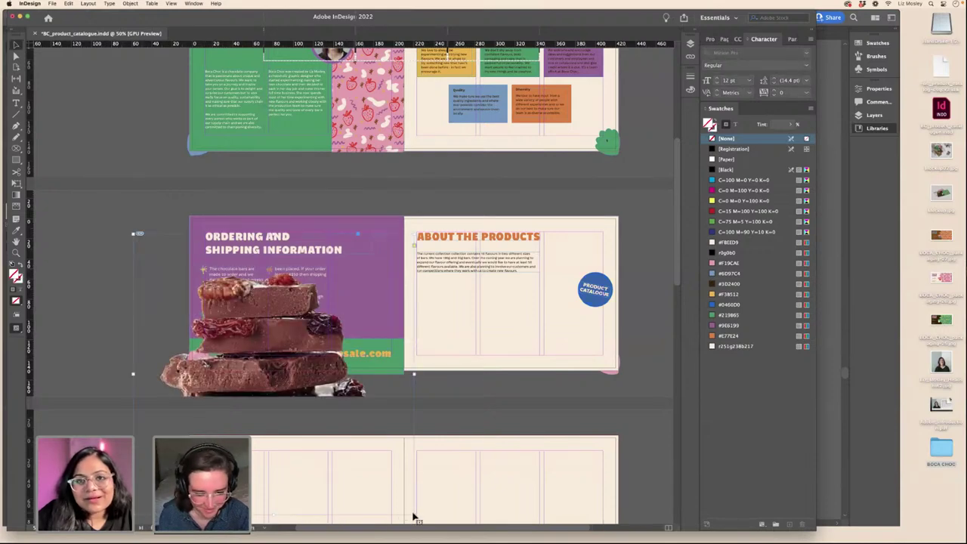
- Scale down the placed chocolate stack and position it below the blue badge in the About the Products page's lower corner
left_click_drag(413, 514, 538, 353)
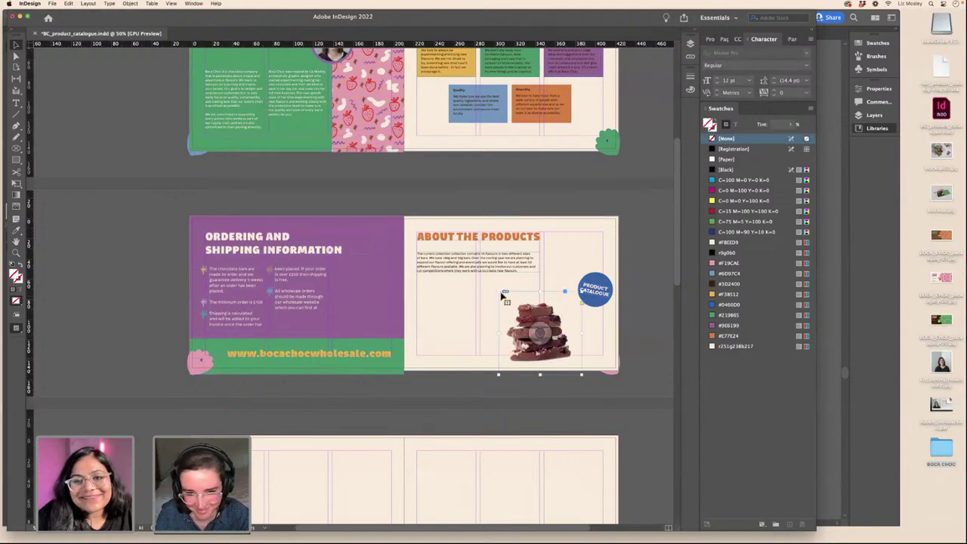
left_click_drag(499, 291, 536, 325)
left_click_drag(566, 368, 565, 345)
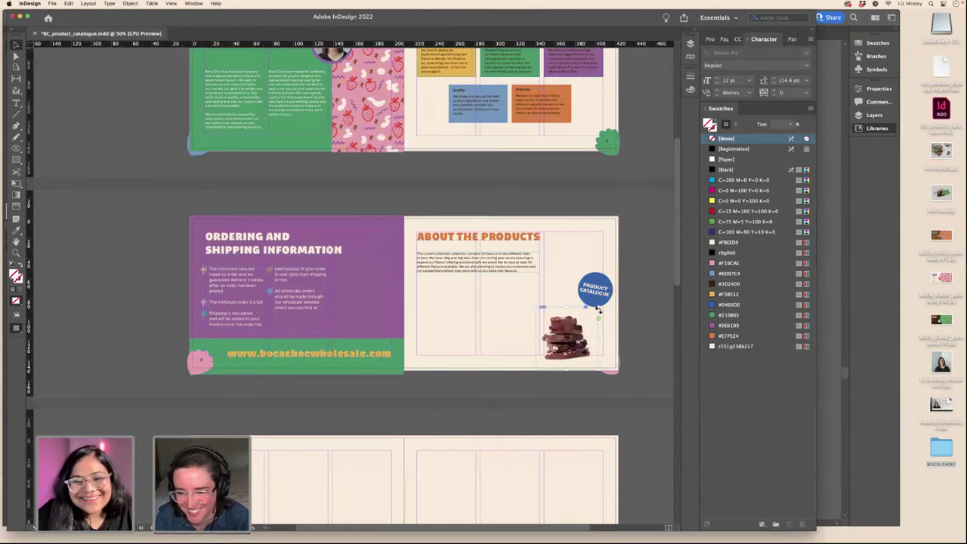
left_click_drag(599, 307, 595, 310)
left_click_drag(569, 365, 569, 362)
left_click(631, 340)
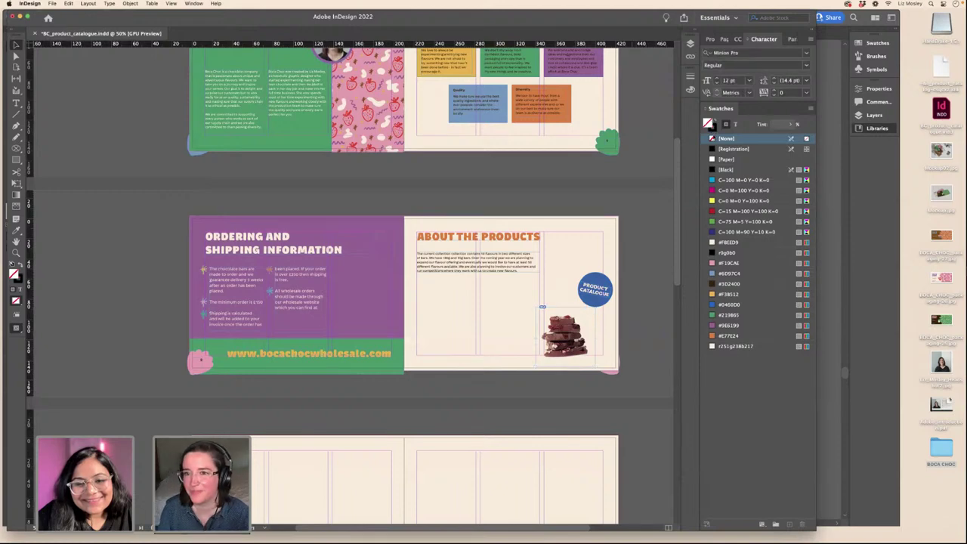
- Override all parent page items on page 3 and switch the layout to preview mode
left_click(723, 39)
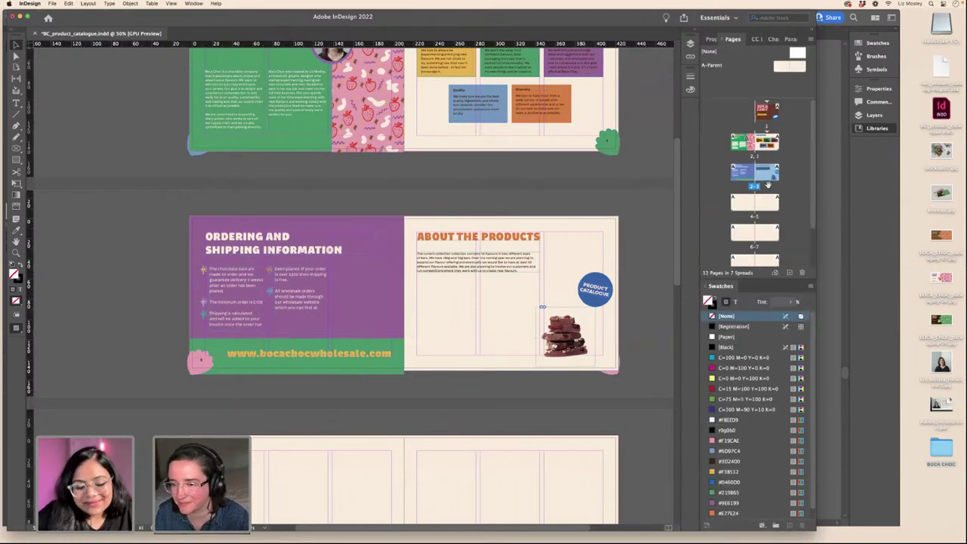
right_click(771, 180)
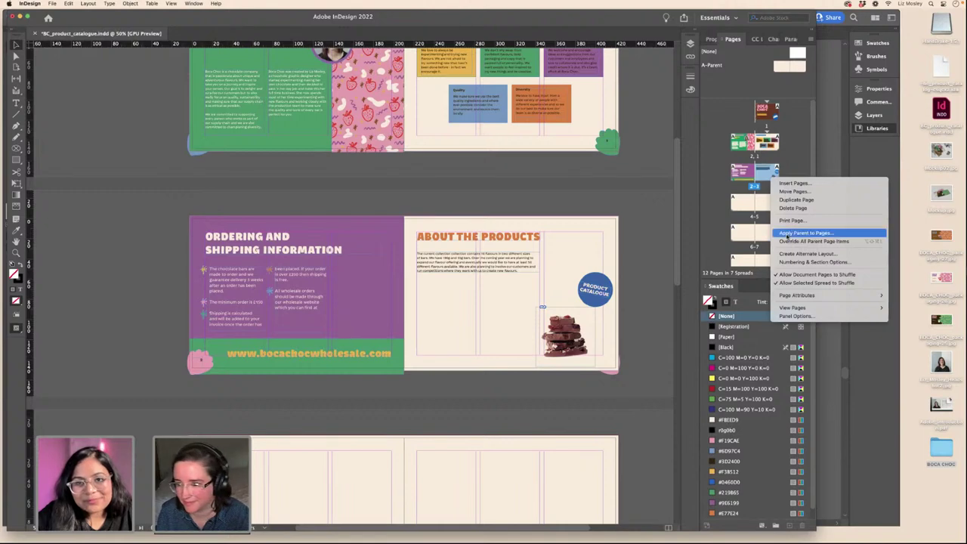
left_click(789, 242)
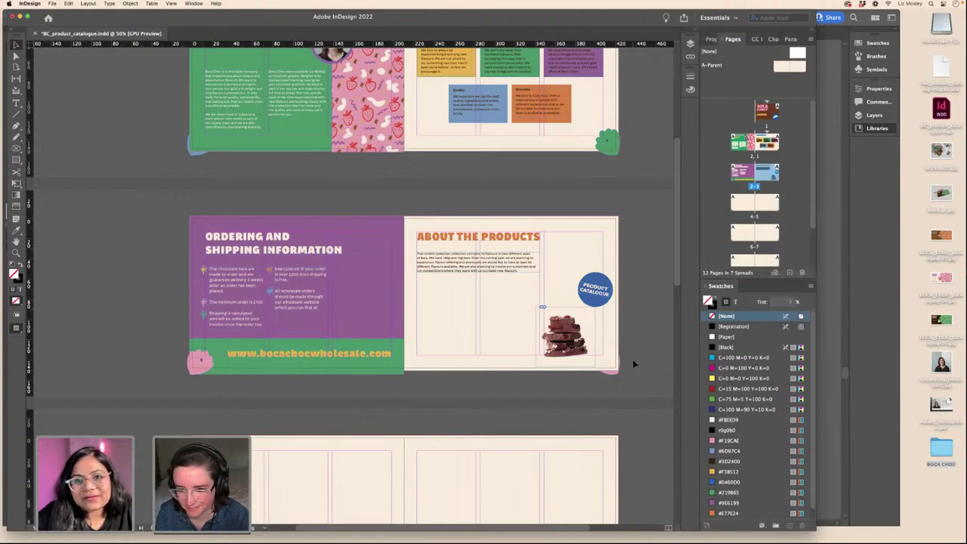
left_click(588, 259)
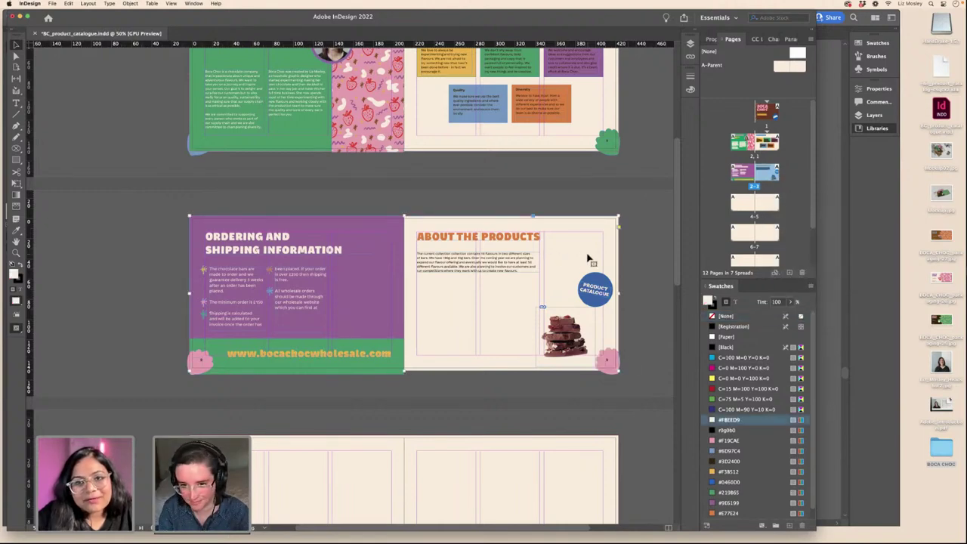
key("w")
left_click(646, 298)
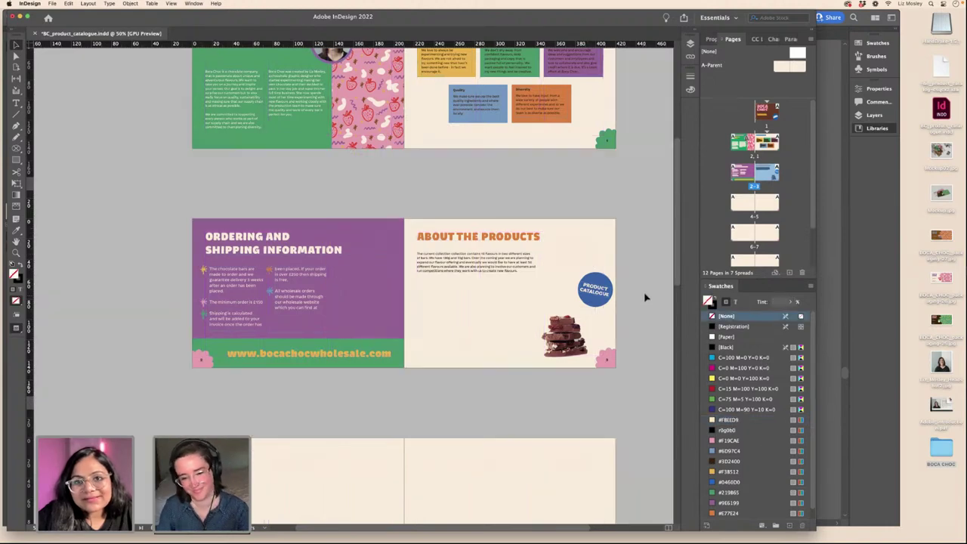
- Try filling the page-number flower on page 3 with the green swatch
left_click(612, 357)
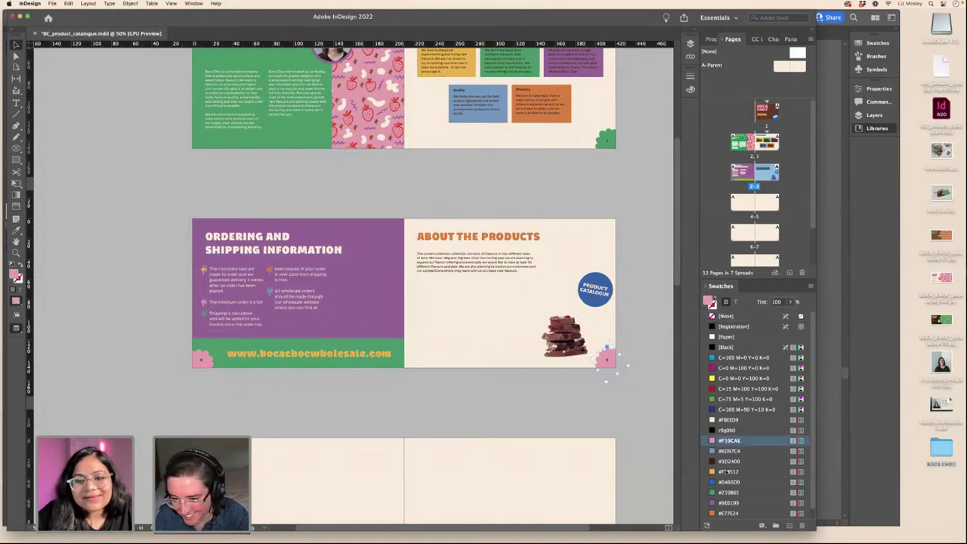
left_click(729, 492)
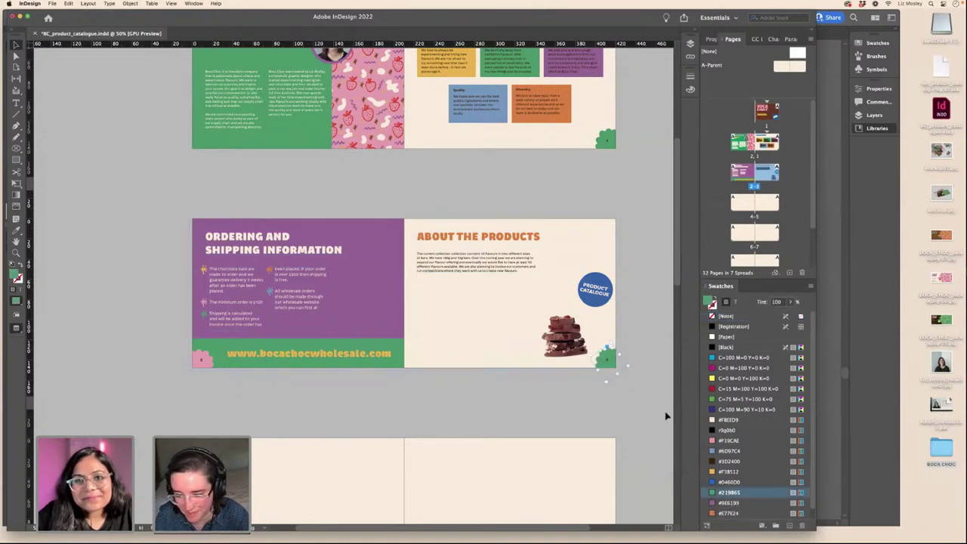
left_click(647, 361)
- Fill the page-number flower on the About the Products page with light blue #6D97C4
left_click(608, 358)
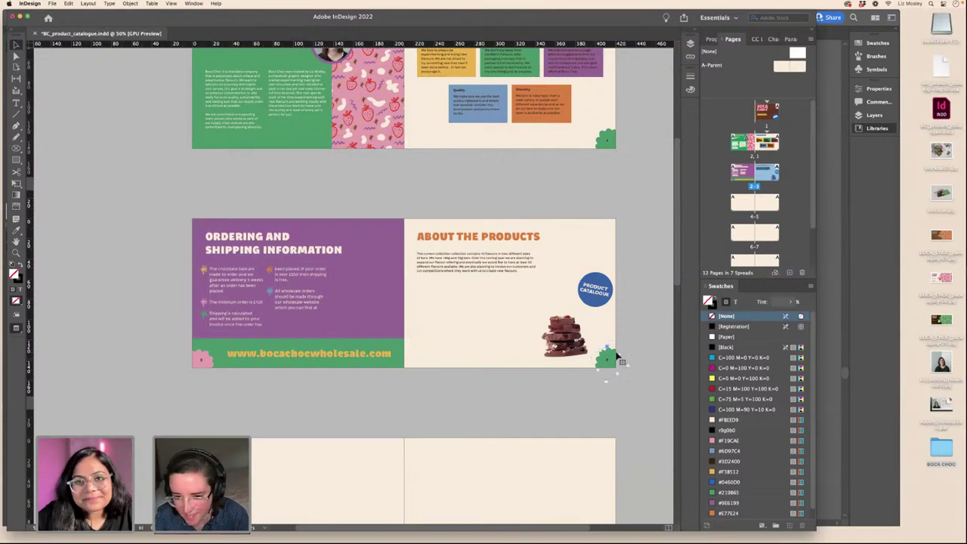
left_click(714, 452)
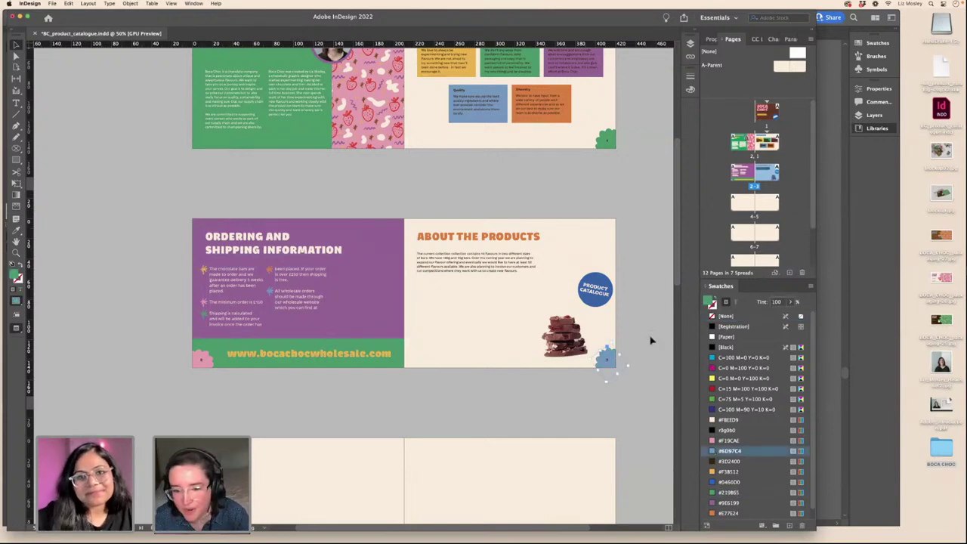
left_click(634, 338)
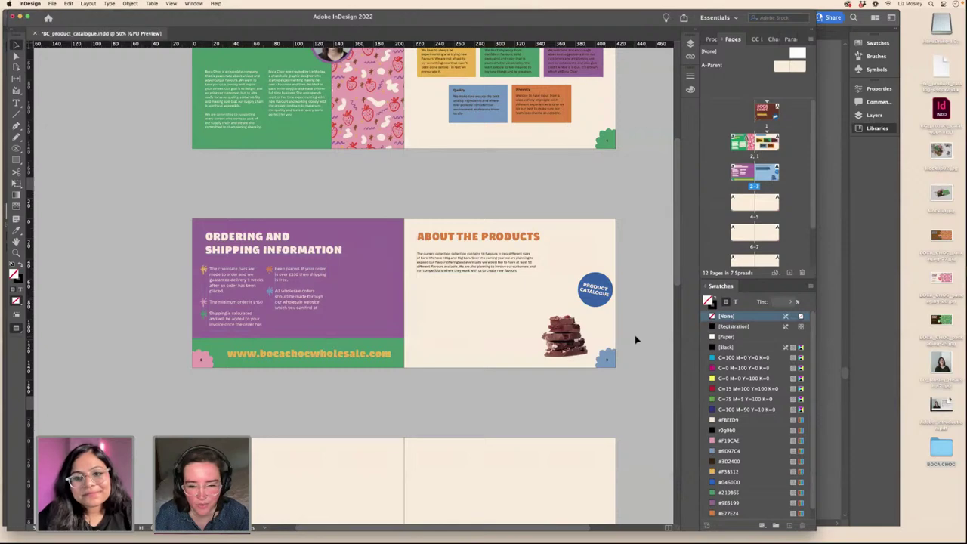
- Select the About the Products badge text, switch to the Boca Choc Text document in Pages, and copy the "180g bars" heading
scroll(635, 340, "up", 4)
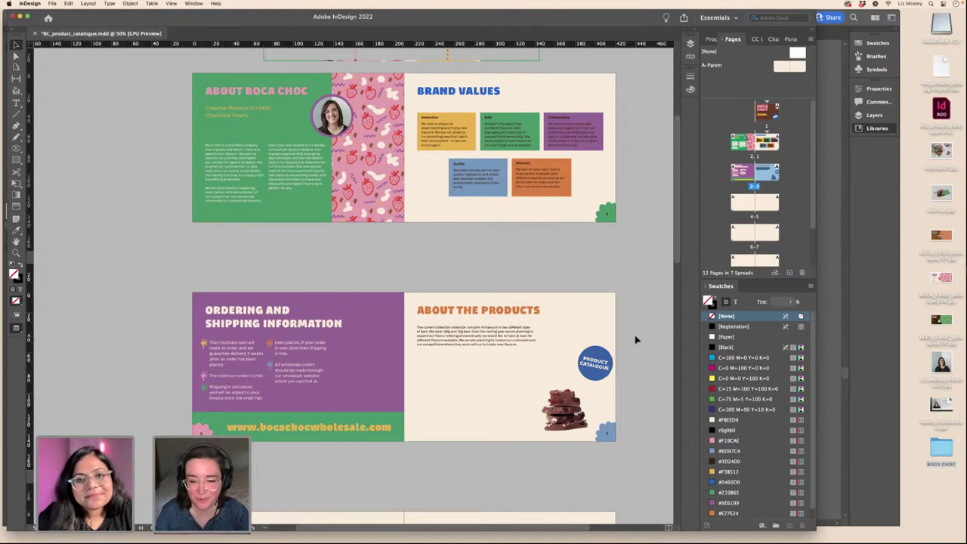
scroll(640, 356, "down", 2)
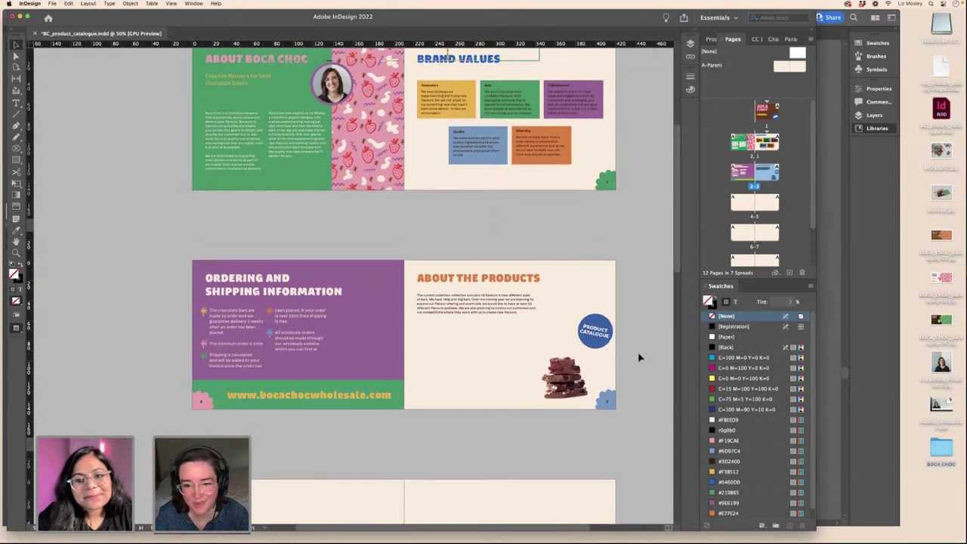
triple_click(602, 333)
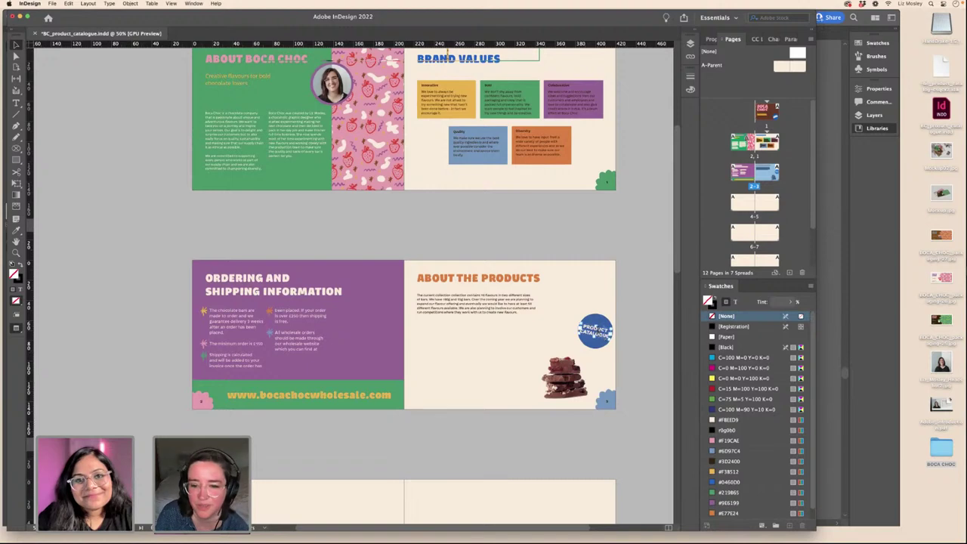
key("super+a")
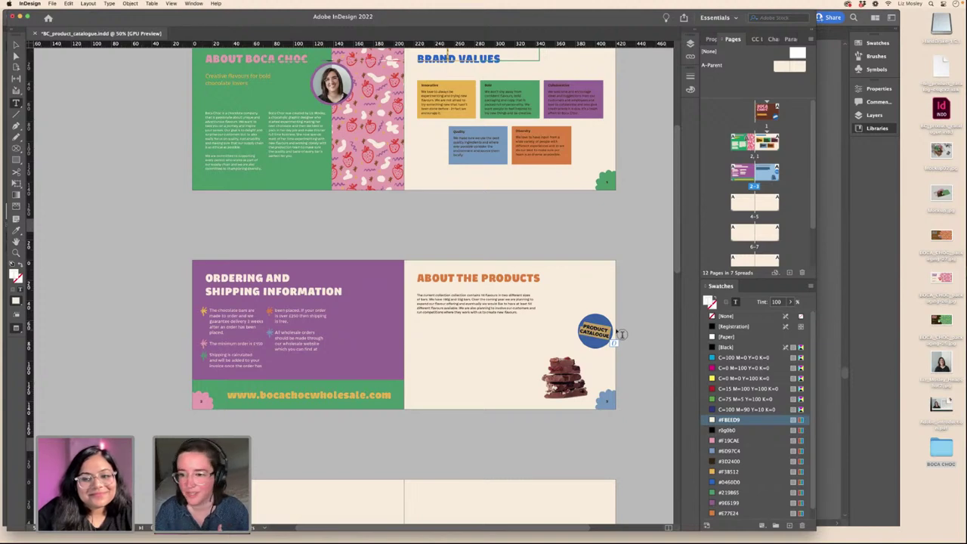
mouse_move(764, 532)
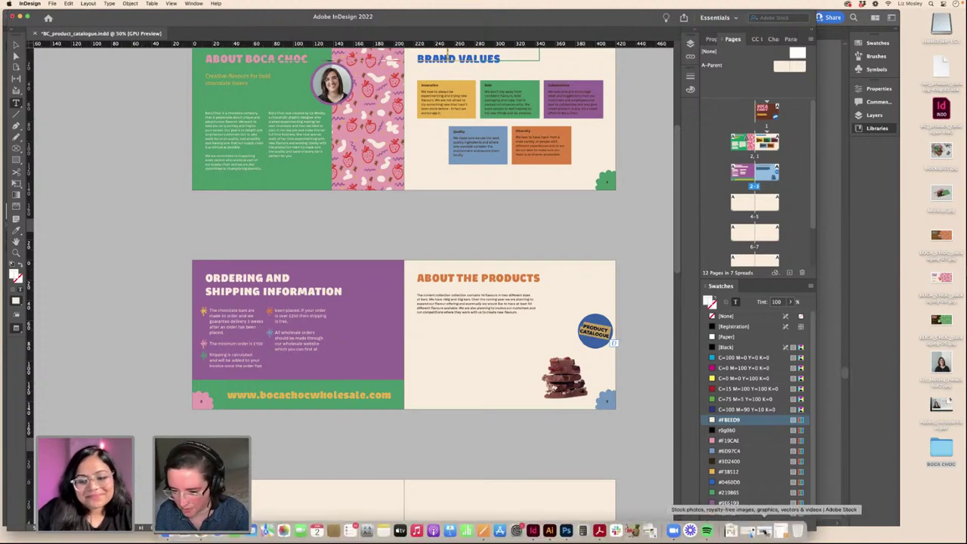
key("super+equal")
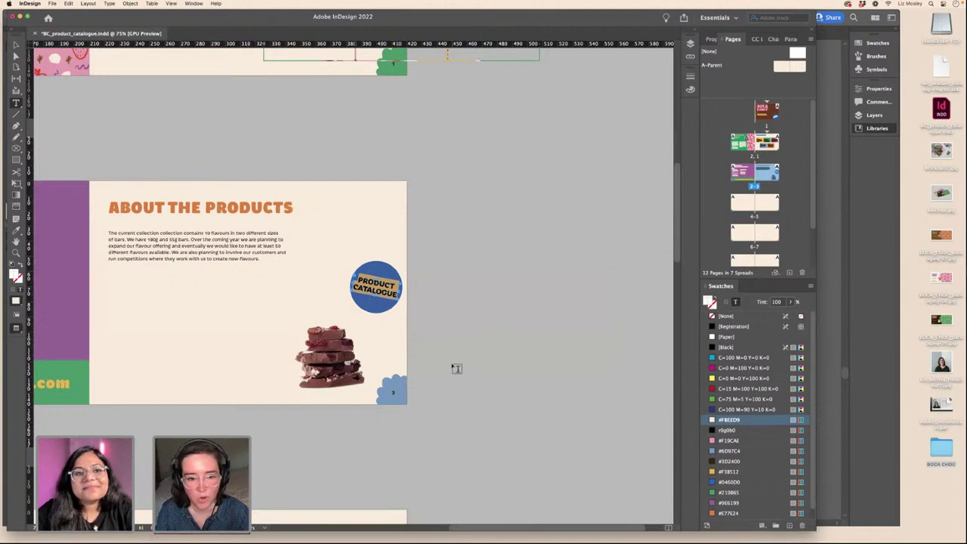
scroll(456, 372, "left", 2)
scroll(456, 368, "left", 4)
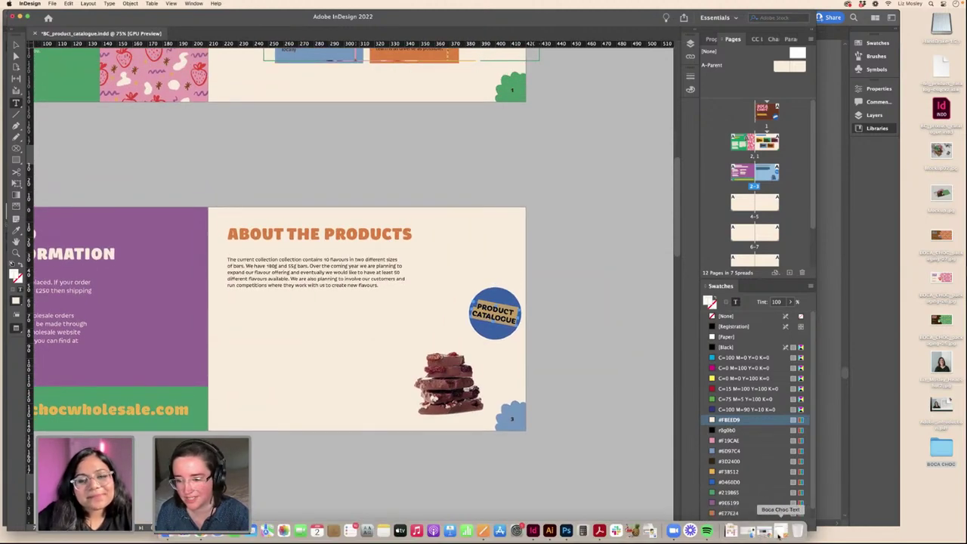
left_click(780, 532)
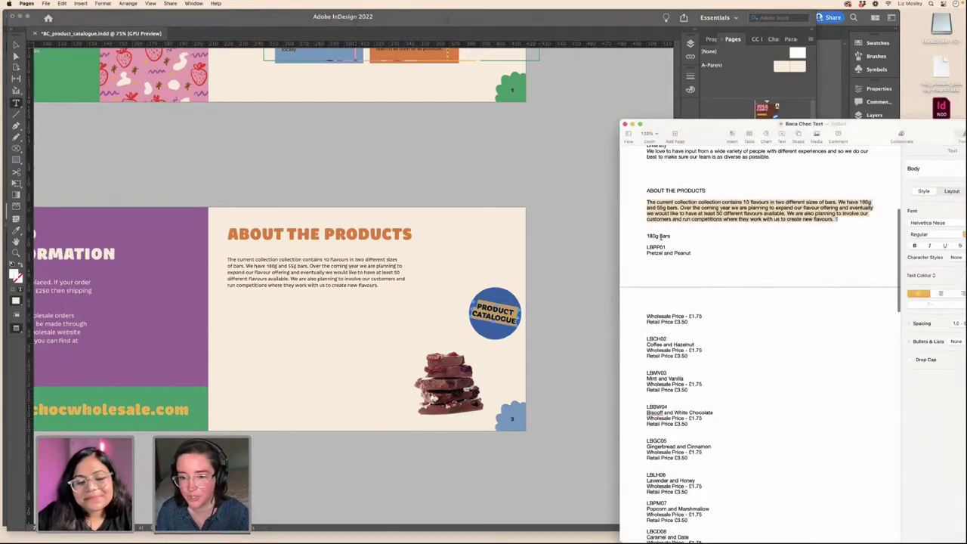
left_click_drag(670, 235, 646, 236)
key("super+c")
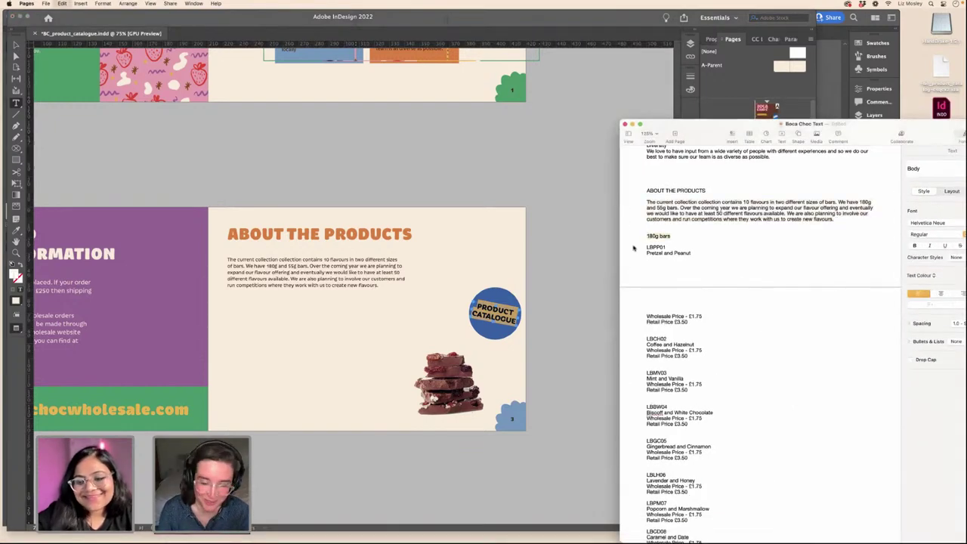
- Return to InDesign and replace the blue badge's PRODUCT CATALOGUE text with the copied "180g bars"
left_click(496, 318)
left_click(496, 318)
key("super+a")
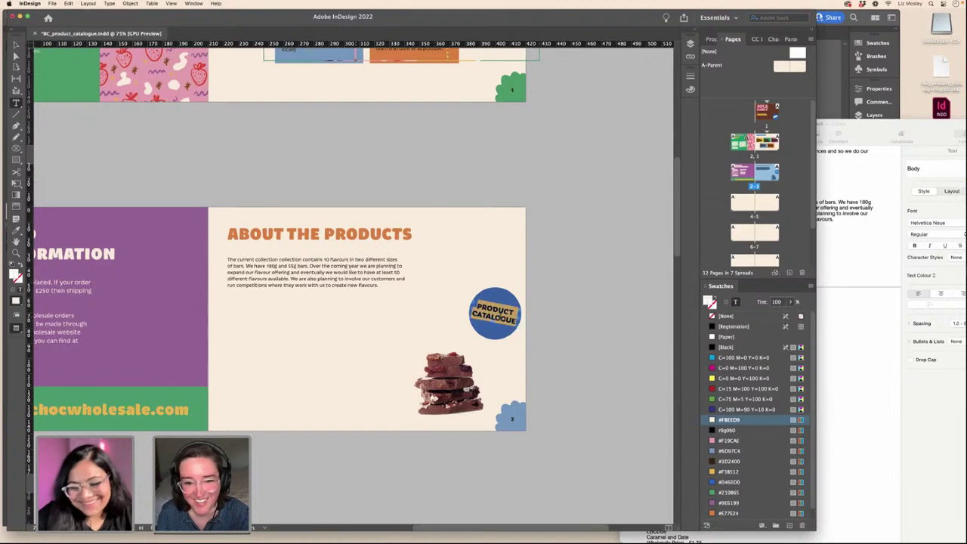
key("super+v")
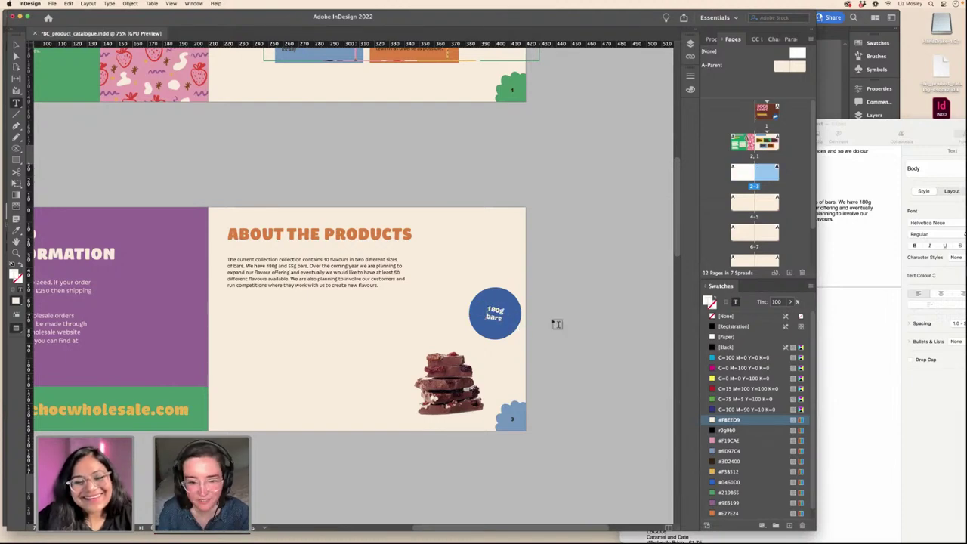
- Enlarge the "180g bars" text to nearly fill the blue badge and nudge it to the circle's centre
key("super+a")
left_click(769, 38)
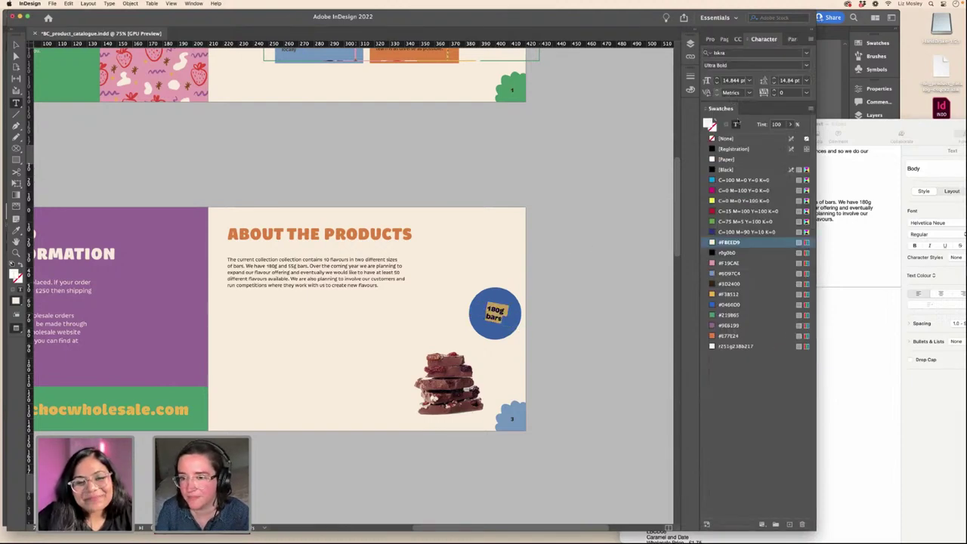
left_click(791, 39)
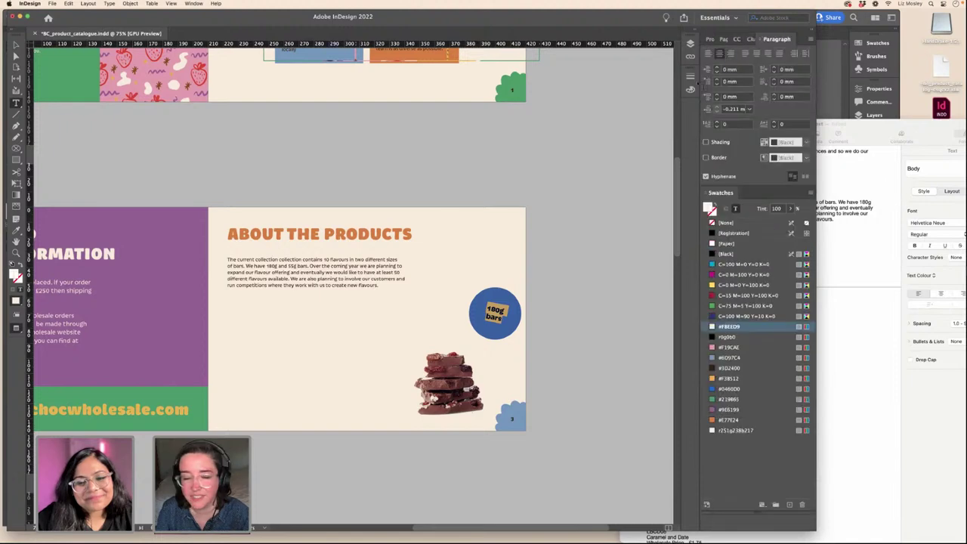
left_click(15, 45)
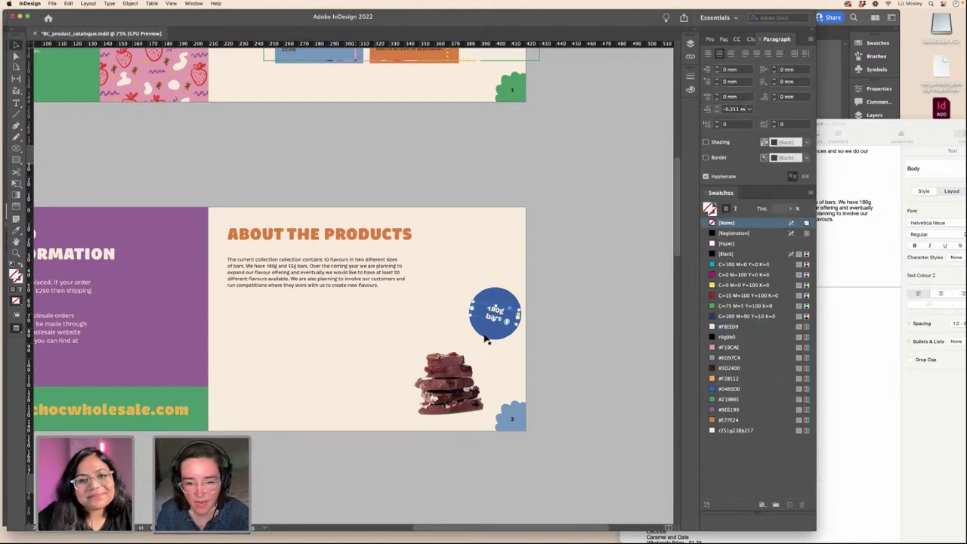
left_click_drag(518, 327, 484, 319)
key("Left")
key("Left")
key("Left")
key("Left")
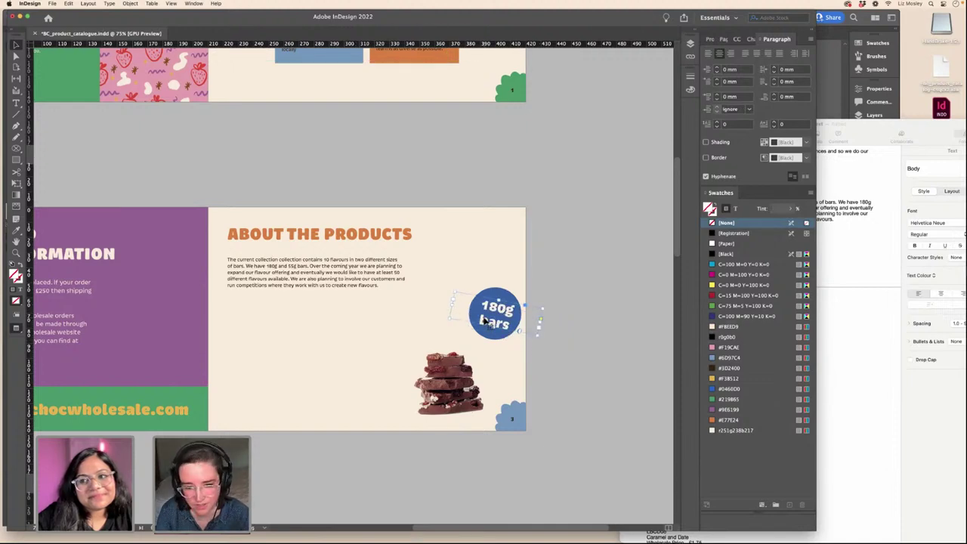
key("Up")
key("Up")
key("Up")
key("Up")
left_click_drag(484, 321, 485, 321)
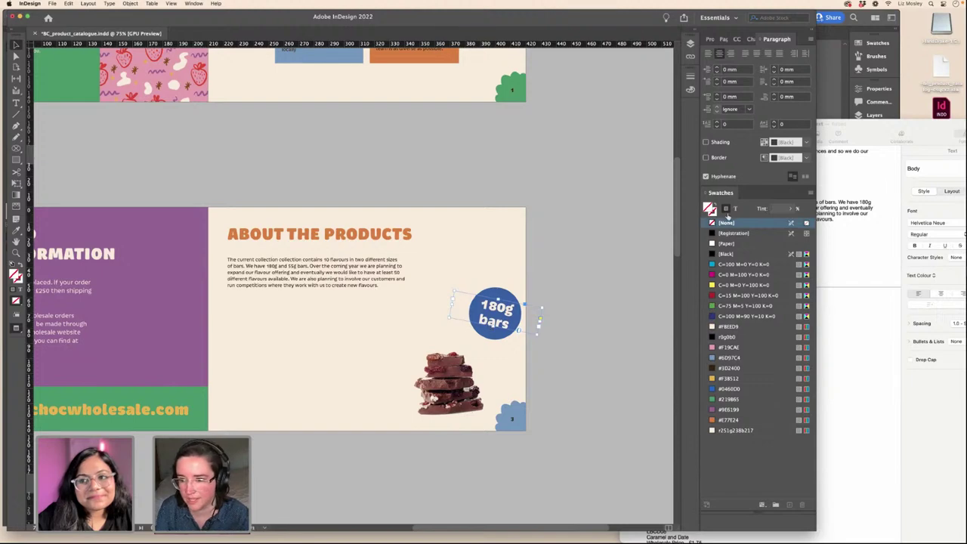
- Colour the badge's "180g bars" text with the pink #F19CAE swatch
left_click(734, 209)
left_click(711, 348)
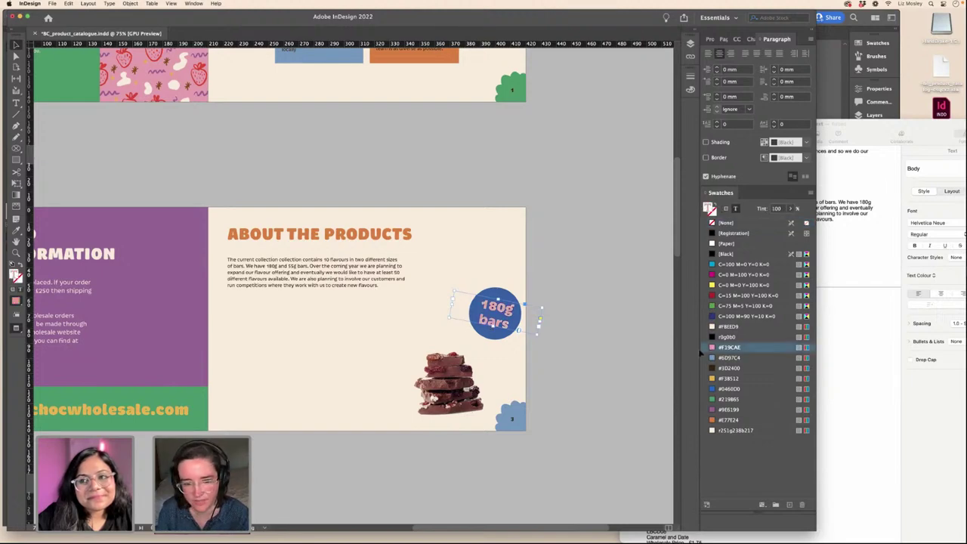
left_click(610, 329)
- Select the "180g bars" text together with its blue circle and move both slightly up and left on the page
left_click(490, 321)
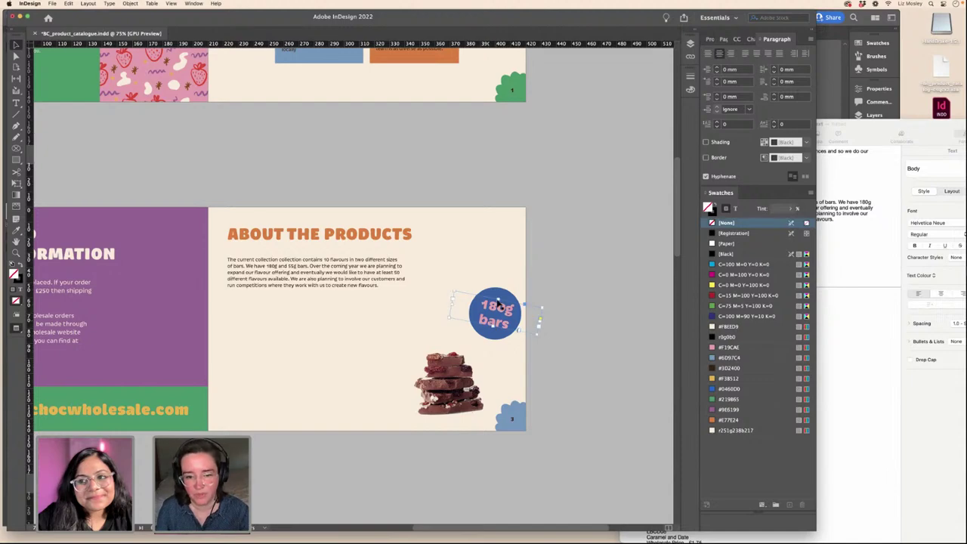
left_click(504, 335, "shift")
left_click_drag(500, 326, 498, 323)
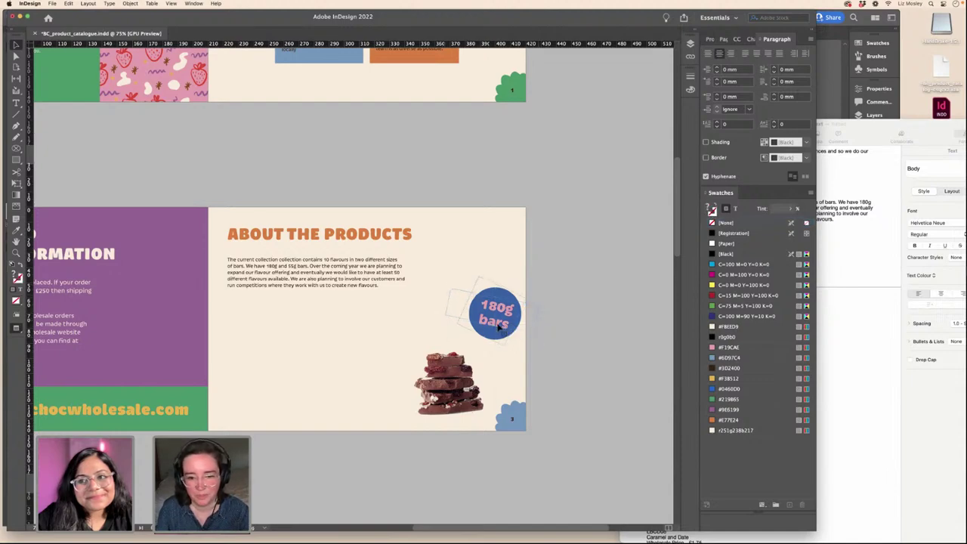
left_click(564, 334)
left_click(499, 321)
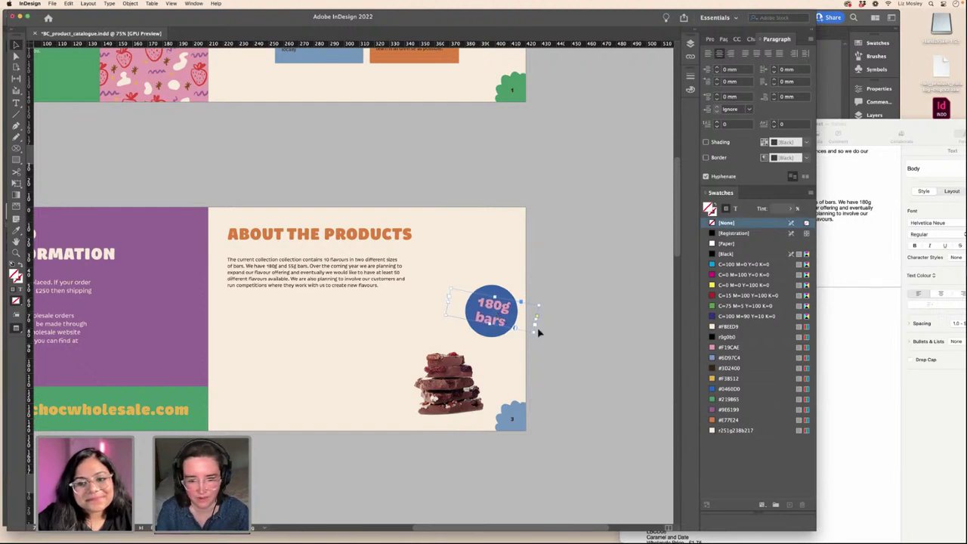
left_click(560, 331)
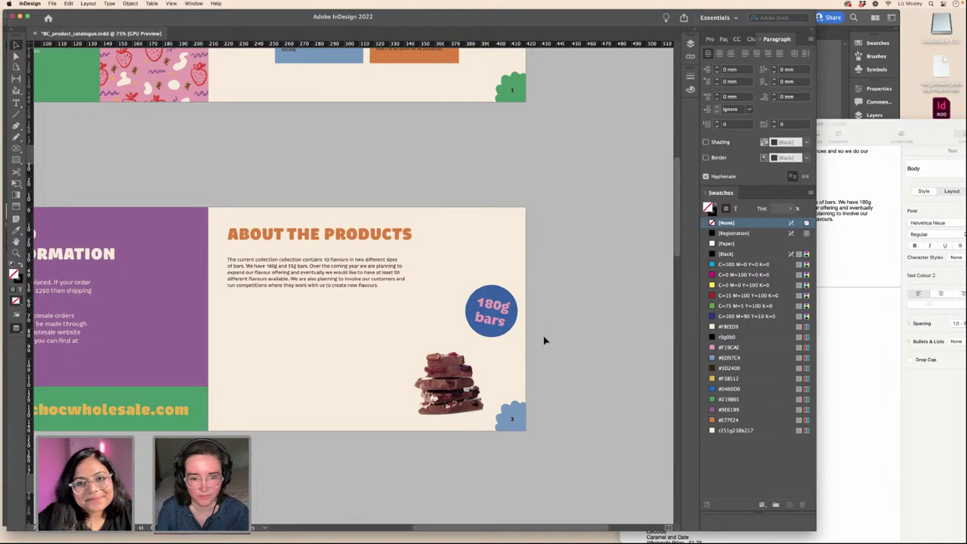
- Turn off preview mode, then switch to the Boca Choc Text document in Pages and copy the 180g product list from LBPP01 to LBSC10
scroll(544, 340, "left", 6)
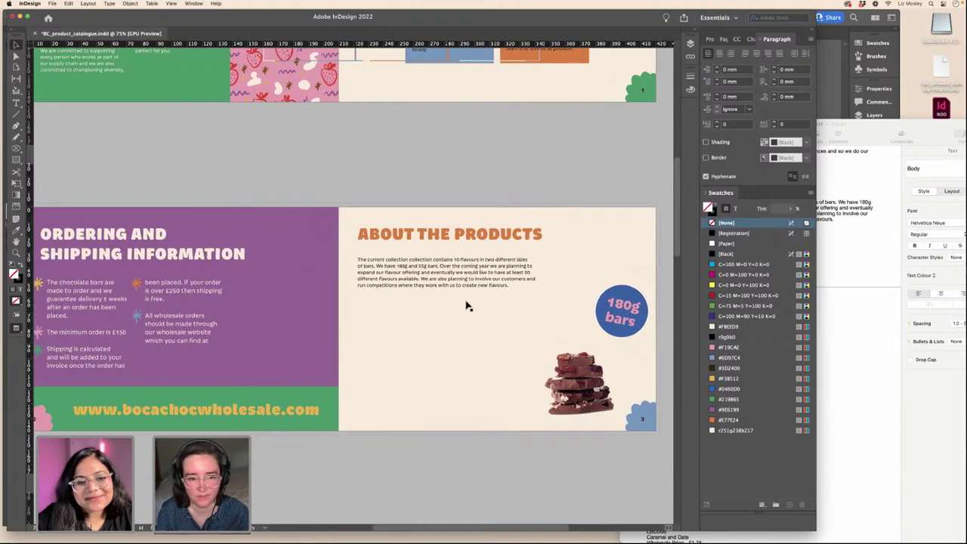
key("w")
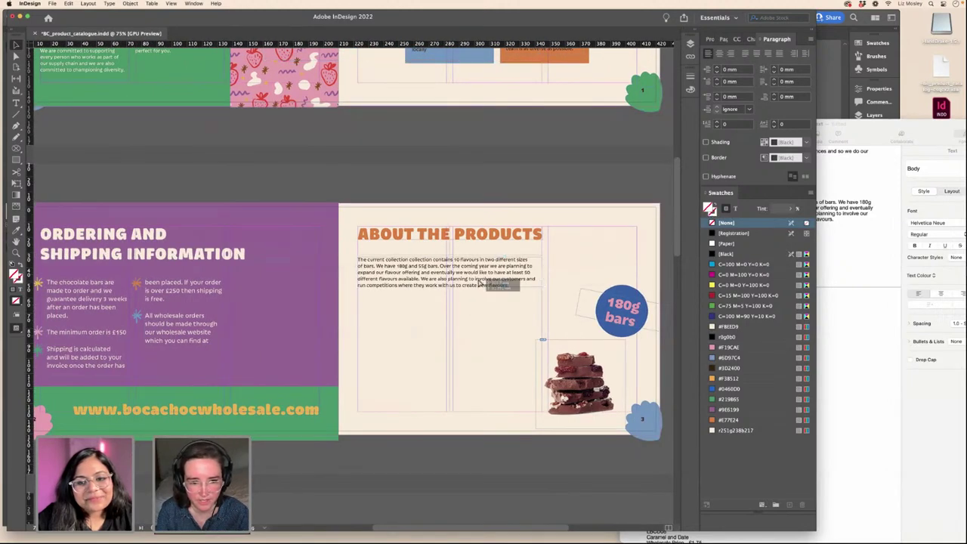
left_click(865, 346)
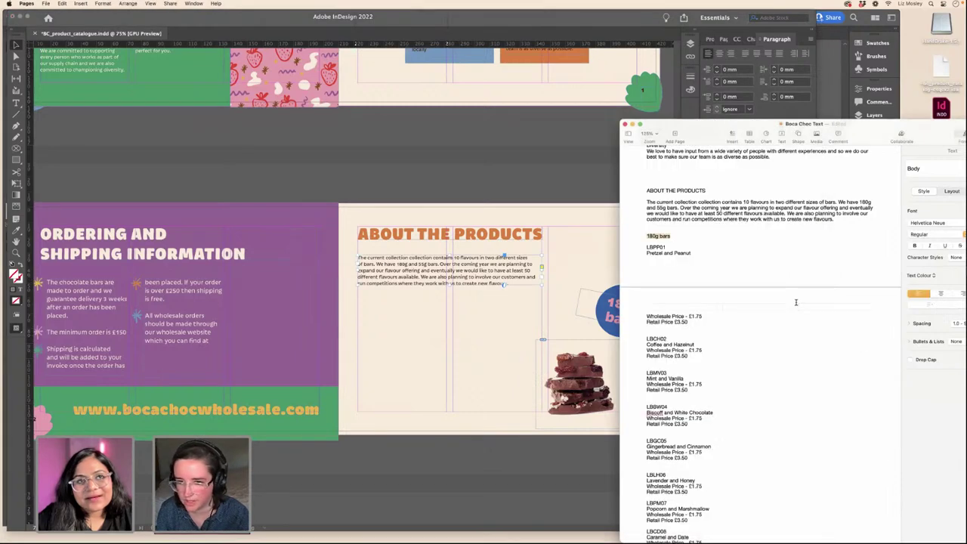
scroll(796, 302, "down", 2)
left_click_drag(646, 214, 697, 185)
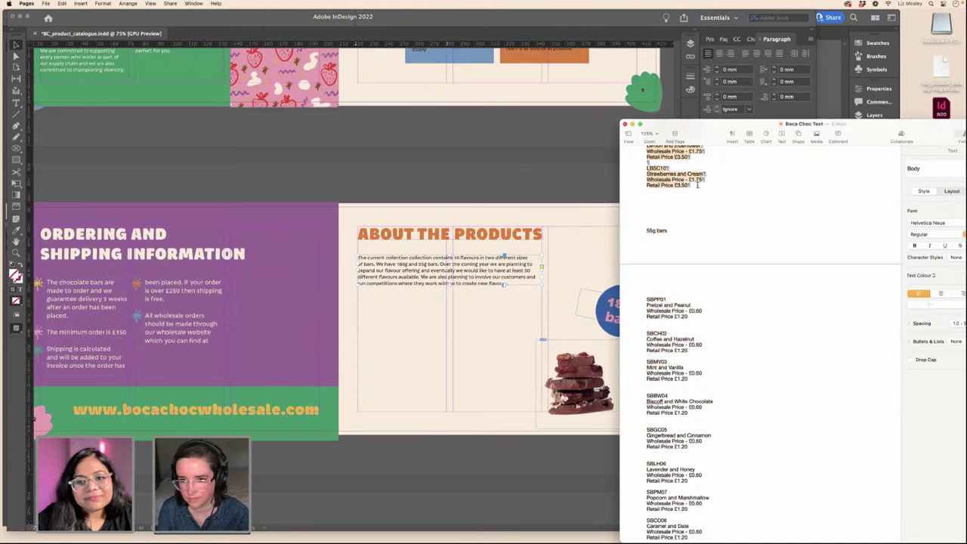
- Return to InDesign, nudge the About the Products paragraph up slightly, and paste the copied product list into a new text frame below it
left_click(394, 176)
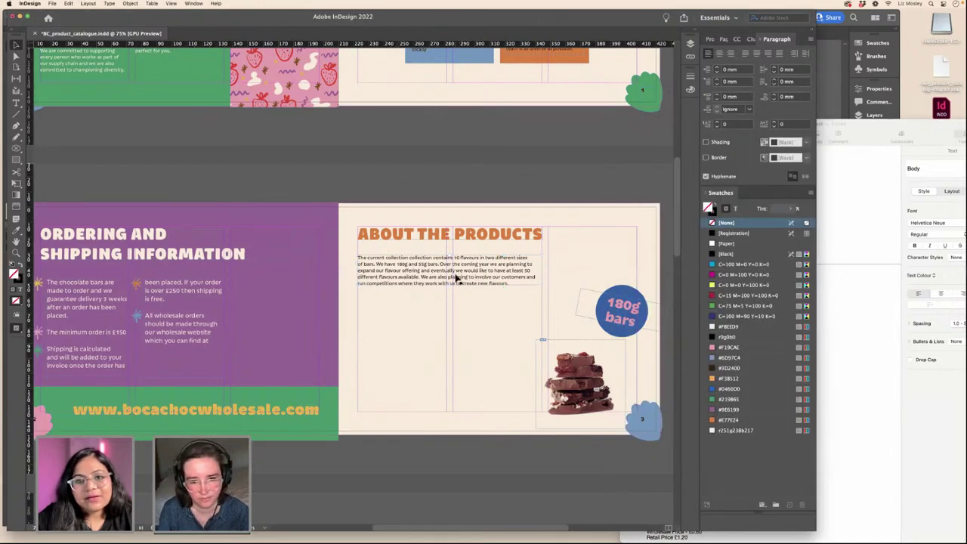
left_click_drag(432, 276, 430, 273)
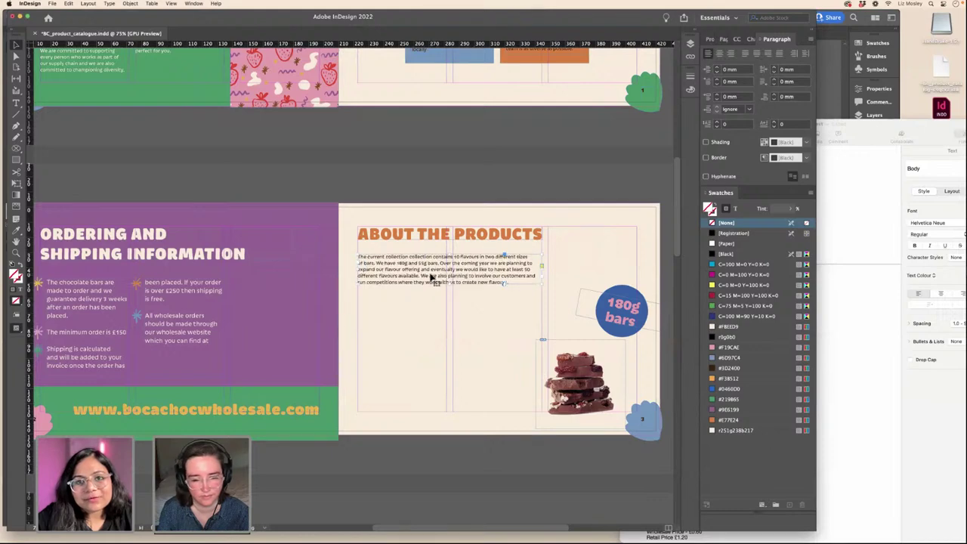
left_click(15, 102)
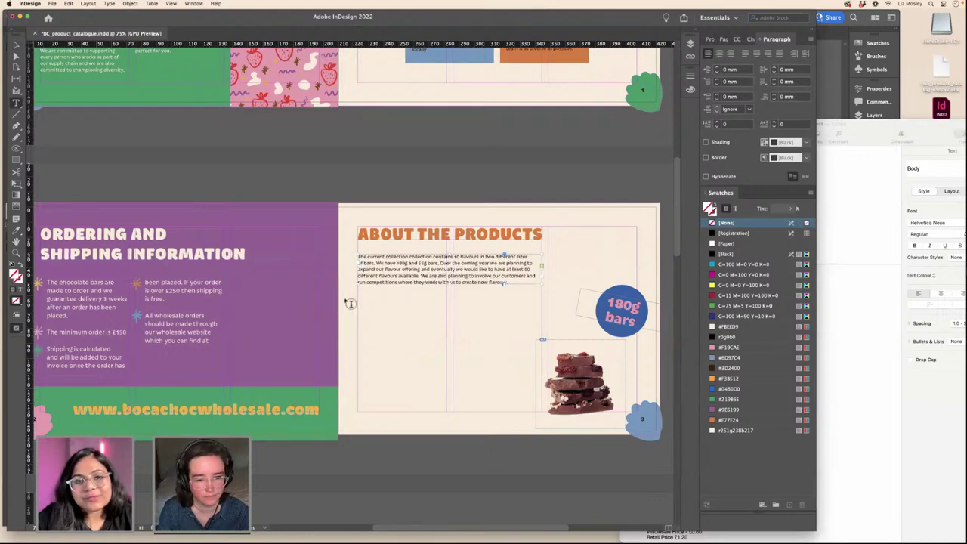
left_click_drag(346, 300, 431, 393)
key("super+v")
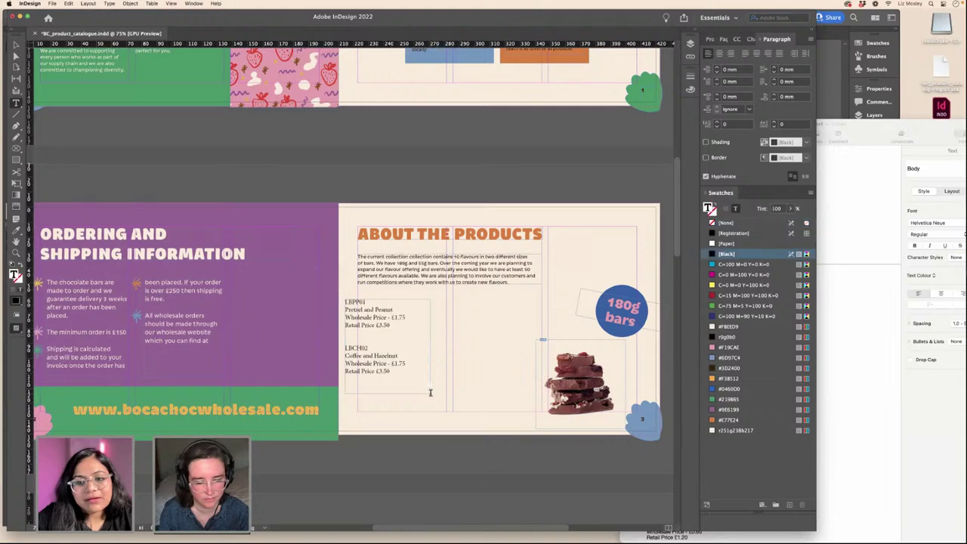
- Apply Paragraph Style 1 to the whole product list and fit its frame to the page's first column, down to the lower margin
key("super+a")
left_click(193, 3)
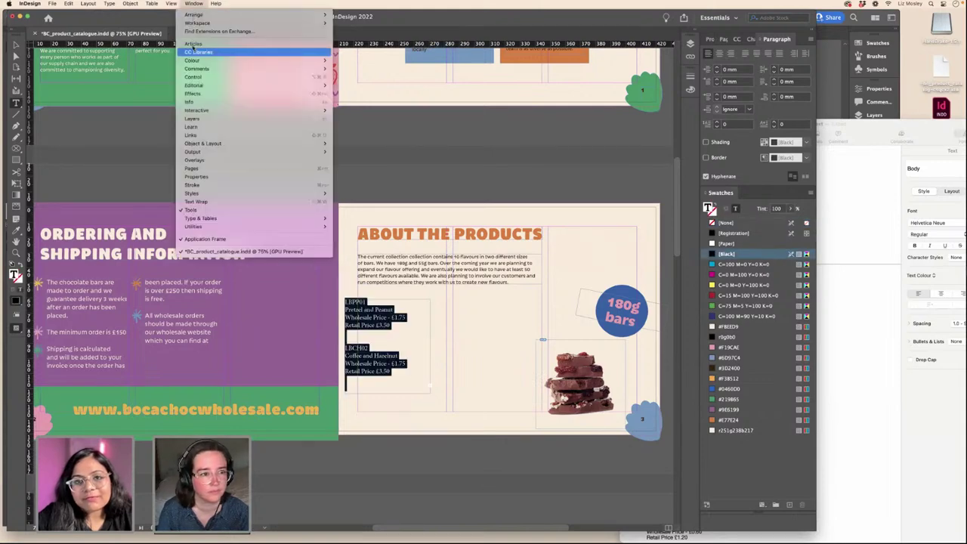
mouse_move(210, 195)
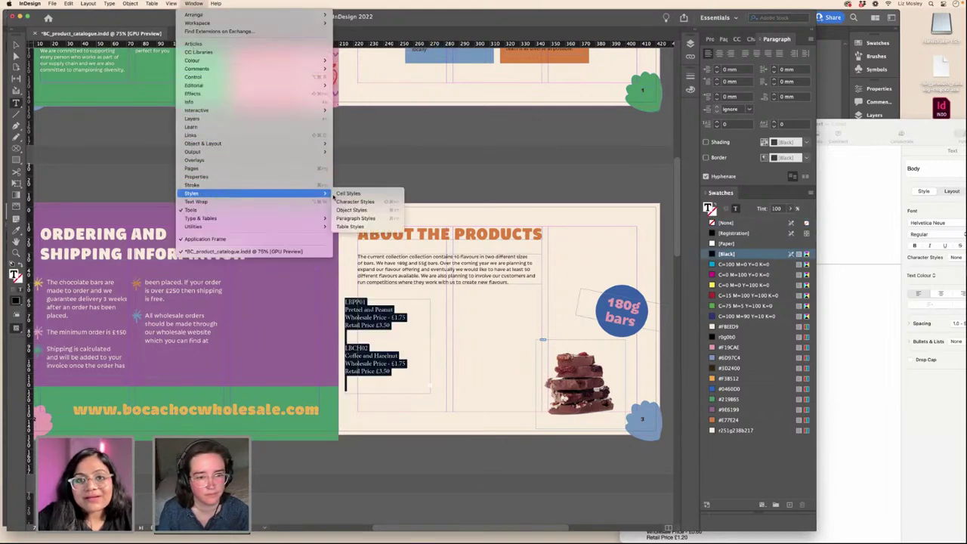
left_click(353, 219)
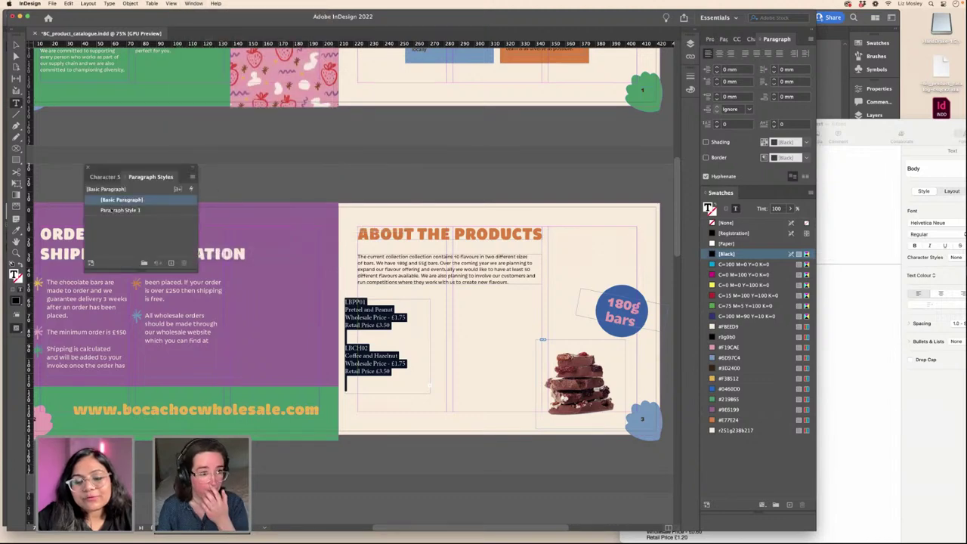
left_click(106, 177)
left_click(156, 176)
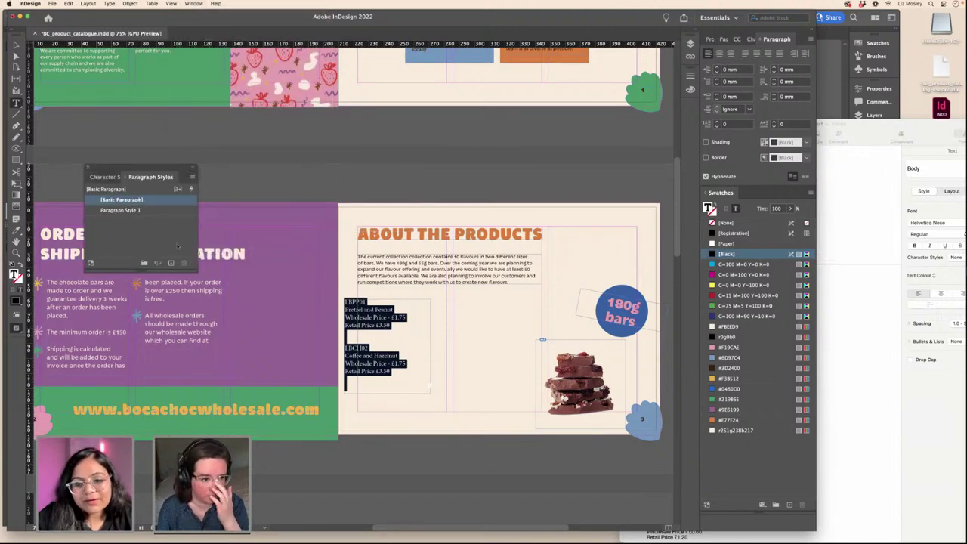
left_click(125, 210)
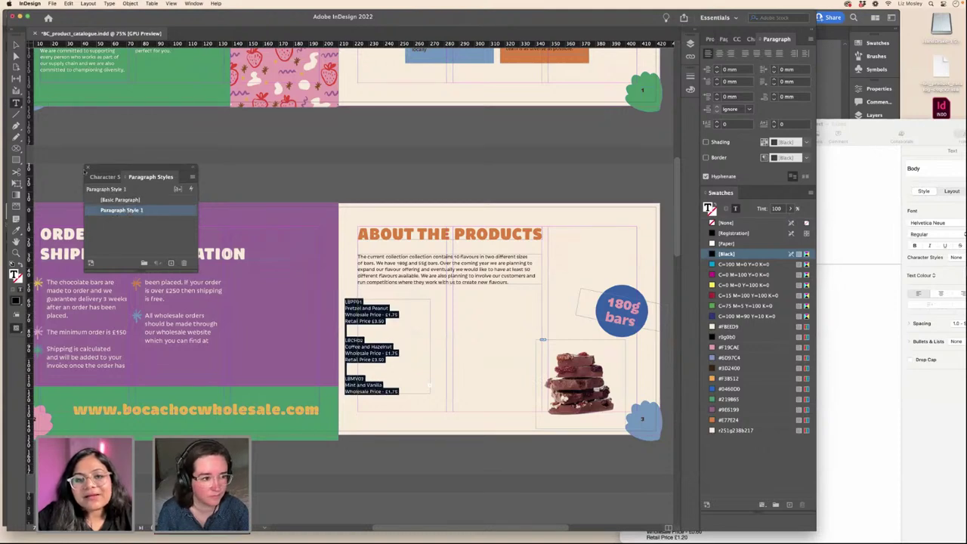
left_click(87, 168)
left_click(16, 46)
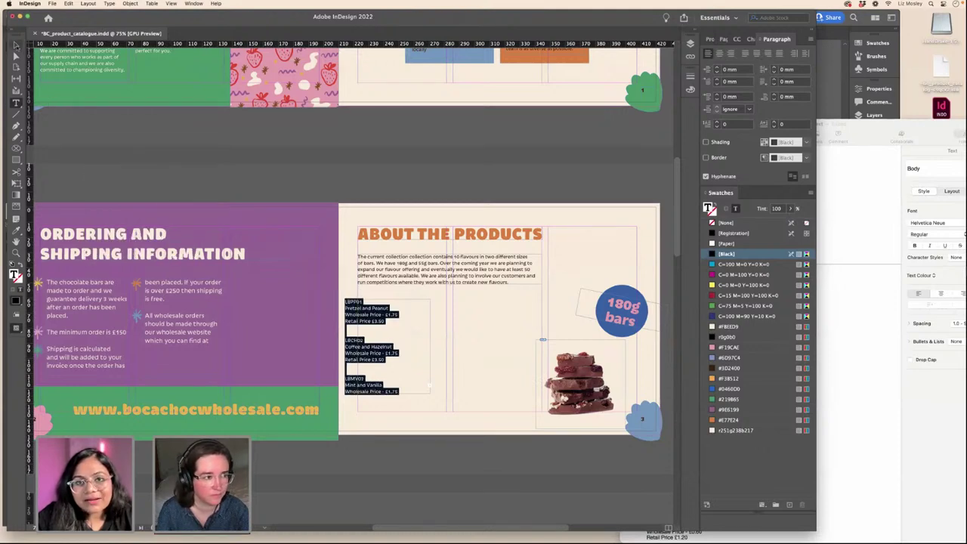
left_click_drag(356, 365, 447, 364)
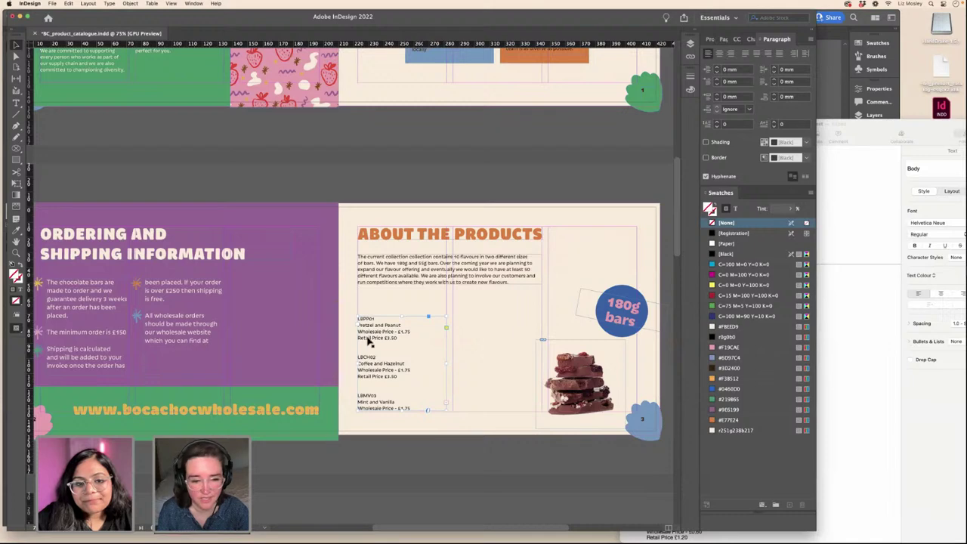
- Format the product name "Pretzel and Peanut" under LBPP01 as Bold at 12 pt
left_click(16, 103)
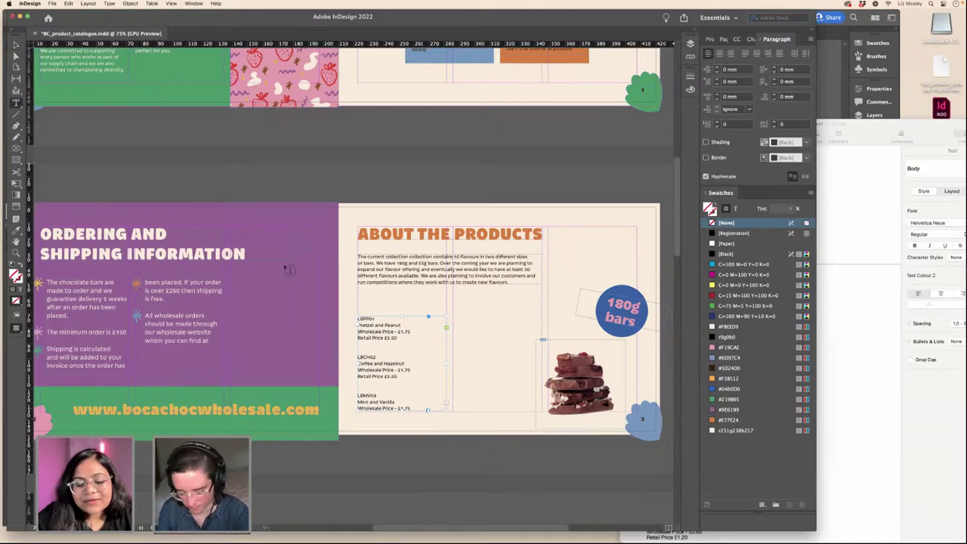
key("super+equal")
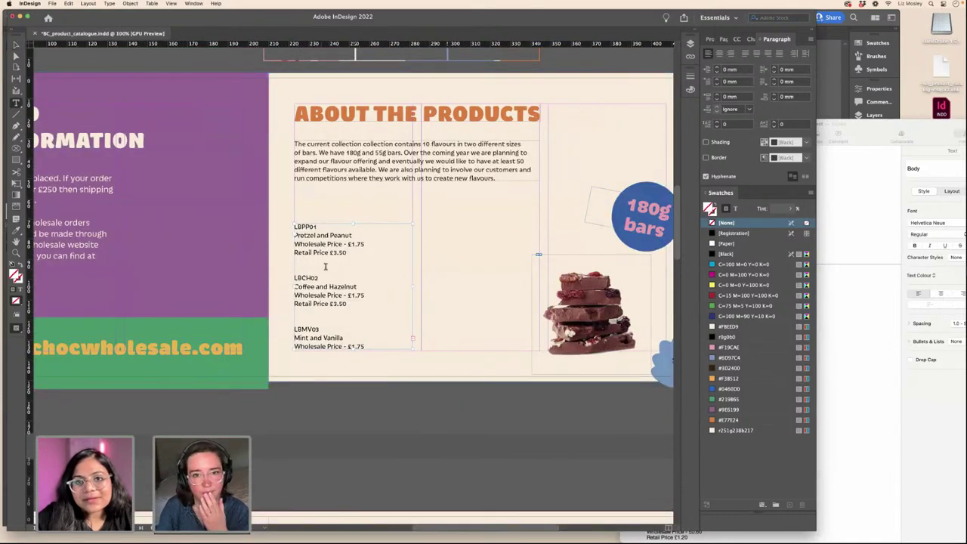
scroll(326, 266, "up", 3)
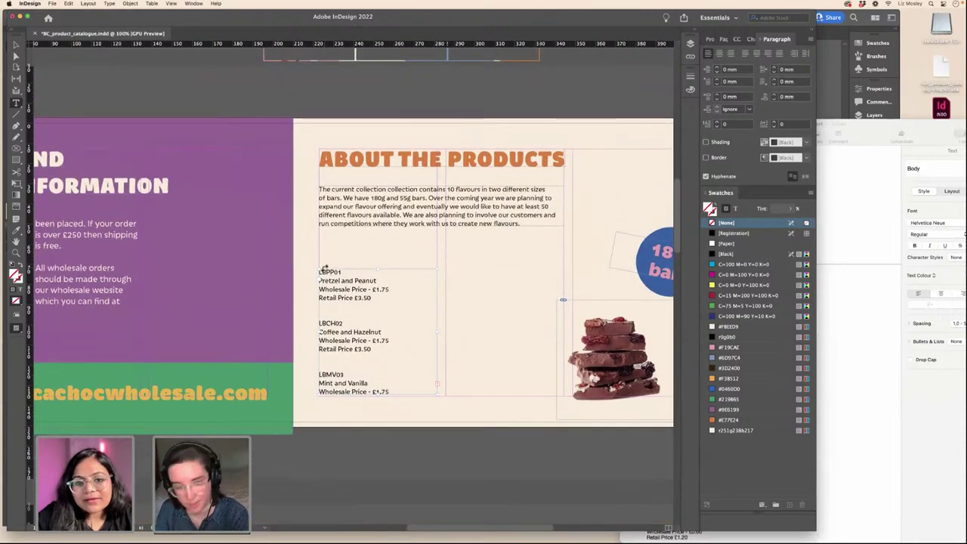
key("super+equal")
scroll(325, 268, "left", 3)
scroll(325, 267, "up", 4)
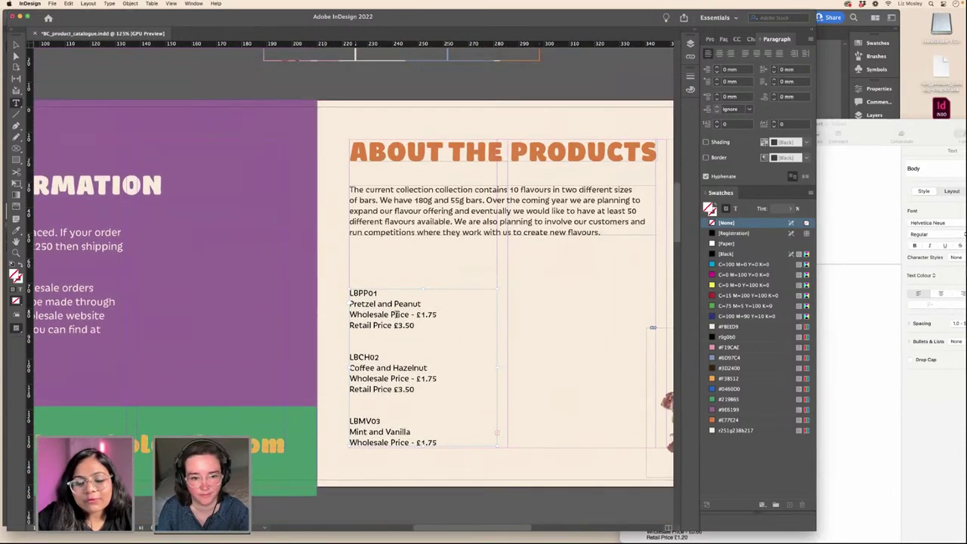
left_click(375, 293)
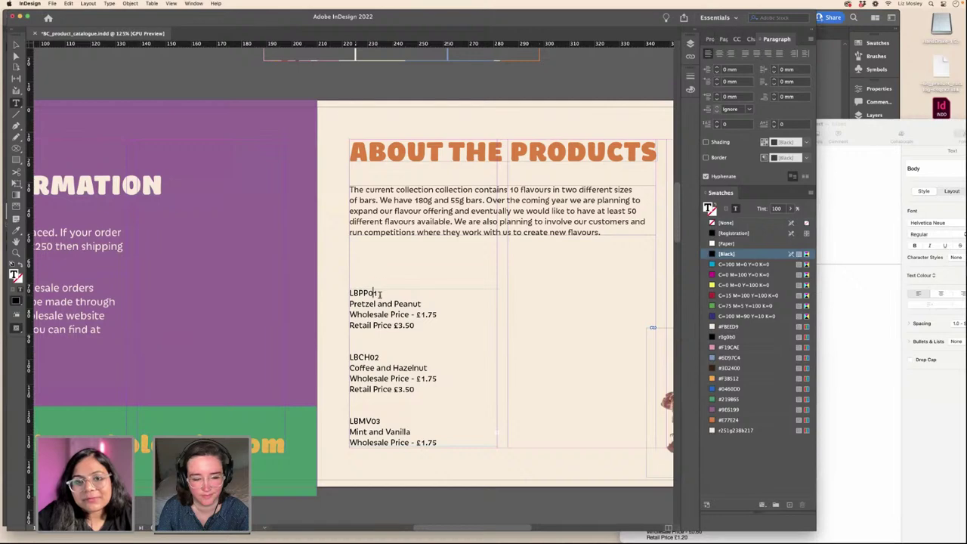
triple_click(385, 304)
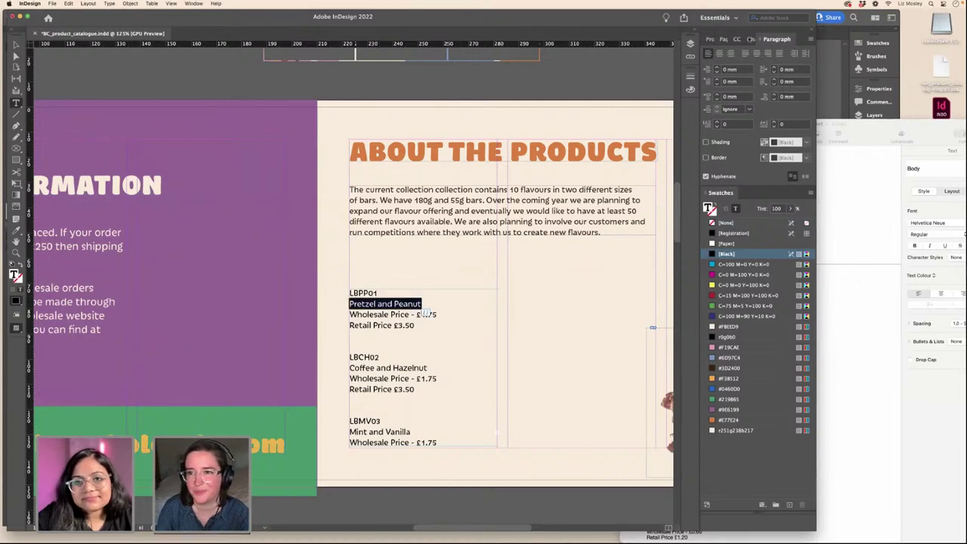
left_click(750, 39)
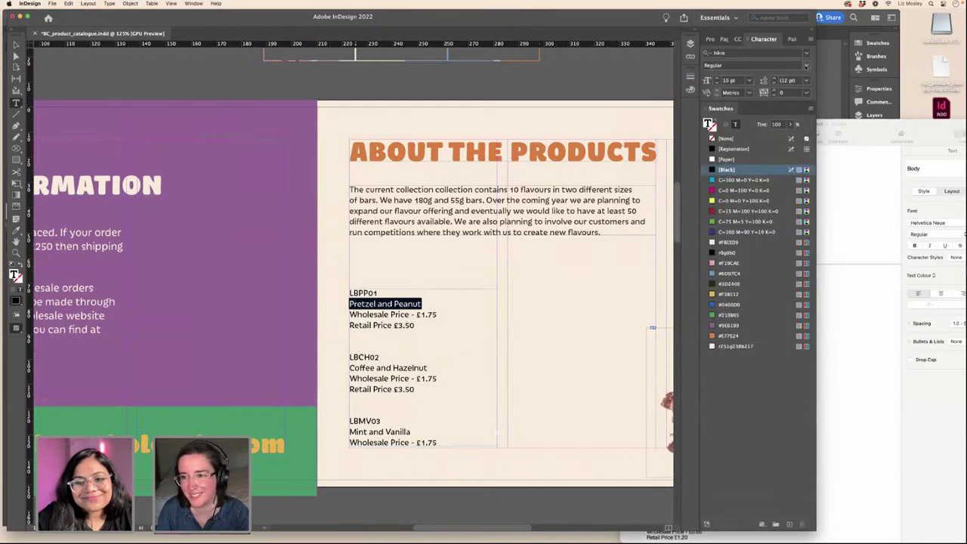
left_click(806, 65)
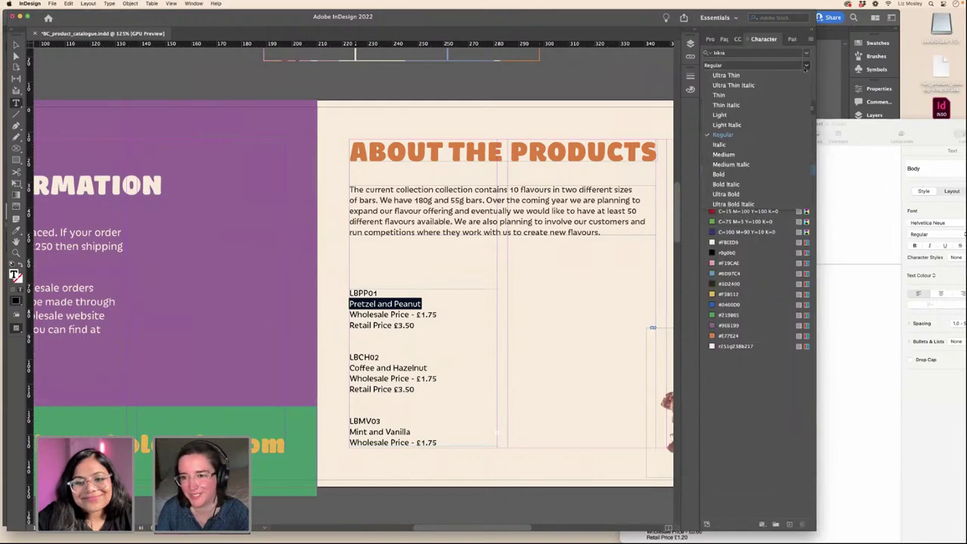
left_click(768, 175)
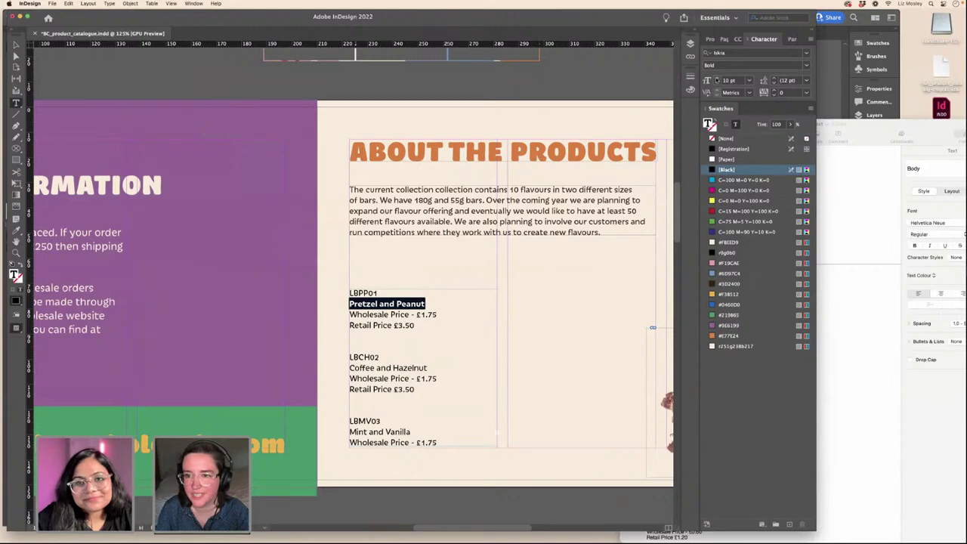
left_click(717, 78)
left_click(717, 77)
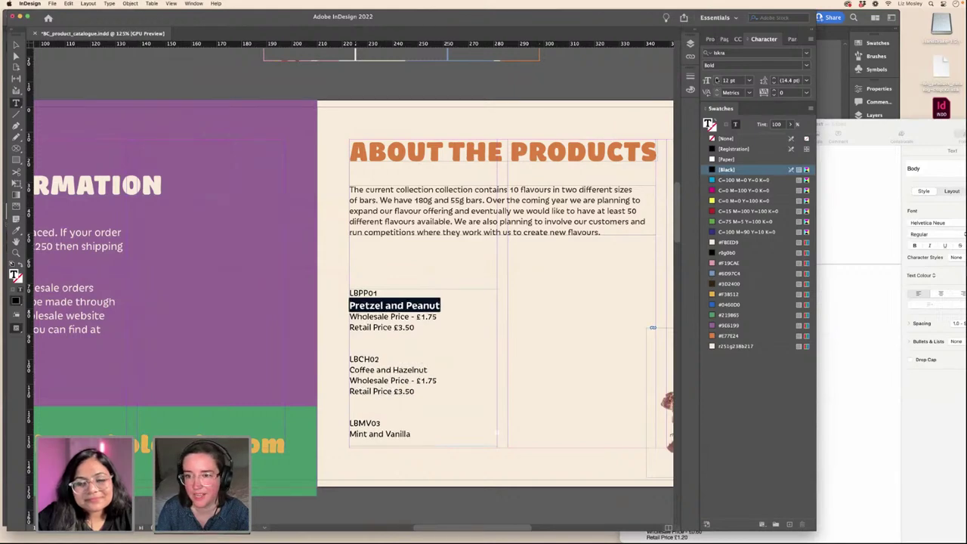
- Add 1 mm of space after the product code LBPP01 and after the product name "Pretzel and Peanut"
left_click(717, 78)
left_click(717, 83)
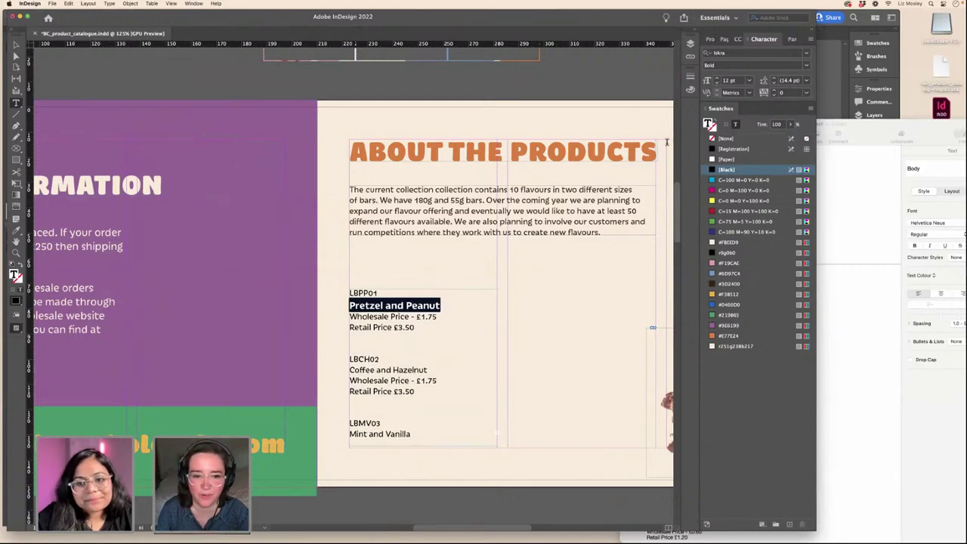
left_click(407, 316)
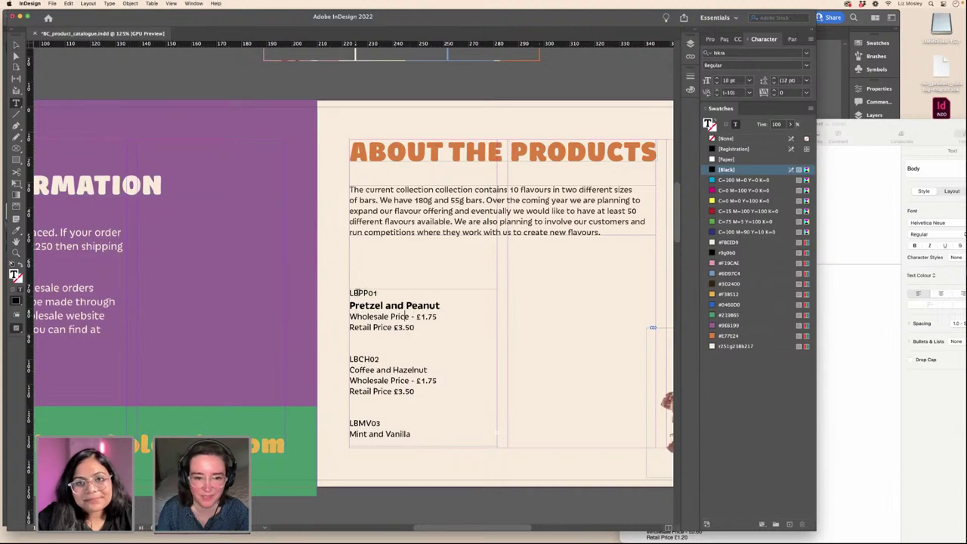
left_click(374, 294)
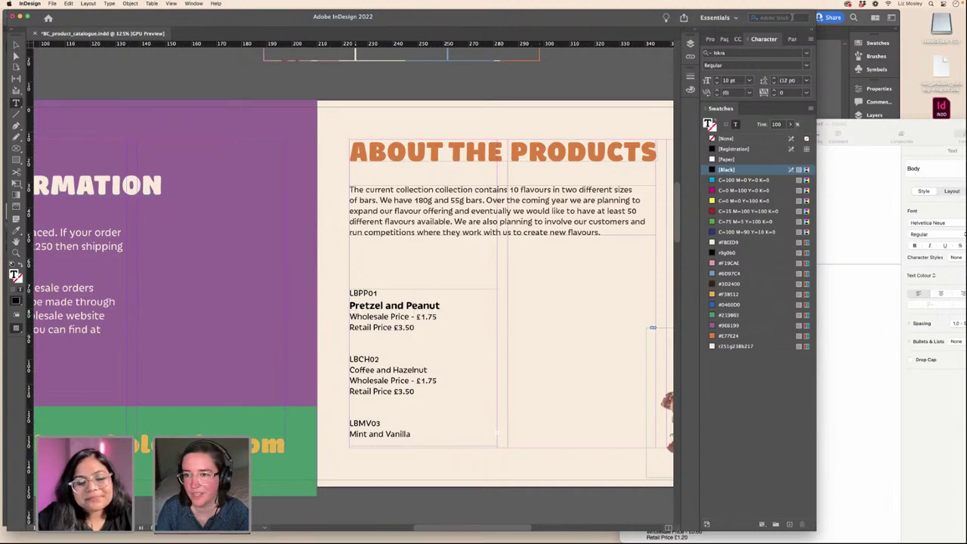
left_click(791, 39)
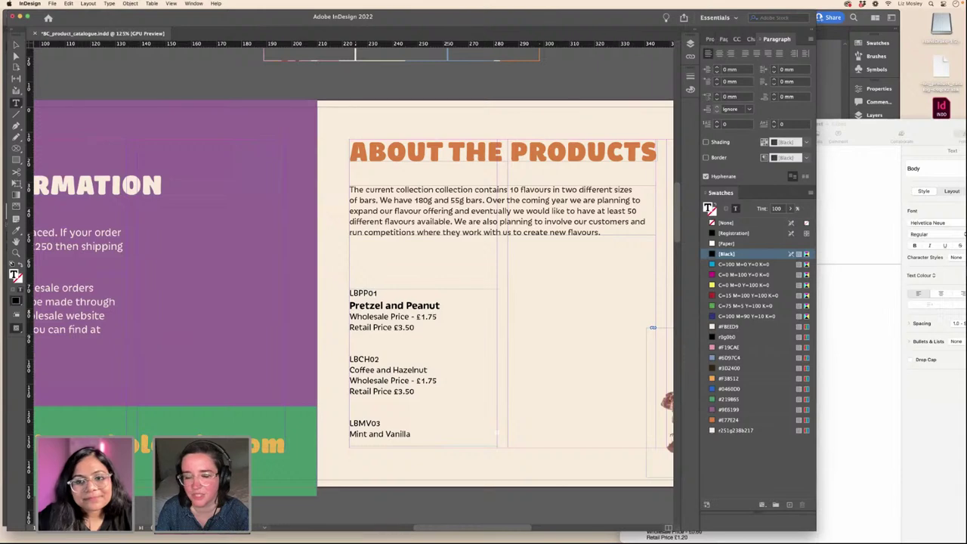
left_click(773, 93)
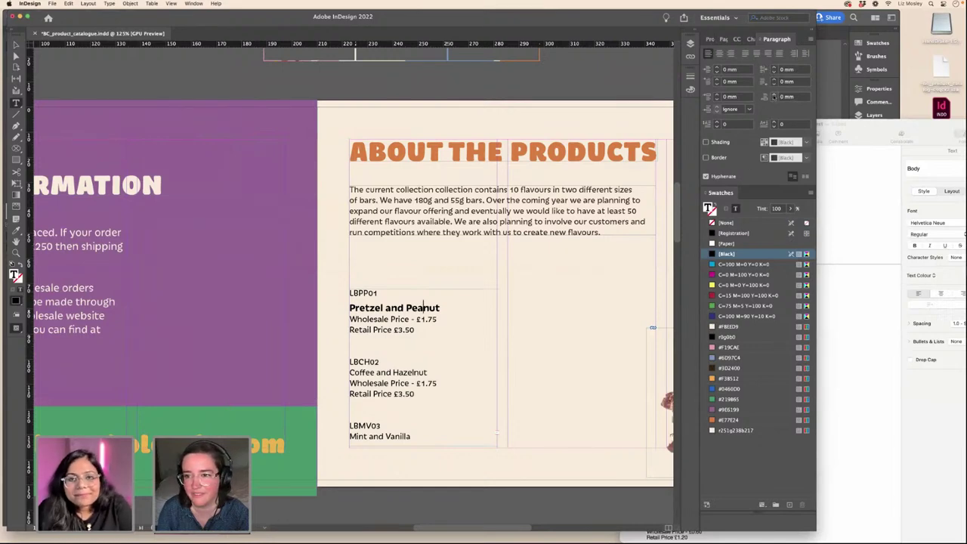
left_click(774, 94)
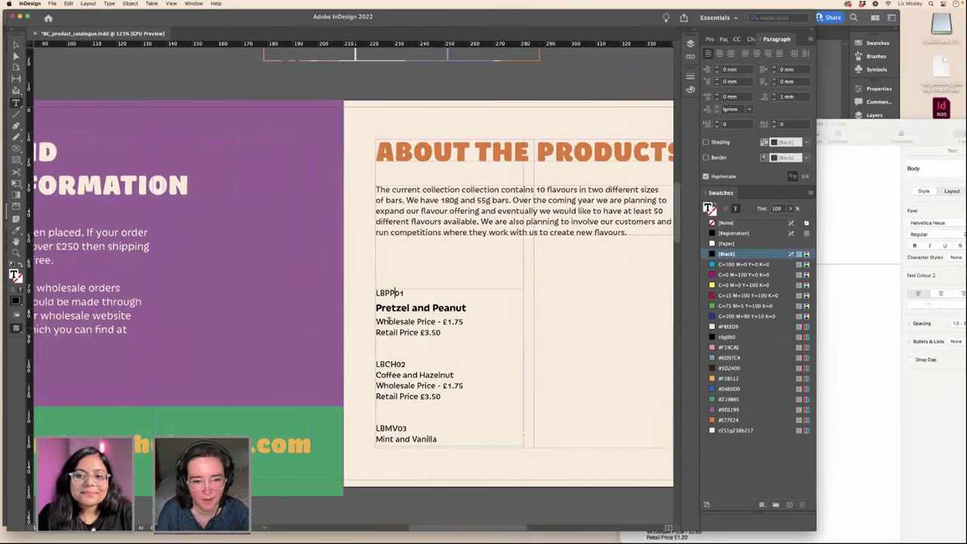
scroll(399, 333, "left", 2)
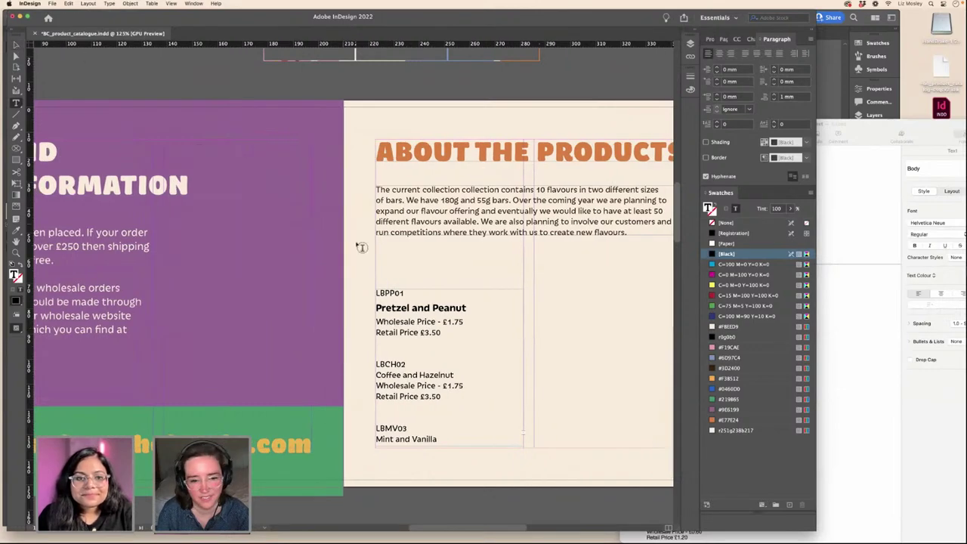
key("Escape")
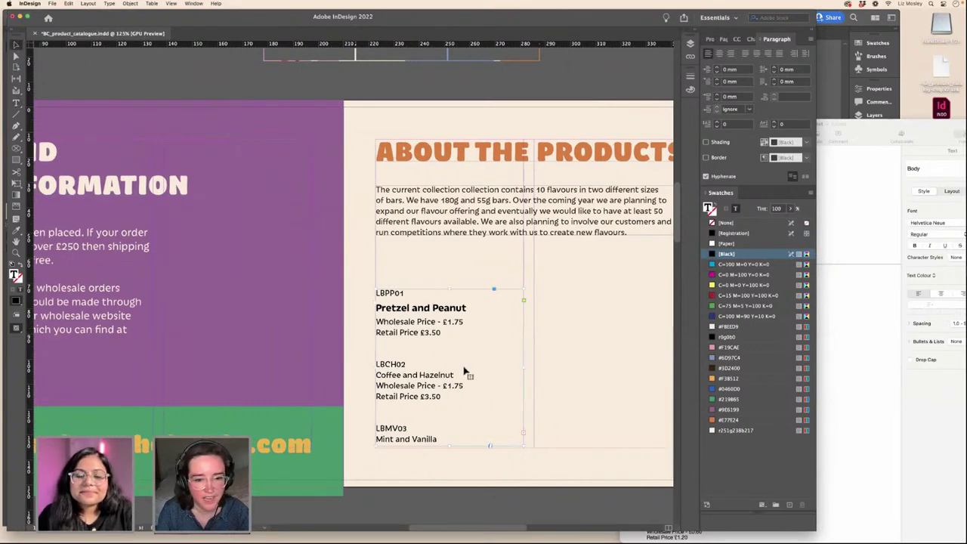
scroll(453, 363, "down", 2)
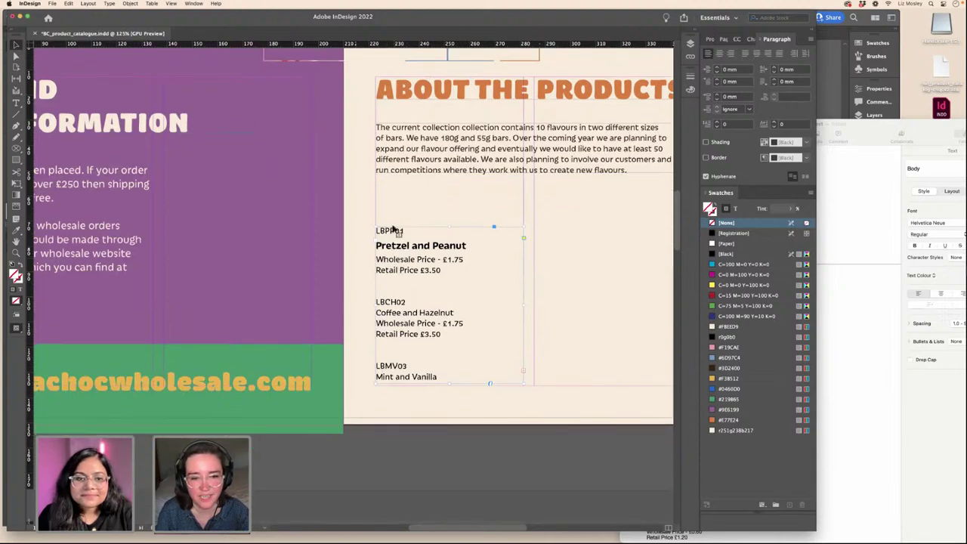
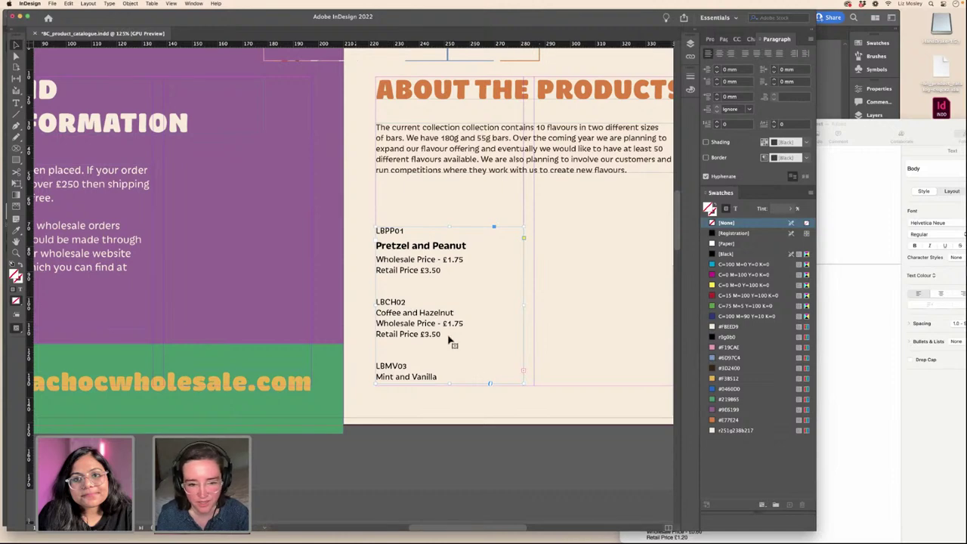
- Reduce the font size of the product code LBPP01 to 9 pt
double_click(433, 246)
left_click_drag(469, 246, 373, 231)
left_click(406, 230)
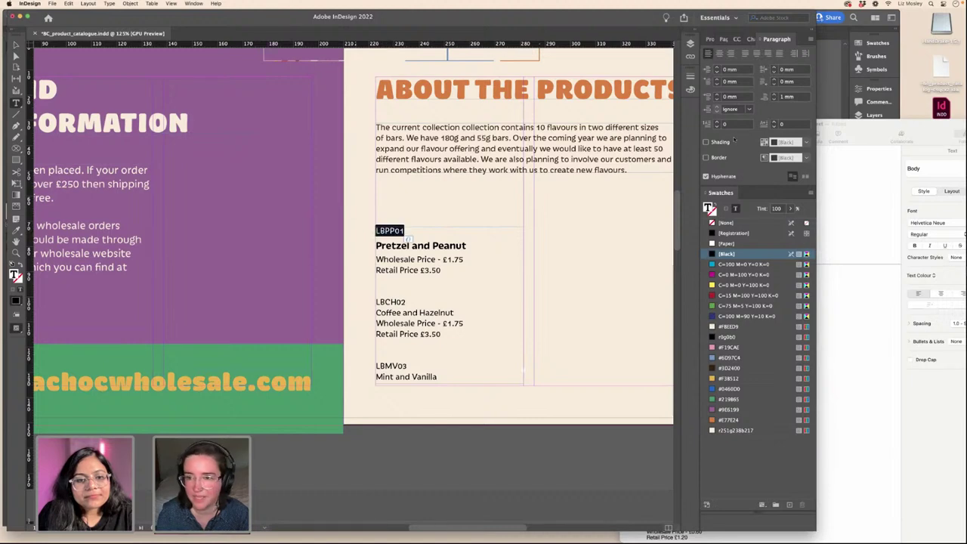
key("super+t")
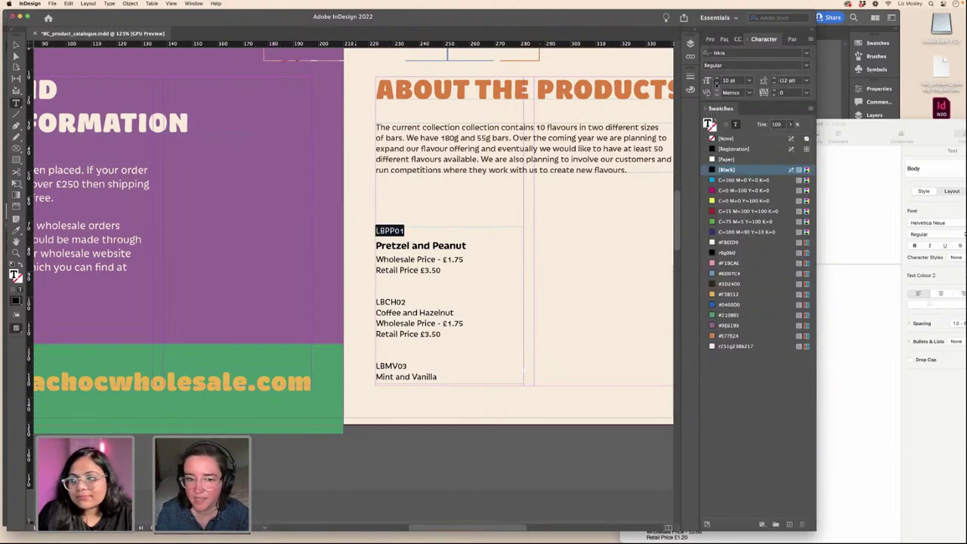
left_click(717, 84)
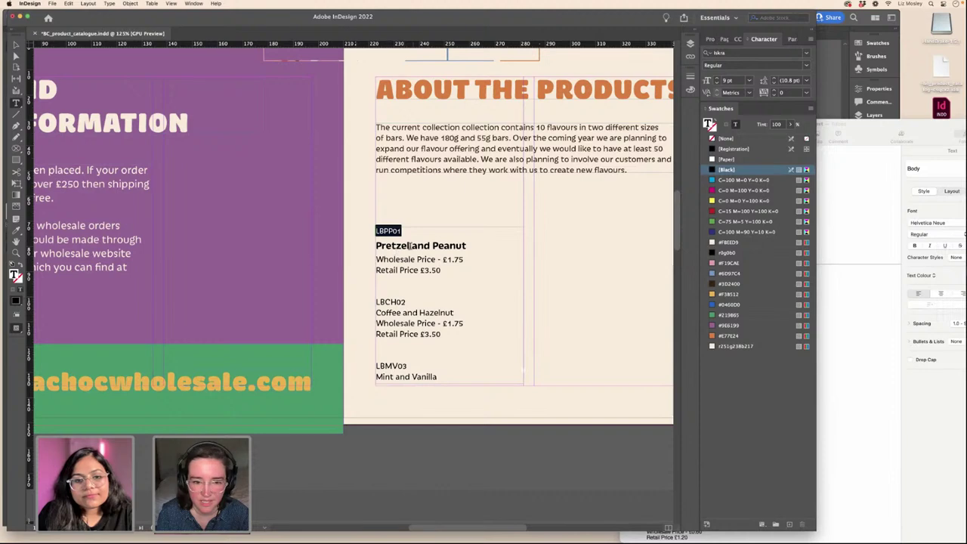
- Try the purple #9E6199 swatch on the product name "Pretzel and Peanut" and settle on the green #219865
triple_click(409, 246)
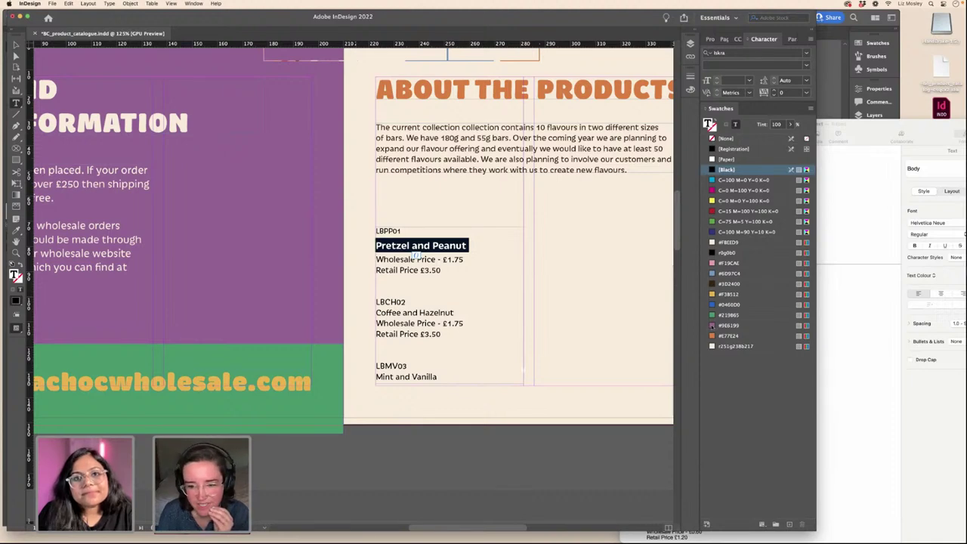
left_click(729, 326)
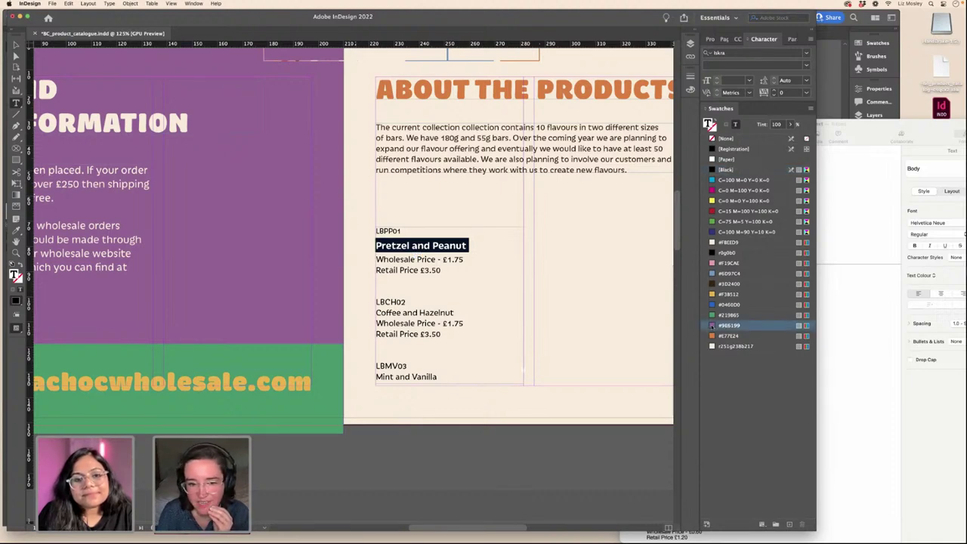
left_click(410, 269)
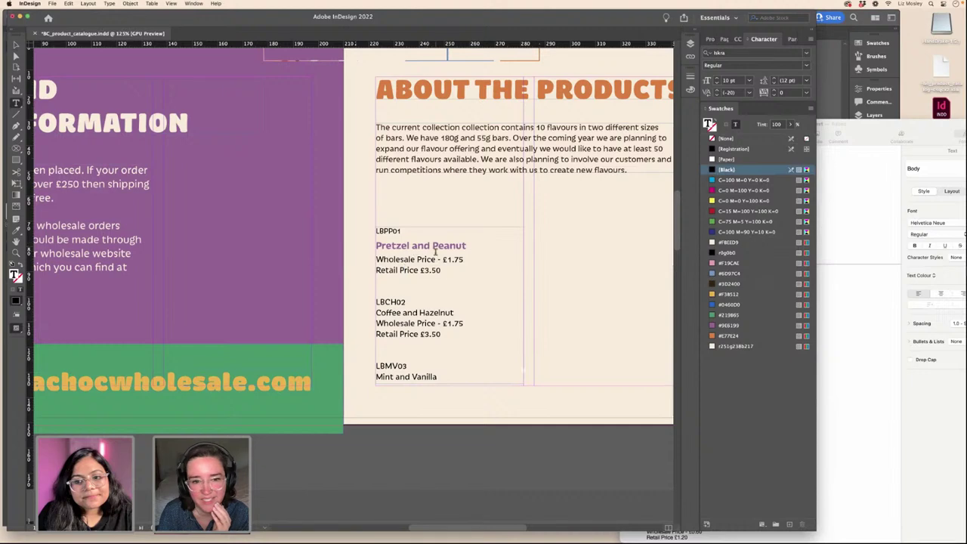
left_click_drag(466, 245, 373, 245)
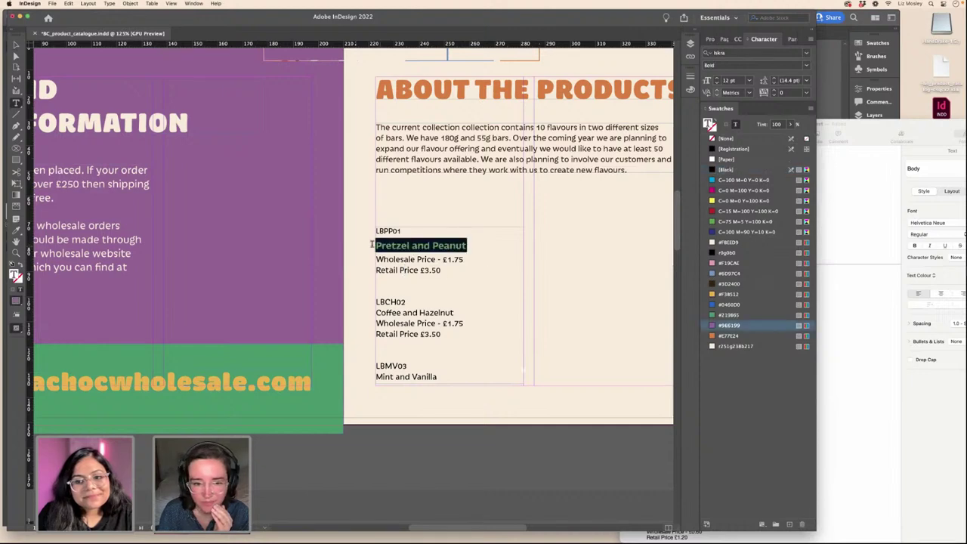
left_click(712, 315)
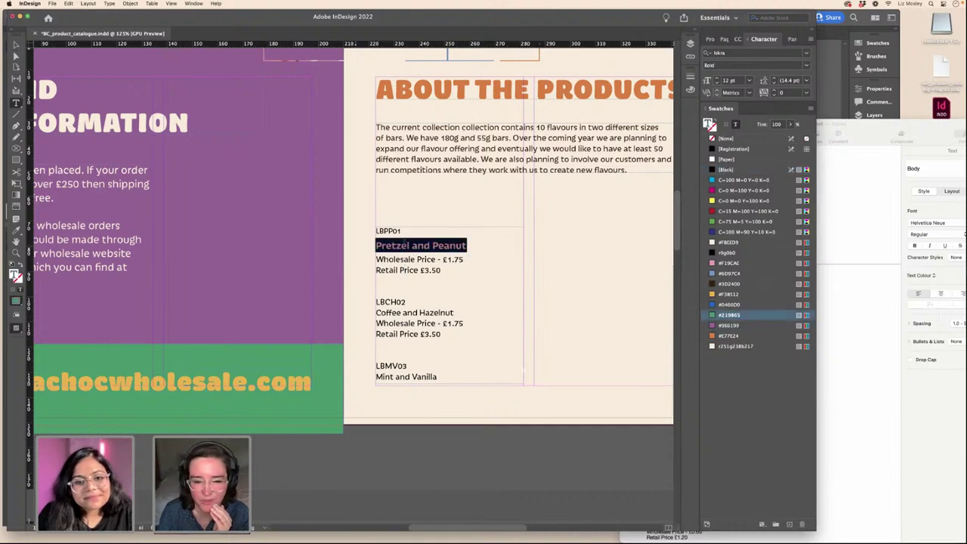
- Set the wholesale and retail price lines under "Pretzel and Peanut" in Italic
left_click(443, 272)
left_click_drag(441, 272, 373, 259)
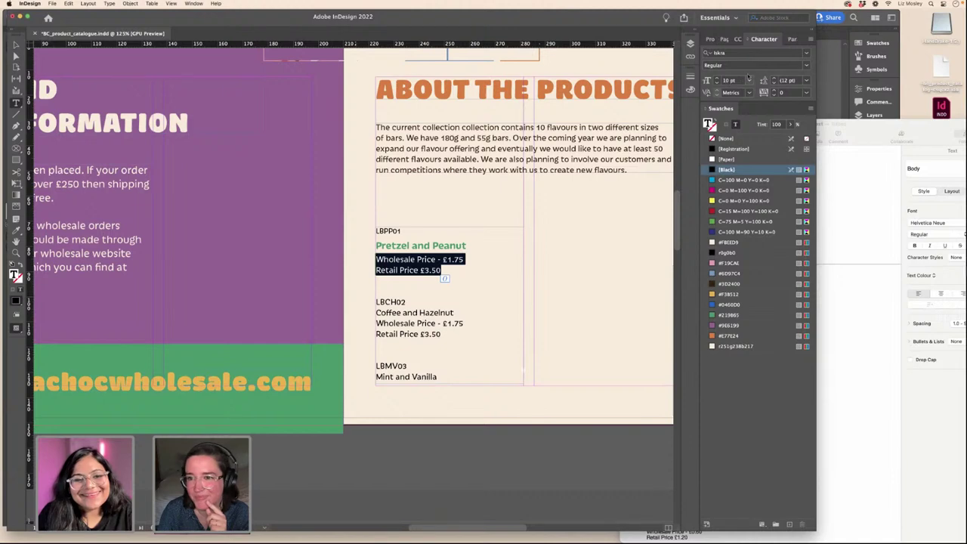
left_click(807, 67)
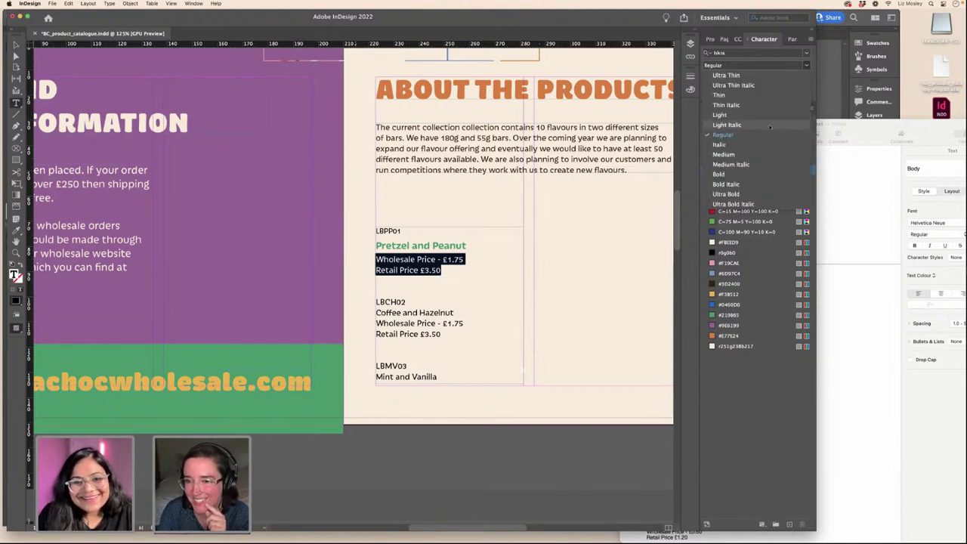
left_click(754, 143)
left_click(431, 260)
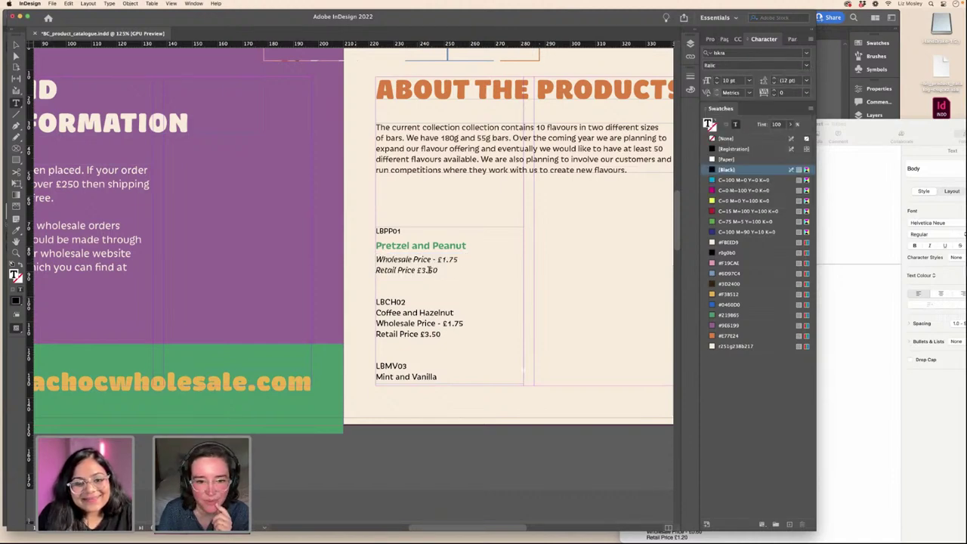
- Remove one blank line between the LBPP01 and LBCH02 product entries
left_click(383, 289)
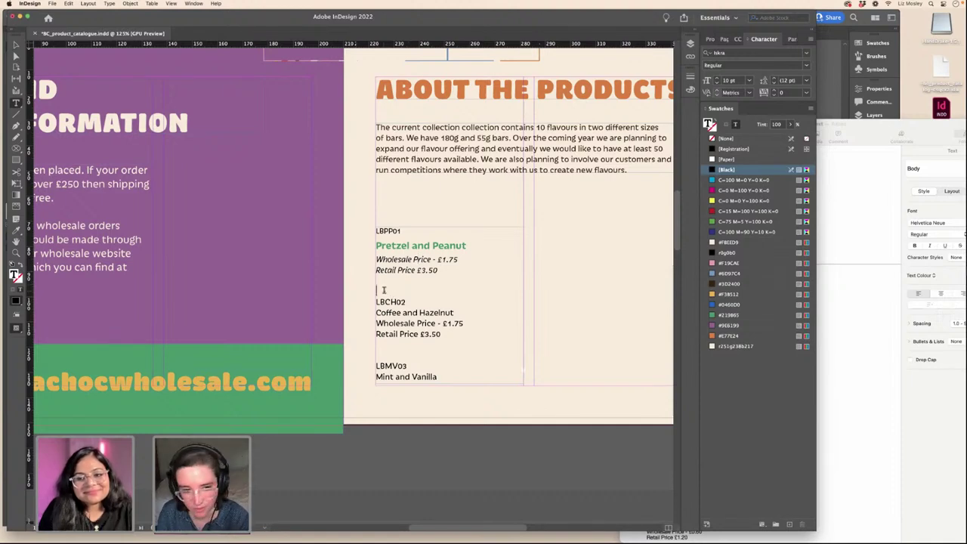
key("BackSpace")
key("Escape")
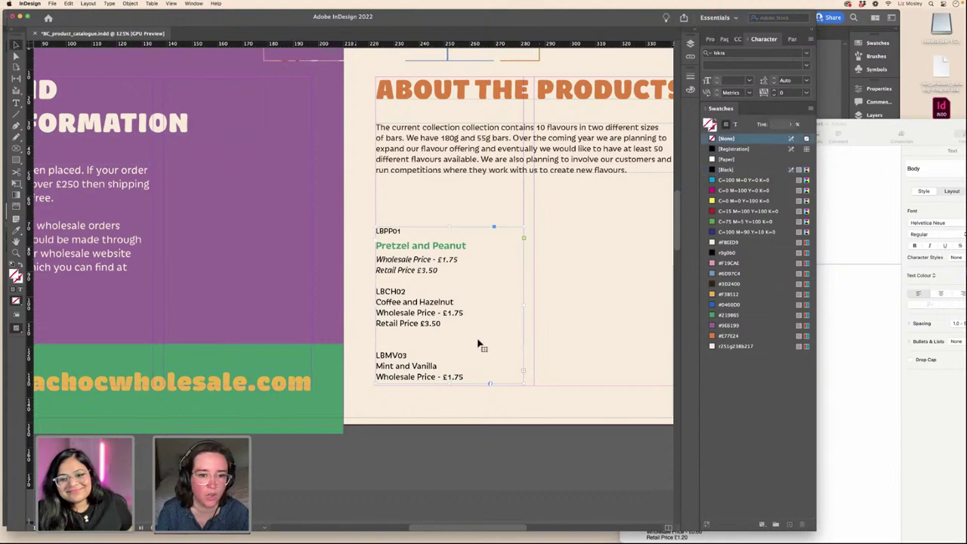
- Thread the overflowing product list into a second frame in the adjacent column and lengthen both frames to just below the lower margin
scroll(453, 362, "right", 3)
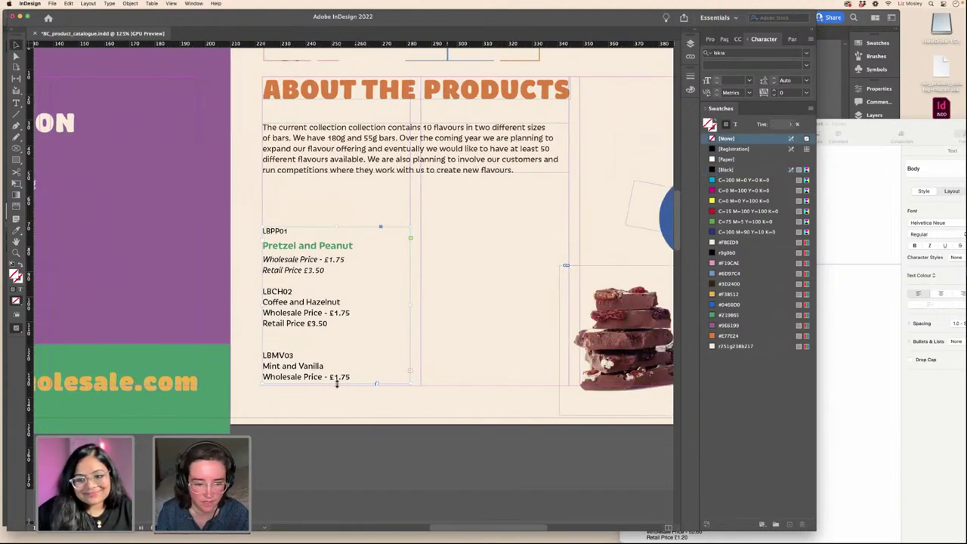
left_click_drag(337, 383, 381, 387)
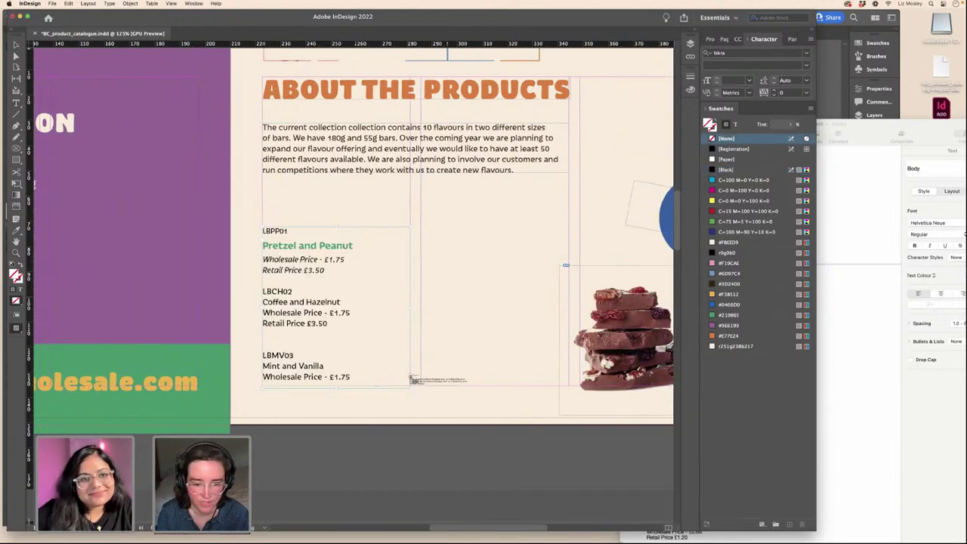
left_click(432, 438)
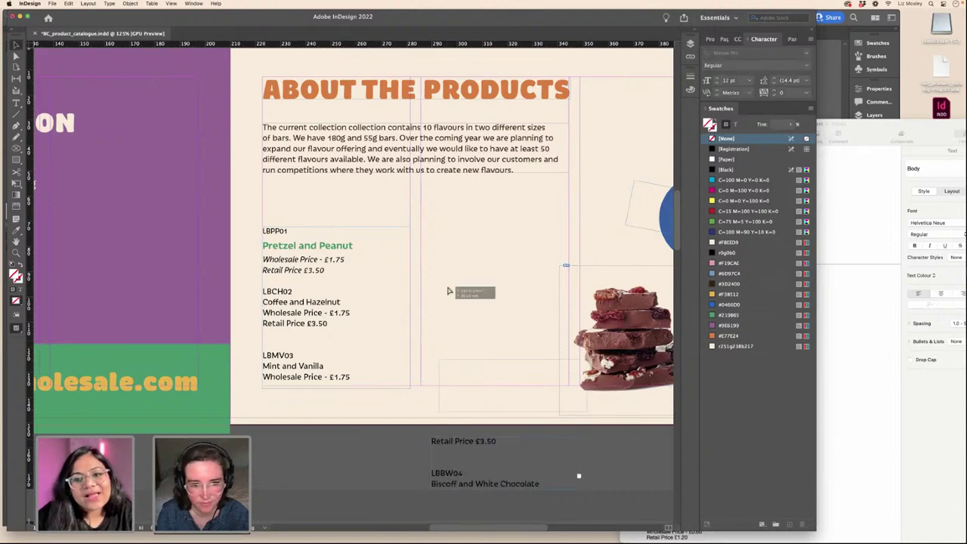
left_click(435, 253)
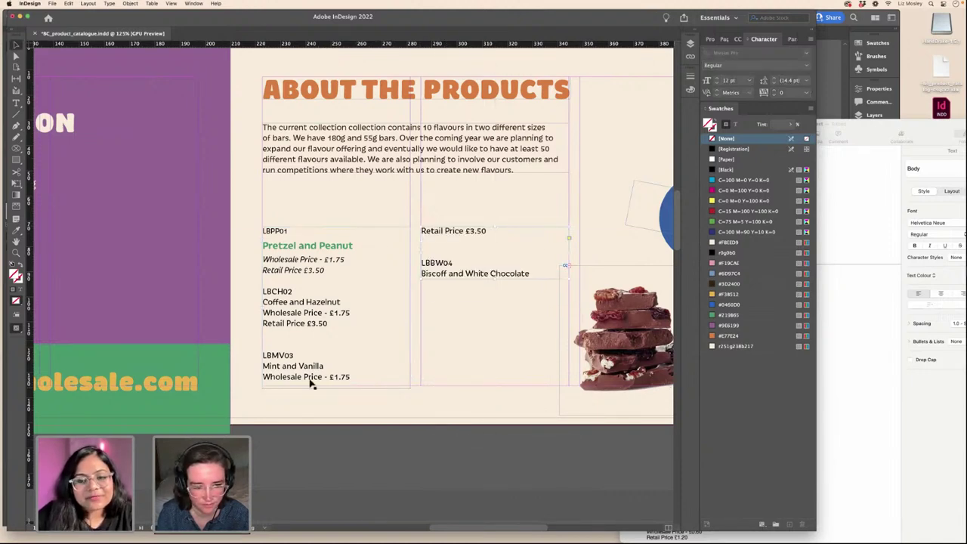
left_click_drag(335, 393, 335, 398)
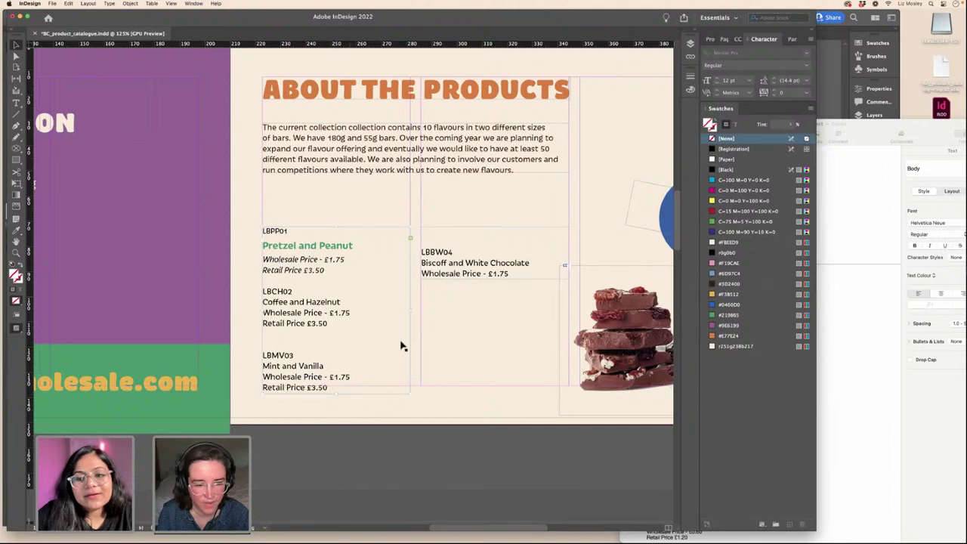
left_click_drag(495, 278, 492, 394)
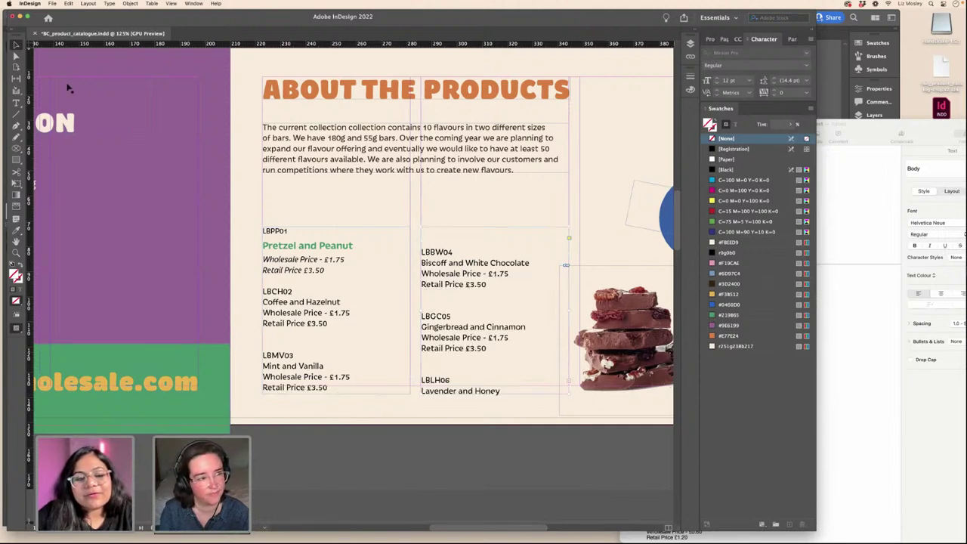
- Delete the blank lines above LBBW04 so the second column starts with that code
left_click(16, 103)
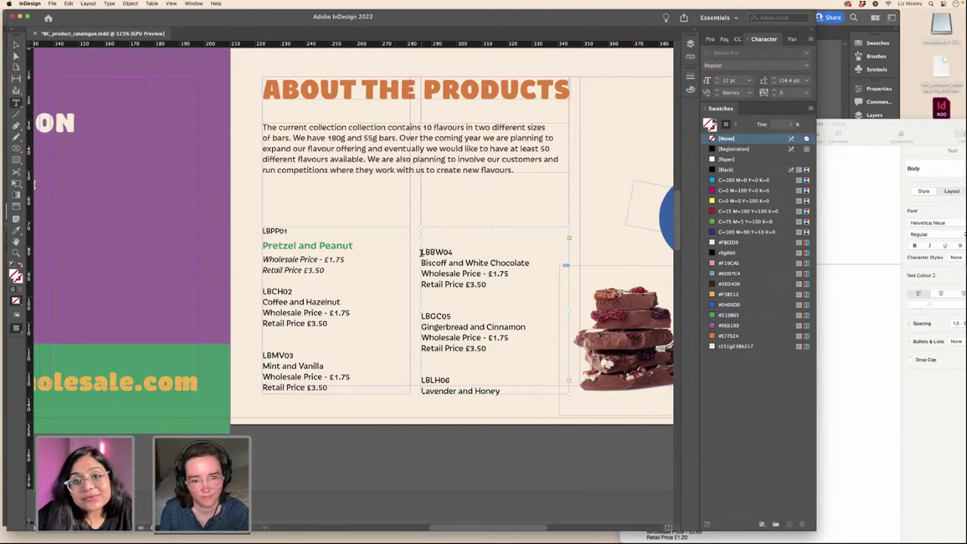
left_click(421, 252)
key("BackSpace")
key("BackSpace")
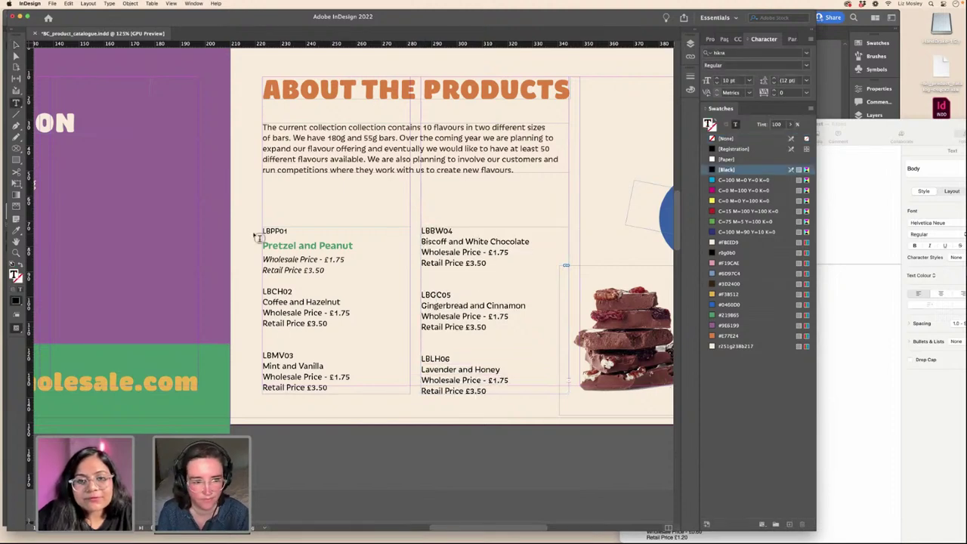
- Copy the character formatting of code LBPP01 onto the product codes LBCH02, LBMV03, LBBW04, LBGC05 and LBLH06
double_click(290, 292)
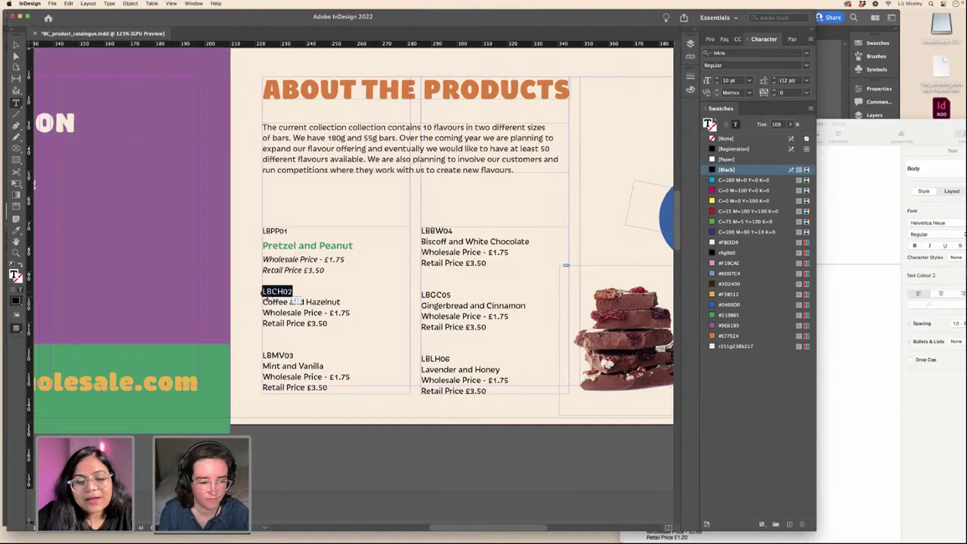
left_click(16, 230)
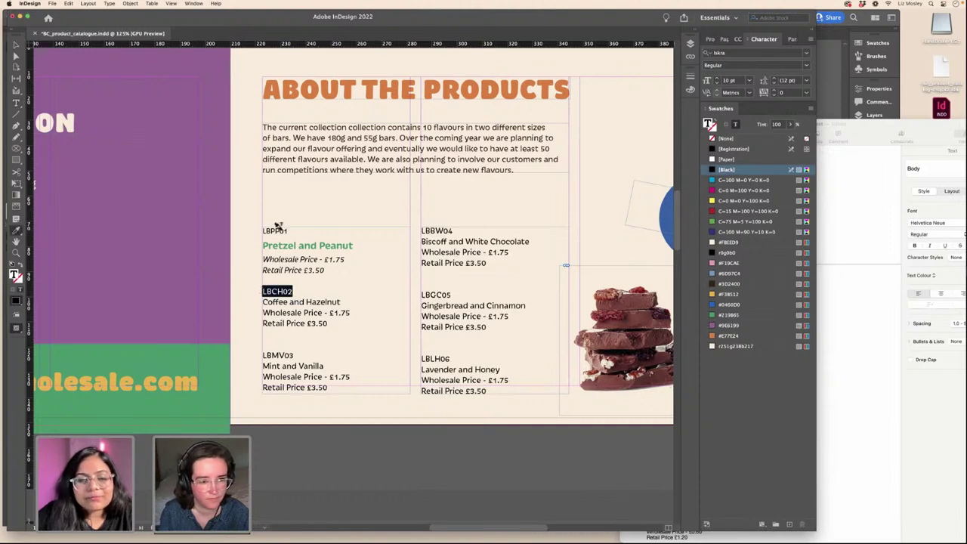
left_click(277, 229)
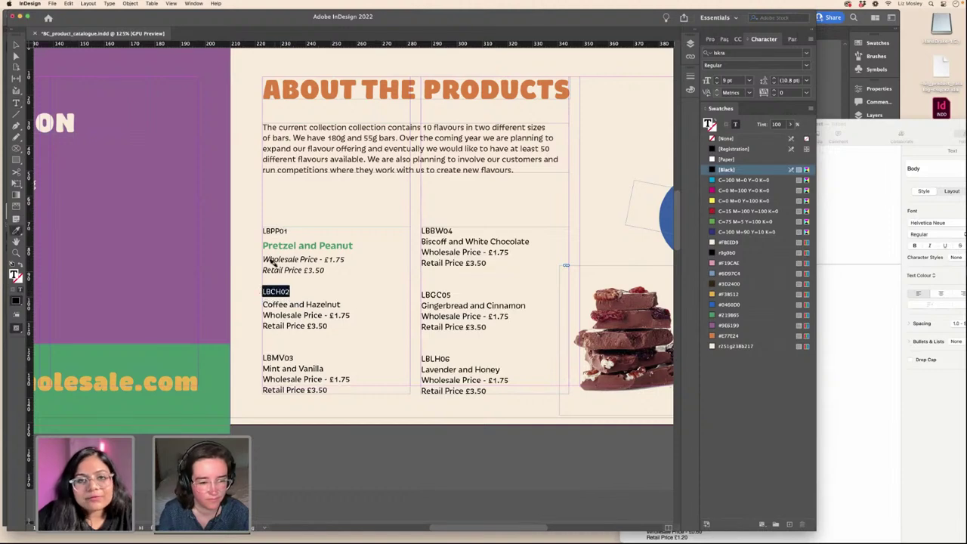
left_click(265, 352)
left_click_drag(454, 240, 414, 240)
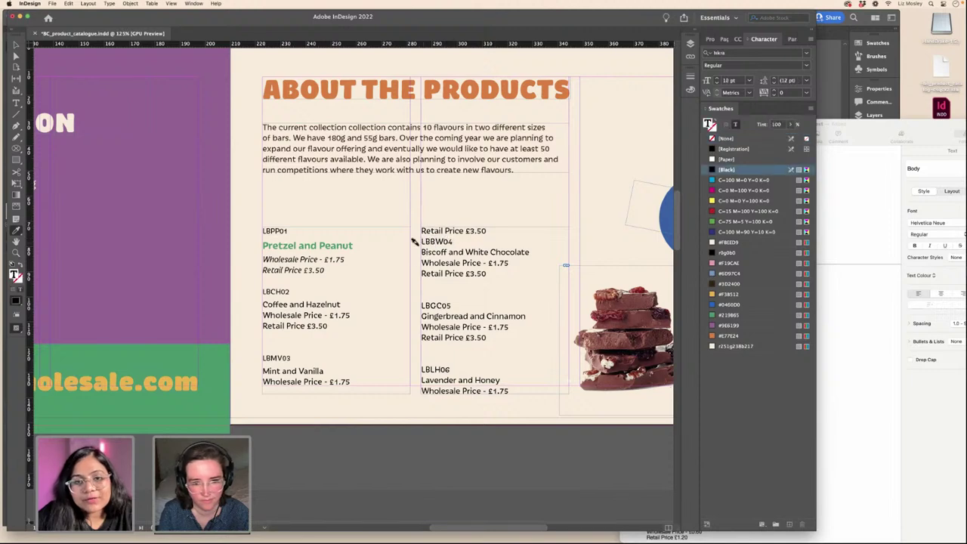
left_click_drag(452, 306, 415, 306)
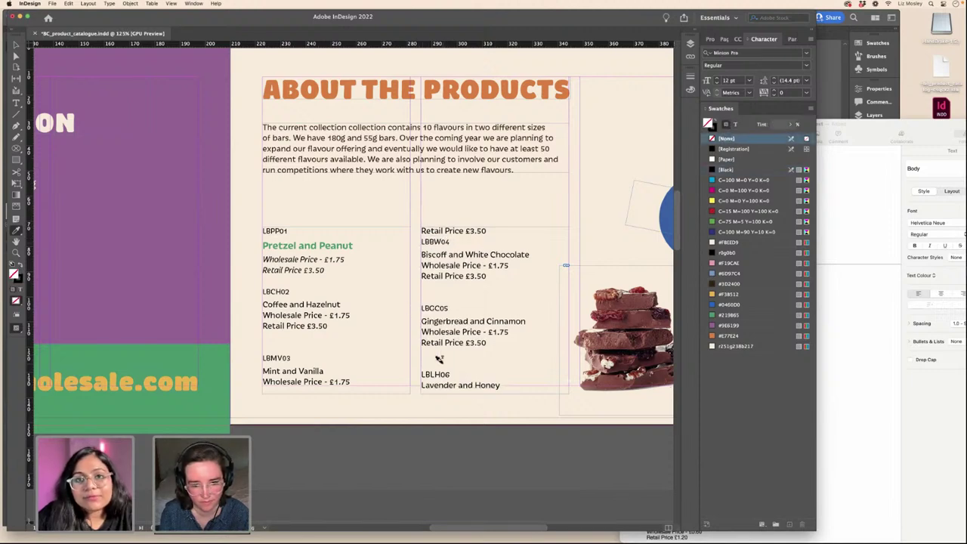
left_click_drag(446, 371, 415, 371)
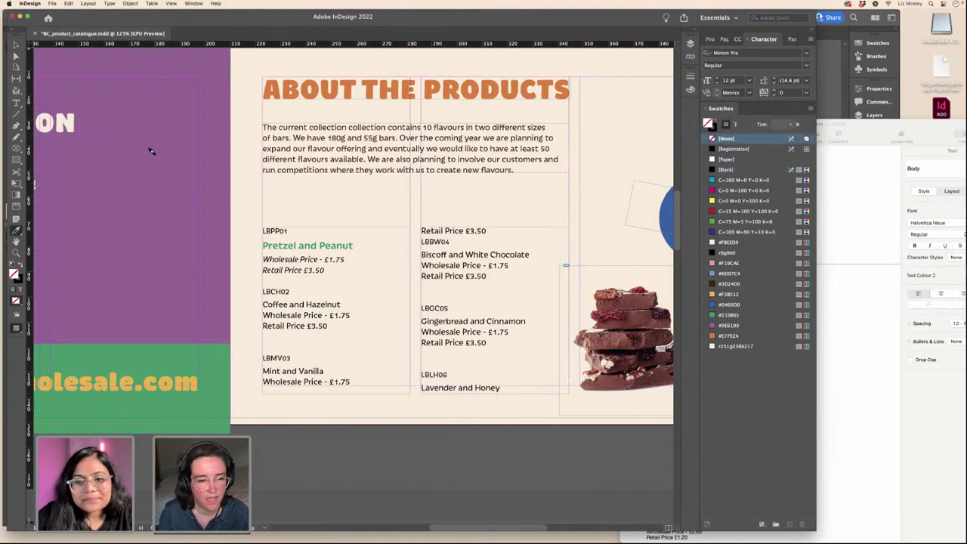
- Copy the green bold formatting of "Pretzel and Peanut" onto the Coffee and Hazelnut, Mint and Vanilla, Biscoff and White Chocolate, and Gingerbread and Cinnamon names
key("t")
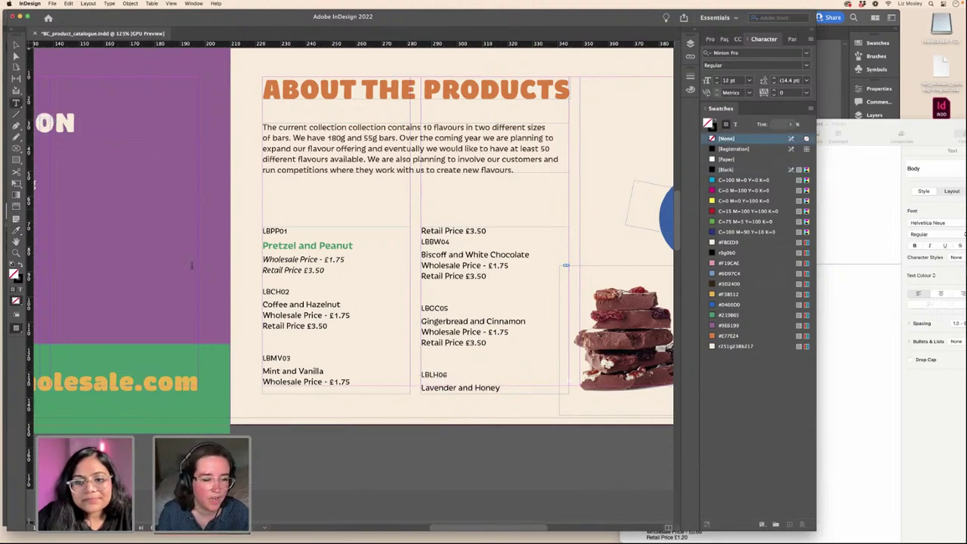
left_click_drag(342, 304, 255, 306)
key("i")
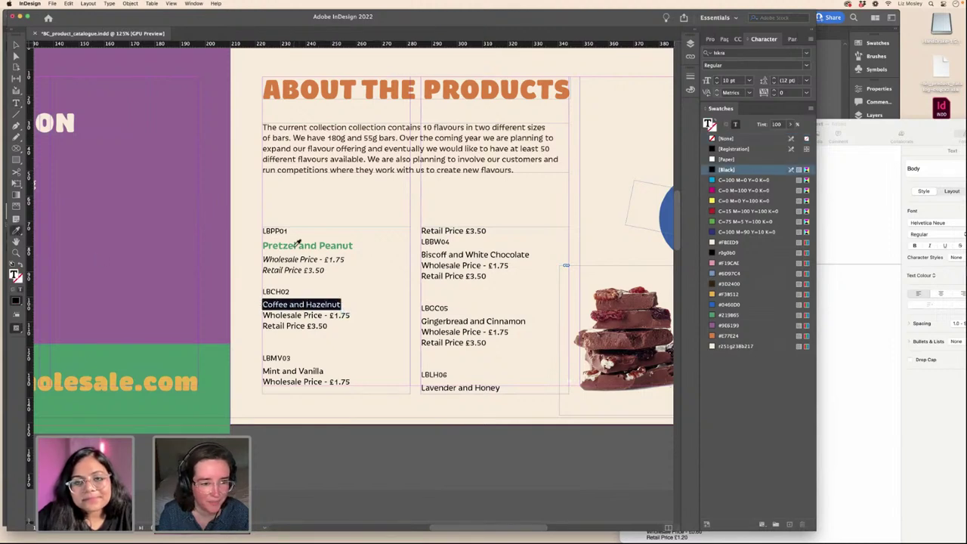
left_click(299, 243)
left_click_drag(326, 376, 258, 375)
left_click(446, 298)
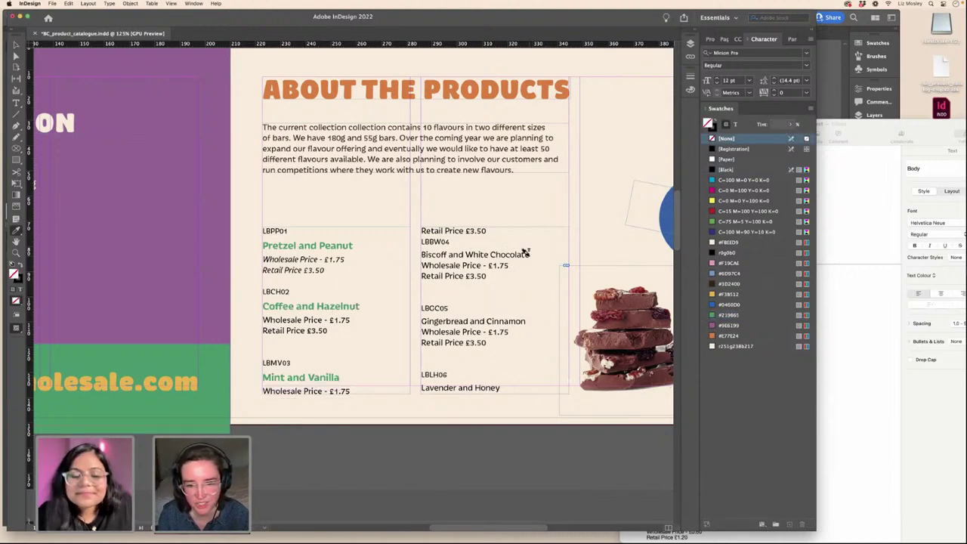
left_click_drag(529, 255, 415, 254)
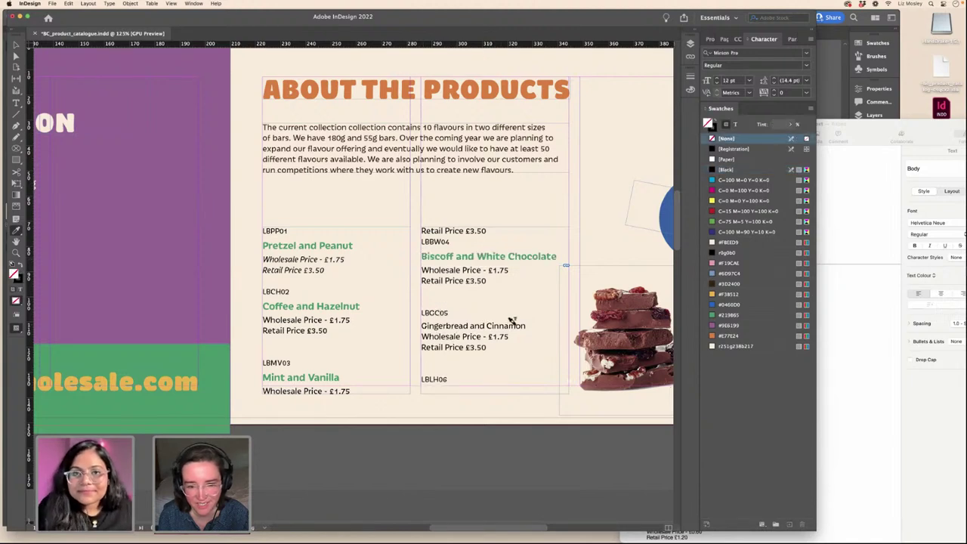
left_click_drag(524, 325, 415, 324)
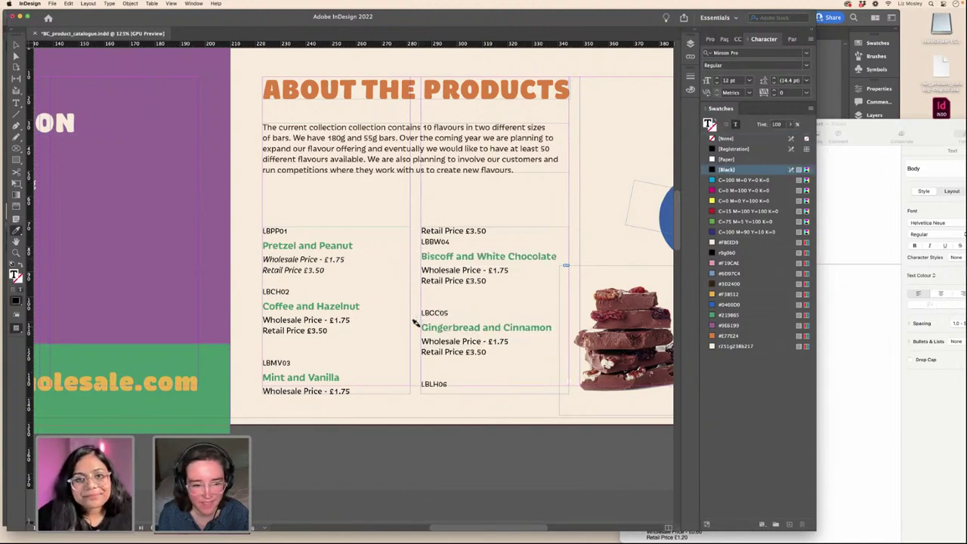
left_click(16, 103)
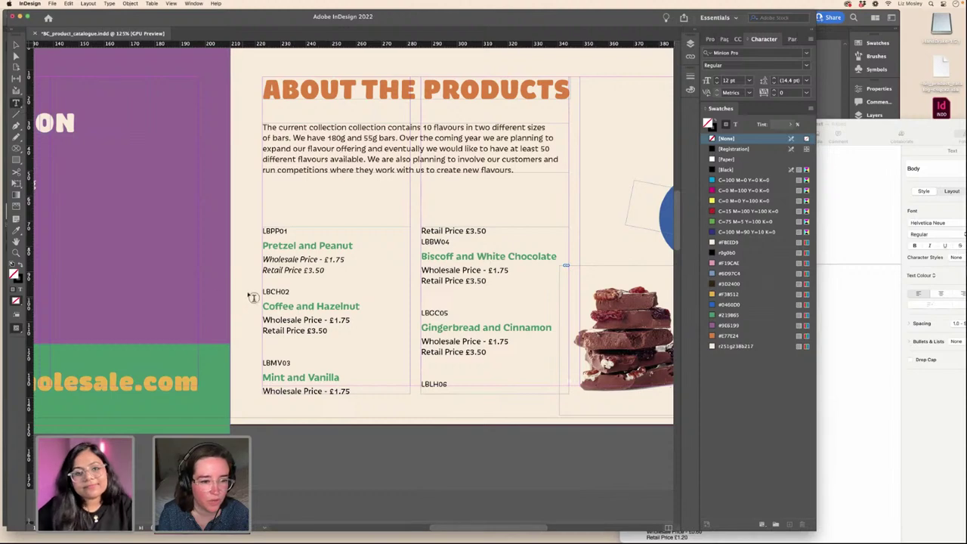
left_click_drag(290, 292, 261, 291)
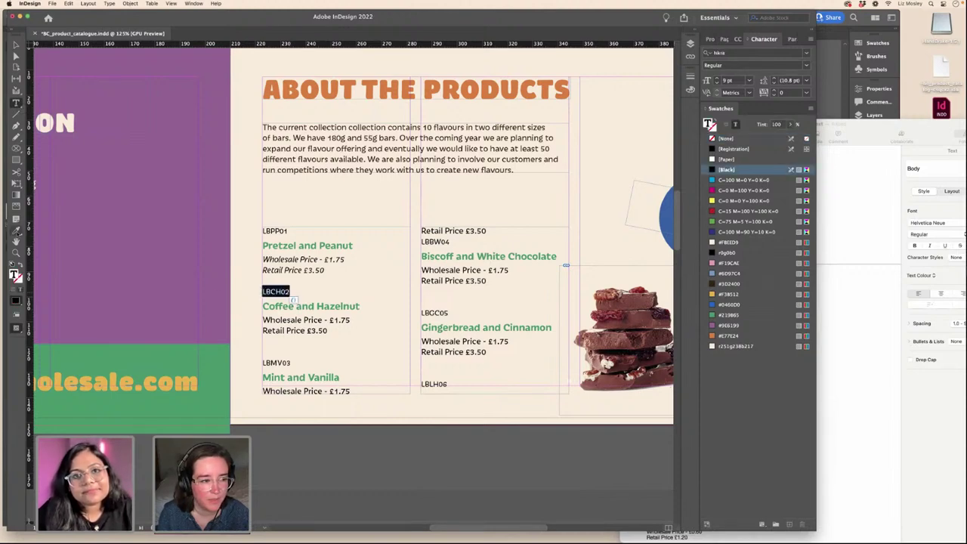
left_click(15, 231)
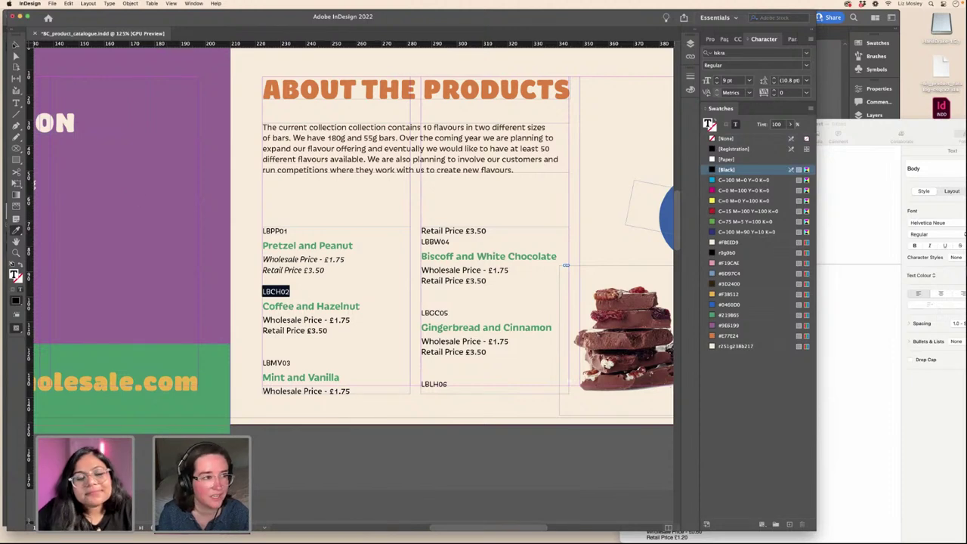
key("Escape")
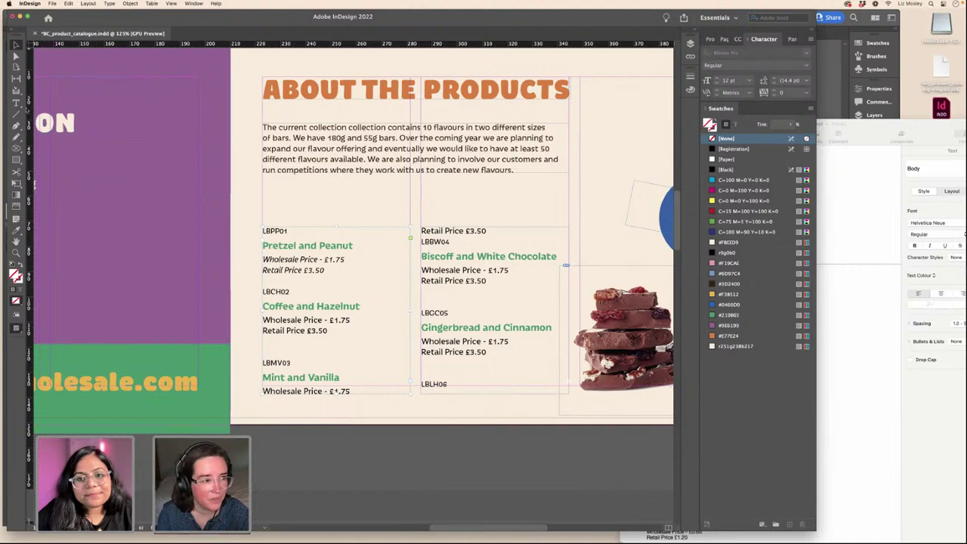
- Remove one blank line above the LBMV03 product entry
left_click(16, 102)
left_click(272, 347)
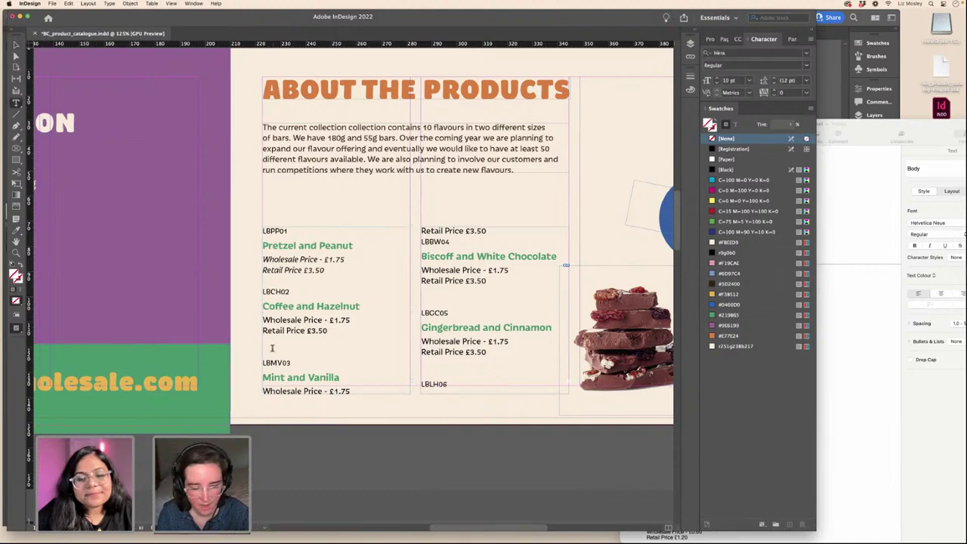
key("BackSpace")
- Copy the italic price formatting from "Pretzel and Peanut" onto the price lines under "Mint and Vanilla" and "Coffee and Hazelnut"
left_click_drag(327, 390, 263, 380)
left_click(15, 231)
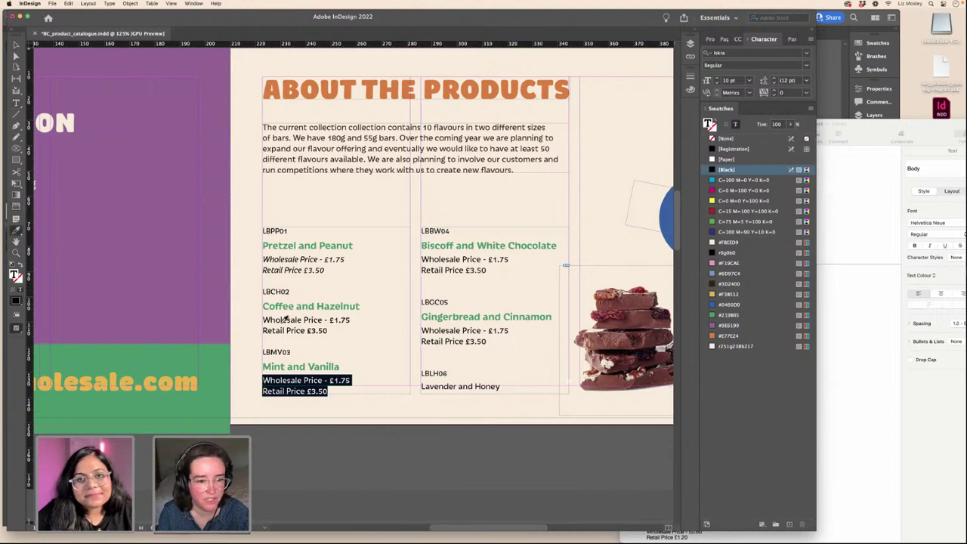
left_click(290, 265)
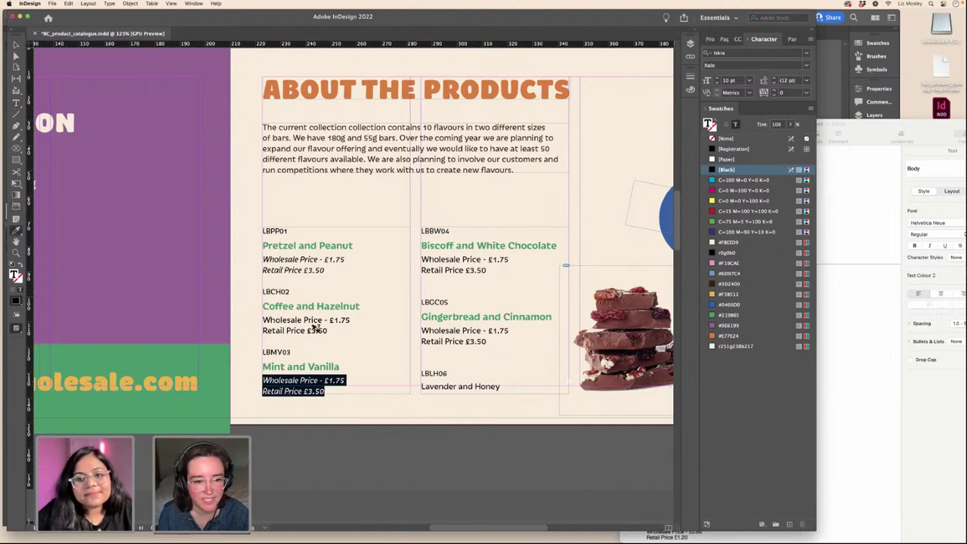
left_click_drag(323, 330, 259, 317)
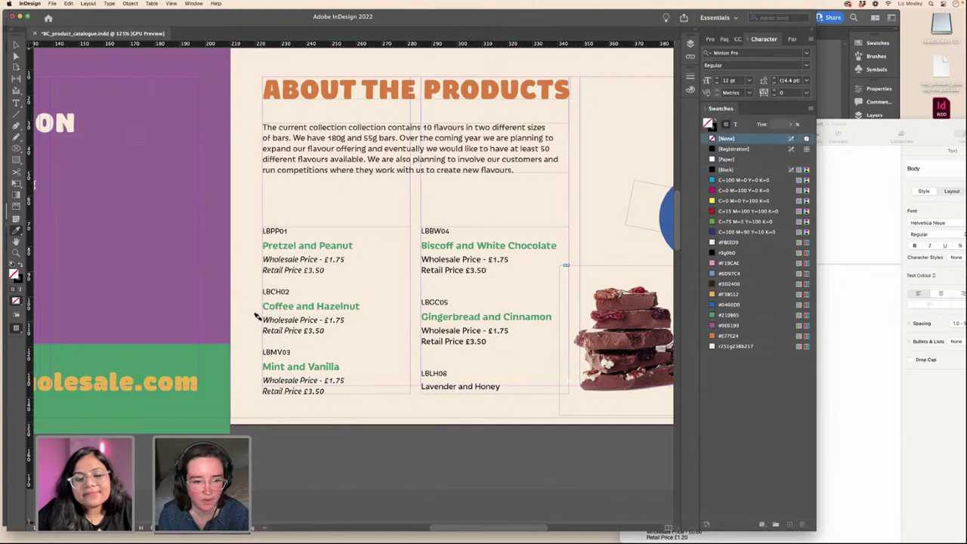
left_click(15, 45)
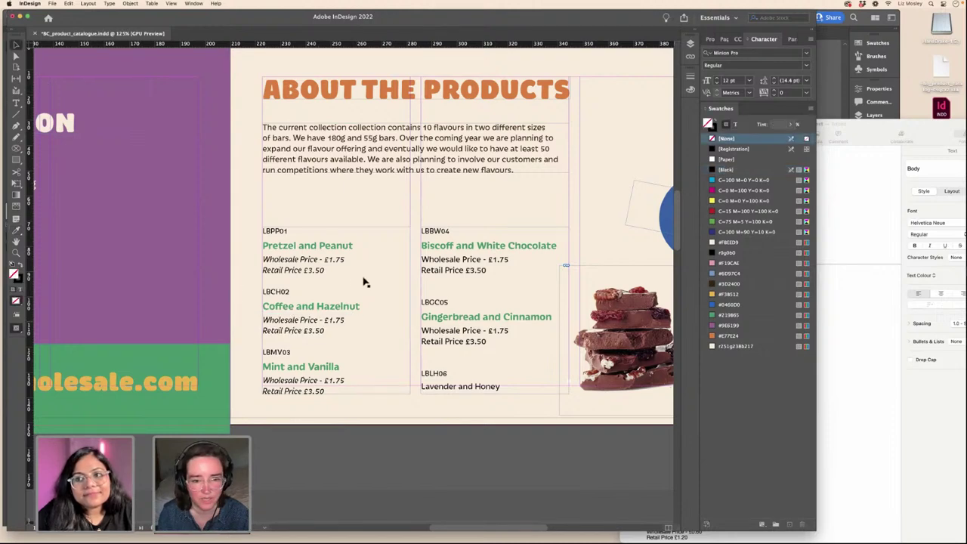
- Copy the italic price formatting onto the price lines under "Biscoff and White Chocolate" and "Gingerbread and Cinnamon"
scroll(363, 281, "right", 1)
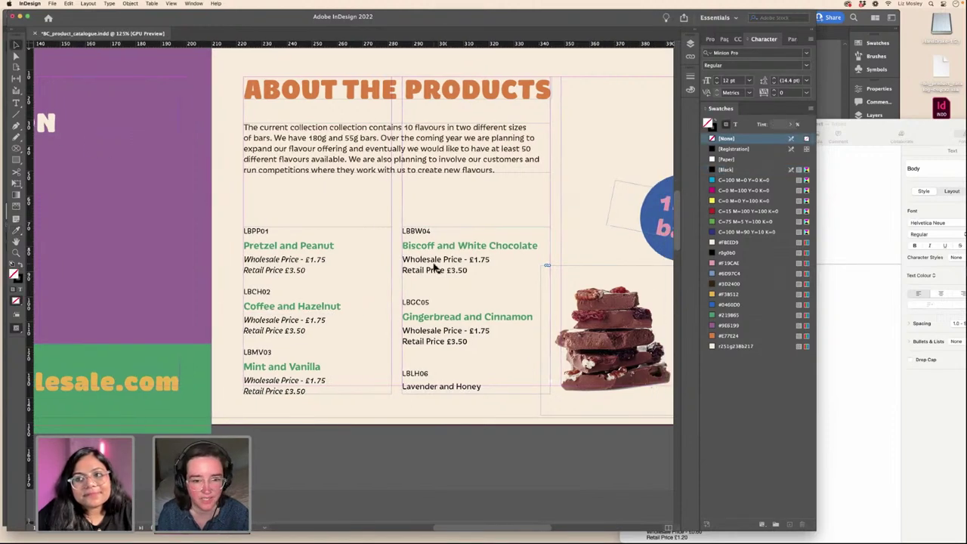
key("t")
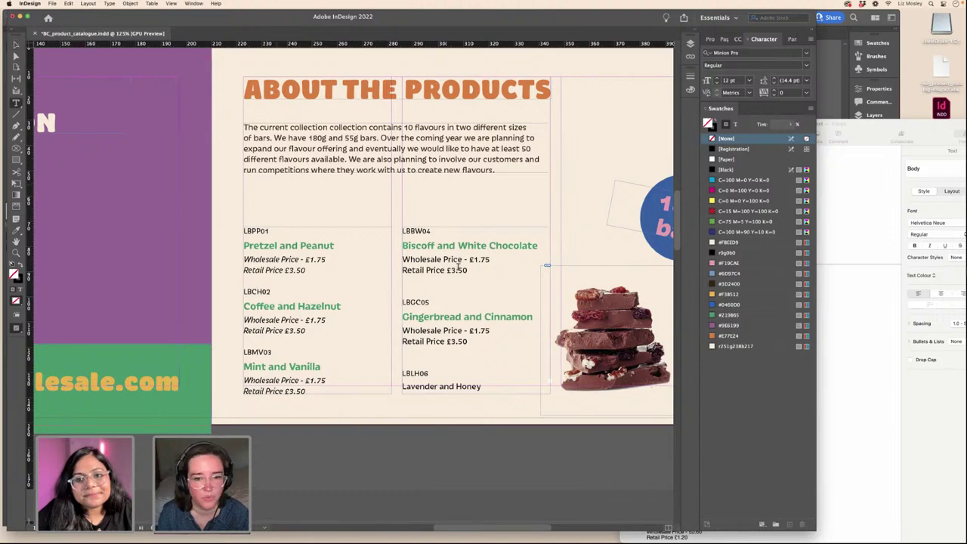
left_click_drag(461, 270, 398, 263)
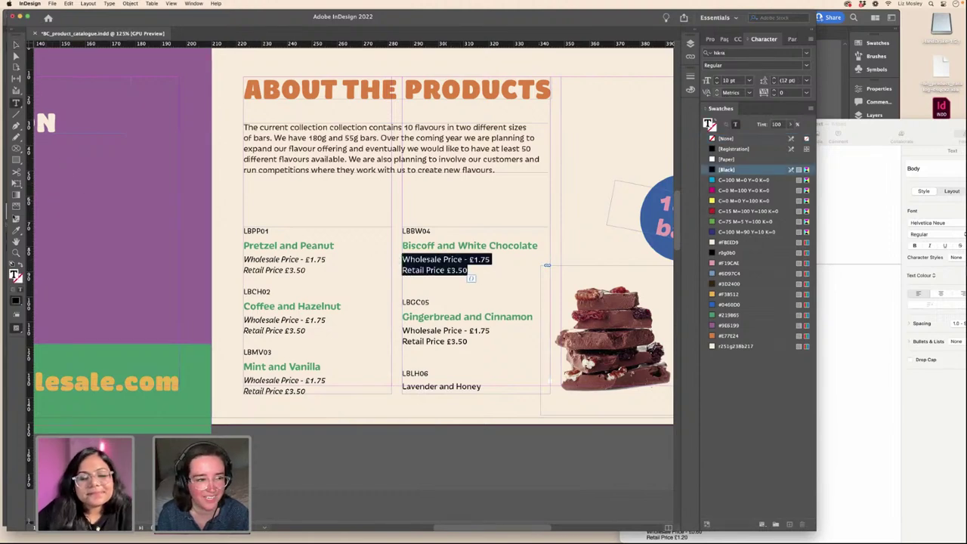
key("i")
left_click(263, 266)
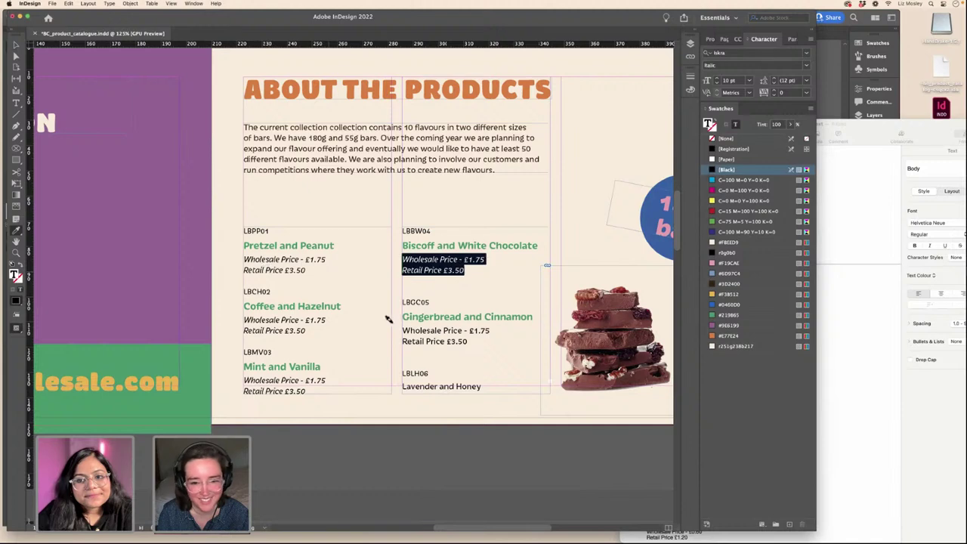
left_click_drag(463, 341, 398, 324)
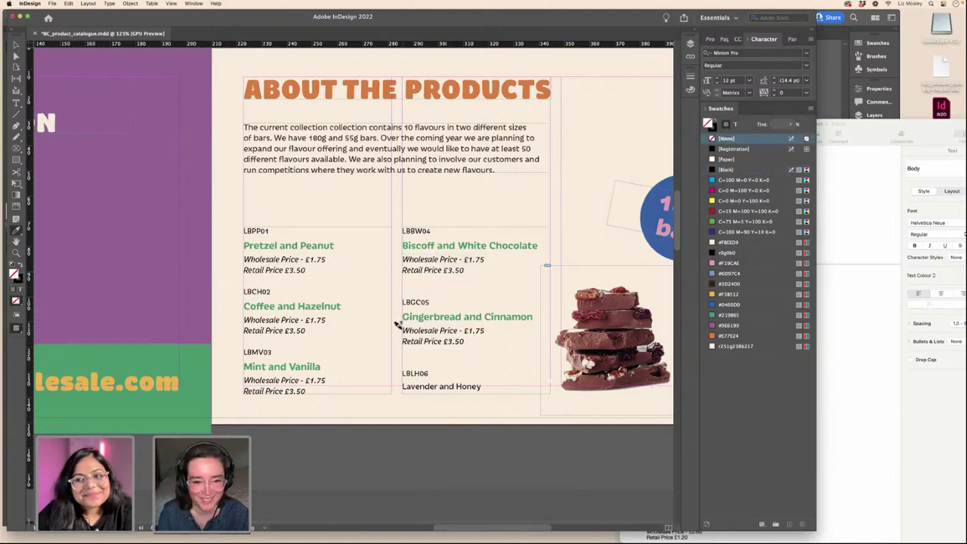
- Remove one blank line above each of the LBLH06 and LBGC05 product entries
left_click(15, 103)
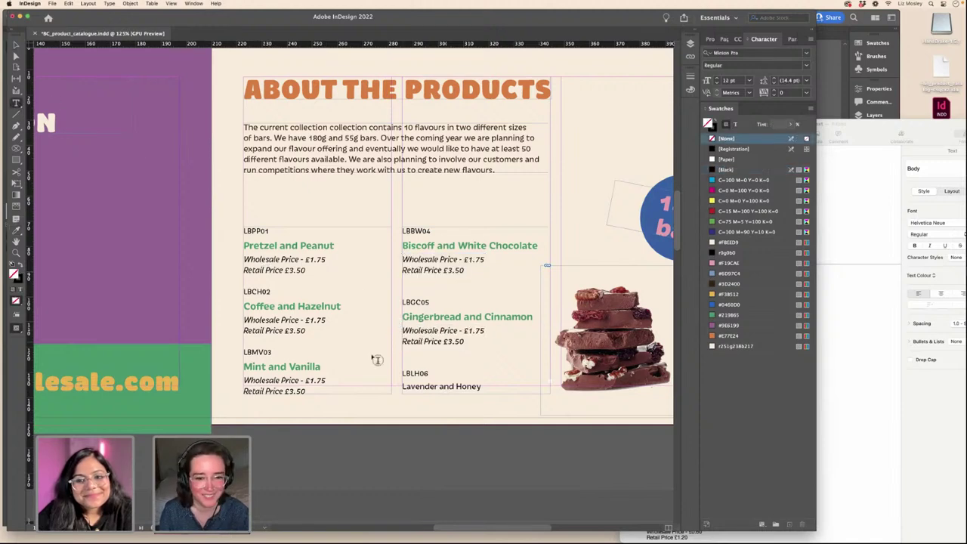
left_click(407, 358)
key("BackSpace")
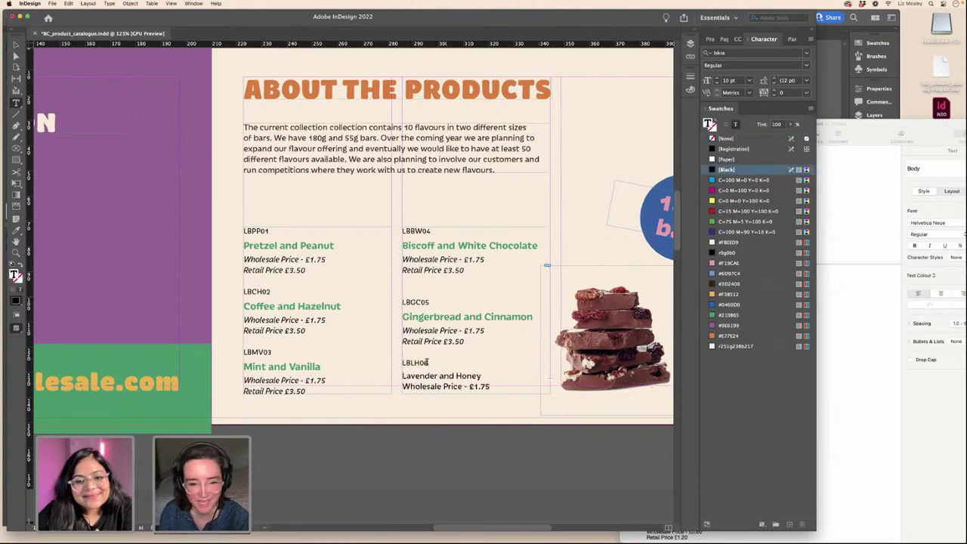
left_click(15, 45)
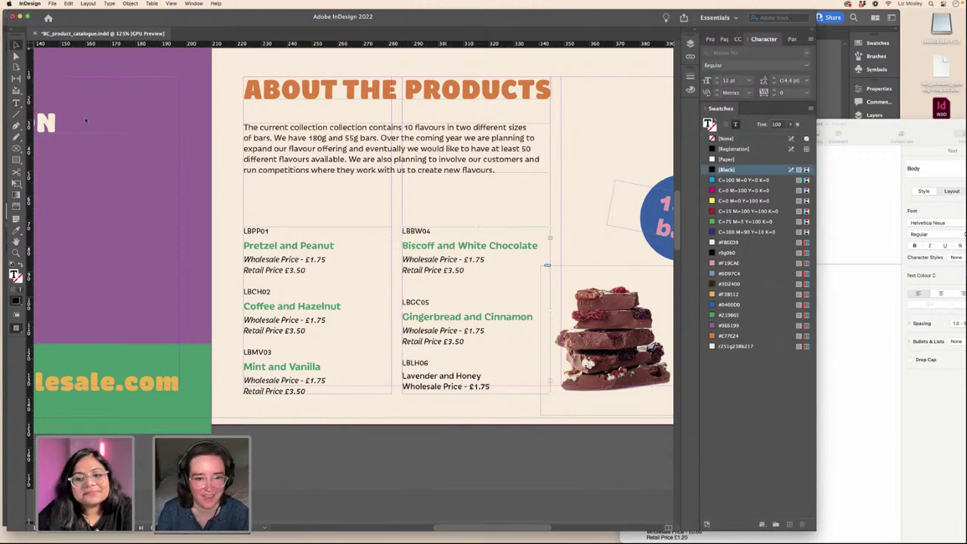
key("t")
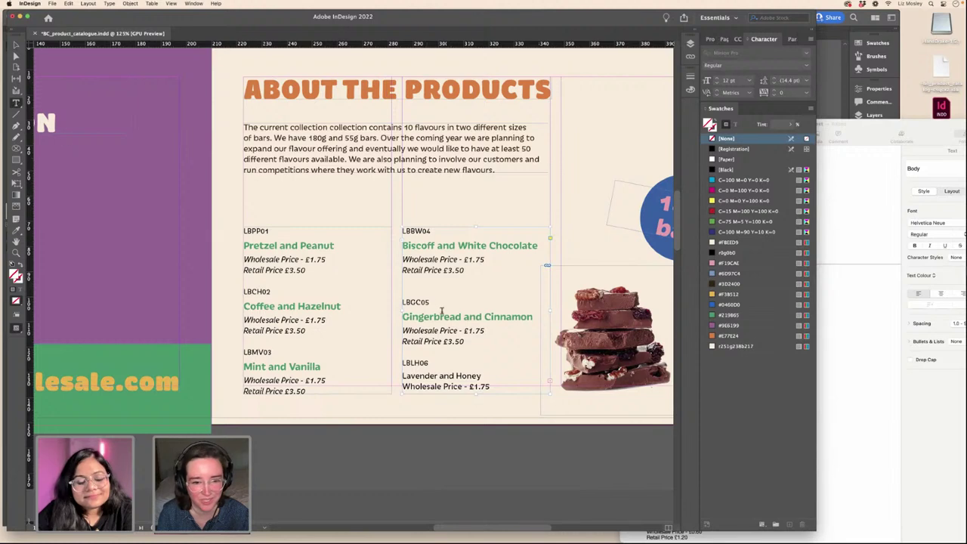
left_click(403, 302)
key("BackSpace")
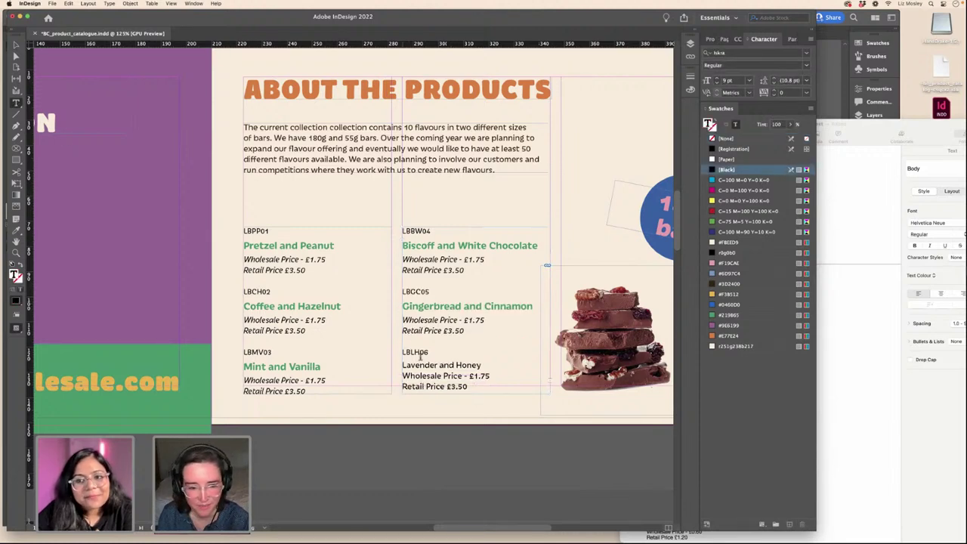
- Copy the green bold product name formatting from "Gingerbread and Cinnamon" onto "Lavender and Honey"
left_click_drag(487, 365, 403, 365)
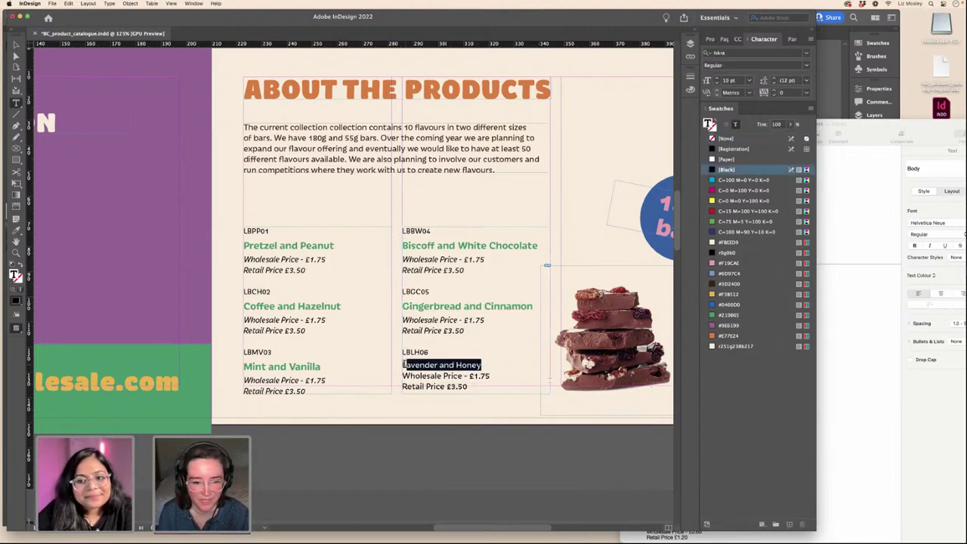
left_click(16, 231)
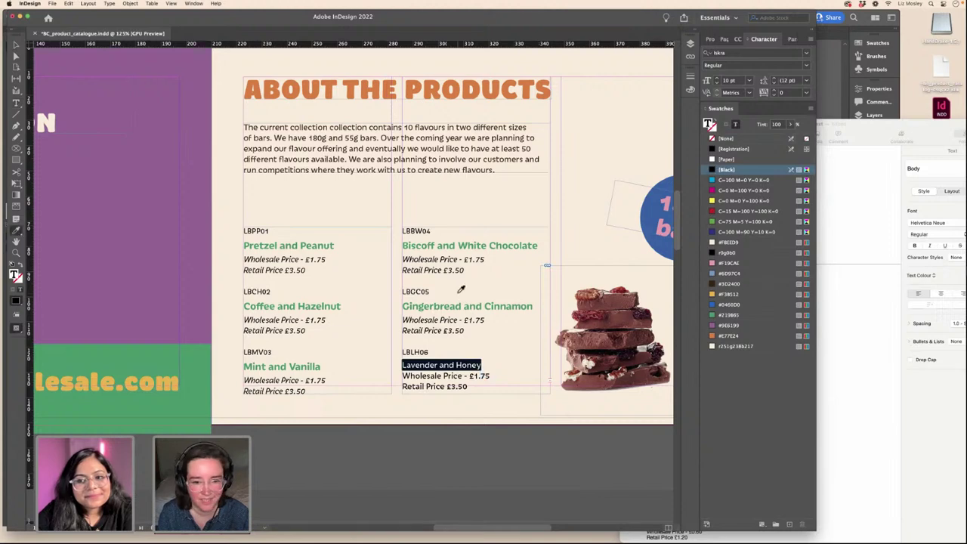
left_click(435, 303)
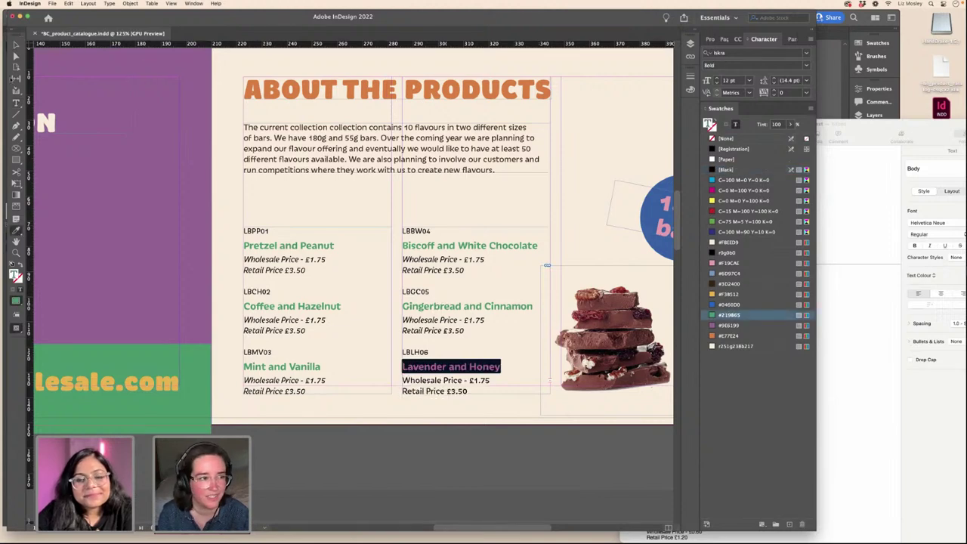
- Copy the italic price formatting from "Gingerbread and Cinnamon" onto the wholesale and retail price lines under "Lavender and Honey"
key("t")
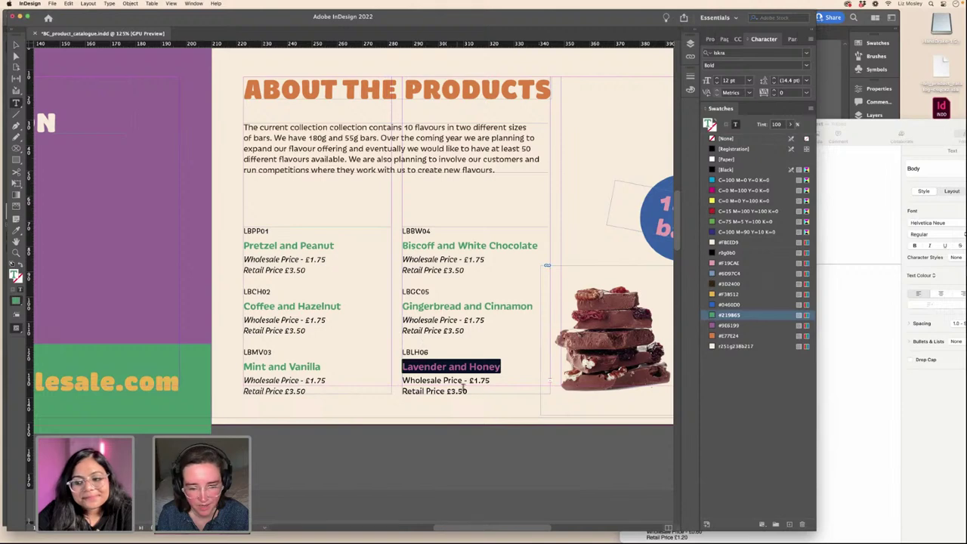
left_click_drag(470, 391, 402, 376)
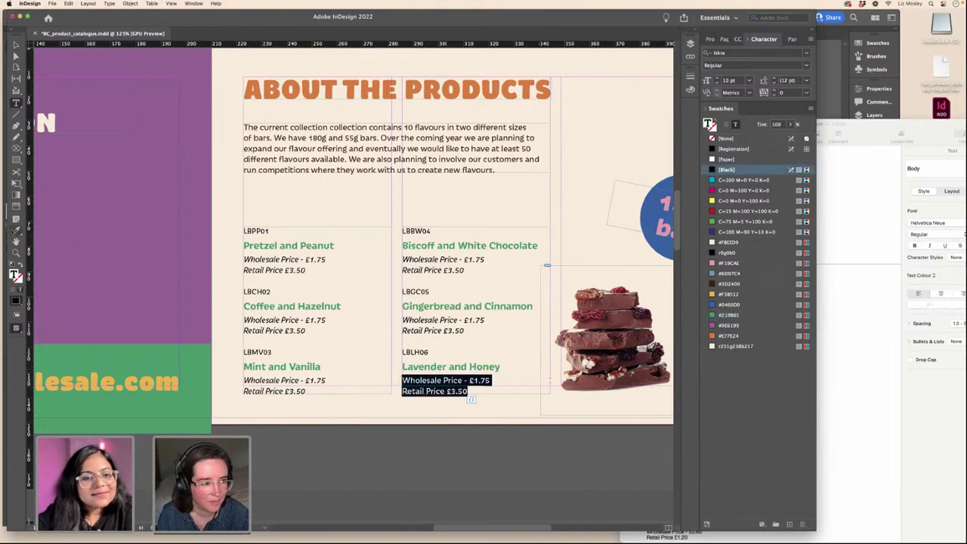
left_click(15, 229)
left_click(414, 316)
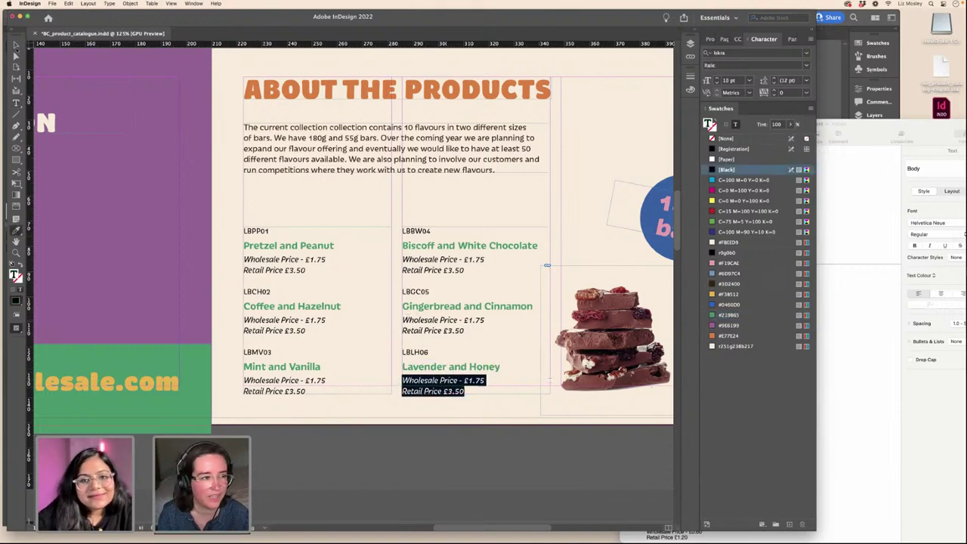
key("super+shift+a")
- Move the two product text frames up together until they sit just inside the page's bottom margin
key("v")
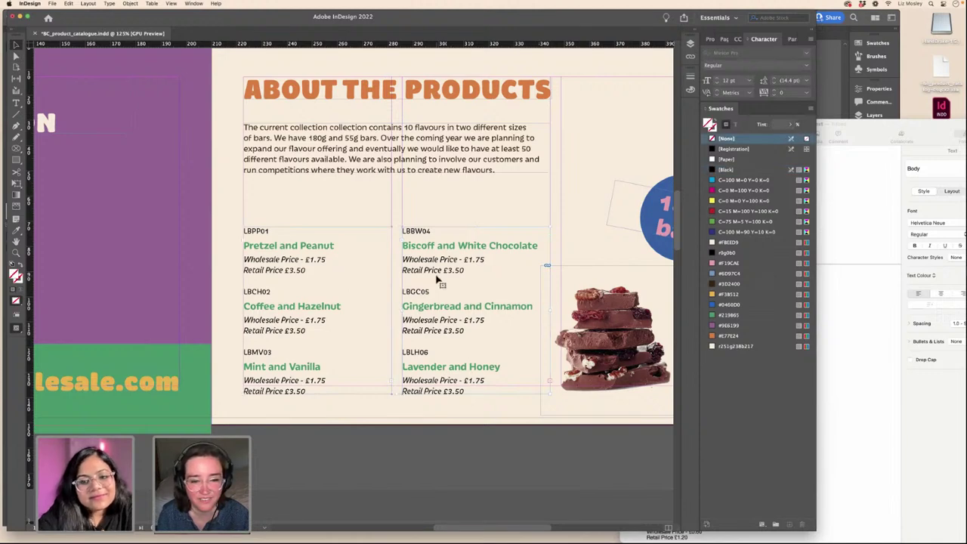
left_click_drag(436, 279, 436, 269)
key("Up")
key("Up")
key("Up")
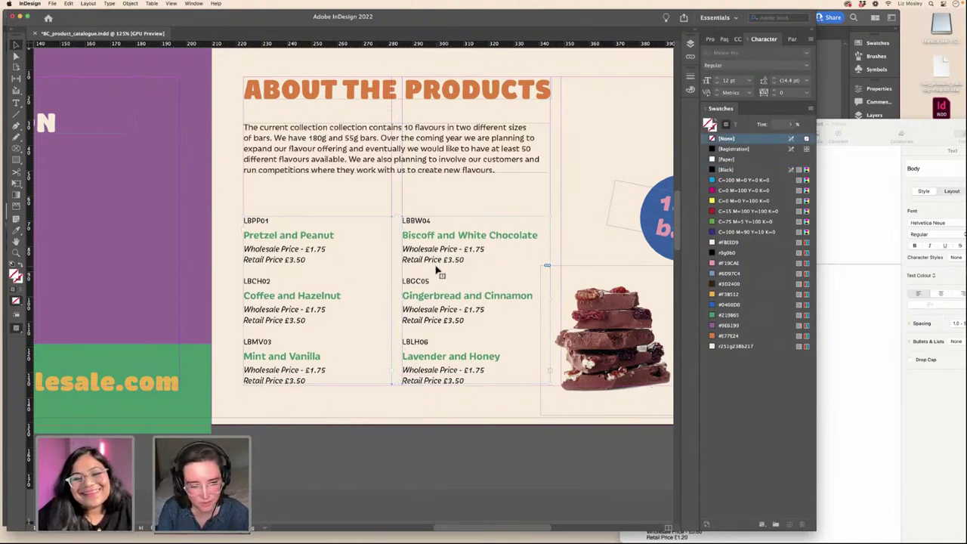
key("Up")
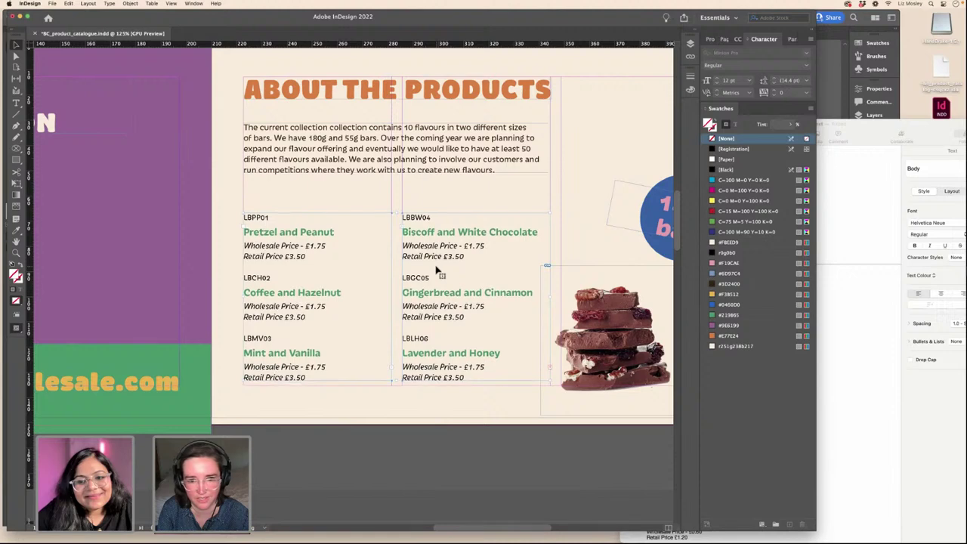
- Examine the About the Products page and the empty spread below it, with and without guides
scroll(512, 264, "right", 5)
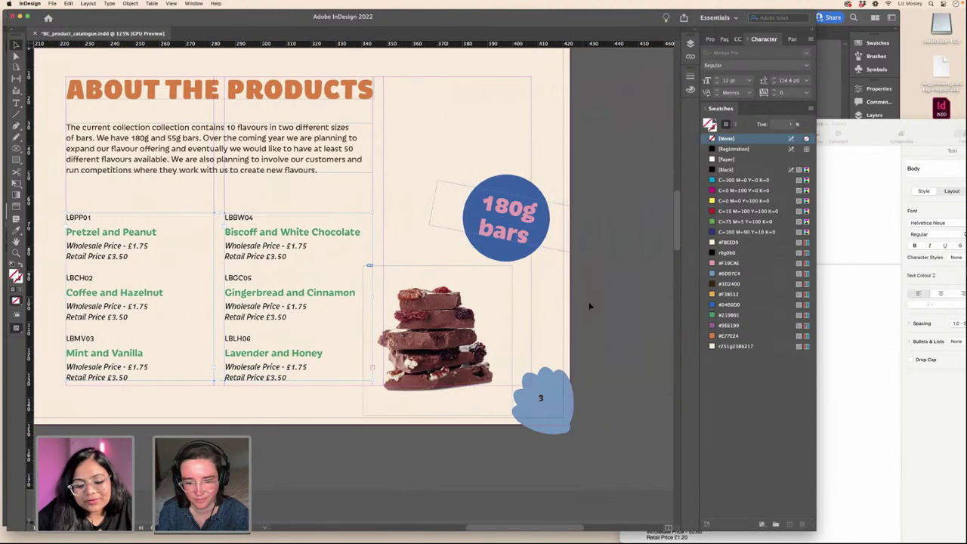
left_click(590, 304)
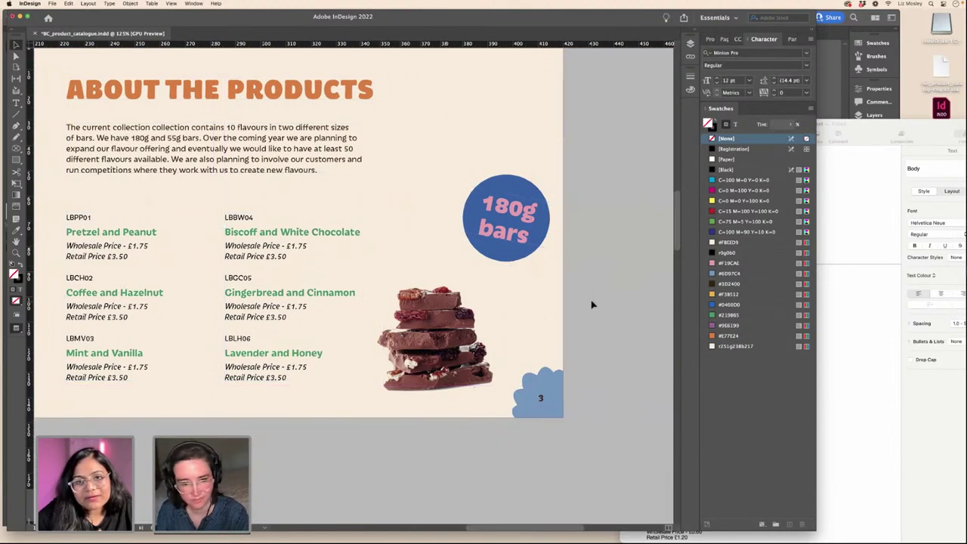
key("super+minus")
key("super+minus")
key("super+minus")
scroll(592, 304, "left", 3)
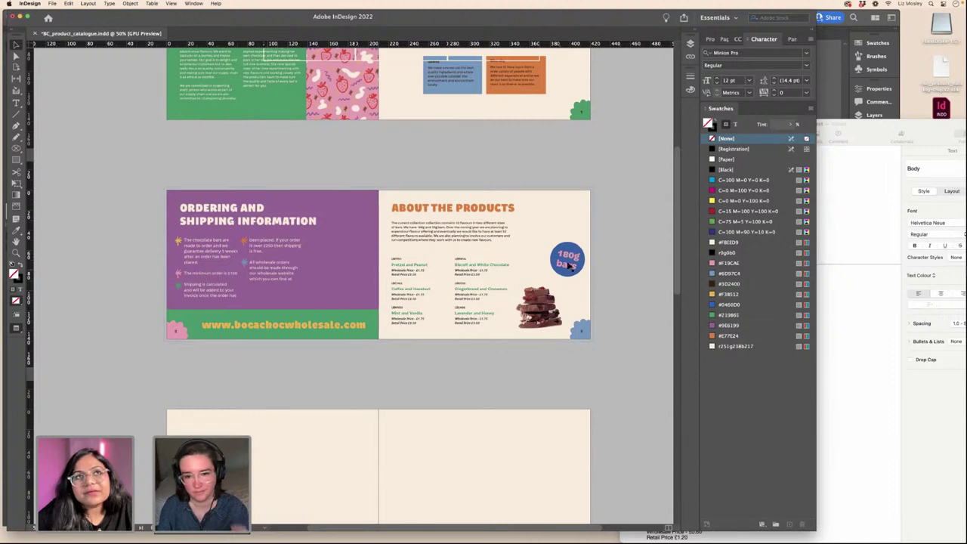
left_click(572, 275)
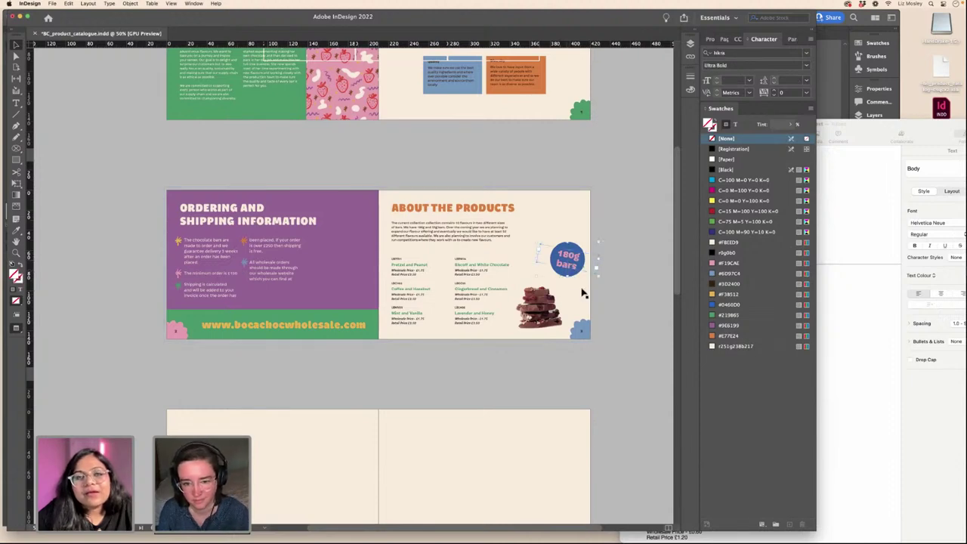
scroll(579, 304, "down", 4)
left_click(491, 262)
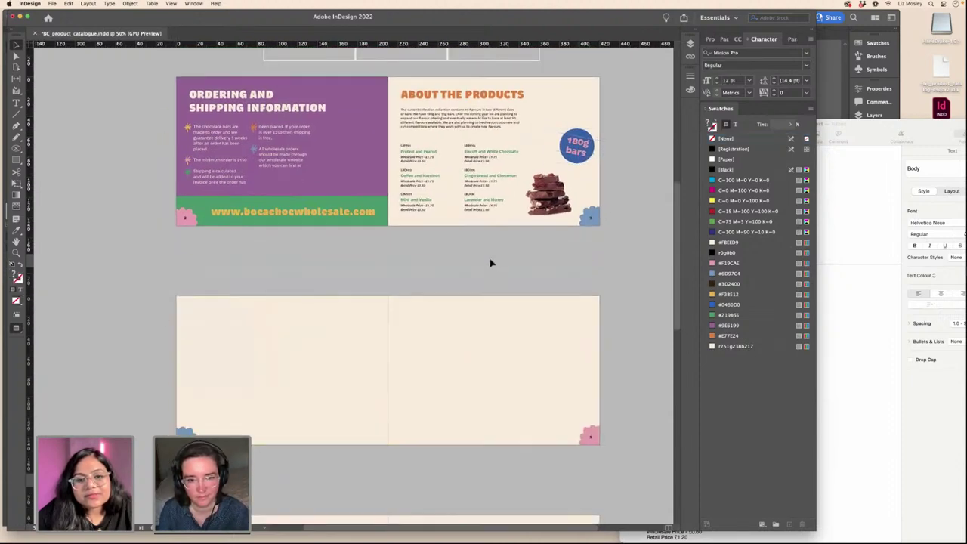
key("w")
key("w")
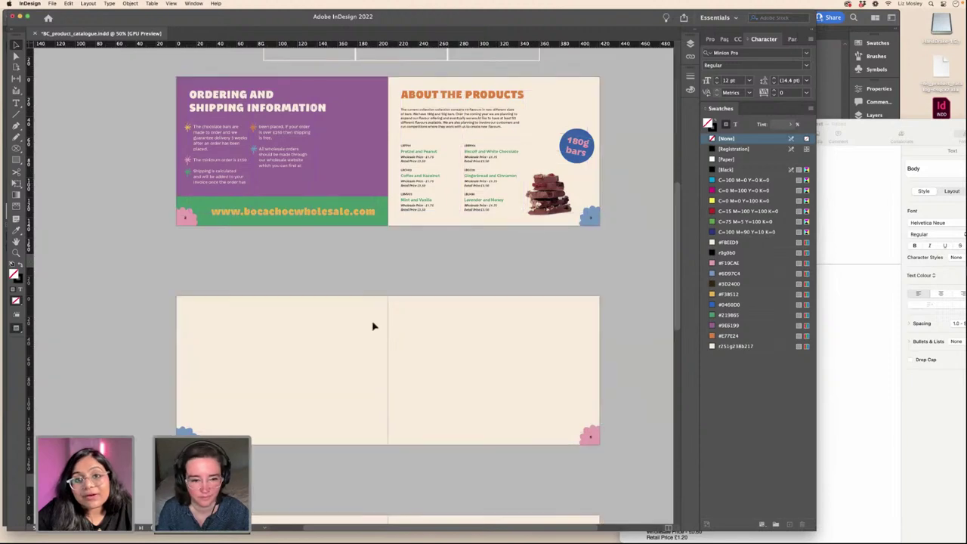
key("w")
scroll(374, 325, "up", 5)
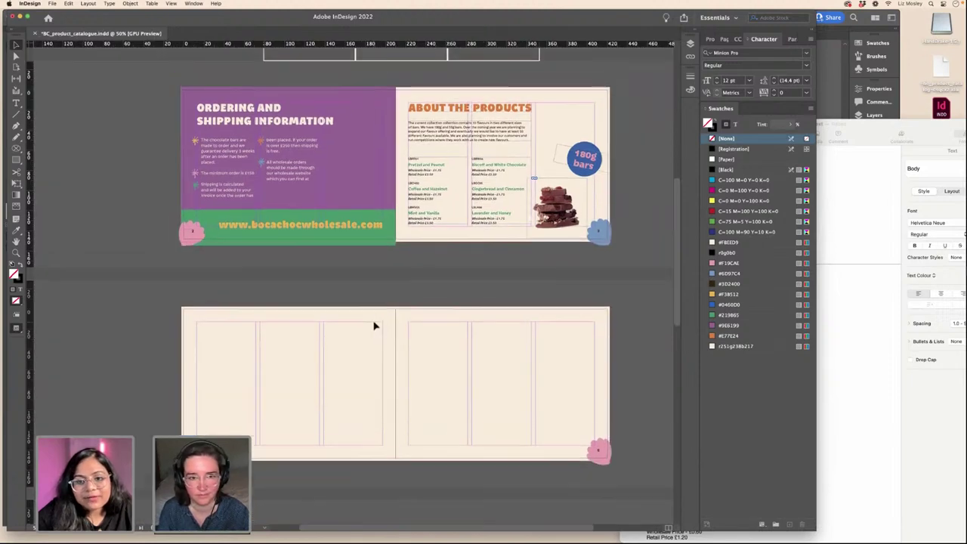
scroll(374, 325, "down", 8)
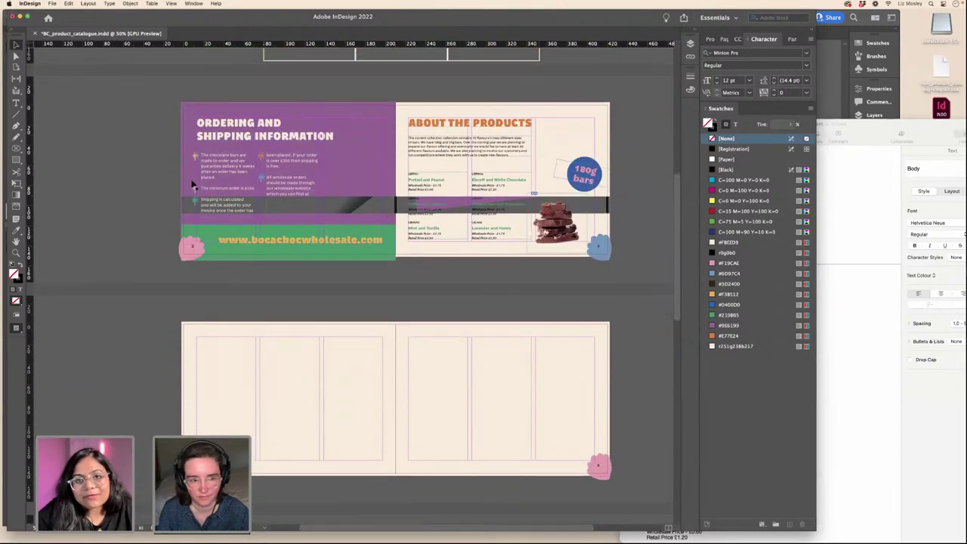
- Move both product text frames from About the Products into the first two columns of the blank spread's left-hand page
key("super+equal")
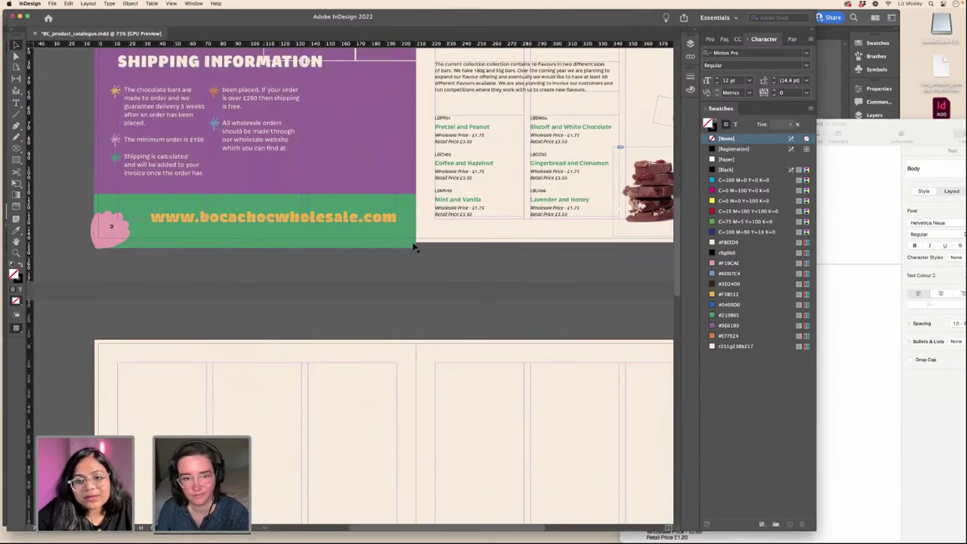
scroll(412, 246, "up", 2)
scroll(413, 246, "up", 3)
scroll(412, 246, "right", 1)
scroll(423, 244, "down", 2)
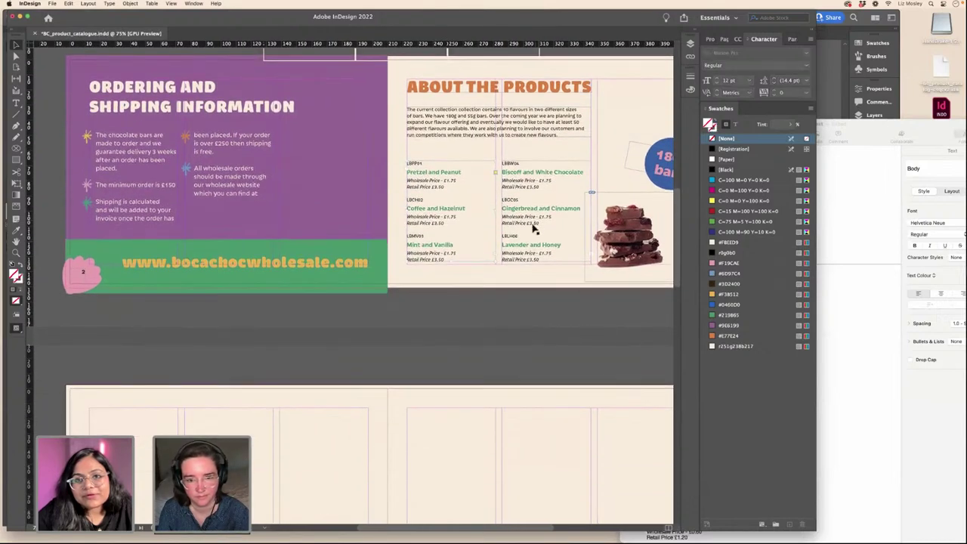
scroll(496, 238, "down", 3)
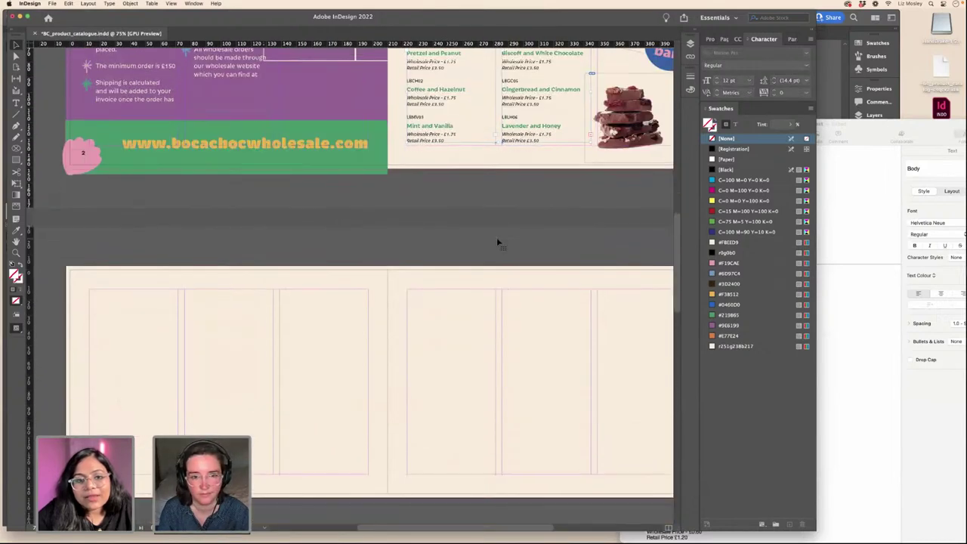
scroll(496, 237, "left", 1)
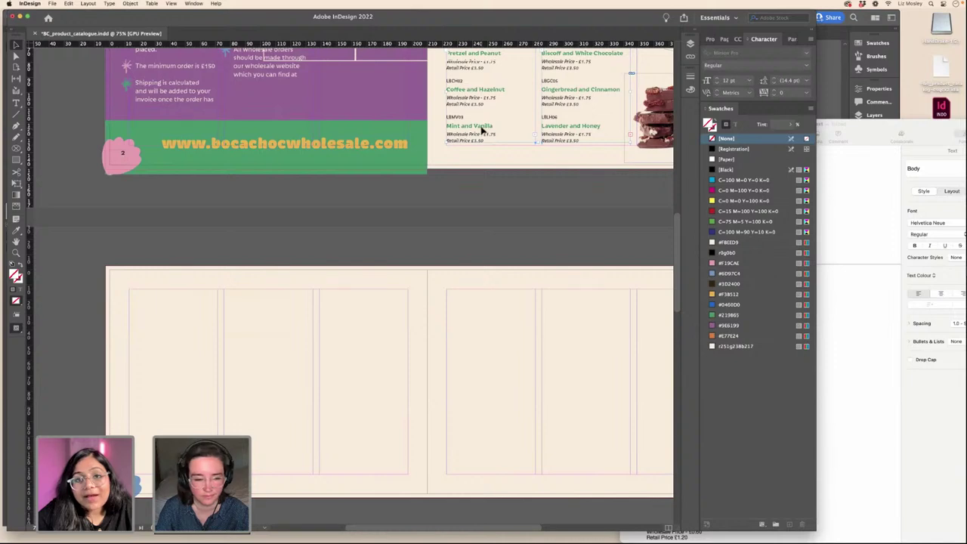
left_click_drag(481, 130, 279, 400)
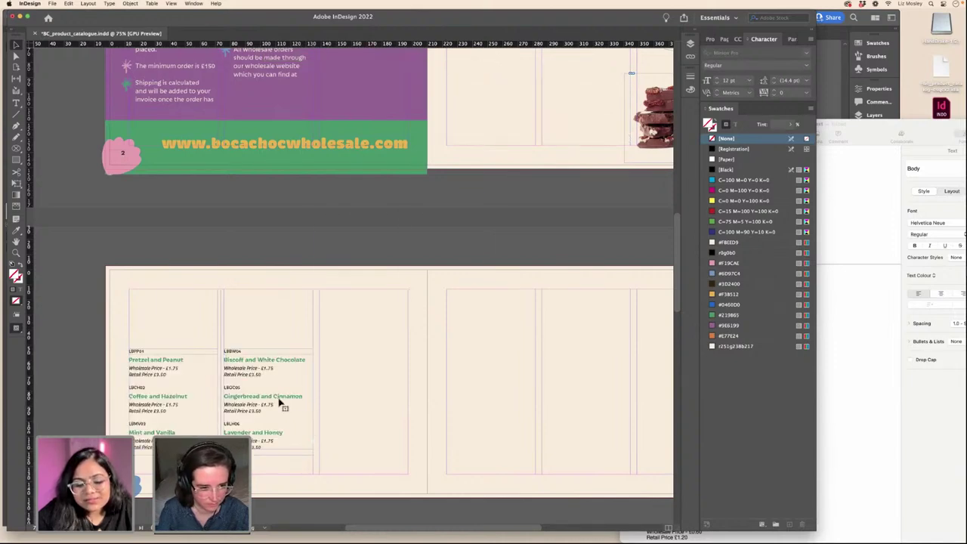
- Flow the overset product text into a third column frame and align its top with the other two frames
left_click(313, 447)
left_click(319, 356)
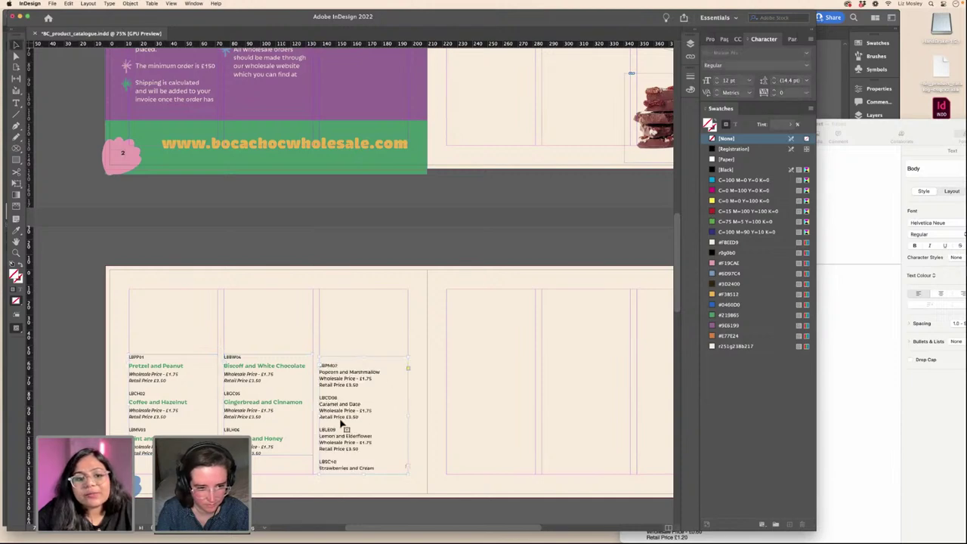
left_click_drag(348, 436, 348, 435)
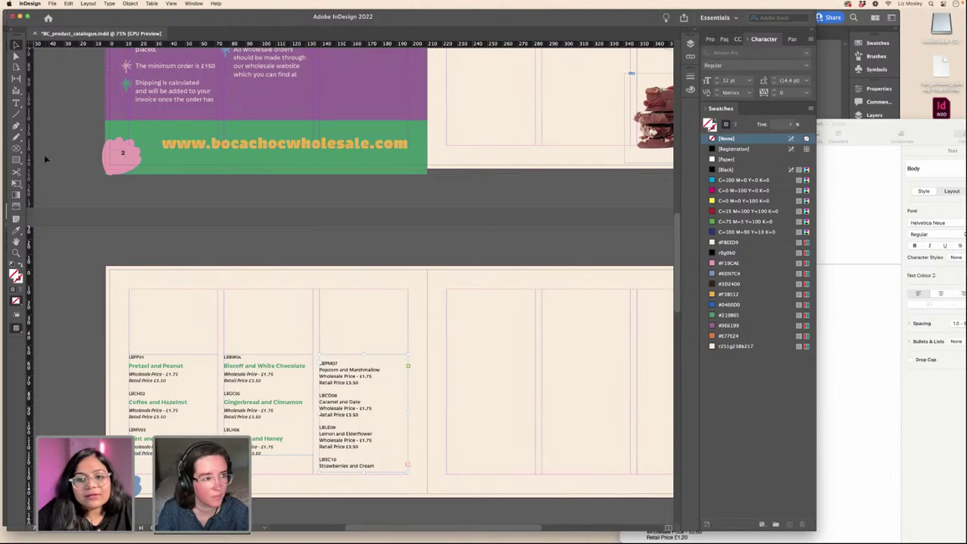
- Remove the blank line above LBPM07 at the start of the third column
left_click(15, 101)
left_click(320, 366)
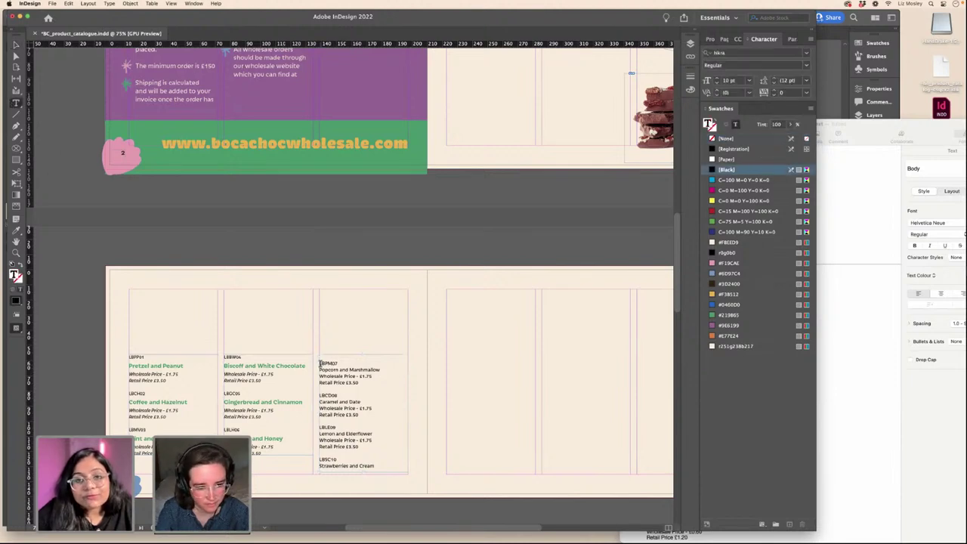
key("BackSpace")
- Copy the product code formatting from LBBW04 onto the codes LBPM07, LBCD08, LBLE09 and LBSC10
double_click(327, 356)
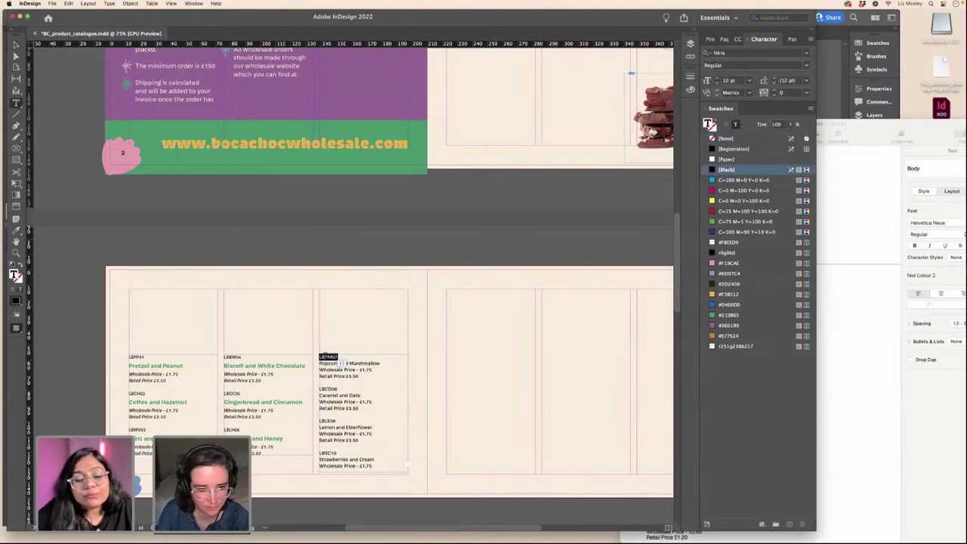
left_click(15, 230)
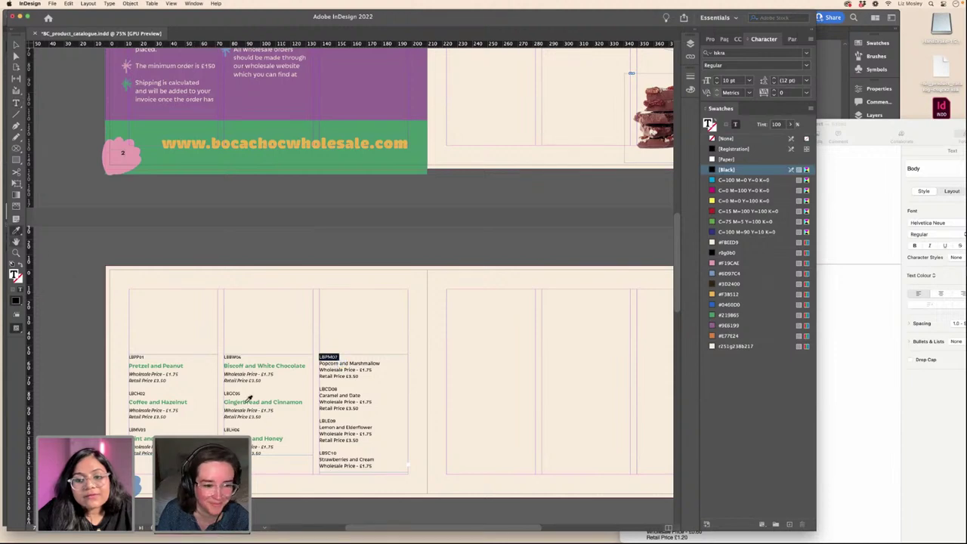
left_click(235, 359)
mouse_move(322, 389)
left_mouse_down()
mouse_move(338, 389)
mouse_move(314, 389)
left_mouse_up()
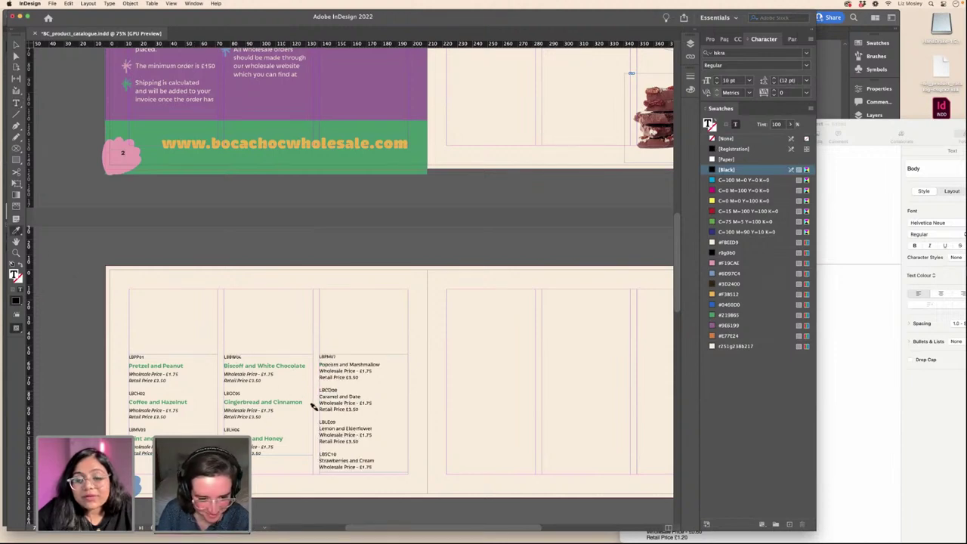
left_click_drag(336, 422, 314, 420)
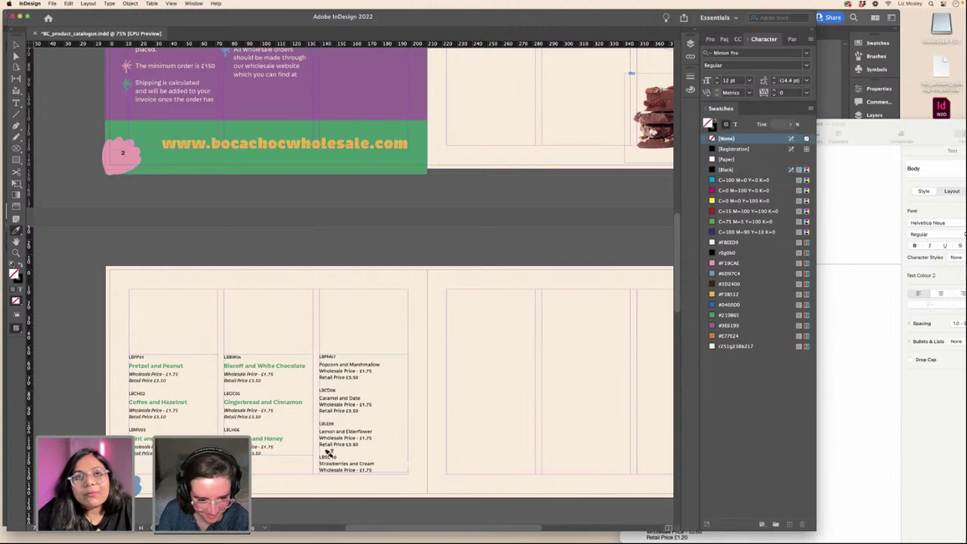
left_click_drag(330, 454, 318, 457)
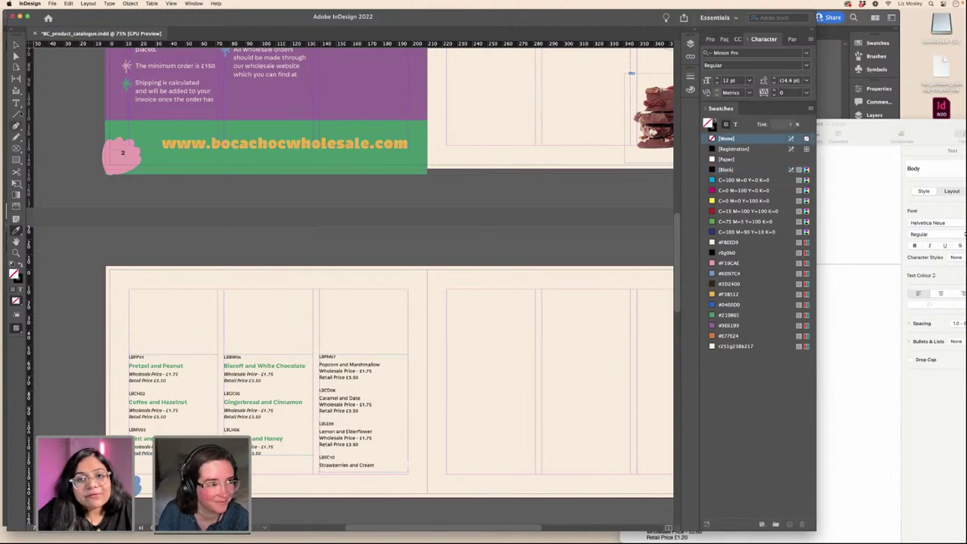
- Move the three product column frames up slightly together, keeping their tops aligned
left_click(16, 45)
left_click(201, 380)
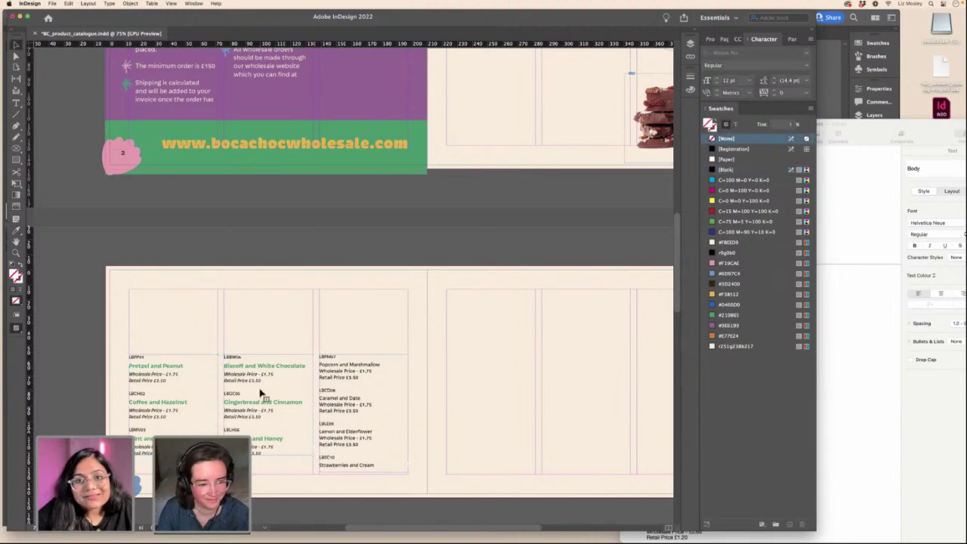
left_click_drag(343, 405, 343, 386)
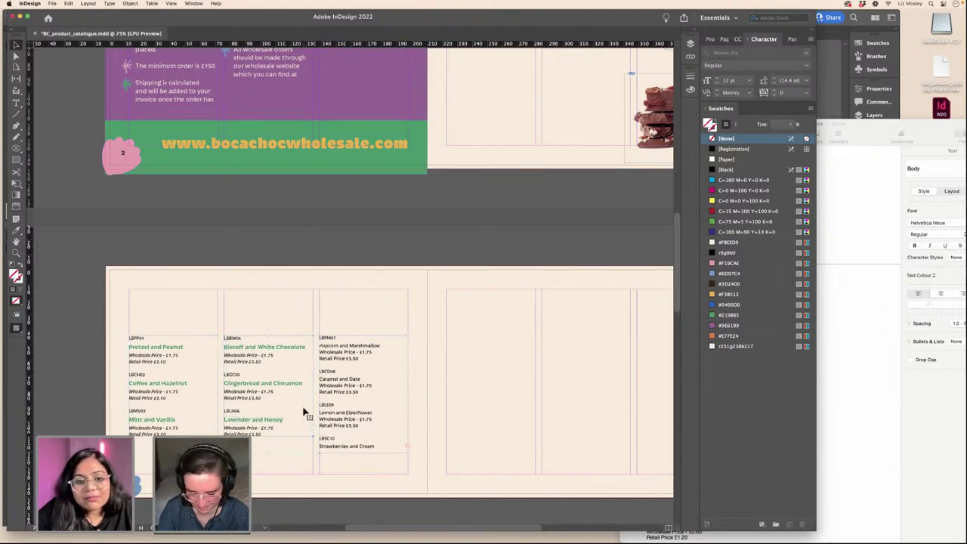
left_click_drag(304, 411, 303, 423)
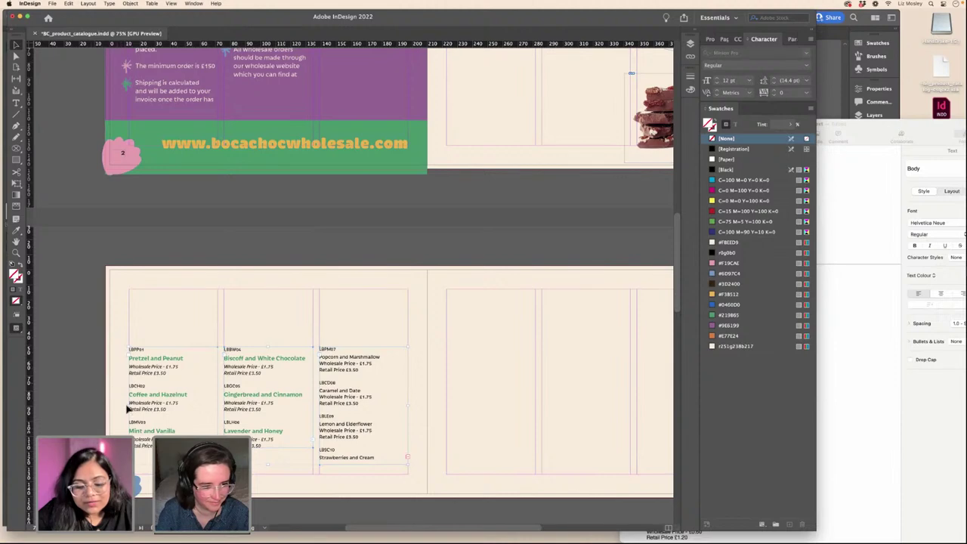
- Extend the middle product frame to the bottom margin and shorten the first frame to end below "Coffee and Hazelnut"
left_click_drag(268, 462, 267, 477)
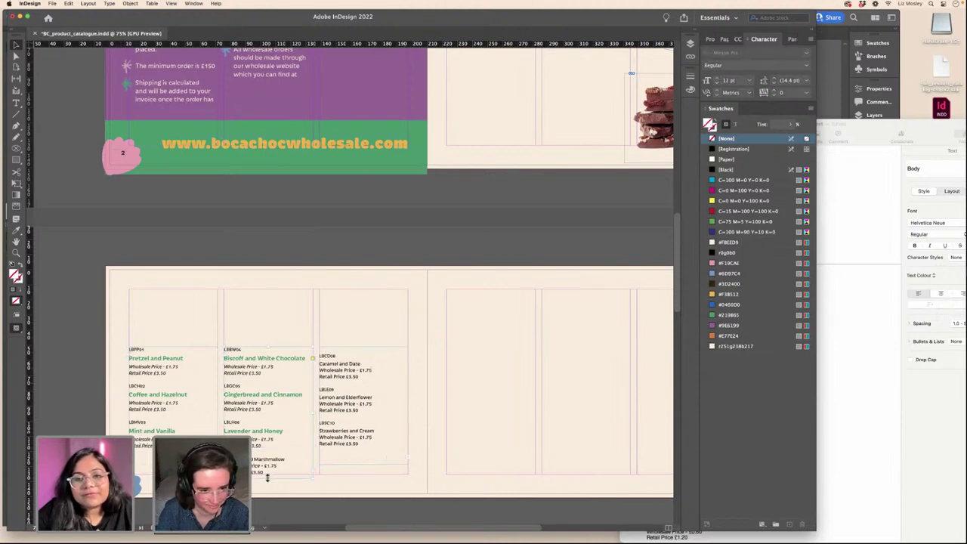
left_click(353, 433)
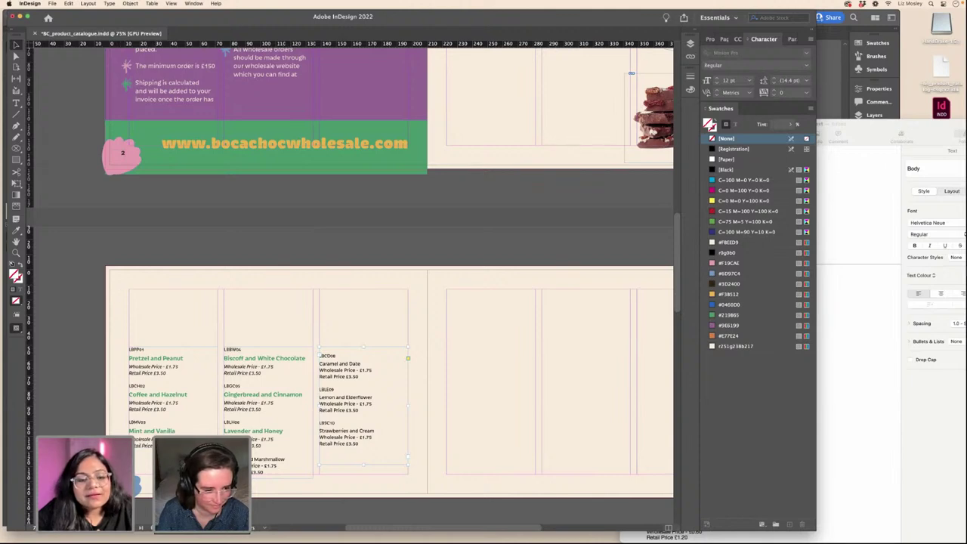
left_click_drag(172, 422, 174, 425)
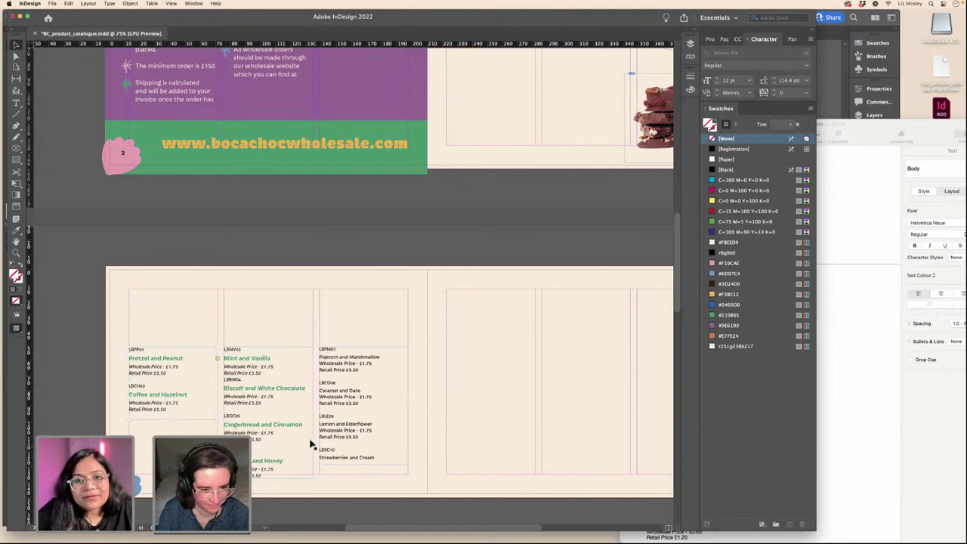
- Nudge all three product text frames up together by a small amount
left_click(336, 437, "shift")
left_click_drag(334, 434, 336, 430)
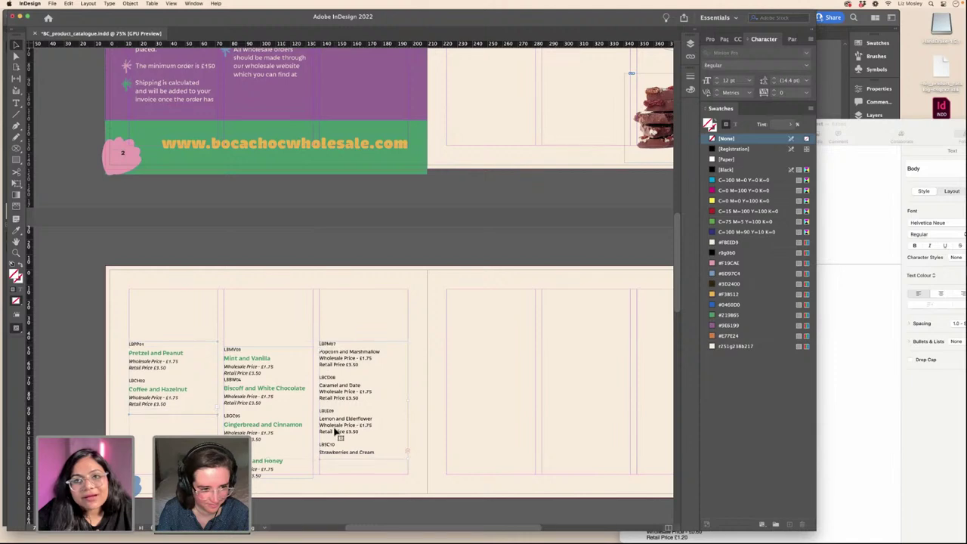
key("super+z")
left_click(263, 417, "shift")
key("Up")
key("Up")
key("Up")
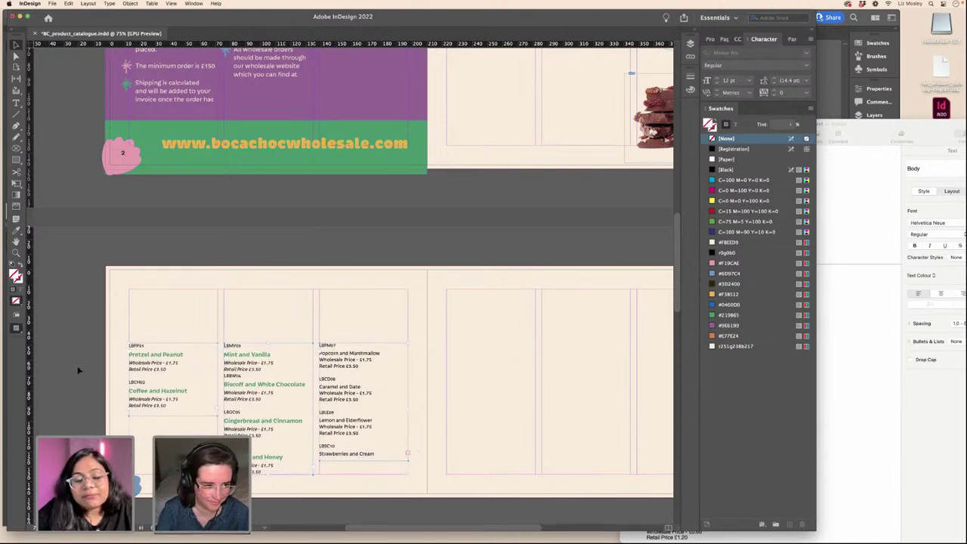
- Fit the third column's frame to its text and copy the "Mint and Vanilla" name formatting onto "Popcorn and Marshmallow"
double_click(363, 457)
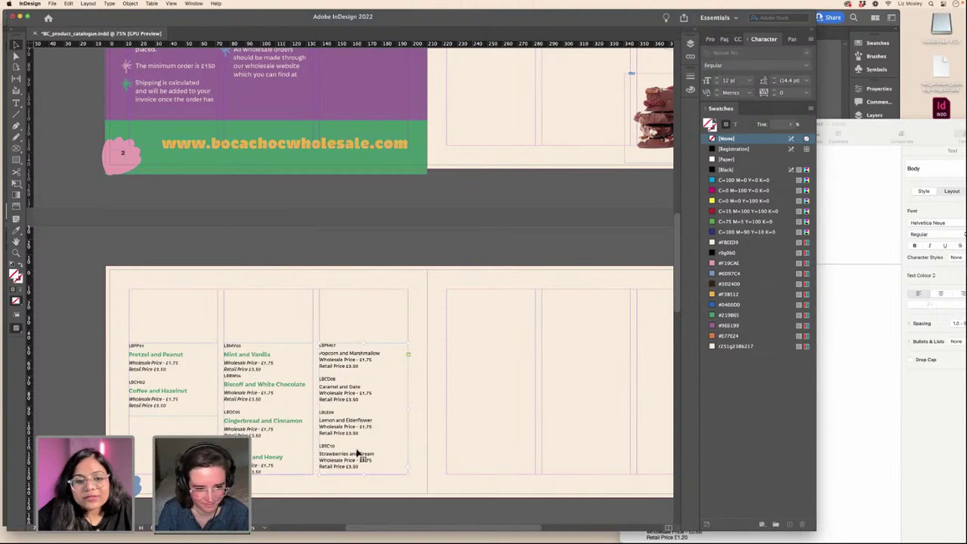
left_click(16, 103)
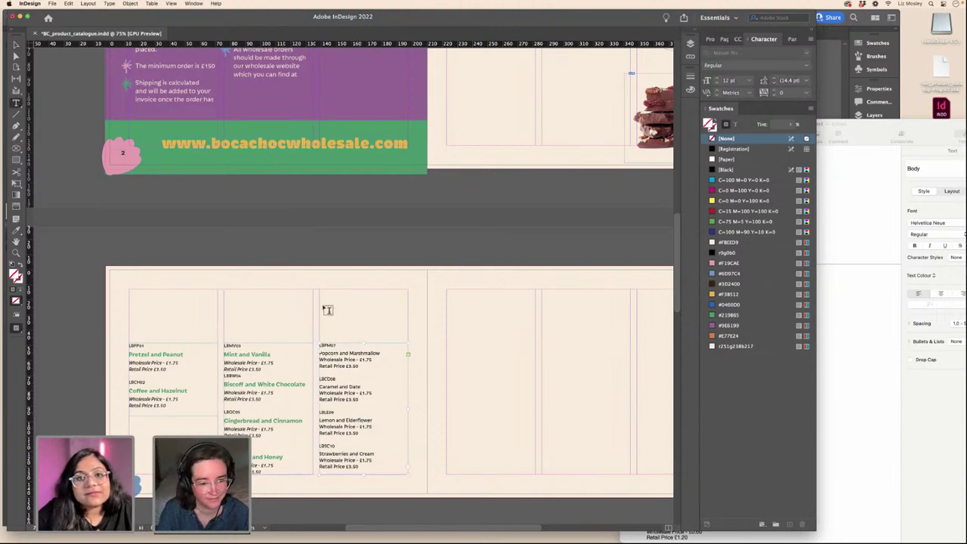
left_click(340, 355)
triple_click(340, 355)
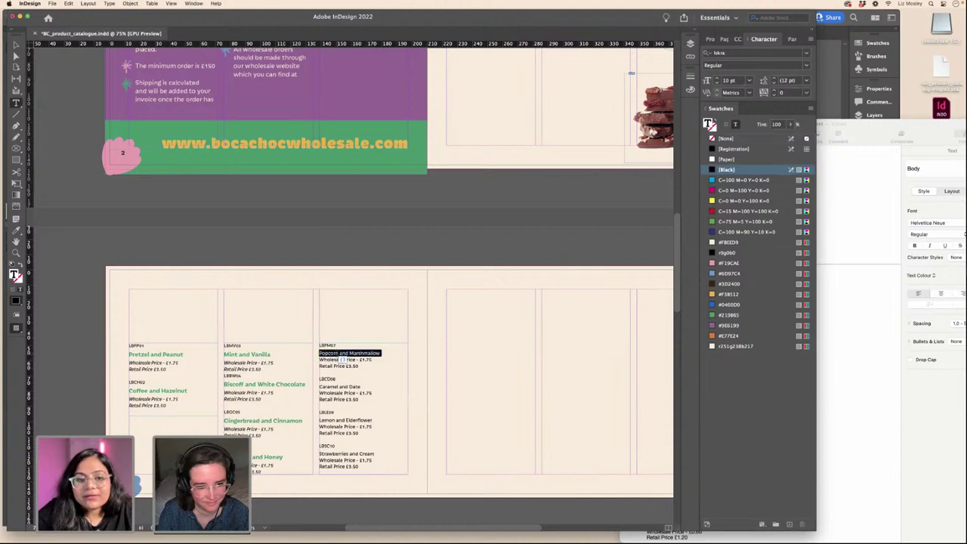
left_click(16, 230)
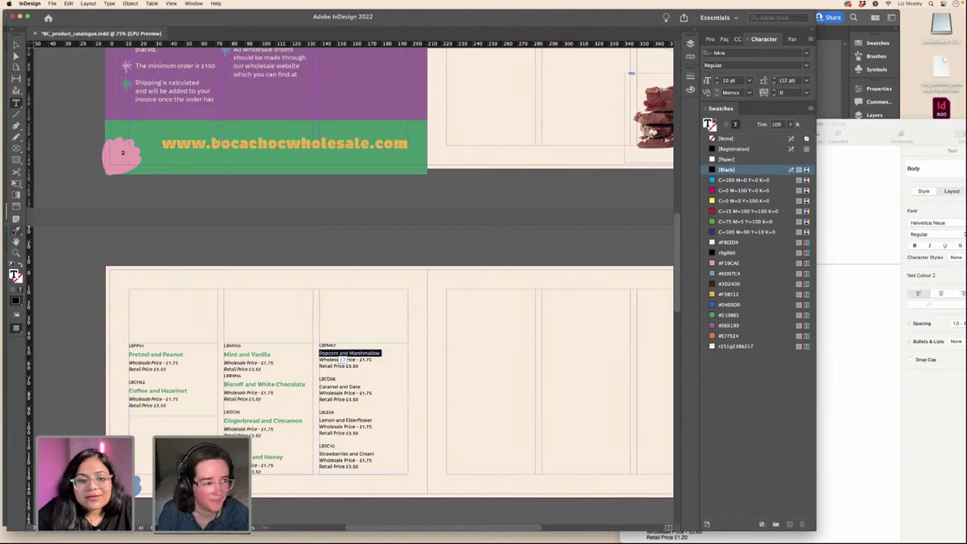
left_click(253, 355)
key("t")
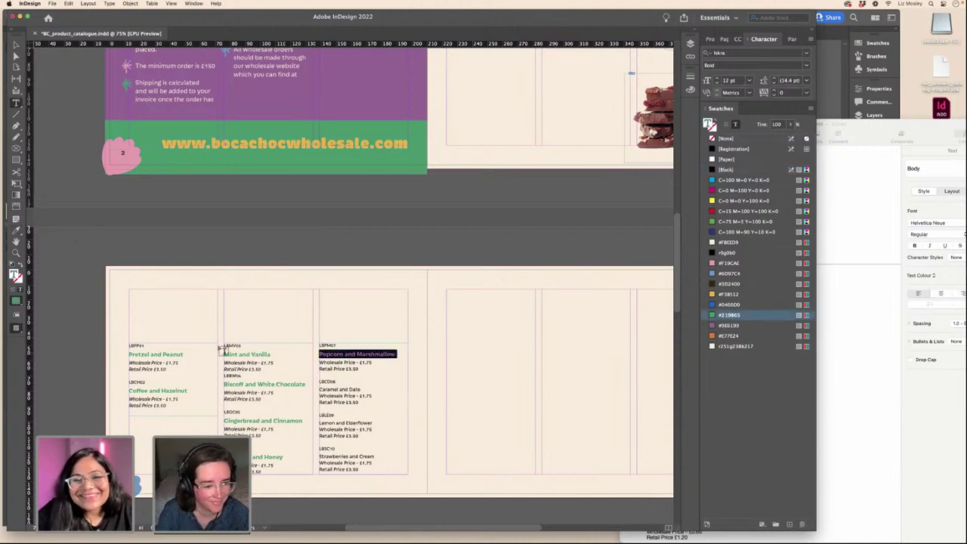
- Insert a blank line above the product code LBBW04 in the middle column
left_click(225, 376)
key("Return")
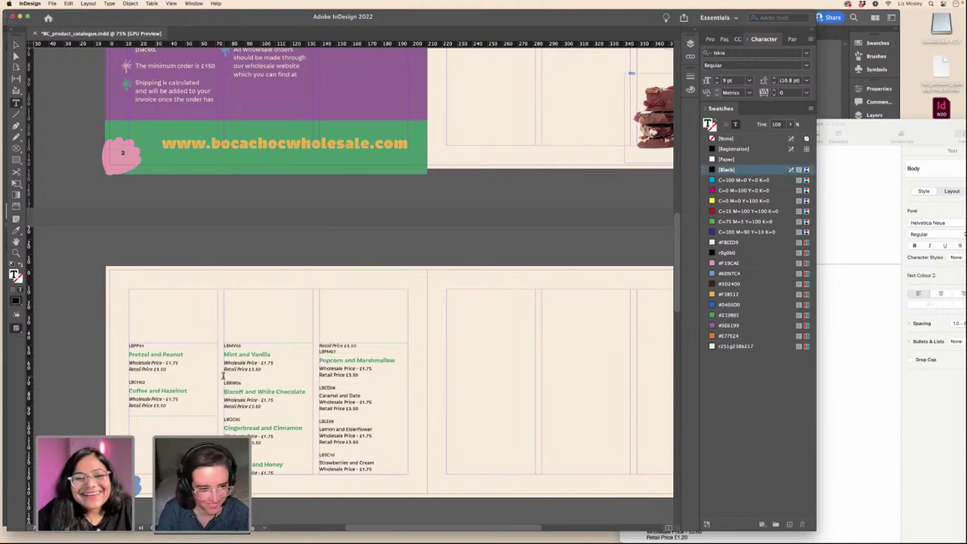
key("Escape")
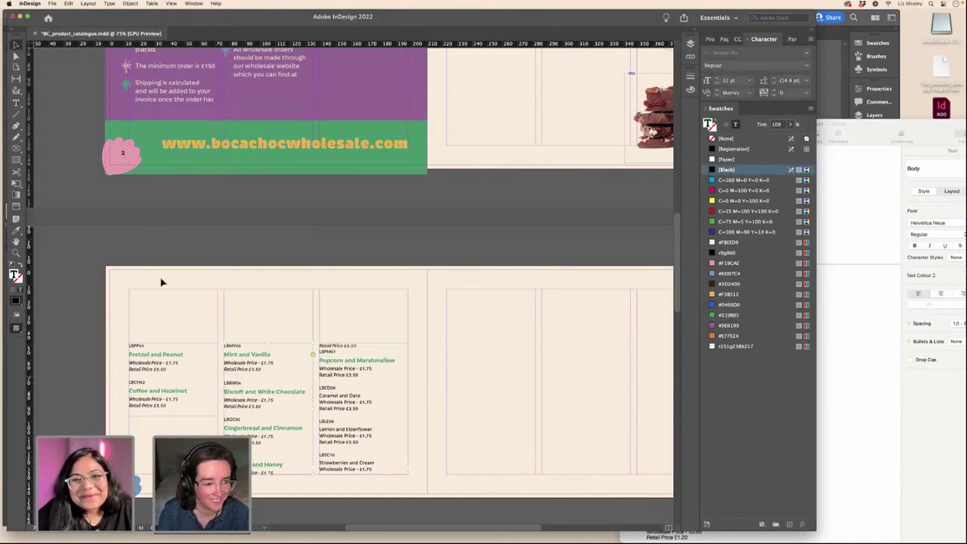
- Move all three product column frames up together by a small amount
left_click(182, 348)
left_click(284, 384, "shift")
left_click(352, 392, "shift")
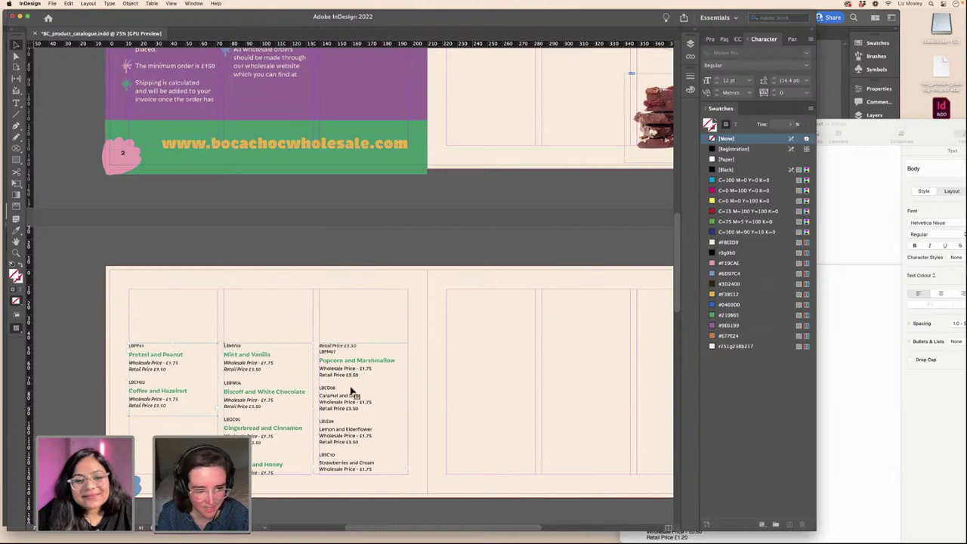
left_click_drag(346, 389, 342, 375)
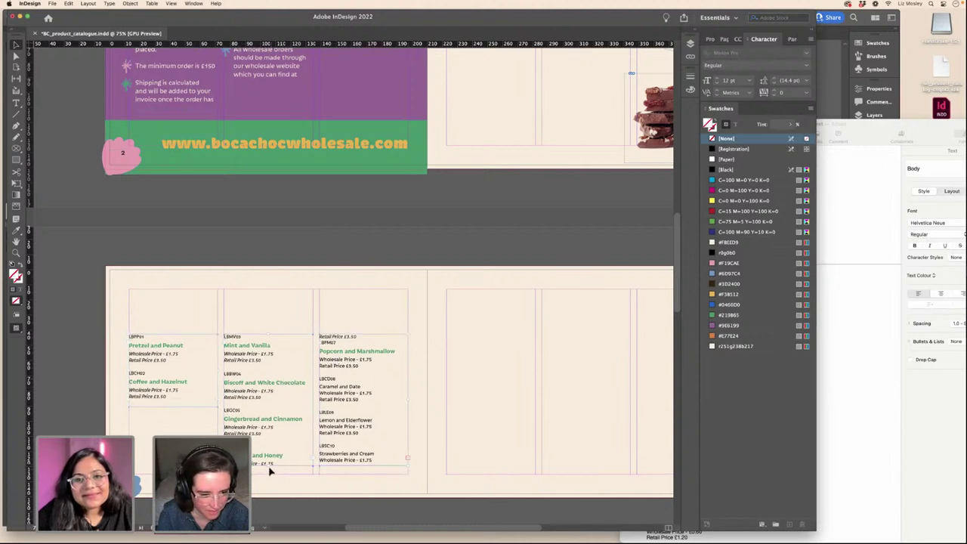
- Lengthen the three product frames slightly, extending the middle one further to fit the Lavender and Honey retail price
mouse_move(268, 468)
left_mouse_down()
mouse_move(272, 481)
mouse_move(268, 469)
left_mouse_up()
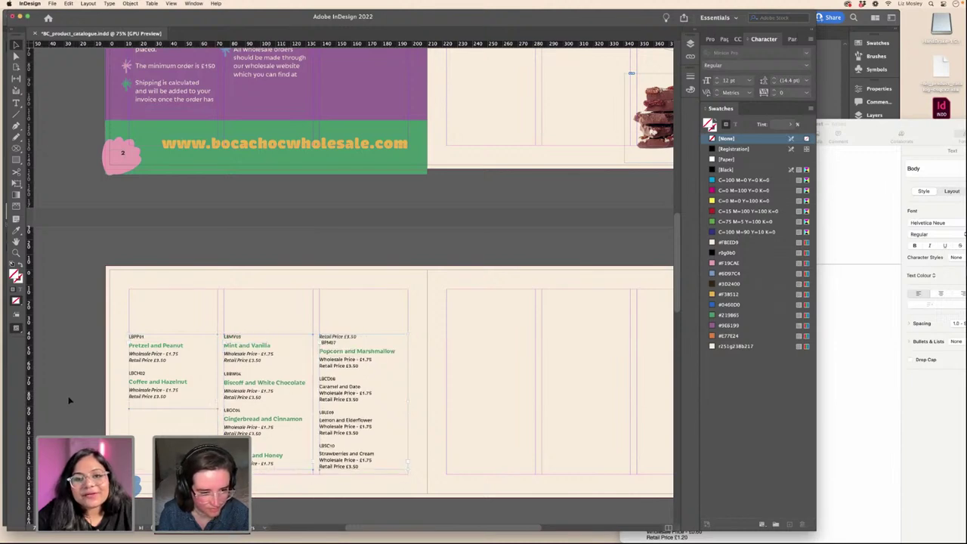
left_click(49, 393)
left_click(256, 467)
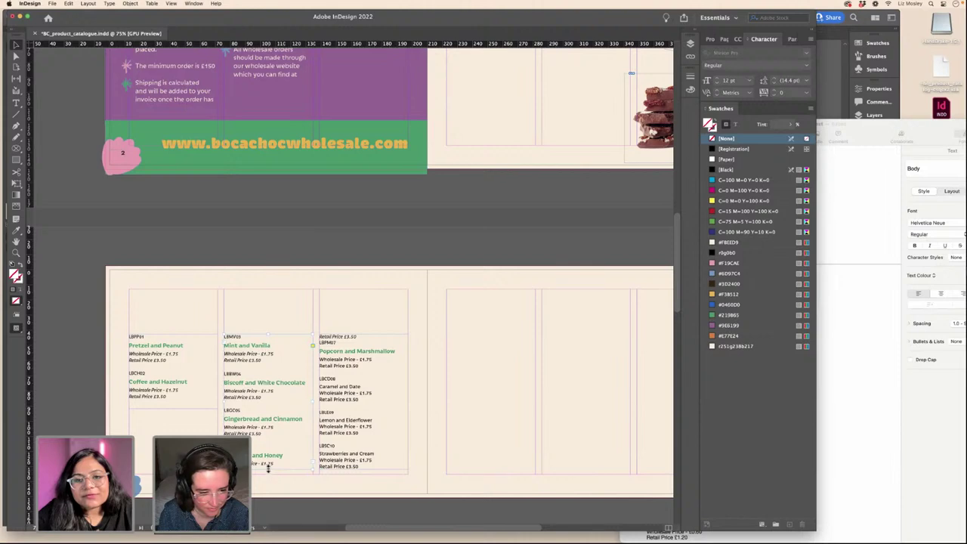
left_click_drag(267, 472, 268, 476)
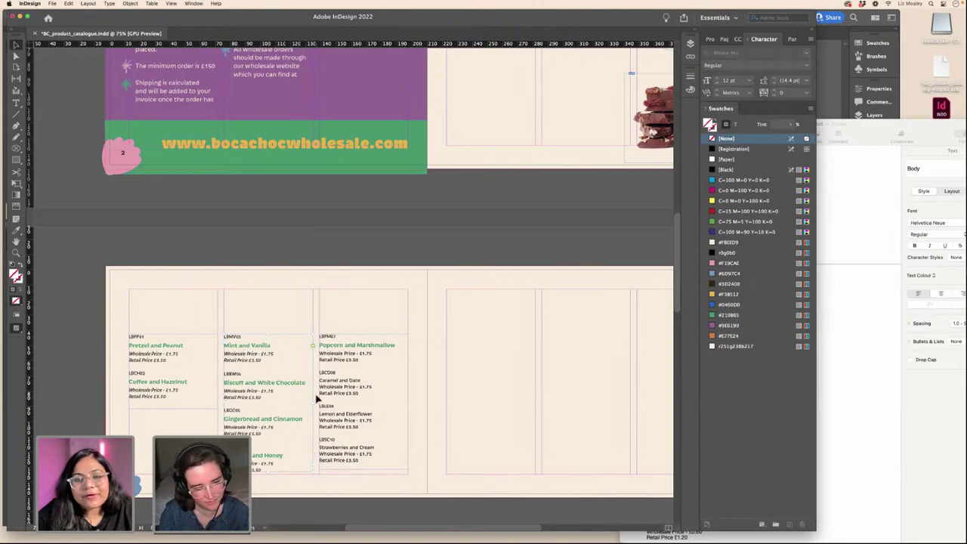
- Nudge all three product column frames down together so the middle frame ends at the bottom margin
left_click(333, 403, "shift")
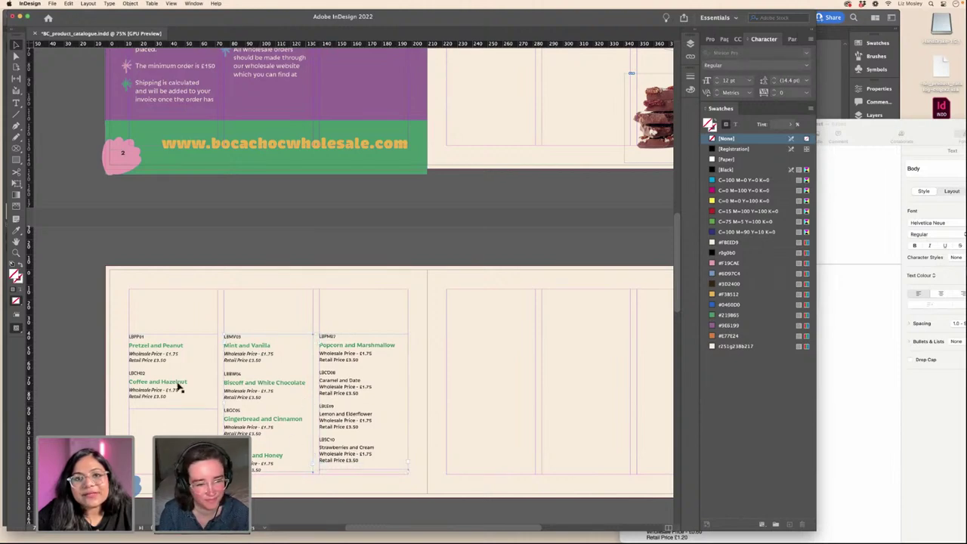
left_click(179, 387, "shift")
key("Down")
key("Down")
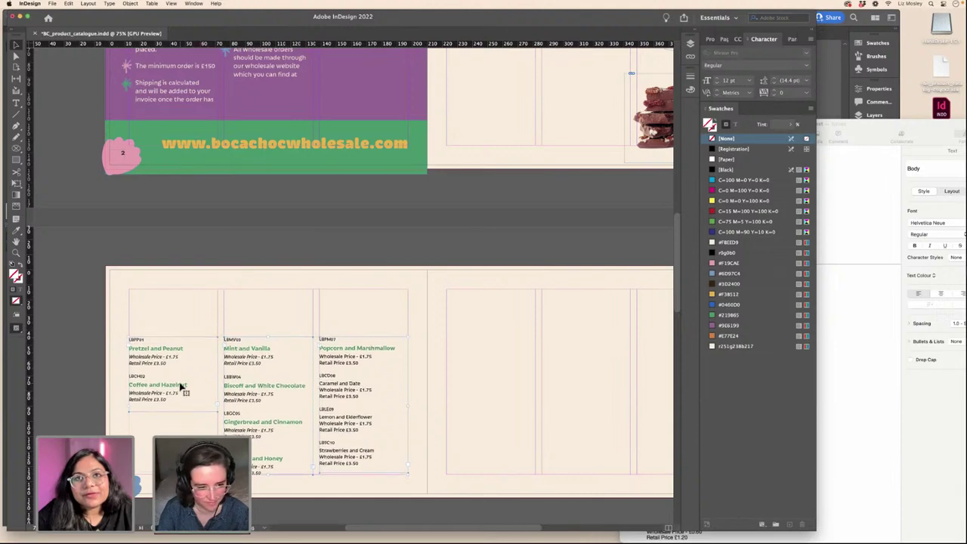
left_click(75, 326)
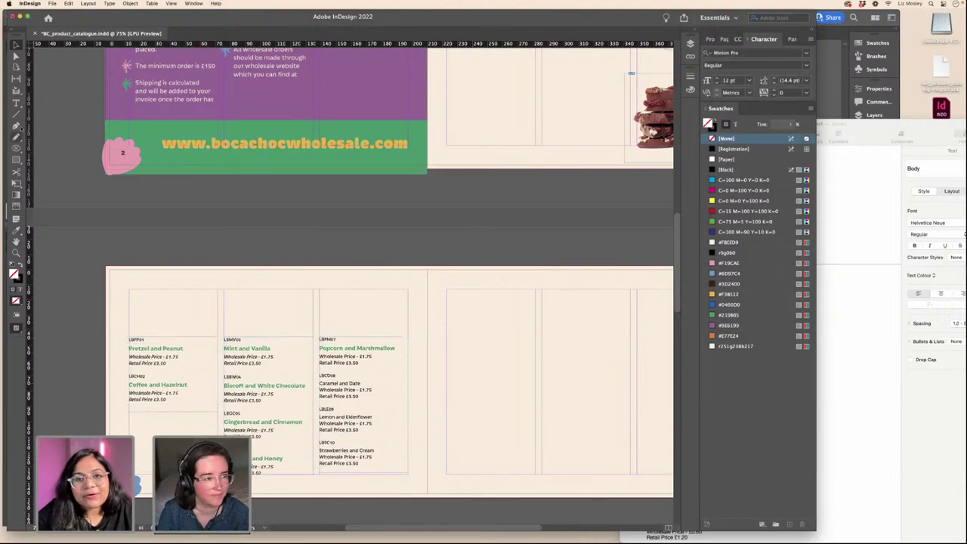
- Copy the "Popcorn and Marshmallow" name formatting onto "Caramel and Date", "Lemon and Elderflower" and "Strawberries and Cream"
left_click(16, 103)
triple_click(334, 384)
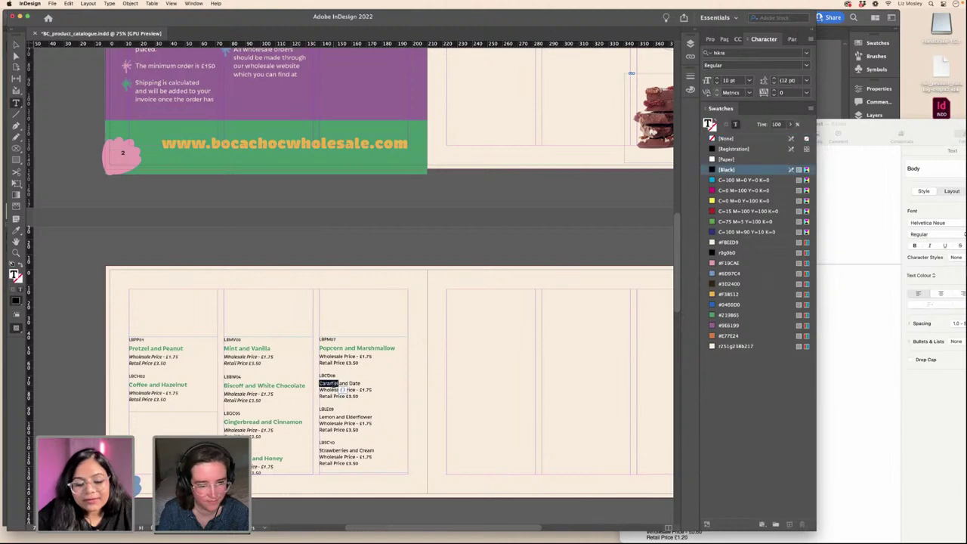
left_click(16, 230)
left_click(340, 347)
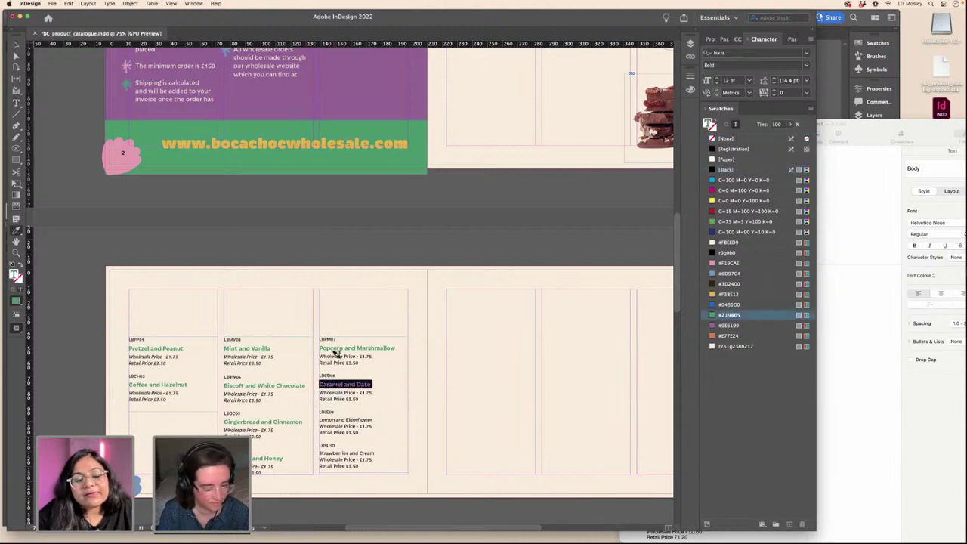
left_click_drag(371, 419, 319, 422)
left_click_drag(373, 452, 313, 452)
key("Escape")
key("v")
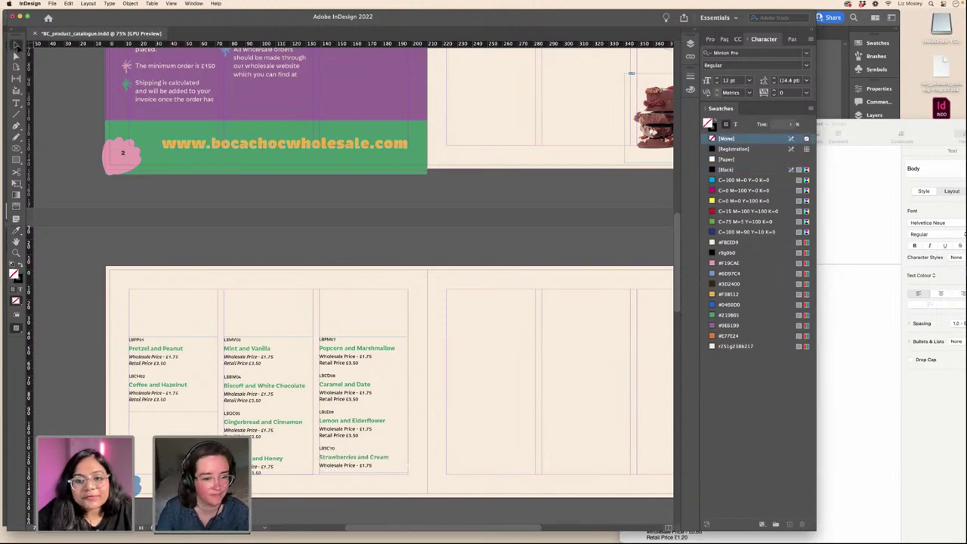
- Extend the third column's frame to fit its text and apply the italic price formatting to all four products' price lines there
left_click(378, 461)
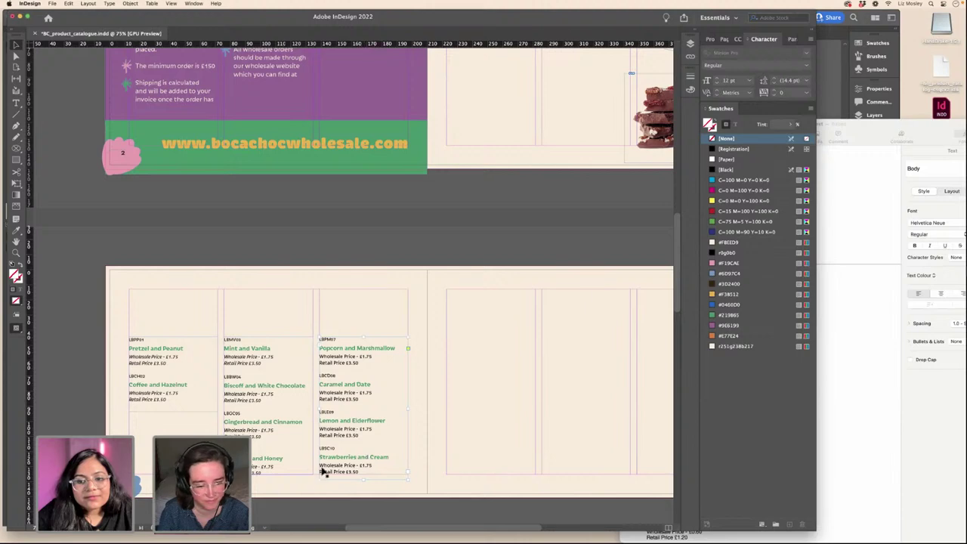
left_click(16, 102)
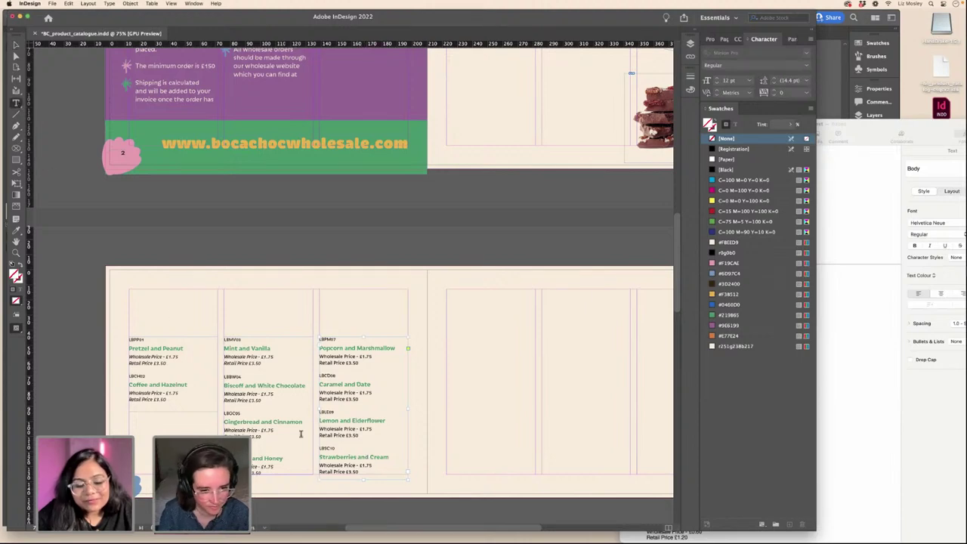
left_click_drag(358, 363, 319, 355)
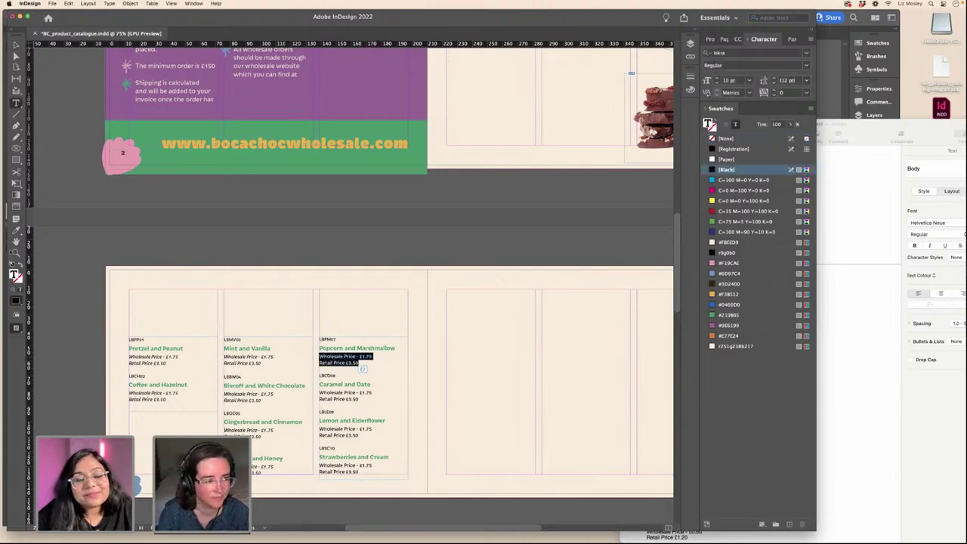
left_click(16, 231)
left_click(346, 396)
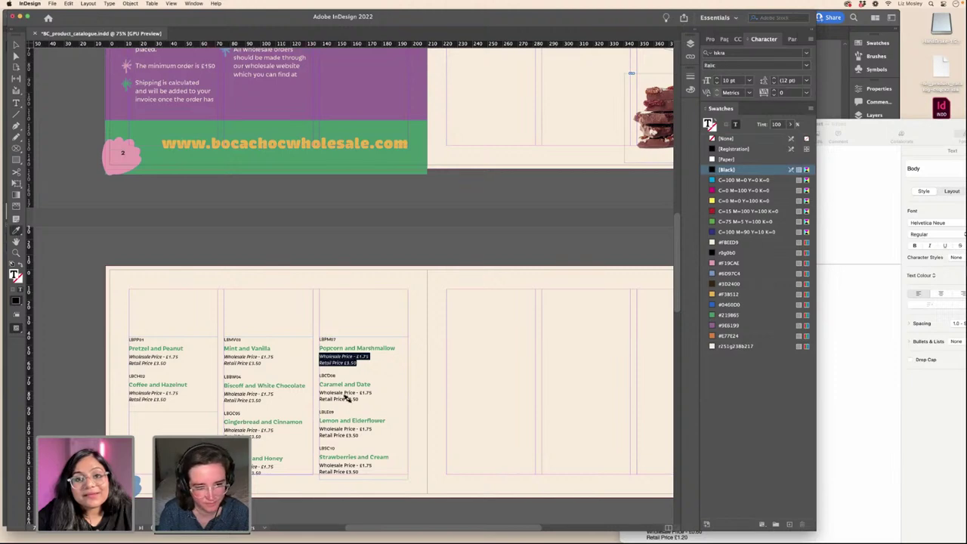
left_click_drag(357, 399, 316, 389)
mouse_move(324, 427)
left_mouse_down()
mouse_move(347, 431)
mouse_move(316, 427)
left_mouse_up()
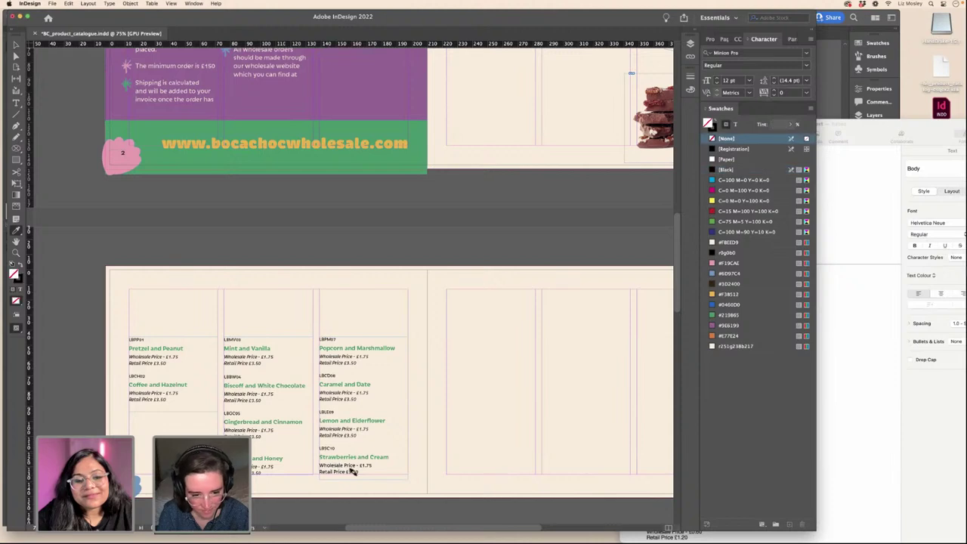
left_click_drag(353, 469, 318, 461)
key("shift+super+a")
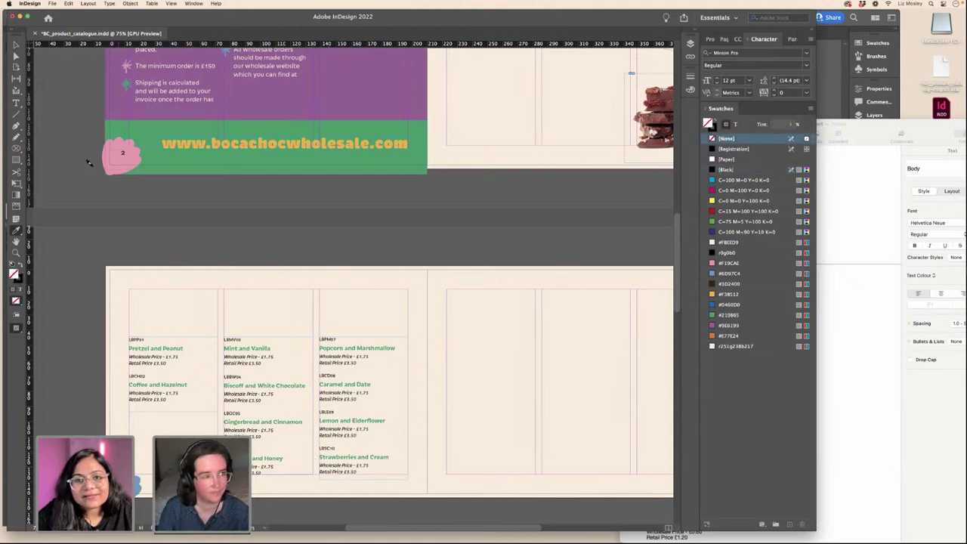
left_click(16, 45)
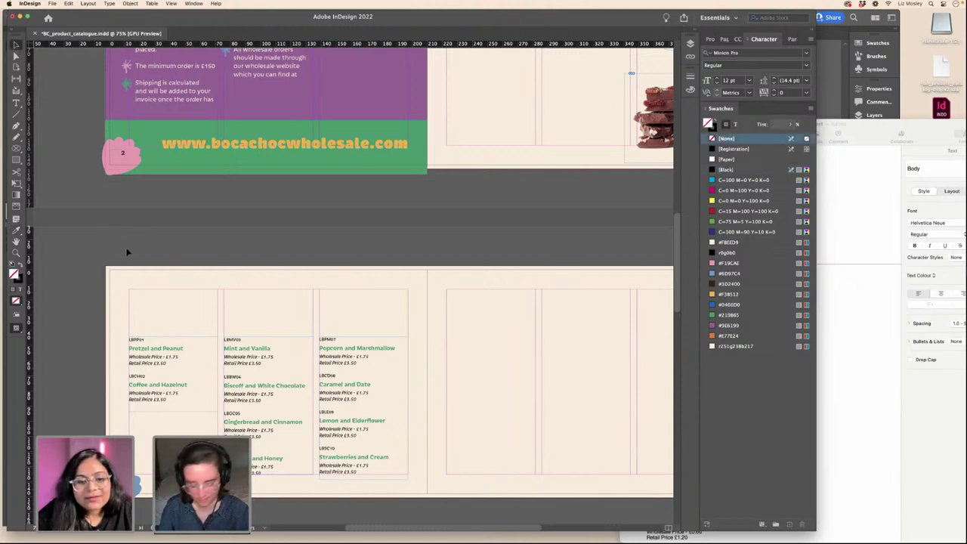
- Switch to Pages and move the Boca Choc Text window over the catalogue so the 55g product list can be read
key("super+minus")
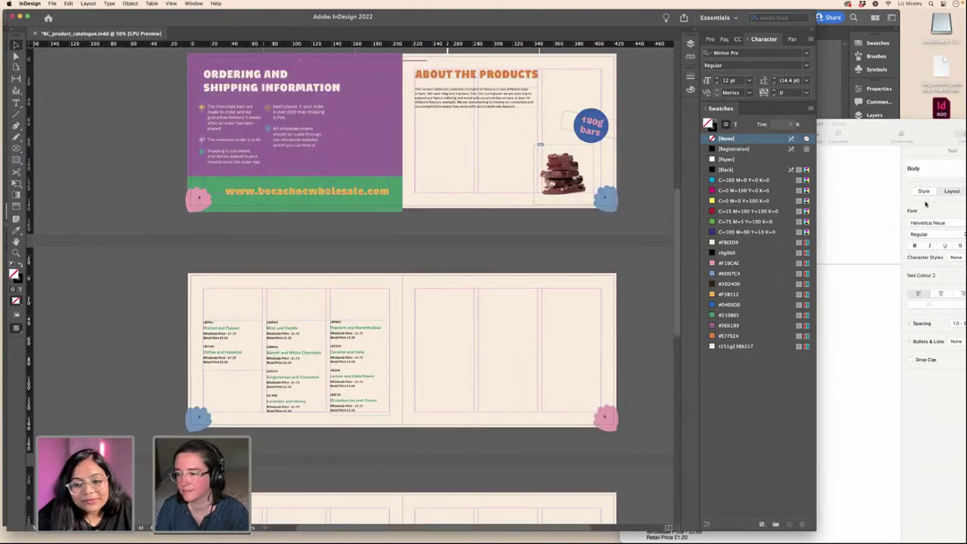
left_click_drag(927, 125, 801, 159)
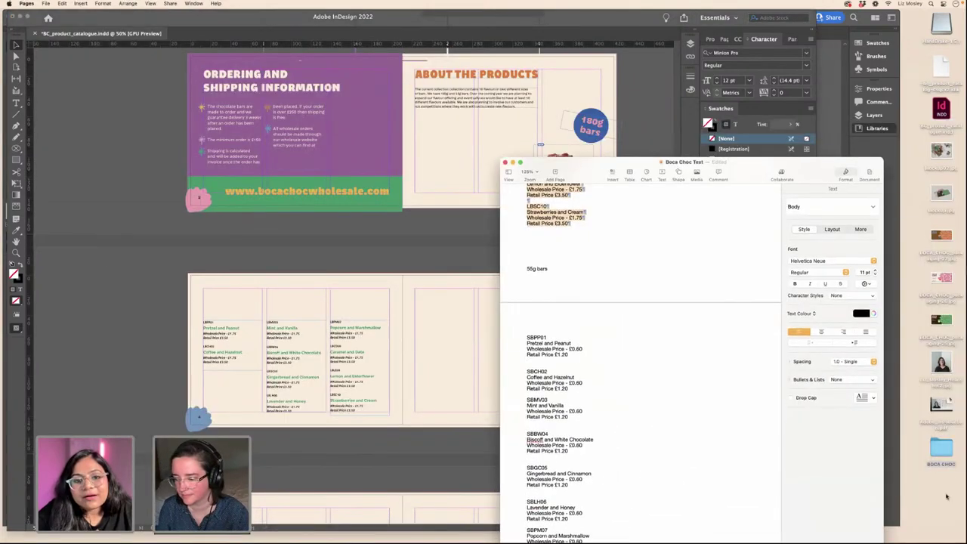
left_click(937, 450)
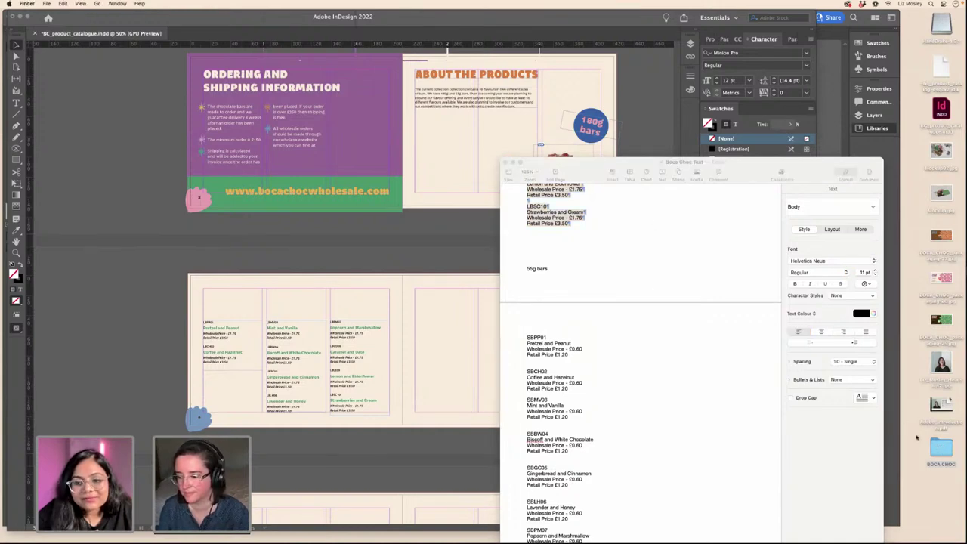
left_click(558, 163)
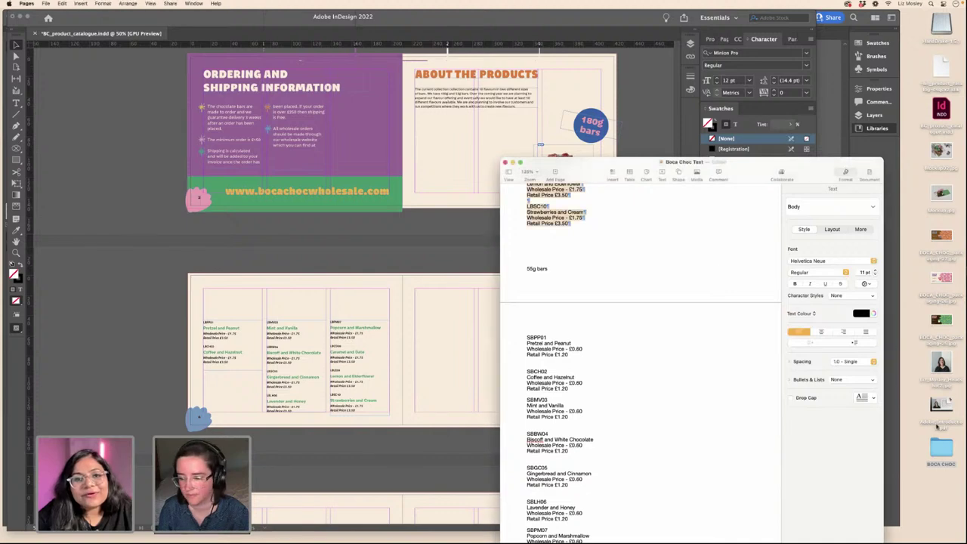
- Open the BOCA CHOC folder and look through its stock images, pattern elements and moodboard folders for the catalogue page plan
left_click(943, 448)
key("space")
key("space")
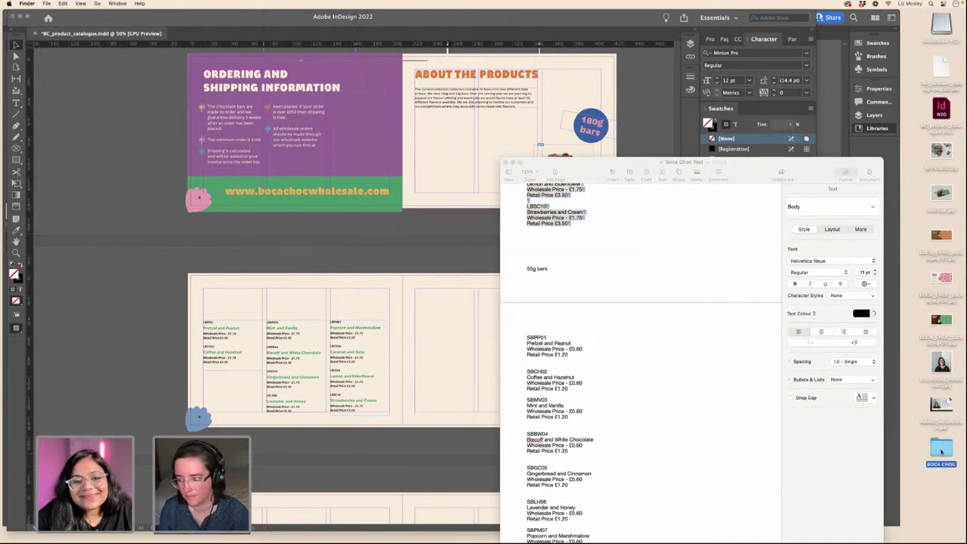
double_click(934, 448)
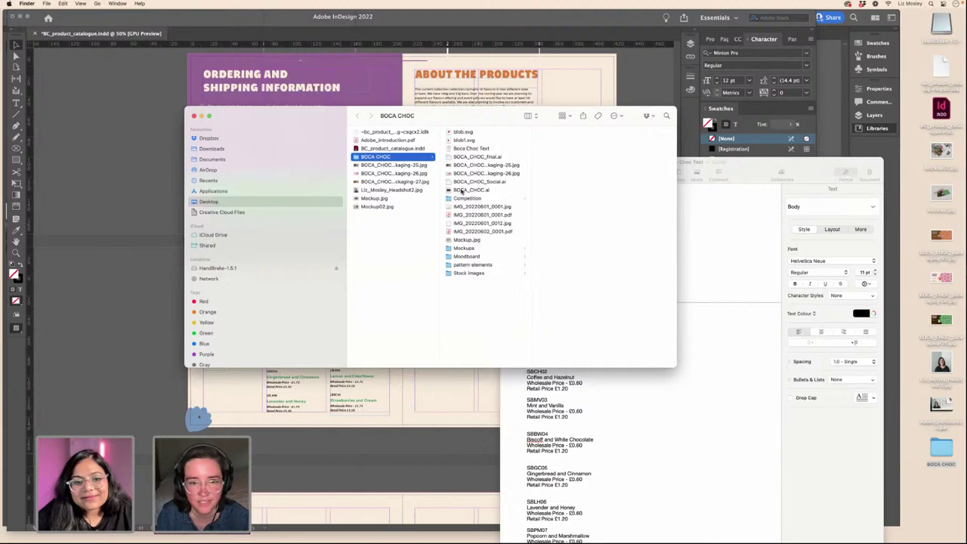
left_click(464, 149)
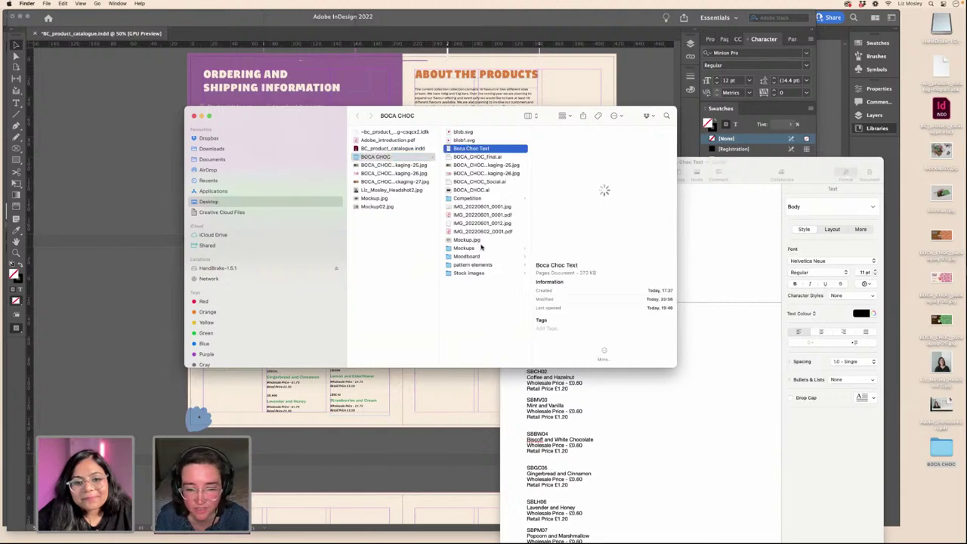
left_click(472, 274)
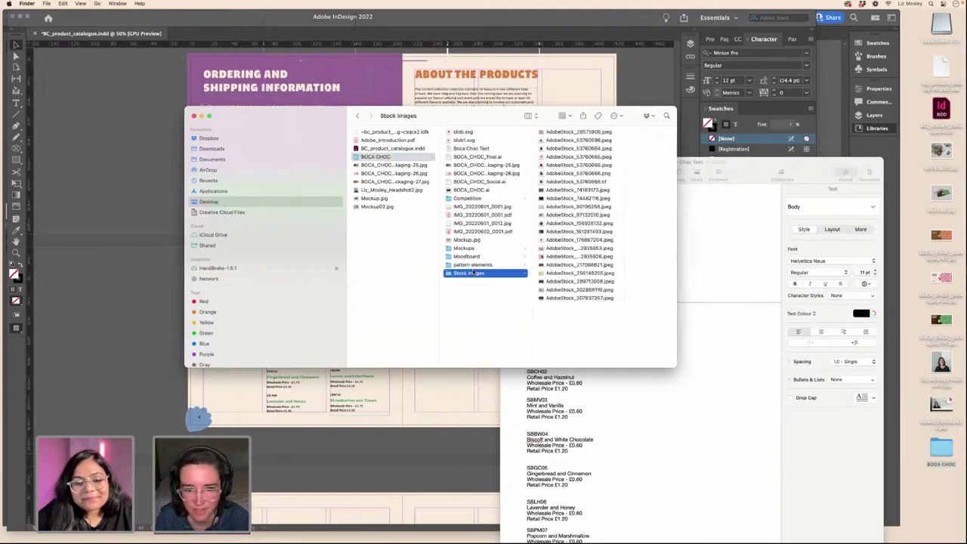
left_click(473, 265)
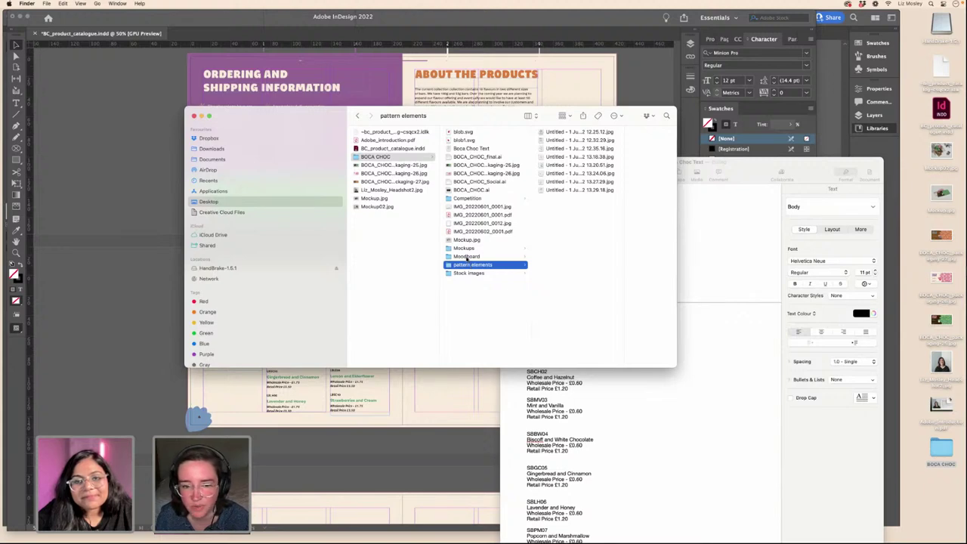
left_click(466, 257)
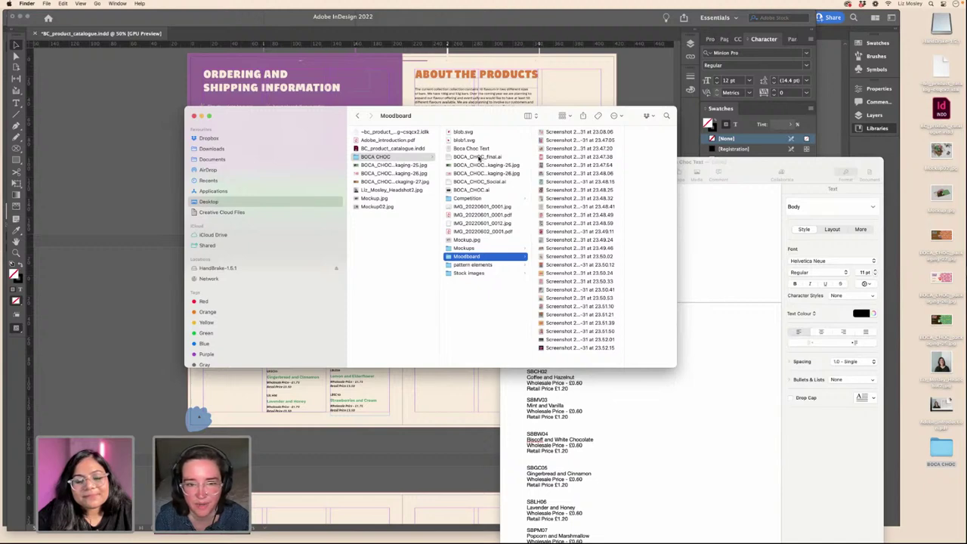
- Preview the page layout sketch IMG_20220602_0001.pdf at full size, then close the preview and the open folder windows
left_click(475, 231)
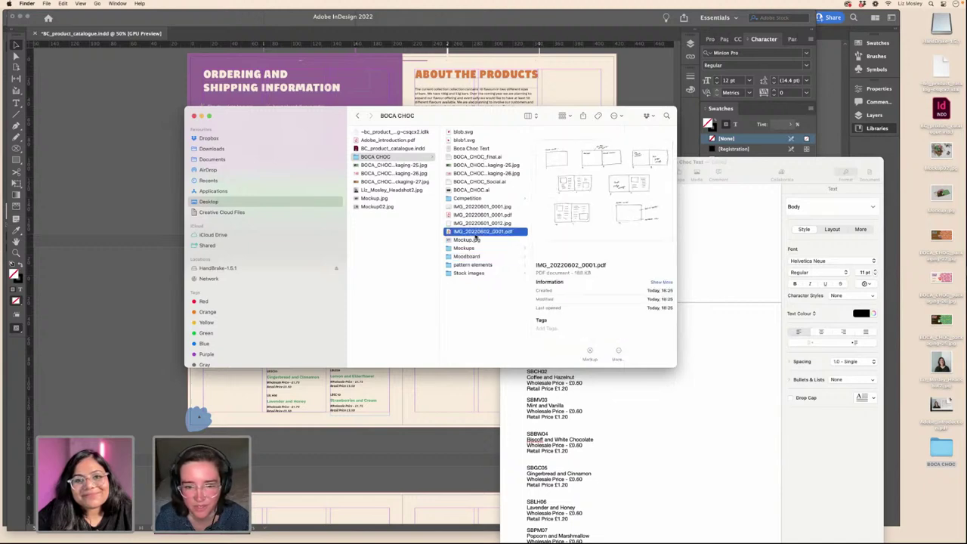
key("space")
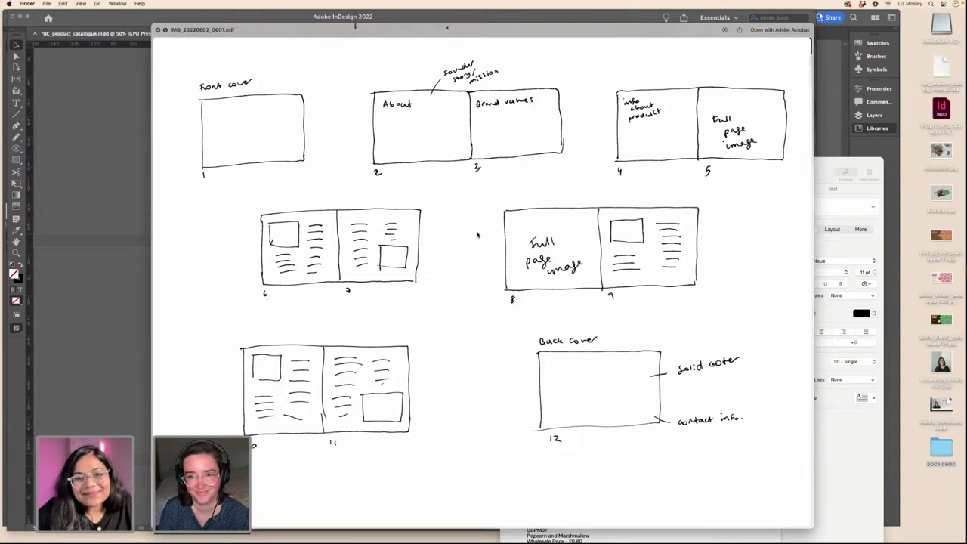
key("space")
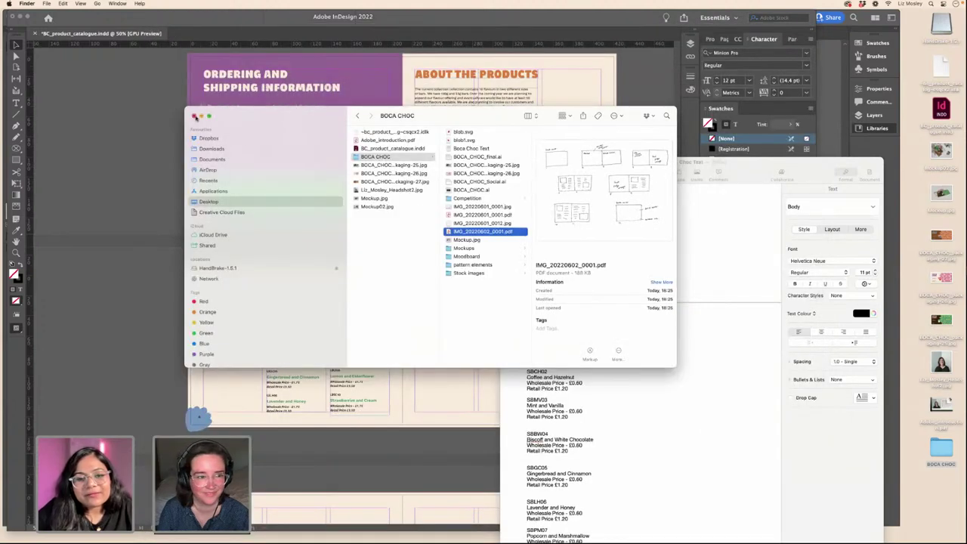
left_click(194, 116)
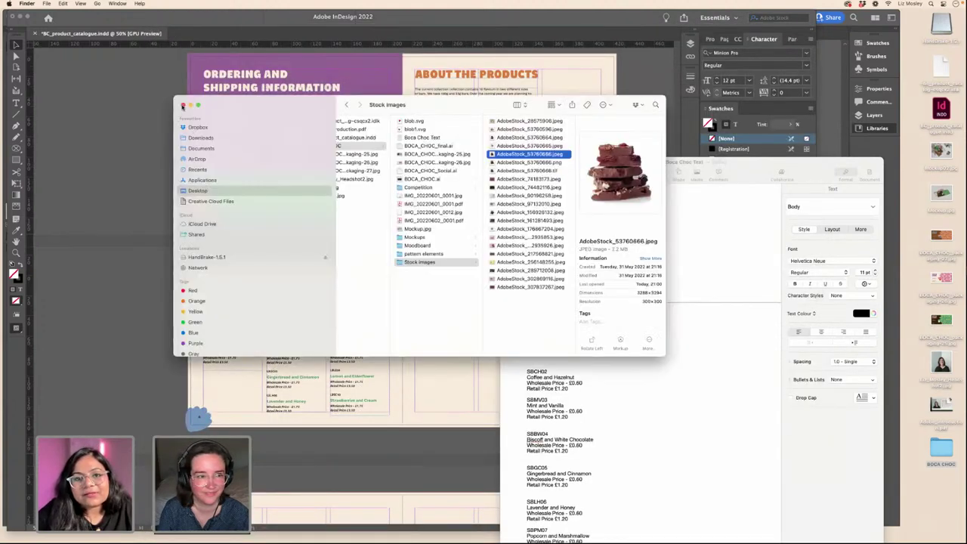
key("super+w")
- Return to the InDesign catalogue and delete the first column's text frame so the product list flows through the other two columns
left_click(173, 236)
scroll(170, 233, "right", 1)
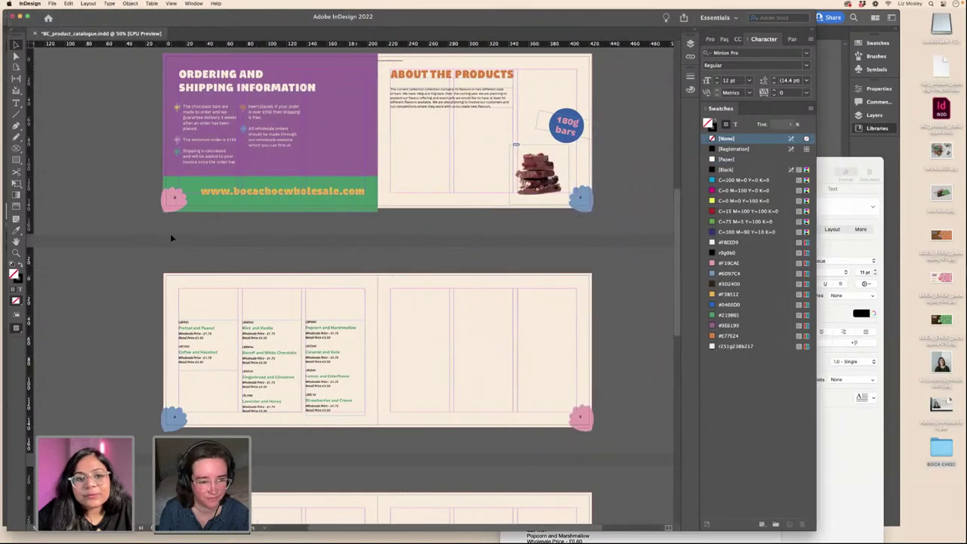
scroll(170, 234, "down", 2)
left_click(279, 320)
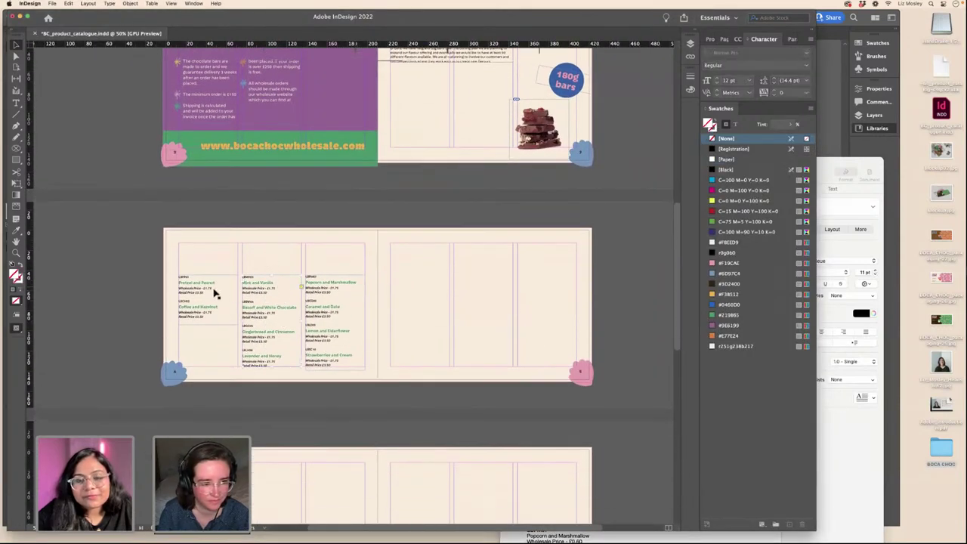
key("Delete")
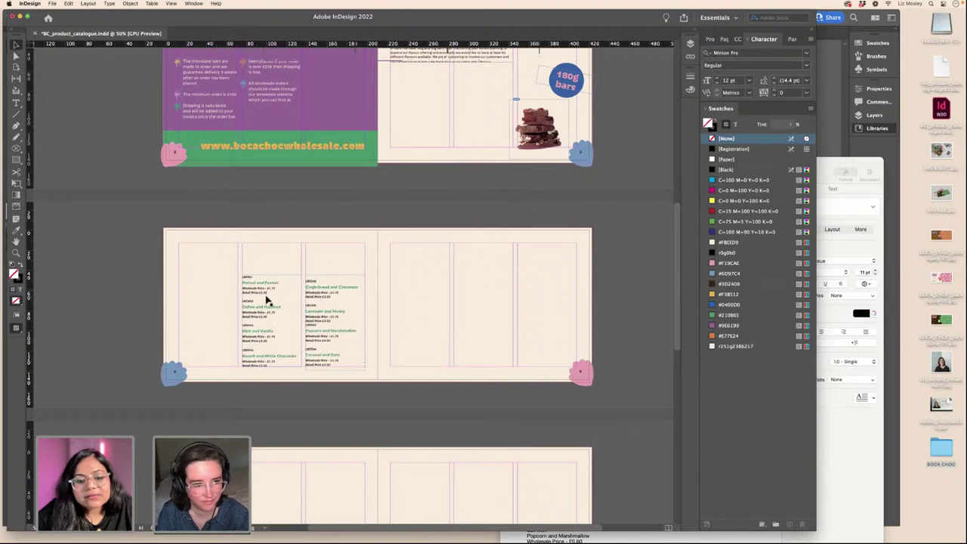
- Try extending the tops of the two remaining product column frames upward to the same height
left_click(269, 291)
left_click_drag(272, 275, 273, 261)
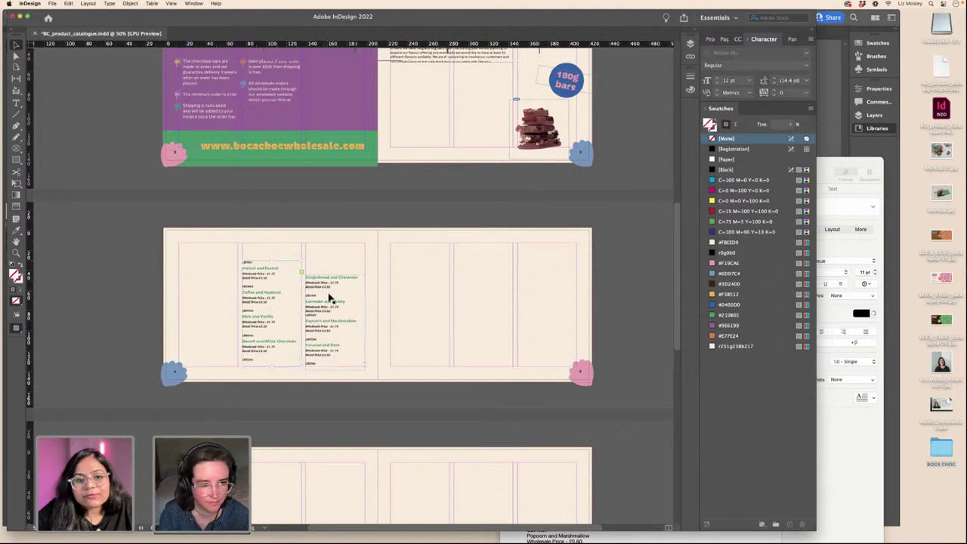
left_click(329, 295)
left_click_drag(334, 274, 335, 260)
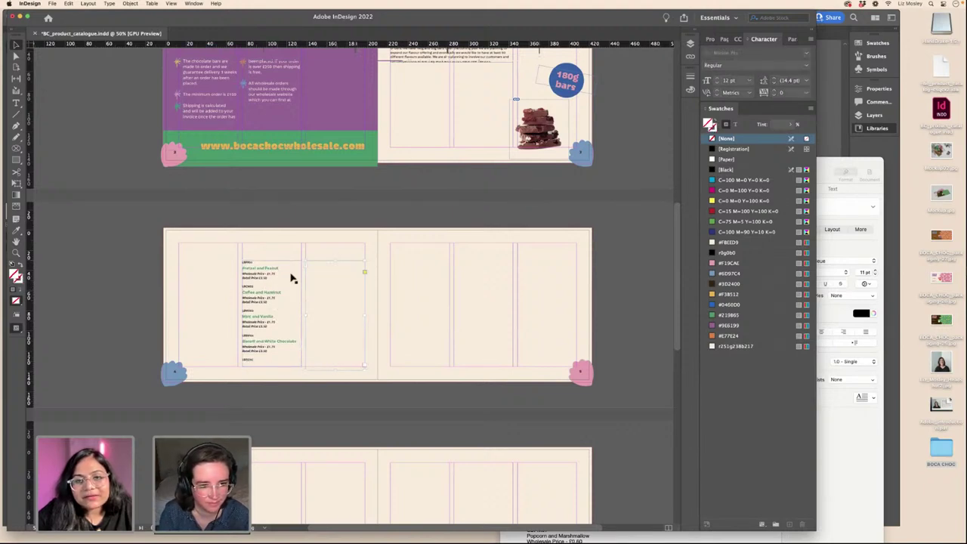
mouse_move(271, 261)
left_mouse_down()
mouse_move(271, 248)
mouse_move(271, 261)
left_mouse_up()
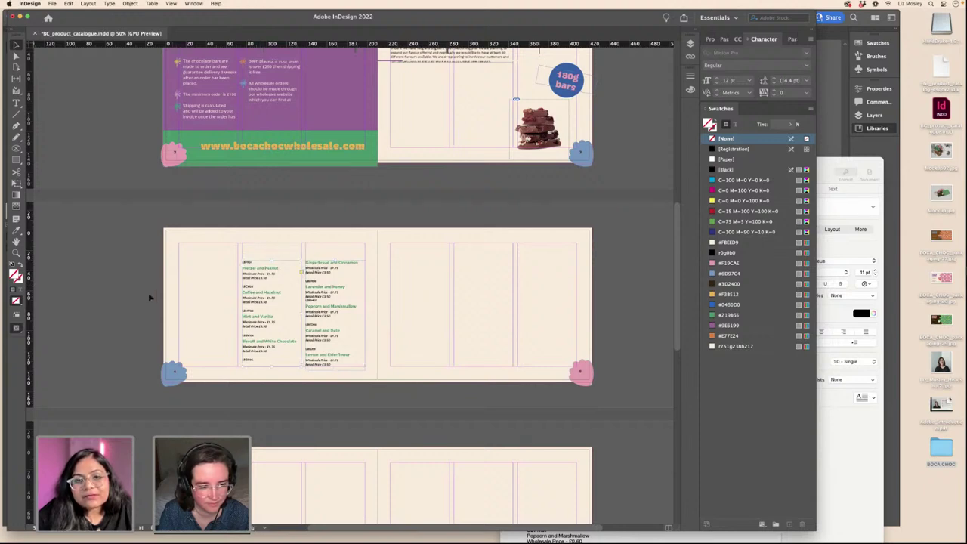
left_click(222, 339)
key("super+z")
key("super+z")
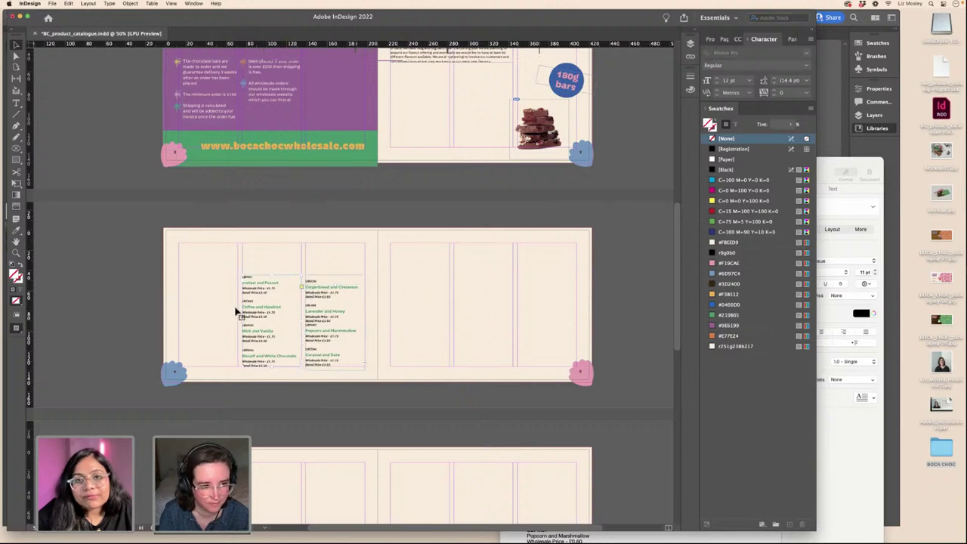
- Copy the green band behind the website address on the ordering page and paste it onto the product list spread
scroll(209, 283, "up", 3)
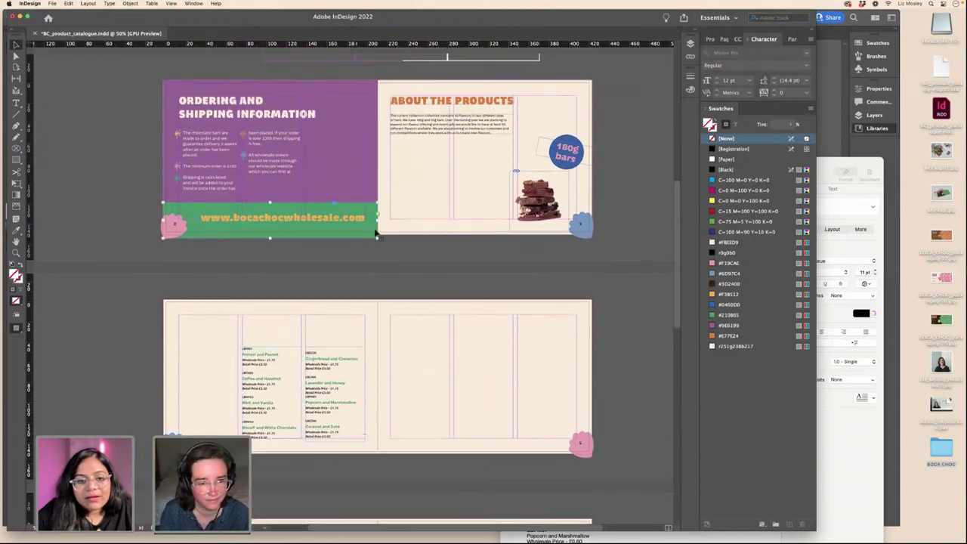
left_click(374, 236)
scroll(343, 296, "down", 2)
left_click(107, 319)
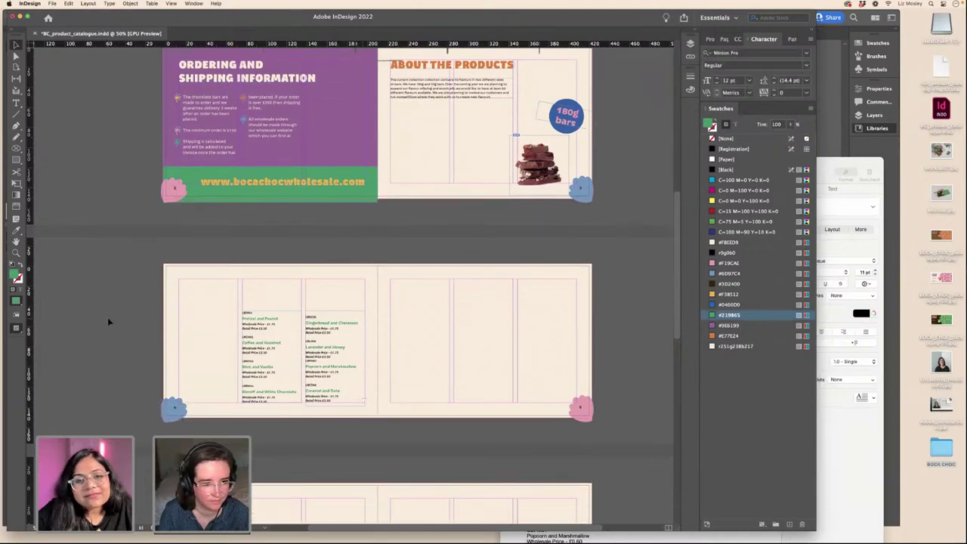
key("super+v")
- Align the pasted green band with the page's upper bleed edge and reshape it to fill the empty first column at full page height
left_click_drag(402, 333, 186, 281)
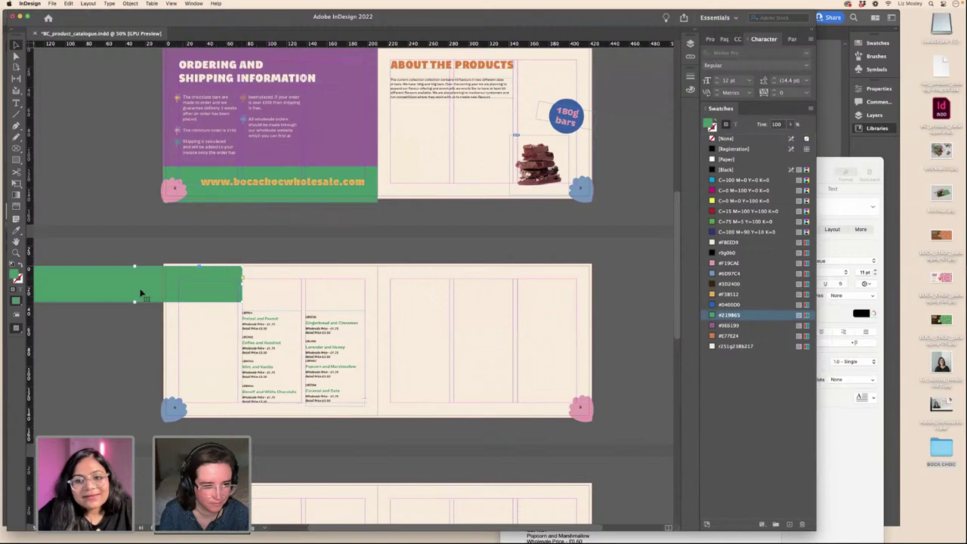
scroll(252, 297, "left", 2)
left_click_drag(253, 300, 235, 276)
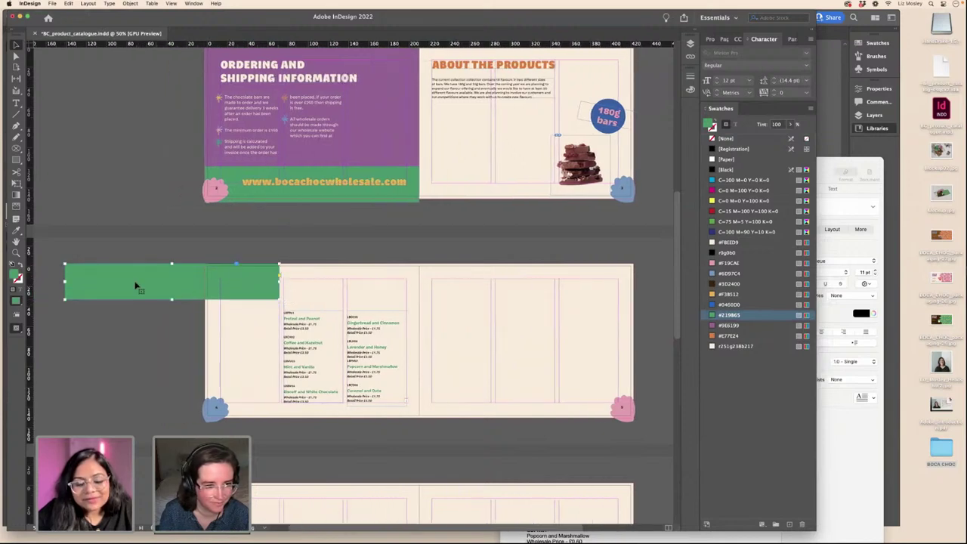
left_click_drag(65, 281, 232, 429)
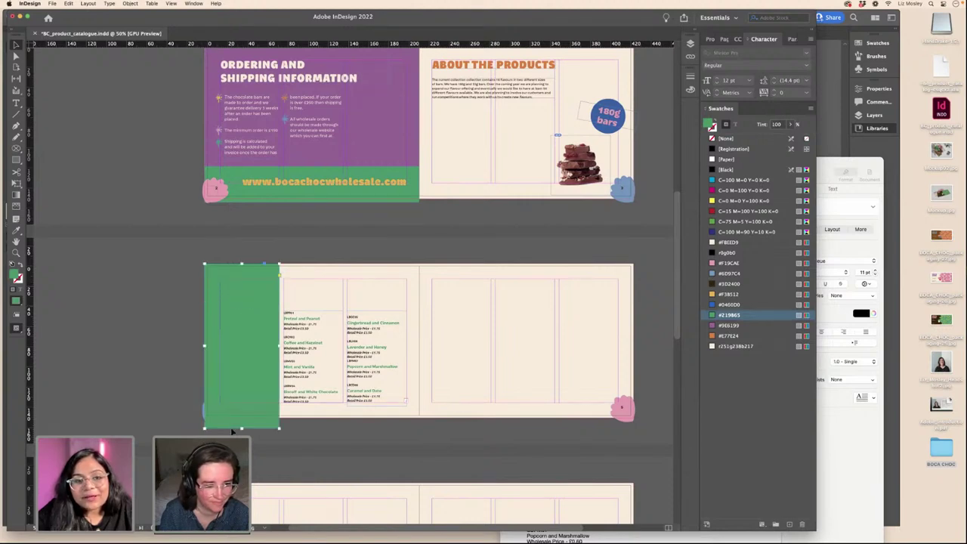
- Open the page commands for the left page of the product list spread 4-5
left_click(723, 39)
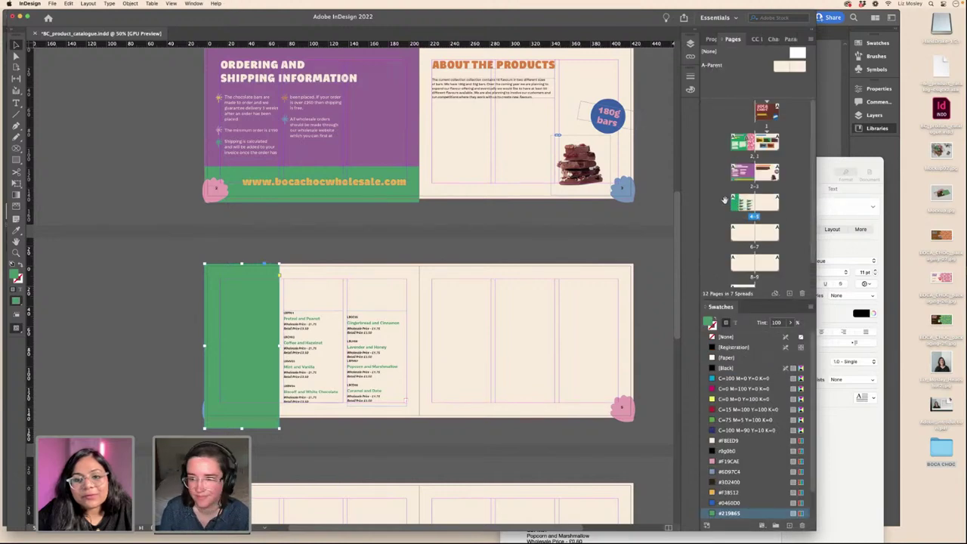
right_click(737, 205)
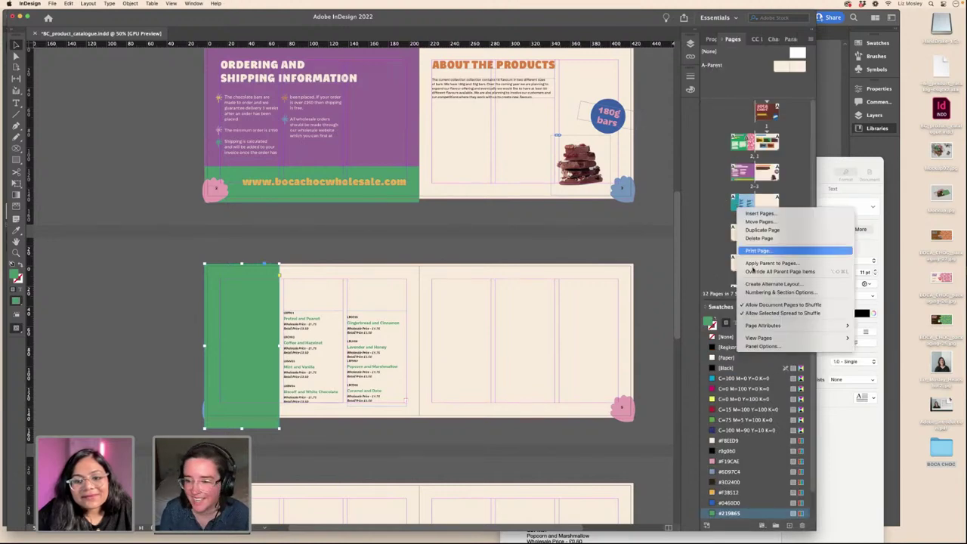
- Override the parent page items on the 4-5 spread and layer the green rectangle between the cream background and the page number badge
left_click(780, 271)
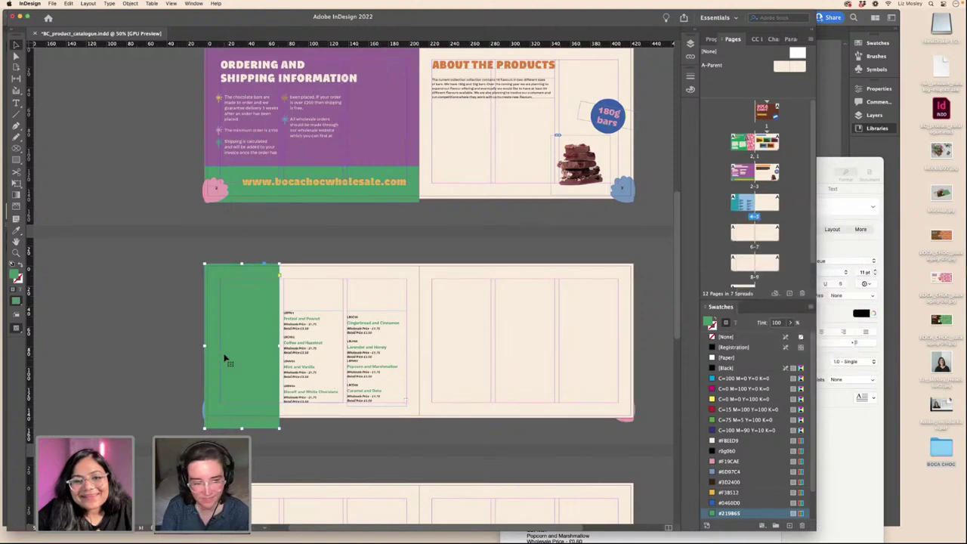
key("super+shift+bracketleft")
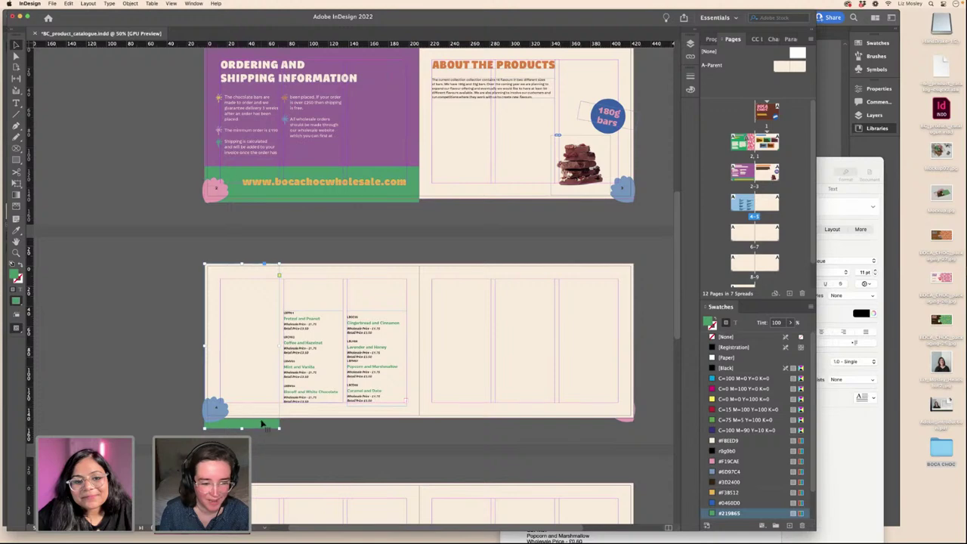
key("super+z")
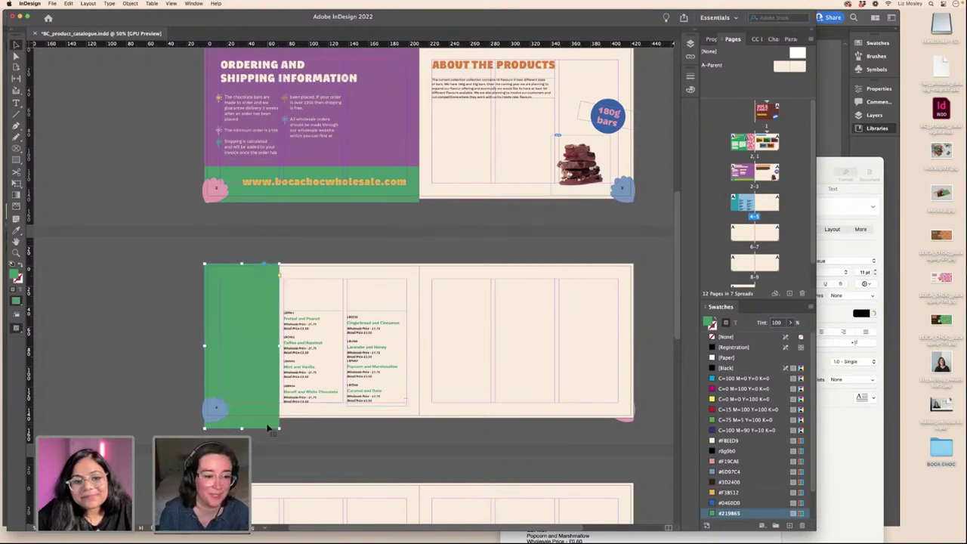
left_click(179, 369)
key("w")
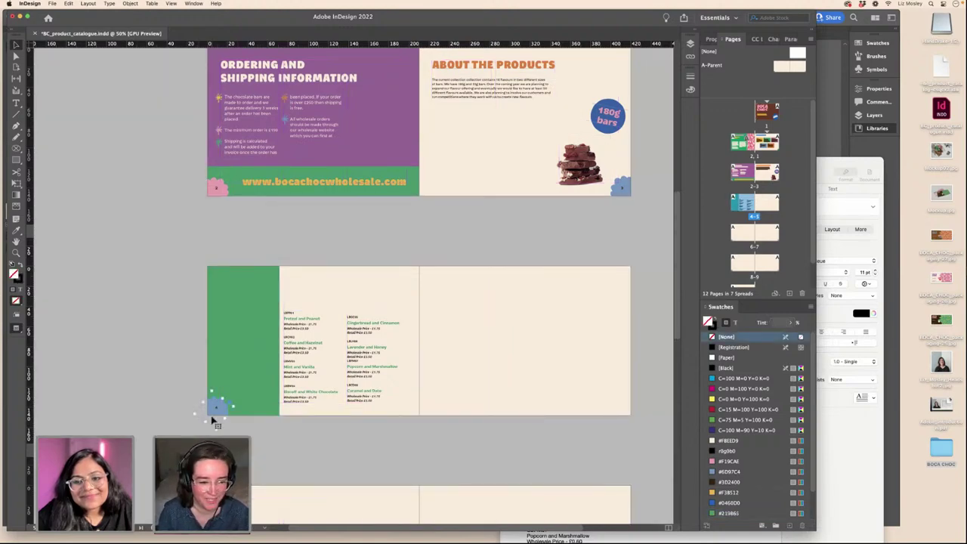
- Recolour the page number badge on the green panel with the purple #9E6199 swatch
left_click(214, 415)
scroll(737, 449, "down", 1)
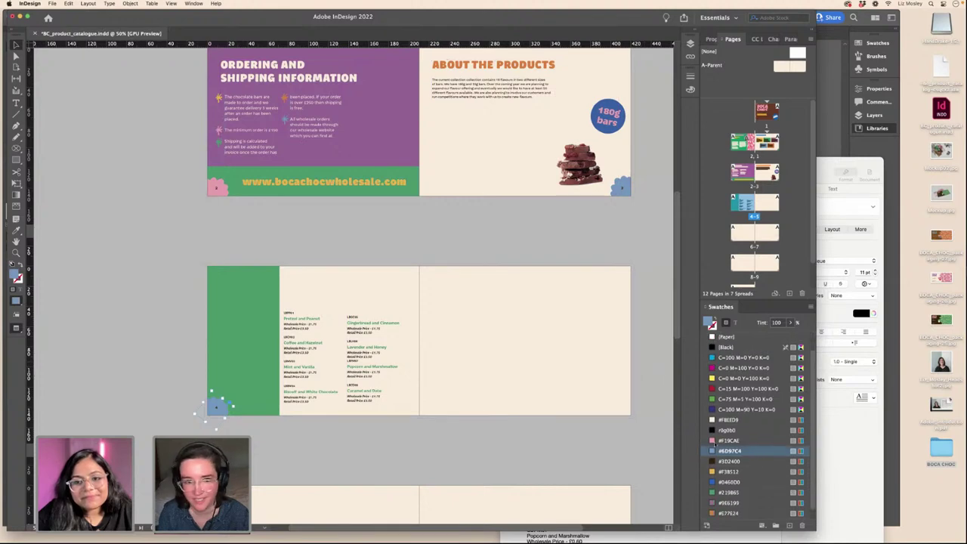
scroll(737, 449, "down", 1)
left_click(729, 492)
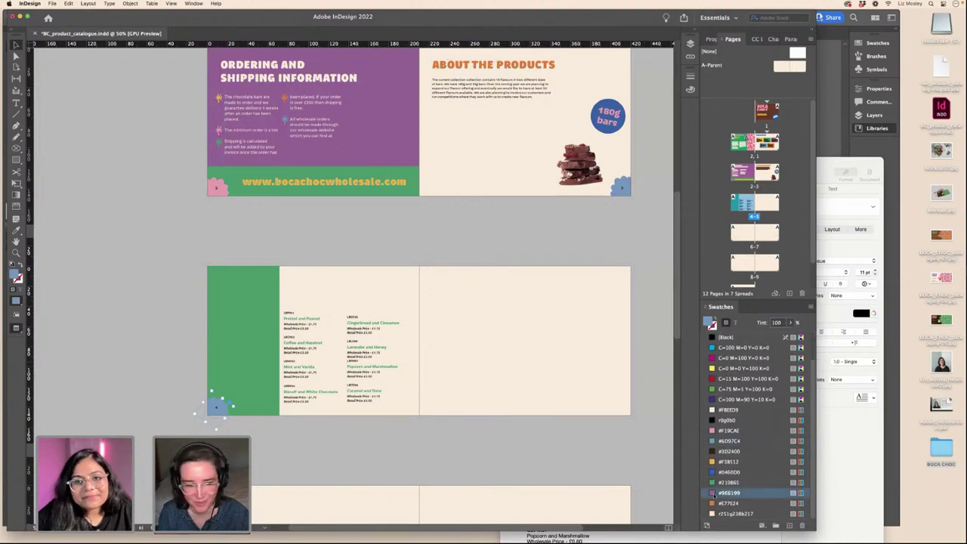
left_click(147, 331)
key("w")
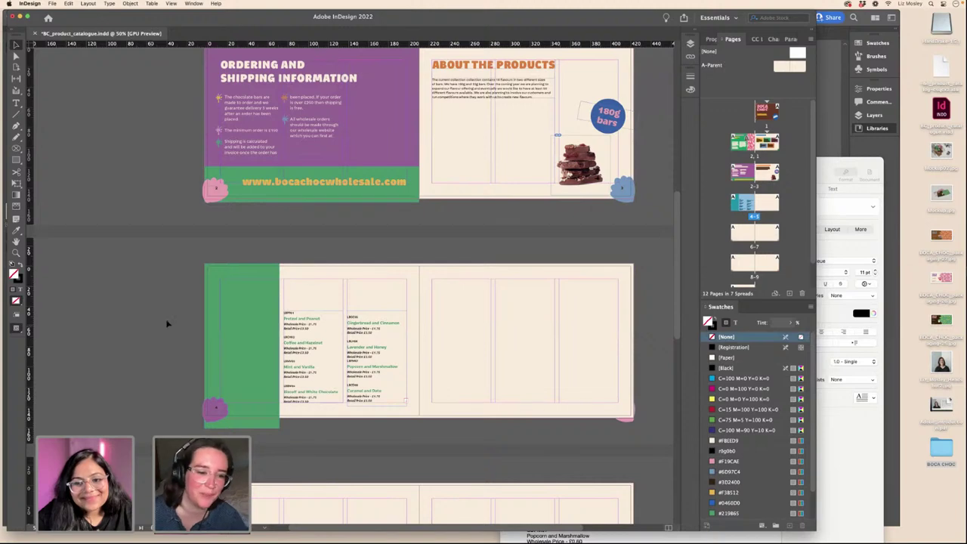
- Move the About the Products heading onto the green panel of page 4 and narrow its frame so the text wraps onto three lines
scroll(394, 299, "up", 2)
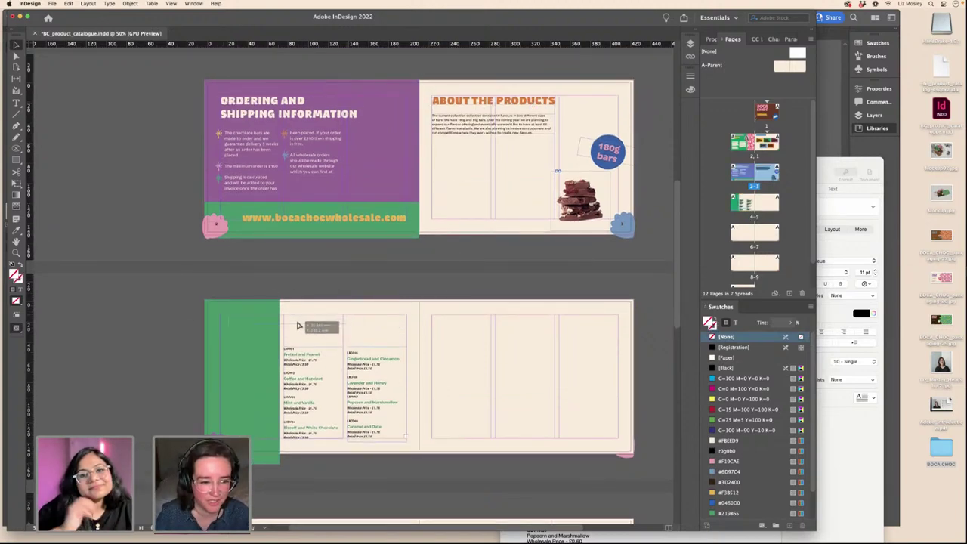
left_click_drag(295, 325, 244, 380)
left_click_drag(266, 347, 276, 371)
- Colour all the text of the About the Products heading with the cream #FBEED9 swatch
double_click(247, 330)
key("super+a")
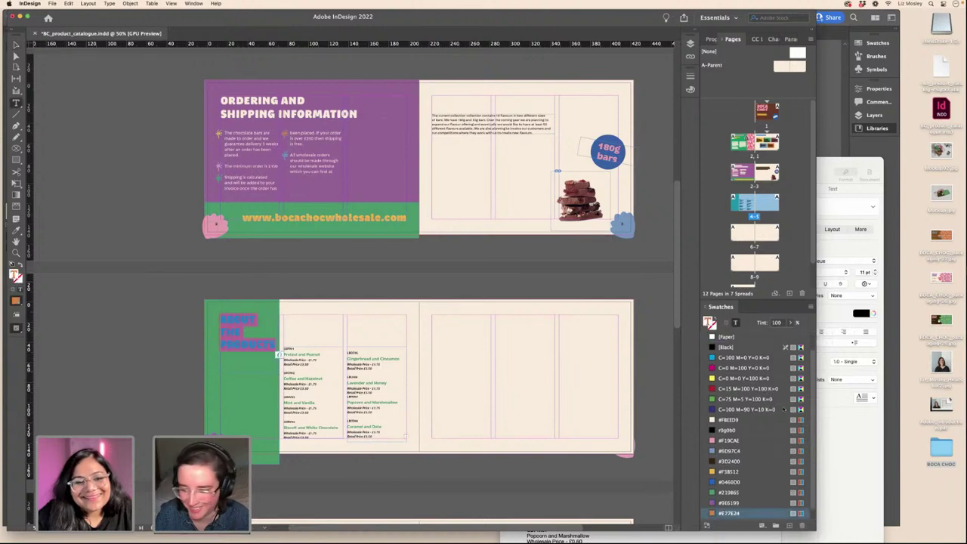
left_click(725, 420)
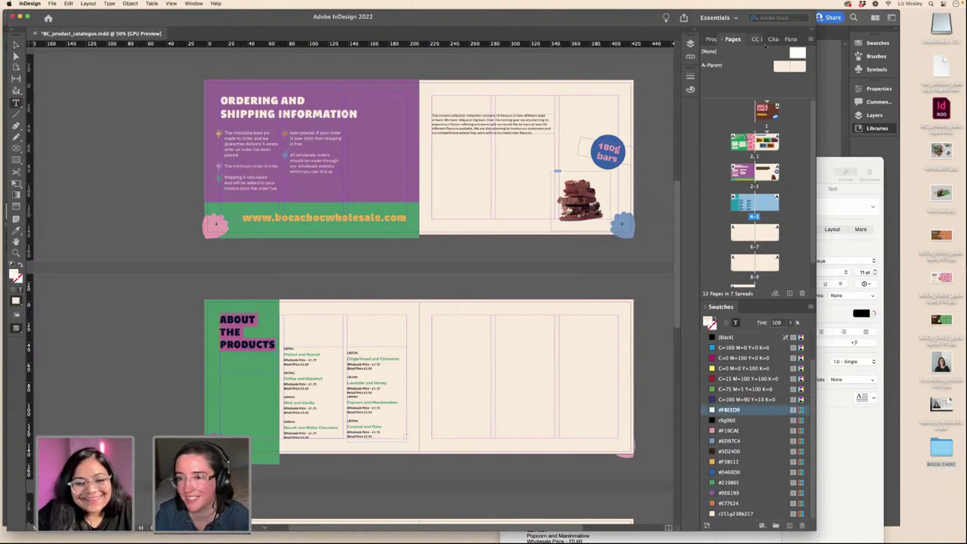
- Reduce the leading of the About the Products heading to 30 pt
left_click(772, 39)
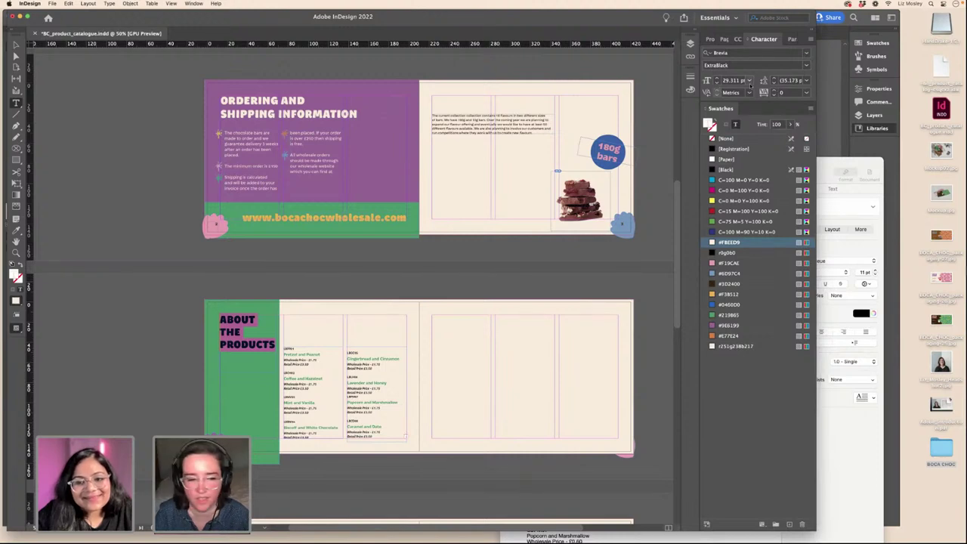
left_click(773, 84)
left_click(773, 84)
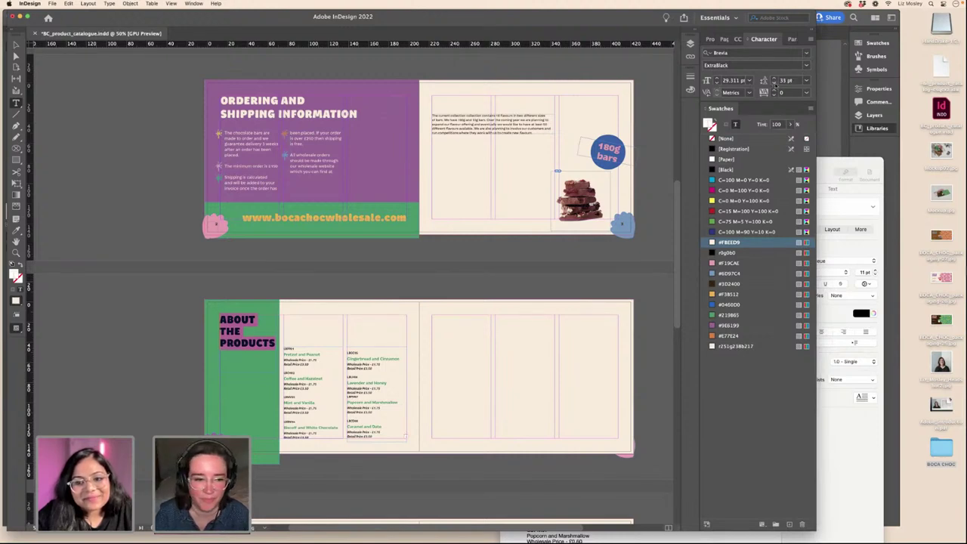
left_click(774, 83)
left_click(773, 84)
left_click(773, 84)
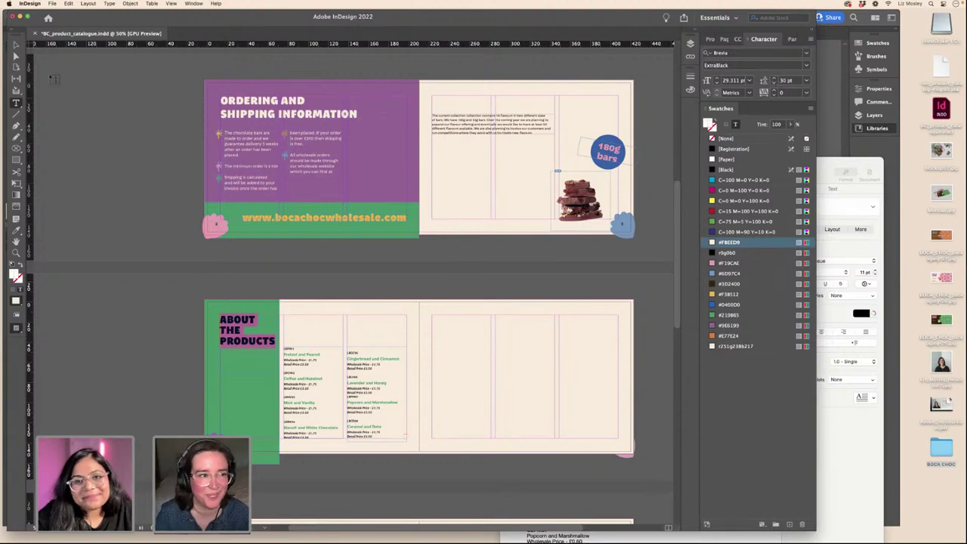
key("Escape")
left_click(167, 318)
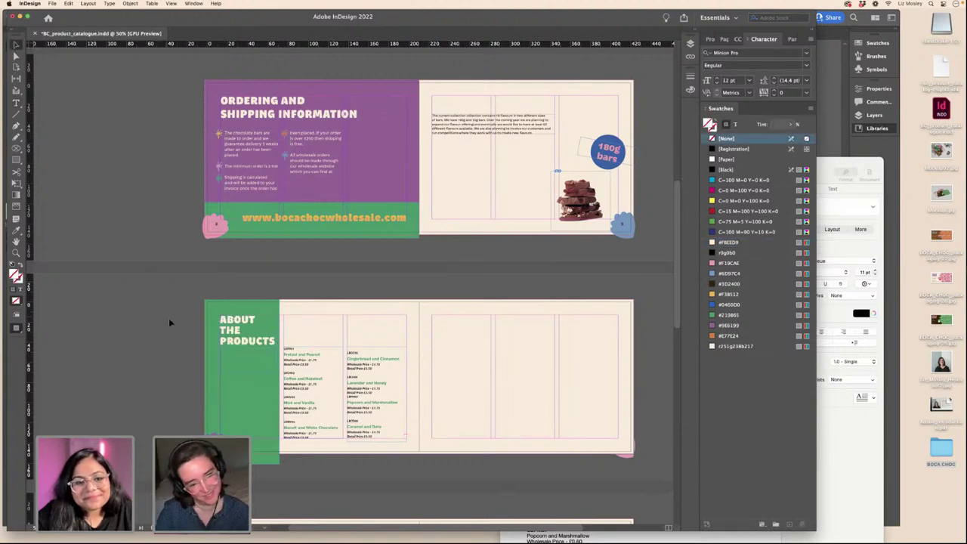
- Scale the About the Products heading down to about 28.4 pt so it fits the green panel's column
scroll(168, 320, "down", 2)
key("w")
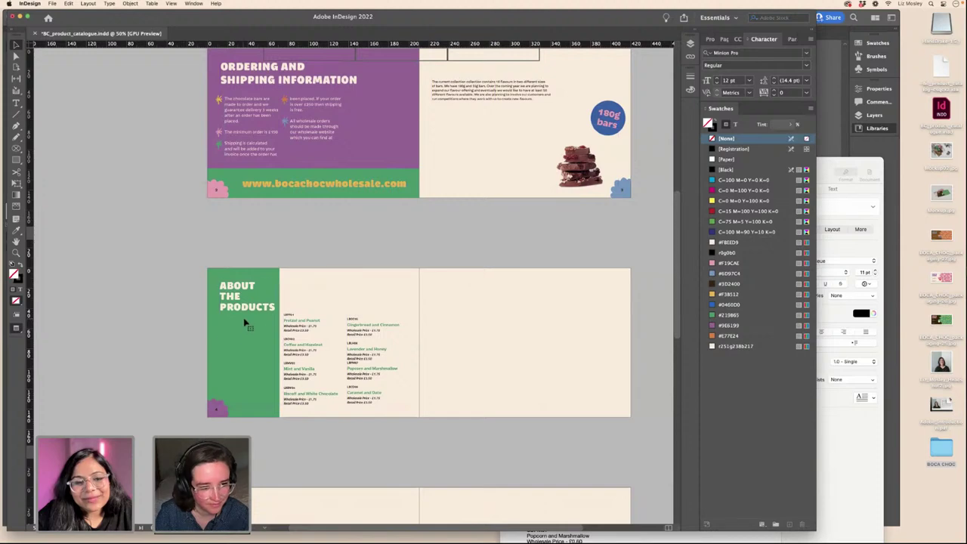
left_click(244, 319)
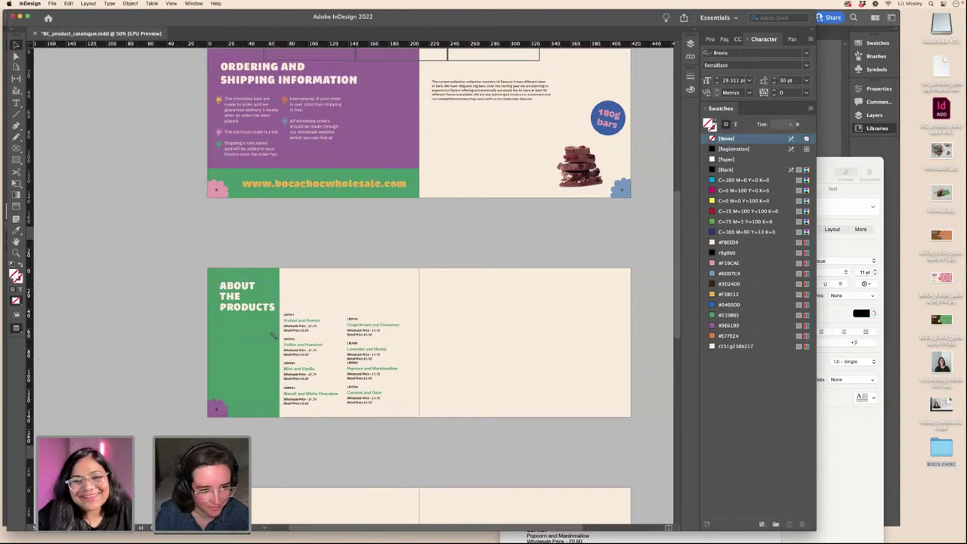
key("w")
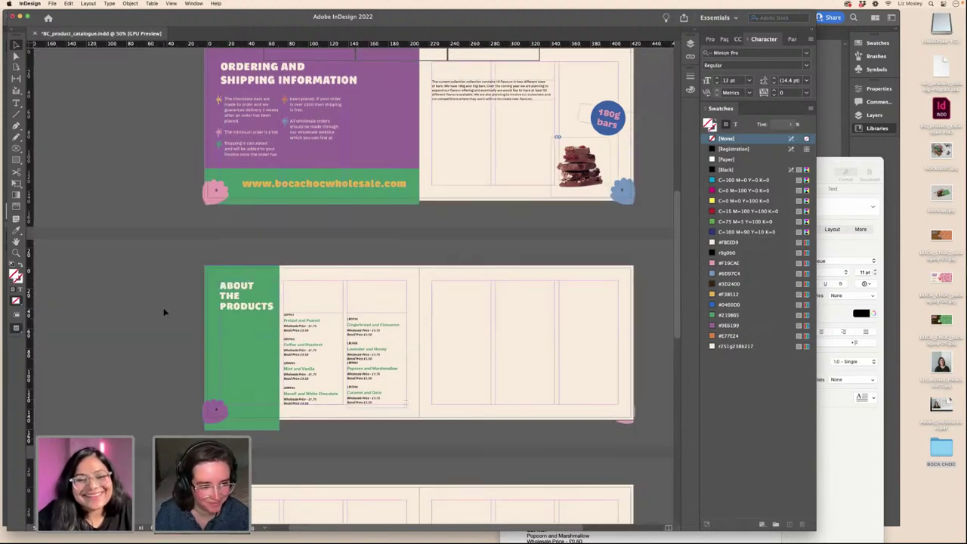
left_click(167, 311)
- Move the product collection paragraph from page 3 onto the green panel below the About the Products heading
scroll(447, 197, "up", 4)
left_click(465, 169)
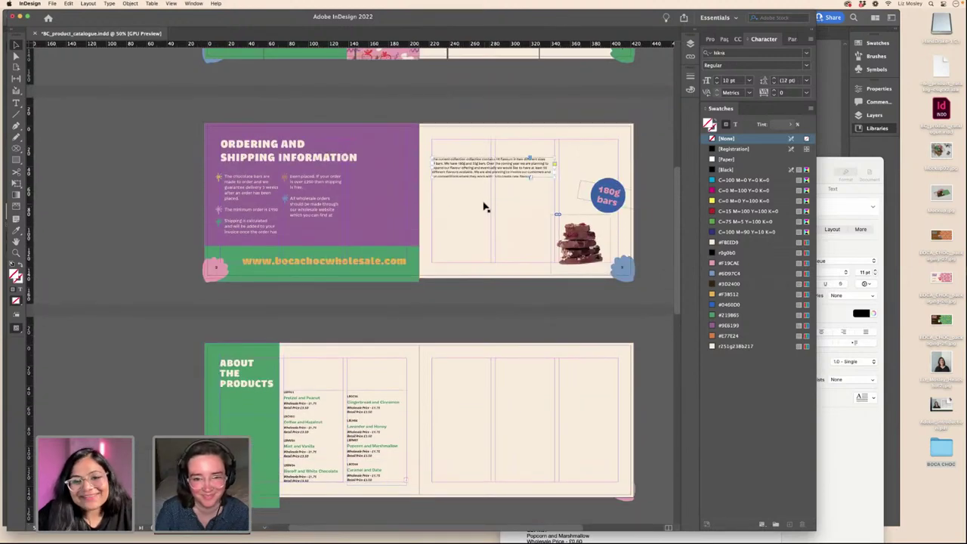
scroll(484, 182, "down", 2)
left_click_drag(472, 130, 261, 371)
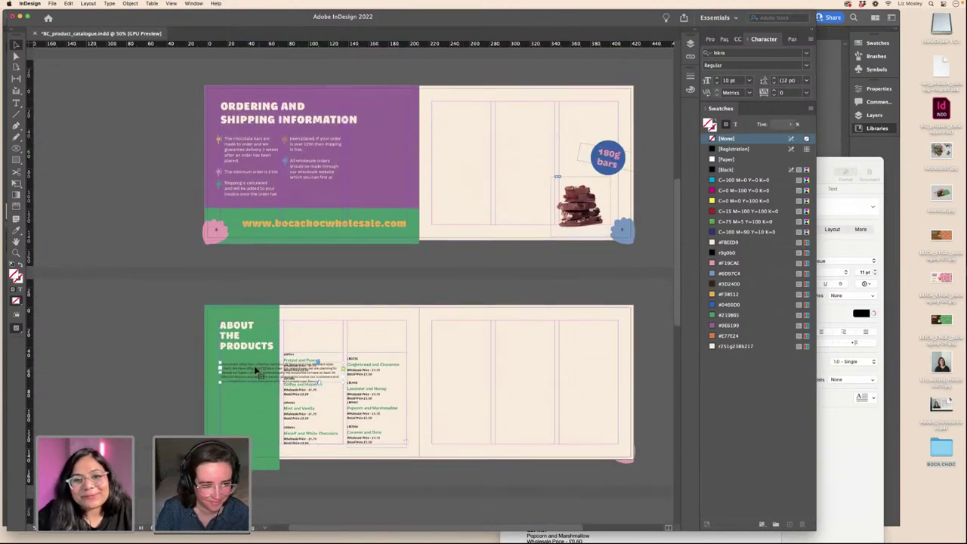
- Narrow the paragraph's frame to the green panel's column width and lengthen it downward so all the text fits
left_click(249, 351)
left_click(337, 380)
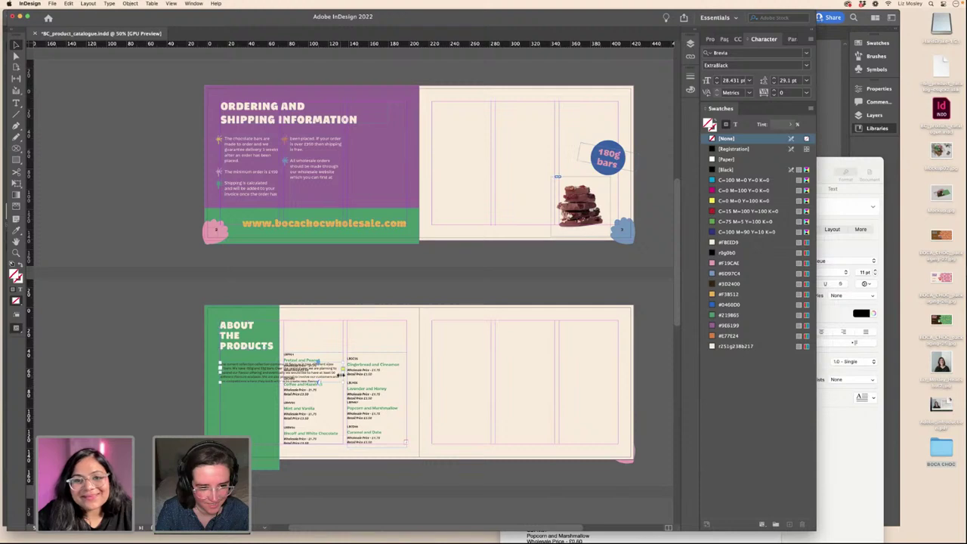
left_click_drag(337, 381, 274, 378)
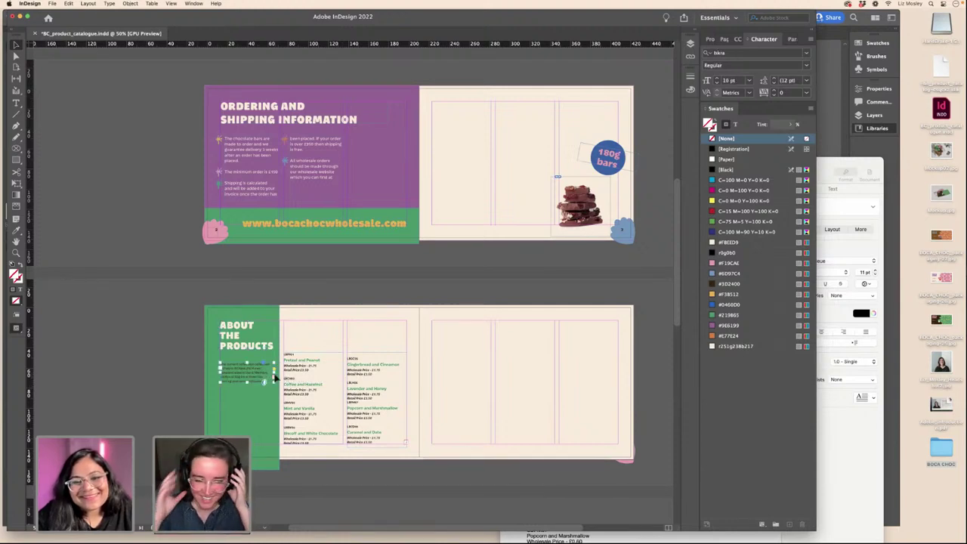
left_click_drag(248, 383, 252, 427)
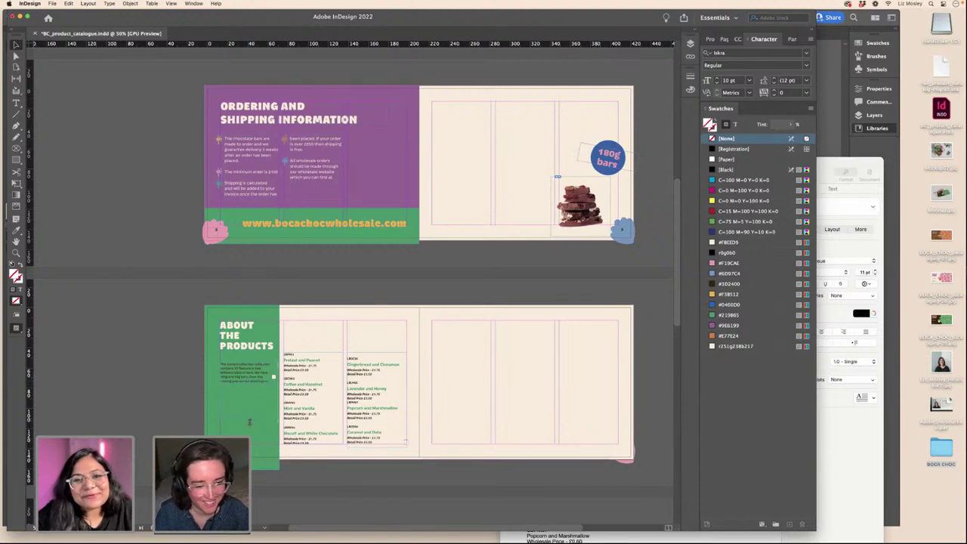
left_click(177, 381)
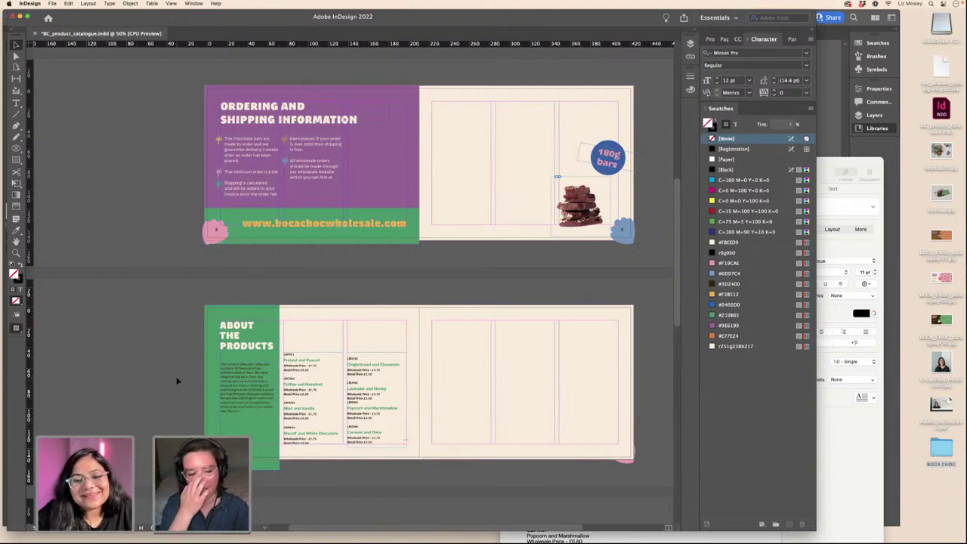
- Select all the text of the About the Products heading and set its leading to 31 pt
double_click(254, 346)
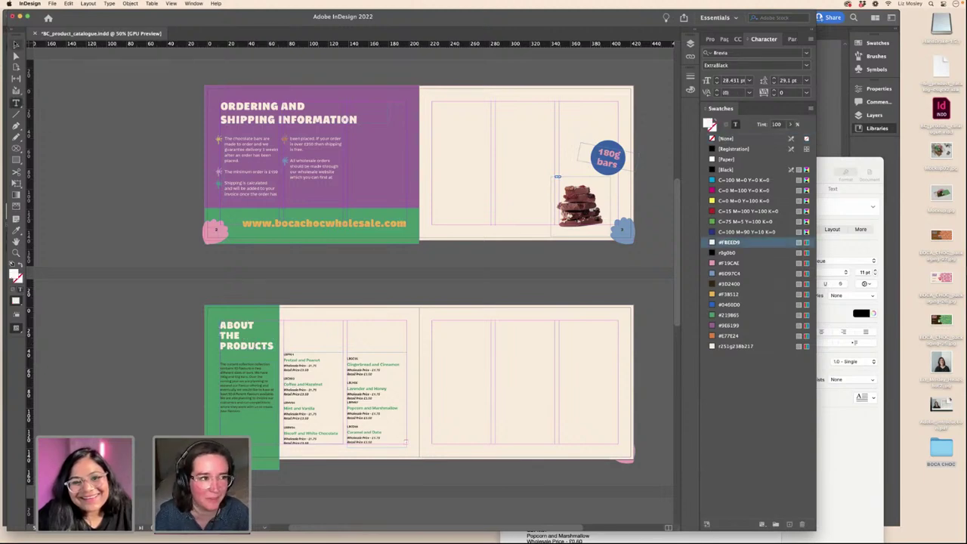
key("Escape")
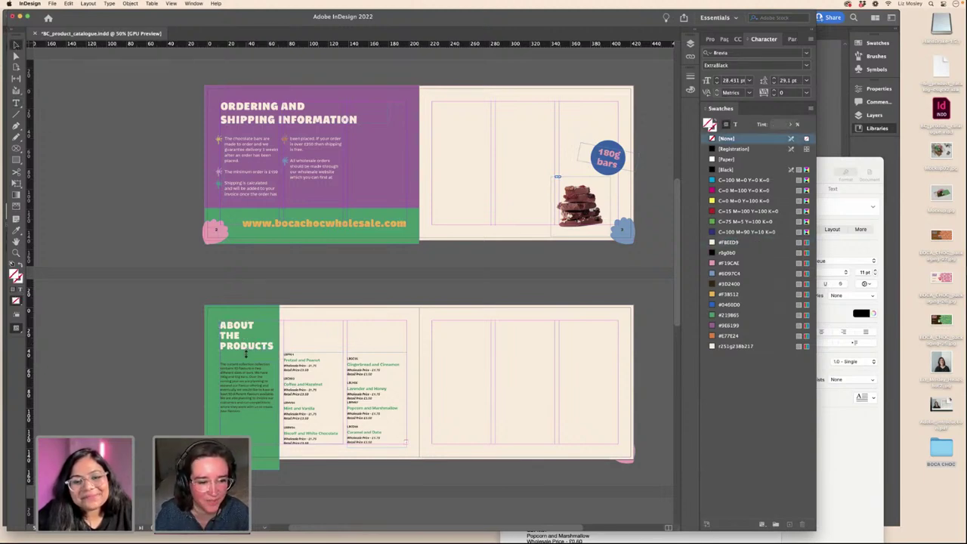
left_click(16, 103)
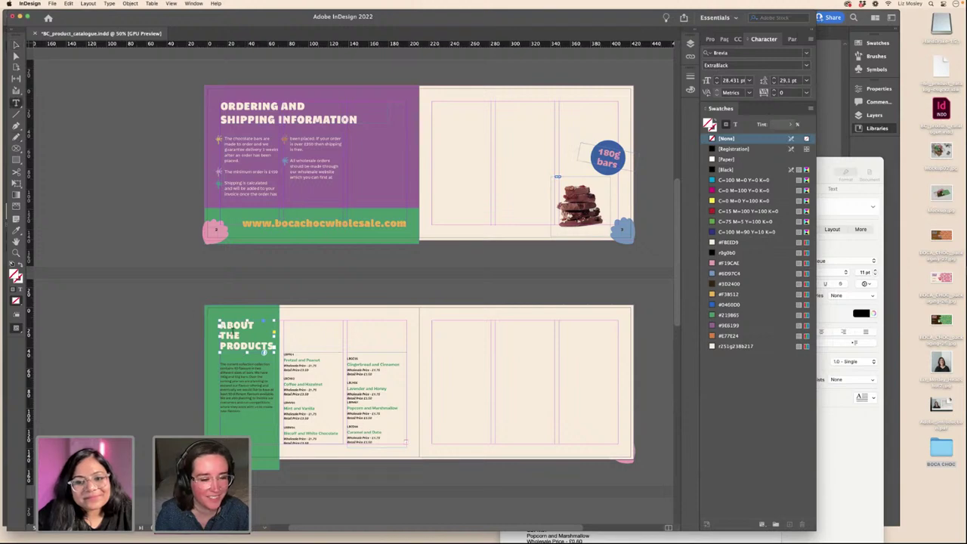
left_click(236, 346)
key("super+a")
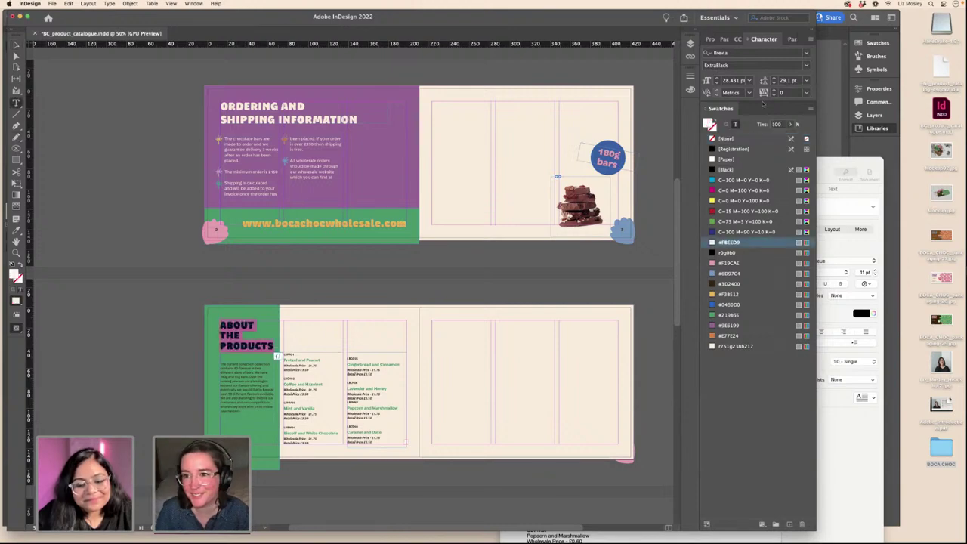
key("ctrl+shift+period")
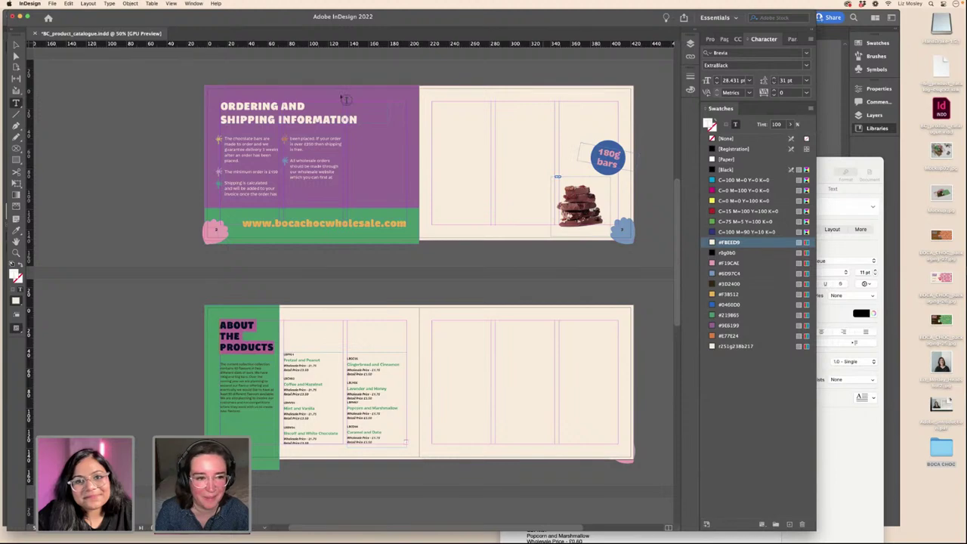
- Check the character formatting of the Ordering and Shipping Information heading and compare both headings in the layout preview
left_click(317, 117)
key("ctrl+a")
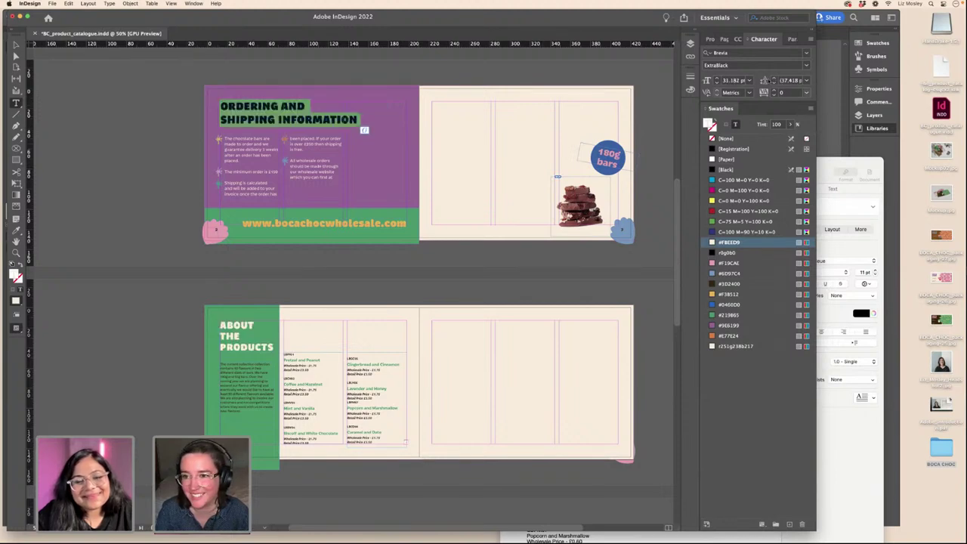
key("Escape")
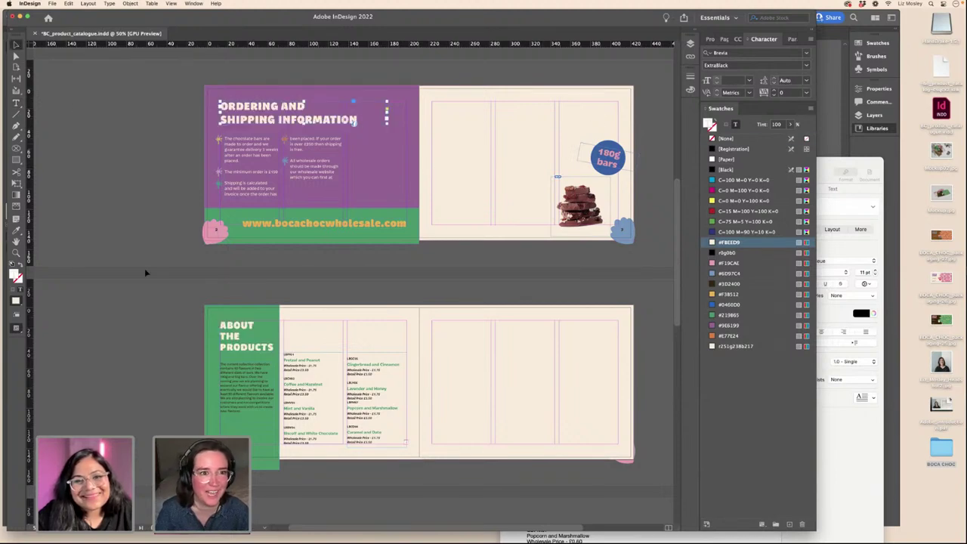
left_click(174, 350)
key("w")
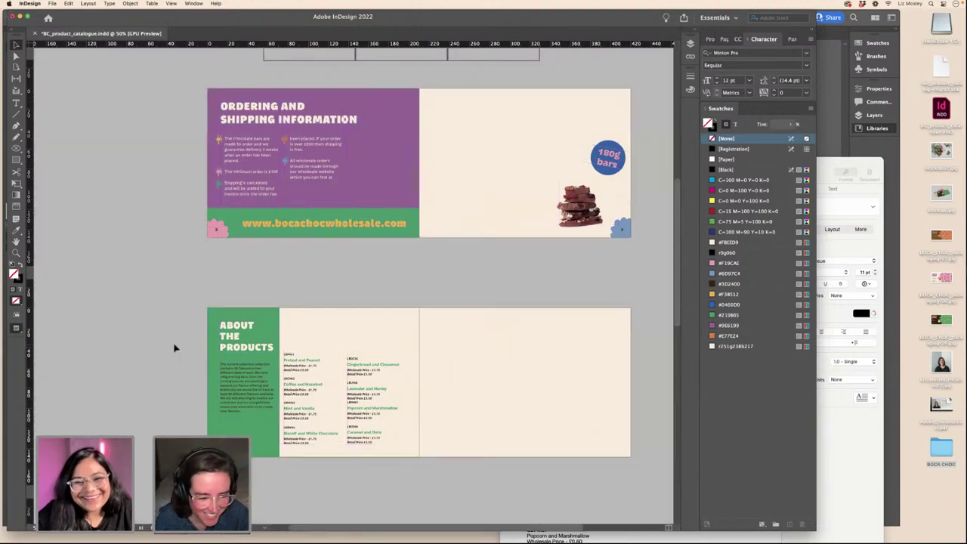
key("w")
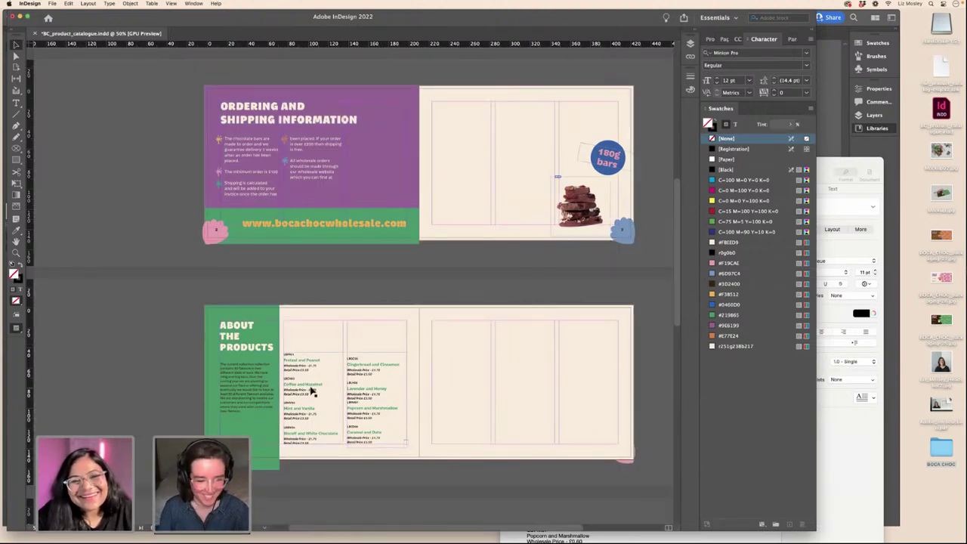
left_click(380, 403)
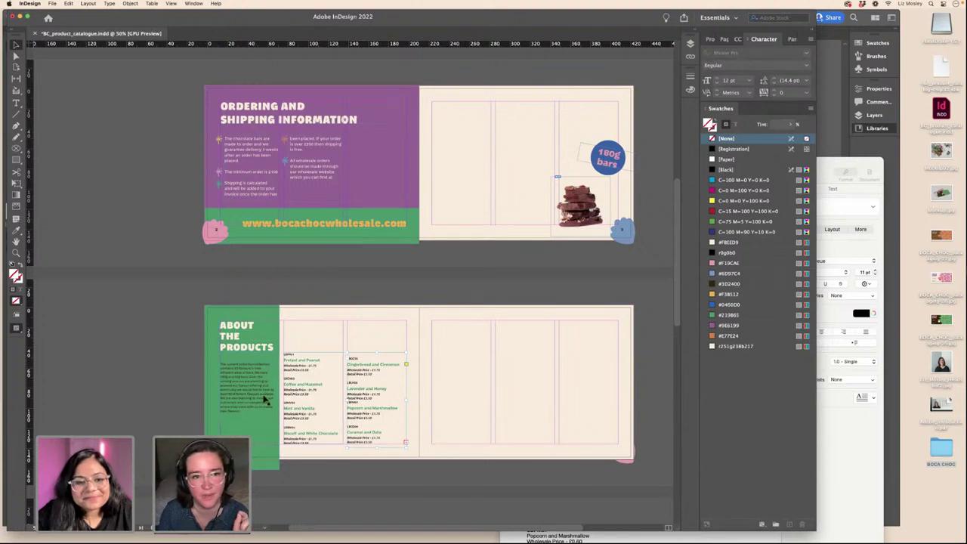
scroll(265, 396, "up", 2)
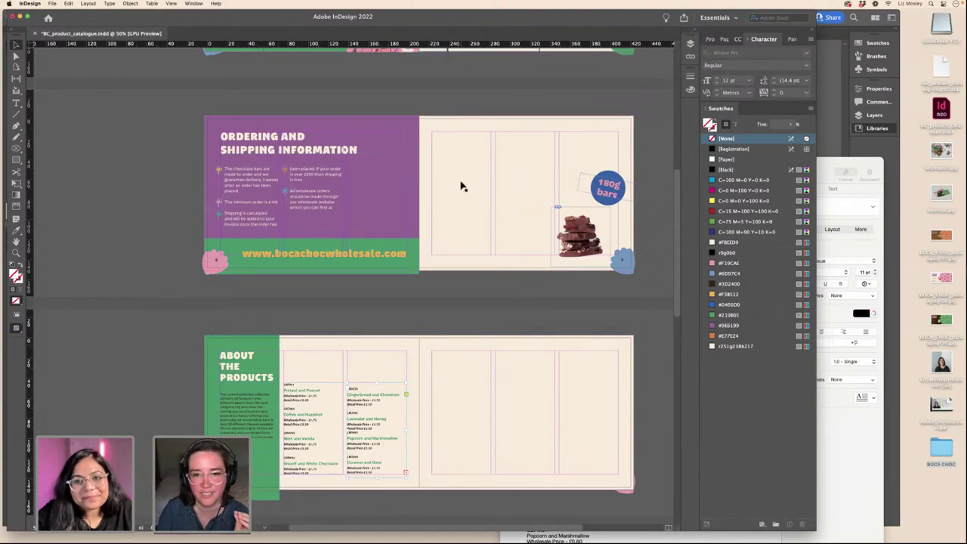
scroll(461, 187, "up", 10)
scroll(520, 132, "down", 3)
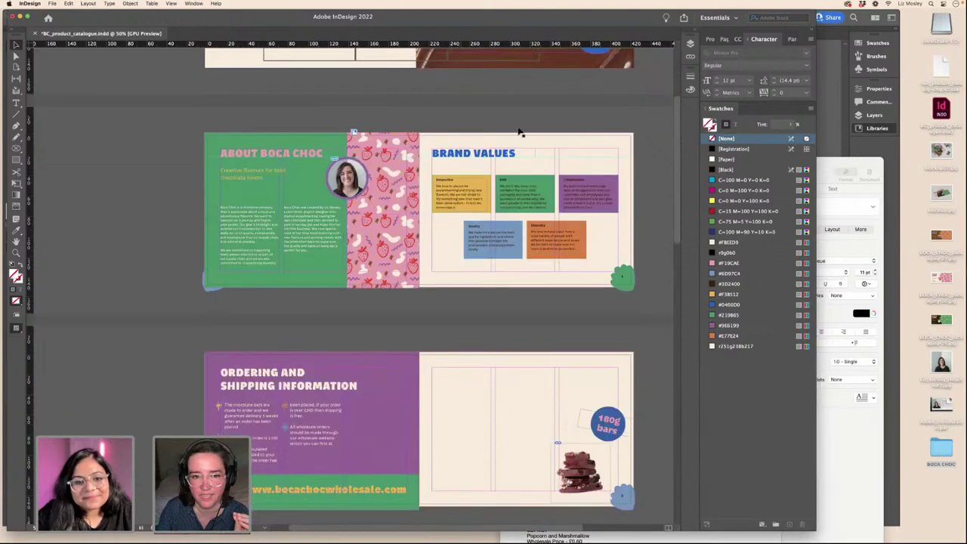
- Move the stacked chocolate image and the 180g bars badge off page 5 onto the pasteboard beside the About the Products spread
scroll(516, 166, "down", 10)
left_click(566, 217)
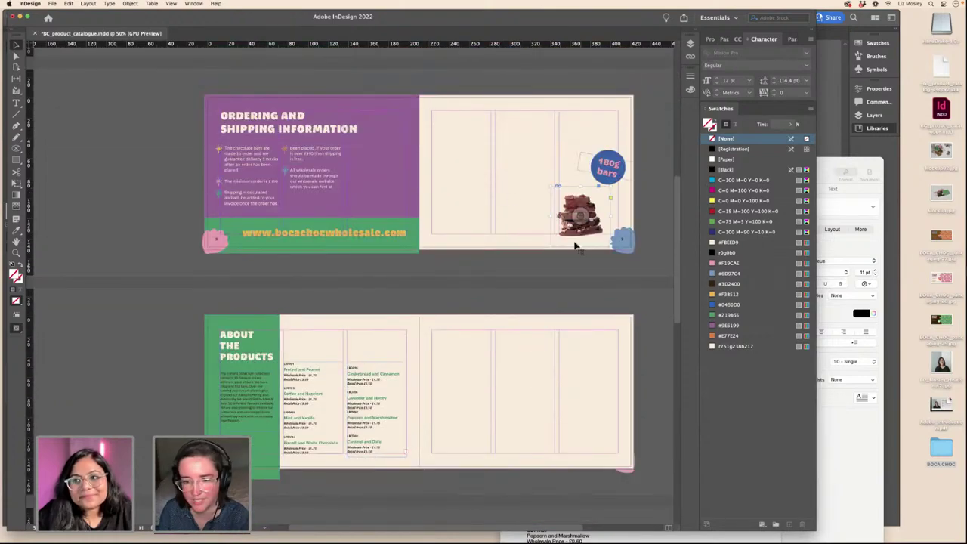
left_click_drag(567, 232, 646, 427)
scroll(613, 399, "right", 2)
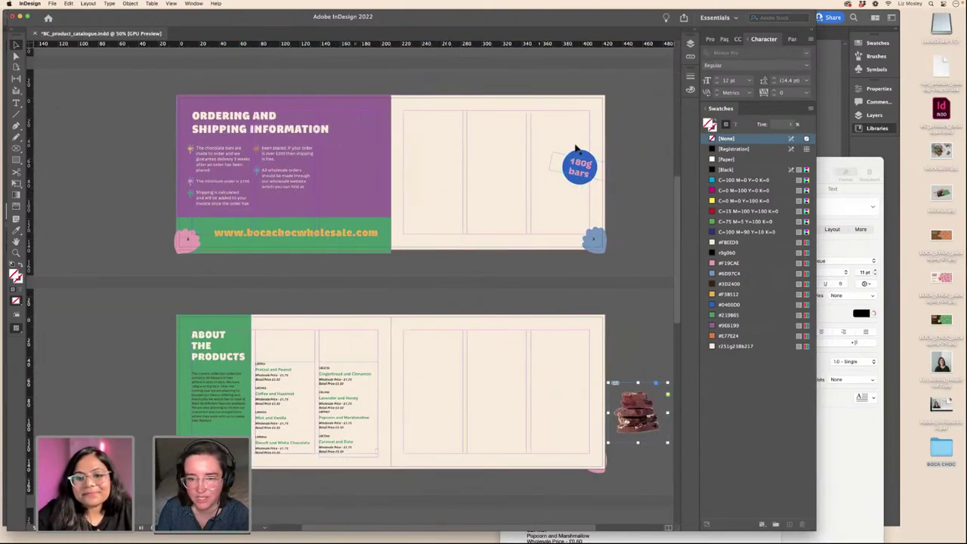
left_click(583, 163)
left_click_drag(580, 175, 637, 343)
left_click(623, 131)
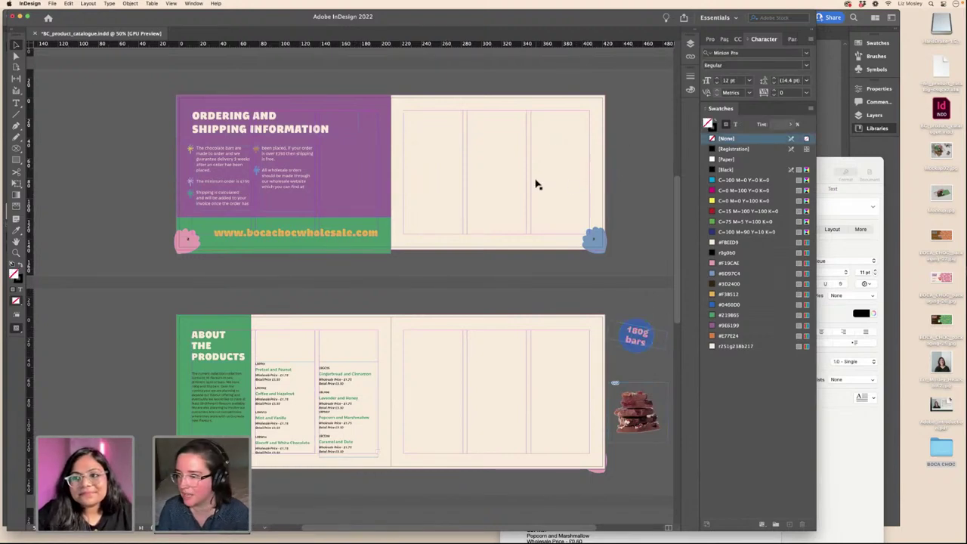
- Place Mockup02.jpg from the Desktop and crop its frame to cover the empty page beside Ordering and Shipping Information
key("super+d")
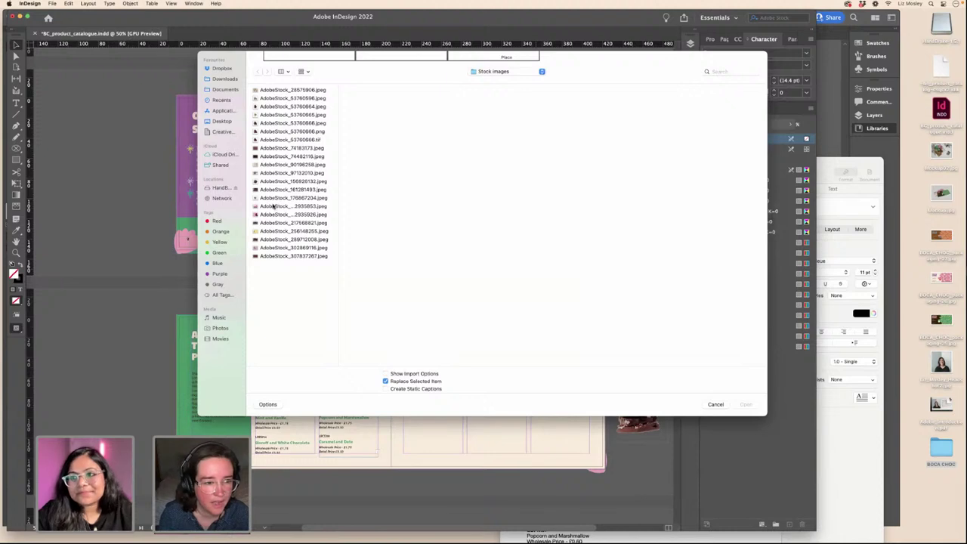
left_click(220, 123)
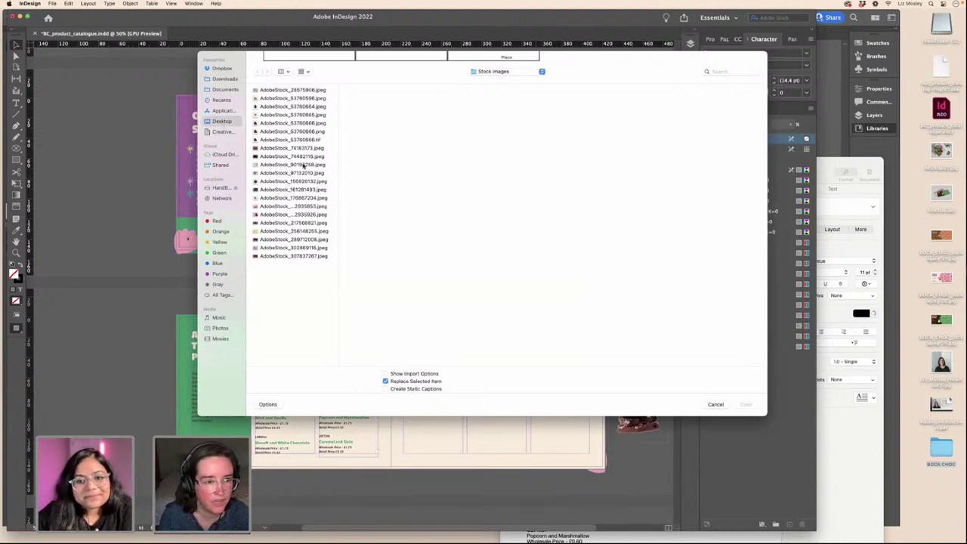
left_click(270, 164)
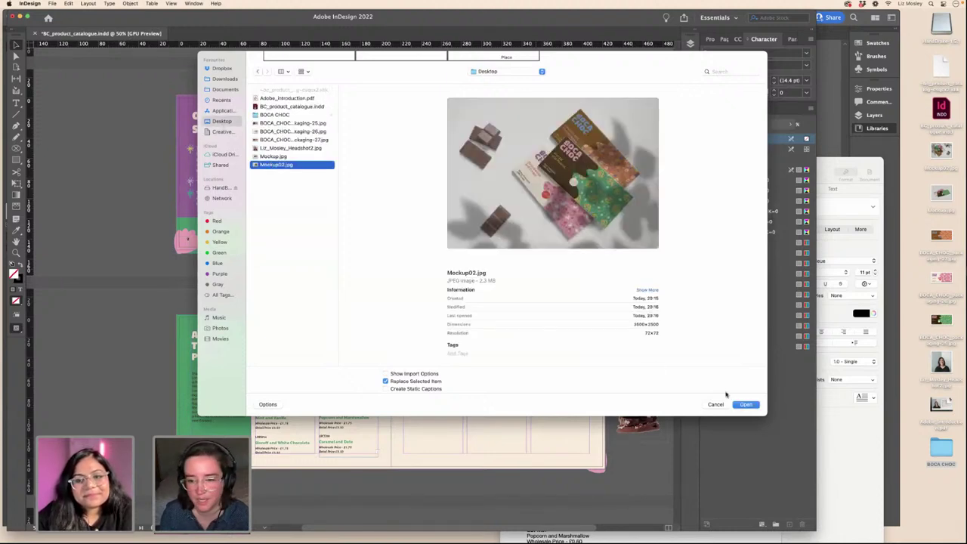
left_click(745, 405)
left_click_drag(135, 114, 383, 292)
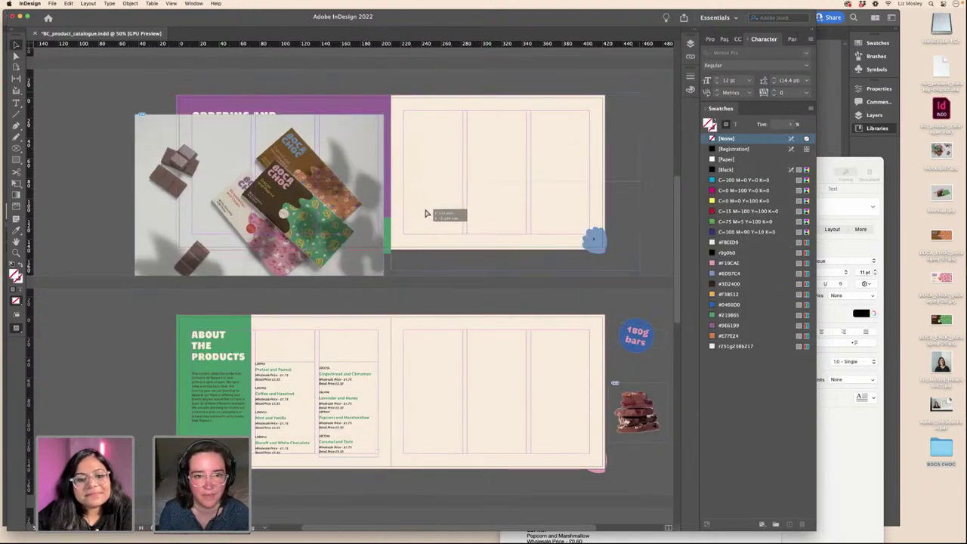
left_click(570, 271)
left_click_drag(570, 271, 604, 252)
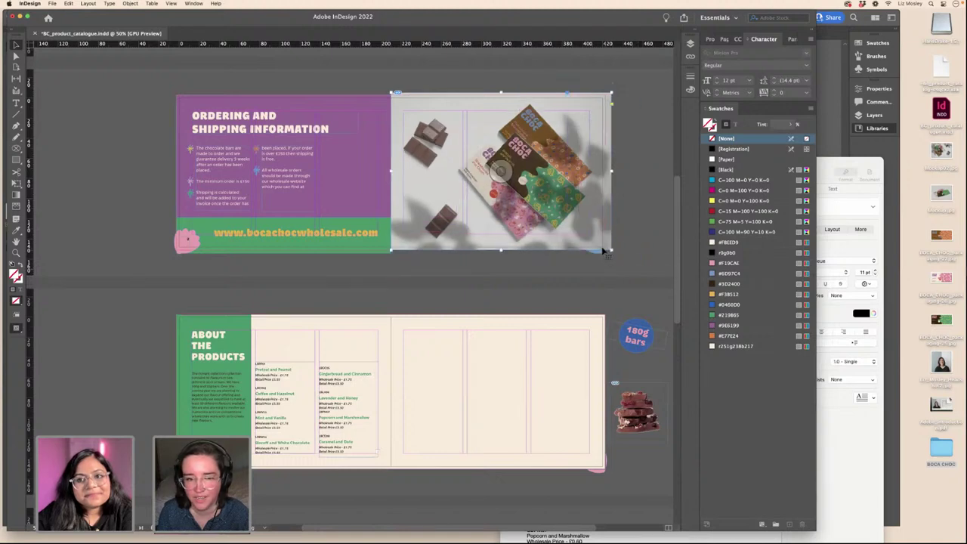
- Review the finished and empty spreads in preview mode without frames or guides, from the cover to the blank pages
left_click(645, 213)
key("w")
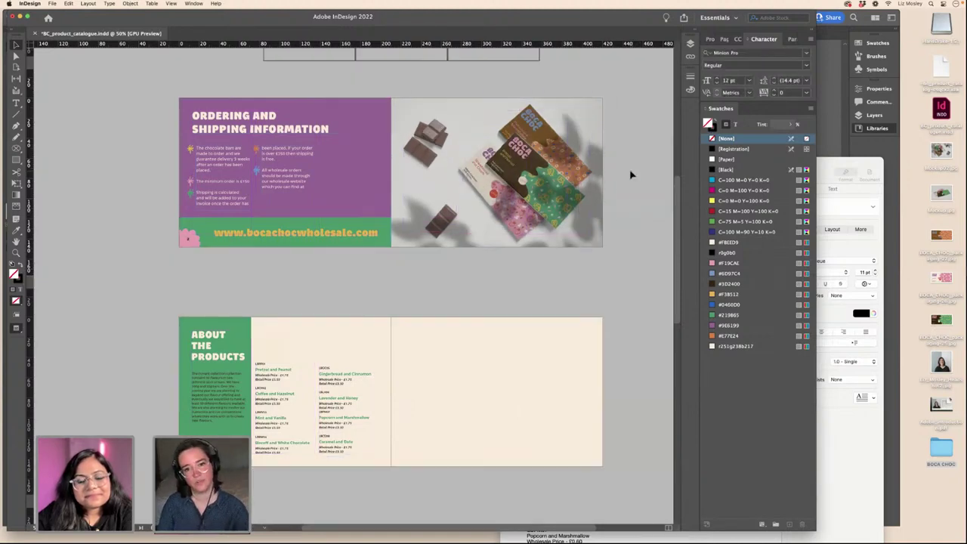
scroll(630, 173, "up", 6)
scroll(630, 174, "up", 3)
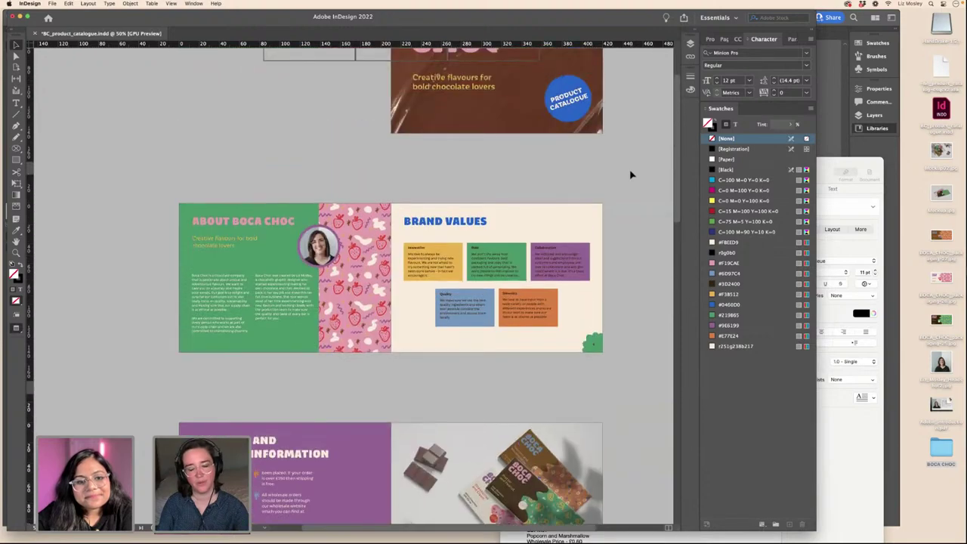
scroll(630, 173, "down", 10)
scroll(630, 174, "up", 3)
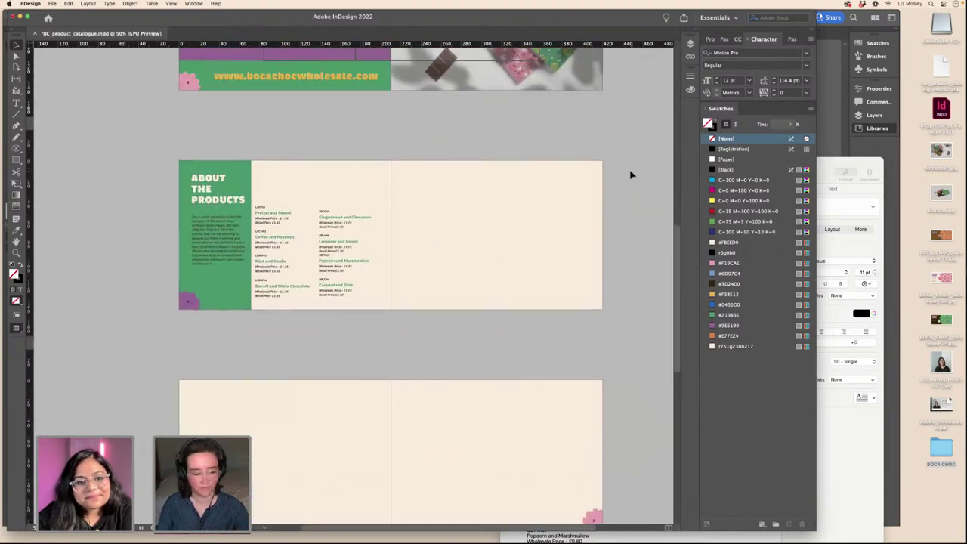
scroll(631, 173, "down", 3)
key("w")
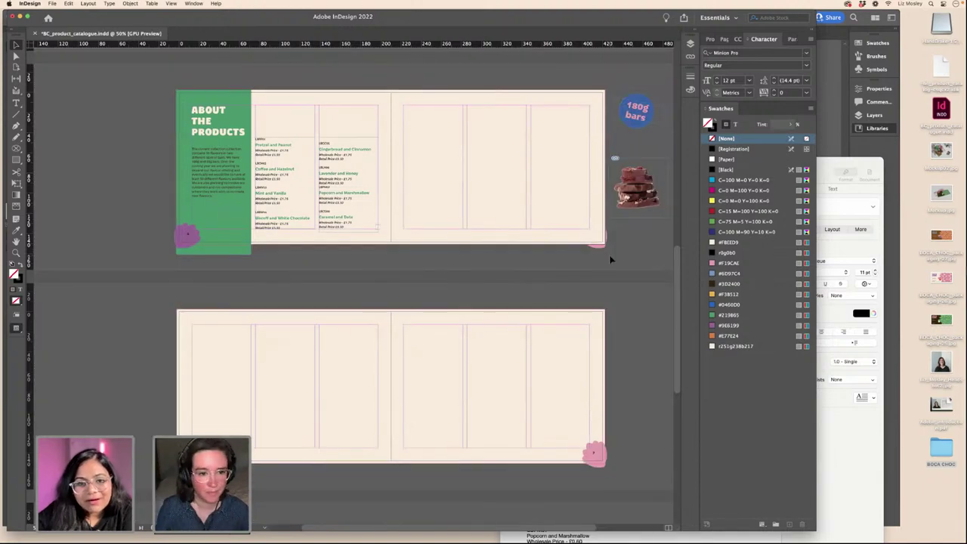
- Move both product list columns slightly up on the About the Products page
key("w")
left_click(280, 179)
left_click(337, 185, "shift")
mouse_move(337, 184)
left_mouse_down()
mouse_move(337, 162)
mouse_move(339, 171)
left_mouse_up()
key("w")
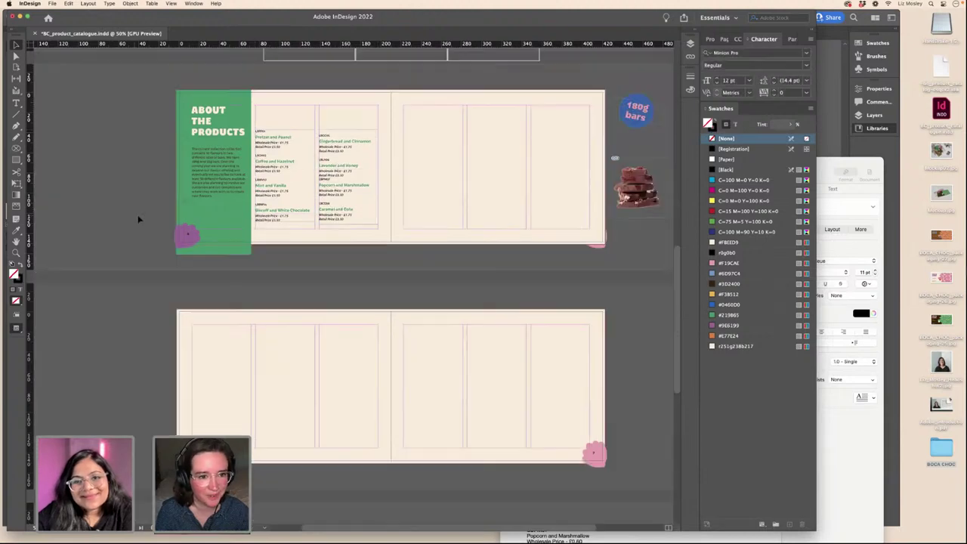
- Return both product columns to their lower position and refit the second column's frame near the bottom margin
left_click(282, 223)
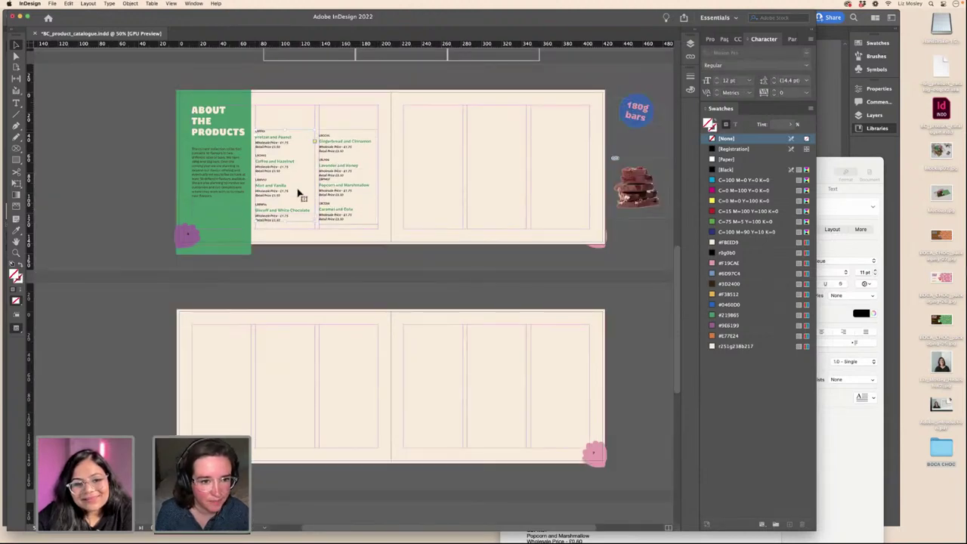
left_click(347, 219)
left_click_drag(348, 226, 348, 249)
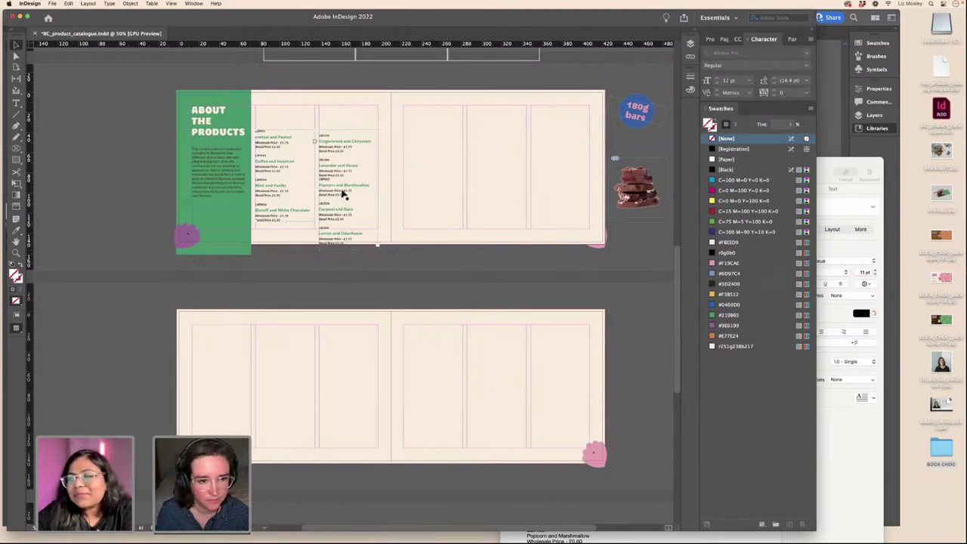
left_click_drag(340, 184, 341, 195)
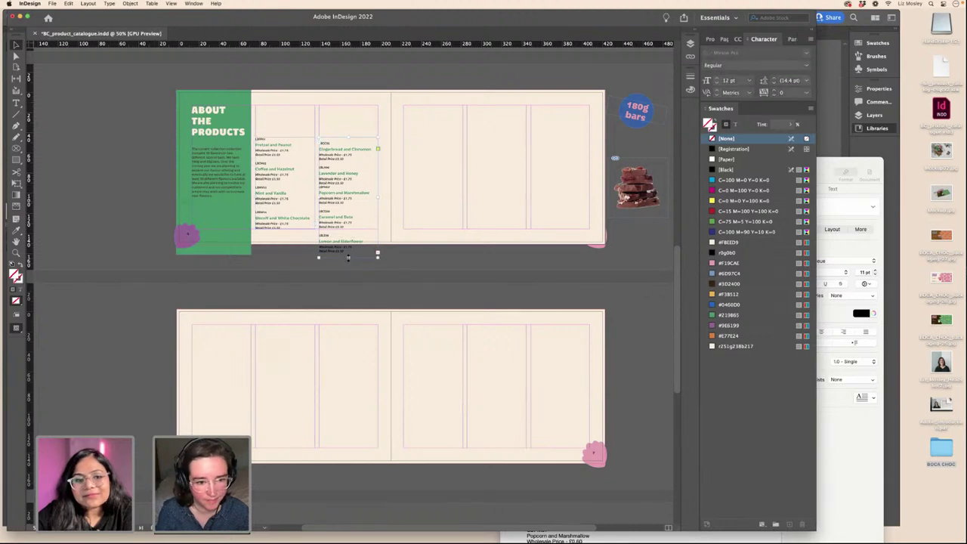
left_click_drag(377, 252, 377, 229)
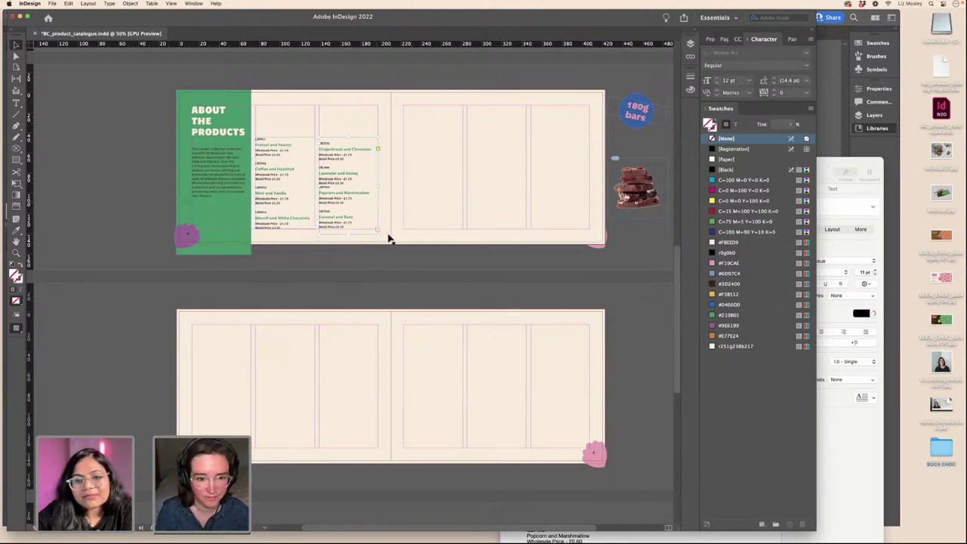
- Flow the second column's overset products into a new linked frame in the facing page's first column, level with the other lists
left_click(377, 230)
left_click(141, 168)
left_click_drag(161, 188, 420, 159)
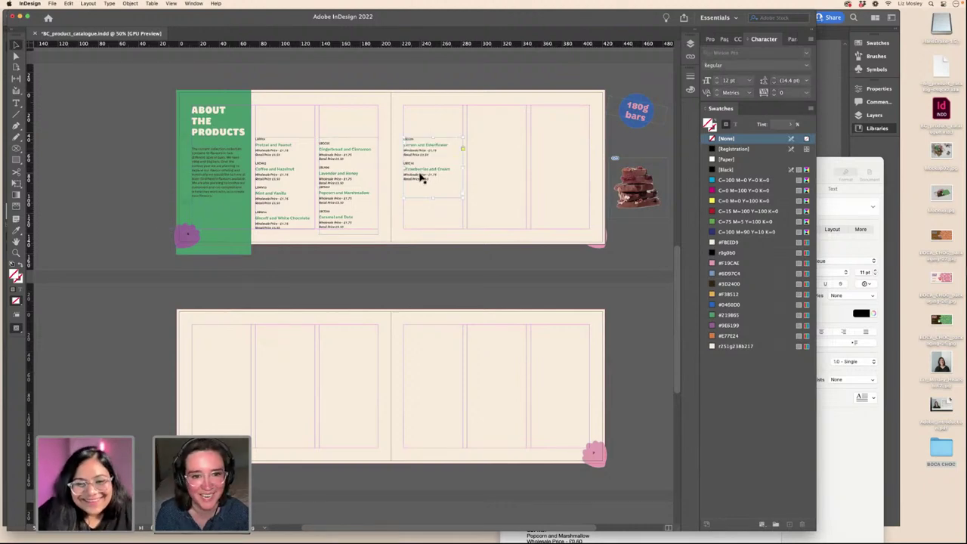
left_click(68, 175)
- Move the 180g bars badge from the pasteboard to above the Pretzel and Peanut column and preview the spread
scroll(363, 194, "up", 5)
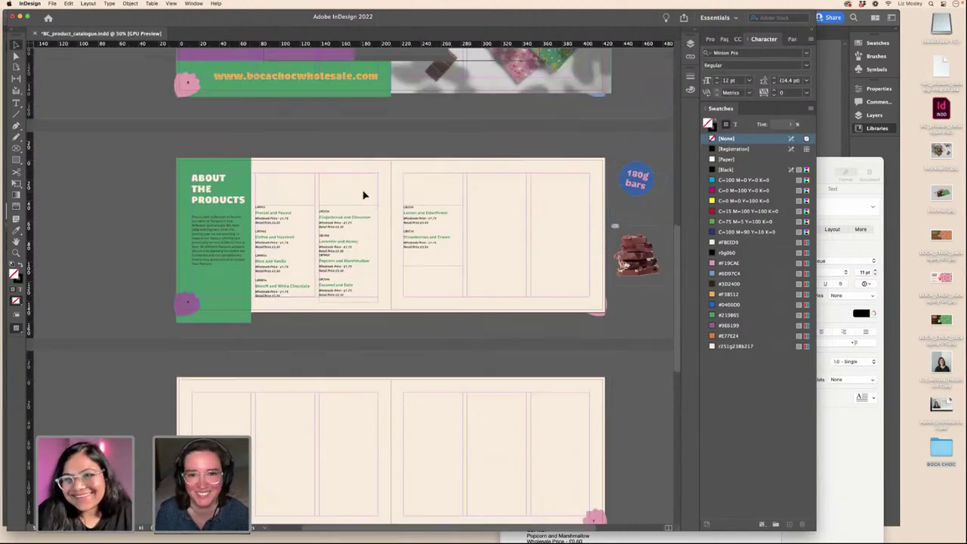
left_click_drag(637, 323, 288, 333)
scroll(281, 285, "down", 1)
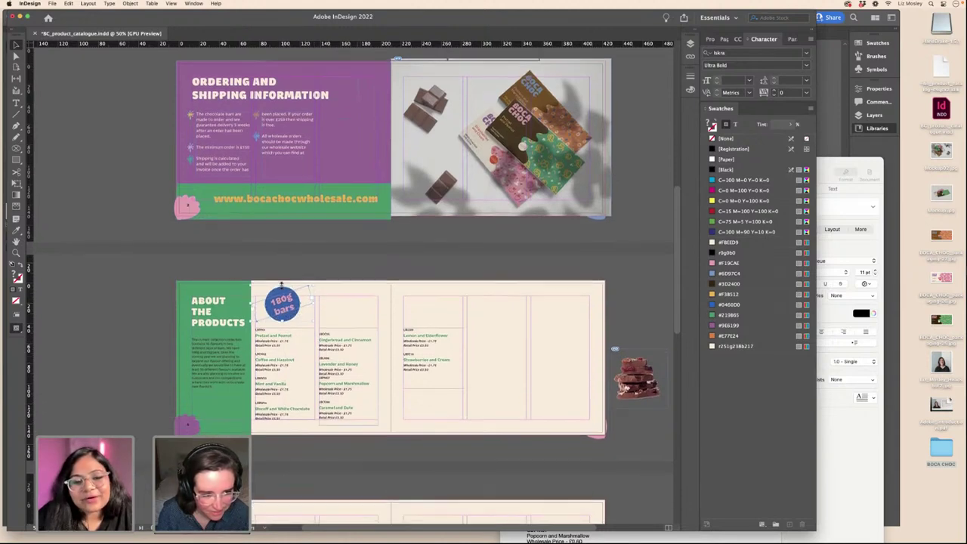
key("super+shift+a")
key("w")
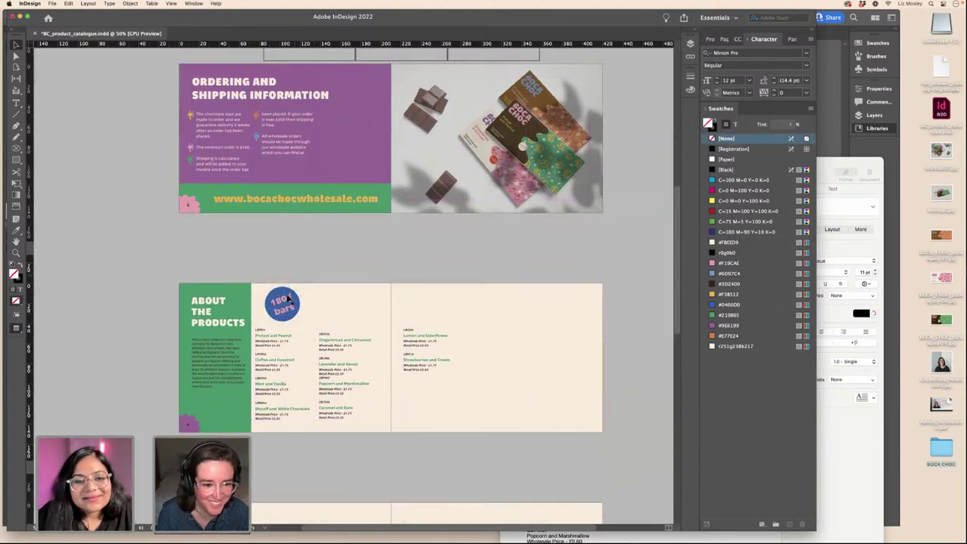
key("w")
scroll(303, 288, "down", 2)
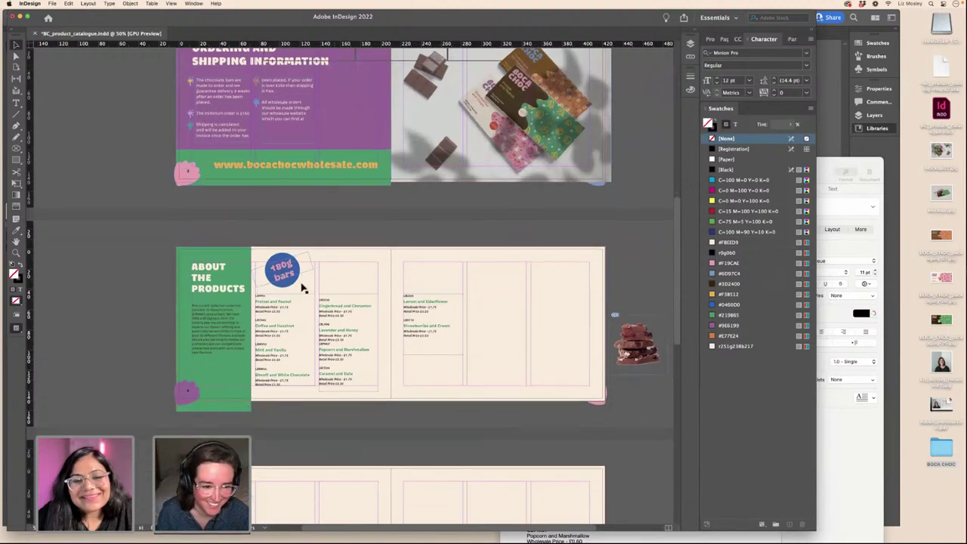
- Shift the 180g bars badge slightly closer to the green panel and check its position in preview mode
left_click(283, 263)
left_click(292, 273, "shift")
mouse_move(293, 273)
left_mouse_down()
mouse_move(282, 272)
mouse_move(307, 276)
left_mouse_up()
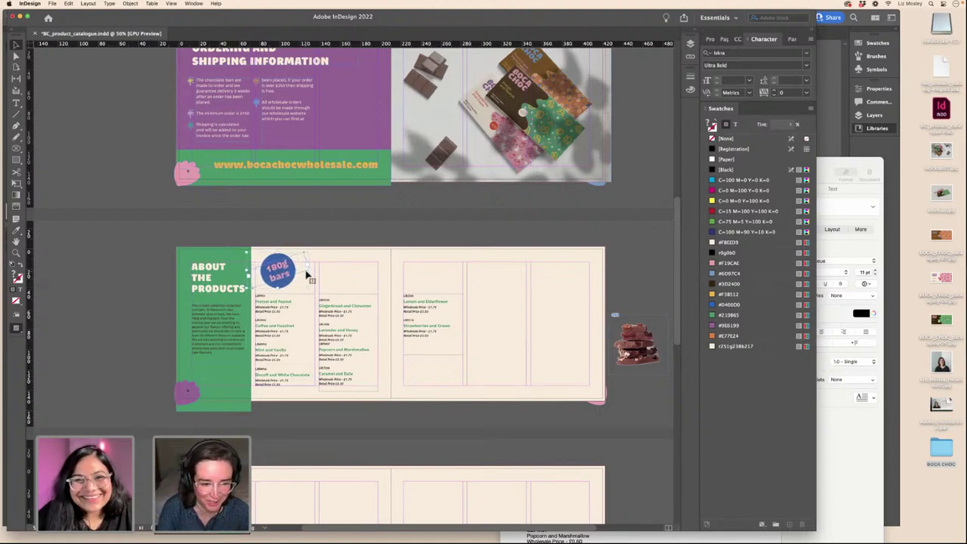
left_click(484, 234)
key("w")
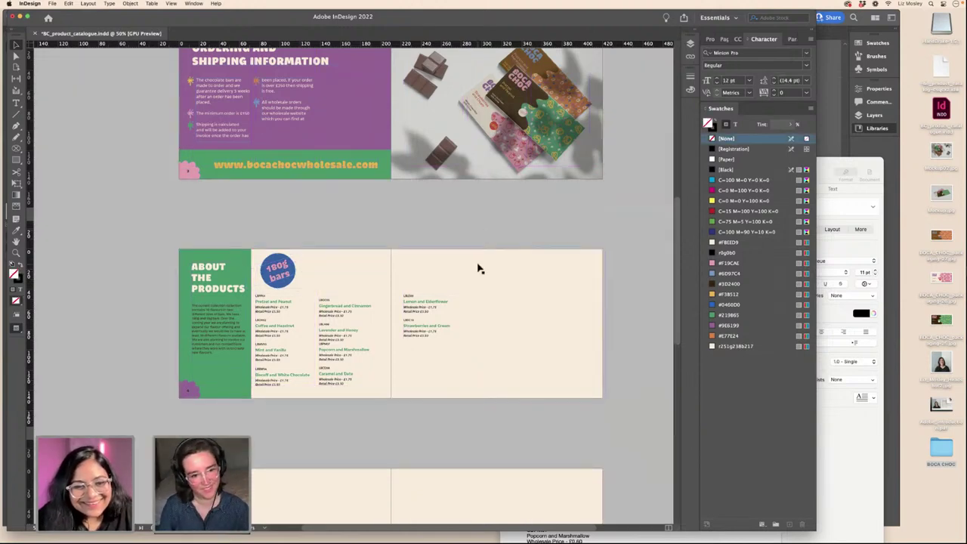
key("w")
- Copy the 180g bars badge with all three product list frames and paste them onto the next blank spread
scroll(287, 287, "down", 5)
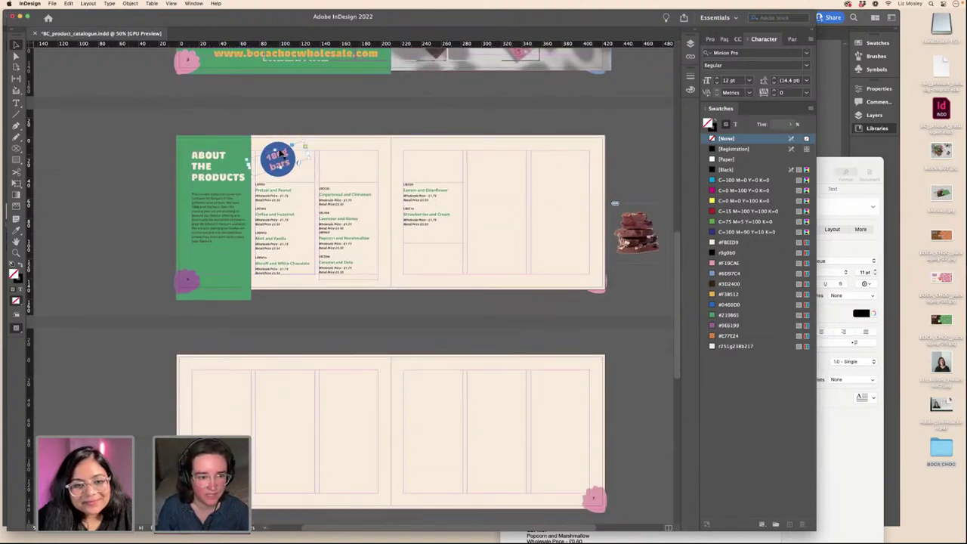
left_click(278, 157)
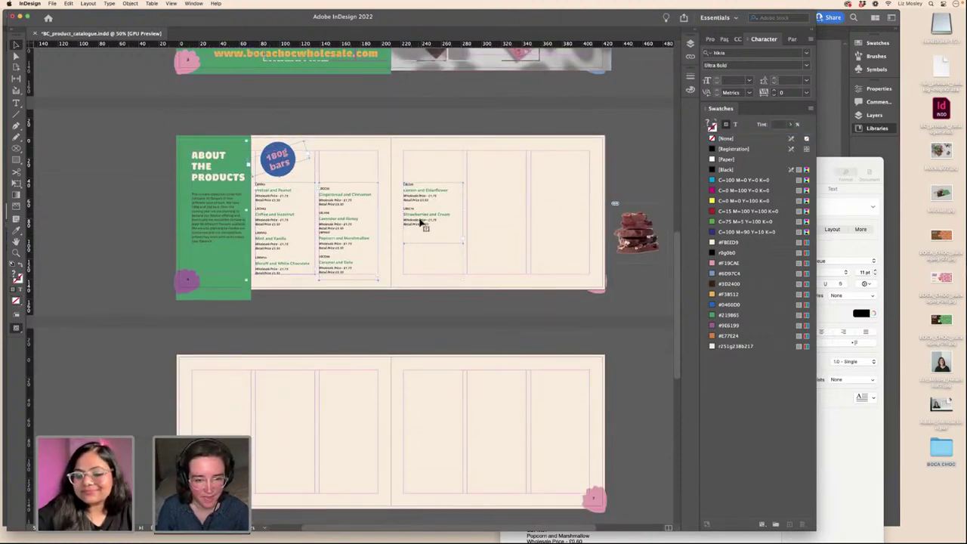
scroll(418, 258, "down", 3)
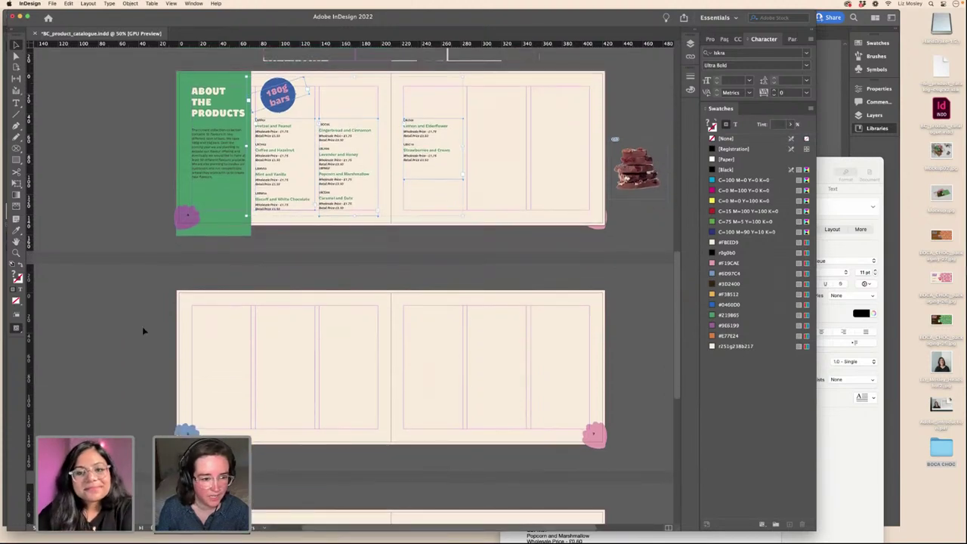
key("super+alt+shift+v")
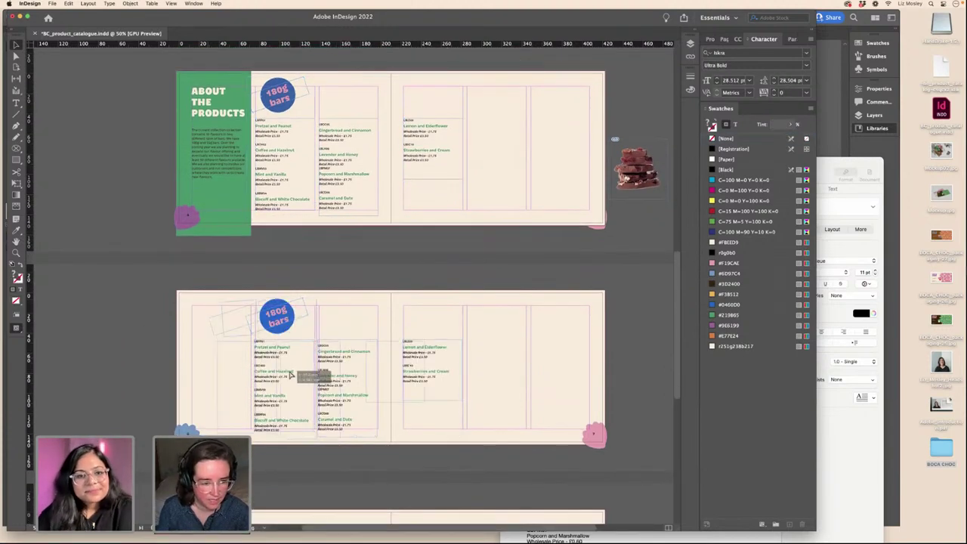
- Shift the pasted badge and product frames left until the first product column lines up with the page's left margin
mouse_move(289, 371)
left_mouse_down()
mouse_move(278, 370)
mouse_move(290, 372)
left_mouse_up()
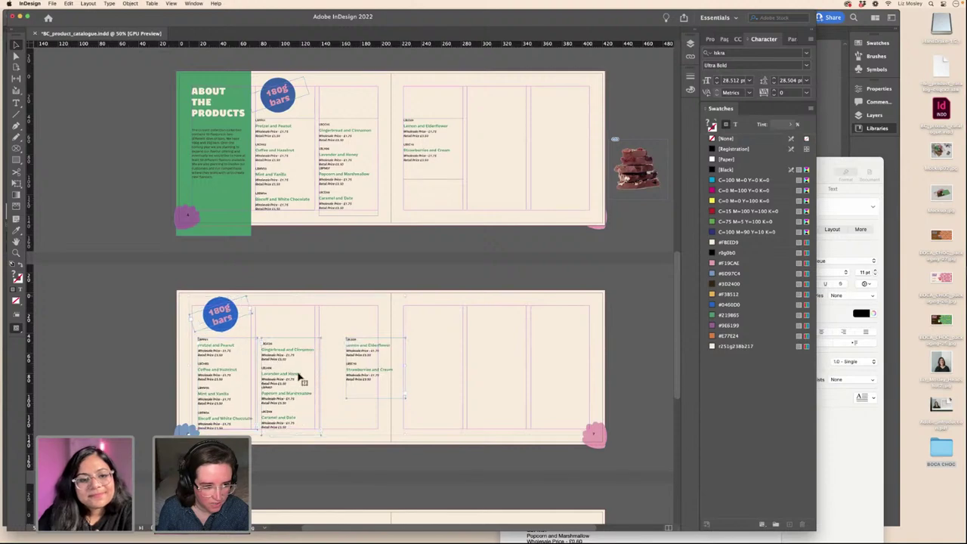
key("Left")
key("Left")
key("Left")
key("Left")
key("Left")
key("Left")
key("Left")
key("Left")
key("Left")
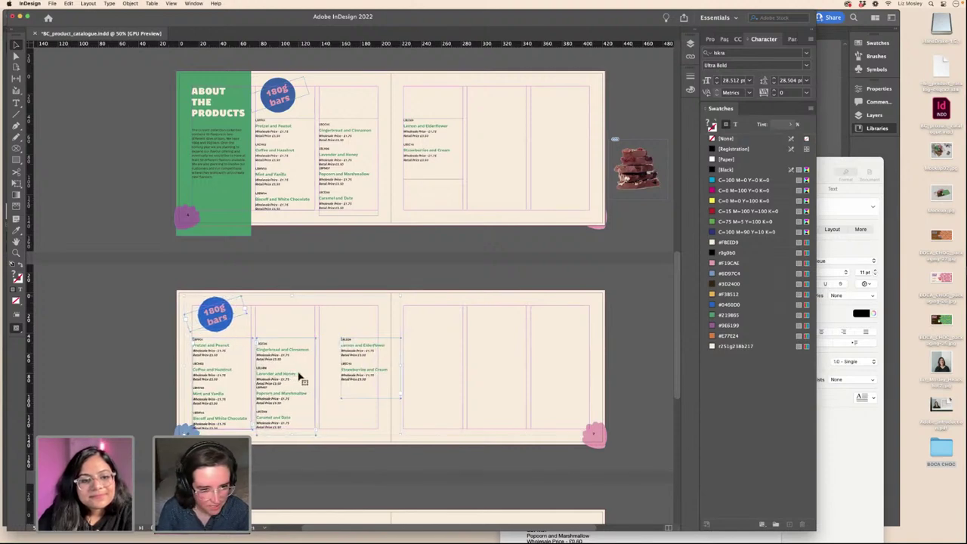
key("Left")
key("Left")
key("Left")
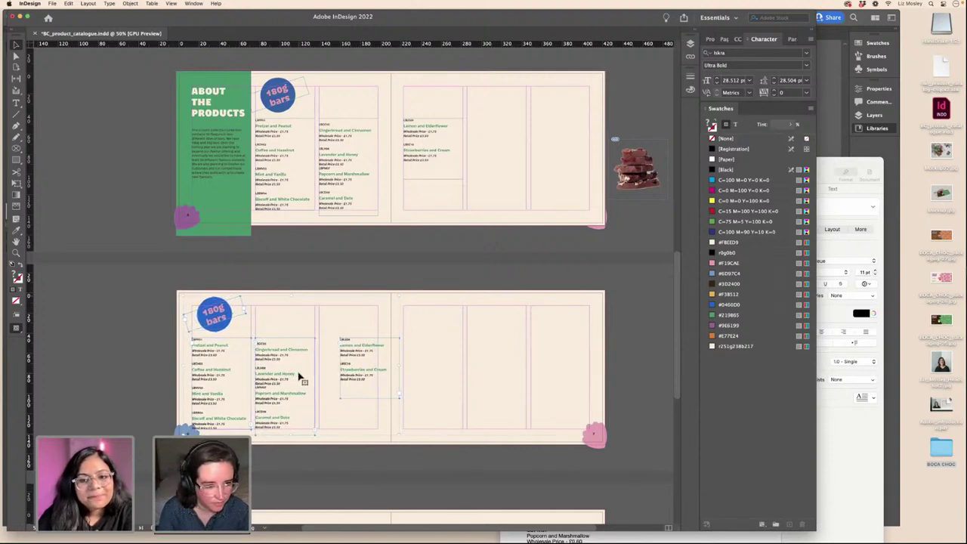
key("Left")
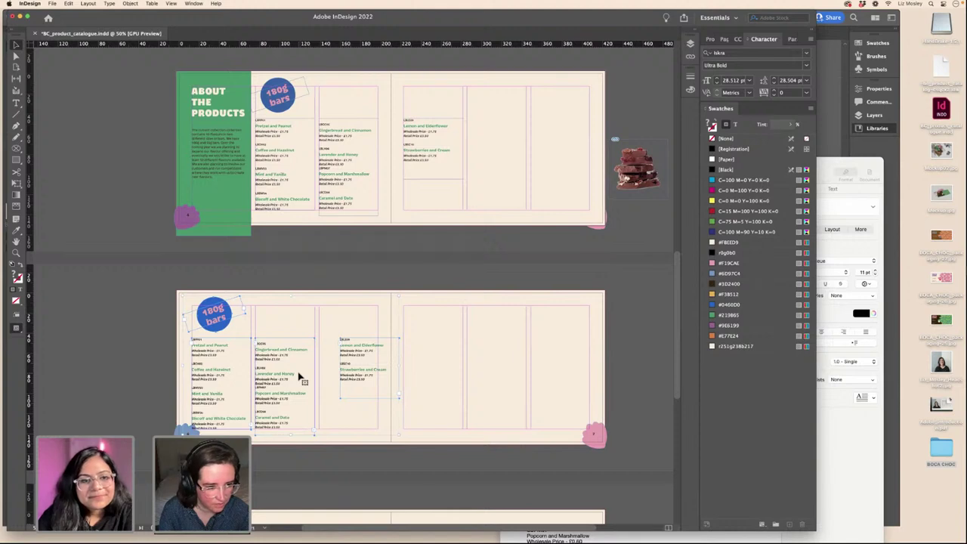
- Align the copied Lemon and Elderflower frame with the page's third column and shorten the first column's frame to three products
left_click(118, 321)
left_click_drag(357, 360, 335, 359)
left_click_drag(222, 429, 235, 408)
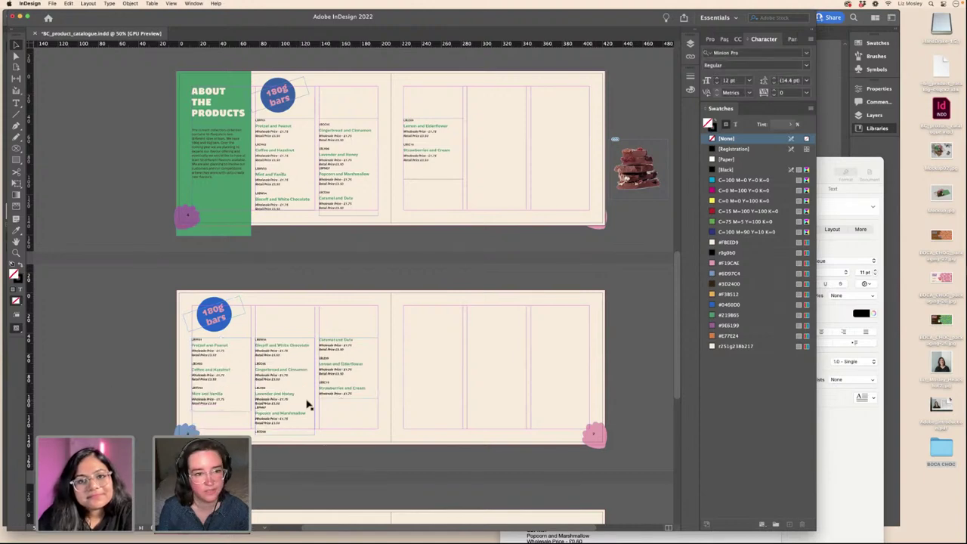
- Switch to the Boca Choc Text document in Pages and copy all the 55g bars listings, from SBPP01 through SBSC10
scroll(308, 401, "up", 5)
left_click(839, 437)
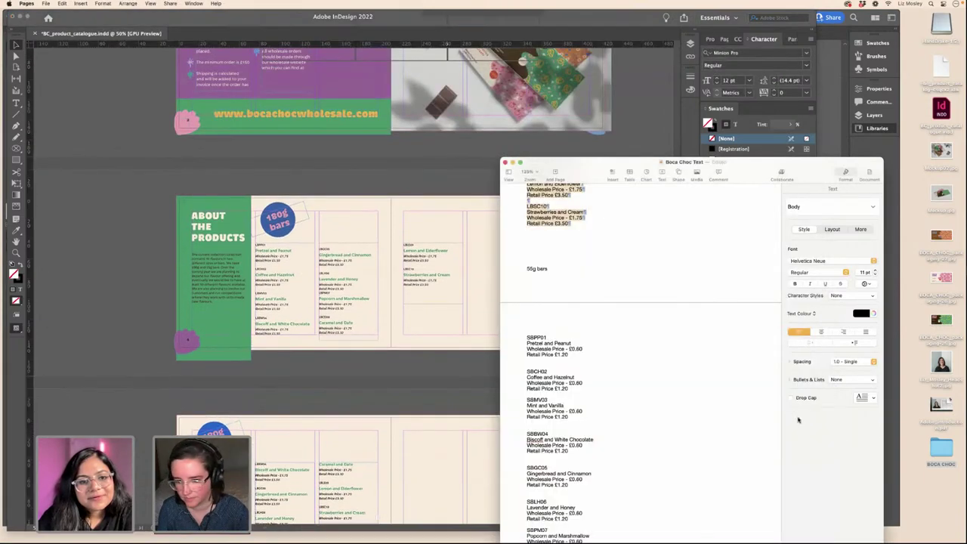
left_click(566, 324)
scroll(565, 325, "down", 1)
left_click_drag(526, 296, 589, 536)
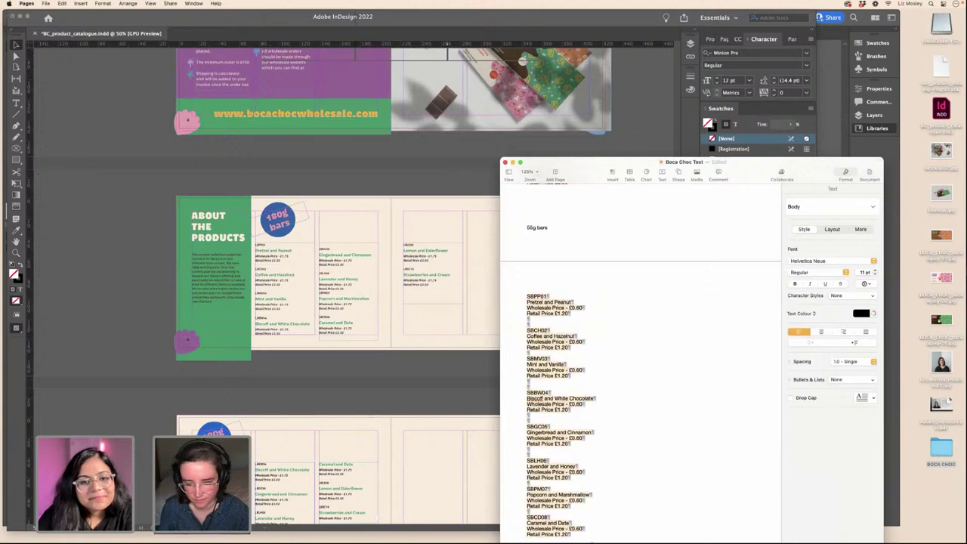
scroll(626, 356, "down", 5)
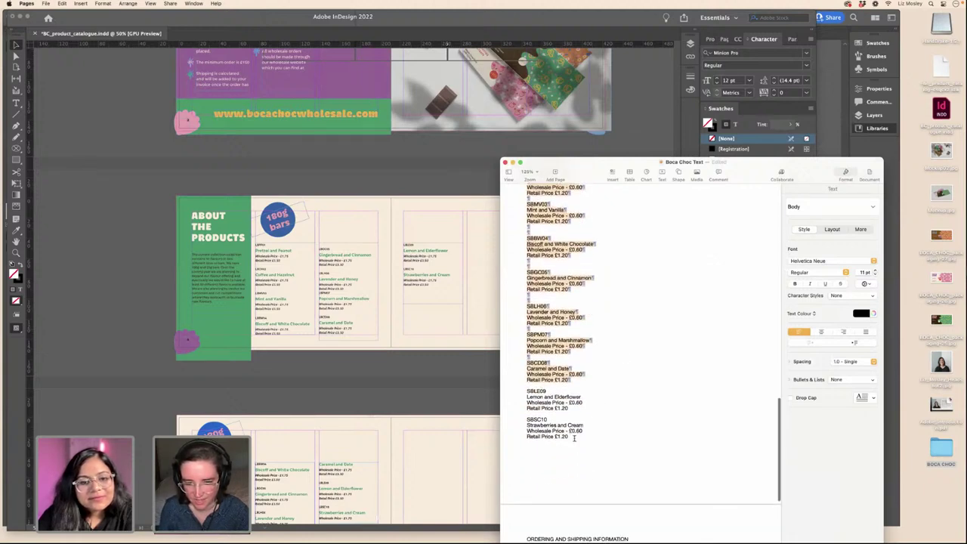
left_click(570, 436)
left_click_drag(570, 436, 518, 260)
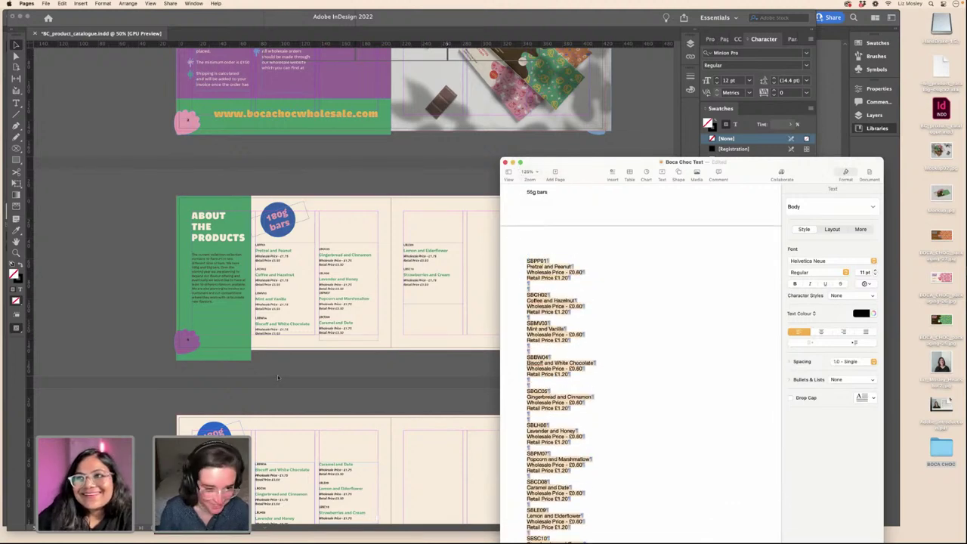
- Return to the InDesign catalogue and replace all text in the lower spread's linked product frames with the copied 55g listings
left_click(368, 365)
scroll(367, 371, "down", 3)
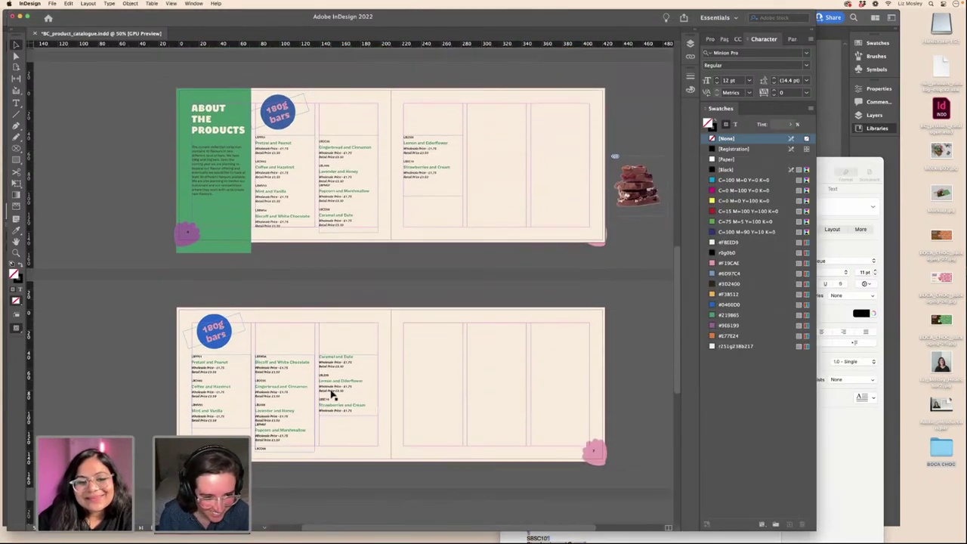
left_click_drag(337, 379, 336, 380)
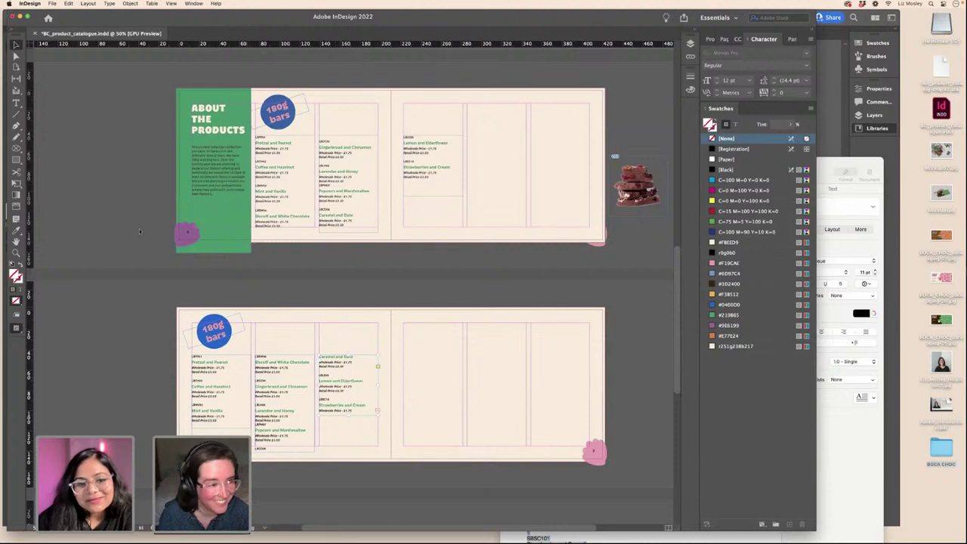
key("t")
key("super+a")
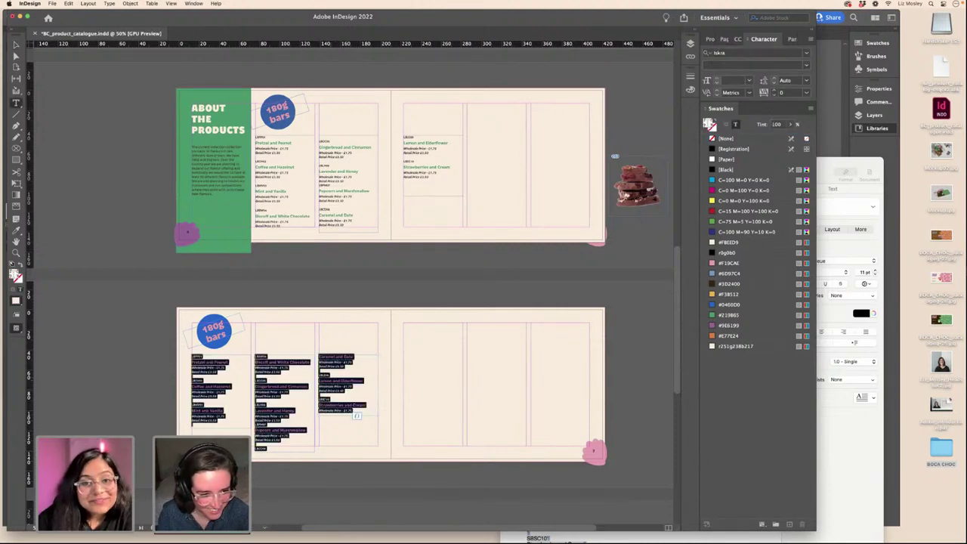
key("super+v")
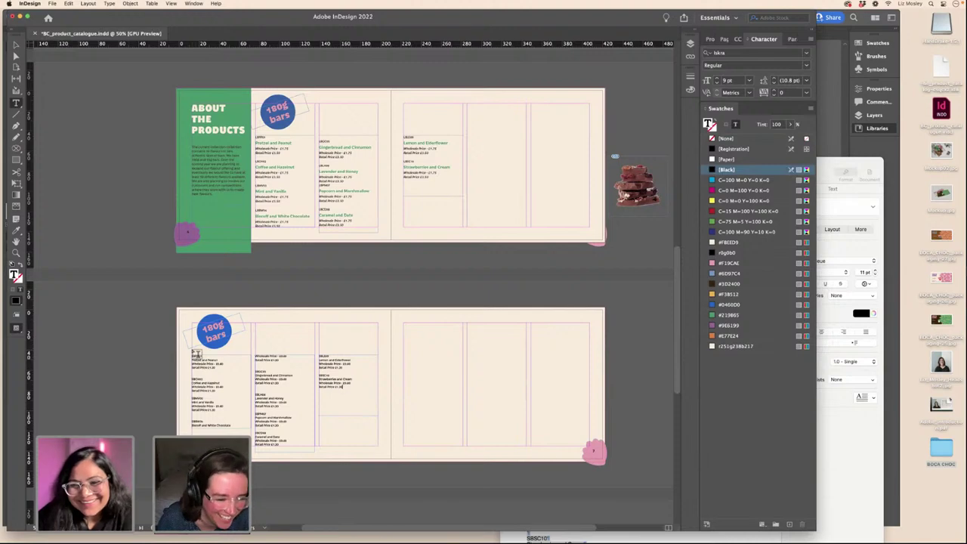
- Place a copy of the styled Lemon and Elderflower frame on the pasteboard beside the lower spread as a style reference
double_click(203, 360)
left_click(15, 45)
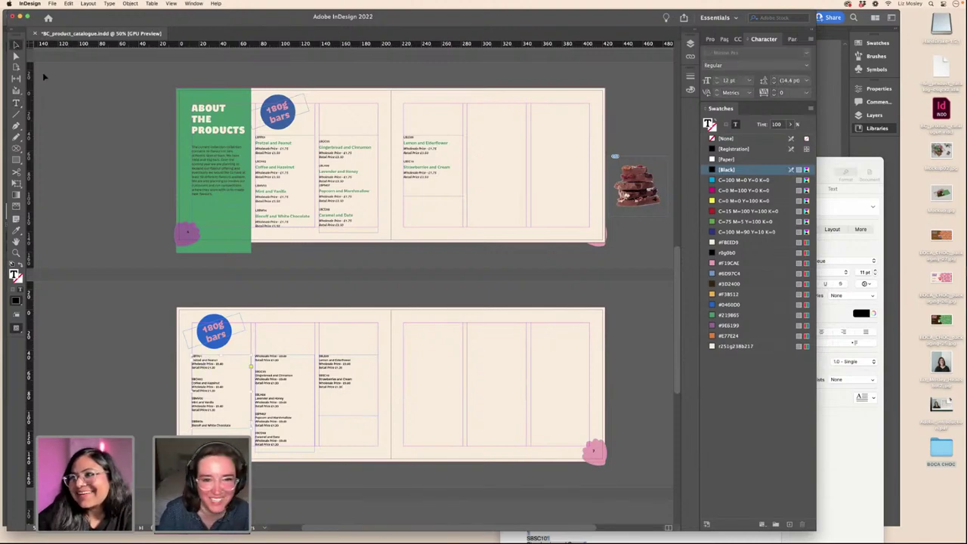
left_click(433, 181)
scroll(347, 332, "left", 1)
scroll(347, 331, "left", 2)
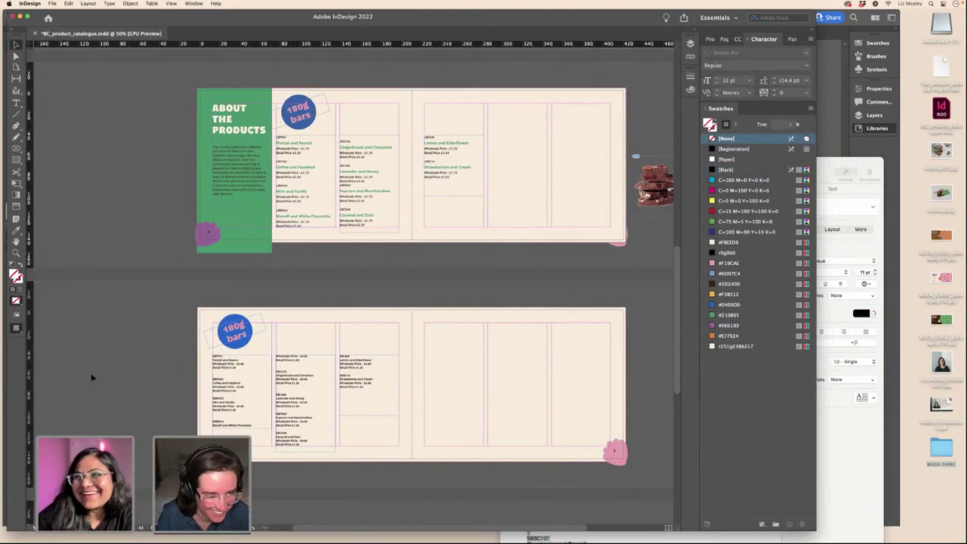
key("ctrl+v")
left_click_drag(158, 374, 154, 375)
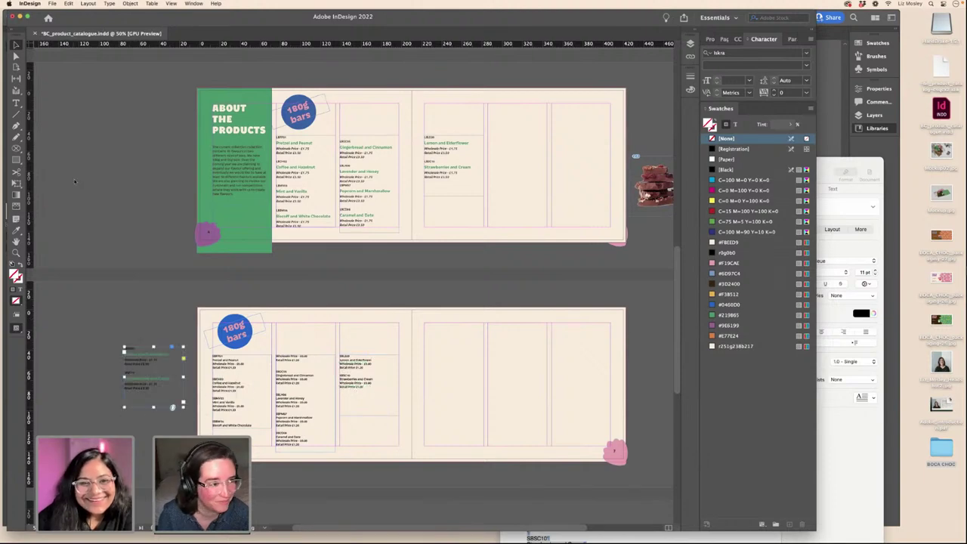
- Change the weight on the lower spread's badge to 55g
left_click(16, 102)
double_click(230, 329)
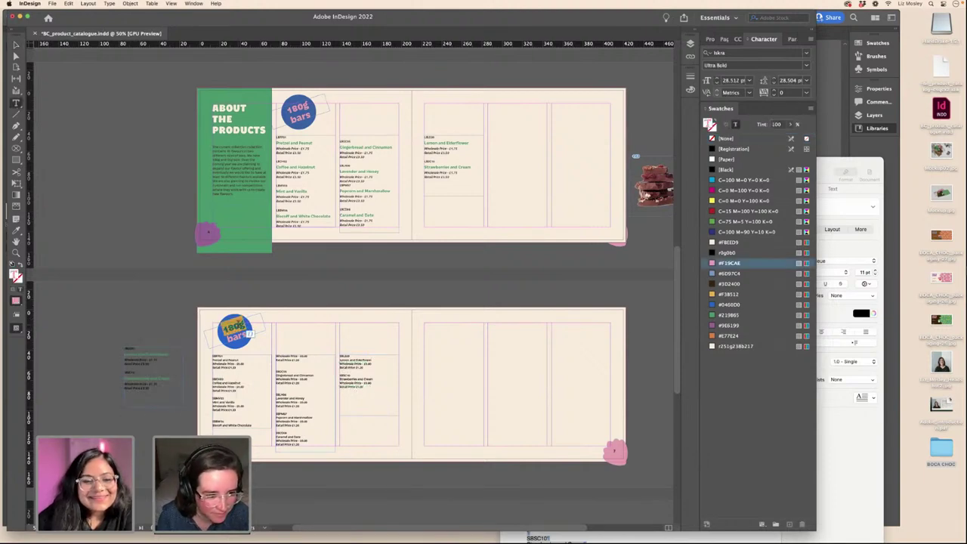
left_click(238, 326)
left_click_drag(230, 328, 241, 326)
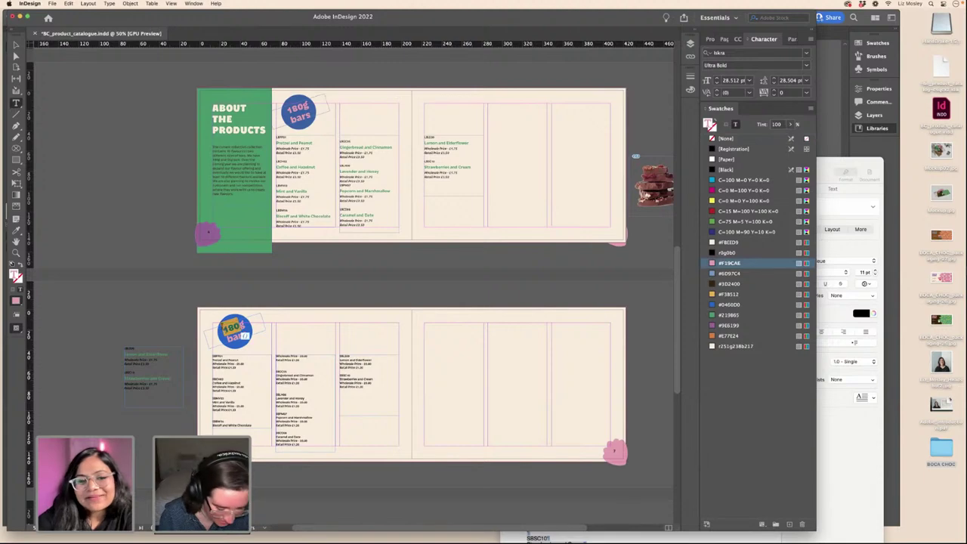
type("55g")
left_click(15, 44)
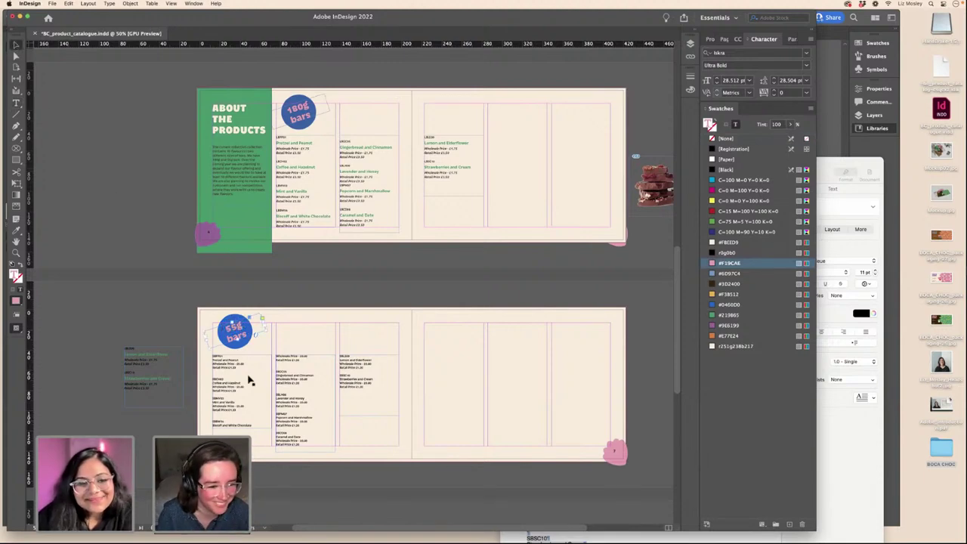
- Apply the reference frame's product code formatting to the Pretzel and Peanut code in the 55g list with the Eyedropper
left_click(235, 370)
double_click(221, 358)
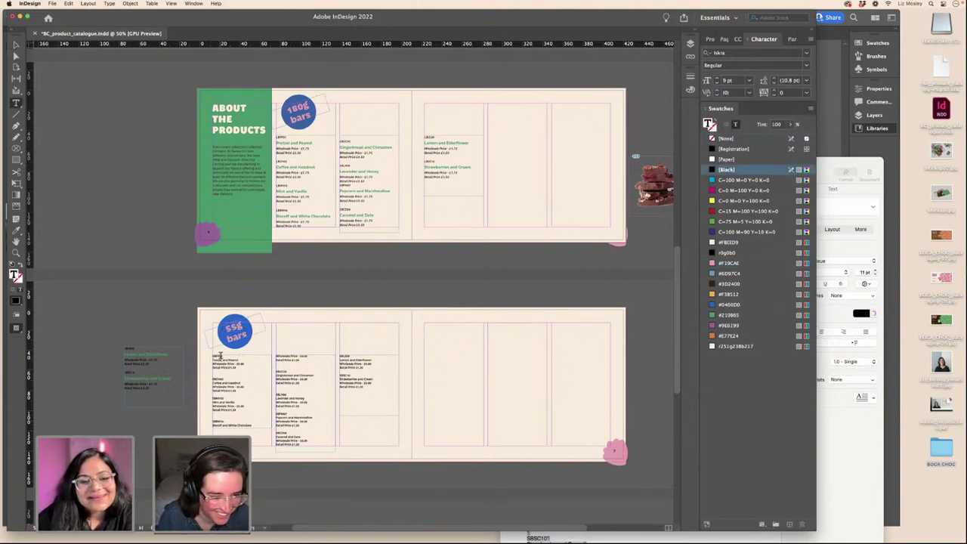
double_click(217, 356)
left_click(16, 231)
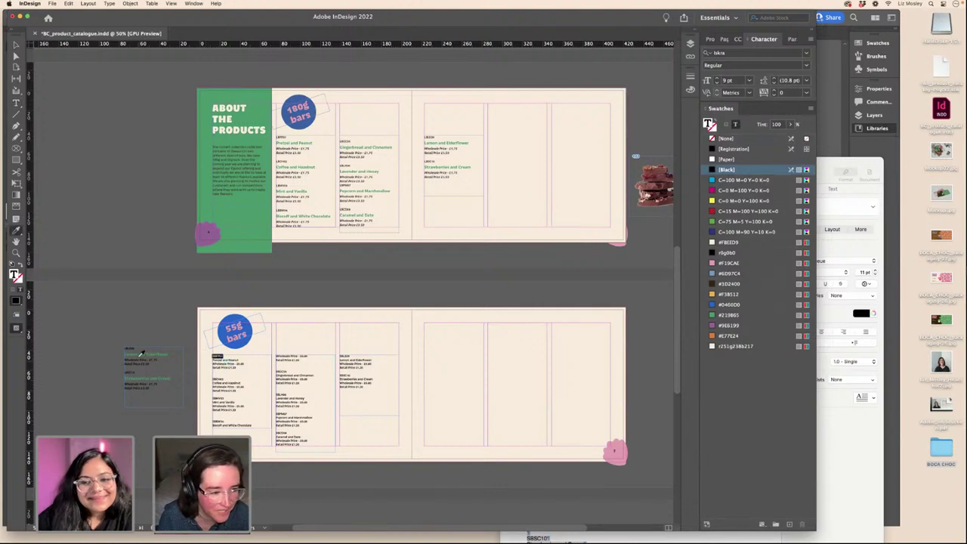
left_click(127, 345)
- Apply the same product code formatting to the remaining codes across the three 55g columns
left_click_drag(225, 380, 203, 419)
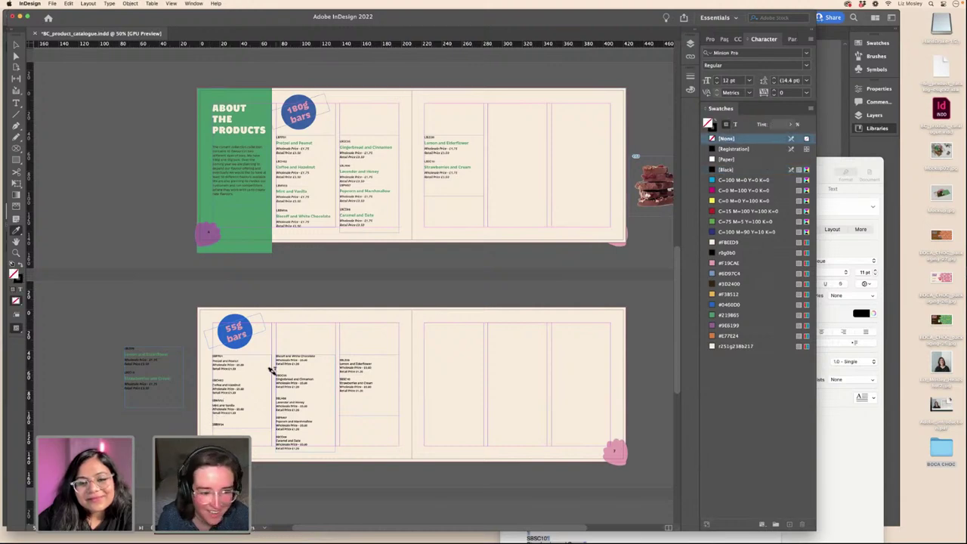
left_click_drag(286, 373, 271, 417)
key("Escape")
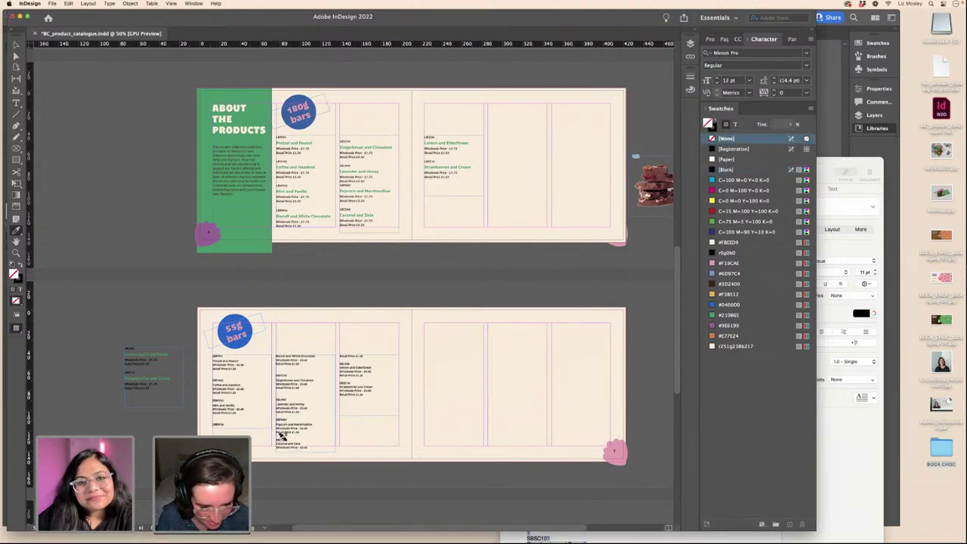
left_click(277, 436)
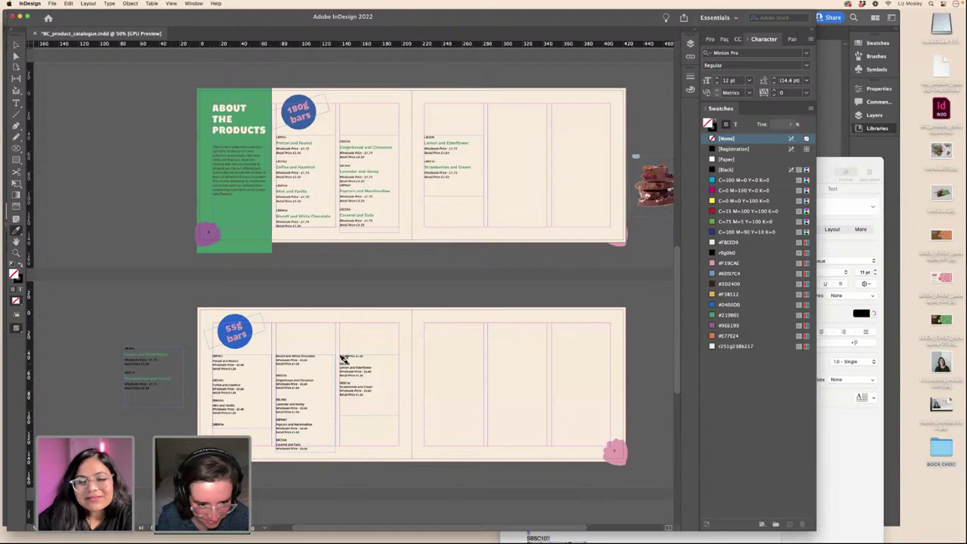
left_click_drag(349, 363, 336, 383)
- Match the 55g Pretzel and Peanut name to the reference product name's formatting and recolour it purple #9E6199
left_click(16, 102)
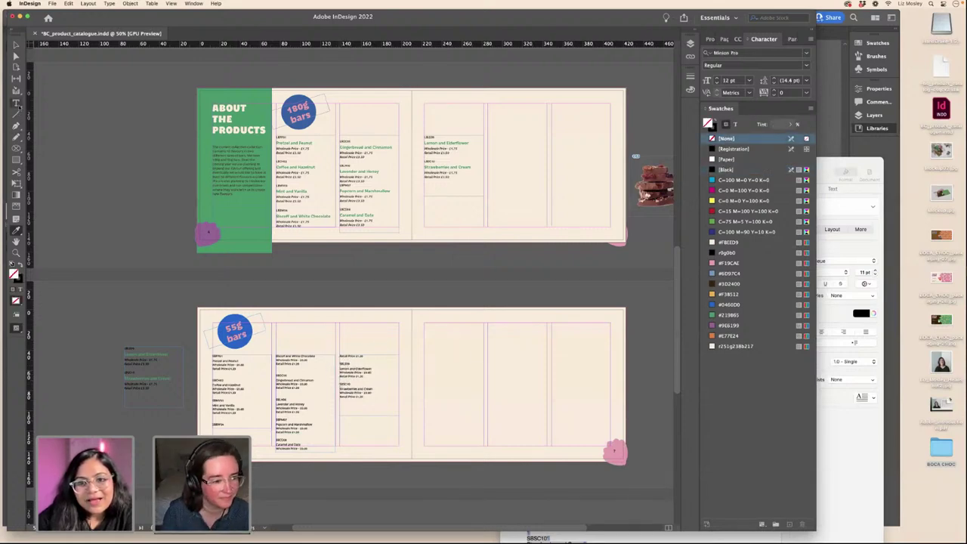
left_click(236, 359)
left_click_drag(237, 360, 212, 360)
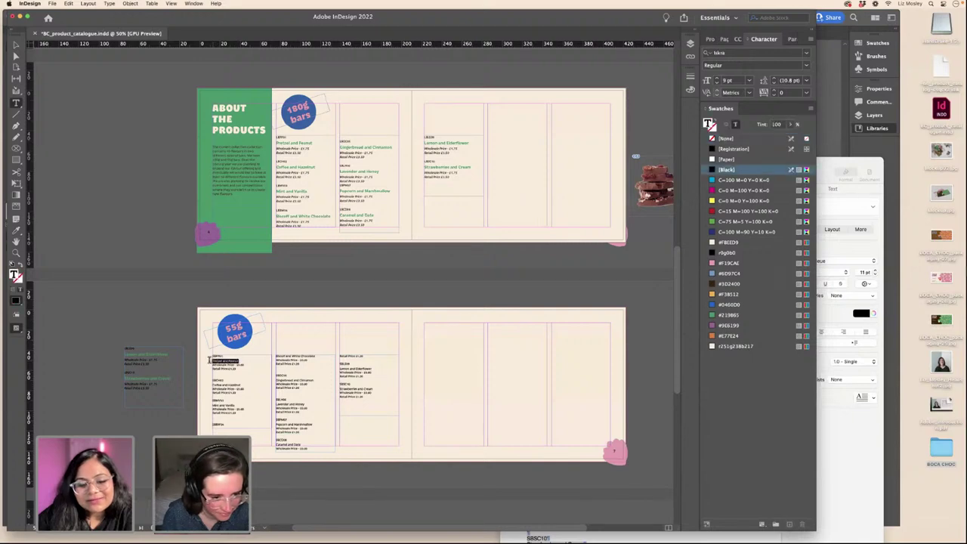
left_click(164, 352)
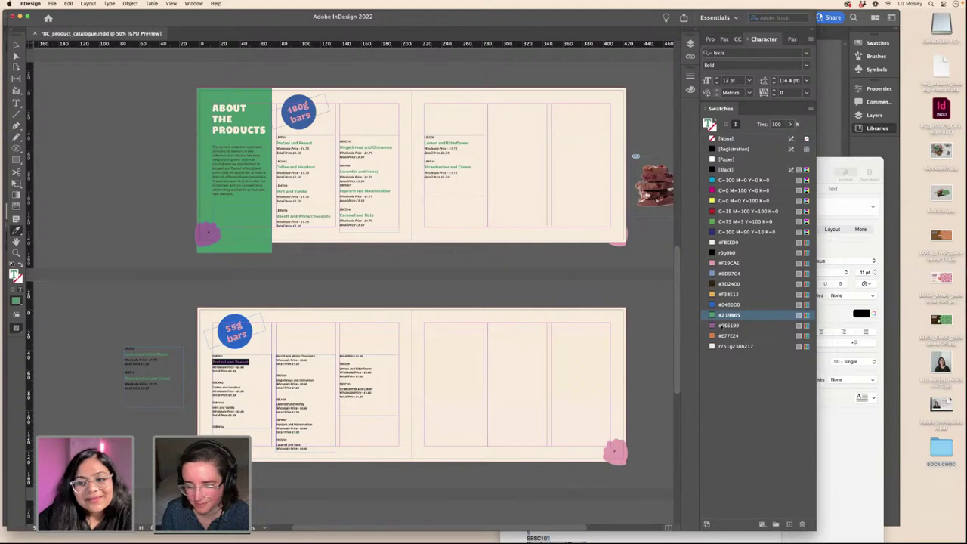
left_click(722, 324)
left_click(15, 103)
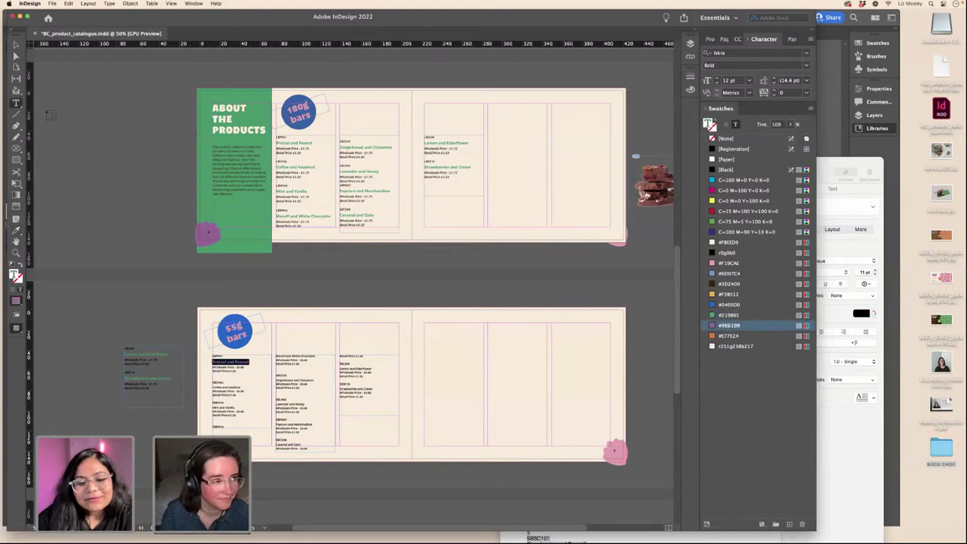
left_click(15, 45)
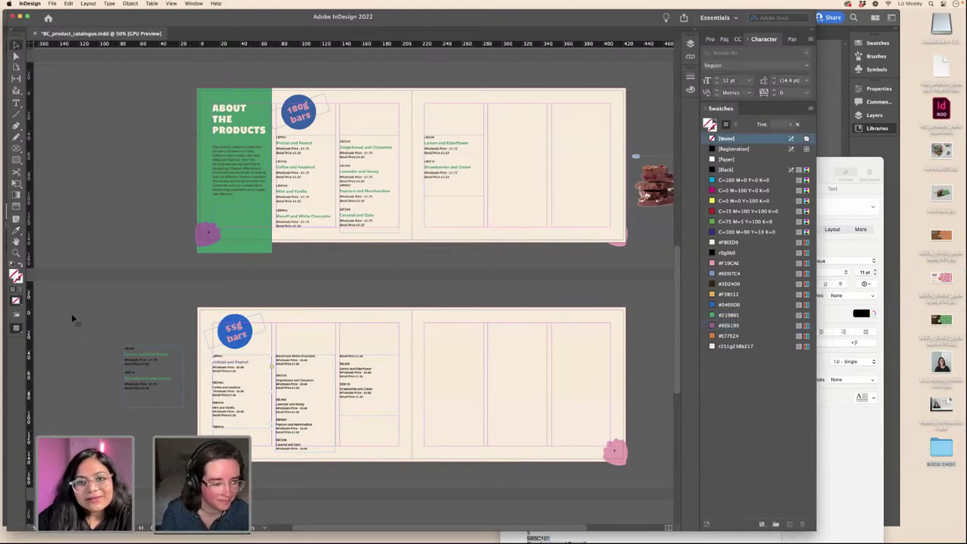
- Apply the 180g listing's italic 10 pt price formatting to the 55g Pretzel and Peanut wholesale and retail price lines
left_click(16, 104)
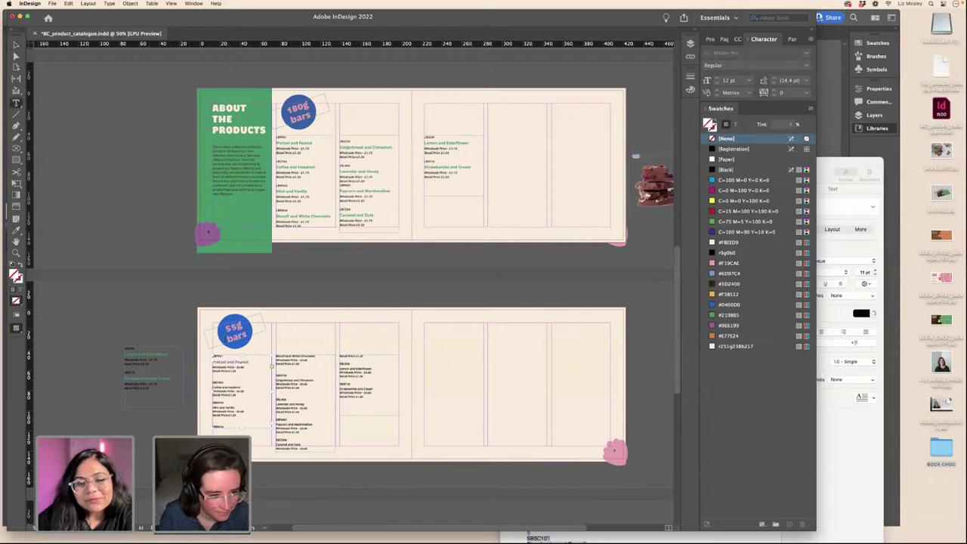
left_click_drag(232, 371, 204, 366)
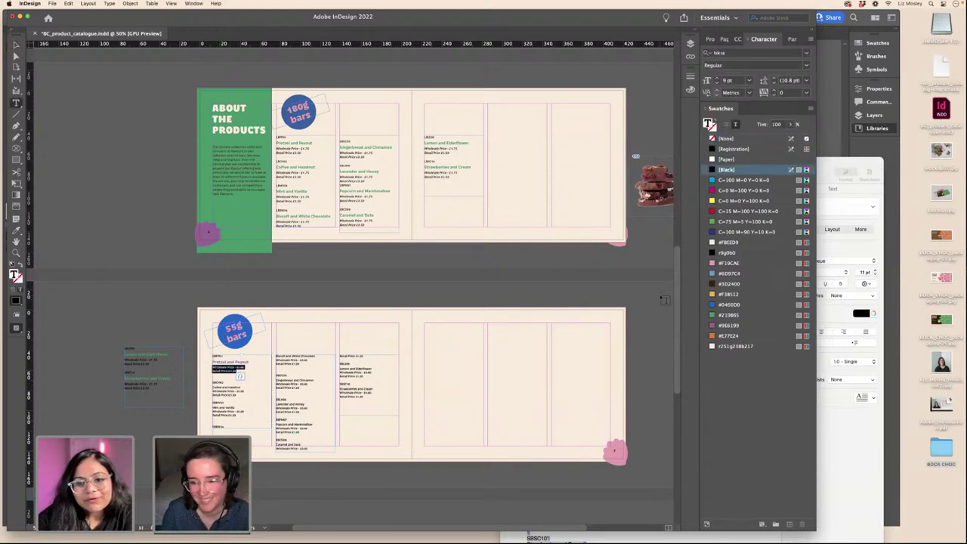
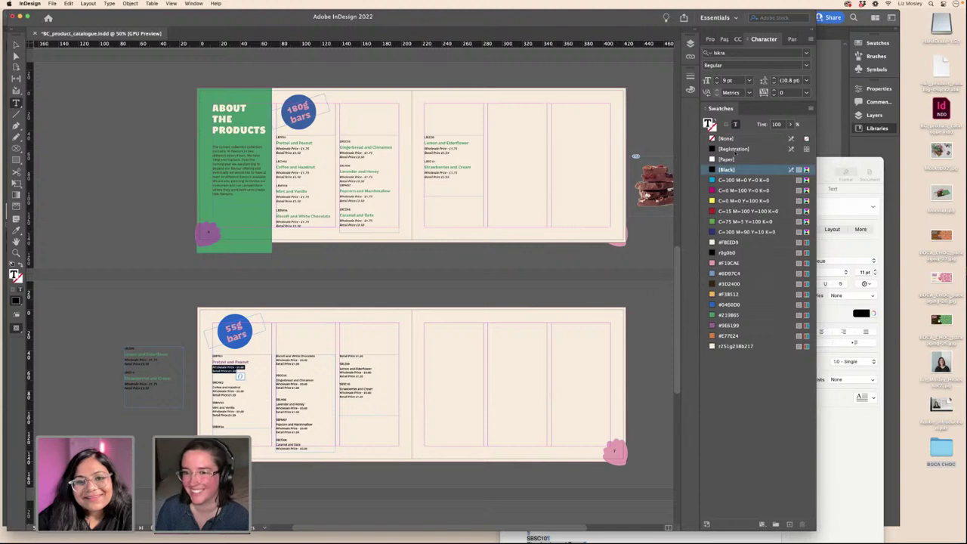
left_click(15, 230)
left_click(282, 220)
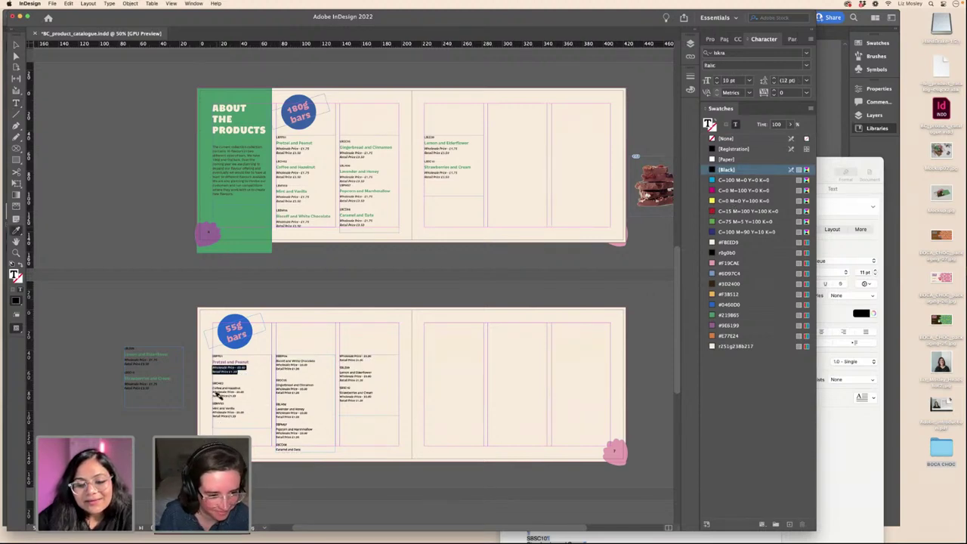
- Apply the italic price formatting to the wholesale and retail lines of the remaining 55g products in all three columns
left_click_drag(206, 390, 207, 411)
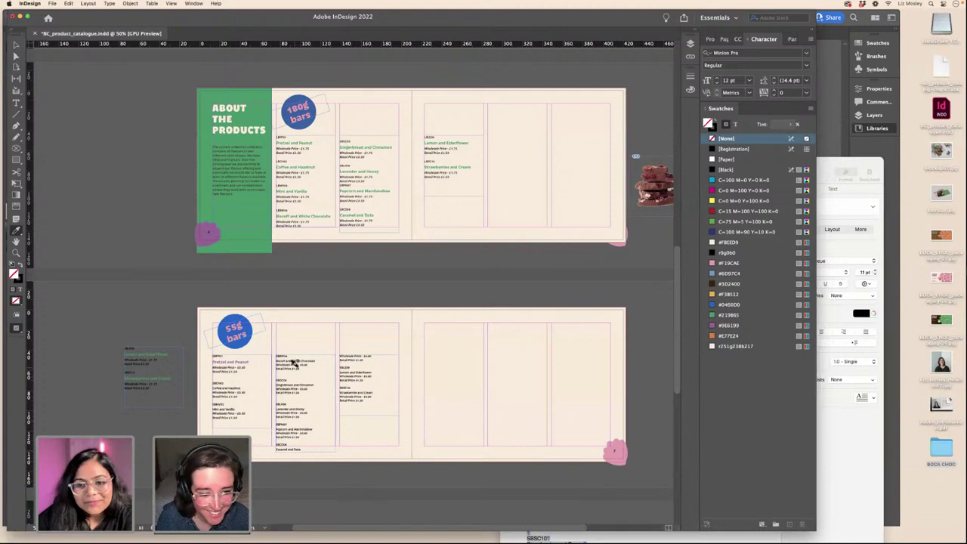
left_click_drag(270, 363, 267, 384)
left_click_drag(299, 418, 270, 432)
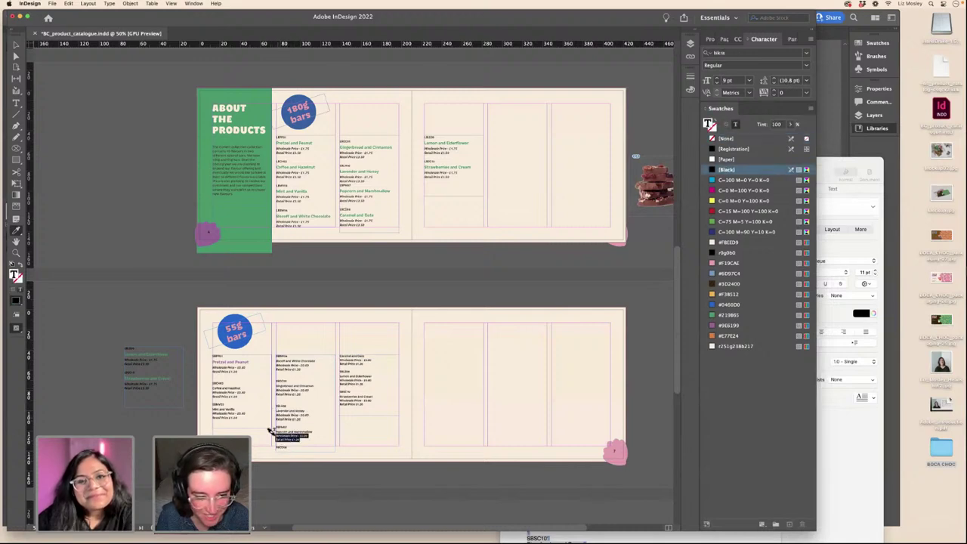
left_click_drag(362, 363, 333, 356)
left_click_drag(364, 384, 333, 402)
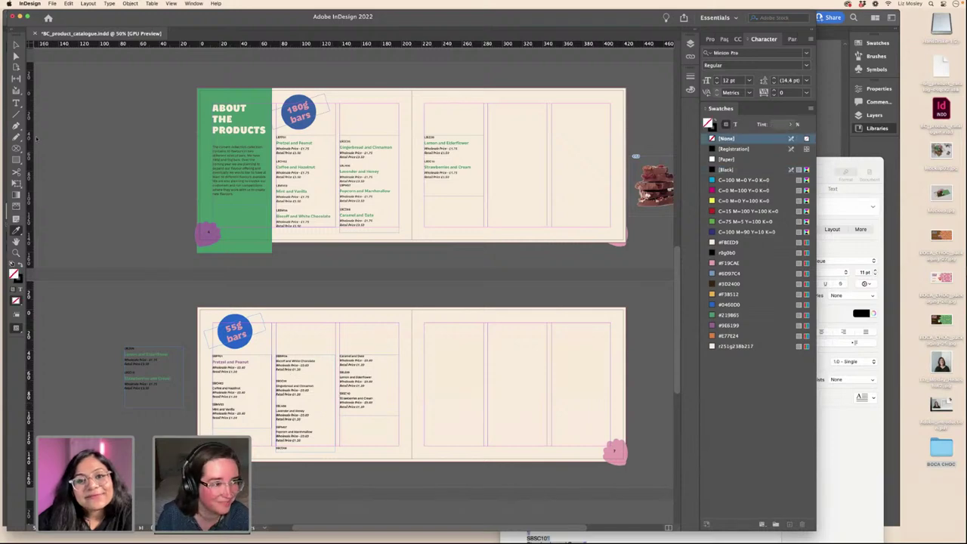
- Apply the Pretzel and Peanut name's bold purple formatting to the other 55g product names in the first and second columns
left_click(16, 102)
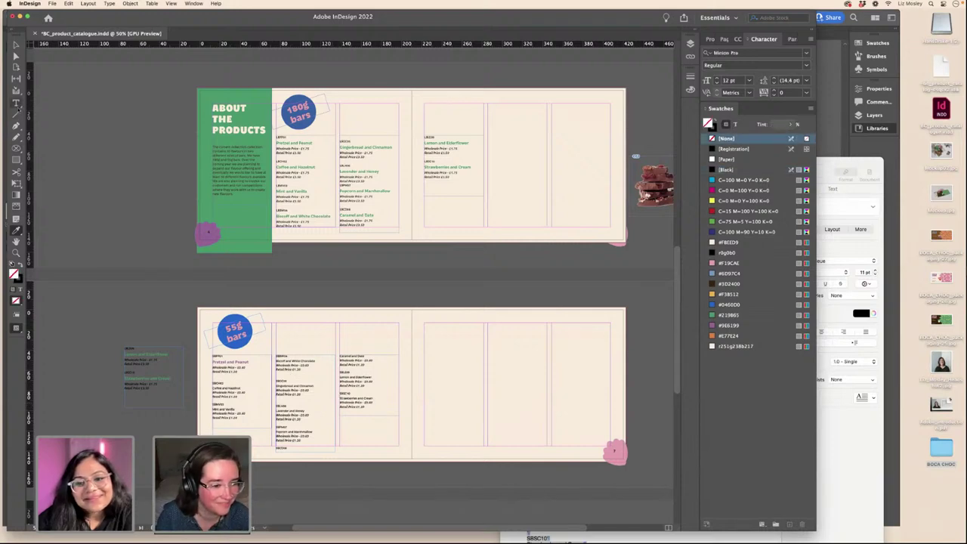
triple_click(231, 387)
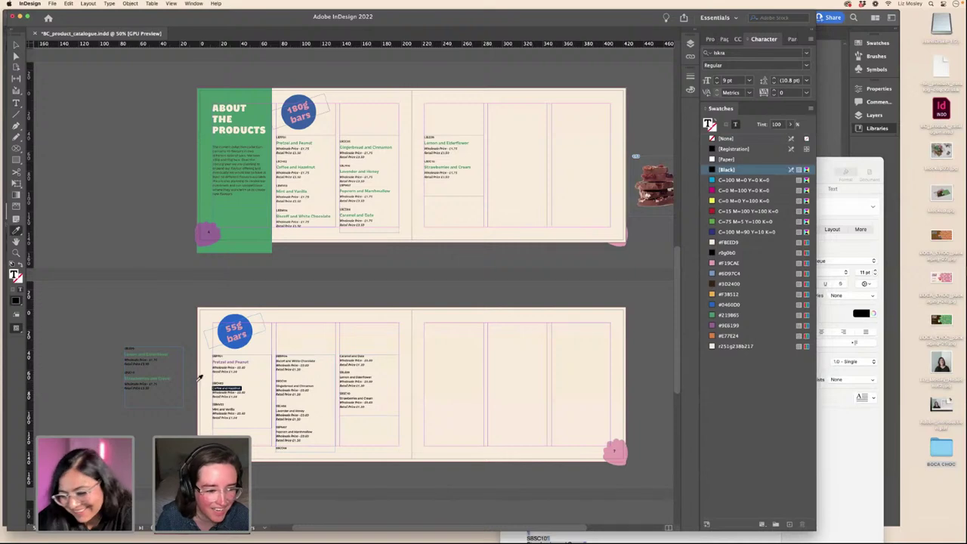
left_click(227, 361)
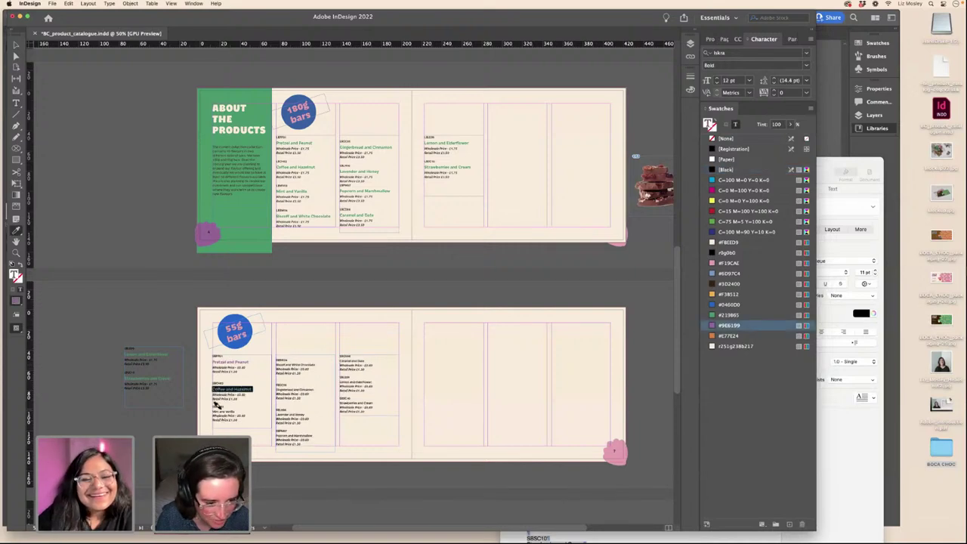
left_click_drag(234, 412, 210, 410)
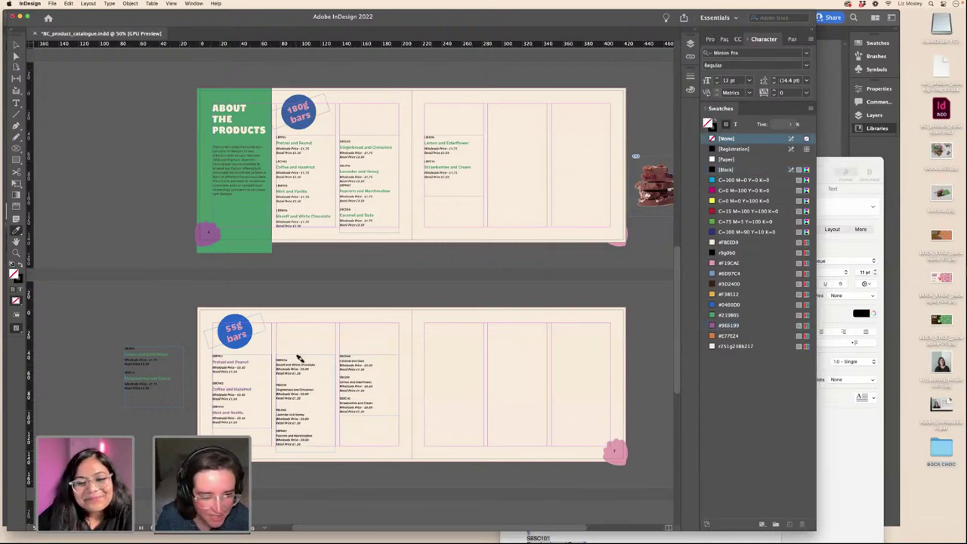
left_click_drag(310, 362, 269, 438)
key("Escape")
key("Escape")
key("Escape")
key("Escape")
left_click(15, 44)
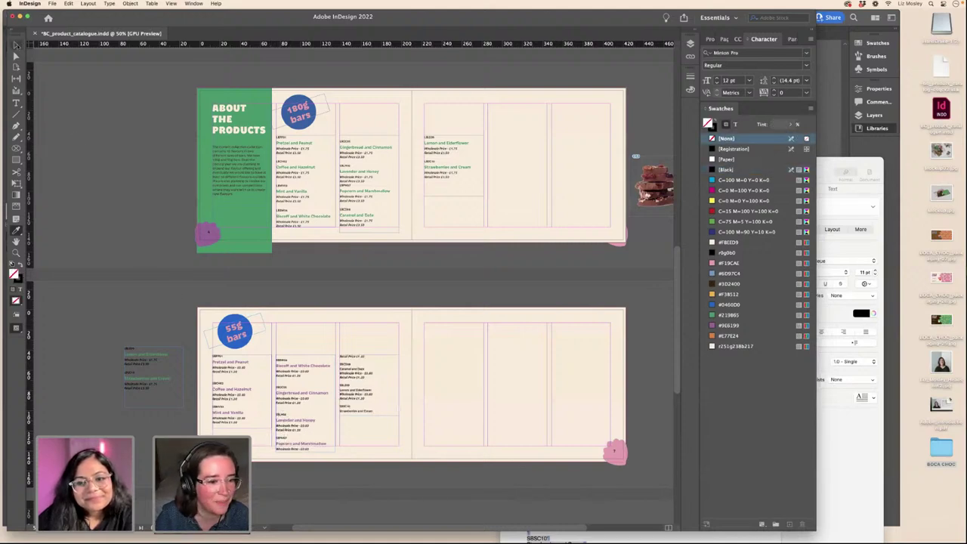
- Remove the blank line above the Biscoff and White Chocolate product code at the start of the second 55g column
left_click(230, 387)
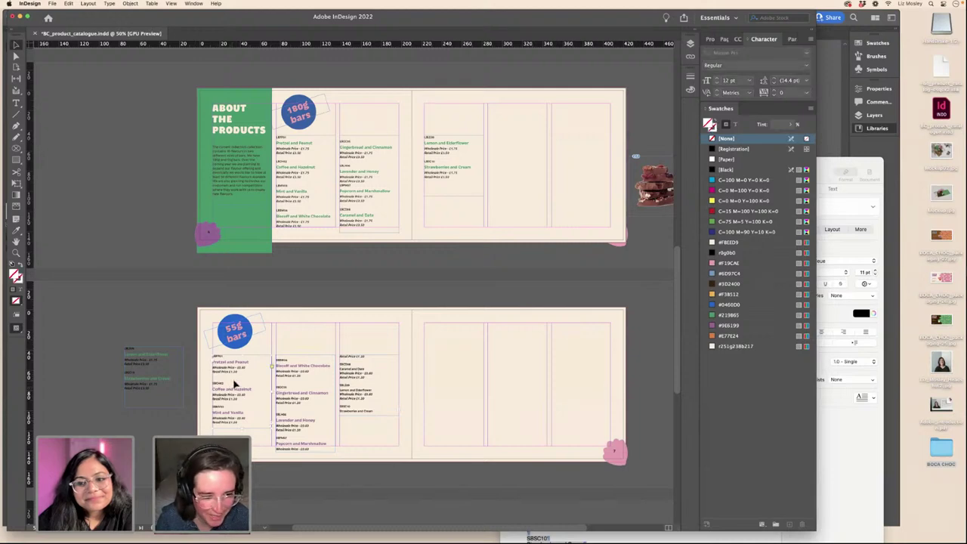
left_click_drag(289, 396, 294, 398)
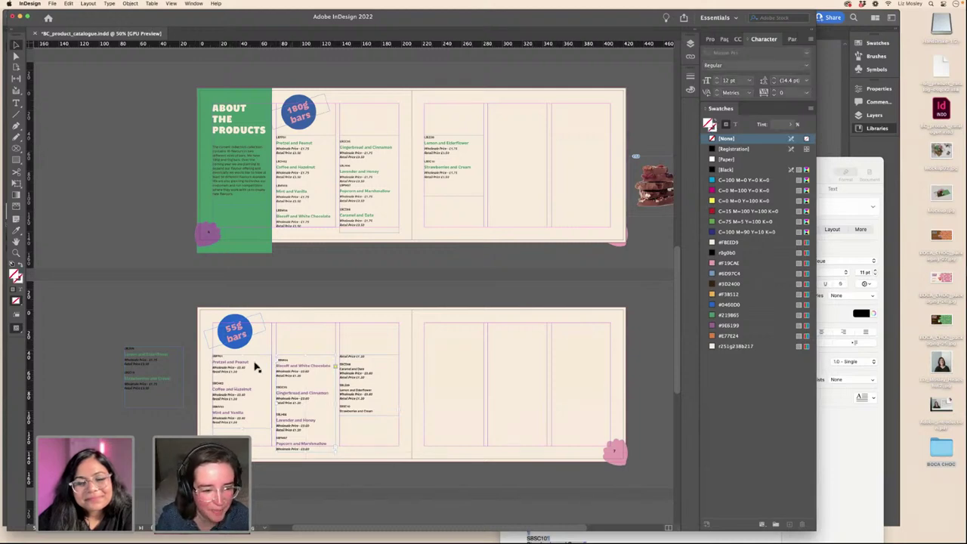
key("t")
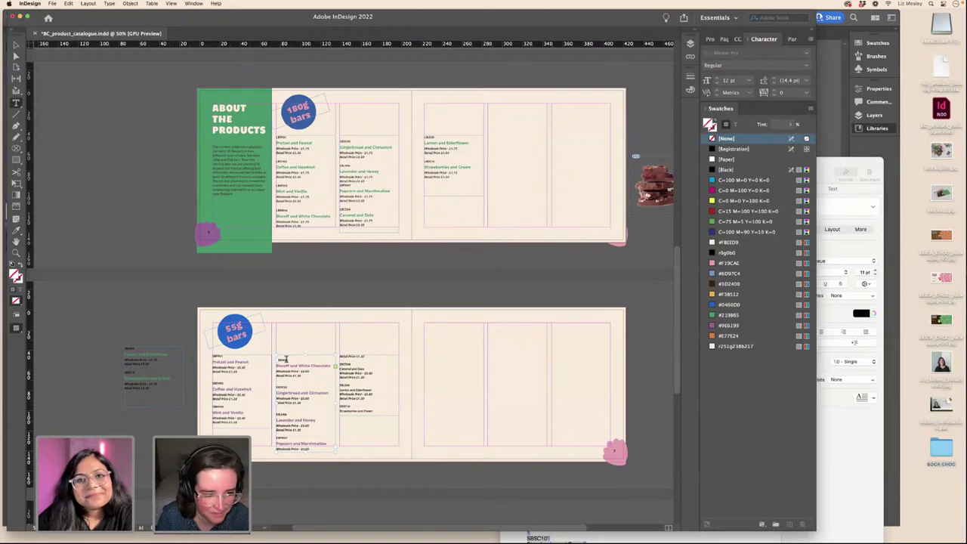
left_click(274, 359)
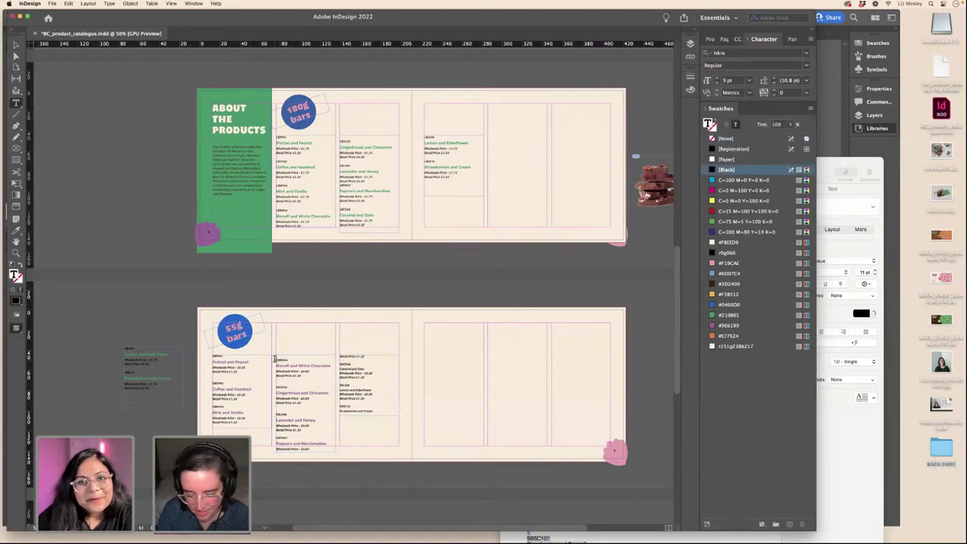
key("BackSpace")
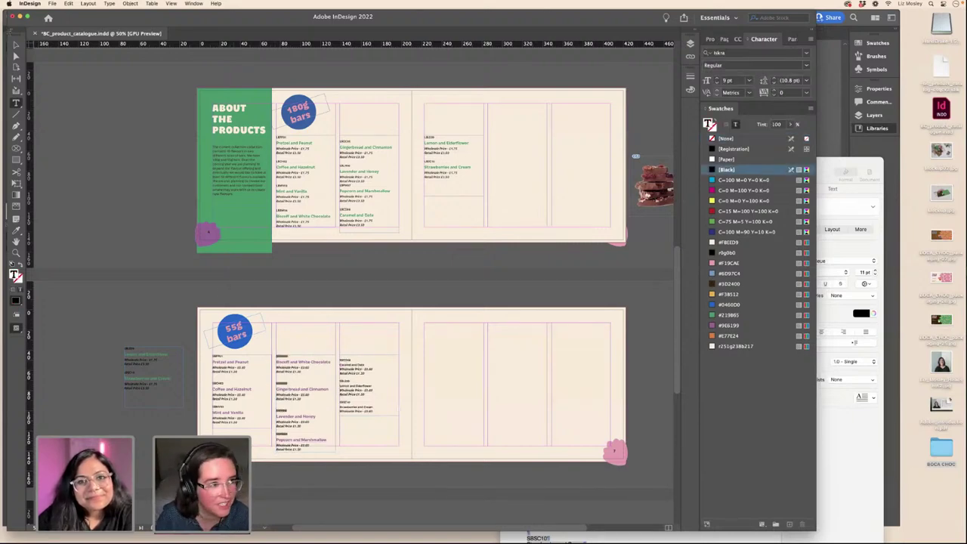
key("Escape")
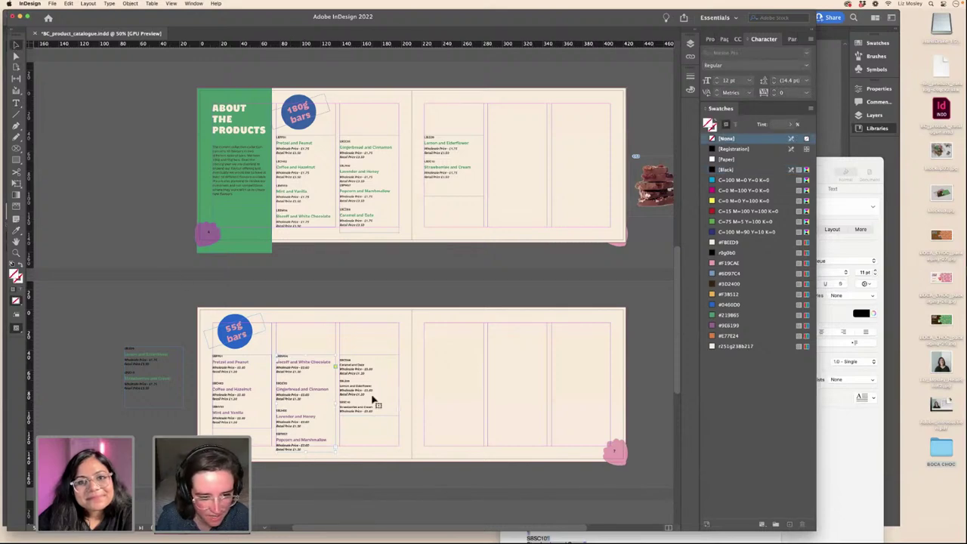
- Lengthen the third 55g column's text frame and apply the bold purple name formatting to its three product names
left_click_drag(370, 436, 370, 453)
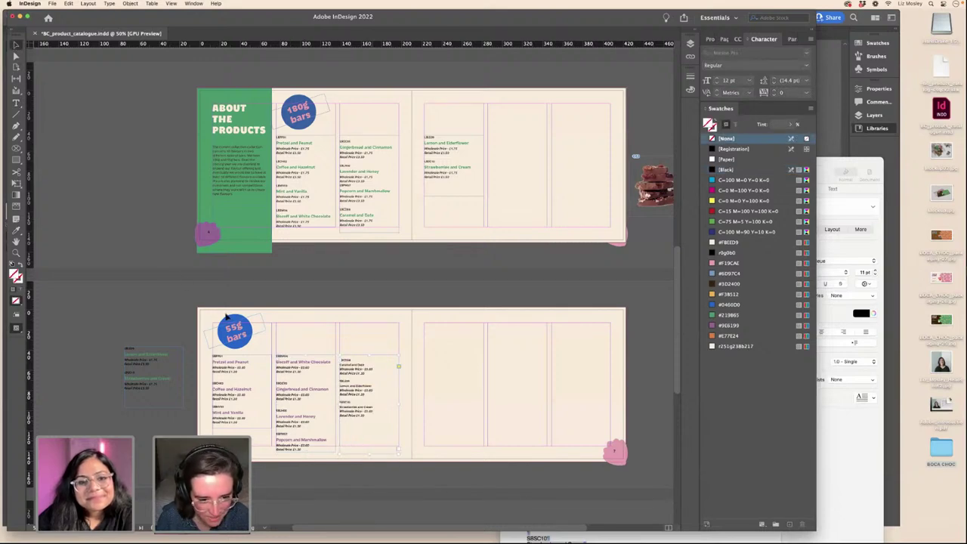
key("t")
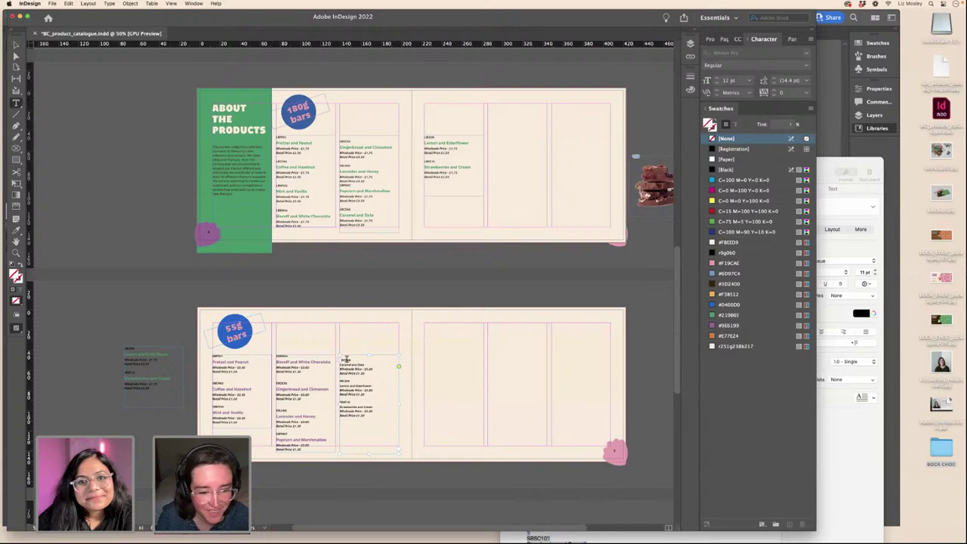
double_click(347, 360)
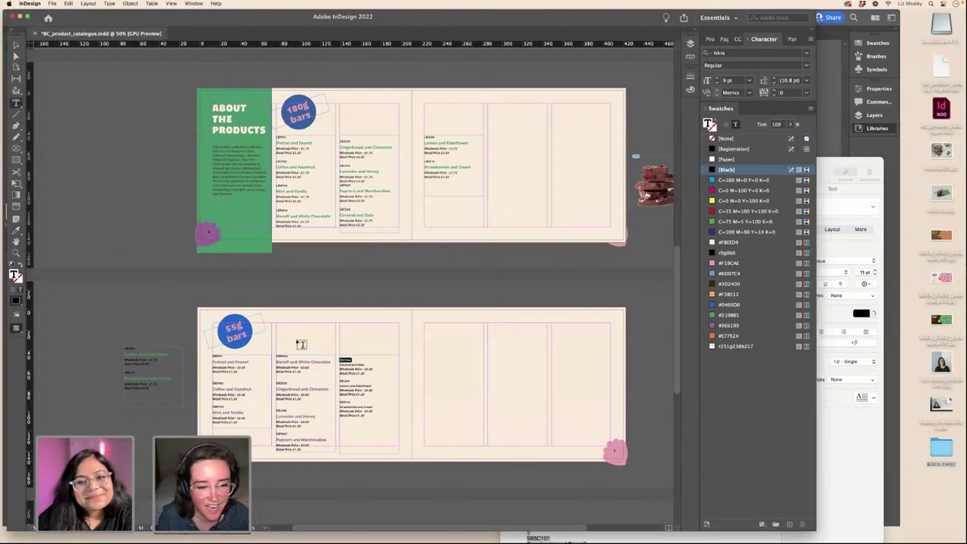
left_click_drag(364, 365, 338, 365)
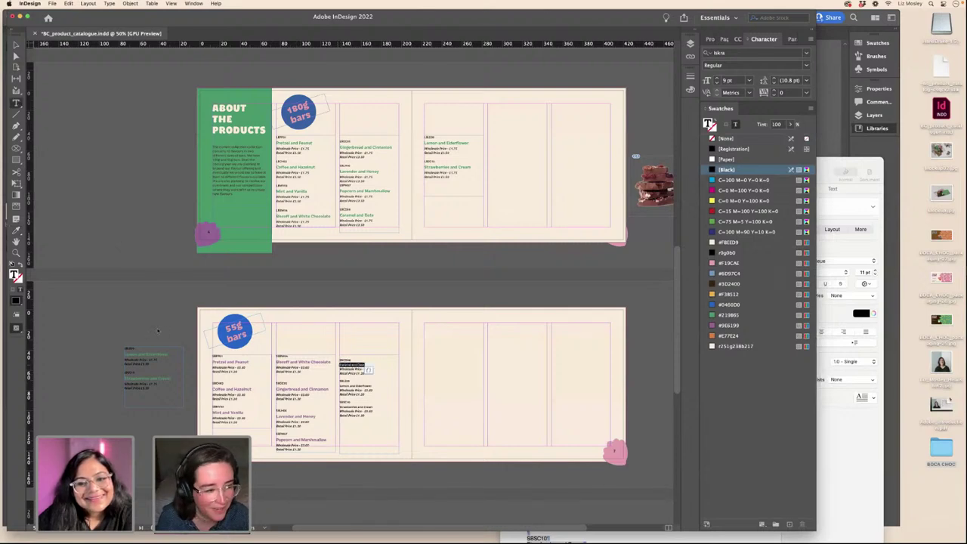
left_click(16, 230)
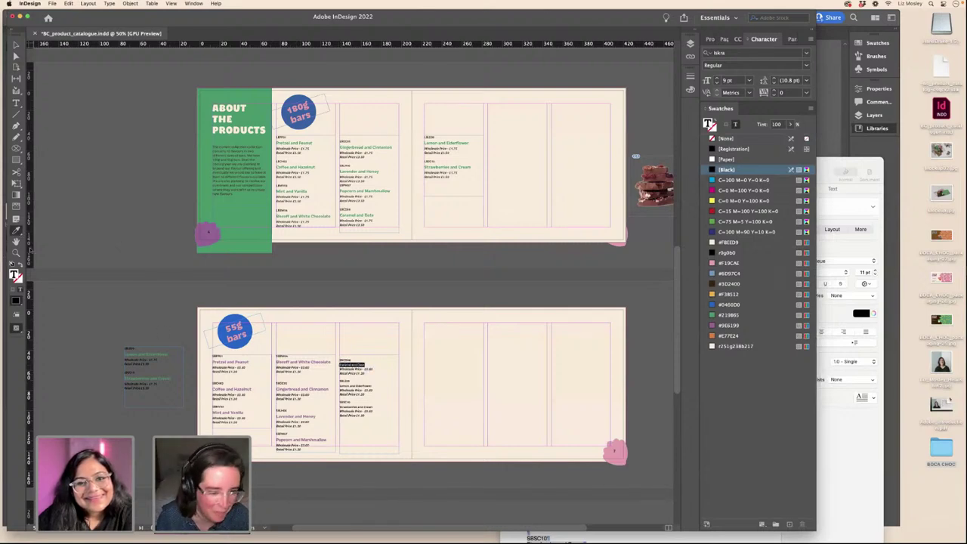
left_click(284, 360)
left_click_drag(371, 387, 336, 409)
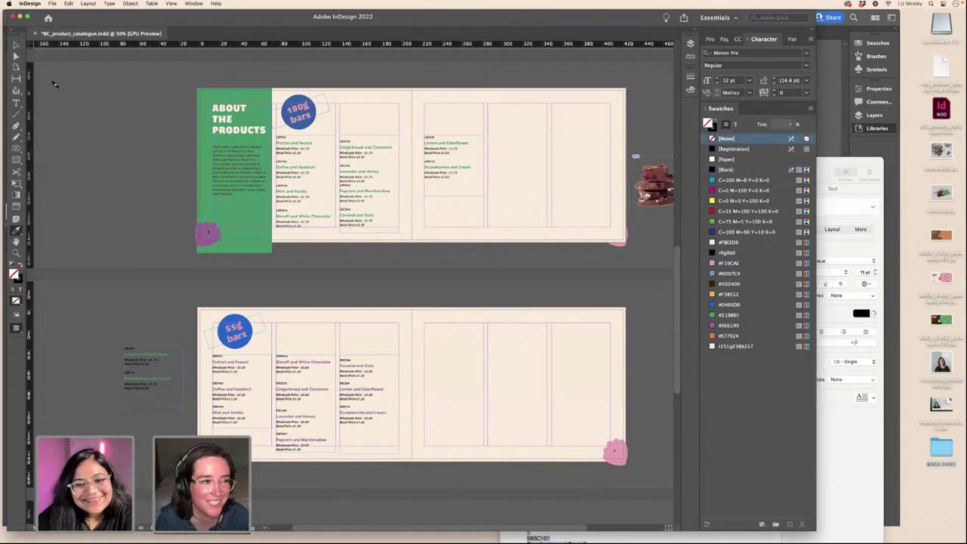
left_click(17, 45)
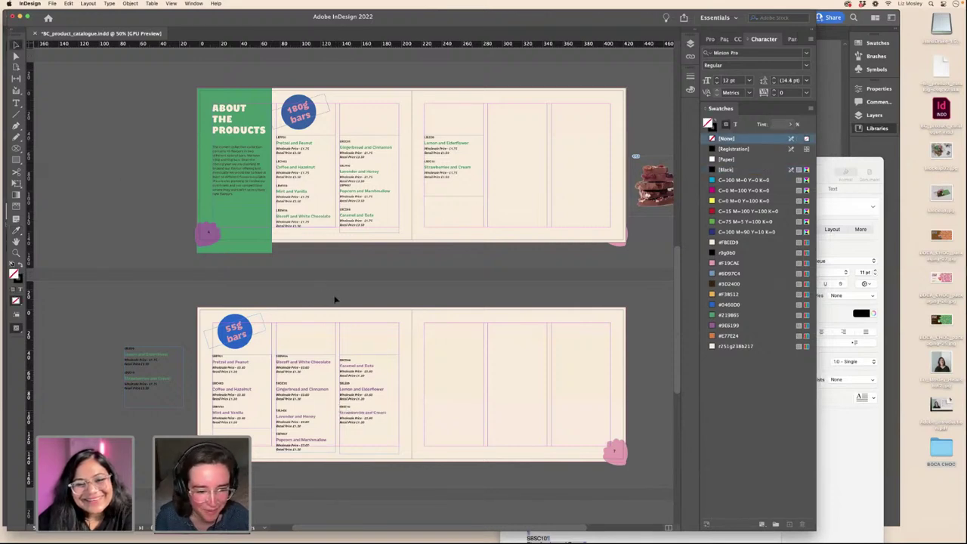
- Remove the blank line above the Caramel and Date product code at the start of the third 55g column
key("t")
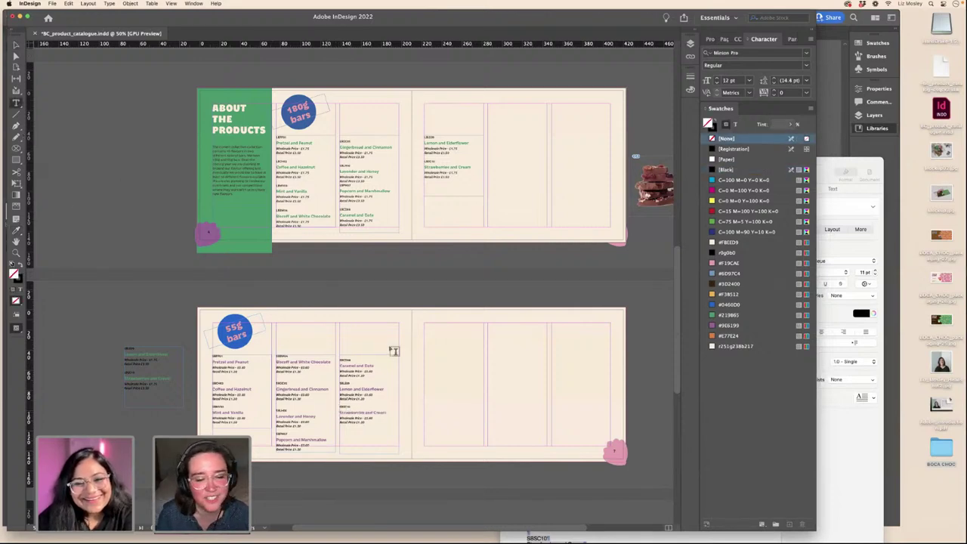
left_click(340, 359)
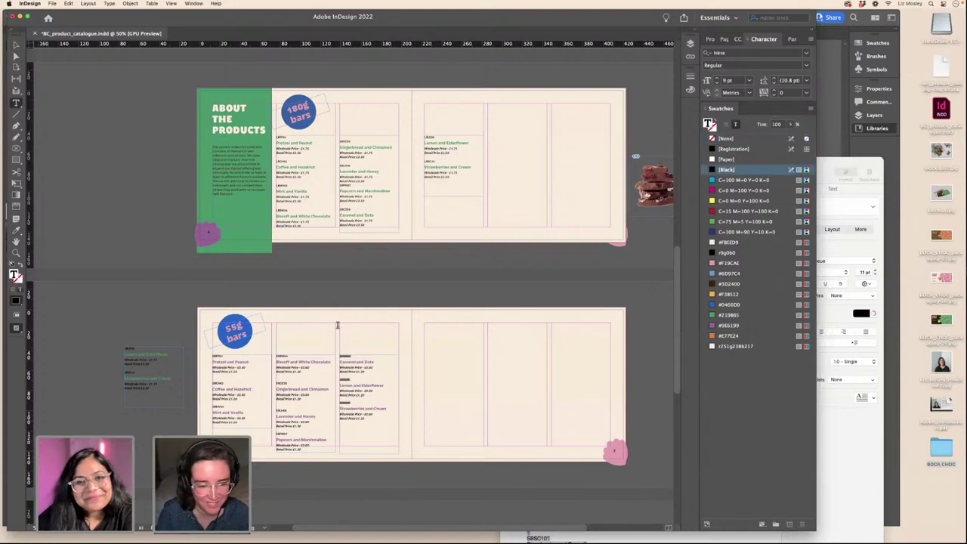
key("Escape")
left_click(158, 276)
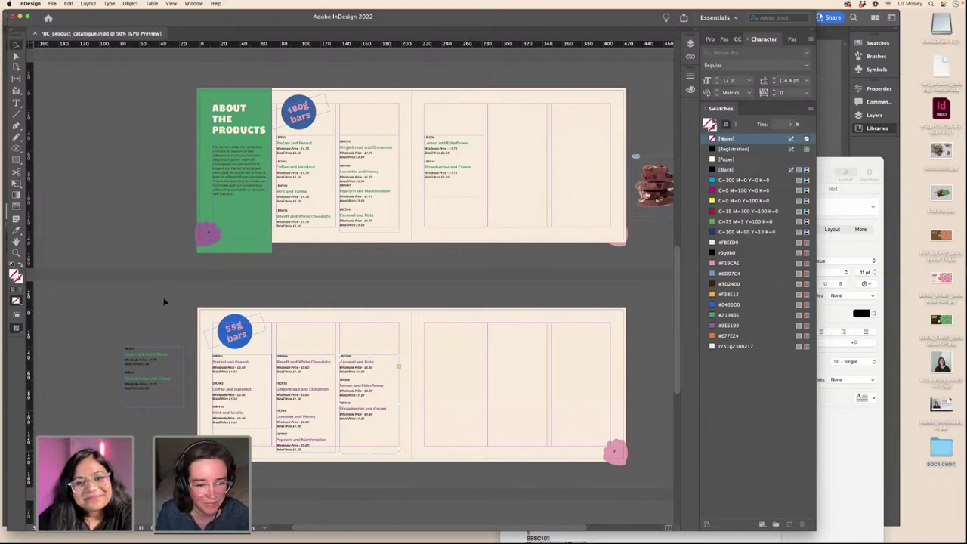
key("w")
key("w")
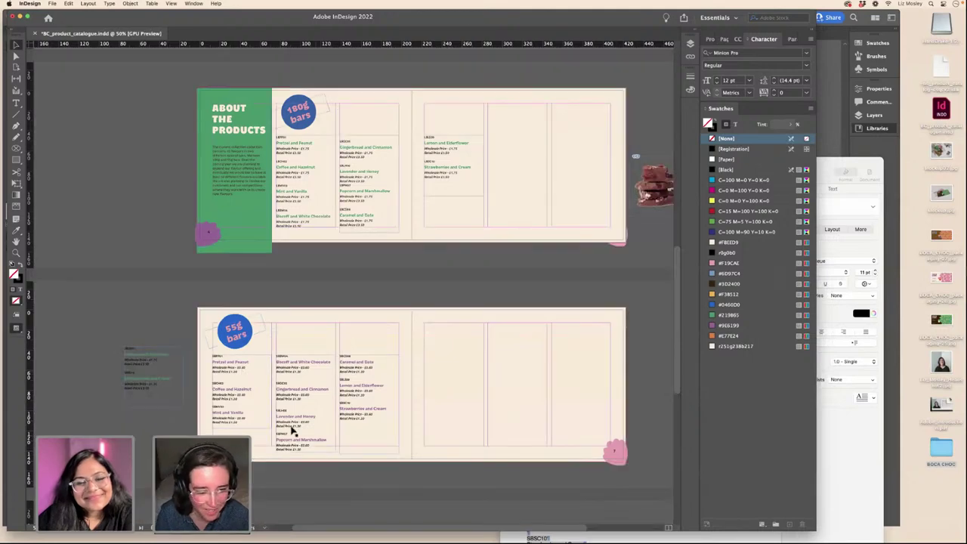
- Shorten the second 55g column's text frame so the Popcorn and Marshmallow listing flows into the third column
left_click(293, 432)
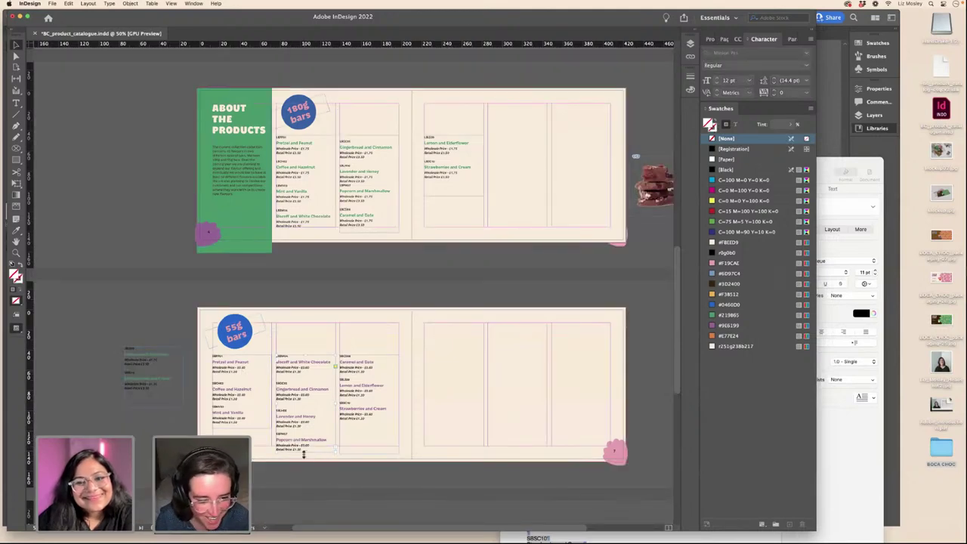
left_click_drag(306, 448, 306, 431)
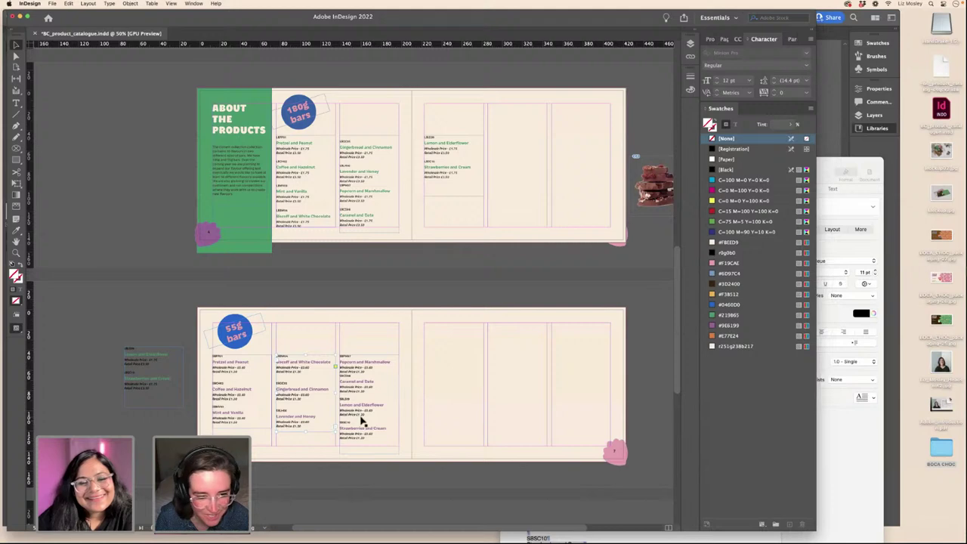
left_click(157, 327)
- Delete the spare Lemon and Elderflower and Strawberries and Cream text frame from the pasteboard, and preview the spread without guides
key("w")
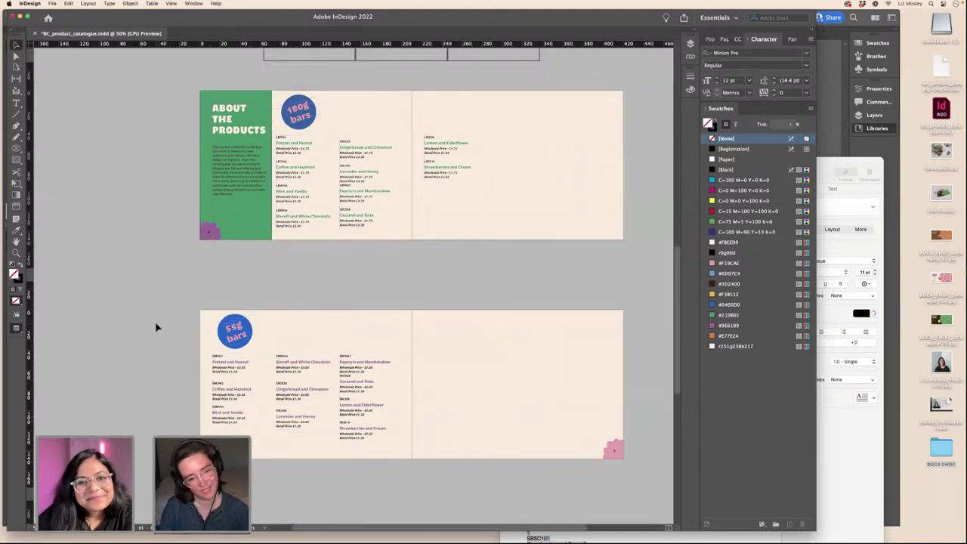
key("w")
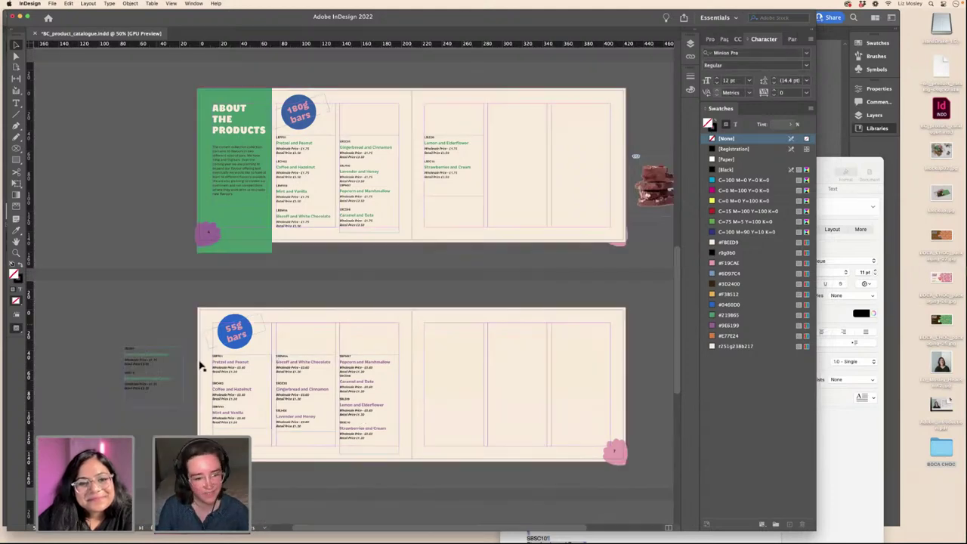
left_click(156, 370)
key("Delete")
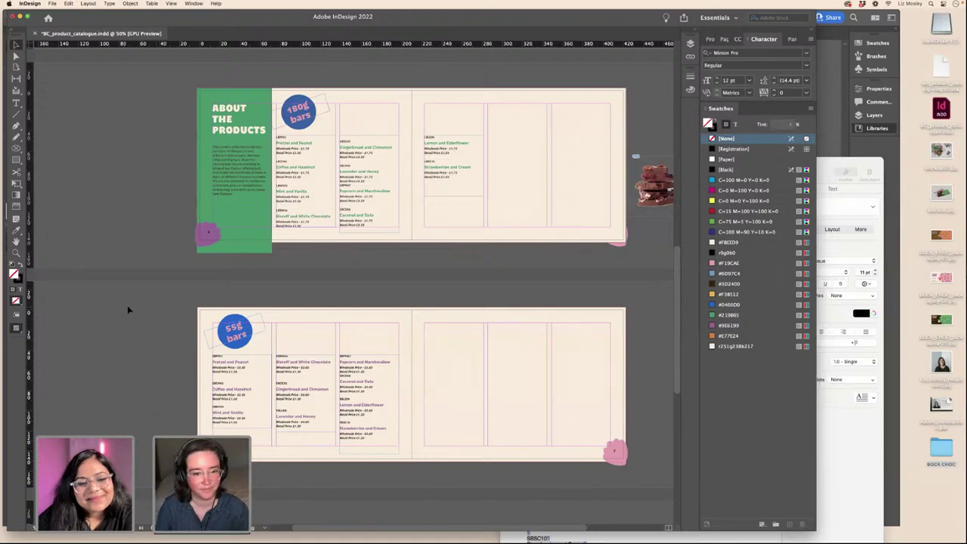
key("w")
- Recolour the 55g bars badge with a yellow #F3B512 circle and green lettering
left_click(242, 349)
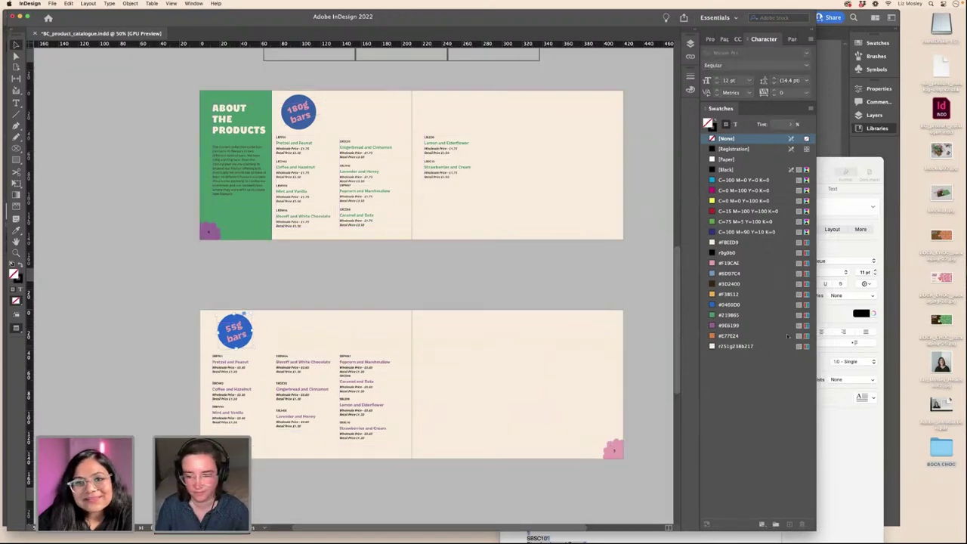
left_click(719, 295)
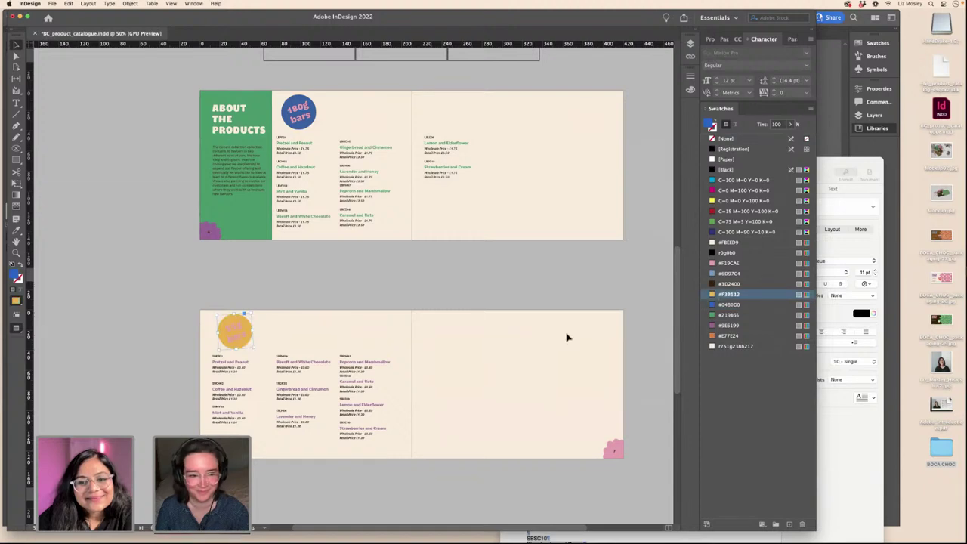
left_click(240, 339)
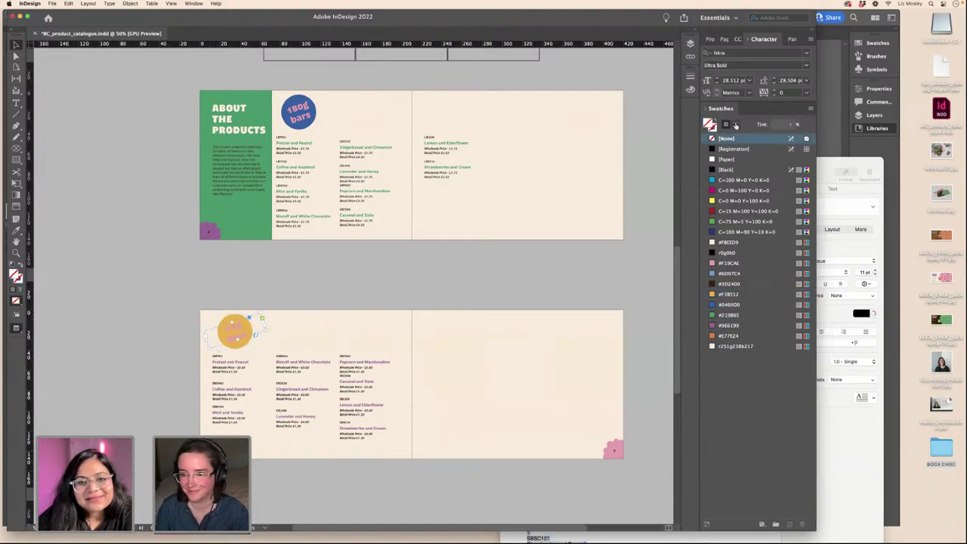
left_click(735, 125)
left_click(729, 263)
left_click(725, 325)
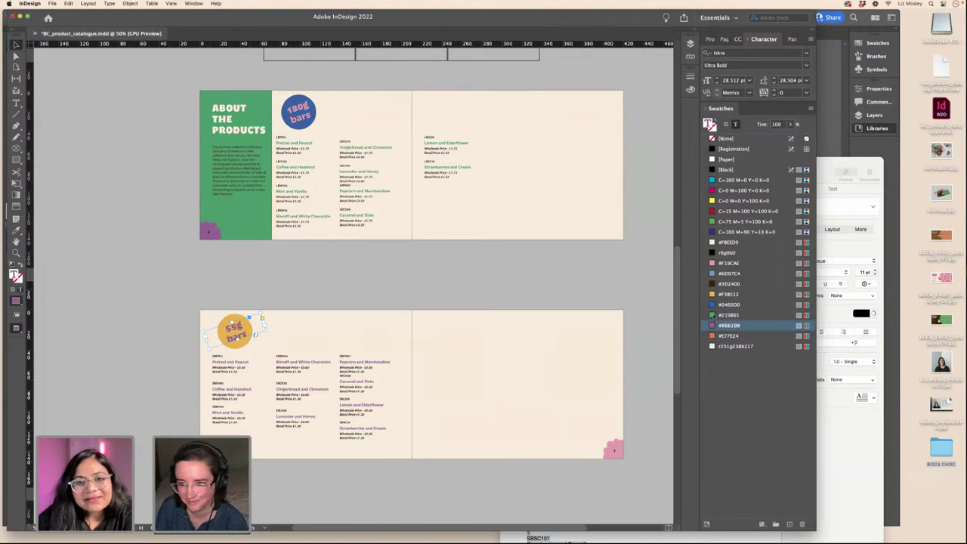
left_click(400, 276)
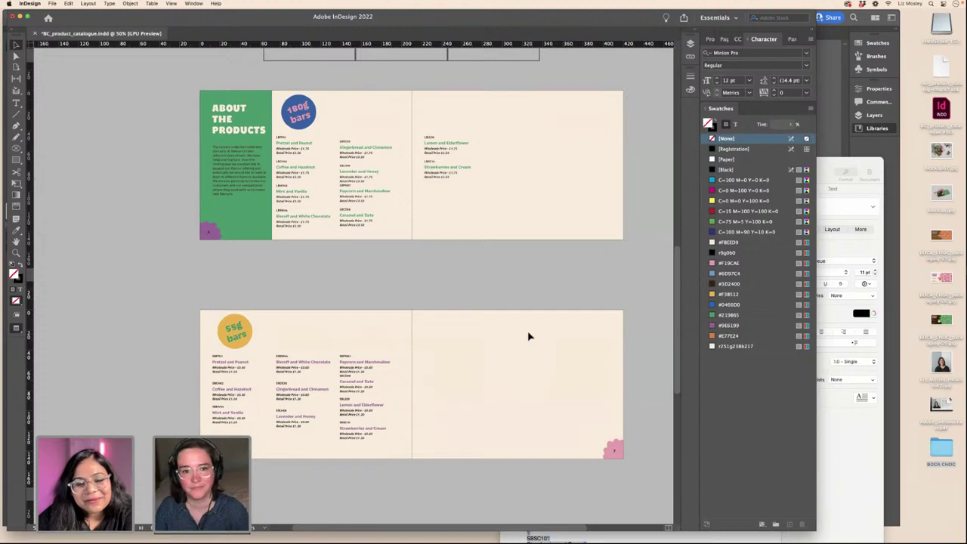
- Review the catalogue spreads from the cover down to the 55g bars pages
scroll(529, 336, "up", 10)
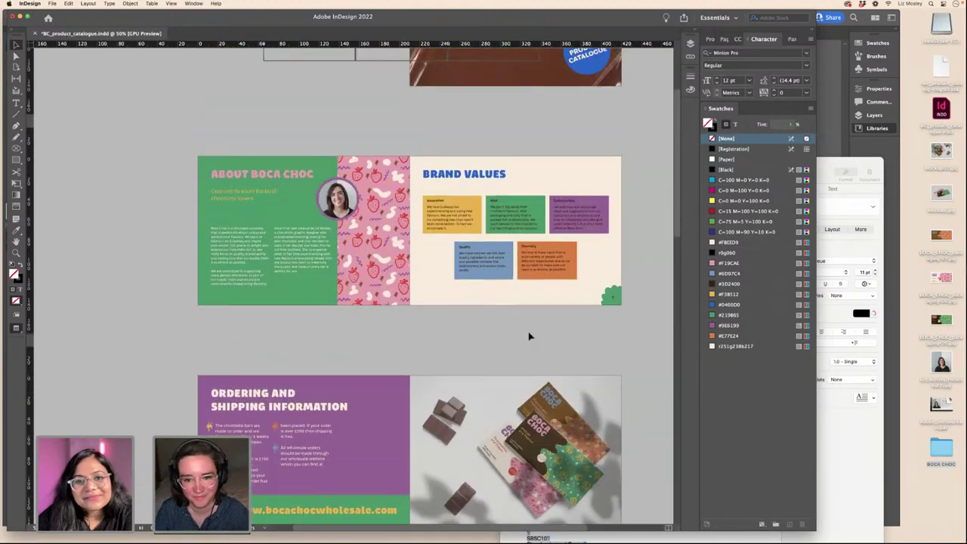
scroll(529, 336, "up", 3)
scroll(529, 337, "up", 2)
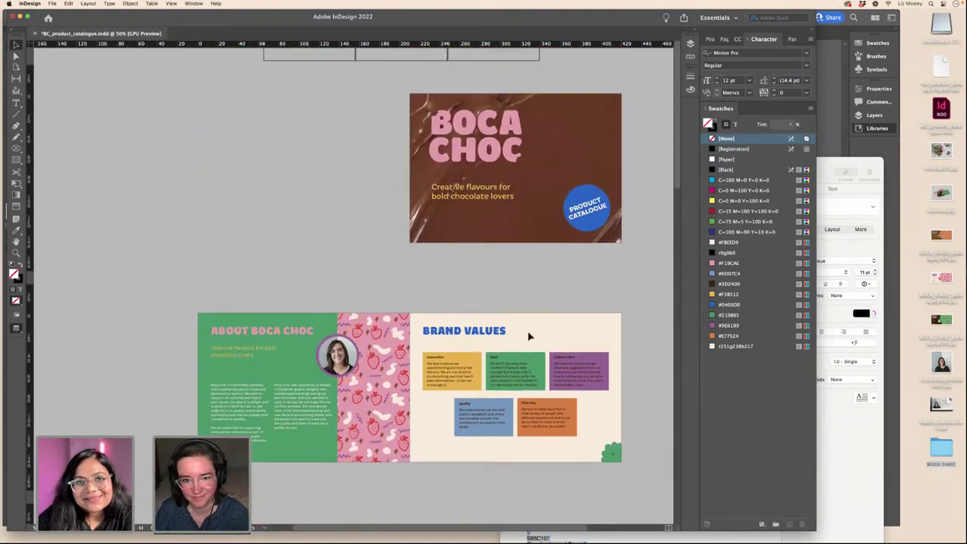
scroll(528, 337, "down", 10)
scroll(529, 336, "left", 2)
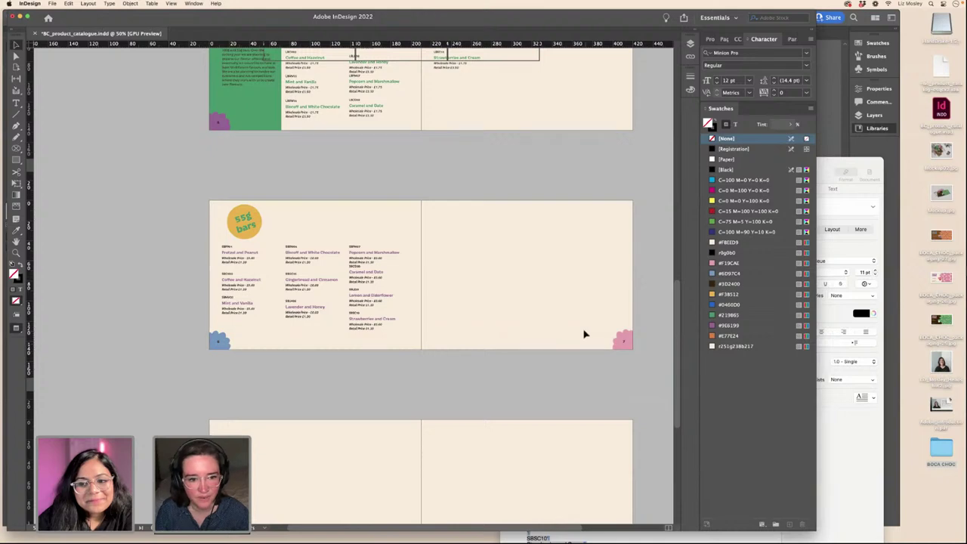
- Remove the blank line above the 180g Gingerbread and Cinnamon listing and shorten that column's frame so the next product code flows onward
scroll(584, 334, "up", 5)
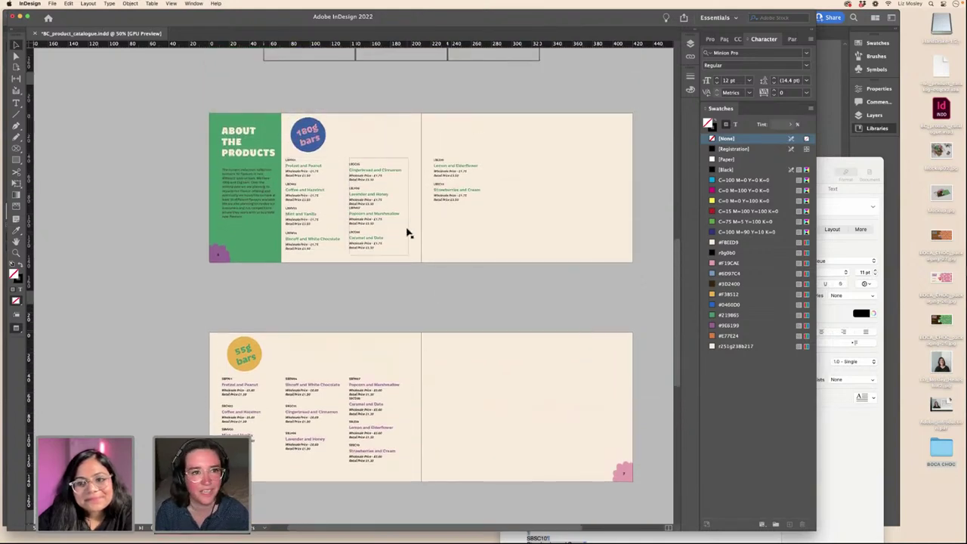
left_click(17, 102)
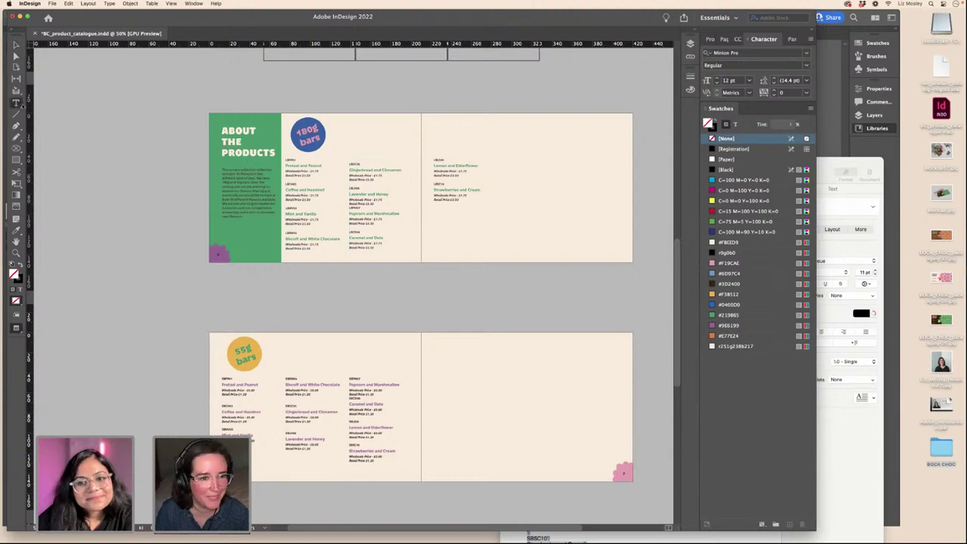
left_click(349, 164)
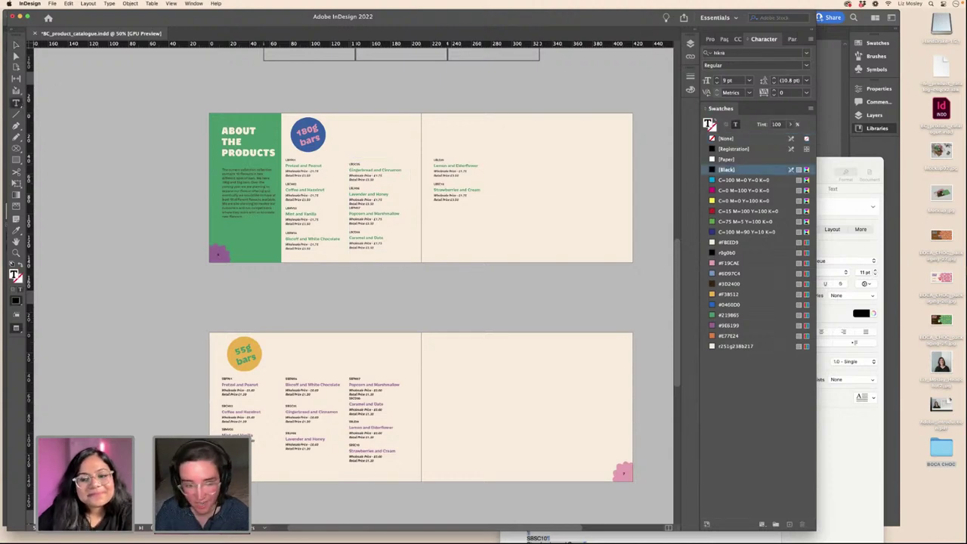
key("BackSpace")
key("Escape")
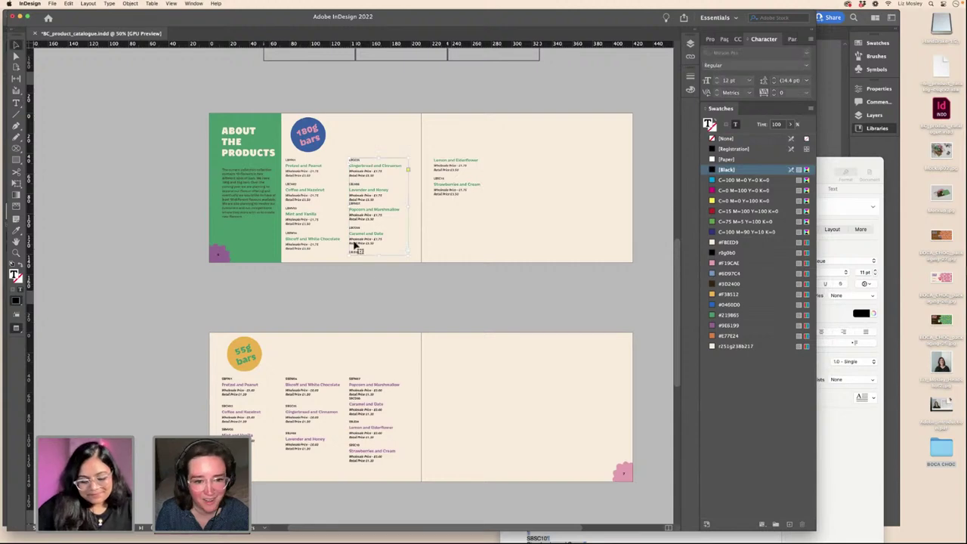
left_click_drag(378, 256, 378, 253)
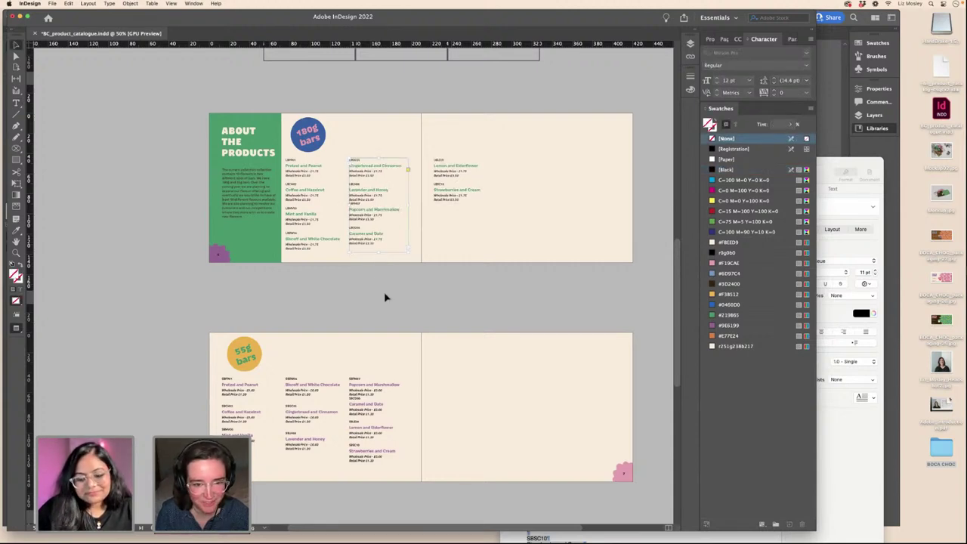
left_click(381, 294)
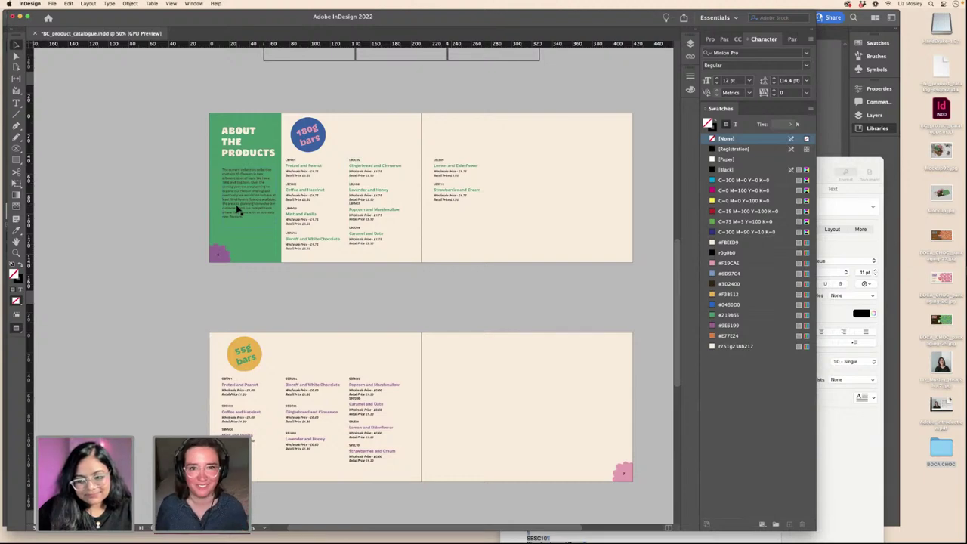
- Switch to the Boca Choc Text document in Pages and read the remaining copy below the 55g bars list
scroll(552, 237, "up", 5)
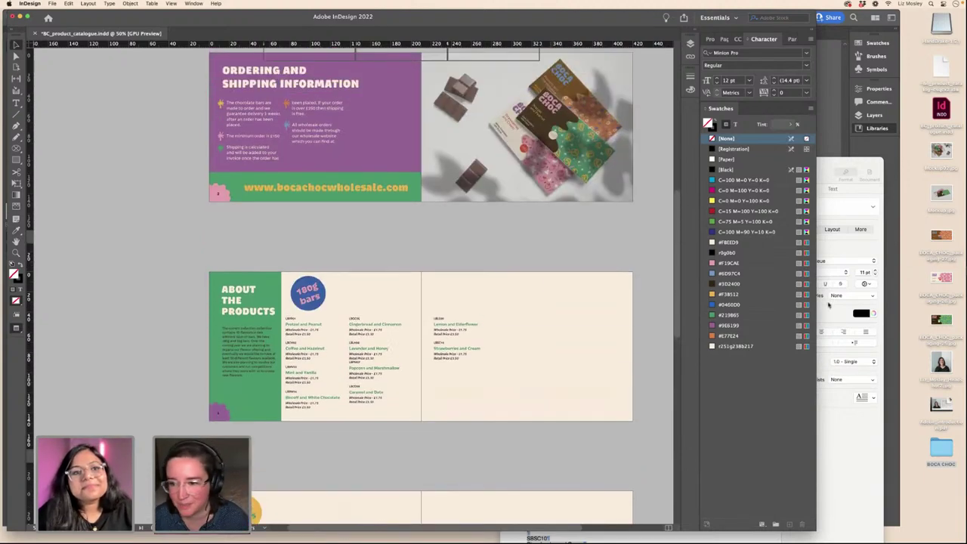
left_click(850, 475)
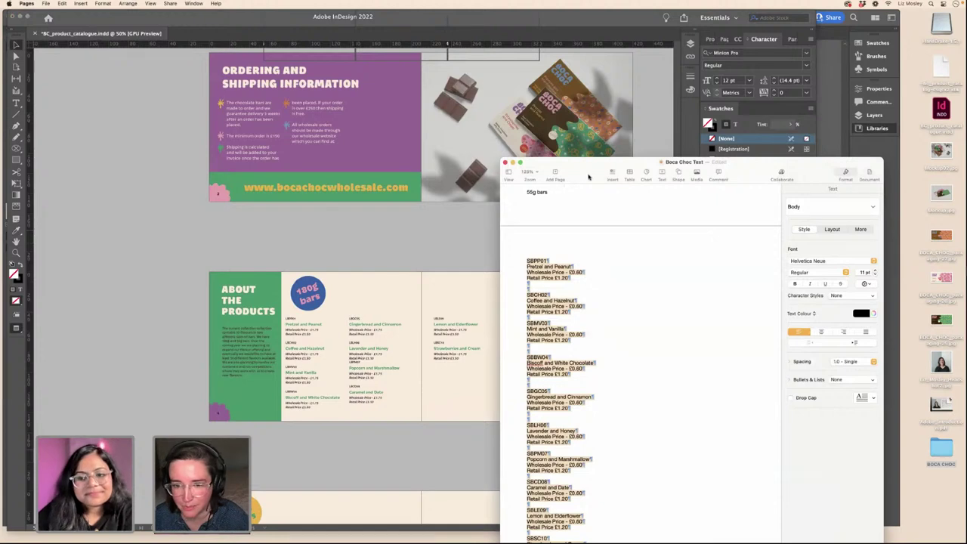
left_click_drag(589, 176, 656, 47)
scroll(702, 323, "down", 5)
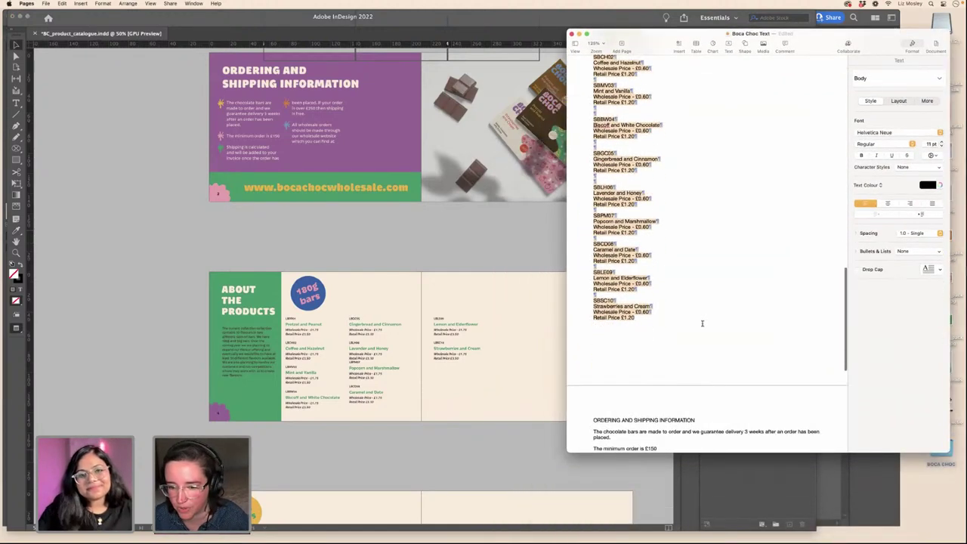
scroll(702, 323, "down", 10)
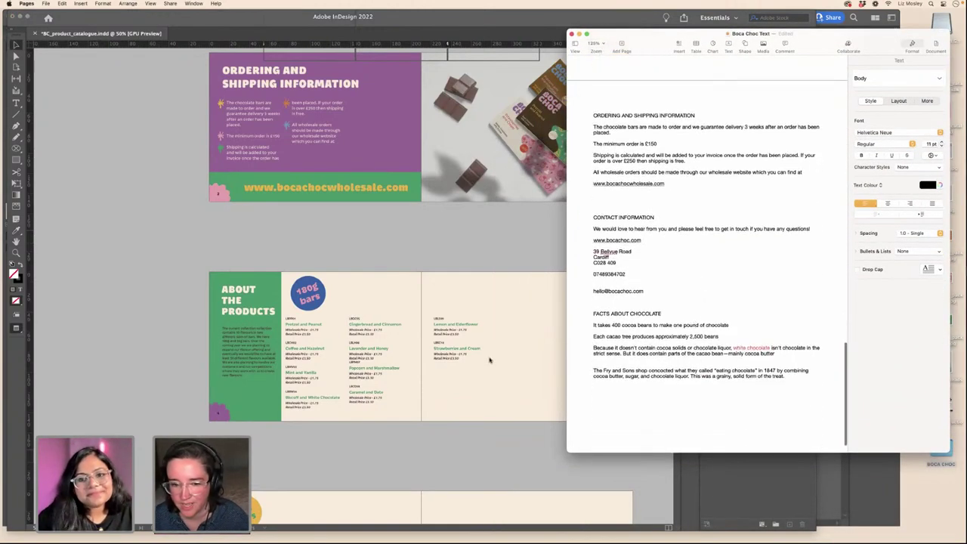
- Return to the InDesign catalogue and review the product spreads and the empty pages that follow them
left_click(510, 450)
scroll(509, 415, "down", 10)
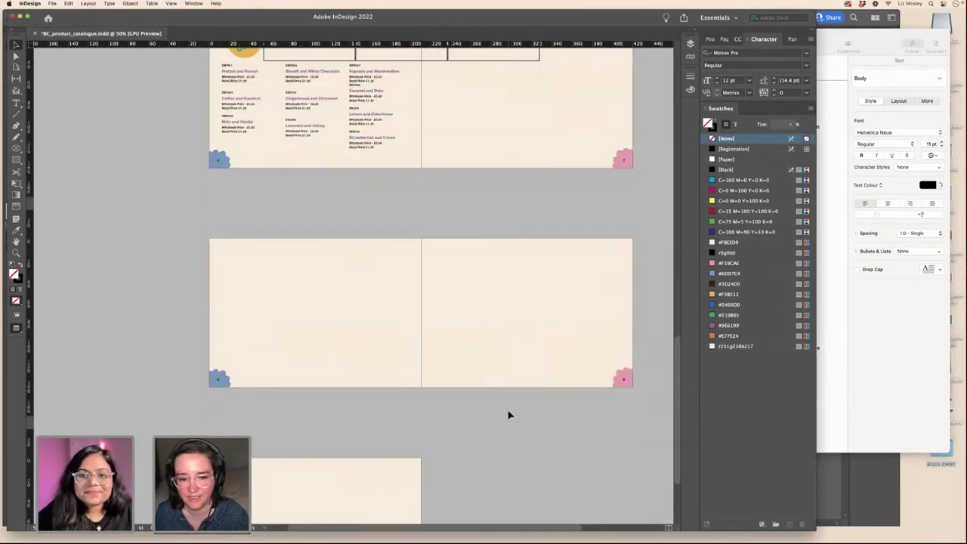
scroll(510, 415, "down", 3)
scroll(509, 415, "up", 2)
scroll(572, 300, "up", 10)
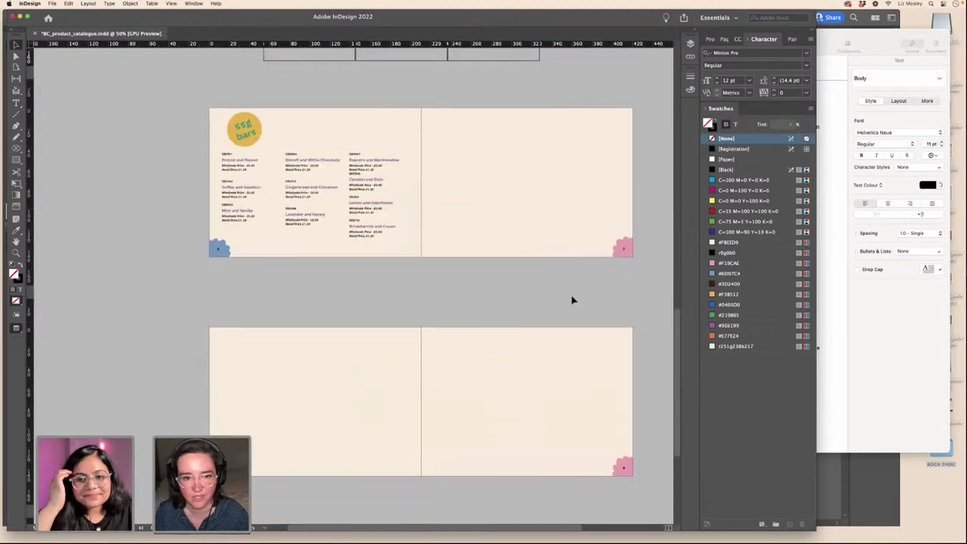
scroll(566, 303, "down", 2)
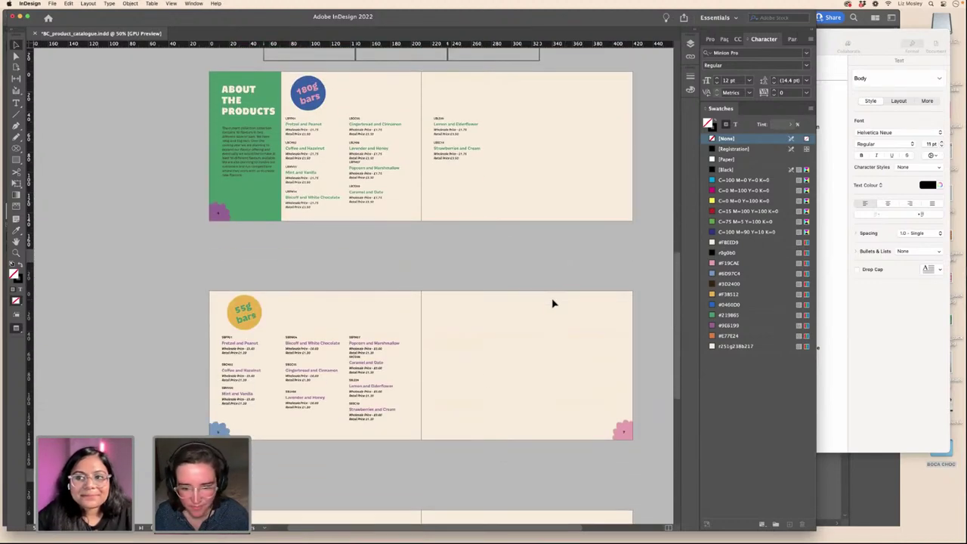
scroll(552, 303, "up", 7)
scroll(552, 303, "down", 9)
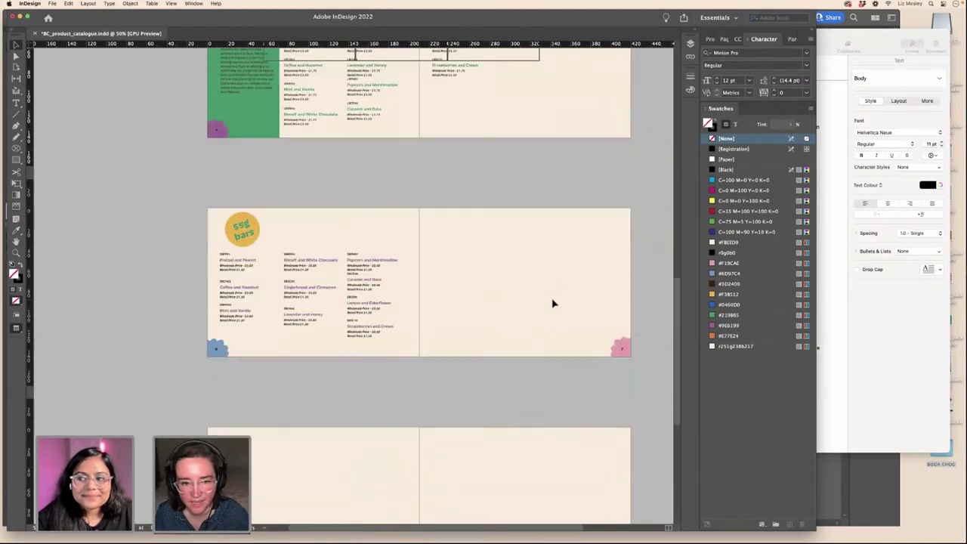
- Show the guides and move the 55g bars badge and all three listing columns onto the spread's right-hand page, aligned to its columns
left_click(241, 225)
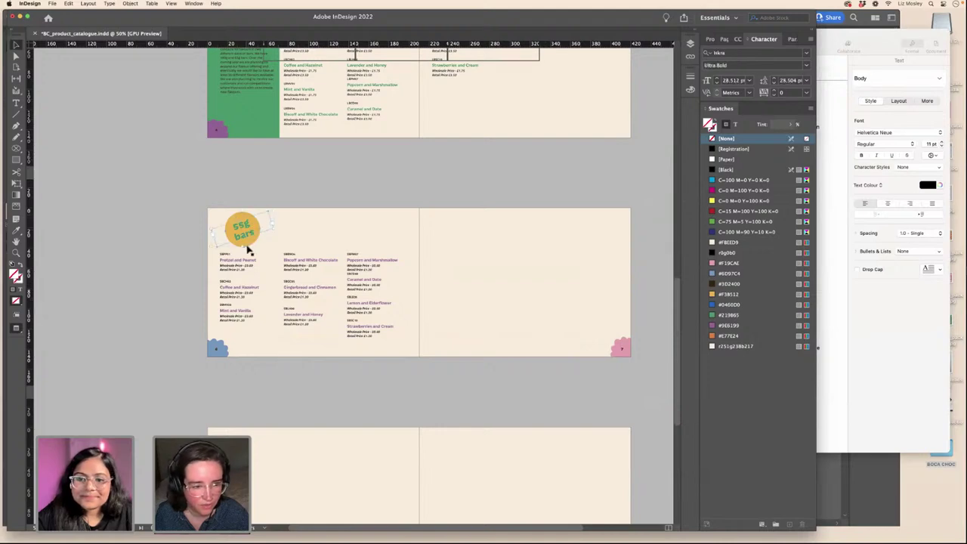
key("w")
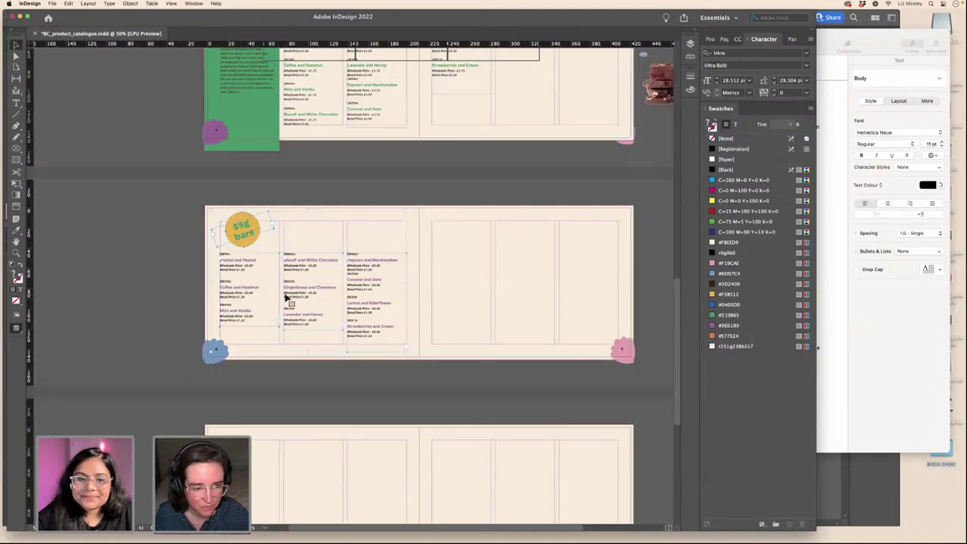
left_click_drag(248, 295, 469, 304)
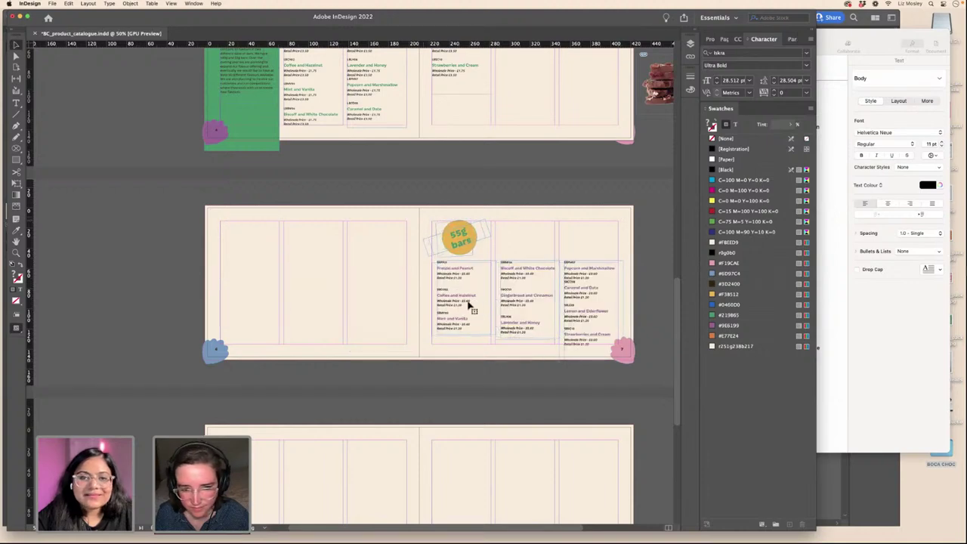
scroll(496, 306, "up", 4)
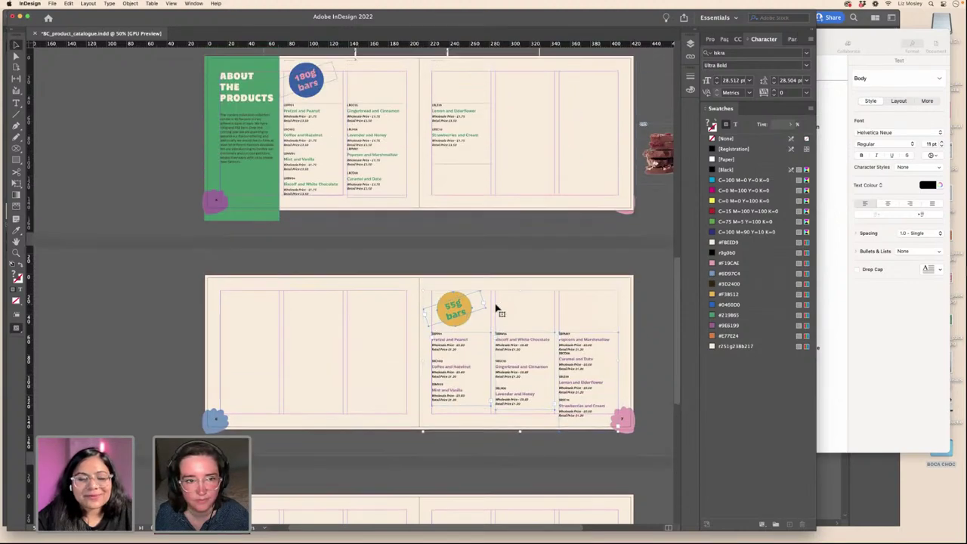
scroll(529, 317, "down", 2)
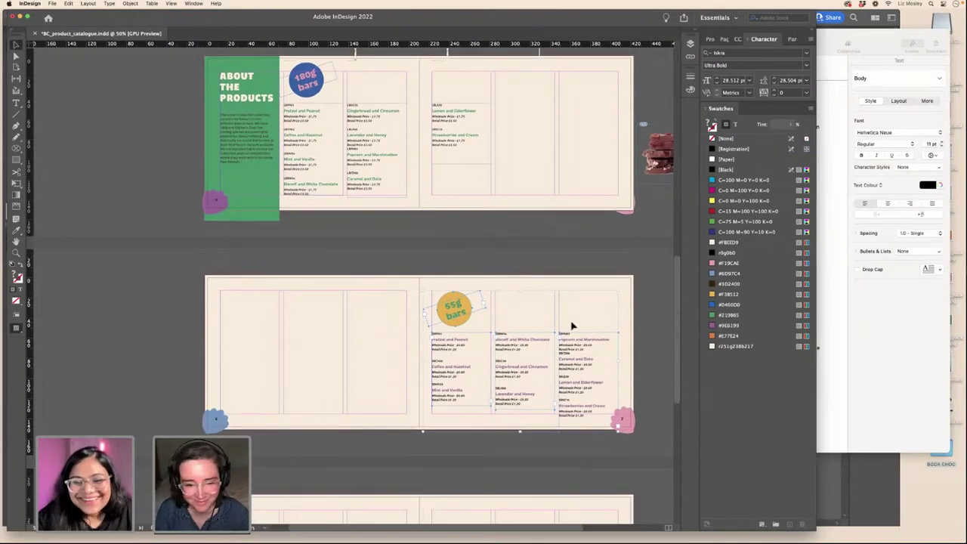
- Nudge the 55g badge and listing columns upward on the right-hand page and preview the spread without guides
key("Up")
key("Up")
key("Up")
key("Up")
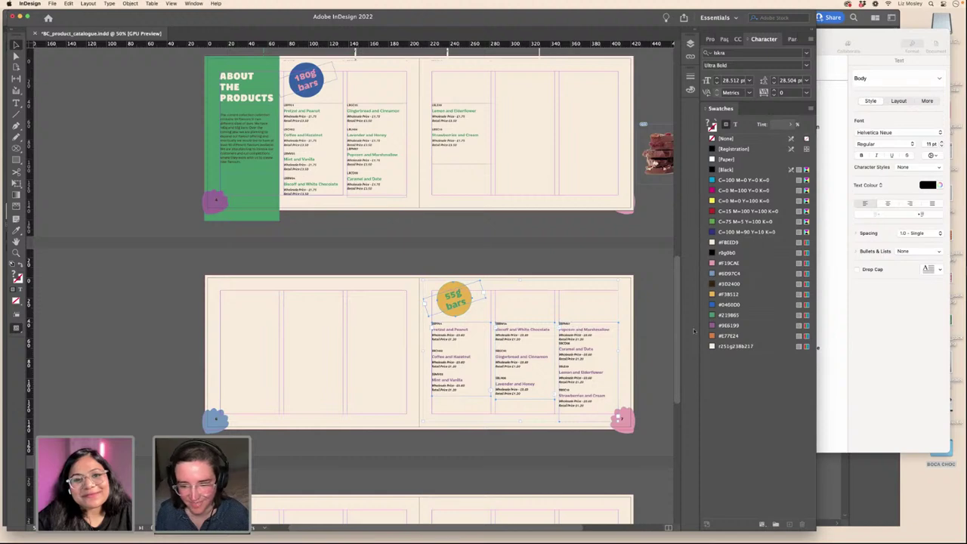
left_click(651, 324)
key("w")
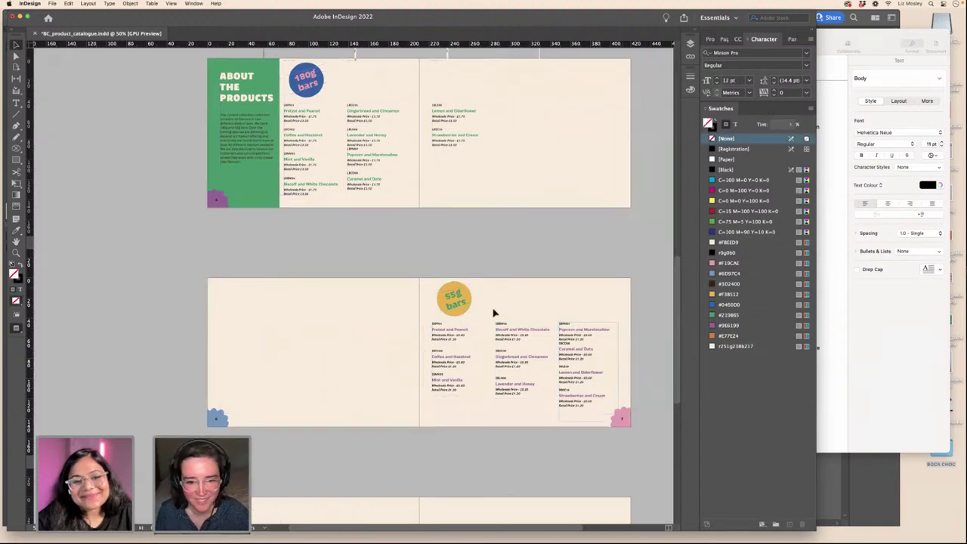
- Bring back the guides and fine-tune the vertical position of the 55g badge and listing columns together
key("w")
left_click_drag(455, 340, 624, 379)
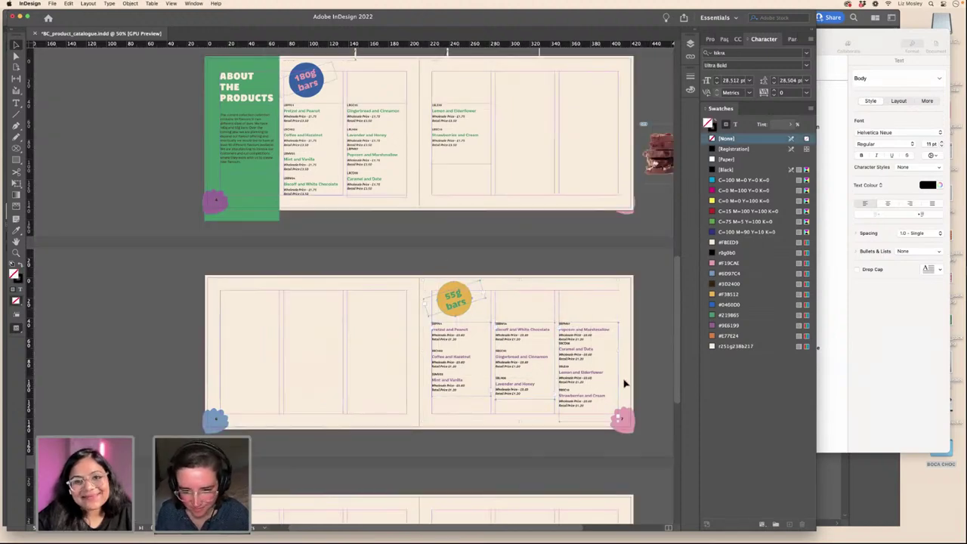
key("Down")
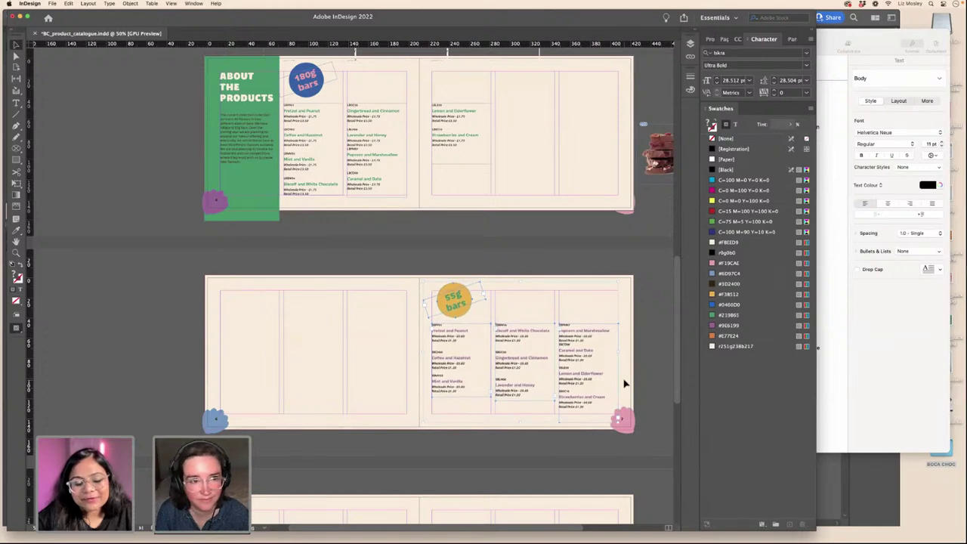
key("Up")
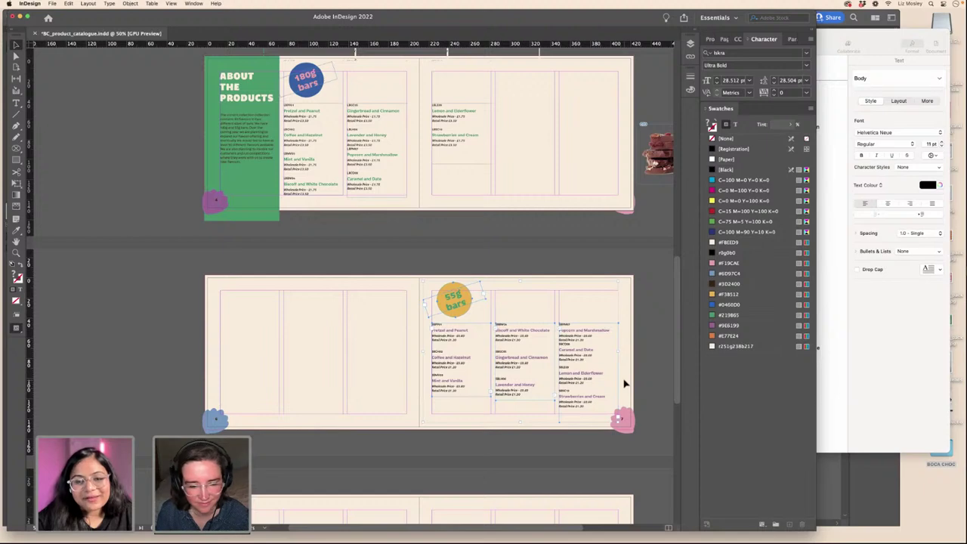
left_click(198, 324)
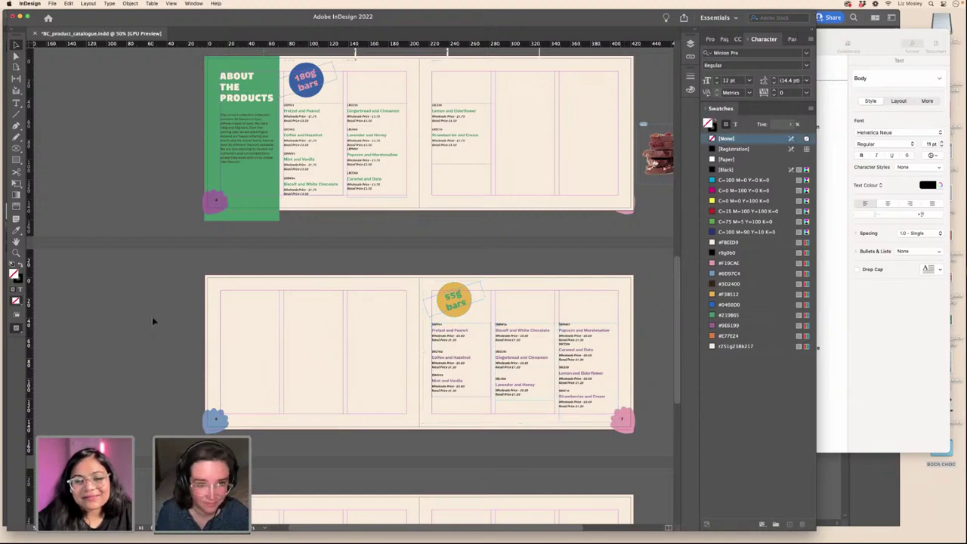
- Place the Mockup.jpg image from the Desktop onto the 55g bars spread
key("super+d")
left_click(281, 156)
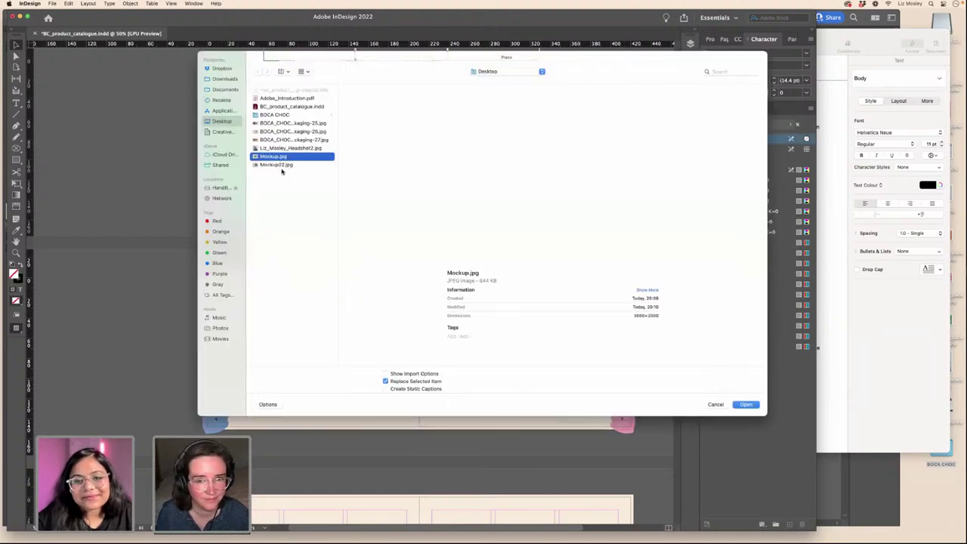
left_click(745, 405)
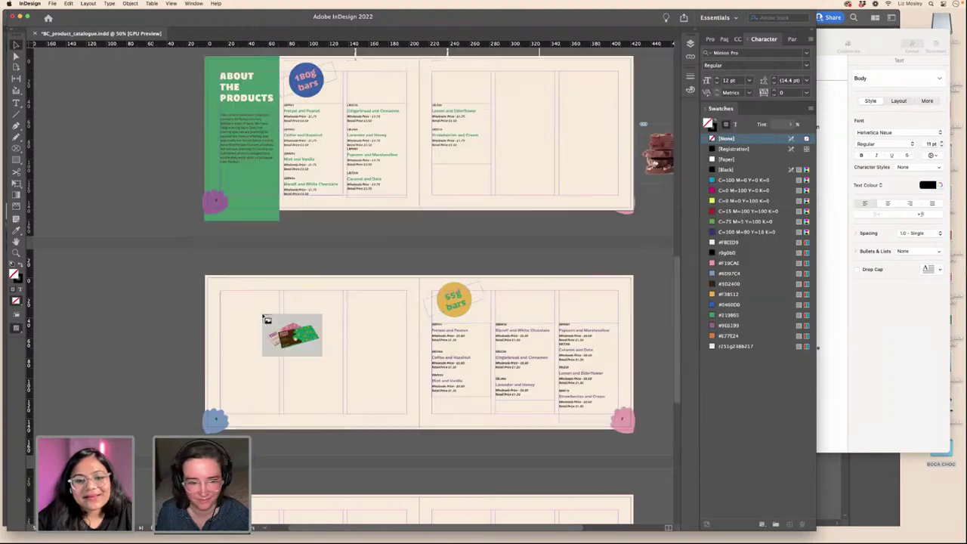
left_click(149, 266)
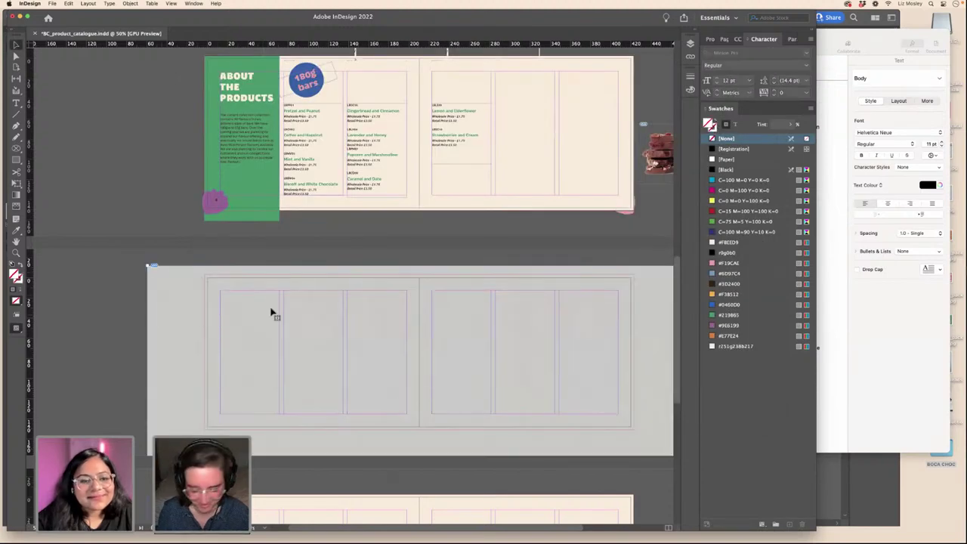
- Scale the chocolate bar mockup image down and position it to fill the 55g spread's left-hand page out to the bleed
key("super+minus")
key("super+minus")
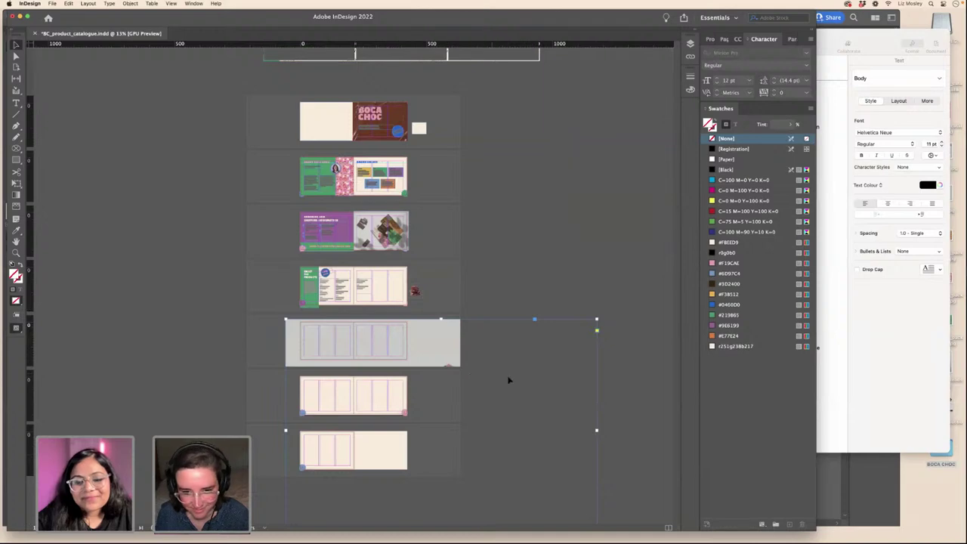
left_click_drag(431, 346, 439, 364)
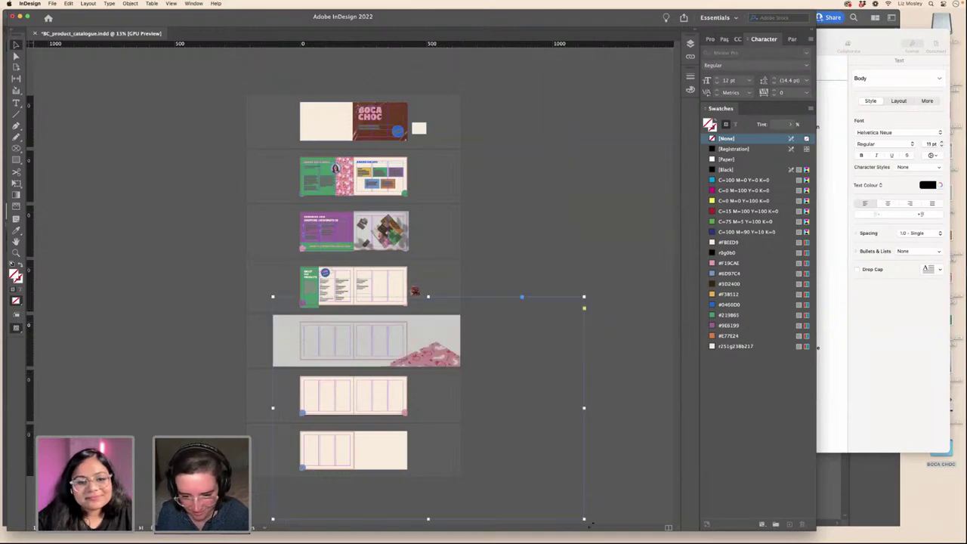
left_click_drag(584, 519, 349, 340)
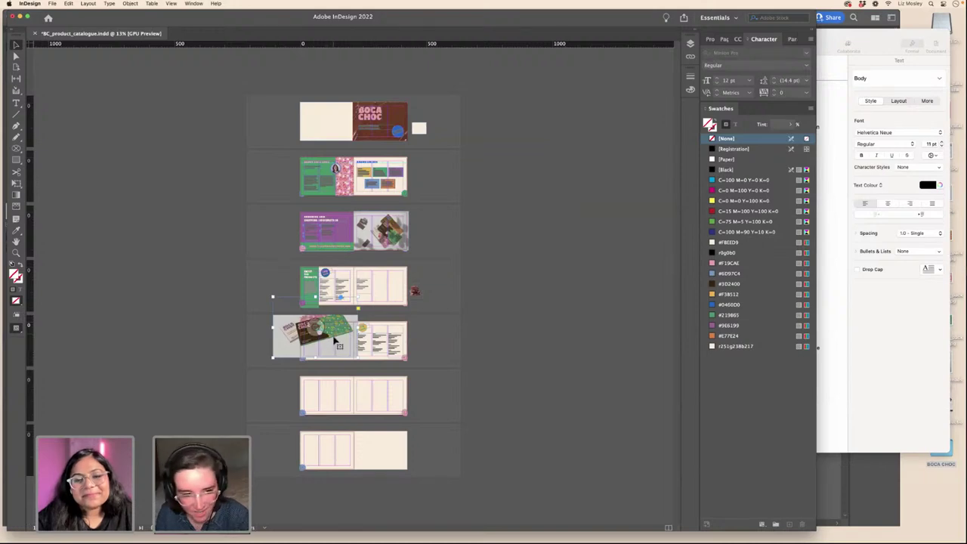
scroll(349, 340, "up", 2)
left_click_drag(384, 360, 367, 369)
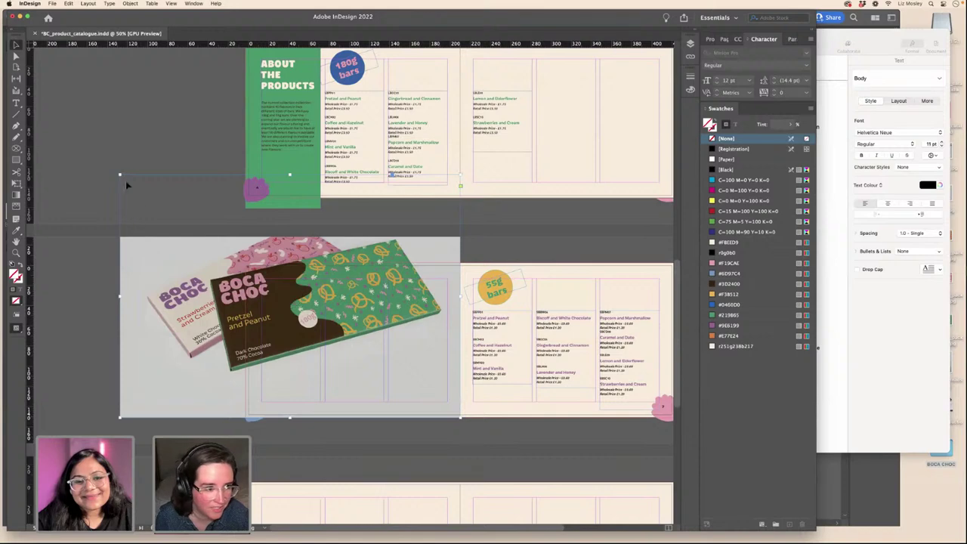
left_click_drag(119, 175, 250, 291)
key("super+z")
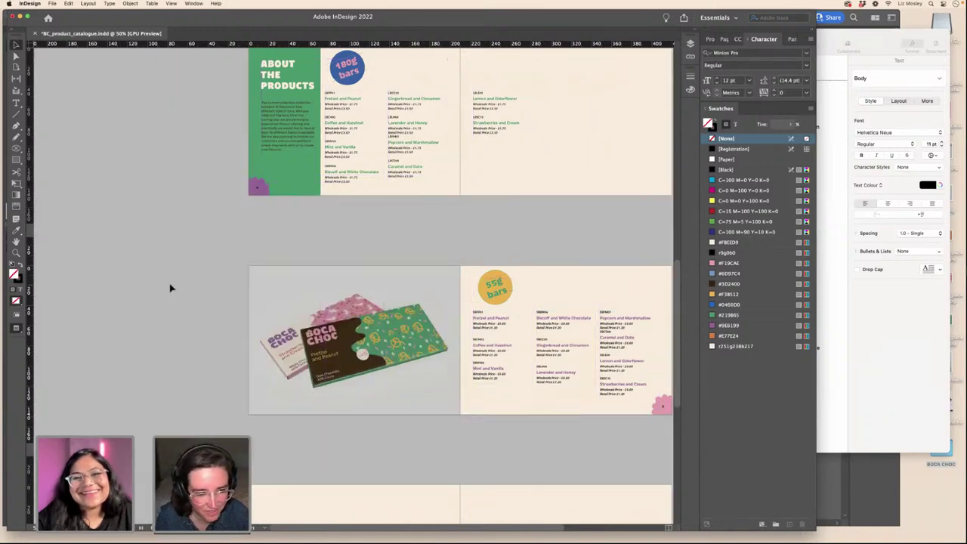
- Preview the 55g bars spread without guides and compare it with the neighbouring catalogue spreads
left_click(351, 340)
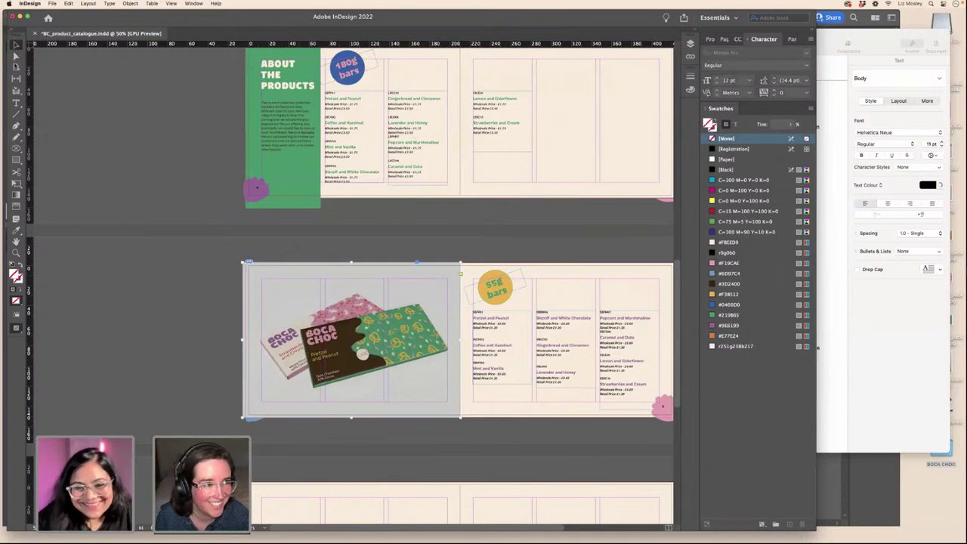
left_click(18, 56)
left_click(250, 279)
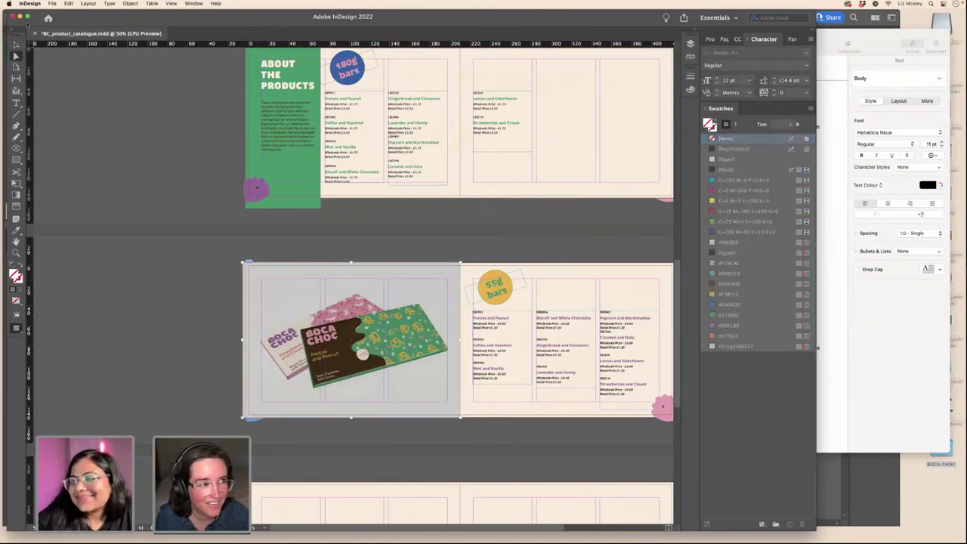
key("w")
left_click(171, 281)
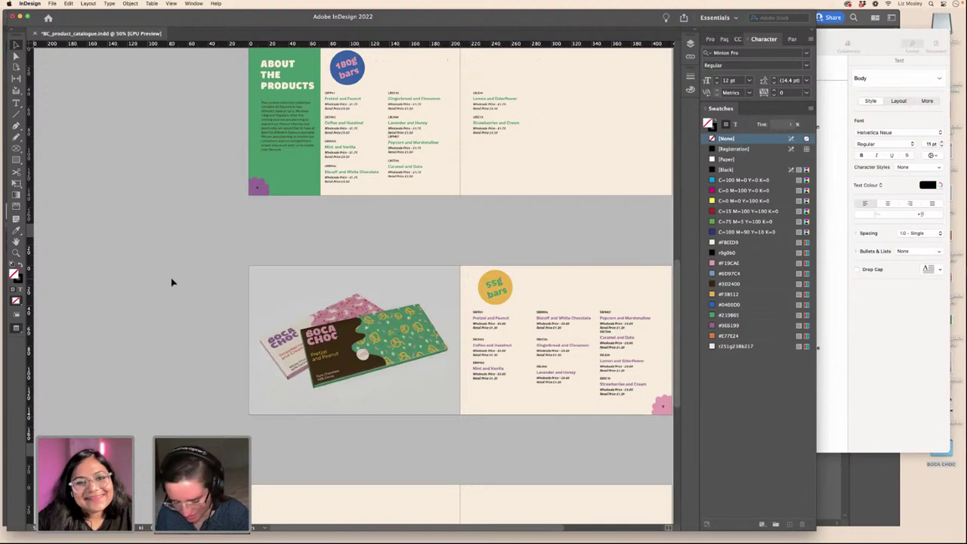
key("super+minus")
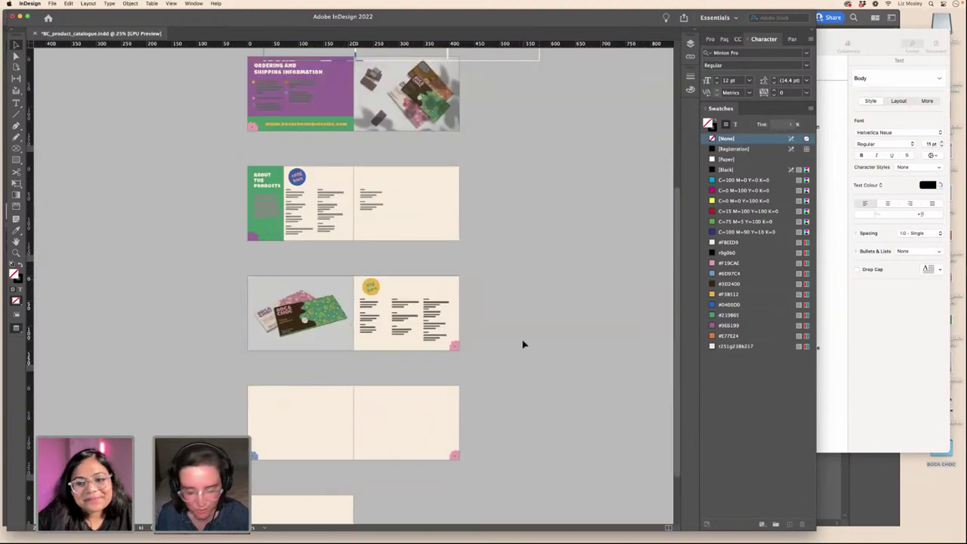
scroll(519, 340, "up", 2)
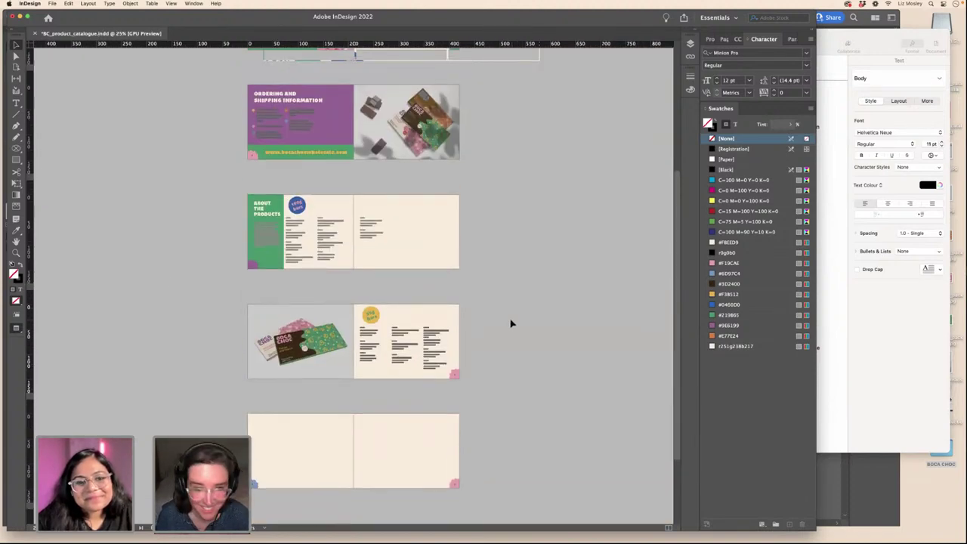
- Bring back the guides and move the stacked chocolate pieces image onto the lower right of the 180g spread's right-hand page
key("w")
left_click_drag(485, 249, 456, 228)
left_click_drag(443, 260, 435, 258)
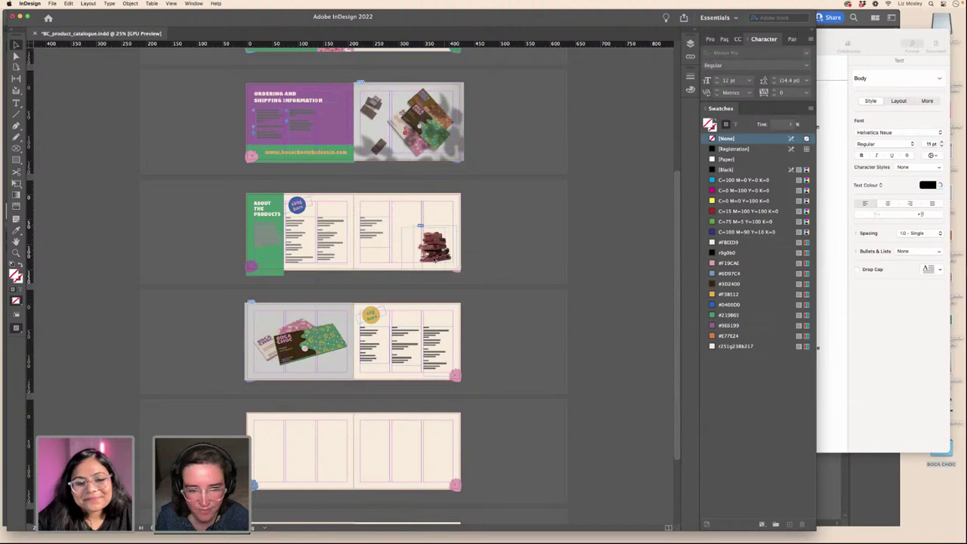
left_click(733, 39)
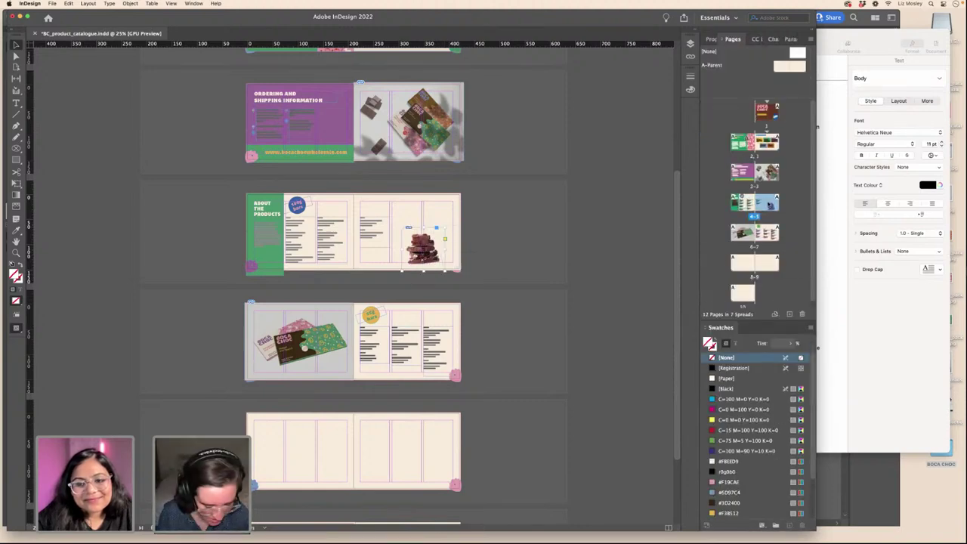
right_click(769, 204)
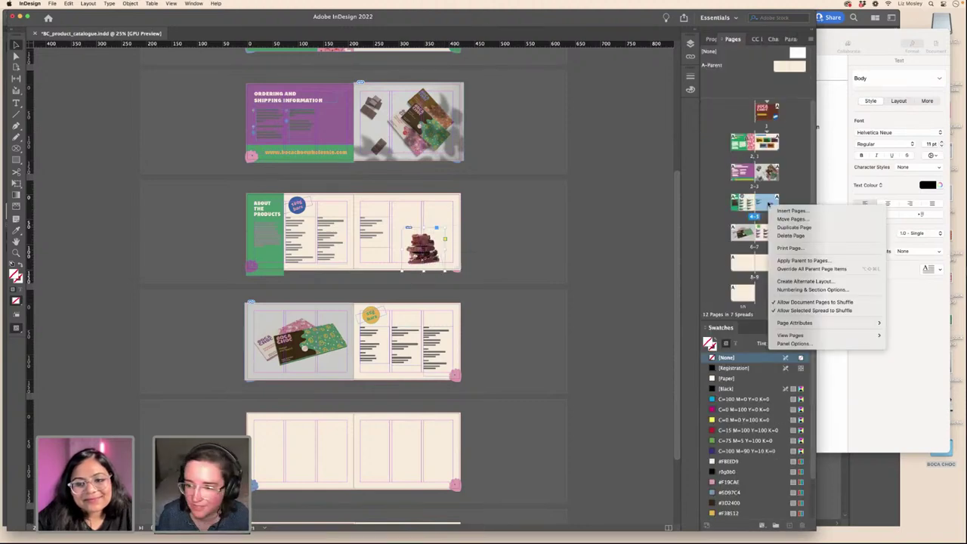
left_click(793, 290)
left_click(557, 201)
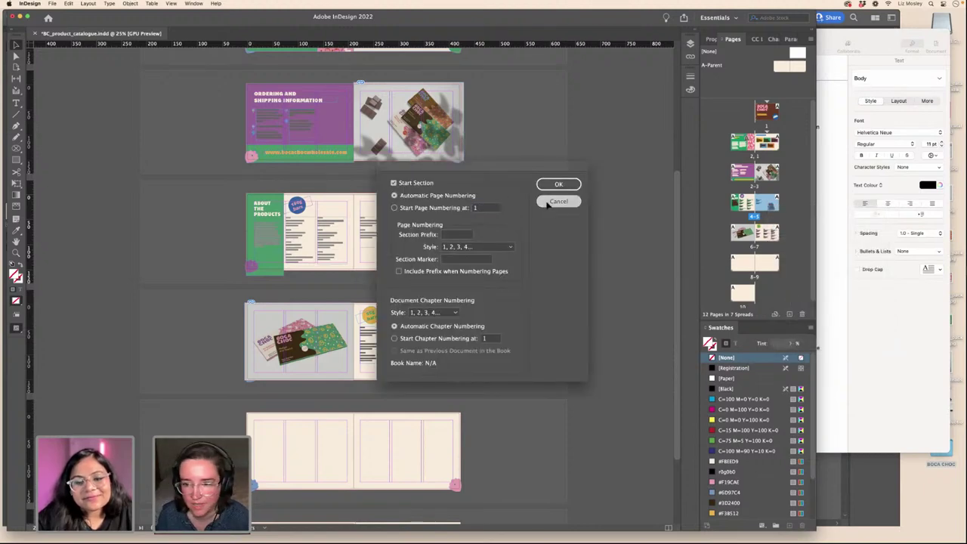
- Override all parent page items on the 180g spread's right-hand page and send the cream background rectangle to the back
right_click(771, 210)
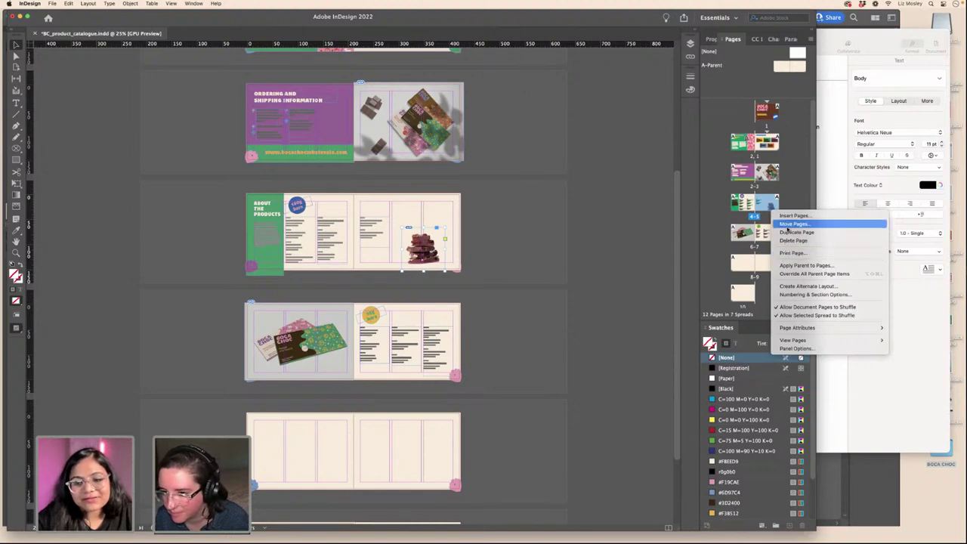
left_click(794, 274)
left_click(450, 209)
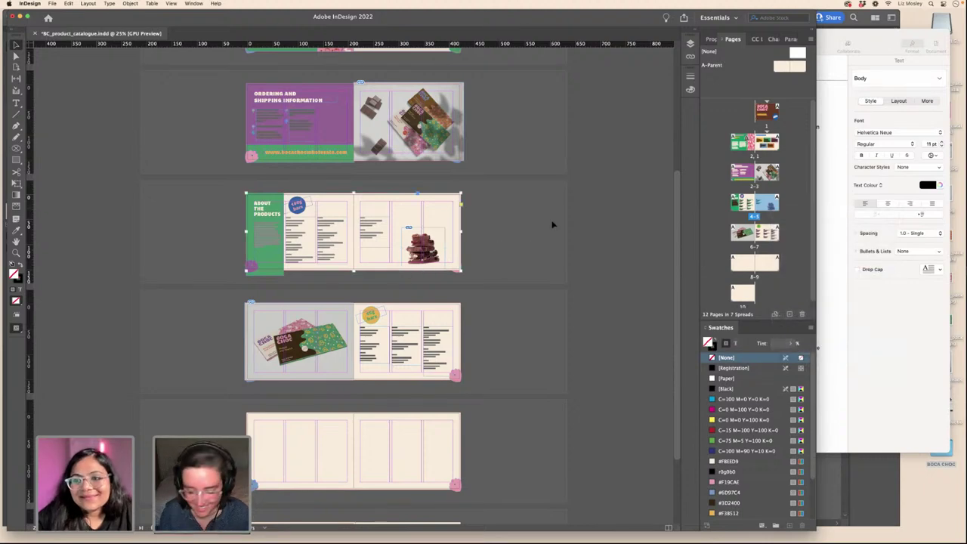
key("super+shift+[")
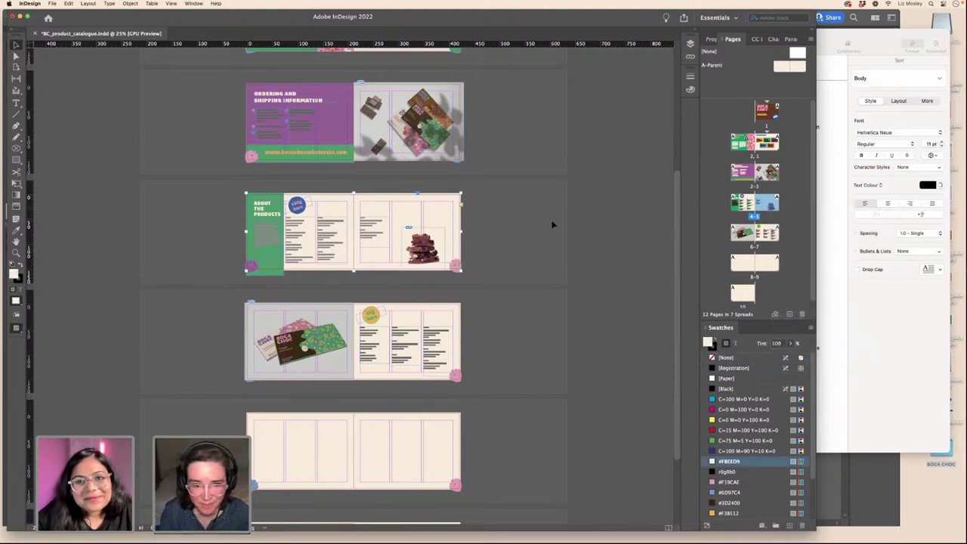
left_click(508, 231)
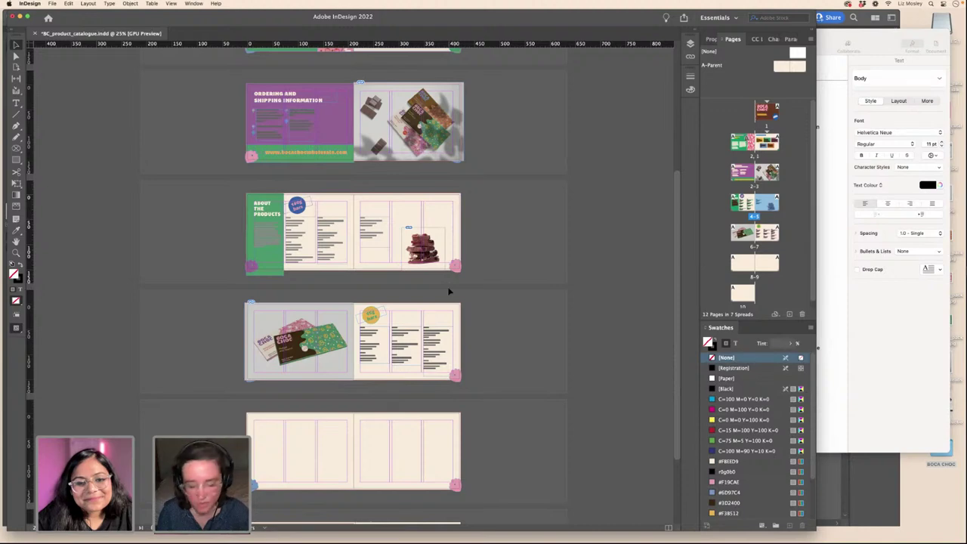
- Copy the "Lemon and Elderflower" product name and paste it onto the right-hand page of the A-Parent spread
key("super+equal")
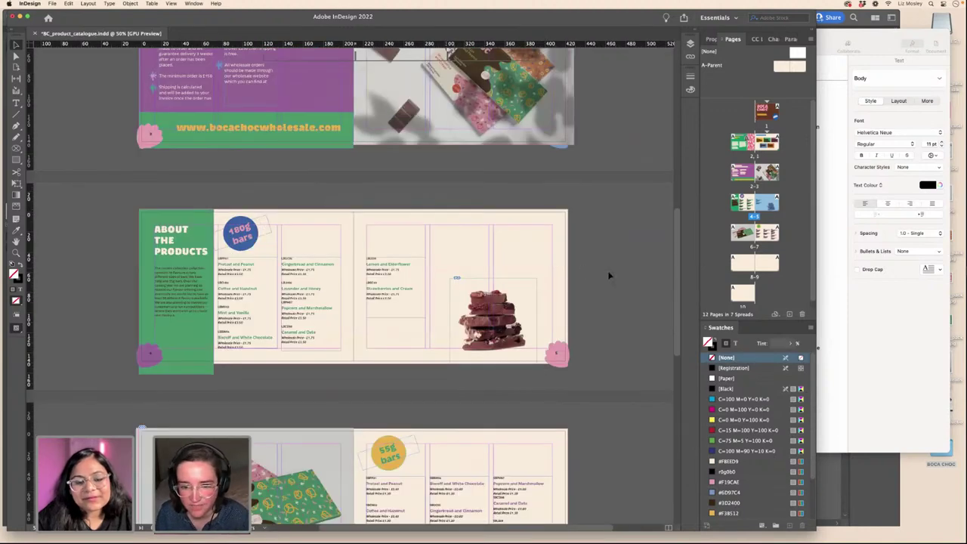
scroll(646, 159, "up", 5)
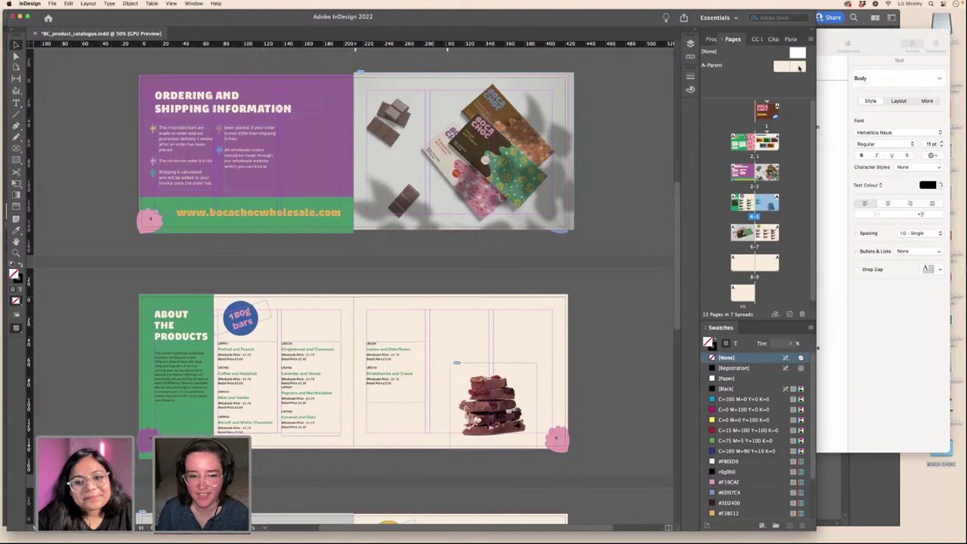
left_click(16, 103)
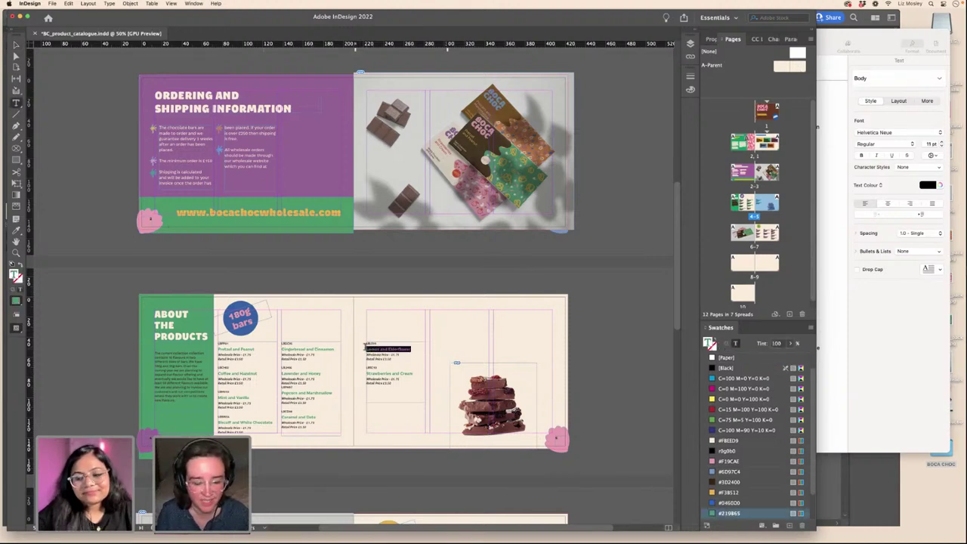
left_click_drag(368, 348, 415, 350)
key("super+c")
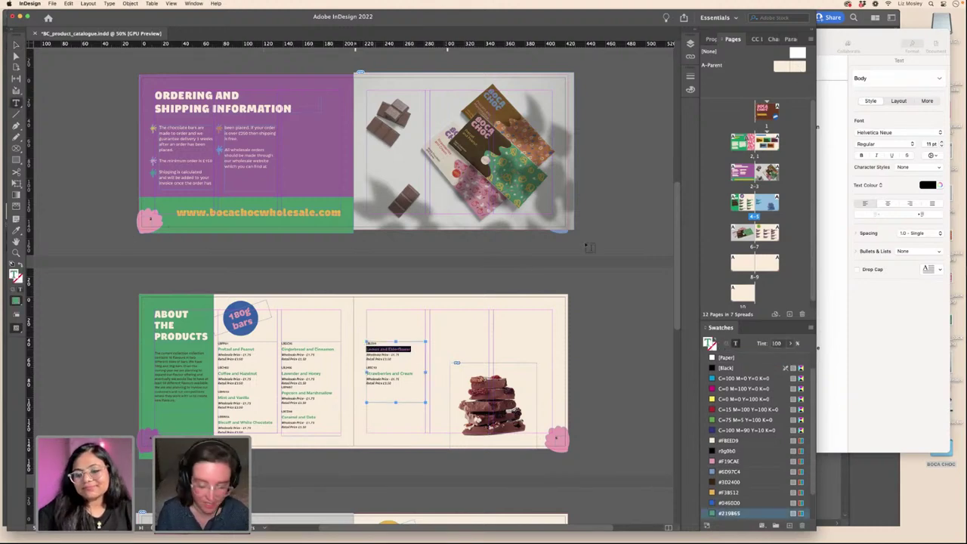
double_click(793, 68)
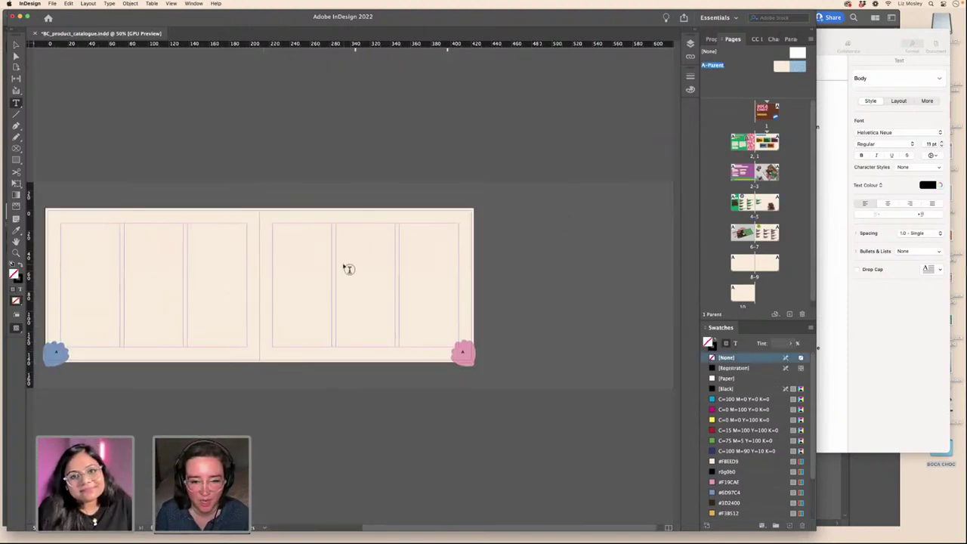
scroll(348, 269, "left", 3)
key("super+v")
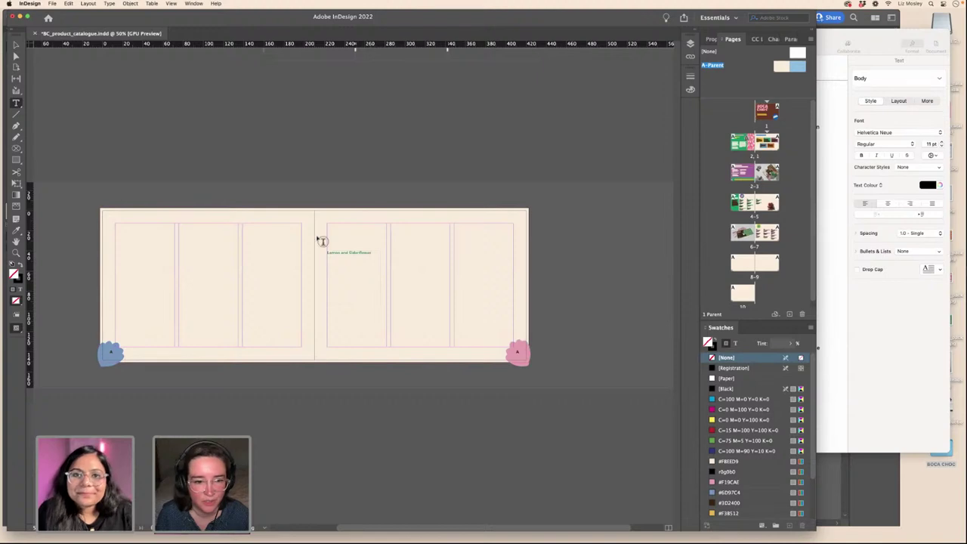
- Widen the pasted text frame, move it lower on the parent page, and replace its text with "BOCA CHOC - PRODUCT CATALOGUE"
left_click(15, 45)
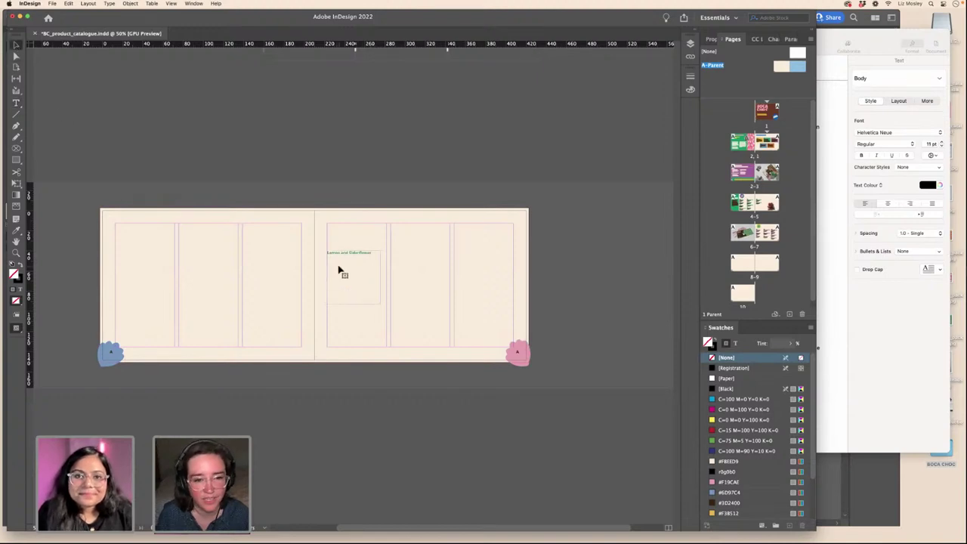
left_click(380, 277)
left_click_drag(380, 277, 435, 279)
left_click_drag(345, 258, 386, 302)
left_click(16, 104)
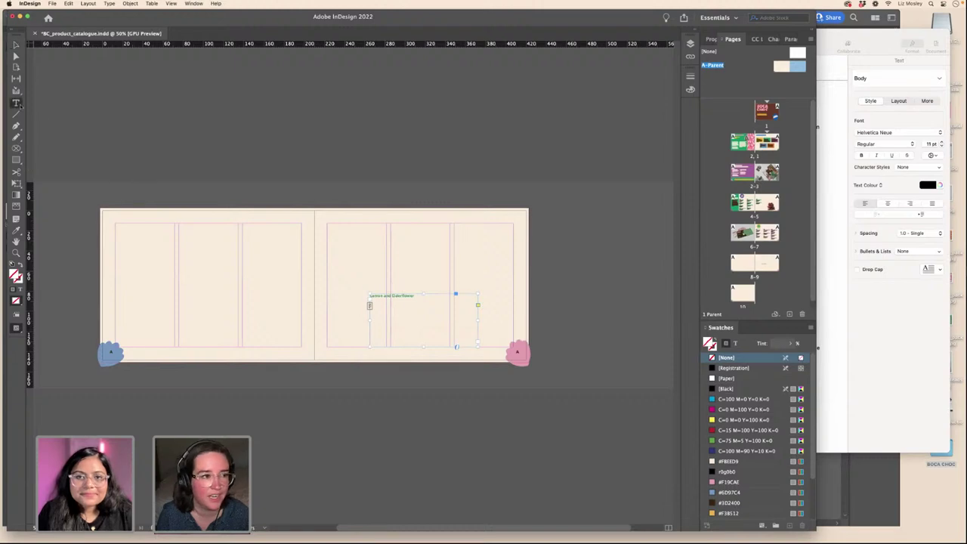
triple_click(386, 296)
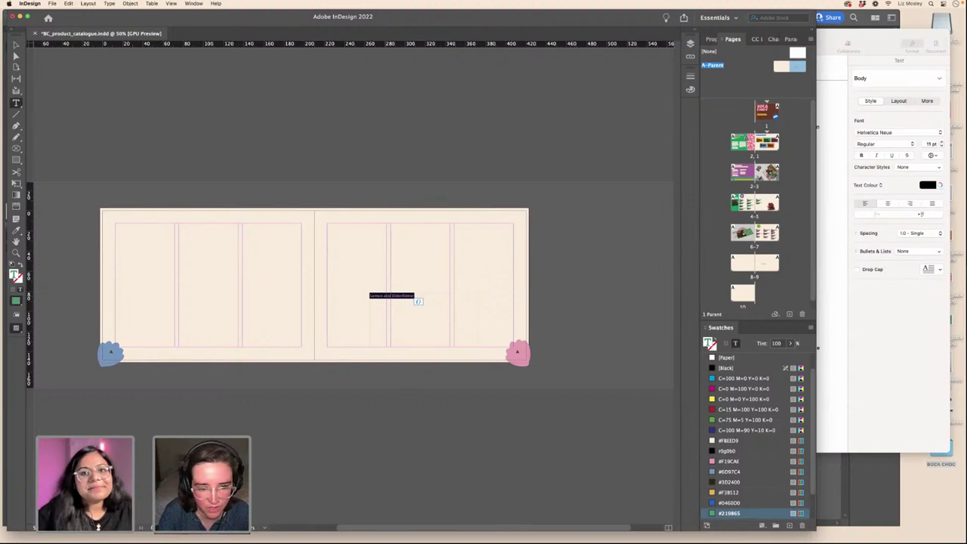
key("BackSpace")
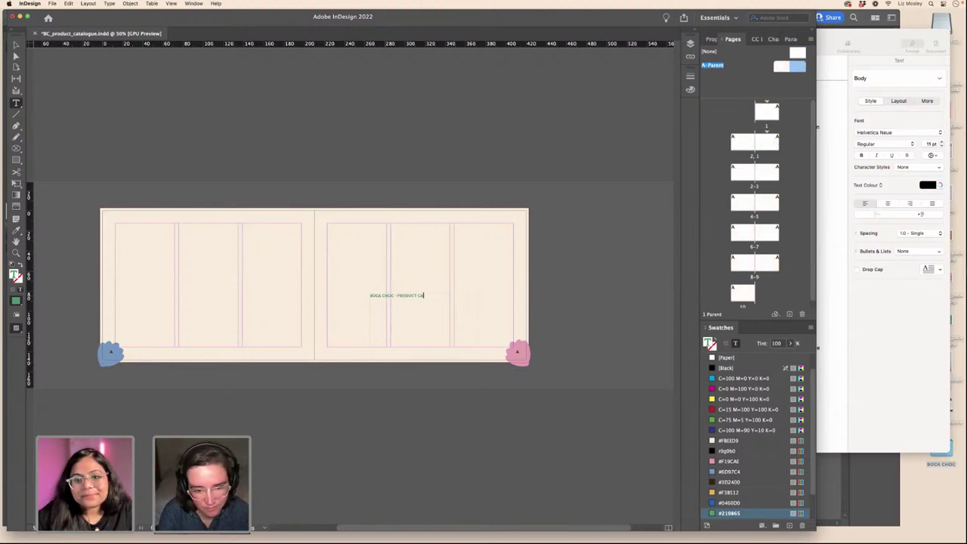
- Format the "BOCA CHOC - PRODUCT CATALOGUE" text in dark brown #3D2400, 10 pt, Regular weight
left_click_drag(442, 296, 366, 294)
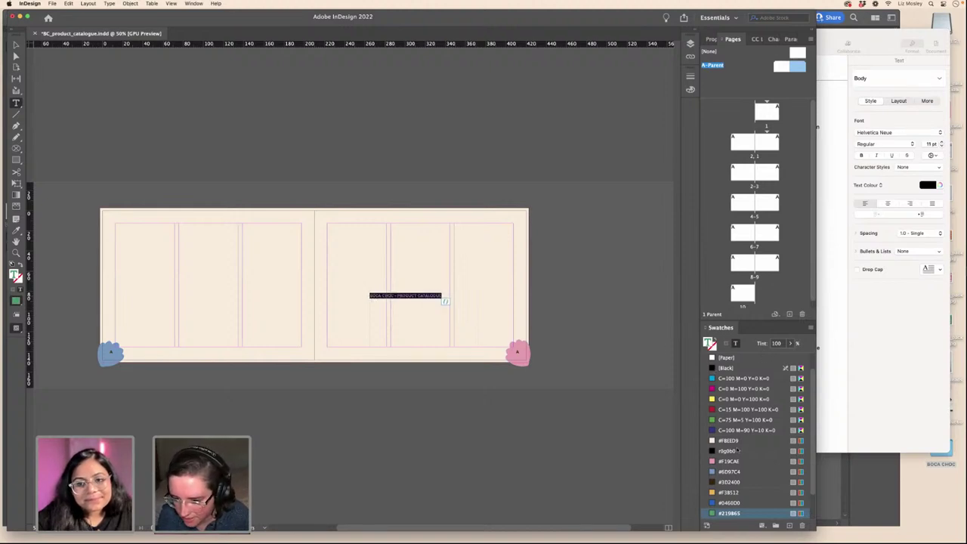
left_click(729, 481)
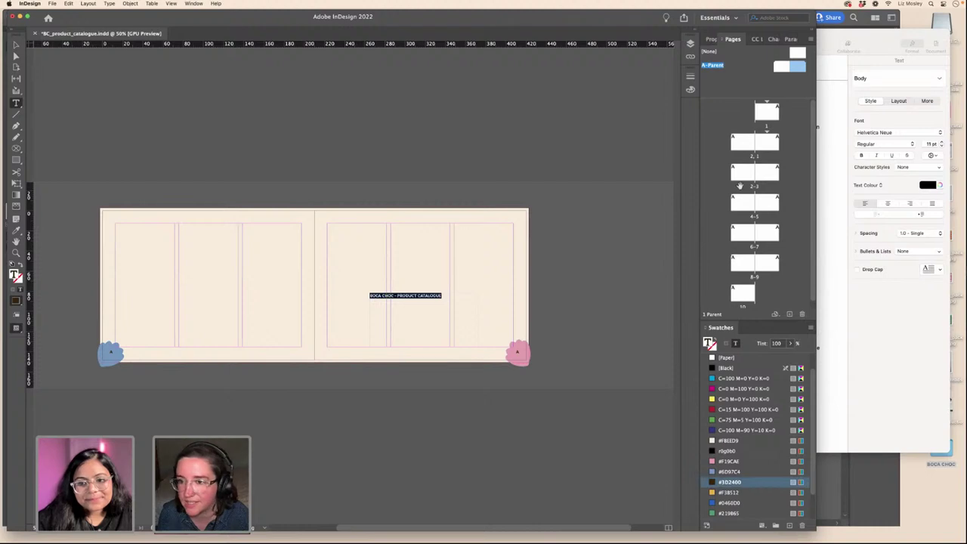
left_click(776, 40)
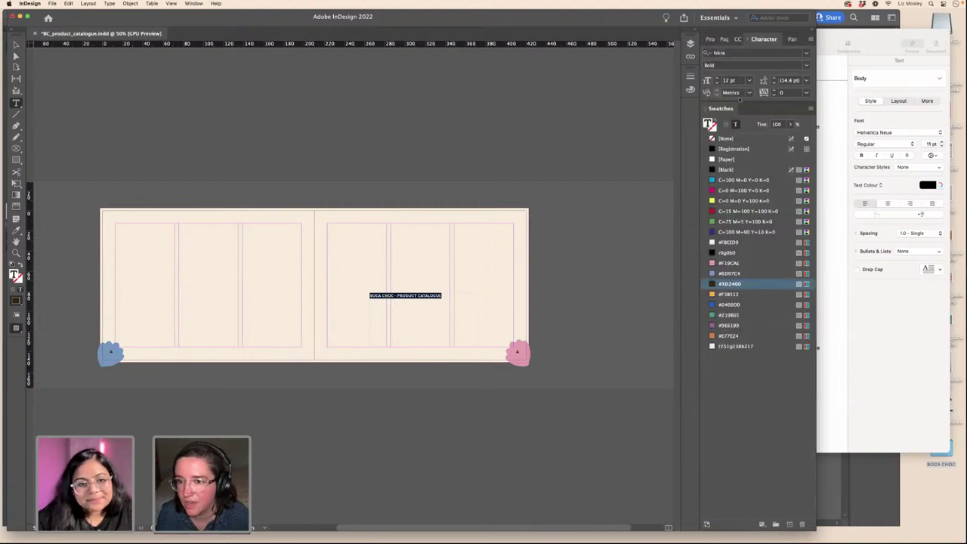
left_click(716, 82)
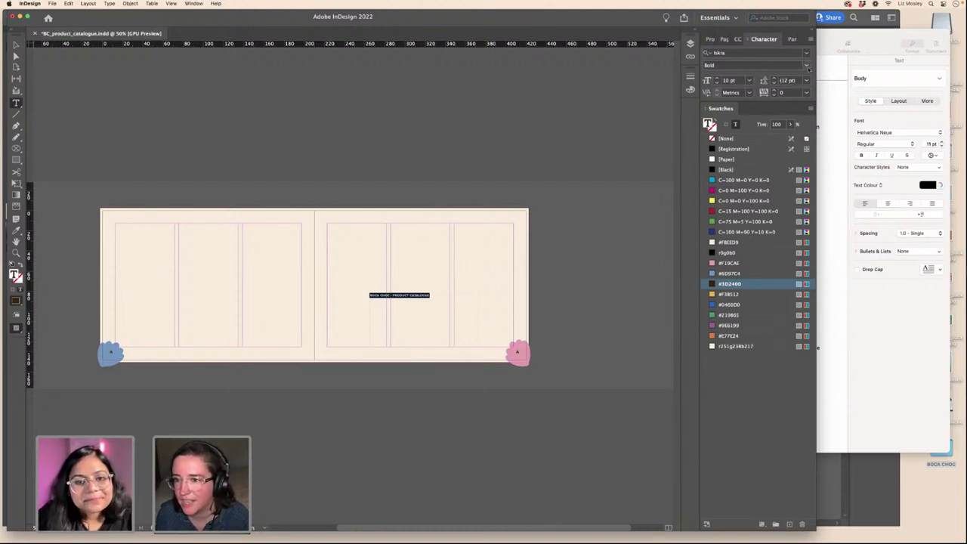
left_click(806, 65)
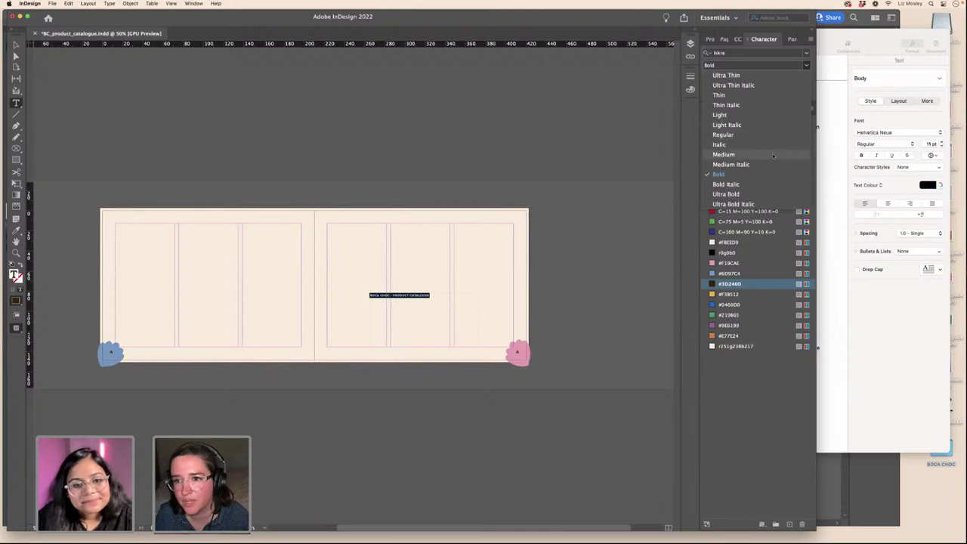
left_click(708, 135)
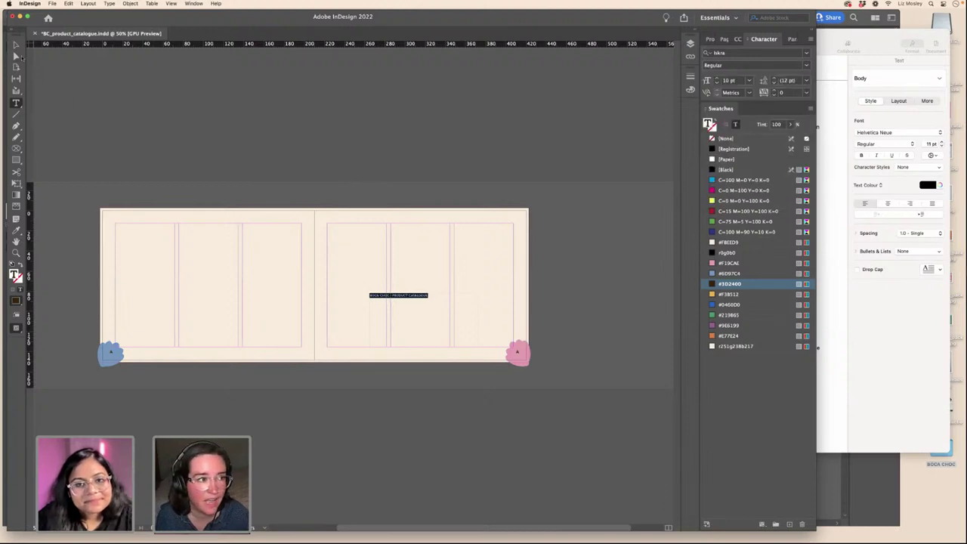
- Fit the footer frame to its text and position it beside the blue flower at the bottom of the left parent page
left_click(15, 45)
key("super+alt+c")
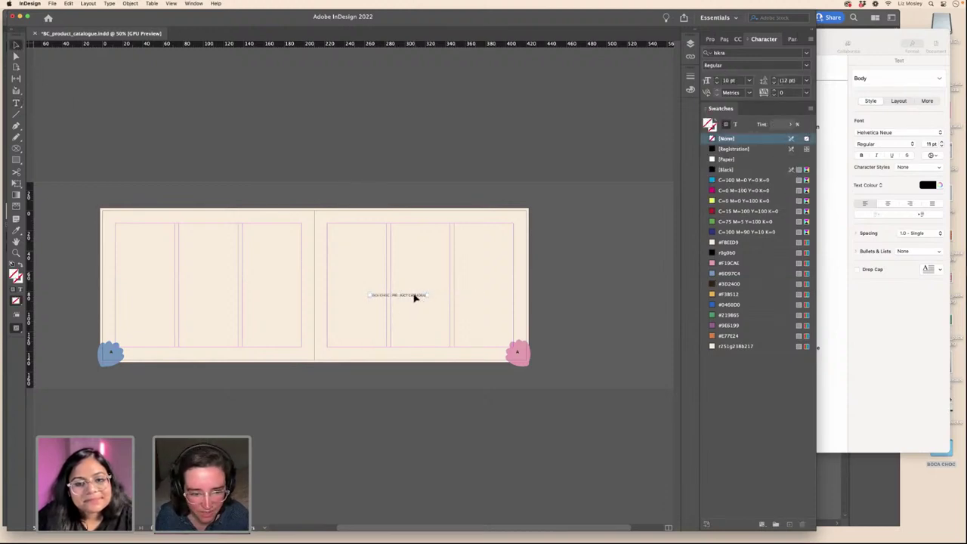
left_click_drag(414, 297, 174, 356)
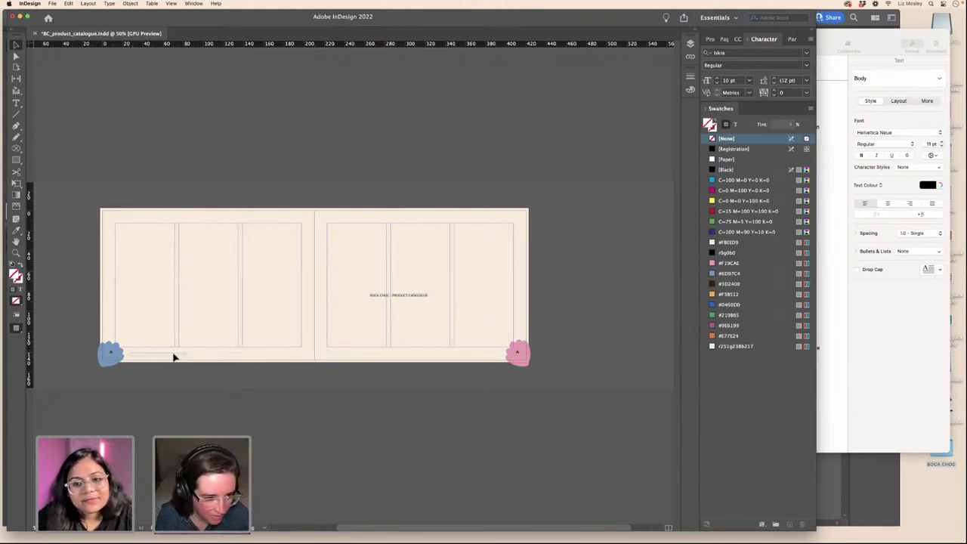
- Paste a copy of the catalogue footer beside the pink flower on the right parent page and replace its text with the wholesale website address
key("super+v")
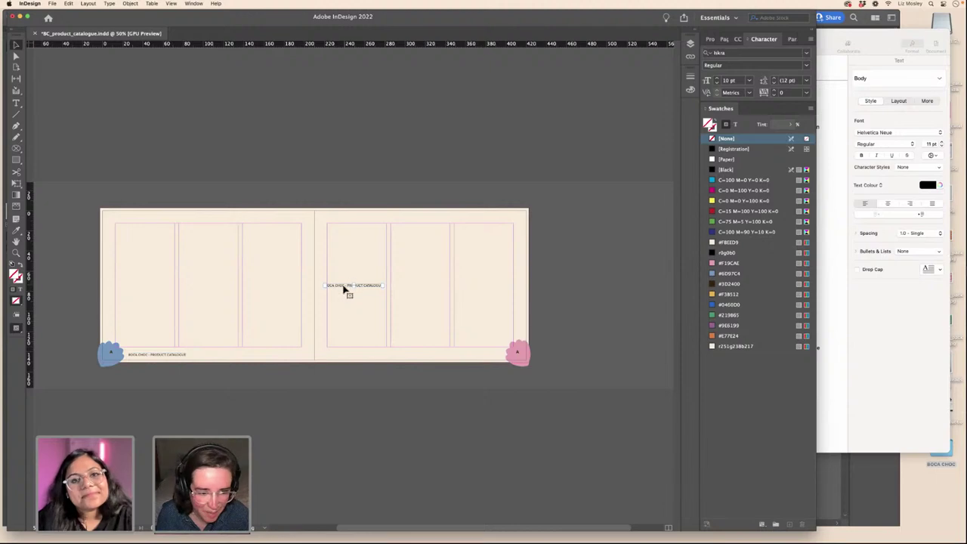
left_click_drag(344, 289, 458, 355)
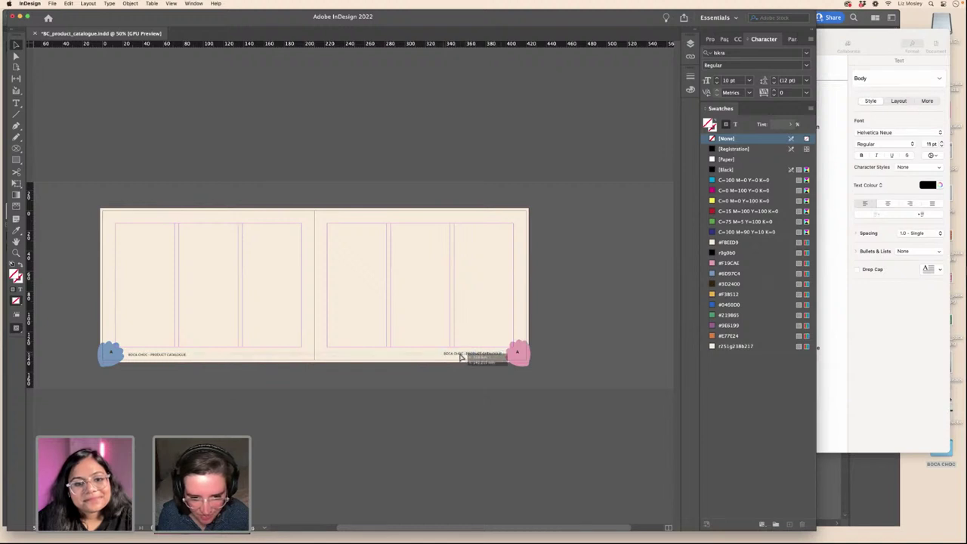
triple_click(457, 354)
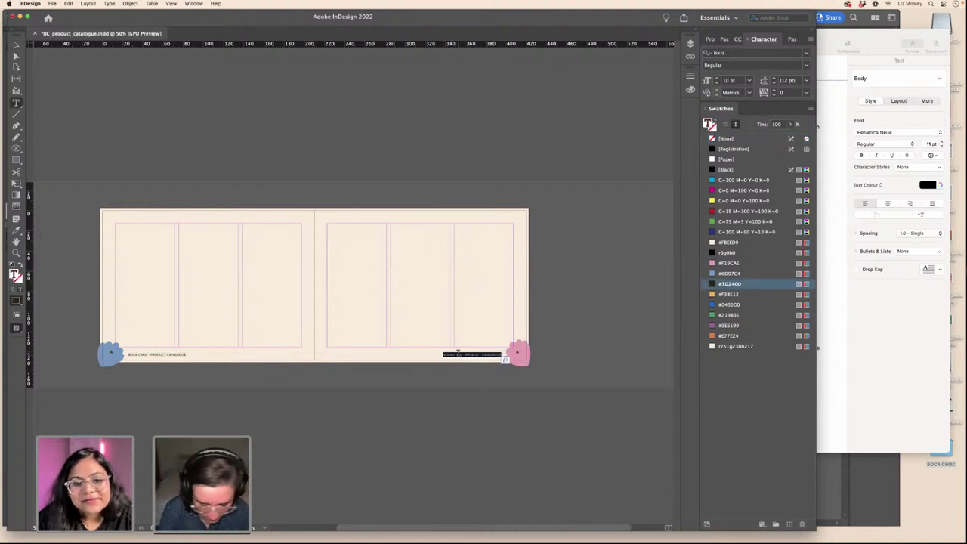
key("BackSpace")
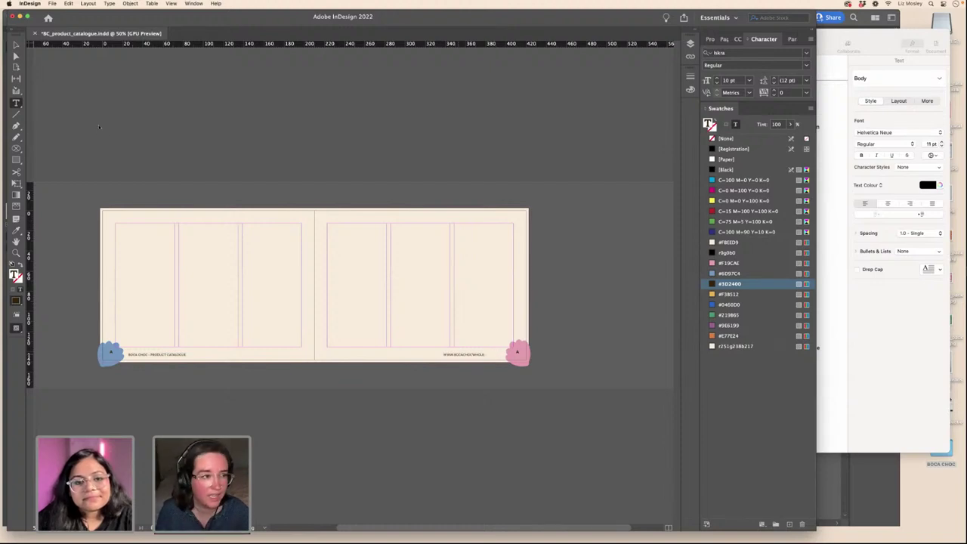
- Widen the website footer's text frame on the right parent page so the whole address fits on one line
key("Escape")
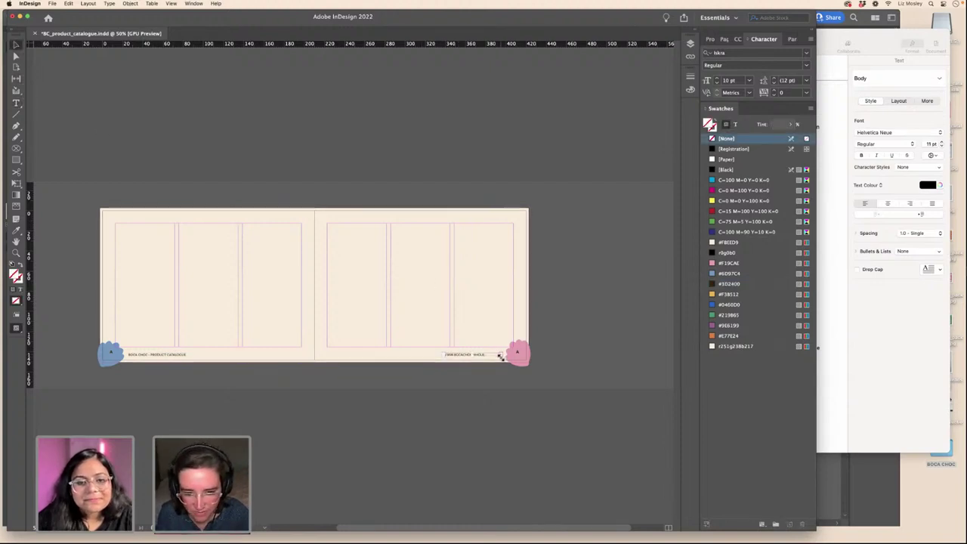
left_click_drag(500, 356, 518, 364)
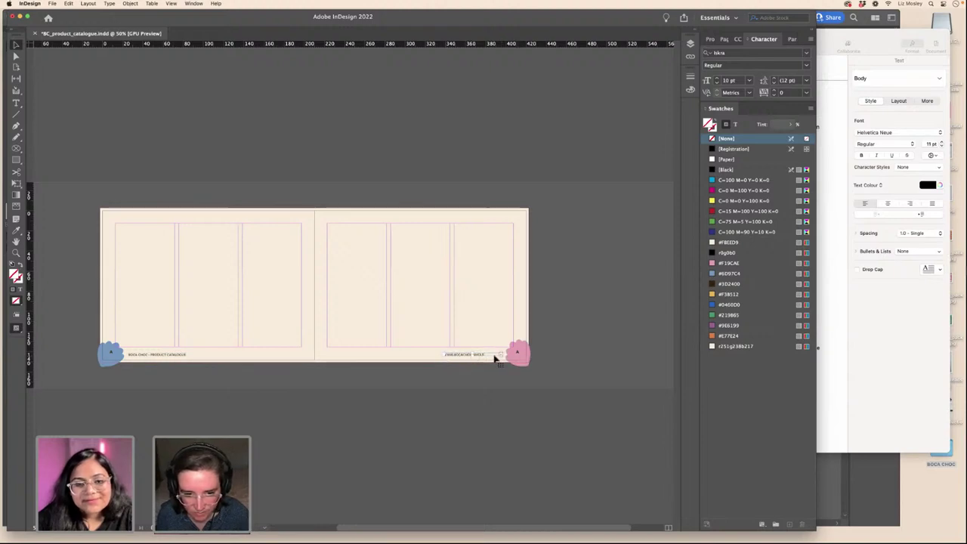
key("super+=")
key("super+equal")
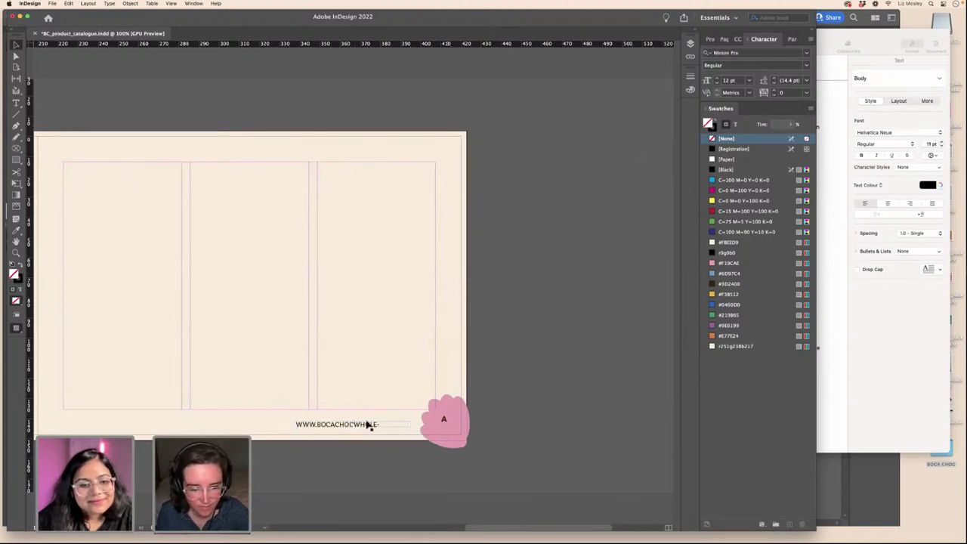
mouse_move(412, 420)
left_mouse_down()
mouse_move(444, 419)
mouse_move(422, 427)
left_mouse_up()
key("t")
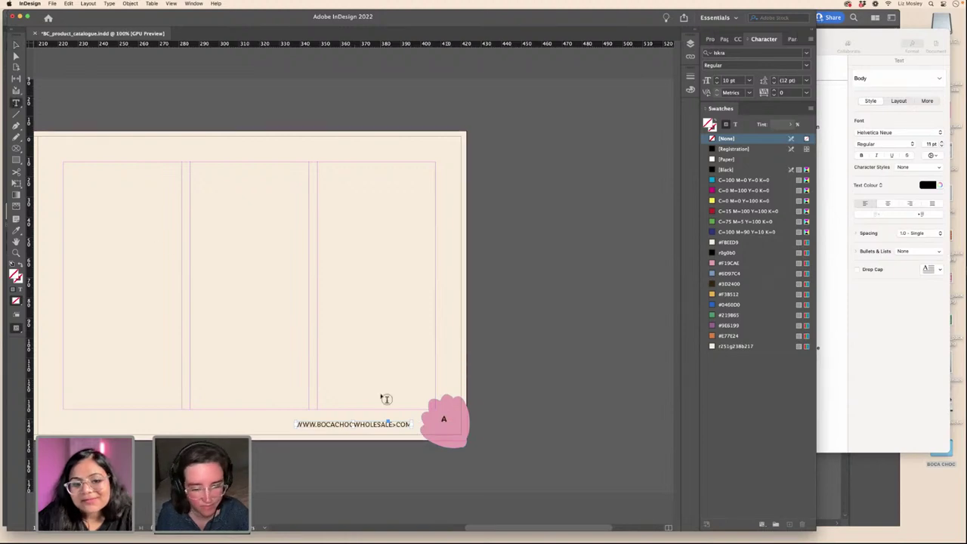
left_click(397, 425)
left_click(411, 426)
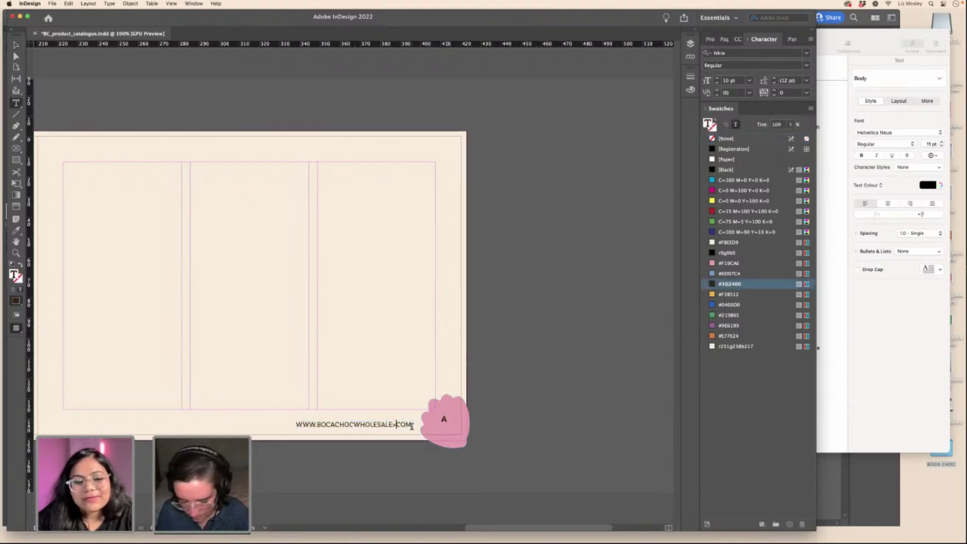
key("BackSpace")
type(".")
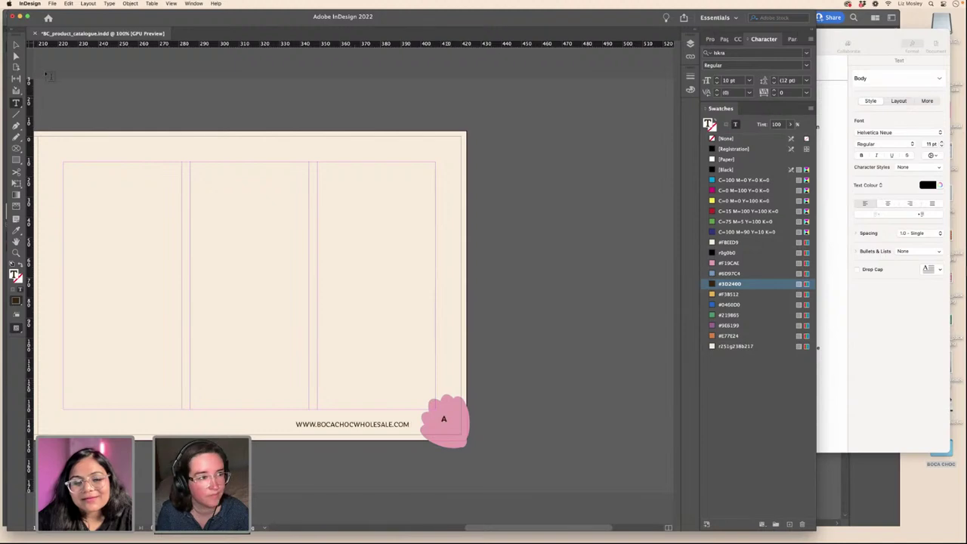
key("Escape")
left_click(523, 304)
- Check both parent page footers, then open the 6-7 spread and inspect it in Preview mode
key("super+minus")
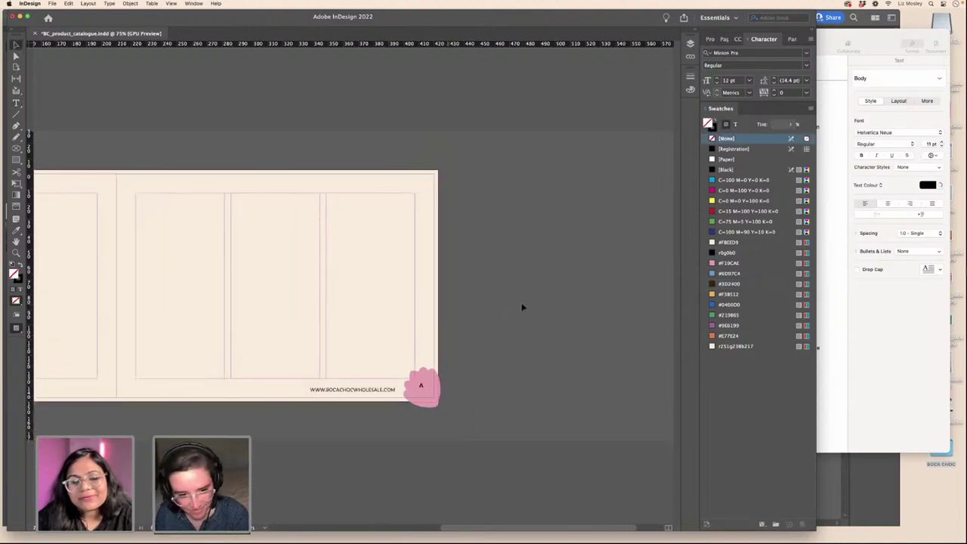
scroll(521, 307, "left", 10)
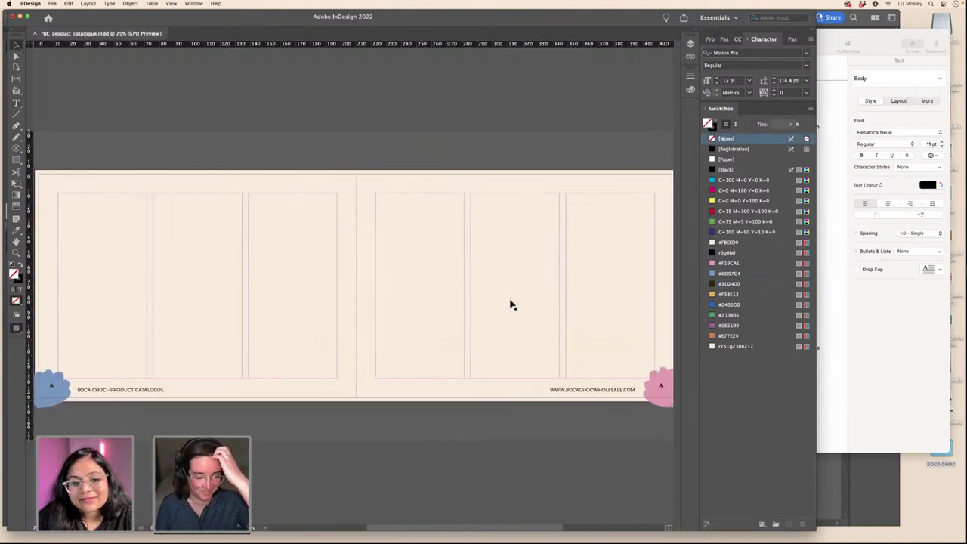
scroll(511, 305, "right", 1)
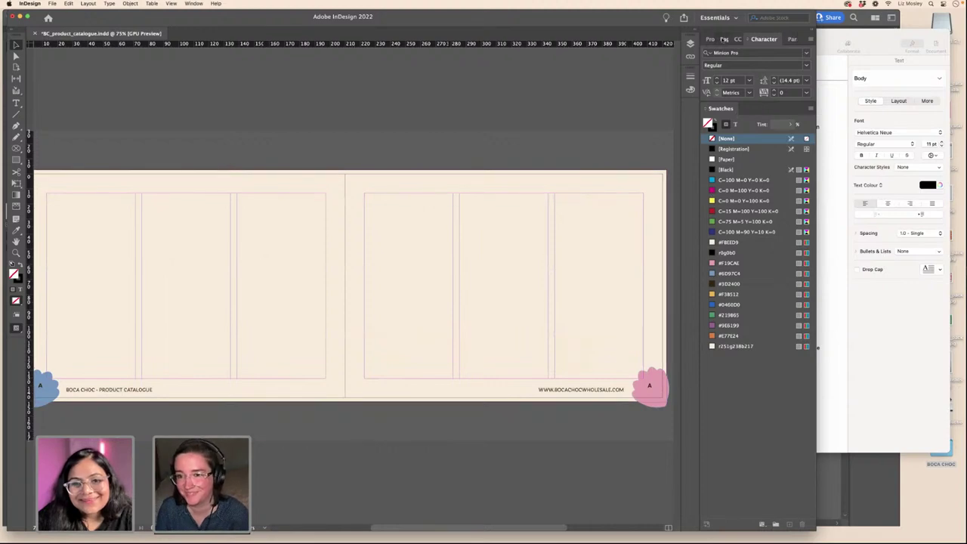
left_click(724, 39)
double_click(755, 233)
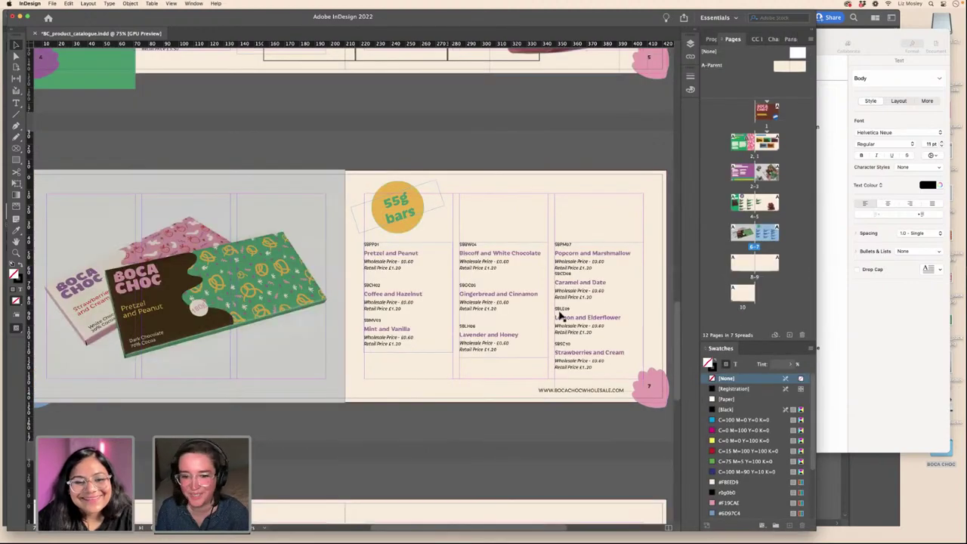
key("w")
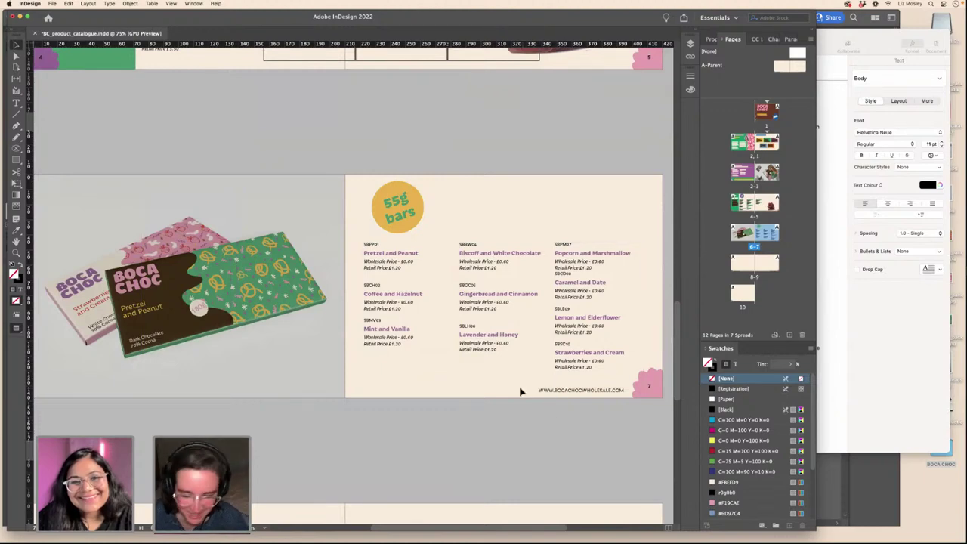
key("super+minus")
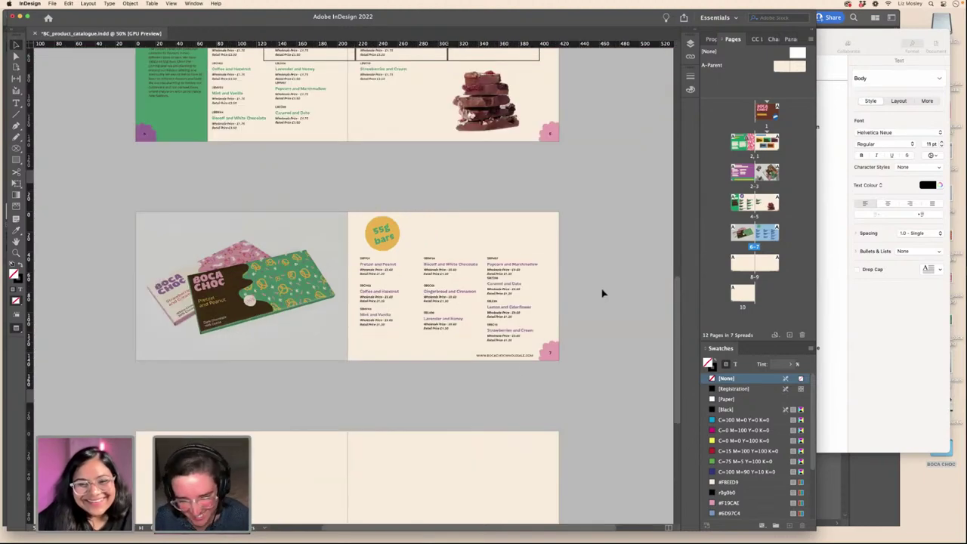
- Move the stacked chocolate image on page 5 up and to the right, and compare the spread in Normal and Preview modes
scroll(601, 293, "up", 5)
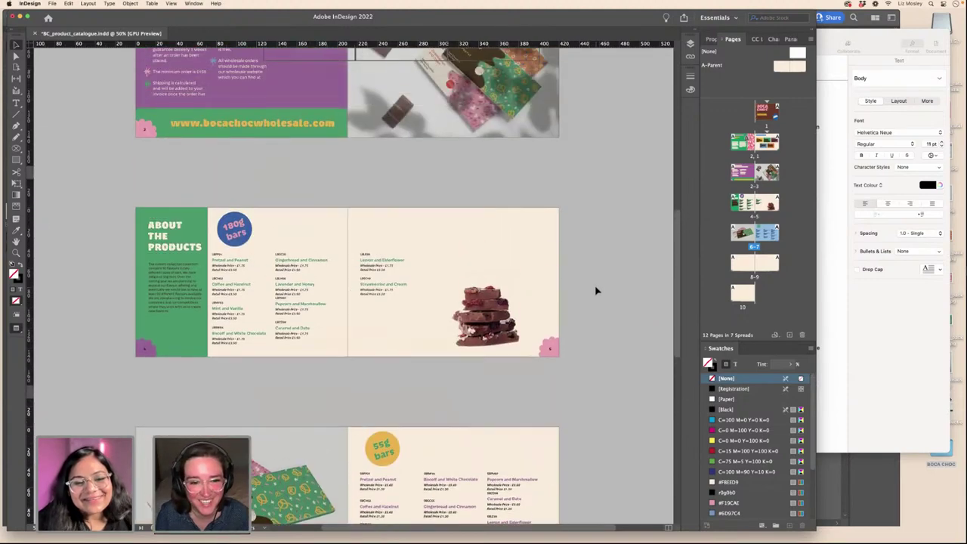
scroll(595, 291, "left", 2)
left_click(525, 316)
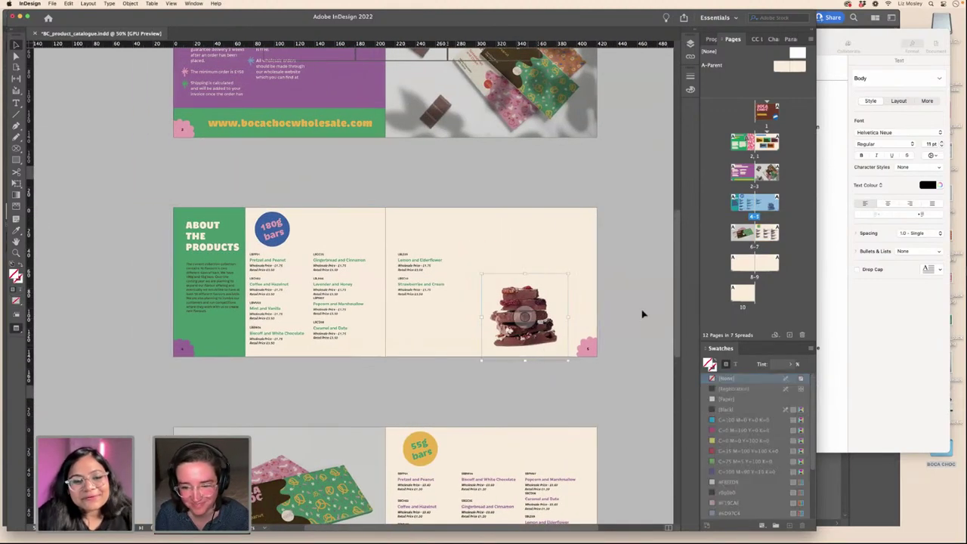
left_click_drag(556, 344, 568, 294)
left_click(634, 302)
key("w")
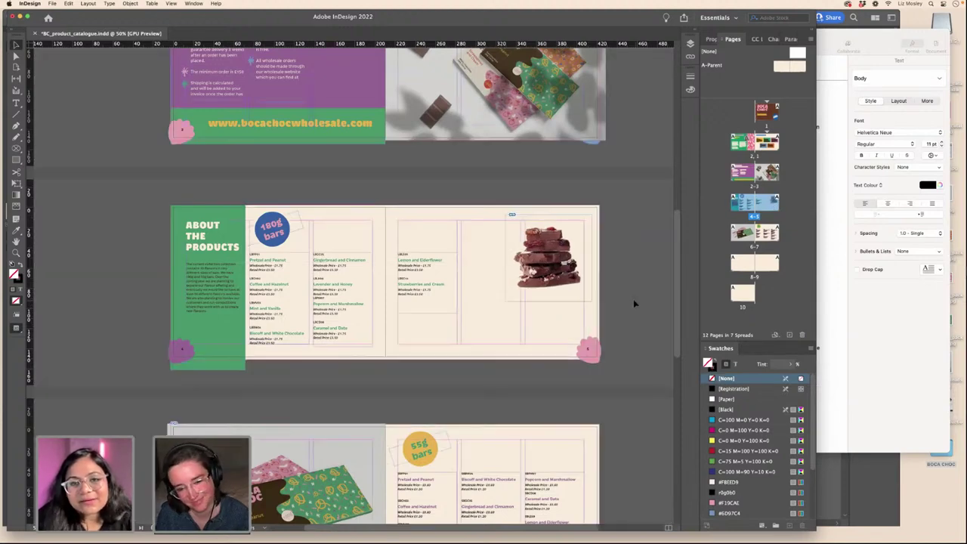
key("w")
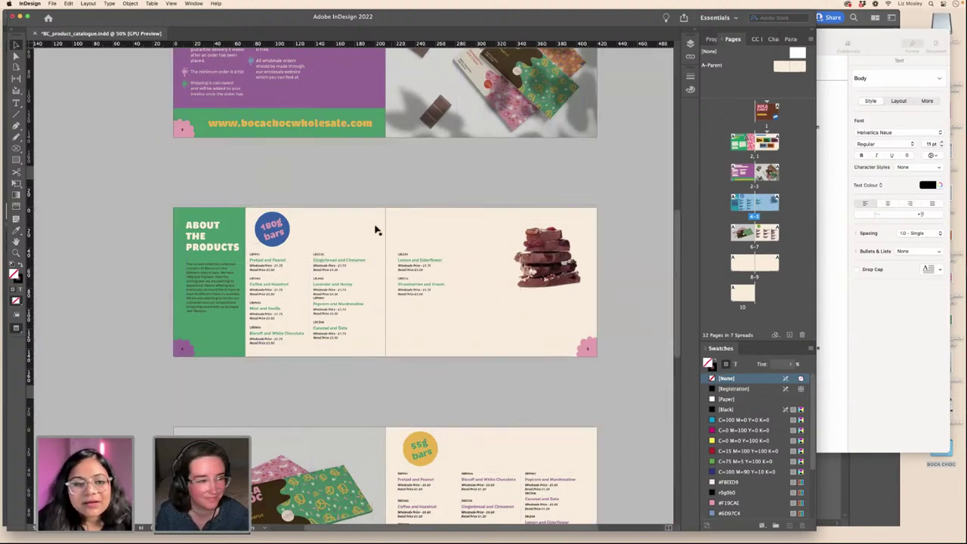
- Copy the blue circle behind "180g bars", paste it over the chocolate stack on page 5, and enlarge it
left_click(263, 224)
left_click(263, 224, "super")
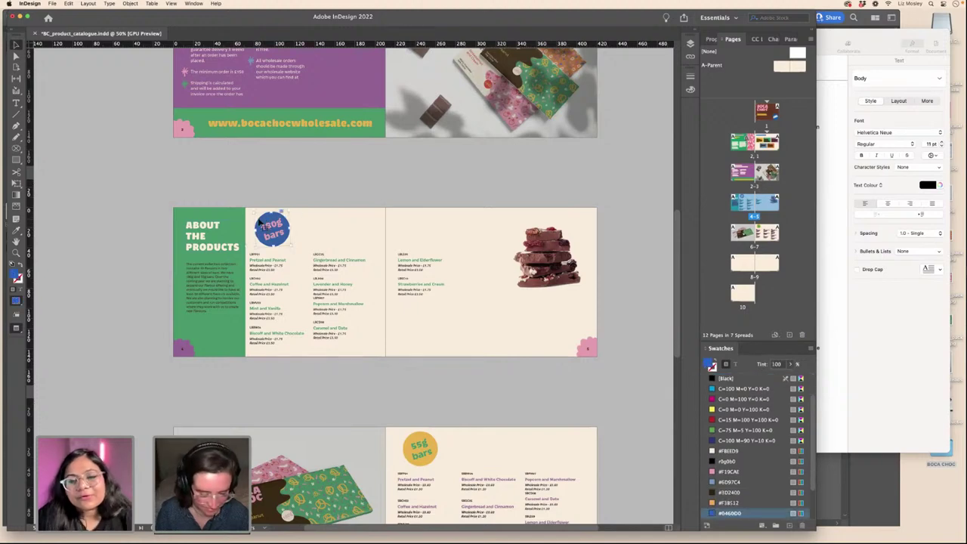
key("super+c")
key("super+v")
left_click_drag(350, 295, 523, 291)
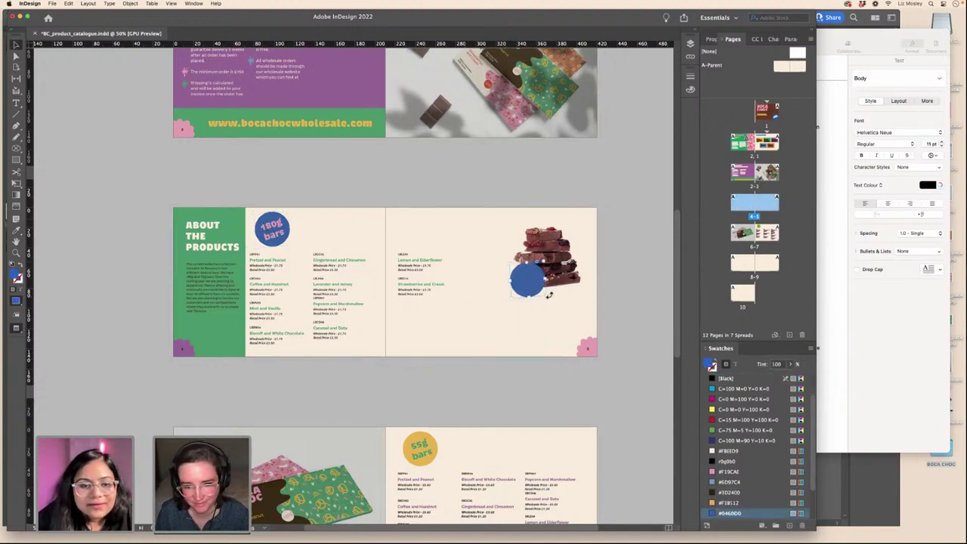
left_click_drag(537, 293, 536, 289)
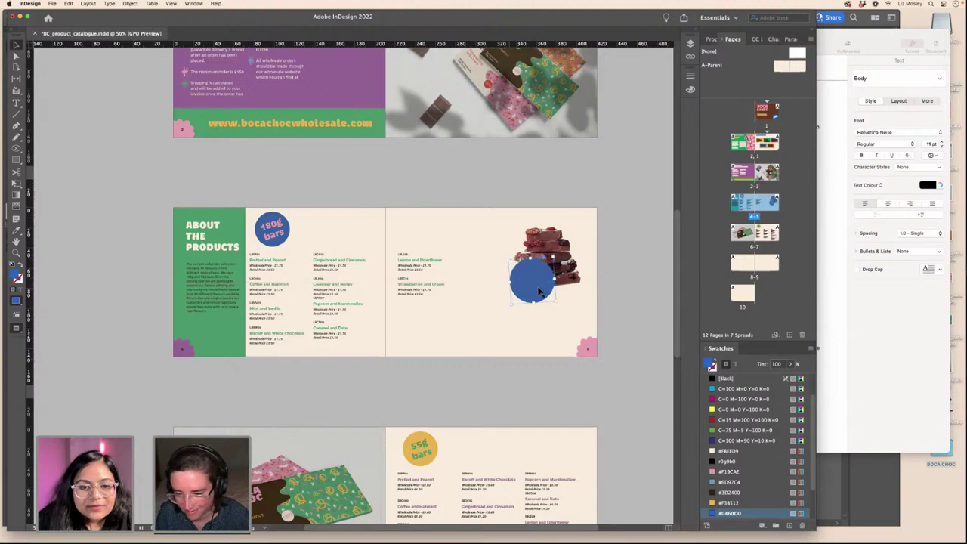
- Fill the enlarged circle with light blue #6D97C4 and place it behind the lower left of the chocolate stack
scroll(754, 465, "down", 3)
left_click(729, 451)
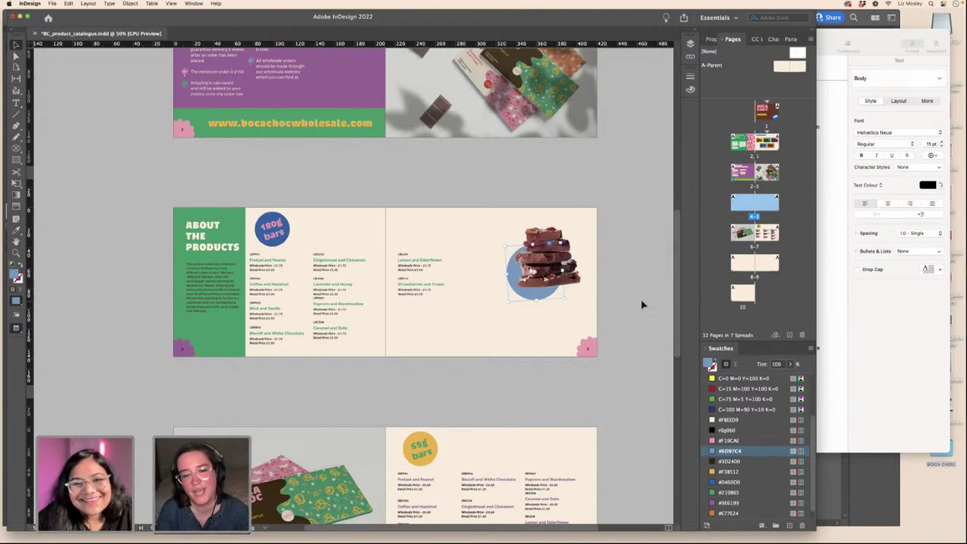
left_click(601, 319)
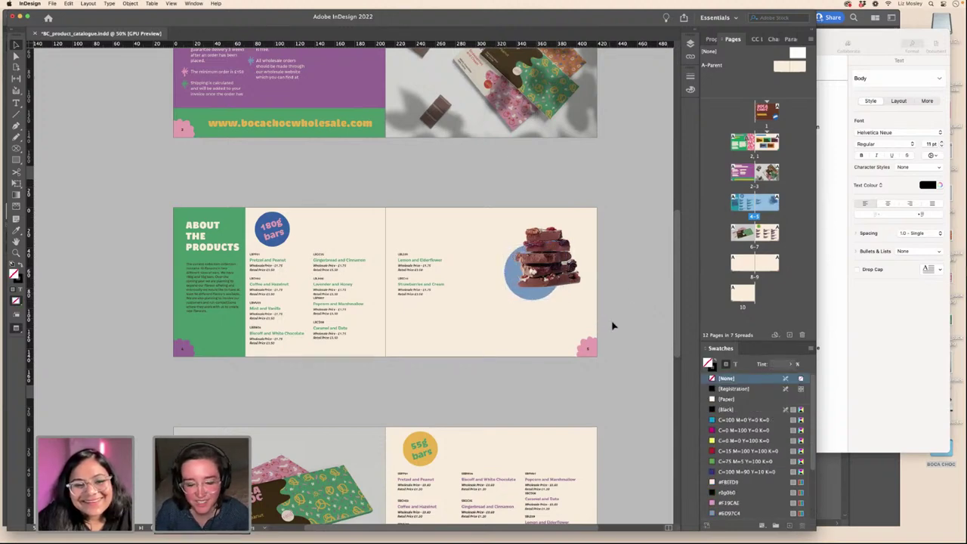
- Review the catalogue spreads from the cover to the unfilled pages, checking the footers and the page 5 artwork
scroll(613, 326, "down", 3)
scroll(613, 326, "down", 5)
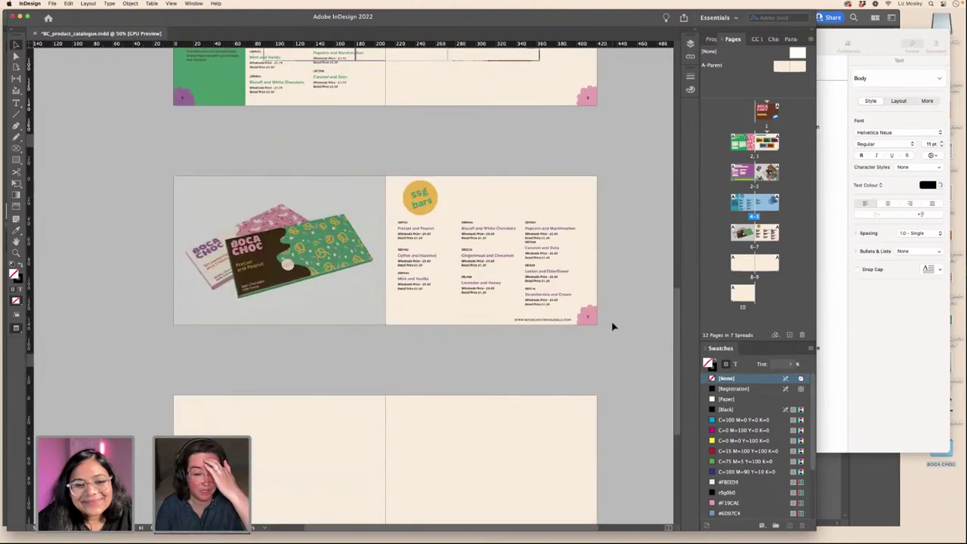
scroll(613, 326, "down", 5)
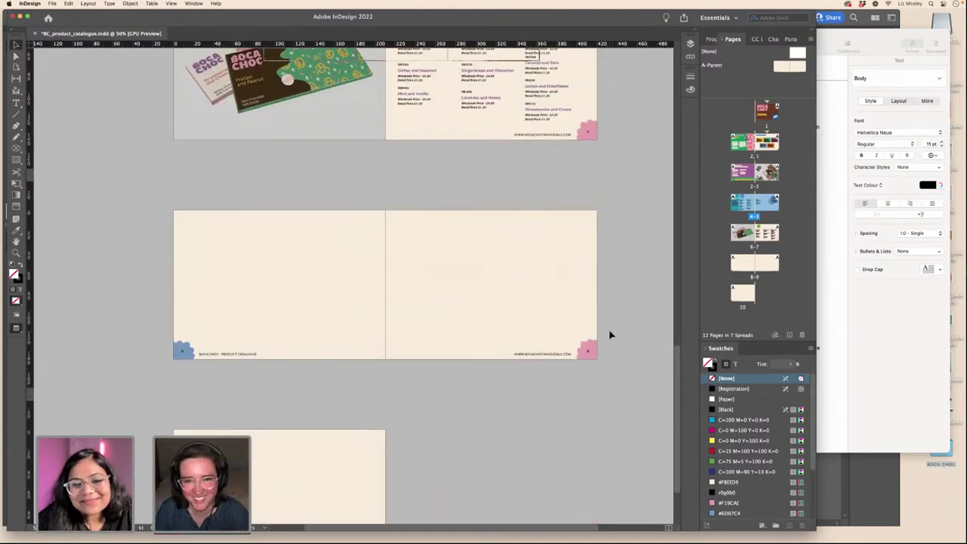
scroll(611, 334, "up", 20)
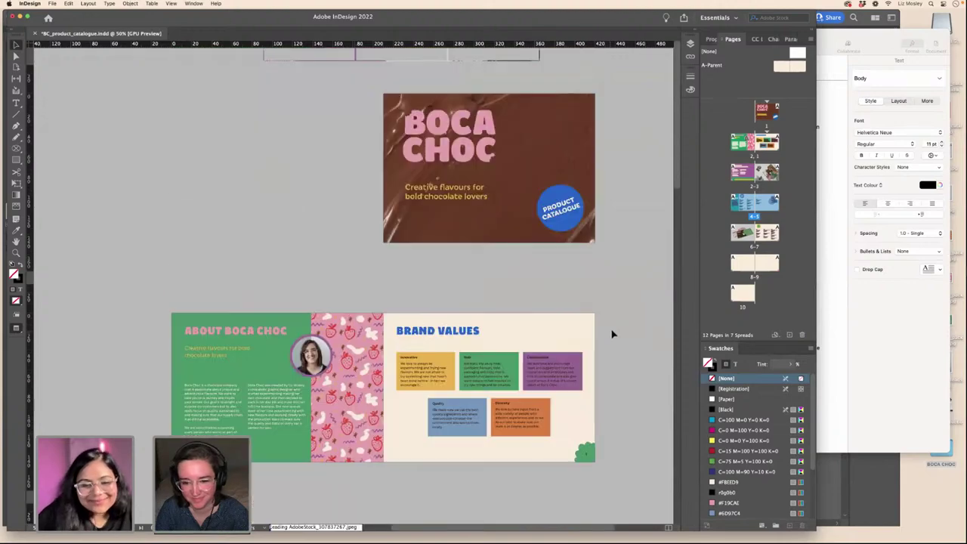
scroll(613, 333, "down", 20)
scroll(612, 334, "up", 4)
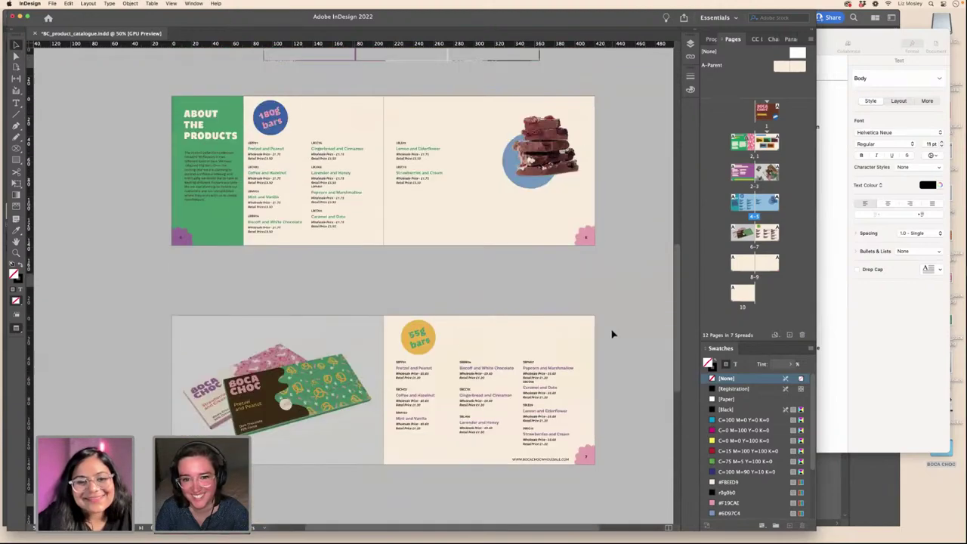
scroll(612, 333, "up", 3)
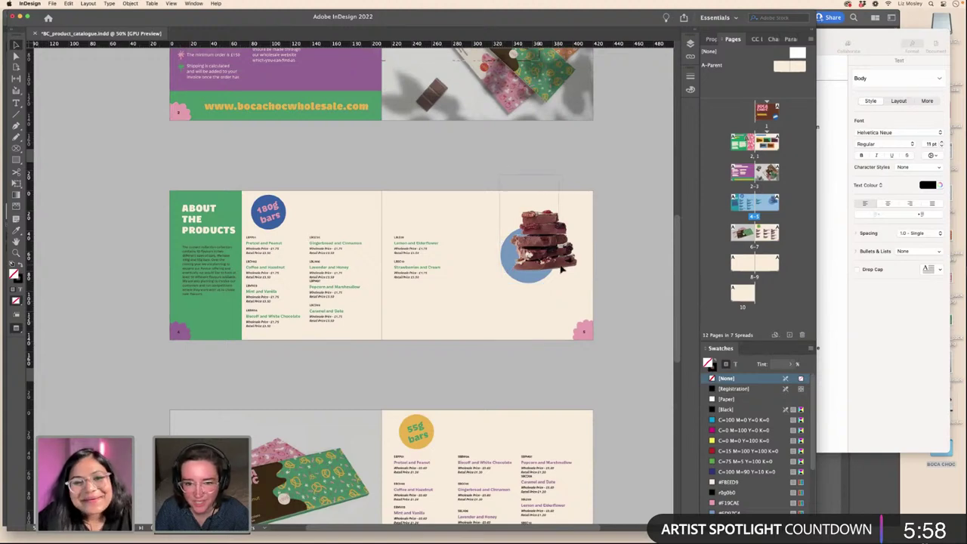
- Move the chocolate stack image and its light blue circle together slightly up and to the right on page 5
left_click(514, 273)
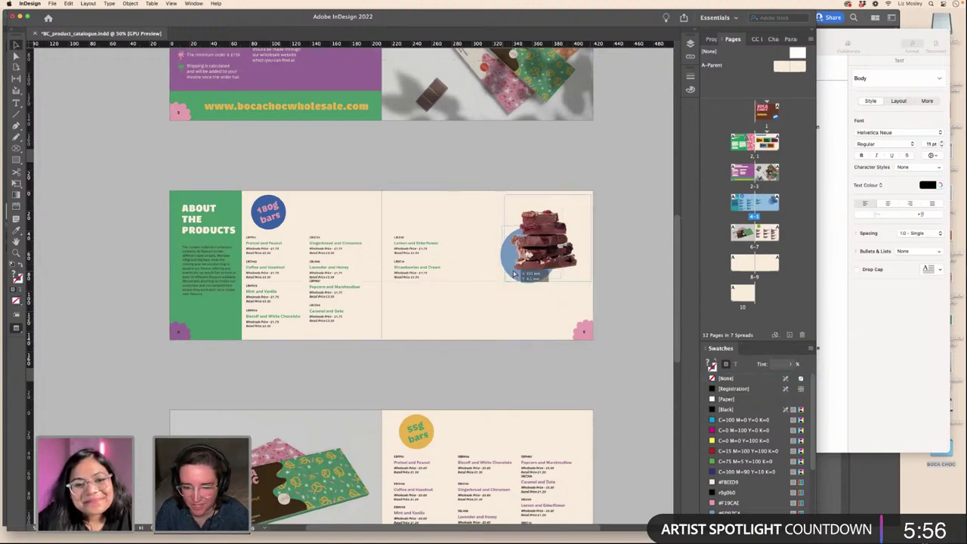
left_click_drag(514, 274, 537, 273)
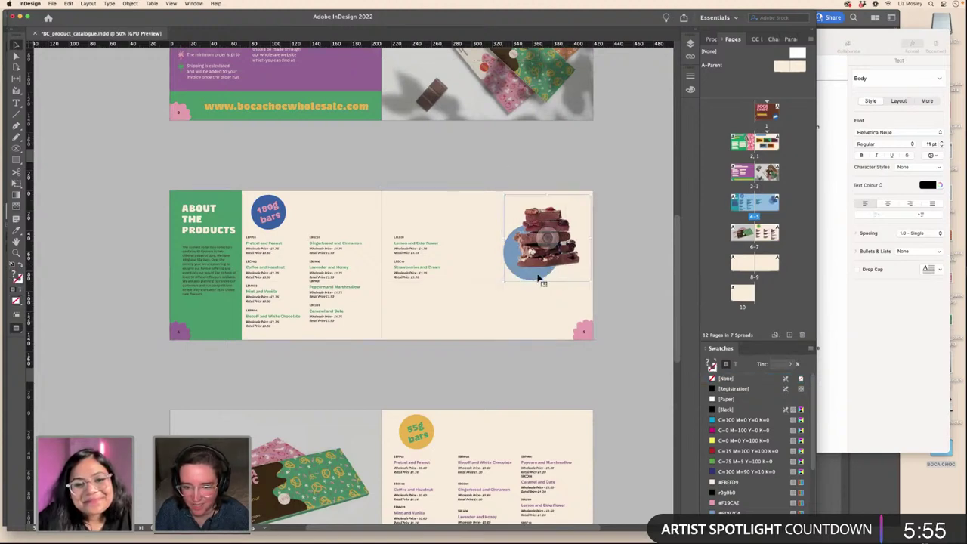
left_click(623, 284)
- Examine the catalogue layout from the cover down to the 55g bars spread
scroll(620, 290, "up", 15)
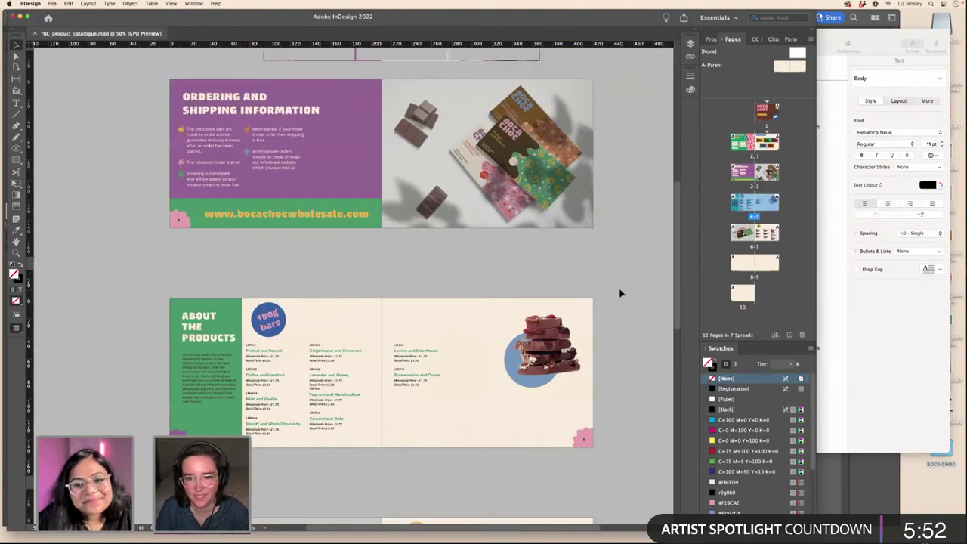
left_click(497, 239)
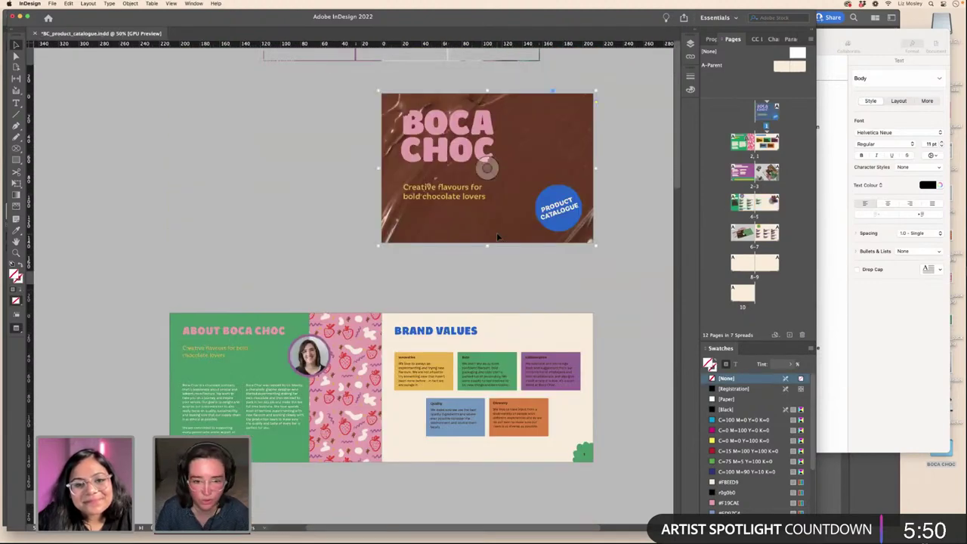
scroll(516, 306, "down", 15)
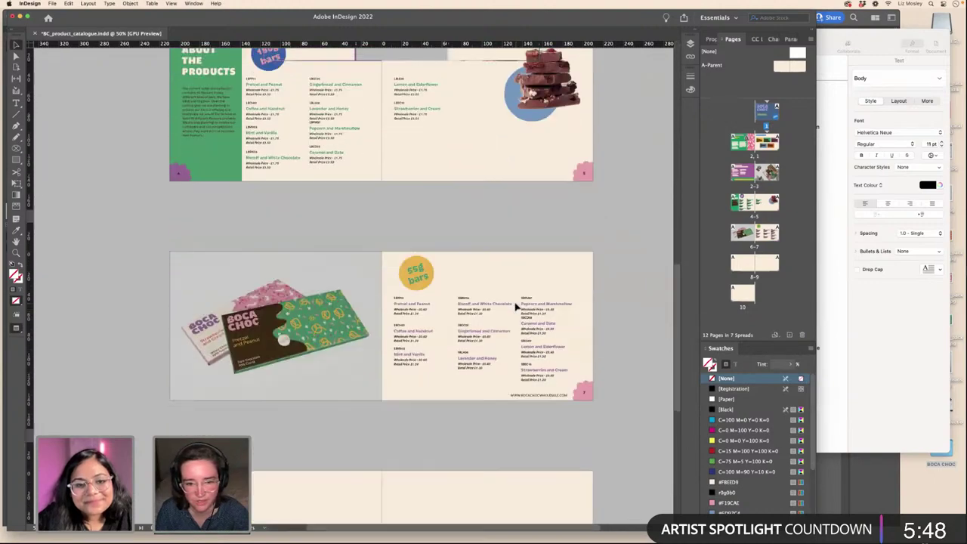
- Paste the cover's brown chocolate background image onto page 10 and position it to fill the page
scroll(516, 306, "down", 10)
scroll(479, 384, "left", 2)
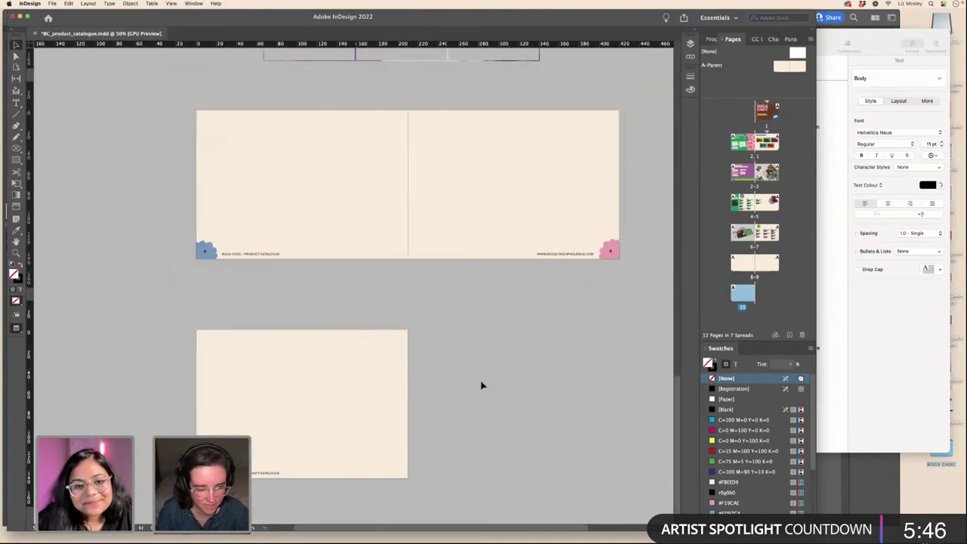
key("super+v")
mouse_move(388, 404)
left_mouse_down()
mouse_move(337, 404)
mouse_move(384, 402)
mouse_move(397, 412)
left_mouse_up()
scroll(506, 399, "up", 3)
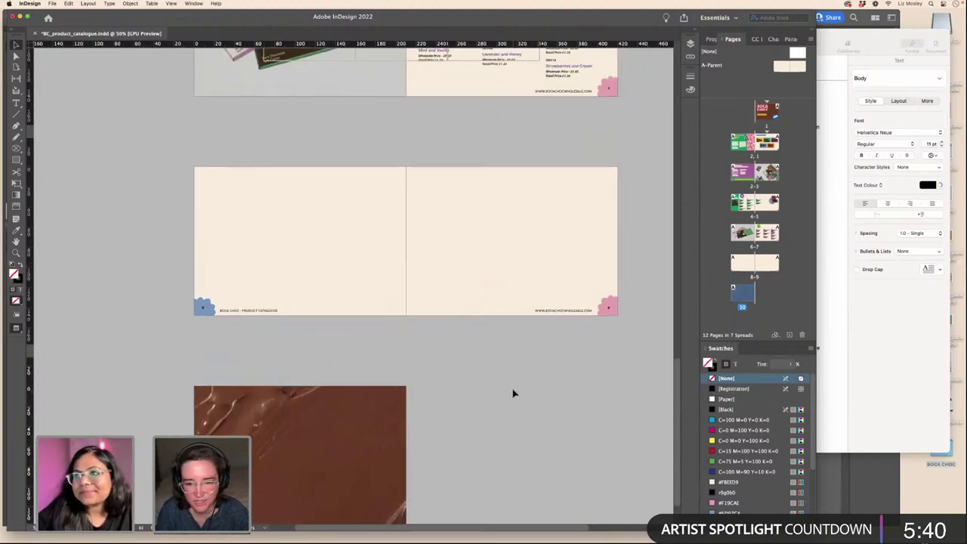
- Copy the ABOUT BOCA CHOC heading and paste it onto page 8 after checking the Boca Choc Text document
scroll(513, 394, "up", 6)
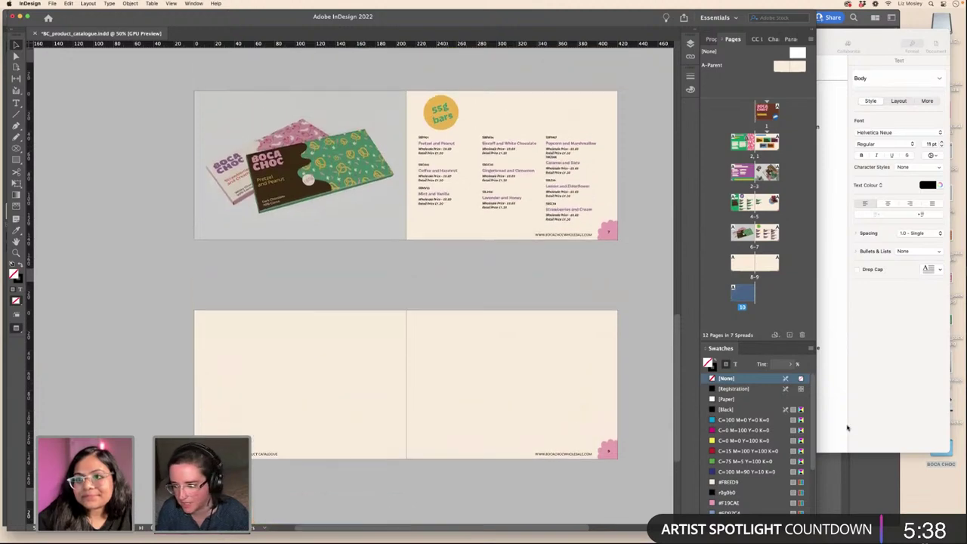
left_click(848, 428)
scroll(633, 334, "down", 2)
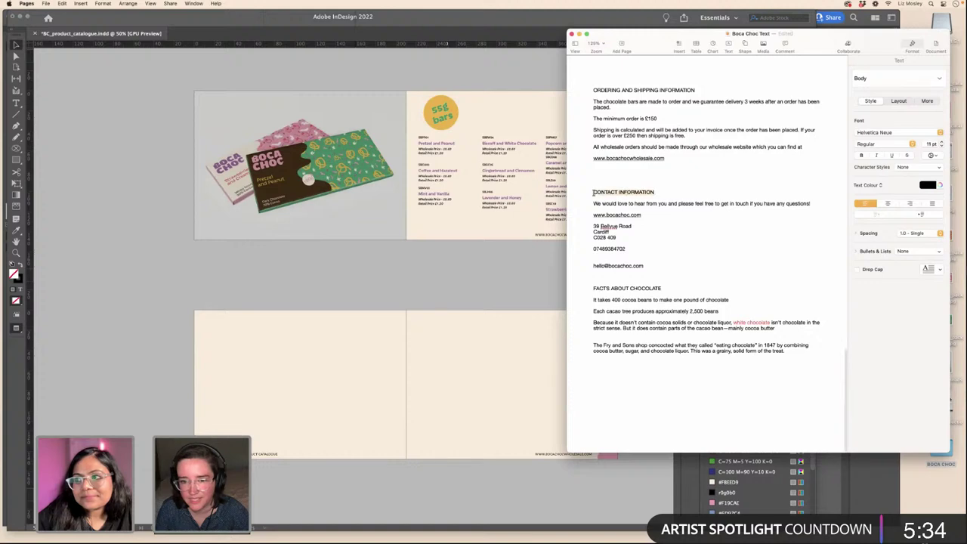
left_click(411, 278)
scroll(416, 282, "up", 10)
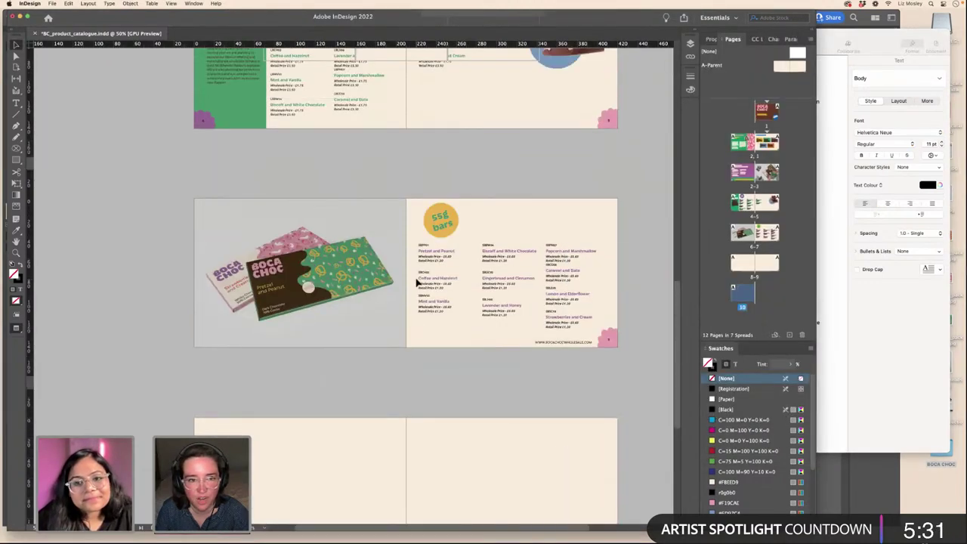
scroll(212, 189, "up", 10)
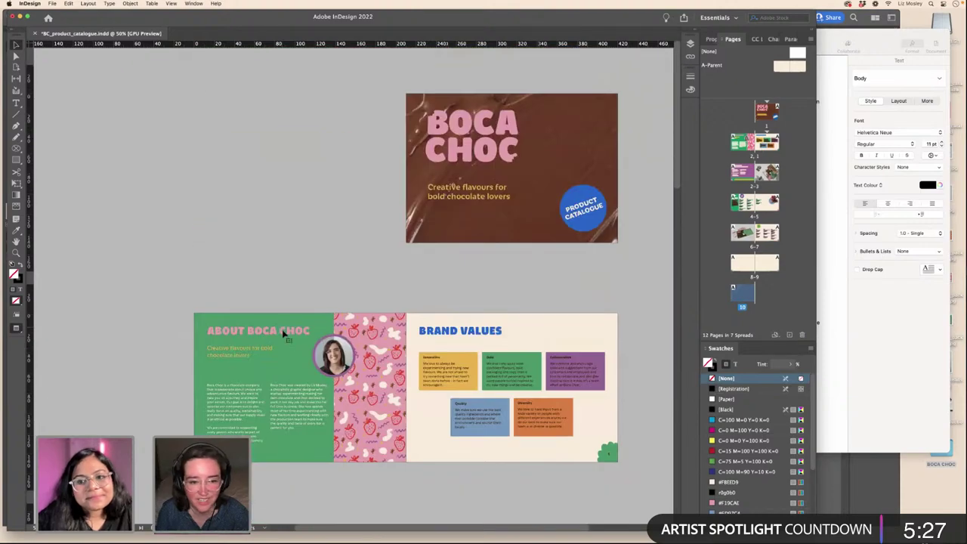
scroll(284, 332, "down", 5)
scroll(283, 332, "down", 10)
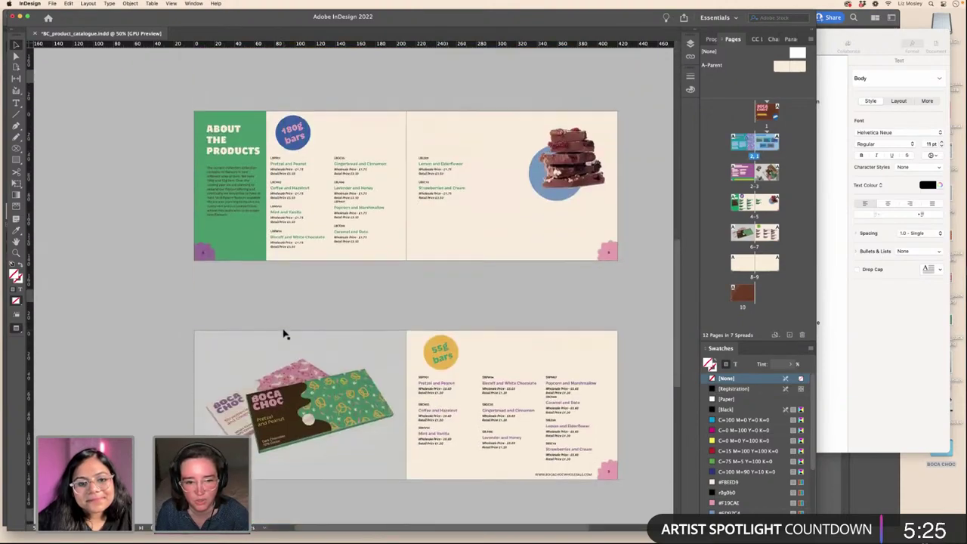
scroll(332, 333, "up", 2)
key("ctrl+v")
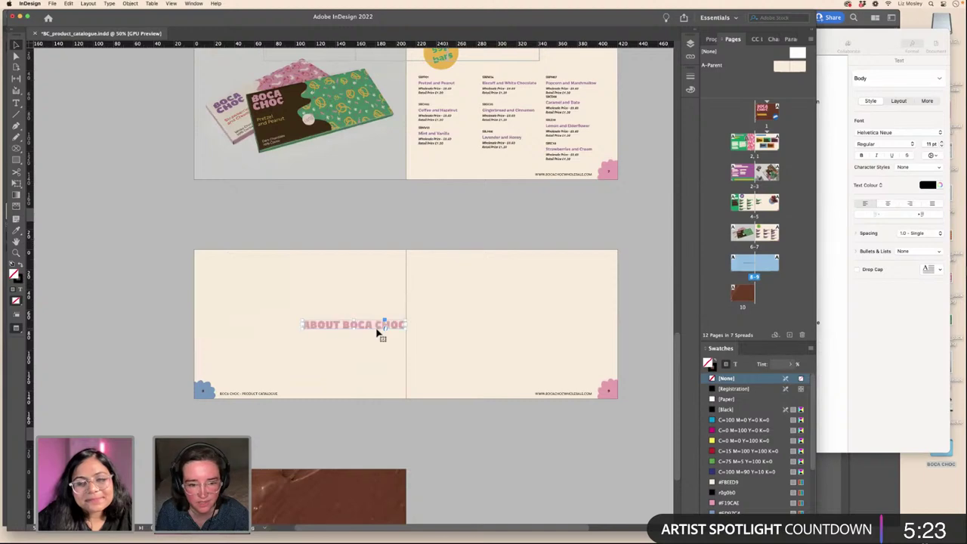
- Align the pasted heading with the upper-left margin corner of page 8 and enlarge its text frame
key("w")
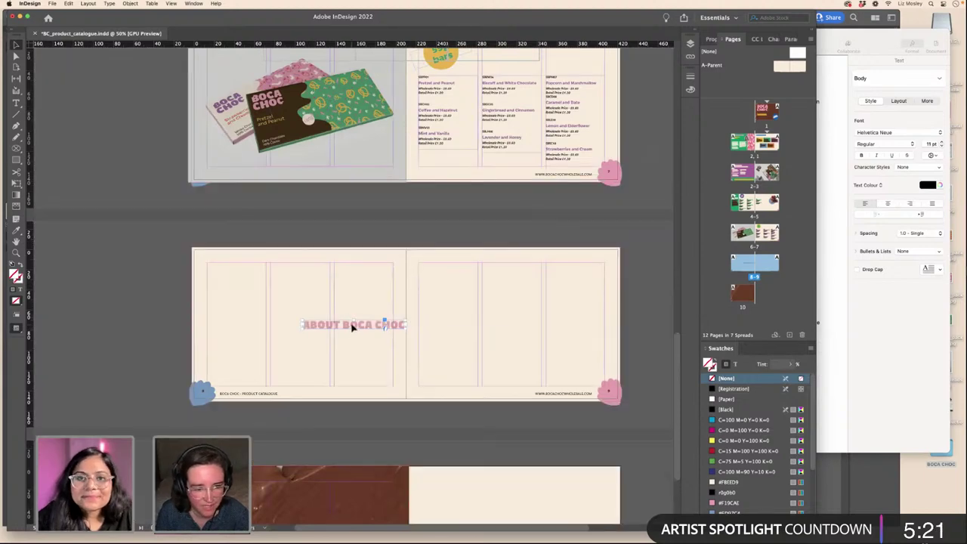
left_click_drag(257, 273, 257, 273)
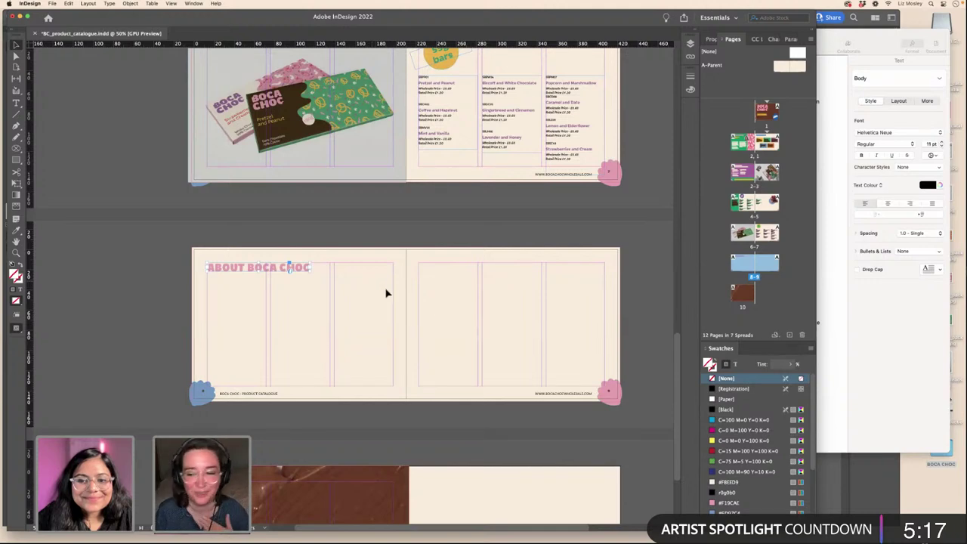
left_click_drag(311, 273, 366, 292)
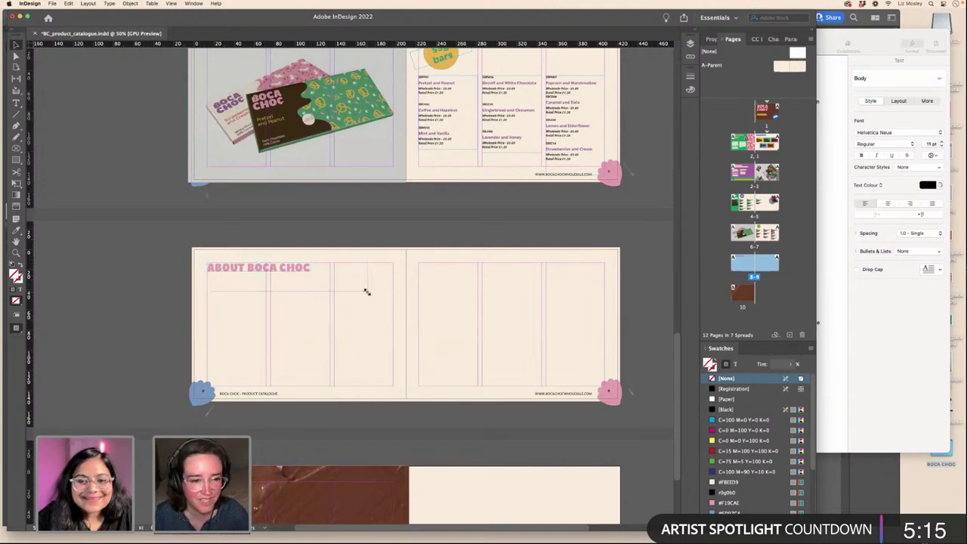
- Replace the page 8 heading's wording with CONTACT INFORMATION copied from the Boca Choc Text document
key("t")
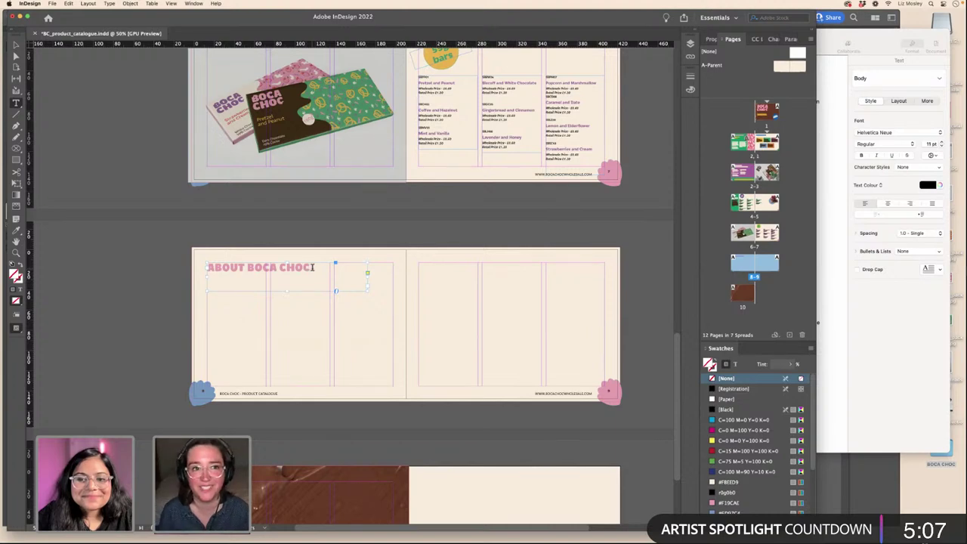
left_click(839, 342)
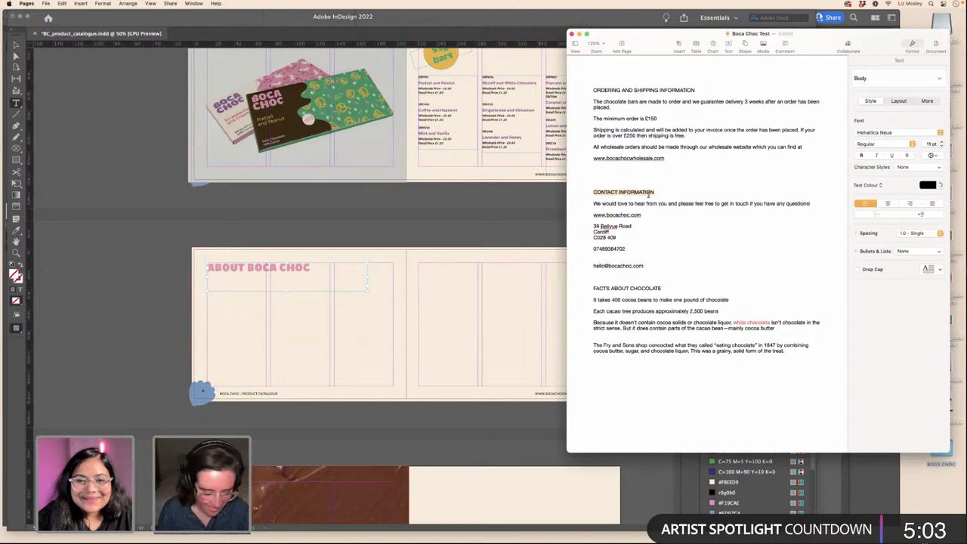
key("super+c")
left_click(238, 272)
triple_click(249, 269)
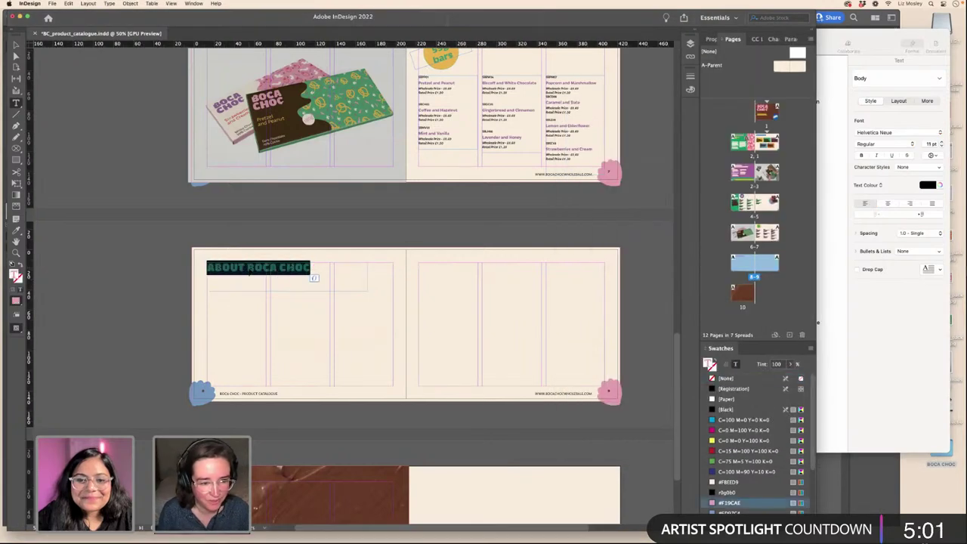
key("super+v")
left_click(15, 44)
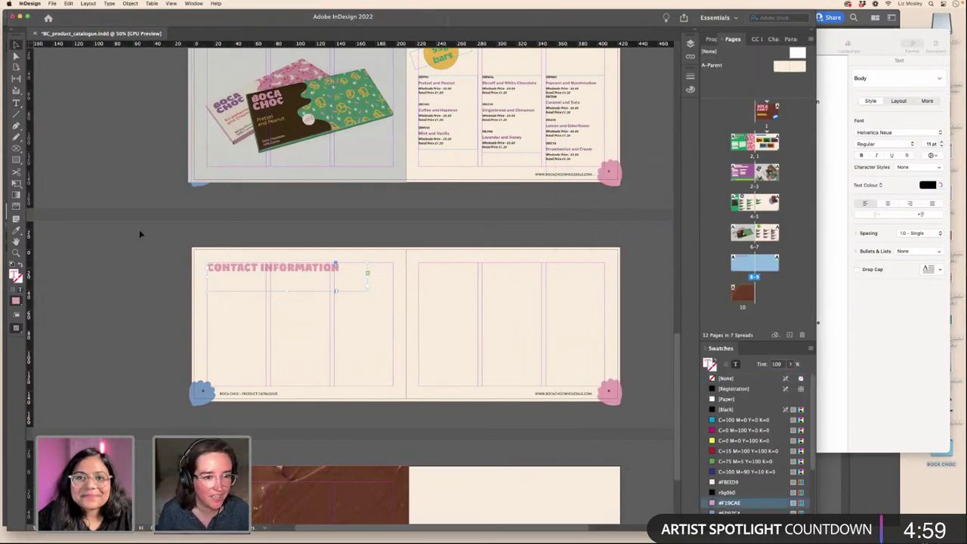
- Colour the CONTACT INFORMATION heading text green #219865, leaving its frame unfilled
left_click(141, 235)
scroll(140, 239, "up", 5)
scroll(140, 239, "up", 10)
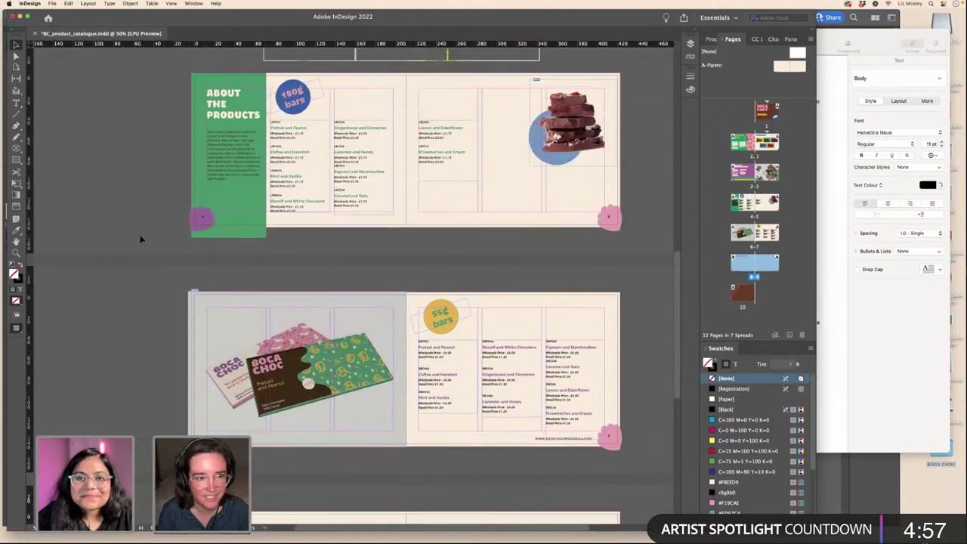
scroll(140, 238, "up", 10)
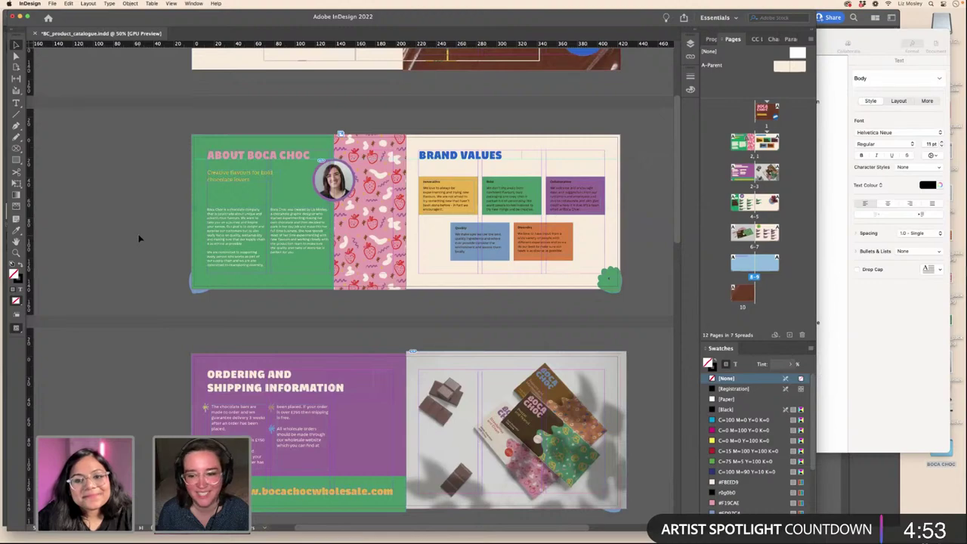
scroll(139, 239, "down", 20)
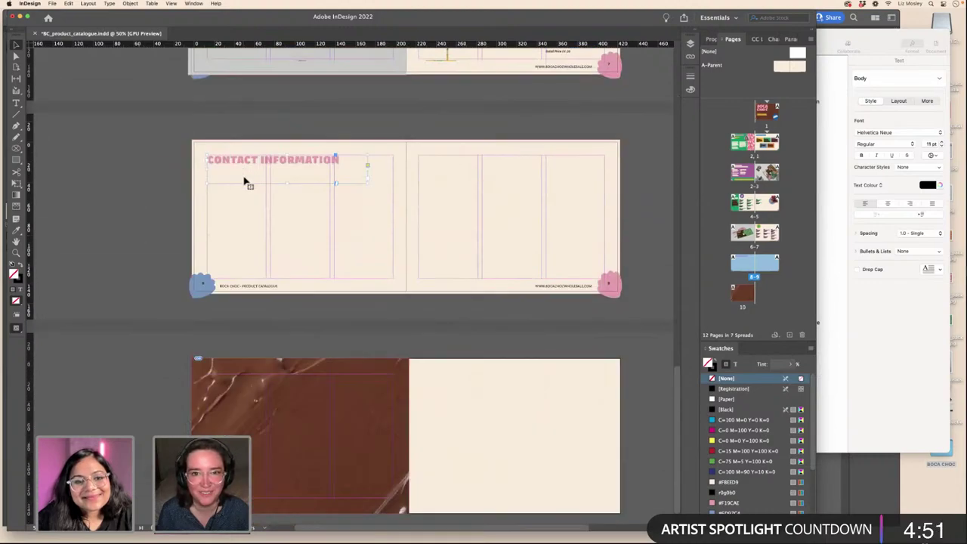
scroll(746, 449, "down", 3)
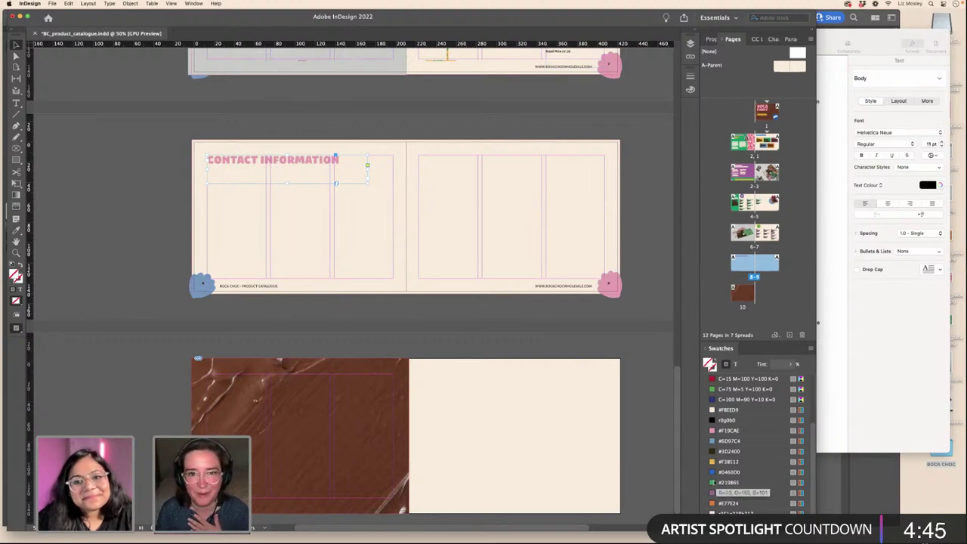
left_click(710, 483)
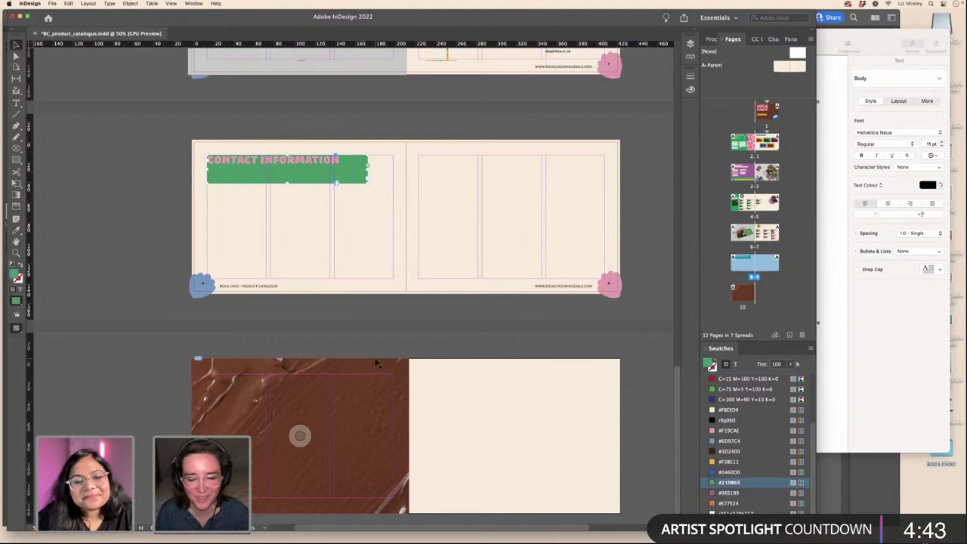
key("super+z")
left_click(736, 364)
scroll(746, 439, "down", 3)
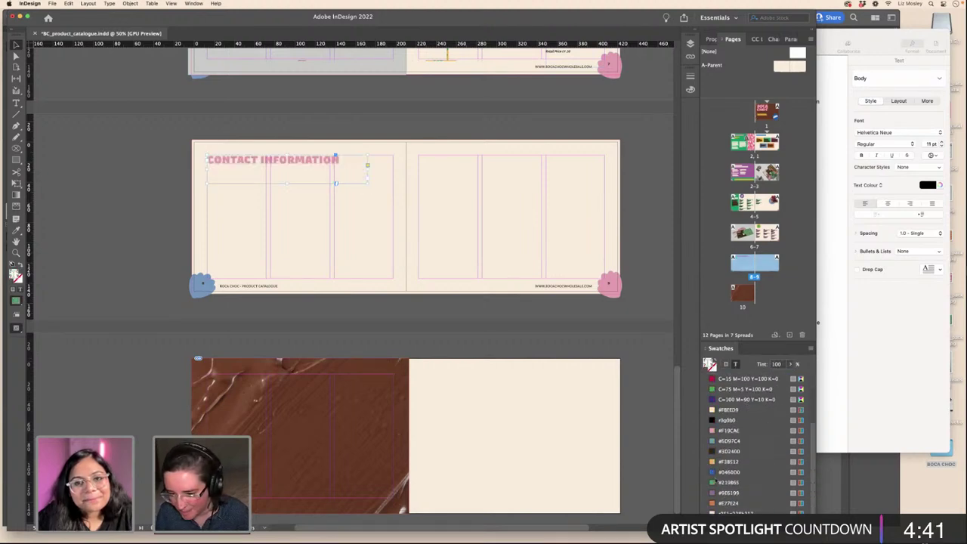
left_click(727, 482)
left_click(189, 194)
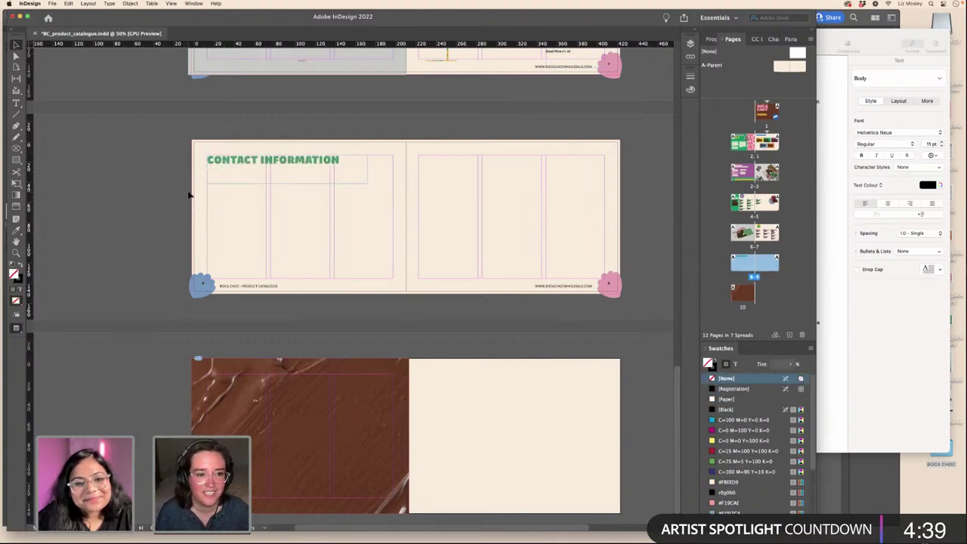
- Examine the contact information spread in preview mode alongside the neighbouring 55g bars spread
key("w")
scroll(292, 240, "up", 2)
left_click(294, 230)
left_click(136, 219)
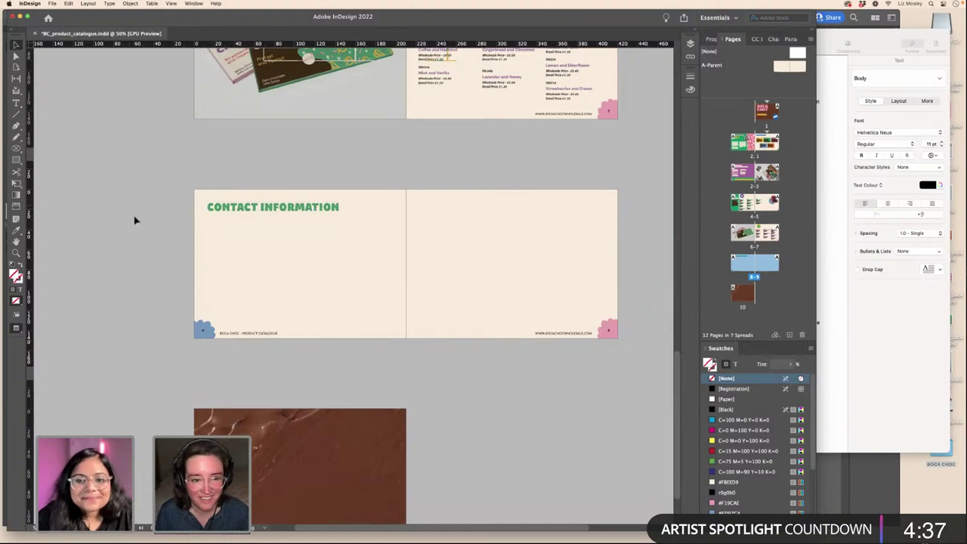
key("w")
key("w")
scroll(136, 220, "up", 1)
scroll(137, 220, "up", 8)
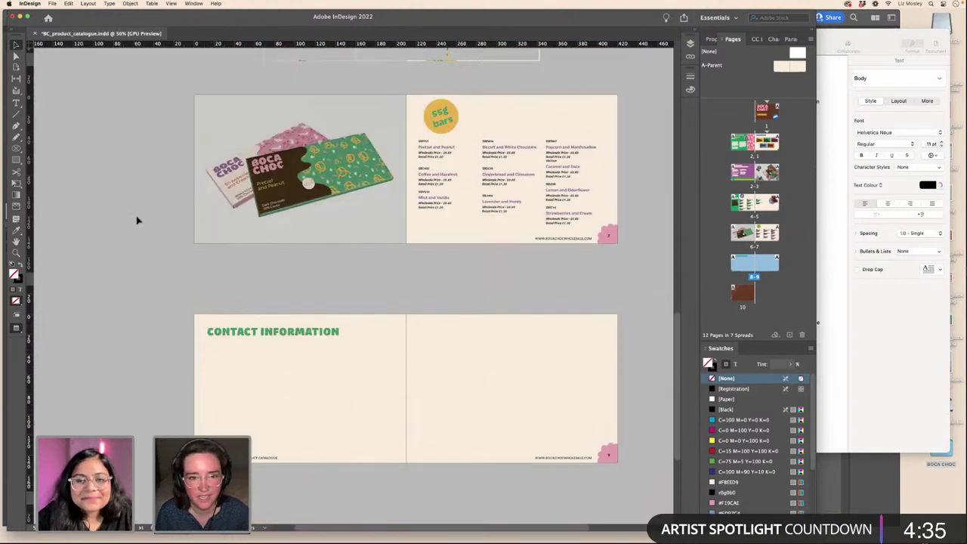
scroll(137, 220, "down", 7)
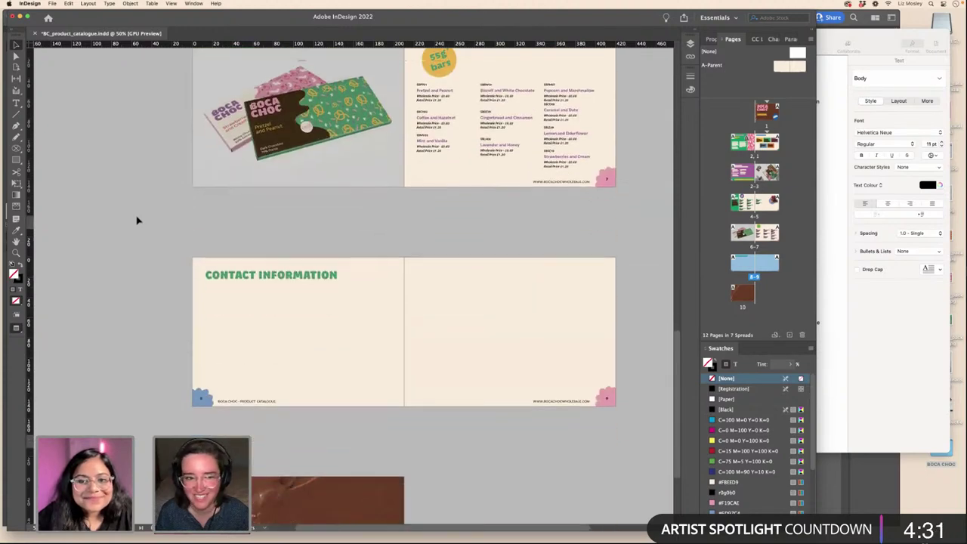
- Copy the contact paragraph and details from the Boca Choc Text document into a new text frame over page 8
left_click(837, 327)
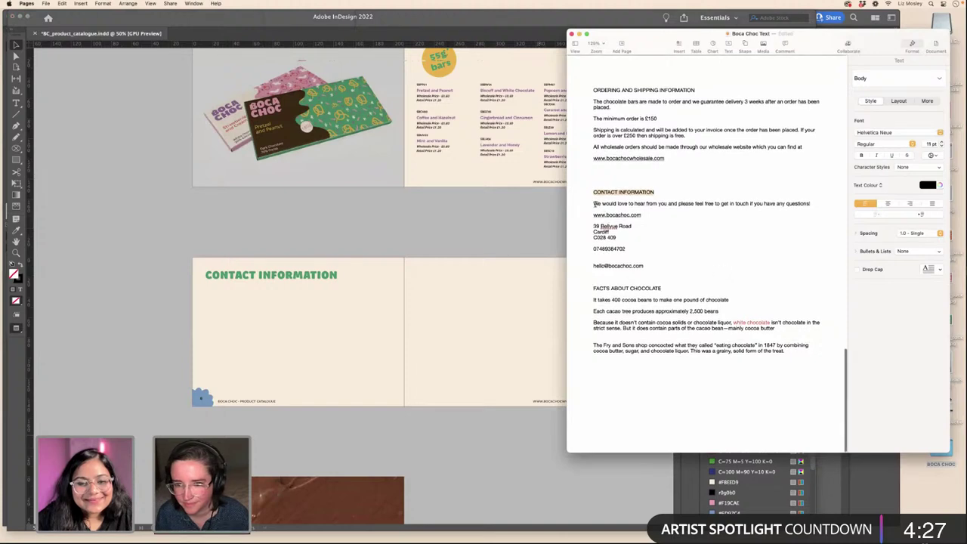
left_click_drag(594, 204, 647, 269)
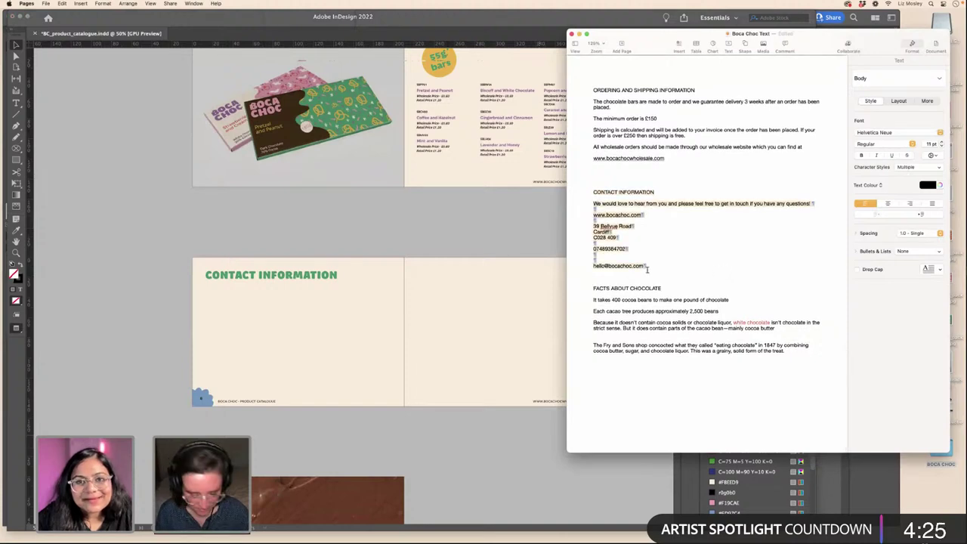
left_click(153, 285)
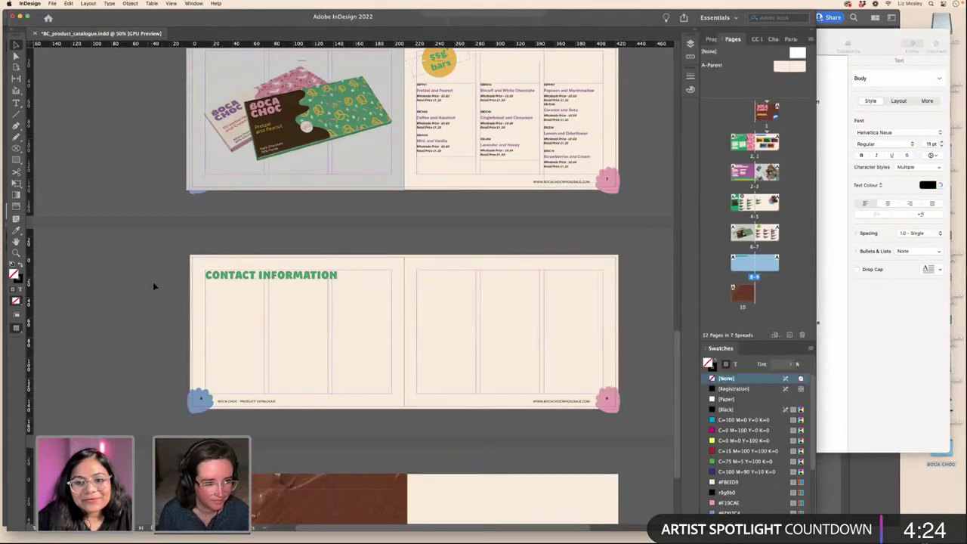
left_click(16, 102)
left_click_drag(151, 308, 319, 354)
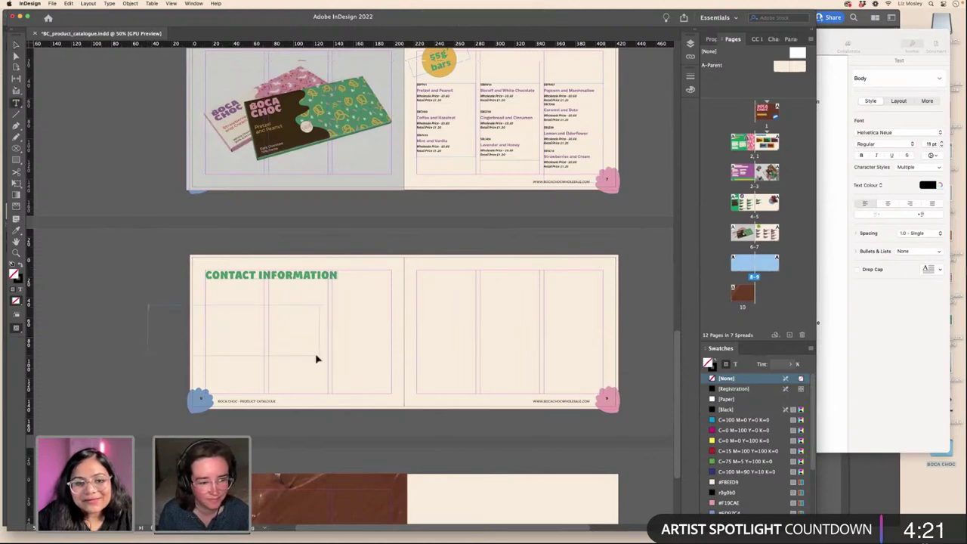
key("super+v")
key("Escape")
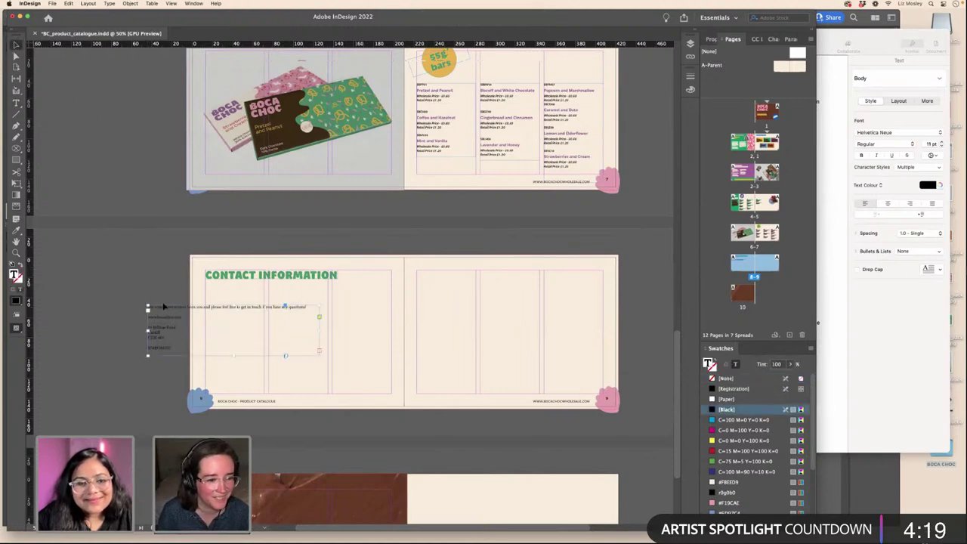
- Move the contact details frame to the margin below the heading, extend it downwards and narrow it to two columns
left_click(725, 378)
left_click_drag(169, 331, 227, 321)
left_click_drag(289, 352, 313, 375)
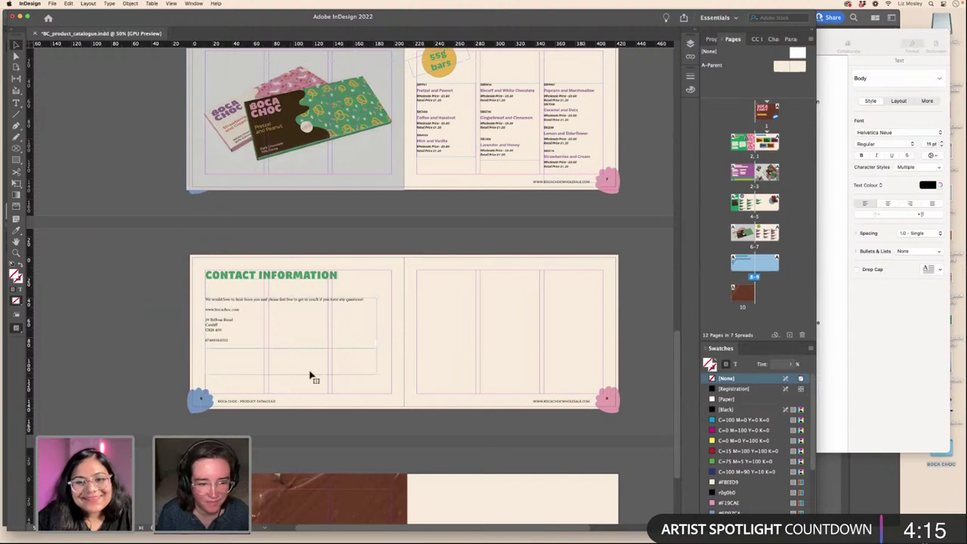
left_click_drag(376, 337, 325, 338)
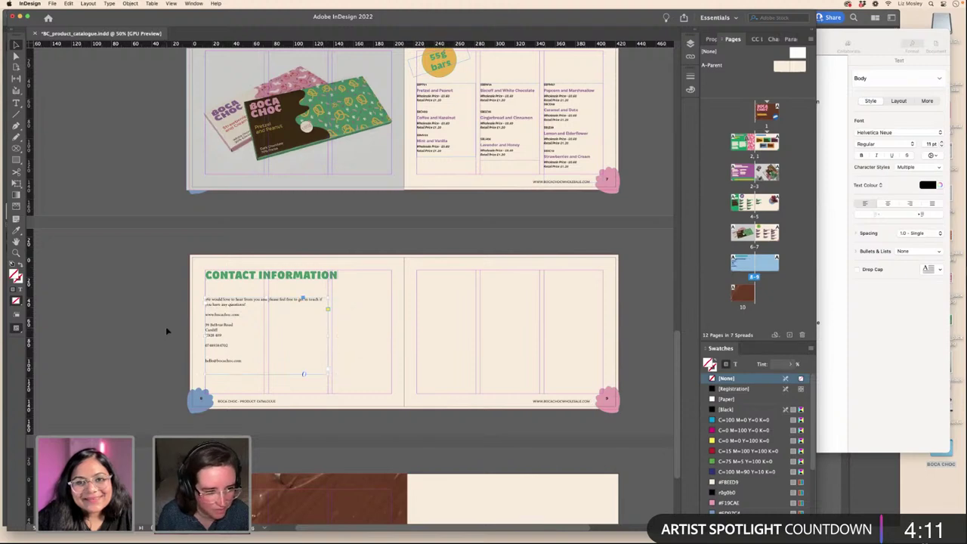
left_click(166, 327)
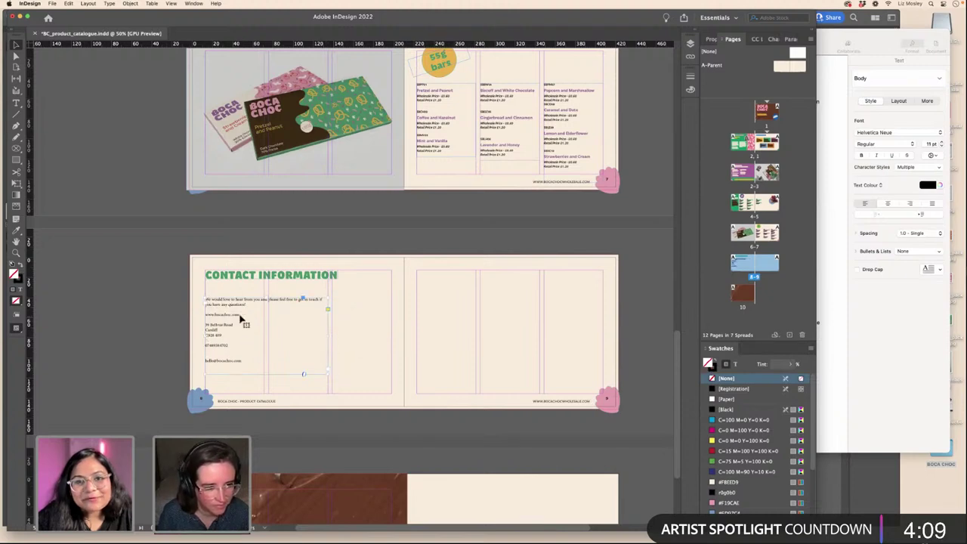
- Copy the green website banner from the ordering page and place it along the bottom edge of page 8
scroll(341, 351, "up", 6)
scroll(341, 351, "up", 8)
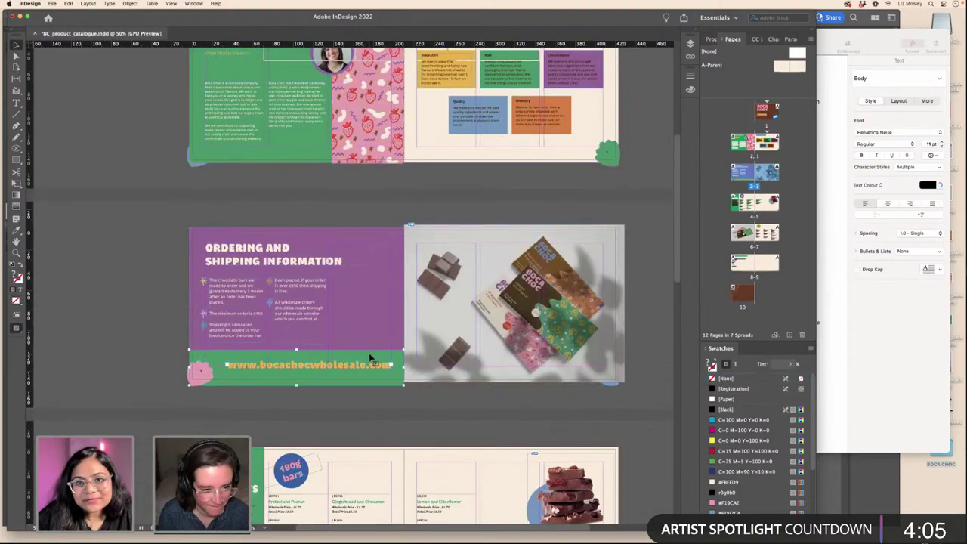
scroll(369, 357, "down", 16)
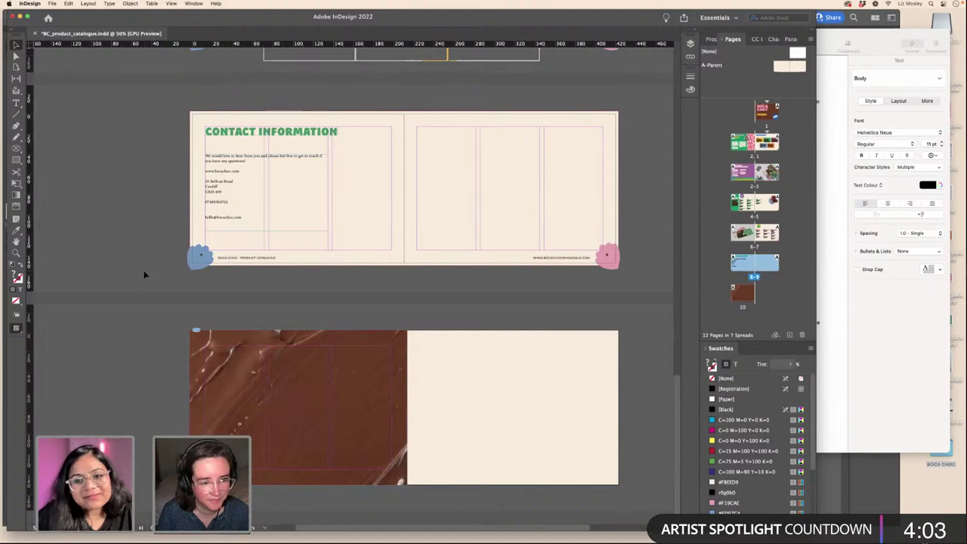
scroll(143, 272, "up", 2)
key("super+v")
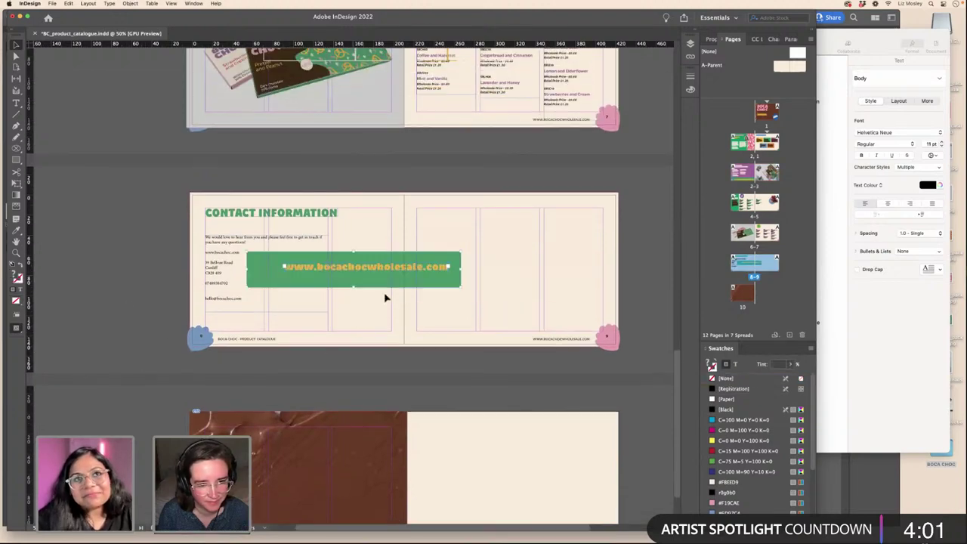
left_click_drag(391, 279, 338, 346)
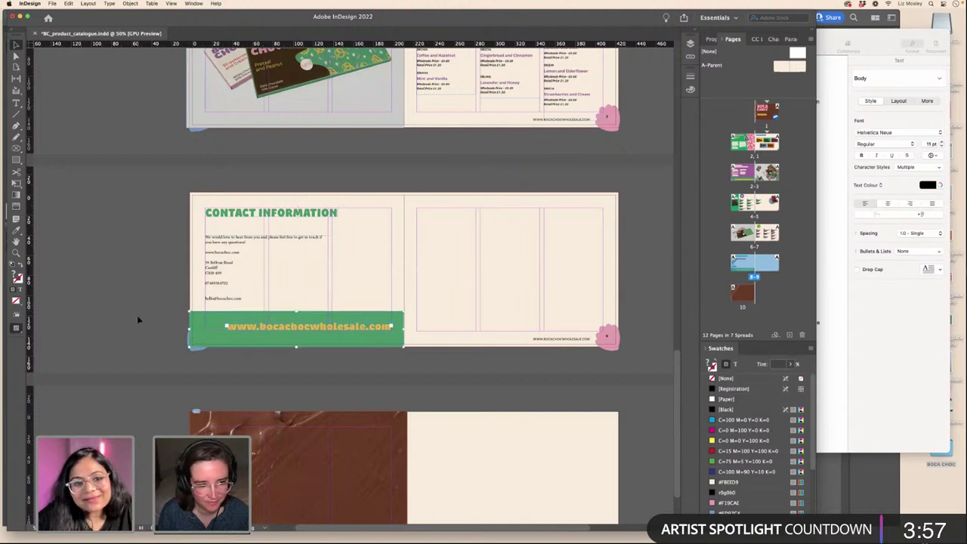
- Override all parent page items on spread 8-9 and delete the footer text overlapping the website banner on page 8
right_click(738, 266)
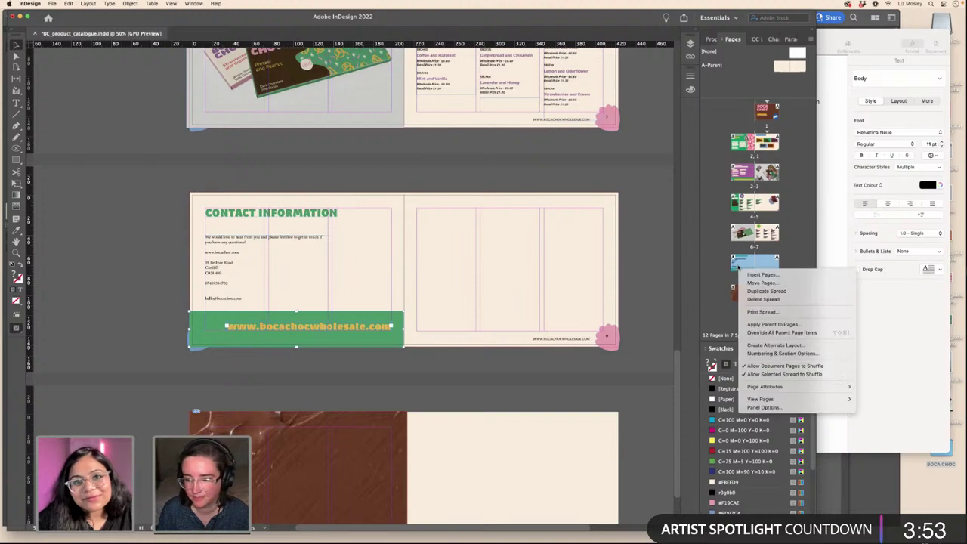
left_click(763, 333)
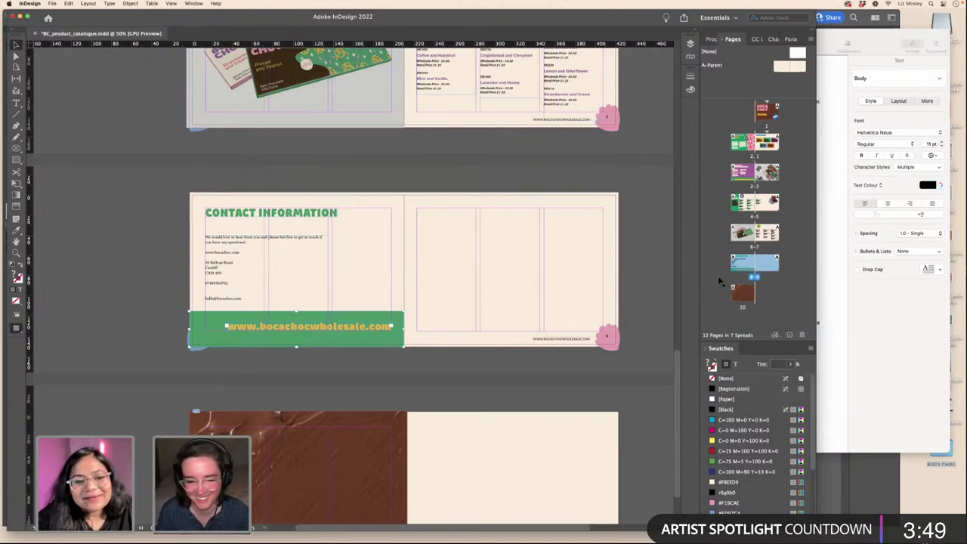
left_click(276, 336)
left_click(219, 322, "shift")
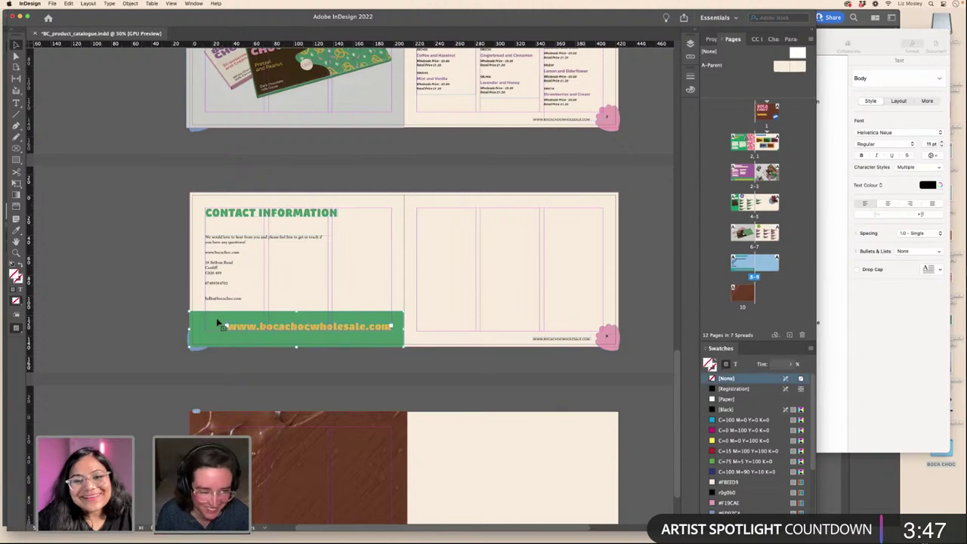
key("Delete")
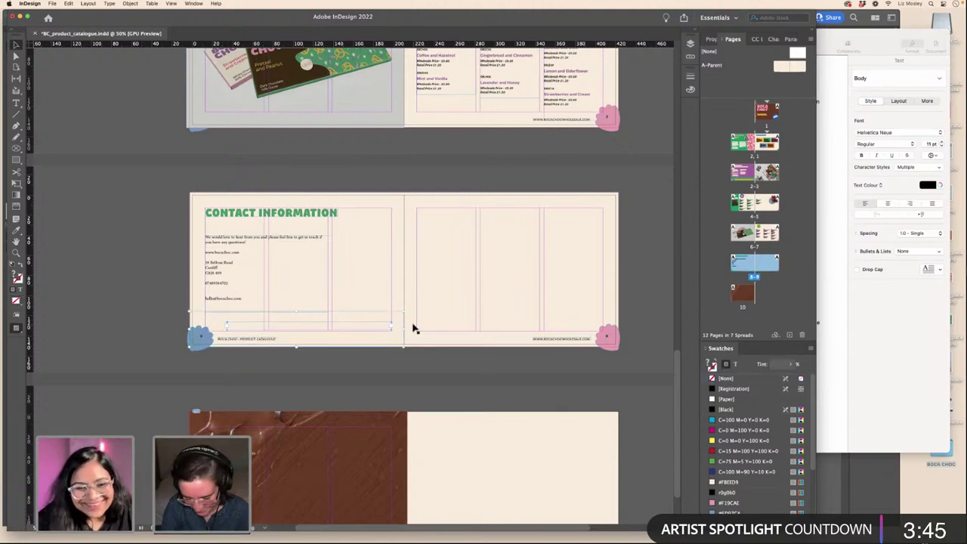
key("super+z")
left_click(260, 339)
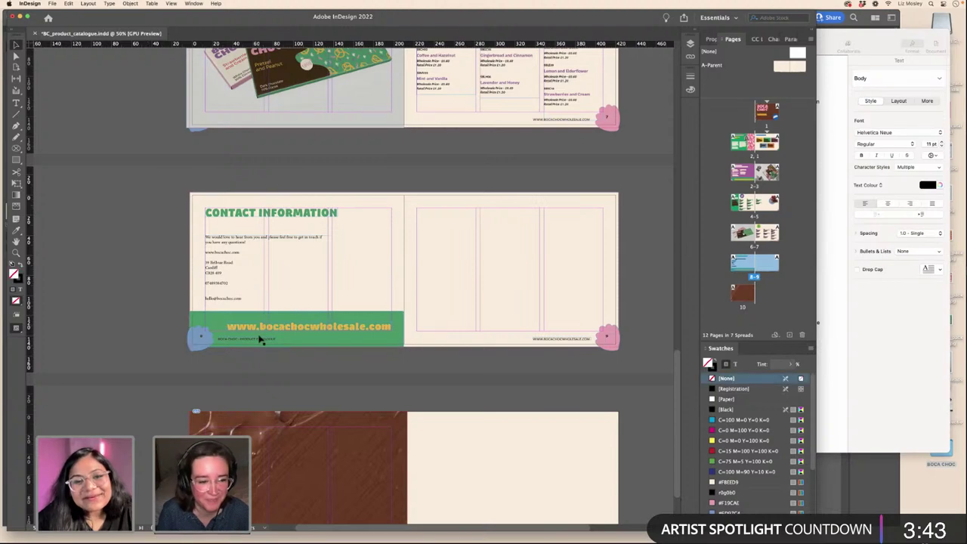
key("Delete")
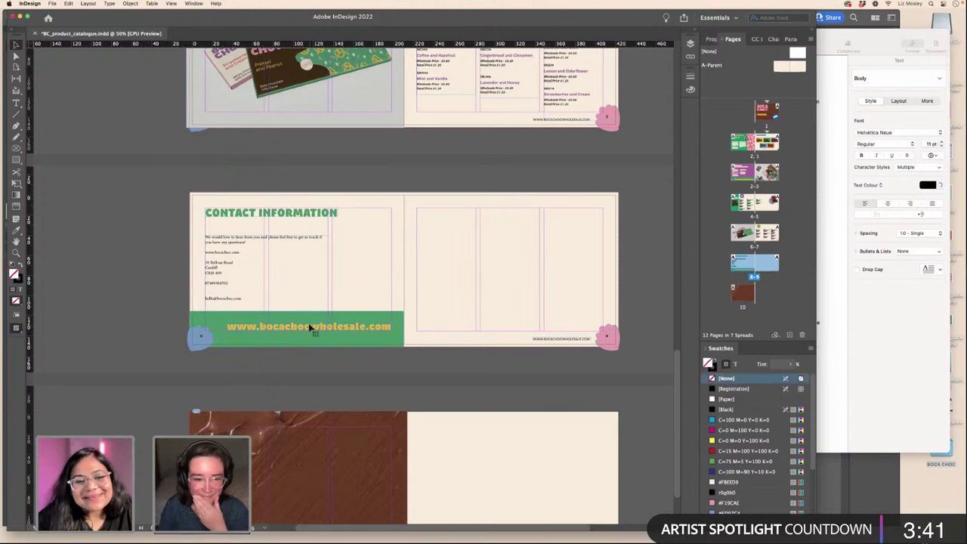
- Fill page 8's website banner with pink #F19CAE and colour its web address blue #0460D0
left_click(313, 326)
left_click(737, 366)
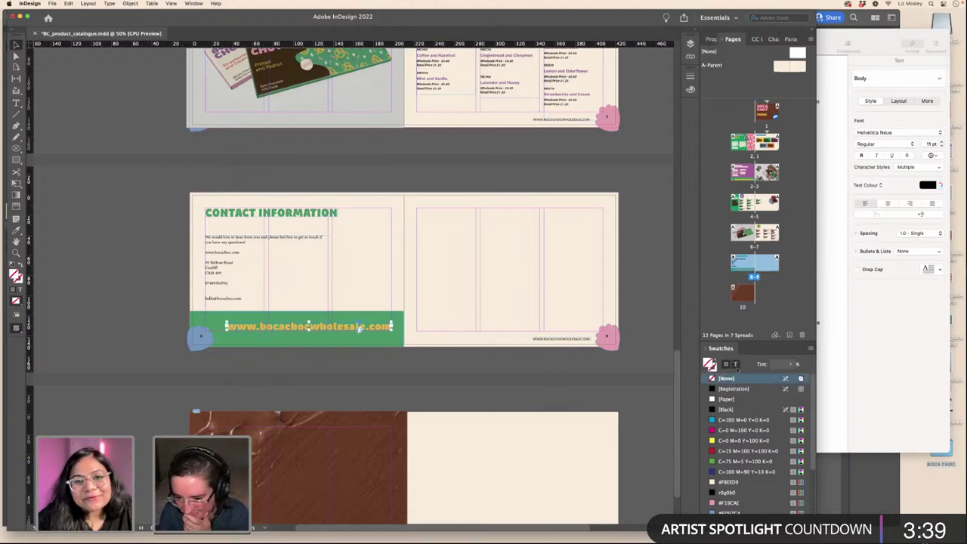
left_click(720, 433)
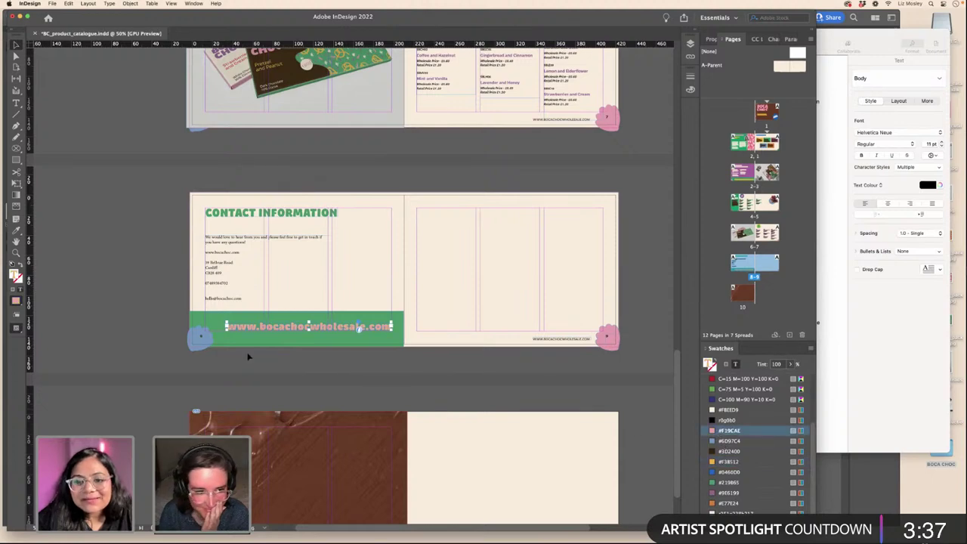
key("Escape")
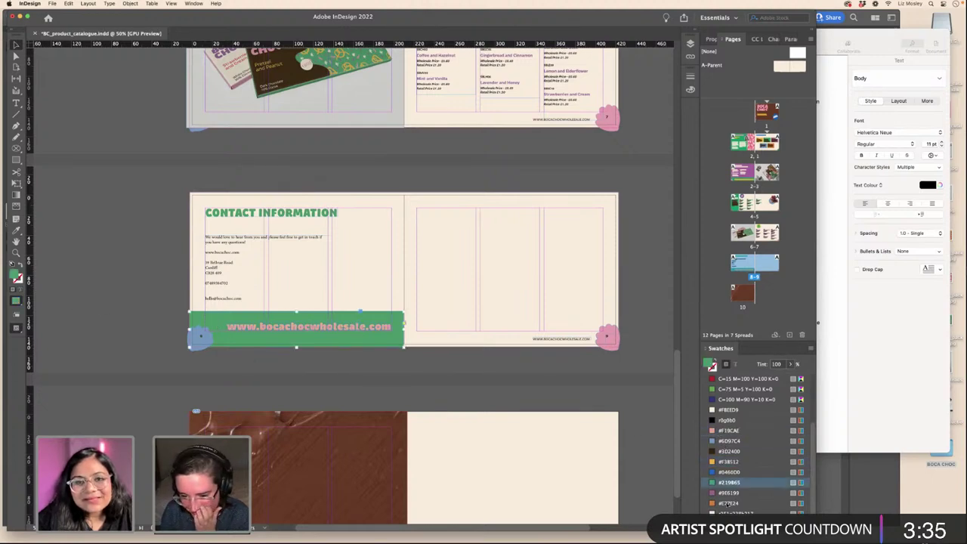
left_click(730, 431)
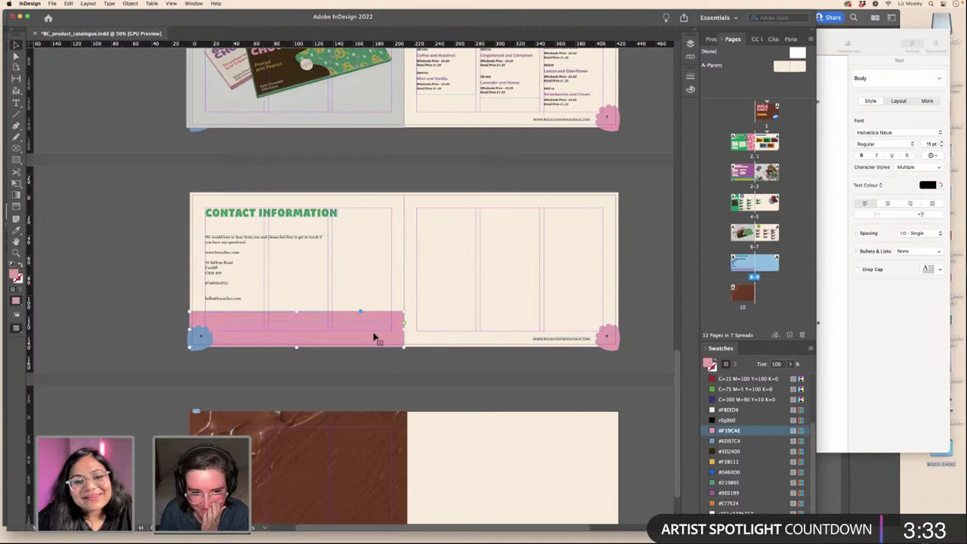
left_click(735, 365)
scroll(738, 442, "down", 3)
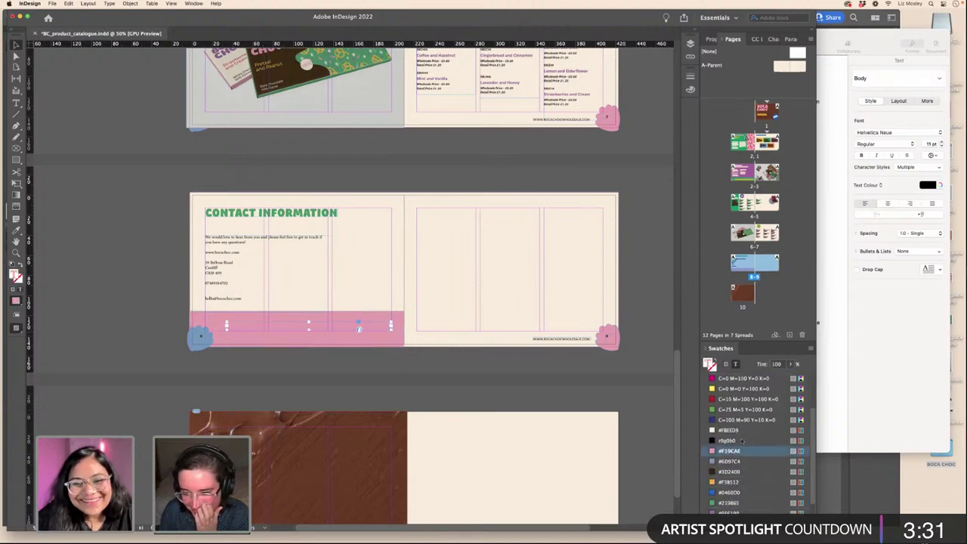
scroll(739, 443, "down", 1)
left_click(730, 472)
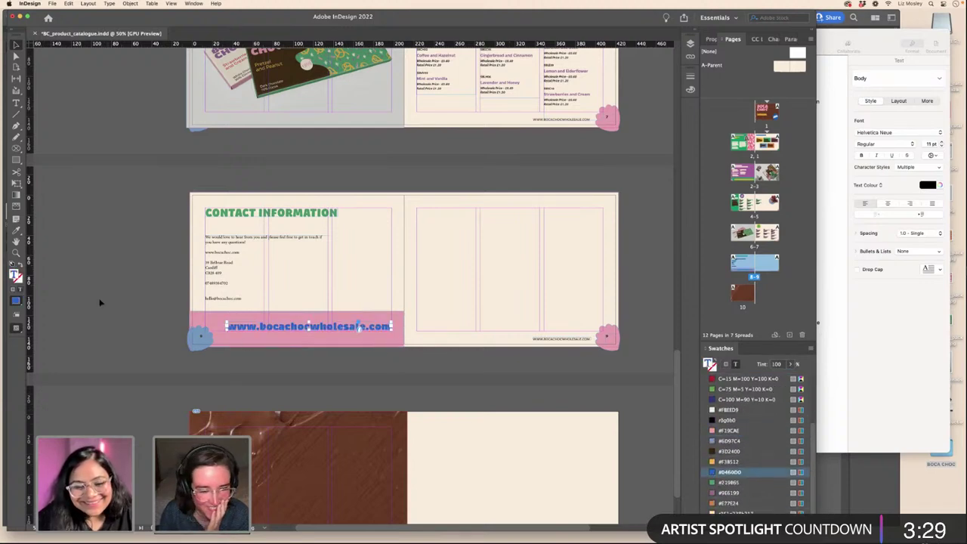
left_click(191, 274)
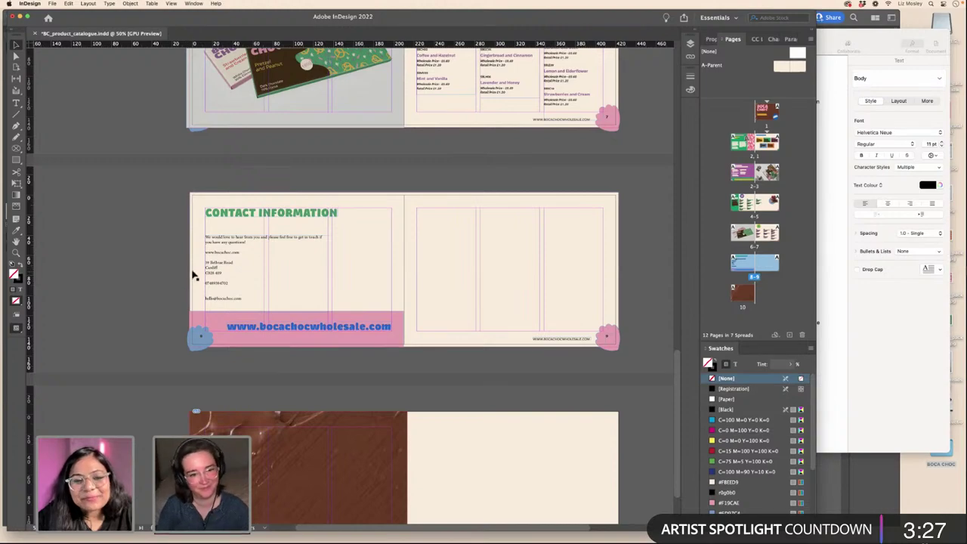
- Copy the purple background block from the ordering page onto page 8 and arrange it behind the contact text and banner
scroll(193, 276, "up", 10)
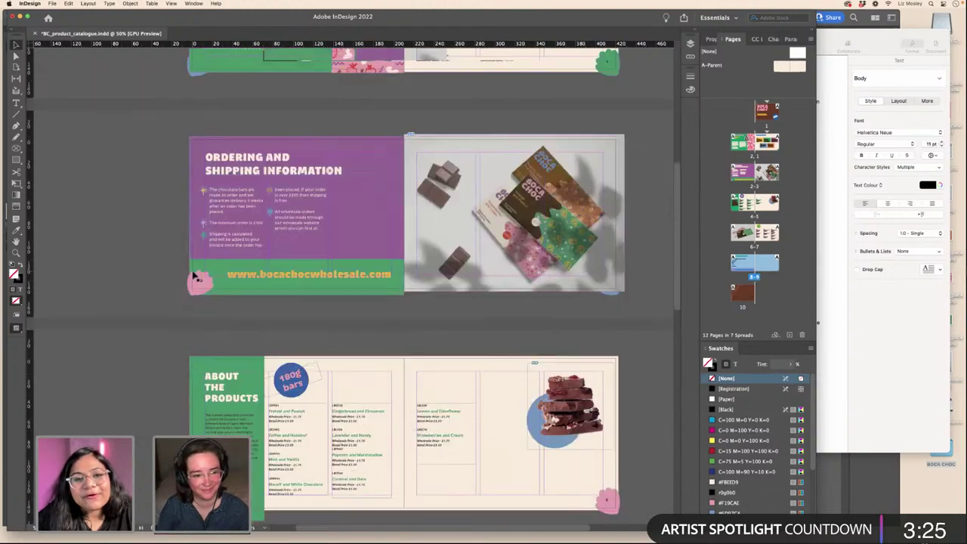
scroll(195, 276, "up", 3)
left_click(201, 281)
scroll(201, 280, "down", 12)
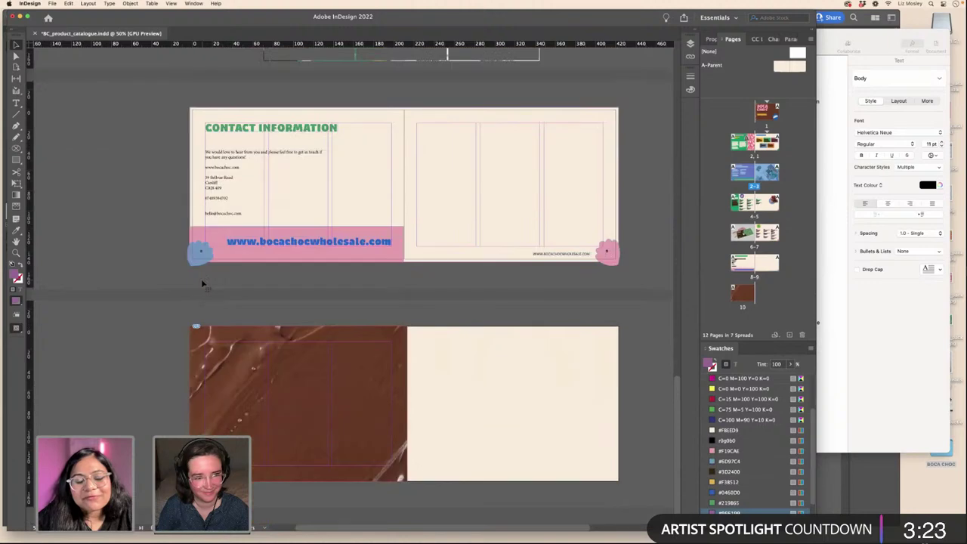
scroll(201, 283, "up", 2)
left_click(153, 254)
key("super+v")
left_click_drag(366, 272, 302, 258)
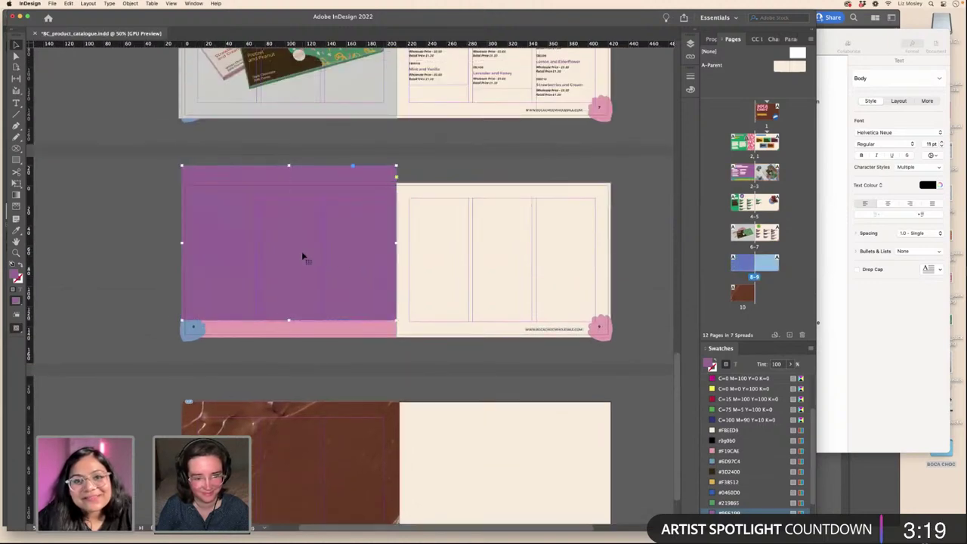
key("ctrl+shift+bracketleft")
key("ctrl+bracketright")
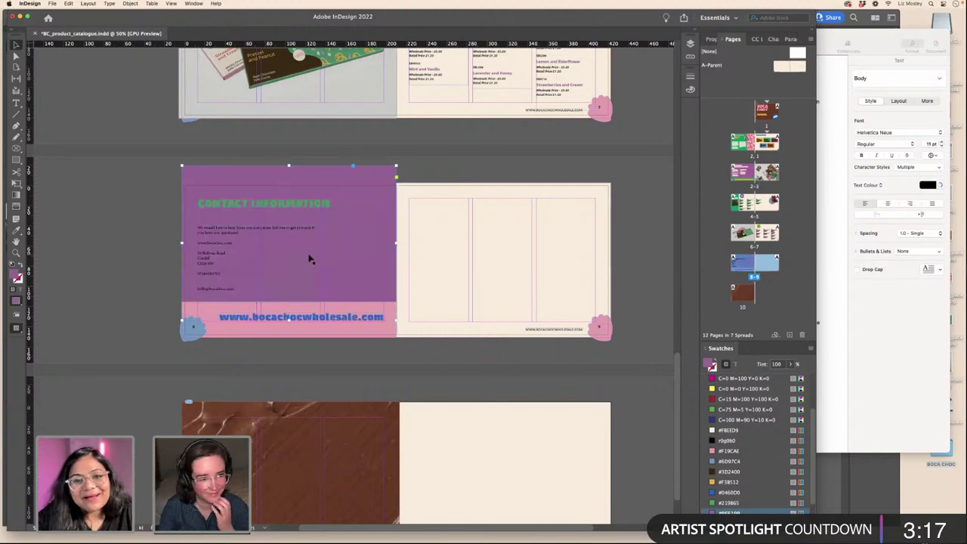
left_click(154, 250)
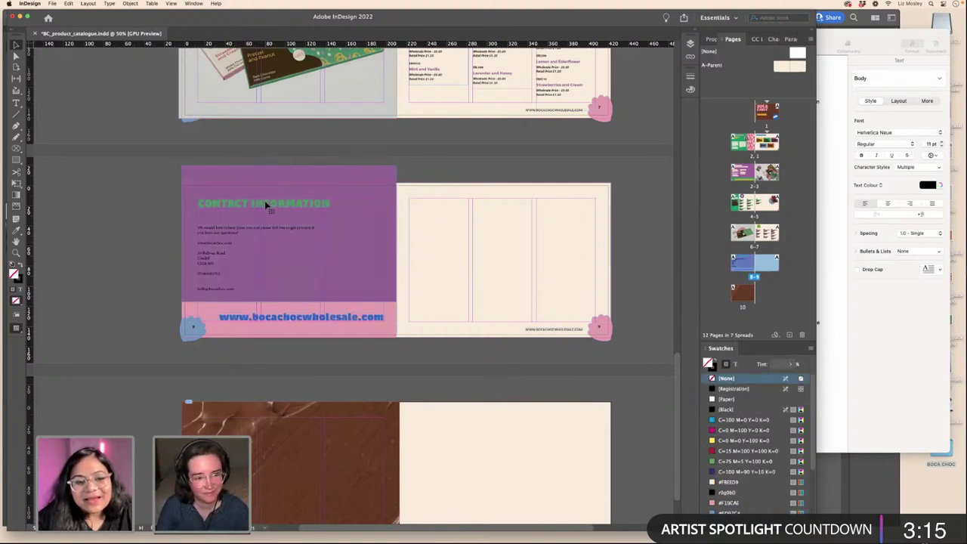
- Try pink and orange on the CONTACT INFORMATION heading, then colour its text cream #FBEED9
left_click(265, 204)
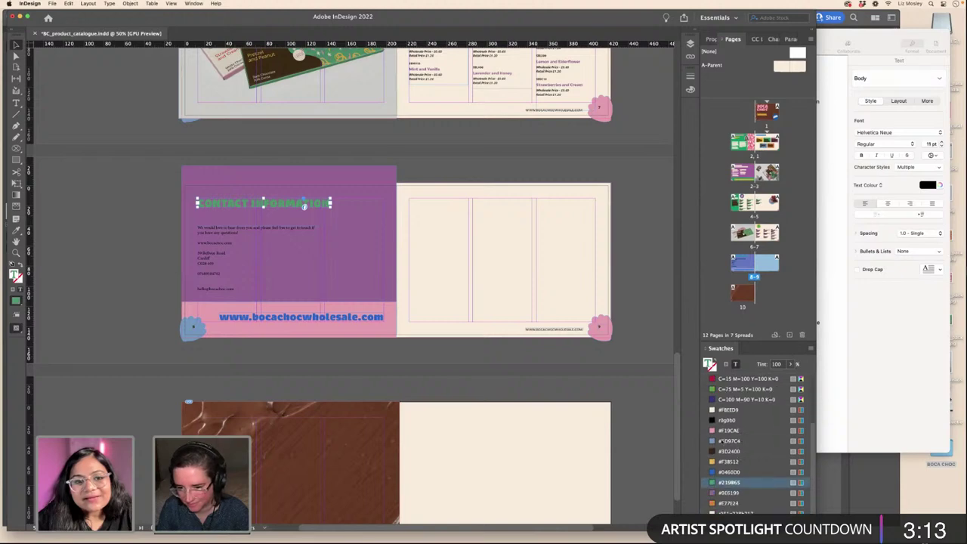
left_click(727, 429)
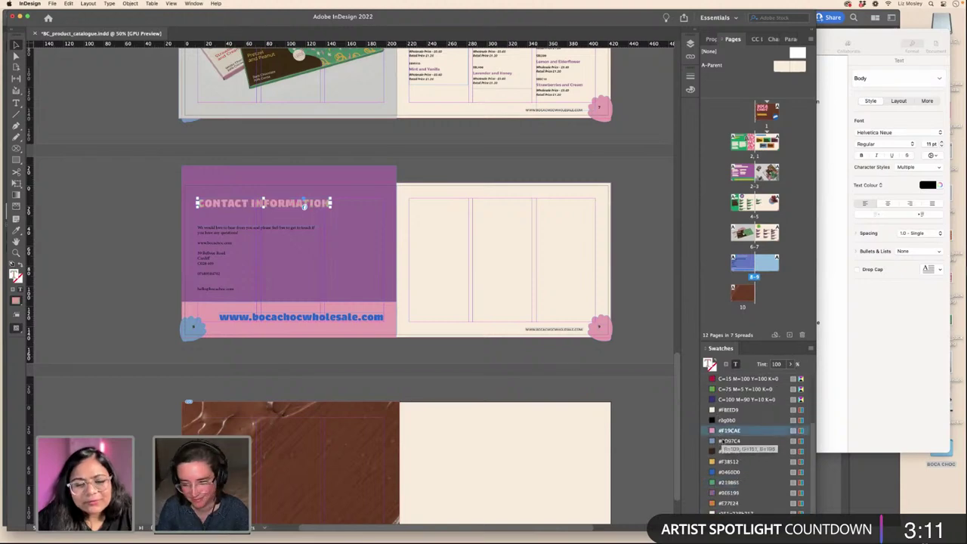
left_click(722, 503)
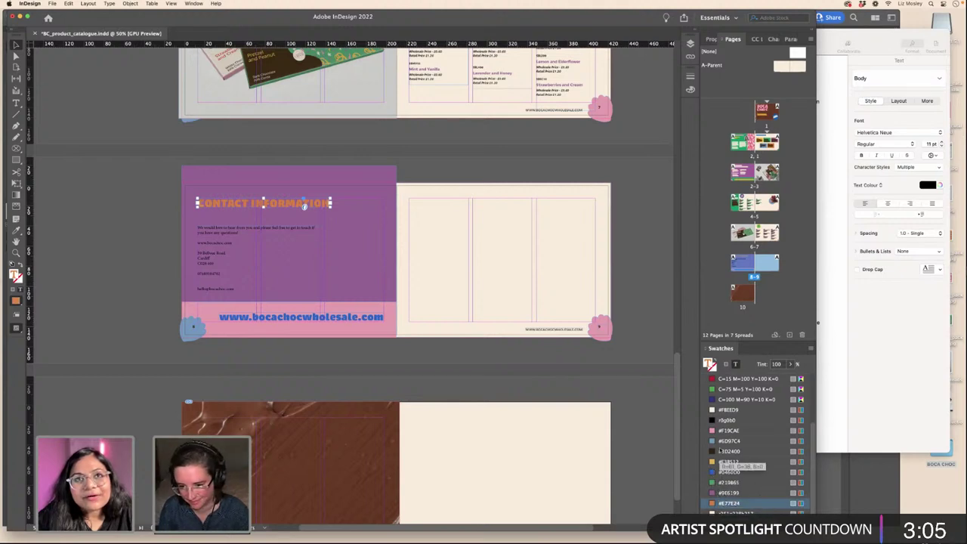
left_click(714, 409)
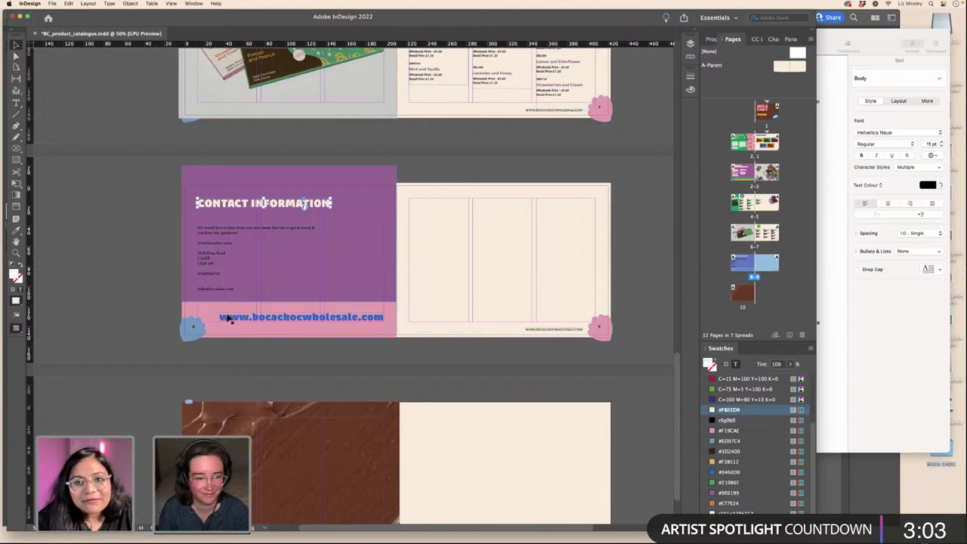
- Apply Paragraph Style 1 to all the contact details text on page 8
left_click(212, 257)
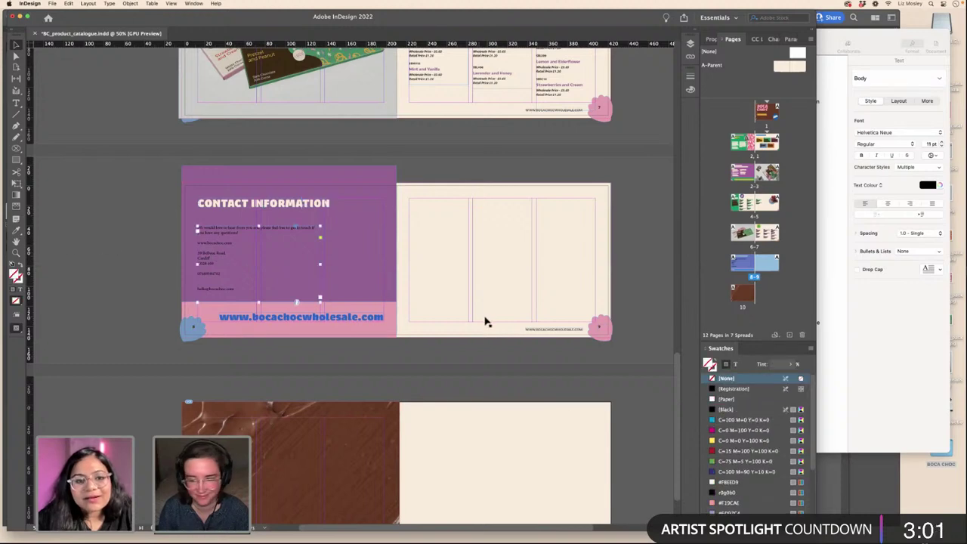
double_click(205, 264)
key("super+a")
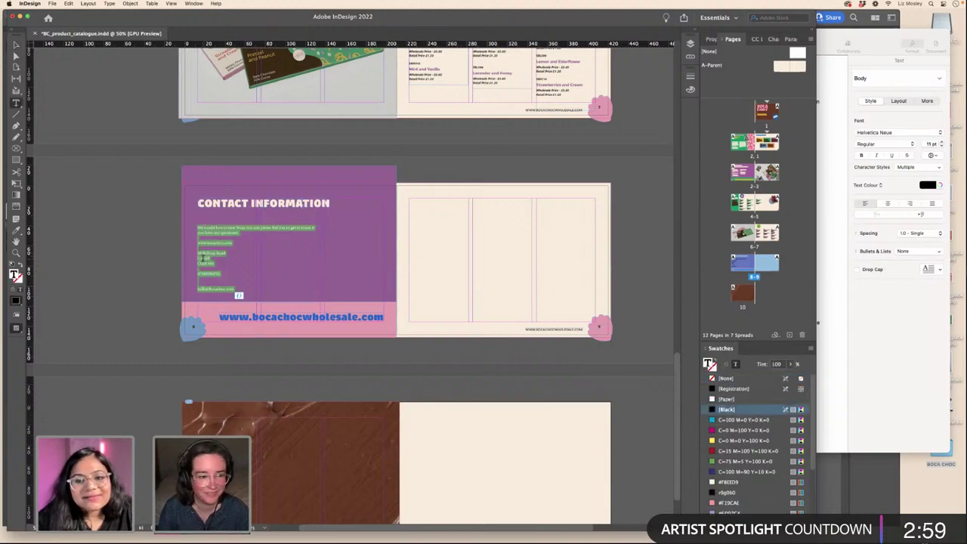
left_click(193, 3)
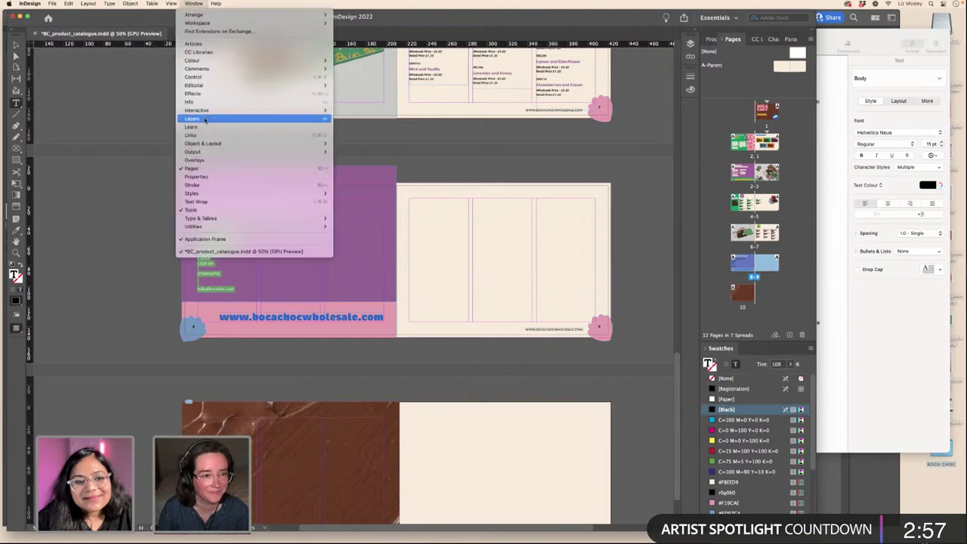
mouse_move(242, 193)
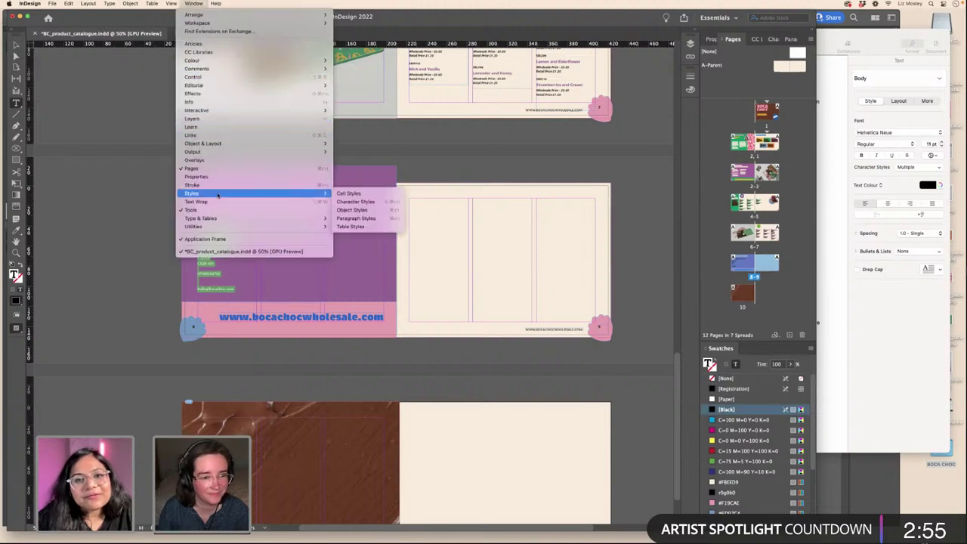
left_click(355, 218)
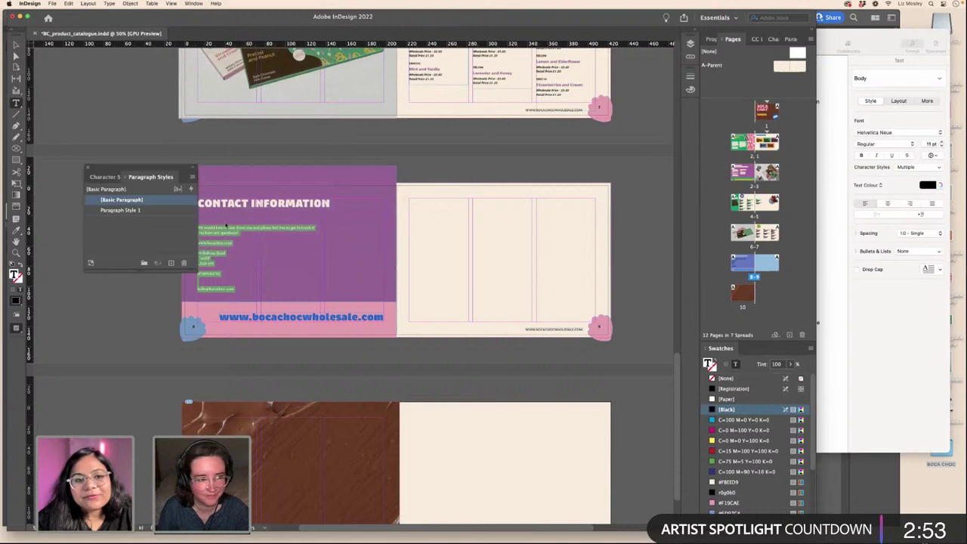
left_click(118, 210)
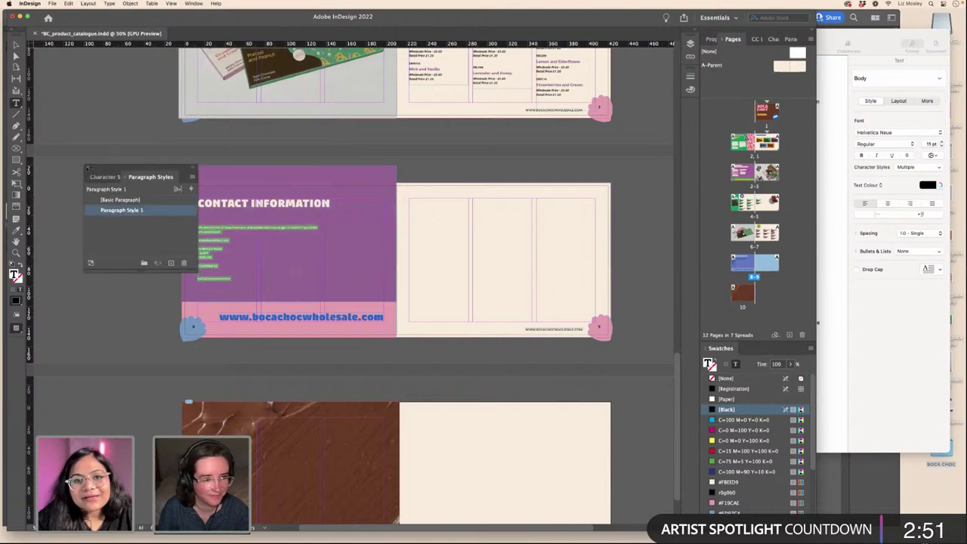
left_click(87, 167)
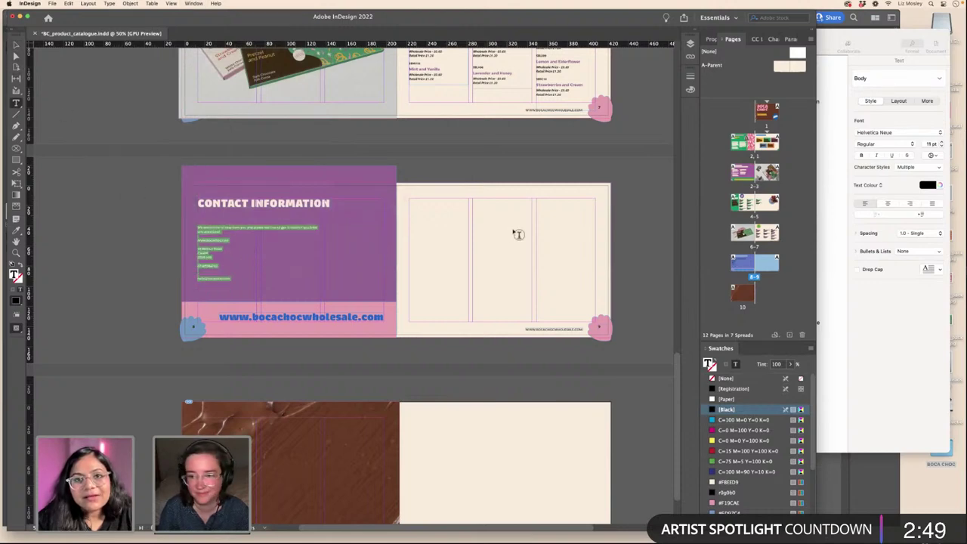
- Set the font size of page 8's contact details text to 16 pt
left_click(788, 38)
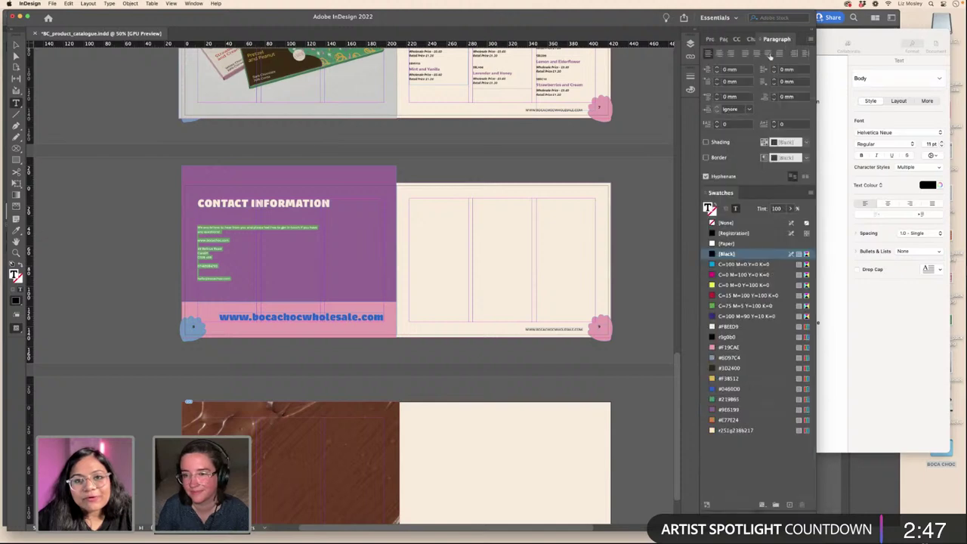
left_click(750, 39)
left_click(717, 78)
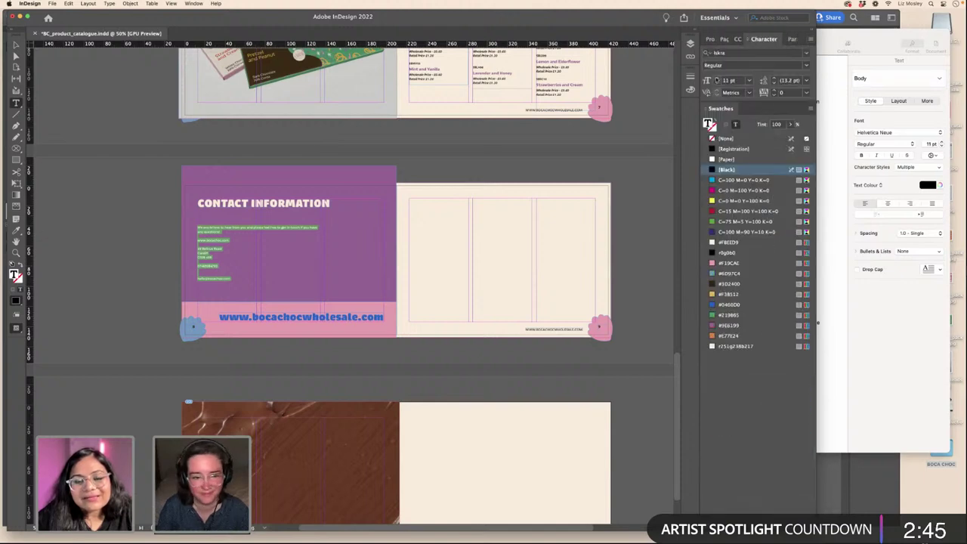
left_click(717, 78)
left_click(717, 77)
left_click(717, 78)
left_click(717, 77)
left_click(717, 78)
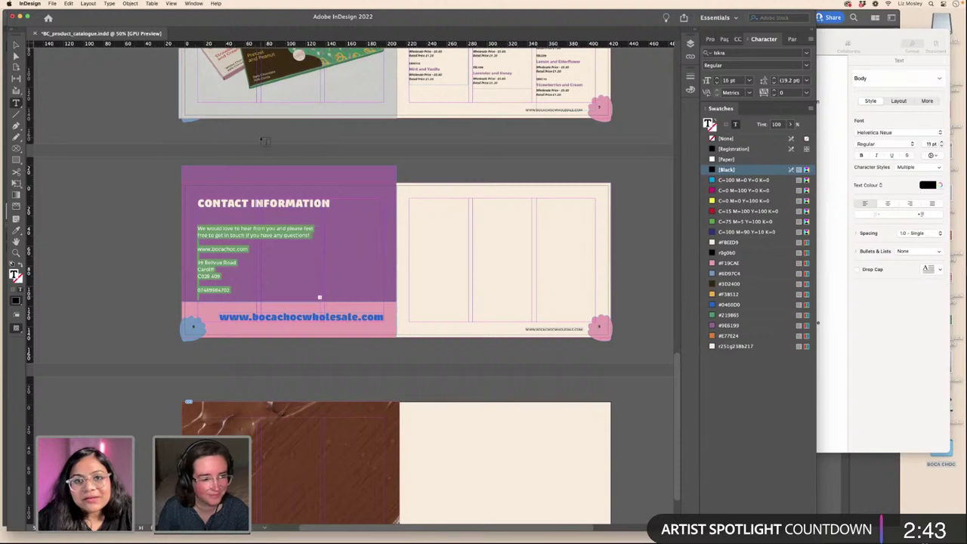
- Move the contact details text frame up, closer beneath the CONTACT INFORMATION heading
left_click(16, 47)
left_click(99, 233)
left_click_drag(224, 261, 222, 250)
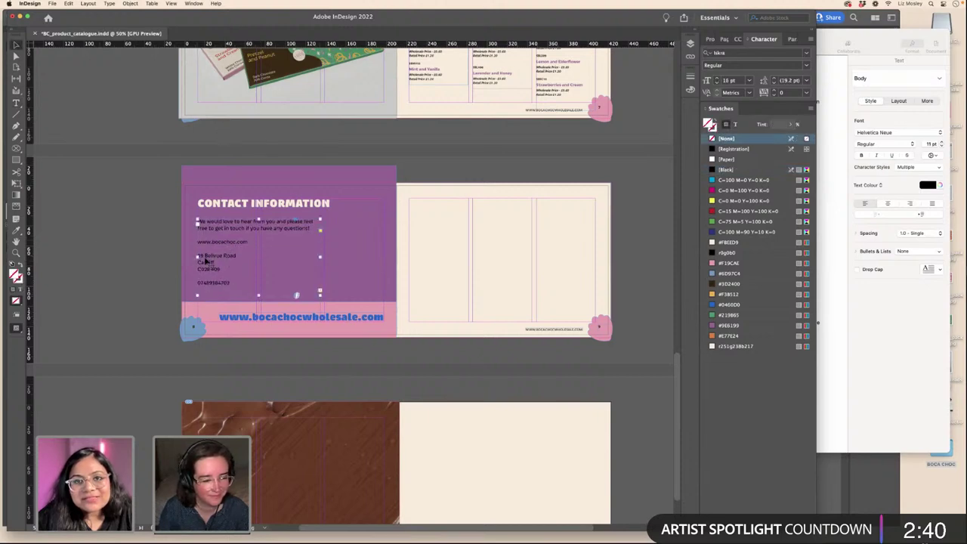
left_click(106, 204)
left_click(16, 102)
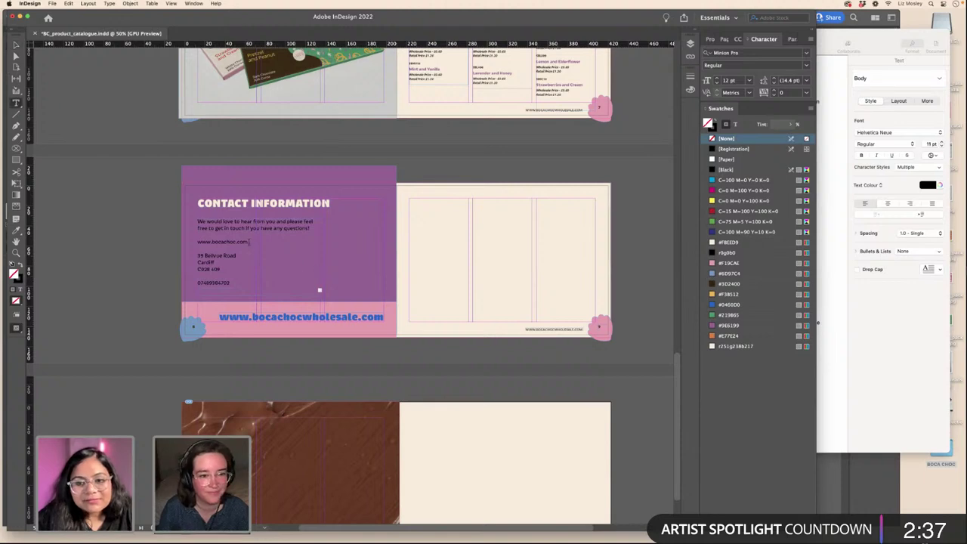
left_click_drag(249, 242, 196, 241)
key("BackSpace")
key("BackSpace")
key("BackSpace")
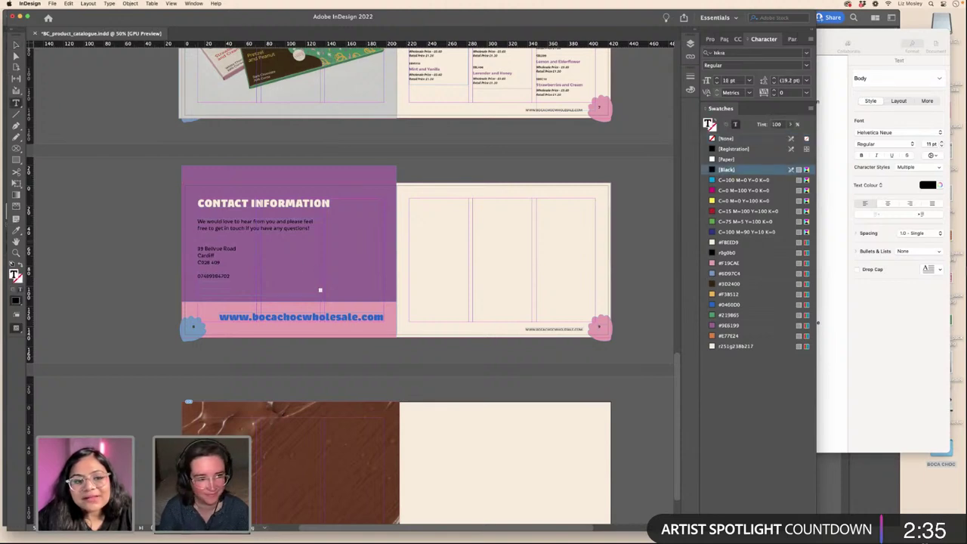
left_click(204, 281)
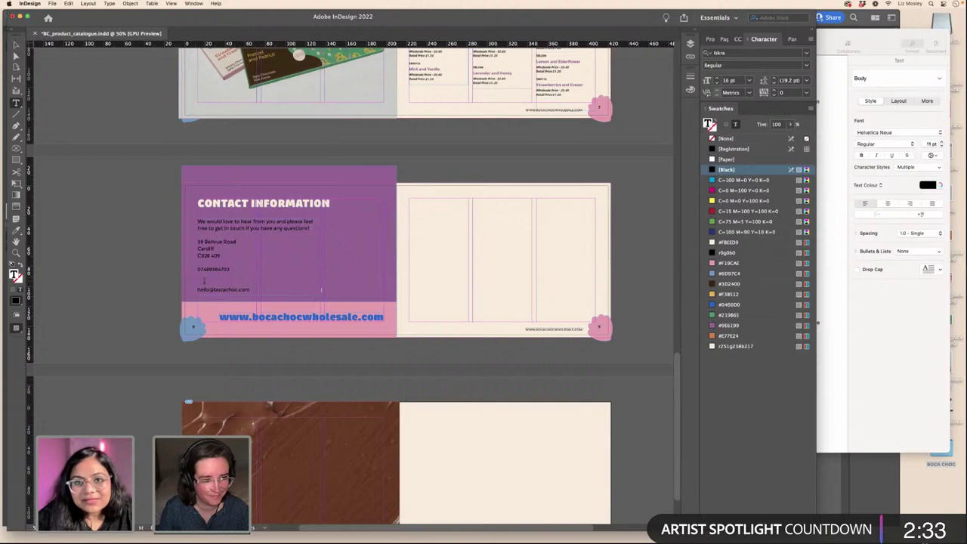
key("BackSpace")
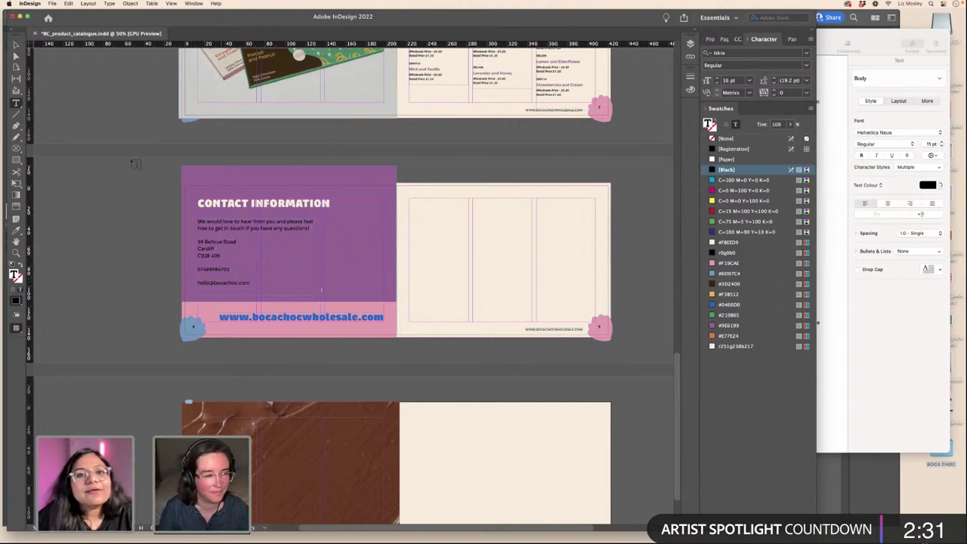
- Shift the contact details text frame slightly right of the heading's edge to leave room for bullet shapes
key("Escape")
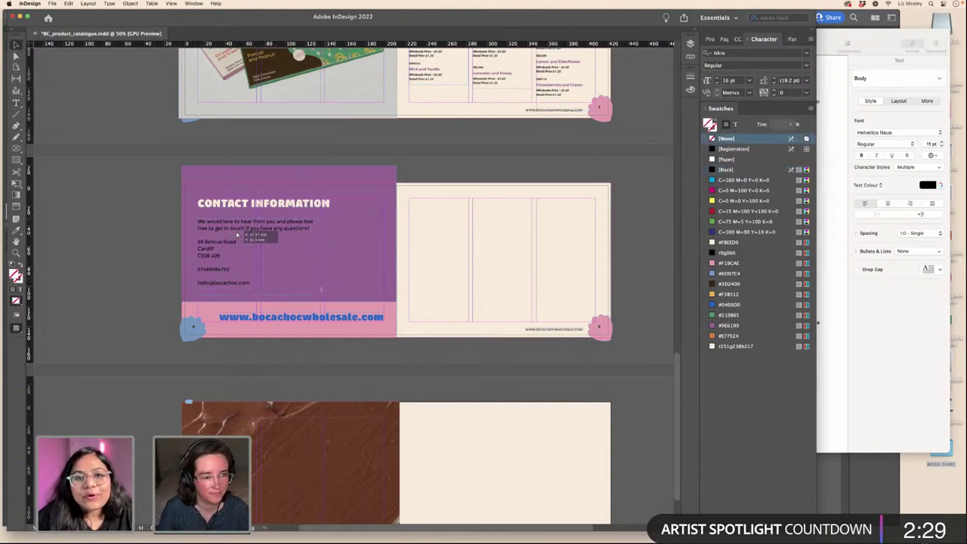
left_click_drag(240, 235, 242, 233)
left_click(140, 227)
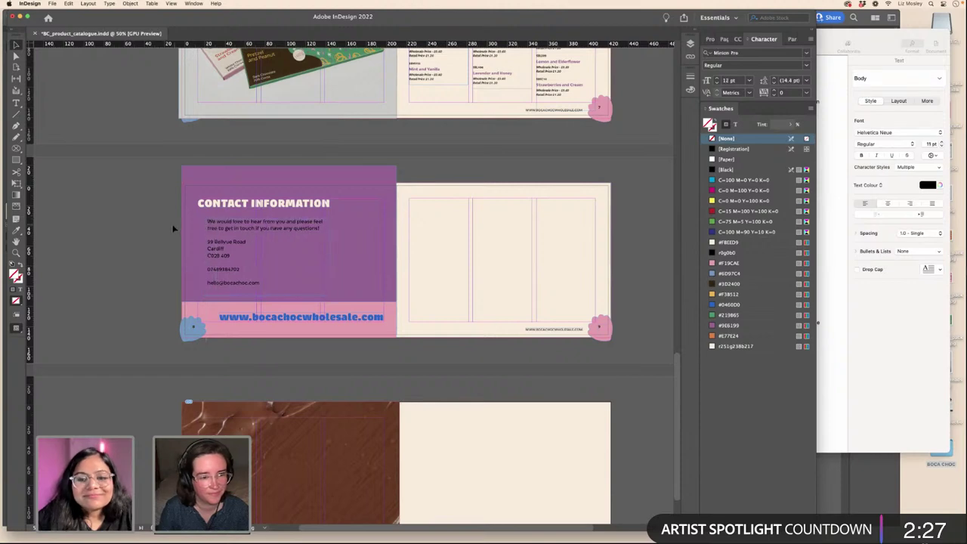
- Copy the five coloured blob bullets from the ordering and shipping page and paste them onto the contact information page
scroll(172, 227, "up", 8)
scroll(173, 225, "up", 3)
left_click(197, 178)
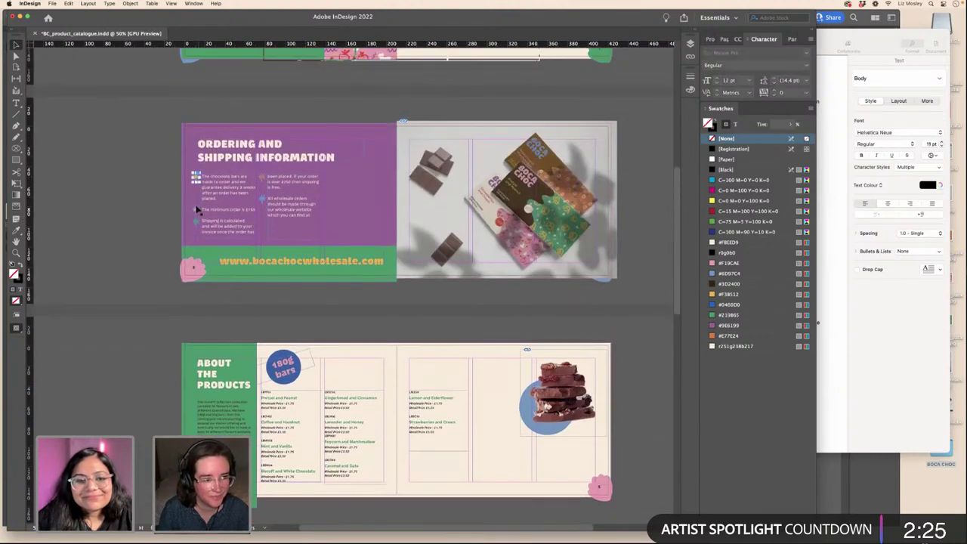
left_click(196, 209, "shift")
left_click(198, 223)
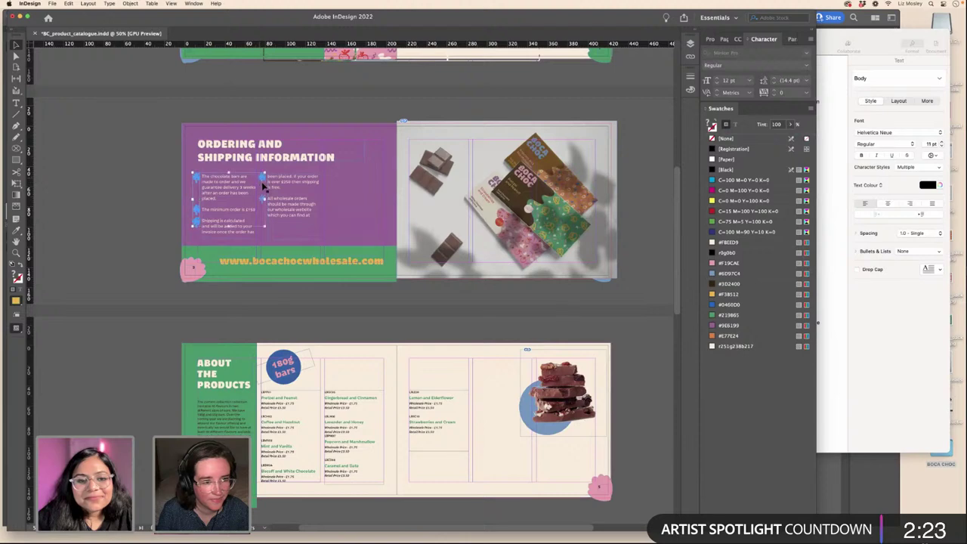
scroll(262, 202, "down", 10)
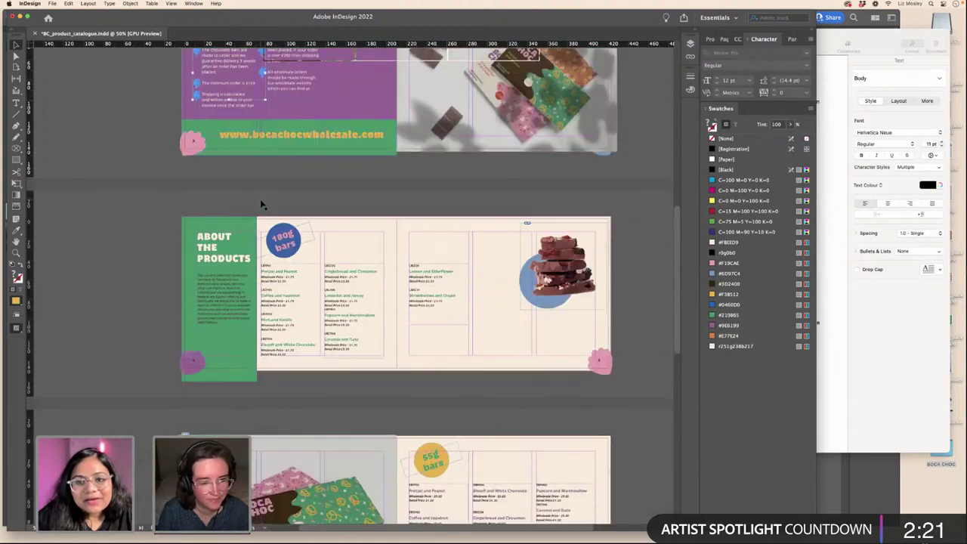
left_click(134, 197)
scroll(136, 198, "up", 2)
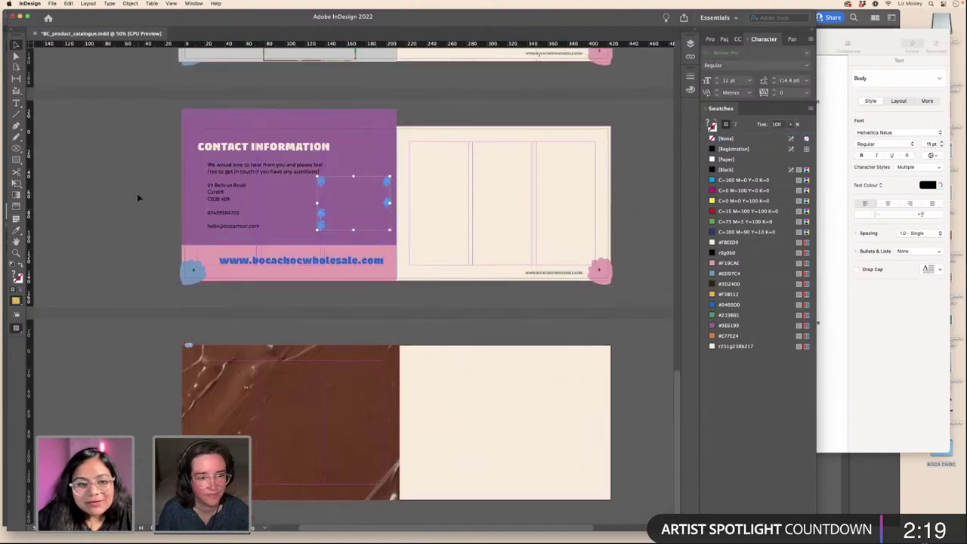
- Place the yellow, orange, blue and pink blobs beside the intro, address, phone and e-mail lines, and delete the spare green blob
left_click(321, 204)
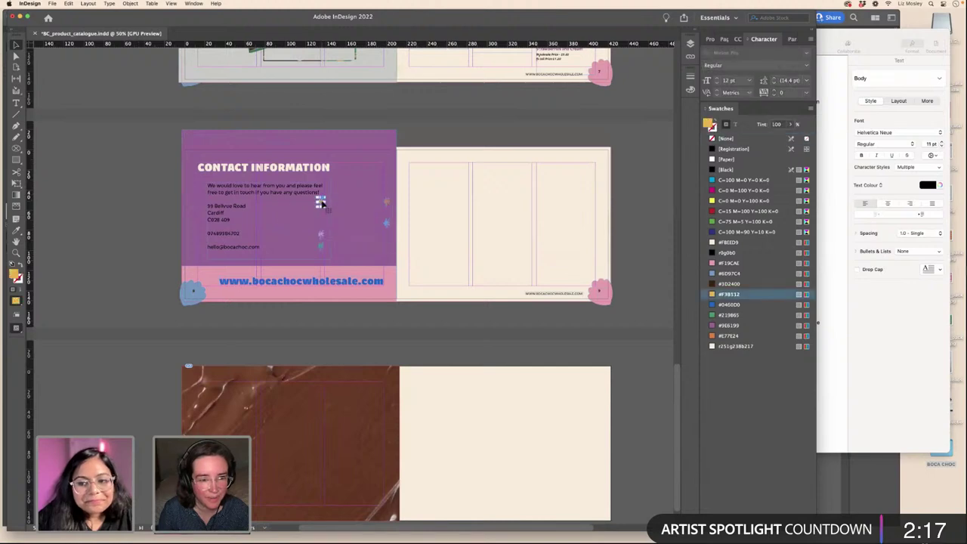
left_click_drag(321, 204, 202, 191)
left_click_drag(386, 205, 203, 208)
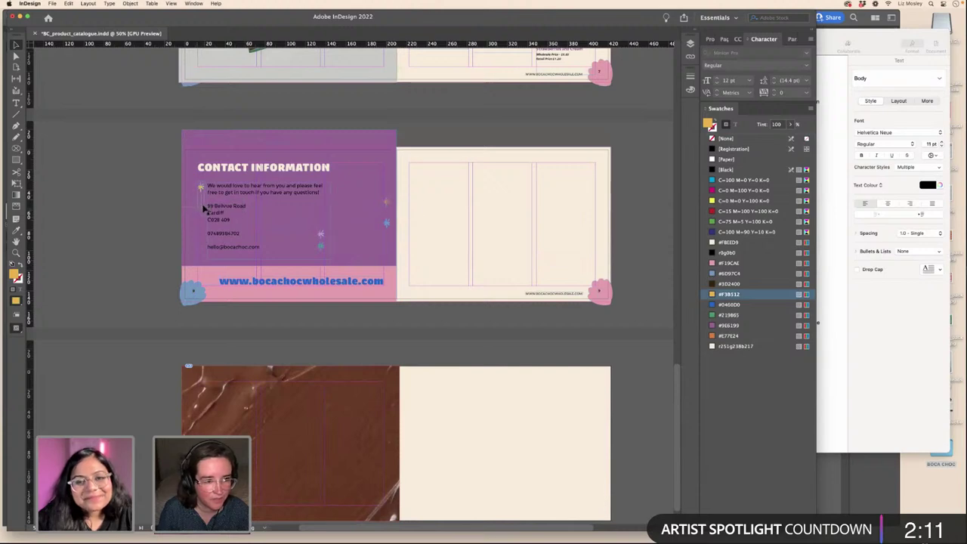
left_click_drag(387, 224, 201, 233)
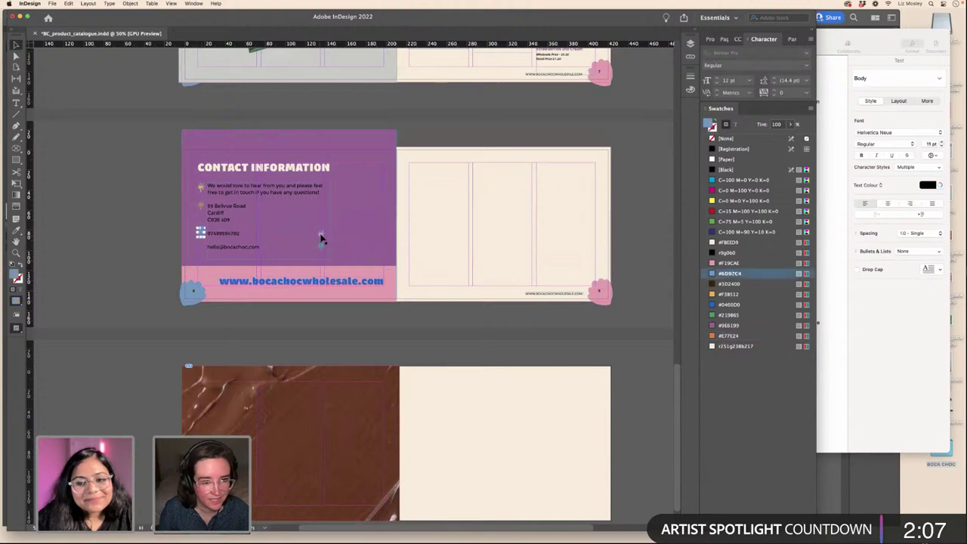
left_click_drag(320, 240, 202, 252)
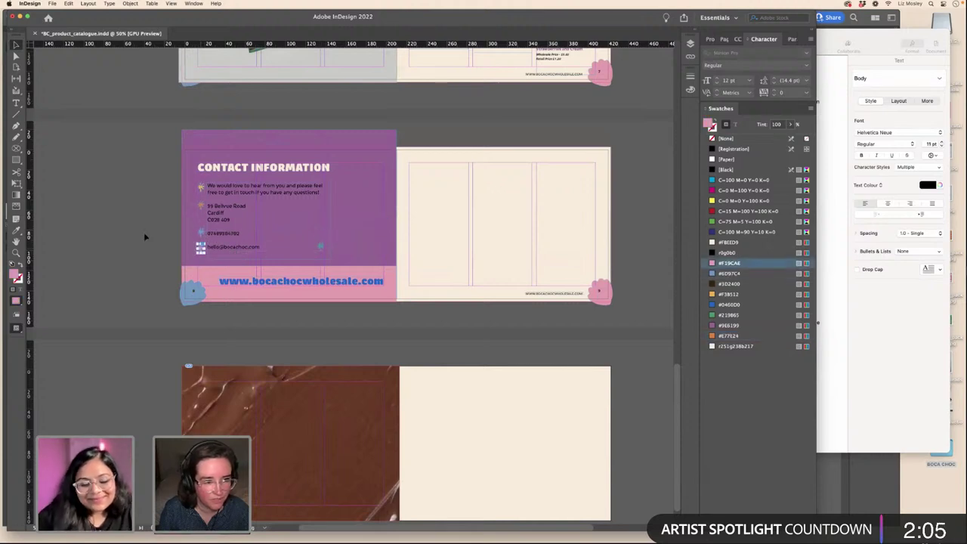
left_click(144, 235)
left_click(322, 251)
key("BackSpace")
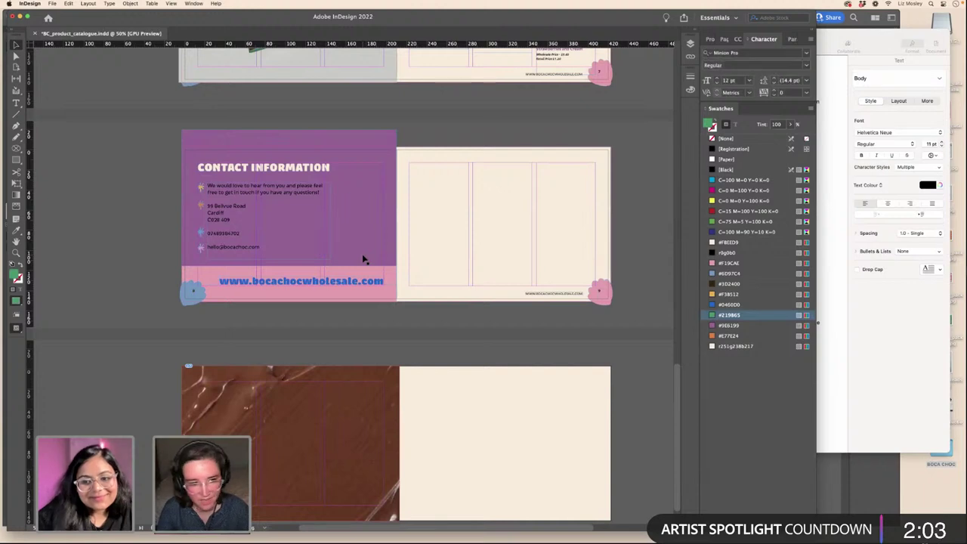
- Hide the guides and frame edges in preview mode and review every spread of the catalogue from cover to back page
key("w")
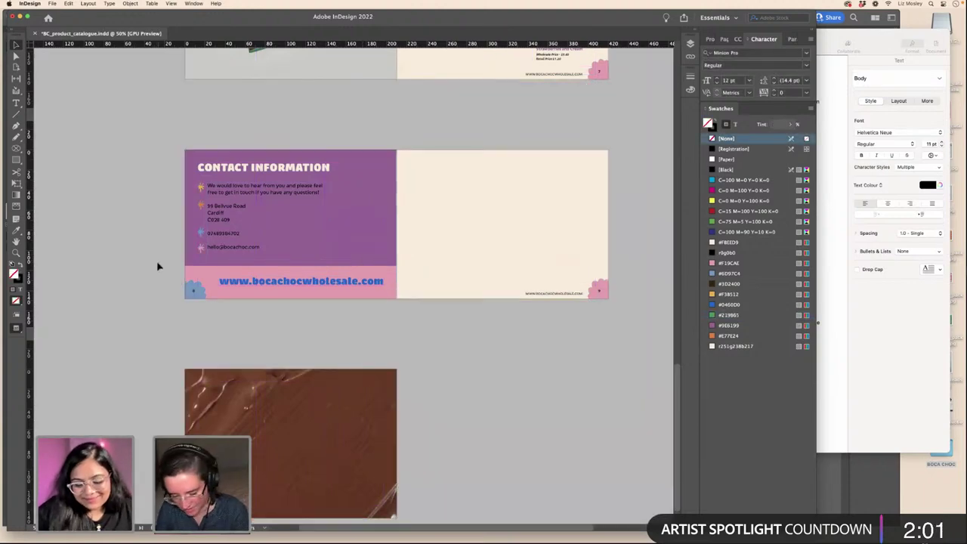
key("super+minus")
scroll(520, 335, "up", 6)
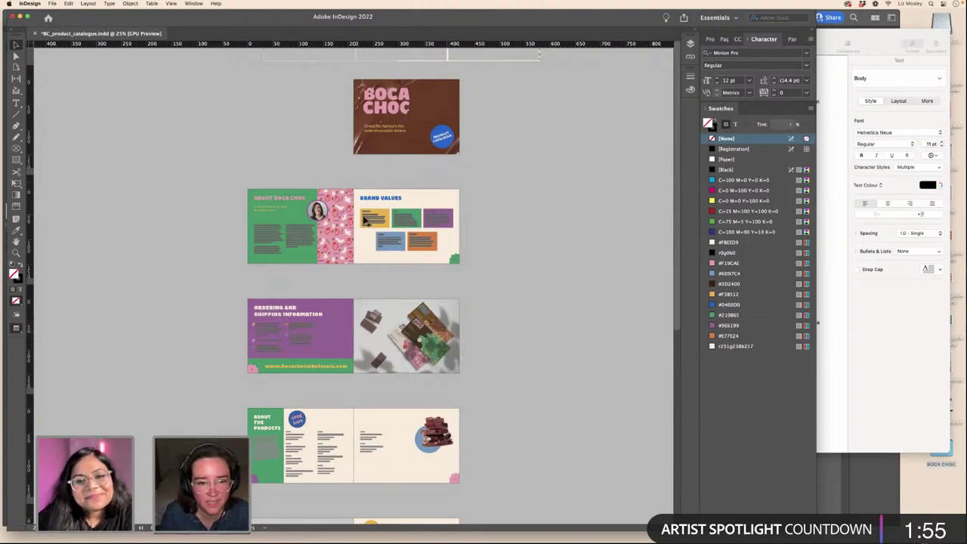
scroll(444, 274, "down", 4)
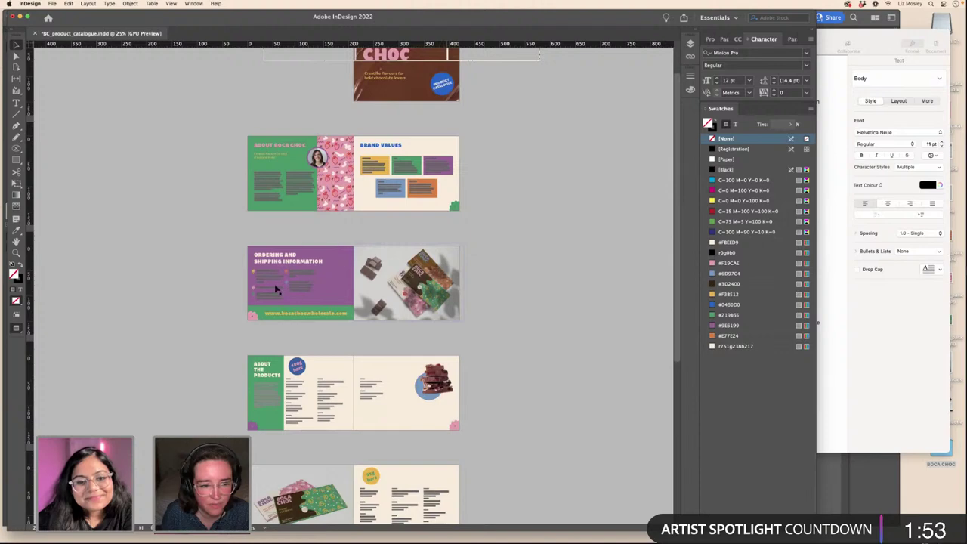
scroll(278, 289, "down", 2)
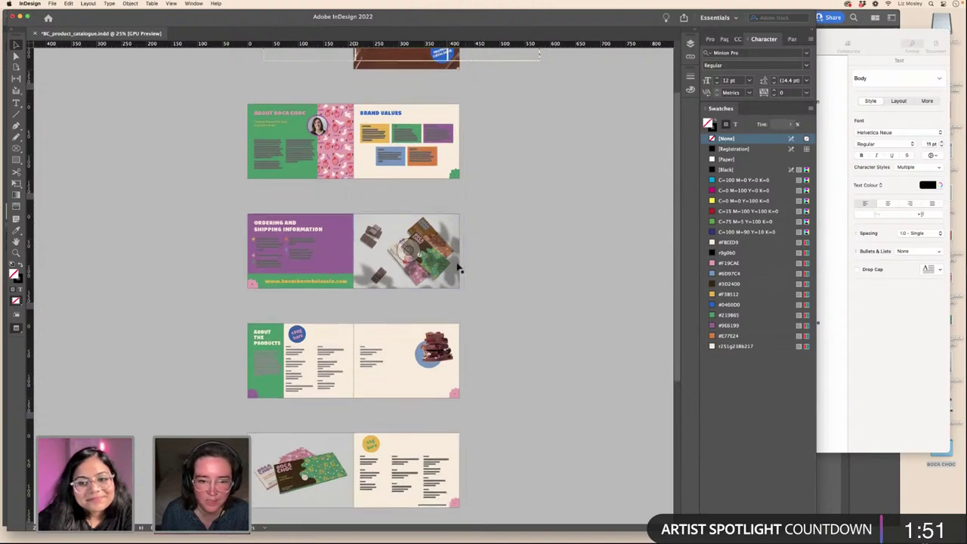
scroll(458, 270, "down", 2)
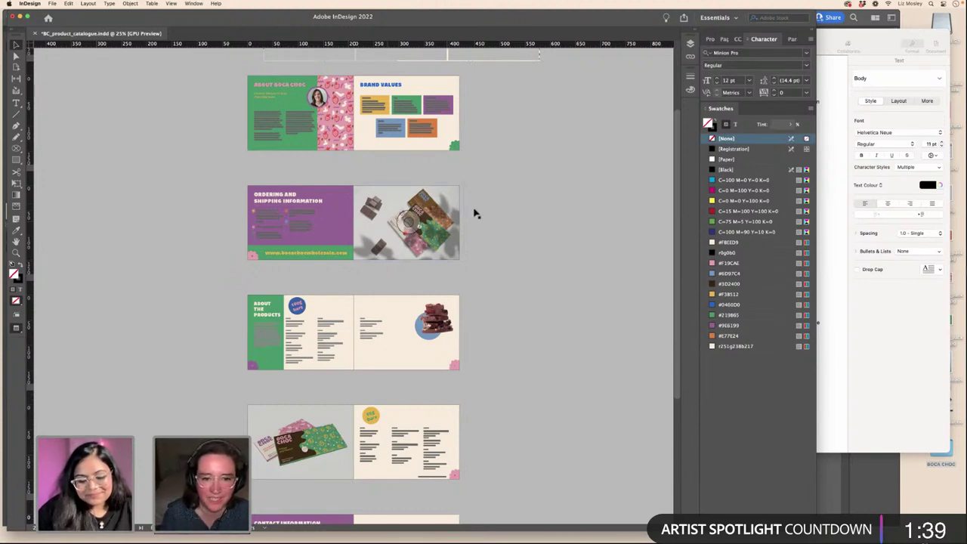
scroll(504, 255, "down", 5)
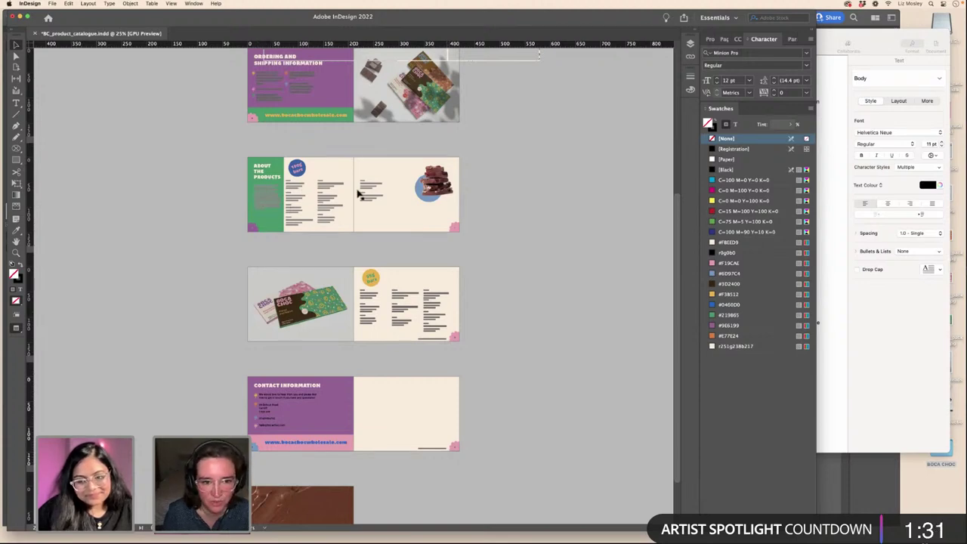
scroll(401, 278, "down", 2)
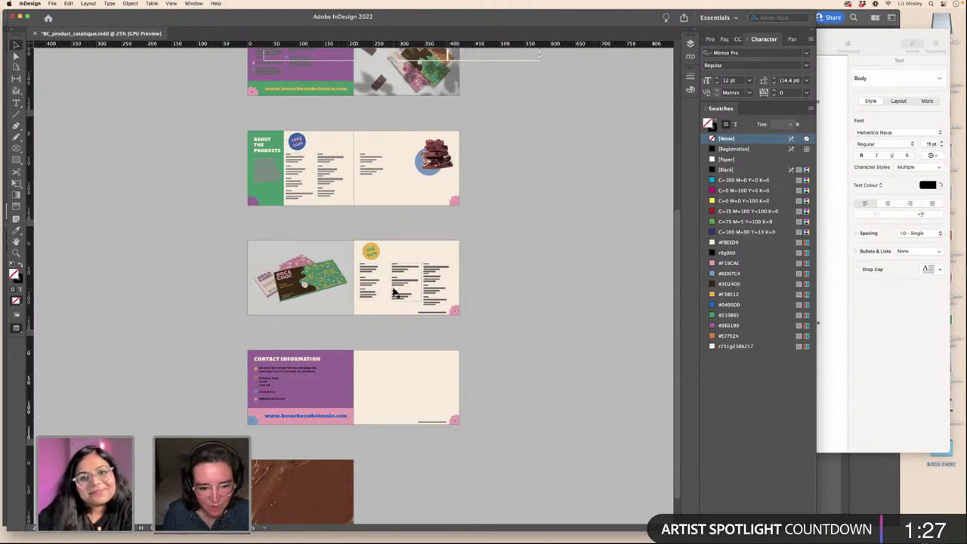
scroll(401, 348, "down", 2)
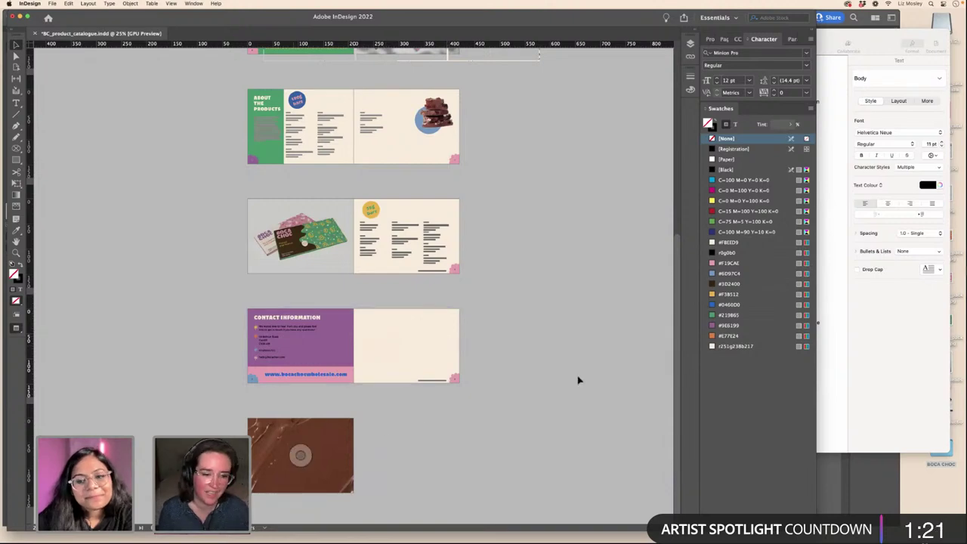
scroll(589, 377, "up", 1)
scroll(589, 355, "up", 10)
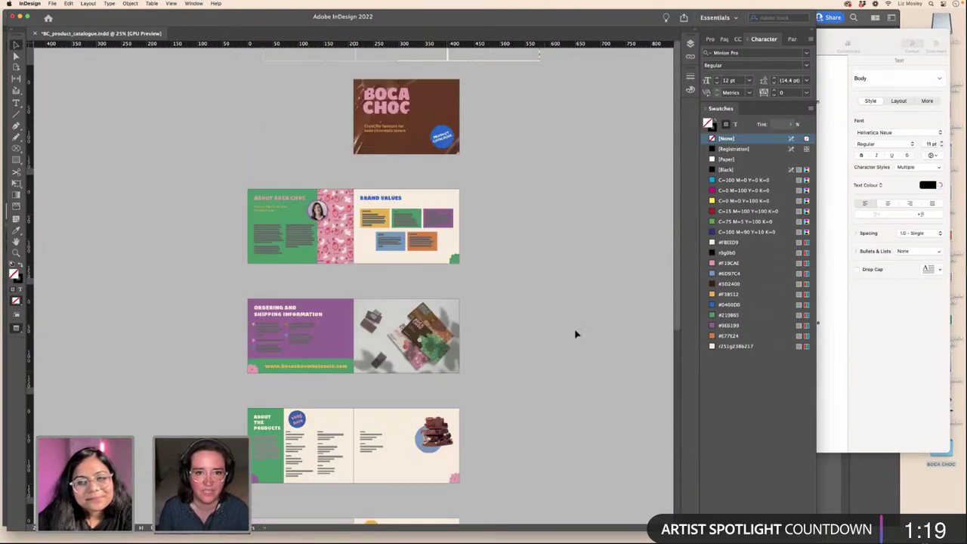
scroll(574, 333, "down", 3)
scroll(572, 333, "down", 9)
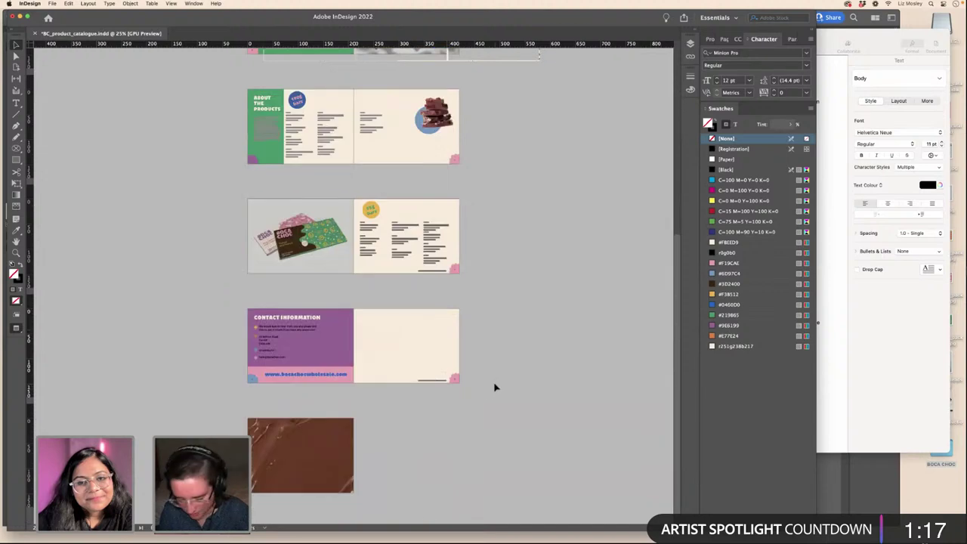
- Place the stock photo AdobeStock_97132010.jpeg from the Stock images folder on the blank page facing the contact information
key("super+equal")
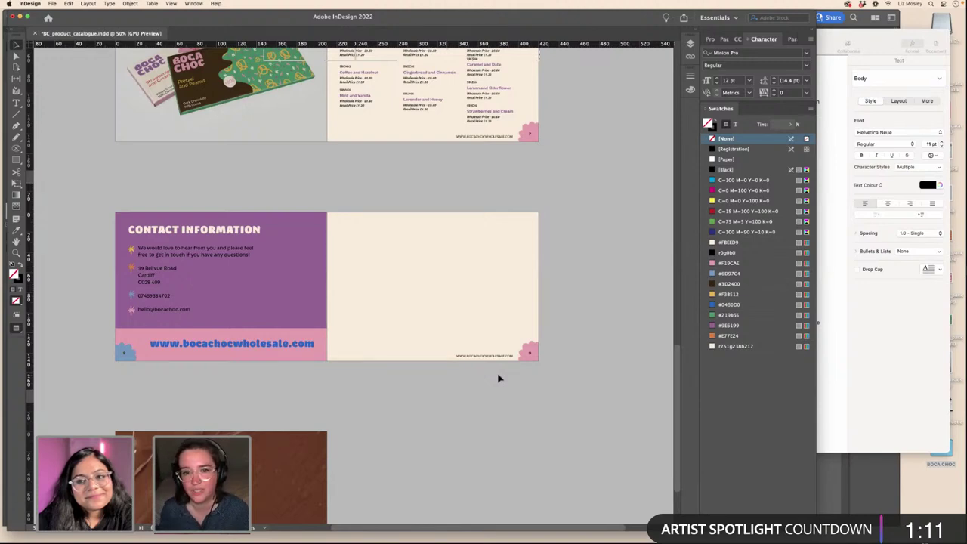
scroll(584, 313, "up", 2)
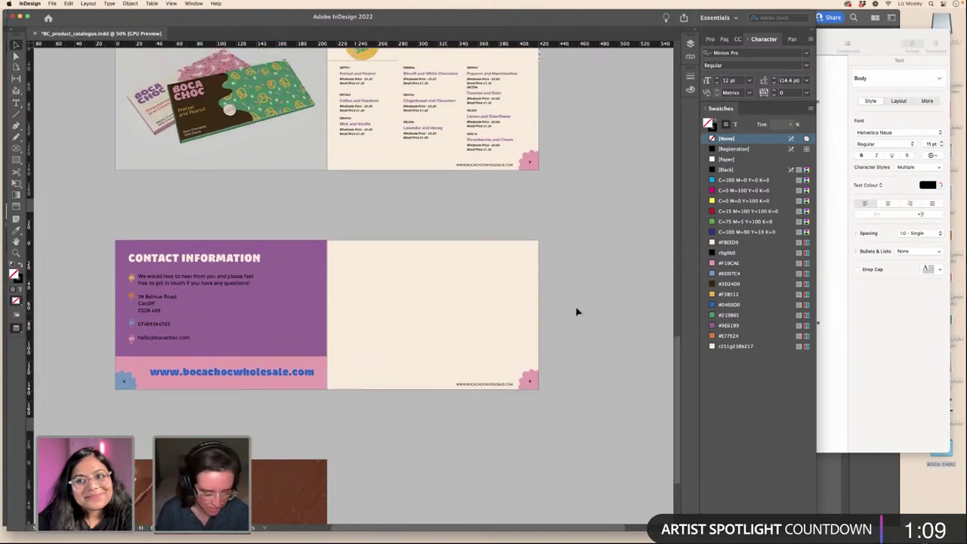
key("super+d")
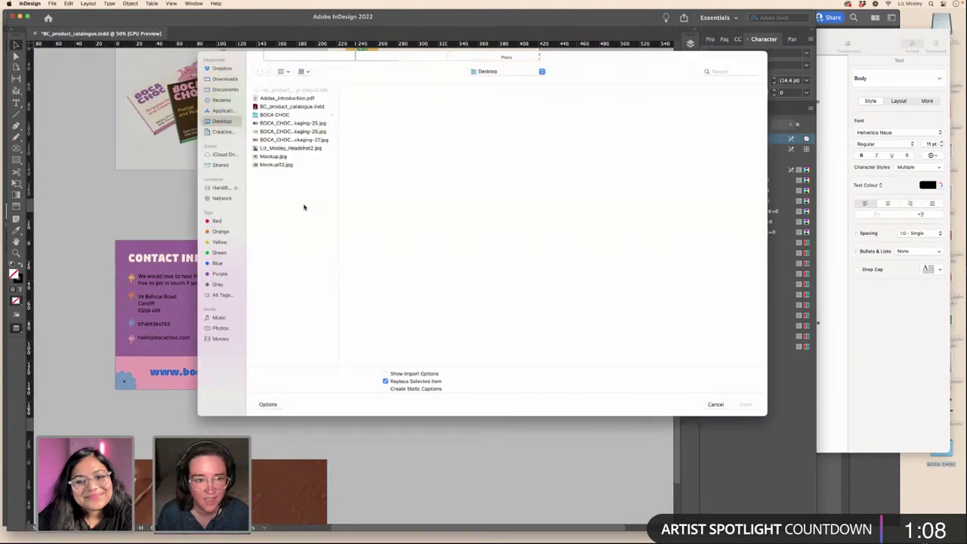
left_click(293, 123)
left_click(275, 114)
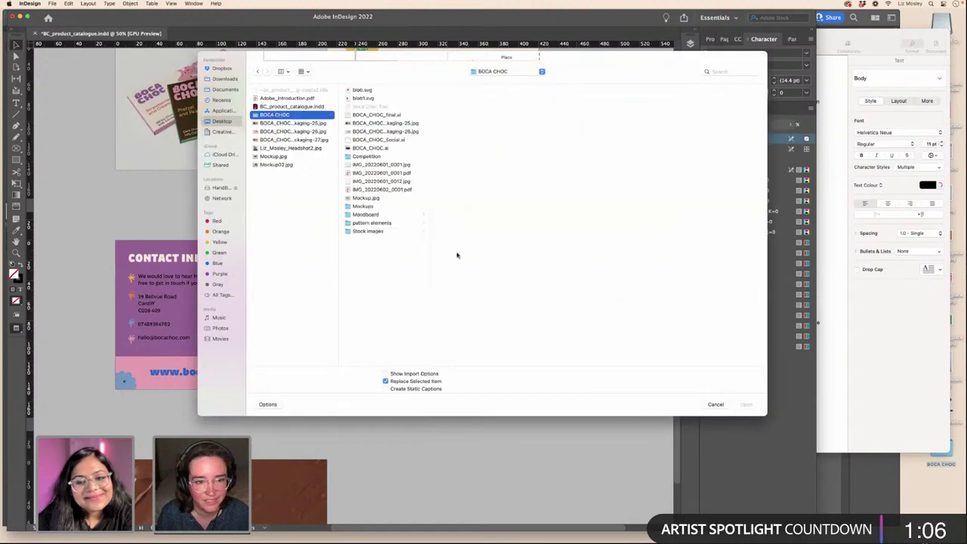
left_click(369, 231)
left_click(451, 208)
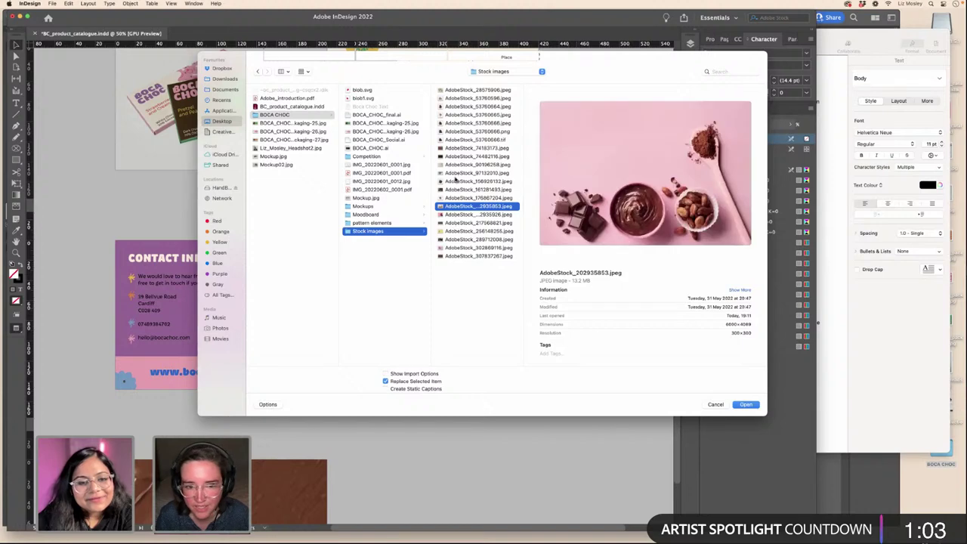
left_click(456, 173)
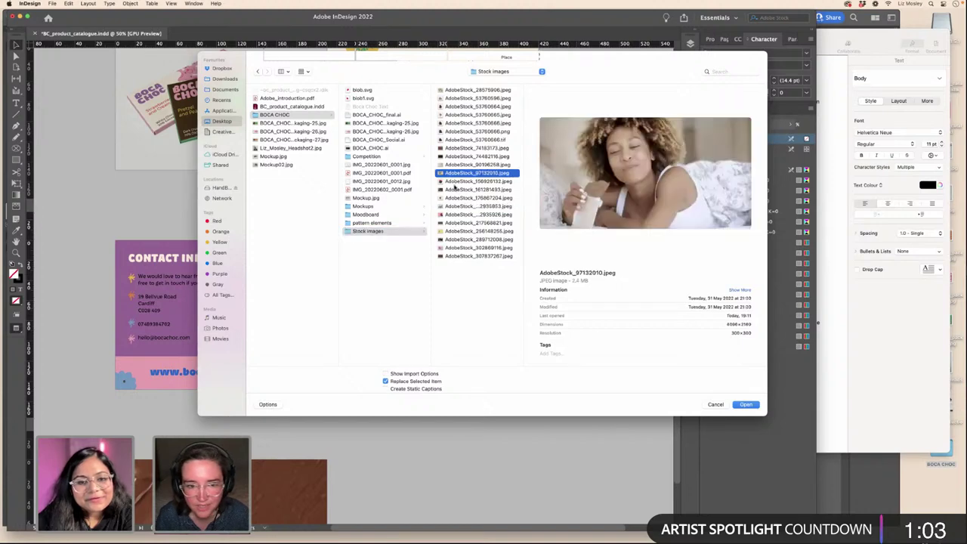
left_click(746, 405)
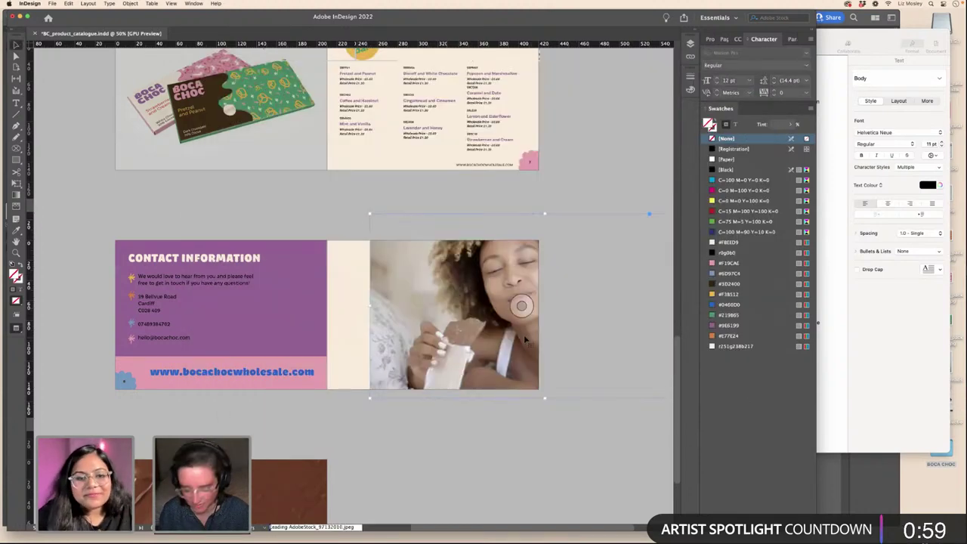
- Scale the stock photo down to the page height including bleed and align its left edge with the spine
key("super+minus")
left_click_drag(495, 370, 512, 389)
left_click_drag(513, 303, 501, 306)
left_click(549, 368)
key("w")
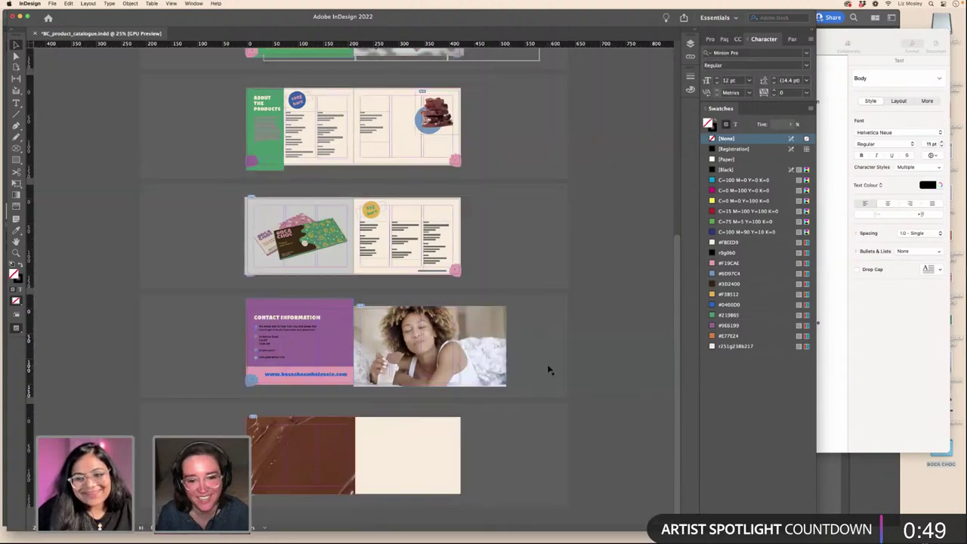
- Crop the photo's frame on its right side to the page's outer bleed edge
key("w")
left_click(490, 363)
key("w")
left_click_drag(505, 346, 460, 344)
left_click(488, 341)
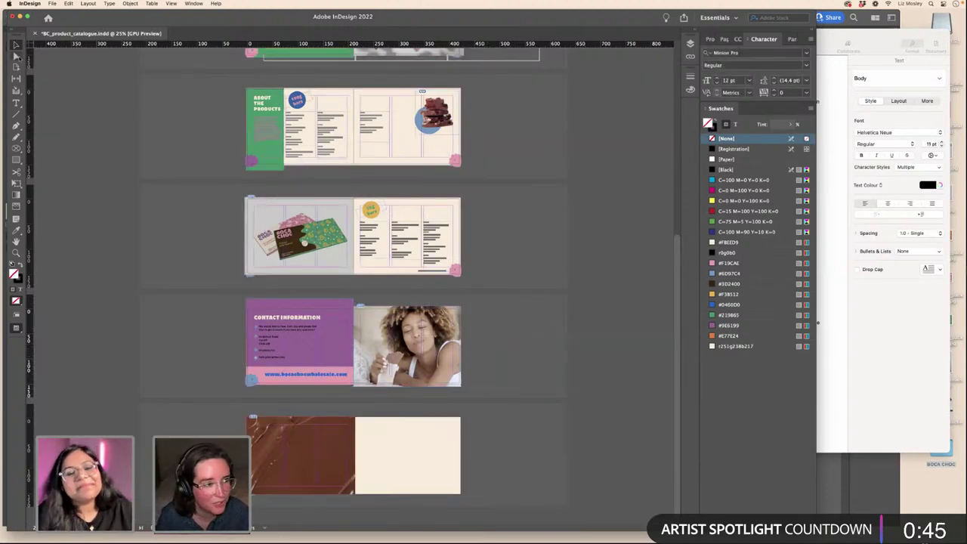
- Shift the photo slightly left inside its frame to centre the woman better on the page
key("a")
left_click(398, 338)
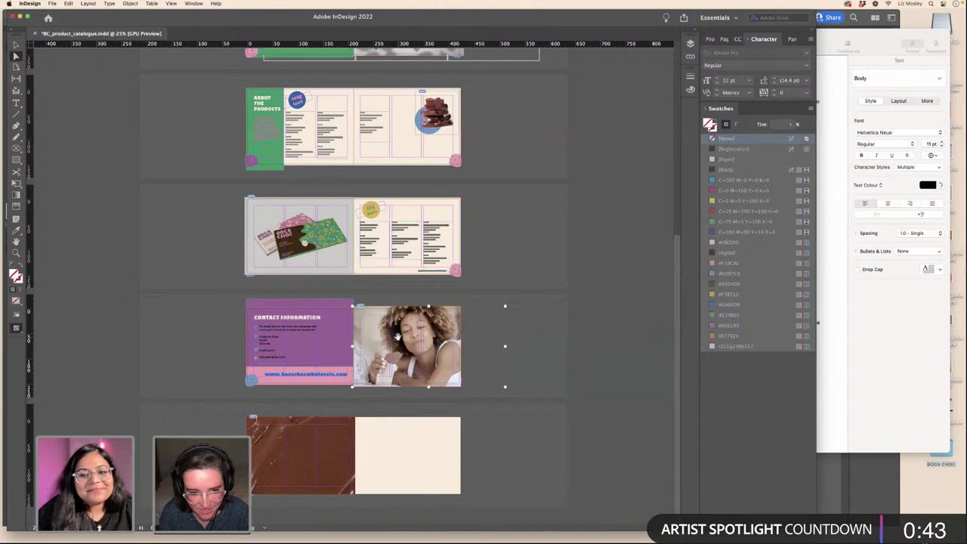
left_click_drag(398, 338, 394, 337)
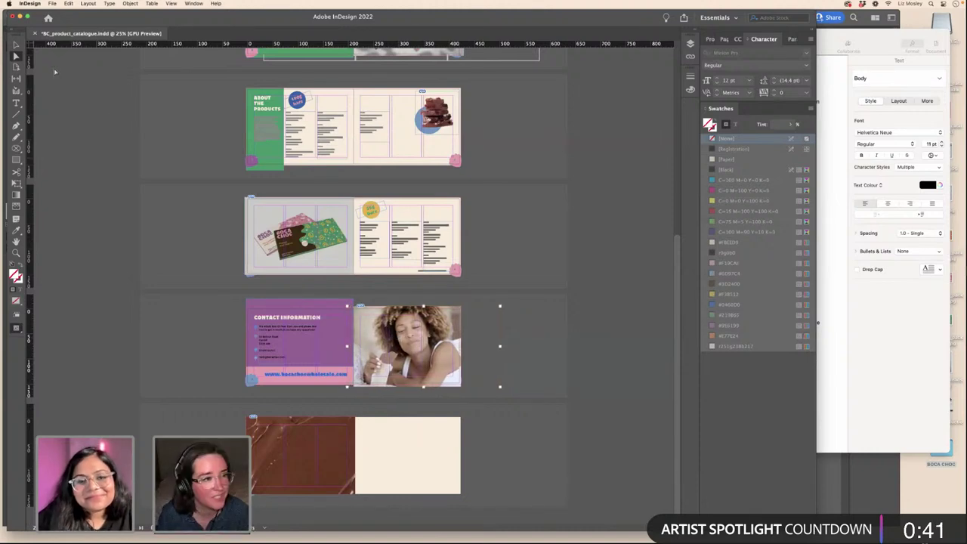
left_click(230, 327)
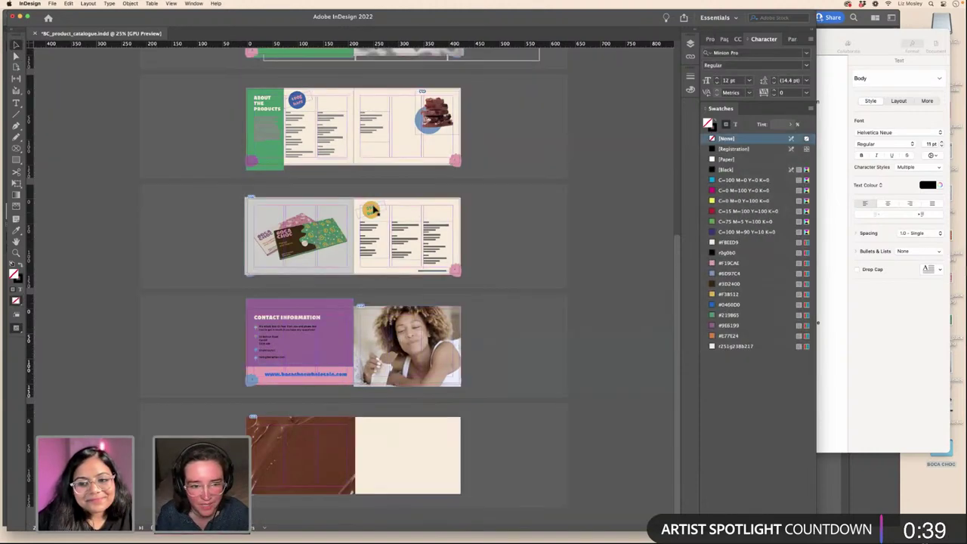
- Duplicate the four coloured bullet shapes from the contact details across to the left edge of the photo
left_click(371, 209)
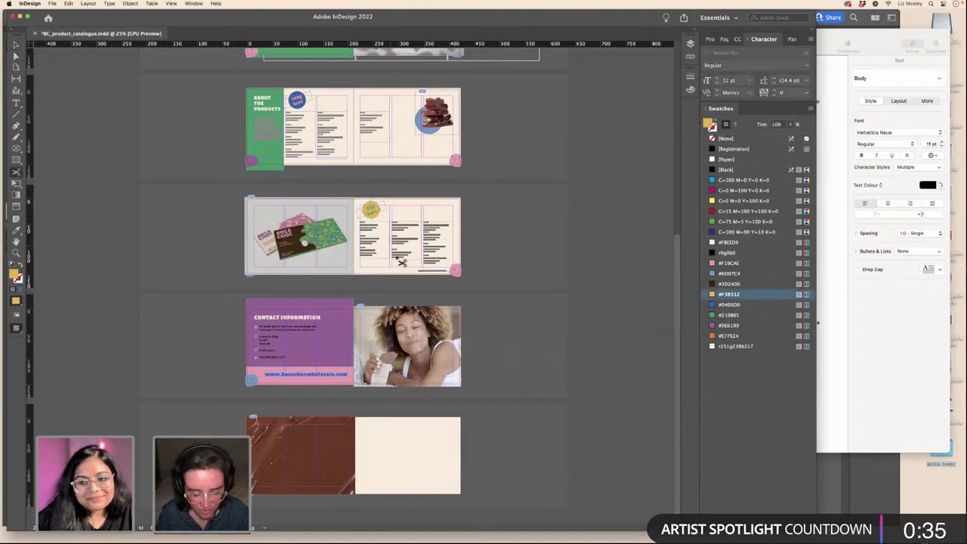
left_click(237, 322)
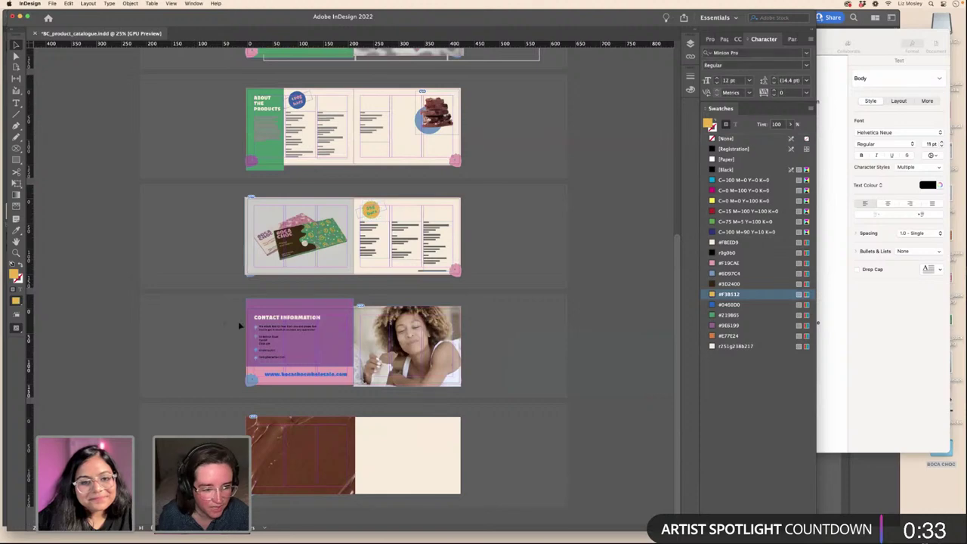
left_click(256, 328)
left_click(256, 339, "shift")
left_click(257, 351, "shift")
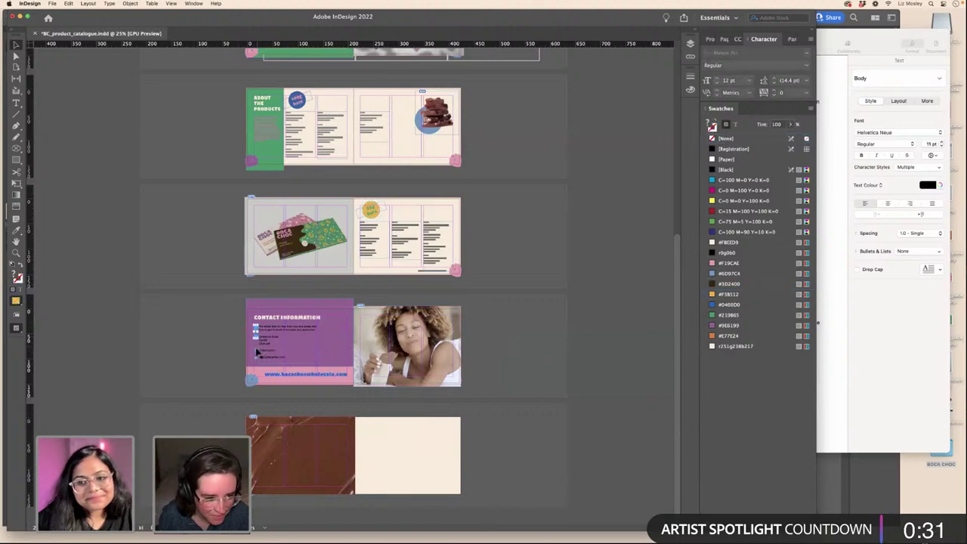
left_click(255, 357, "shift")
left_click_drag(255, 357, 350, 362)
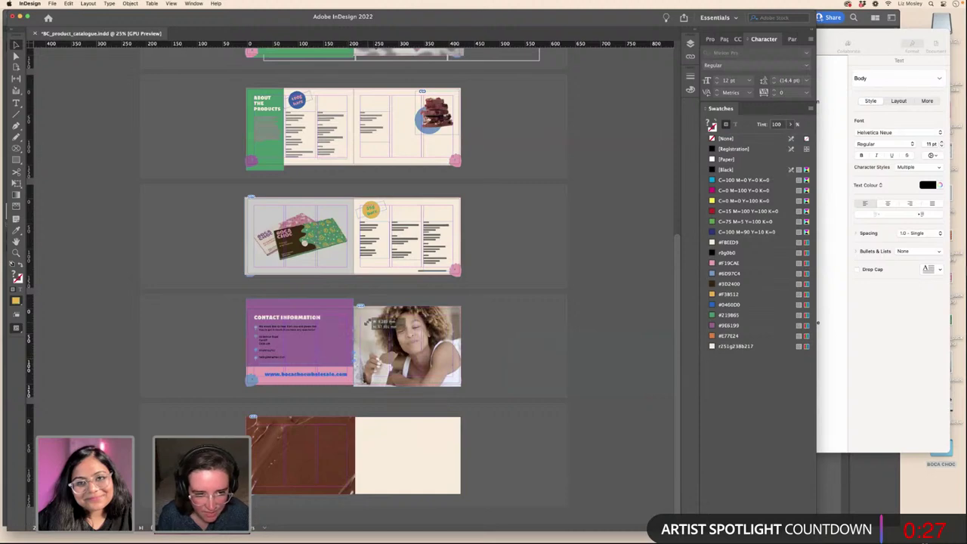
left_click(476, 365)
key("slash")
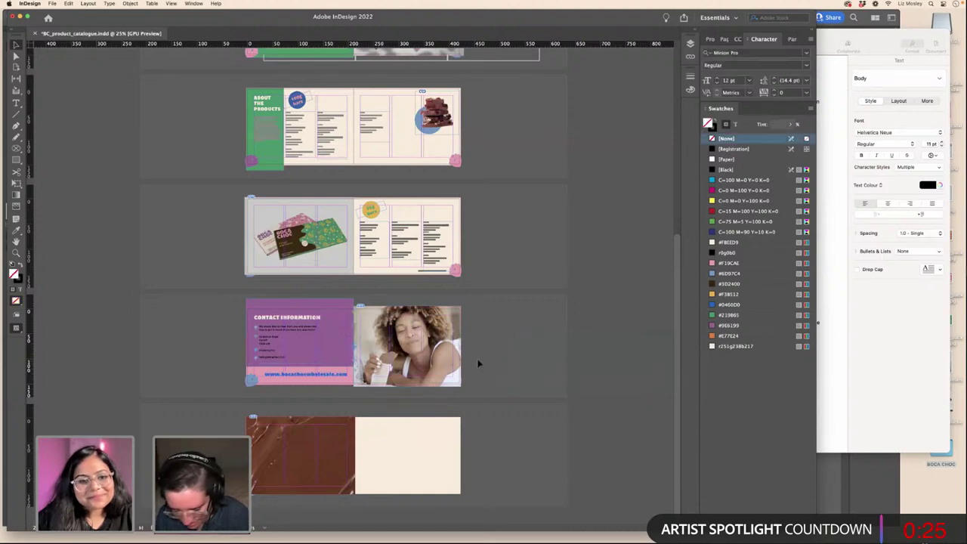
- Move the yellow shape copy into the photo's upper-left area and extend the purple background's right edge to the spine
key("super+equal")
key("super+equal")
left_click_drag(358, 186, 384, 207)
left_click(339, 271)
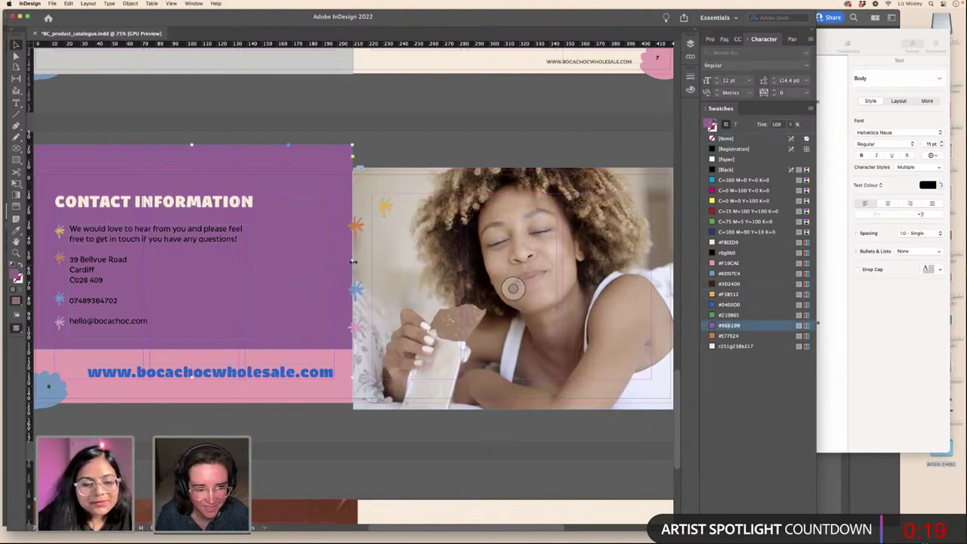
left_click_drag(355, 262, 354, 261)
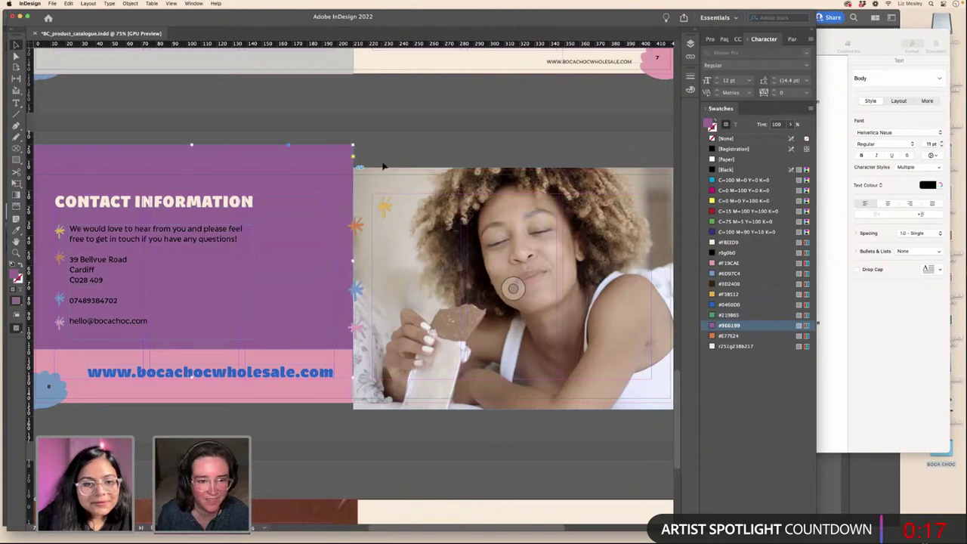
- Scatter the orange, blue and pink shape copies around the photo: orange and pink near the hand, blue in the upper-right corner
left_click(384, 163)
left_click(356, 226)
left_click_drag(357, 226, 398, 279)
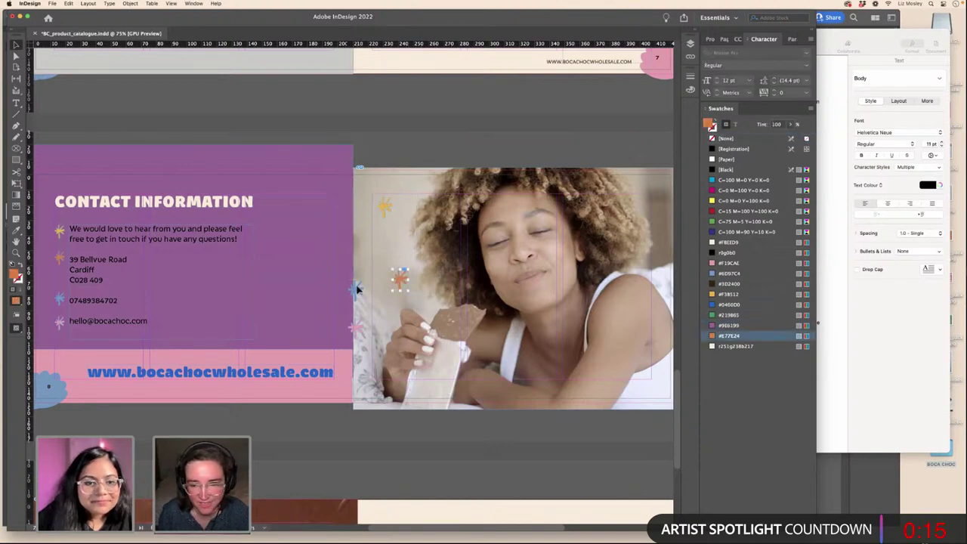
left_click_drag(662, 196, 662, 196)
left_click_drag(358, 327, 381, 315)
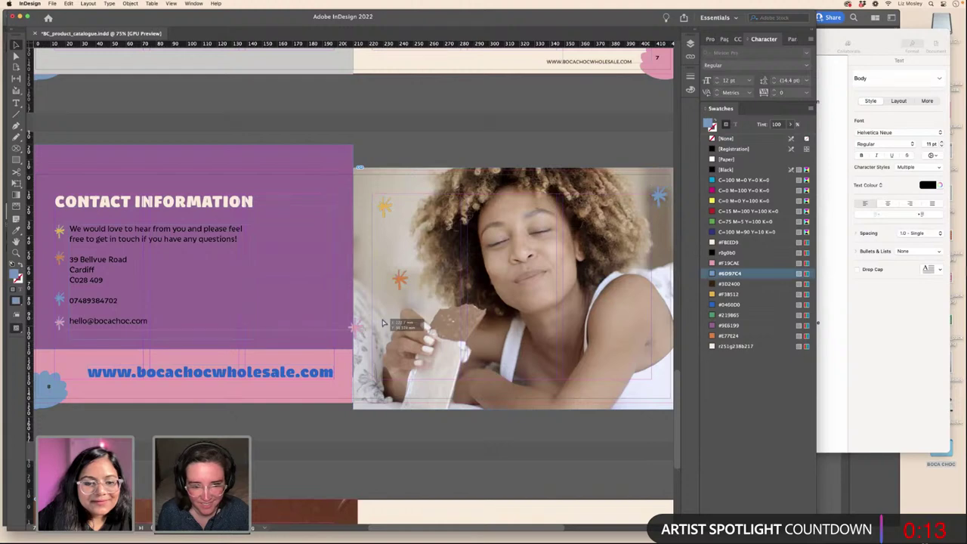
left_click(395, 153)
- Hide the guides in preview mode and review the catalogue from the finished contact spread back up to the cover
key("w")
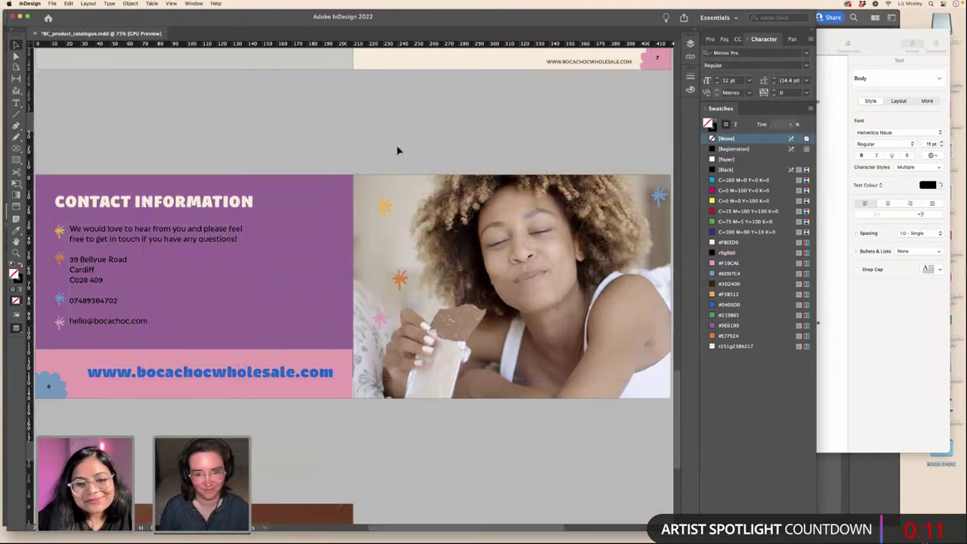
key("super+minus")
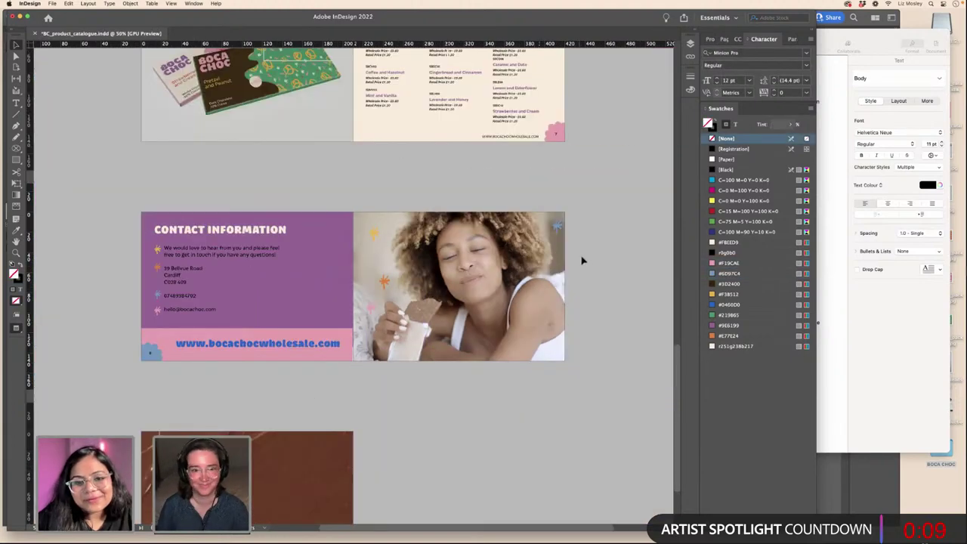
scroll(586, 263, "down", 3)
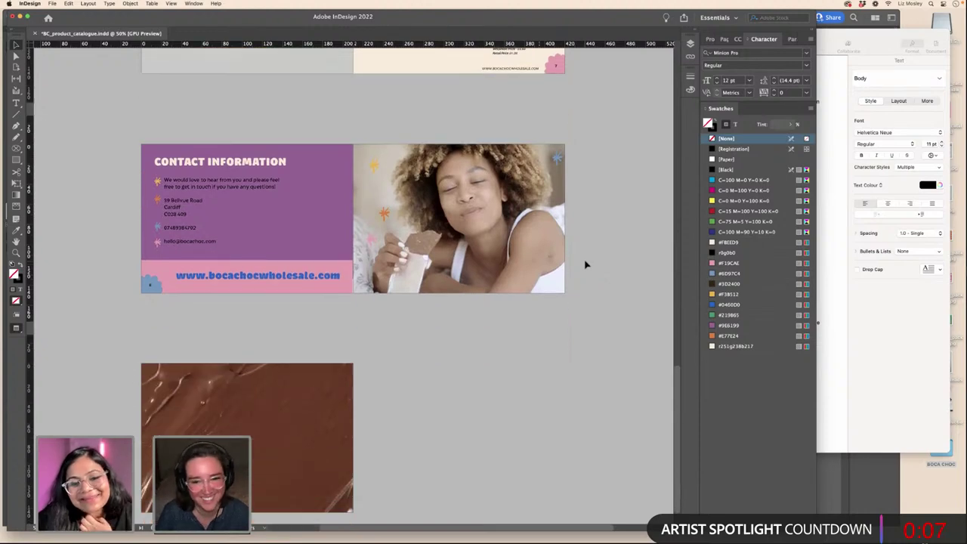
scroll(590, 263, "up", 10)
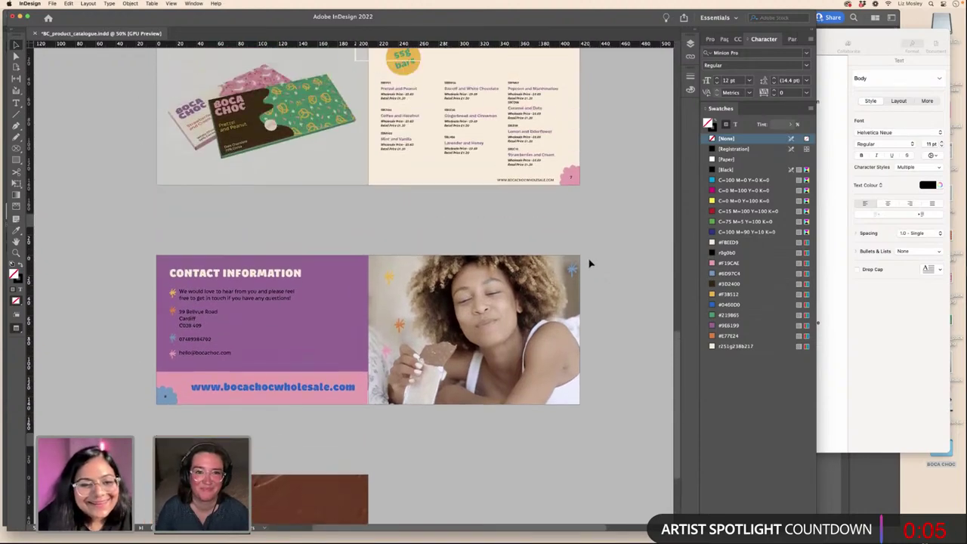
scroll(590, 263, "up", 15)
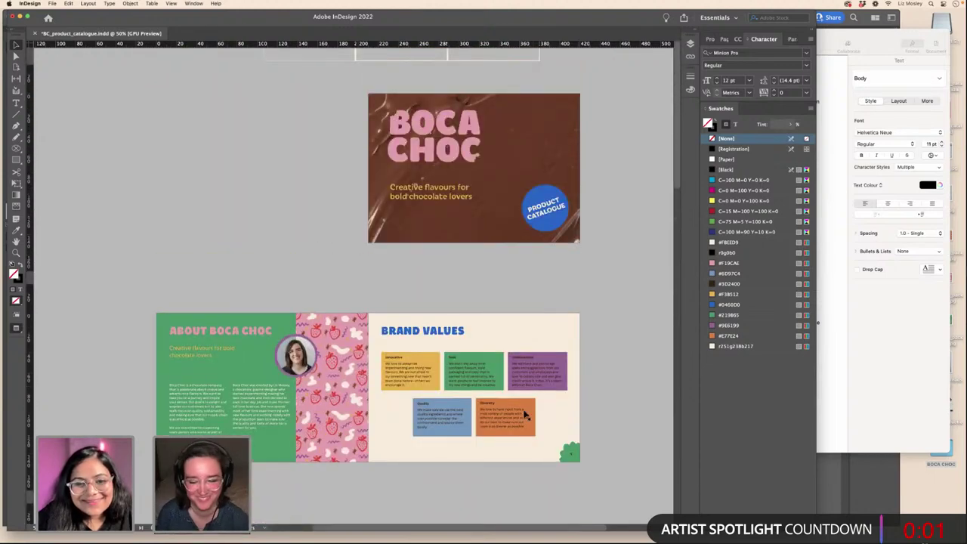
- Switch to Chrome and look over the illustrator's project gallery on their open Behance profile
mouse_move(525, 541)
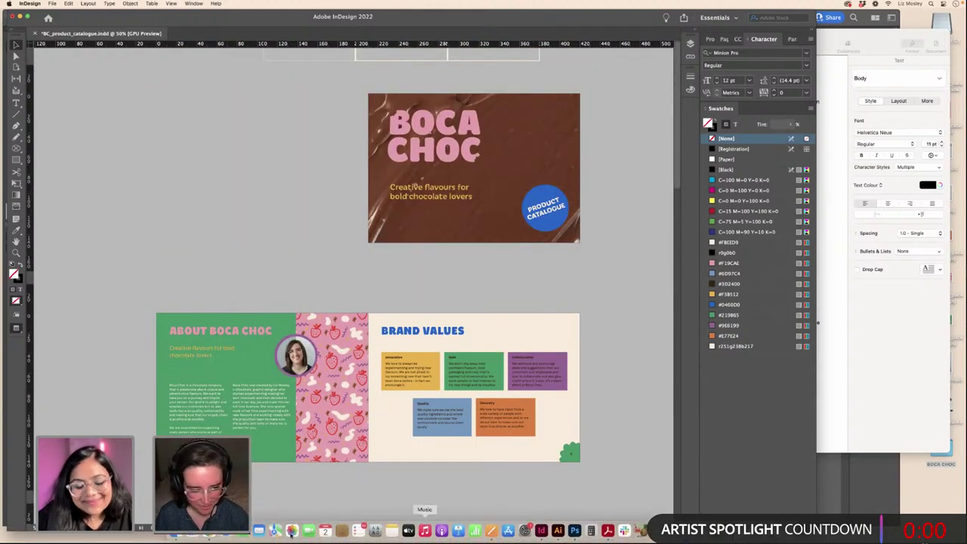
left_click(242, 531)
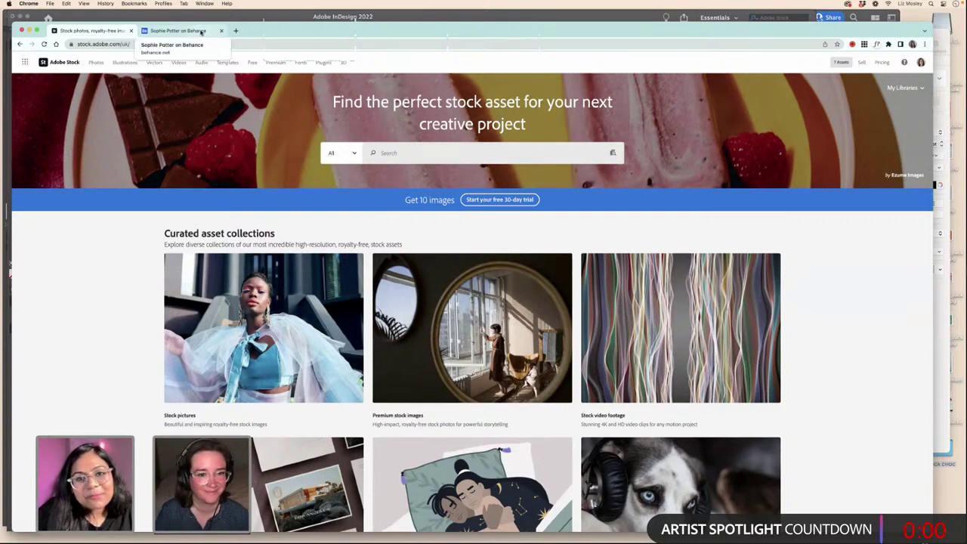
left_click(202, 31)
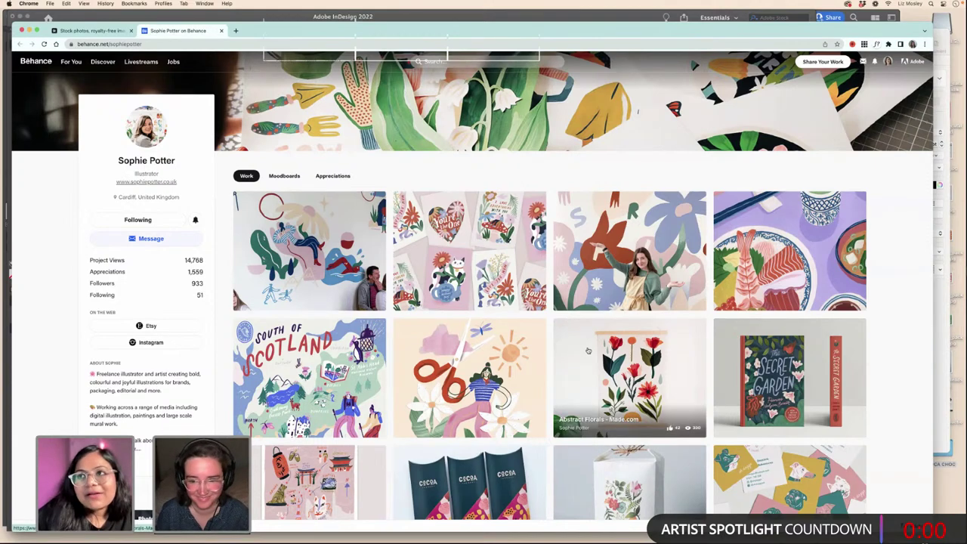
scroll(629, 205, "down", 1)
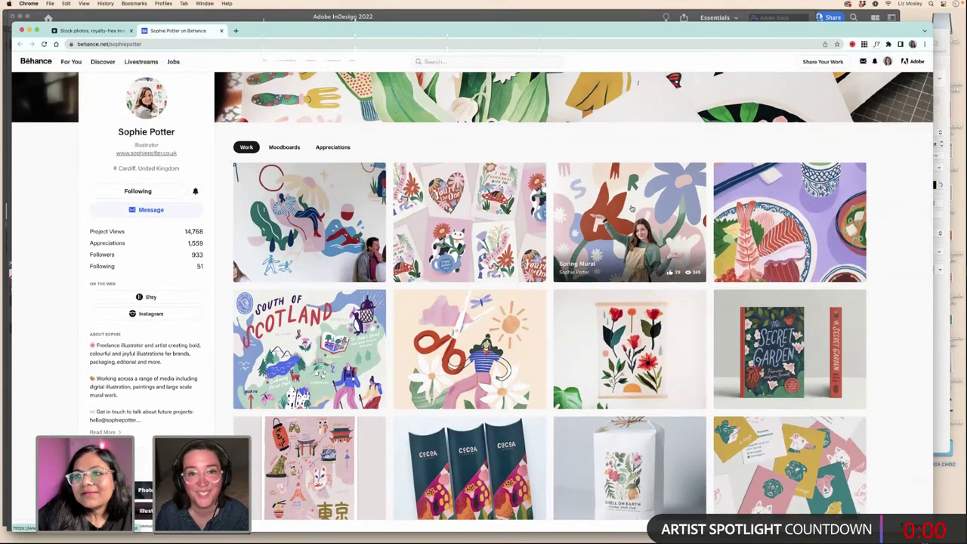
scroll(632, 208, "up", 1)
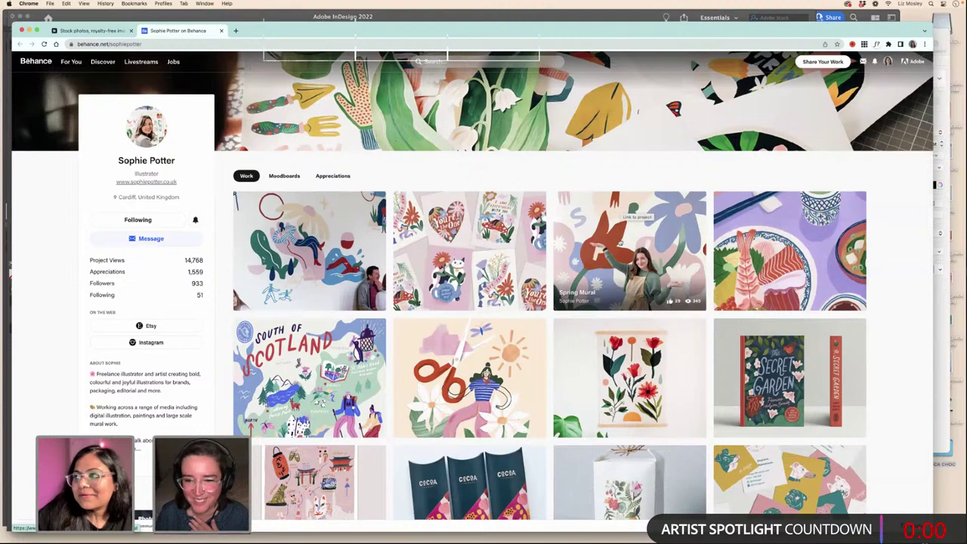
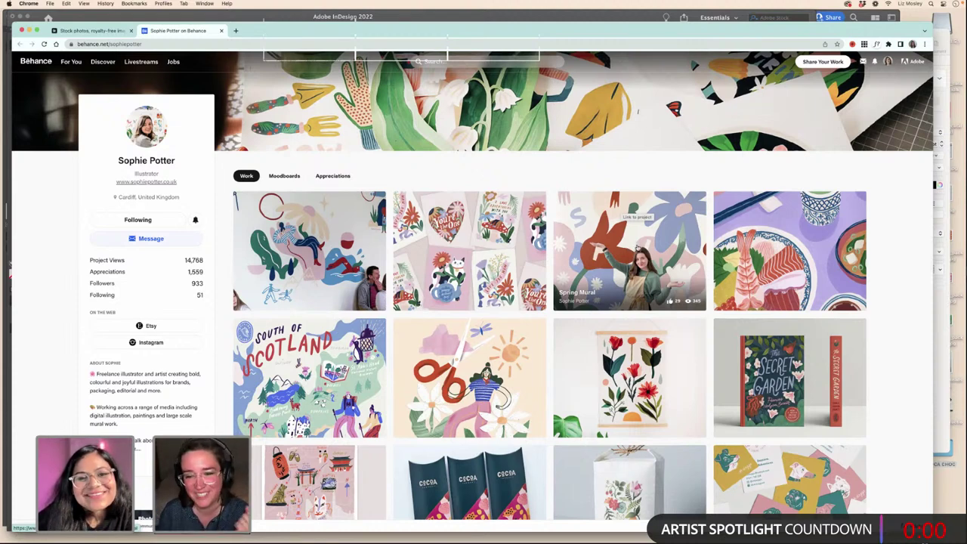
- Open the Spring Mural project and examine its mural artwork
left_click(632, 251)
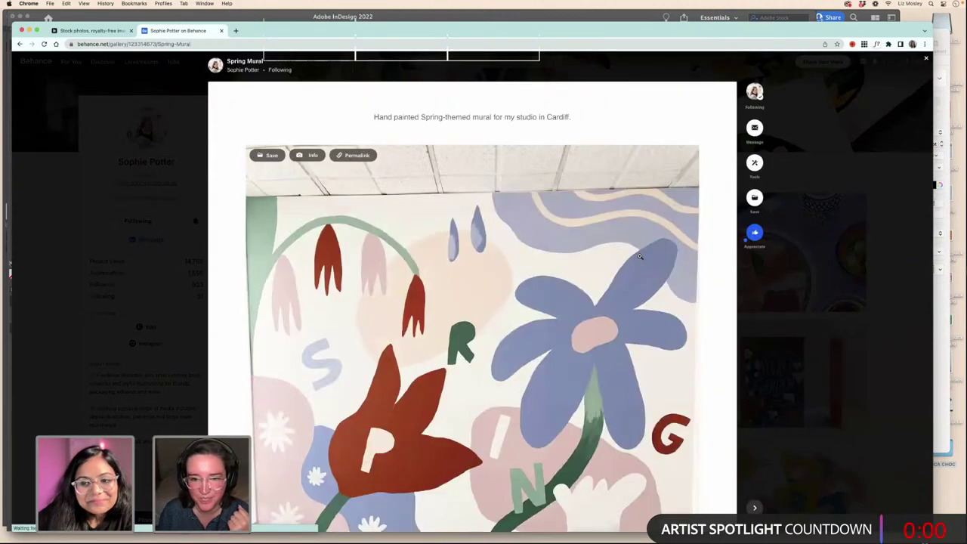
scroll(639, 257, "down", 5)
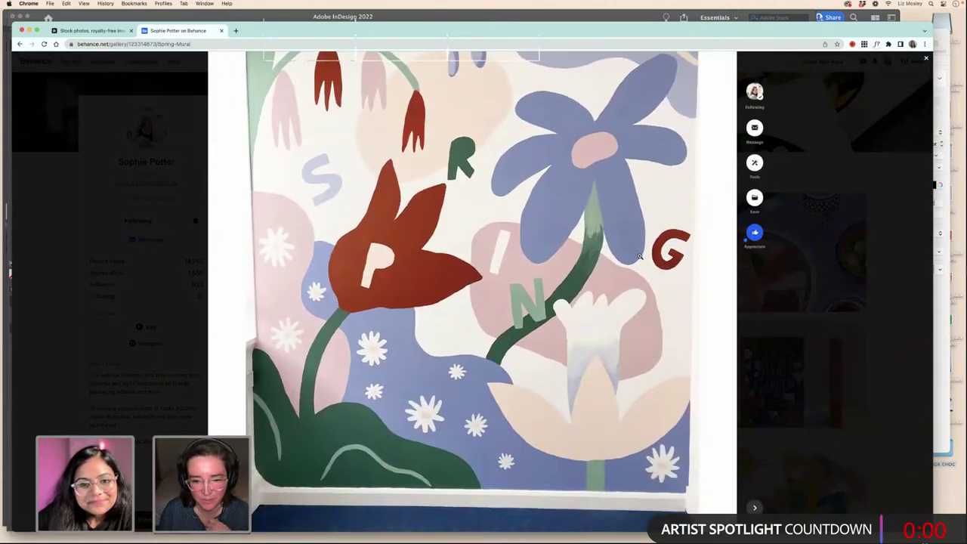
scroll(639, 257, "down", 1)
scroll(636, 258, "down", 7)
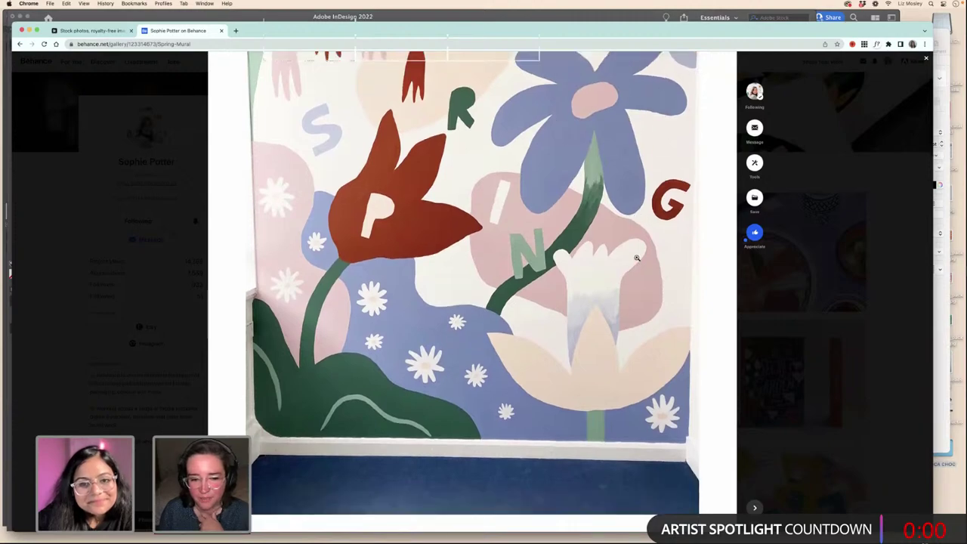
- View the remaining Spring Mural photos down to the artist posing in front of the wall, and close the project
scroll(636, 258, "down", 7)
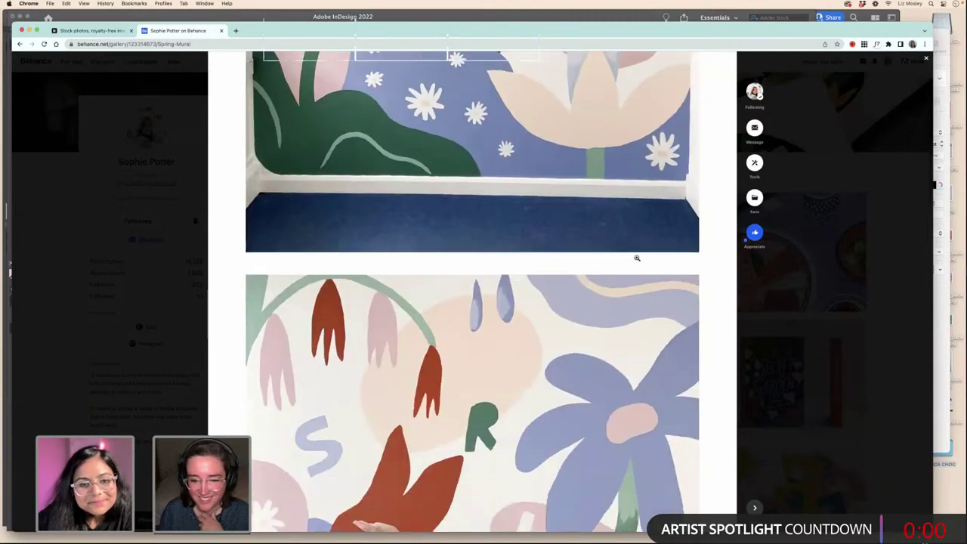
scroll(637, 258, "down", 4)
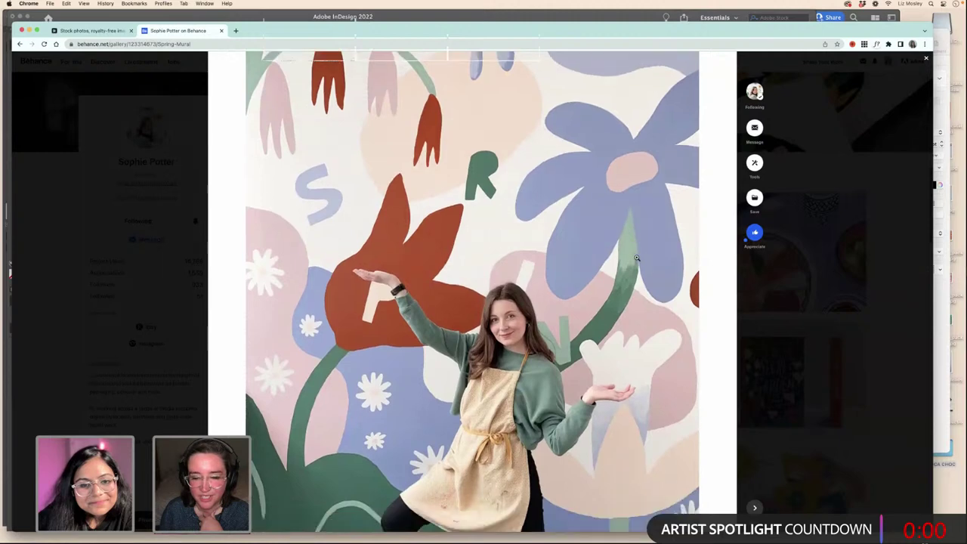
scroll(637, 258, "up", 4)
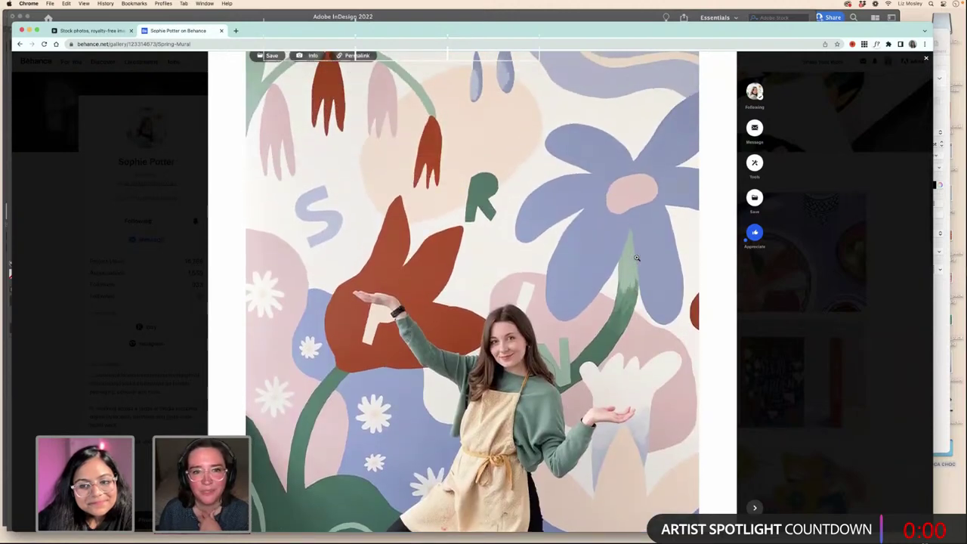
scroll(637, 258, "up", 4)
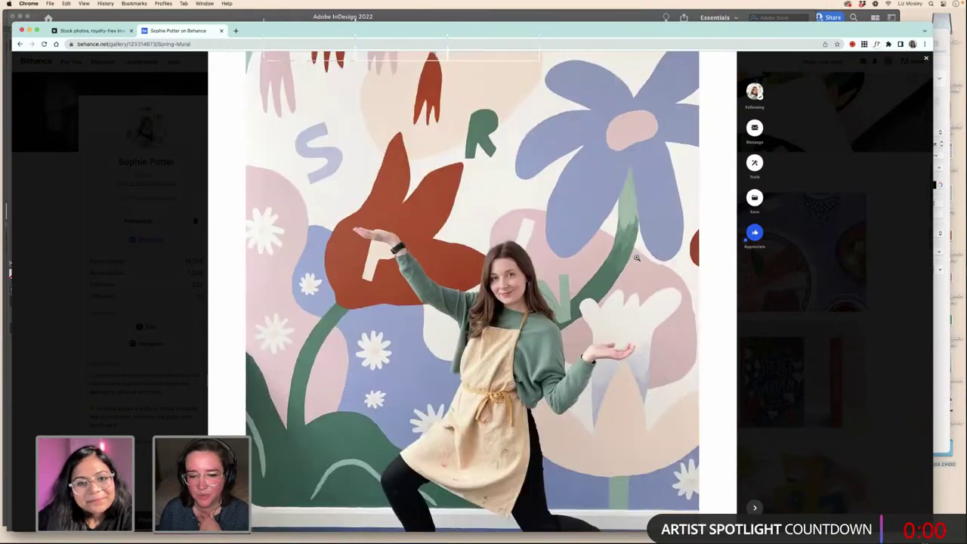
left_click(757, 330)
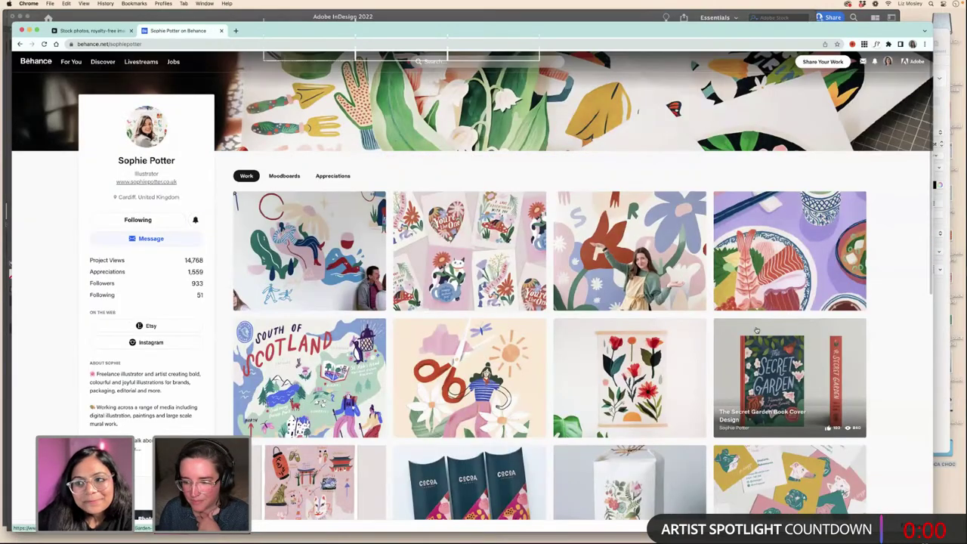
- Look through the illustrator's project gallery down to its last row and return to the upper rows
scroll(584, 298, "down", 3)
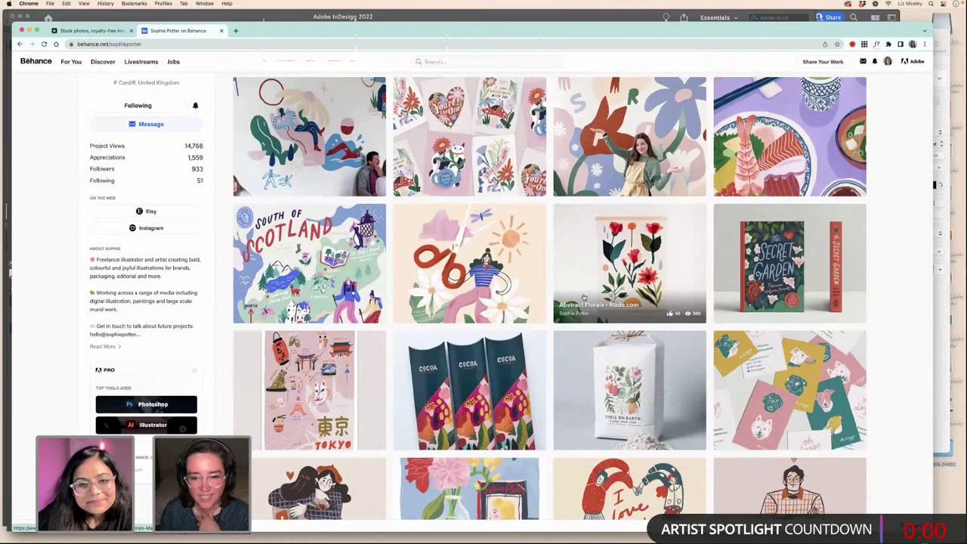
scroll(584, 297, "down", 1)
mouse_move(584, 297)
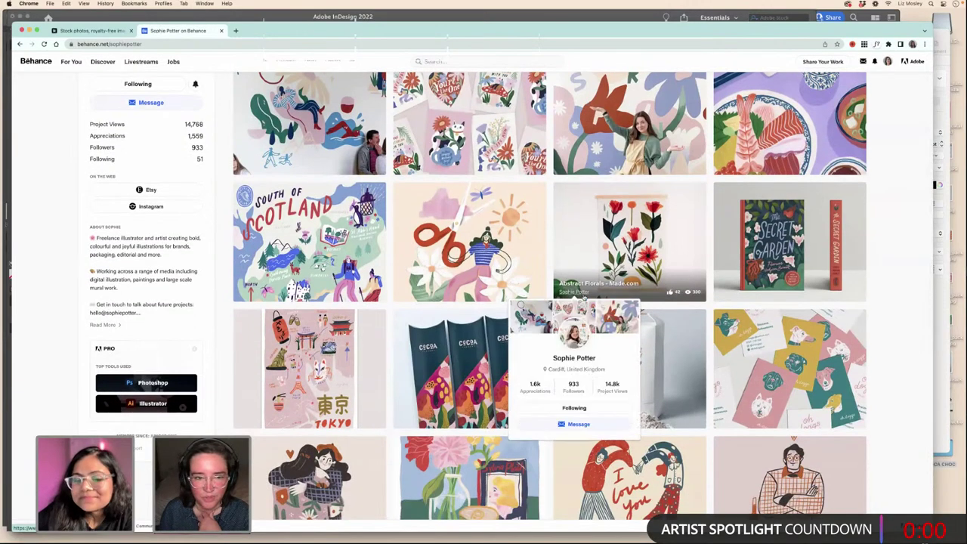
scroll(584, 297, "down", 5)
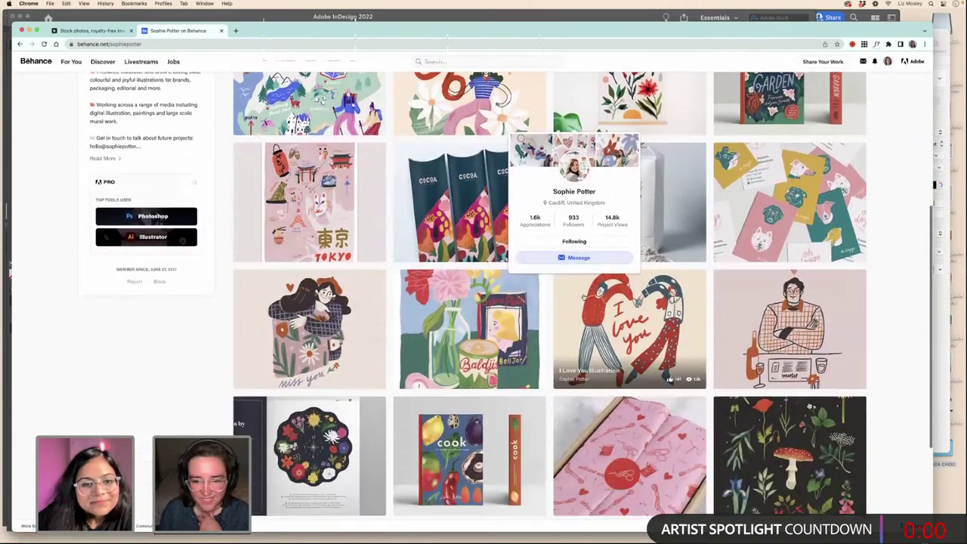
scroll(600, 302, "down", 2)
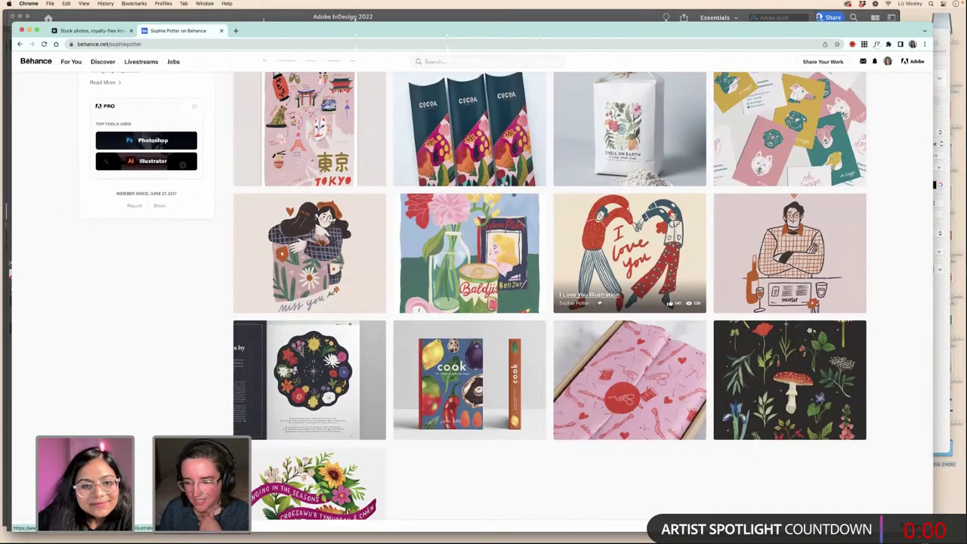
scroll(599, 302, "down", 3)
scroll(599, 302, "up", 1)
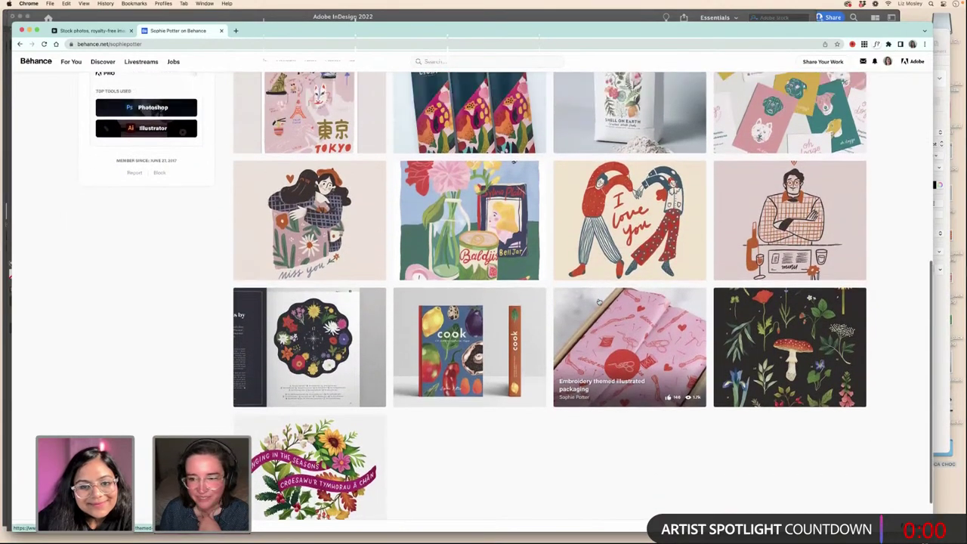
scroll(599, 302, "up", 6)
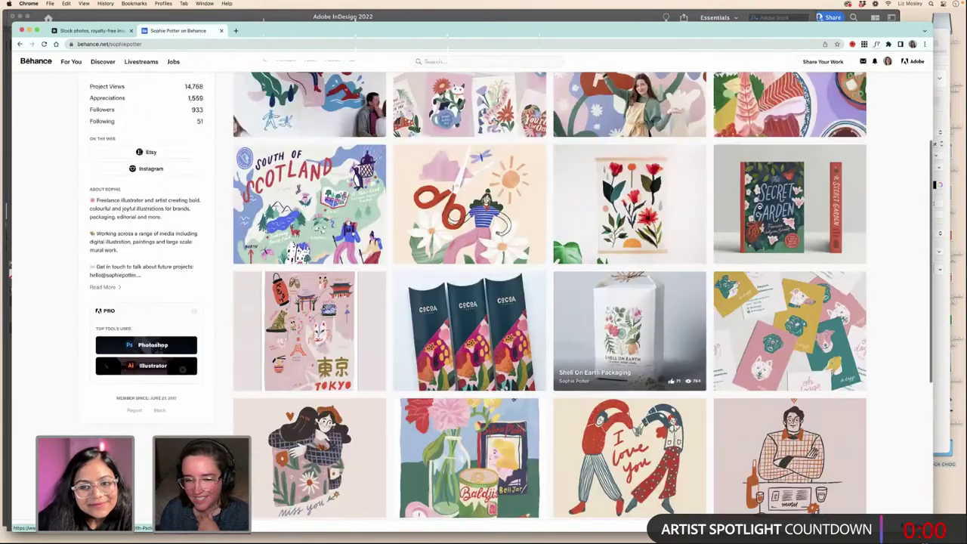
- Open The Secret Garden Book Cover Design project, examine the book mockup and full cover artwork, and close it
left_click(761, 206)
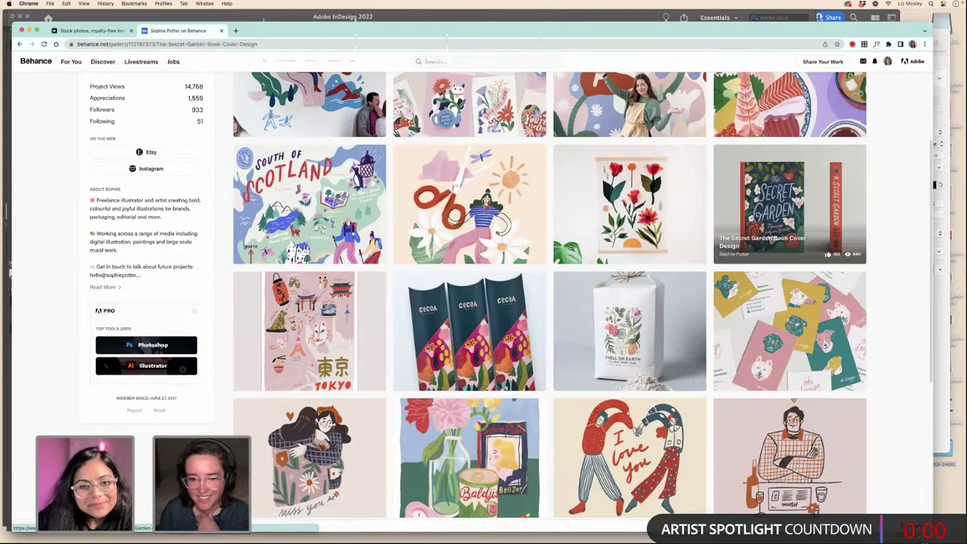
scroll(567, 249, "down", 3)
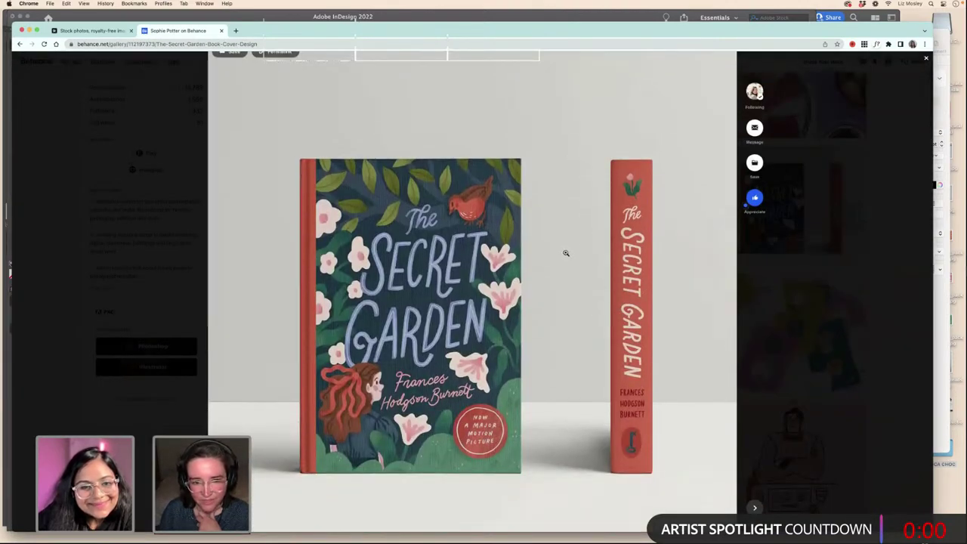
scroll(566, 253, "down", 3)
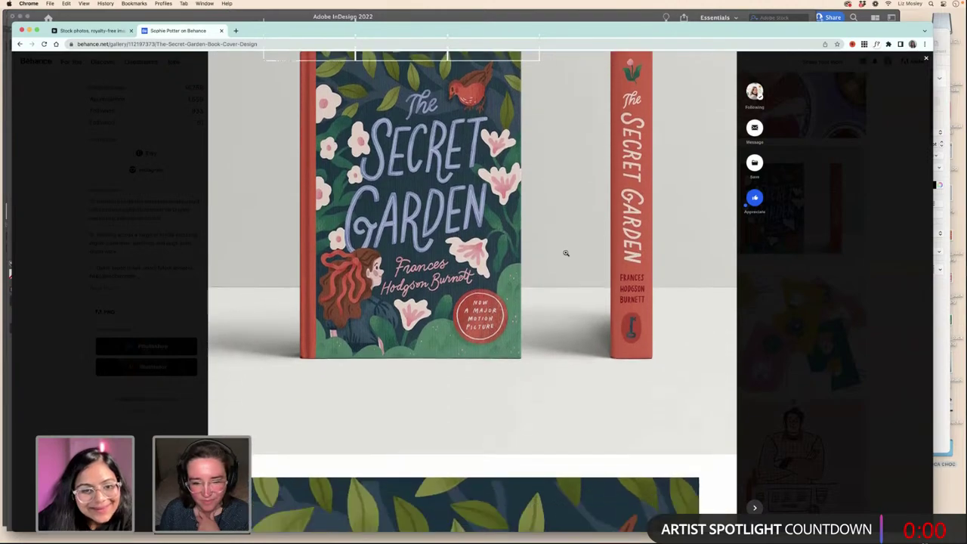
scroll(566, 253, "down", 8)
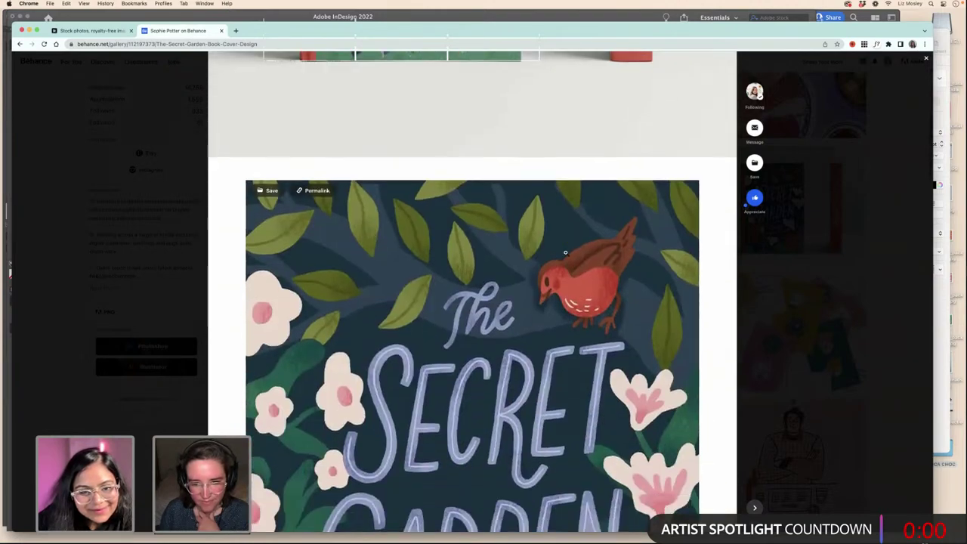
scroll(566, 253, "down", 5)
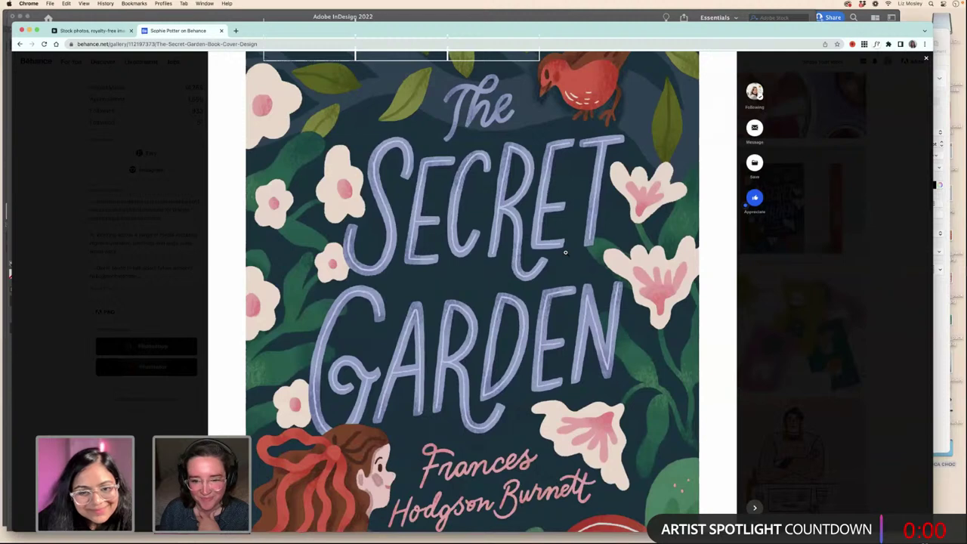
scroll(566, 253, "down", 1)
scroll(581, 241, "up", 3)
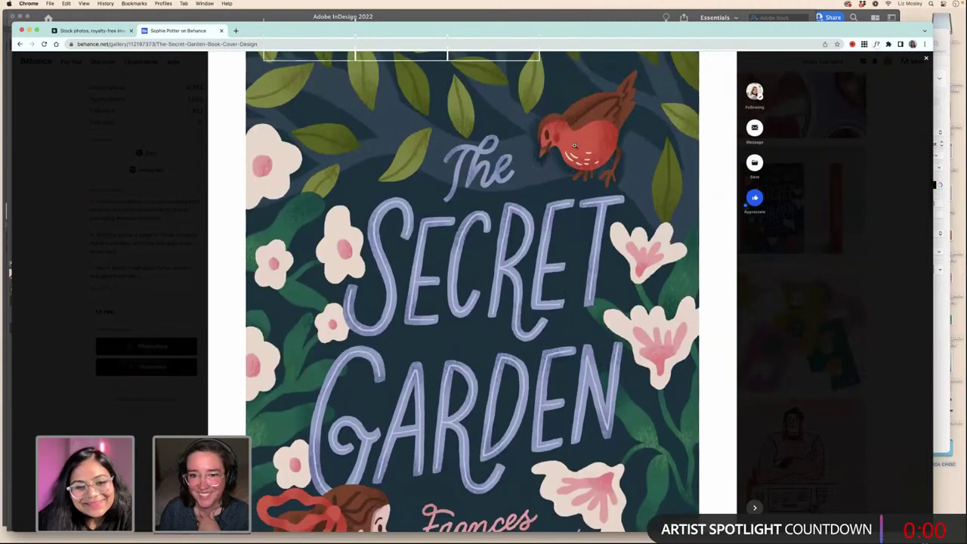
scroll(595, 215, "down", 5)
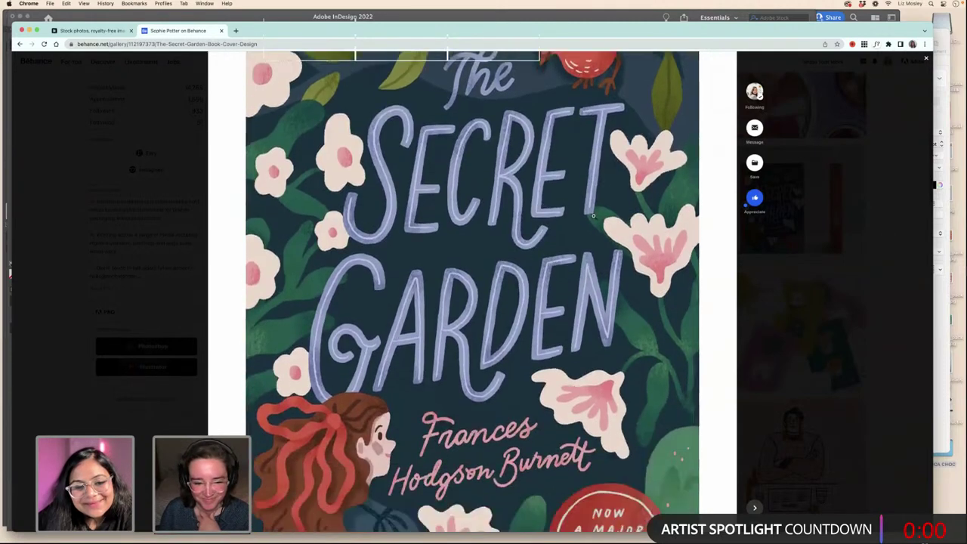
scroll(591, 219, "down", 1)
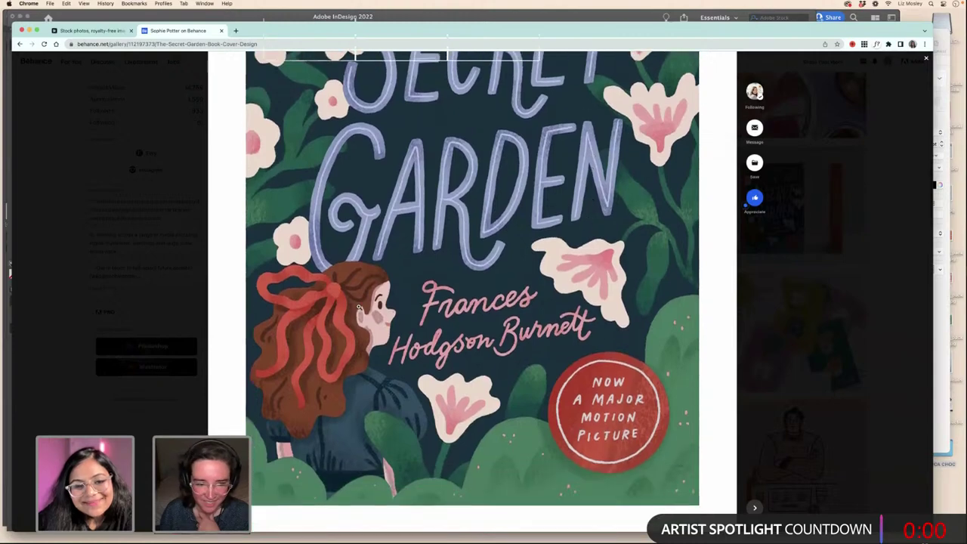
left_click(779, 320)
- Open the Abstract Florals - Made.com project, view its wall hanging and framed prints, and return to the profile
scroll(632, 313, "down", 1)
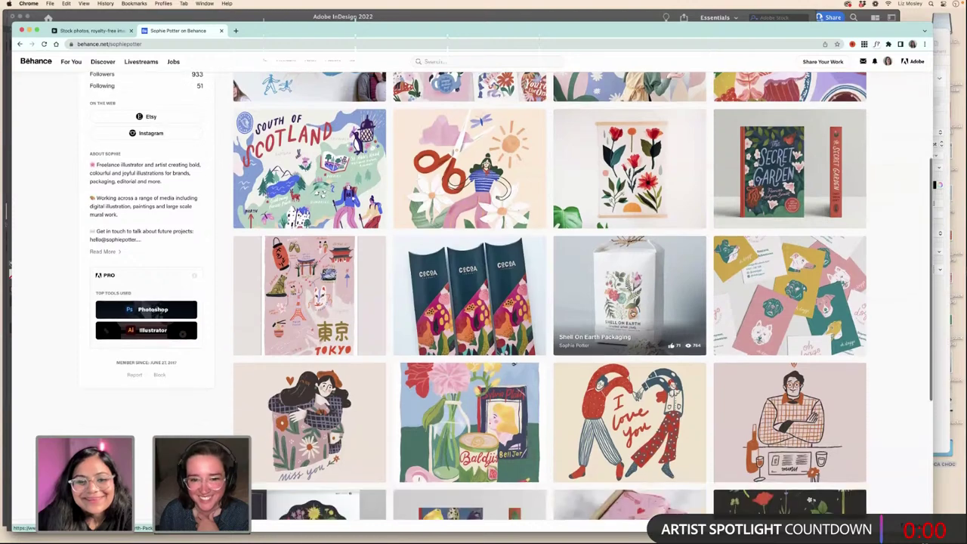
scroll(632, 313, "down", 2)
scroll(632, 313, "up", 3)
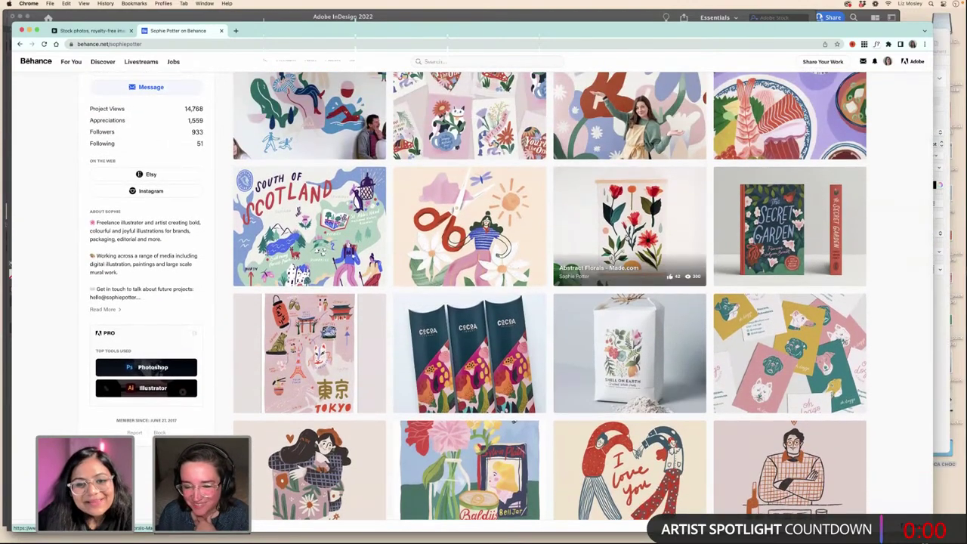
left_click(631, 250)
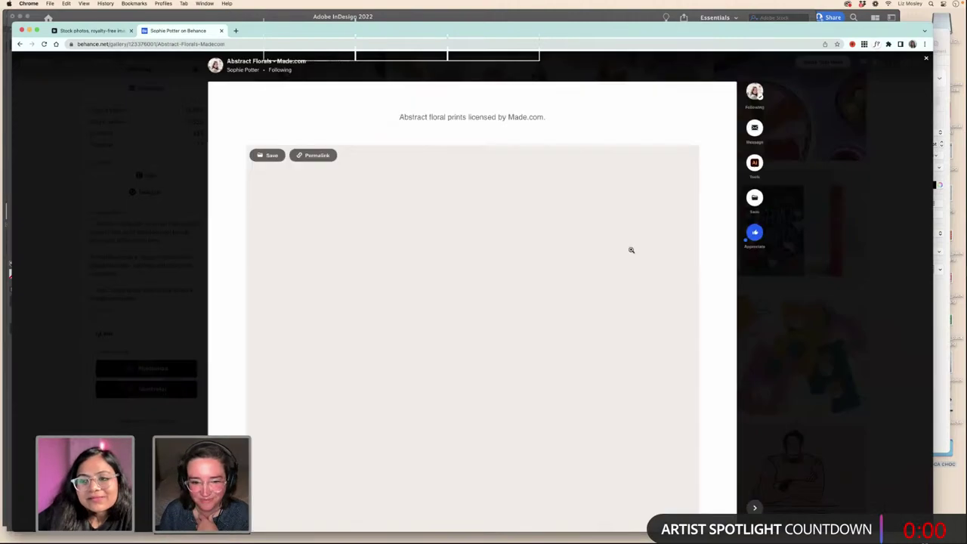
scroll(624, 251, "down", 3)
scroll(624, 252, "down", 5)
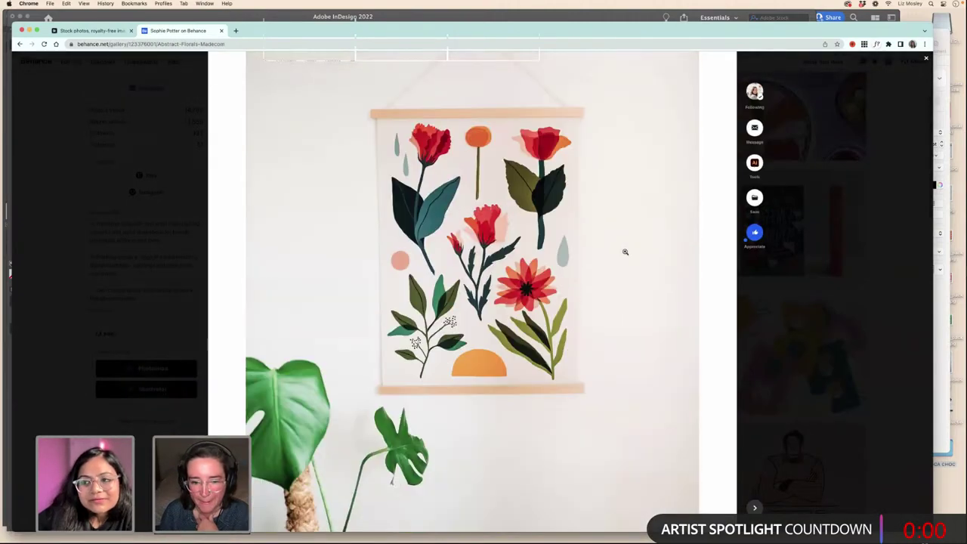
scroll(625, 252, "down", 10)
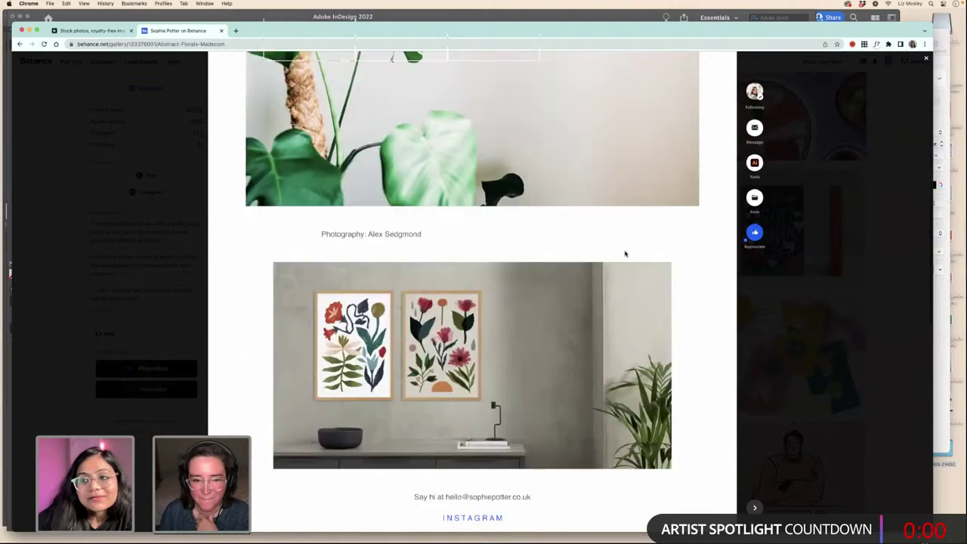
scroll(624, 252, "up", 12)
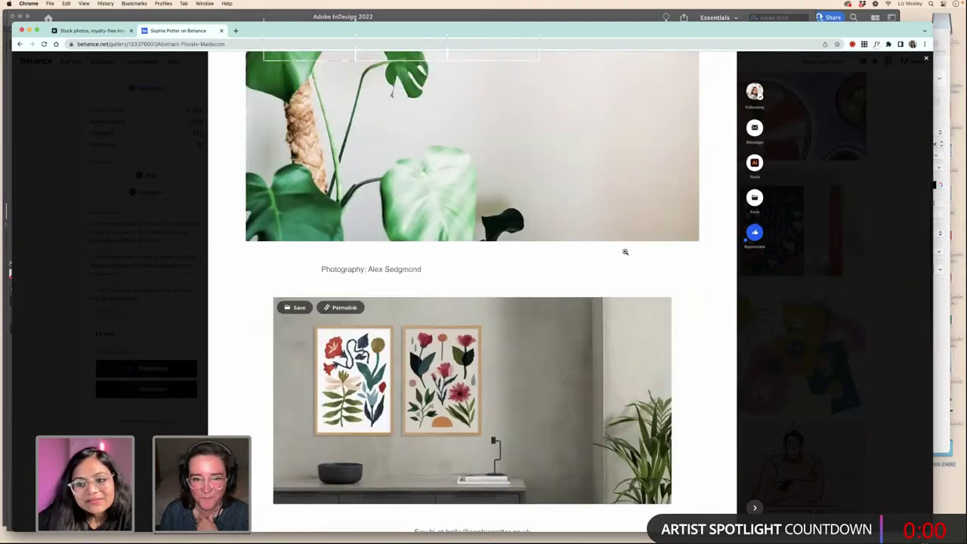
left_click(771, 303)
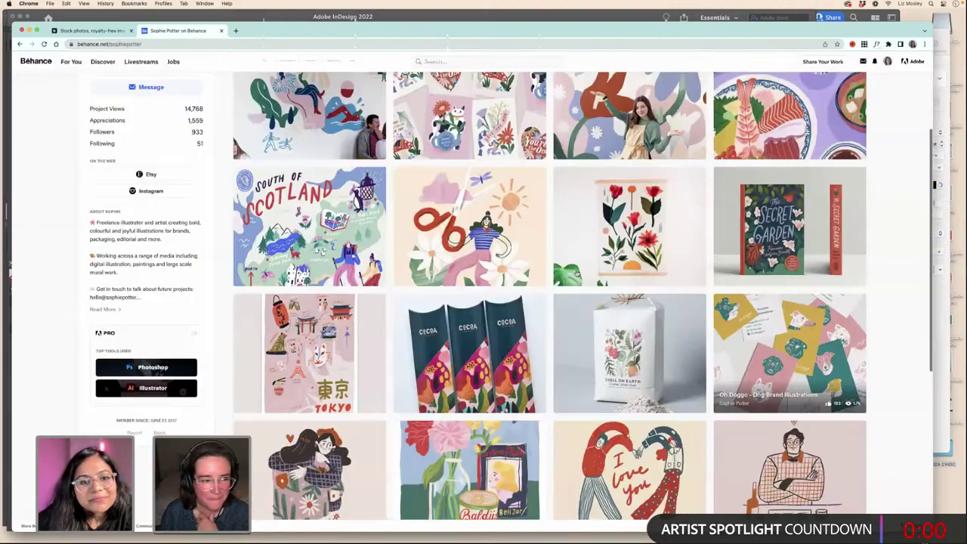
- Review the profile's project thumbnails once more, from the top row of the gallery to the final project
scroll(578, 275, "up", 4)
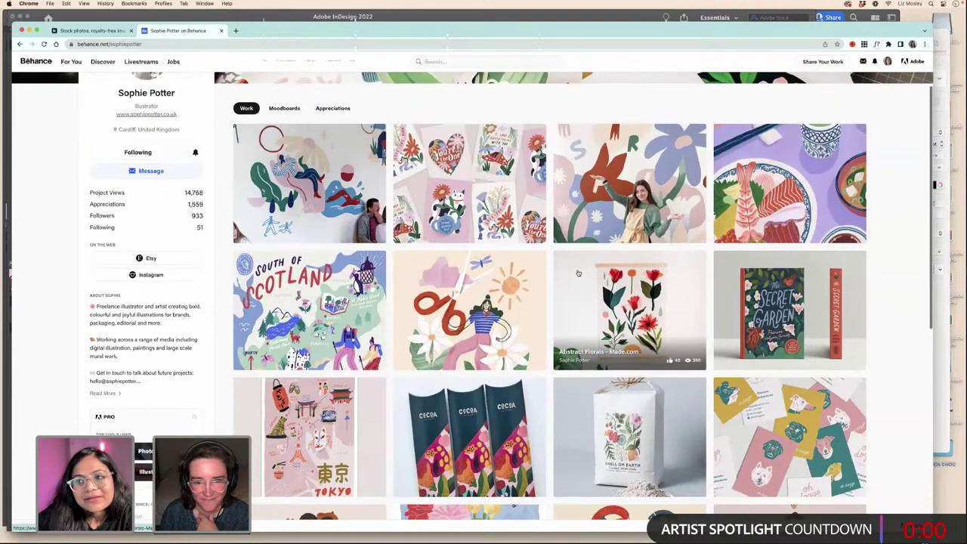
scroll(578, 274, "down", 8)
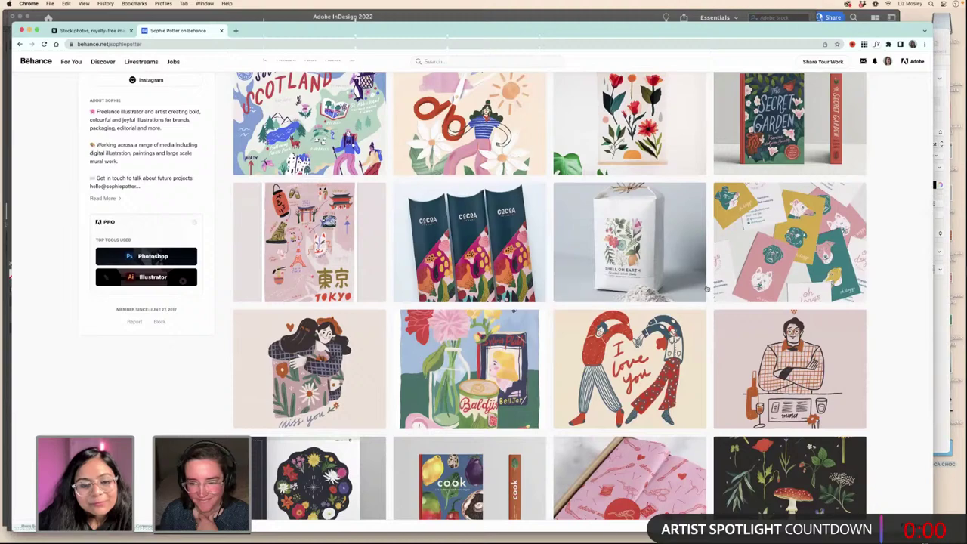
scroll(708, 286, "down", 2)
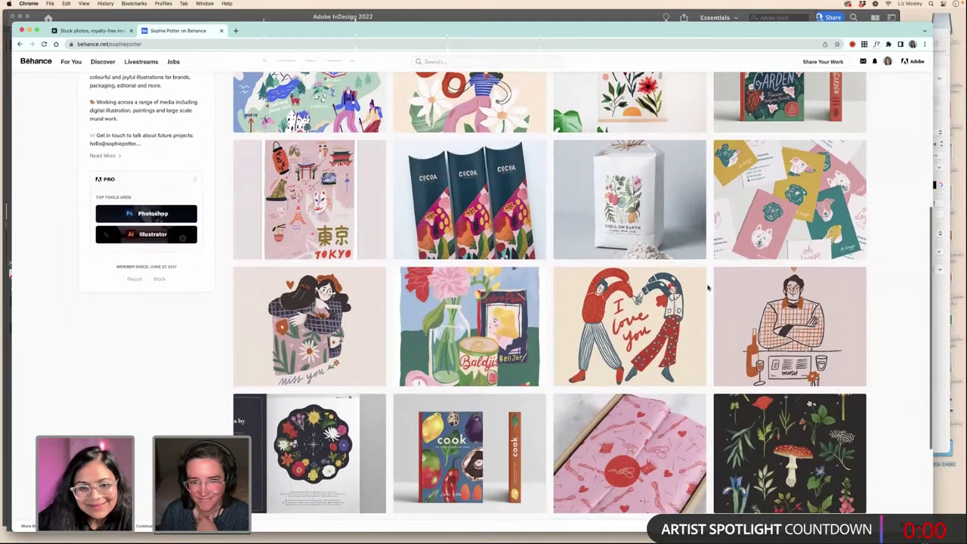
scroll(708, 286, "down", 6)
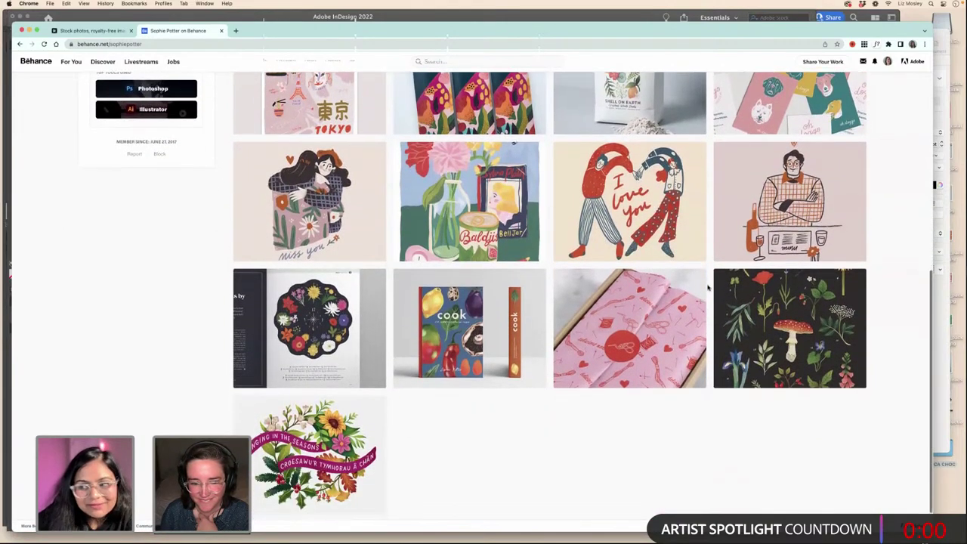
- Open the Cocoa Therapy Packaging Illustration project from the artist's portfolio and examine the box photos and botanical artwork
scroll(708, 286, "up", 5)
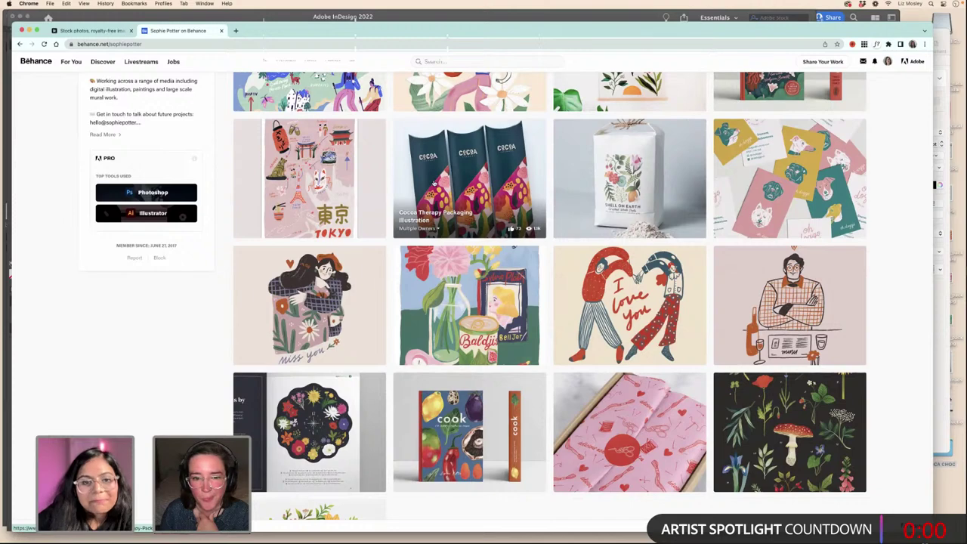
left_click(469, 177)
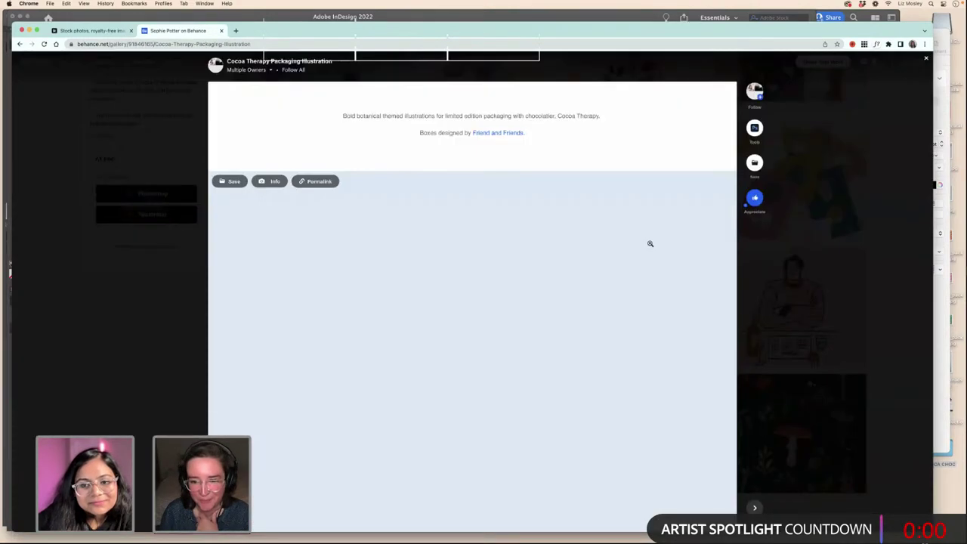
scroll(650, 242, "down", 2)
scroll(649, 242, "down", 6)
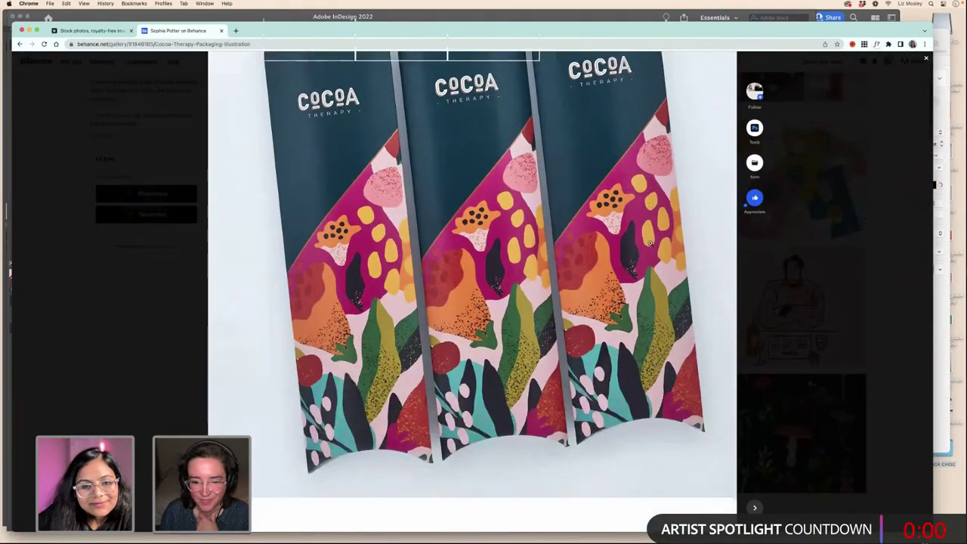
scroll(650, 243, "down", 5)
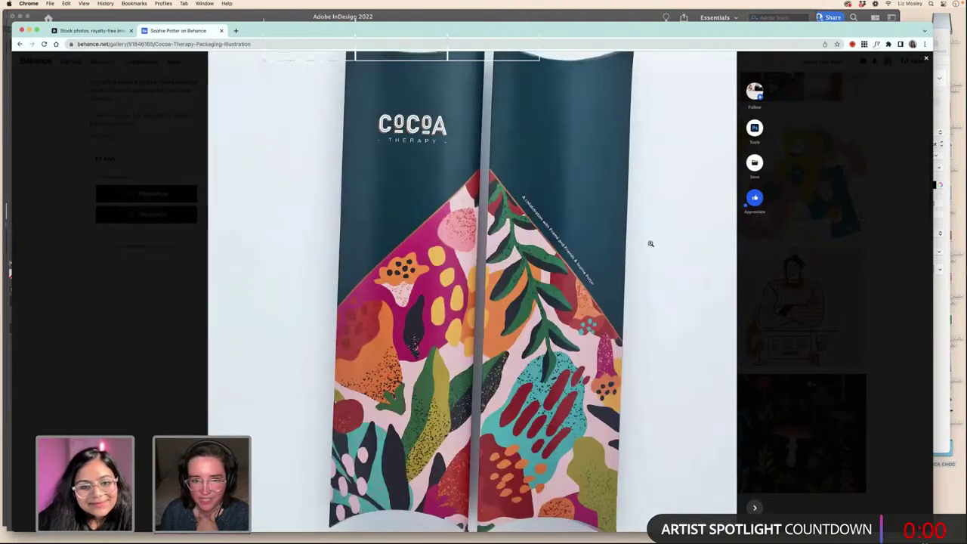
scroll(650, 244, "down", 5)
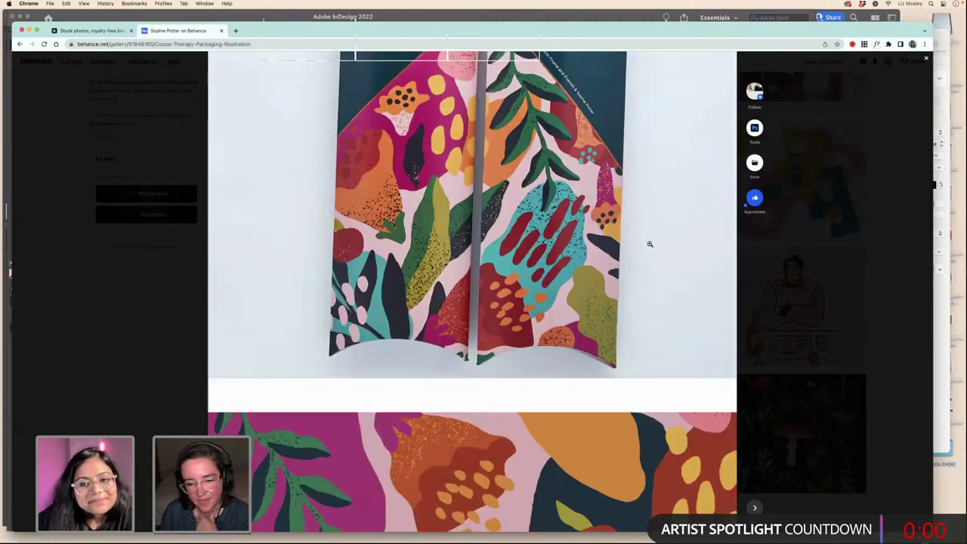
scroll(649, 244, "down", 3)
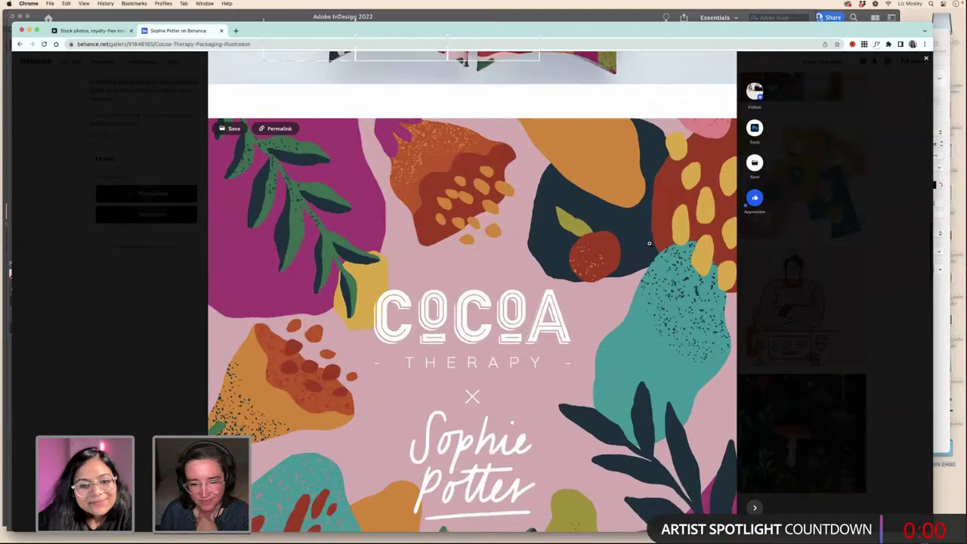
scroll(649, 243, "down", 10)
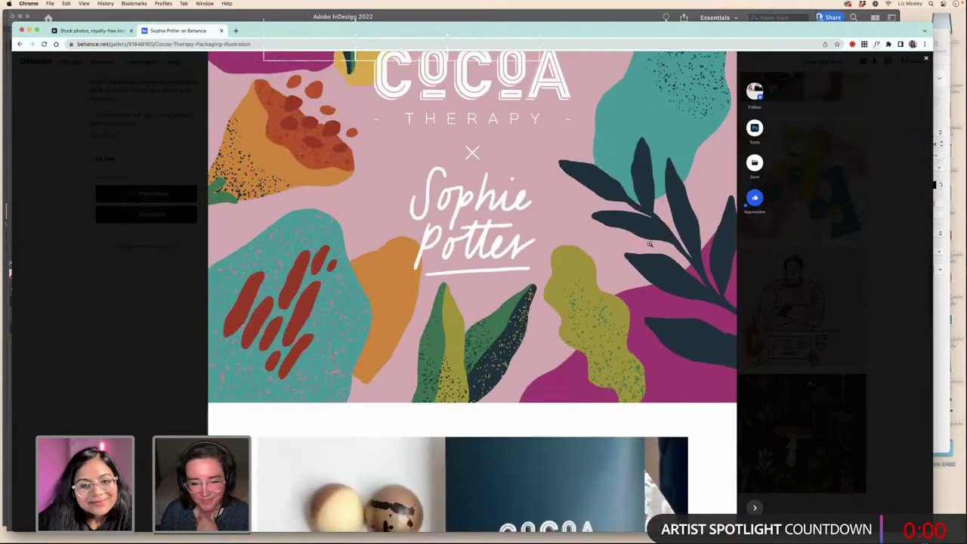
- Examine the photo of painted chocolates beside the Cocoa Therapy box and return to the artist's portfolio
scroll(394, 260, "down", 3)
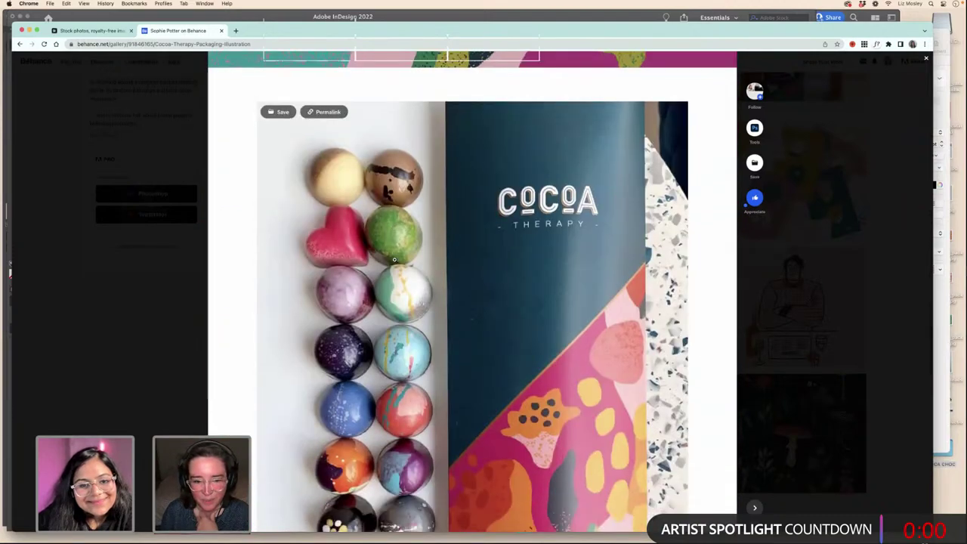
scroll(388, 260, "down", 1)
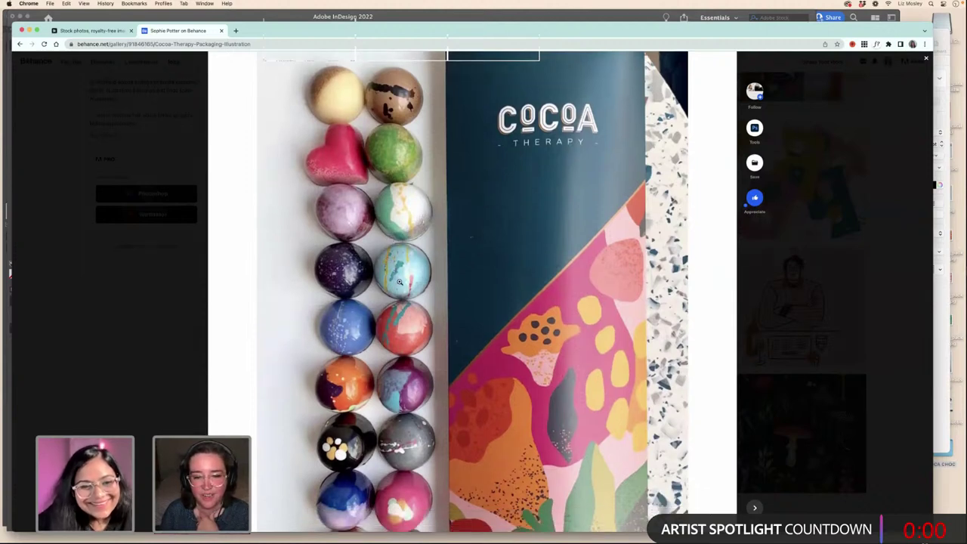
scroll(415, 272, "down", 7)
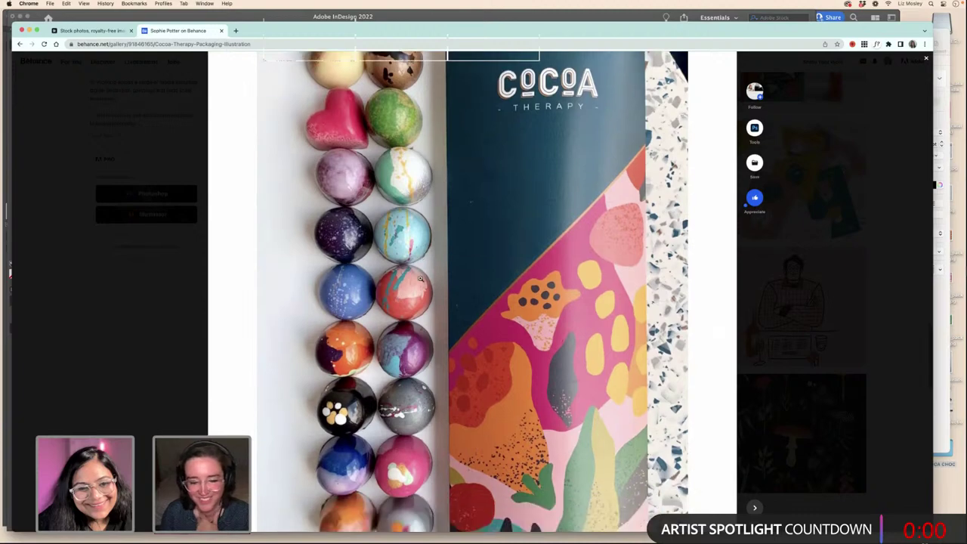
scroll(420, 278, "up", 10)
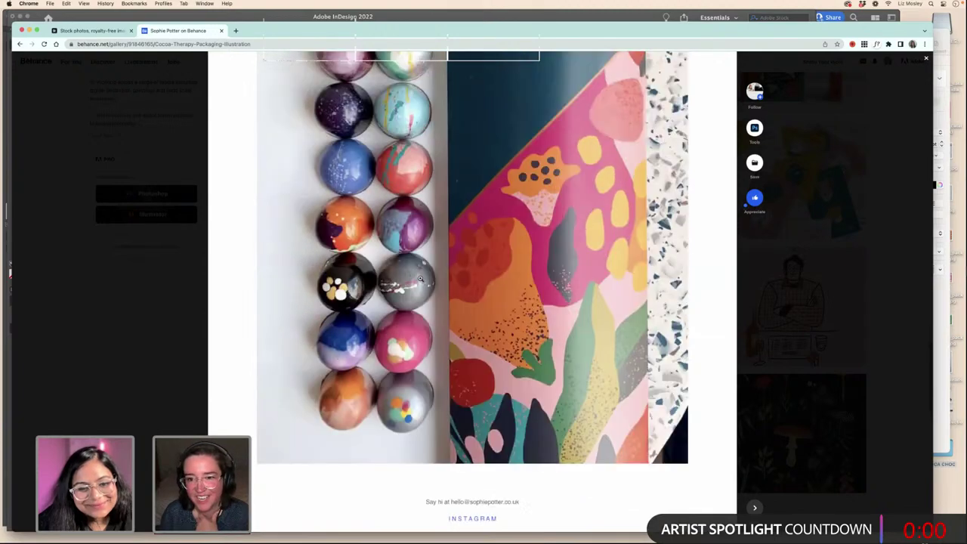
scroll(663, 326, "down", 3)
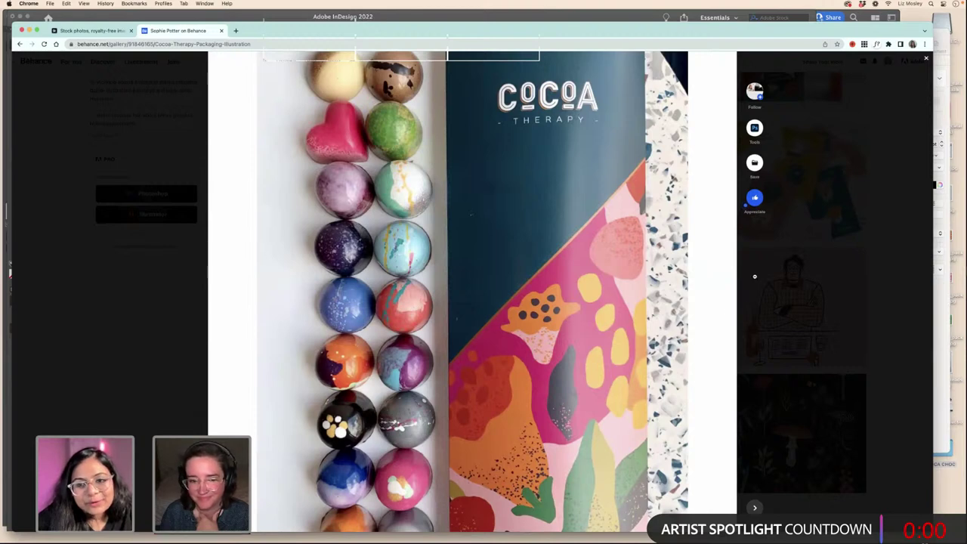
scroll(680, 312, "down", 1)
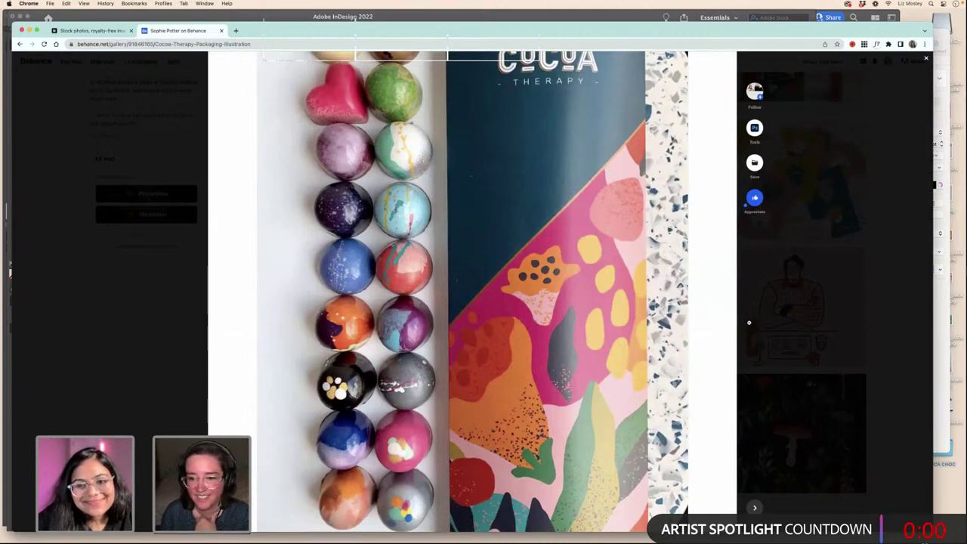
key("Escape")
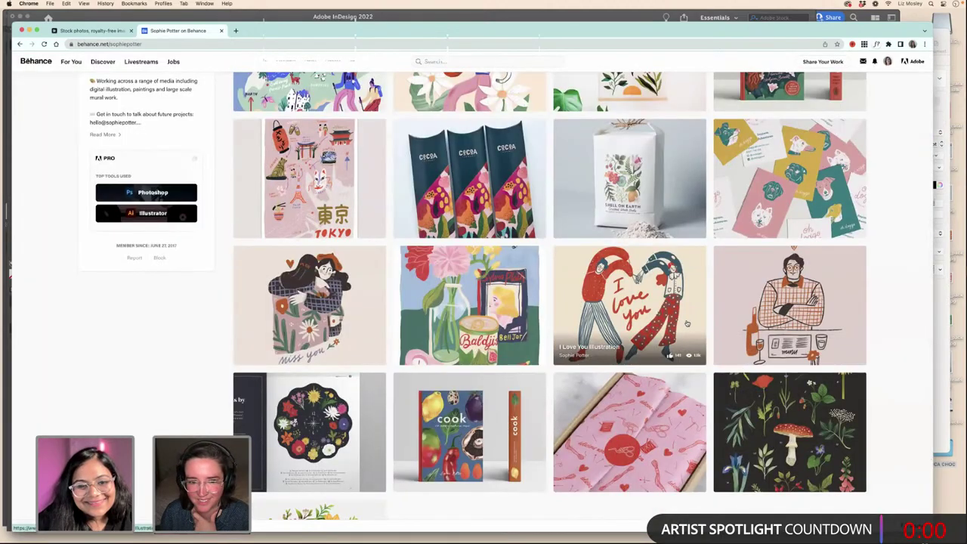
- Open the Shell On Earth Packaging project, examine its bag mockup and botanical illustration down to the end, and return to the portfolio
scroll(686, 323, "up", 1)
scroll(686, 323, "up", 2)
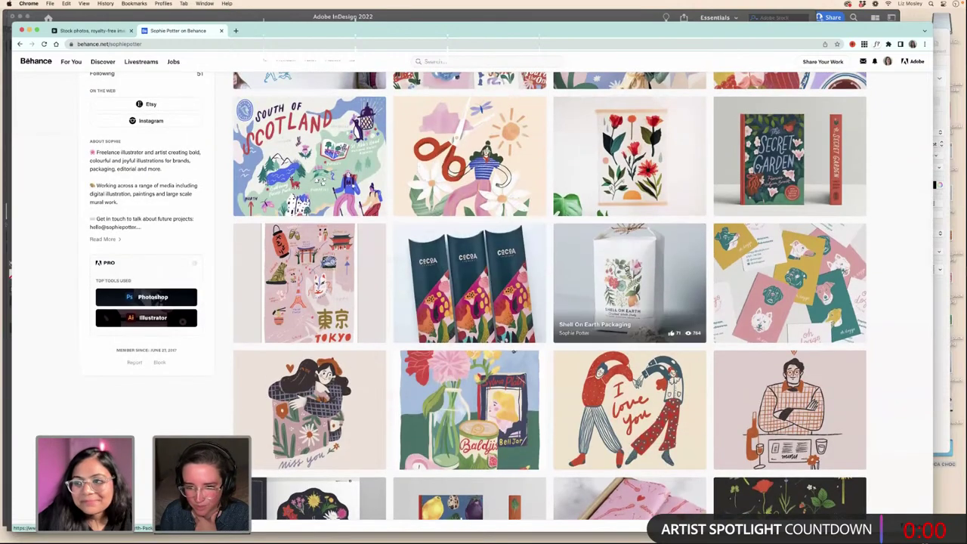
left_click(624, 267)
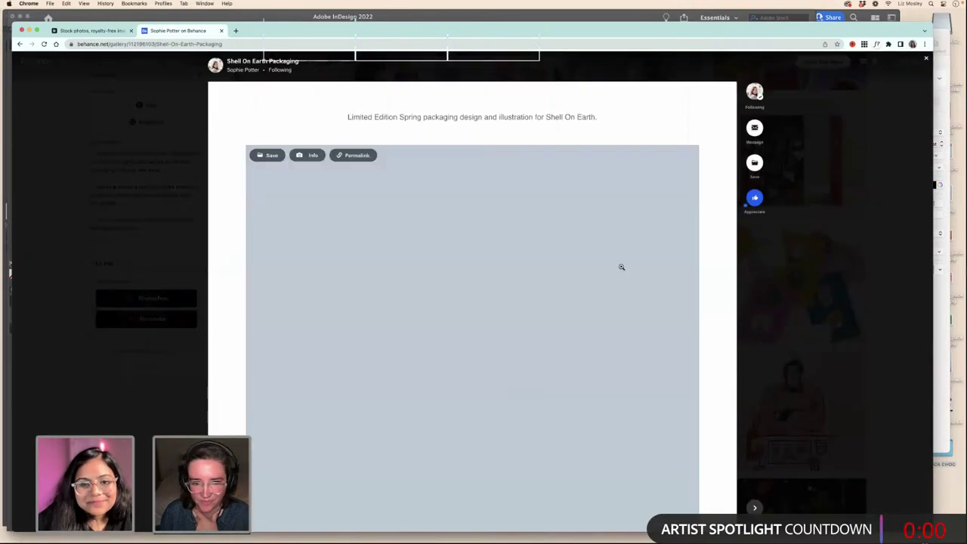
scroll(621, 267, "down", 5)
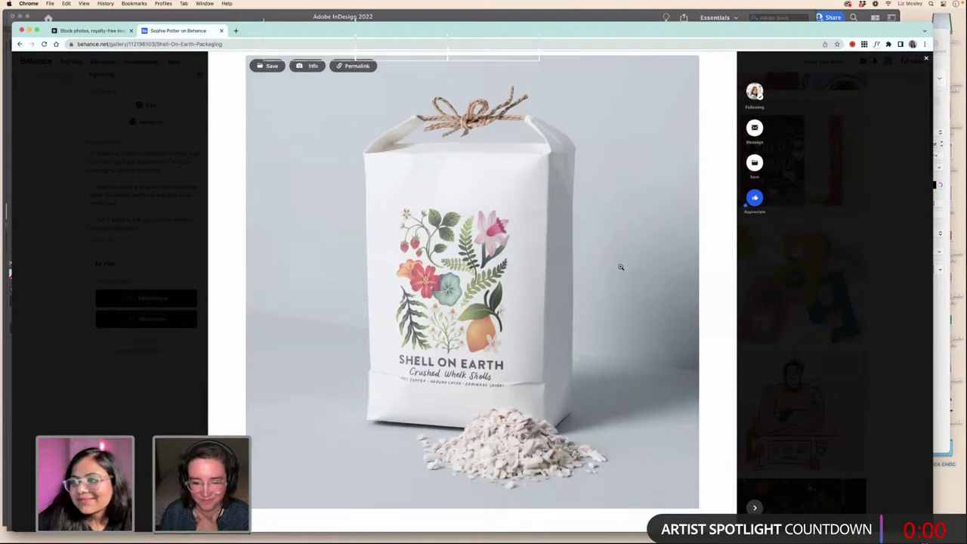
scroll(621, 267, "down", 3)
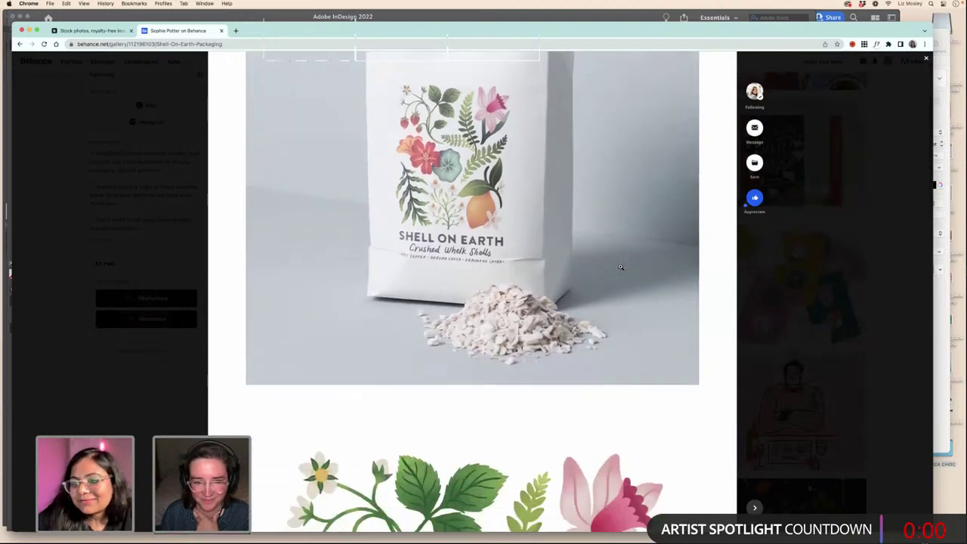
scroll(620, 266, "down", 2)
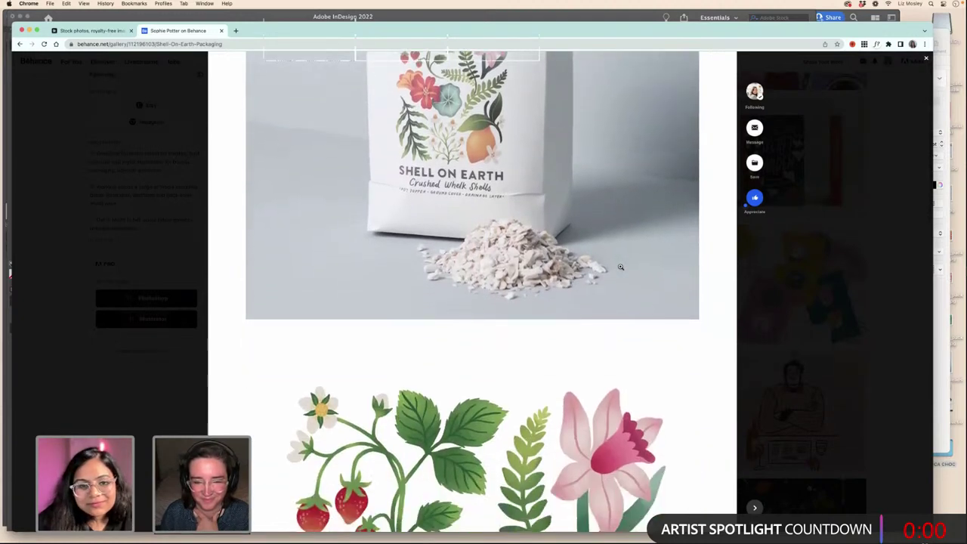
scroll(620, 267, "down", 8)
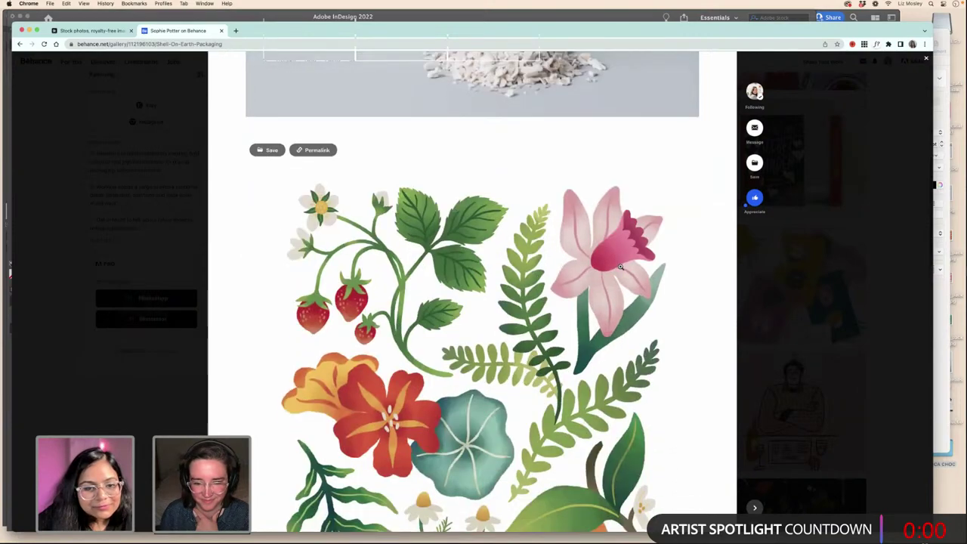
scroll(620, 267, "down", 8)
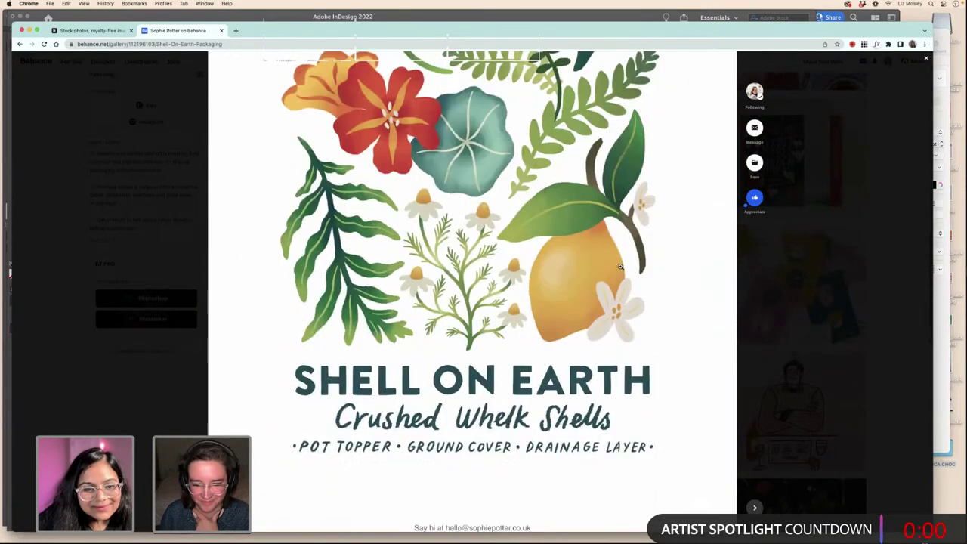
scroll(621, 266, "down", 8)
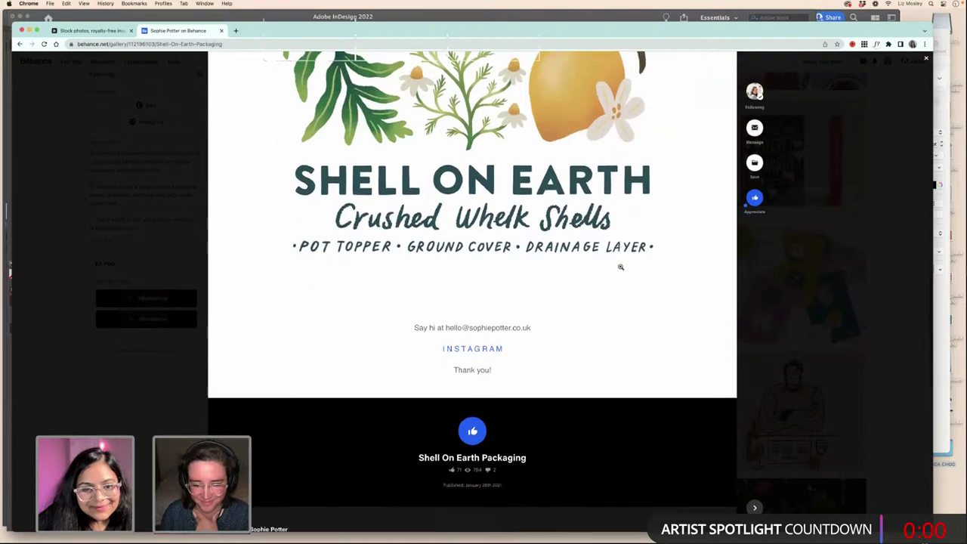
left_click(747, 321)
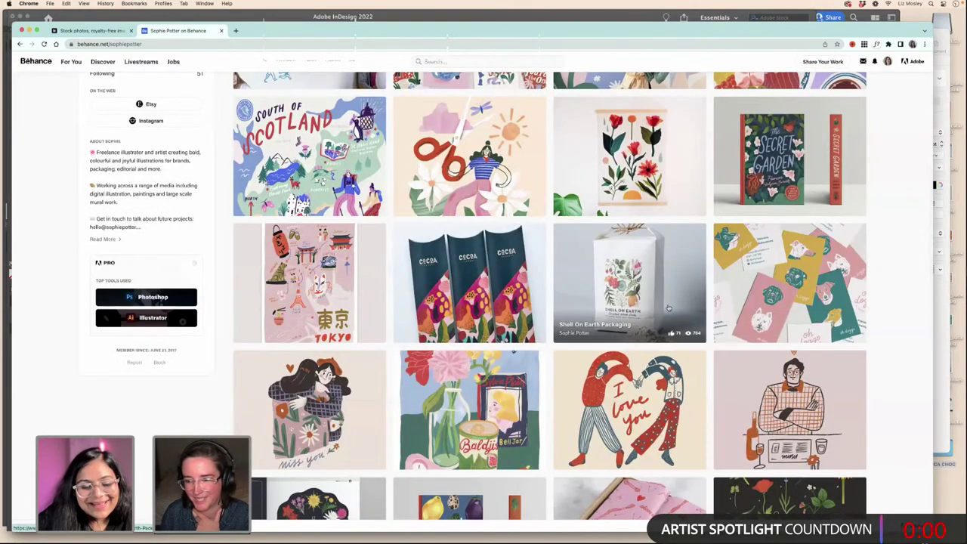
- Open the Chapter Mural project, first in the portfolio's work grid, and examine its description and first mural photo
scroll(668, 308, "up", 1)
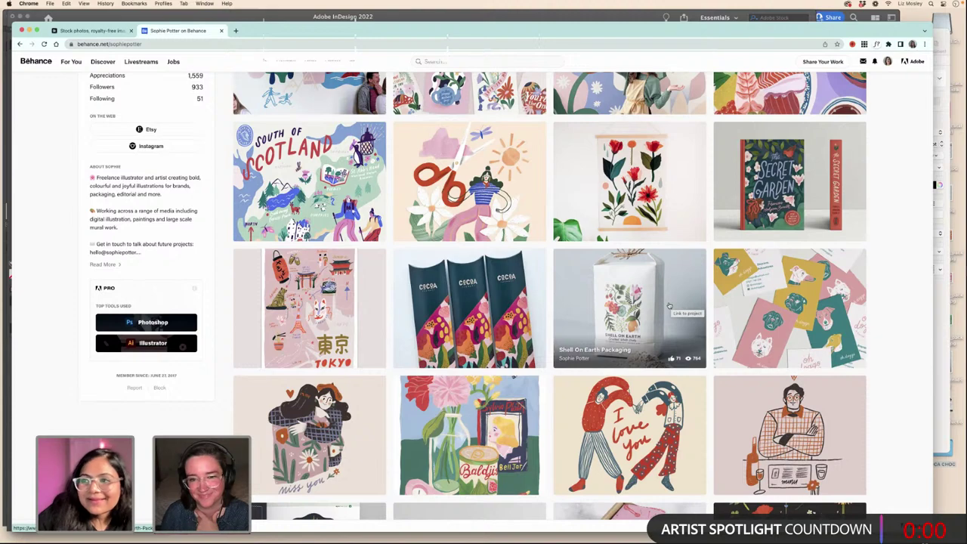
scroll(670, 305, "up", 3)
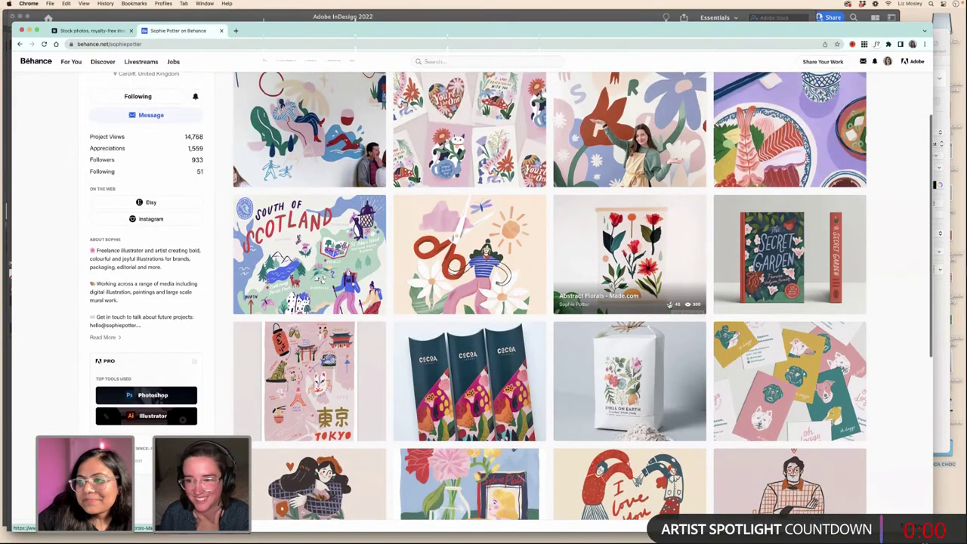
scroll(670, 306, "up", 2)
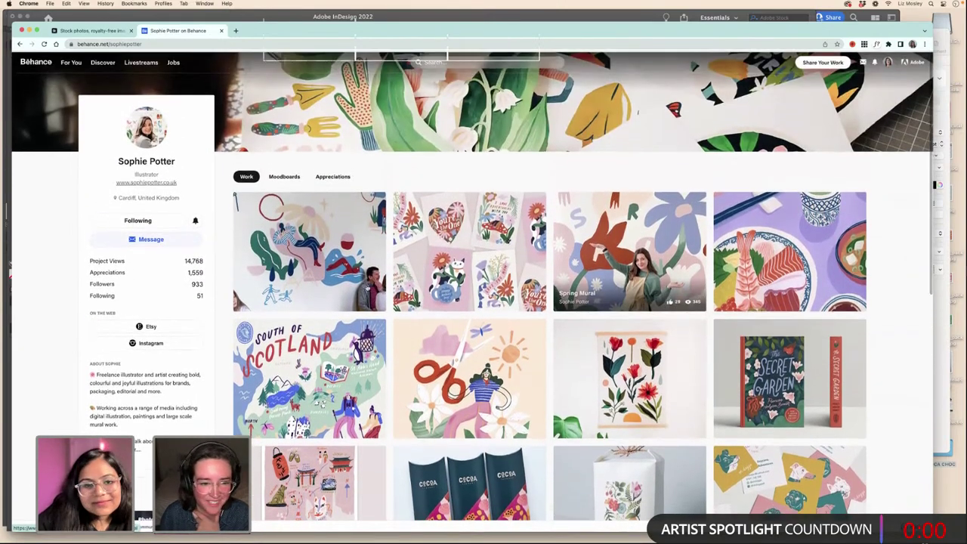
left_click(294, 255)
scroll(556, 262, "down", 1)
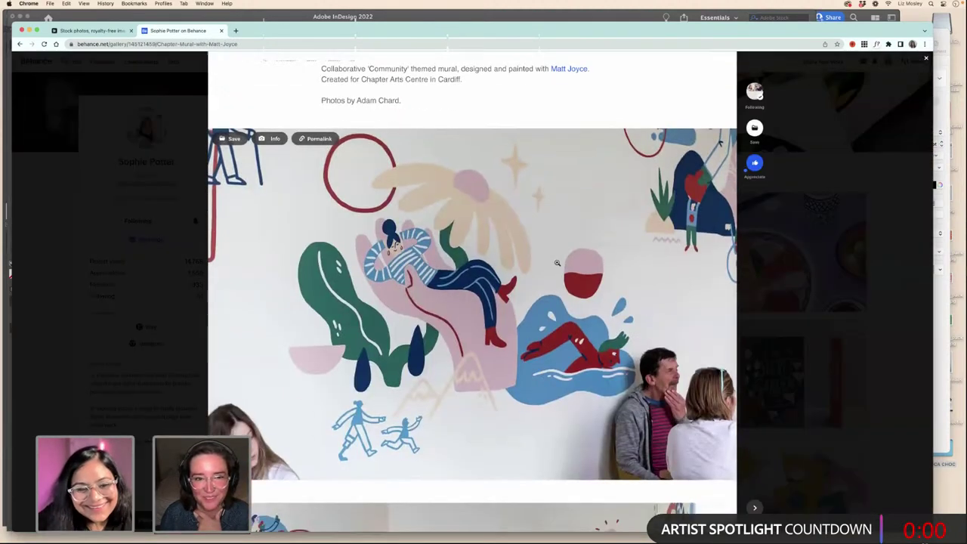
scroll(556, 263, "up", 1)
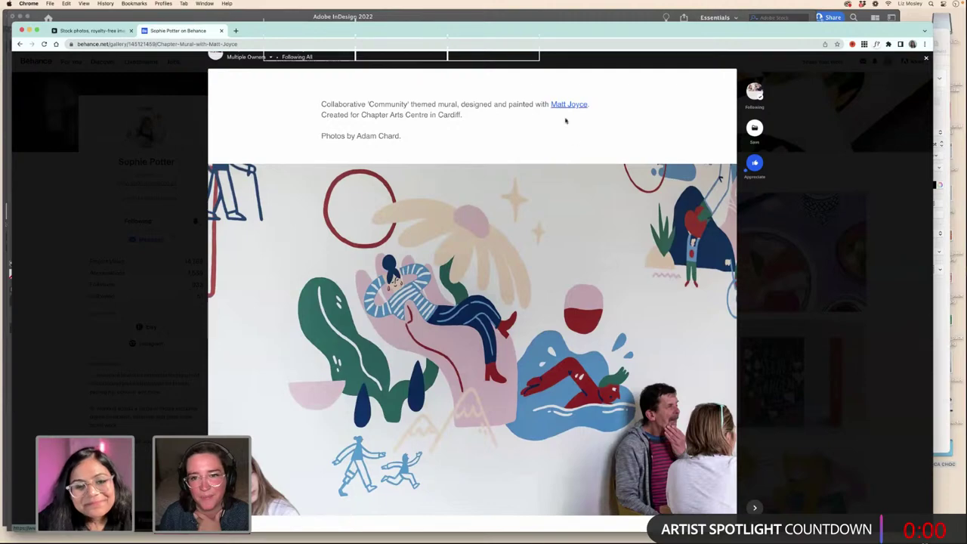
scroll(520, 231, "down", 1)
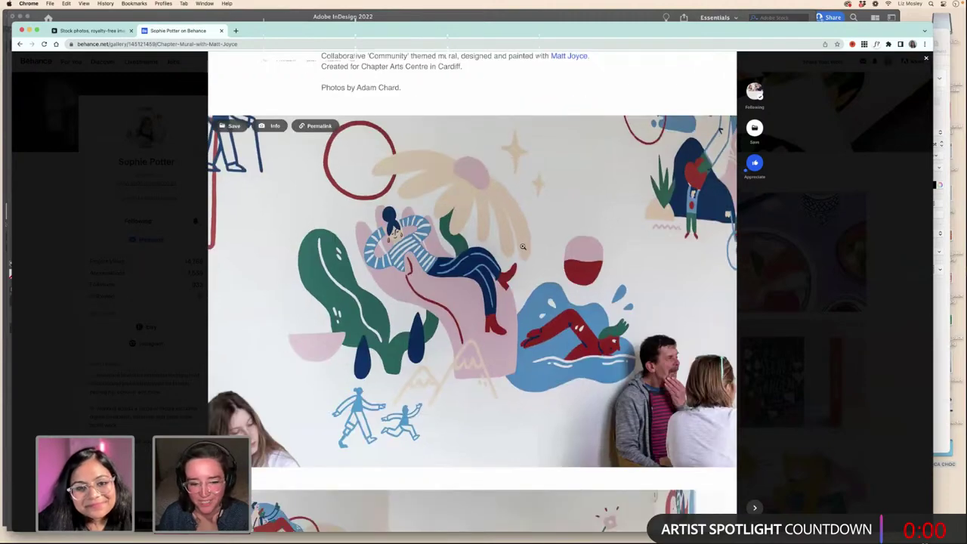
- Examine the café interior and wall mural photos in the Chapter Mural project and return to its description
scroll(522, 247, "down", 5)
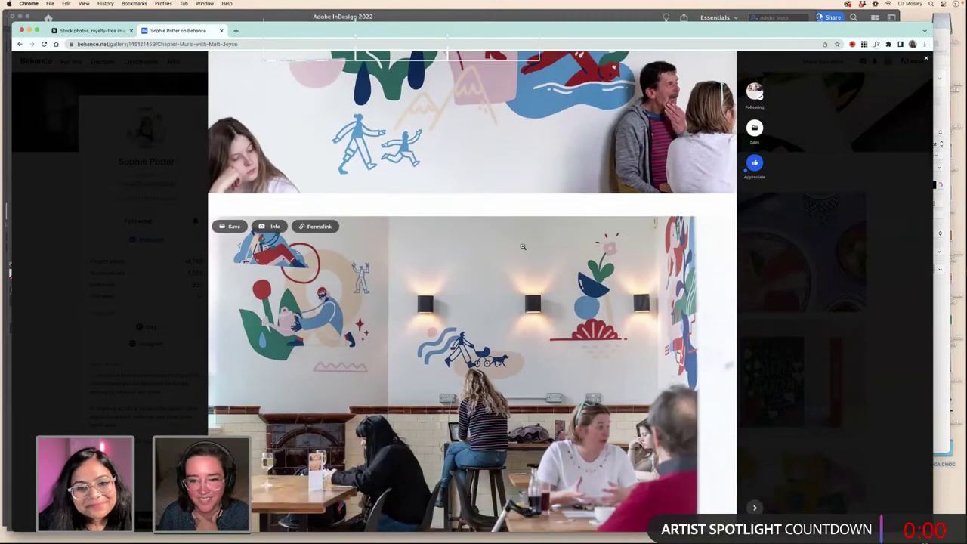
scroll(522, 246, "down", 1)
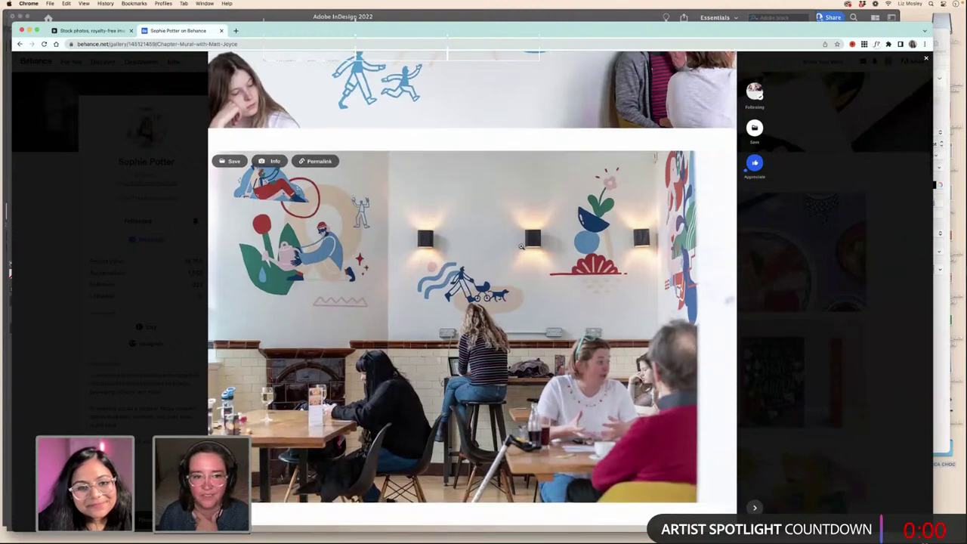
scroll(522, 247, "down", 2)
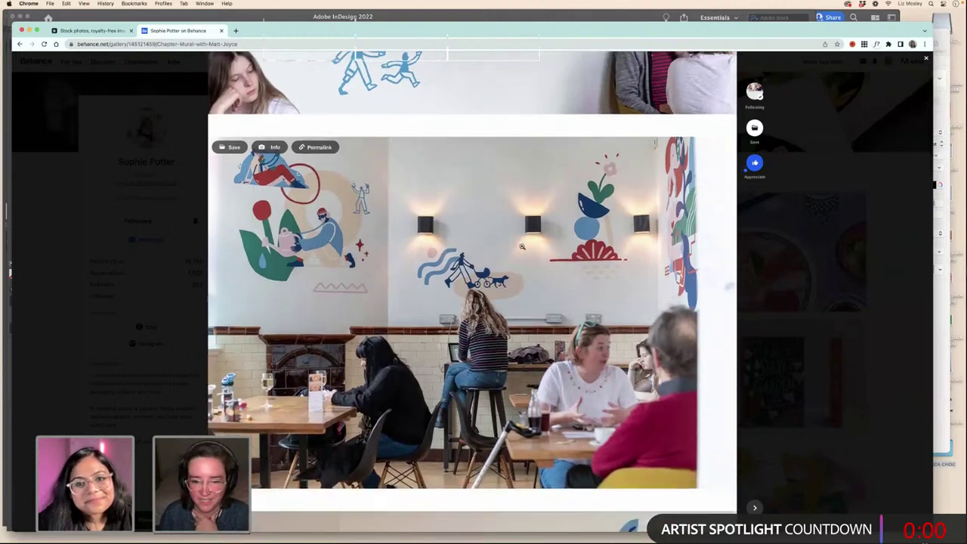
scroll(522, 246, "down", 4)
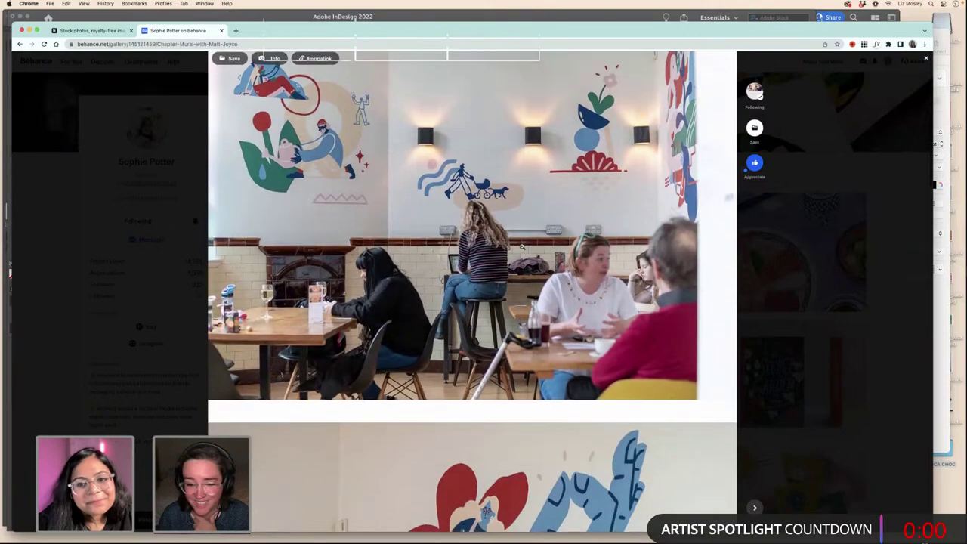
scroll(522, 246, "down", 1)
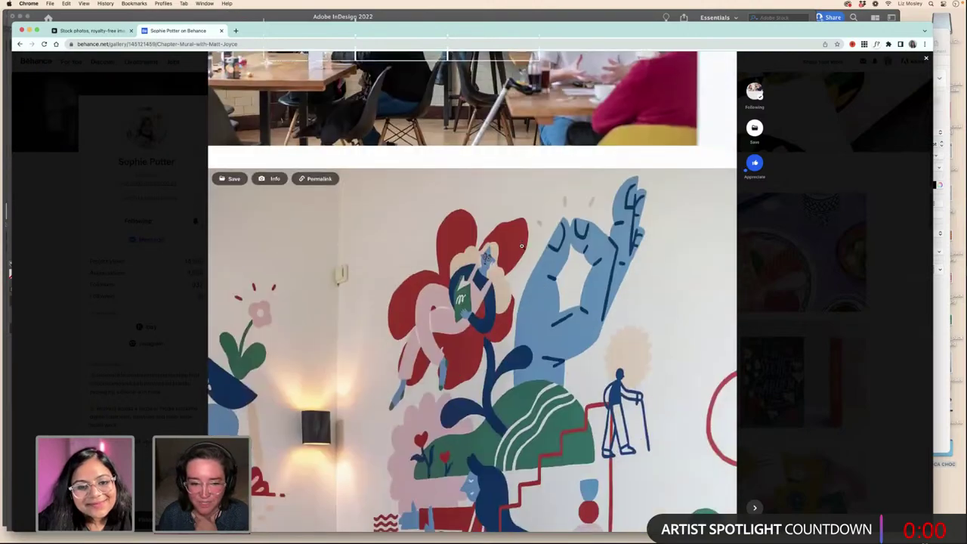
scroll(522, 247, "up", 3)
scroll(522, 246, "up", 10)
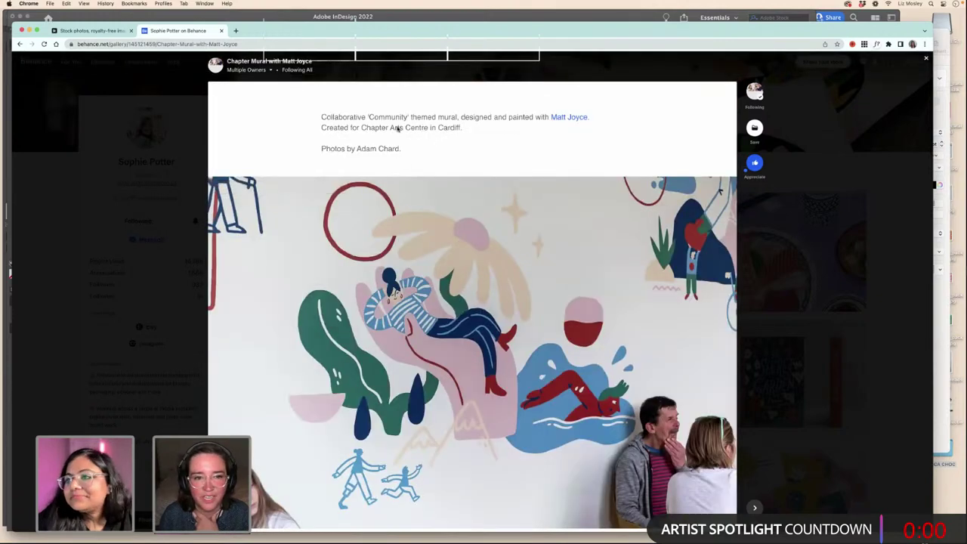
- Examine the café seating photo and the corner mural with the red flower and large blue hand in the Chapter Mural project
scroll(558, 242, "down", 5)
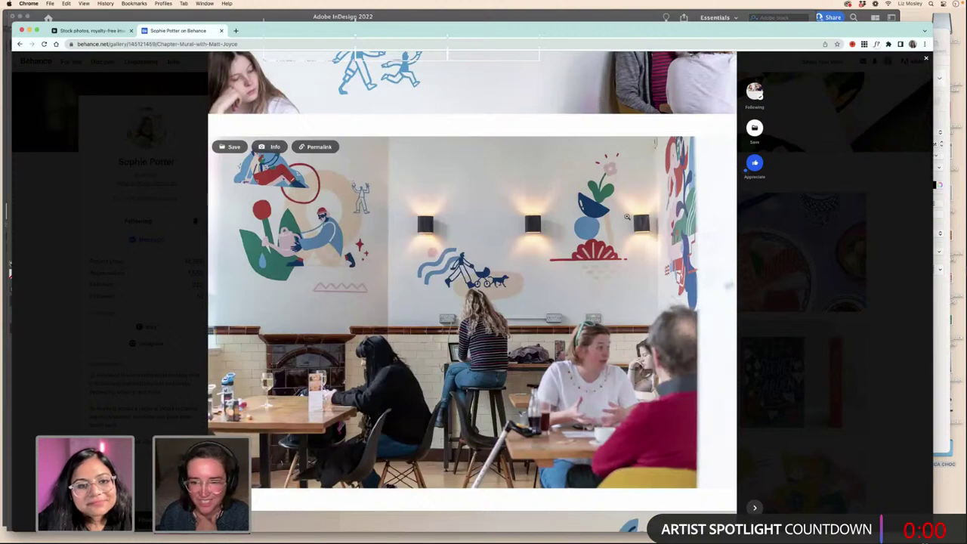
scroll(670, 265, "down", 10)
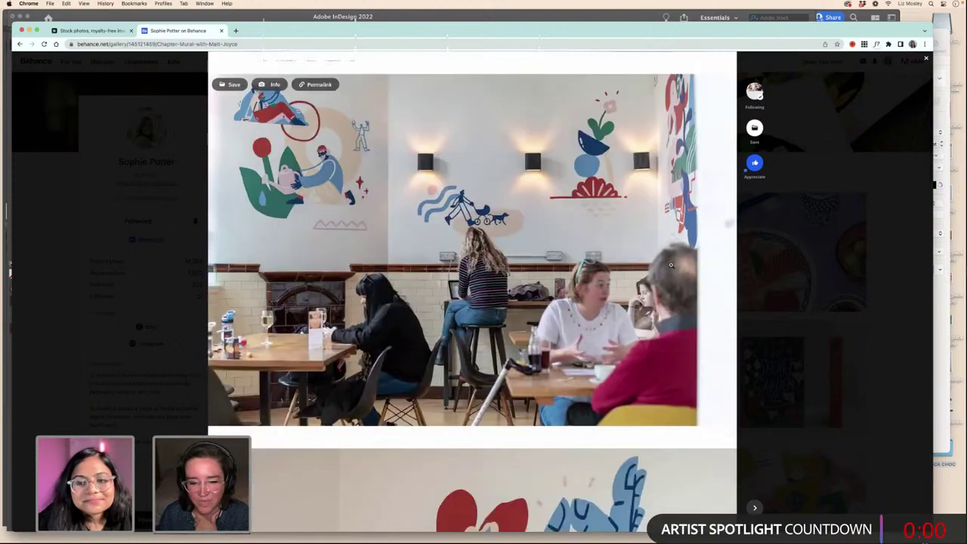
scroll(670, 265, "down", 5)
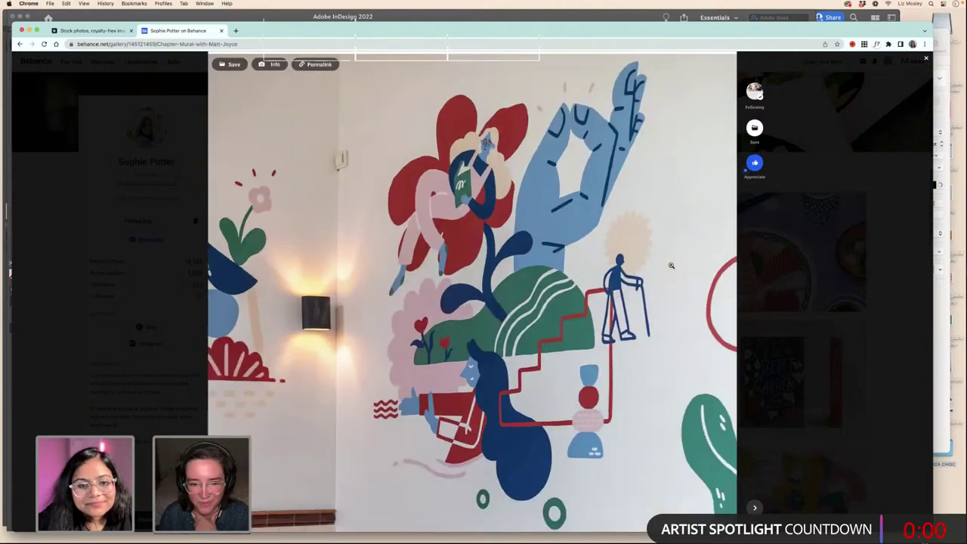
scroll(671, 266, "down", 5)
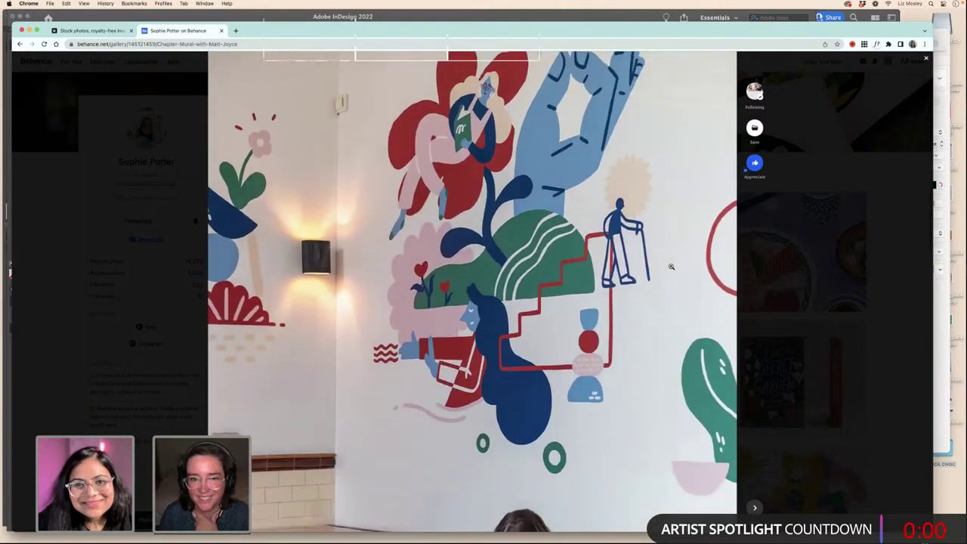
scroll(671, 266, "down", 3)
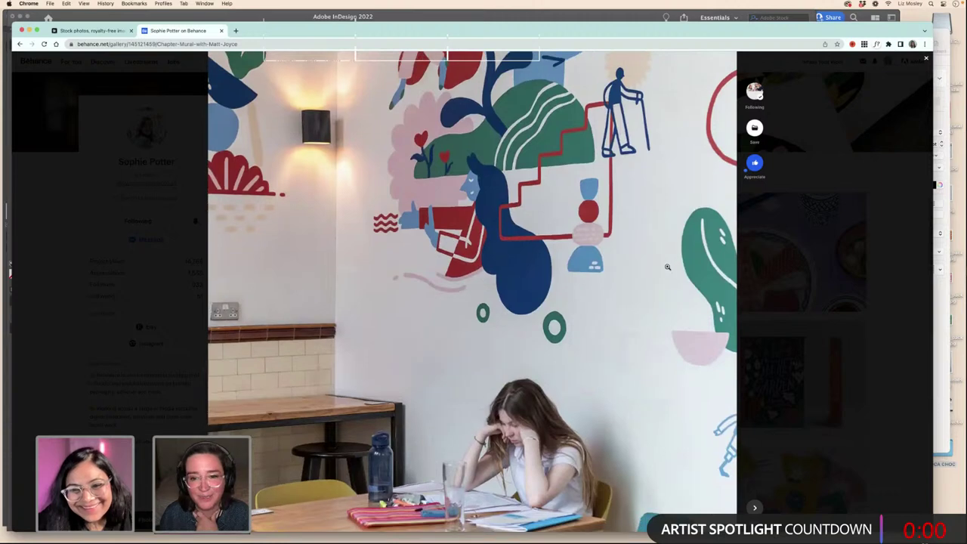
scroll(669, 268, "up", 10)
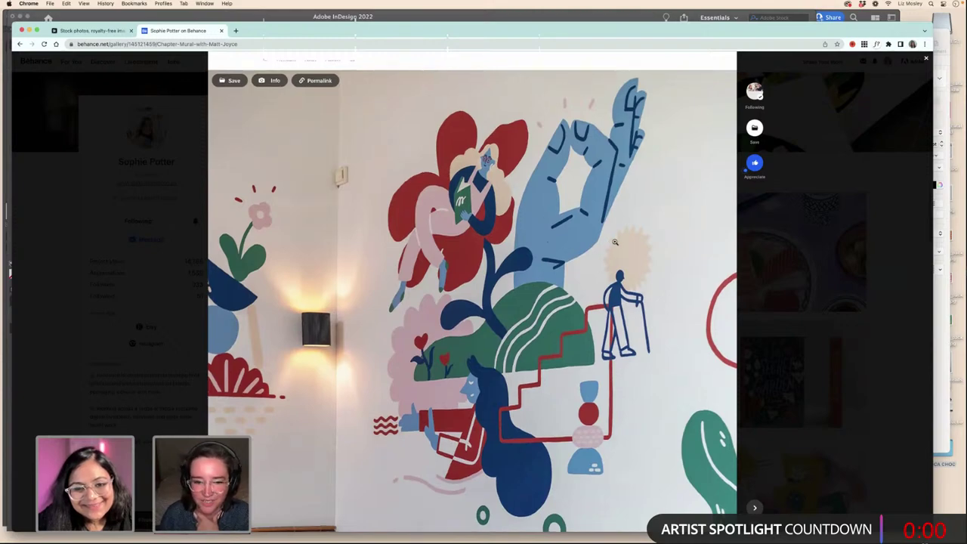
- Examine the final Chapter Mural photo, with the wheelchair photographer and hugging couple illustrations, down to the project's contact section
scroll(614, 242, "down", 20)
scroll(615, 242, "down", 10)
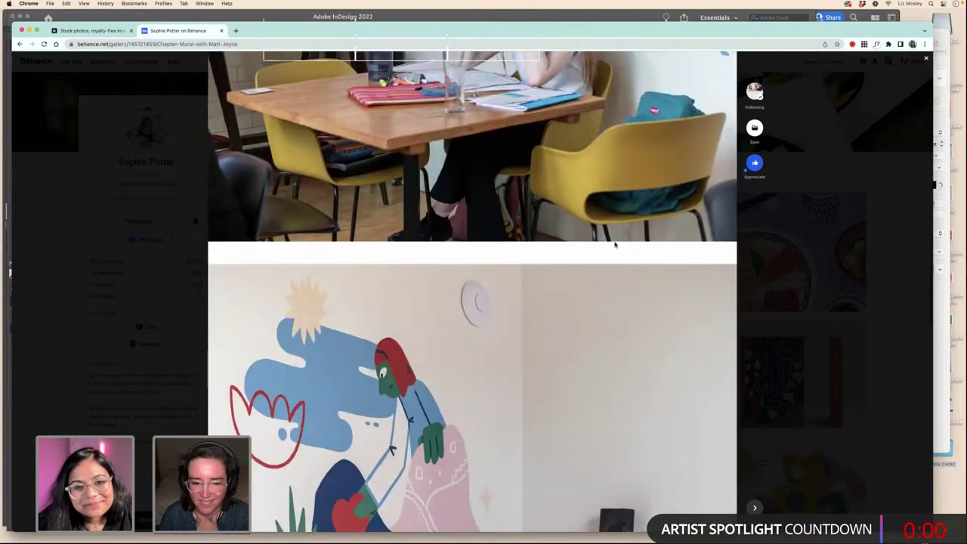
scroll(615, 243, "down", 4)
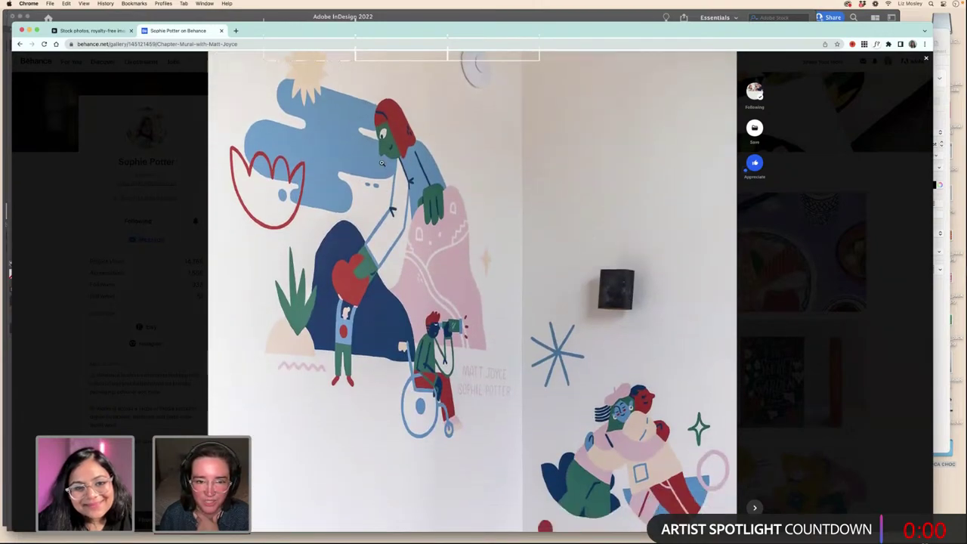
scroll(534, 360, "down", 2)
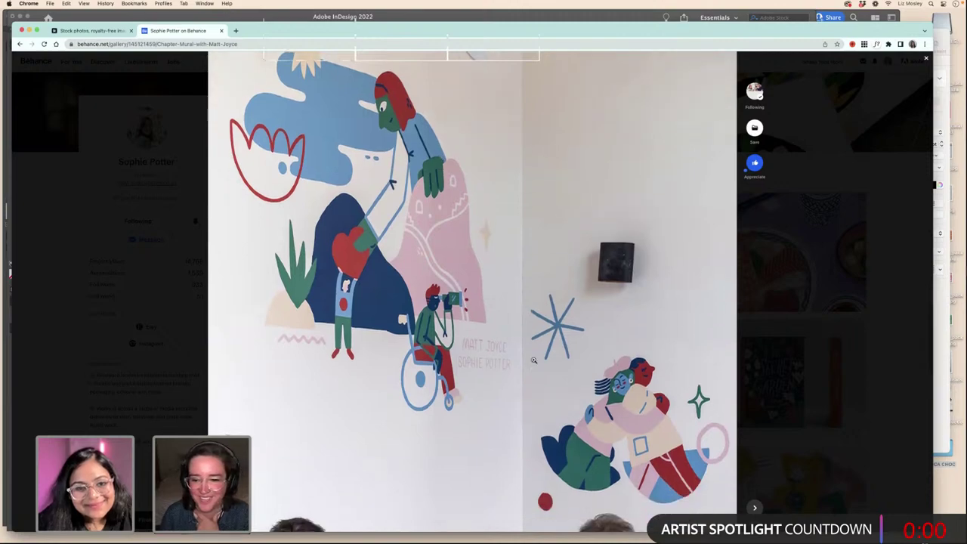
scroll(658, 406, "down", 10)
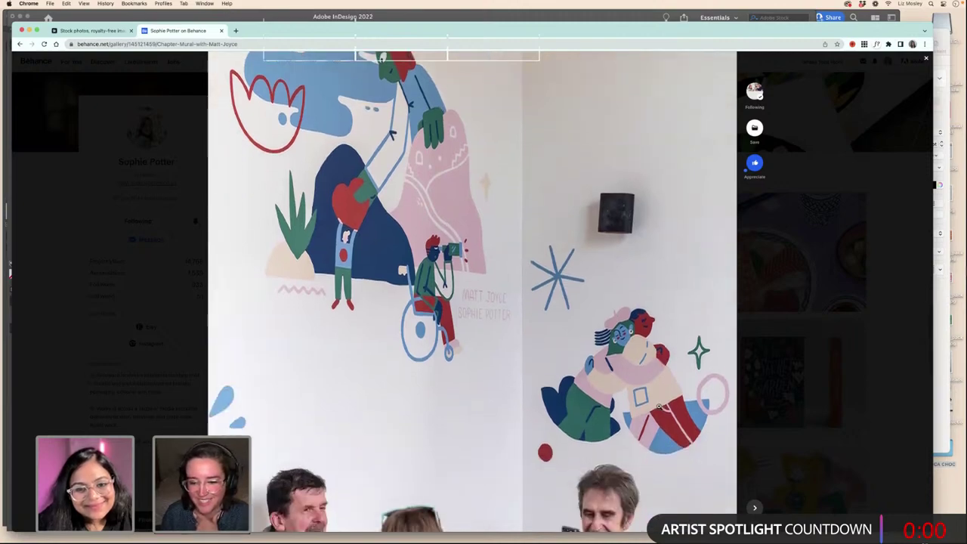
scroll(658, 406, "down", 3)
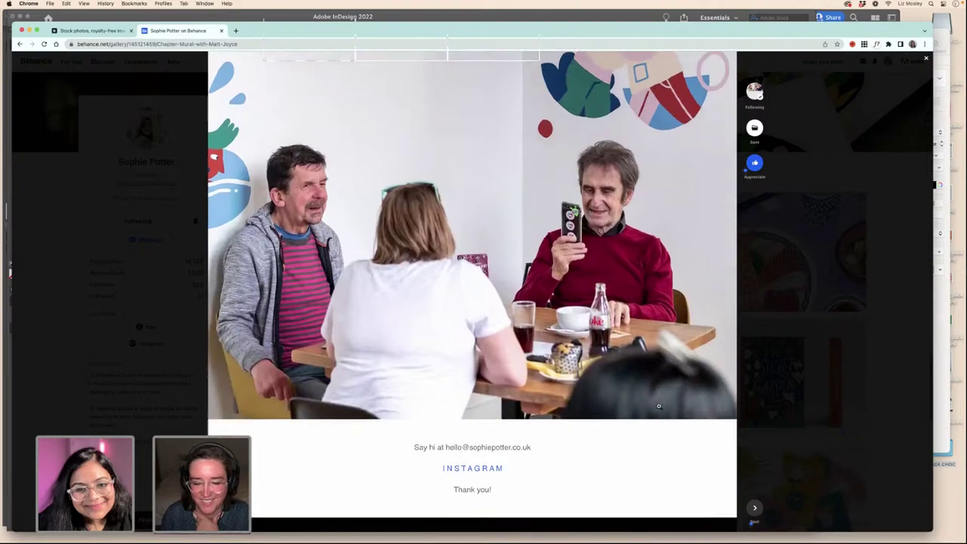
- Review the Chapter Mural photos in reverse from the last one to the café interior and return to the artist's portfolio
scroll(606, 280, "up", 12)
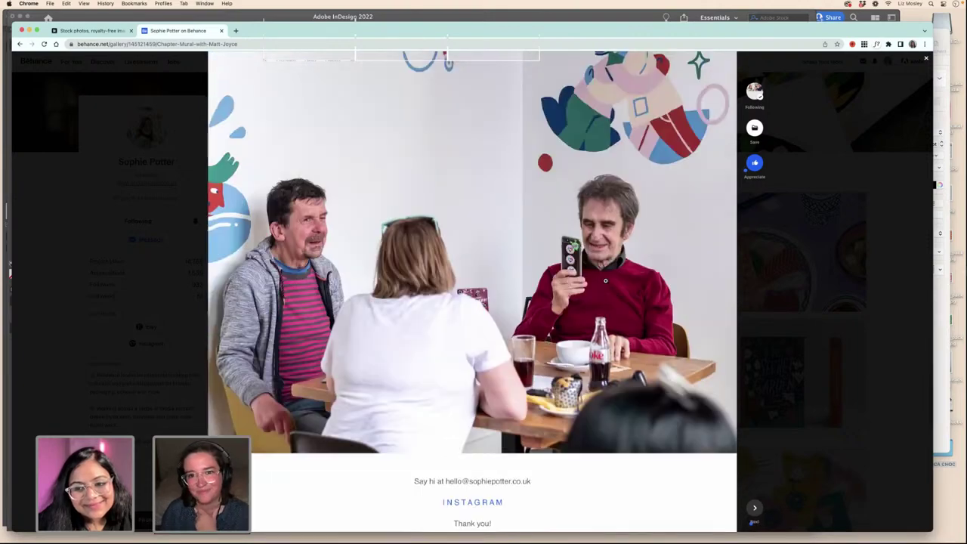
scroll(606, 281, "up", 4)
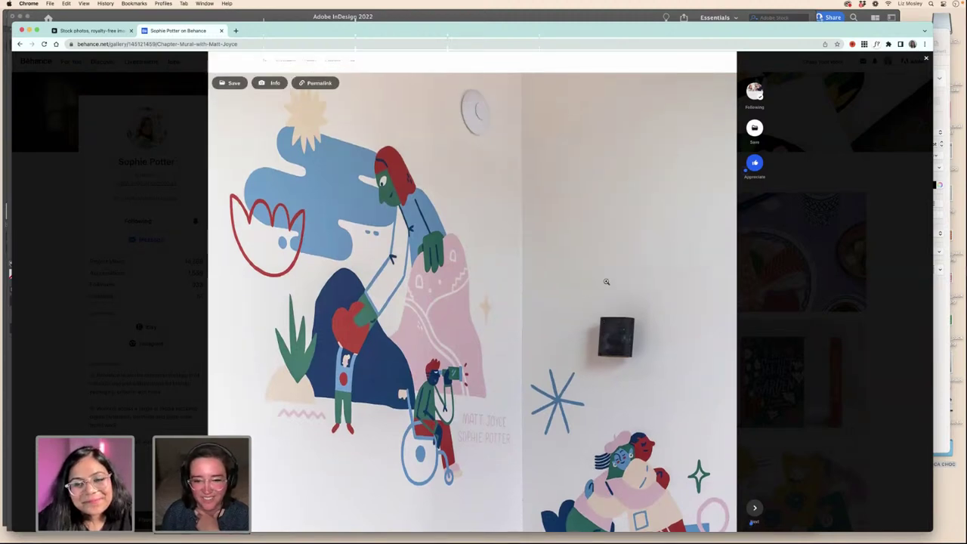
scroll(606, 281, "up", 13)
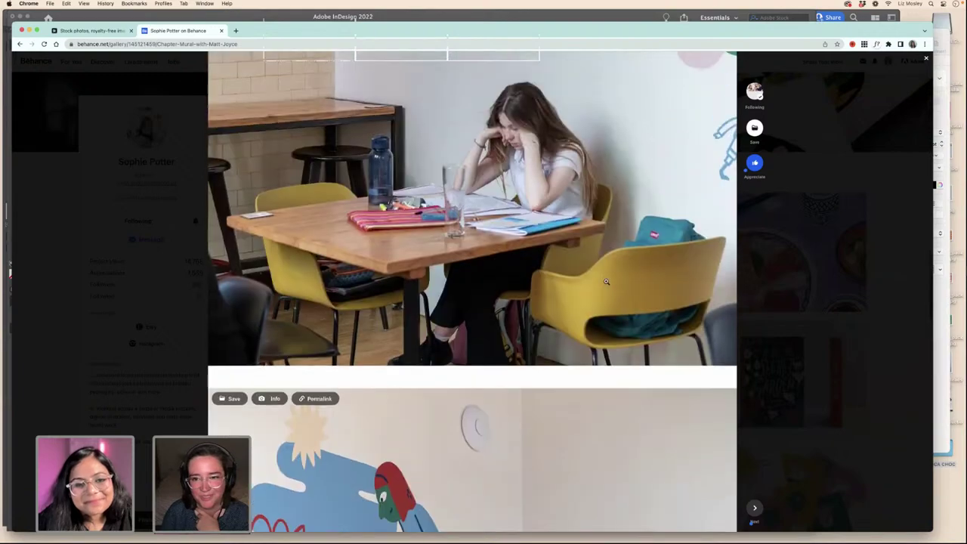
scroll(606, 281, "up", 13)
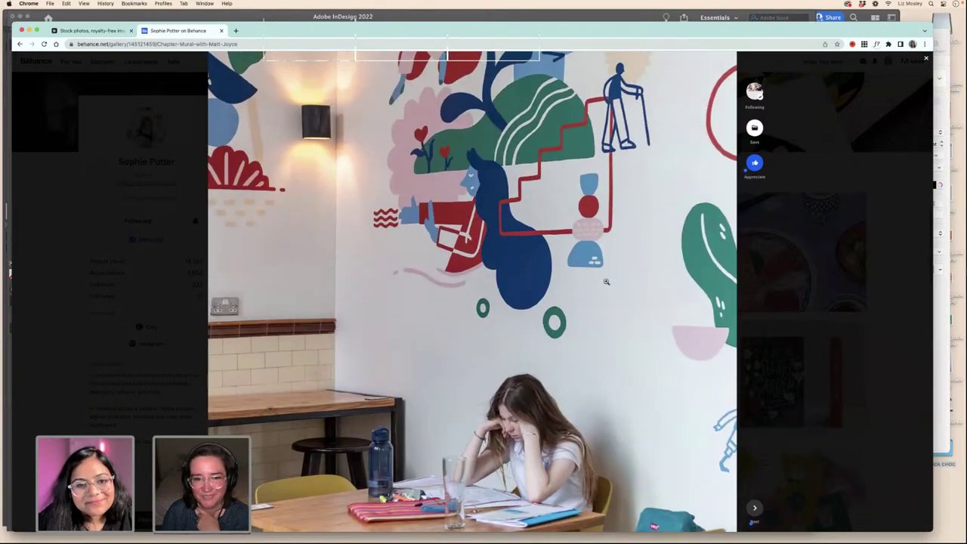
scroll(606, 282, "up", 1)
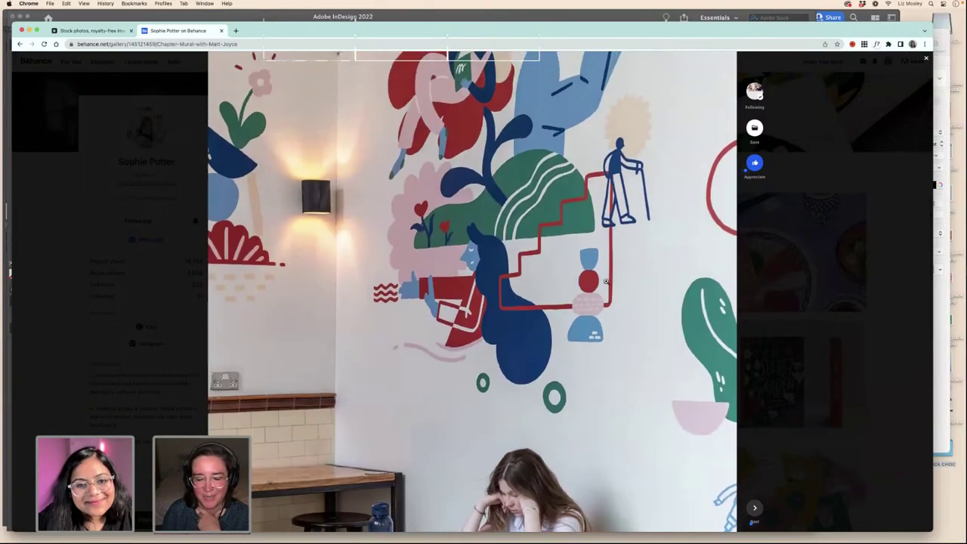
scroll(606, 281, "up", 12)
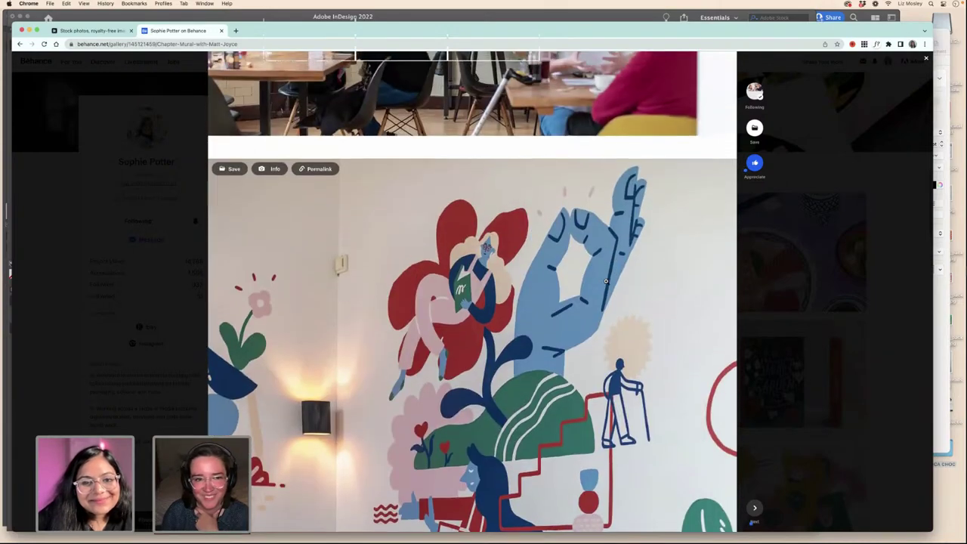
scroll(606, 281, "up", 7)
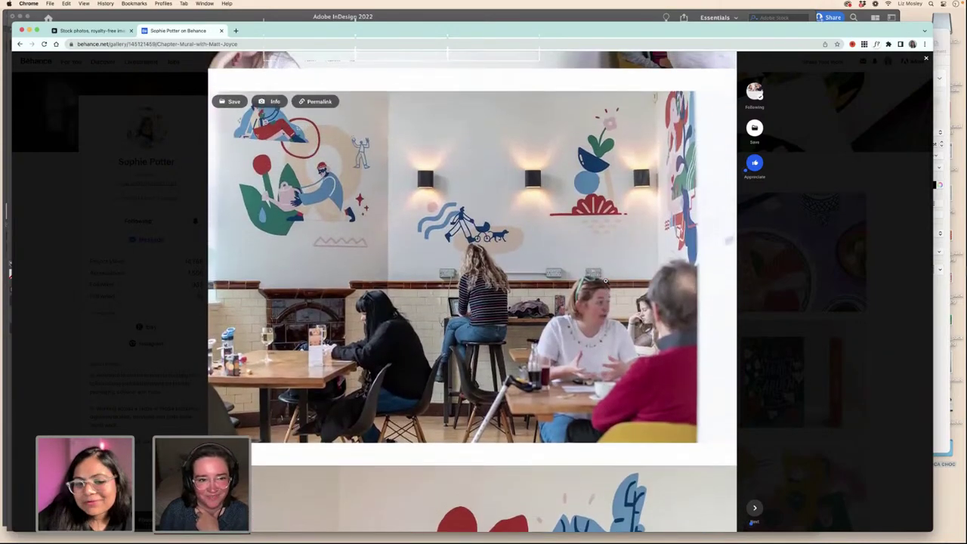
scroll(606, 281, "up", 12)
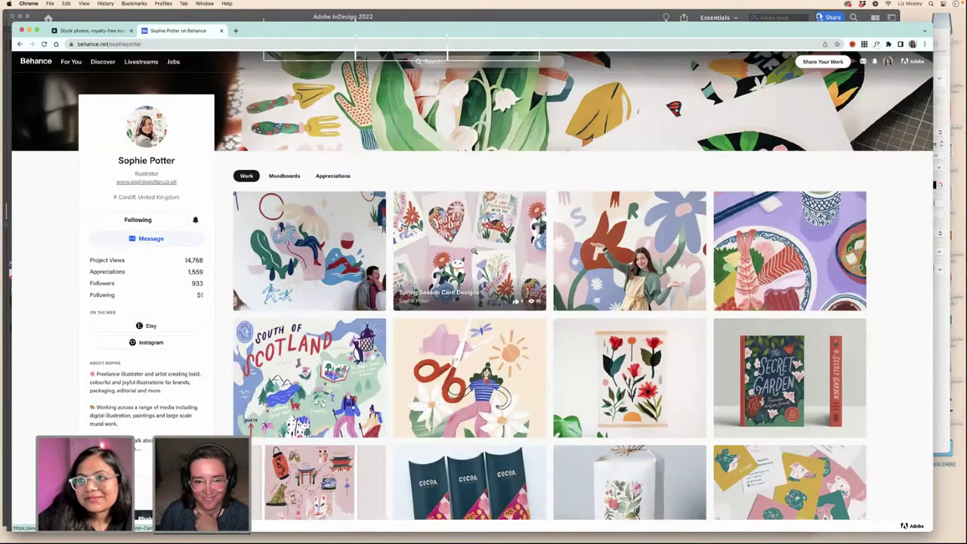
- Open the Spring Season Card Designs project and examine its overview image of the Valentine's and Mothers' Day greeting cards
left_click(473, 251)
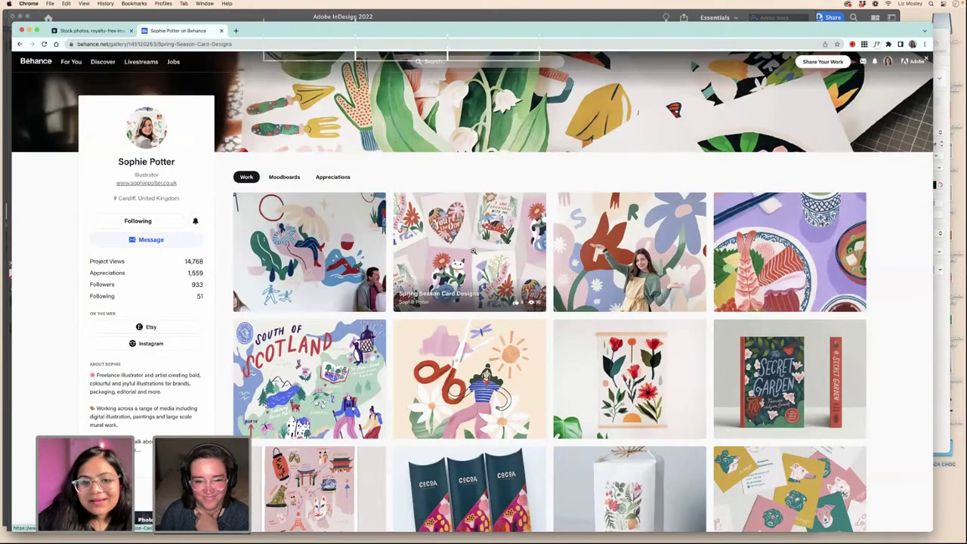
left_click(472, 252)
scroll(468, 260, "down", 1)
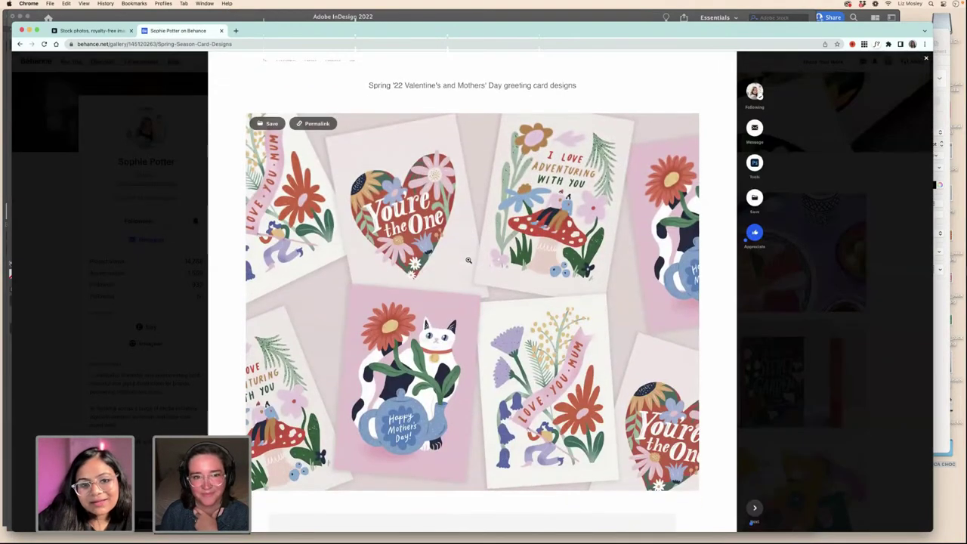
scroll(469, 260, "down", 1)
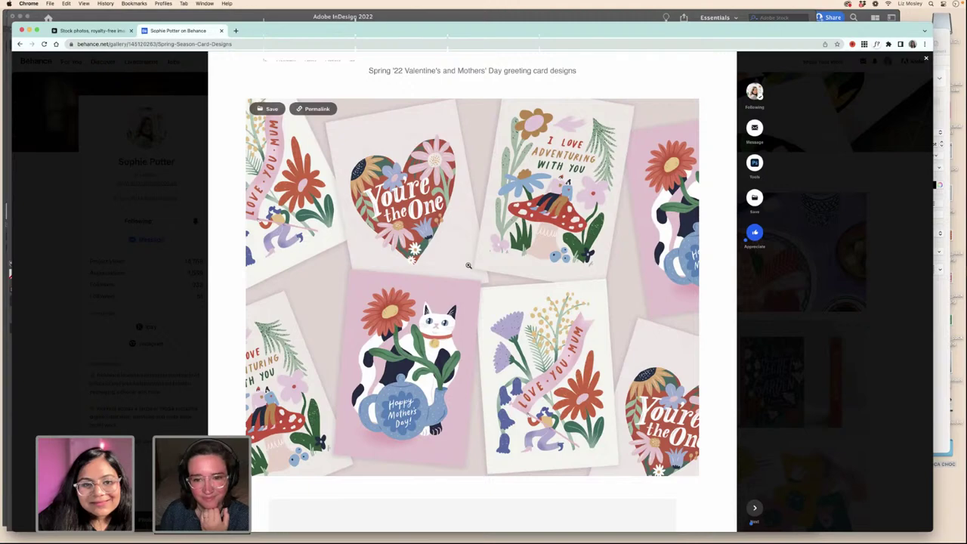
scroll(468, 265, "down", 1)
scroll(469, 265, "down", 3)
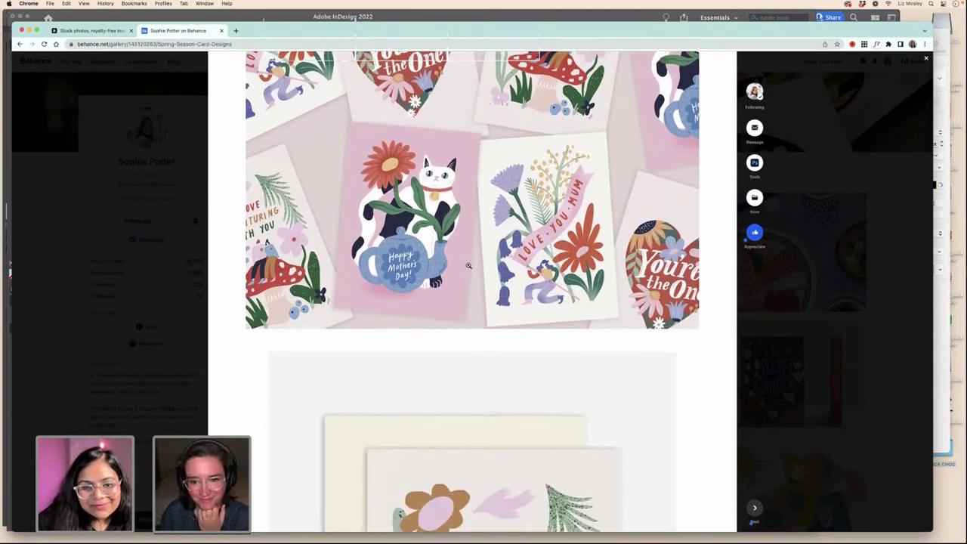
scroll(469, 265, "down", 1)
scroll(468, 265, "up", 4)
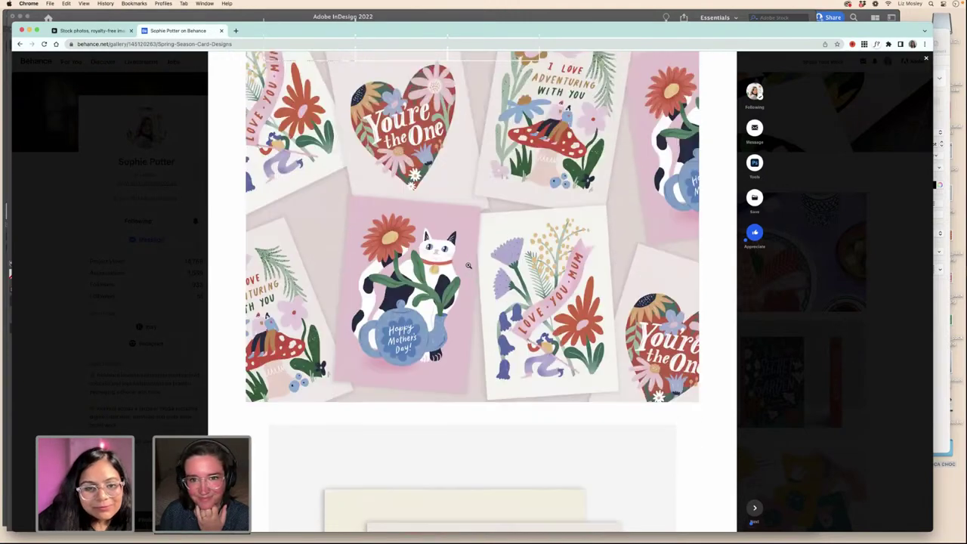
scroll(468, 265, "down", 1)
scroll(469, 265, "down", 2)
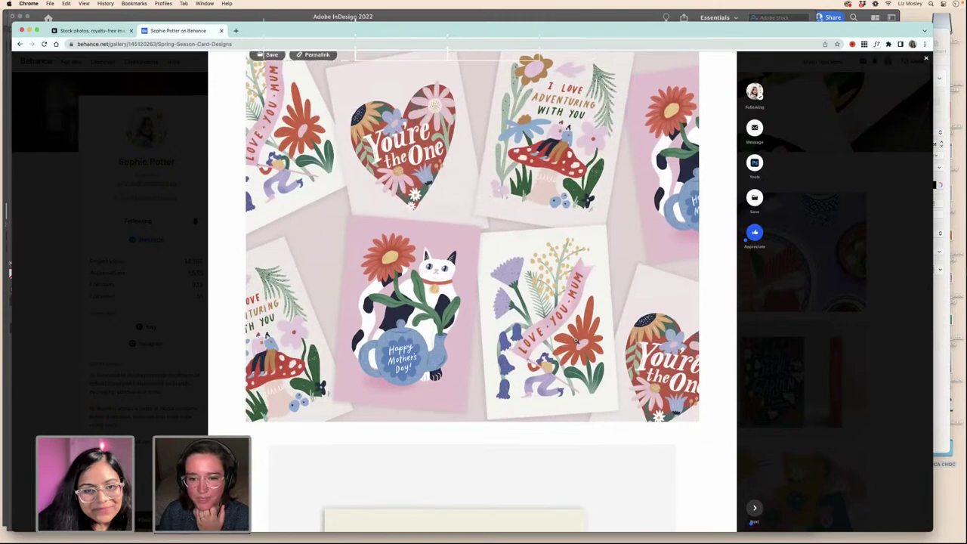
- Examine the individual mockups of the "I Love Adventuring With You", "You're the One" and "Love You Mum" cards
scroll(542, 318, "down", 8)
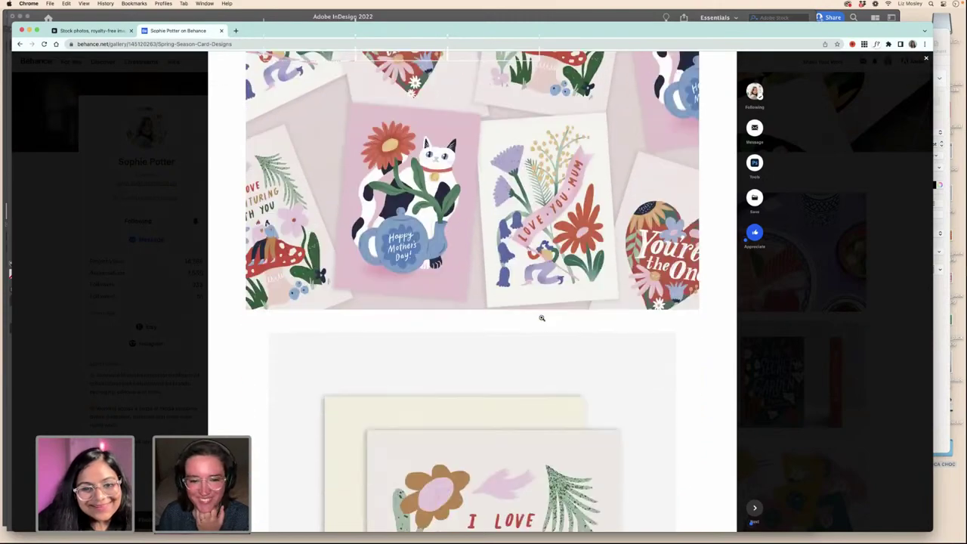
scroll(542, 318, "down", 6)
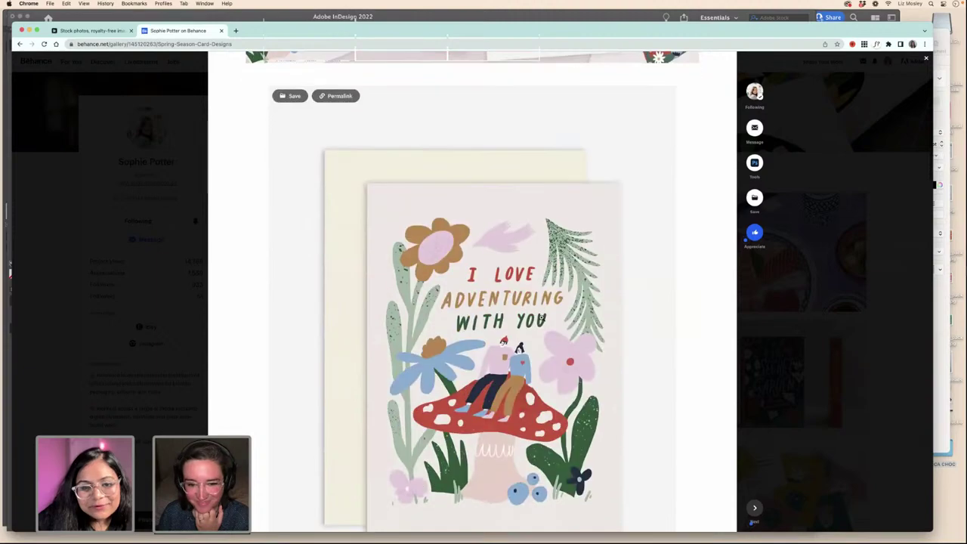
scroll(541, 318, "down", 13)
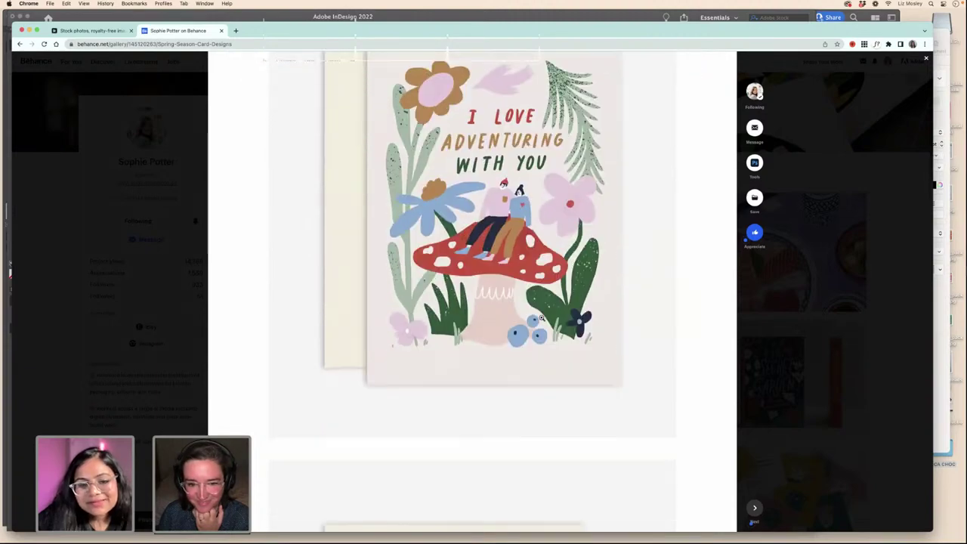
scroll(542, 318, "down", 10)
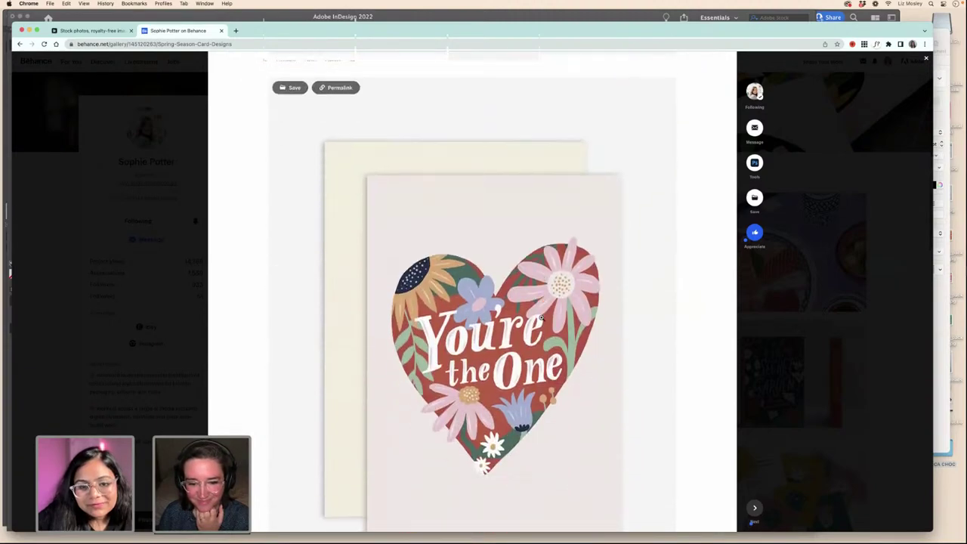
scroll(541, 319, "down", 14)
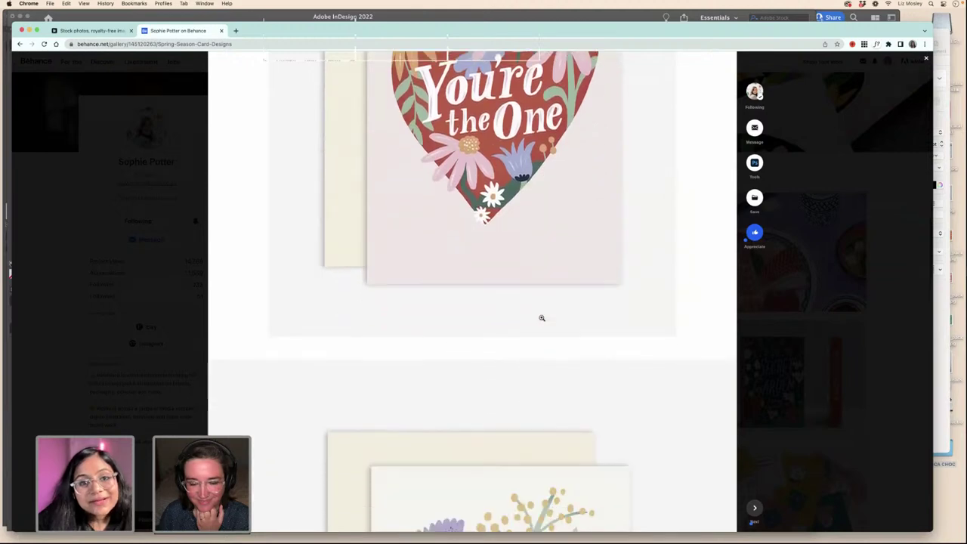
scroll(541, 318, "down", 12)
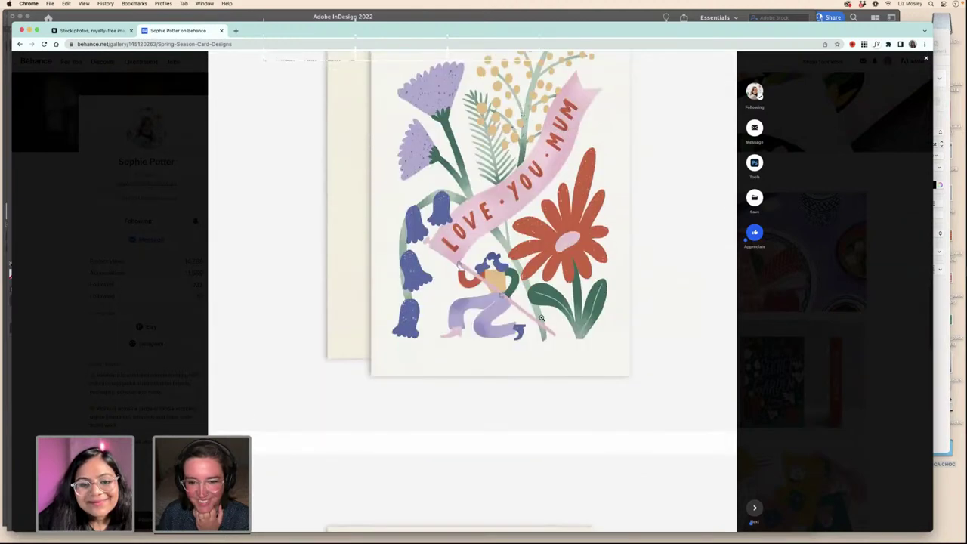
- Examine the "Happy Mother's Day!" cat and teapot card at the end of the project and return to the portfolio
scroll(542, 318, "down", 12)
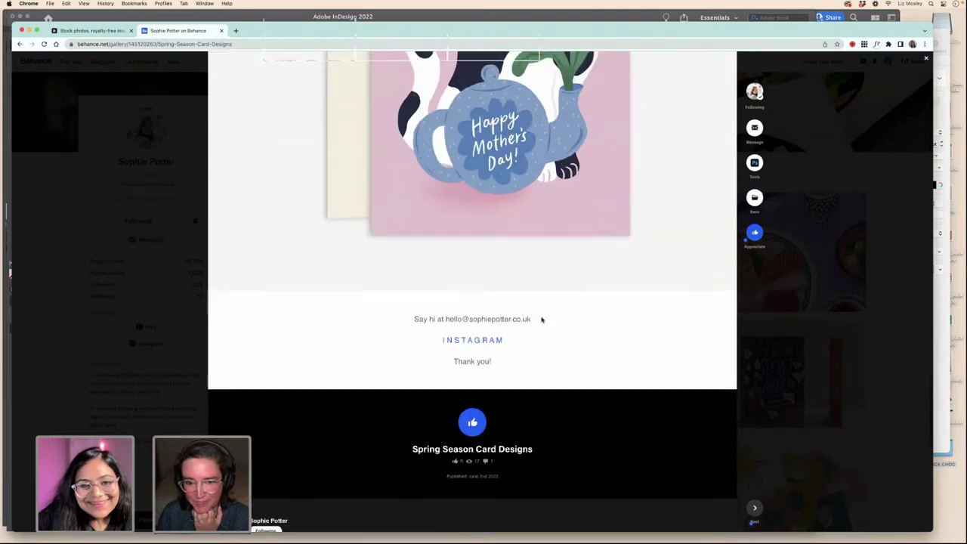
scroll(542, 318, "up", 8)
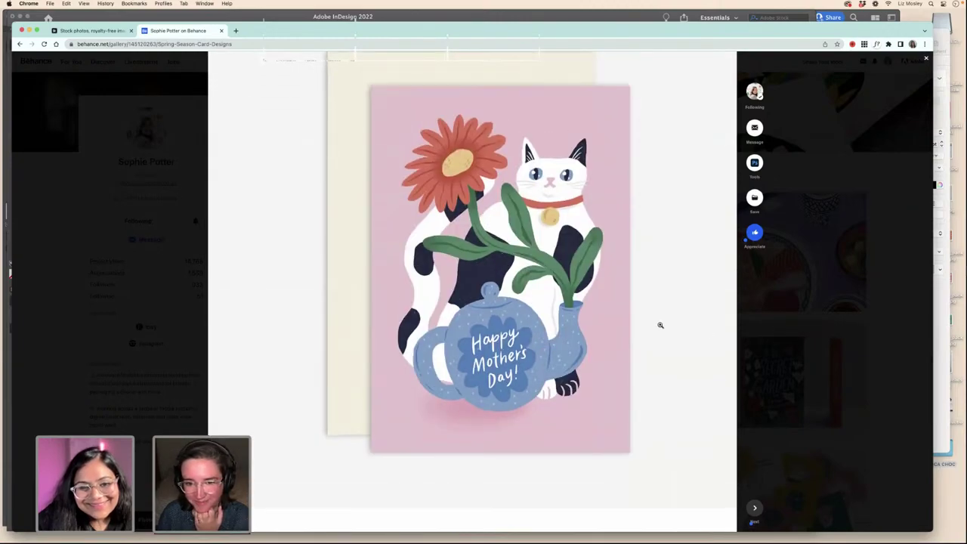
scroll(658, 324, "up", 1)
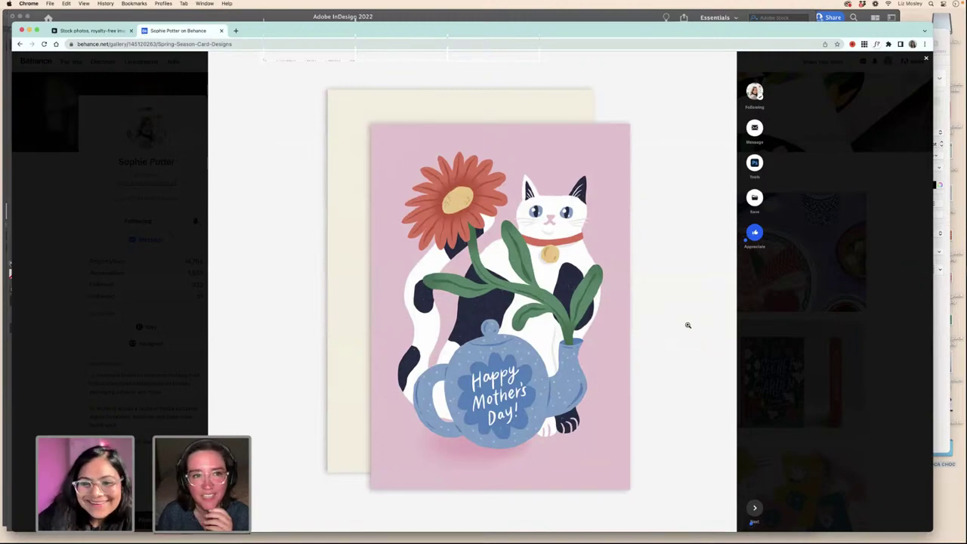
left_click(775, 352)
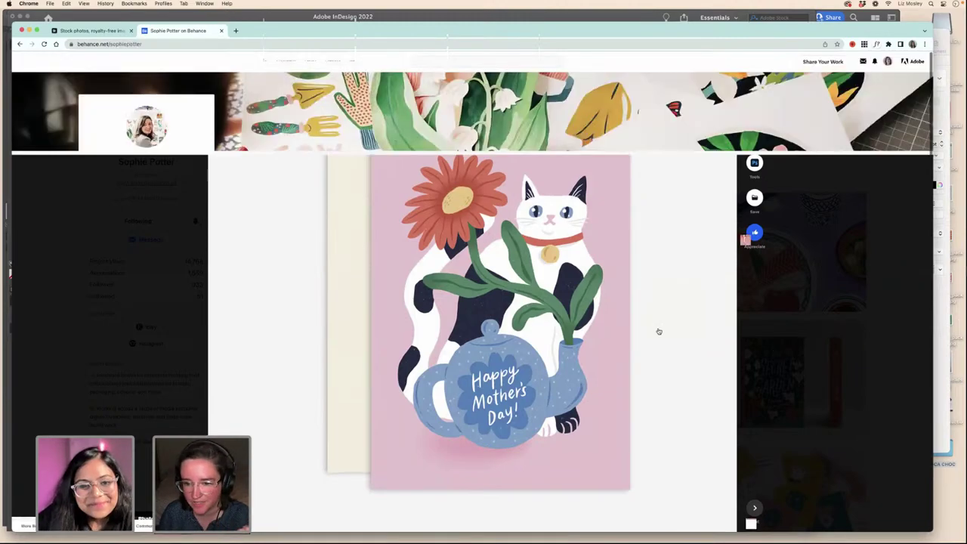
- Open the Tokyo Illustrated Map in Pink project from the portfolio and examine the complete illustrated map
scroll(659, 331, "down", 5)
scroll(659, 331, "down", 2)
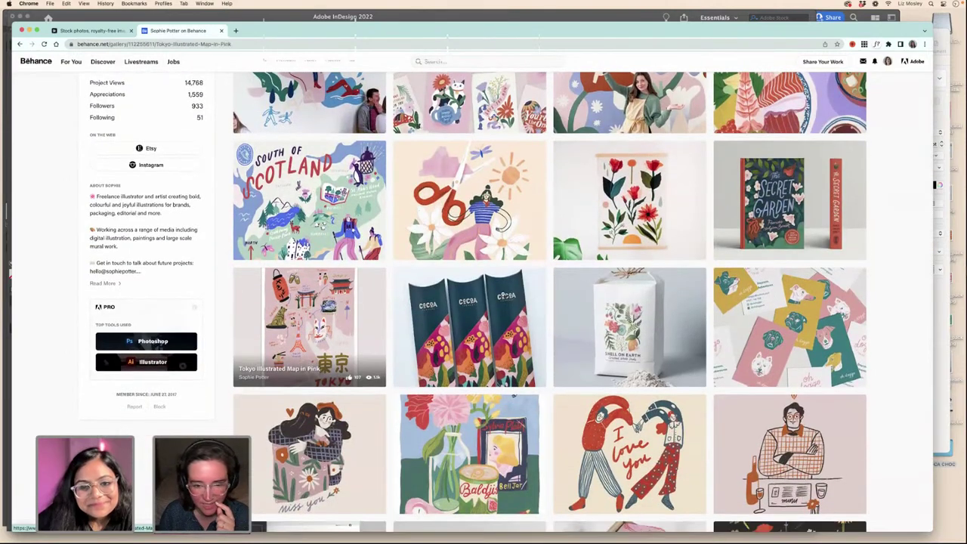
left_click(326, 304)
scroll(552, 299, "down", 3)
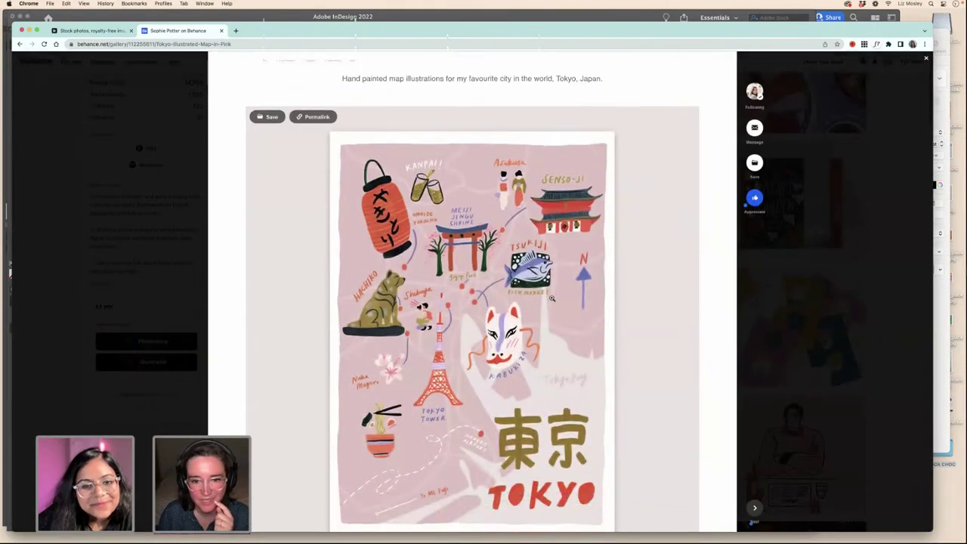
scroll(552, 299, "down", 1)
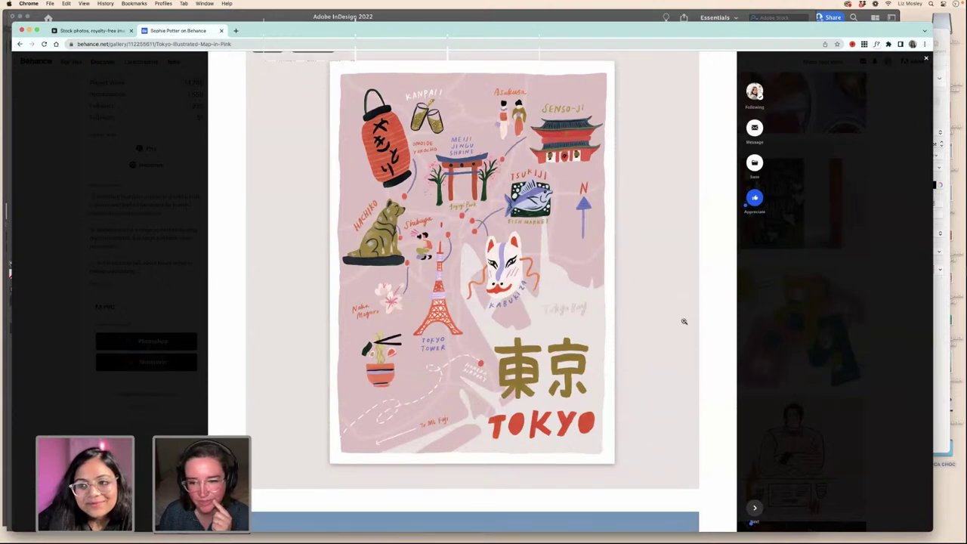
- Examine the individual Senso-ji, Kabukiza, Shibuya and Asakusa illustrations of the Tokyo map project and return to the portfolio
scroll(645, 316, "down", 10)
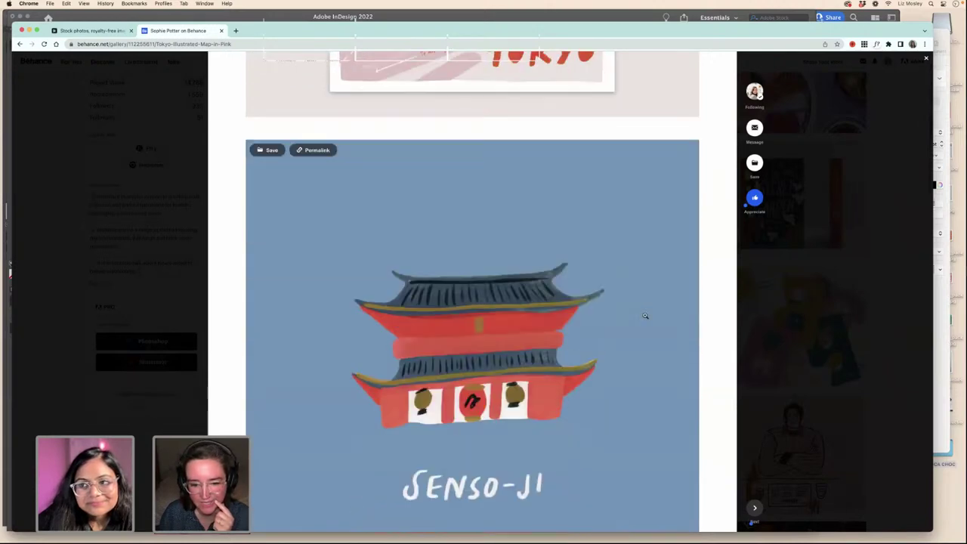
scroll(645, 316, "down", 10)
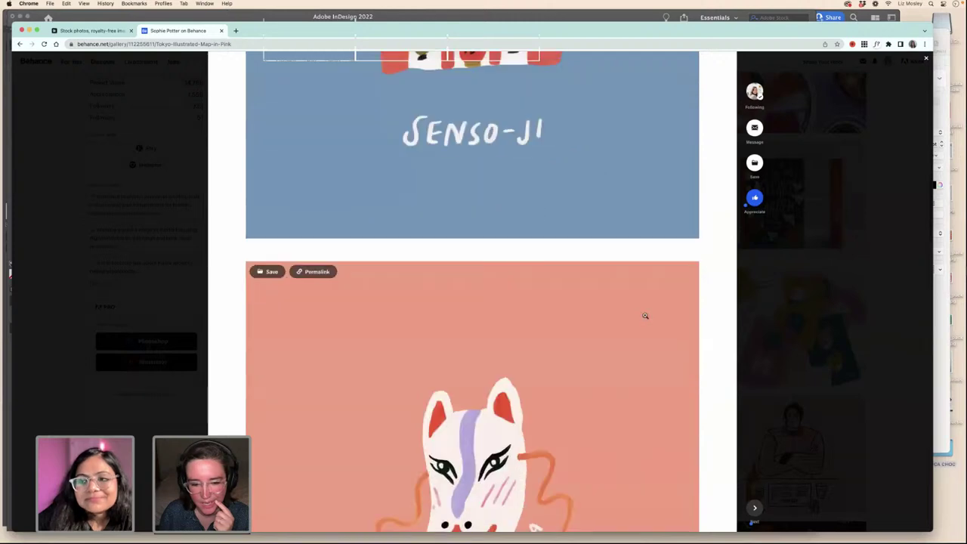
scroll(644, 316, "down", 7)
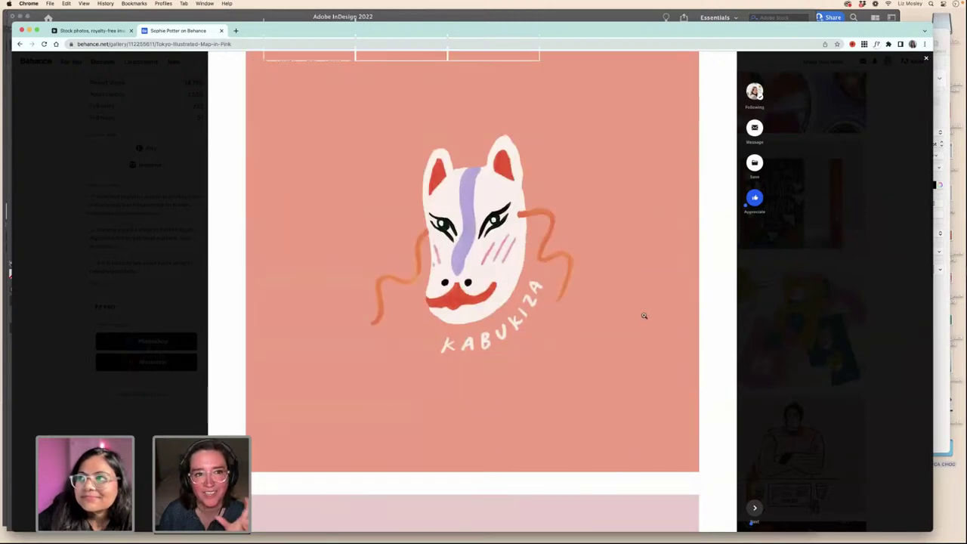
scroll(645, 315, "down", 11)
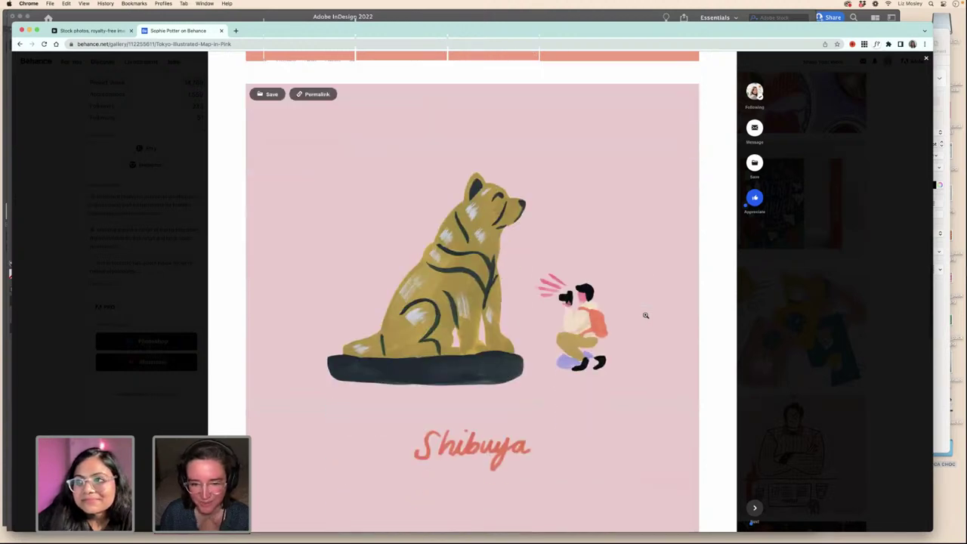
scroll(645, 315, "down", 12)
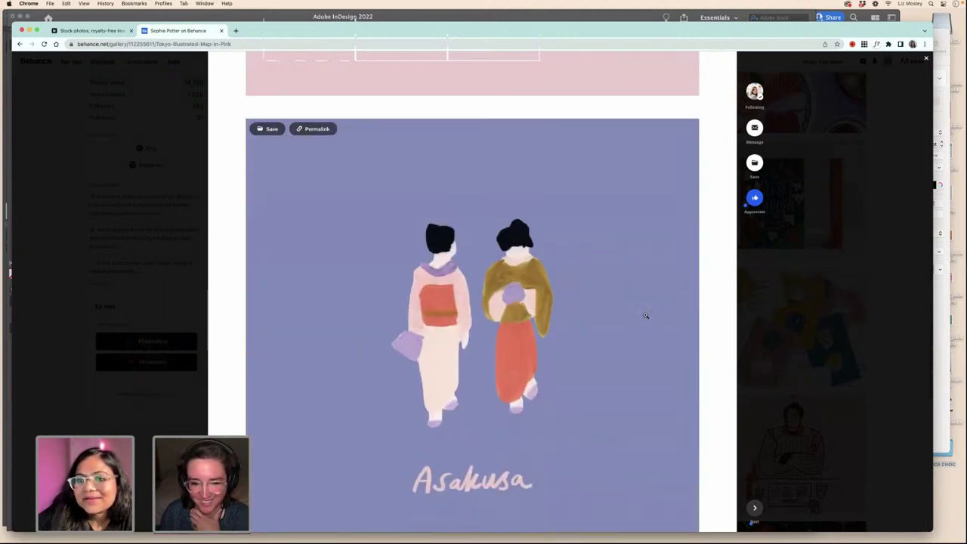
scroll(645, 315, "down", 9)
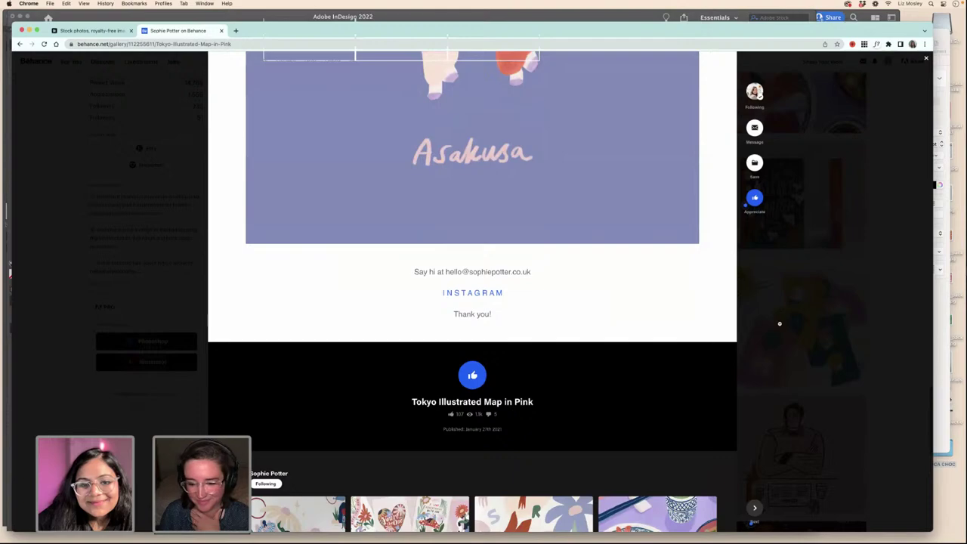
left_click(779, 324)
- Browse back through the portfolio, open the Mollie Makes Editorial Illustration project and read its commission description
scroll(662, 317, "down", 1)
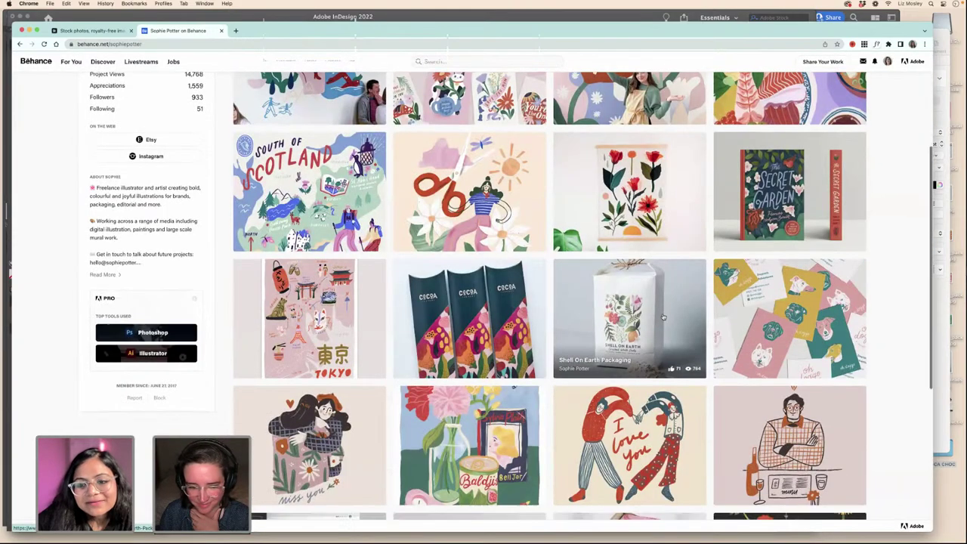
scroll(663, 318, "up", 3)
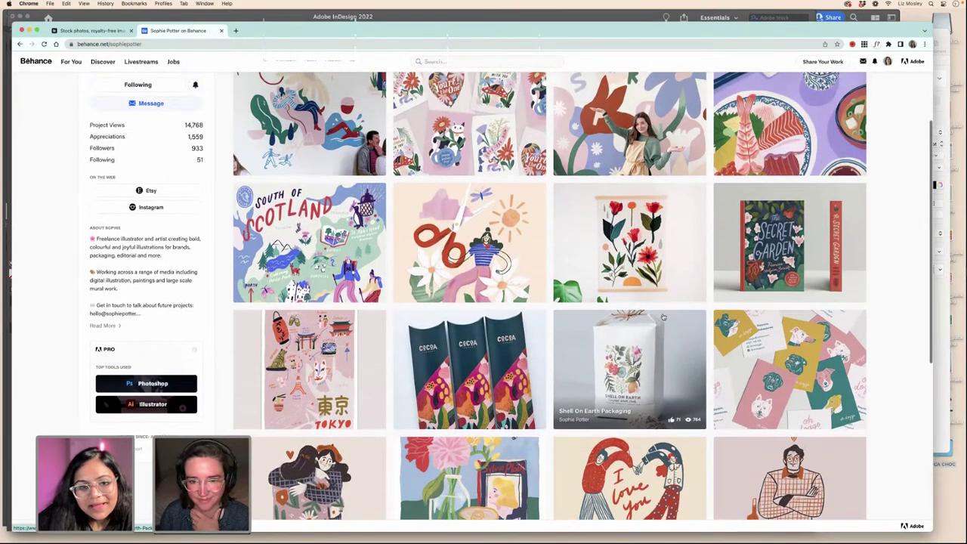
scroll(664, 317, "up", 2)
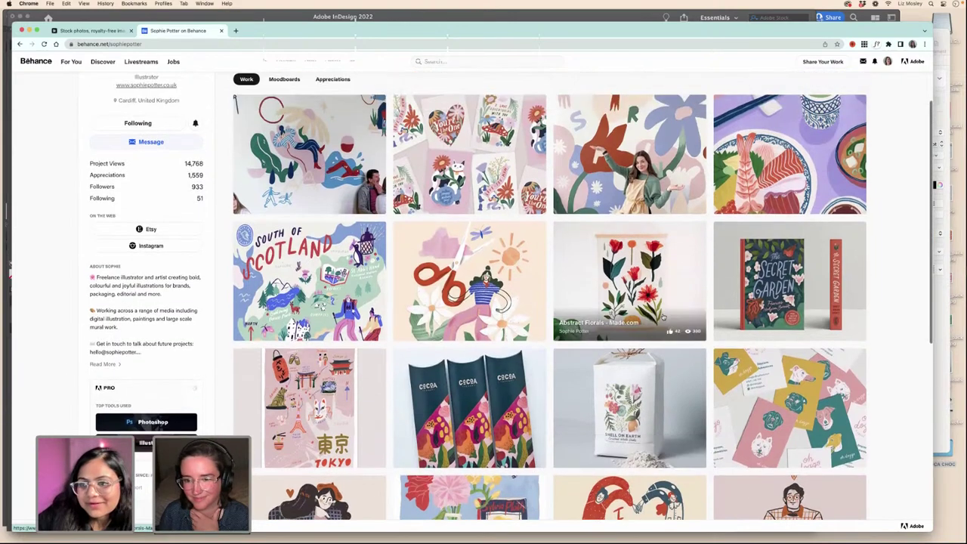
scroll(663, 318, "up", 5)
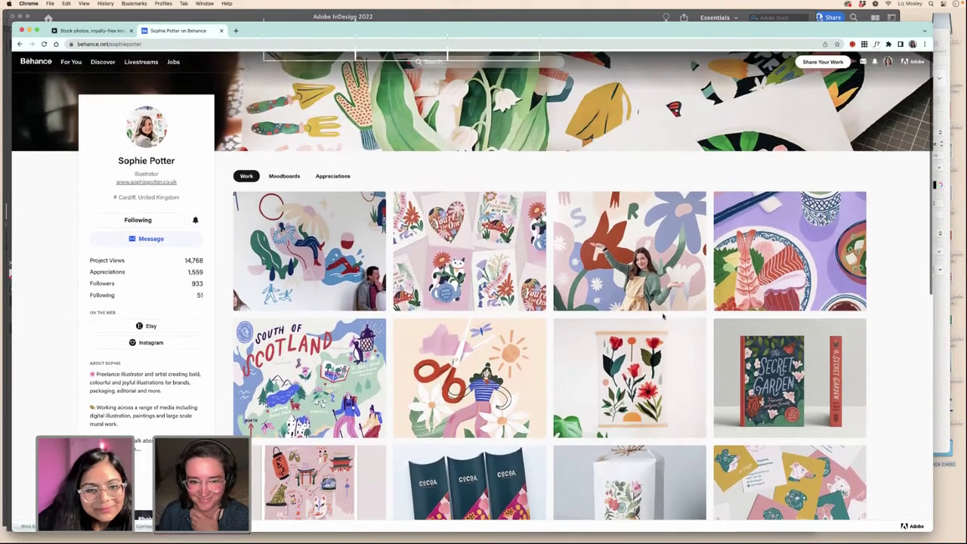
scroll(664, 317, "down", 3)
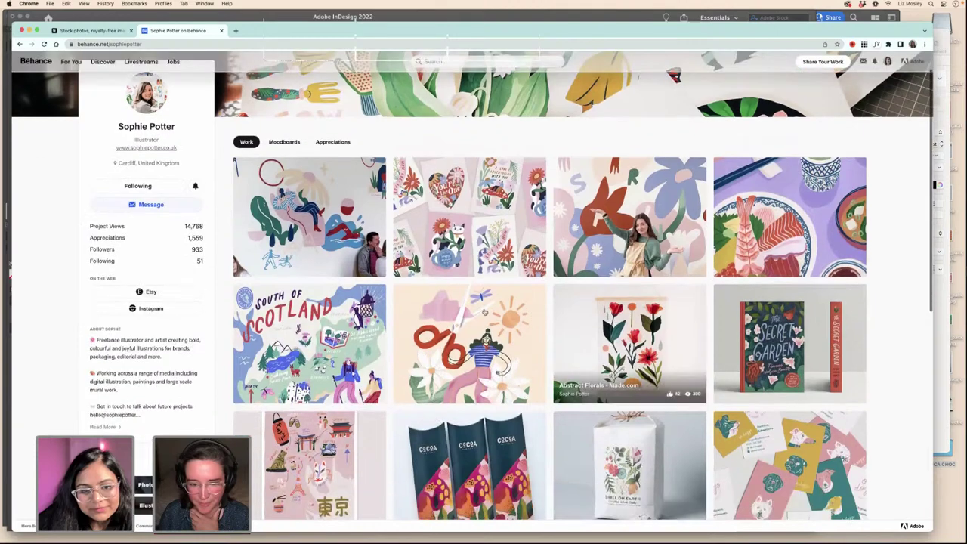
left_click(487, 310)
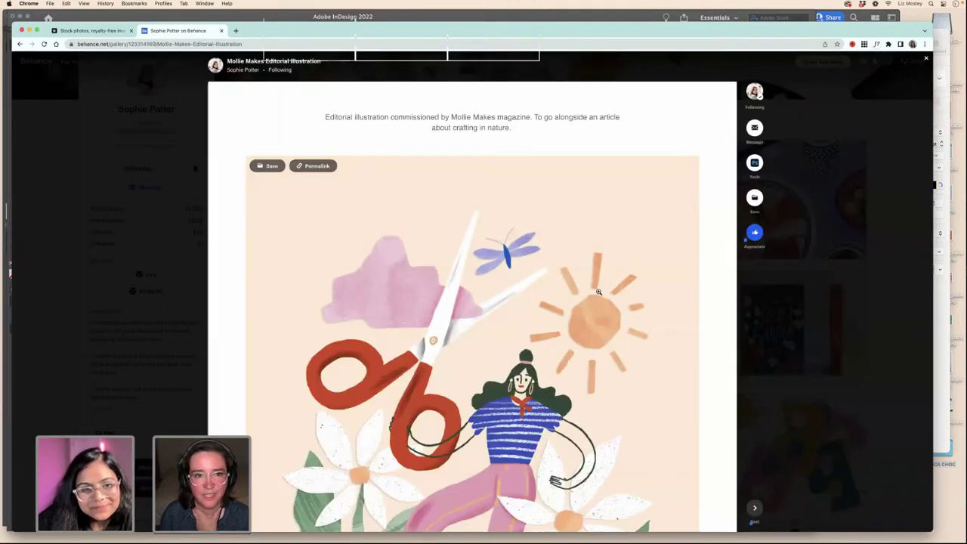
scroll(598, 291, "down", 1)
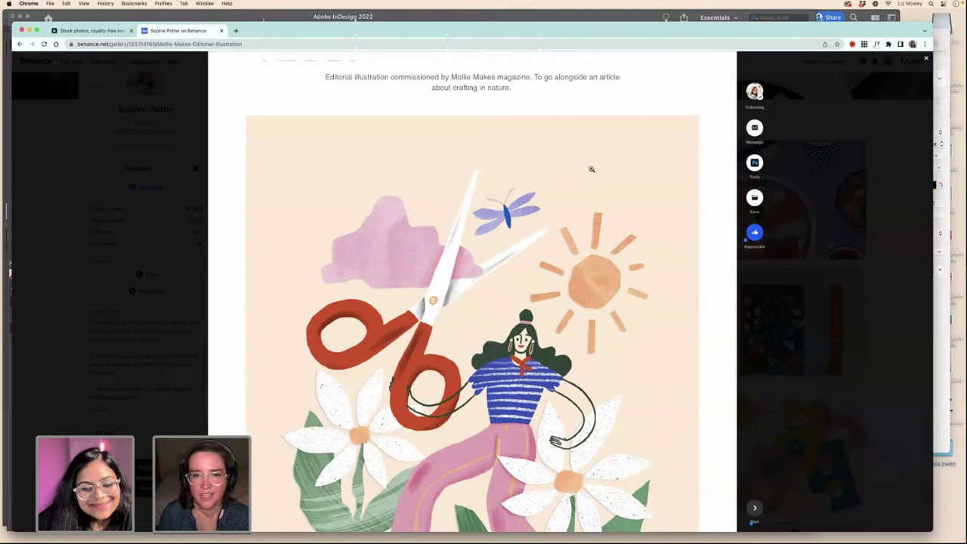
- Examine the woman-with-scissors illustration down to the paper scraps at its base and go back to the project's beginning
scroll(628, 252, "down", 4)
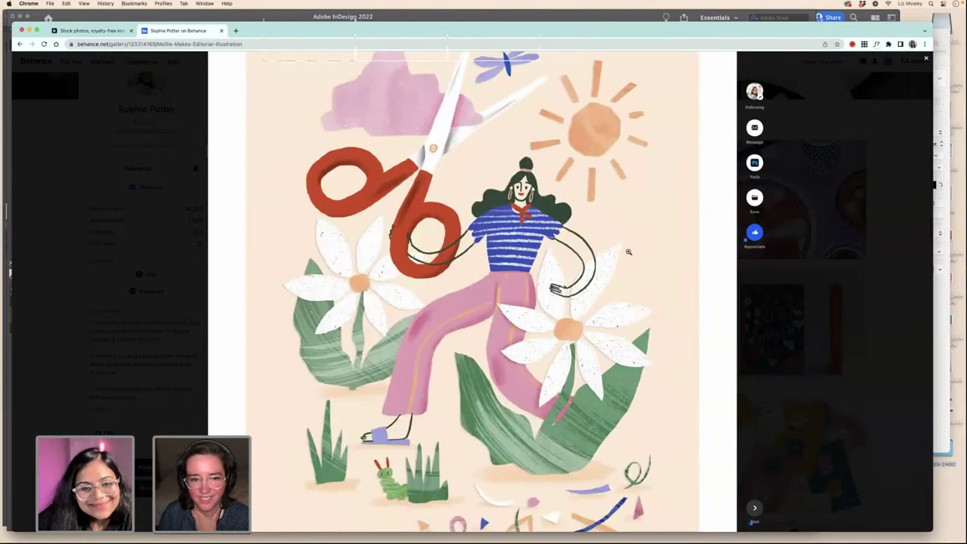
scroll(628, 252, "down", 2)
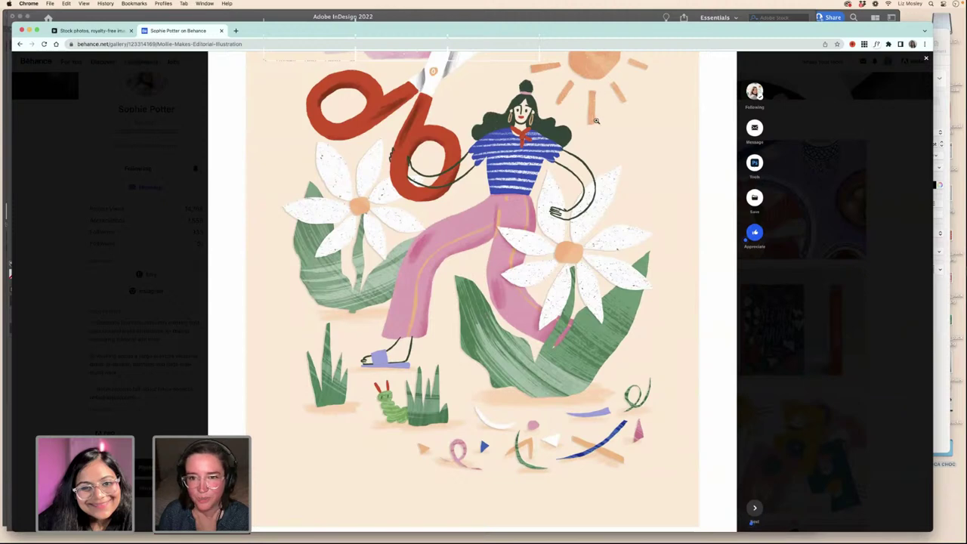
scroll(616, 238, "down", 1)
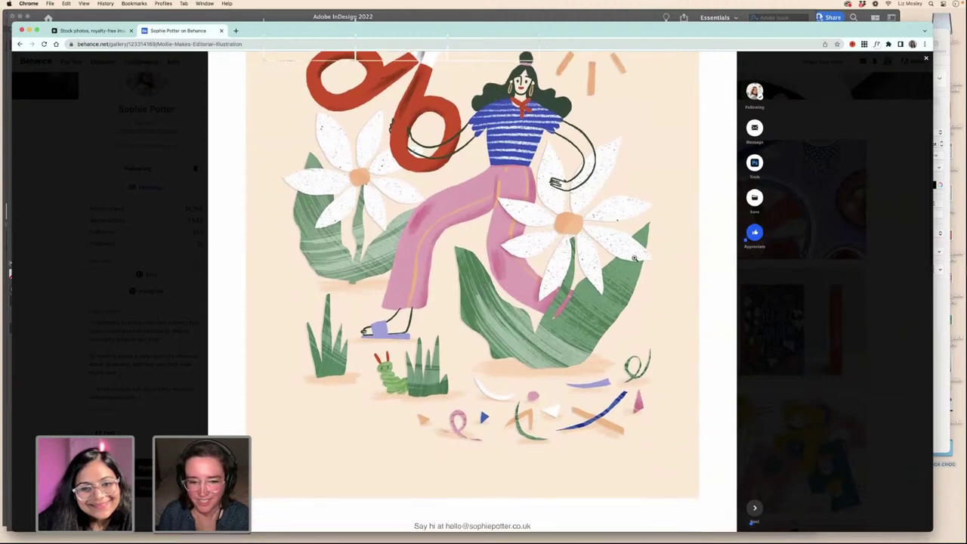
scroll(636, 258, "down", 2)
scroll(636, 257, "up", 6)
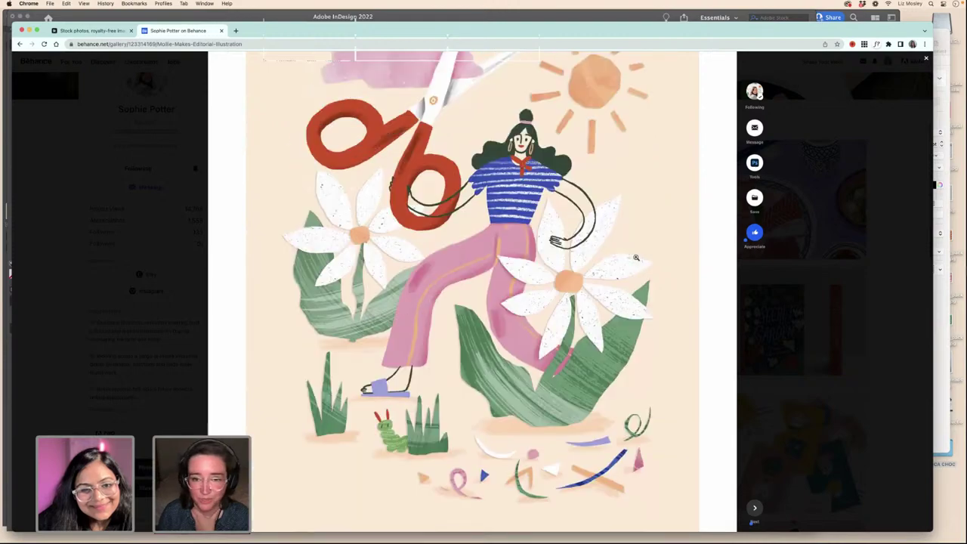
scroll(636, 258, "up", 3)
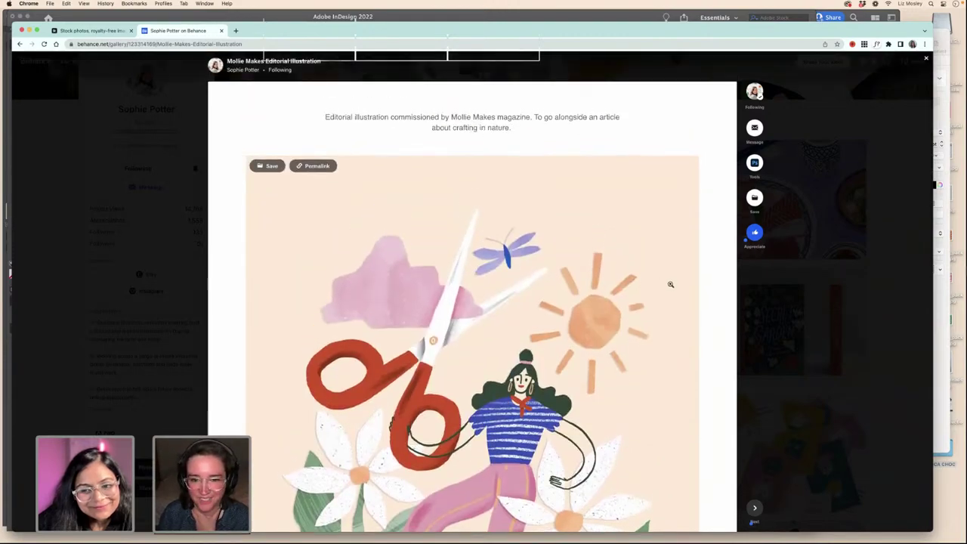
- Review the Mollie Makes illustration's sun, daisies, leaves and caterpillar once more and close the project to return to the portfolio
scroll(672, 285, "down", 1)
scroll(673, 285, "down", 4)
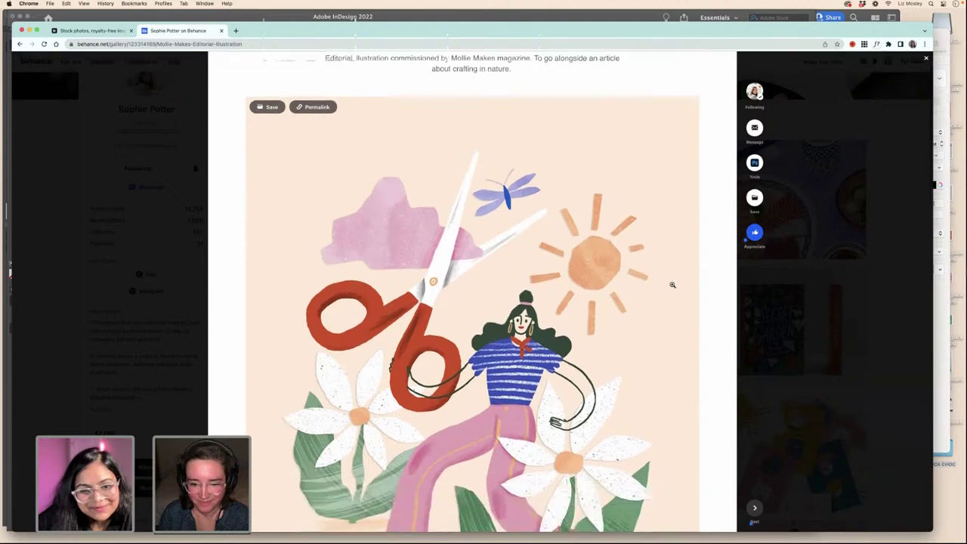
scroll(672, 285, "down", 5)
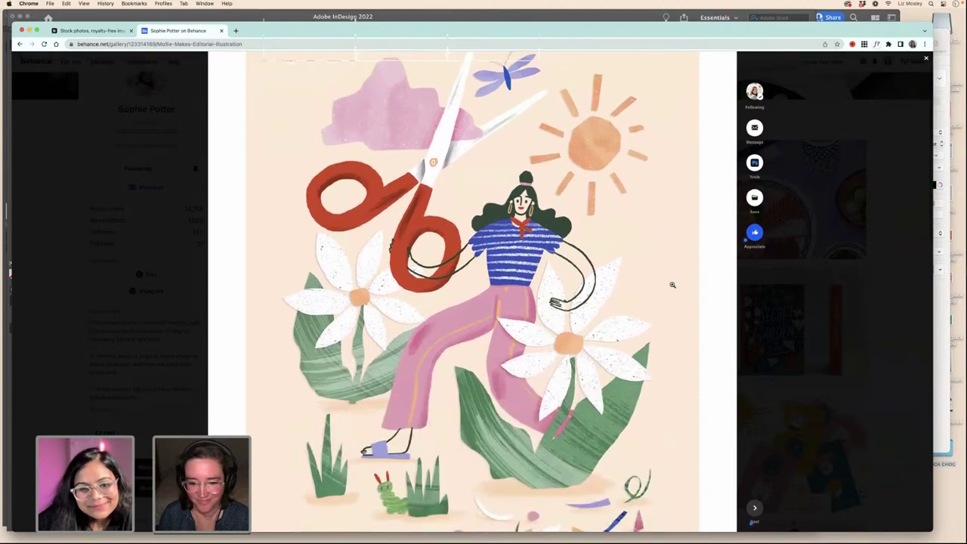
scroll(672, 285, "down", 3)
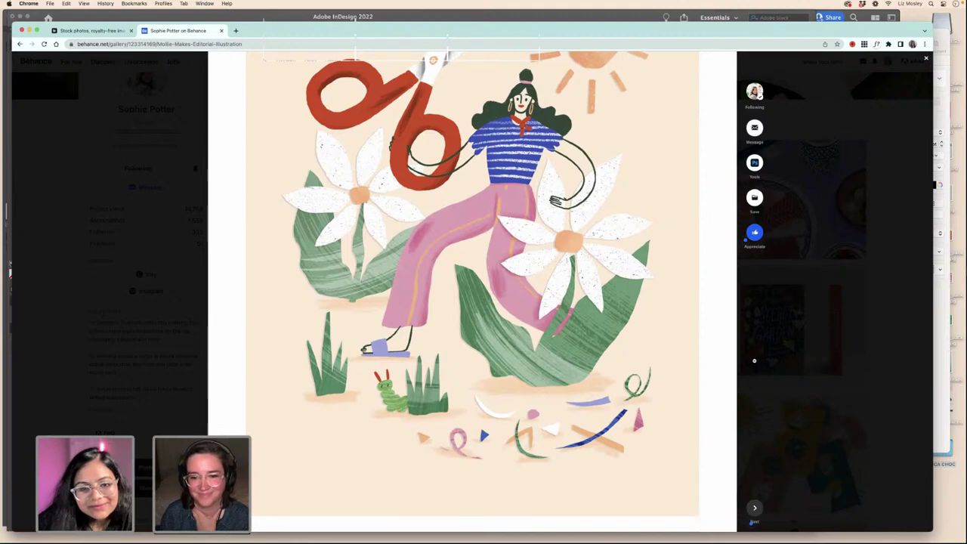
scroll(680, 353, "up", 1)
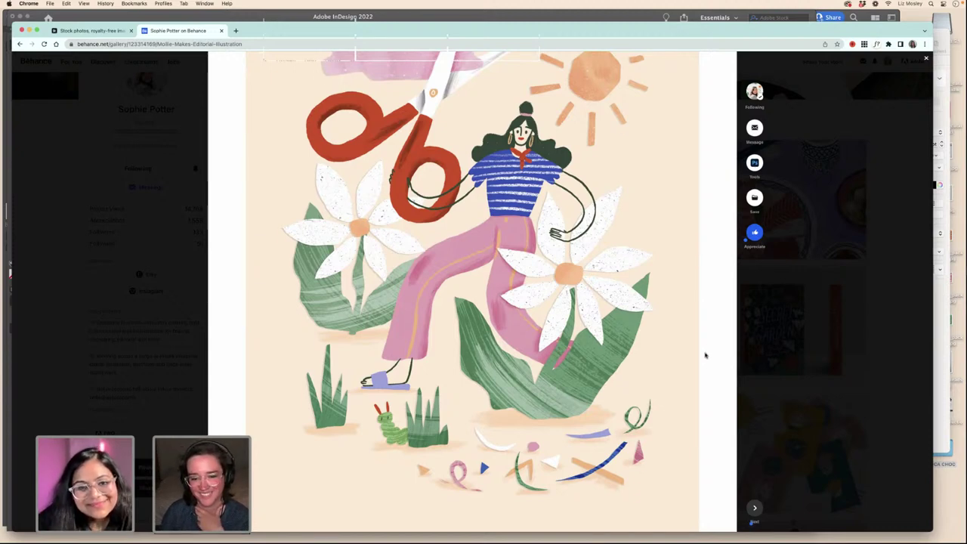
scroll(705, 355, "up", 1)
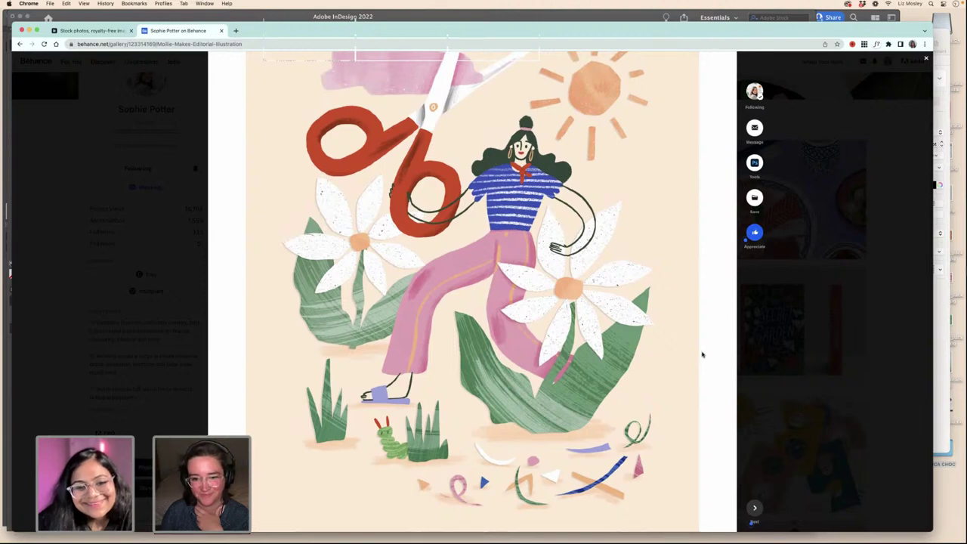
scroll(702, 355, "up", 1)
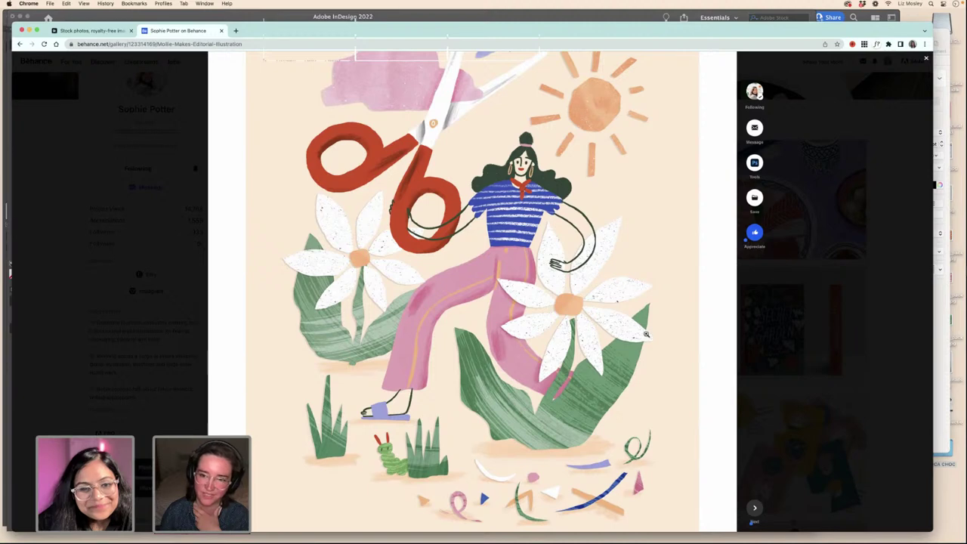
scroll(646, 333, "up", 1)
scroll(646, 333, "up", 3)
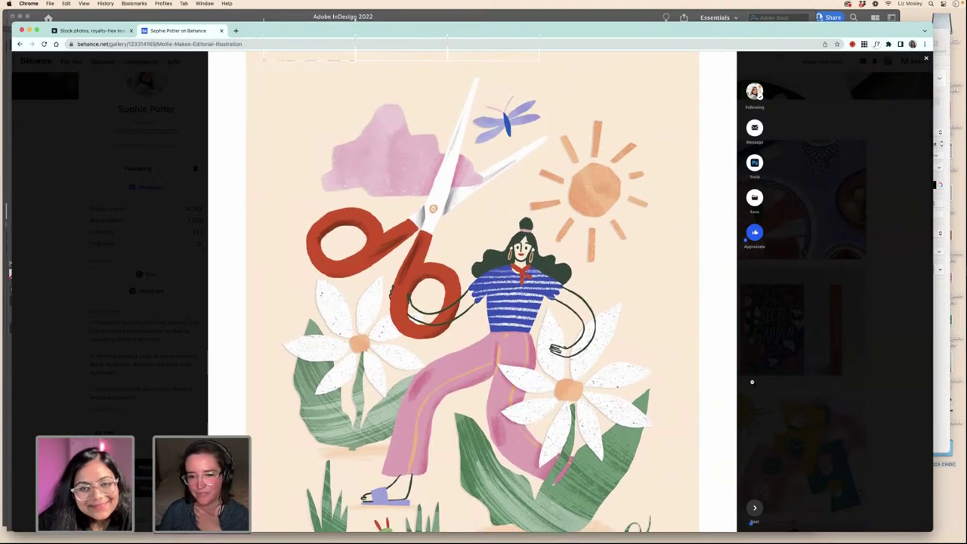
key("Escape")
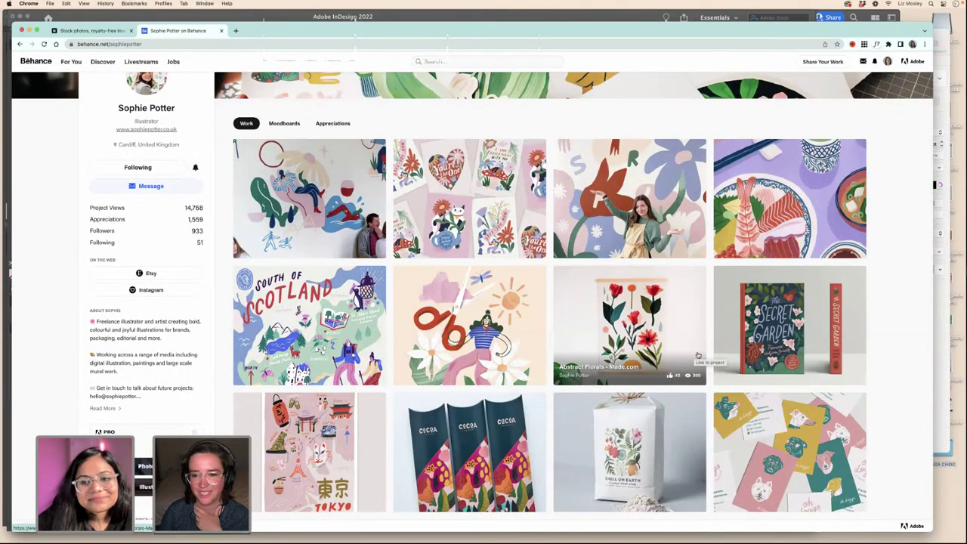
- Browse the remaining project thumbnails down to the Painted Vegetarian Cookbook and the last project of the portfolio
scroll(698, 355, "down", 3)
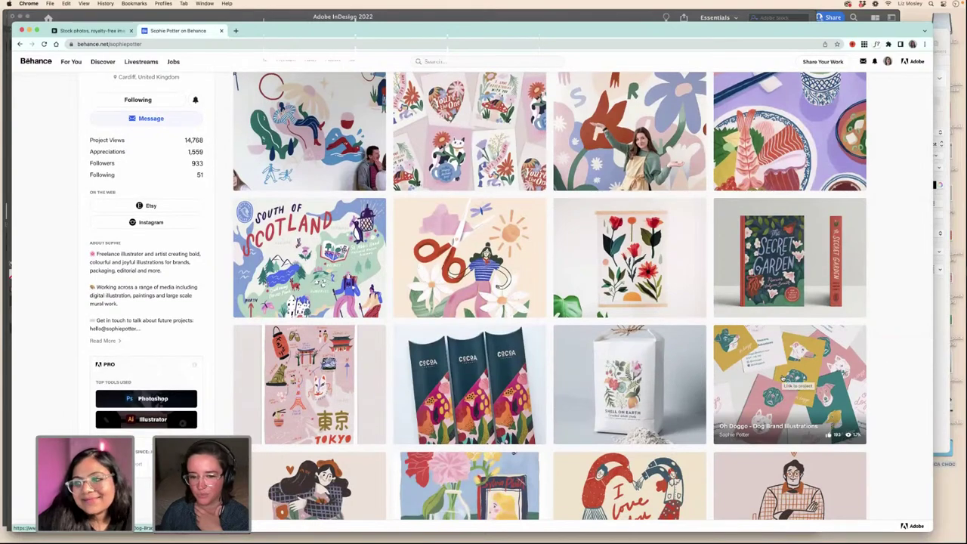
scroll(782, 377, "down", 2)
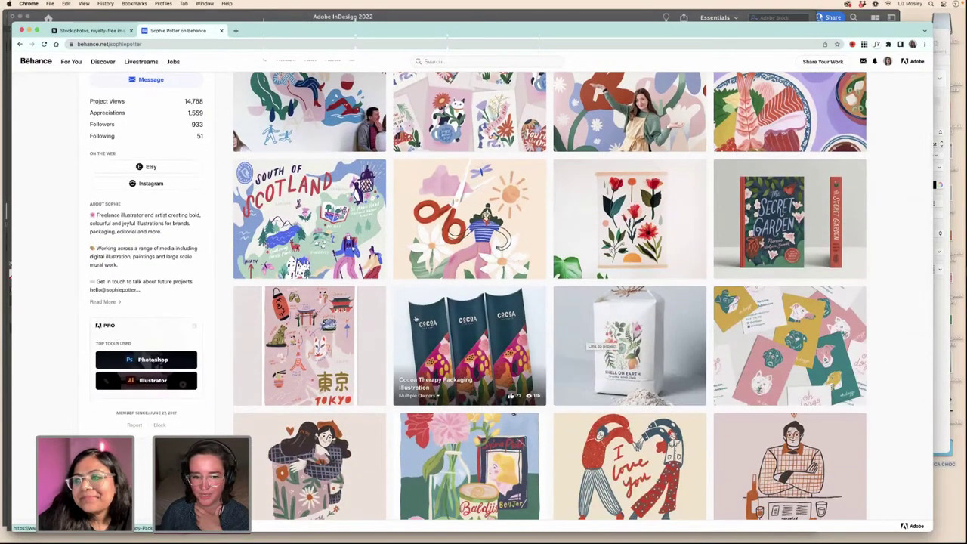
scroll(324, 325, "down", 2)
scroll(323, 325, "down", 4)
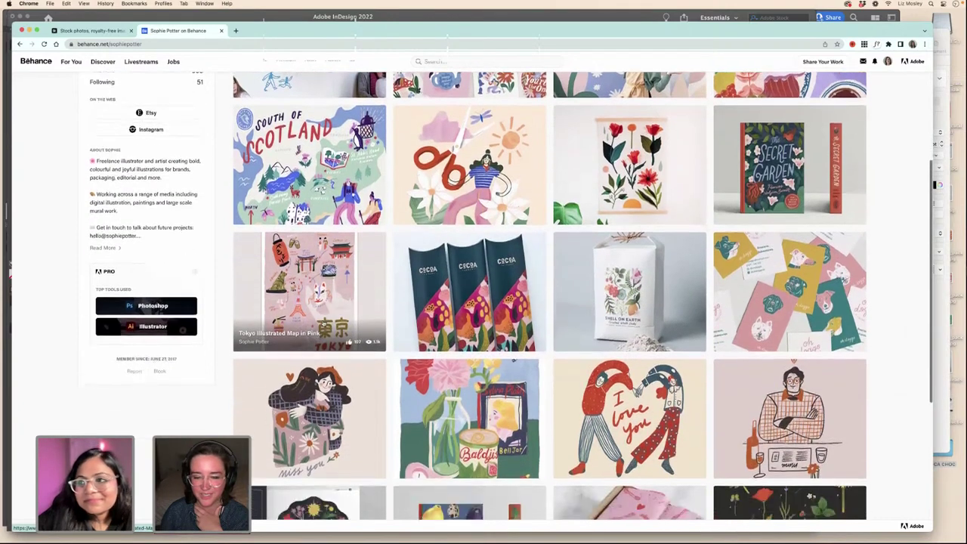
scroll(559, 370, "down", 5)
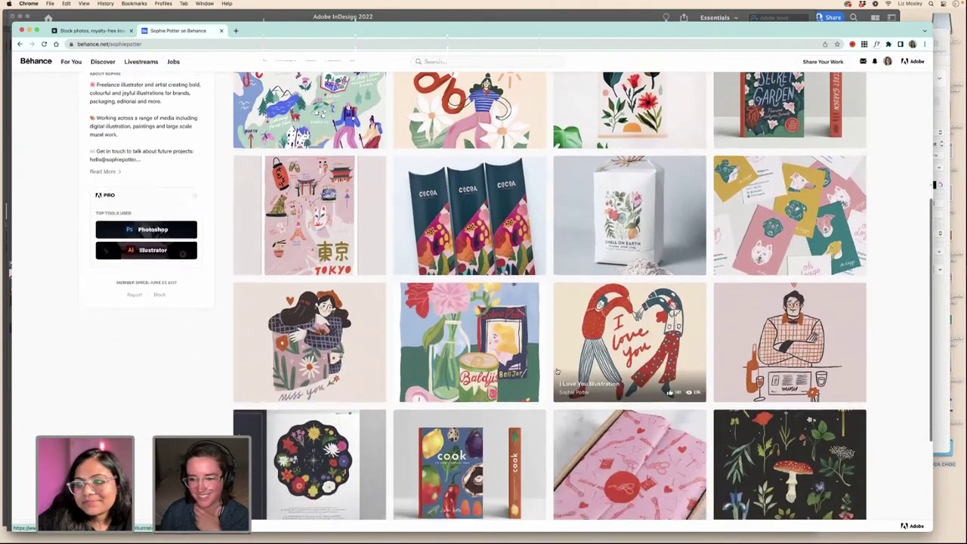
scroll(541, 369, "down", 5)
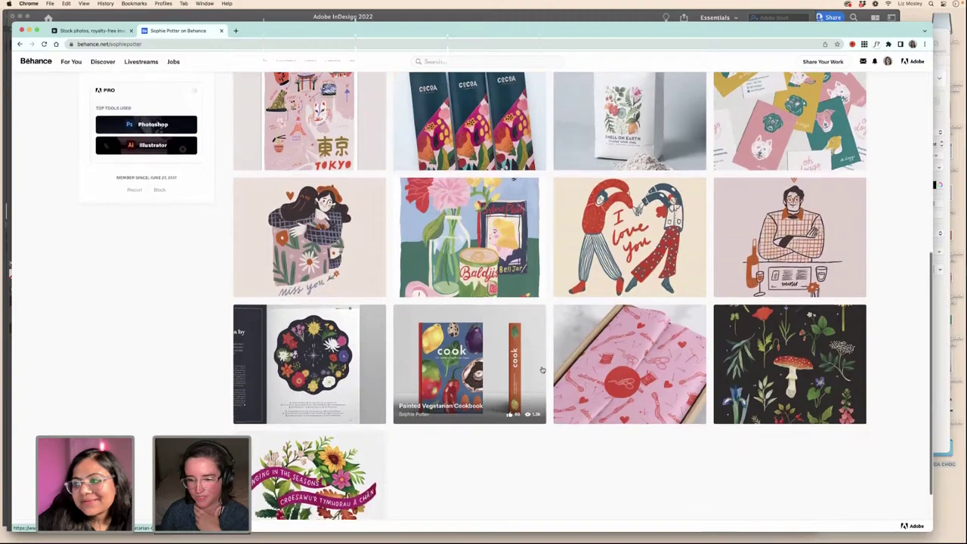
scroll(541, 369, "down", 1)
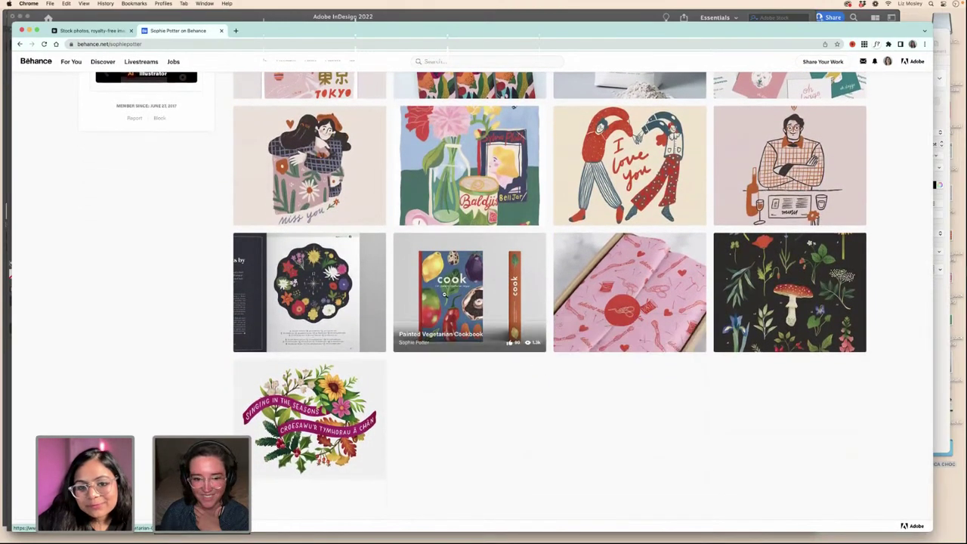
- Open the Painted Vegetarian Cookbook project, read its description and examine the cover and spine mockup with the close-up of the cover
left_click(474, 305)
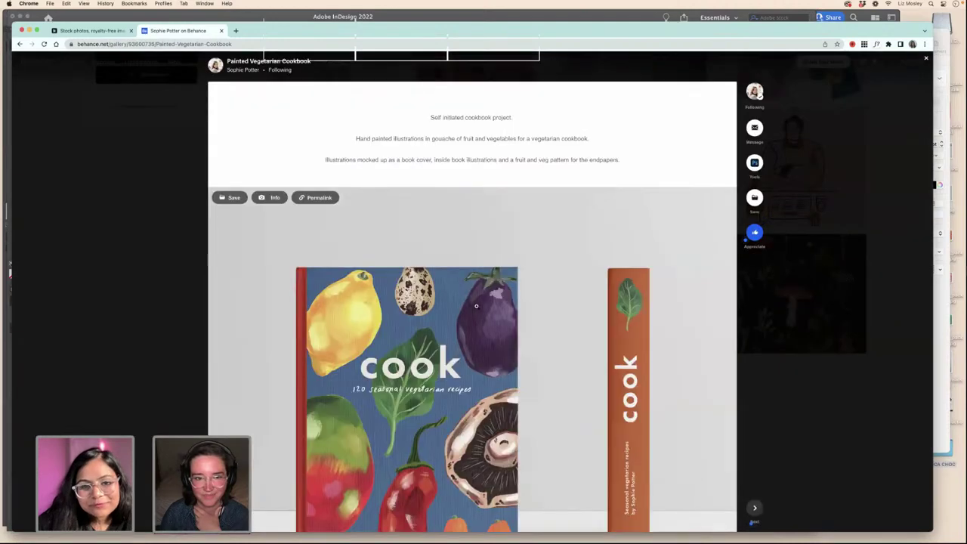
scroll(476, 305, "down", 1)
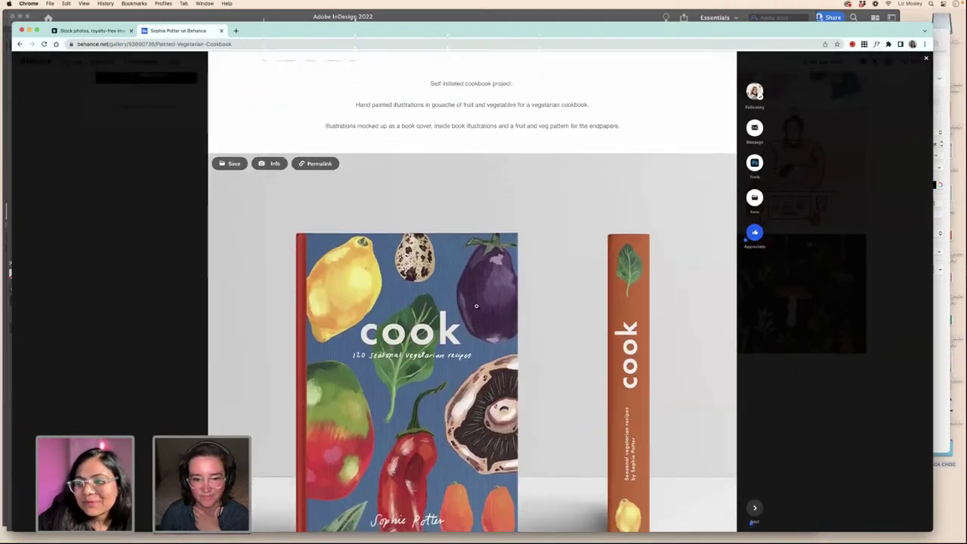
scroll(476, 305, "down", 3)
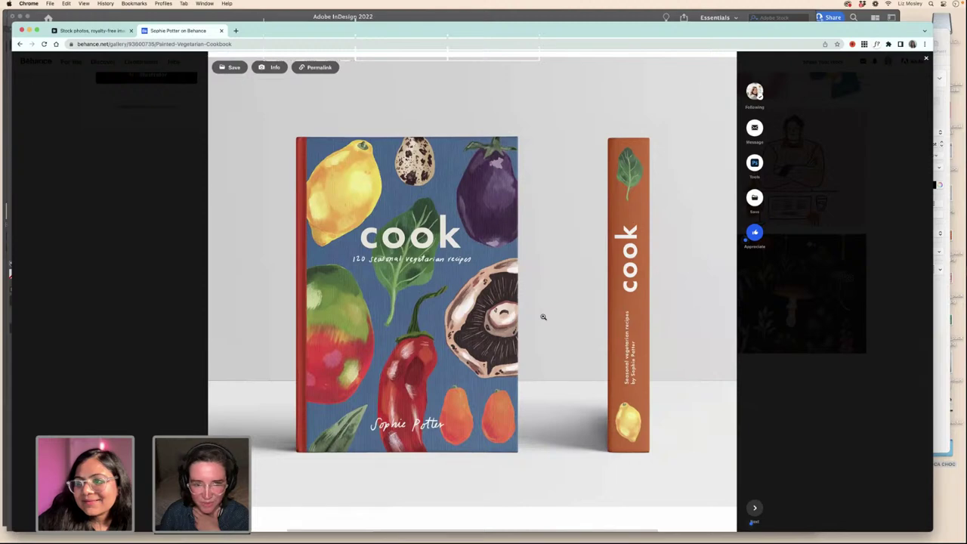
scroll(542, 317, "down", 4)
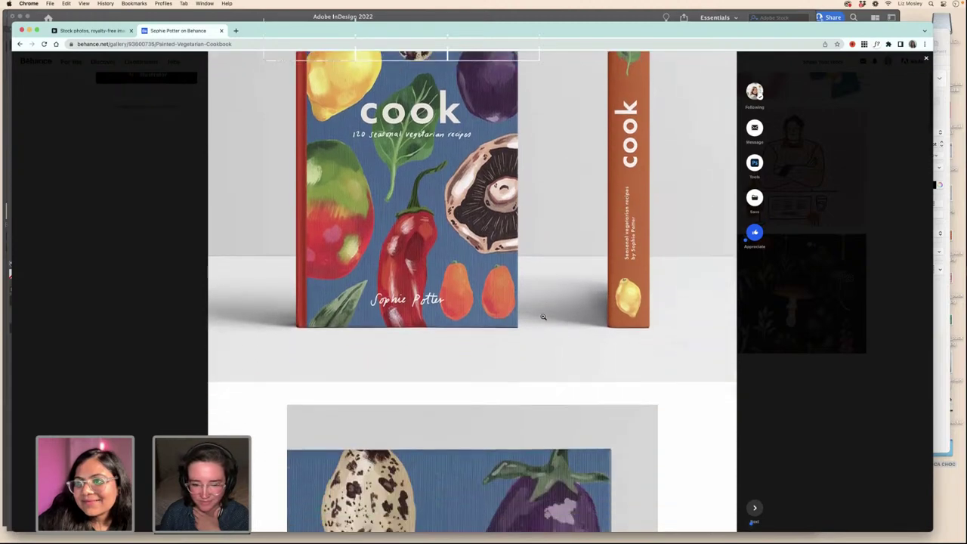
scroll(543, 317, "down", 10)
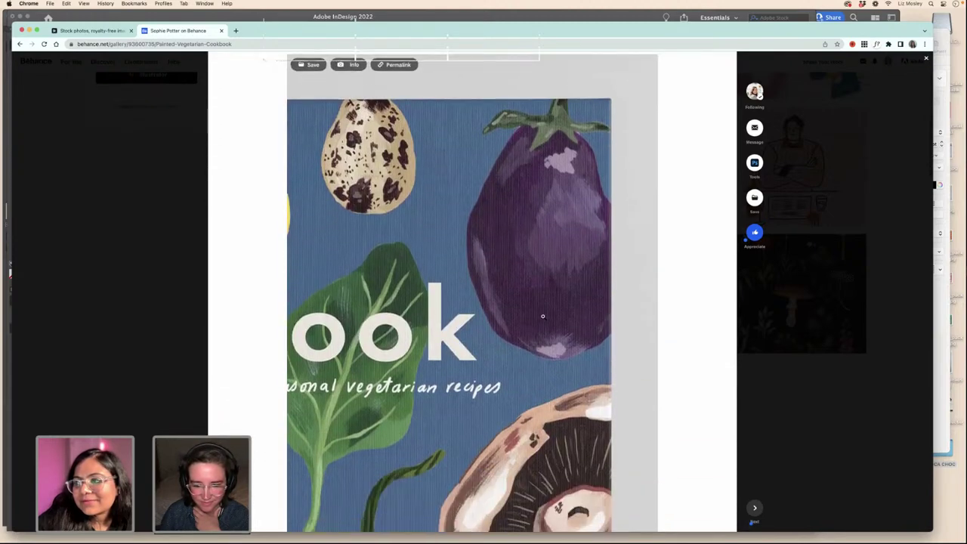
scroll(542, 317, "down", 6)
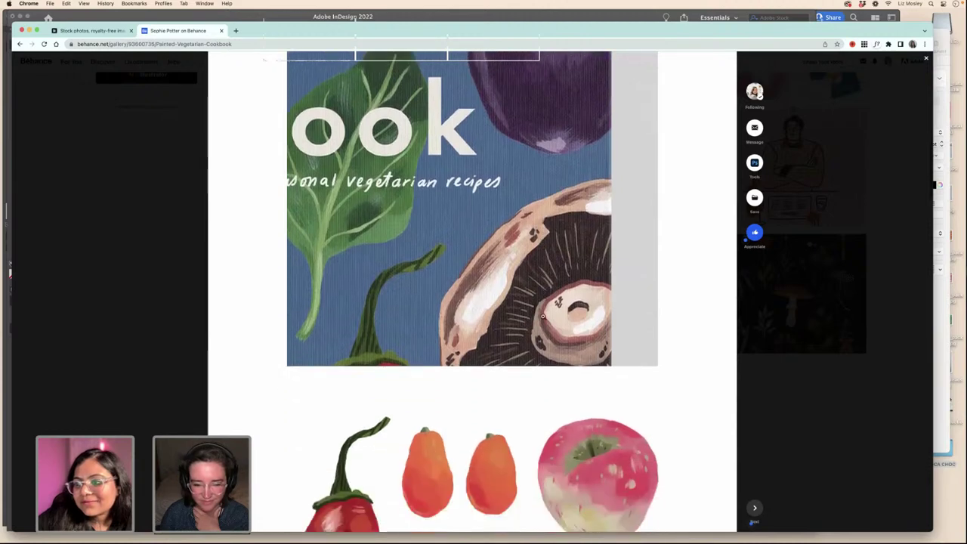
- View the cookbook's individual fruit and vegetable paintings, from the chilli and mandarins to the artichoke, down to the red endpaper pattern
scroll(543, 317, "down", 6)
scroll(542, 317, "down", 4)
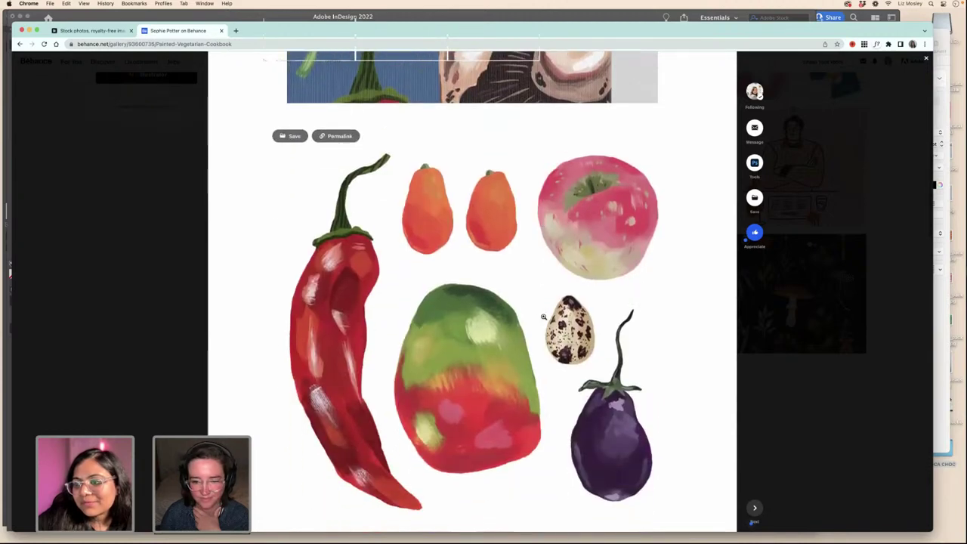
scroll(687, 351, "down", 10)
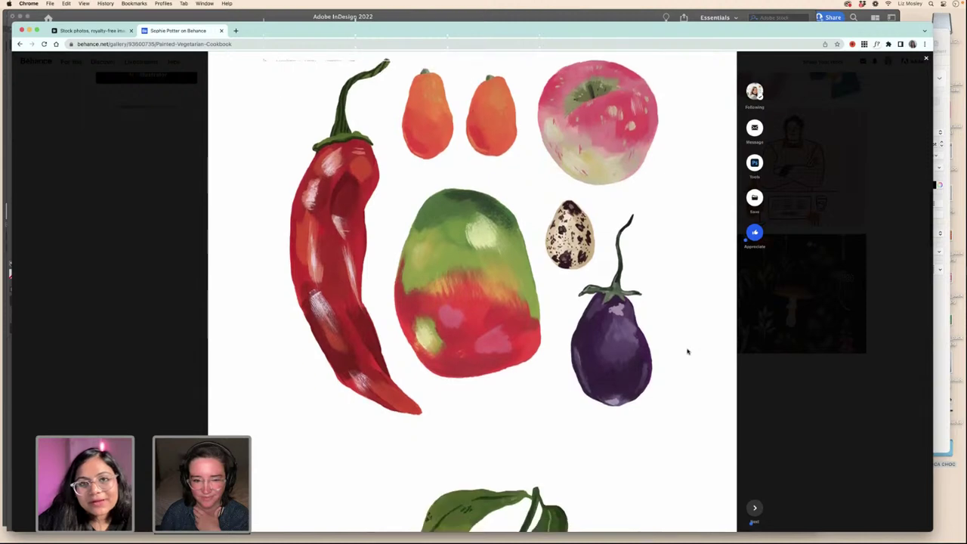
scroll(687, 350, "down", 5)
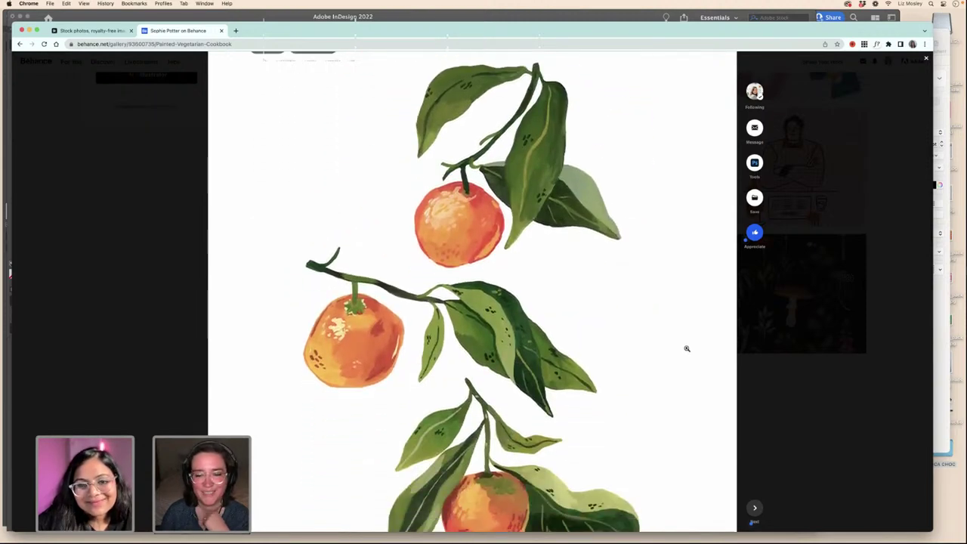
scroll(687, 349, "down", 10)
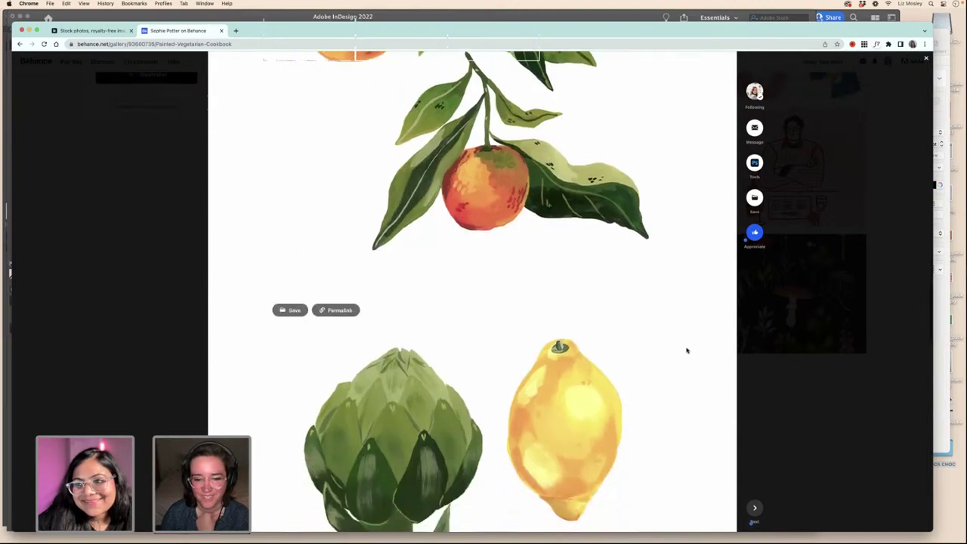
scroll(686, 350, "down", 6)
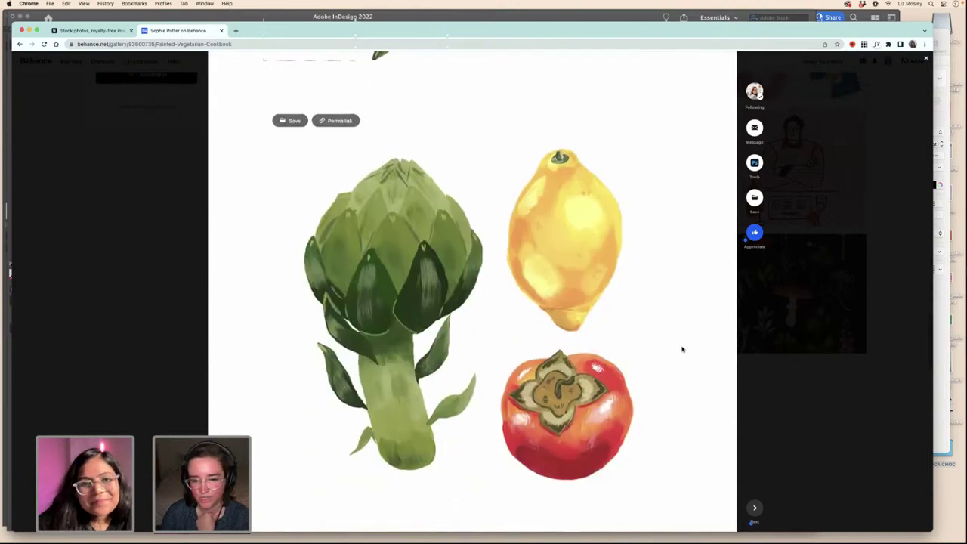
scroll(682, 349, "down", 11)
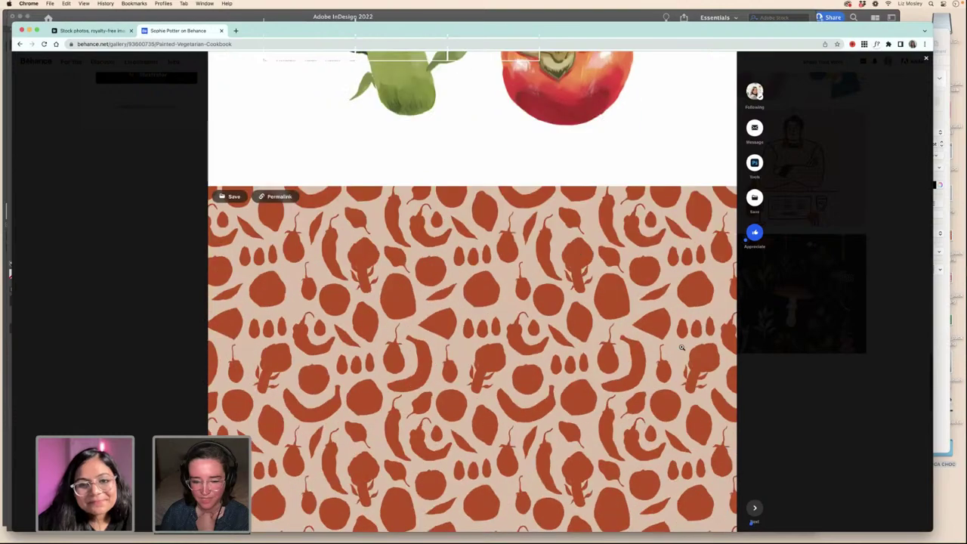
scroll(682, 348, "down", 3)
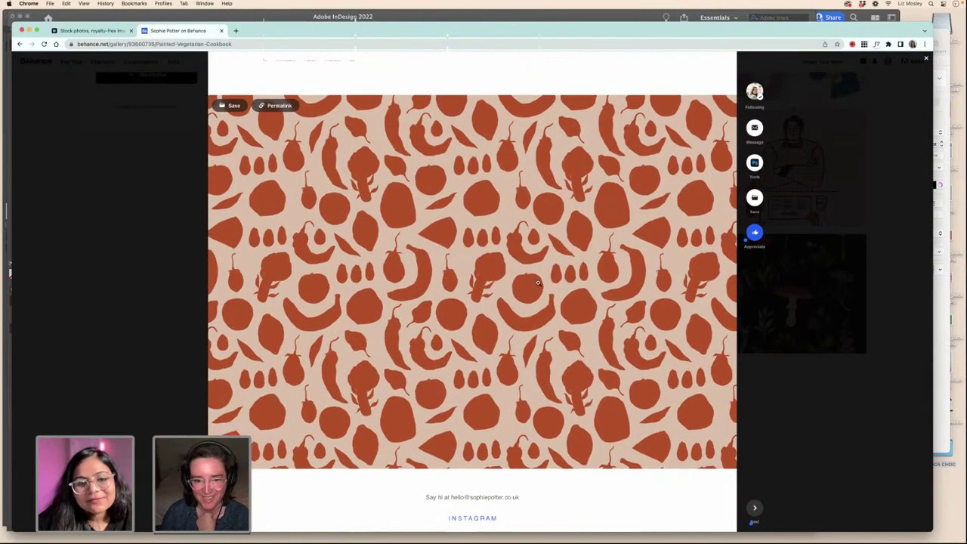
scroll(565, 293, "down", 3)
- Review the cookbook's paintings in reverse up to the cover mockup and close the project to return to the portfolio
scroll(627, 293, "up", 11)
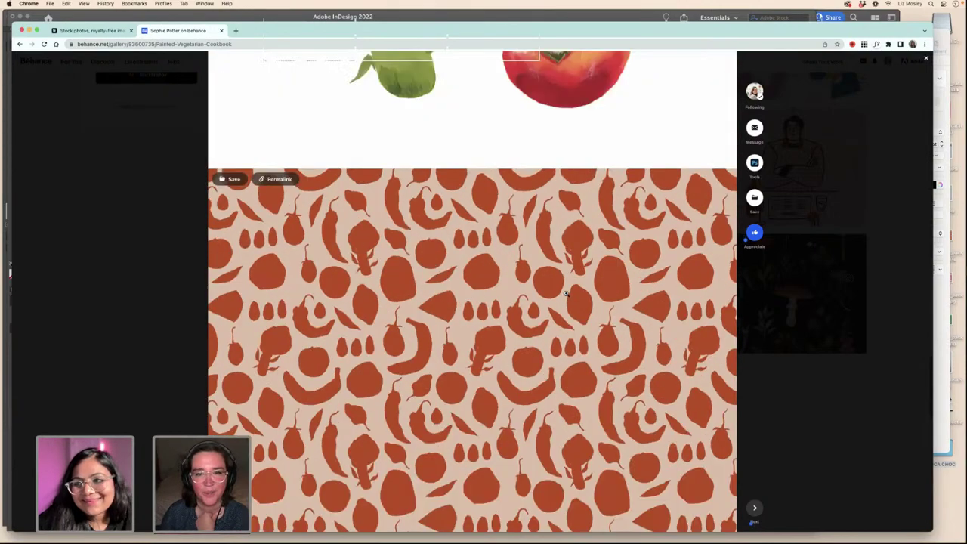
scroll(627, 293, "up", 2)
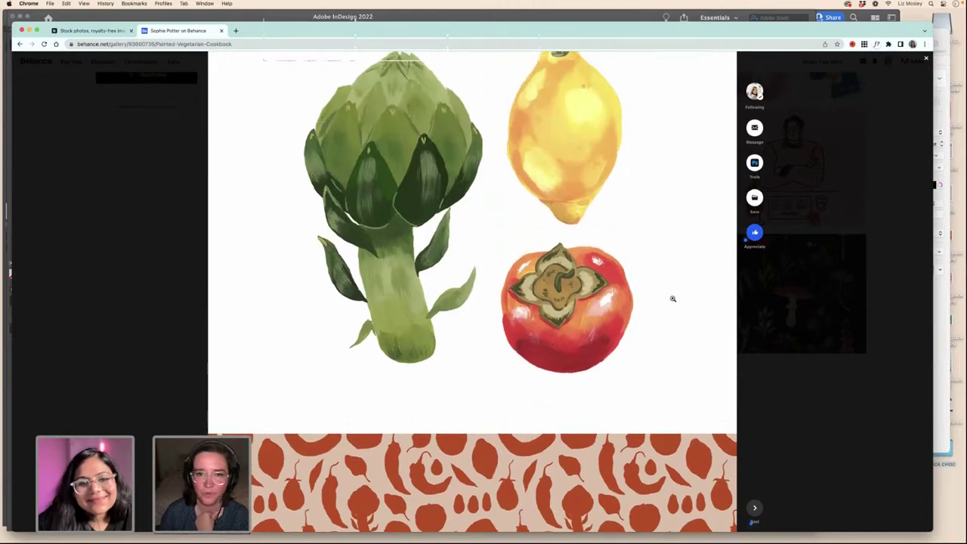
scroll(672, 298, "up", 14)
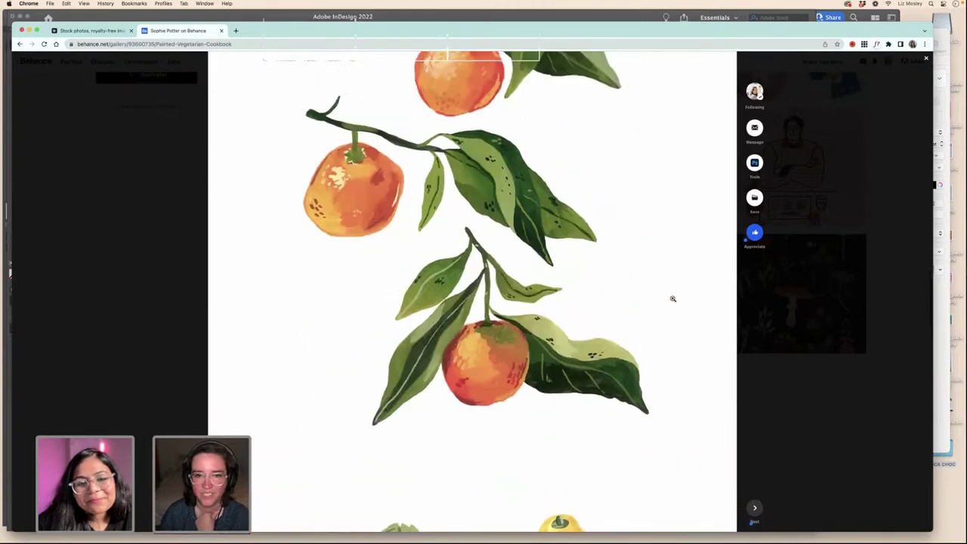
scroll(672, 298, "up", 14)
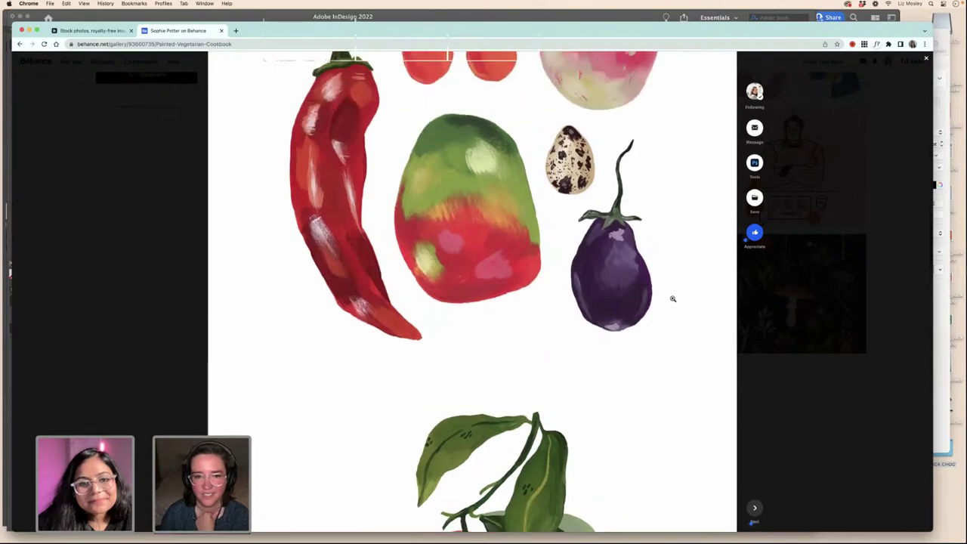
scroll(673, 298, "up", 5)
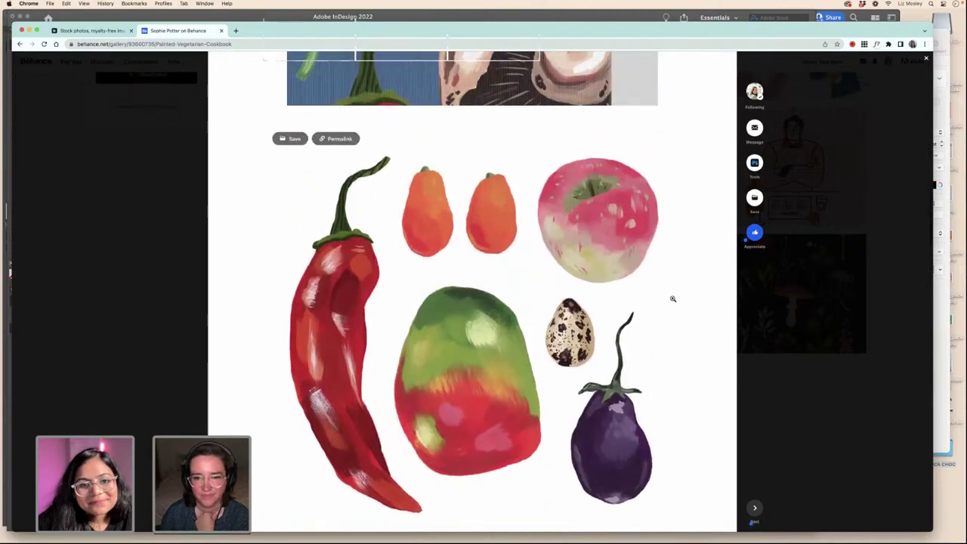
scroll(673, 298, "up", 11)
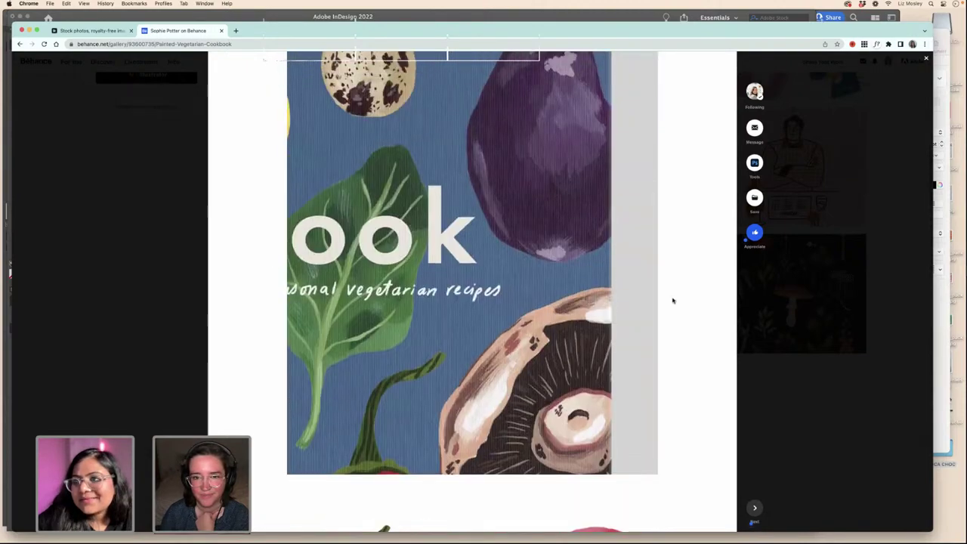
scroll(672, 300, "up", 16)
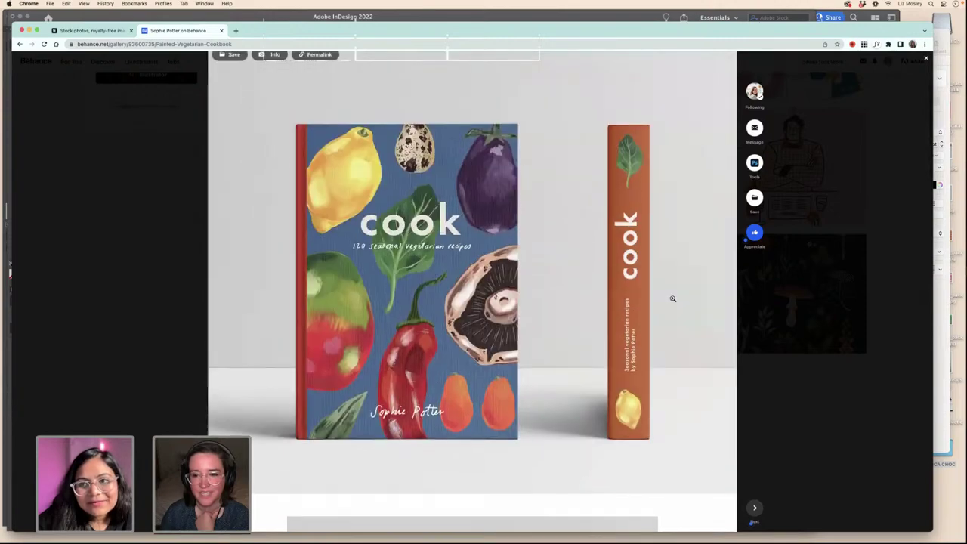
scroll(672, 299, "up", 5)
key("Escape")
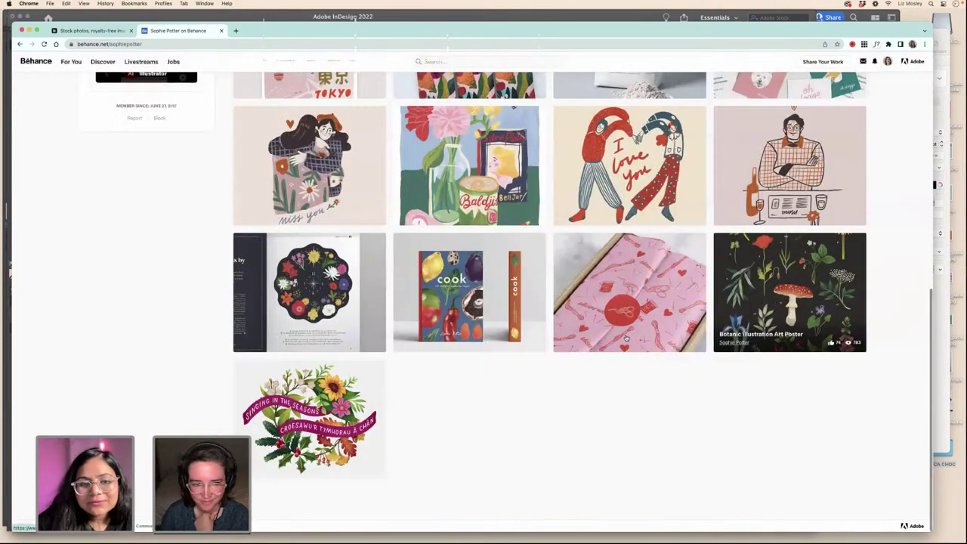
- Open the Bloom Magazine Floral Illustration project, read its description and examine the flower clock on the magazine page
scroll(484, 325, "up", 1)
left_click(336, 317)
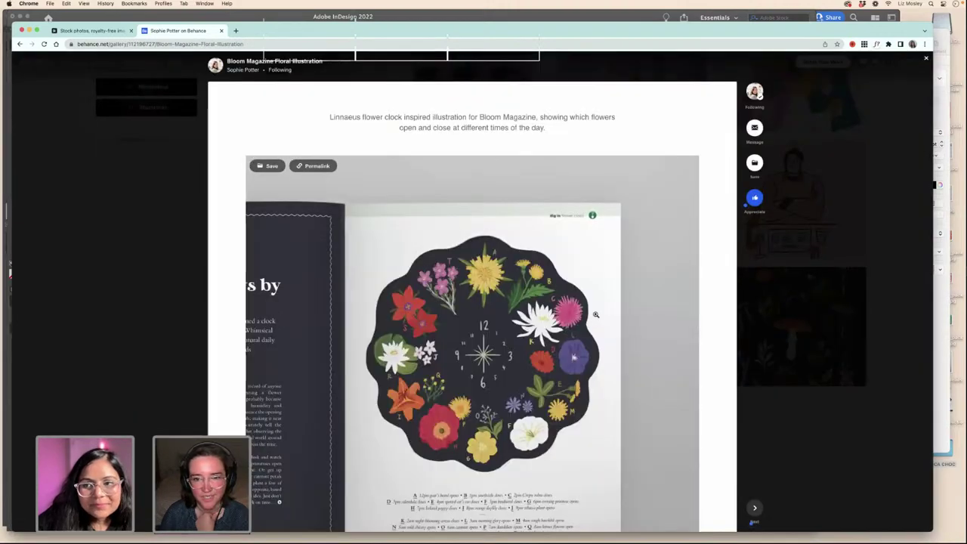
scroll(596, 314, "down", 1)
scroll(596, 316, "down", 1)
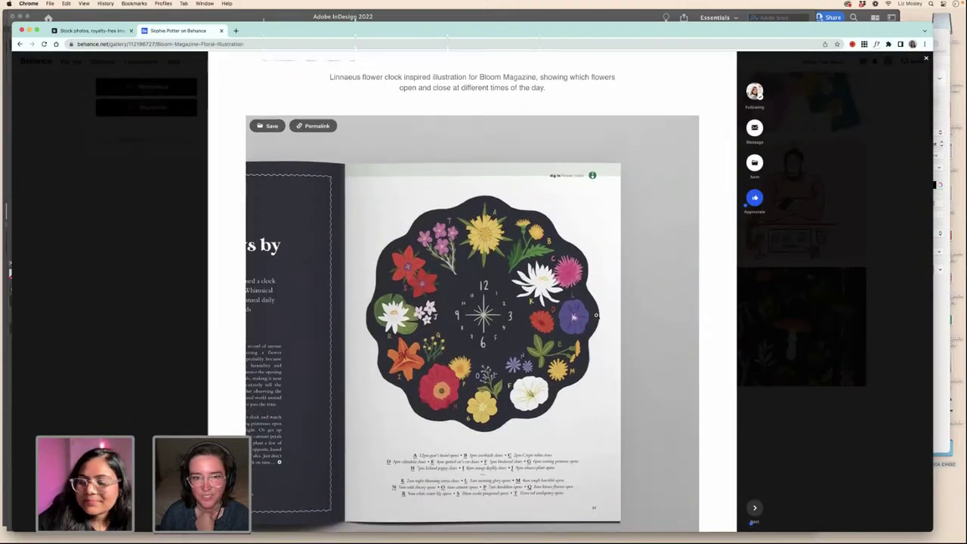
scroll(596, 316, "down", 1)
scroll(596, 316, "down", 3)
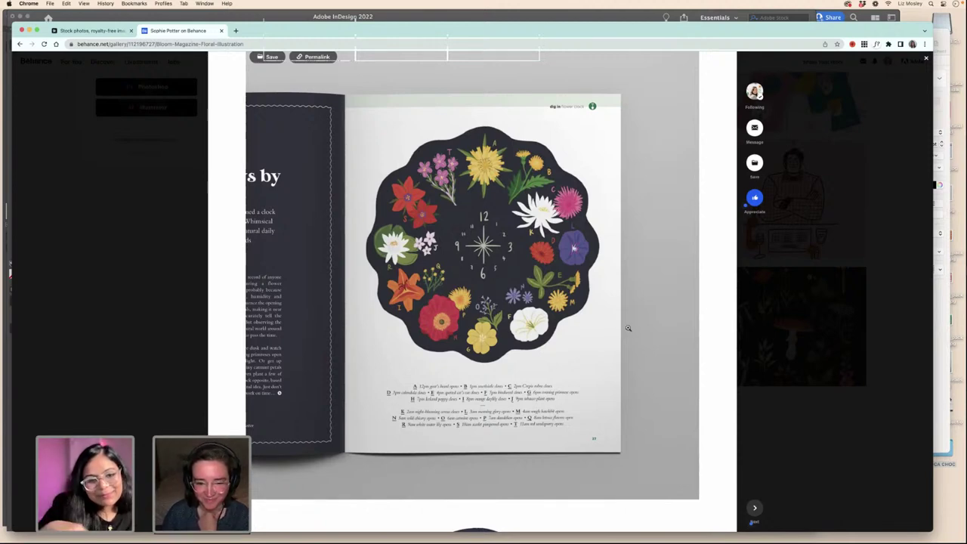
scroll(626, 328, "down", 1)
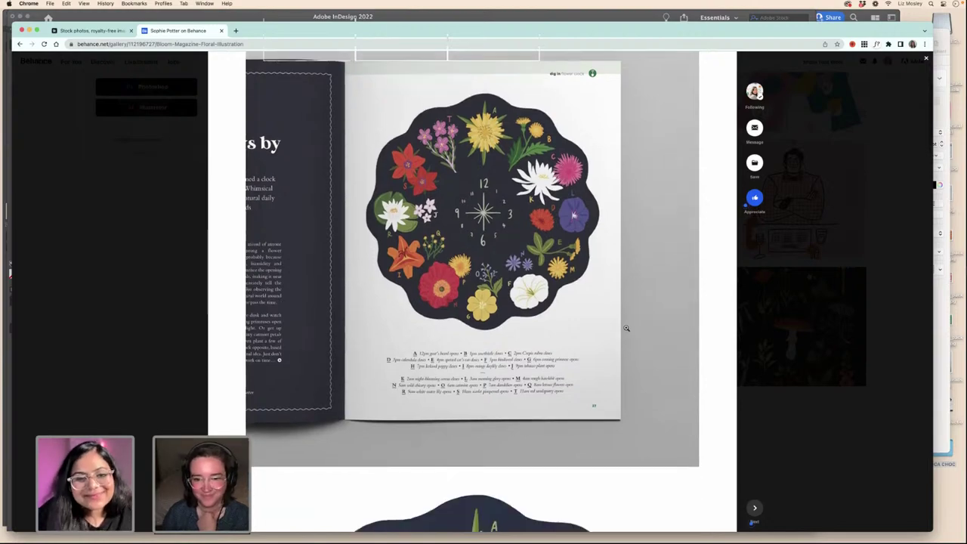
- Examine the enlarged flower clock illustration from its uppermost flowers down to its scalloped lower edge
scroll(626, 328, "down", 10)
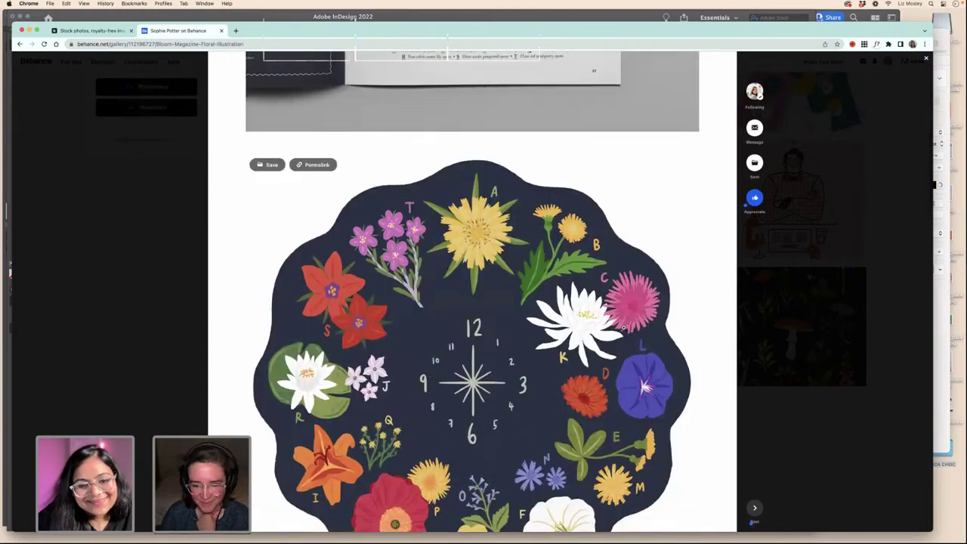
scroll(625, 328, "down", 2)
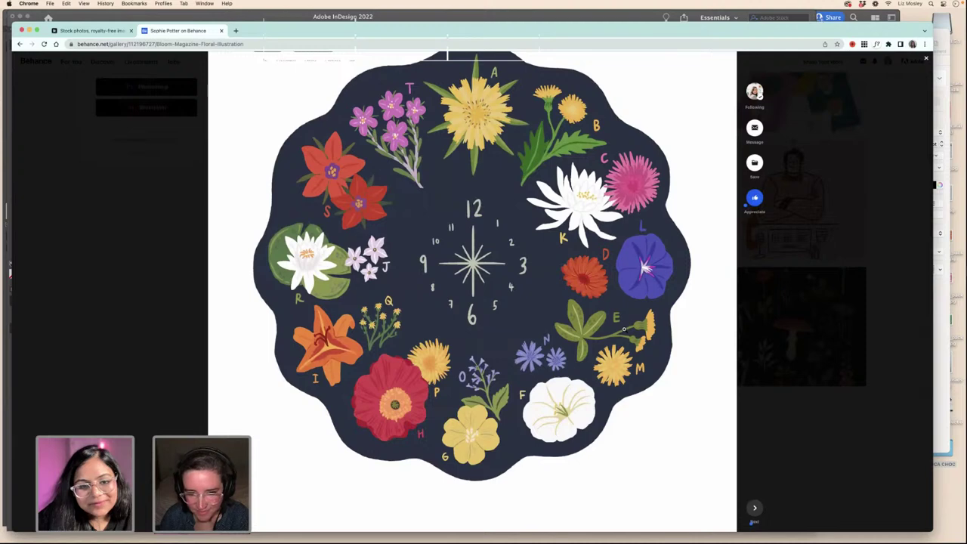
scroll(624, 328, "down", 2)
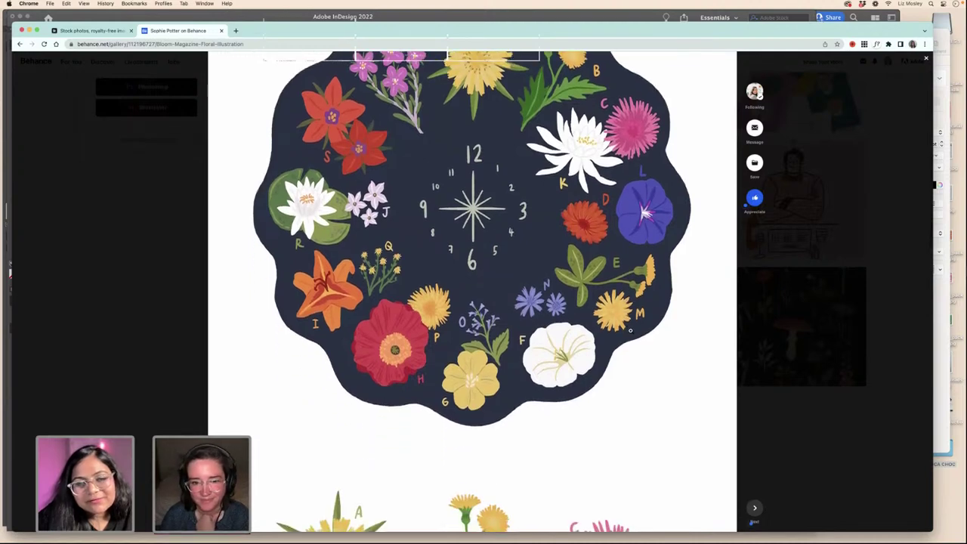
scroll(630, 331, "down", 1)
scroll(631, 331, "down", 2)
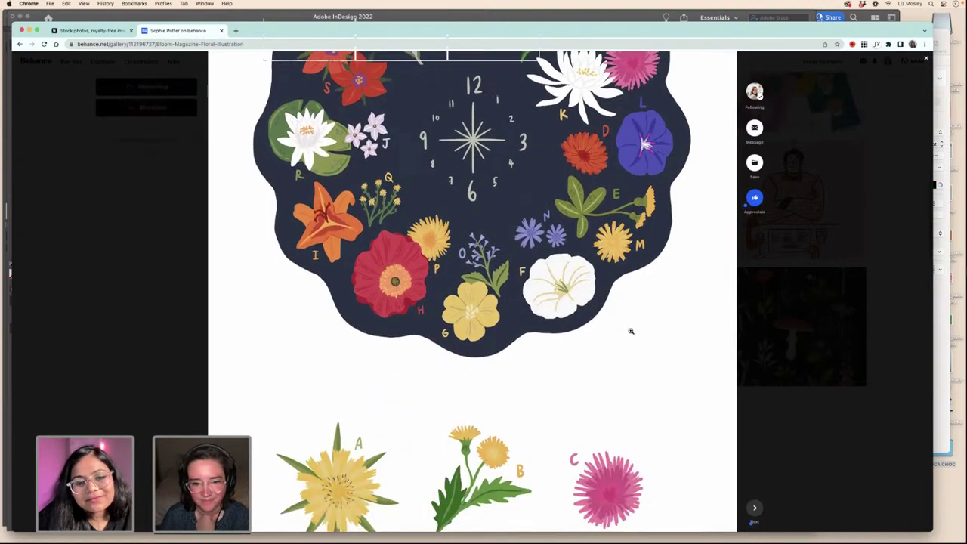
- View the separate lettered flower illustrations from A to T, go back to the first ones and close the Bloom Magazine project
scroll(631, 331, "down", 6)
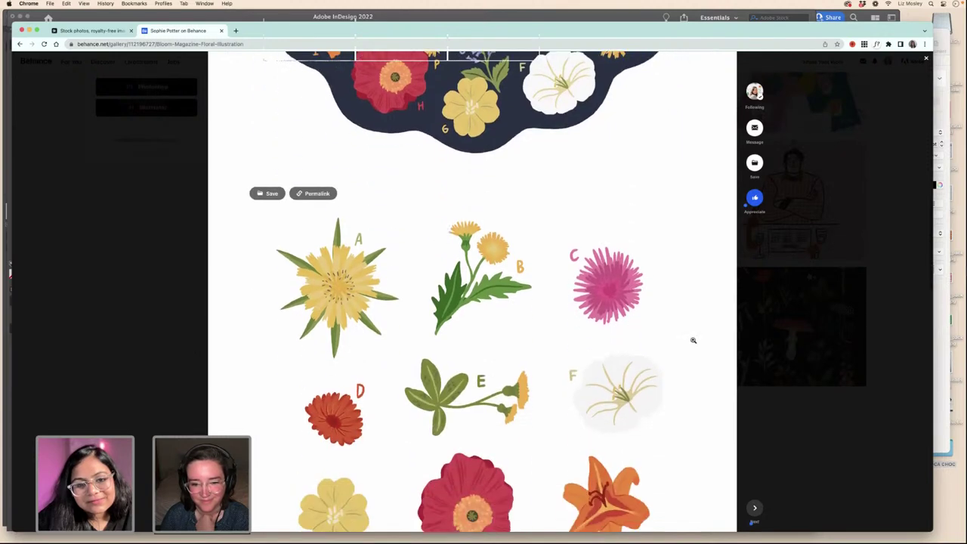
scroll(691, 340, "down", 6)
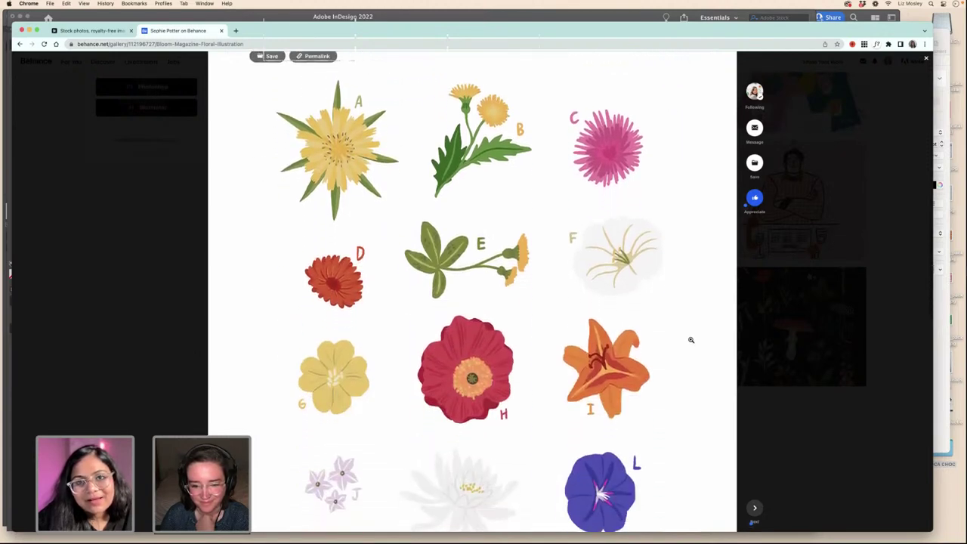
scroll(690, 340, "down", 7)
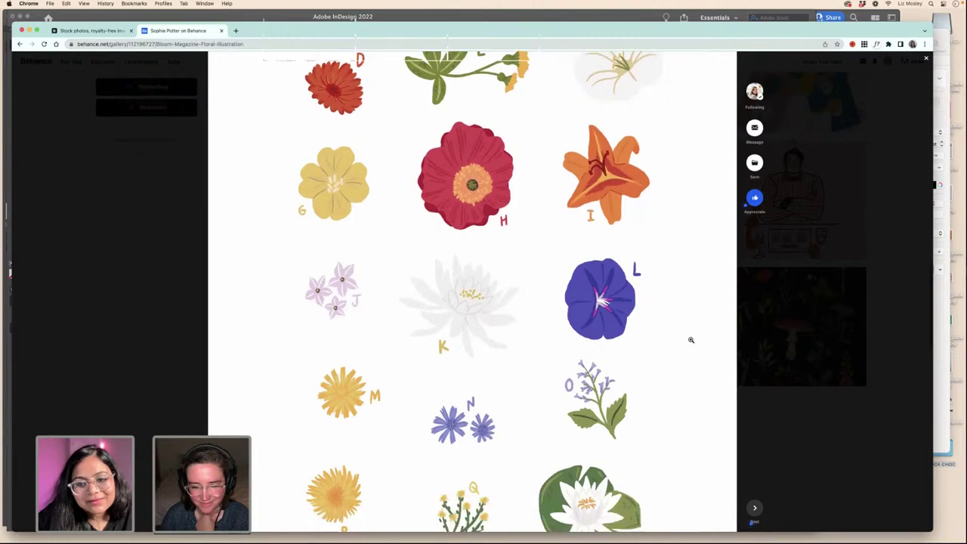
scroll(691, 340, "down", 3)
scroll(691, 340, "down", 6)
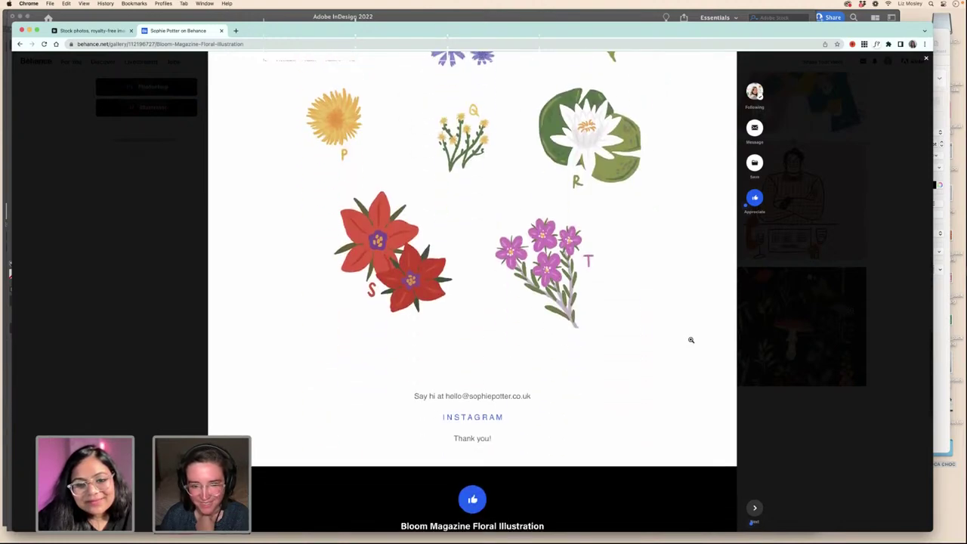
scroll(691, 340, "up", 15)
scroll(691, 340, "up", 7)
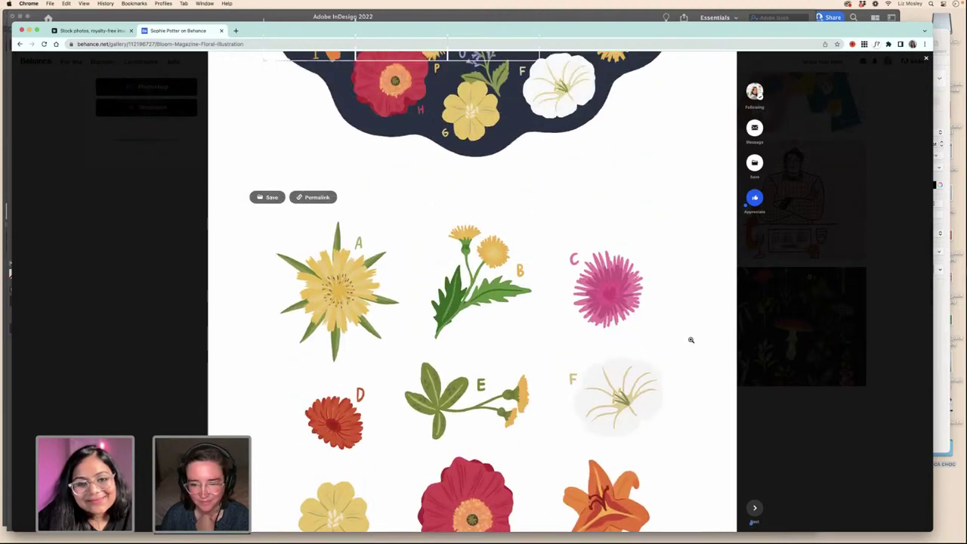
left_click(759, 404)
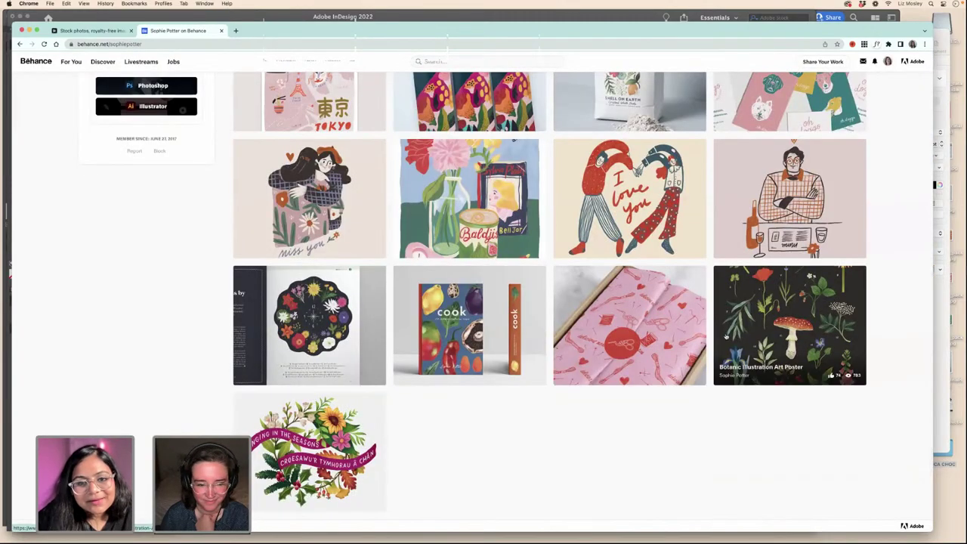
- Scan the illustrator's portfolio grid back up to the profile header, then return to the BC_product_catalogue document in InDesign
scroll(726, 336, "up", 4)
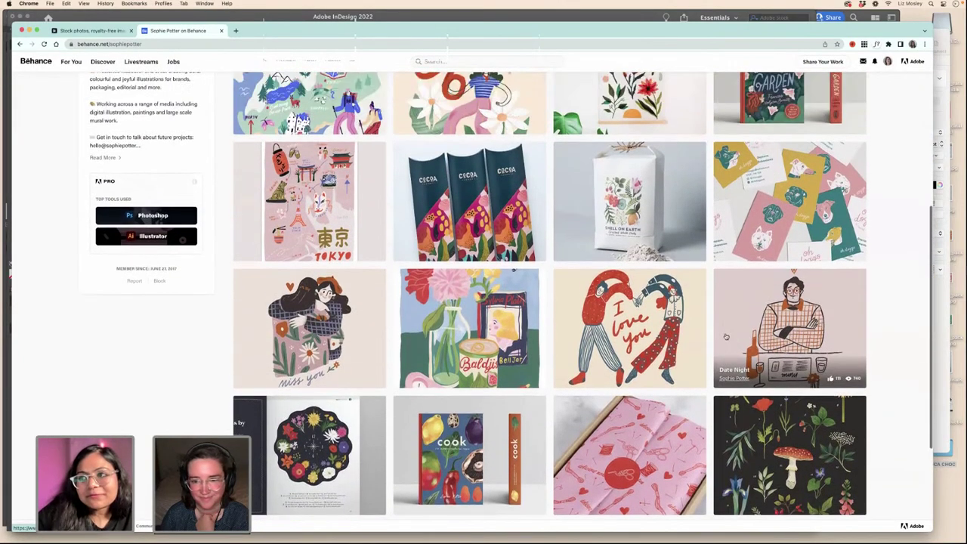
scroll(726, 337, "up", 8)
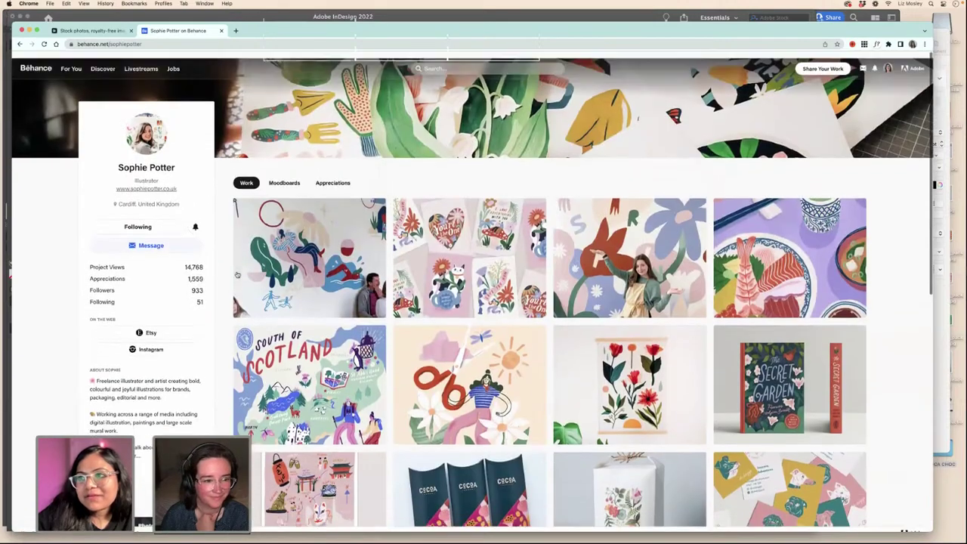
scroll(203, 275, "down", 2)
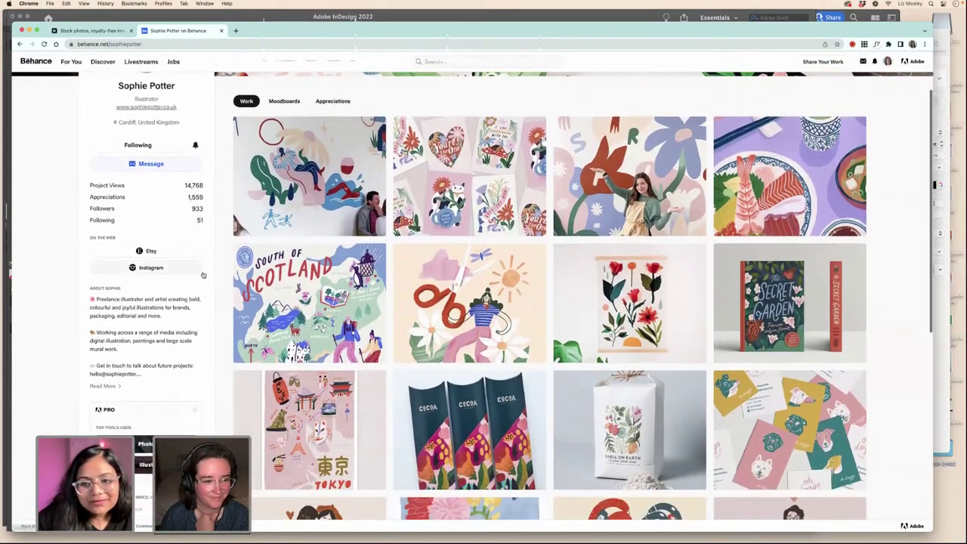
scroll(219, 275, "up", 1)
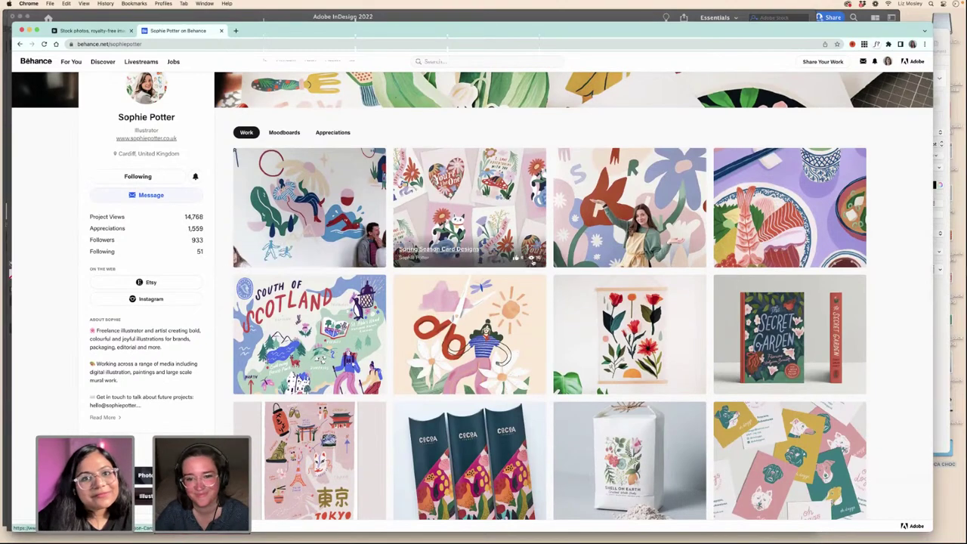
scroll(552, 261, "up", 2)
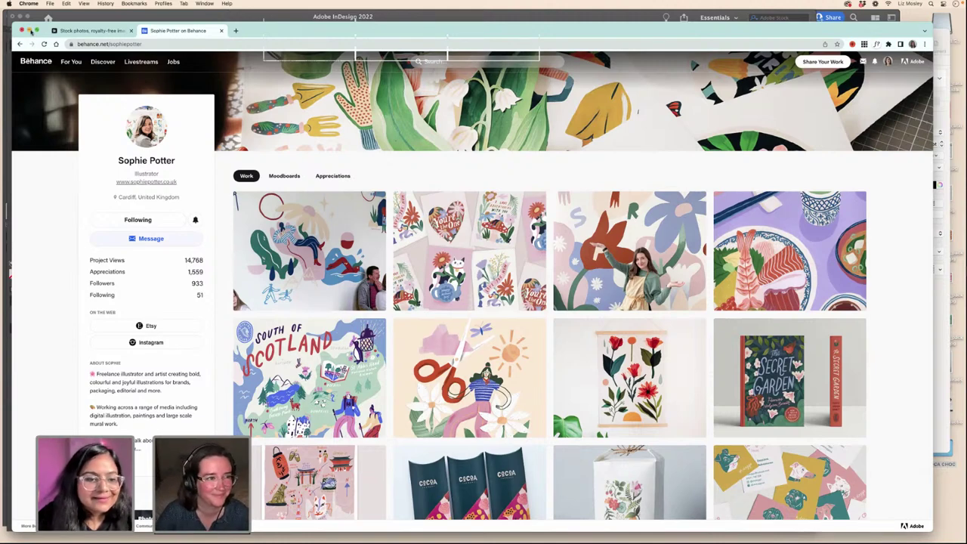
key("super+m")
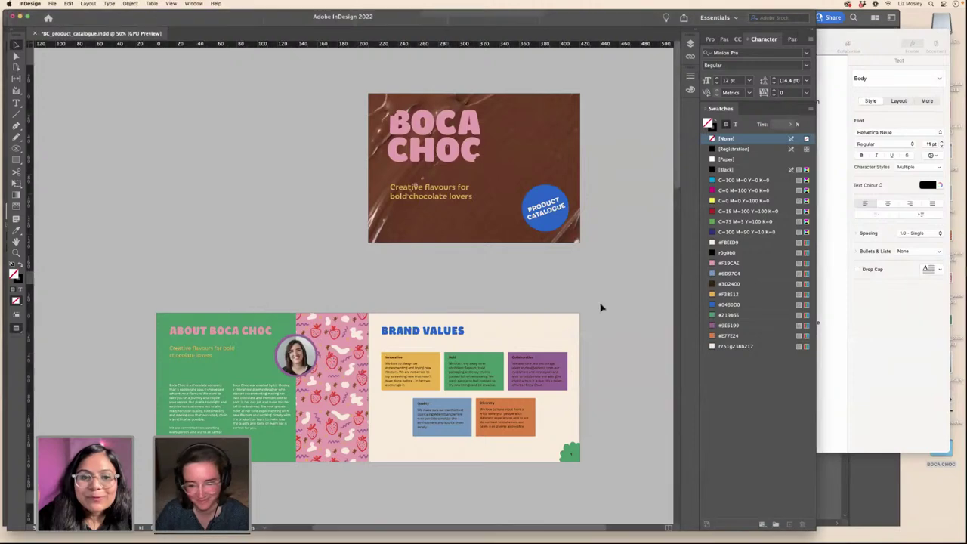
scroll(604, 314, "down", 10)
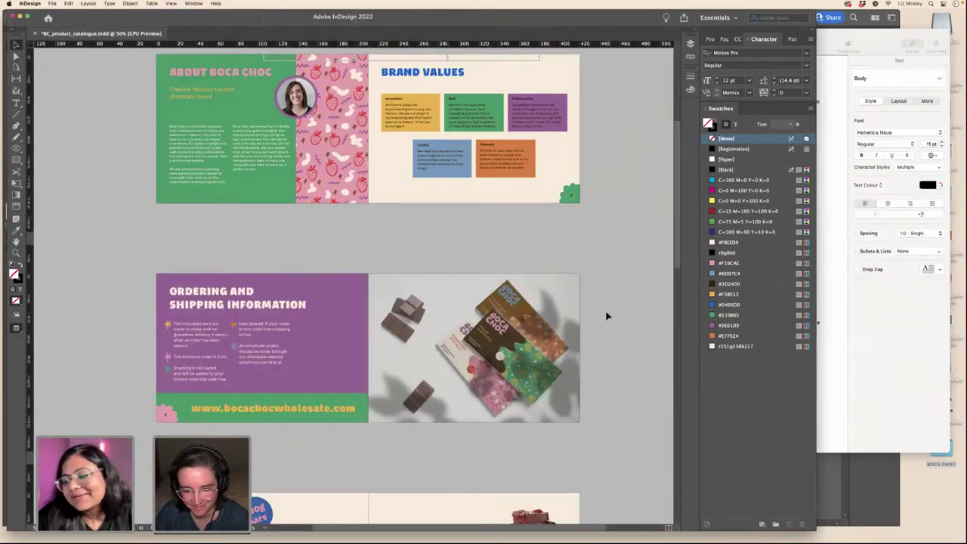
scroll(607, 315, "down", 2)
scroll(607, 317, "up", 5)
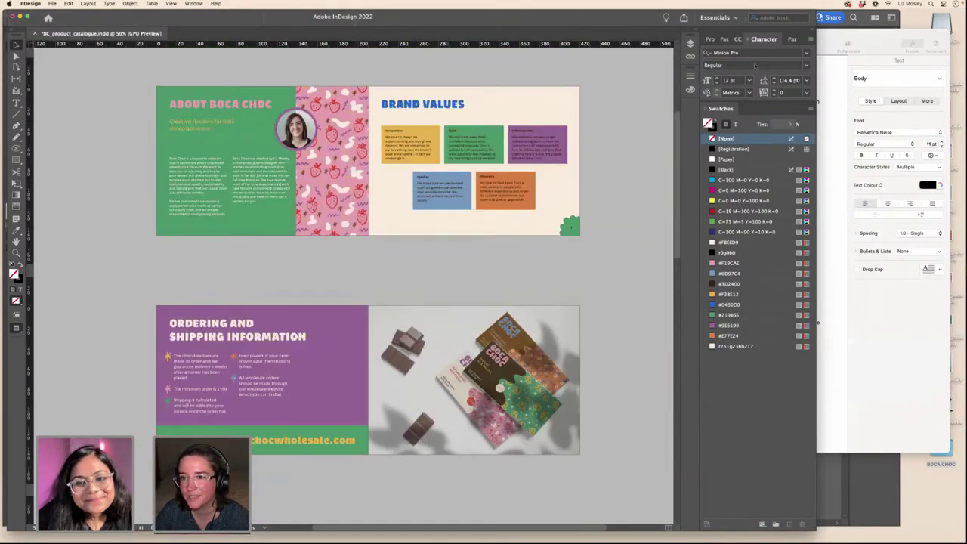
left_click(725, 40)
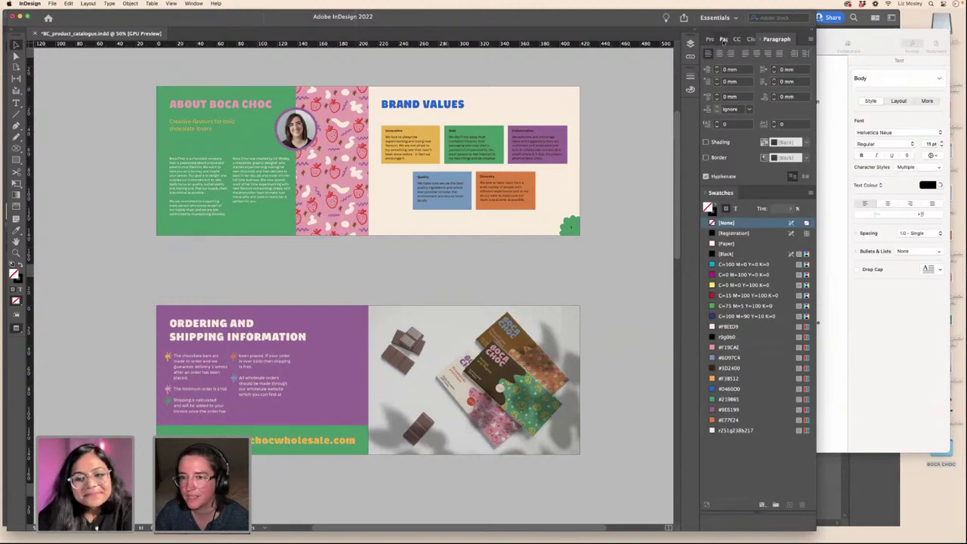
left_click(723, 39)
scroll(505, 219, "down", 1)
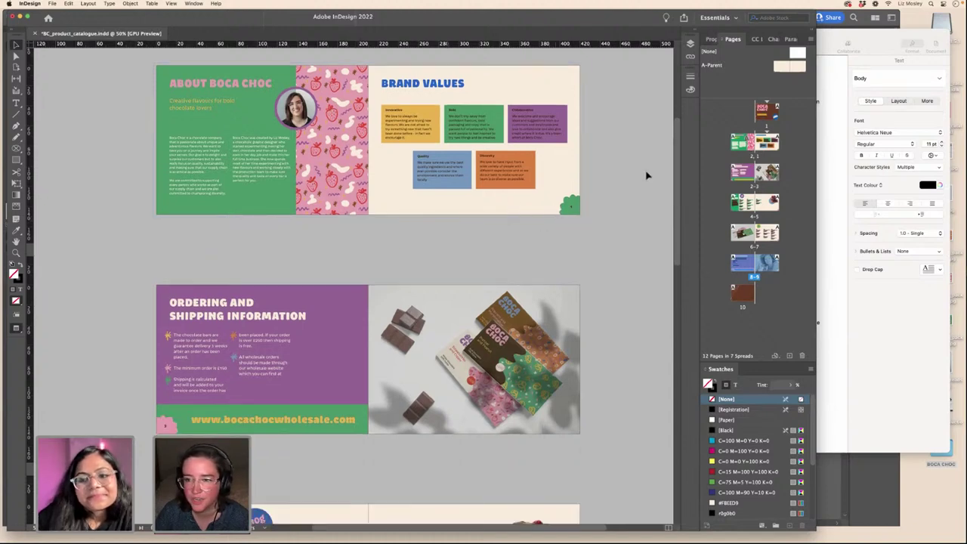
double_click(799, 68)
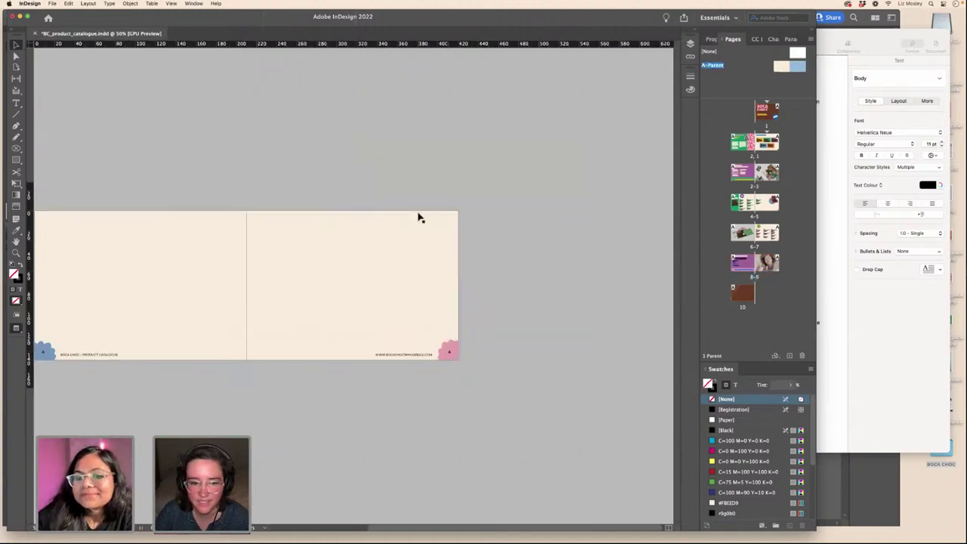
left_click(419, 358)
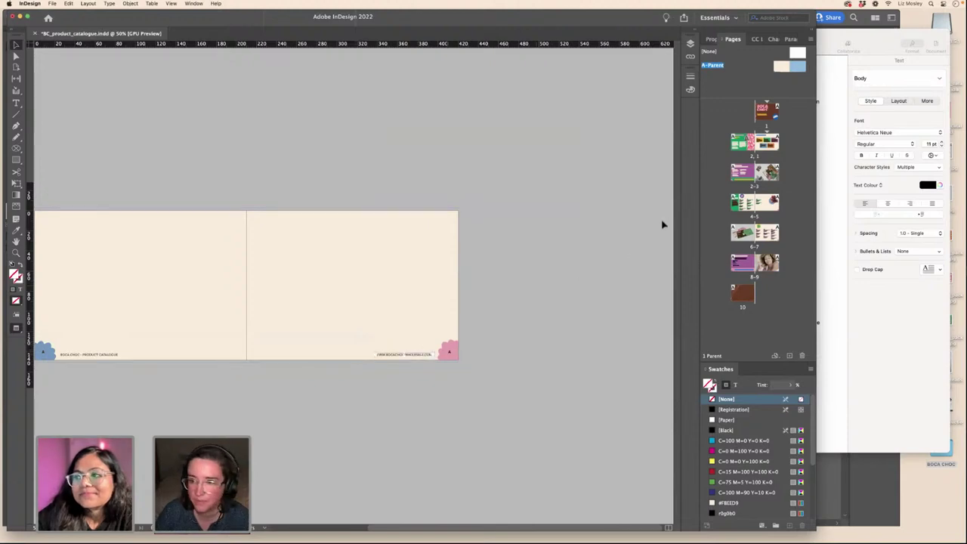
- Paste the website footer in place on the Brand Values page, beside the green page-number flower
double_click(766, 144)
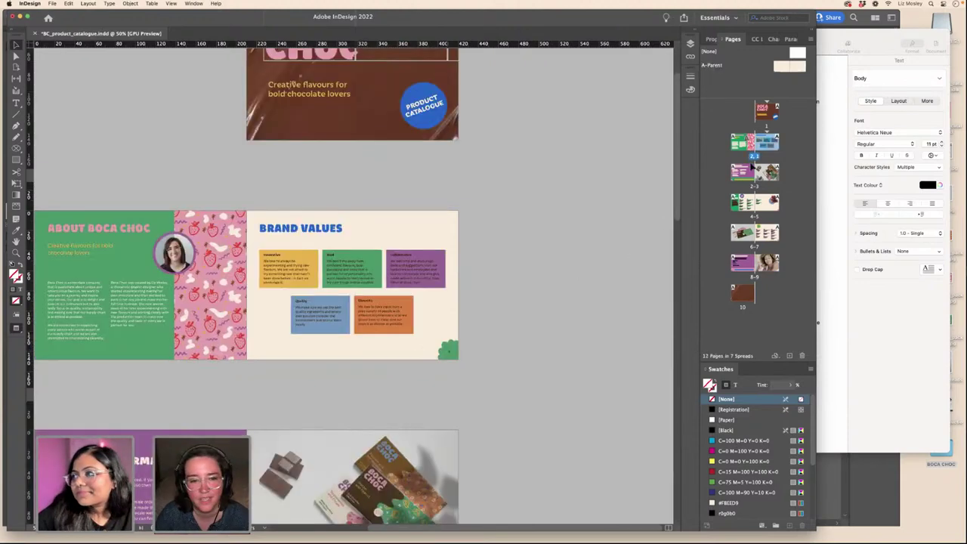
left_click(68, 4)
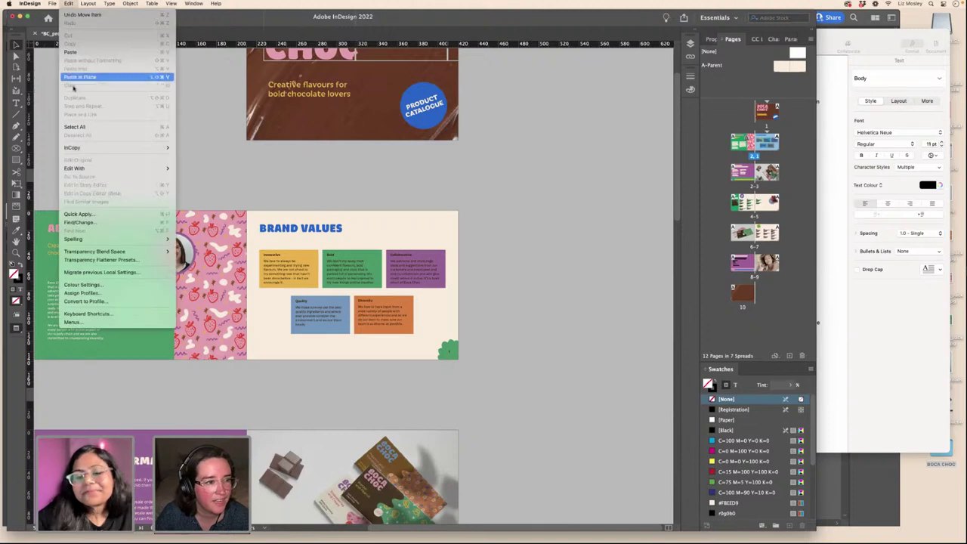
left_click(85, 77)
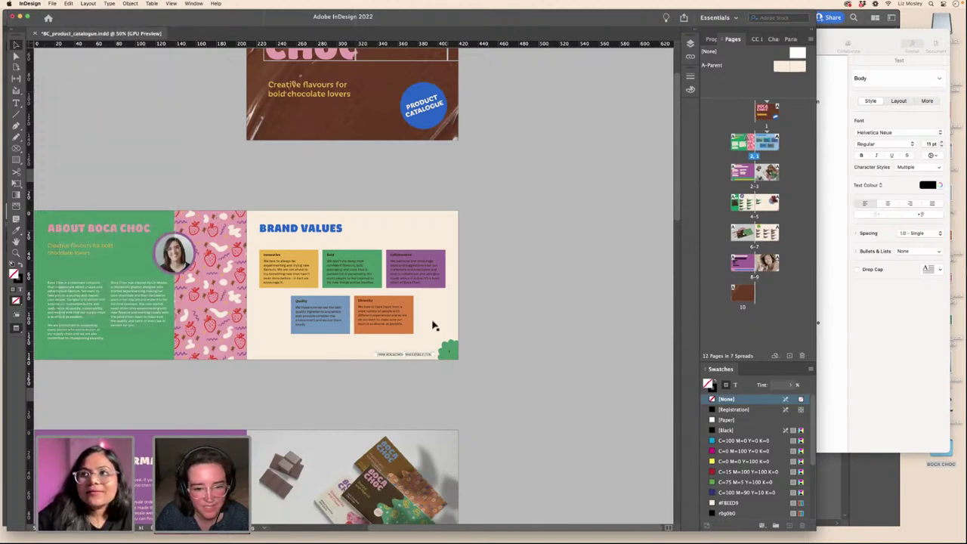
- Paste the website footer in place on page 5, the right-hand page of the About the Products spread
scroll(486, 338, "left", 3)
scroll(486, 338, "down", 10)
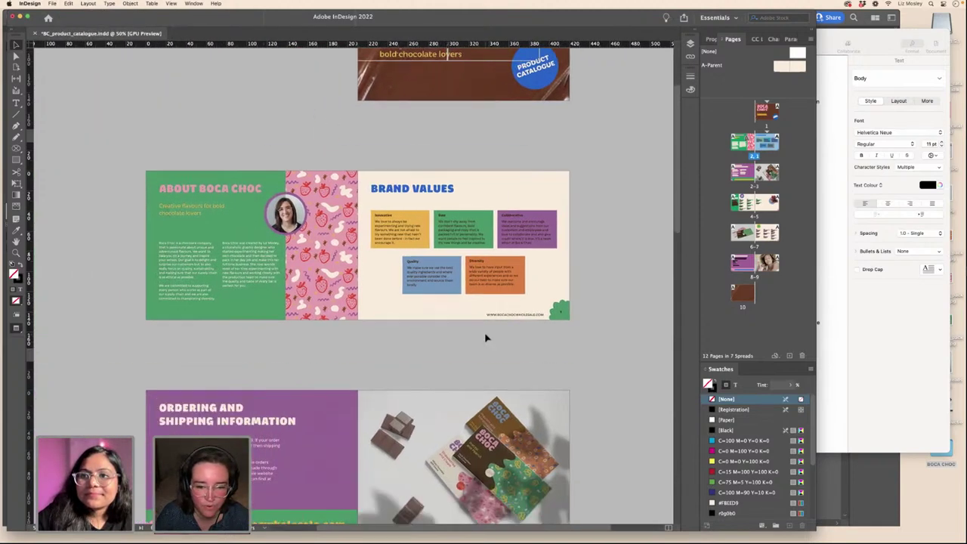
scroll(507, 351, "down", 2)
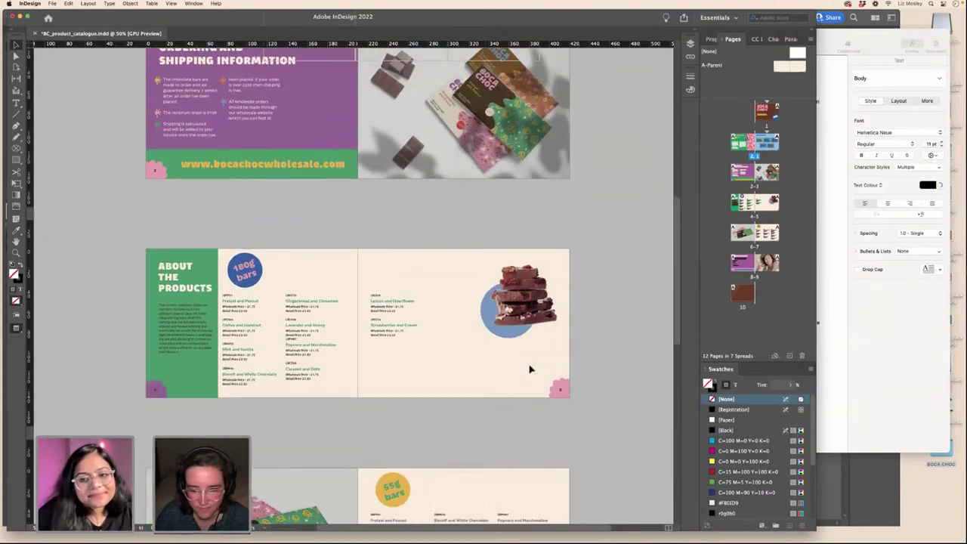
left_click(69, 4)
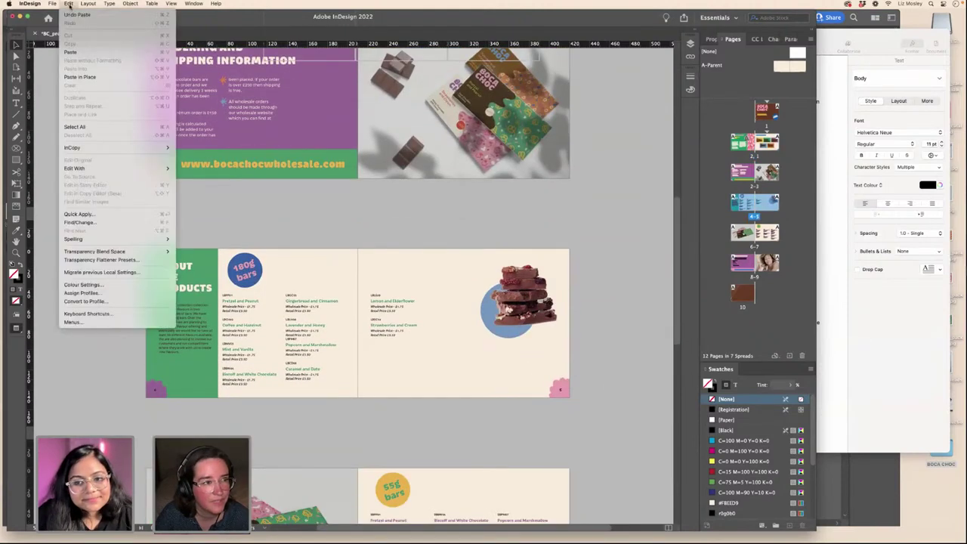
left_click(80, 78)
- Check the remaining catalogue spreads down to the back cover, then return to the front cover
scroll(572, 357, "down", 5)
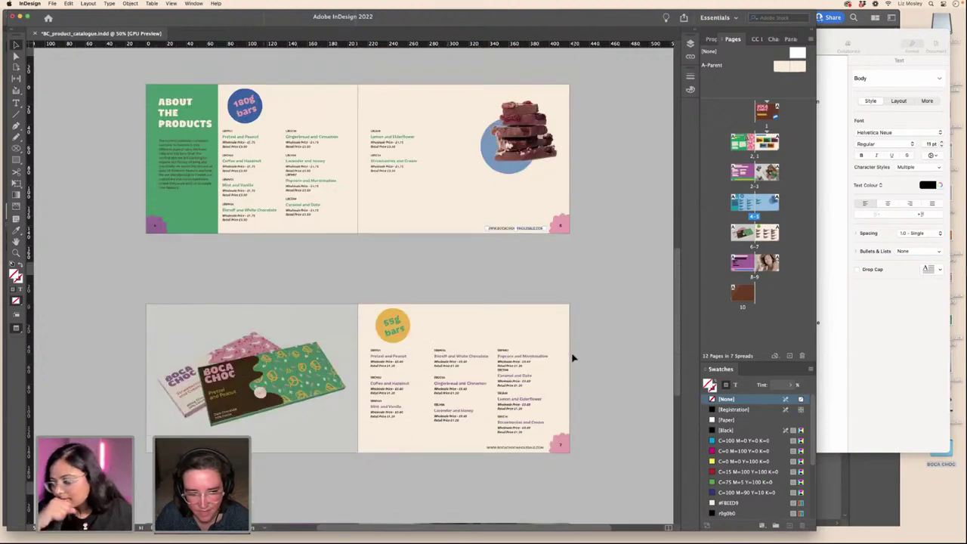
scroll(572, 357, "down", 4)
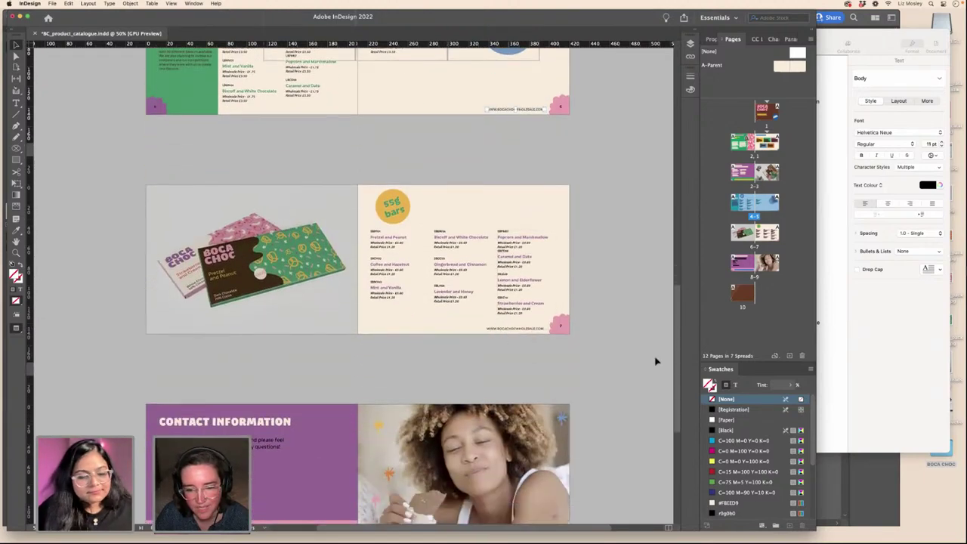
scroll(613, 354, "down", 1)
scroll(613, 354, "down", 5)
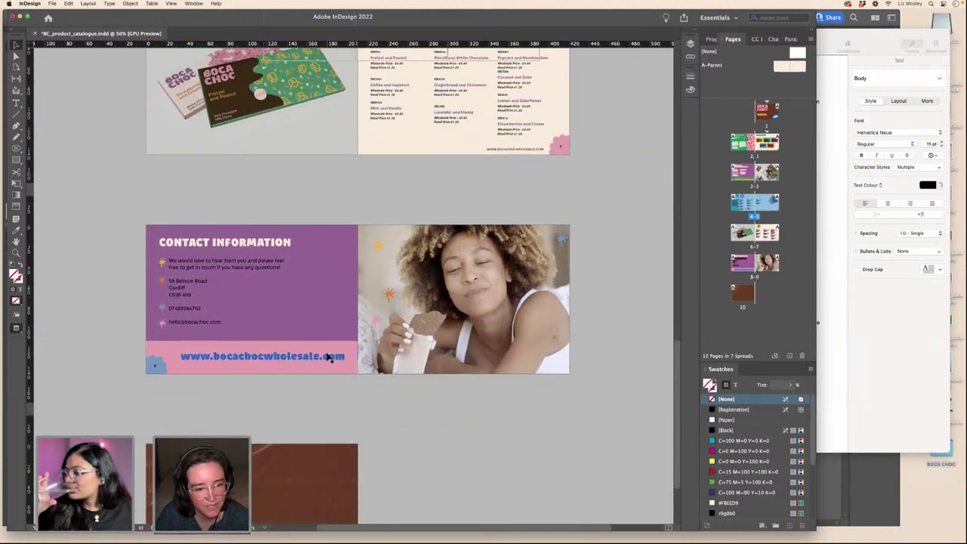
scroll(330, 358, "down", 4)
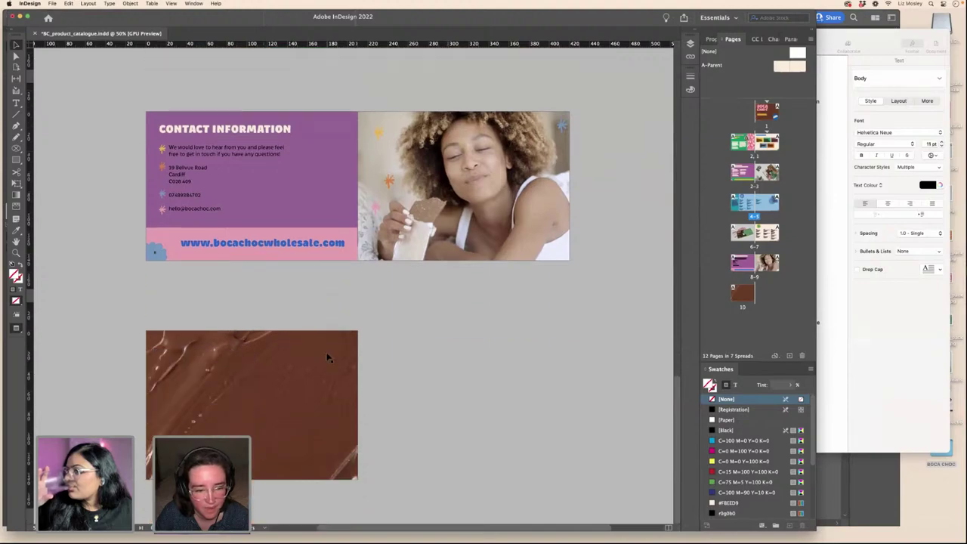
scroll(327, 358, "up", 20)
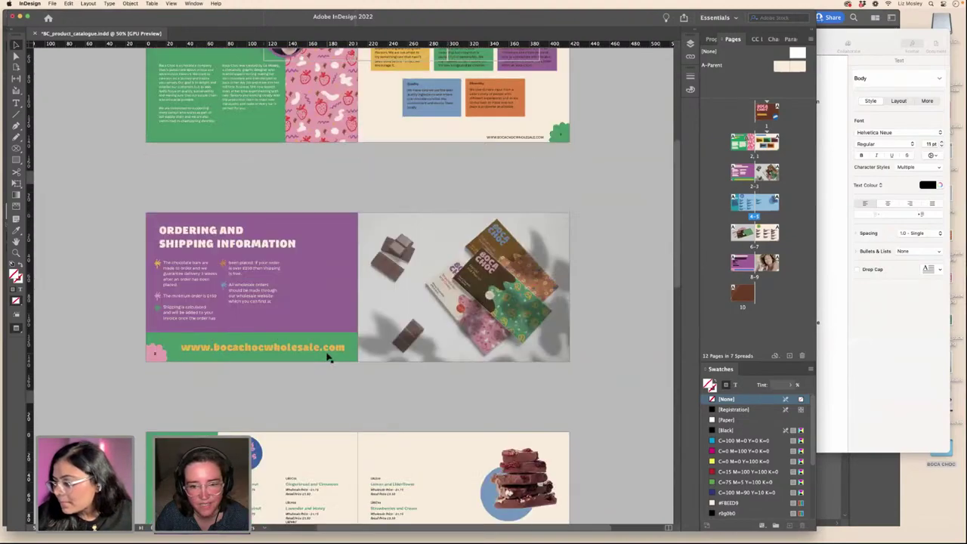
scroll(327, 358, "up", 5)
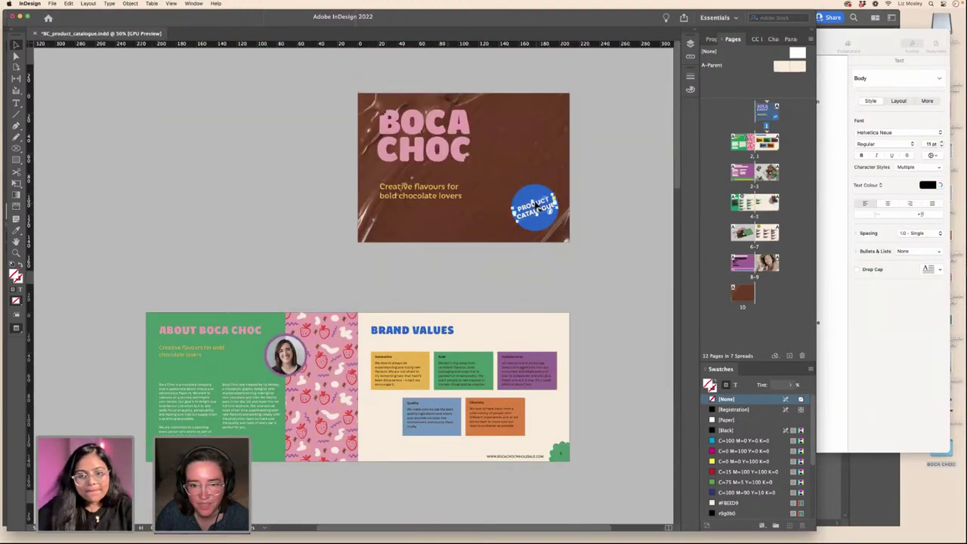
- Copy the round Product Catalogue badge from the front cover to the back cover and place it in the cover's lower-left area
left_click(534, 194)
left_click(528, 274)
scroll(529, 275, "down", 20)
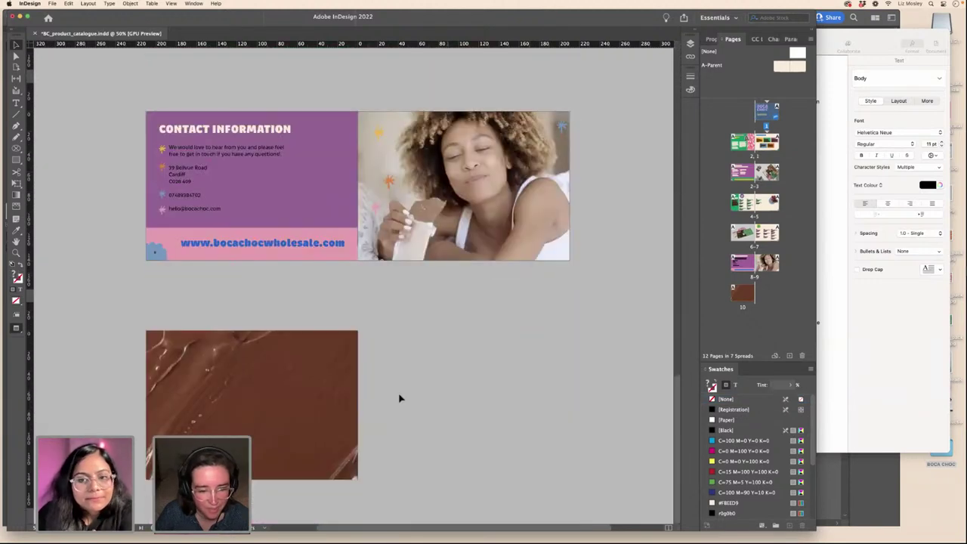
scroll(418, 406, "left", 2)
left_click(432, 408)
key("alt+shift+super+v")
left_click_drag(359, 422, 251, 477)
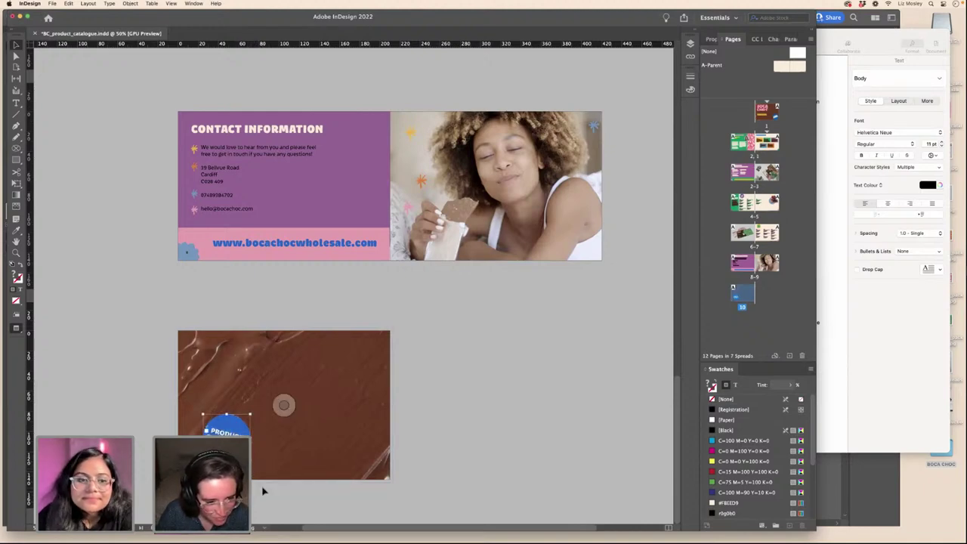
left_click(130, 310)
- Replace the text of the back cover's badge with WE'D LOVE TO HEAR FROM YOU
left_click(16, 104)
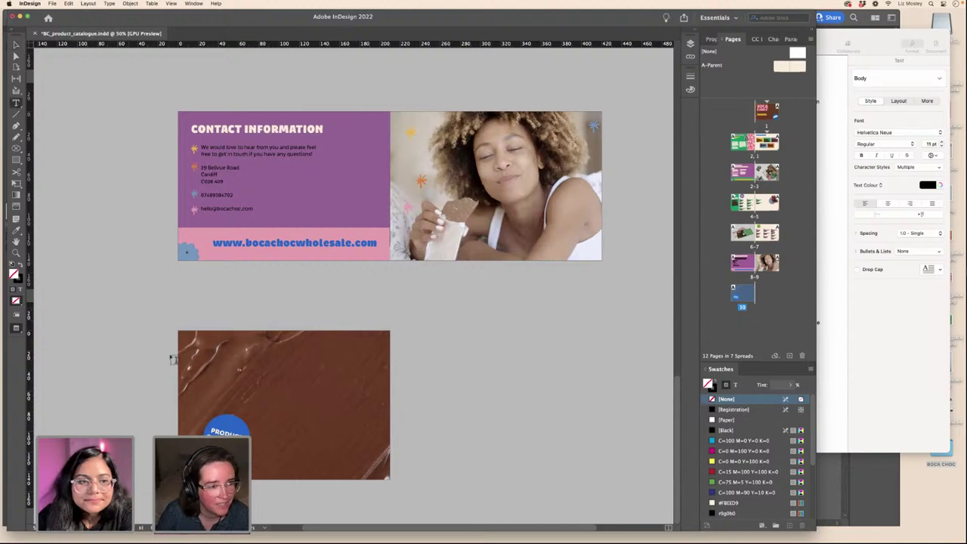
key("x")
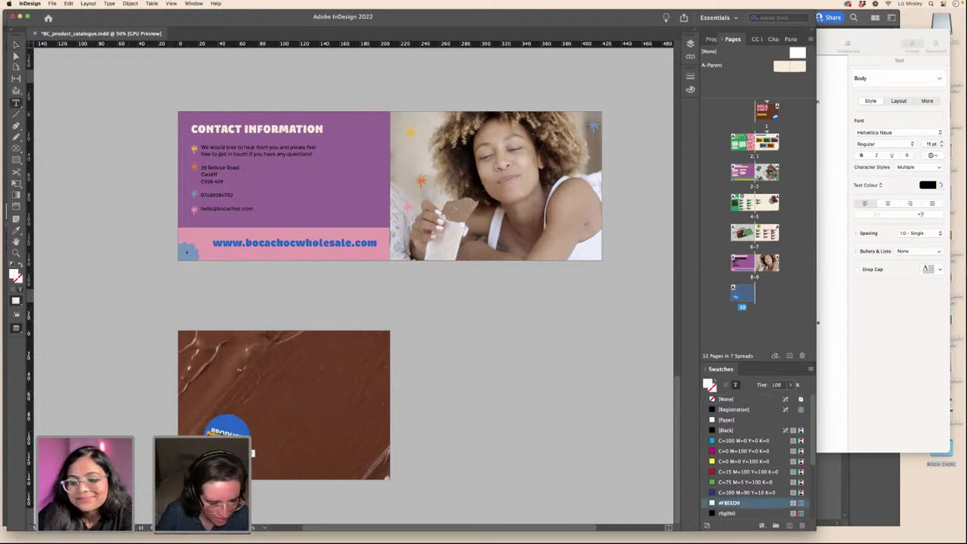
type("o")
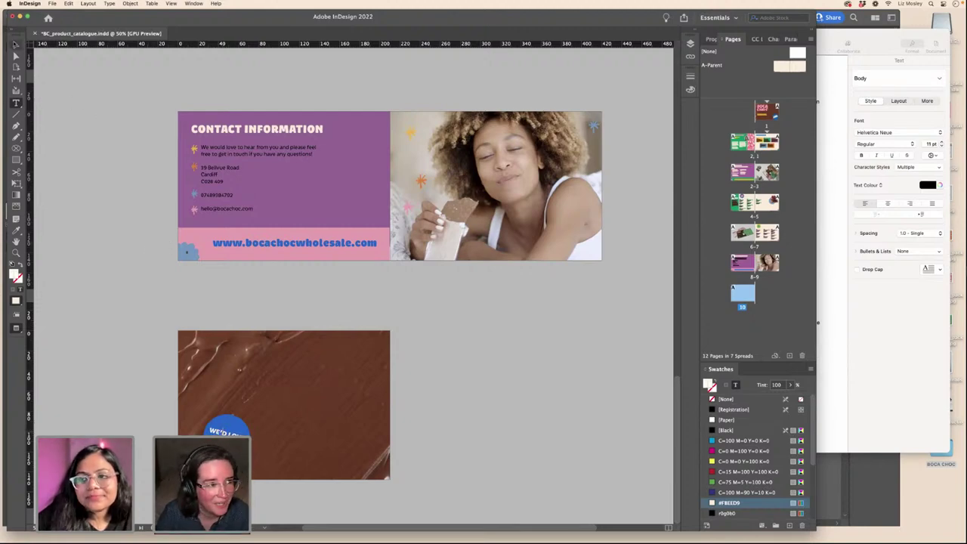
- Scale the badge's text frame down slightly so the lettering sits comfortably inside the blue circle
left_click(16, 45)
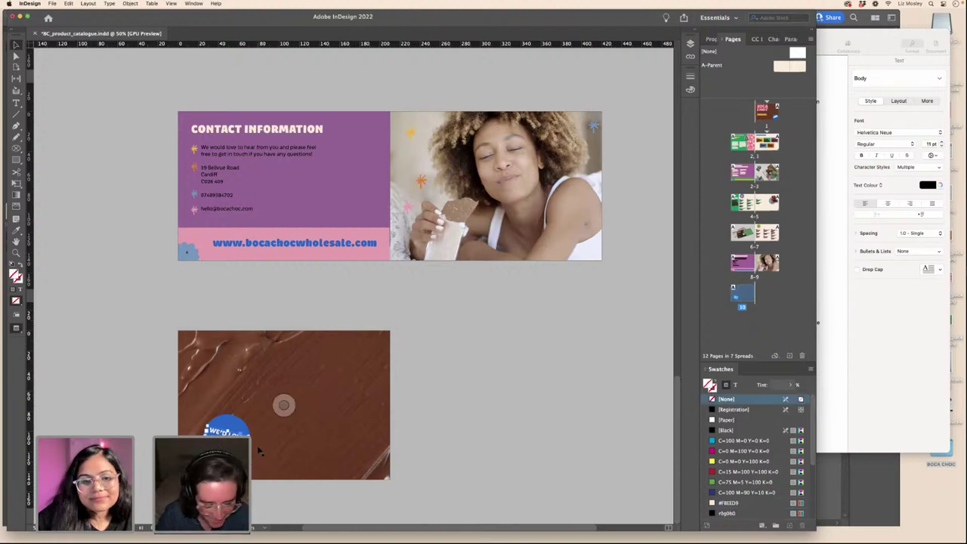
key("super+=")
key("super+=")
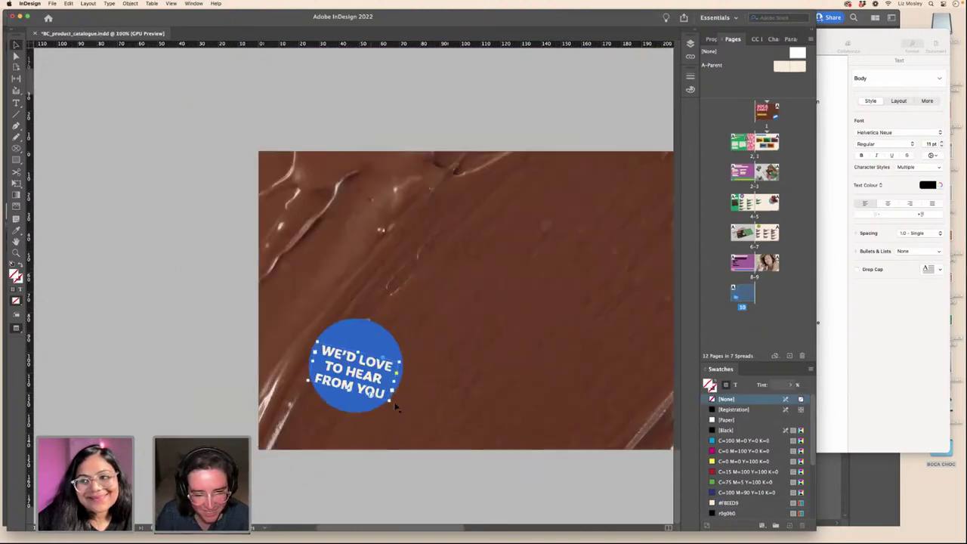
left_click_drag(387, 399, 373, 369)
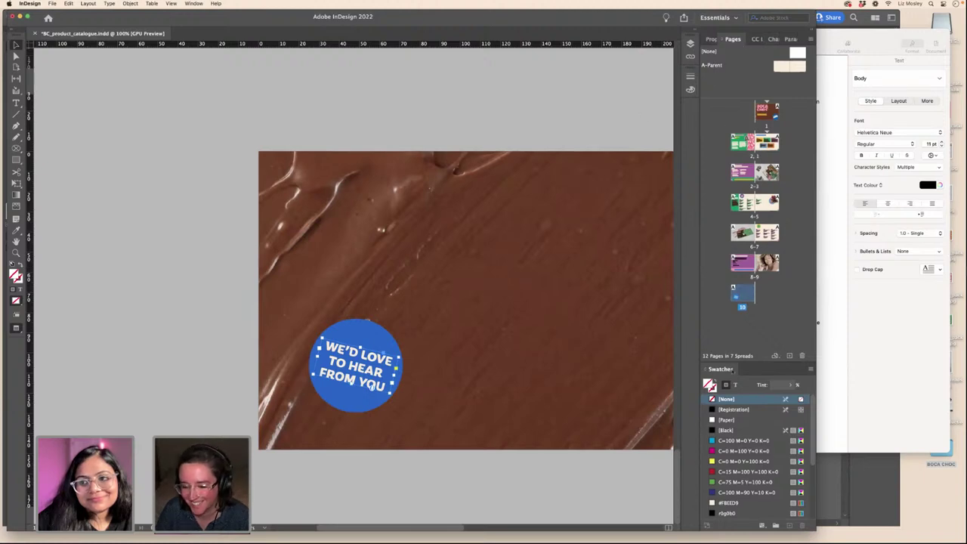
- Fill the badge's circle on the back cover with the orange swatch #E77E24
scroll(723, 480, "down", 4)
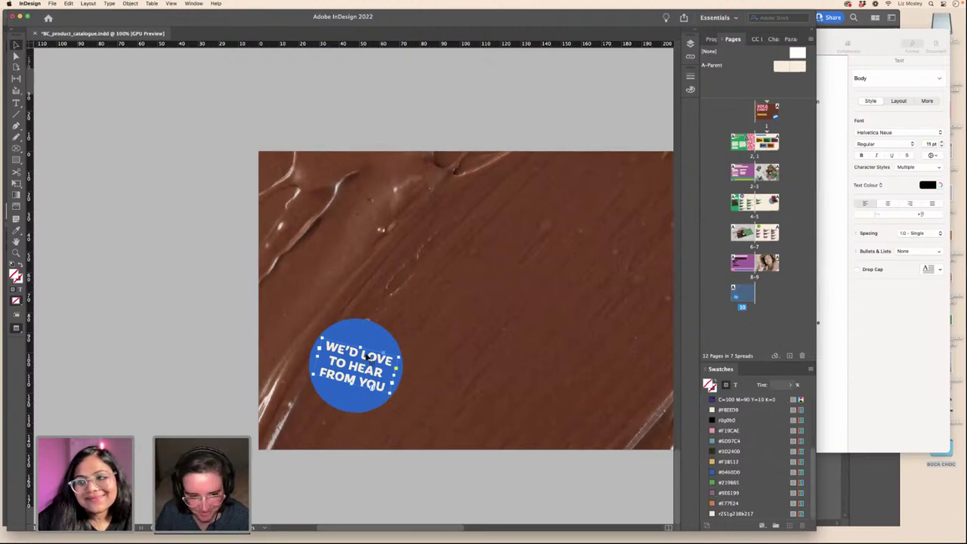
key("Escape")
left_click(711, 503)
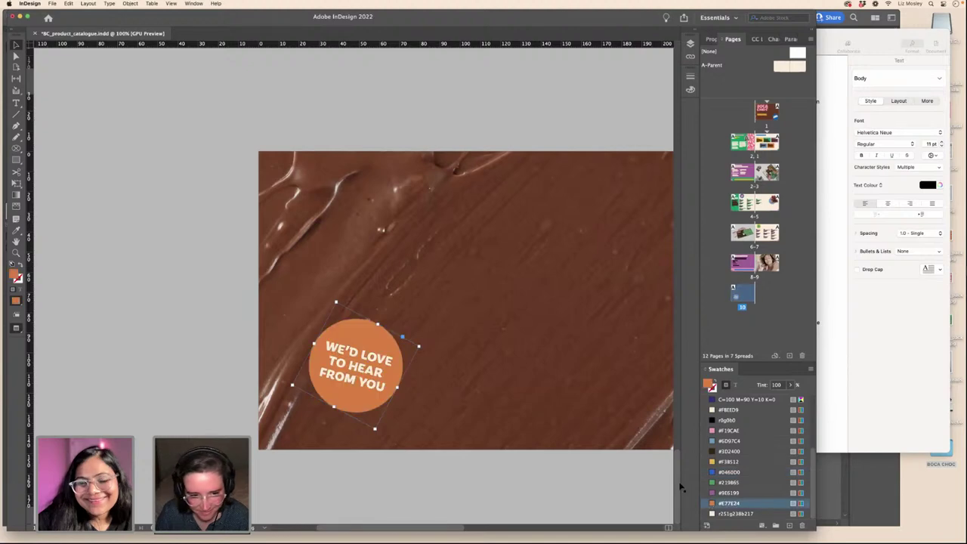
- Fill the circle of the back cover badge with the pink swatch #F19CAE
left_click(371, 370)
left_click(370, 408)
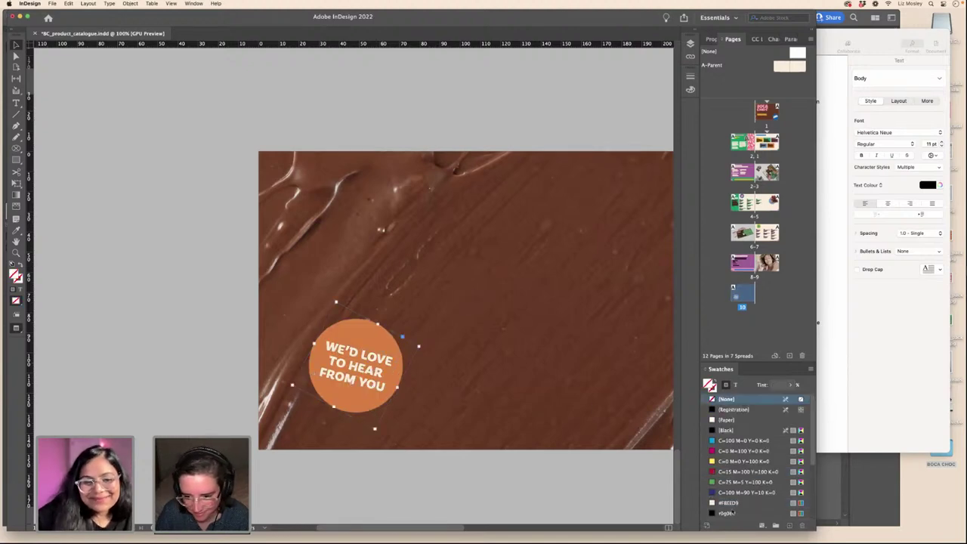
scroll(724, 453, "down", 5)
left_click(728, 430)
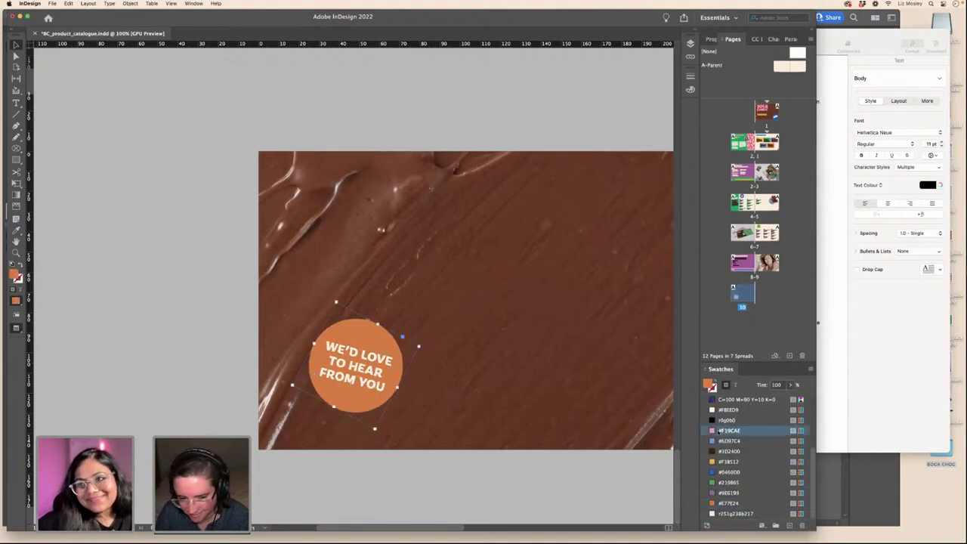
- Recolour the lettering of the back cover badge with the purple swatch #9E6199
left_click(368, 385)
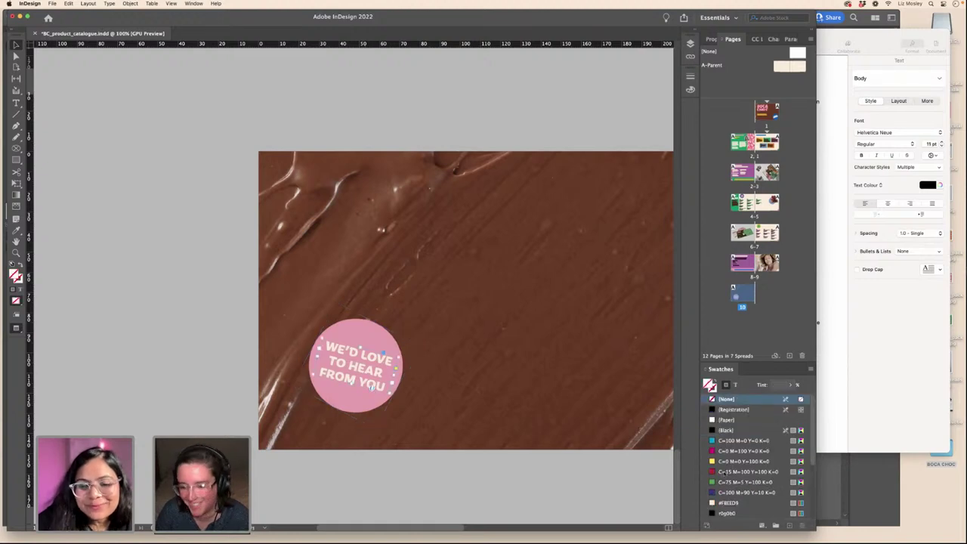
scroll(722, 482, "down", 3)
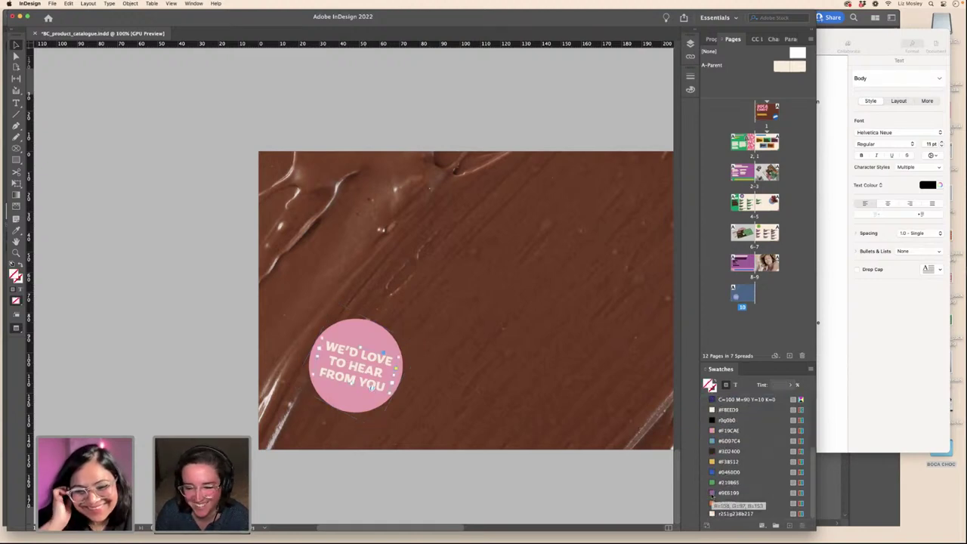
left_click(729, 410)
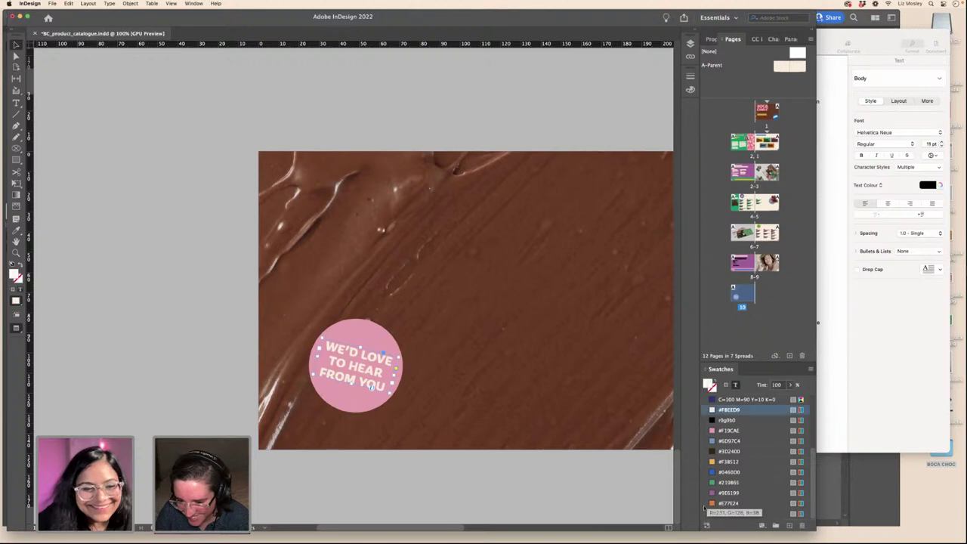
left_click(726, 493)
left_click(189, 428)
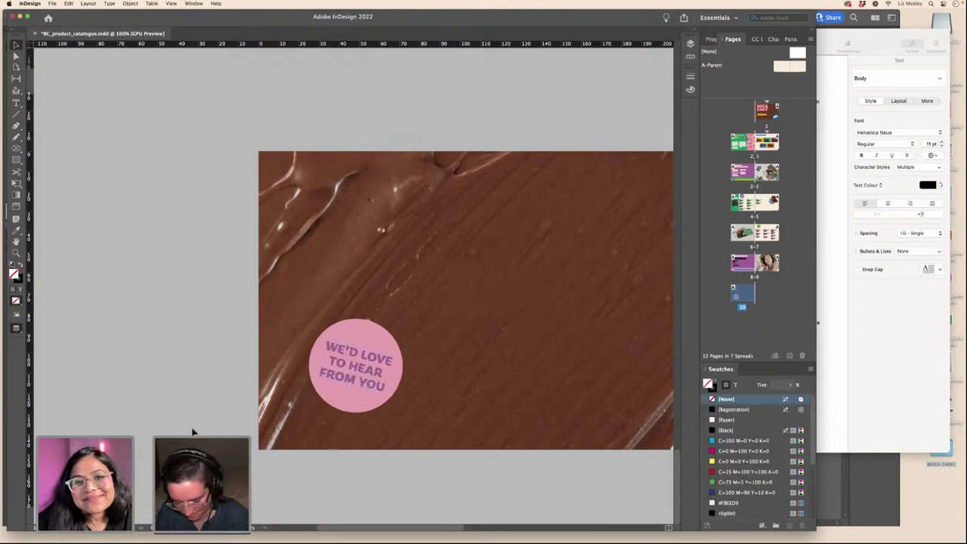
- Move the chocolate stack and its blue circle on page 5 slightly up, closer to the page's upper outer corner
key("super+minus")
key("super+minus")
scroll(194, 430, "up", 8)
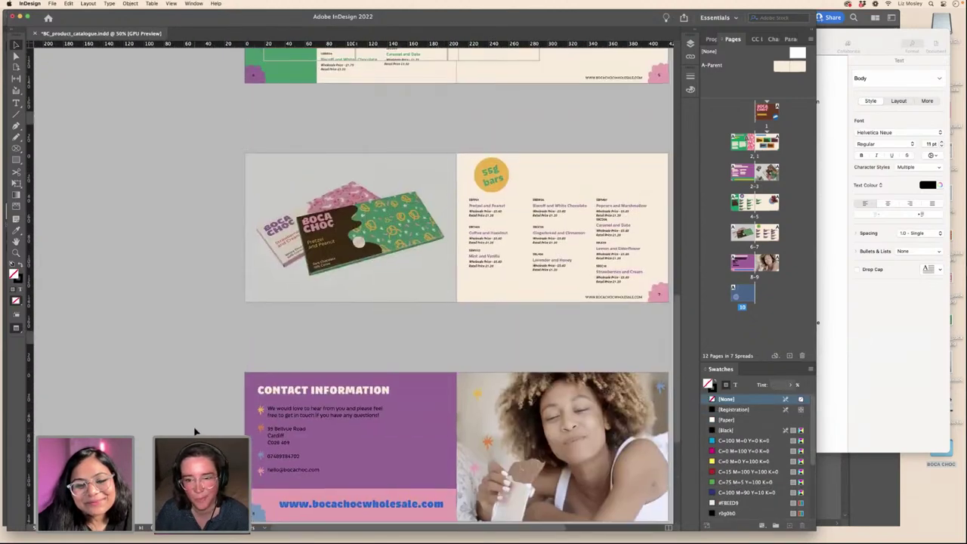
scroll(195, 430, "up", 5)
scroll(194, 431, "down", 1)
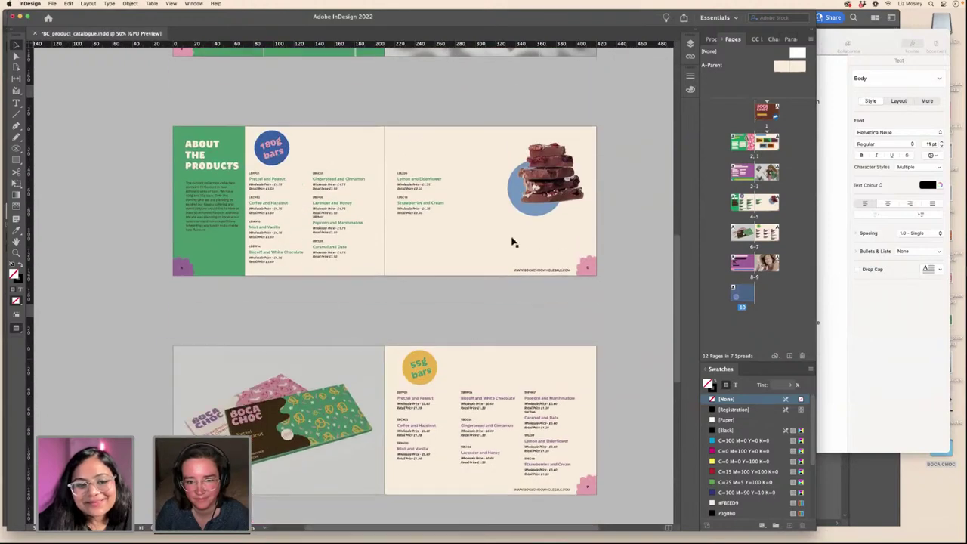
left_click(523, 215)
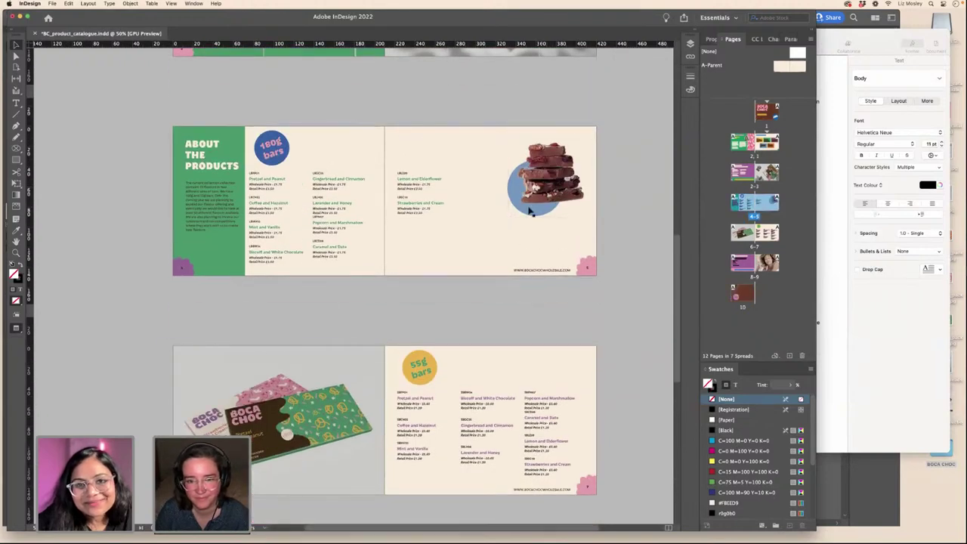
key("super+shift+a")
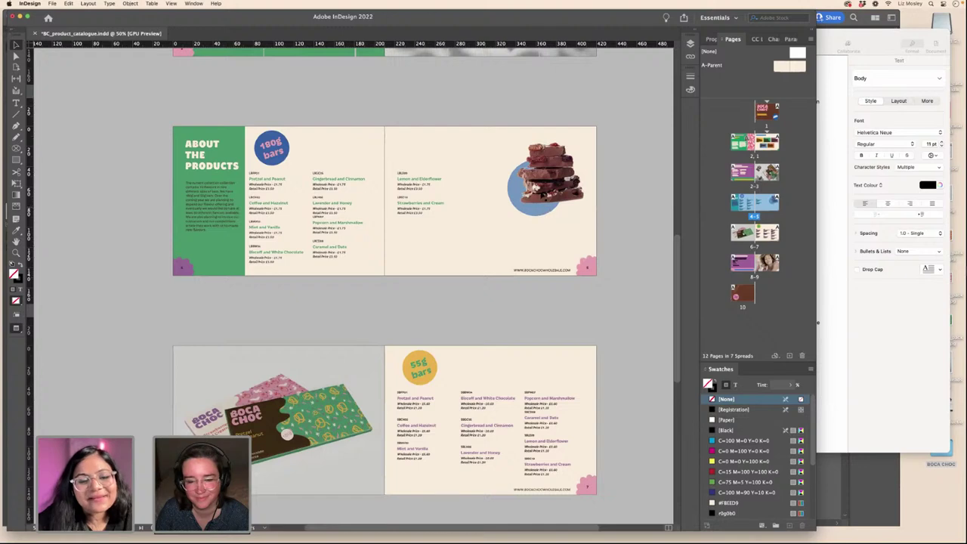
left_click_drag(549, 186, 514, 189)
left_click(380, 224)
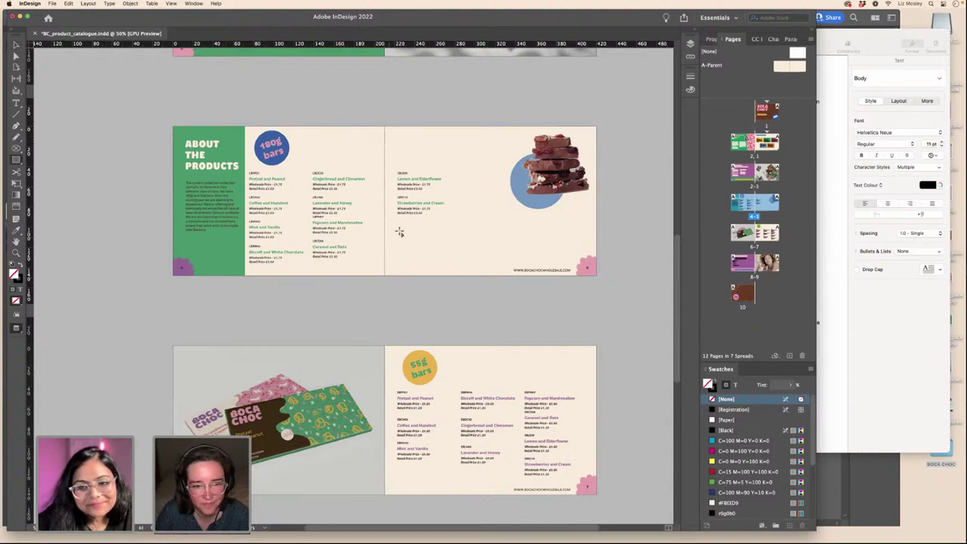
- Draw a wide rectangle across page 5's columns below the product list and fill it with the orange swatch #E77E24
key("w")
left_click_drag(399, 224, 584, 256)
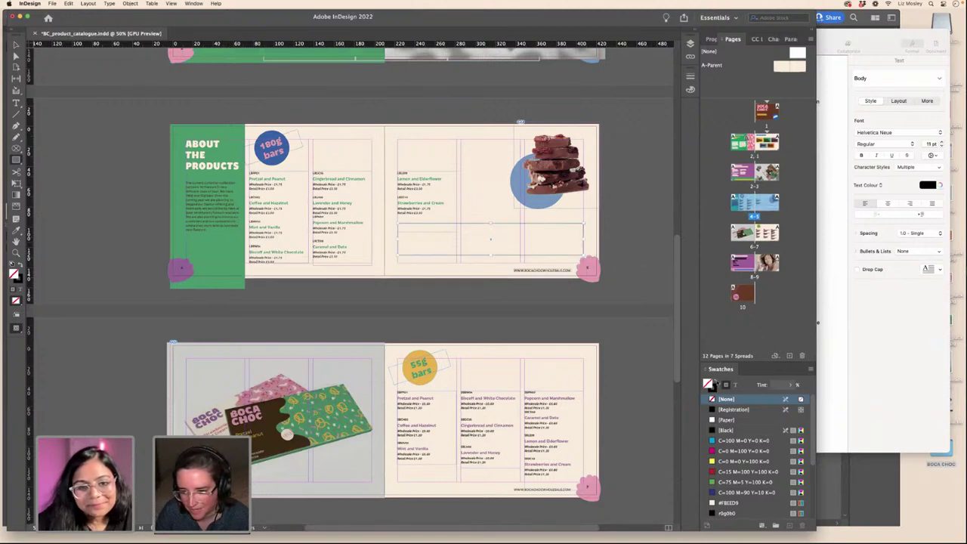
left_click(725, 430)
scroll(744, 436, "down", 3)
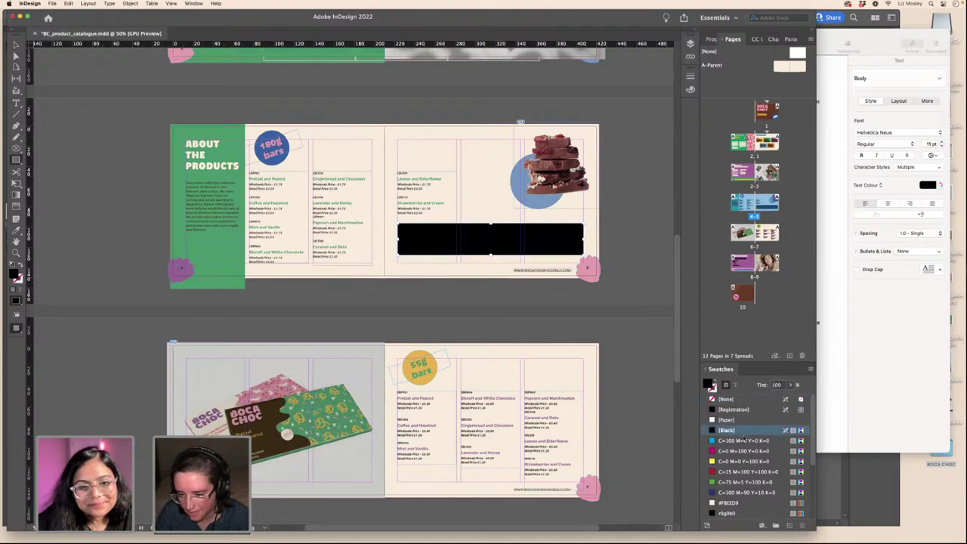
left_click(729, 502)
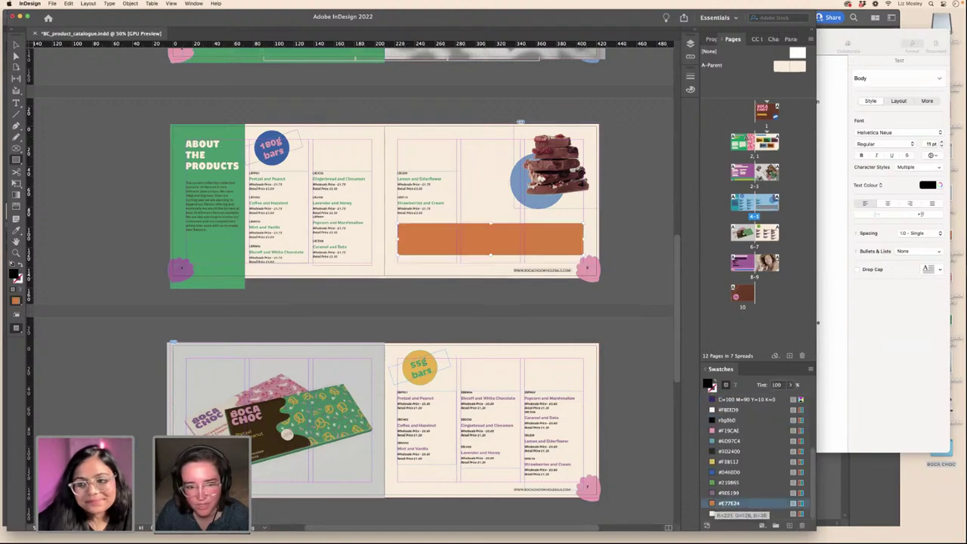
- Give all four corners of the orange rectangle a Rounded shape with a size of 4.233 mm
left_click(130, 3)
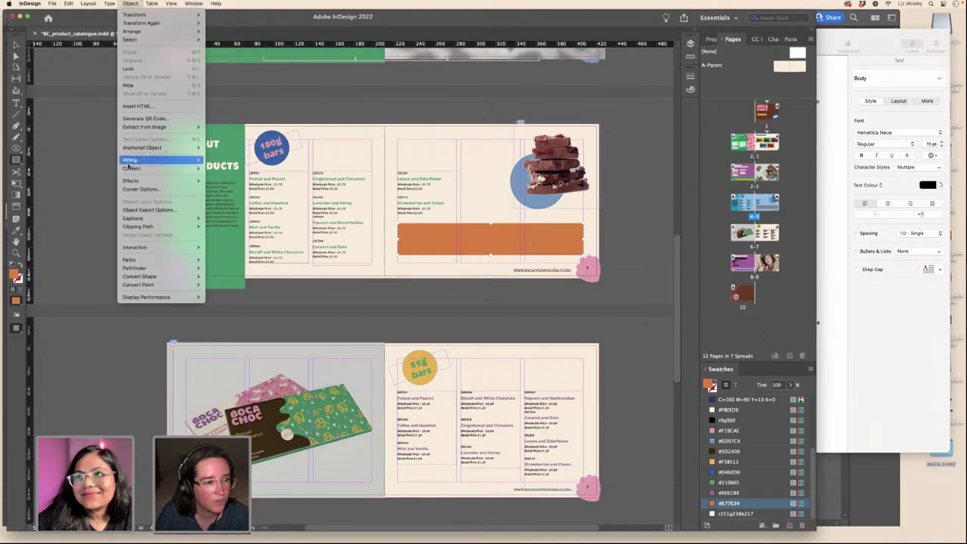
mouse_move(131, 162)
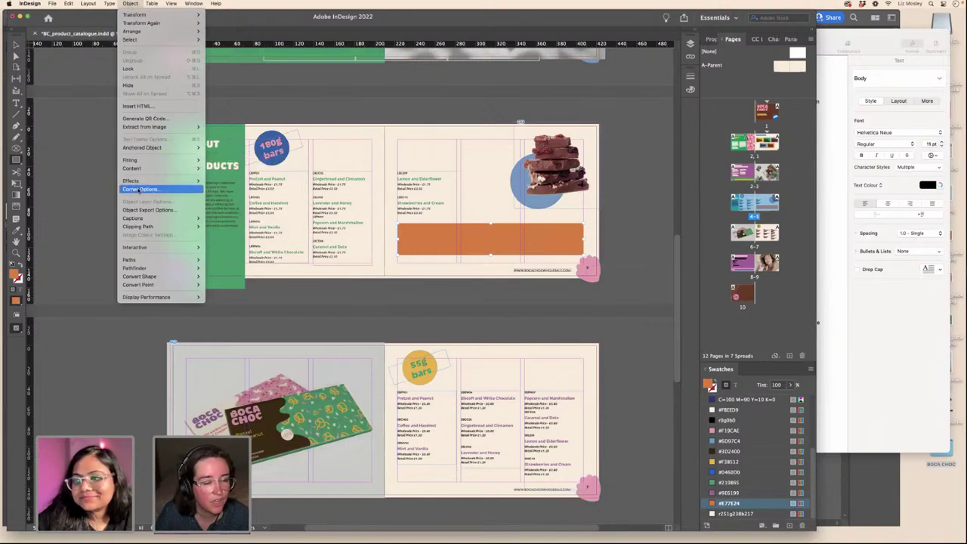
left_click(140, 190)
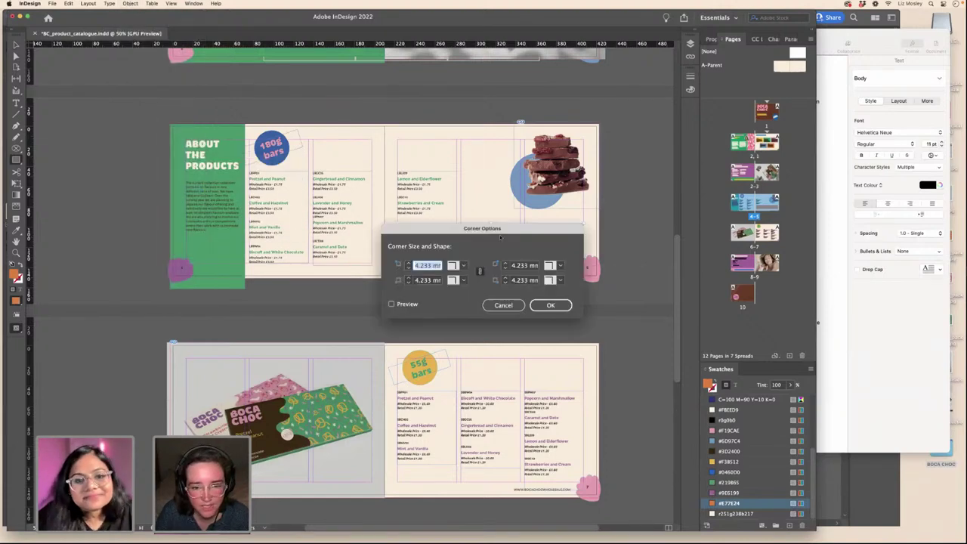
left_click_drag(446, 257, 436, 289)
left_click(451, 303)
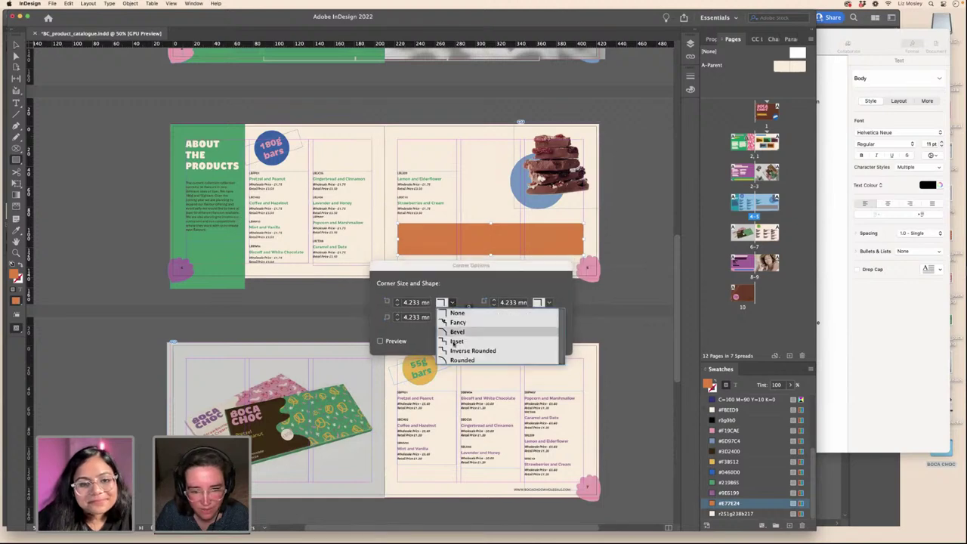
left_click(458, 360)
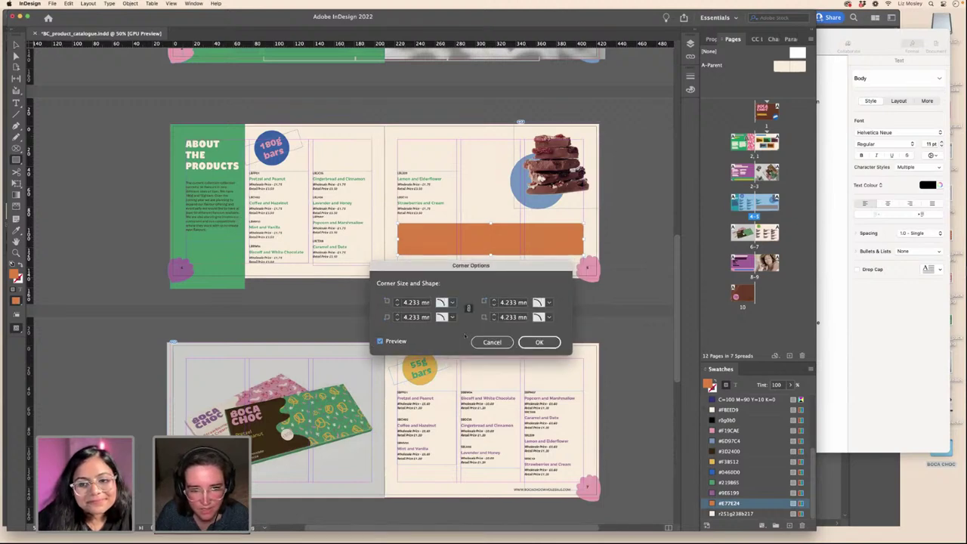
left_click(552, 343)
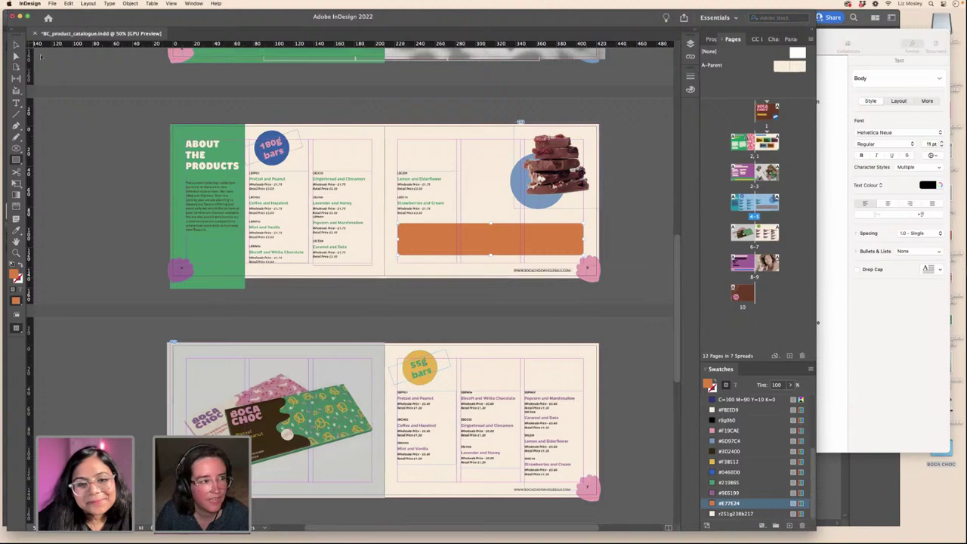
left_click(16, 45)
left_click(132, 190)
key("w")
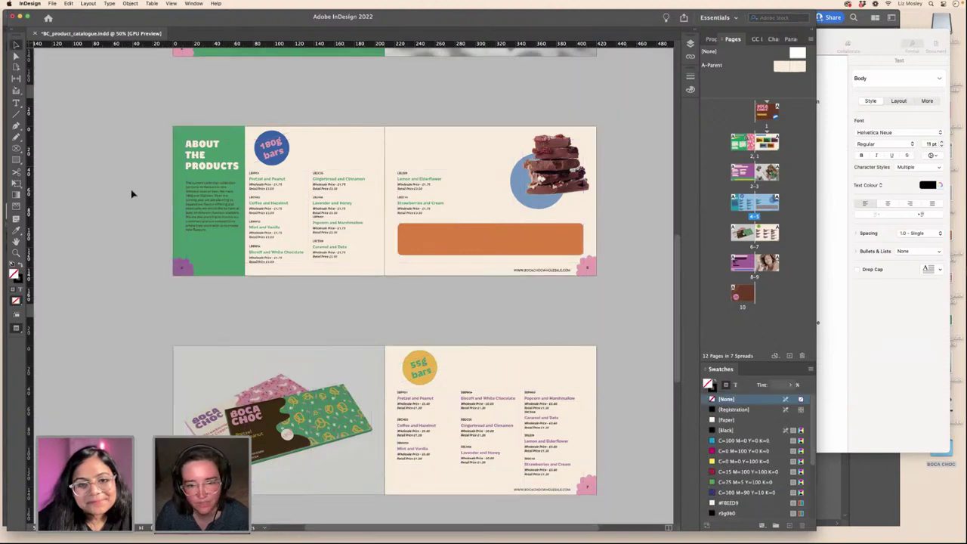
key("w")
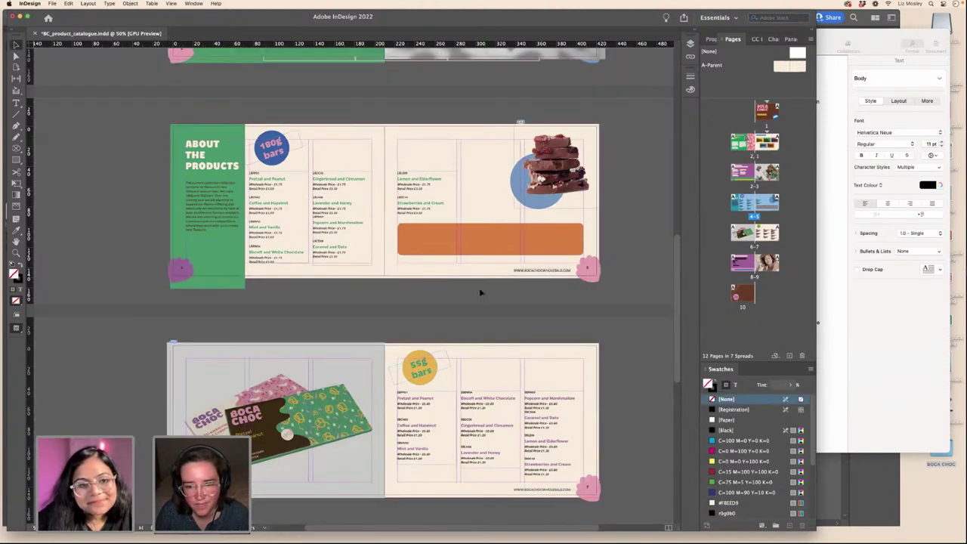
- Switch to the Boca Choc Text document in Pages, copy the Fry and Sons "eating chocolate" fact, and return to InDesign
left_click(886, 374)
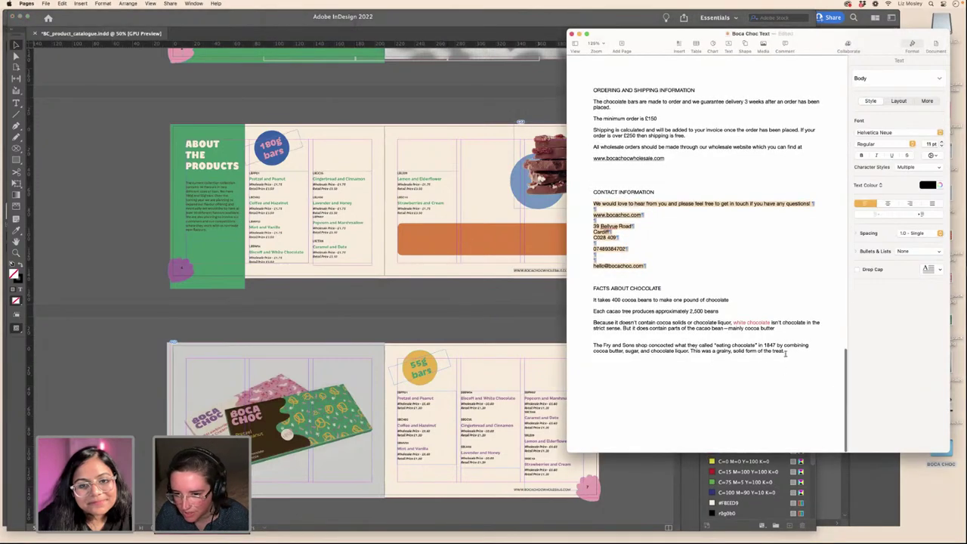
left_click_drag(789, 353, 596, 340)
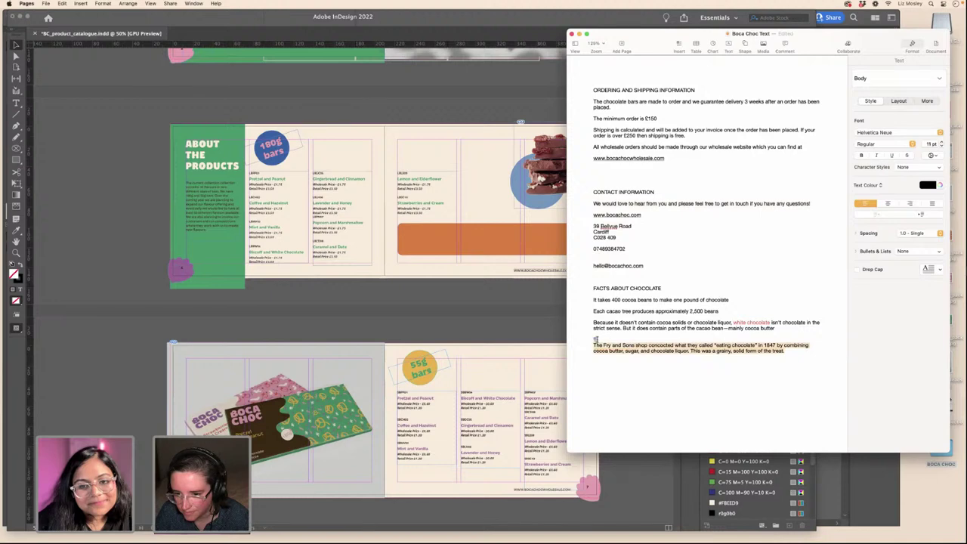
left_click(261, 257)
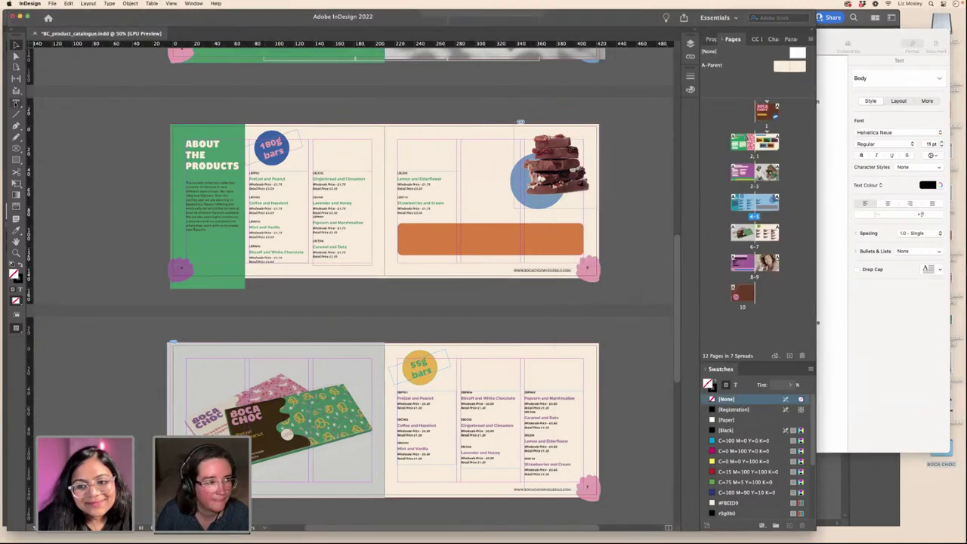
- Paste the chocolate fact into a new wide text frame just above page 5
left_click(15, 102)
left_click_drag(411, 100, 588, 123)
key("super+v")
left_click(16, 45)
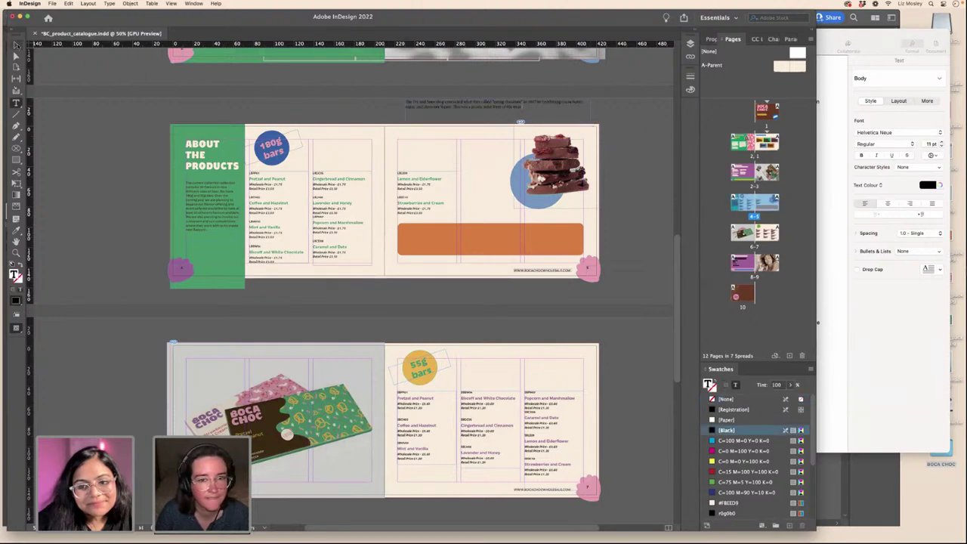
key("super+a")
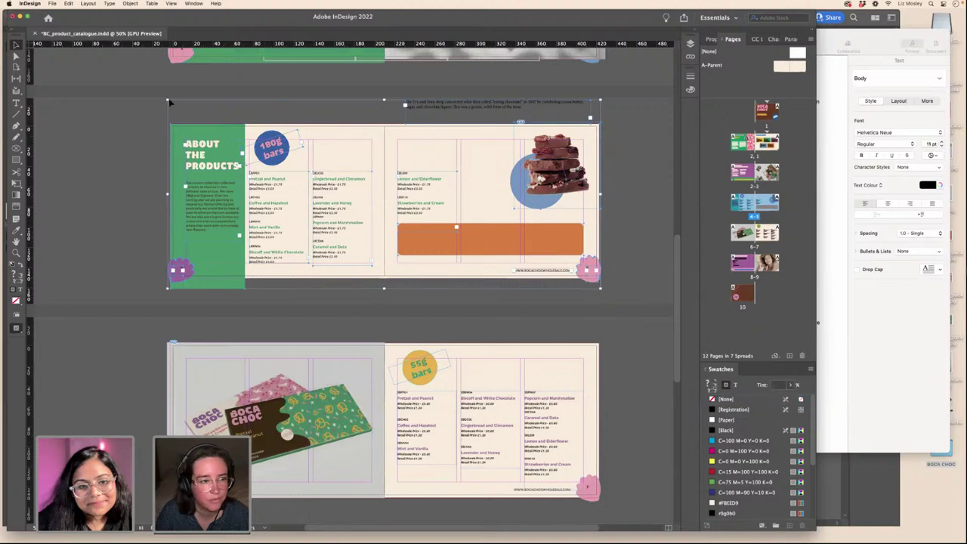
left_click(130, 130)
- Apply the text style of the Coffee and Hazelnut product name to the whole chocolate fact with the Eyedropper
left_click(16, 103)
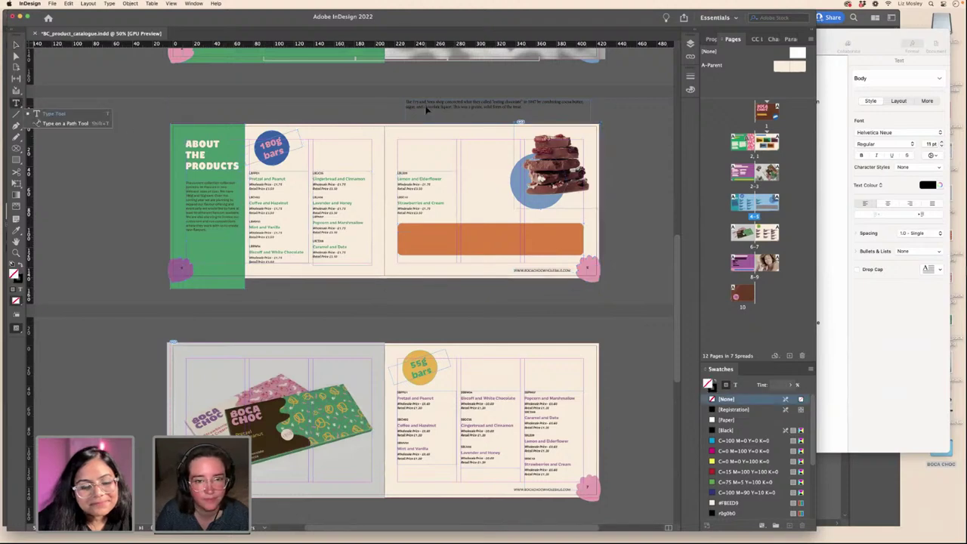
left_click(425, 108)
key("super+a")
left_click(16, 230)
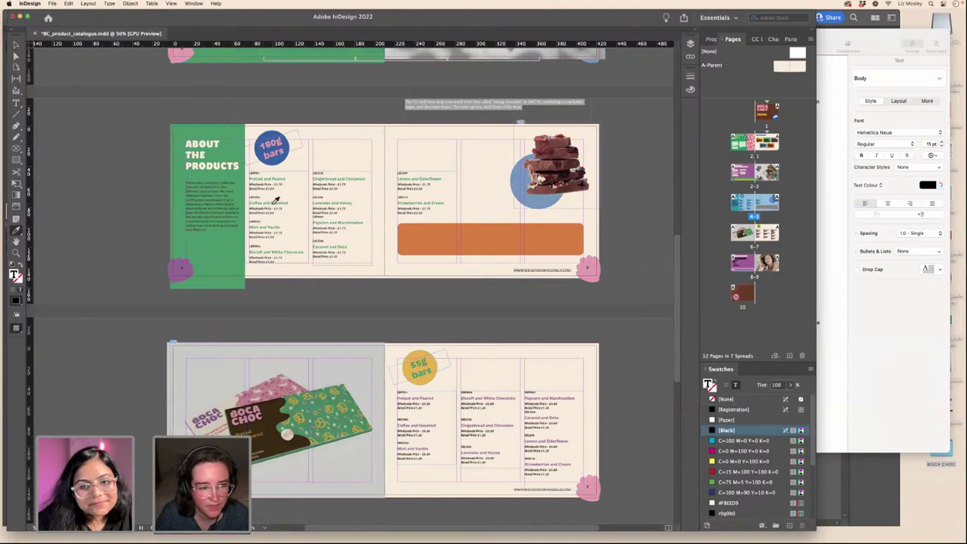
left_click(266, 204)
- Move the chocolate fact's text frame onto the orange box and narrow it to fit inside the box's edges
left_click(17, 47)
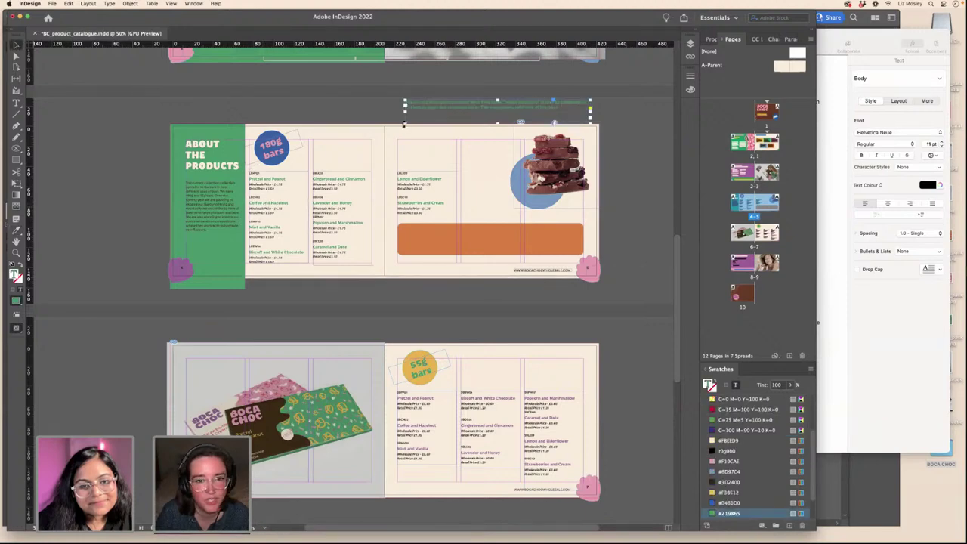
left_click_drag(426, 107, 423, 234)
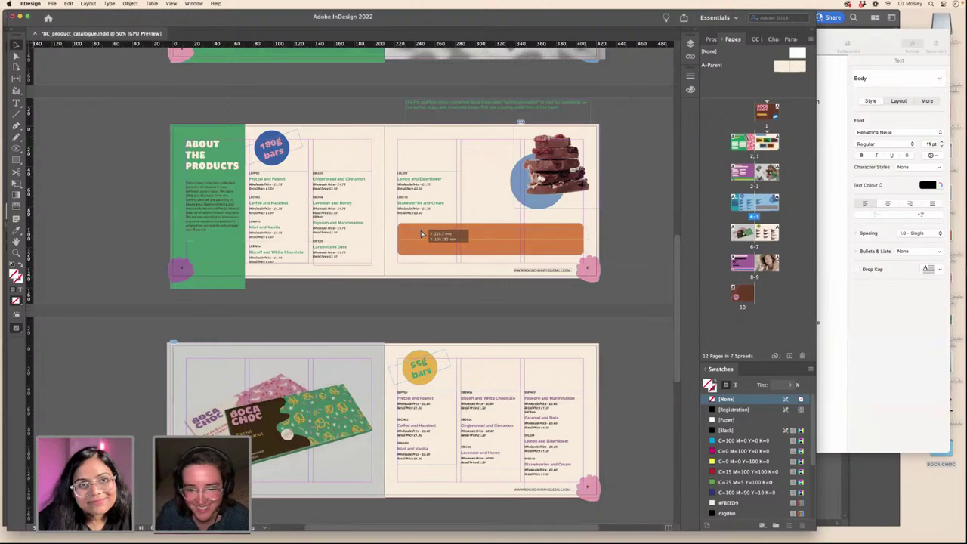
left_click(424, 233)
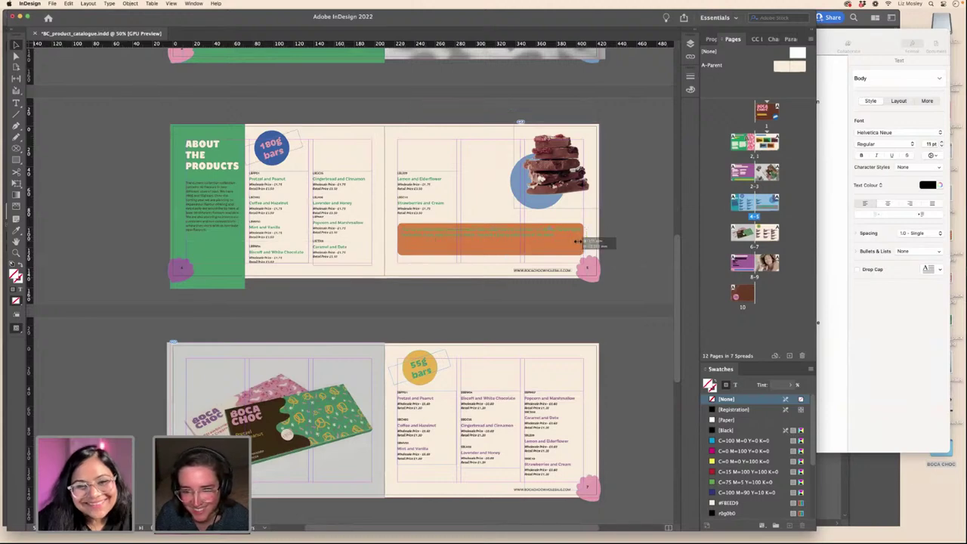
- Recolour the whole chocolate fact in the orange box with the cream swatch #FBEED9
key("t")
triple_click(481, 239)
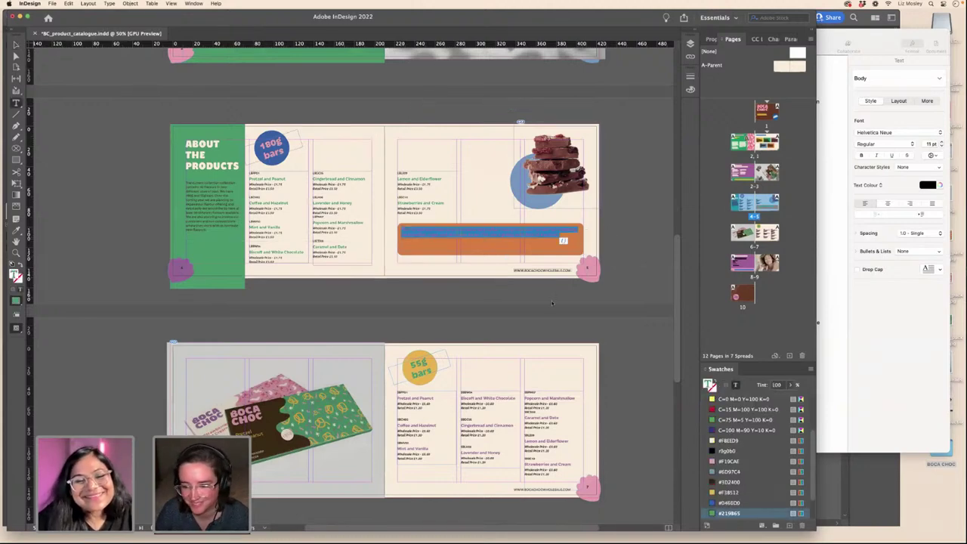
scroll(725, 430, "up", 3)
scroll(748, 453, "down", 3)
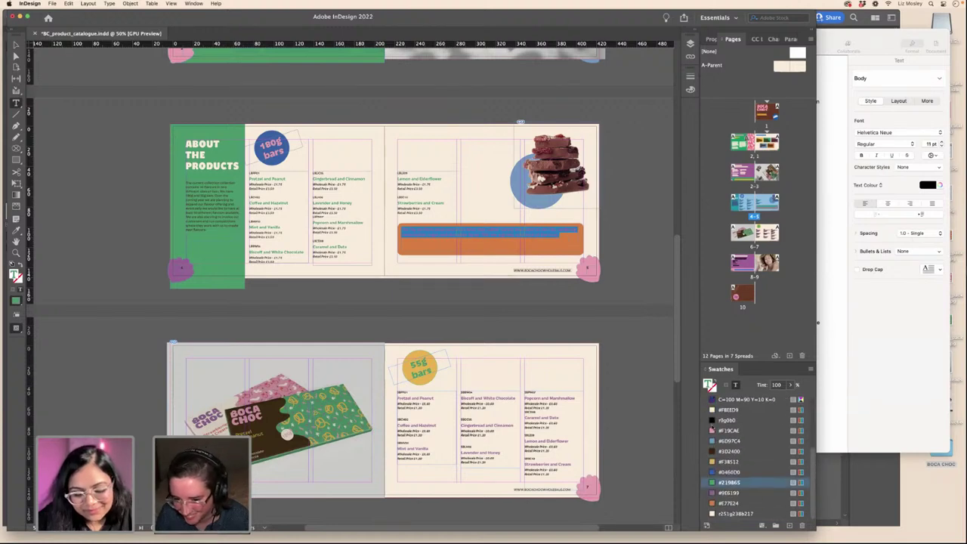
left_click(729, 409)
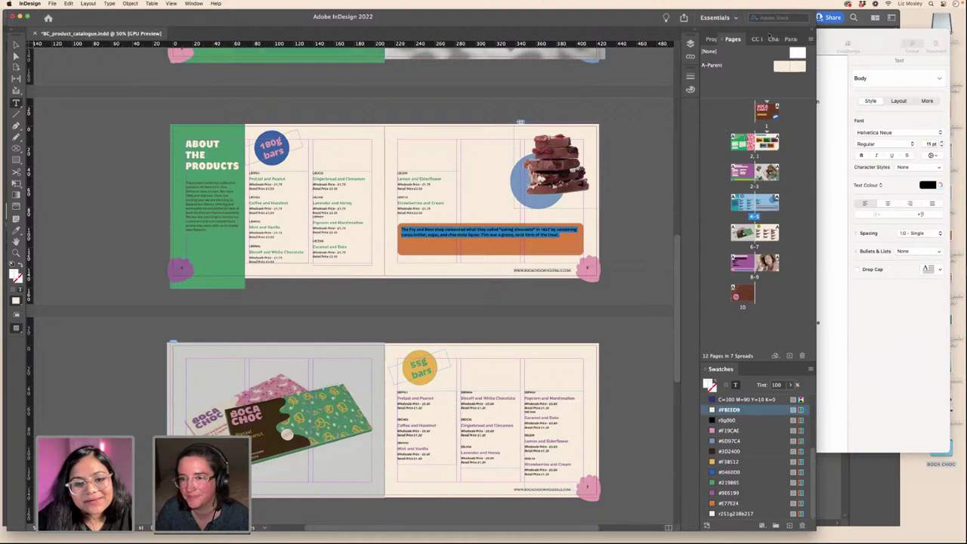
- Enlarge the chocolate fact text on page 5 to 16 pt
left_click(771, 38)
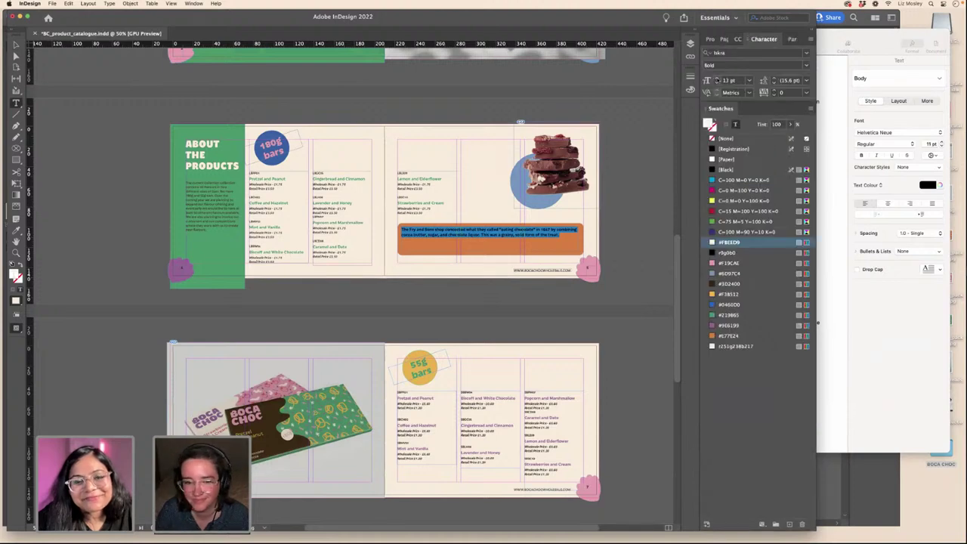
key("Up")
key("Up")
key("Up")
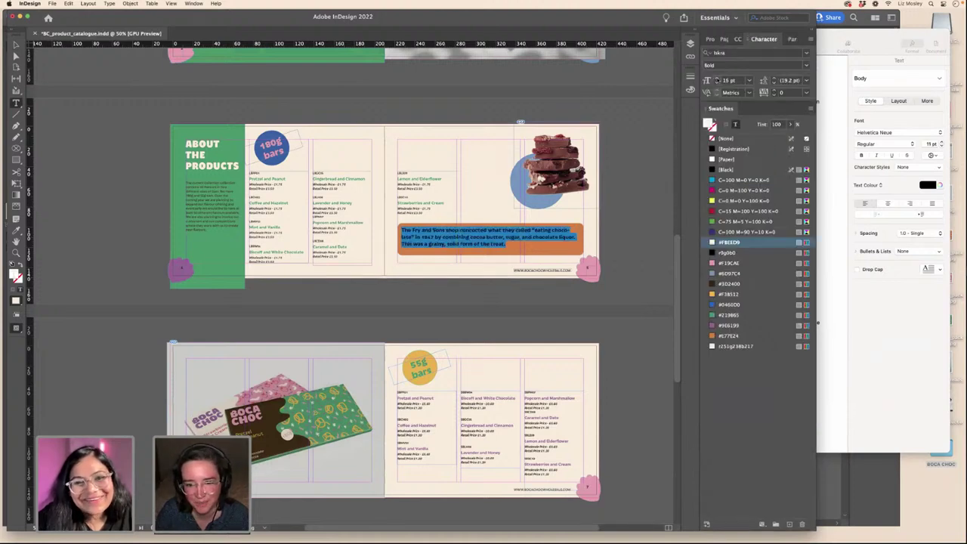
- Turn off hyphenation for the chocolate fact and shift its text frame slightly down to centre it in the orange box
left_click(791, 38)
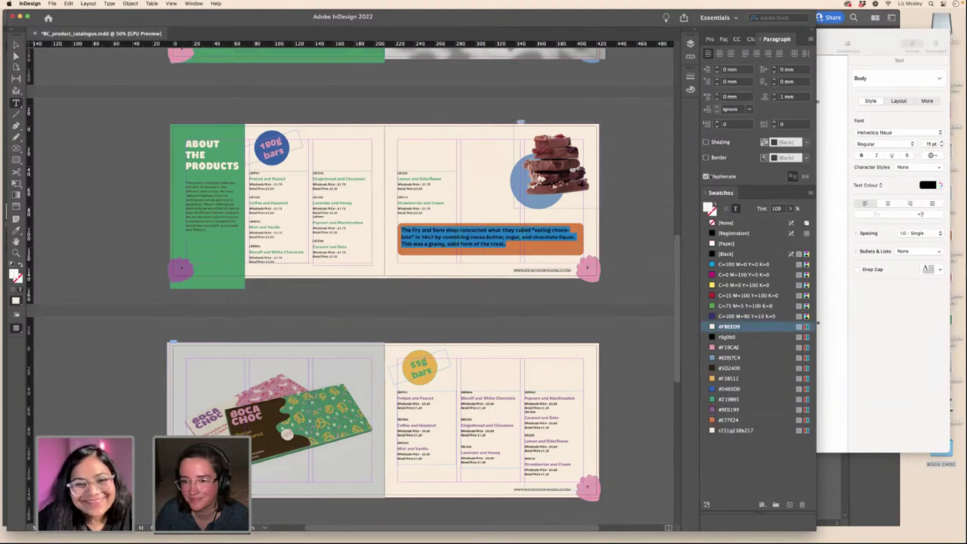
left_click(706, 177)
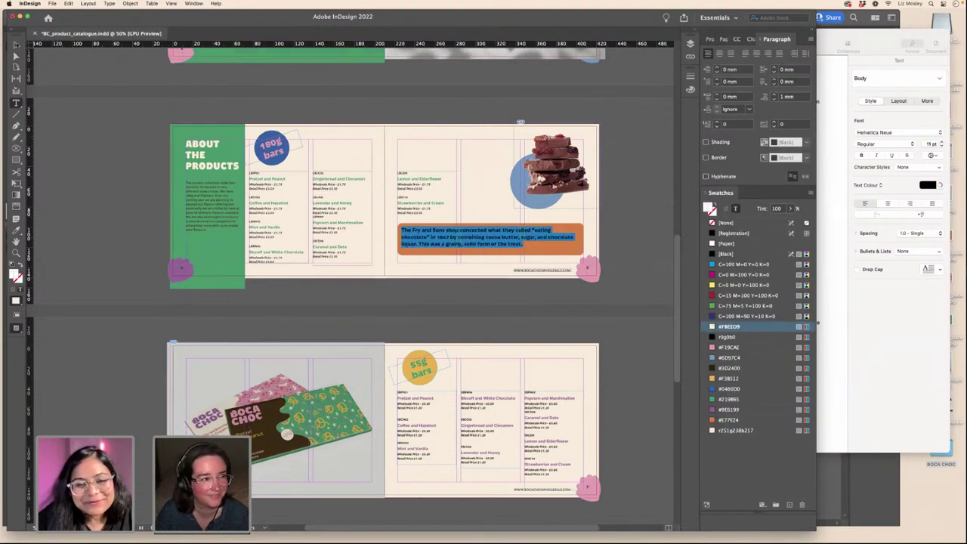
key("Escape")
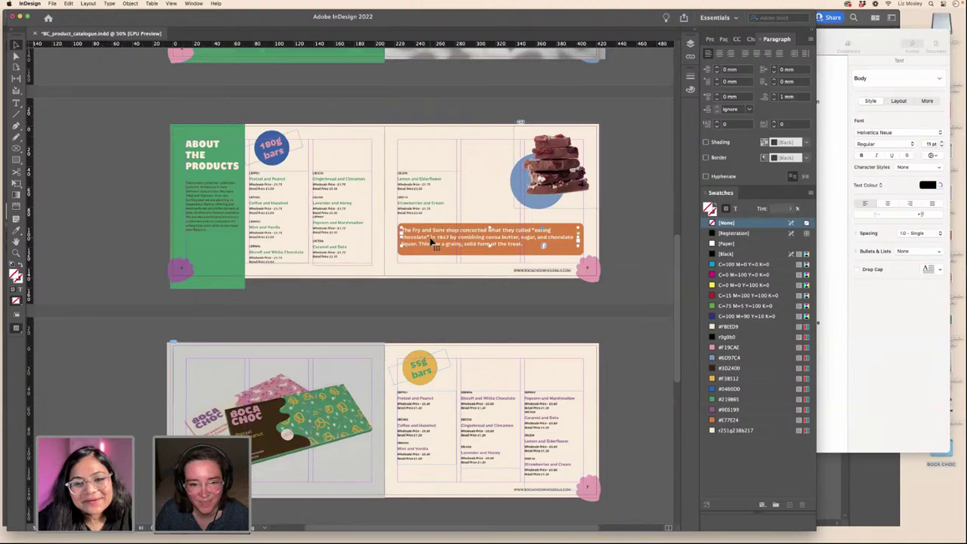
left_click_drag(430, 237, 431, 241)
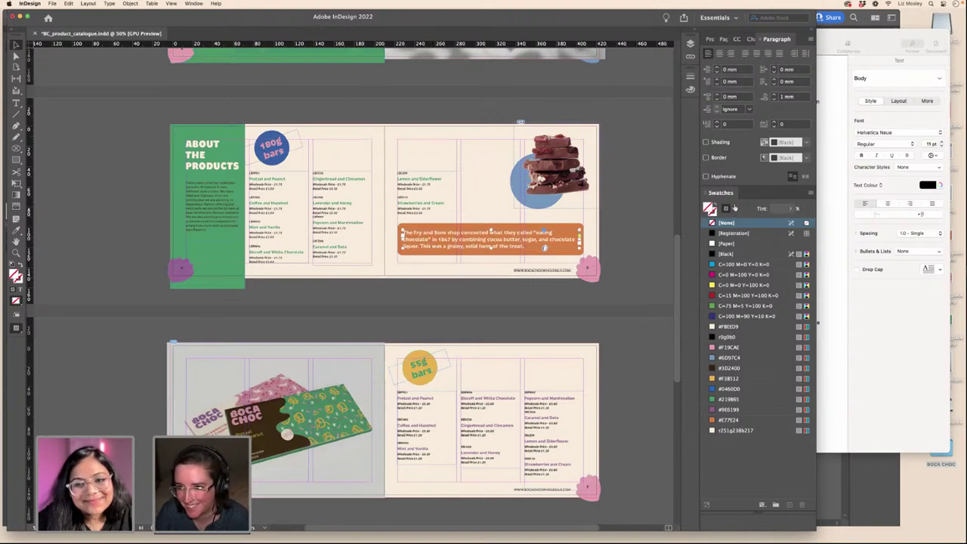
- Recolour the box behind the chocolate fact with the yellow swatch #F3B512
left_click(740, 326)
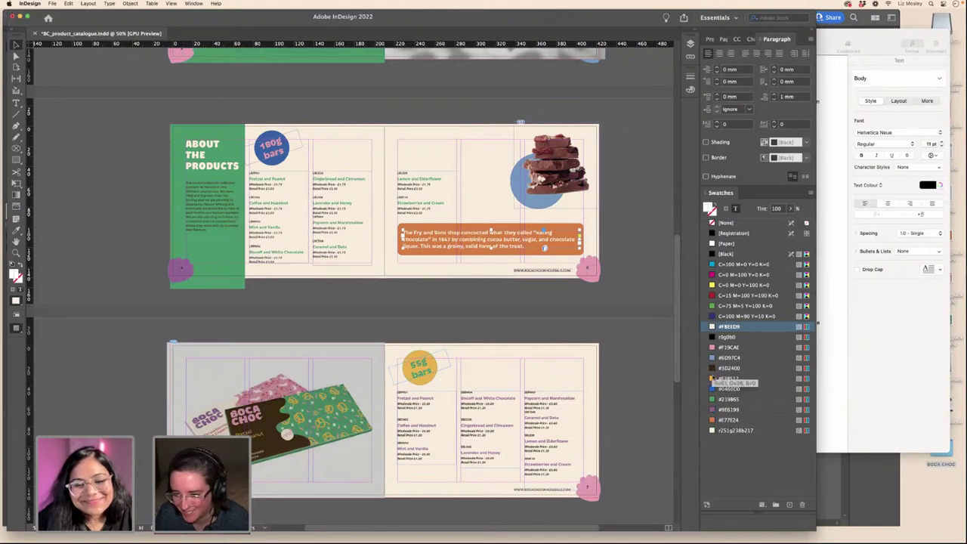
left_click(585, 238)
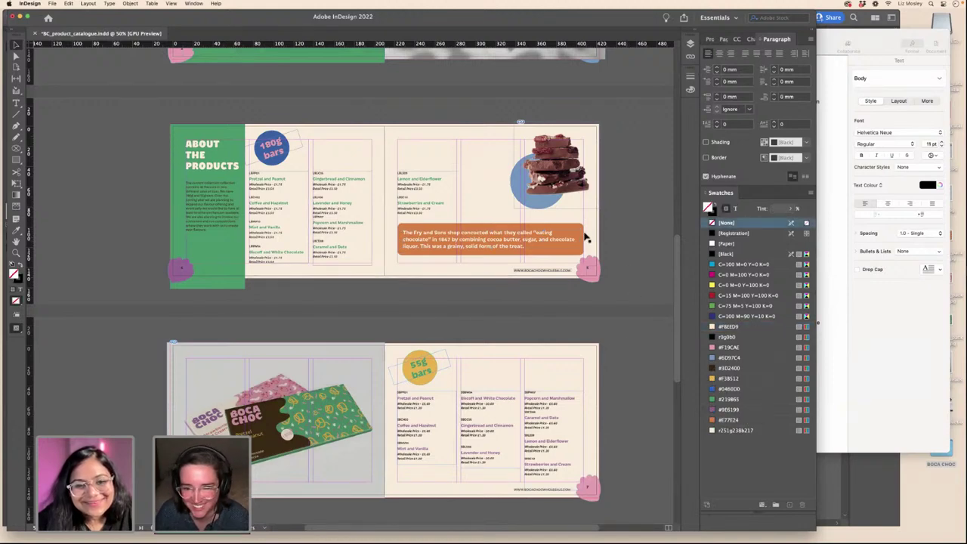
left_click(579, 228)
left_click(727, 380)
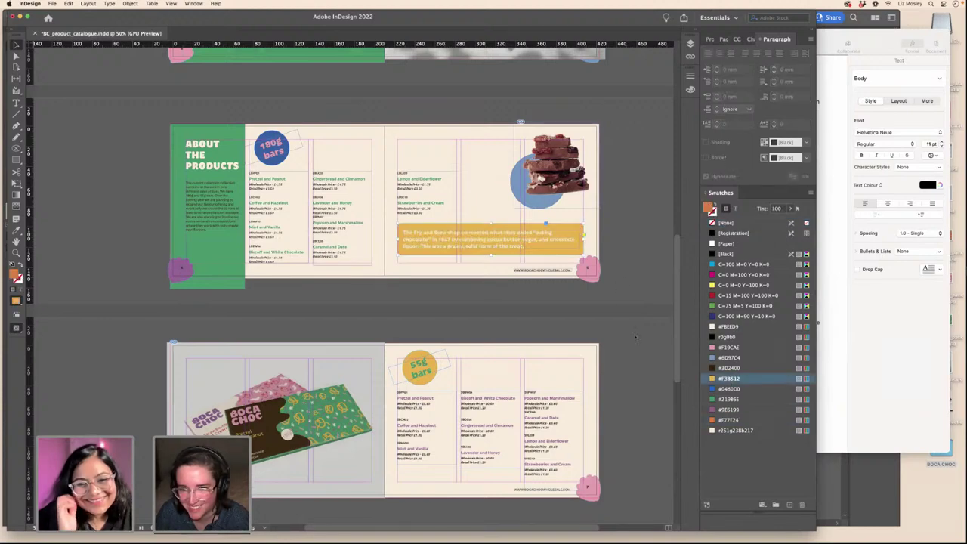
- Recolour the chocolate fact text with the dark brown swatch #3D2400 and preview the page without guides
left_click(528, 241)
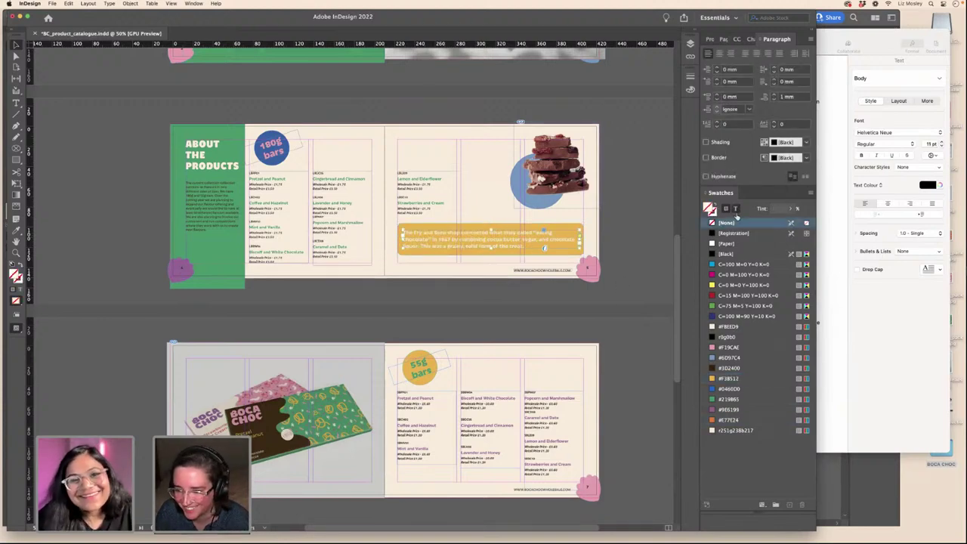
left_click(729, 368)
key("Escape")
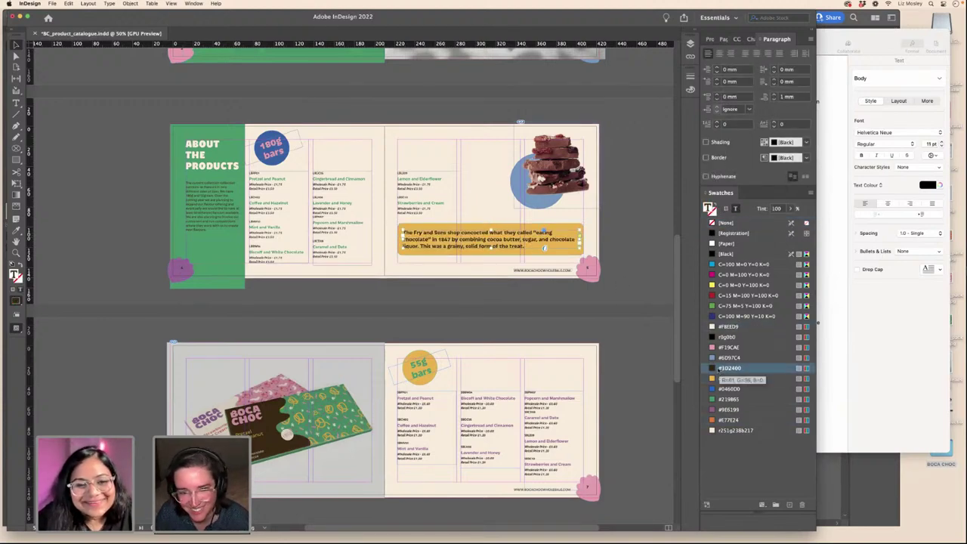
left_click(671, 280)
key("w")
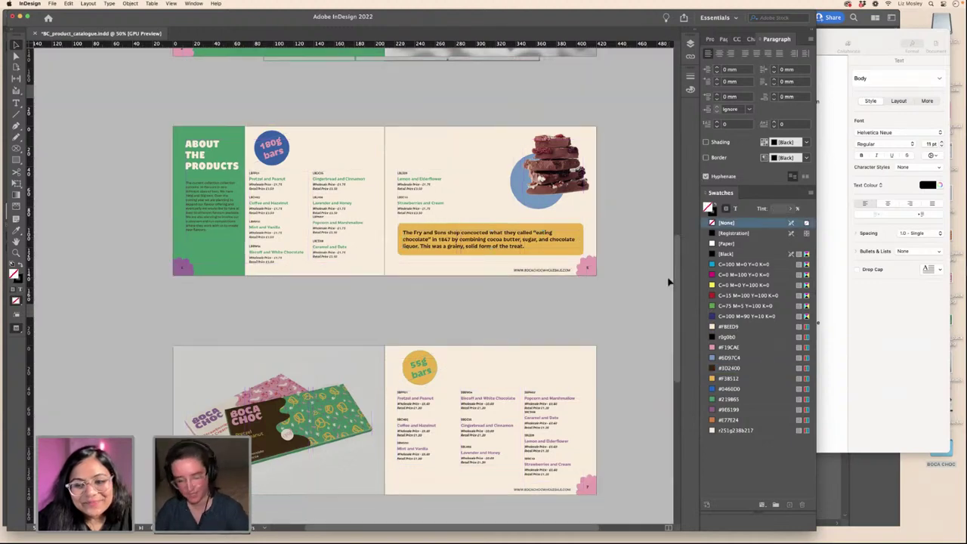
- Bring up the monogram logos in the BOCA CHOC library and go to the back cover
key("super+minus")
scroll(555, 272, "down", 5)
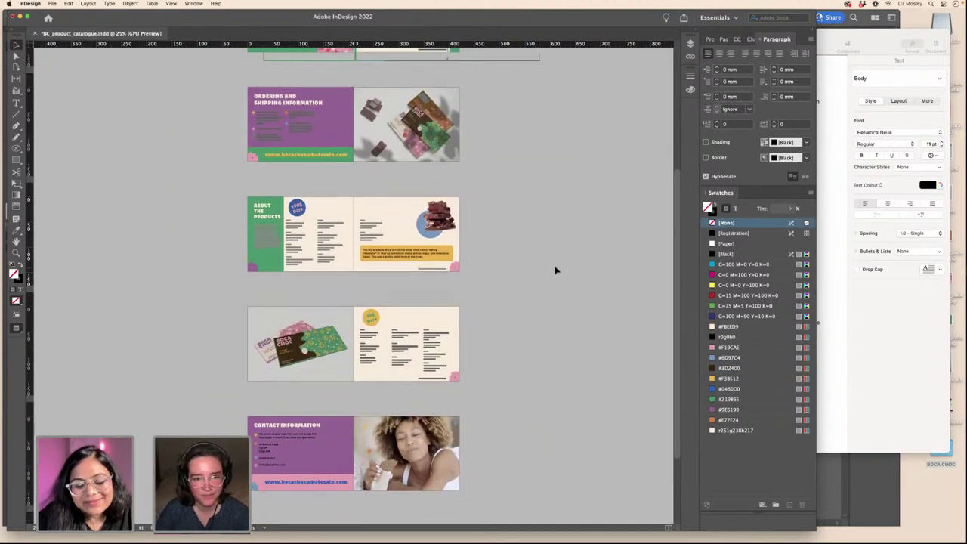
scroll(555, 271, "up", 4)
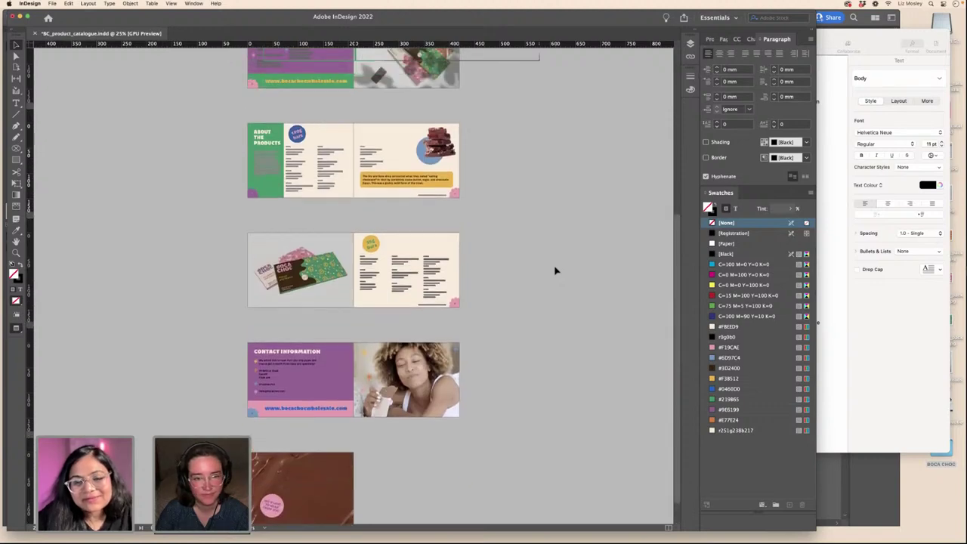
scroll(233, 67, "down", 1)
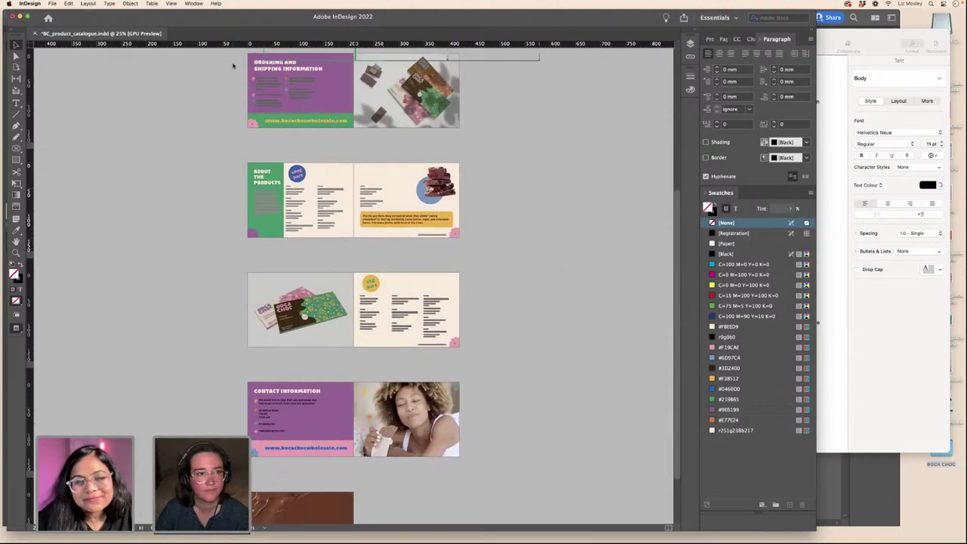
left_click(194, 4)
left_click(204, 53)
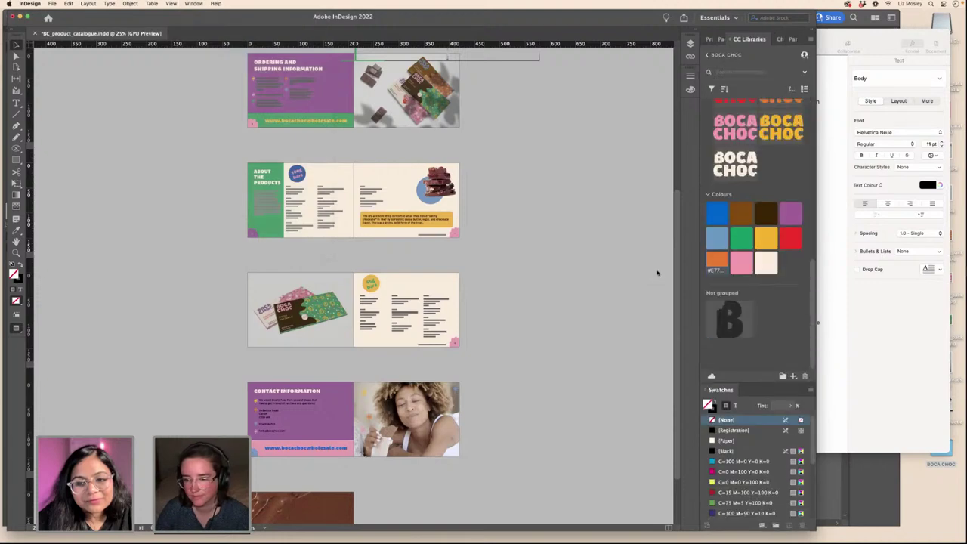
scroll(756, 296, "up", 10)
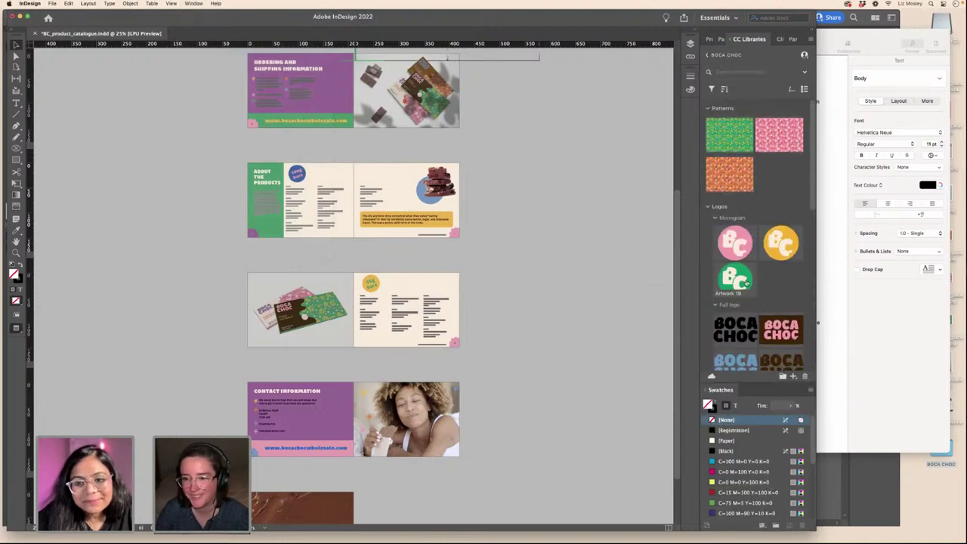
scroll(470, 392, "down", 5)
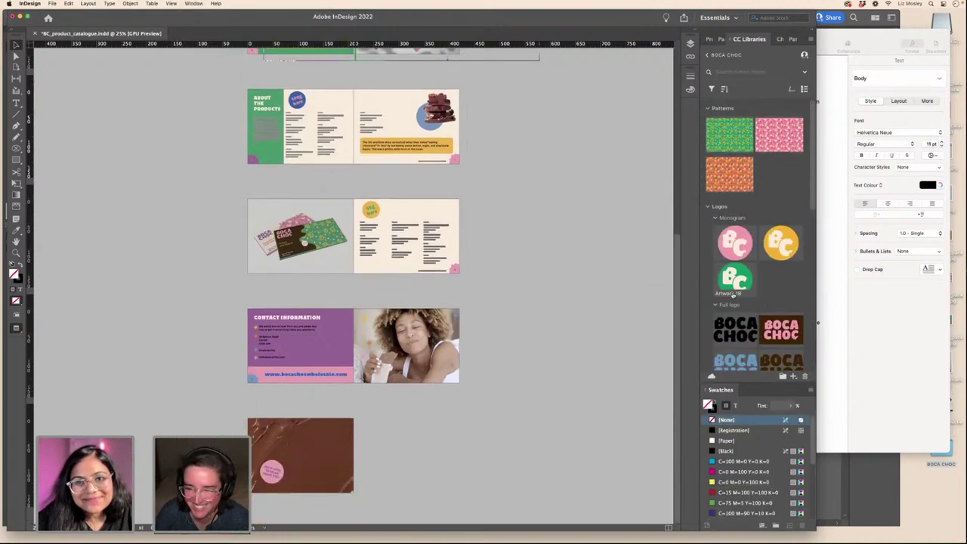
- Place the green BC monogram from the library on the middle of the back cover, about 42 mm wide
left_click_drag(735, 280, 369, 447)
left_click(366, 442)
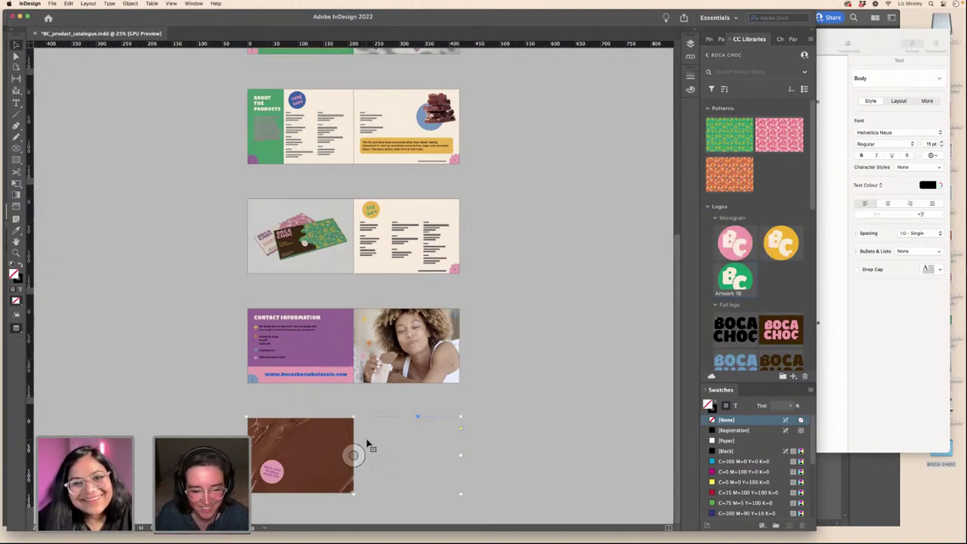
key("w")
key("super+z")
scroll(484, 446, "up", 7)
left_click(493, 444)
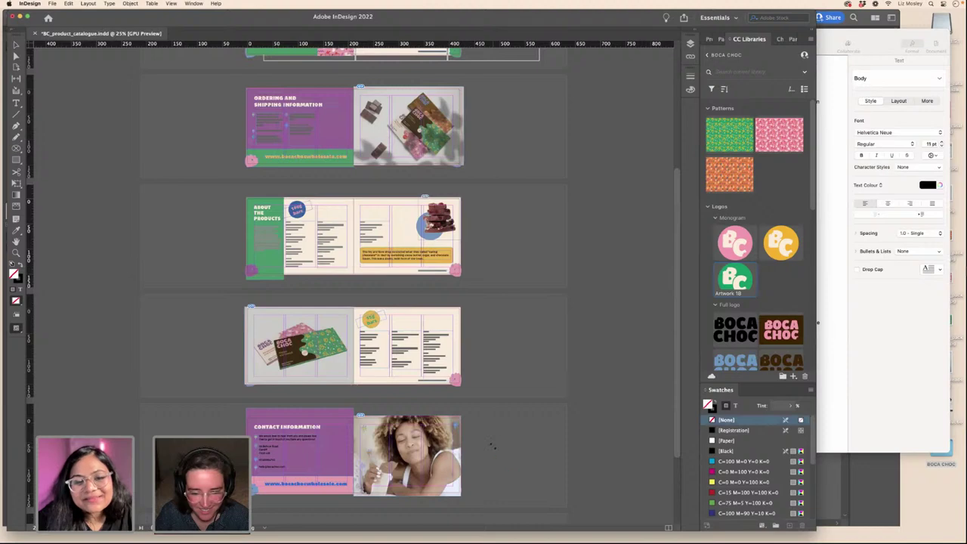
scroll(498, 450, "down", 3)
scroll(498, 451, "down", 3)
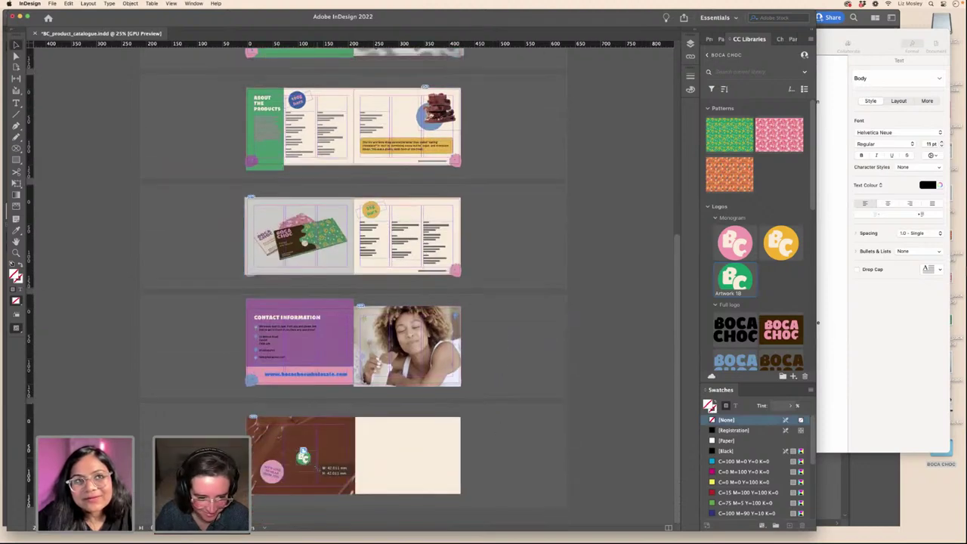
left_click(297, 450)
- Shrink and tilt the green BC monogram and position it overlapping the upper-right edge of the pink "We'd love to hear from you" badge
key("super+equal")
key("super+equal")
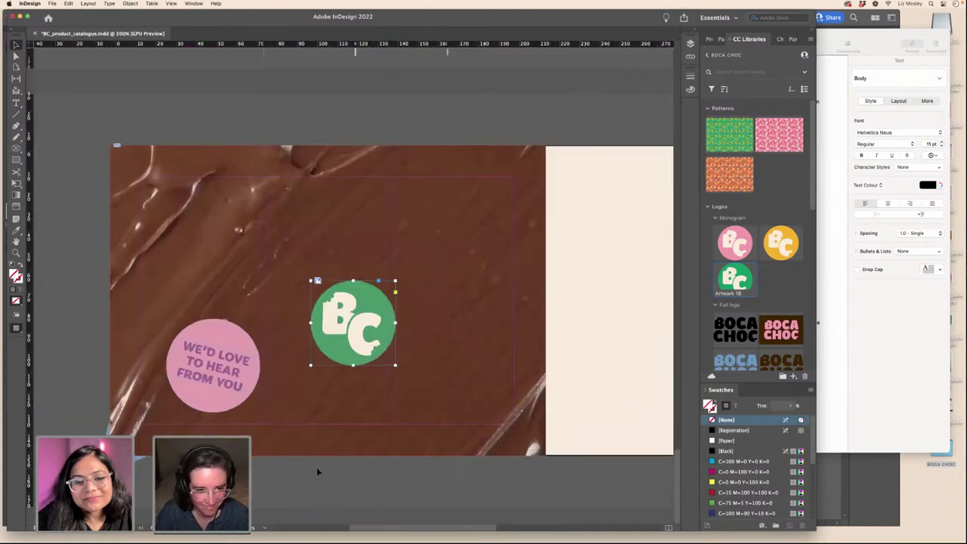
left_click_drag(398, 365, 300, 324)
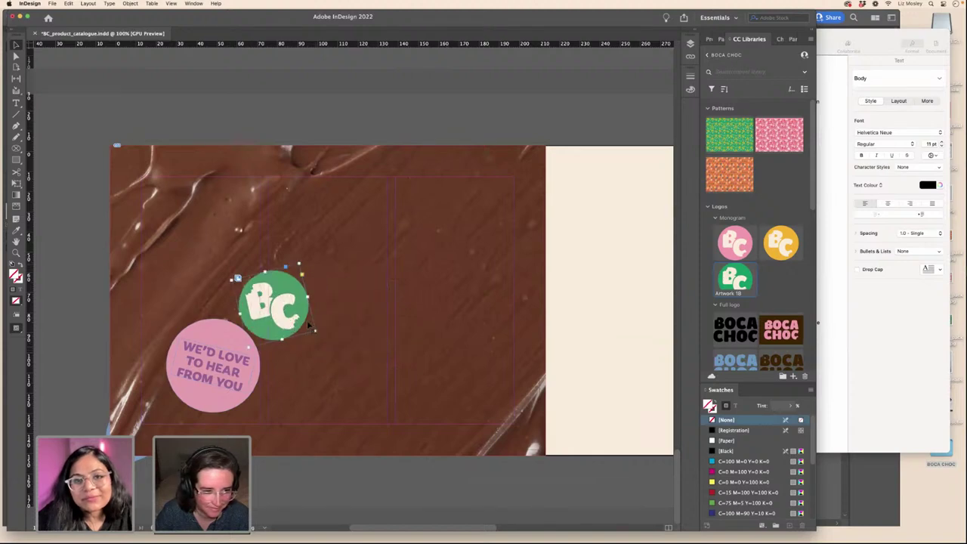
left_click_drag(299, 263, 275, 312)
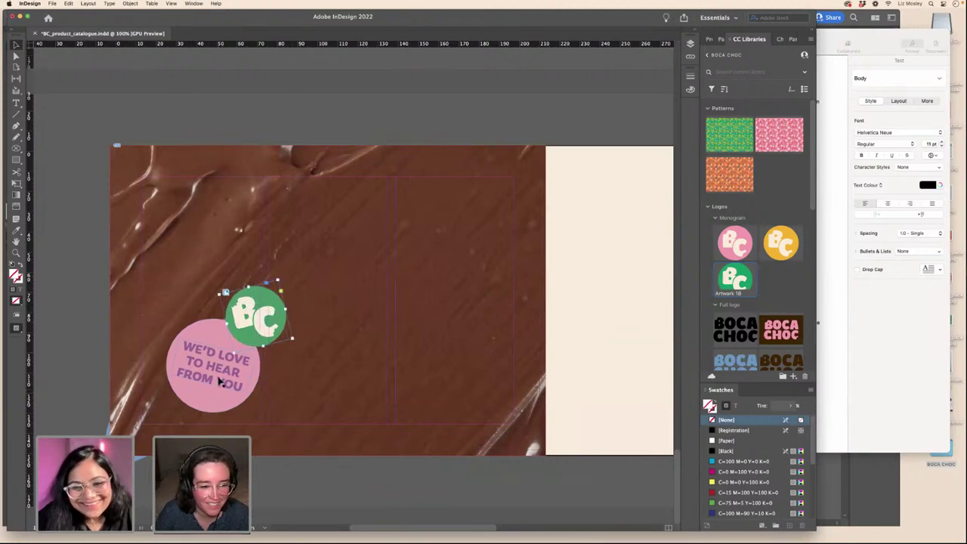
left_click(219, 380)
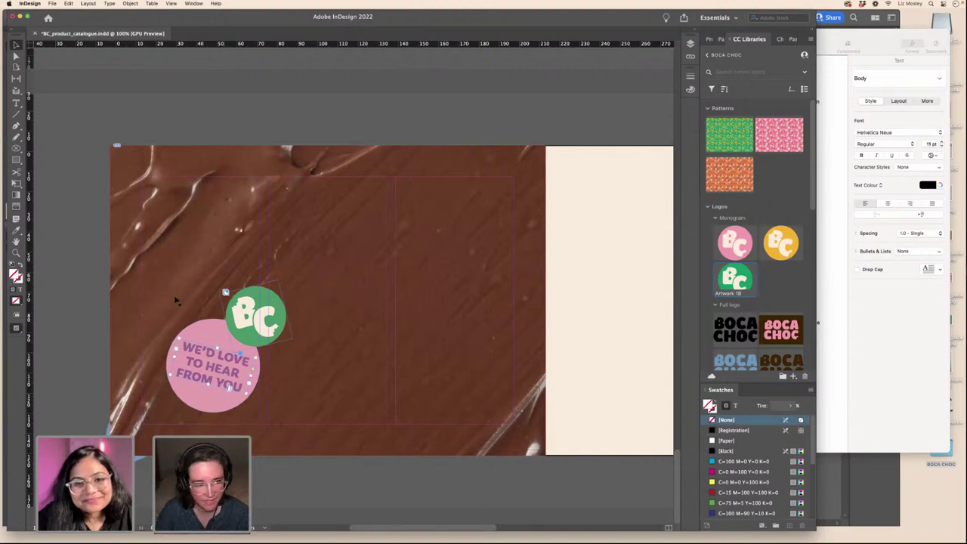
key("w")
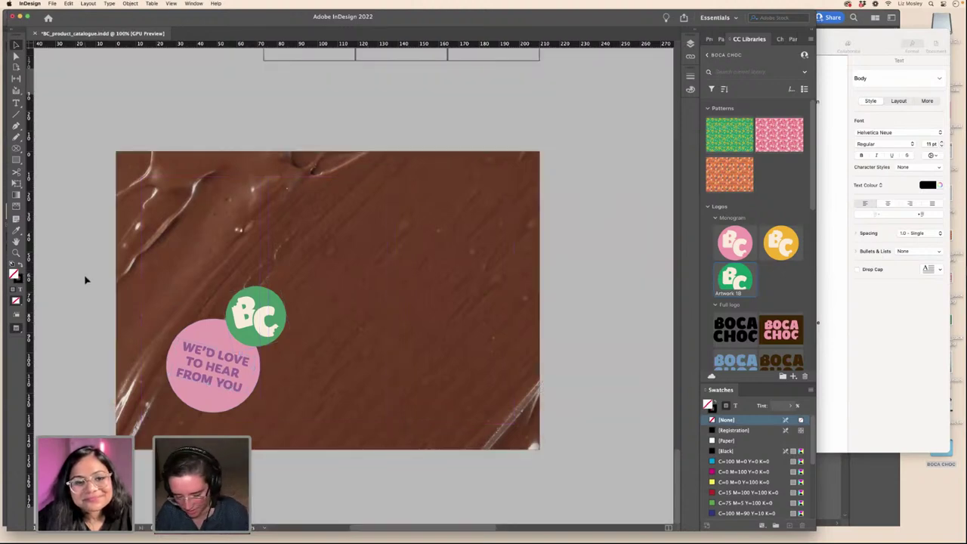
key("super+minus")
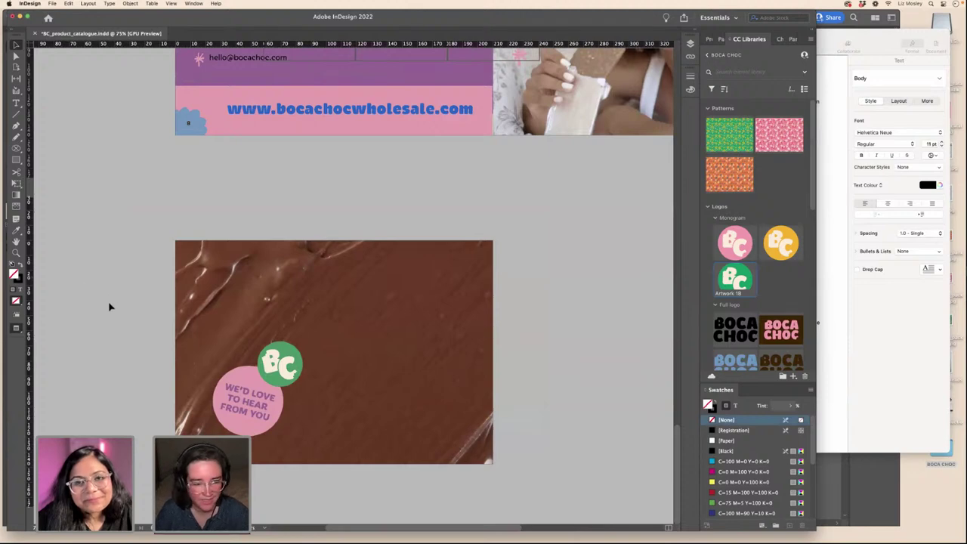
- Shift the pink badge, its text and the BC monogram together slightly left on the back cover
left_click(248, 413)
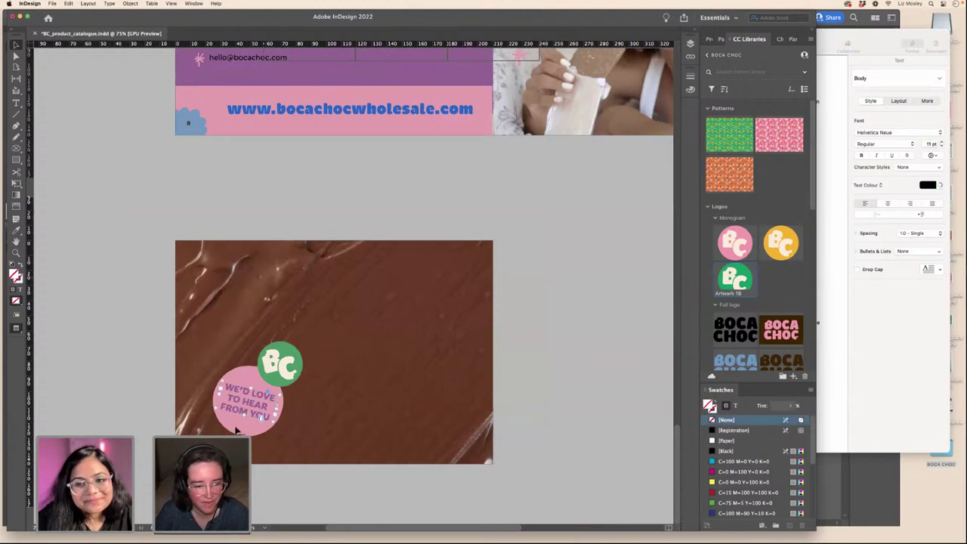
left_click(296, 369, "shift")
left_click_drag(291, 370, 290, 369)
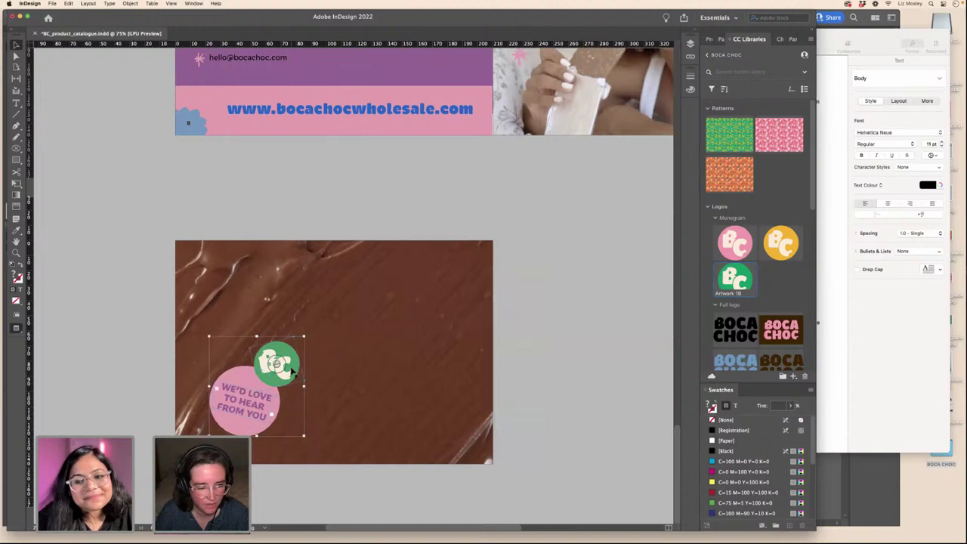
left_click(136, 391)
key("w")
key("w")
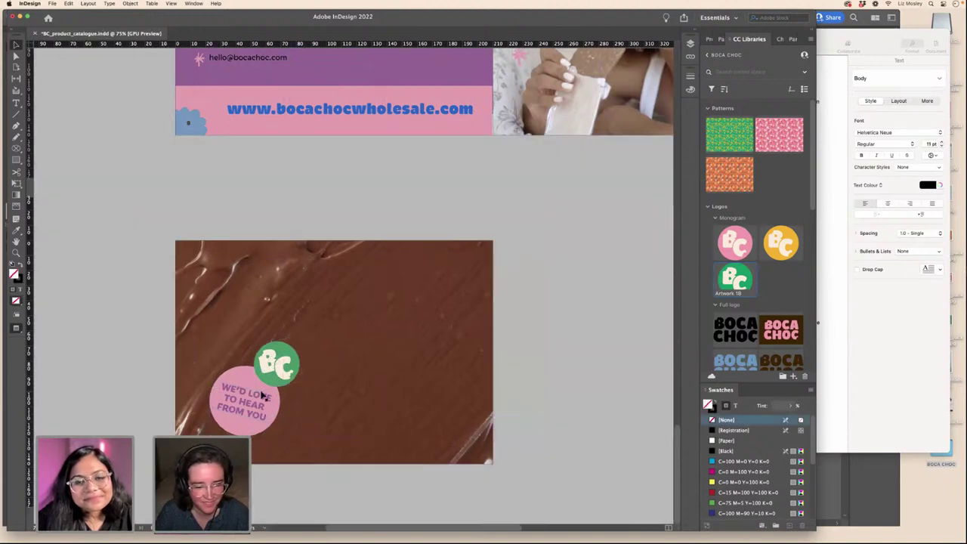
- Move the pink badge, its text and the BC monogram together into the back cover's lower-right area and preview the page
left_click(276, 376)
left_click_drag(239, 380, 429, 418)
key("w")
key("Left")
key("Left")
key("Left")
key("Down")
left_click(98, 307)
key("w")
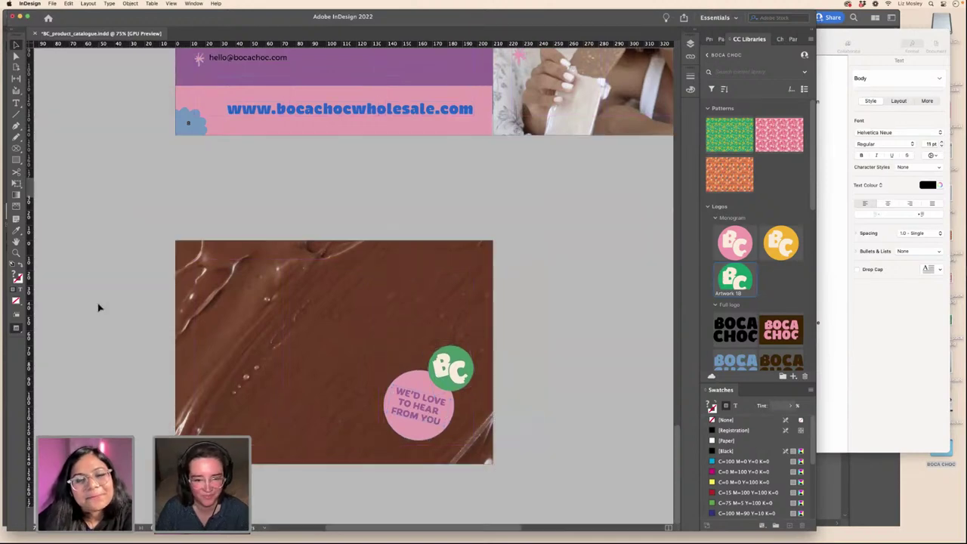
- Review the catalogue's spreads in preview, from the back cover up through the earlier pages
key("super+minus")
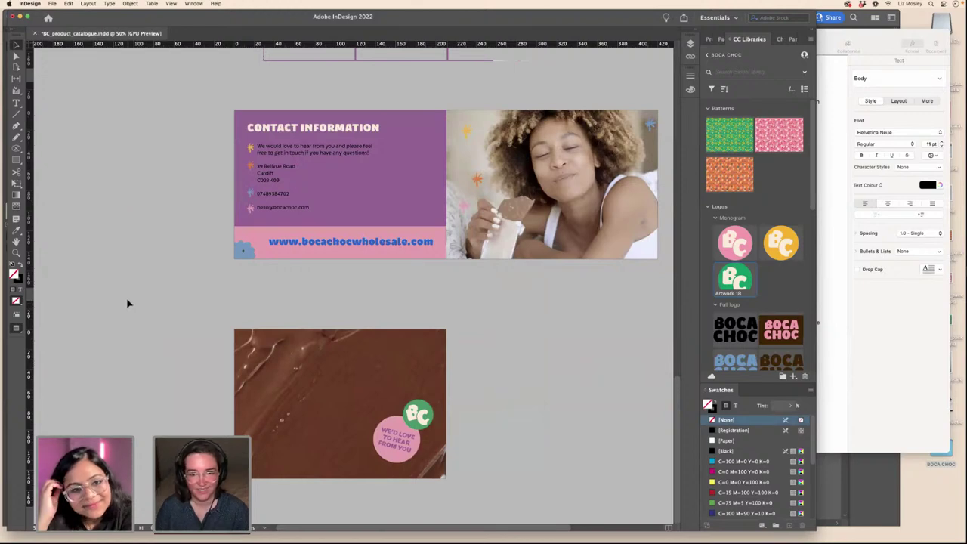
scroll(127, 303, "up", 2)
key("super+minus")
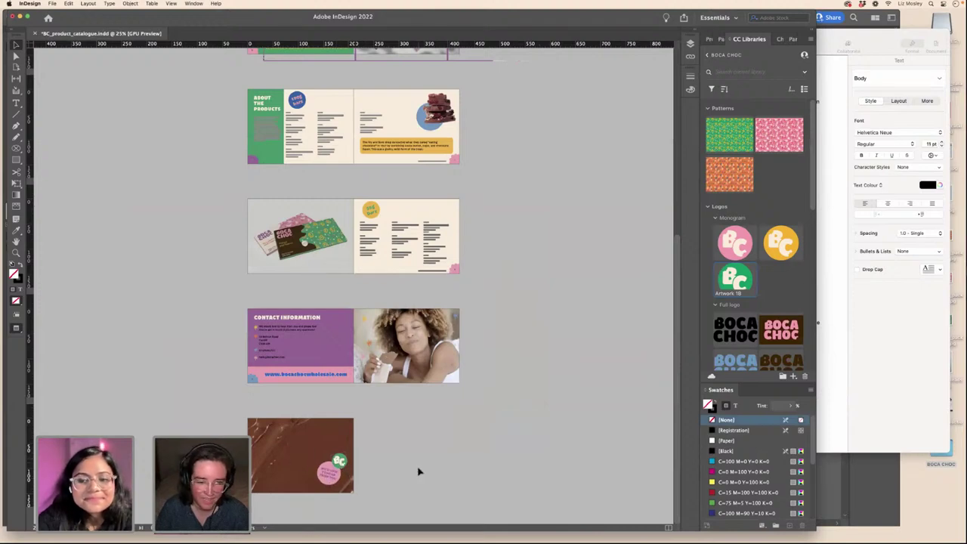
scroll(417, 470, "up", 3)
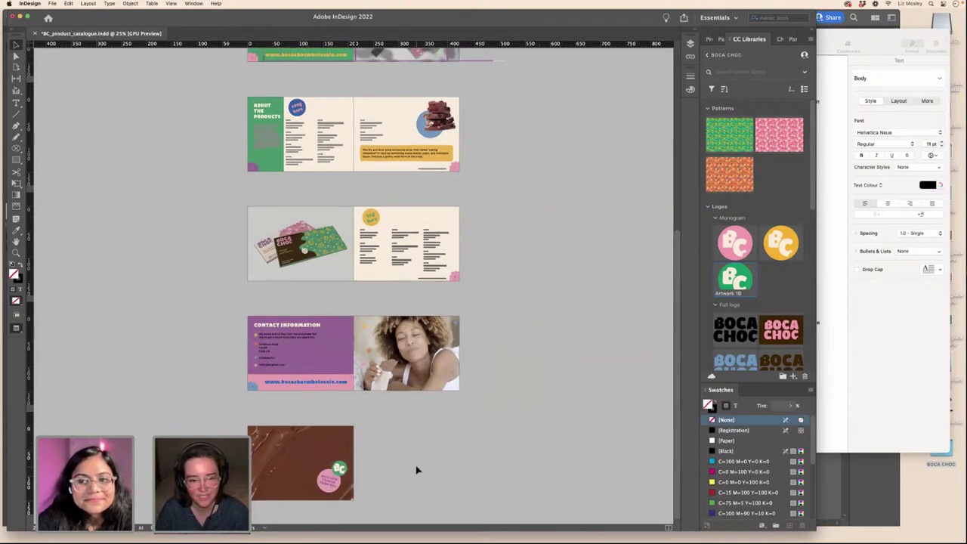
scroll(416, 470, "up", 10)
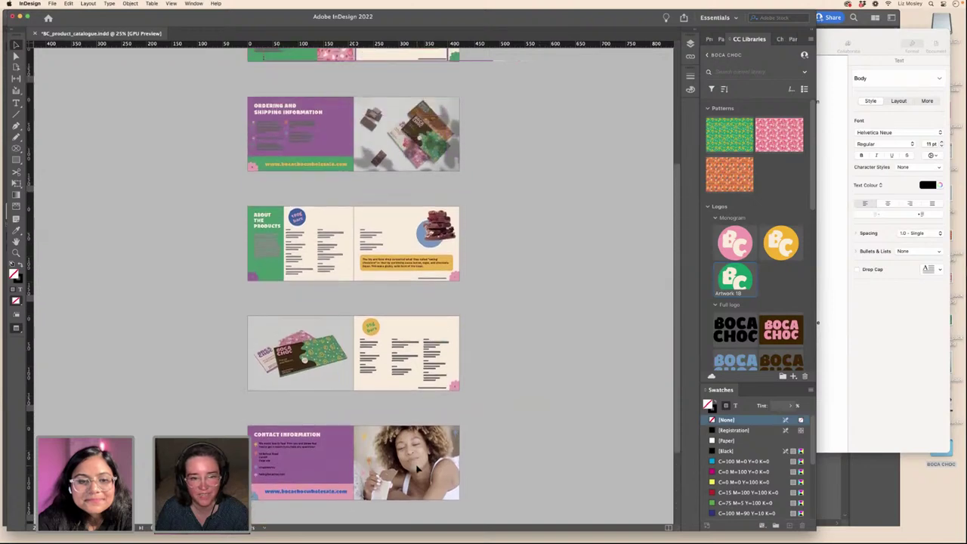
- Check the full run of catalogue spreads between both covers, briefly showing the guides, and enlarge the view to 50%
scroll(416, 470, "up", 2)
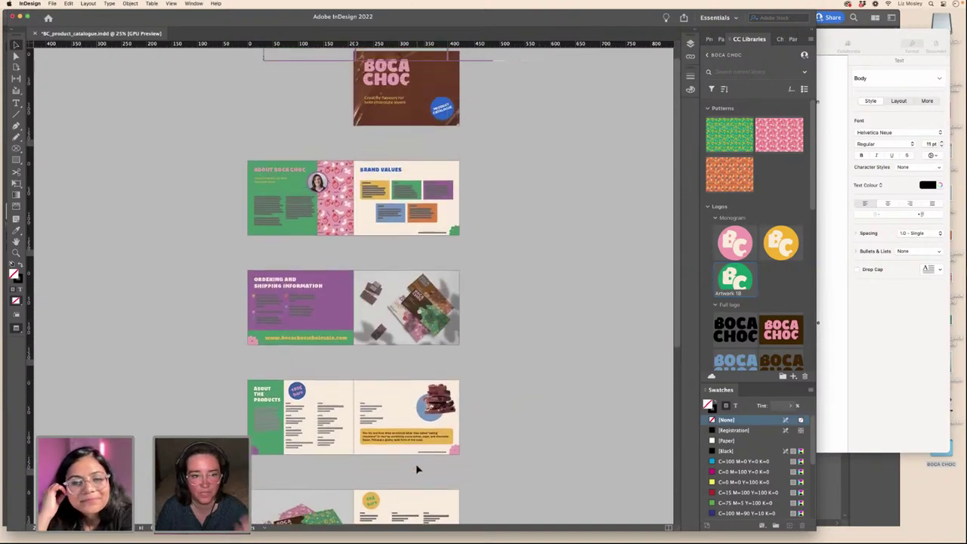
scroll(417, 470, "down", 8)
scroll(416, 470, "down", 5)
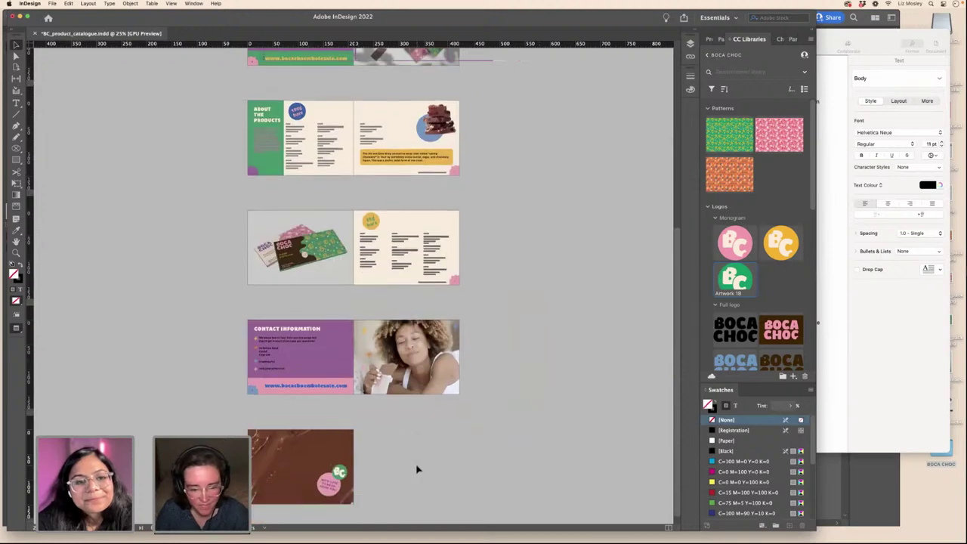
scroll(416, 470, "up", 2)
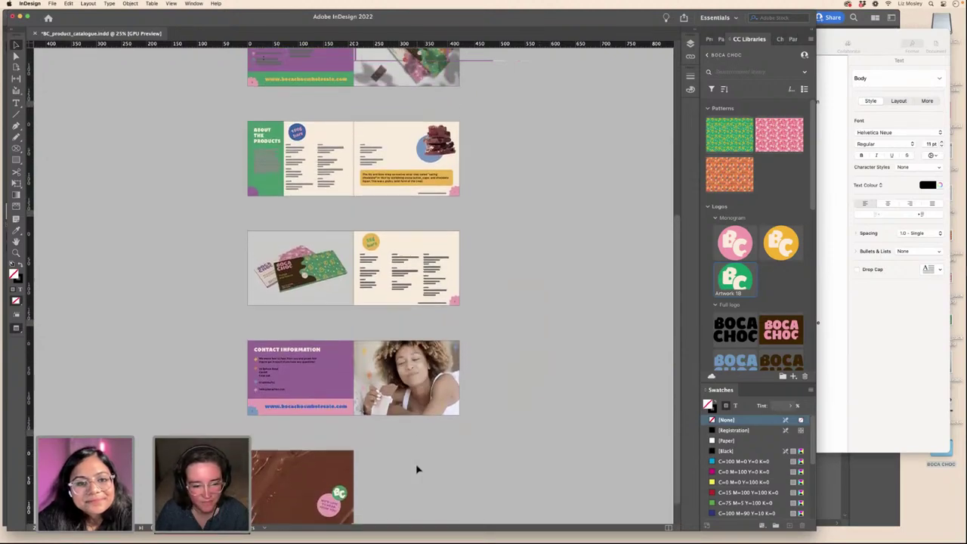
scroll(416, 469, "up", 2)
key("w")
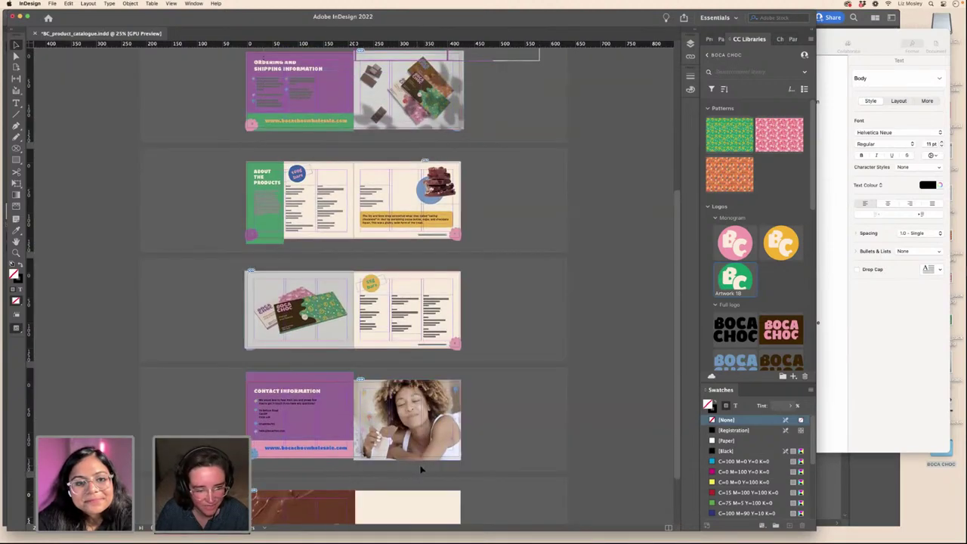
key("w")
scroll(521, 442, "up", 4)
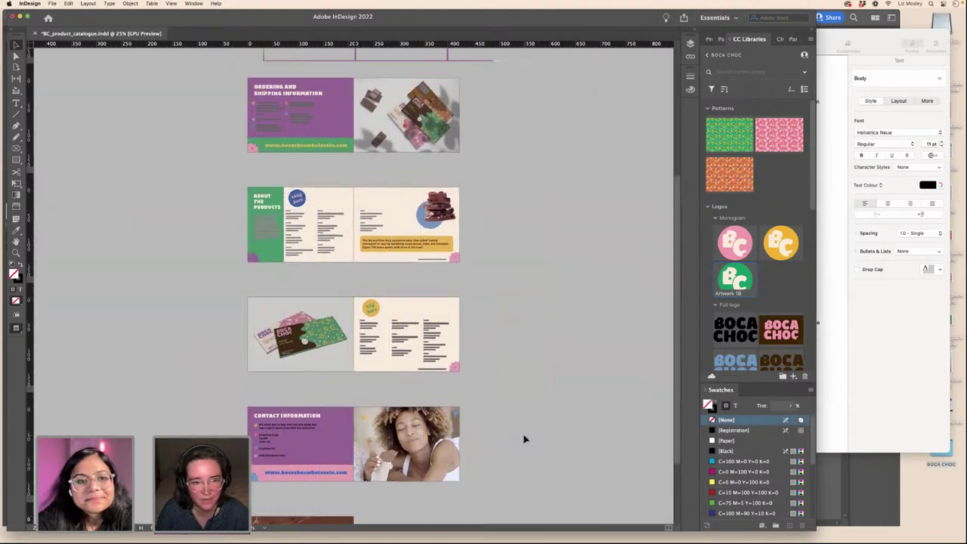
scroll(525, 438, "up", 14)
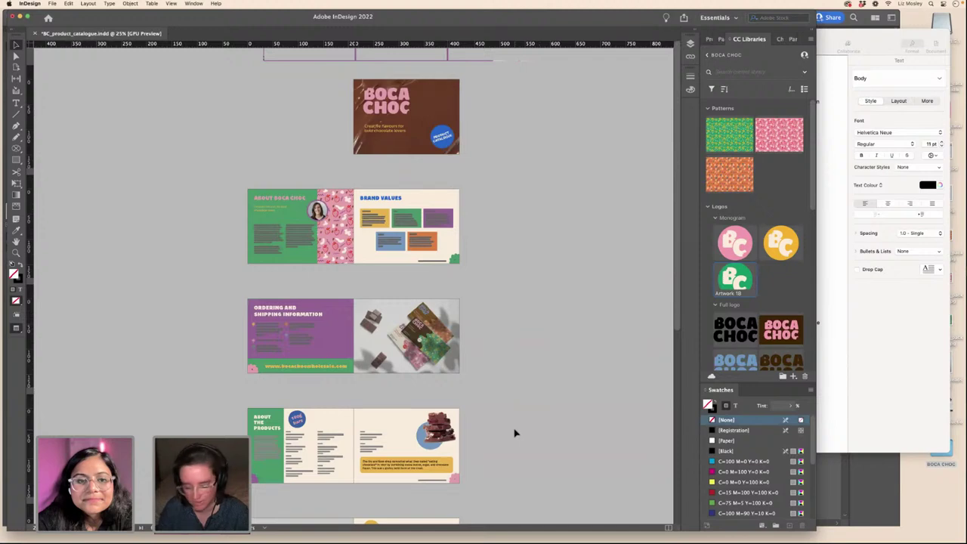
key("super+equal")
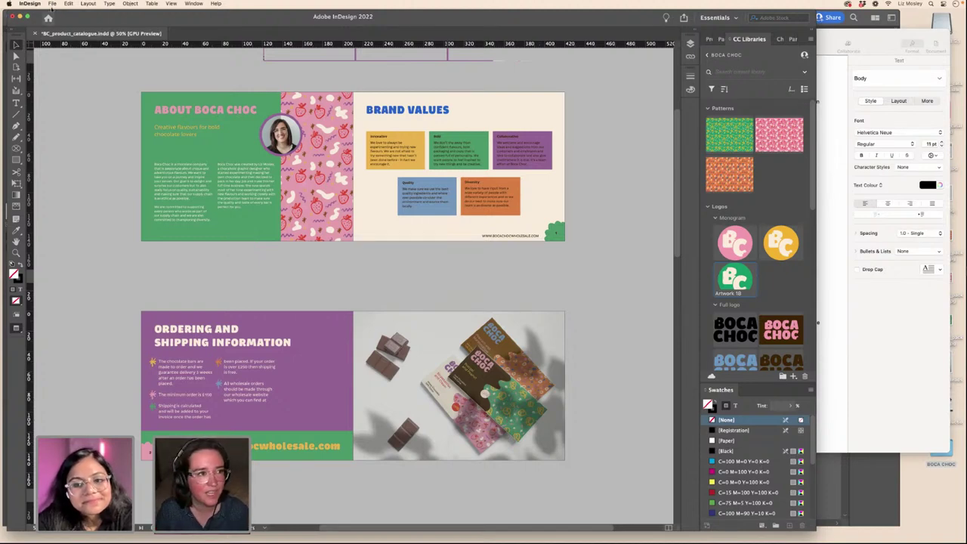
- Start packaging the catalogue and review the package summary and the list of fonts used
left_click(53, 3)
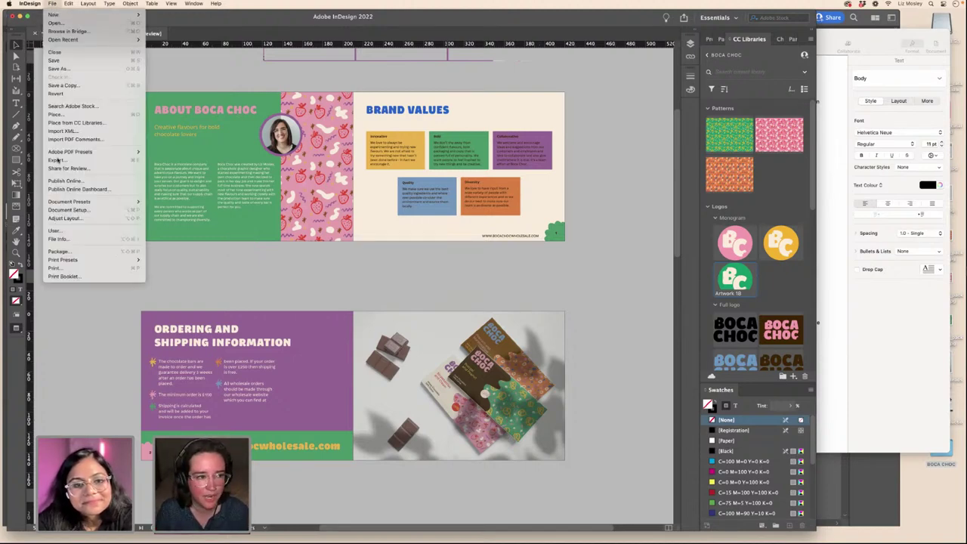
left_click(76, 251)
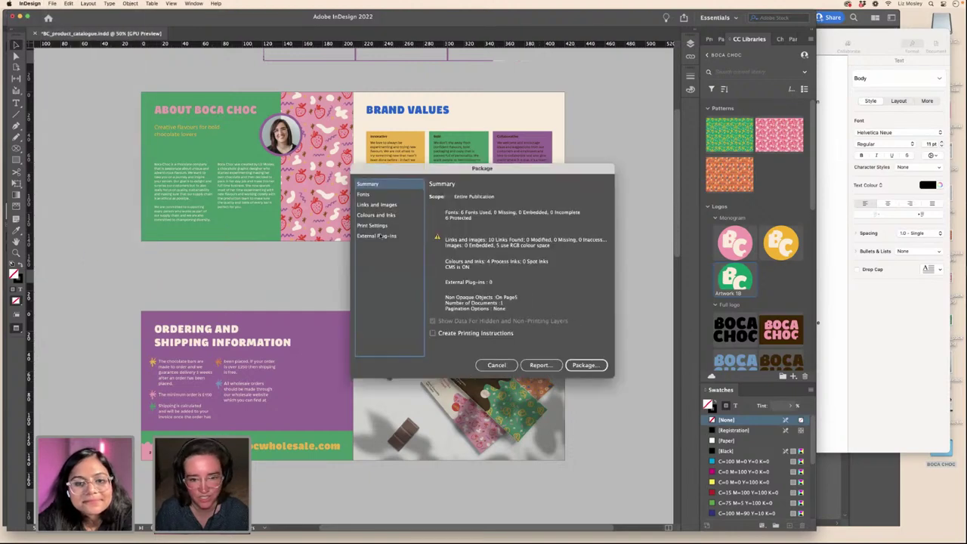
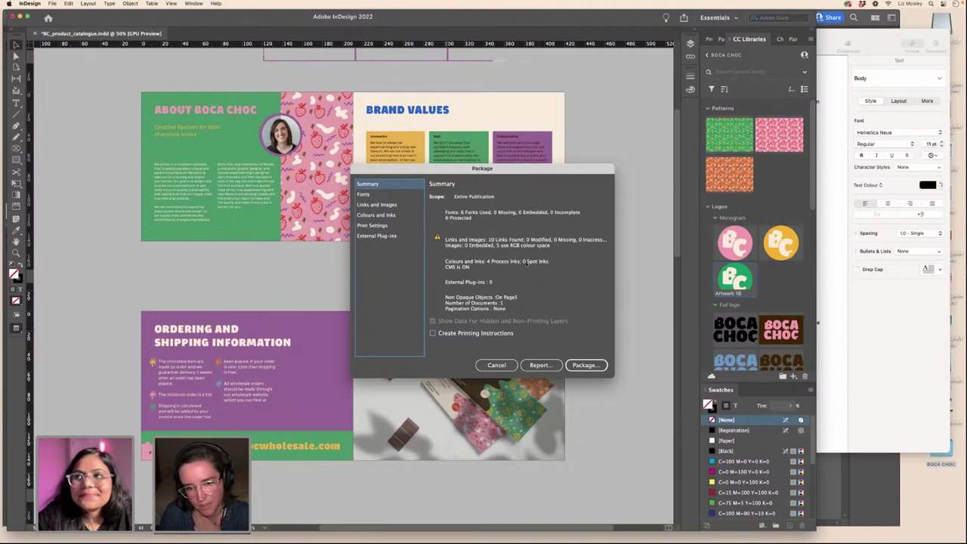
left_click(377, 196)
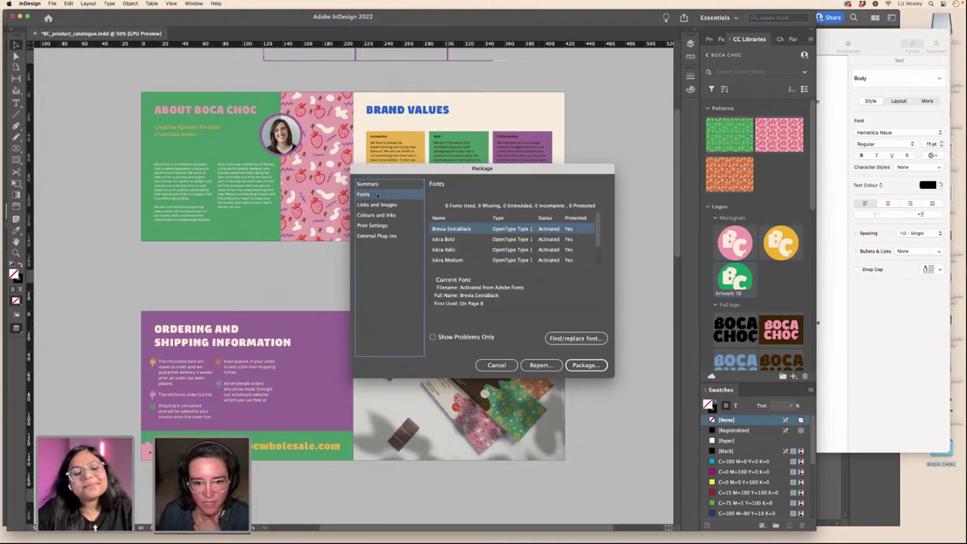
scroll(484, 247, "down", 2)
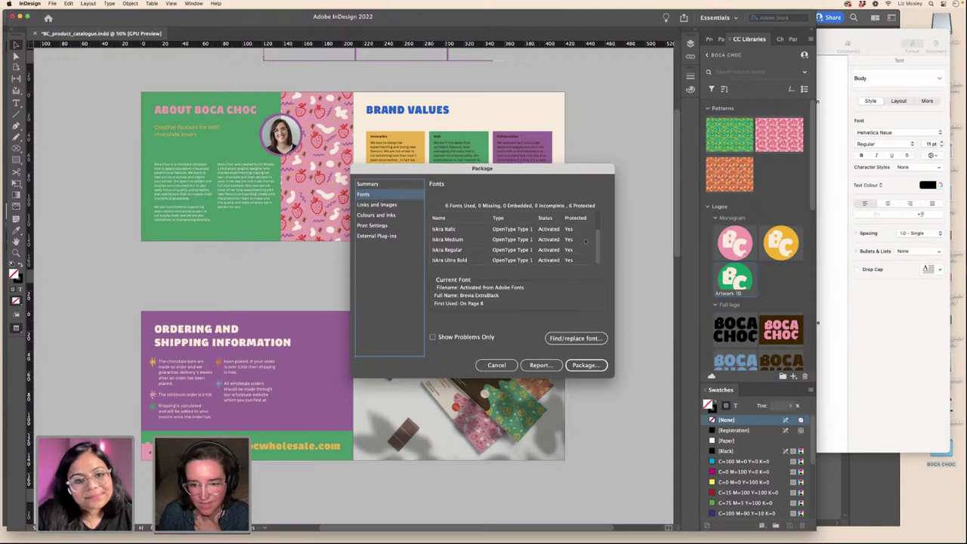
scroll(578, 244, "up", 3)
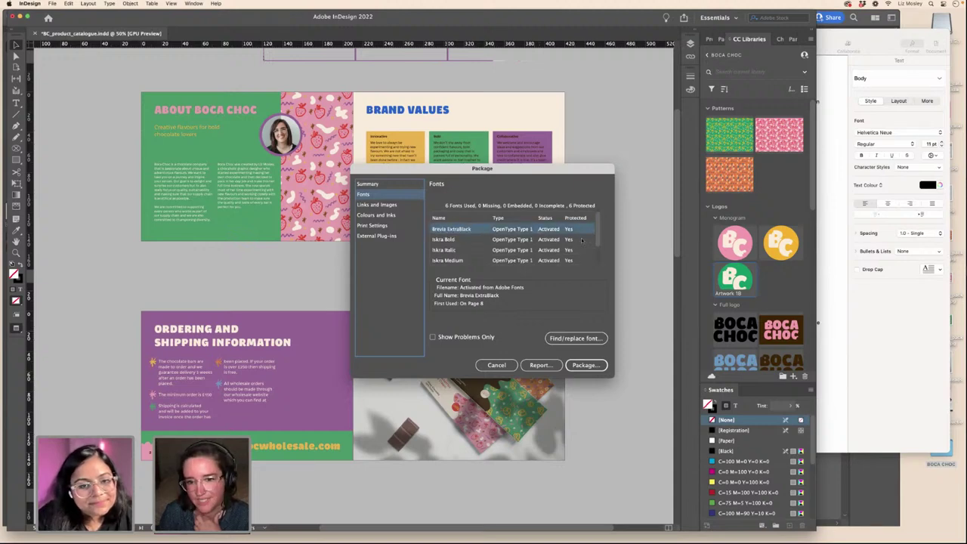
- Examine the package report's links and images, colours and inks, and print settings, and return to the summary
left_click(375, 205)
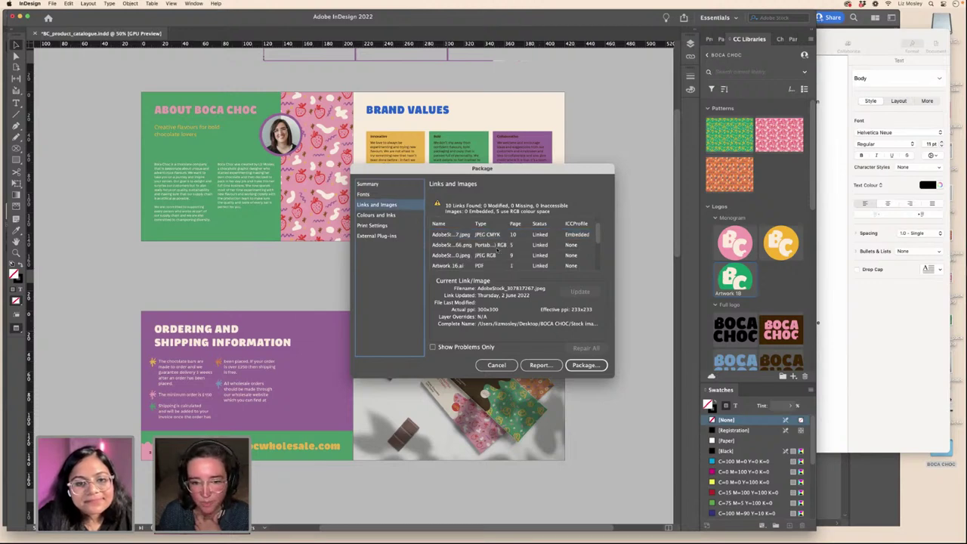
scroll(497, 249, "down", 1)
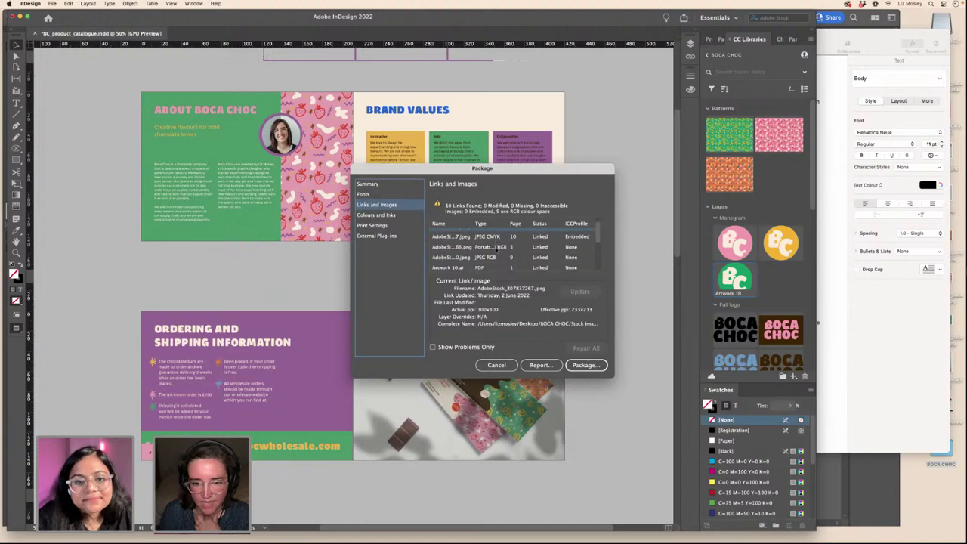
scroll(476, 249, "down", 1)
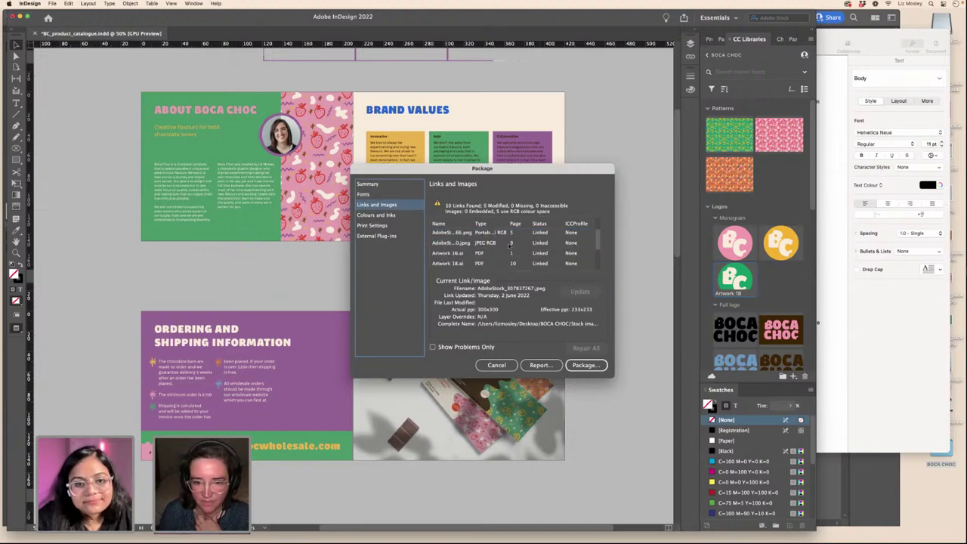
scroll(499, 249, "down", 4)
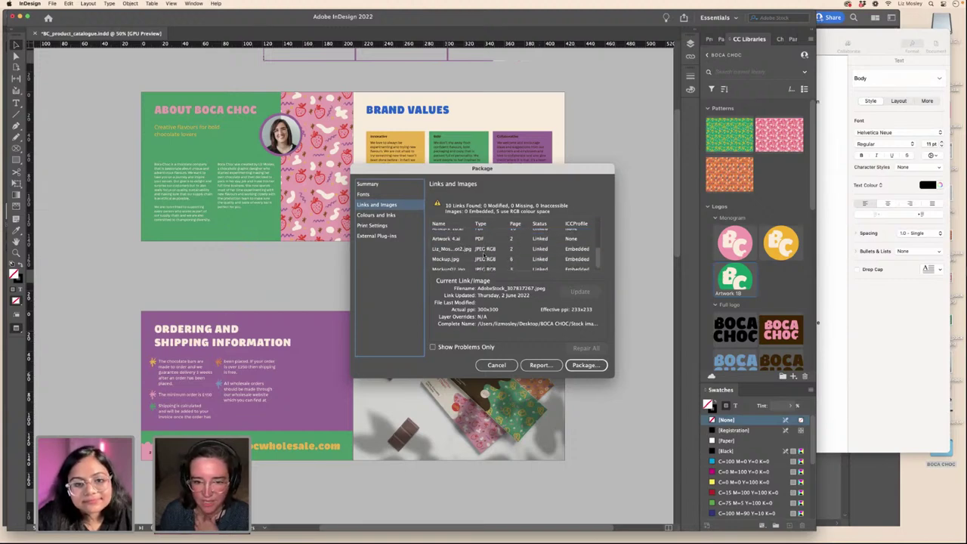
scroll(484, 256, "down", 1)
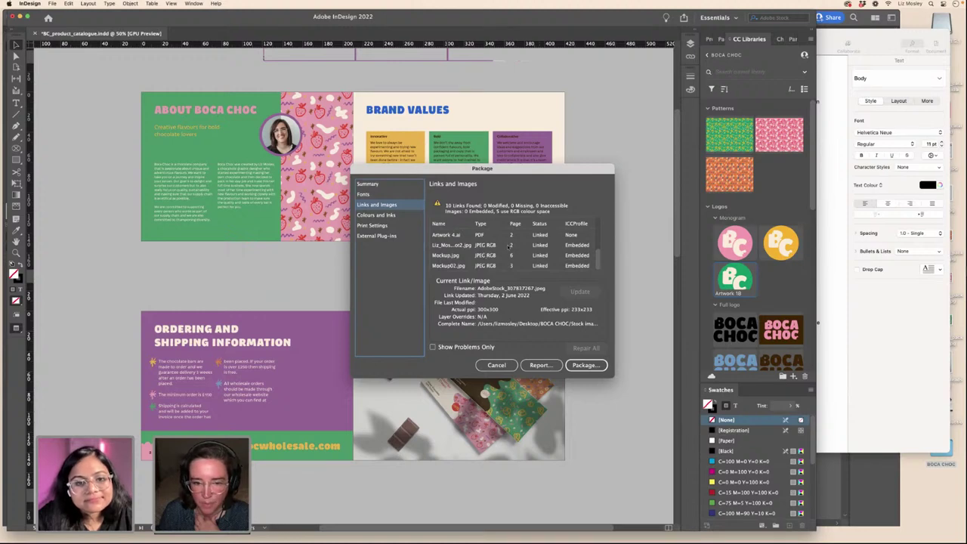
left_click(378, 215)
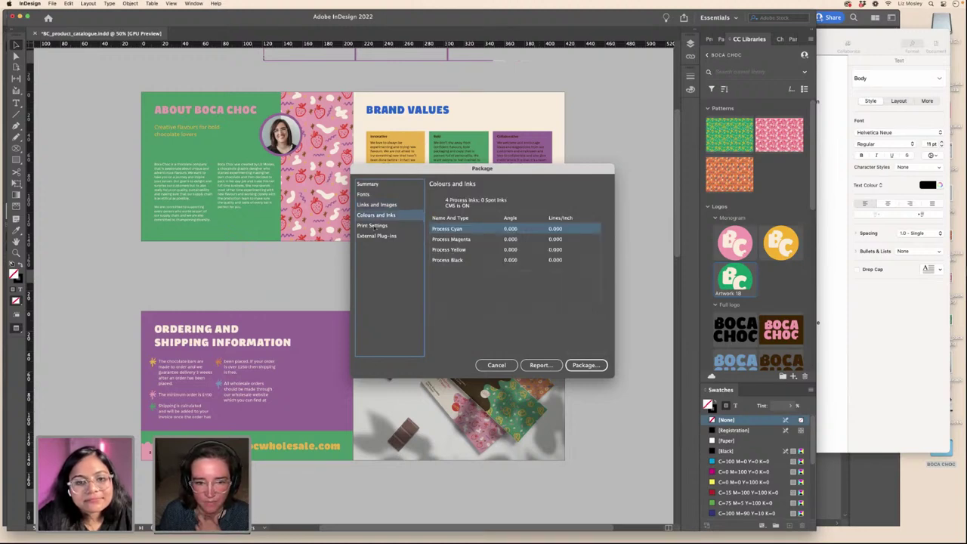
left_click(374, 225)
left_click(371, 185)
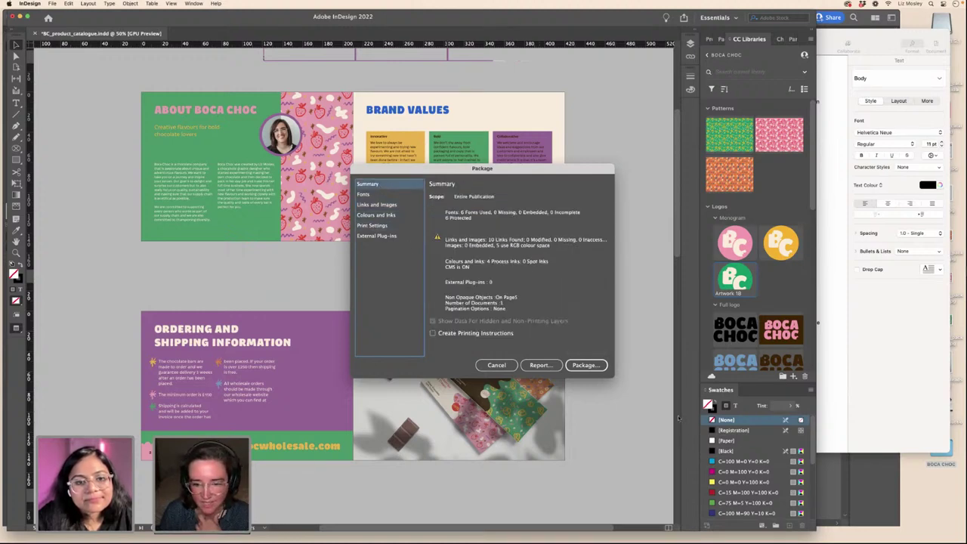
- Save the document and package it to the Desktop as "BC_product_catalogue Folder", accepting the font copying terms
left_click(586, 366)
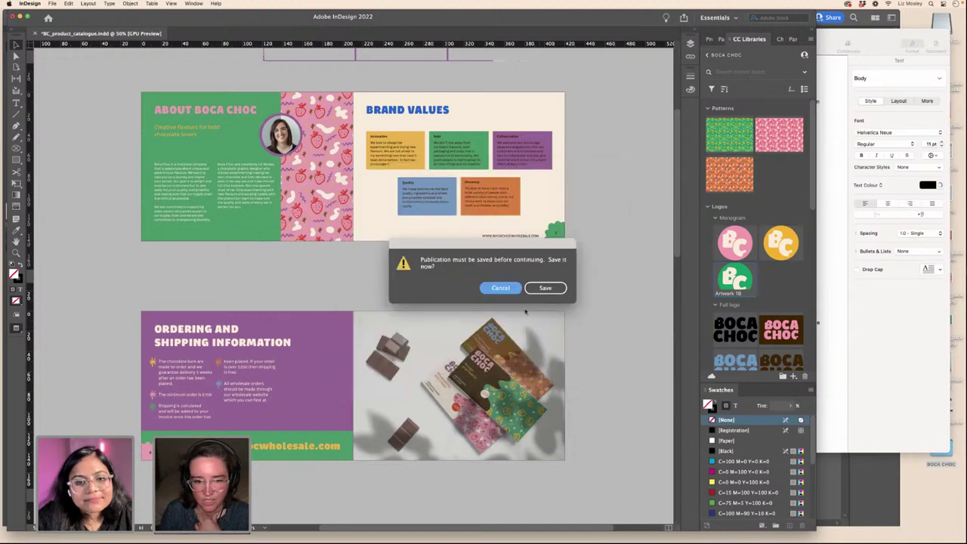
left_click(541, 288)
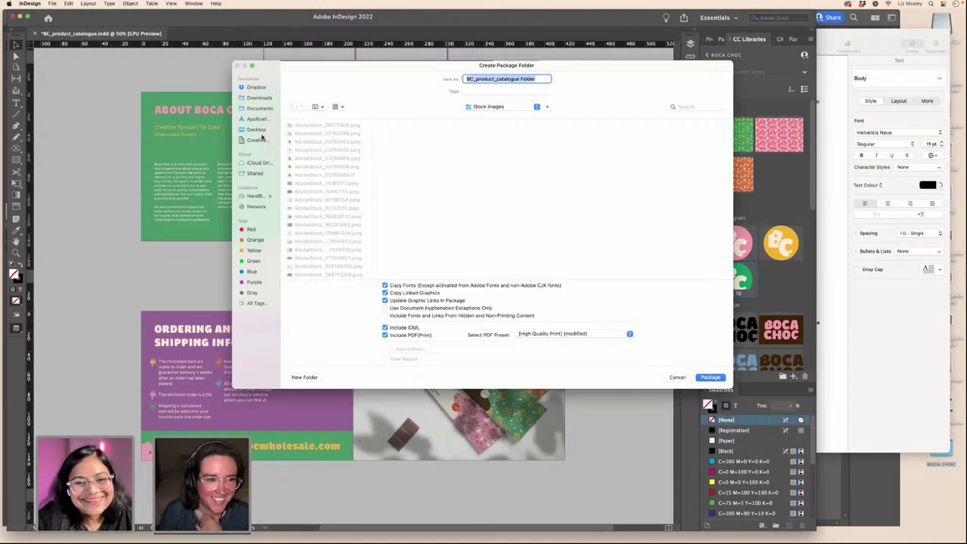
left_click(257, 130)
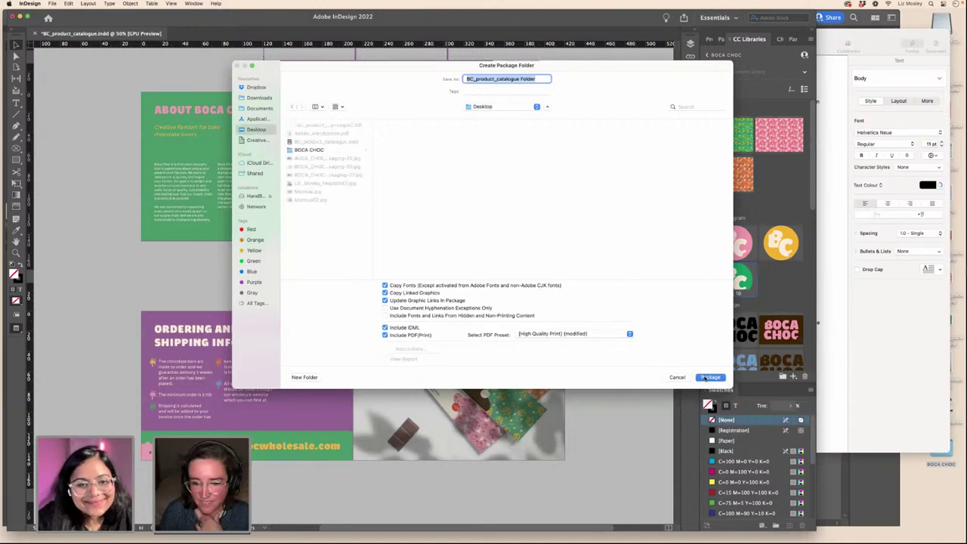
left_click(709, 377)
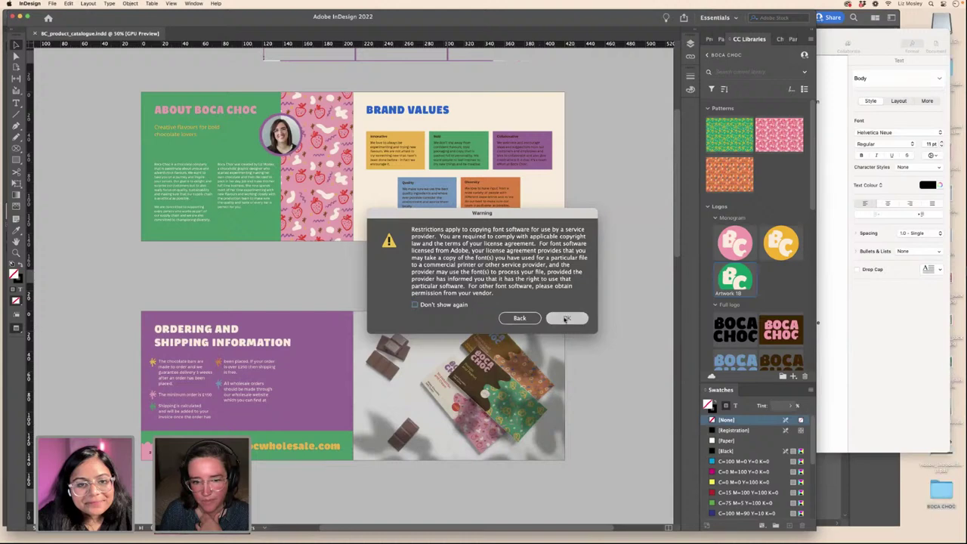
left_click(567, 318)
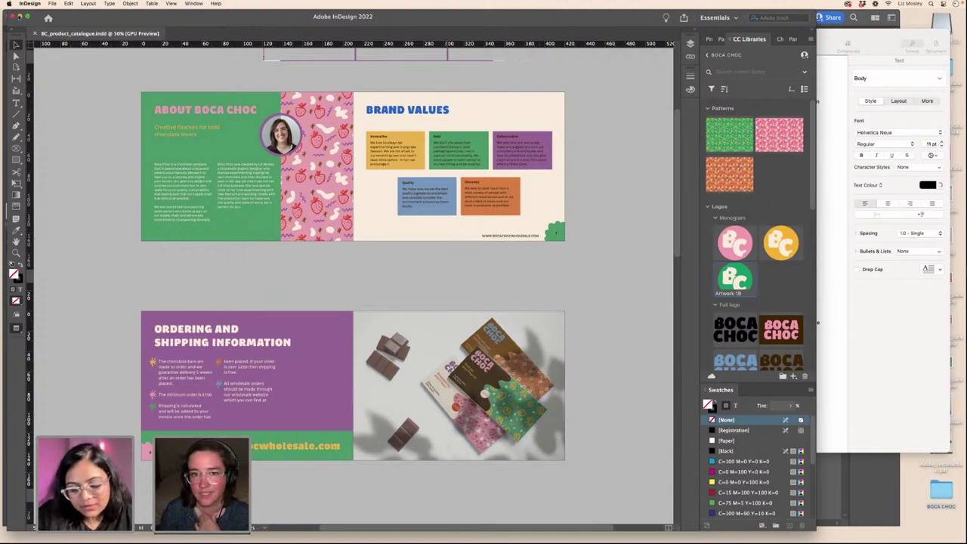
- Minimise the InDesign, Illustrator and text document windows and open the Links folder inside the Desktop's BC_product_catalogue Folder
left_click(20, 16)
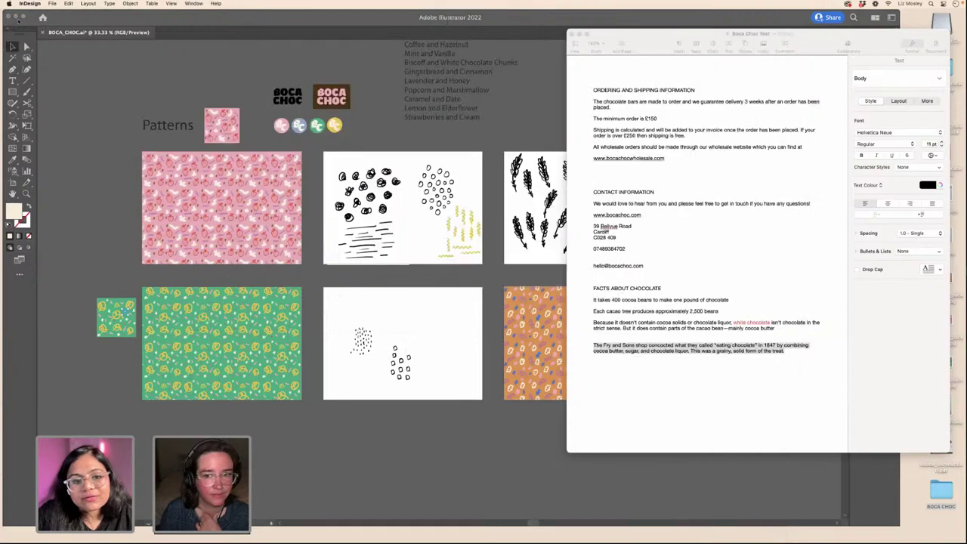
left_click(20, 17)
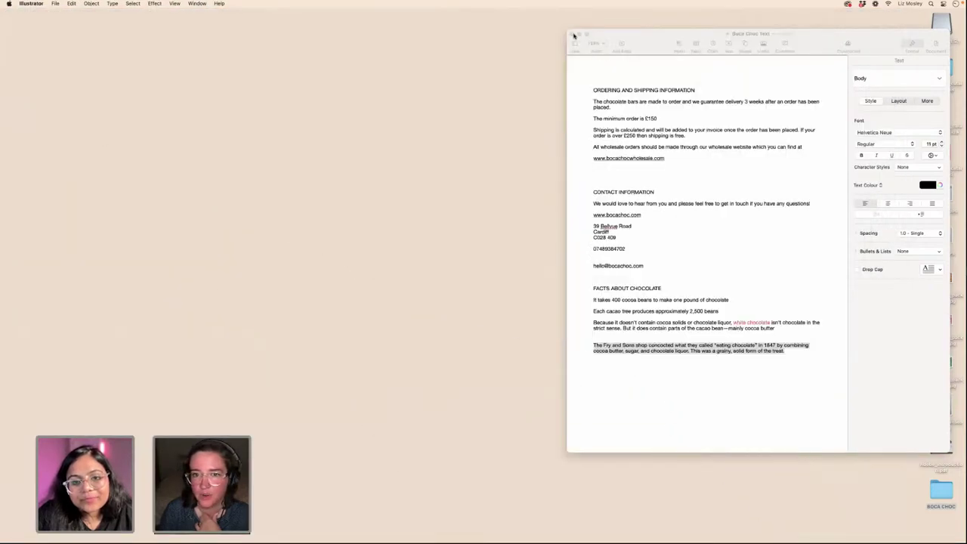
left_click(581, 34)
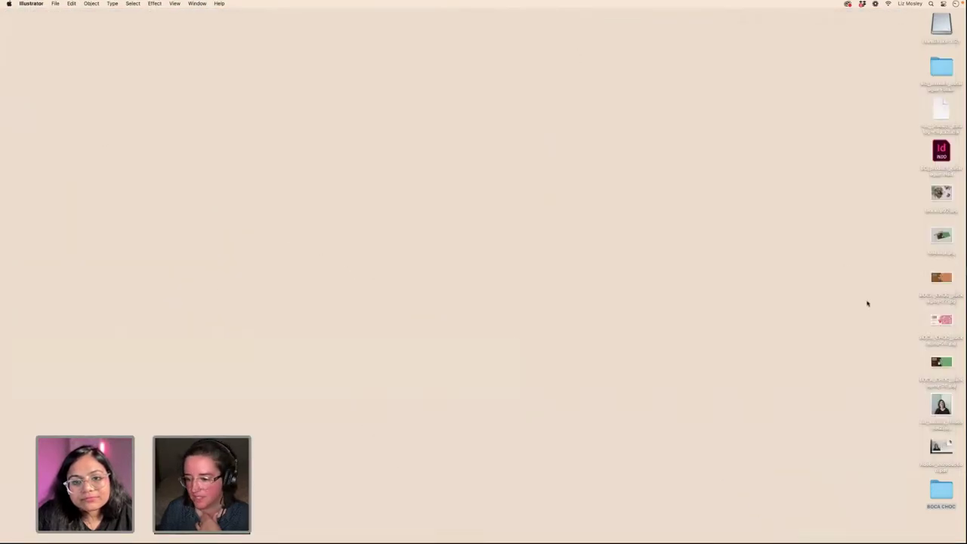
double_click(929, 85)
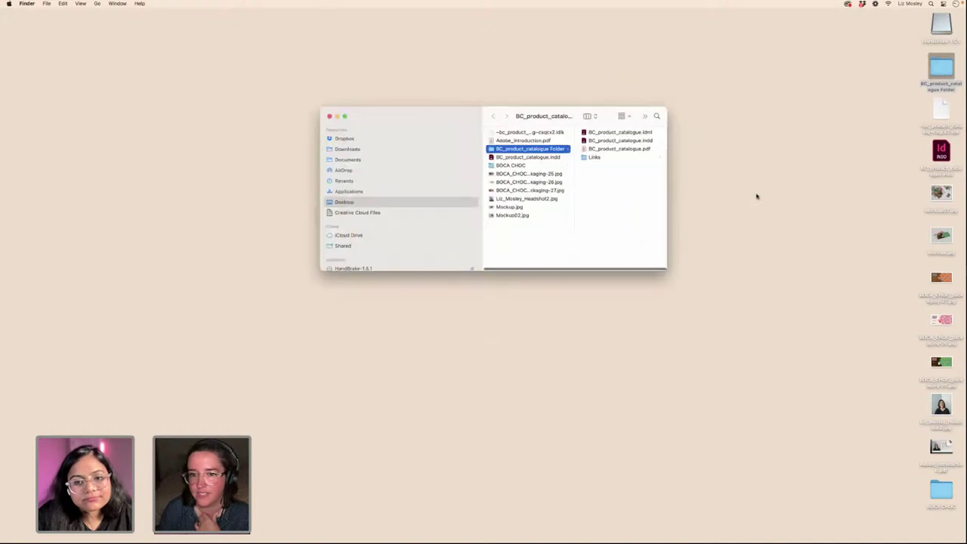
left_click(591, 159)
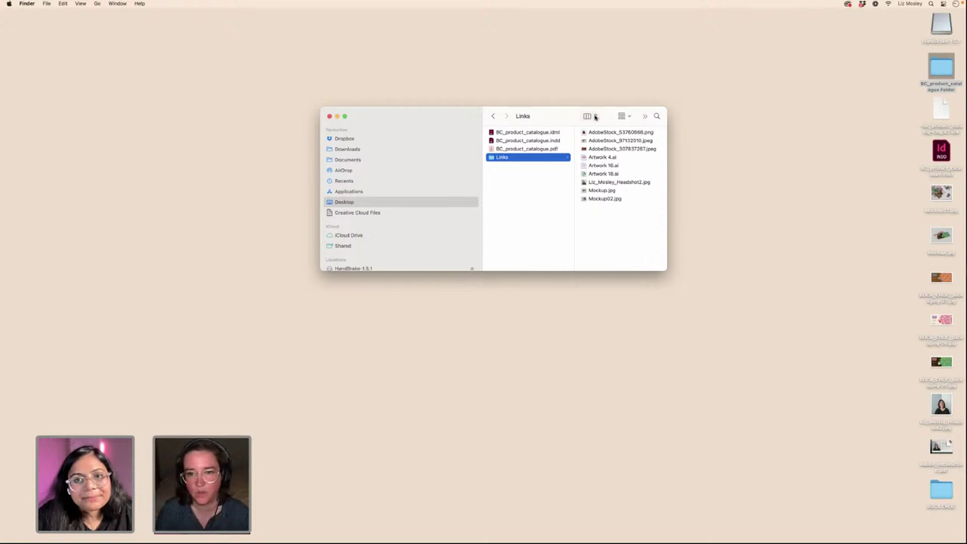
- Open AdobeStock_307837267.jpeg from the Links folder in Photoshop and check its colour mode
left_click(590, 149)
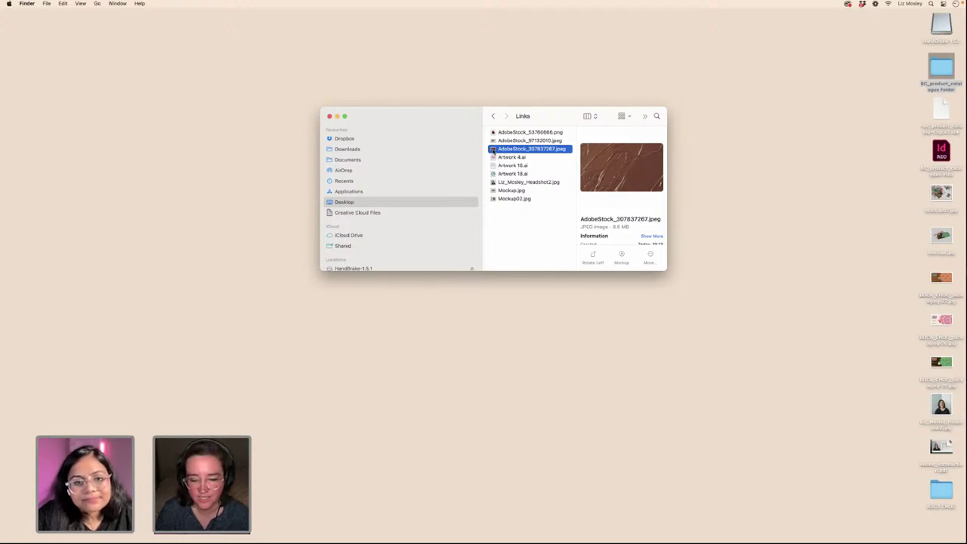
mouse_move(492, 532)
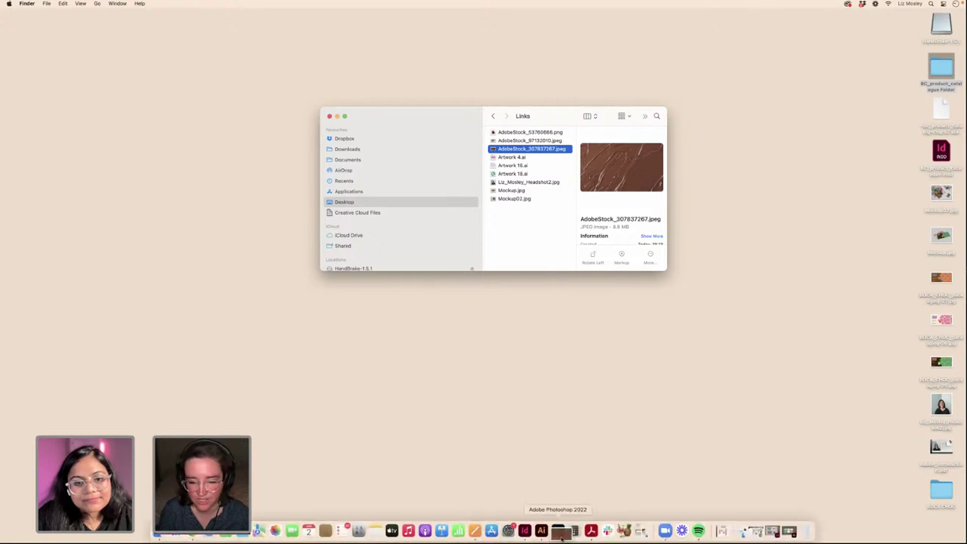
left_click(562, 533)
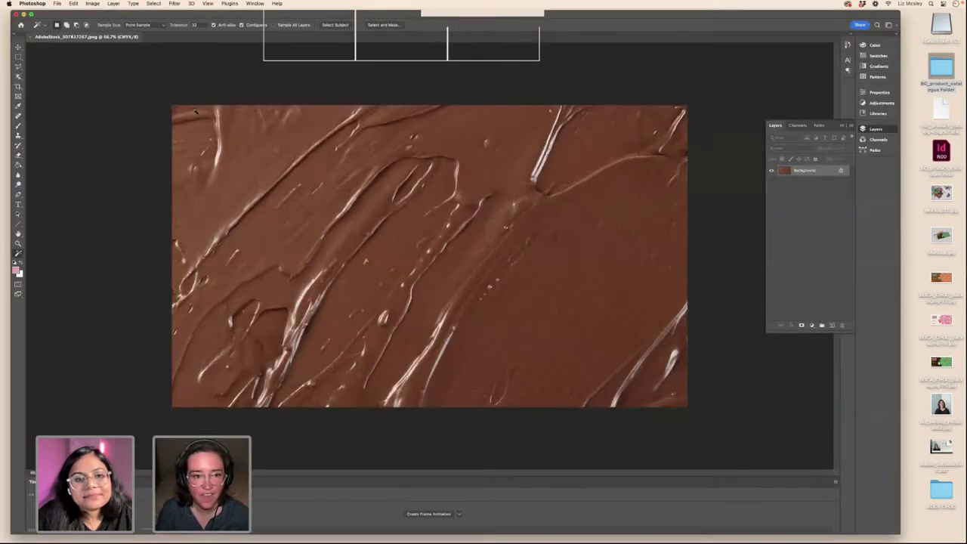
left_click(92, 4)
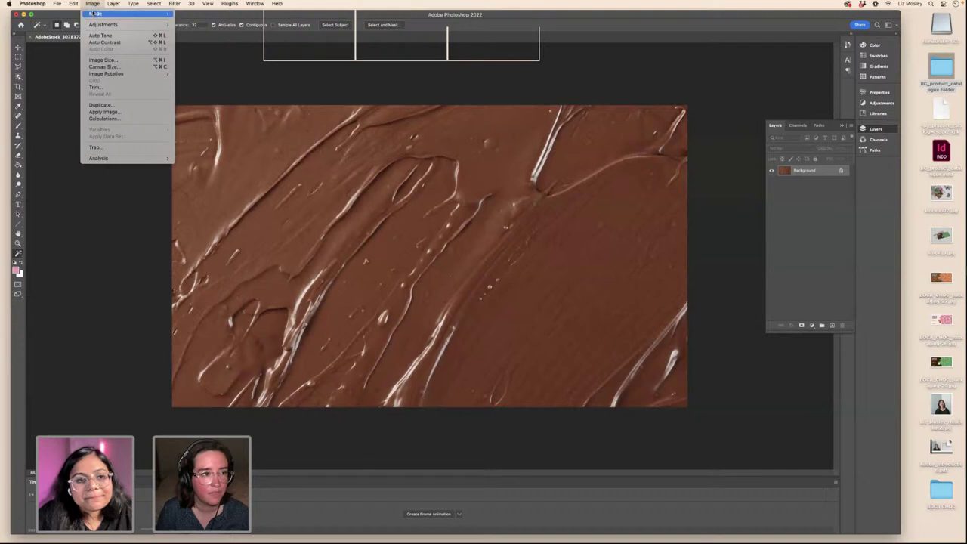
mouse_move(94, 14)
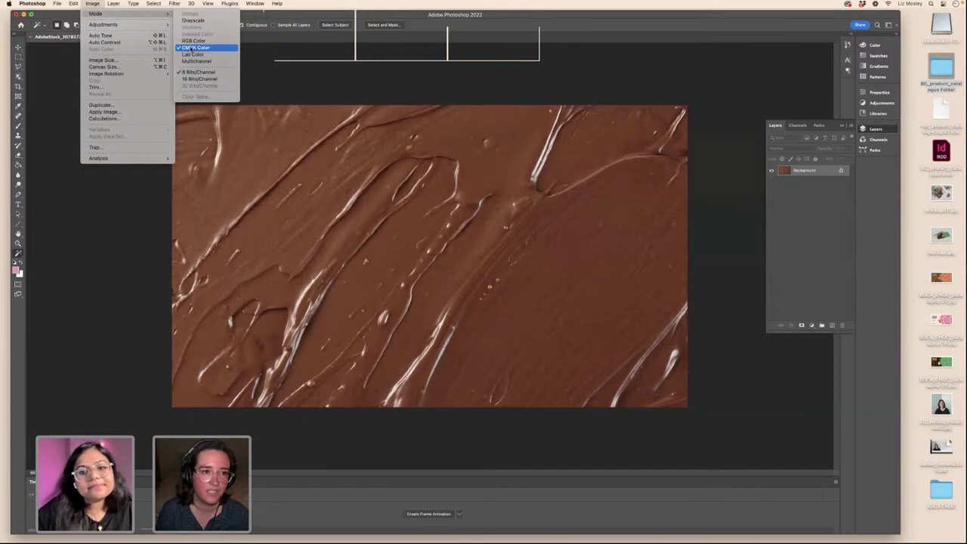
- Check the image size and resolution of AdobeStock_307837267.jpeg, and close the image
left_click(106, 60)
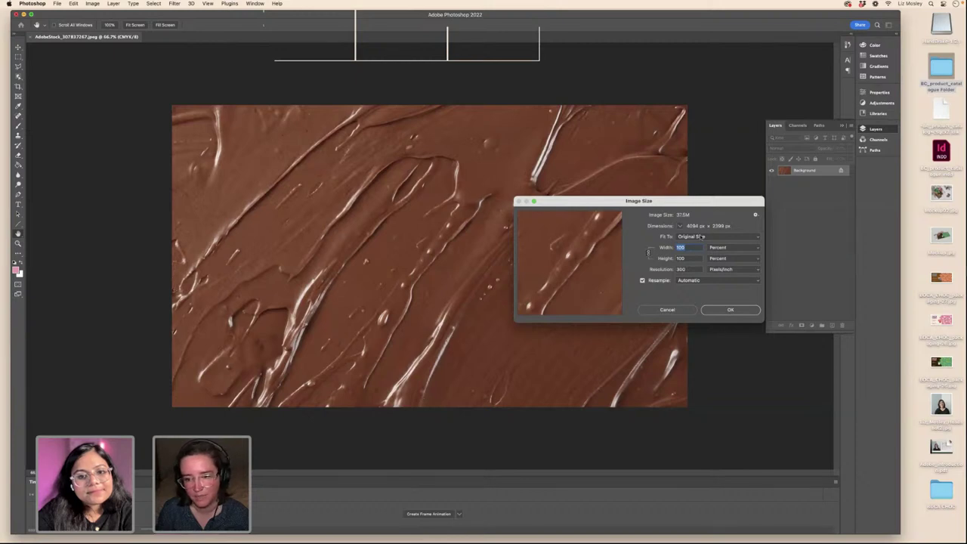
left_click(729, 310)
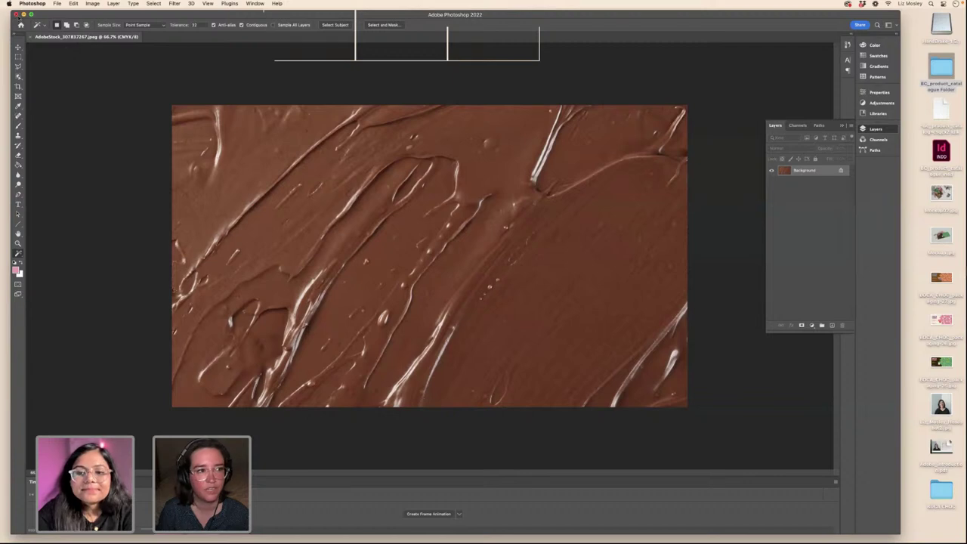
left_click(15, 14)
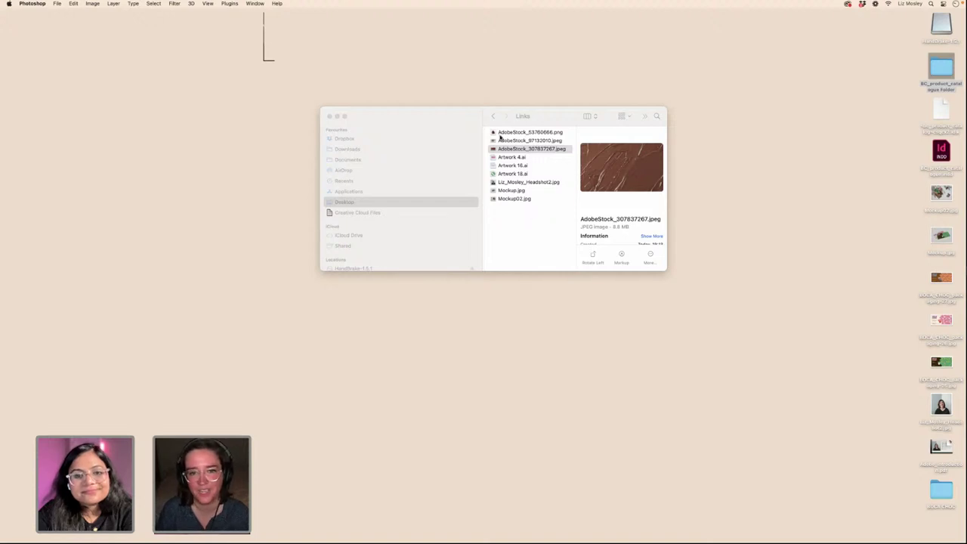
- Open Mockup02.jpg from the Links folder in Photoshop and convert it to CMYK Color
left_click(507, 199)
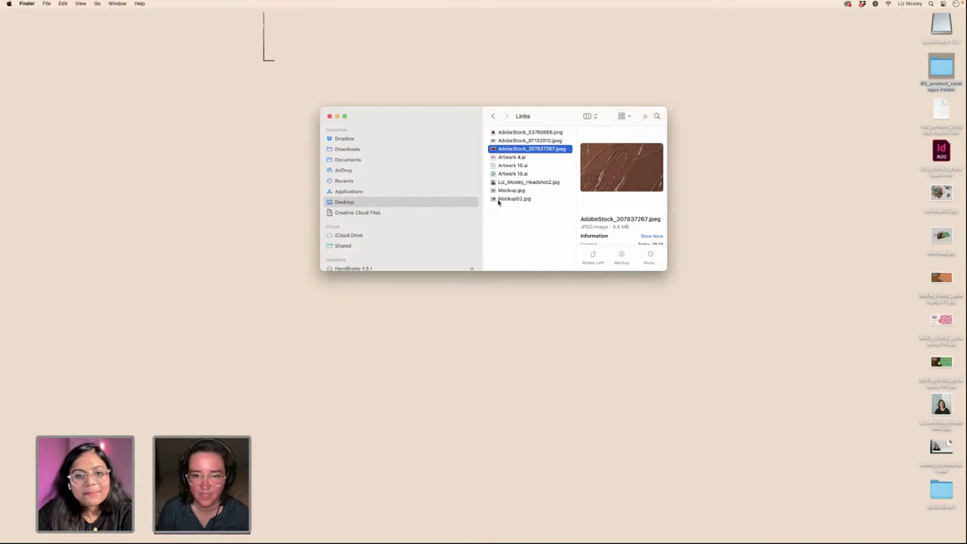
left_click(507, 199)
mouse_move(502, 539)
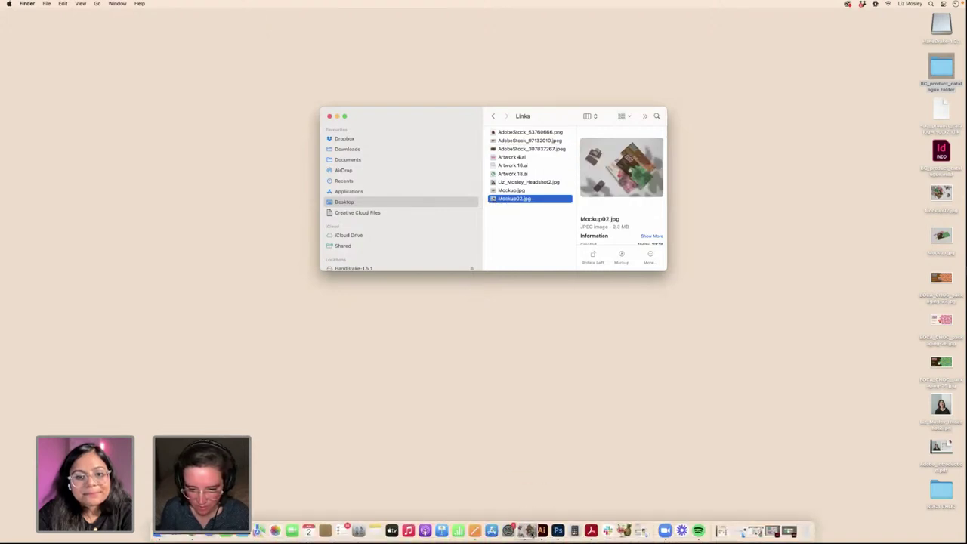
left_click(559, 531)
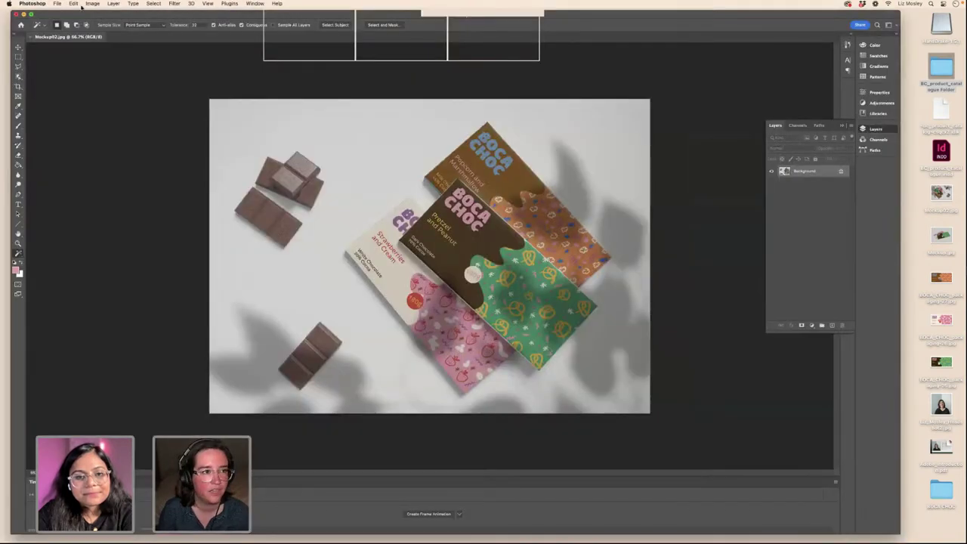
left_click(92, 4)
mouse_move(92, 24)
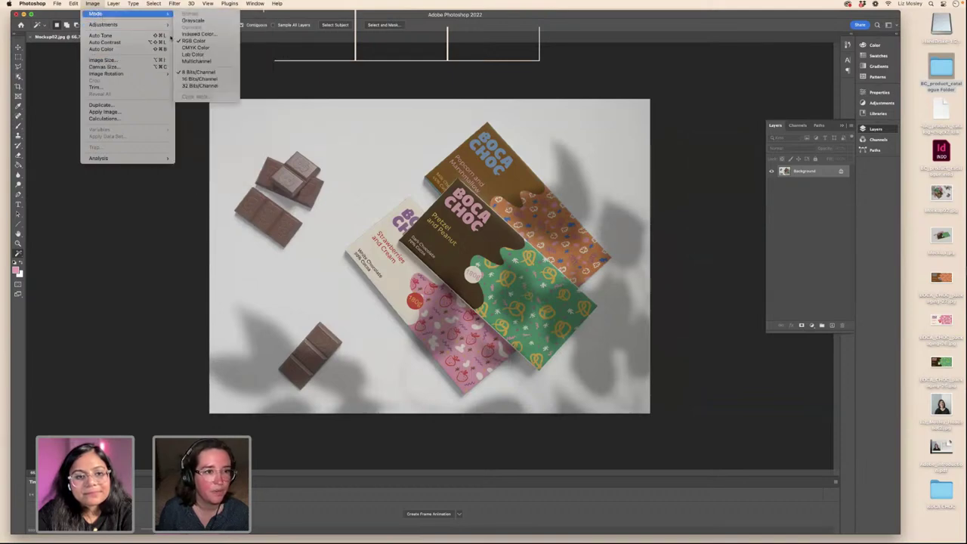
left_click(195, 46)
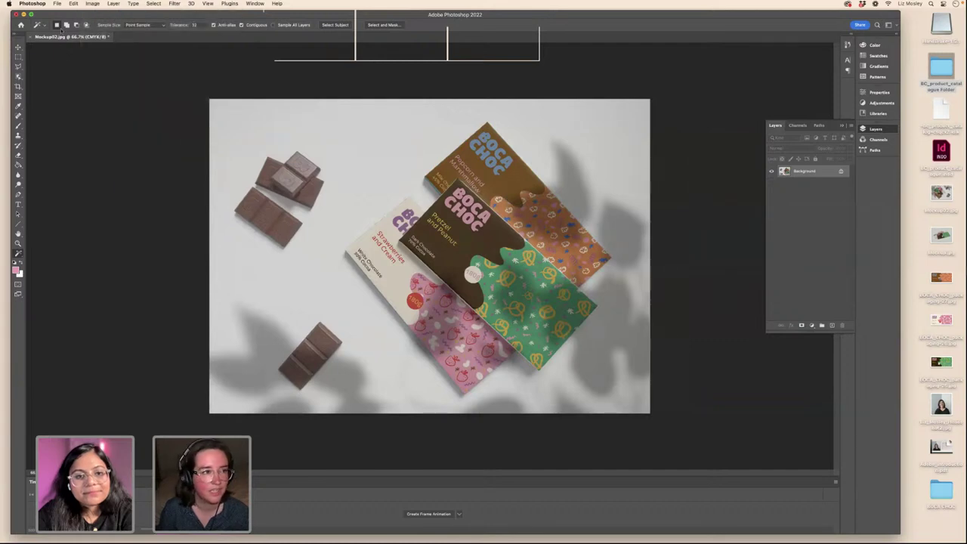
left_click(93, 4)
left_click(102, 62)
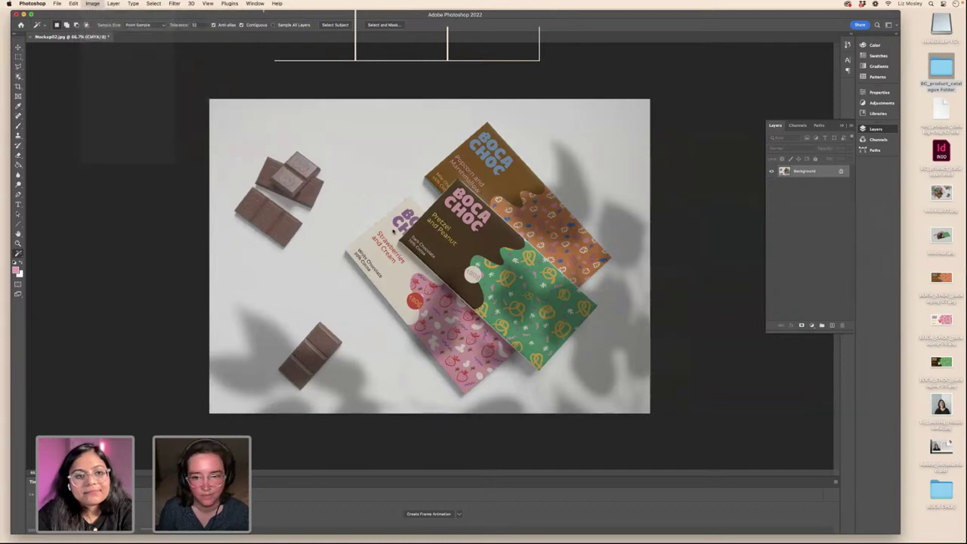
key("super+alt+i")
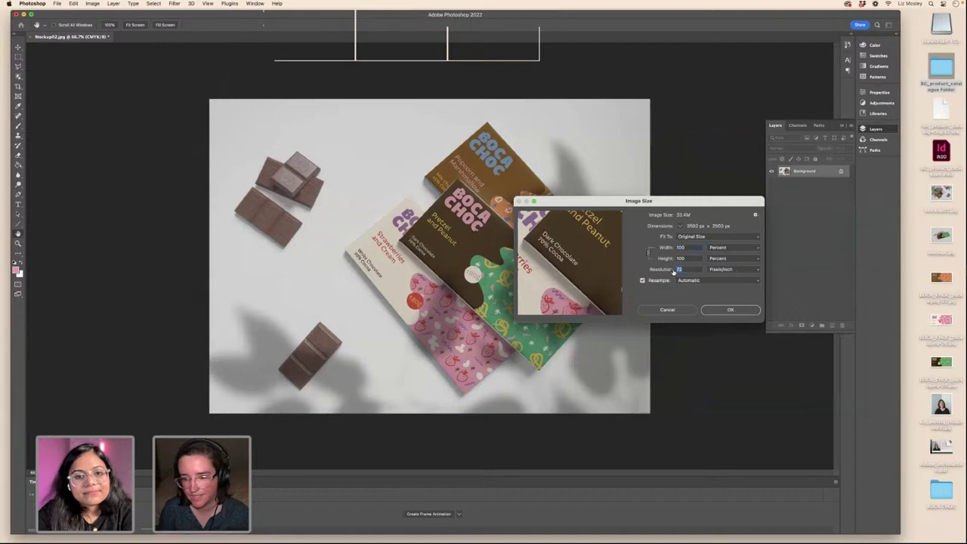
double_click(679, 270)
type("300")
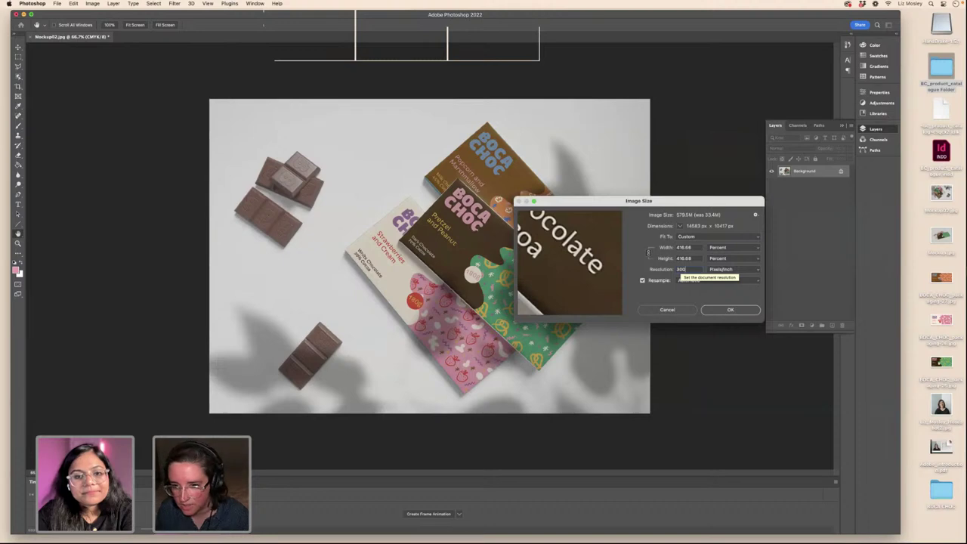
left_click(667, 310)
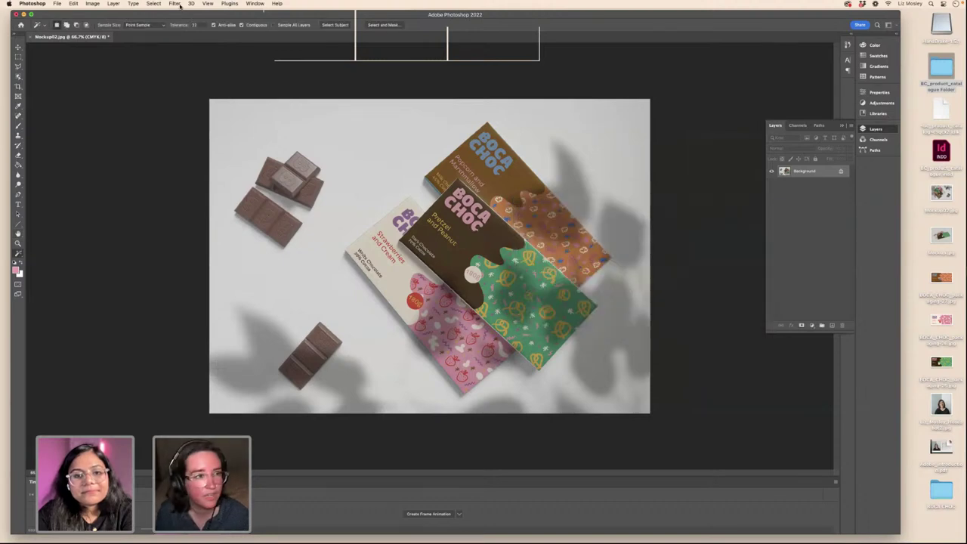
- Set Mockup02.jpg's resolution to 300 pixels/inch with resampling off, and close the image with its changes saved
left_click(92, 4)
left_click(102, 60)
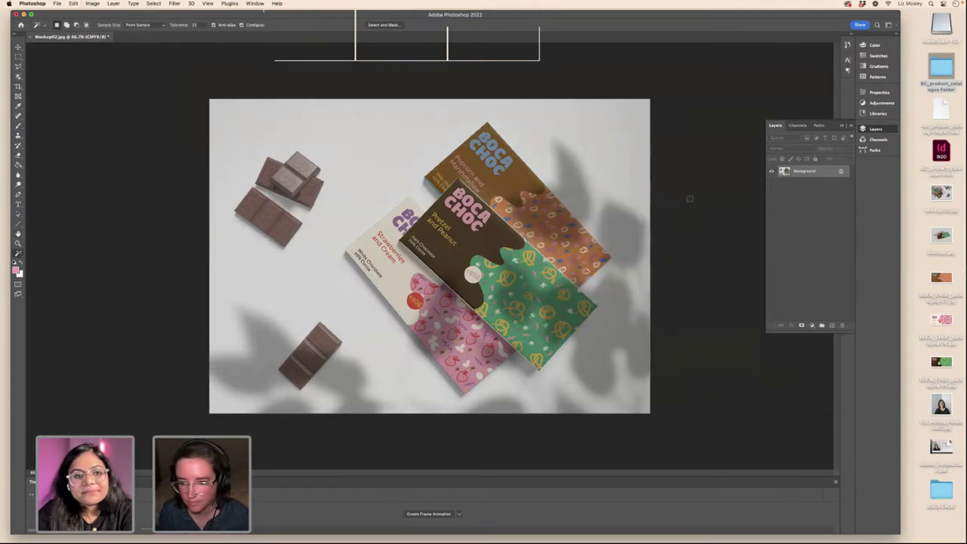
double_click(680, 270)
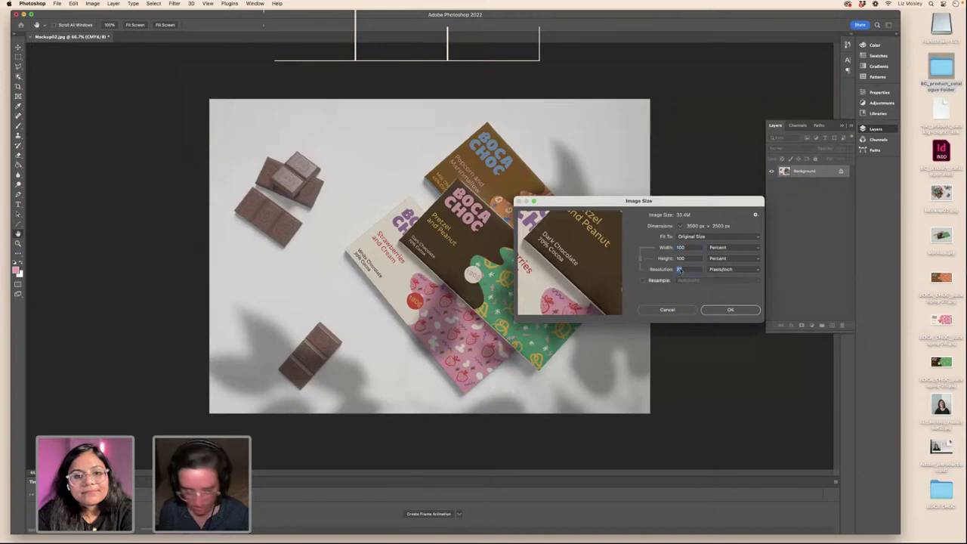
type("300")
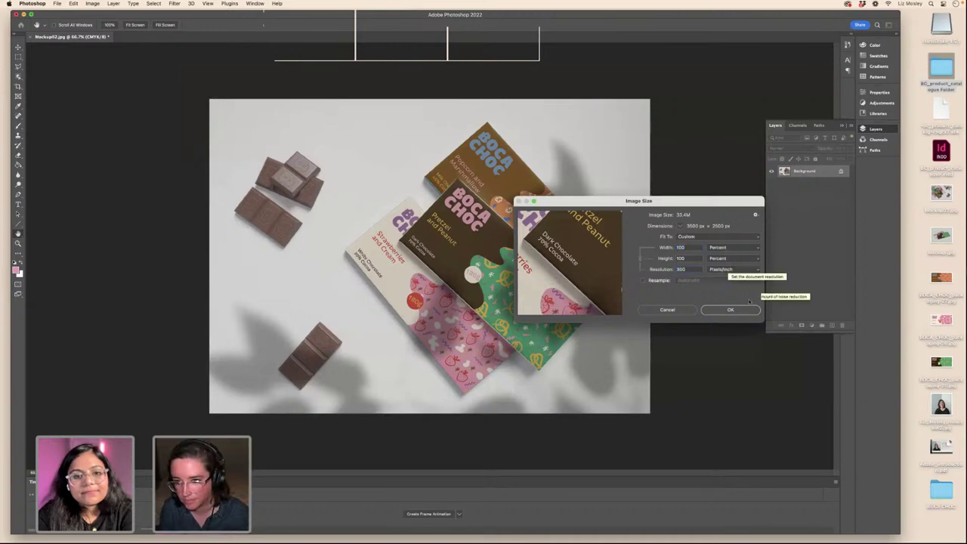
left_click(730, 311)
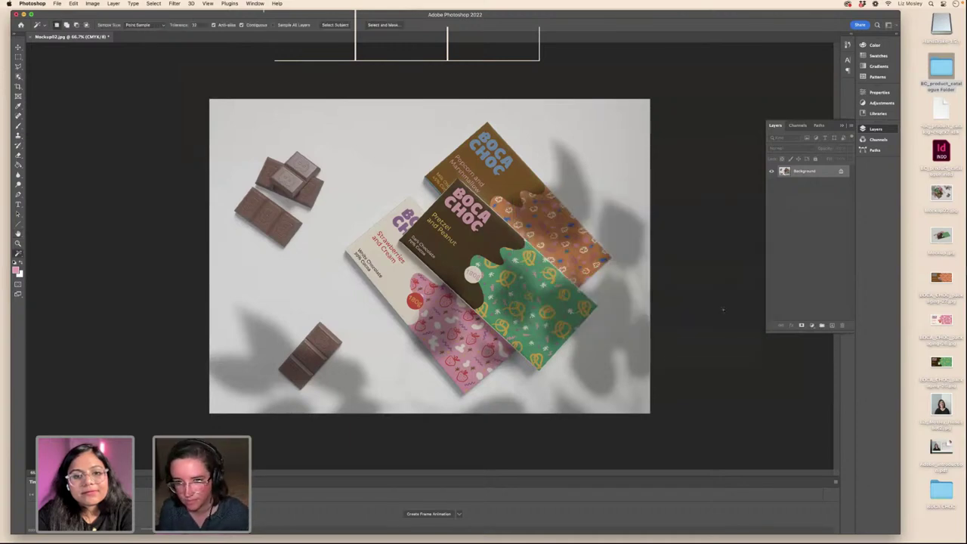
left_click(15, 15)
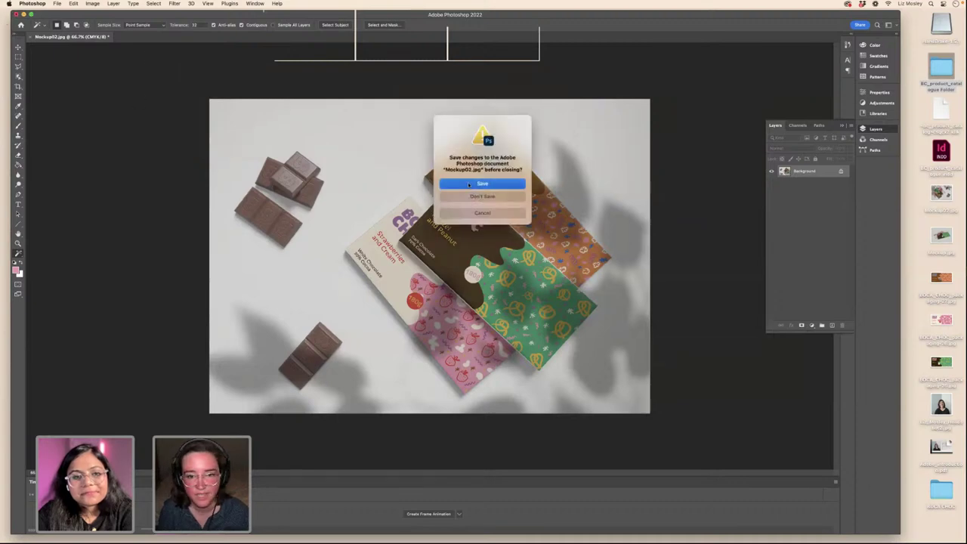
left_click(467, 184)
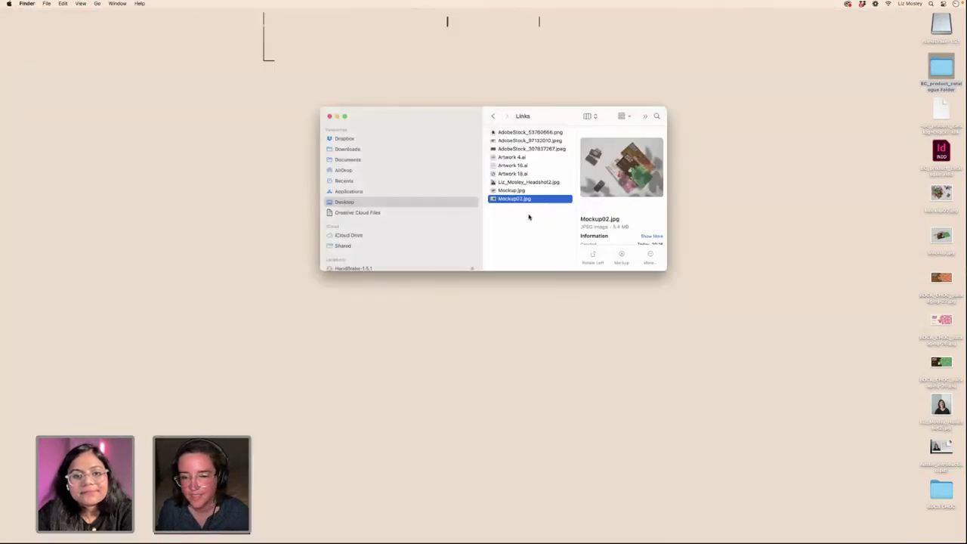
- Close the Links window, reopen the Desktop's BC_product_catalogue Folder and preview the pages of BC_product_catalogue.pdf
left_click(331, 116)
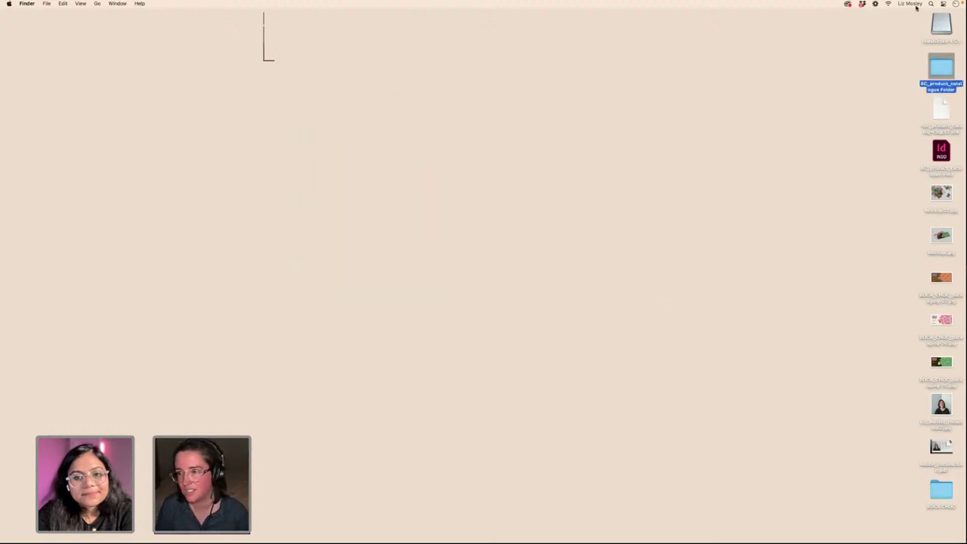
double_click(946, 68)
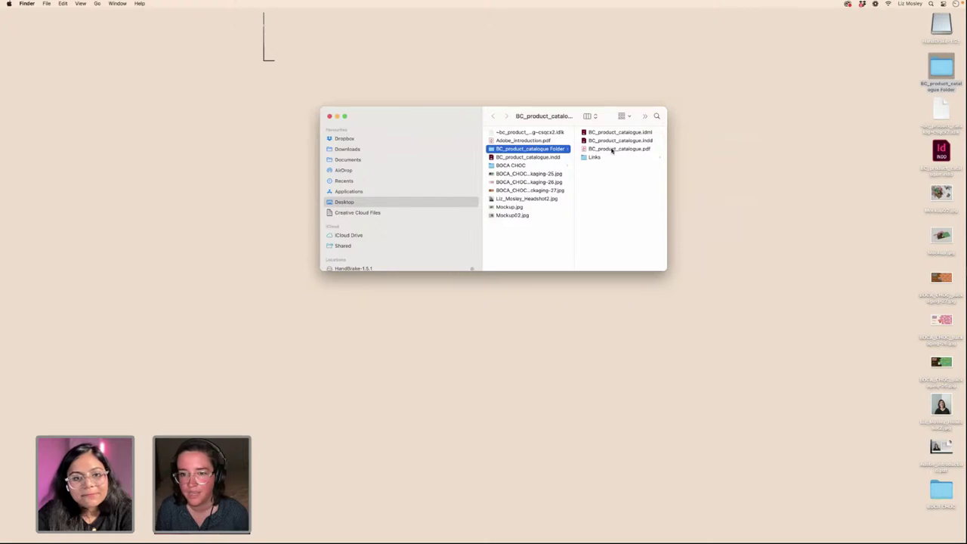
left_click(609, 149)
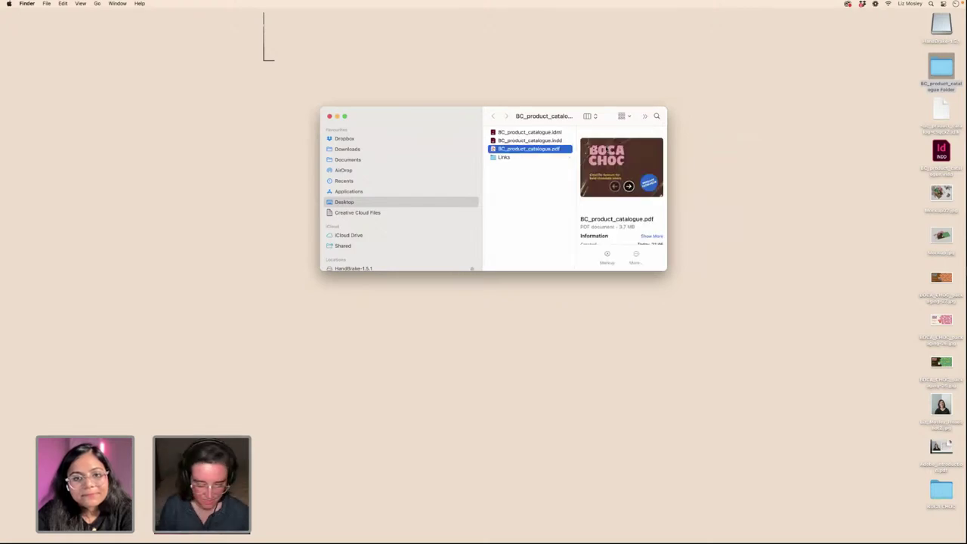
key("space")
scroll(576, 165, "down", 5)
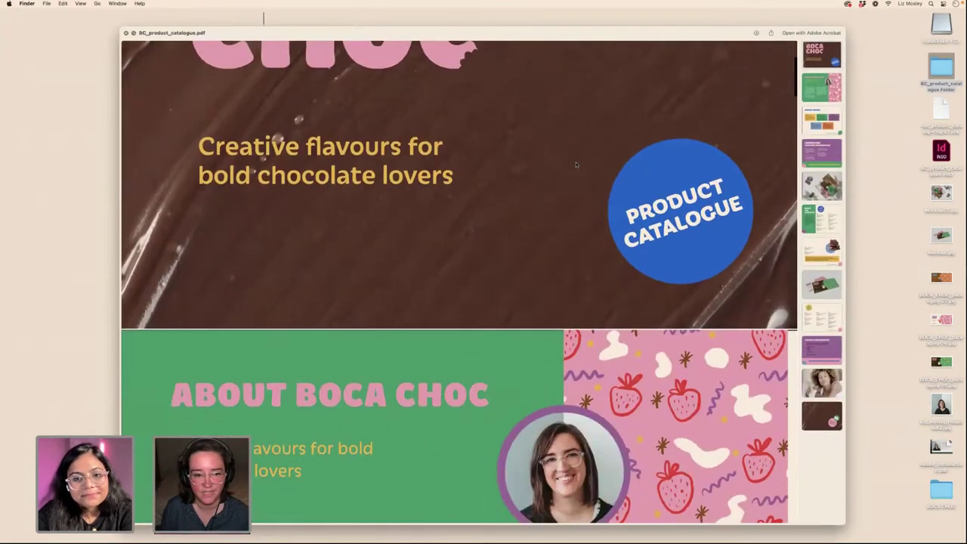
scroll(576, 165, "down", 10)
key("space")
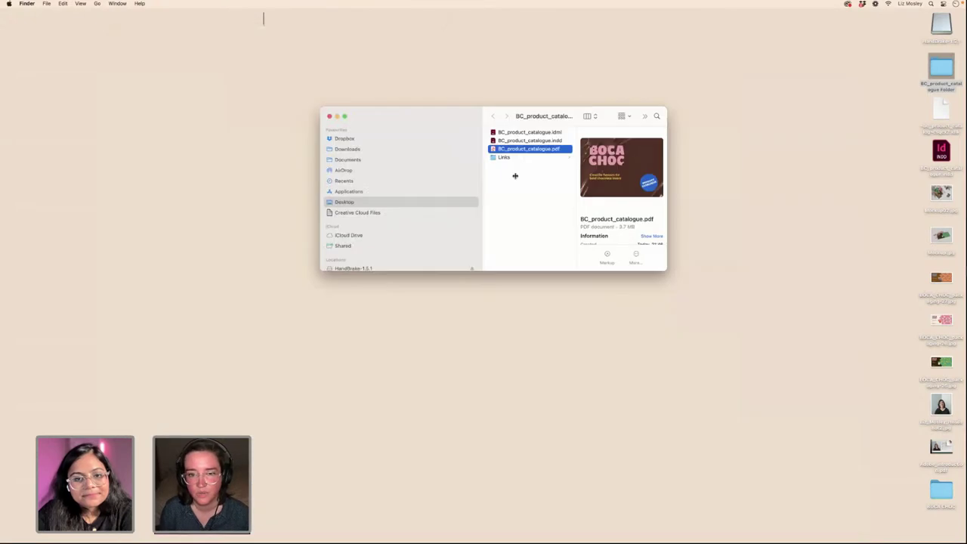
- Open BC_product_catalogue.idml from the package folder in InDesign and examine the link information of Mockup.jpg, including its colour space
left_click(517, 131)
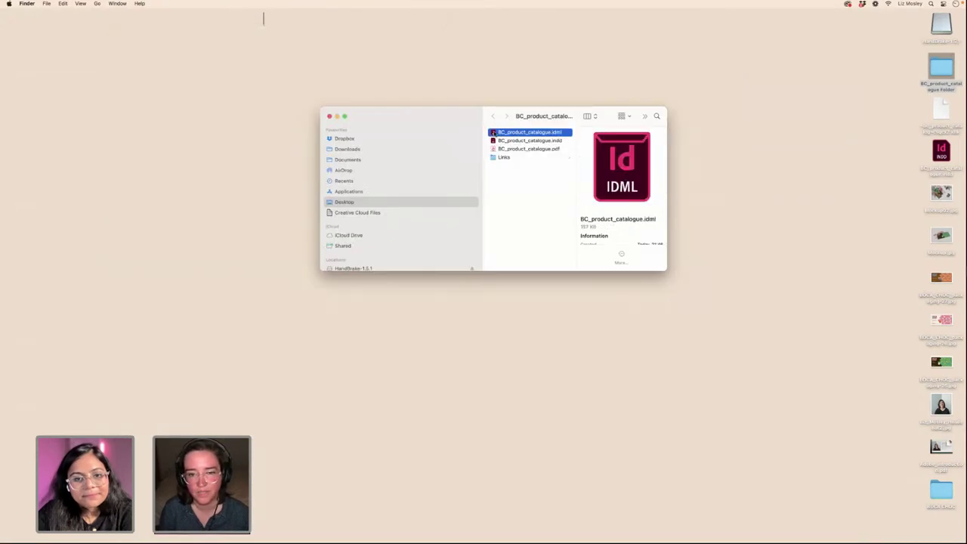
double_click(494, 133)
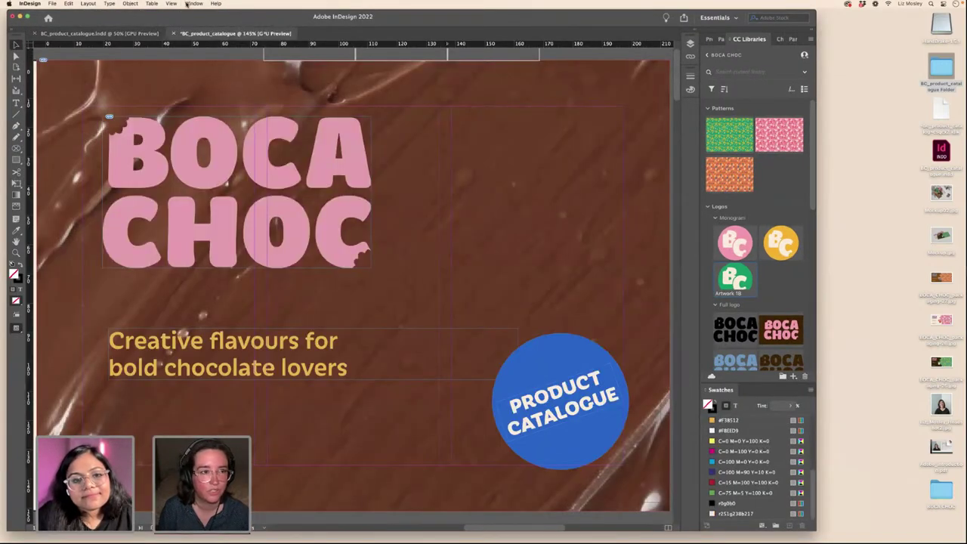
left_click(194, 3)
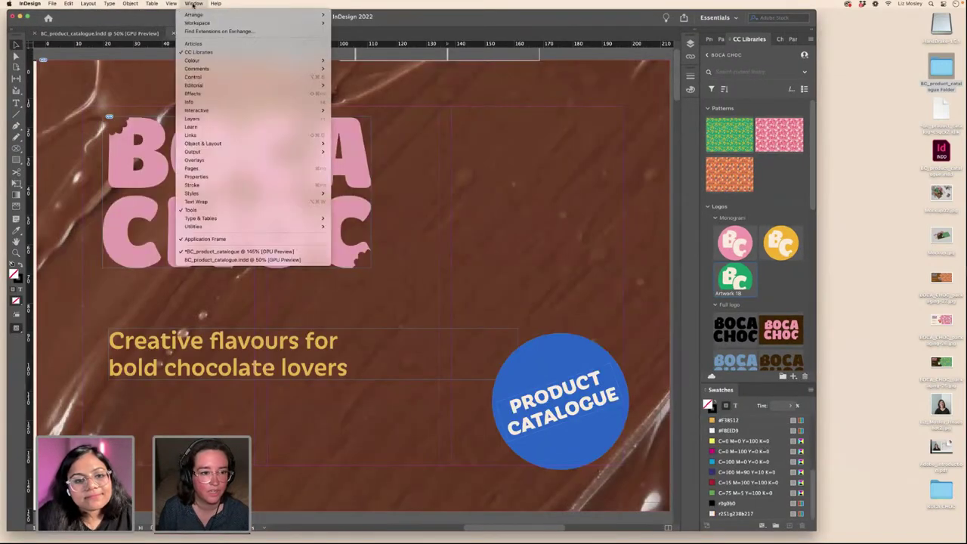
left_click(198, 135)
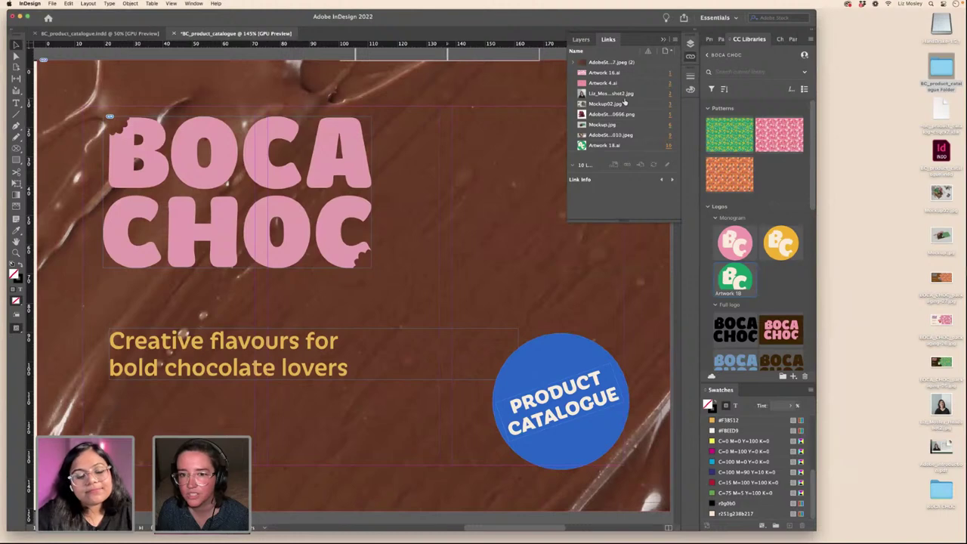
left_click(596, 125)
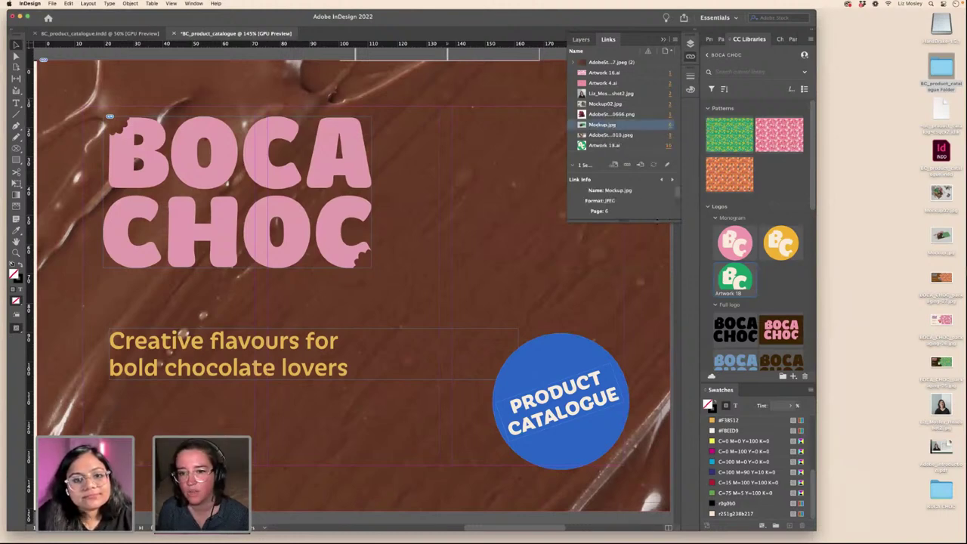
left_click_drag(636, 223, 635, 249)
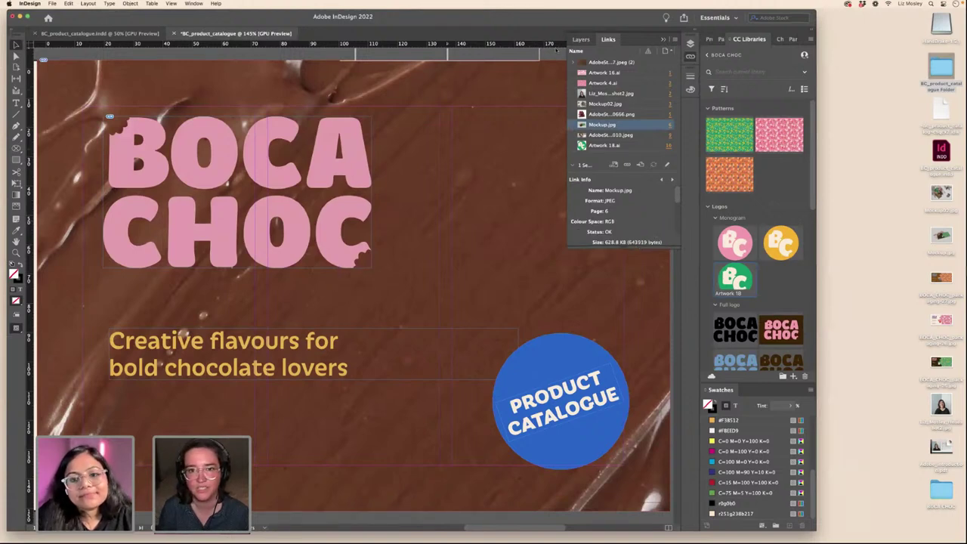
left_click(663, 39)
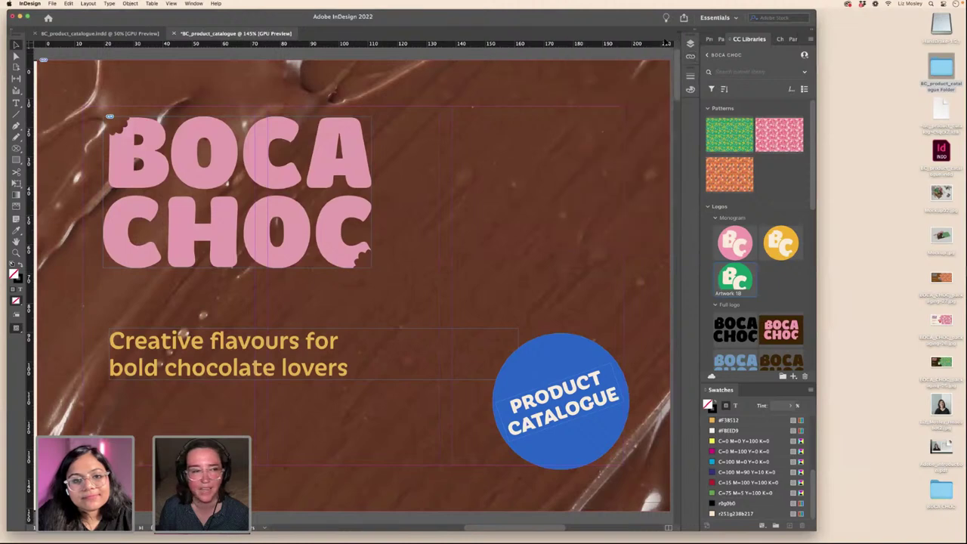
- Review the package summary for the links' RGB colour space warning and leave without packaging
left_click(52, 4)
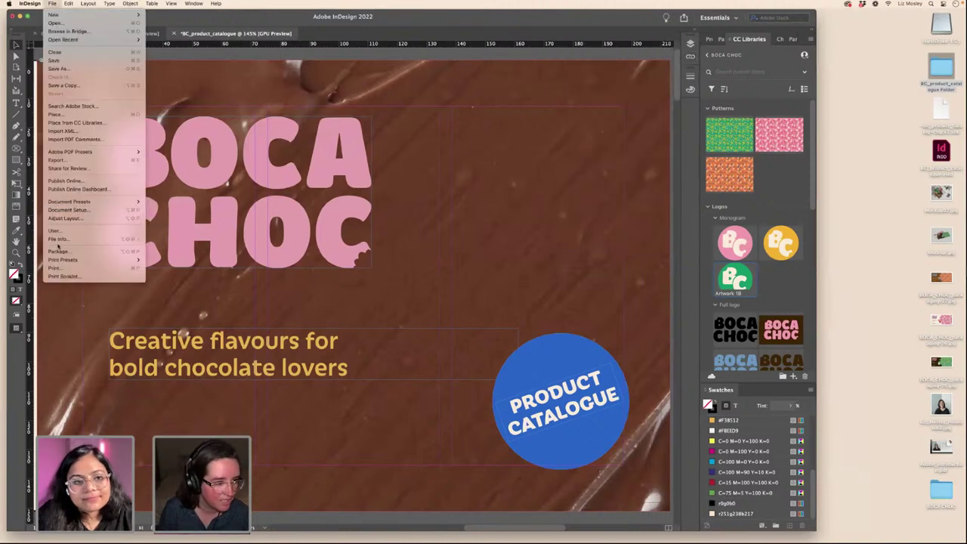
left_click(58, 252)
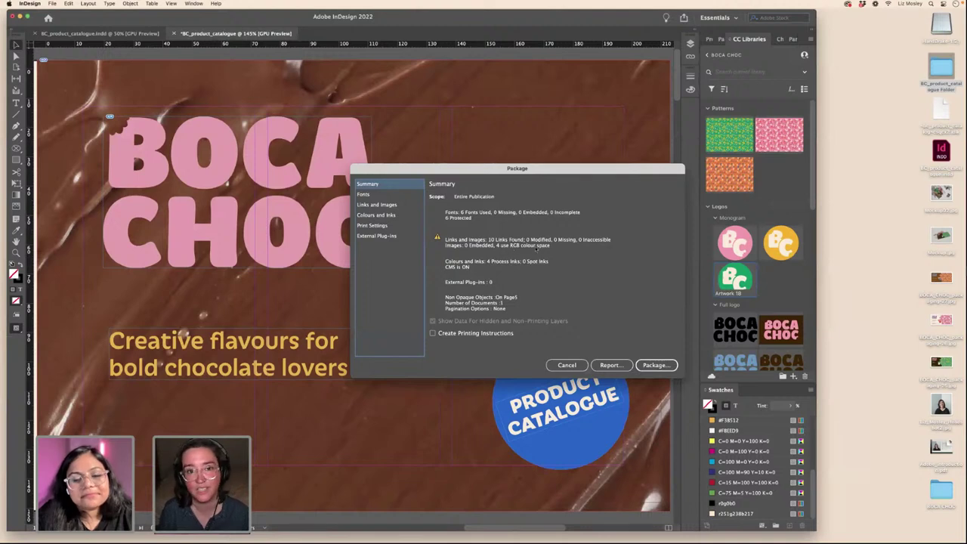
left_click(567, 366)
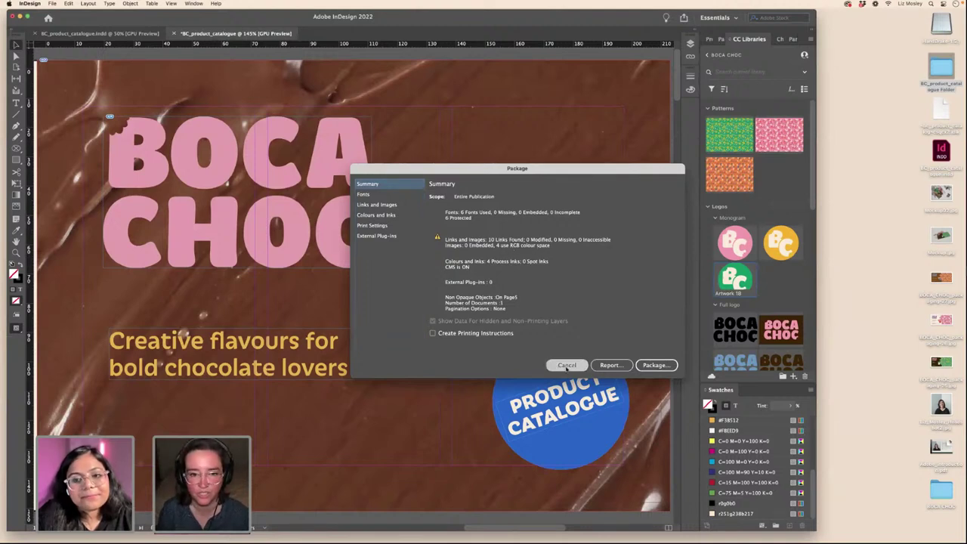
- Start exporting the catalogue to the Desktop as BC_product_catalogue in Adobe PDF (Print) format
key("super+minus")
key("super+minus")
key("super+minus")
key("super+minus")
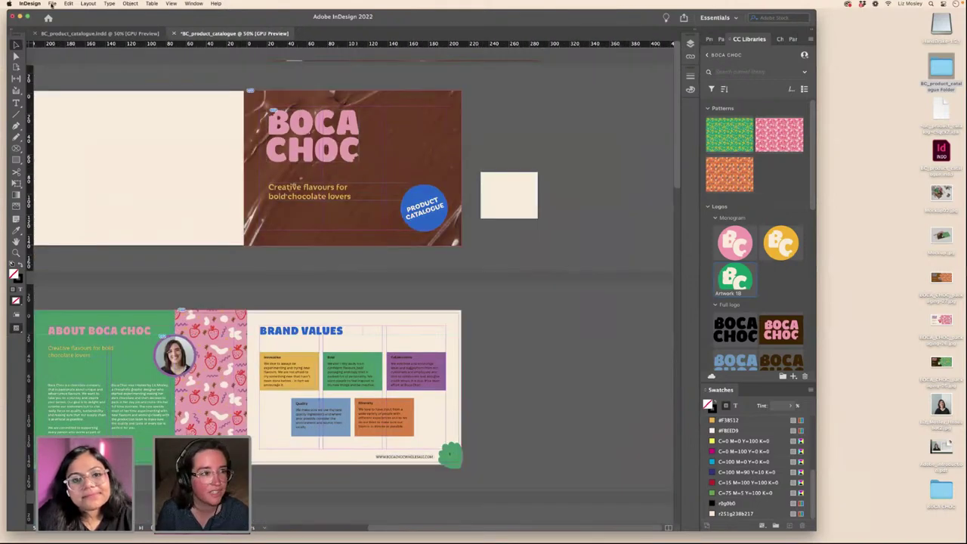
left_click(52, 3)
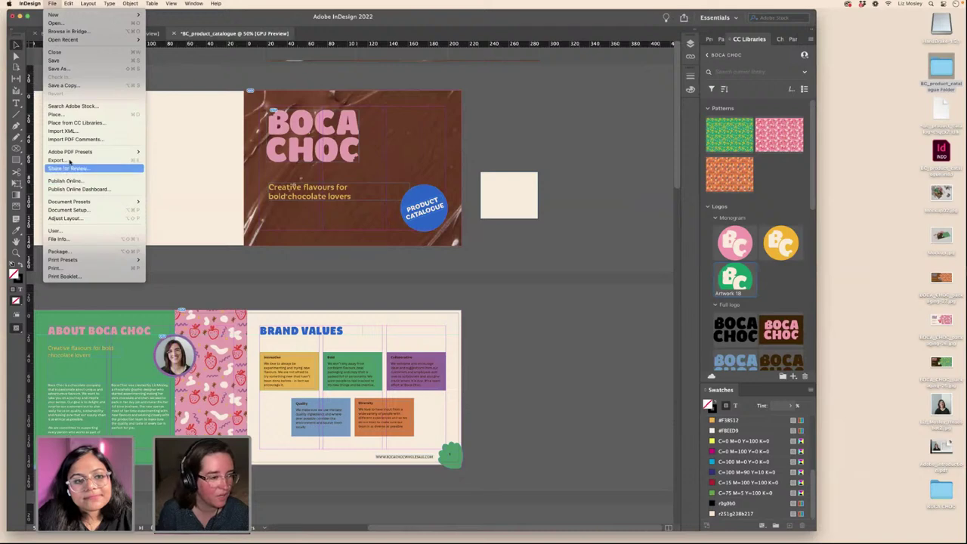
mouse_move(74, 152)
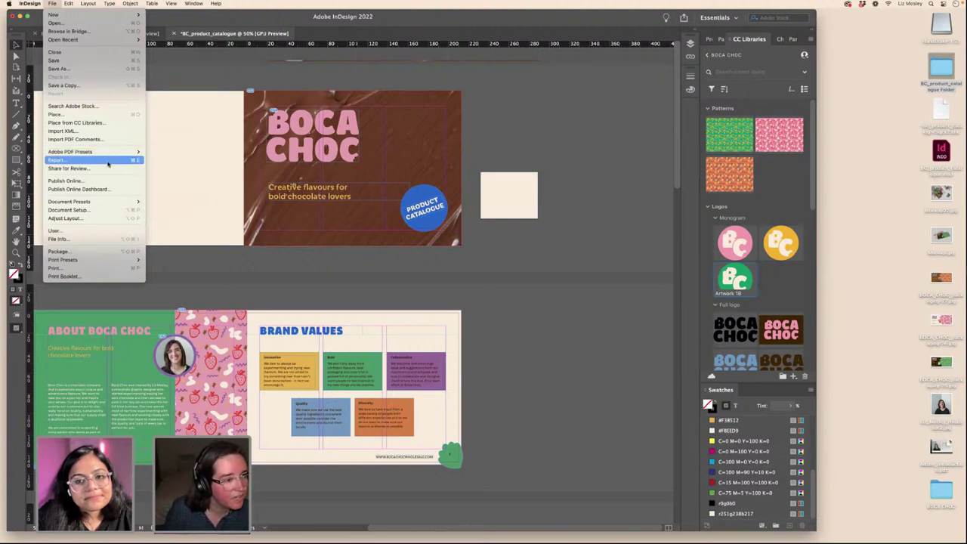
left_click(107, 162)
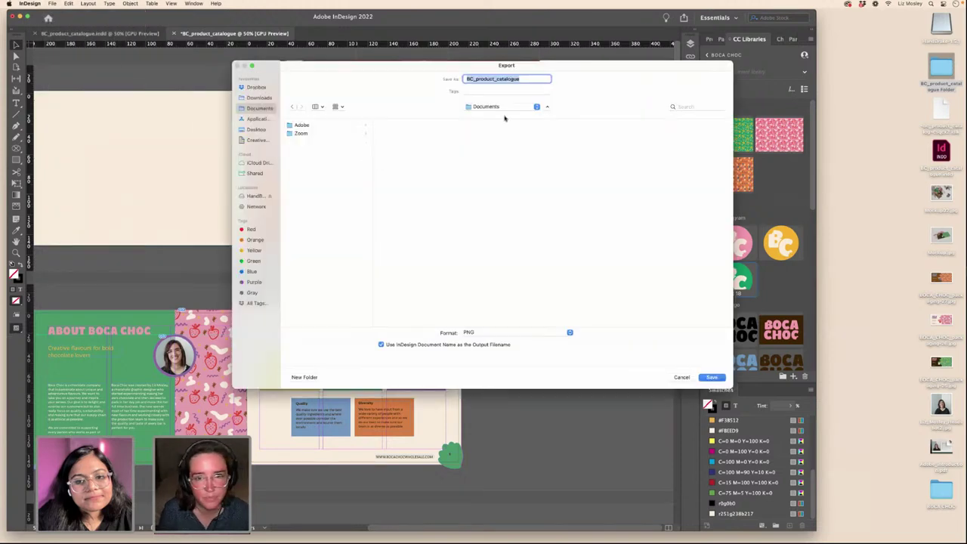
left_click(529, 333)
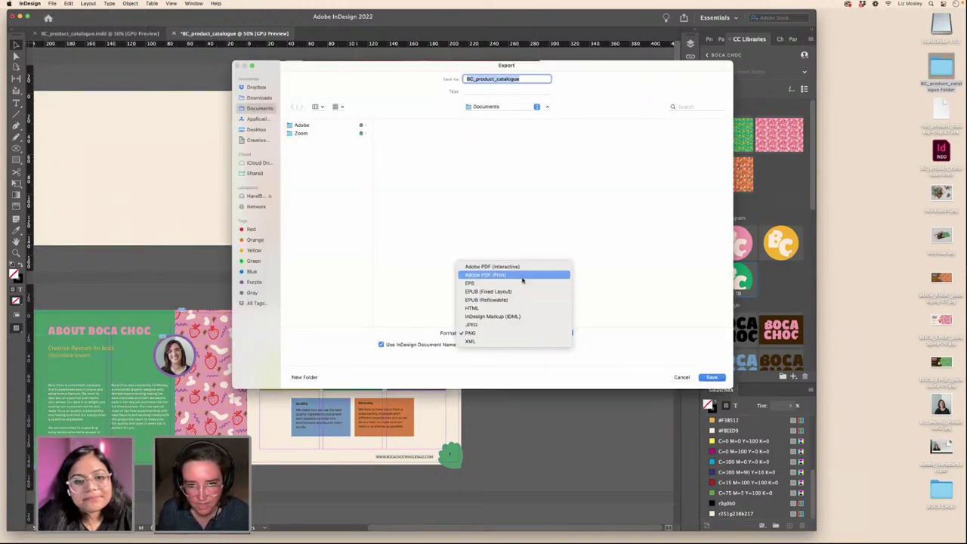
left_click(521, 278)
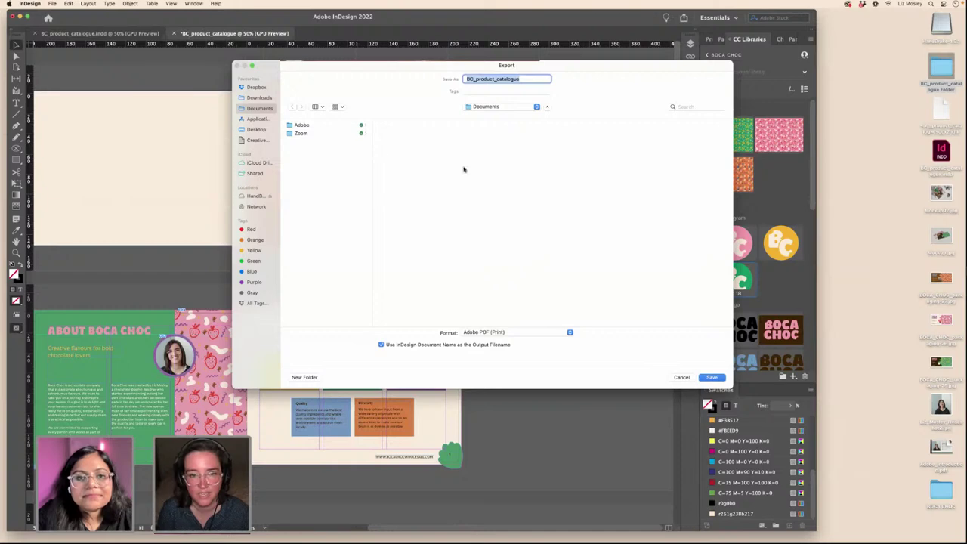
left_click(258, 131)
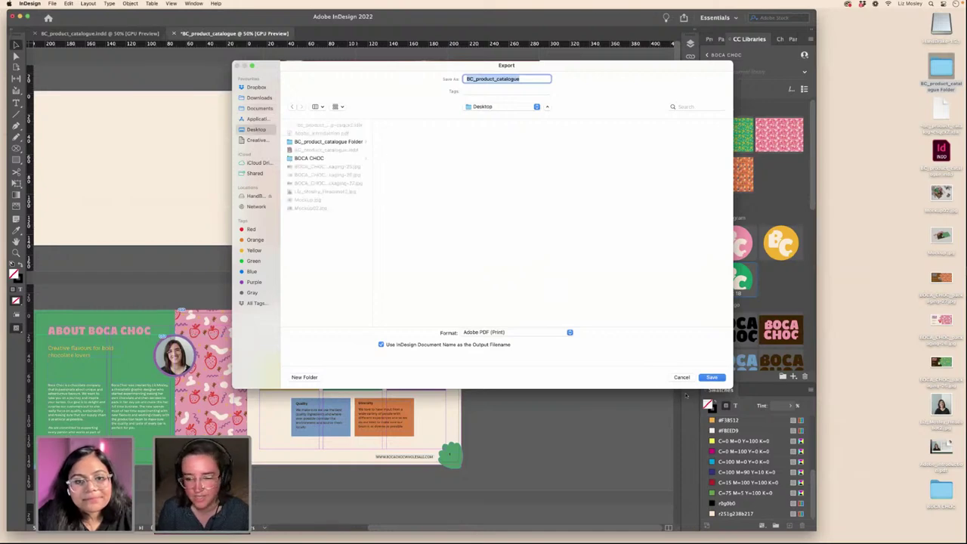
left_click(711, 377)
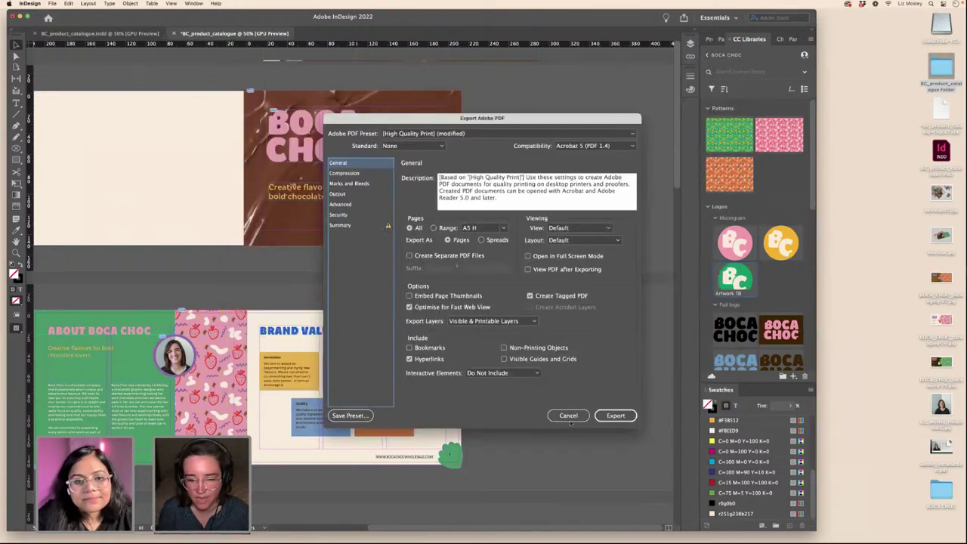
- Check the PDF compression settings, enable crop marks and bleed marks while keeping the document bleed settings, and export
left_click(338, 173)
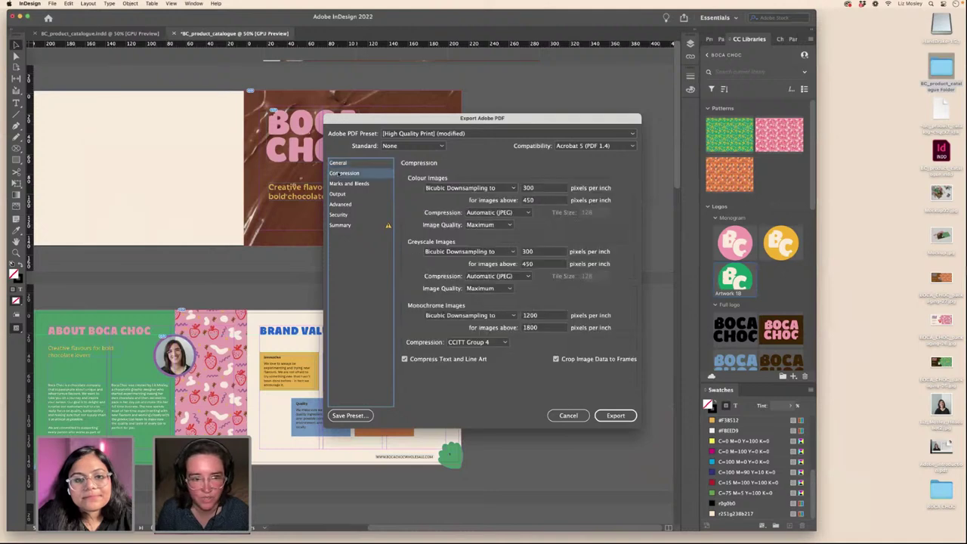
left_click(358, 183)
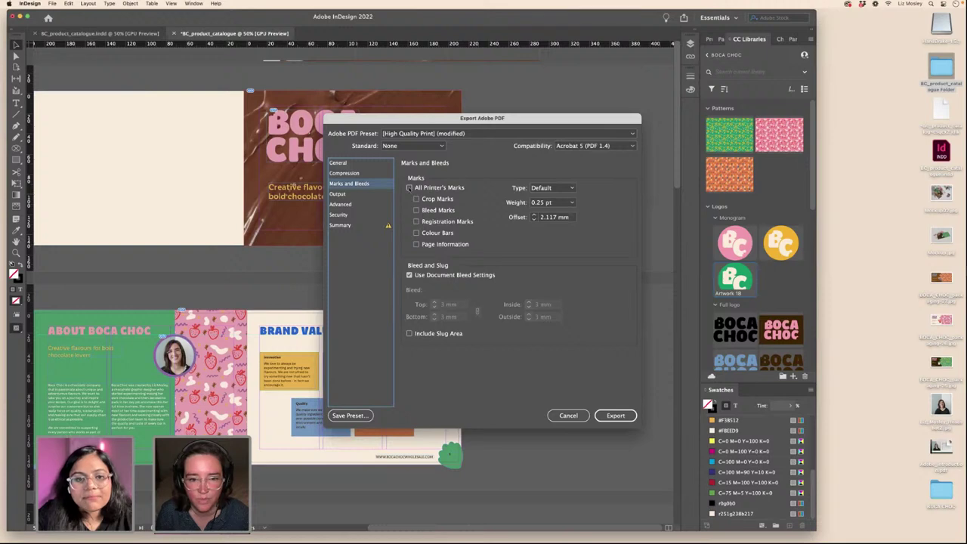
left_click(409, 188)
left_click(409, 187)
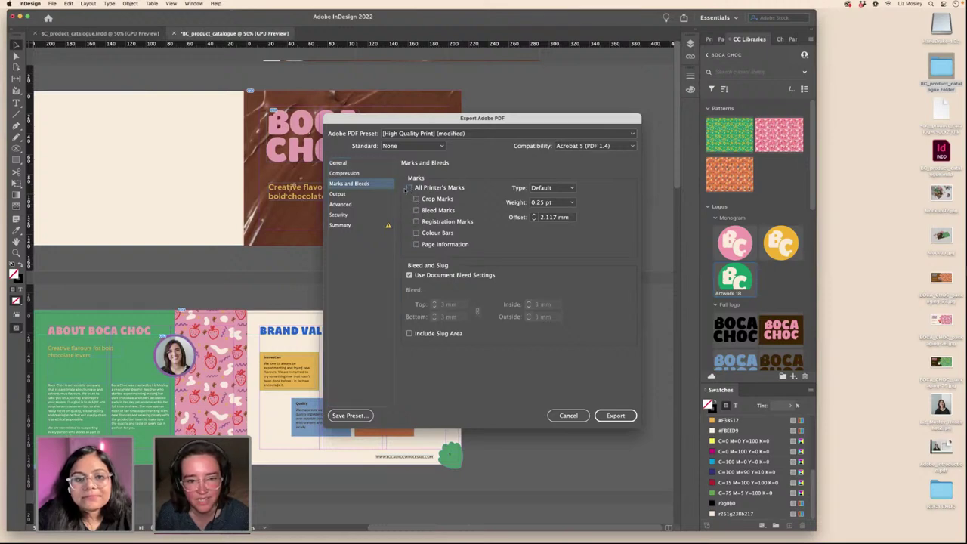
left_click(416, 199)
left_click(416, 210)
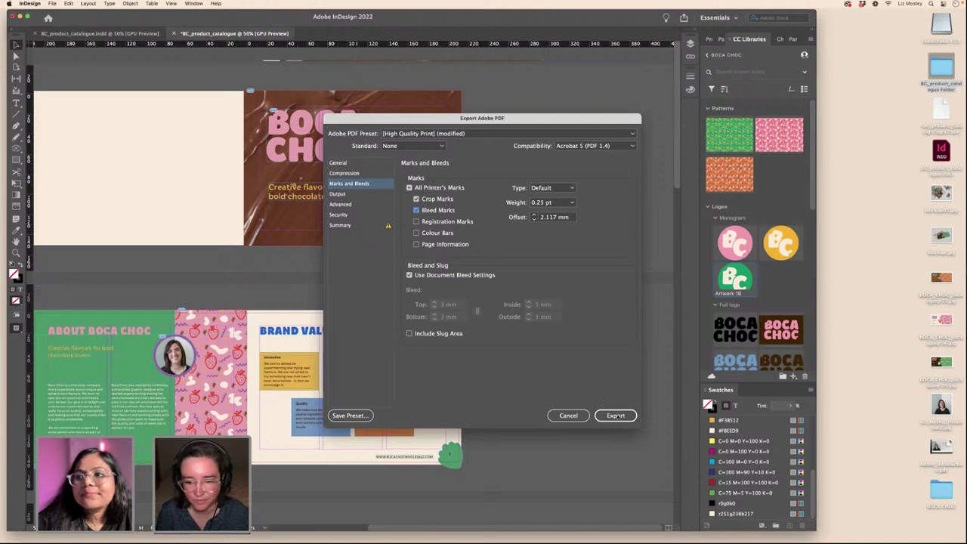
left_click(615, 416)
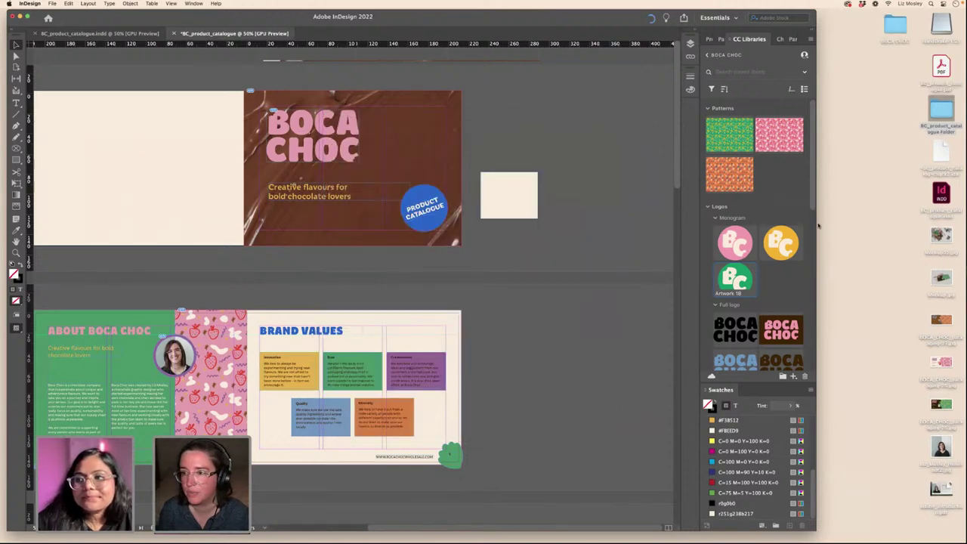
- Open the exported BC_product_catalogue.pdf from the Desktop in Acrobat, inspect the first pages with their printer's marks, and close it
left_click(941, 67)
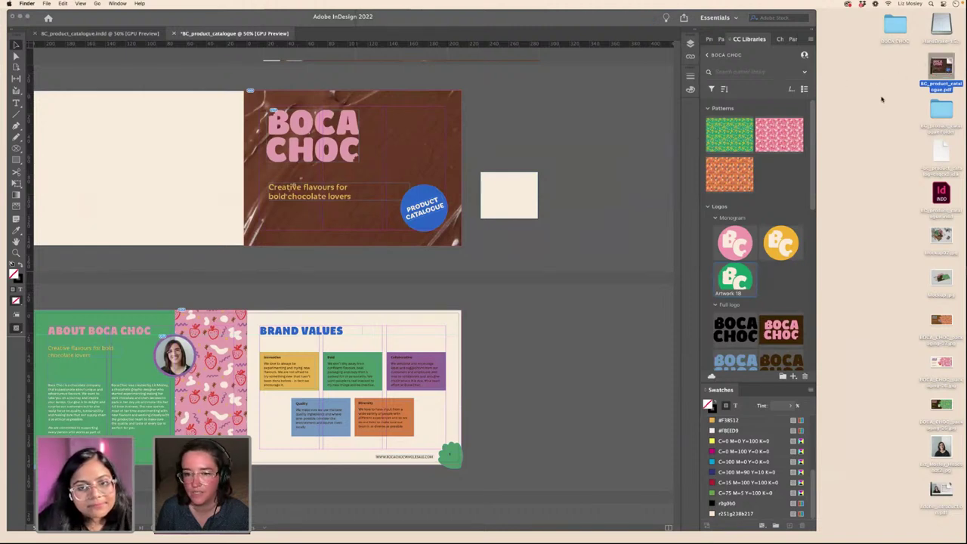
double_click(941, 70)
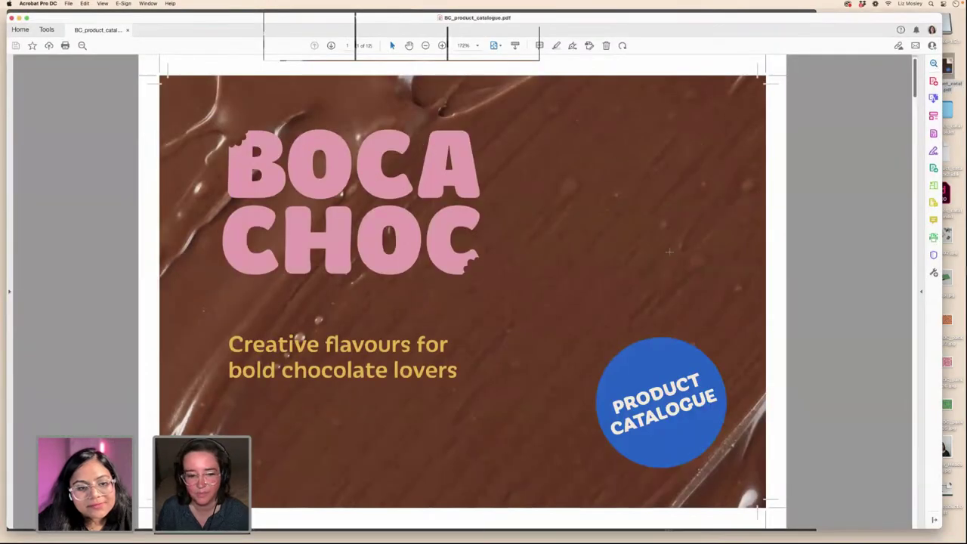
scroll(668, 252, "down", 3)
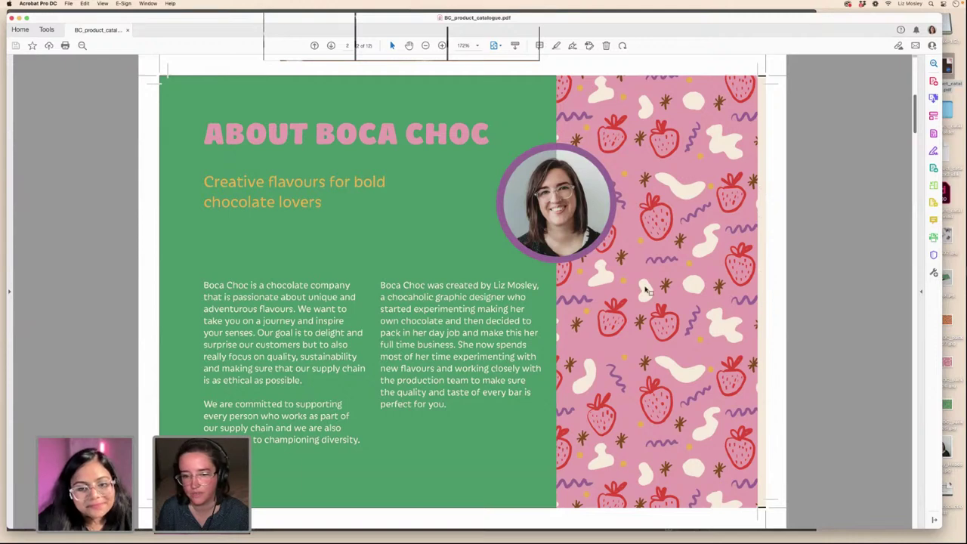
scroll(643, 287, "down", 3)
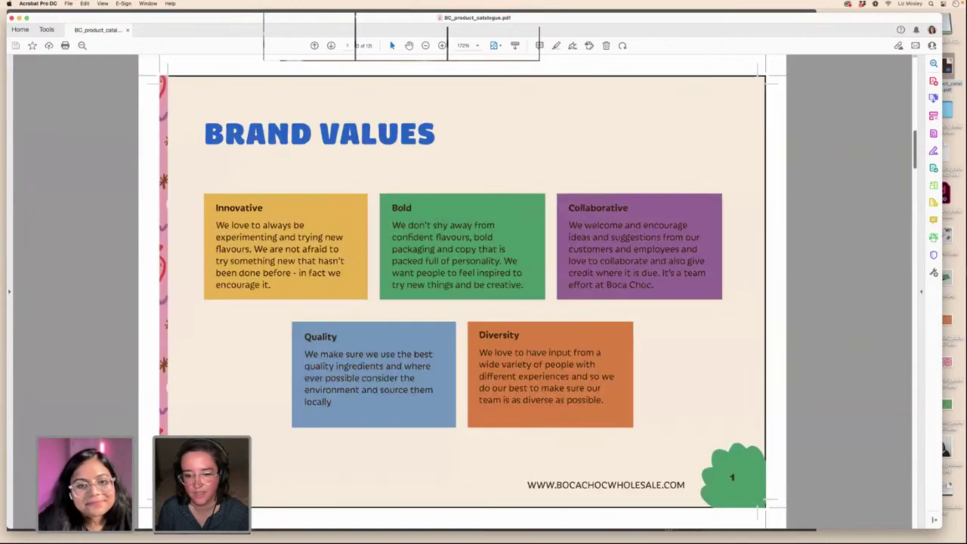
left_click(11, 18)
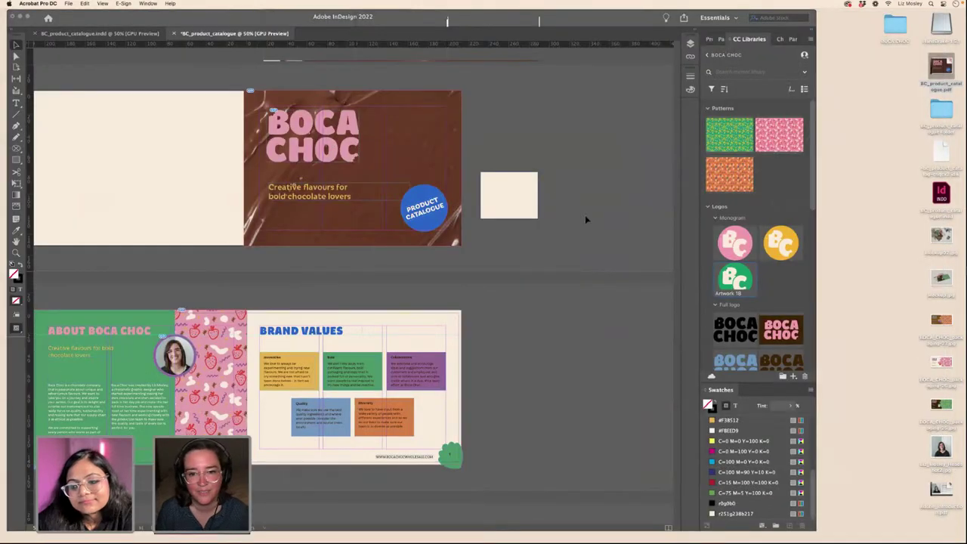
- Back in InDesign, delete the stray cream rectangle on the pasteboard beside the front cover
left_click(533, 211)
key("Delete")
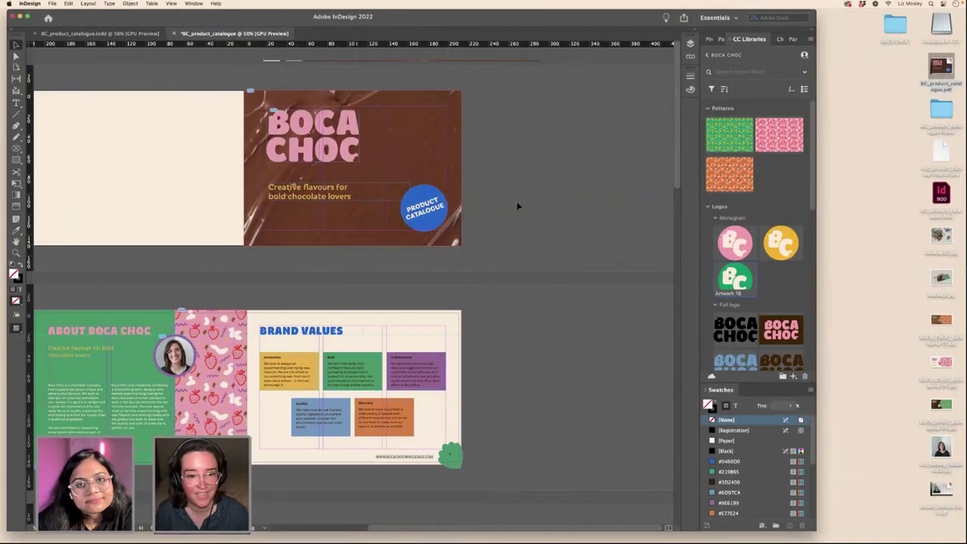
- Look through the catalogue's spreads to the back cover and back up to the ordering and shipping spread
scroll(519, 205, "left", 5)
scroll(518, 205, "down", 10)
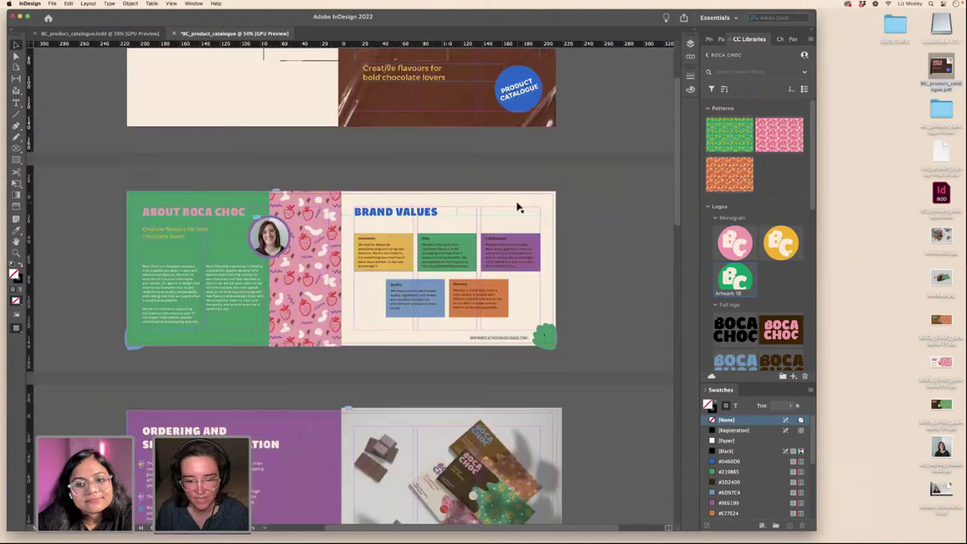
scroll(518, 205, "down", 10)
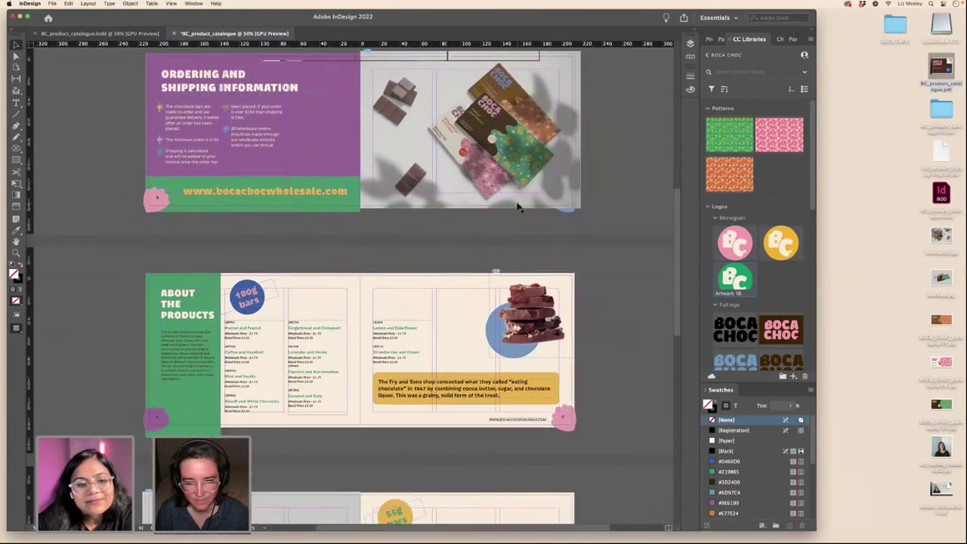
scroll(518, 205, "down", 10)
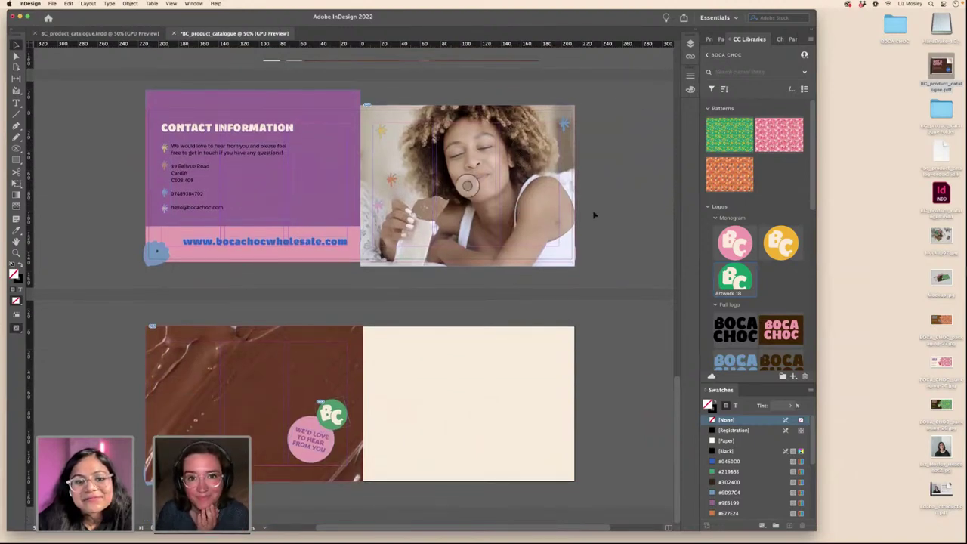
scroll(595, 211, "up", 2)
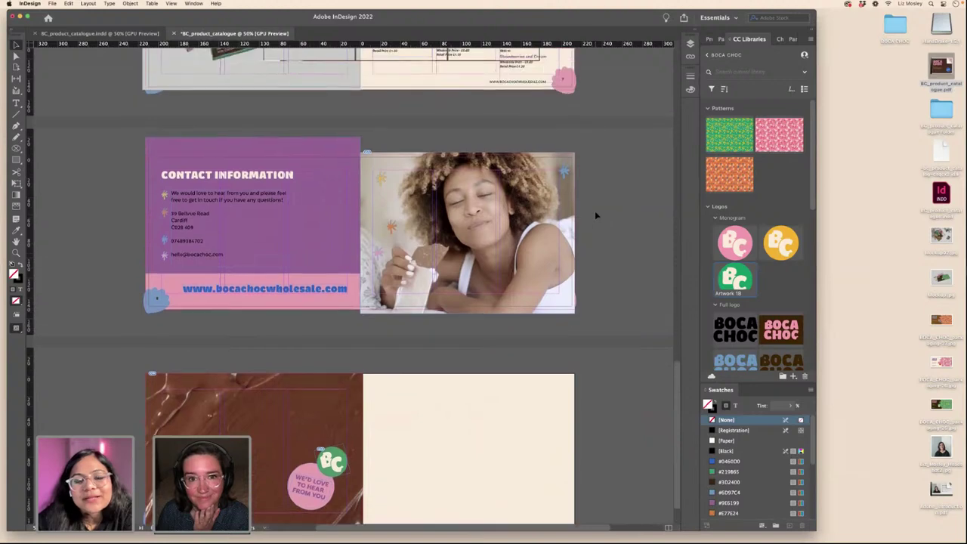
scroll(595, 216, "up", 7)
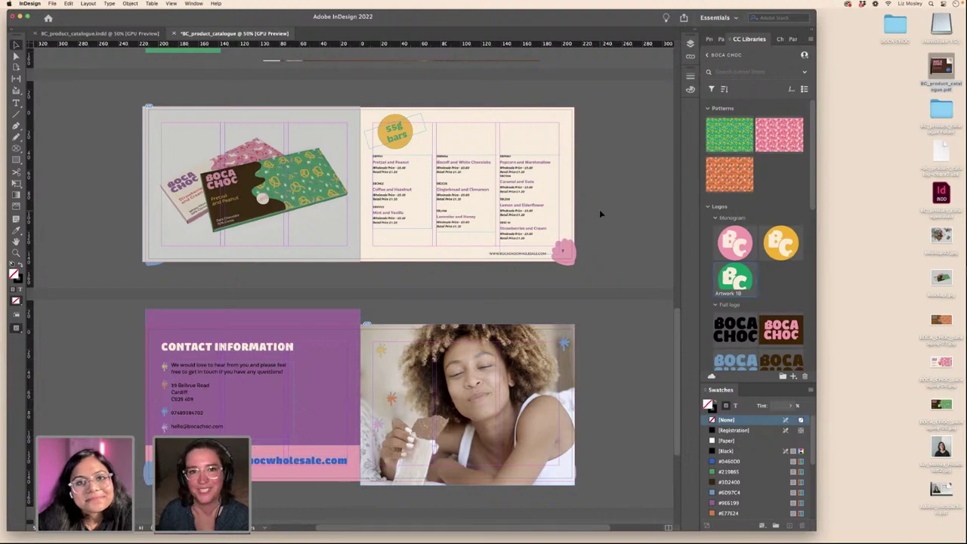
scroll(603, 195, "up", 5)
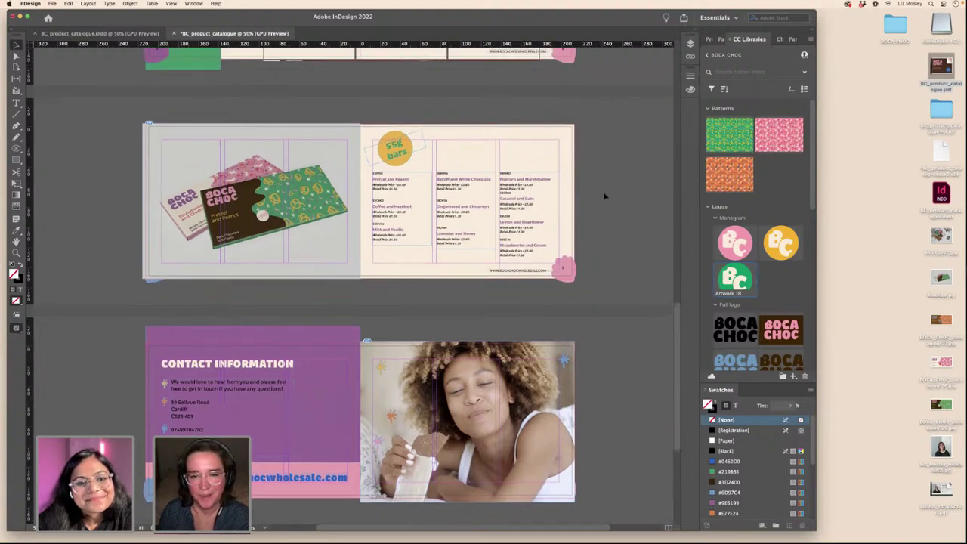
scroll(603, 196, "up", 4)
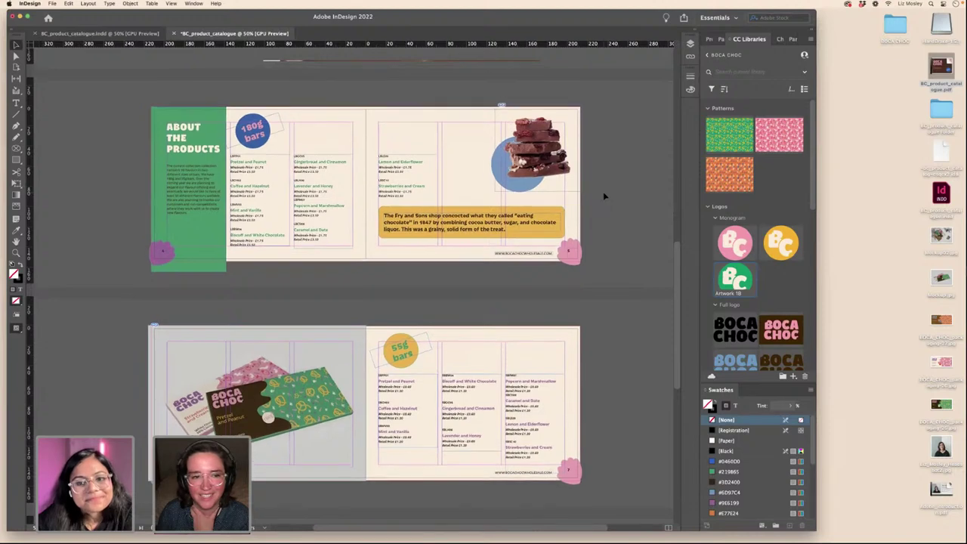
scroll(603, 195, "up", 5)
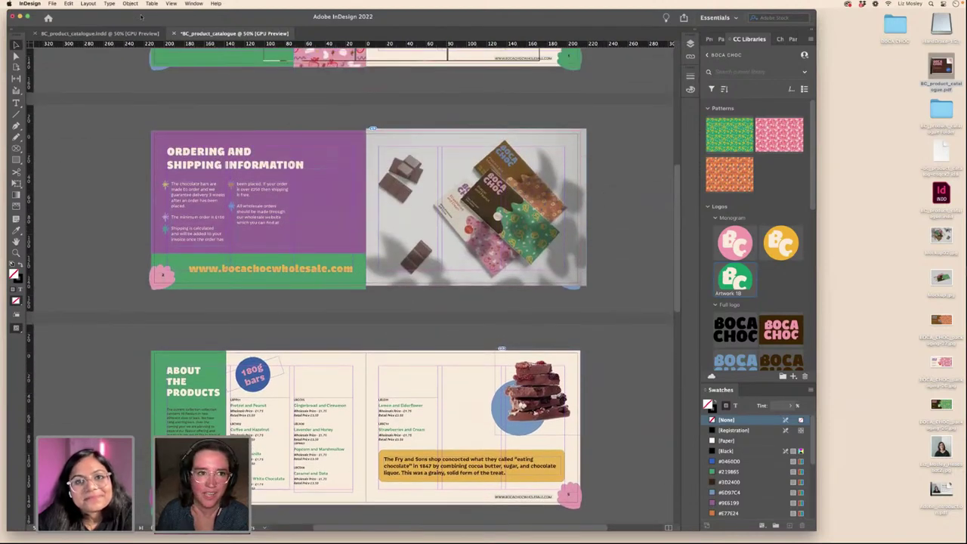
- Reposition the InDesign window and widen it to span the screen
left_click_drag(144, 18, 179, 47)
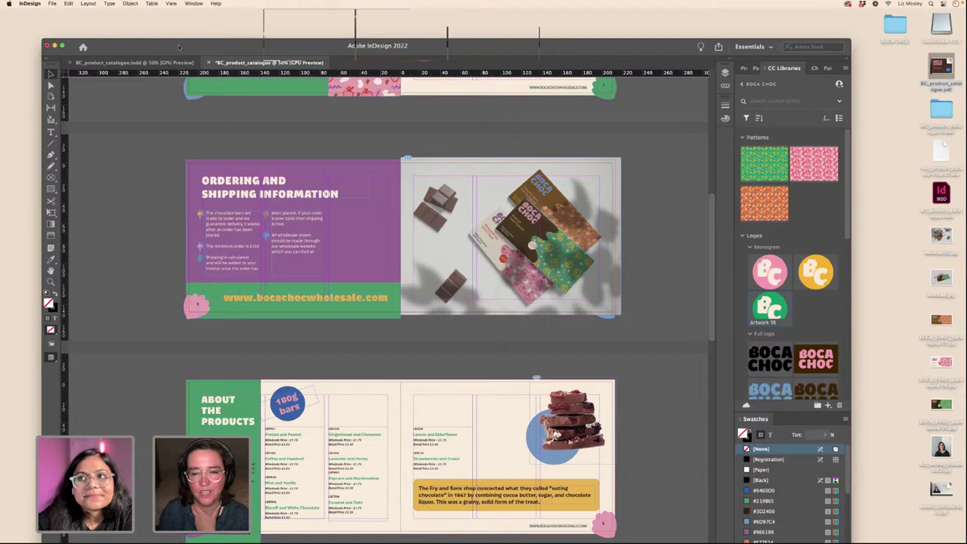
left_click_drag(153, 47, 121, 20)
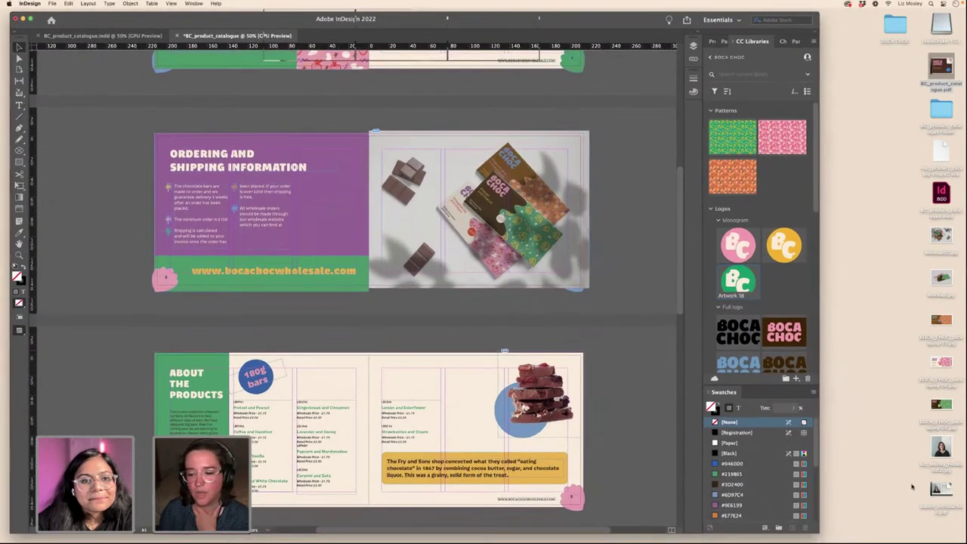
left_click_drag(816, 531, 960, 533)
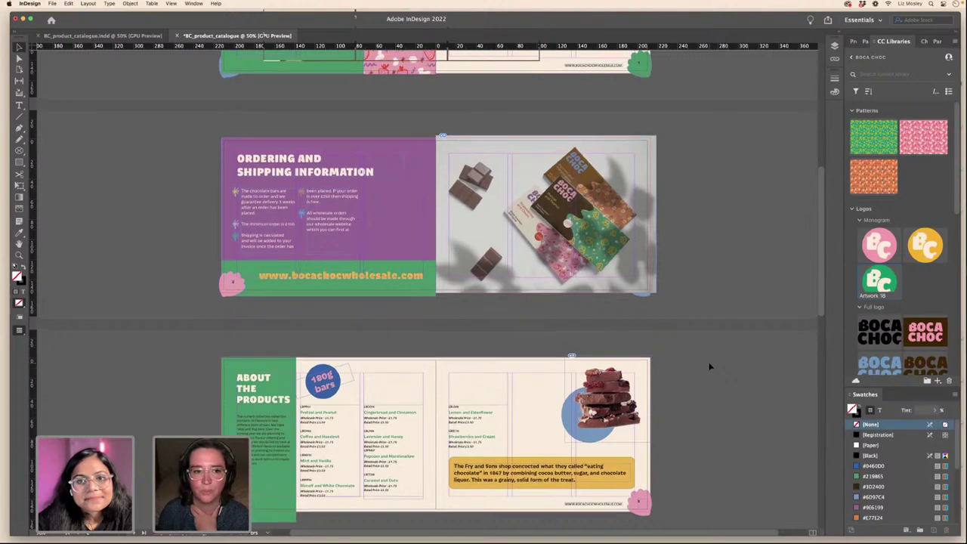
- Add a full stop after "locally" in the Quality text box on the Brand Values page
scroll(708, 362, "up", 5)
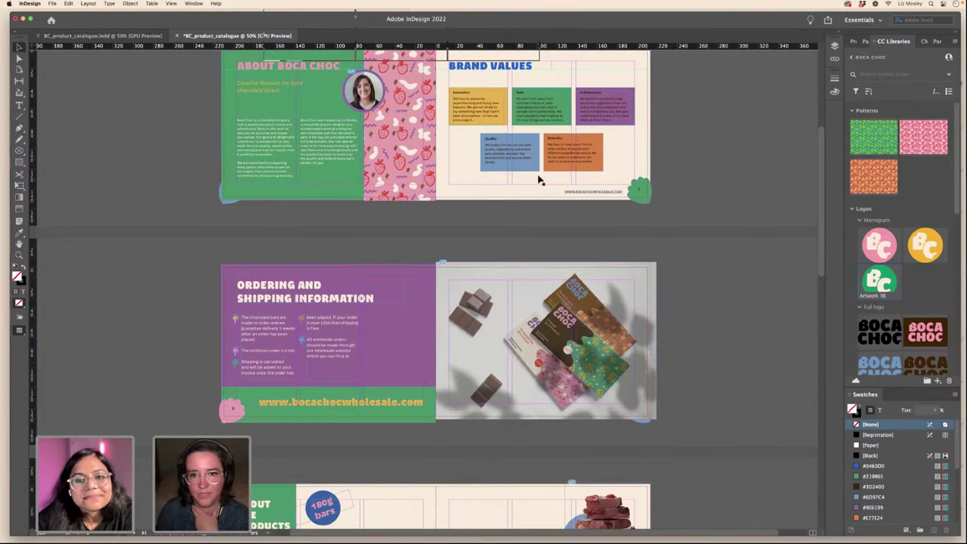
key("t")
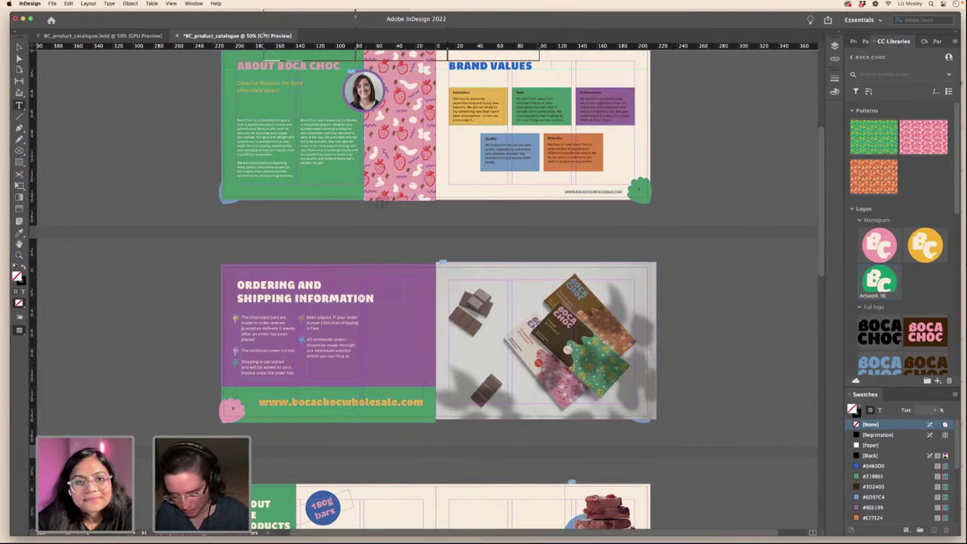
key("super+equal")
key("super+equal")
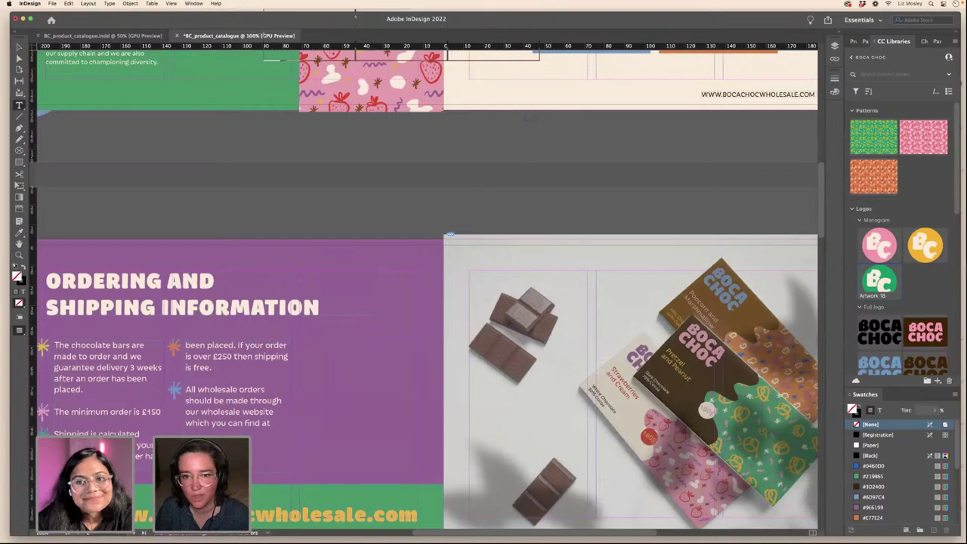
scroll(552, 281, "up", 4)
scroll(556, 280, "up", 3)
left_click(570, 282)
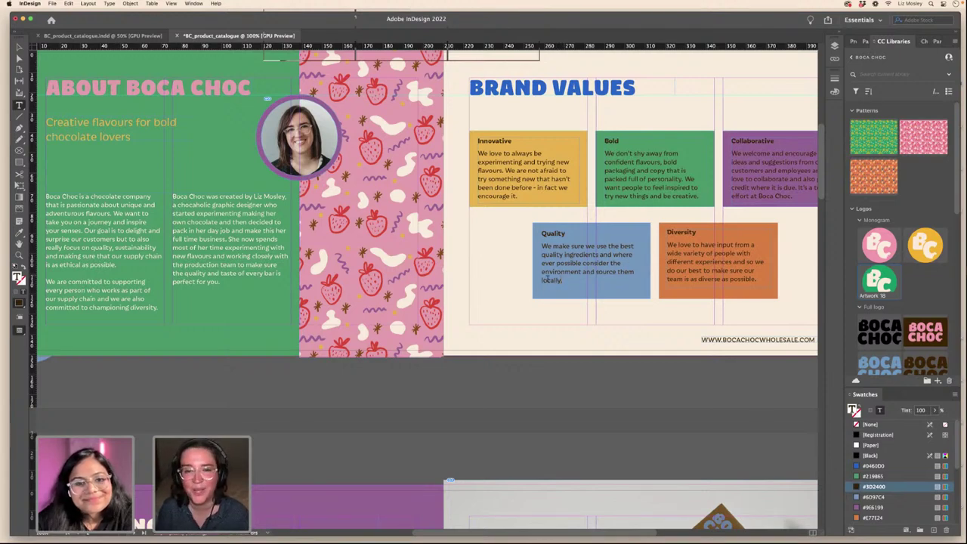
scroll(549, 277, "right", 5)
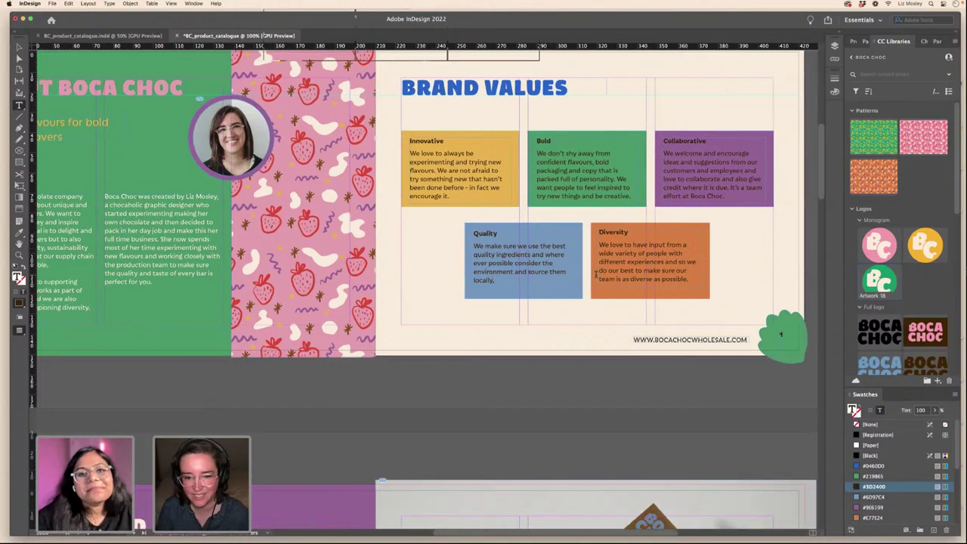
- Force a line break before "them locally" in the Quality text on the Brand Values page, leaving the text deselected
key("shift+Return")
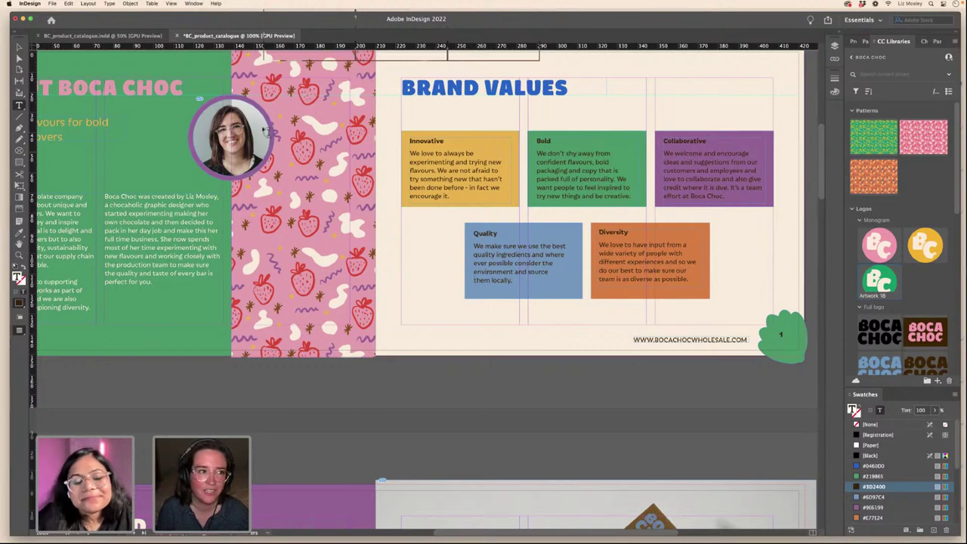
left_click(20, 46)
left_click(563, 402)
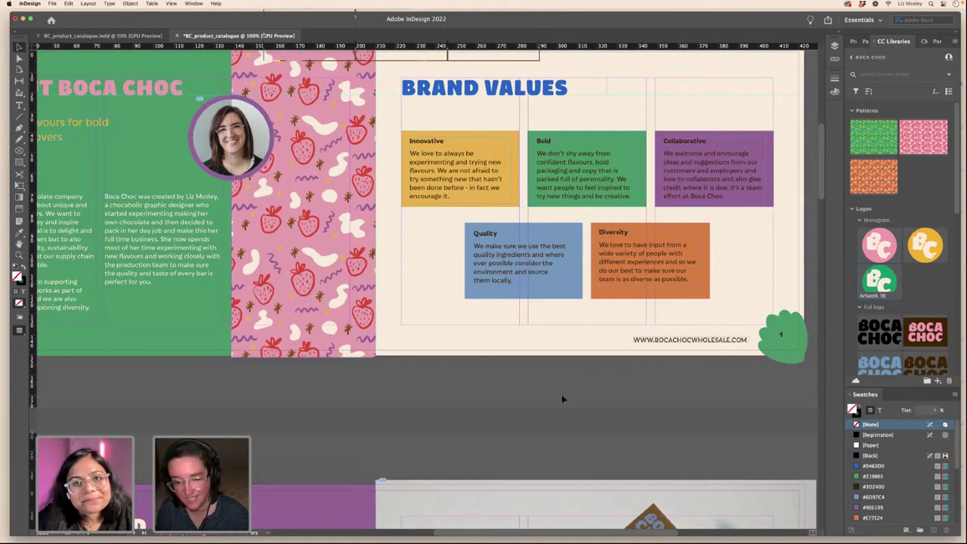
key("super+minus")
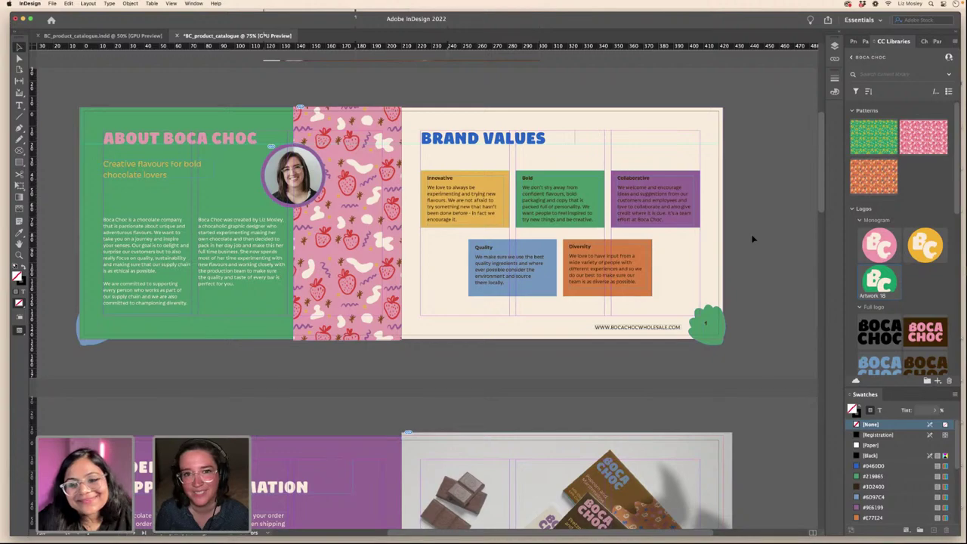
scroll(753, 239, "up", 5)
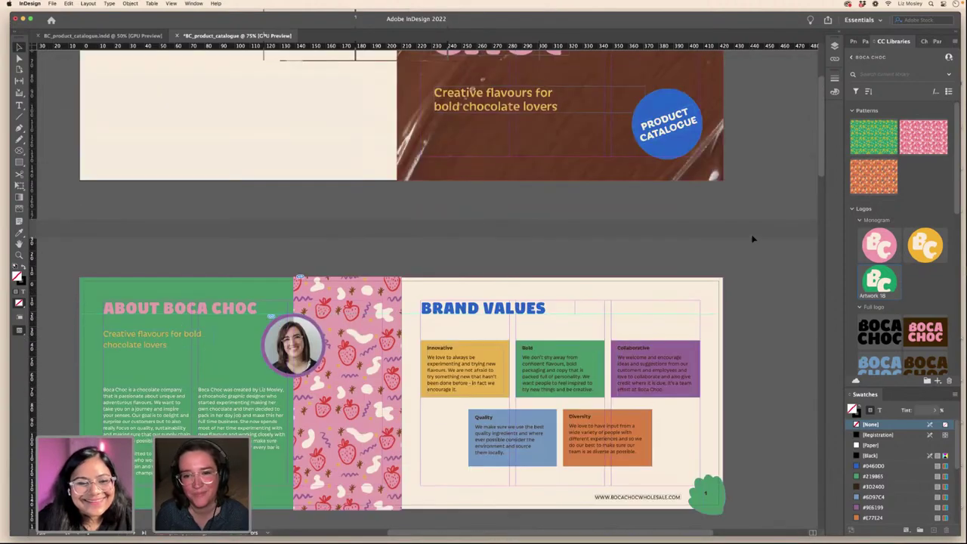
scroll(752, 239, "down", 15)
scroll(753, 239, "up", 12)
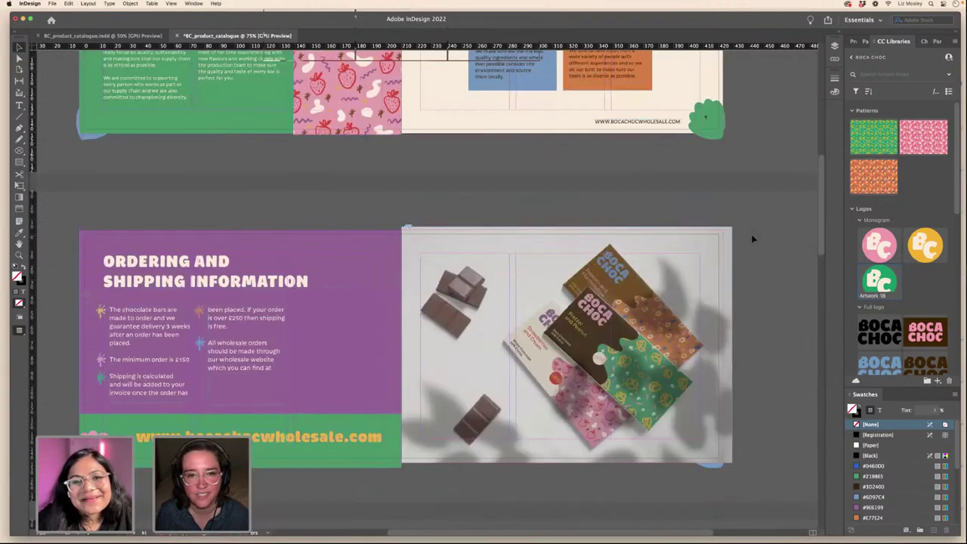
scroll(753, 239, "up", 2)
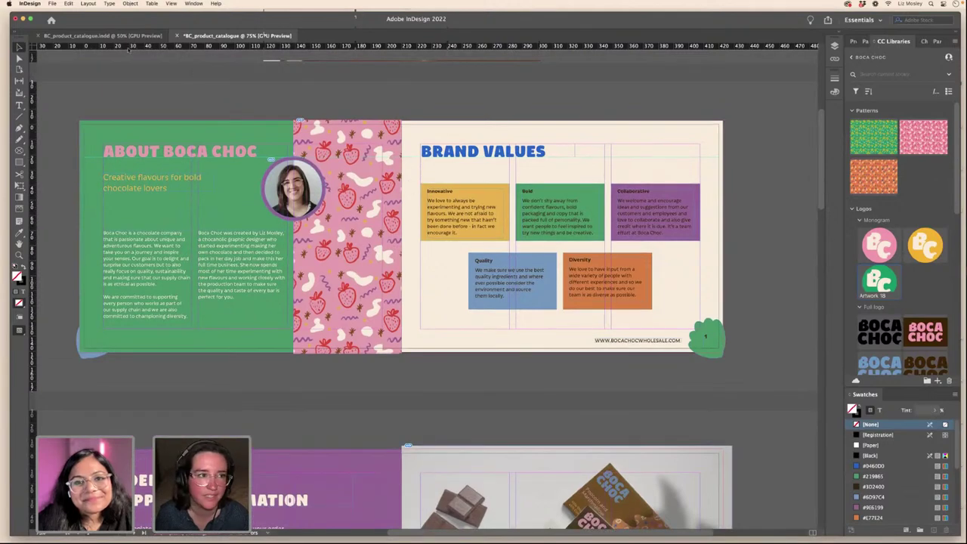
- Bring up the Find/Change dialog for the catalogue text and close it without running a search
left_click(130, 3)
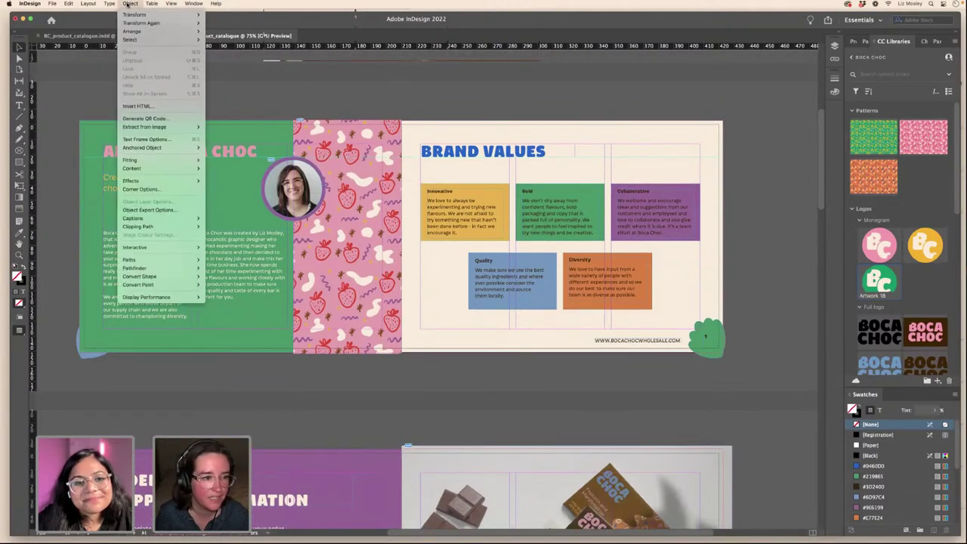
mouse_move(111, 5)
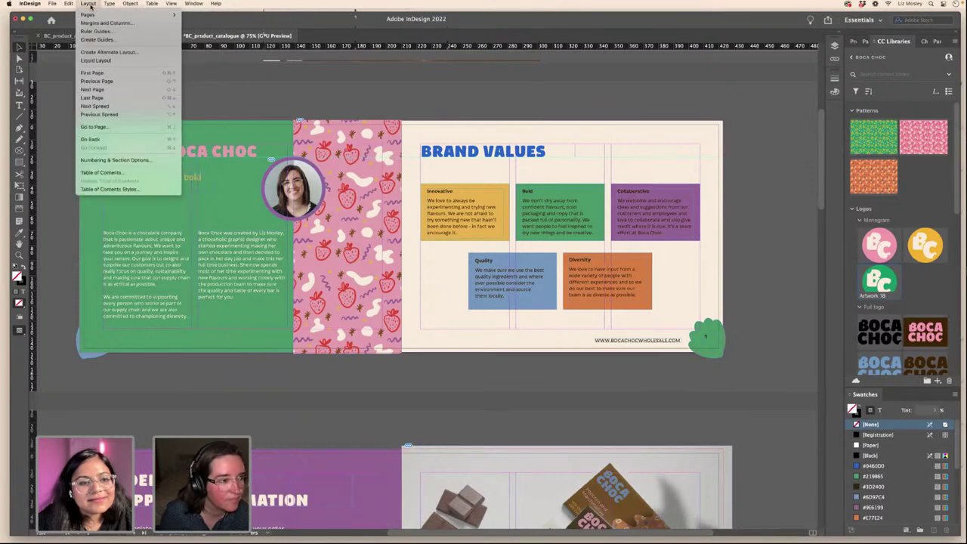
mouse_move(70, 6)
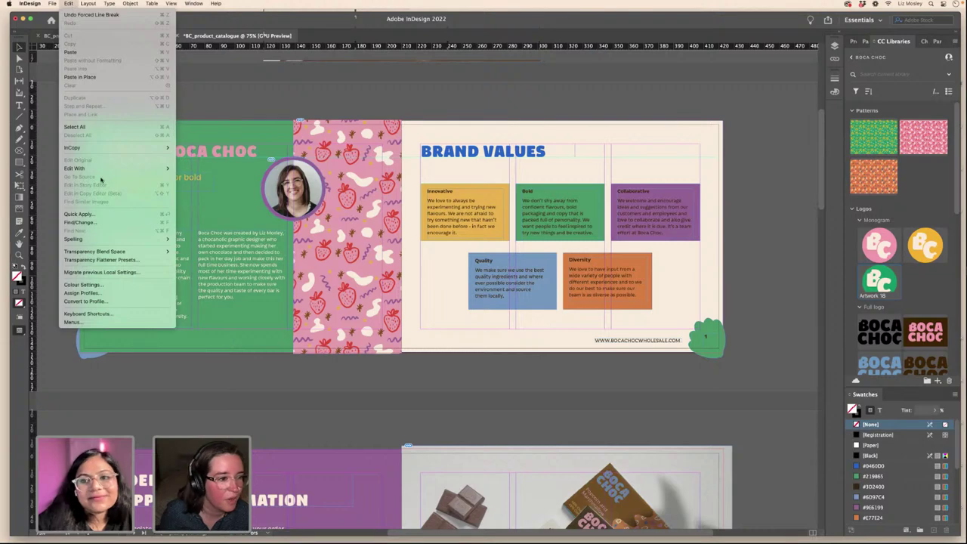
left_click(97, 221)
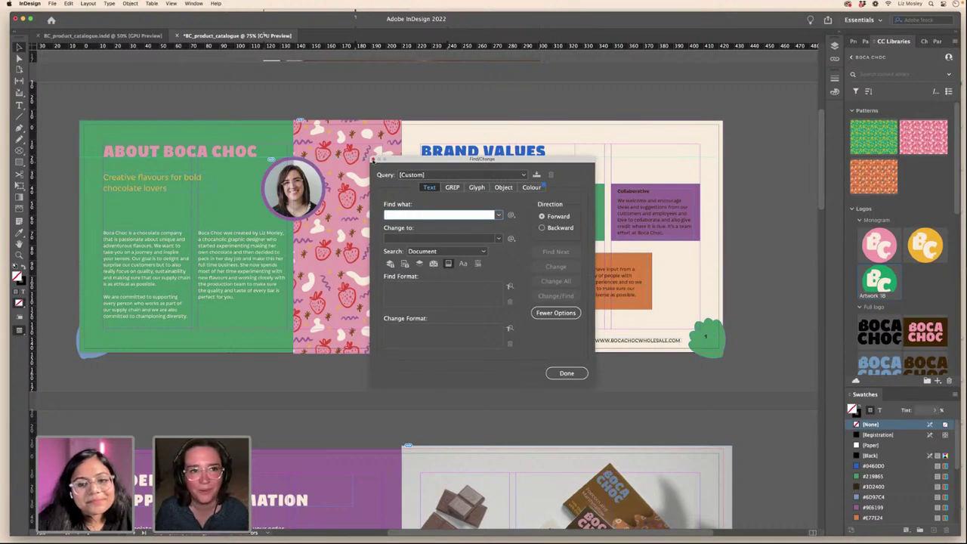
left_click(373, 160)
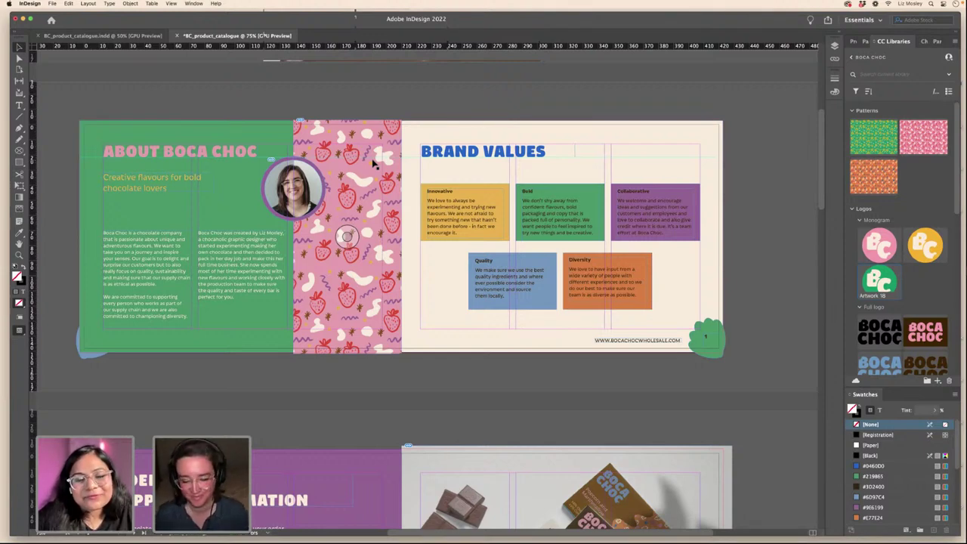
- Switch to BOCA_CHOC.ai in Illustrator and examine the brief artboards, including brand values, target audience, competition, moodboard and colour palette
mouse_move(582, 532)
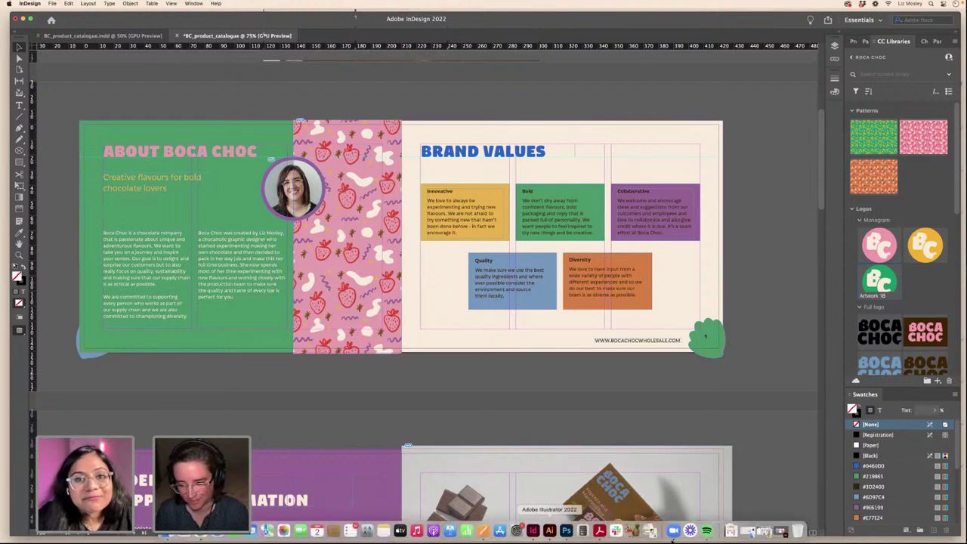
left_click(781, 532)
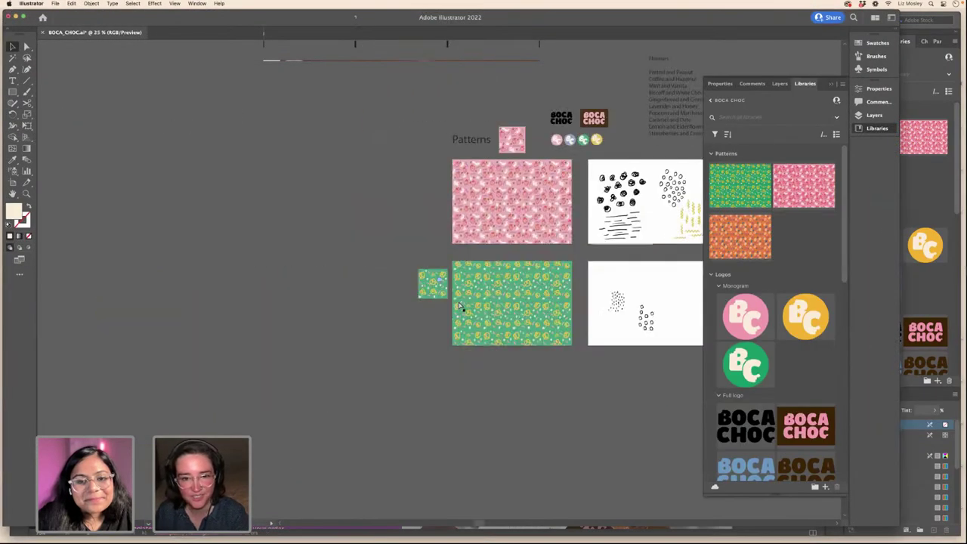
key("super+minus")
key("h")
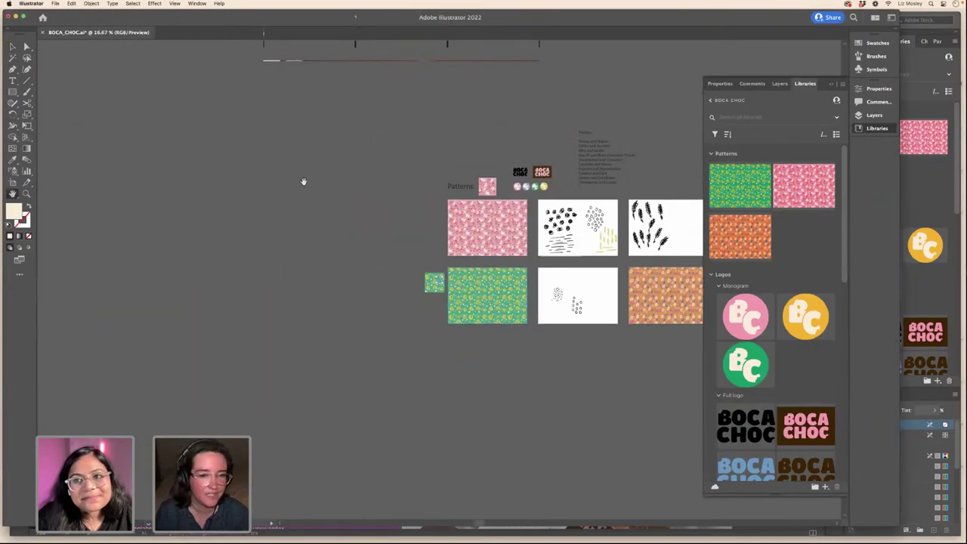
scroll(303, 181, "up", 5)
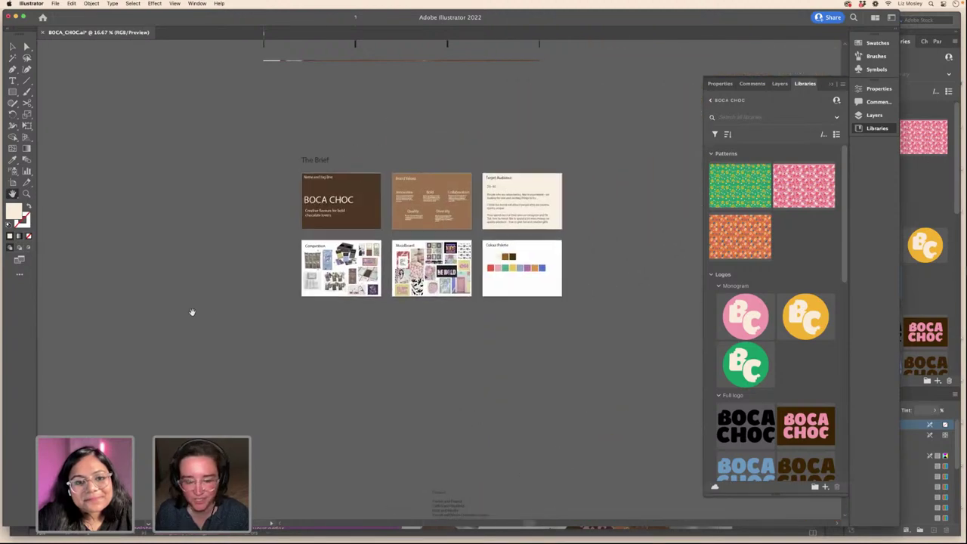
key("super+plus")
key("super+plus")
key("super+plus")
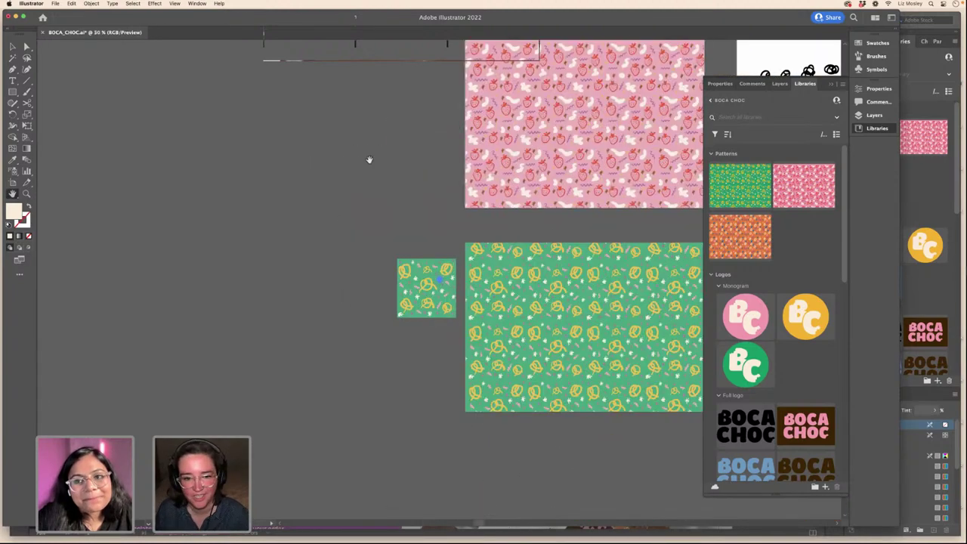
left_click_drag(369, 159, 289, 382)
left_click_drag(513, 173, 400, 484)
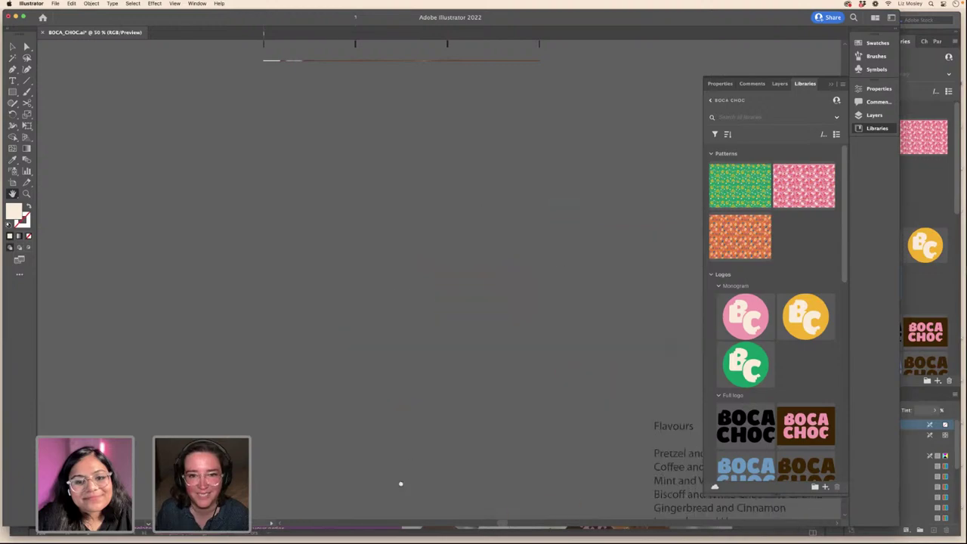
scroll(400, 483, "up", 10)
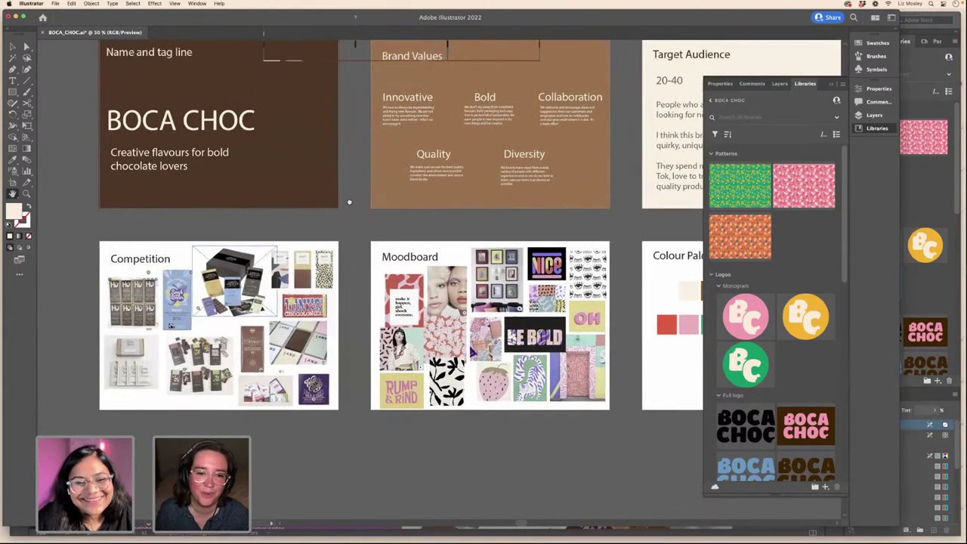
scroll(347, 223, "up", 2)
scroll(408, 250, "right", 4)
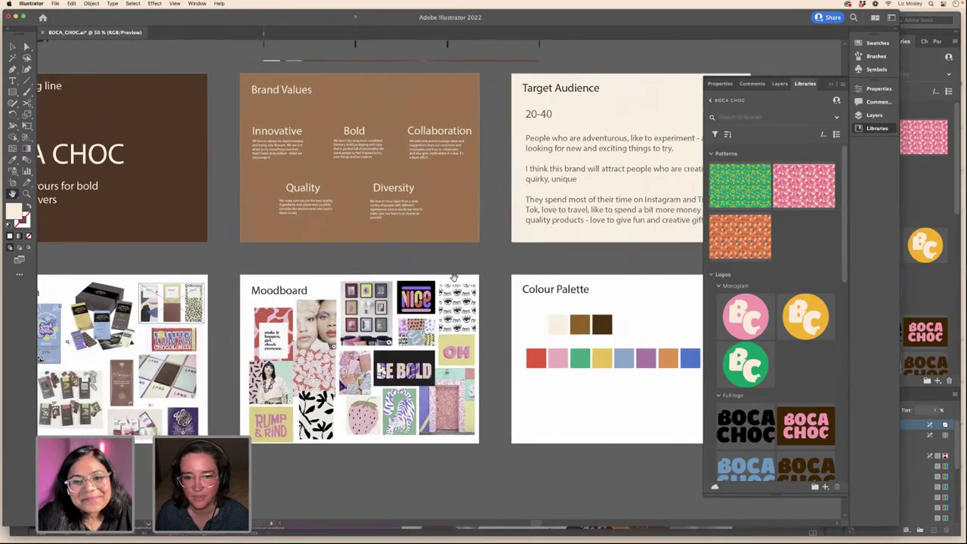
scroll(453, 280, "right", 5)
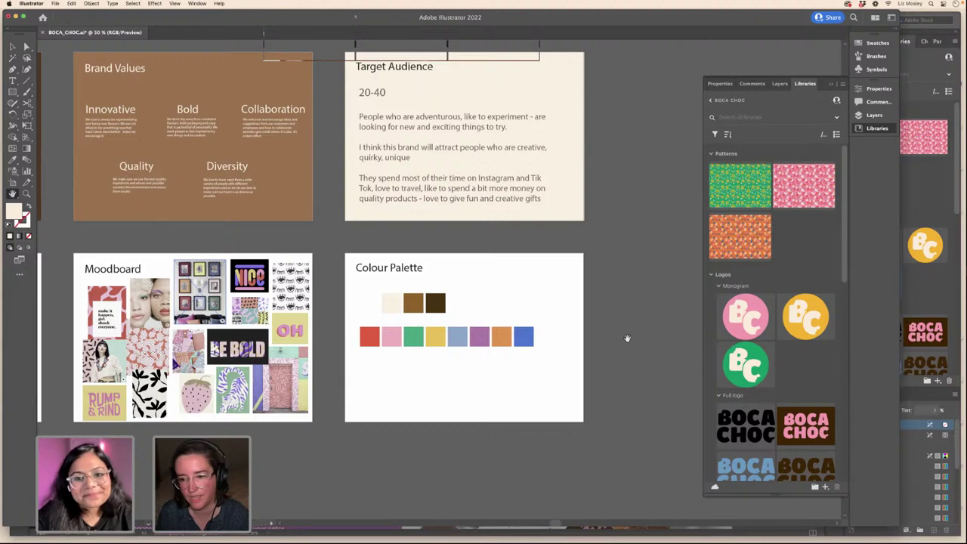
scroll(628, 337, "right", 10)
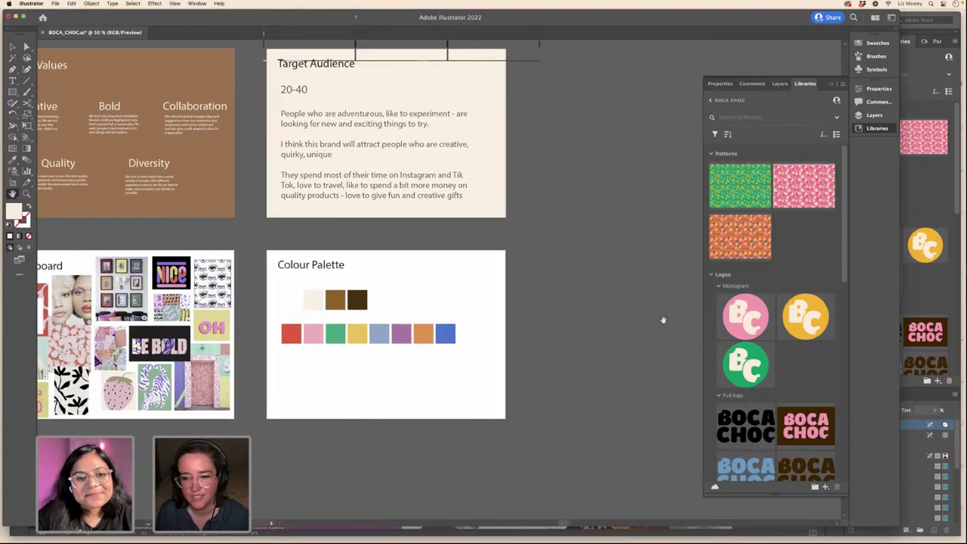
- Examine the logo artboards with their sketches, type trials and colour versions, along with the logos saved in the BOCA CHOC library
scroll(609, 304, "right", 15)
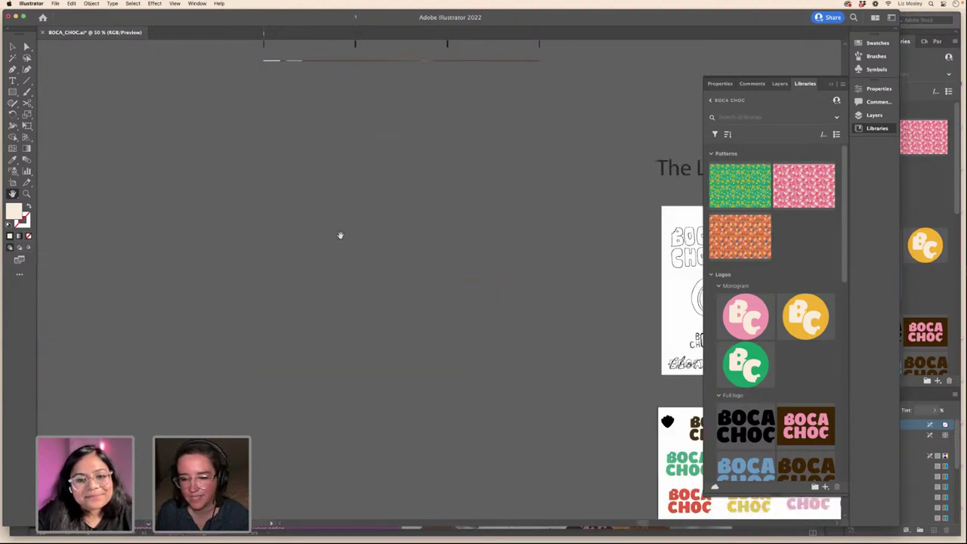
scroll(420, 310, "right", 15)
scroll(421, 309, "down", 3)
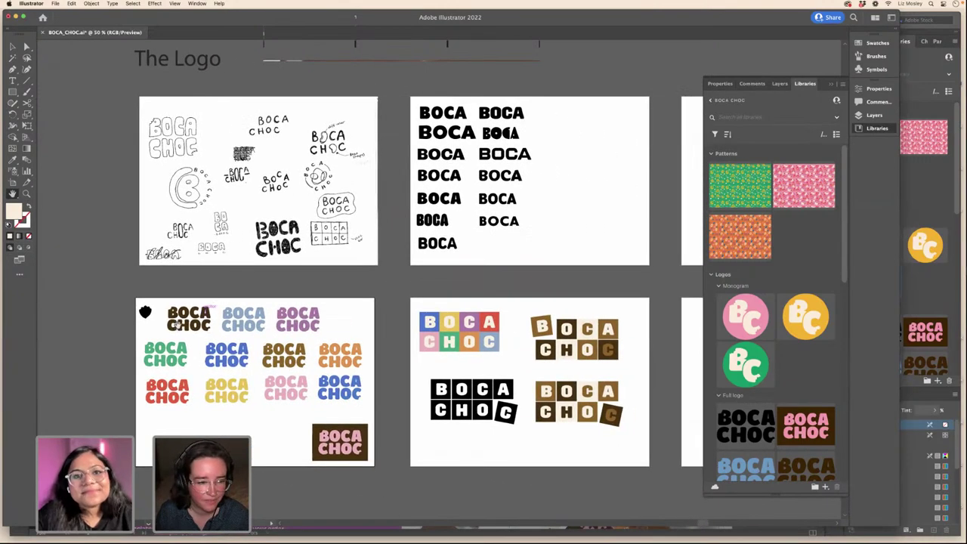
mouse_move(459, 290)
left_mouse_down()
mouse_move(322, 291)
mouse_move(463, 294)
left_mouse_up()
scroll(463, 294, "left", 2)
scroll(463, 295, "up", 1)
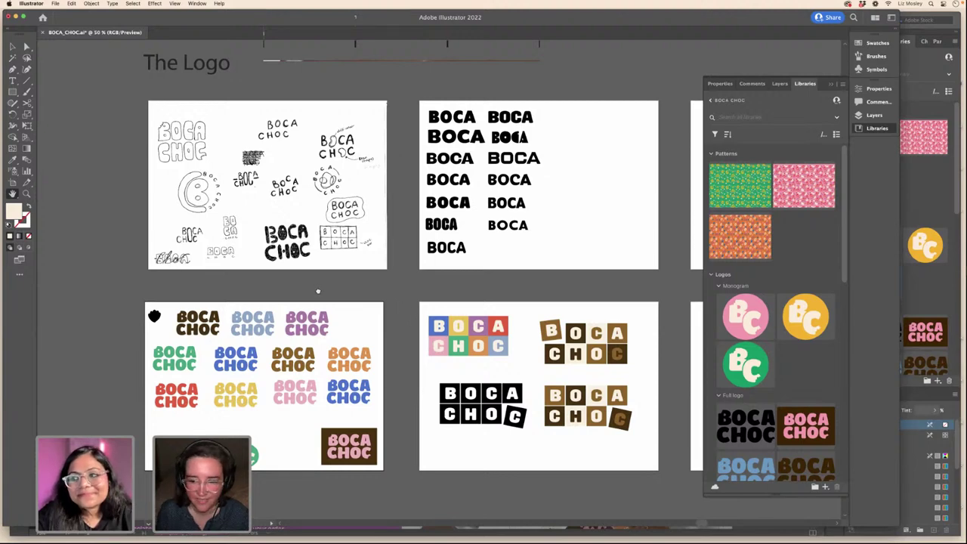
scroll(318, 290, "left", 4)
scroll(318, 291, "down", 2)
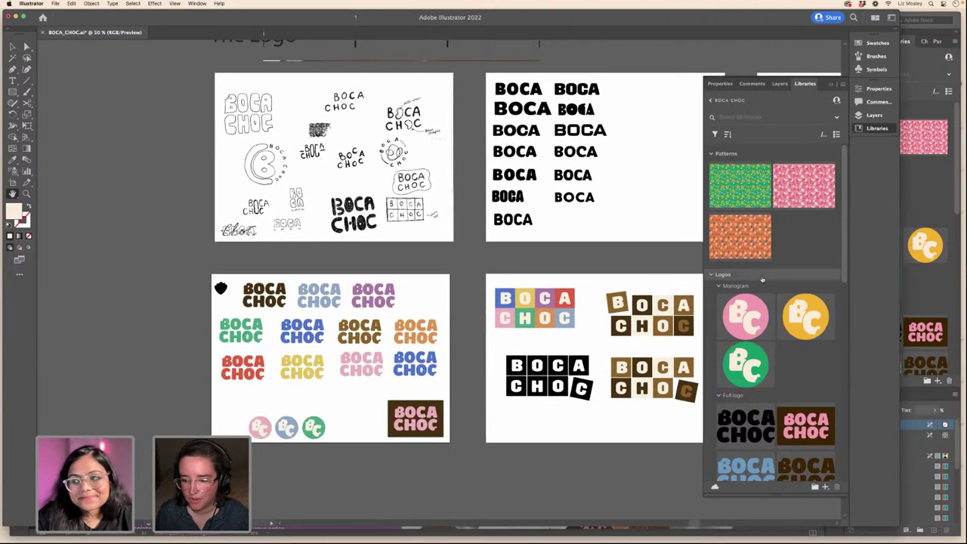
scroll(762, 279, "down", 10)
scroll(767, 279, "down", 1)
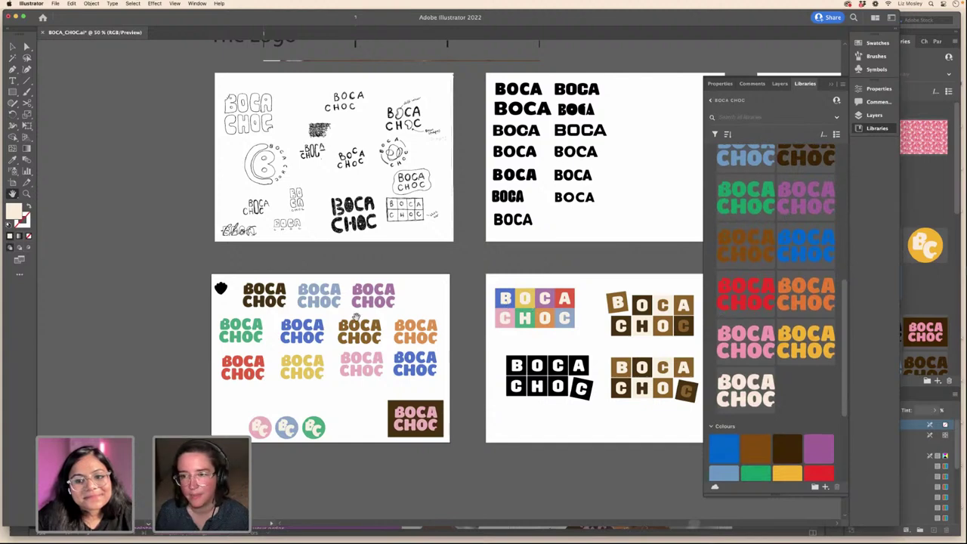
- Examine the flavour list and the pattern artboards, including the strawberry, pretzel and orange patterns and their hand-drawn elements
scroll(145, 300, "left", 15)
scroll(146, 300, "down", 8)
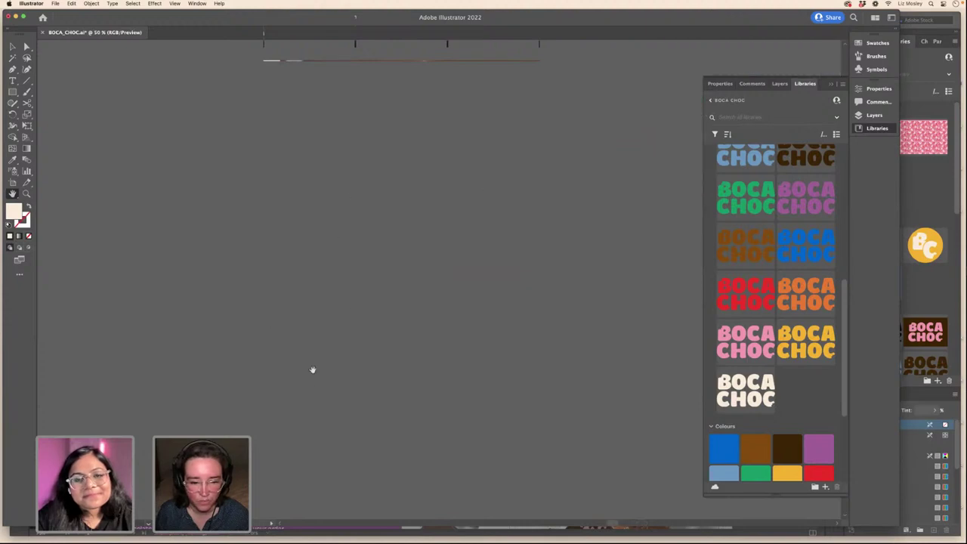
scroll(453, 283, "down", 8)
scroll(451, 269, "left", 10)
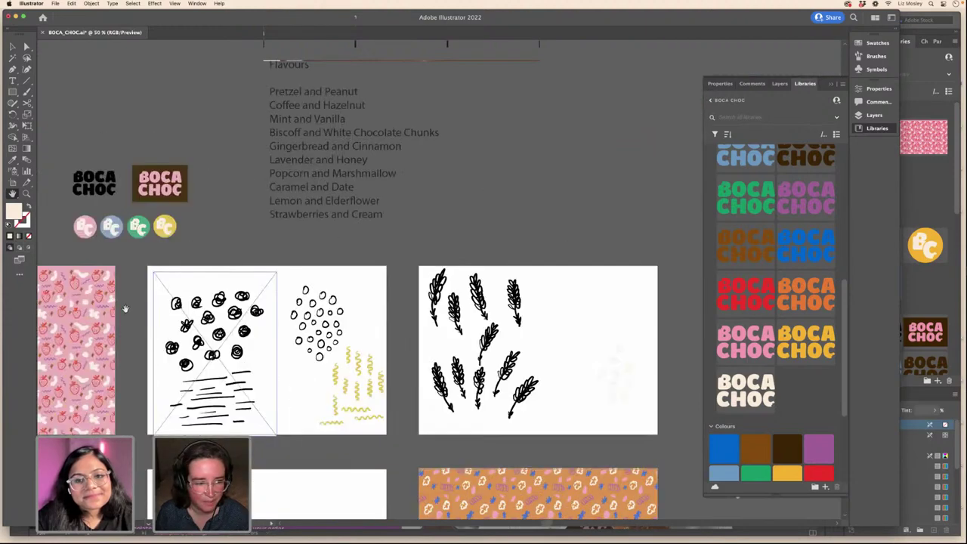
scroll(376, 245, "left", 10)
scroll(376, 244, "down", 3)
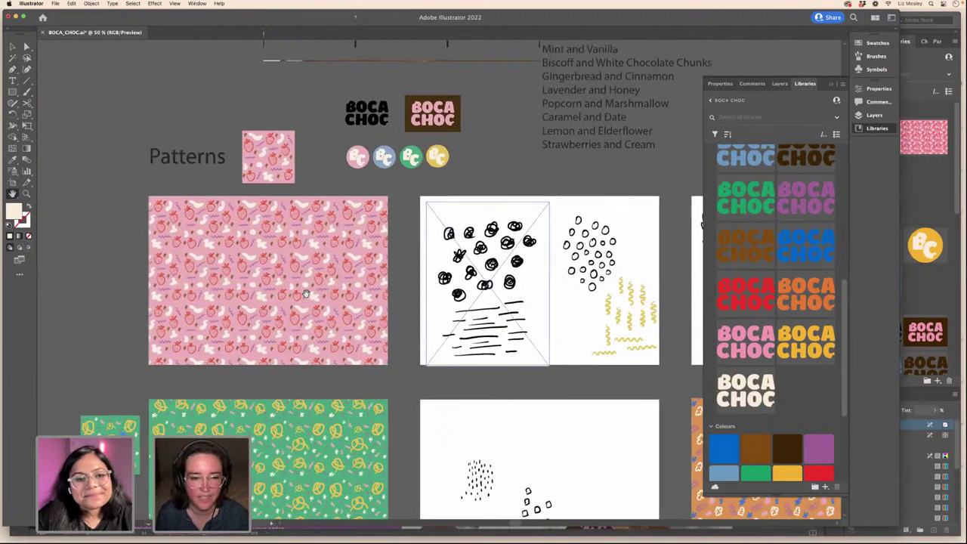
scroll(399, 331, "down", 3)
scroll(390, 333, "right", 5)
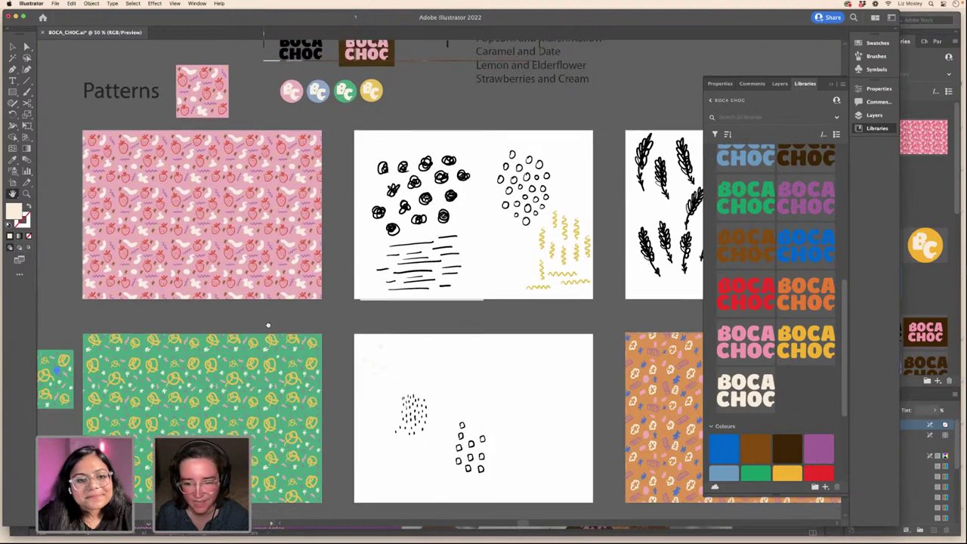
scroll(200, 222, "right", 3)
scroll(200, 223, "down", 1)
scroll(181, 237, "right", 3)
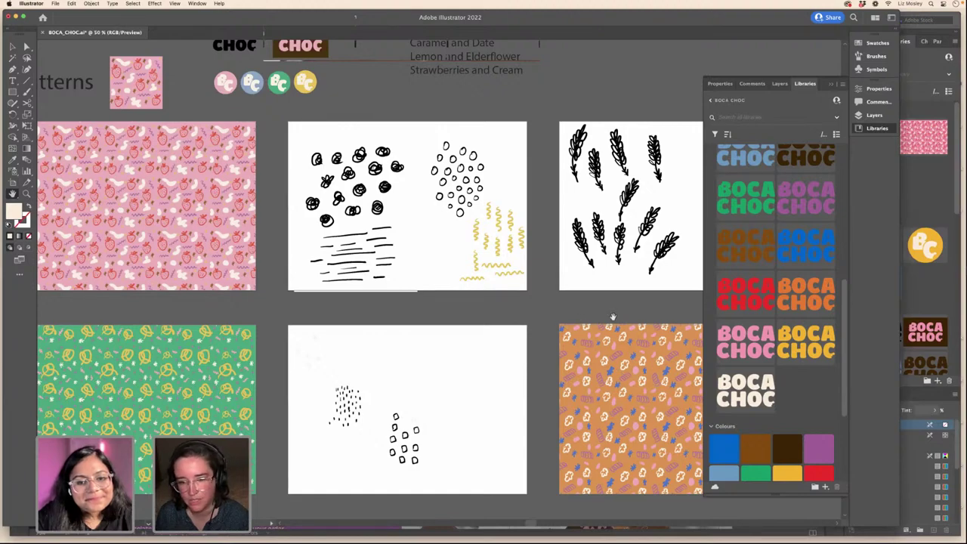
scroll(444, 366, "right", 15)
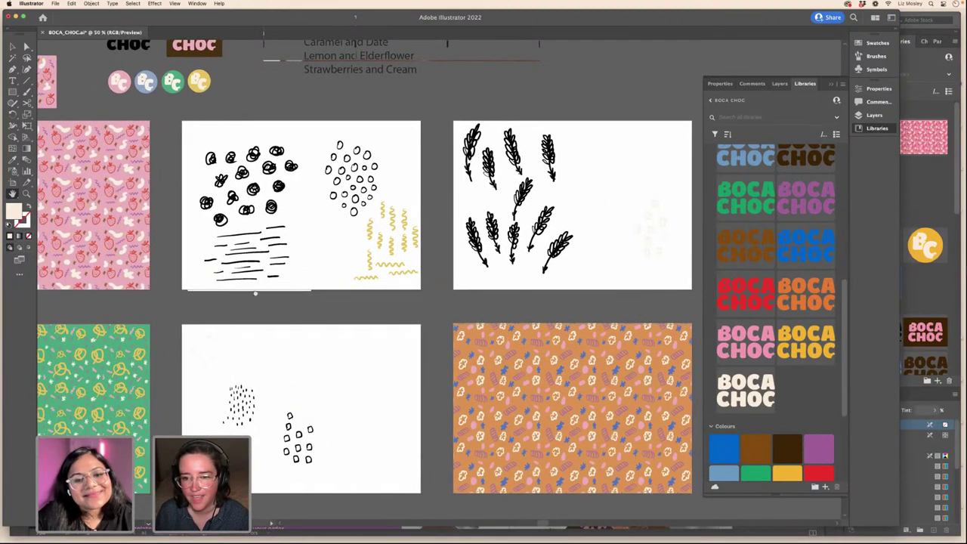
- Examine the packaging artboards, including the layout sketches, bar templates, flavour texts and the pretzel, strawberry and popcorn wrapper designs
scroll(444, 366, "right", 20)
scroll(444, 365, "down", 9)
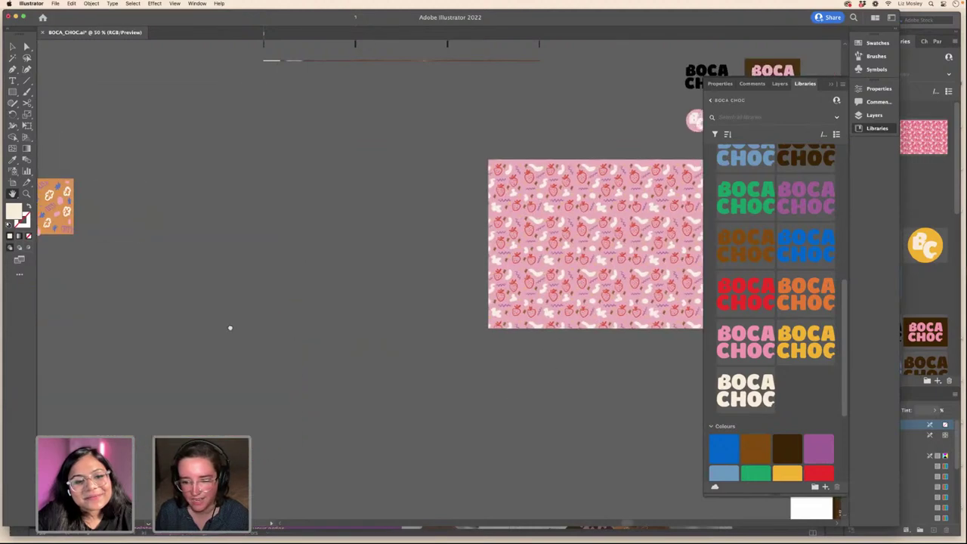
scroll(542, 378, "right", 20)
scroll(543, 379, "down", 11)
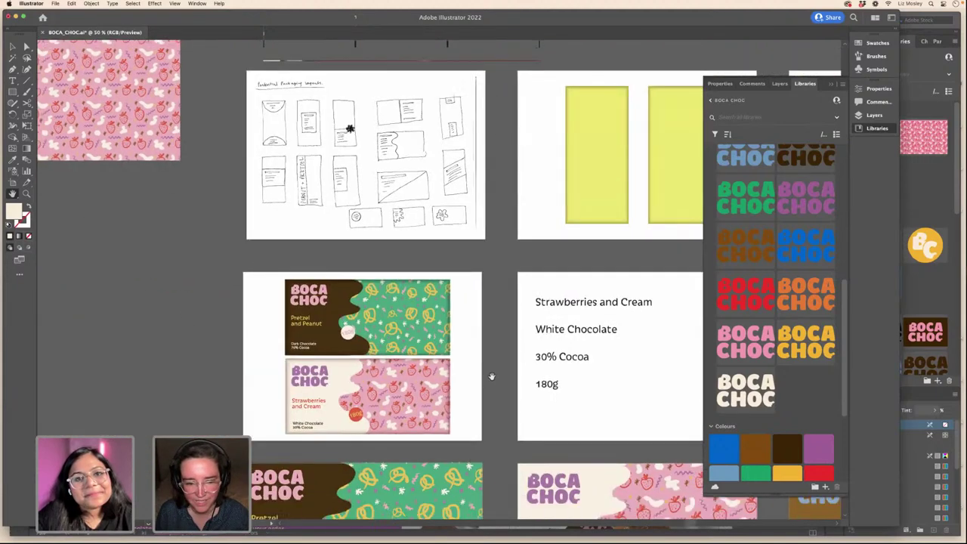
scroll(527, 293, "down", 6)
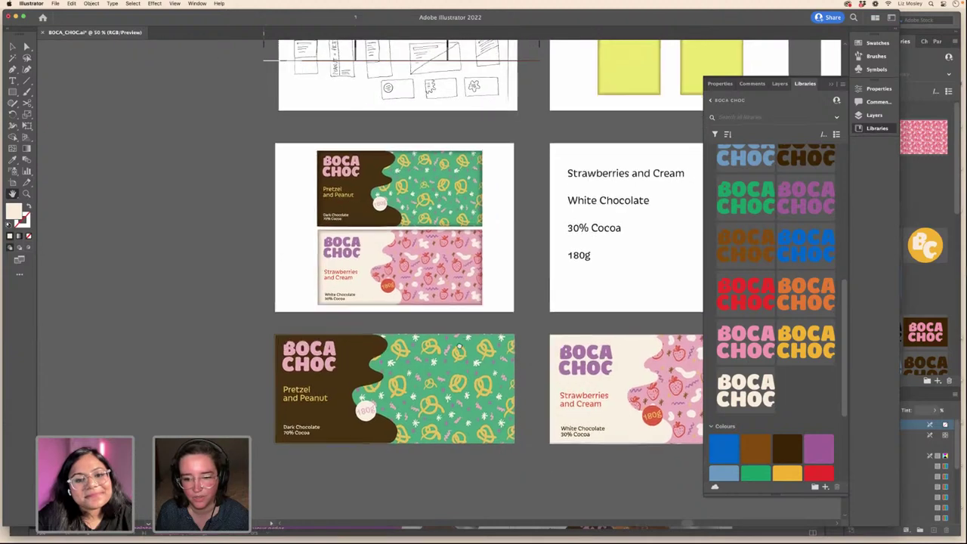
scroll(531, 350, "right", 6)
scroll(384, 351, "right", 4)
scroll(609, 388, "right", 6)
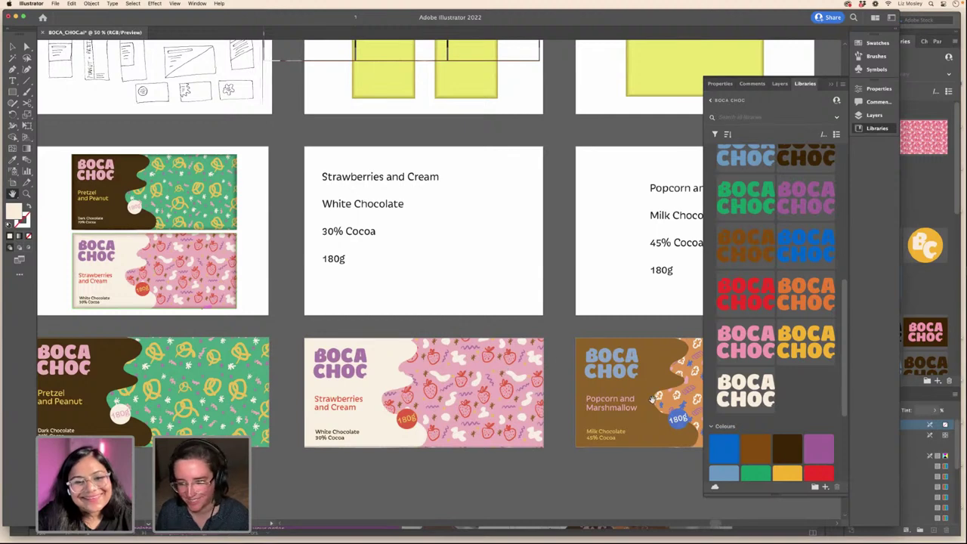
scroll(562, 373, "right", 8)
scroll(562, 373, "down", 1)
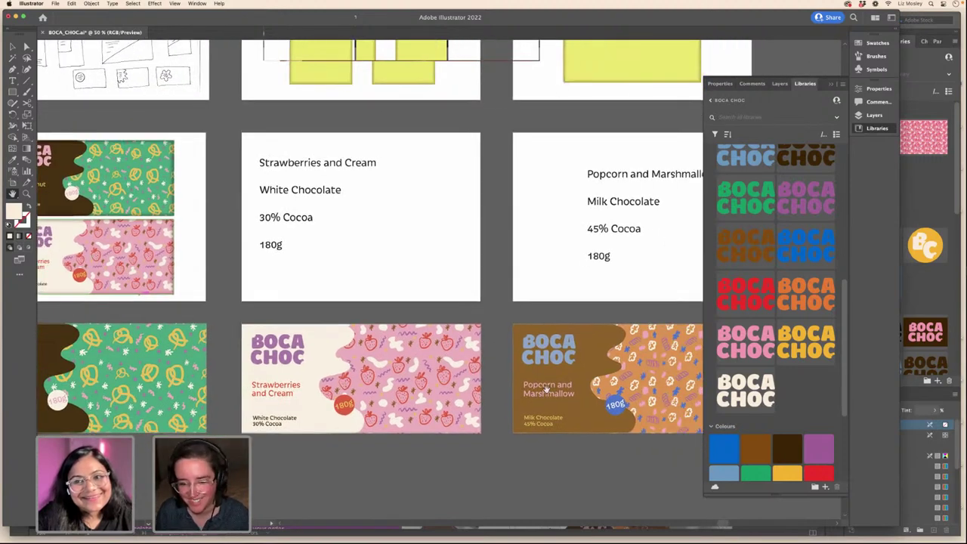
scroll(434, 314, "left", 15)
scroll(435, 315, "up", 3)
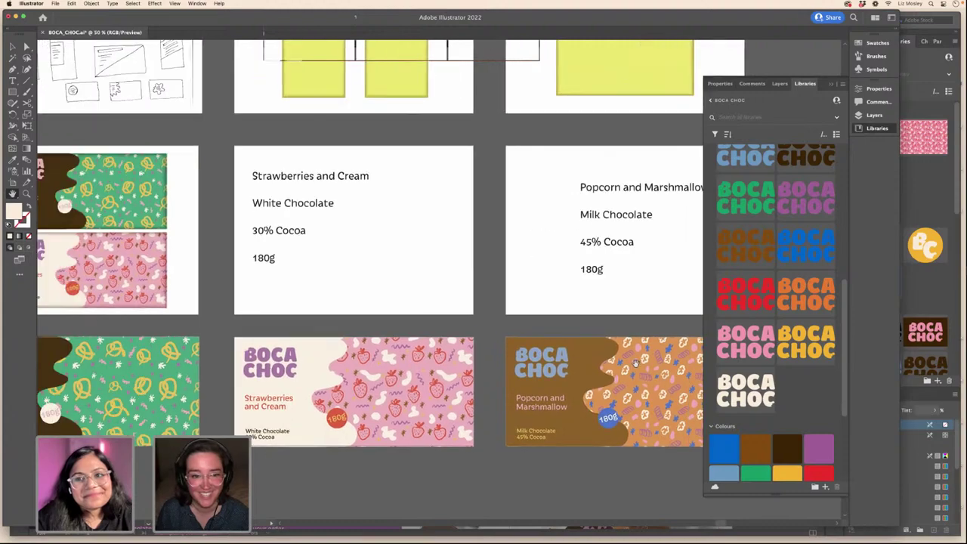
scroll(565, 332, "left", 8)
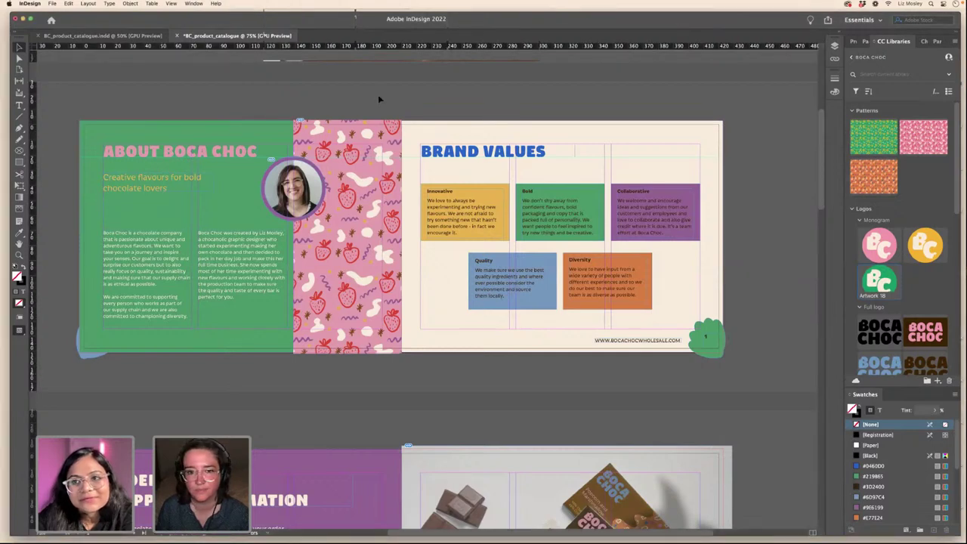
- Switch to BC_product_catalogue in InDesign, preview it without guides at 50% zoom, and examine the spreads from front cover to back cover
scroll(437, 221, "up", 5)
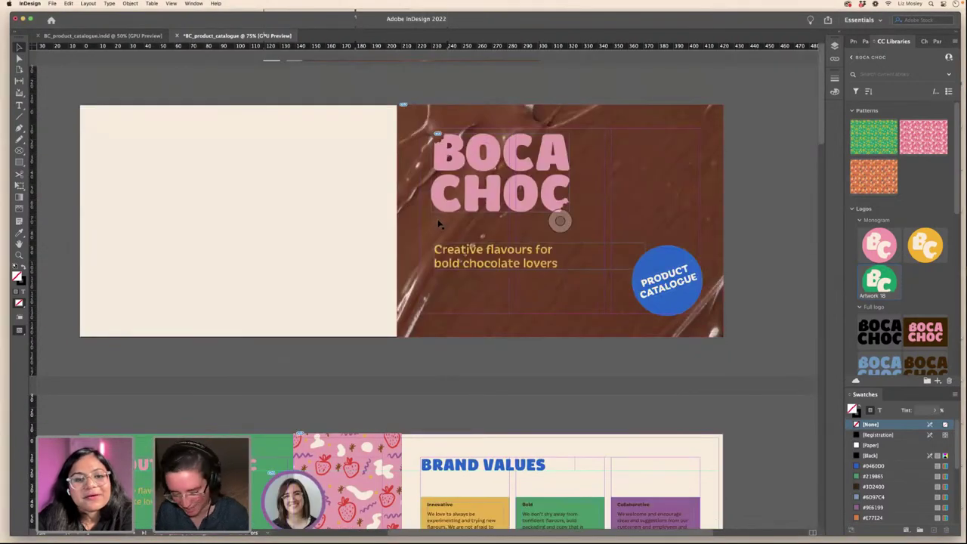
key("super+minus")
key("w")
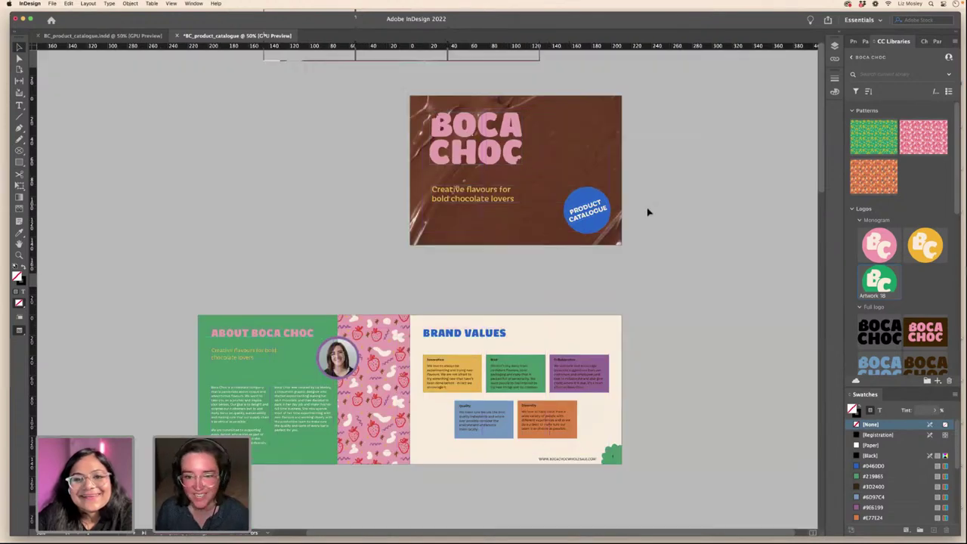
scroll(648, 212, "down", 5)
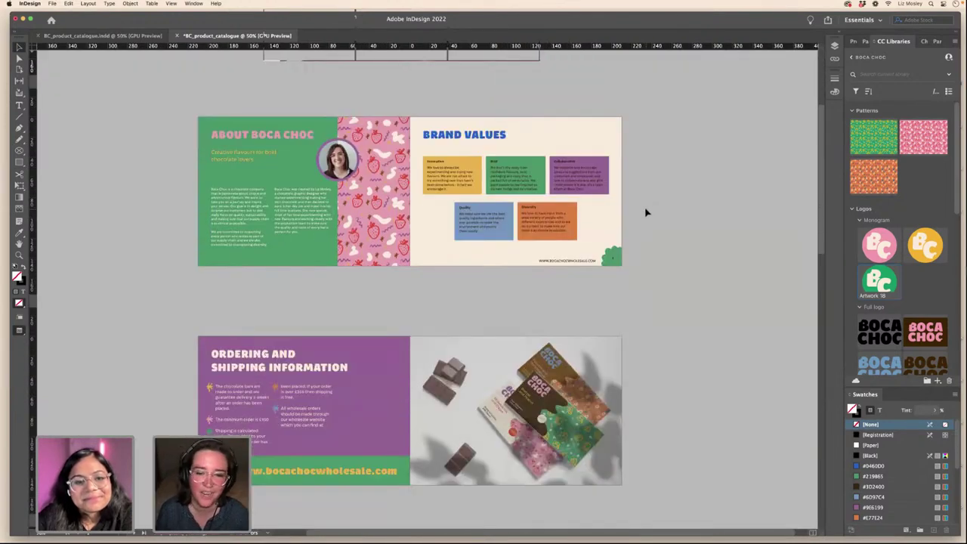
scroll(646, 212, "down", 8)
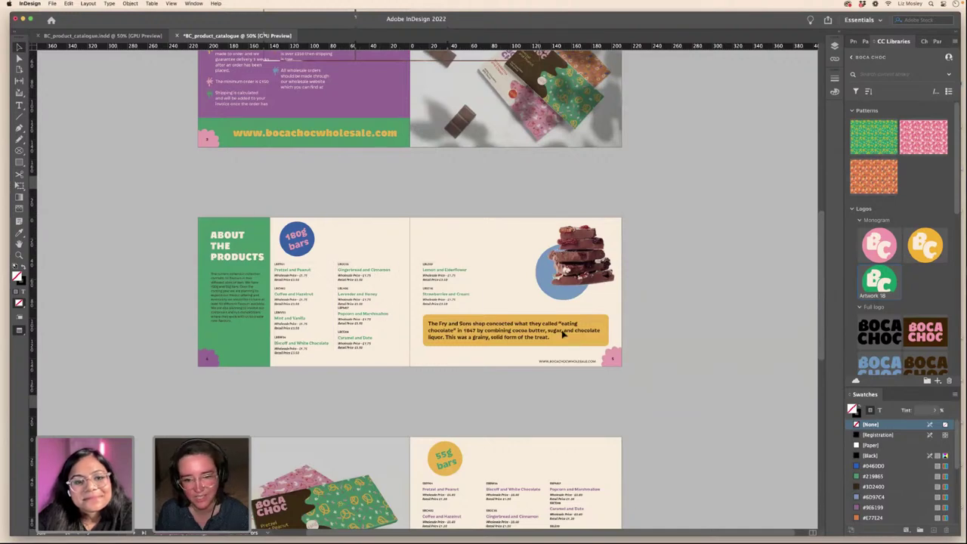
scroll(627, 318, "down", 2)
scroll(717, 336, "down", 7)
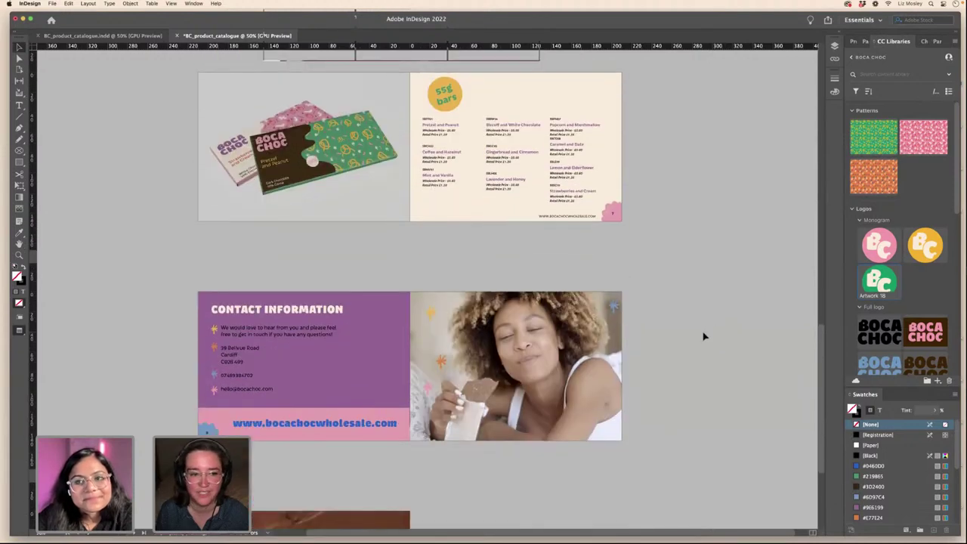
scroll(703, 335, "down", 4)
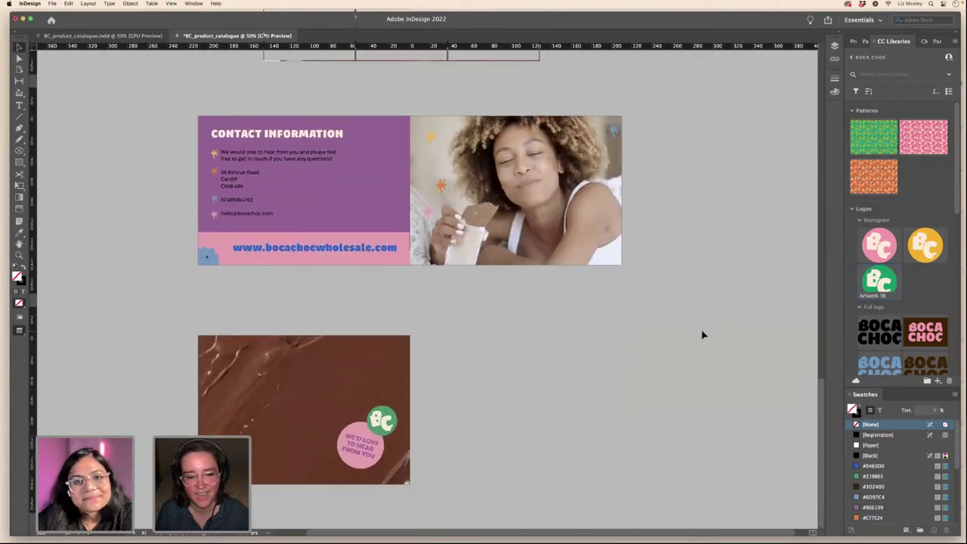
scroll(693, 333, "up", 20)
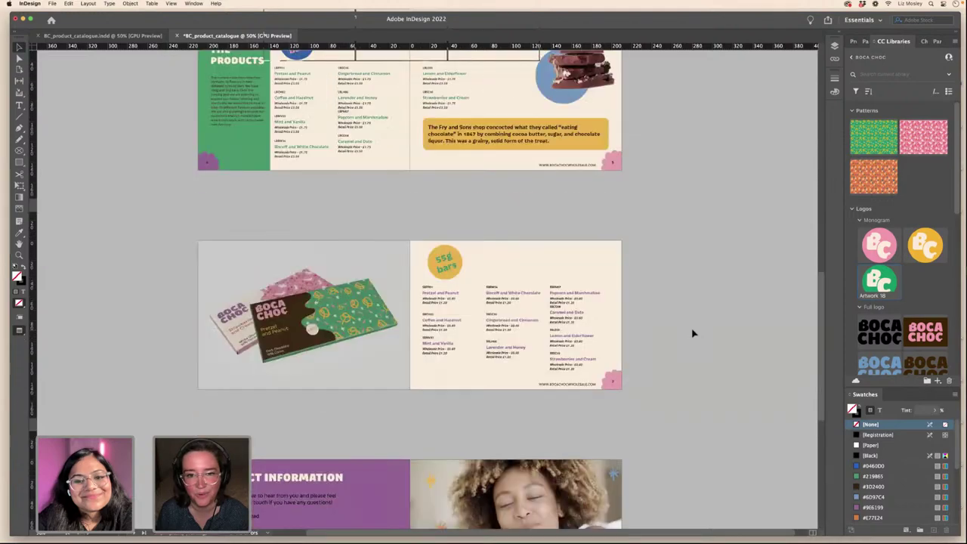